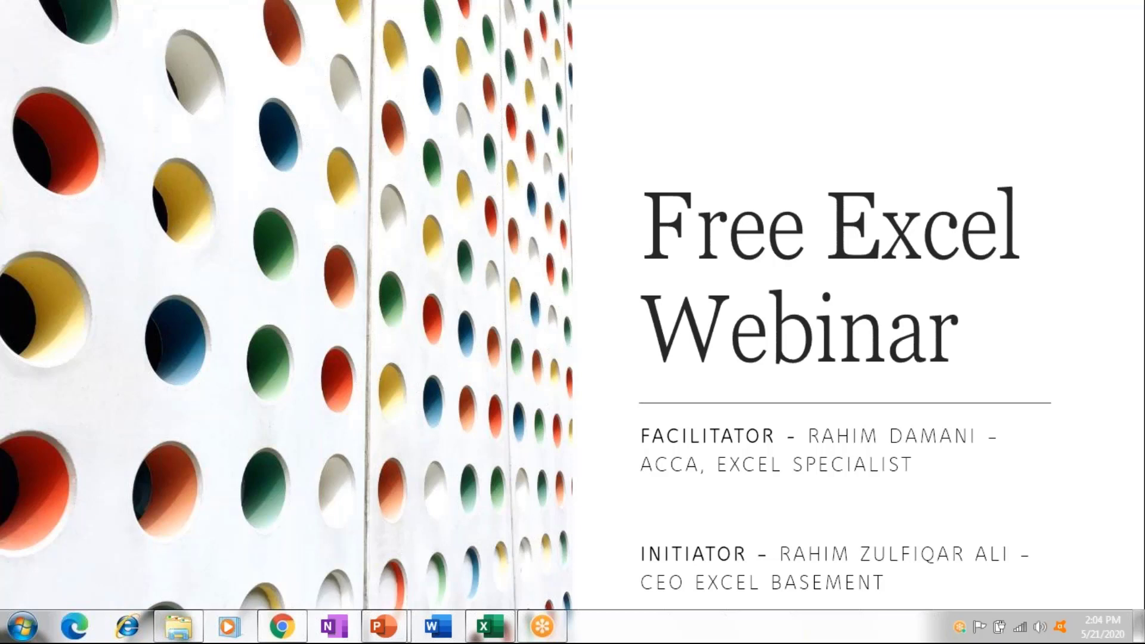
Advance the slideshow from the title slide to the My Profile slide.
left_click(709, 256)
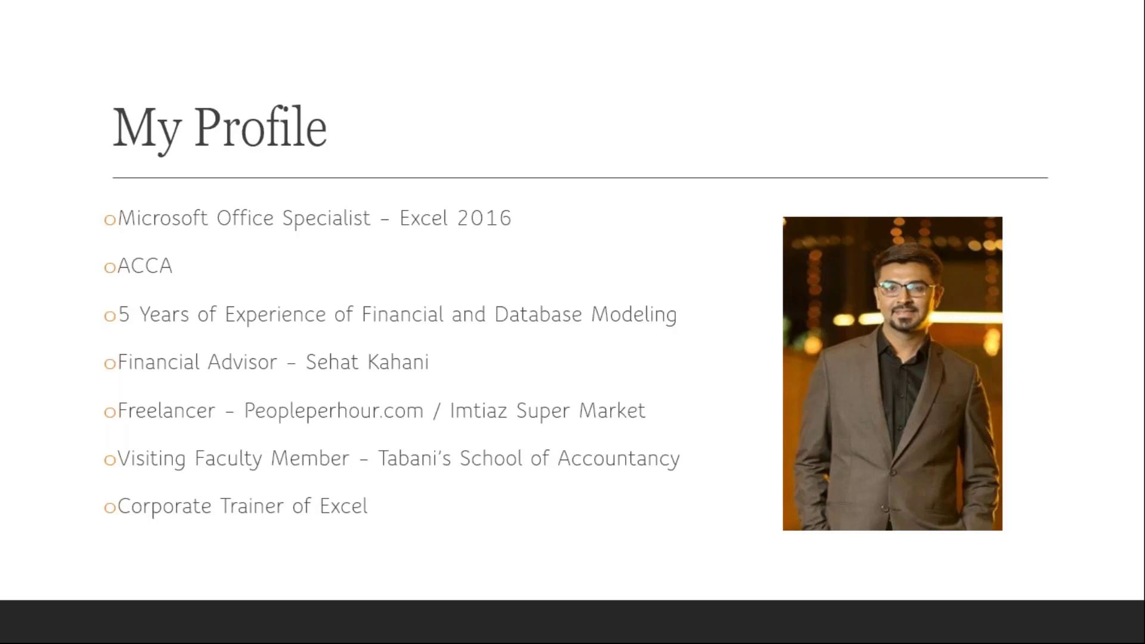
Advance past the Training Experience slide to the Testimonials slide.
key("Right")
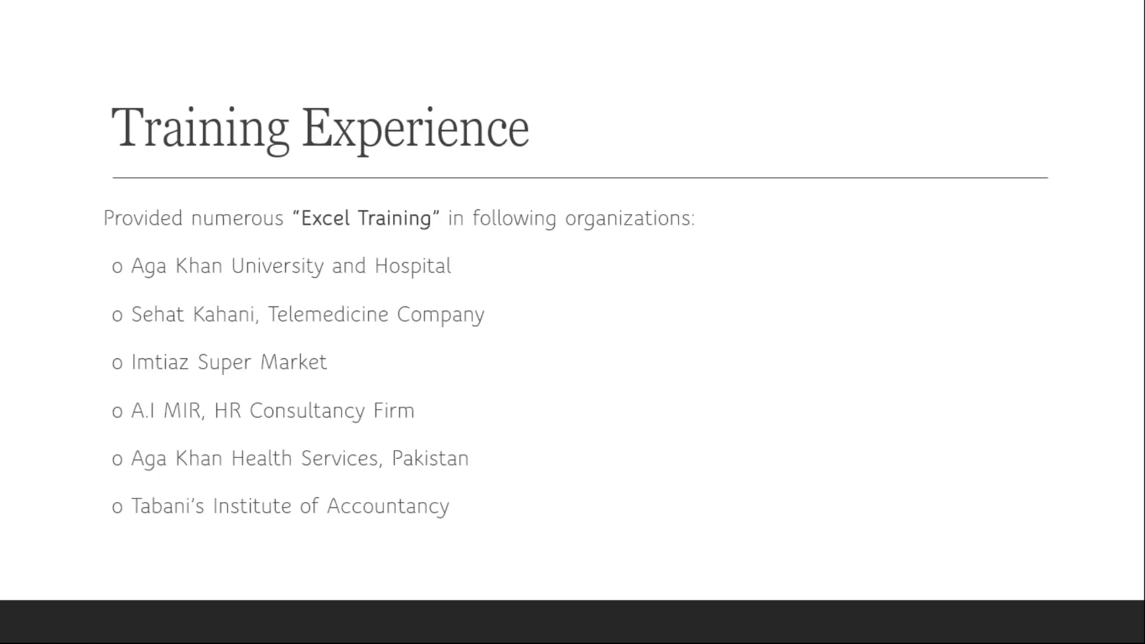
key("Right")
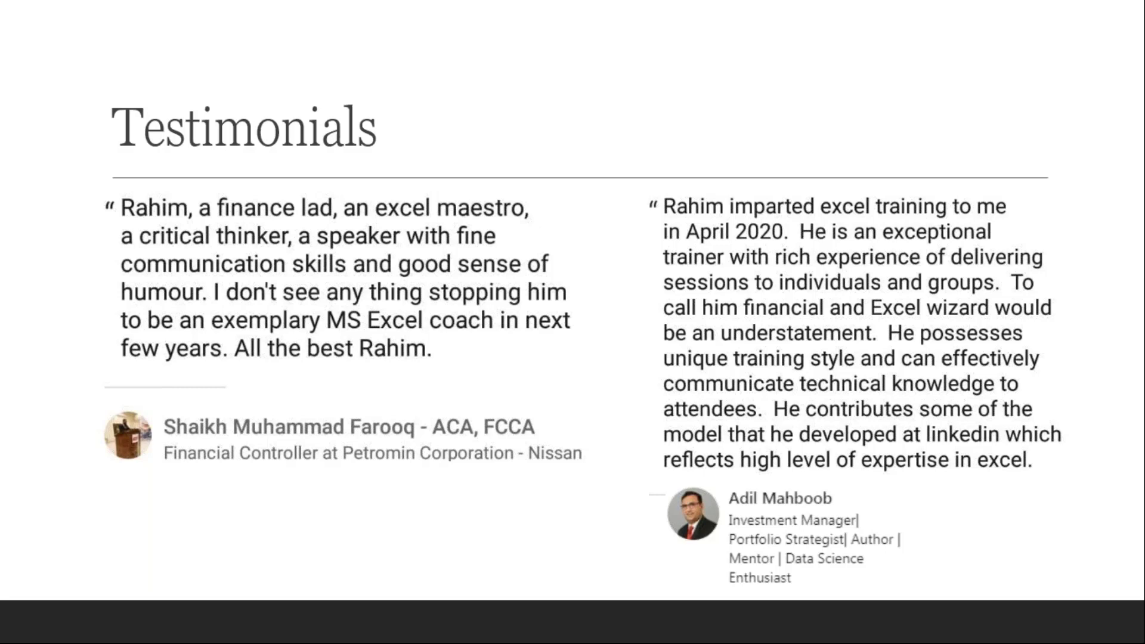
Move on to the Testimonials – Cont. slide with two more endorsements.
key("Right")
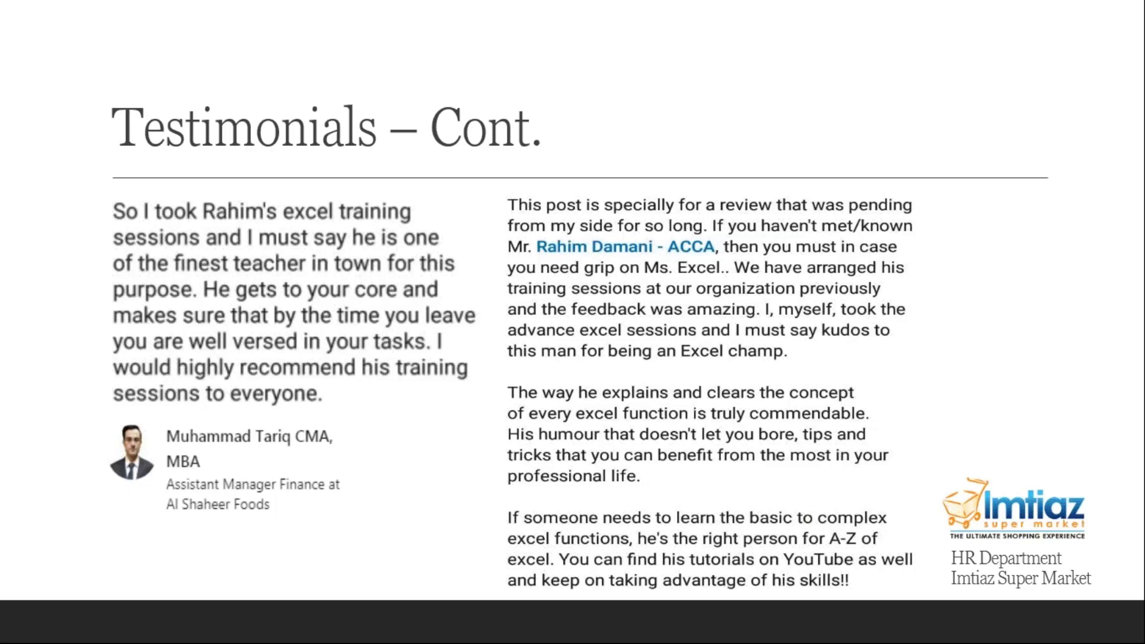
Show the Today's Topic slide listing the five agenda items.
key("Right")
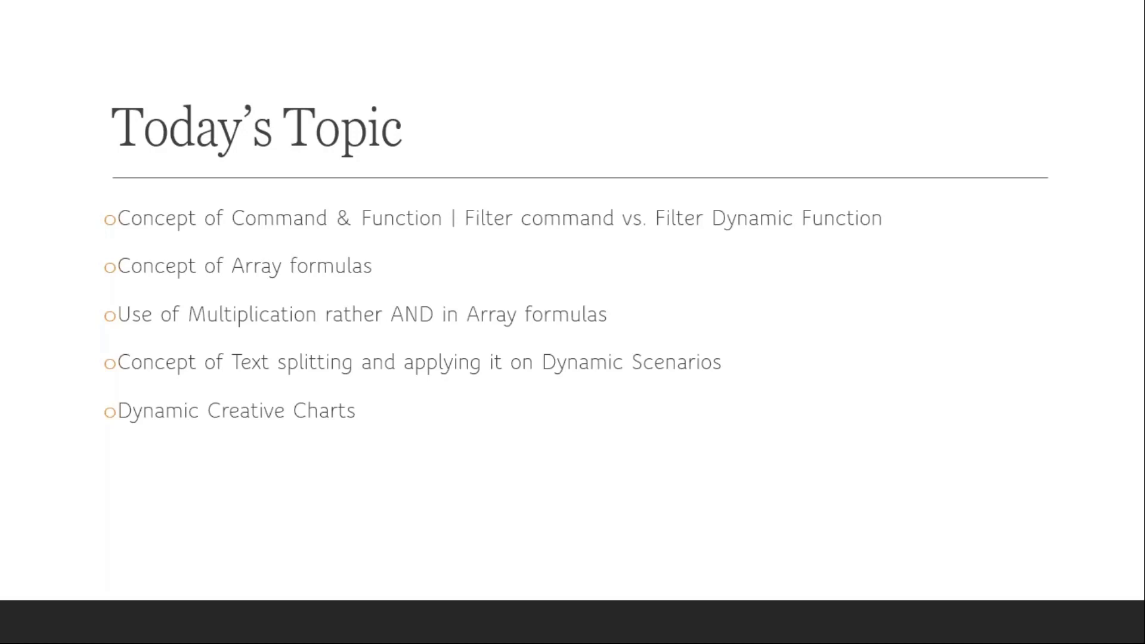
Switch from the PowerPoint slideshow to the Excel Webinar workbook window.
key("alt+Tab")
key("alt+Tab")
key("alt+Tab")
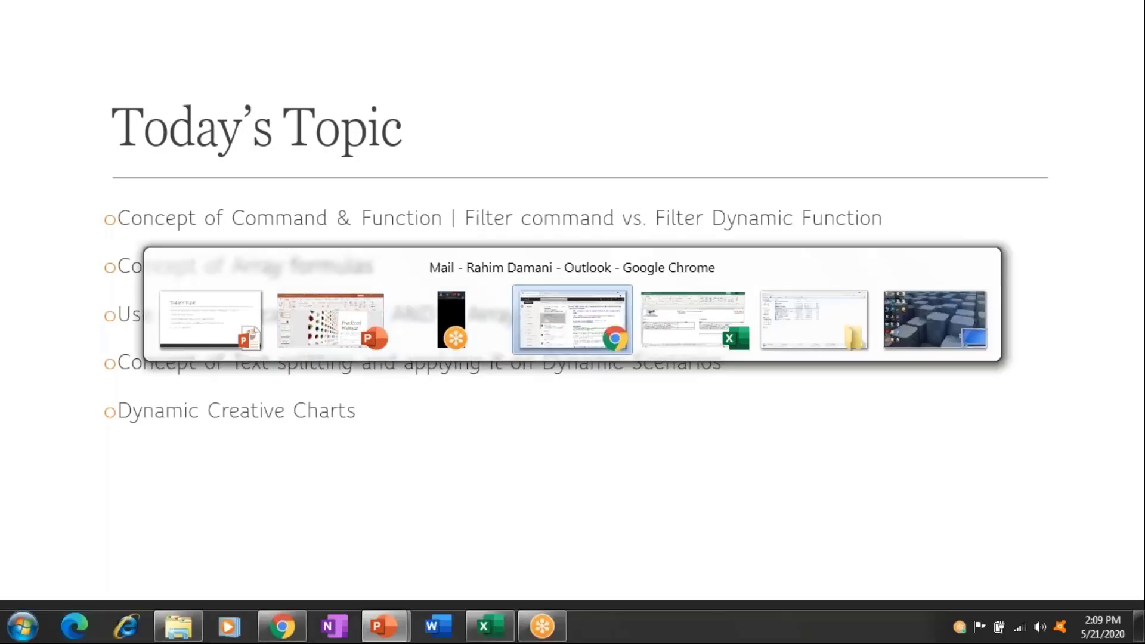
key("alt+Tab")
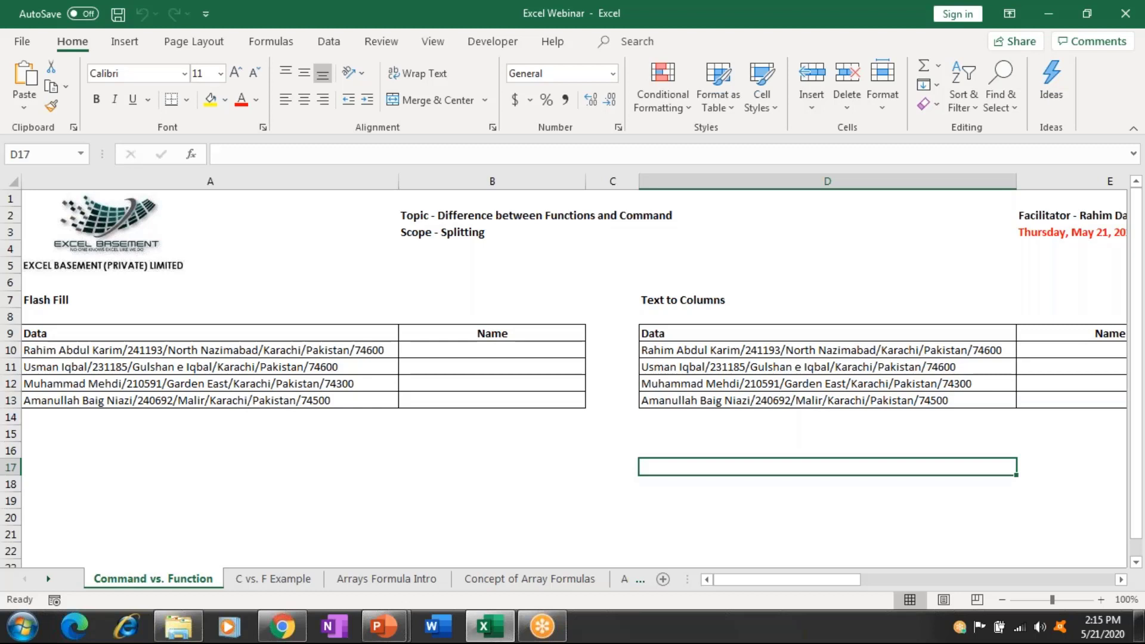
left_click(492, 350)
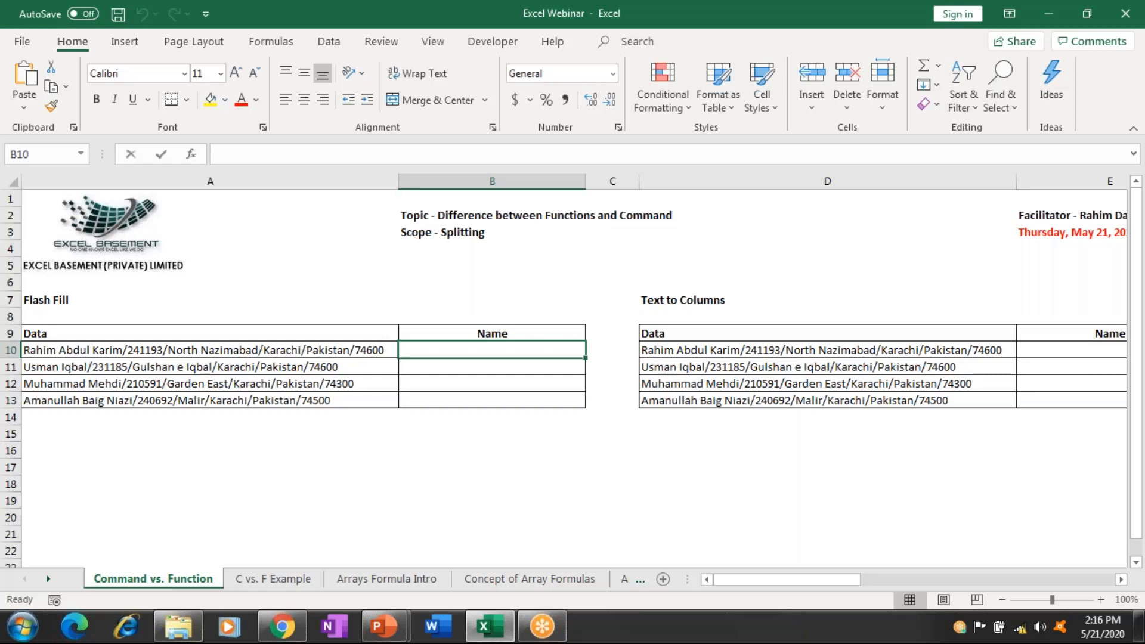
Enter the first record's full name in B10 as the Flash Fill example.
type("rA")
key("BackSpace")
key("BackSpace")
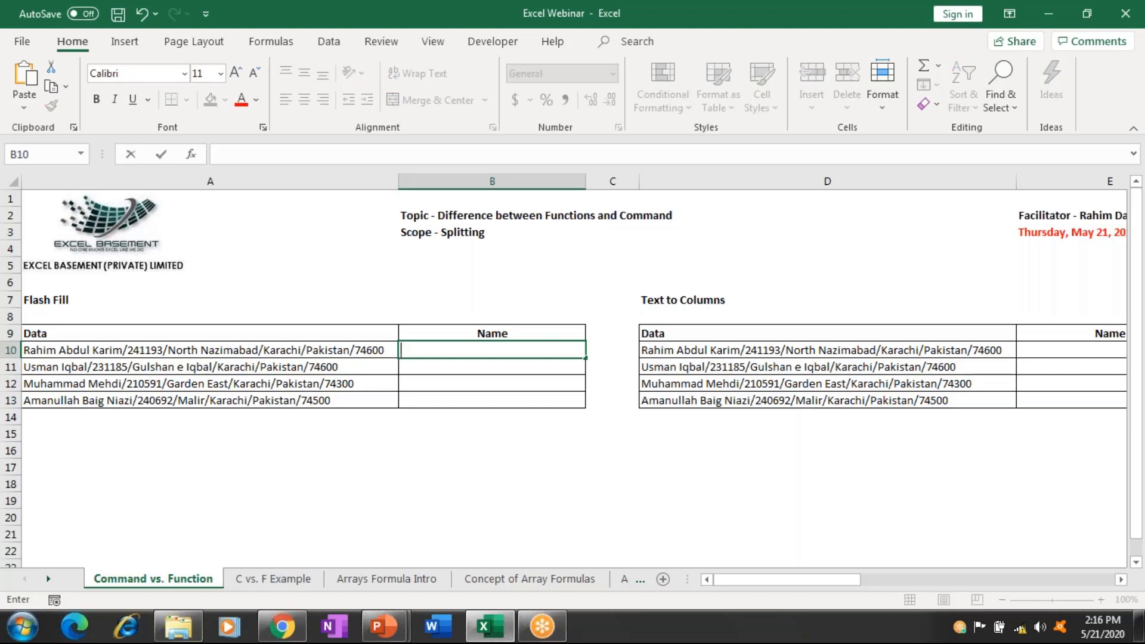
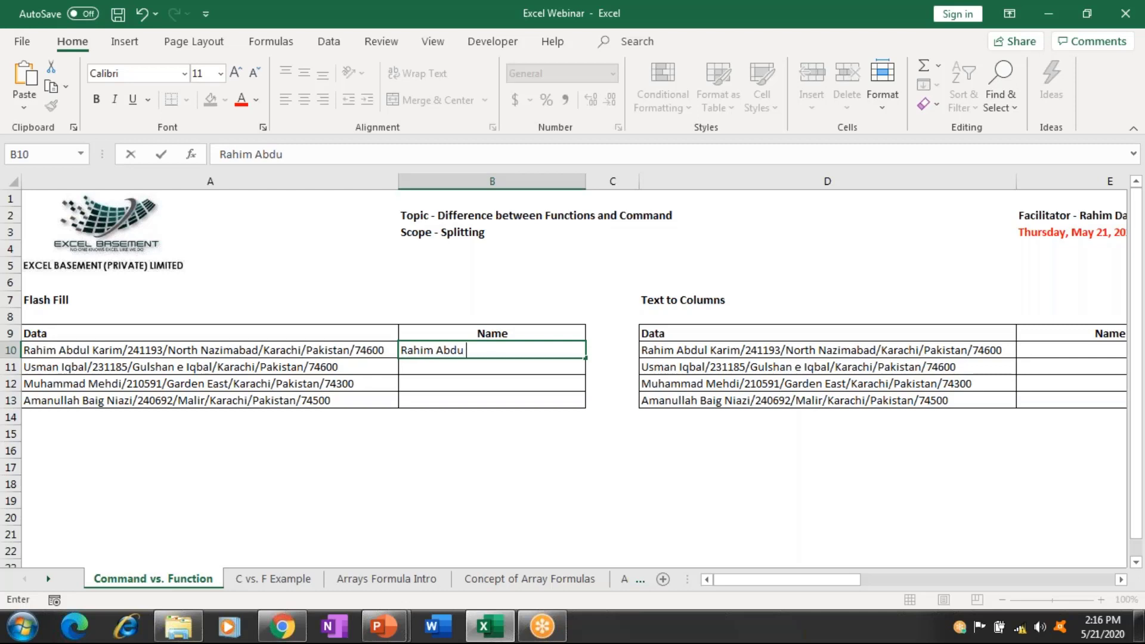
key("Return")
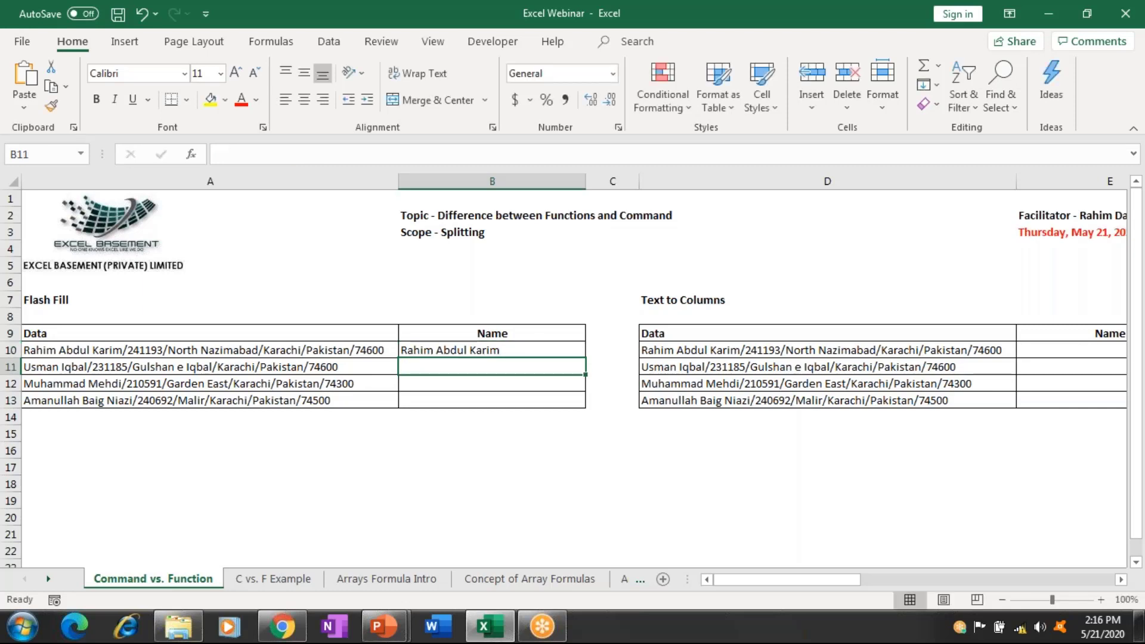
left_click(492, 350)
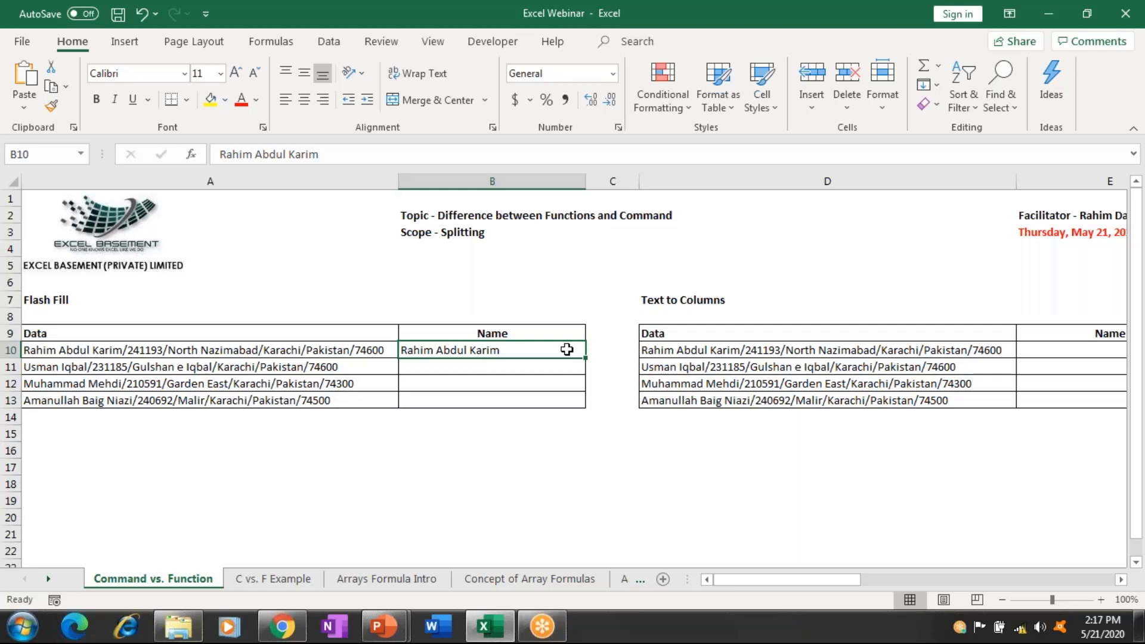
Flash Fill B10:B13 so B11:B13 receive each record's name.
left_click_drag(566, 350, 566, 404)
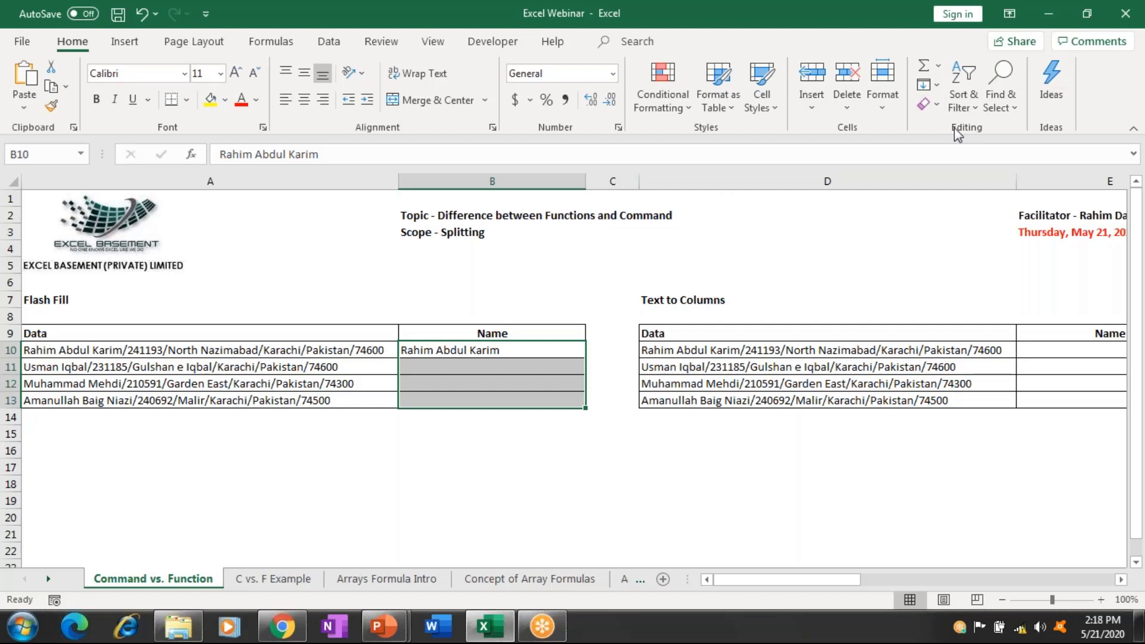
left_click(931, 86)
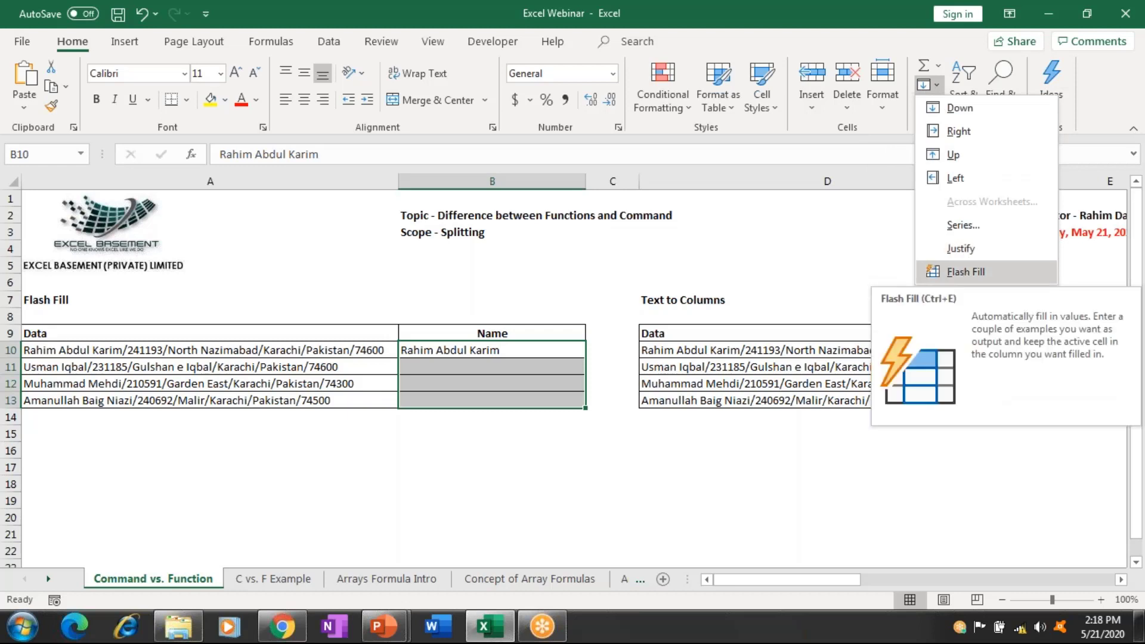
left_click(965, 271)
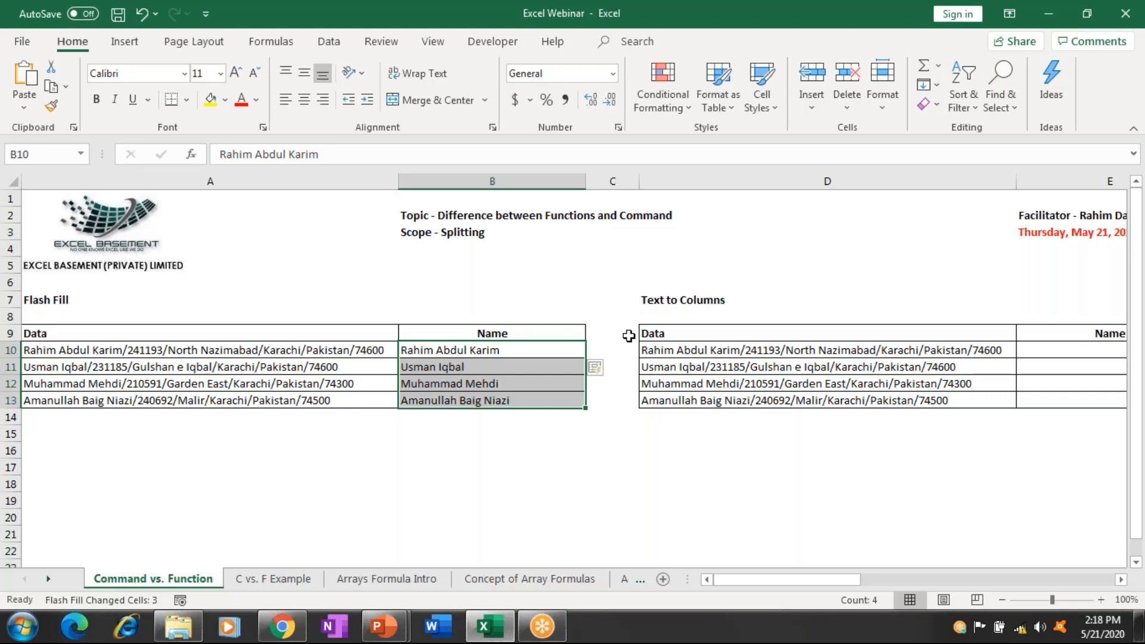
key("Down")
key("shift+Down")
key("shift+Down")
key("Delete")
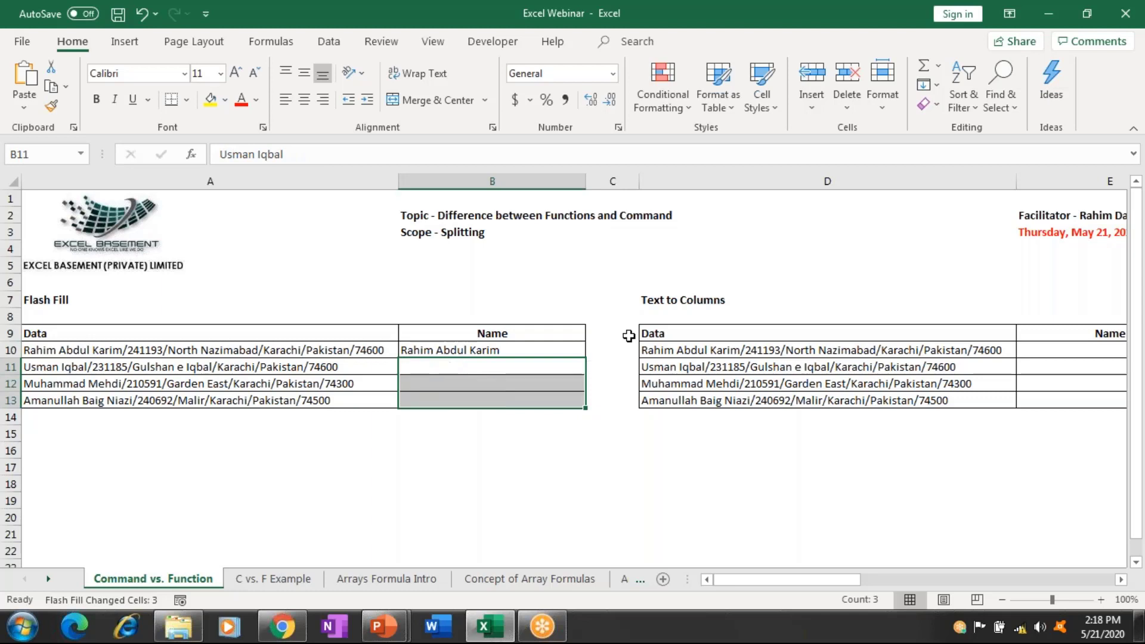
key("Up")
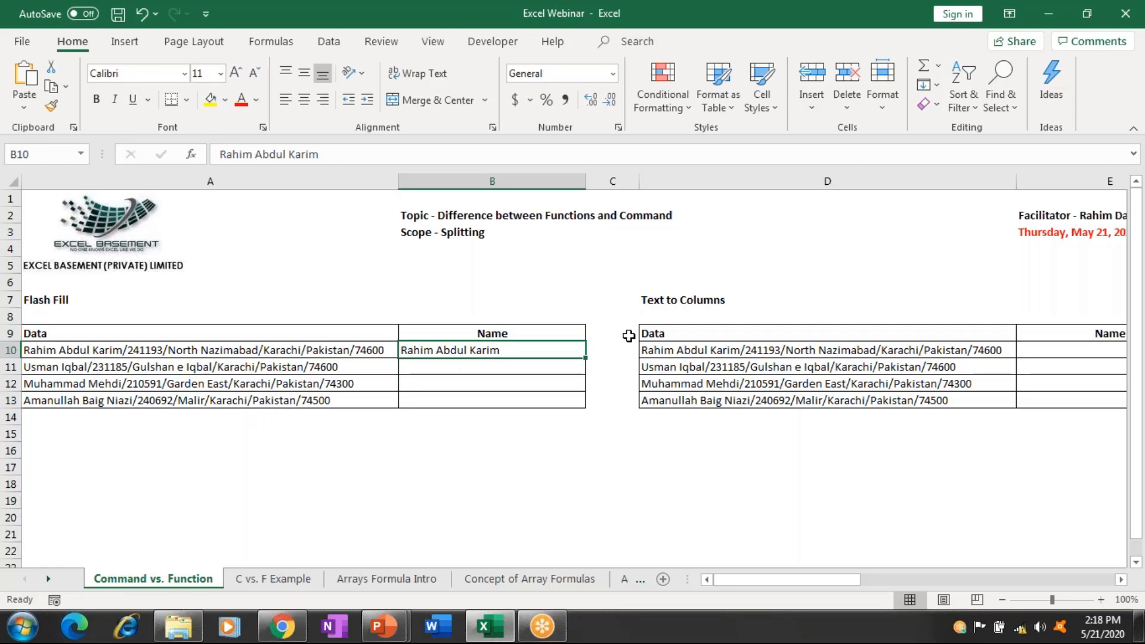
key("shift+Down")
key("shift+Down")
key("shift+Down")
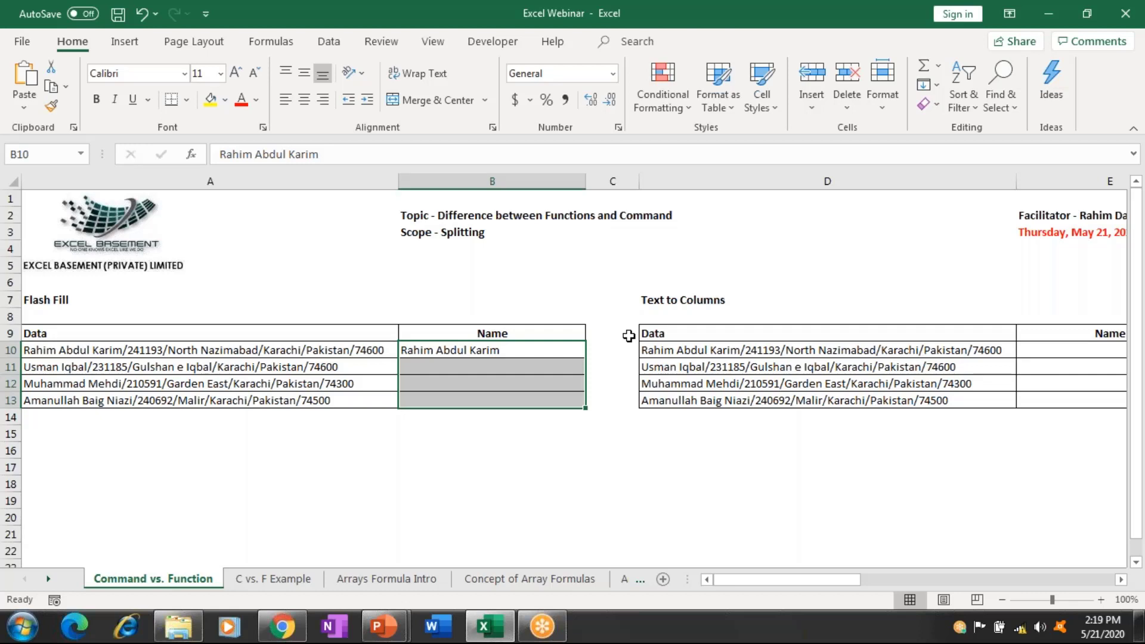
key("ctrl+e")
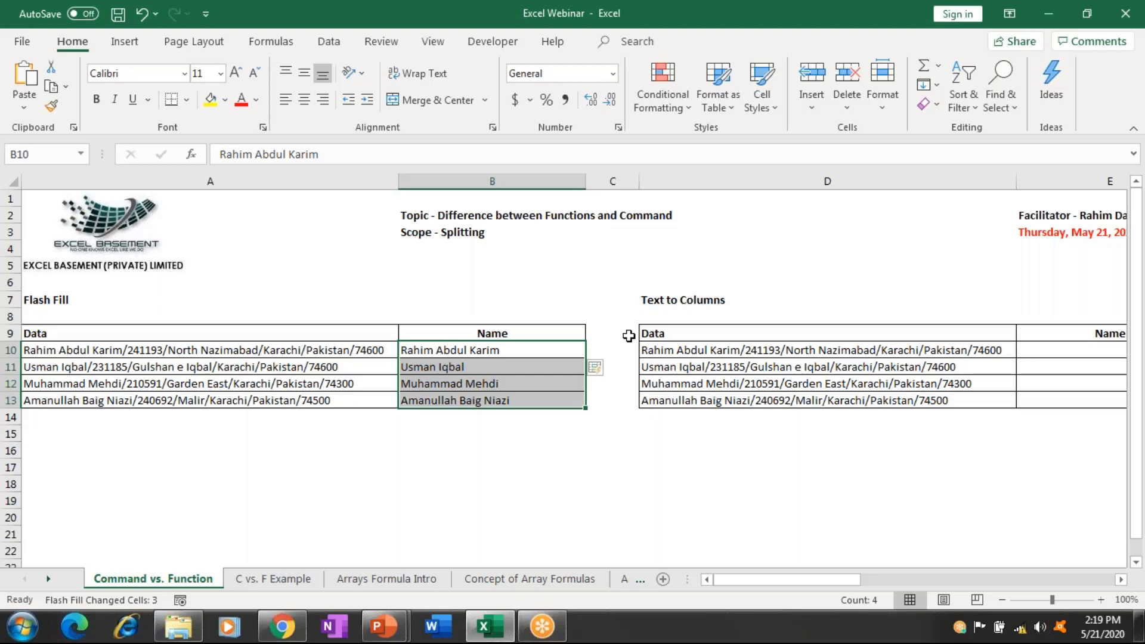
key("Right")
key("Right")
key("Right")
key("Right")
key("Right")
key("Right")
key("Right")
key("Right")
key("Right")
key("Right")
key("Right")
key("Right")
key("Right")
key("Right")
key("Right")
key("Right")
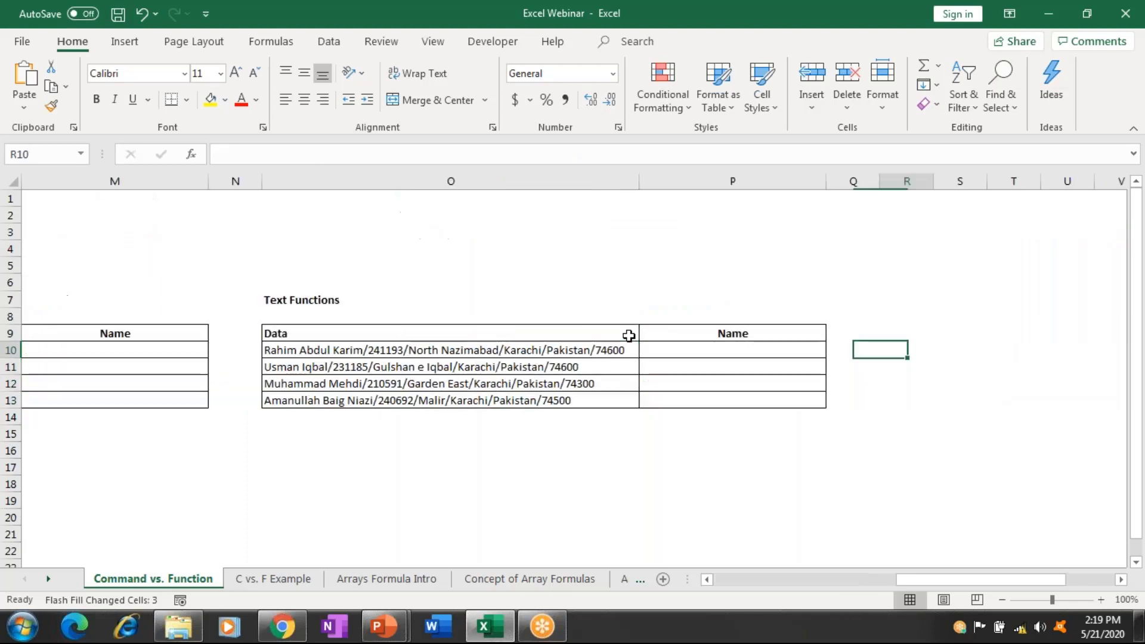
Copy the fourth slash-separated record from A13 into empty cell A14 with Ctrl+D.
key("ctrl+Up")
key("Right")
key("Right")
key("Right")
key("Right")
key("Right")
key("Right")
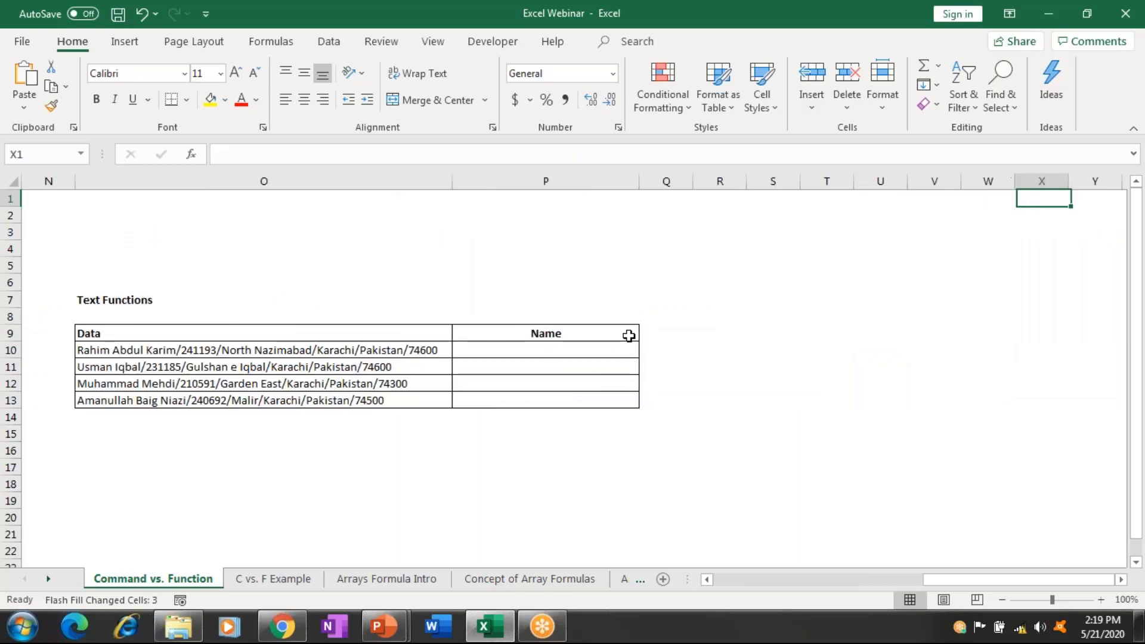
key("Left")
key("Left")
key("ctrl+Home")
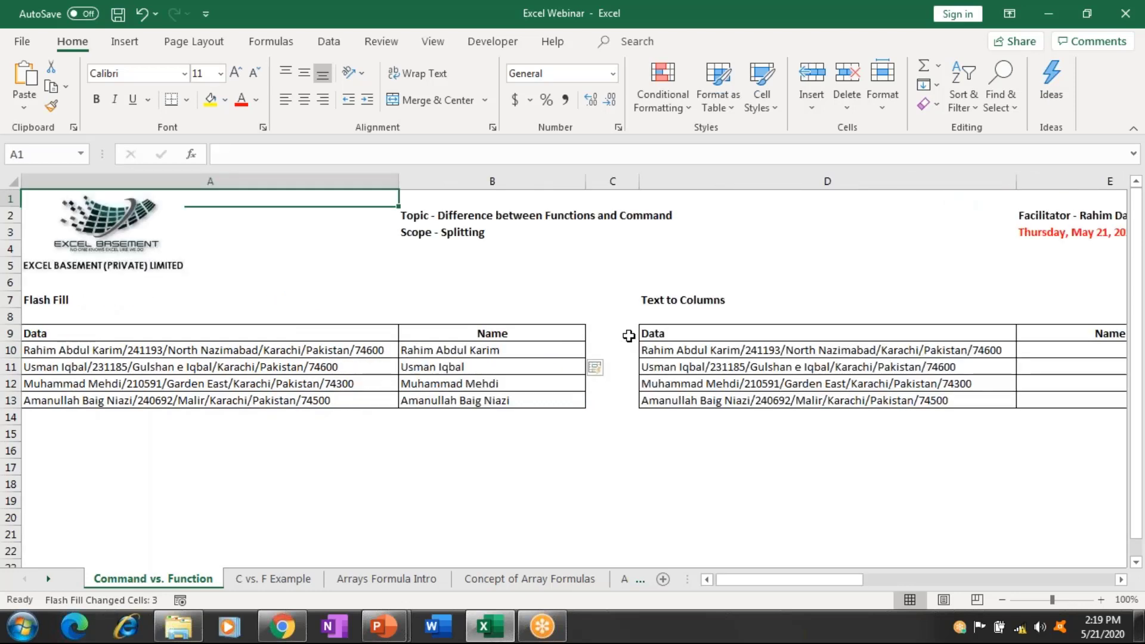
key("ctrl+Down")
key("ctrl+Down")
key("ctrl+Down")
key("ctrl+Down")
key("Down")
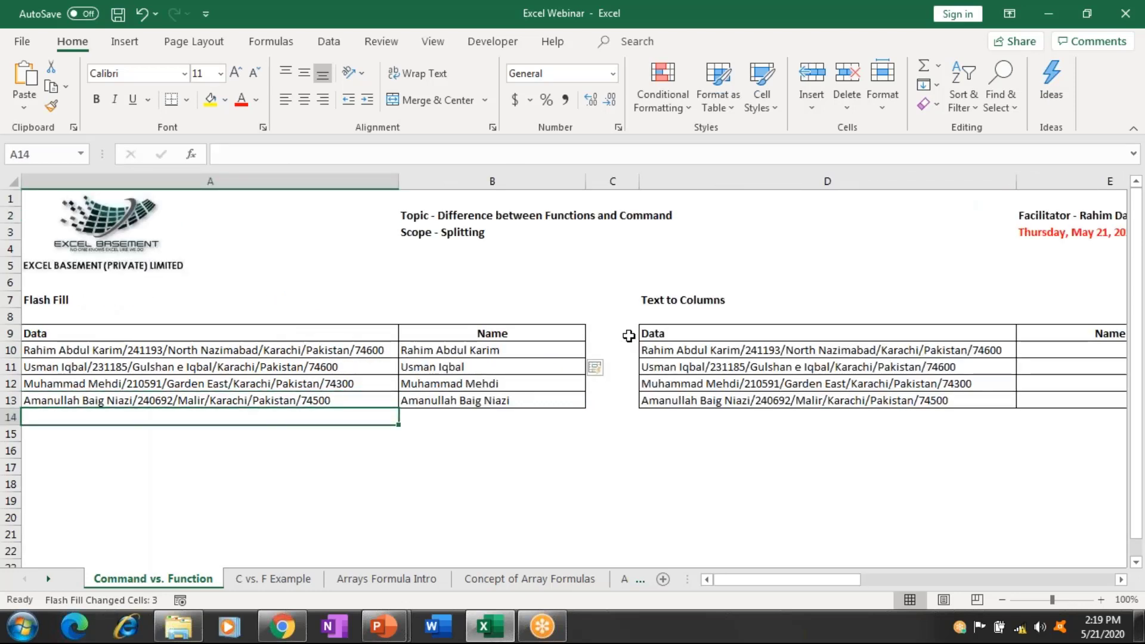
key("ctrl+d")
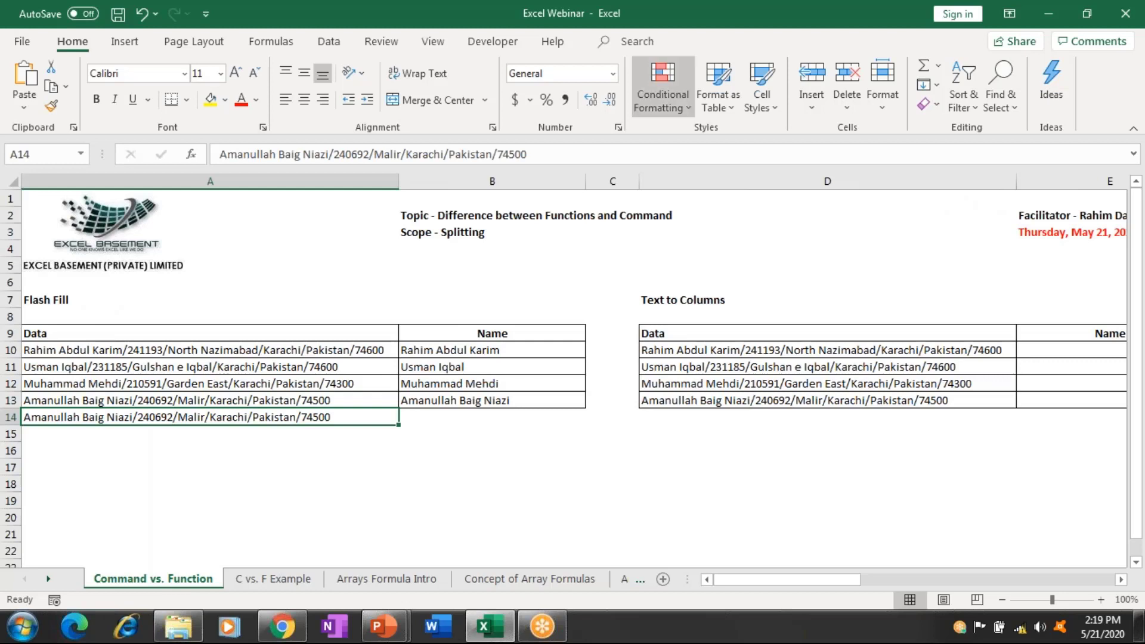
Replace the person's name in A14's record with a new name, keeping ID, area and postal code.
left_click(329, 154)
left_click_drag(290, 154, 219, 154)
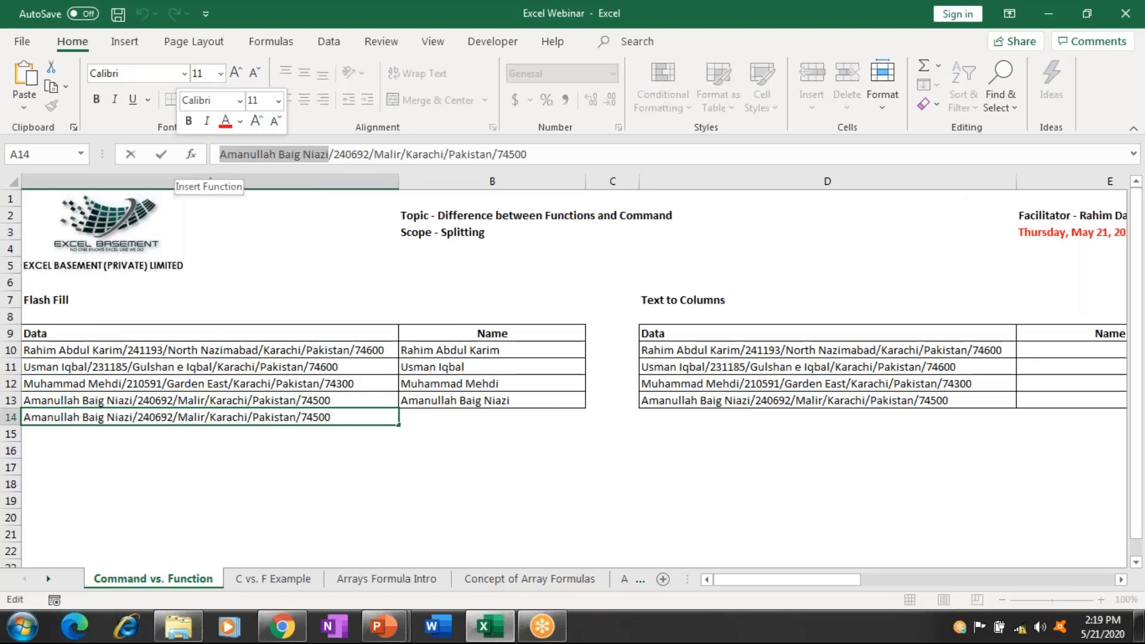
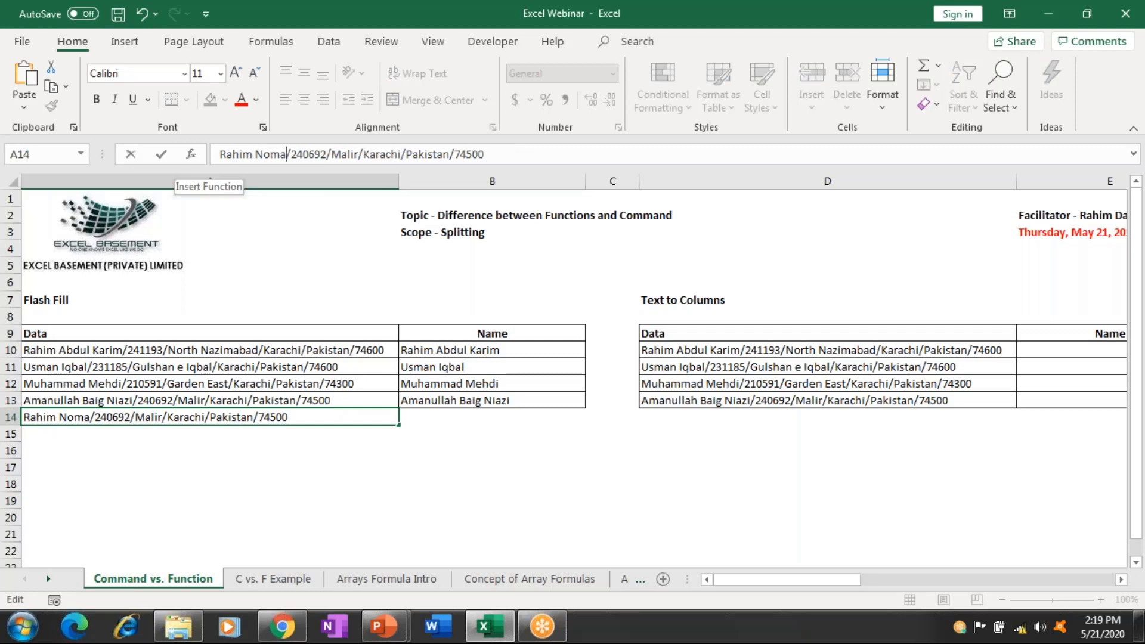
key("Return")
Select Name cells B13:B14.
key("Up")
key("Right")
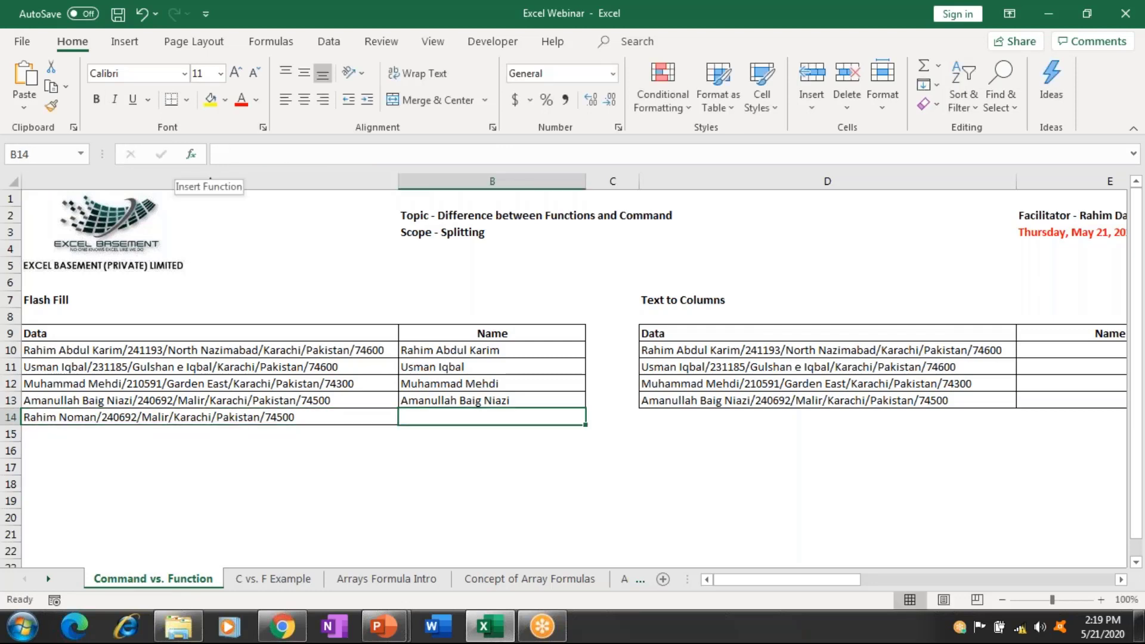
key("Up")
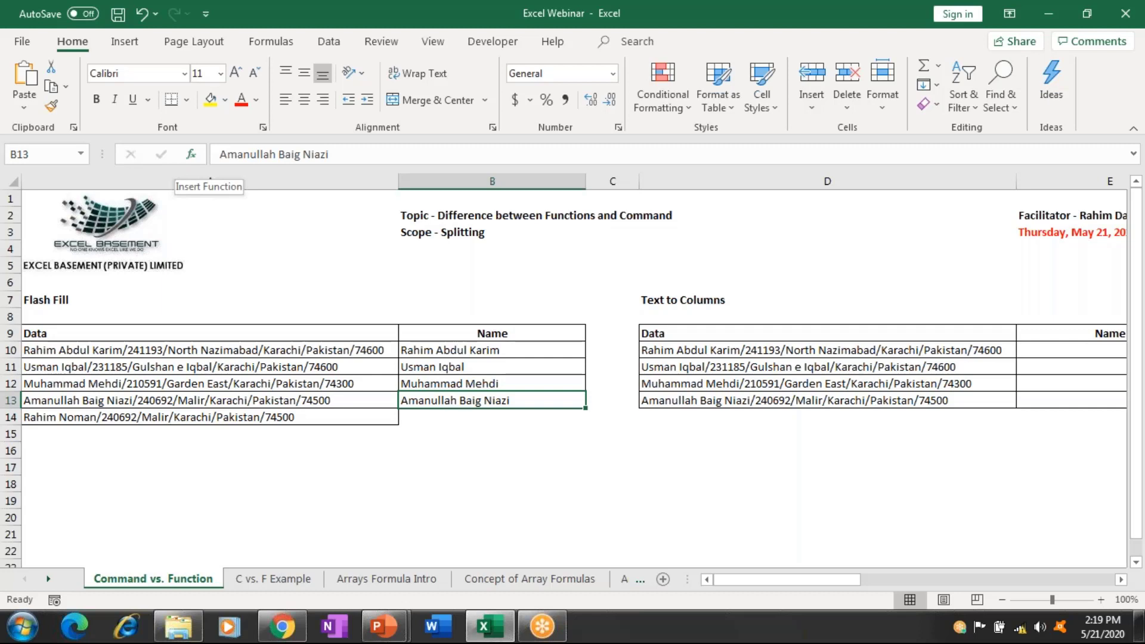
key("shift+Down")
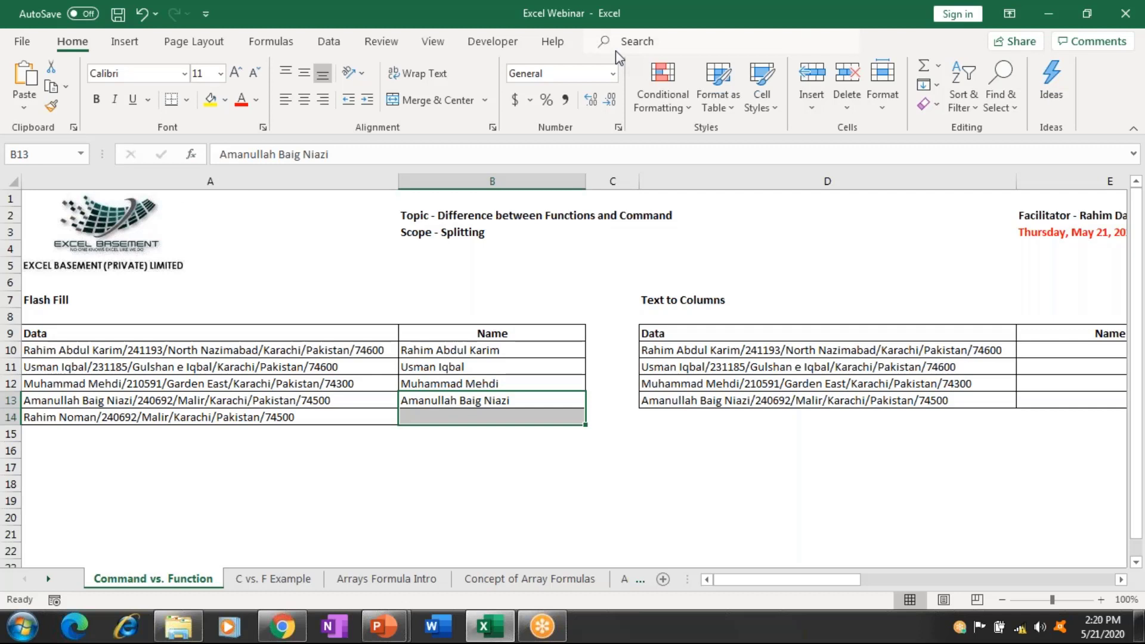
Flash Fill the new record's name into B14, completing all five Name entries.
left_click(925, 87)
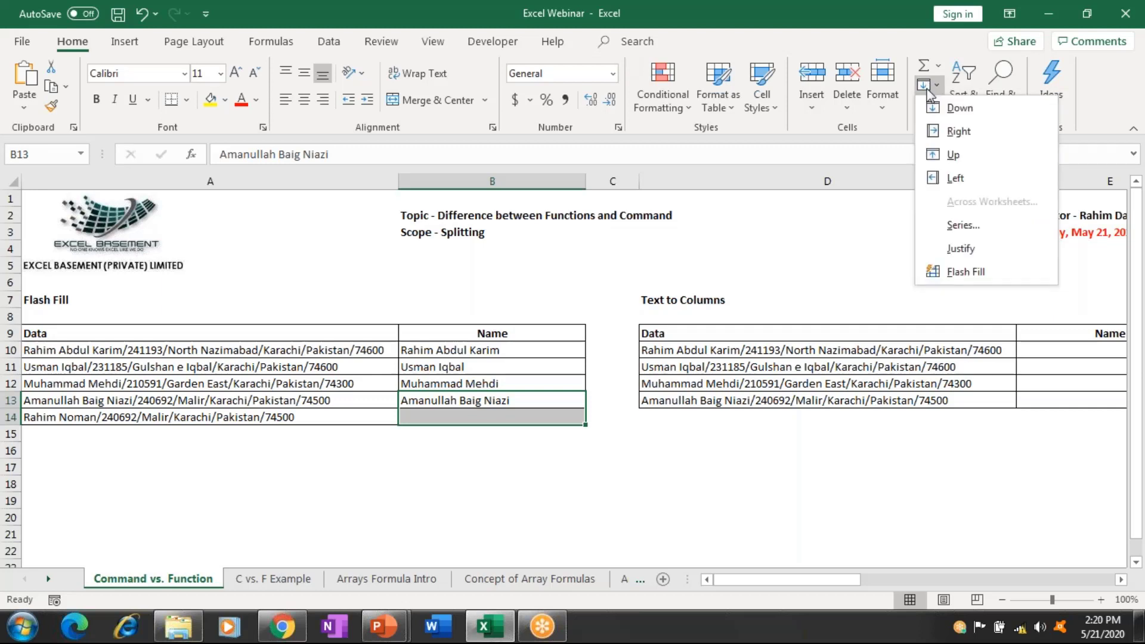
left_click(949, 273)
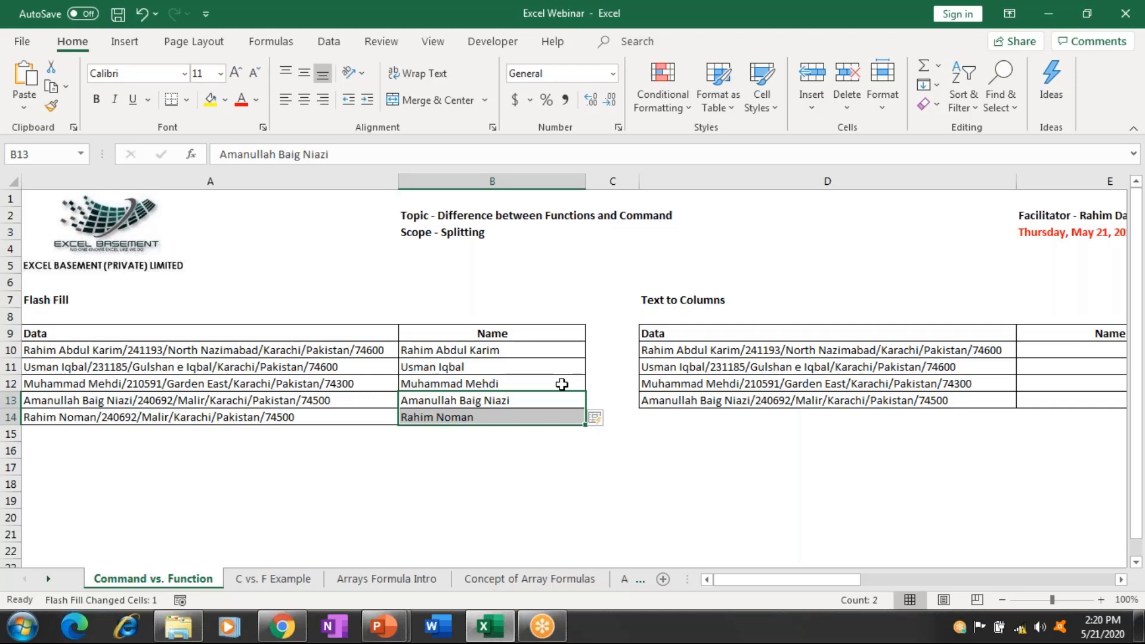
left_click_drag(547, 402, 547, 413)
left_click(936, 89)
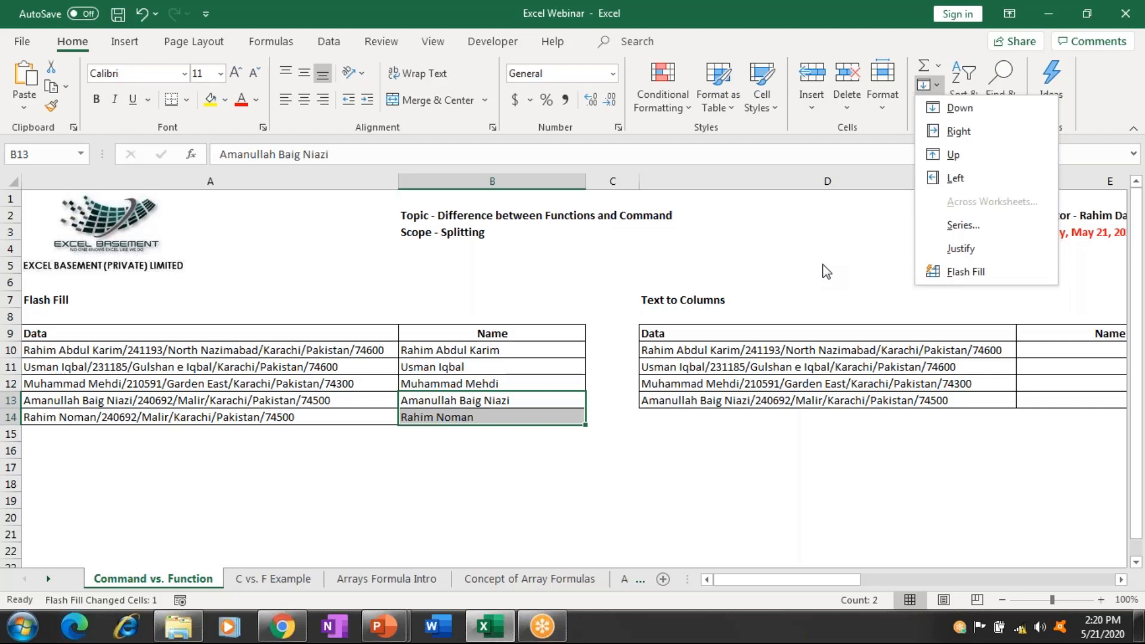
key("Escape")
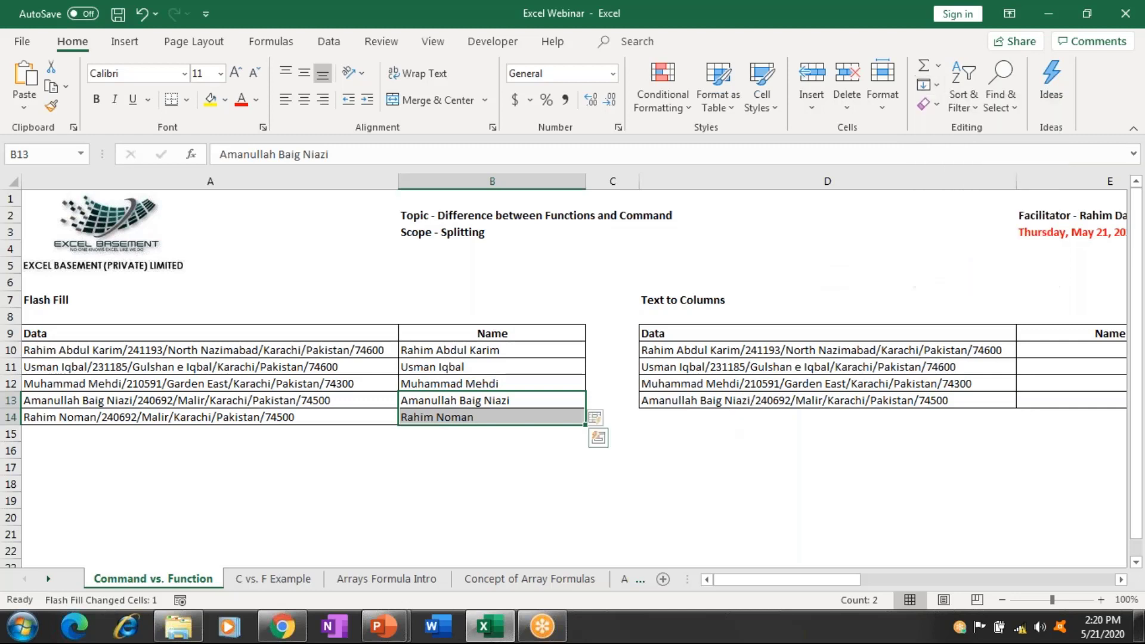
left_click(827, 416)
key("Right")
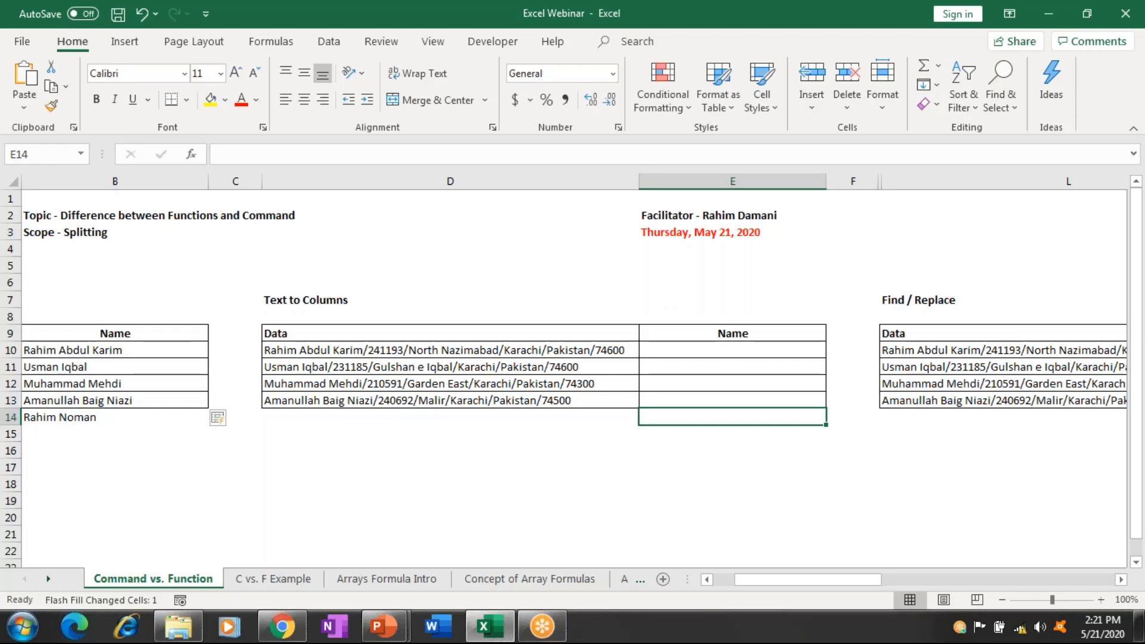
Select the four records D10:D13 and start a Delimited Text to Columns split.
key("Left")
key("Up")
key("Up")
key("Up")
key("Up")
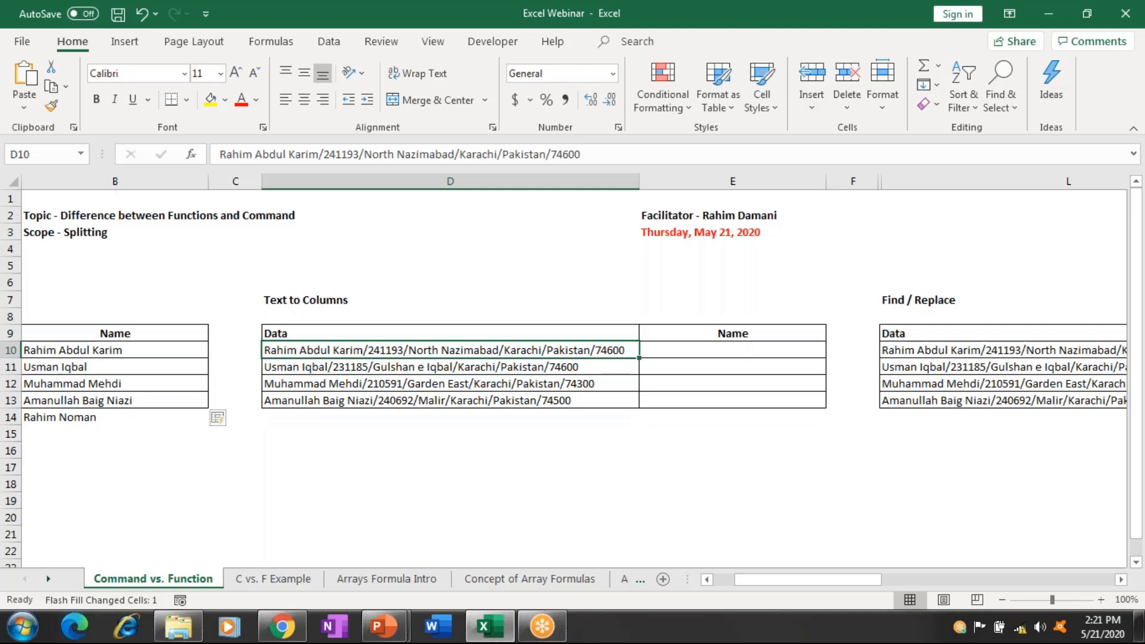
key("shift+Down")
key("shift+Down")
key("shift+Down")
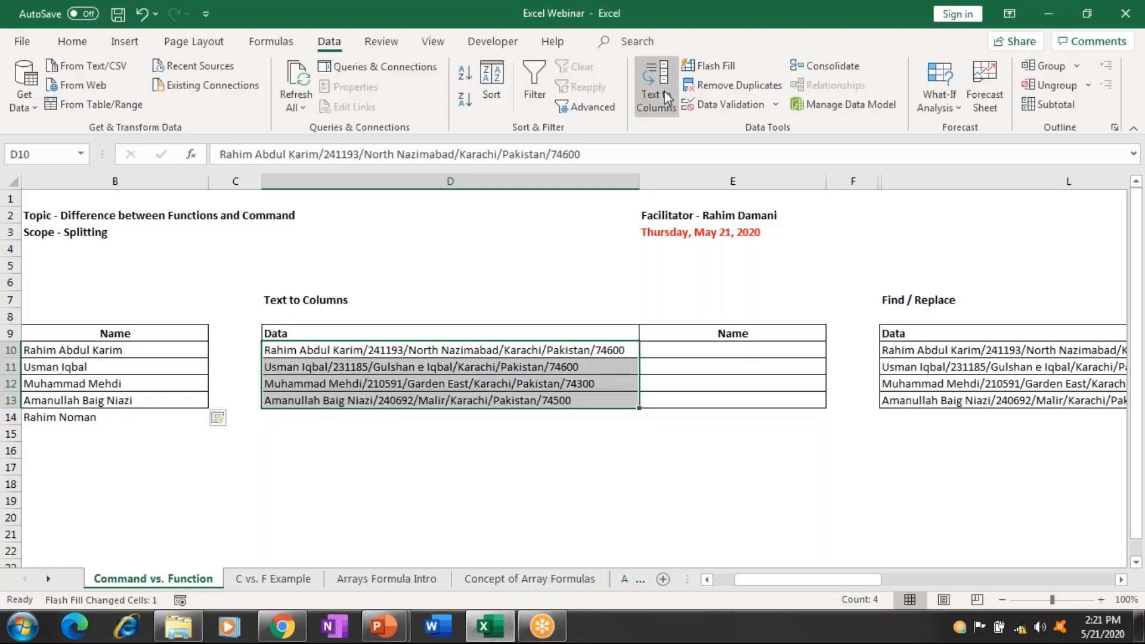
left_click(666, 97)
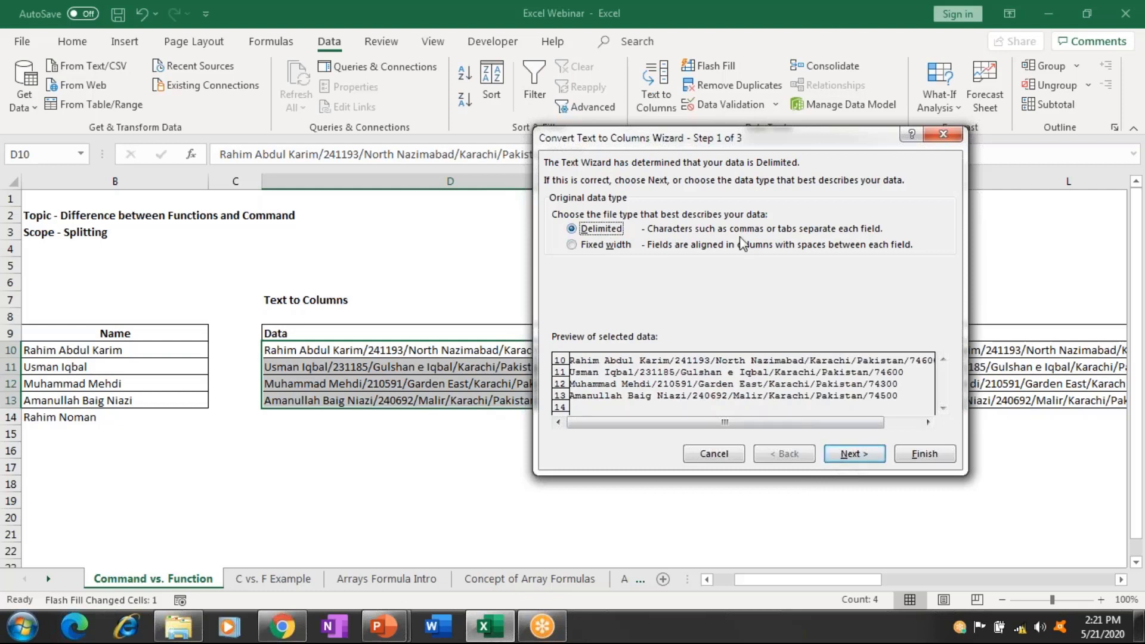
left_click(849, 454)
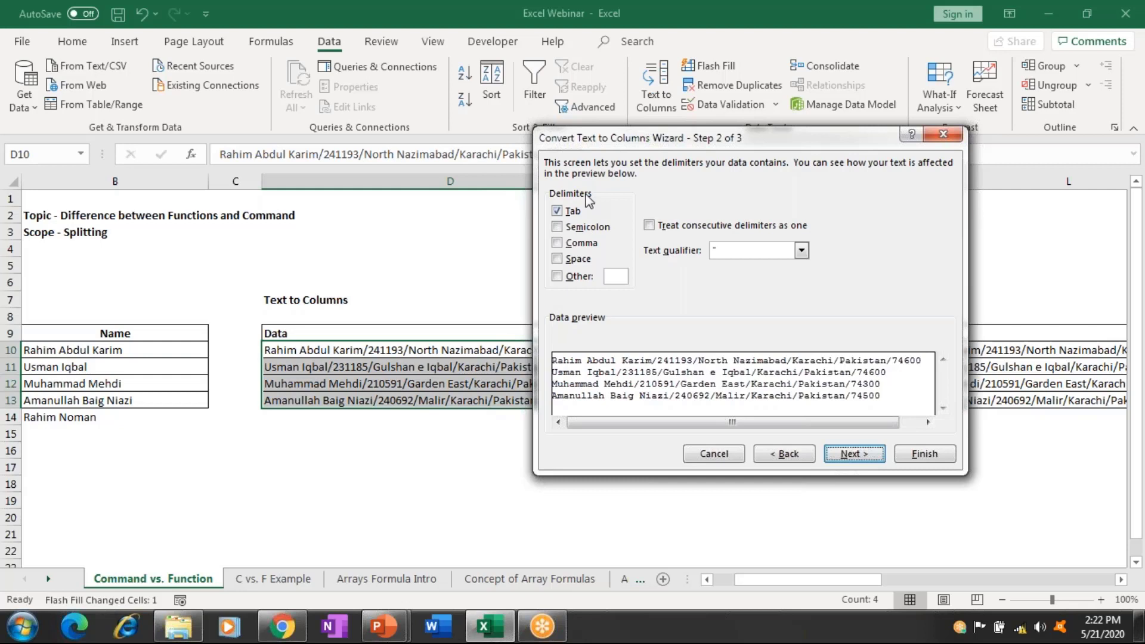
Replace the Tab delimiter with '/' as the Other delimiter character.
left_click(556, 211)
left_click(577, 277)
type("/")
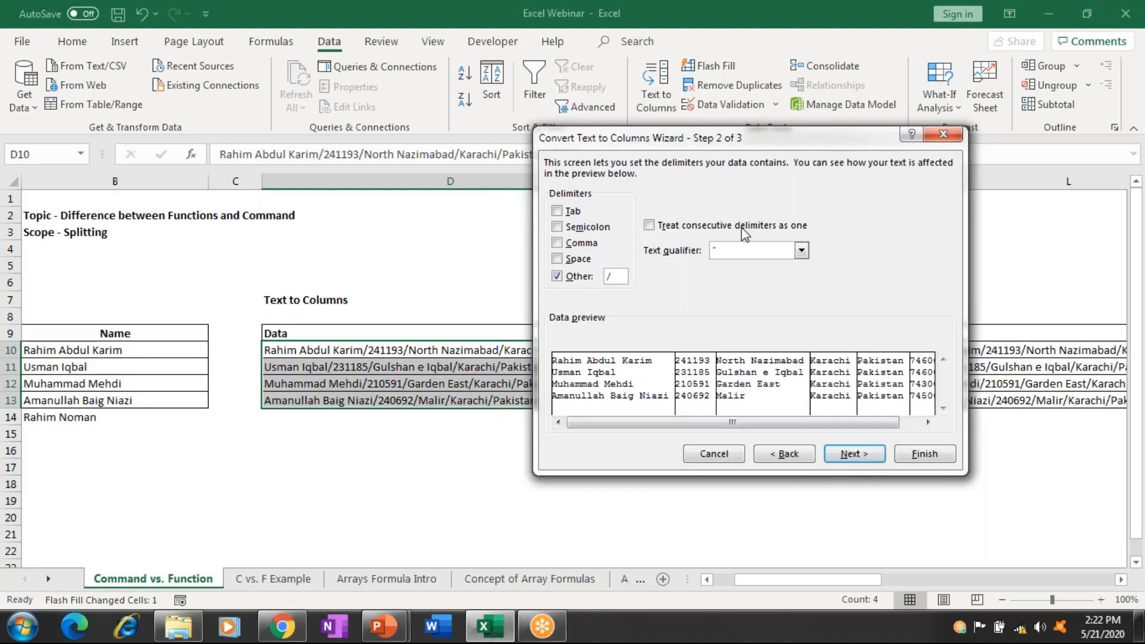
Drag the wizard dialog aside so the data table stays visible.
left_click_drag(752, 130, 298, 229)
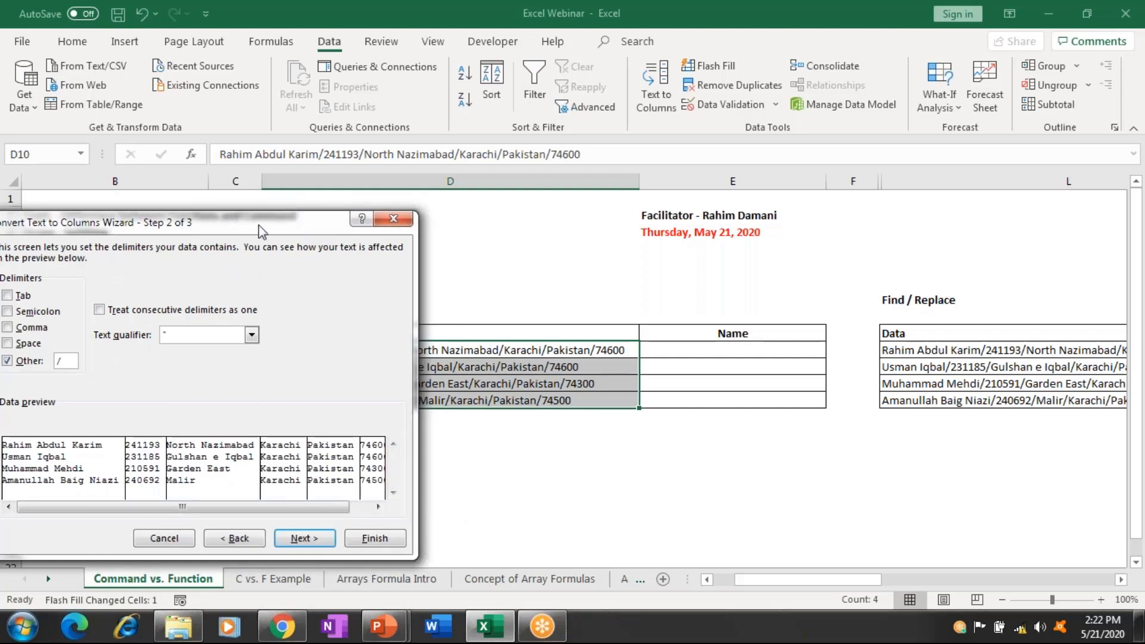
left_click_drag(260, 231, 381, 204)
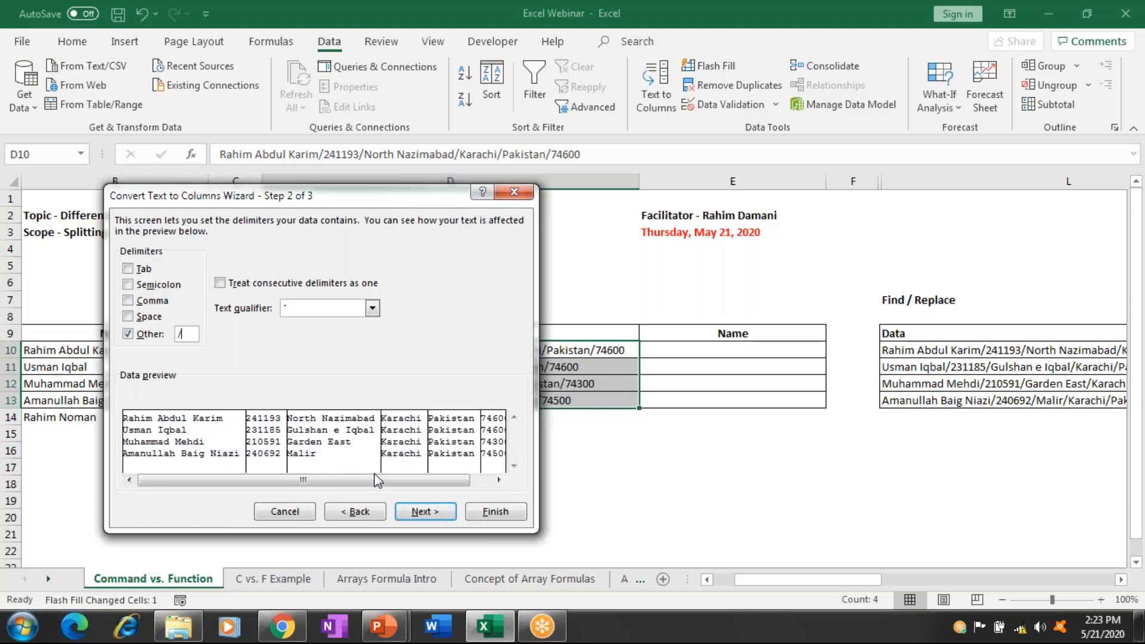
In step 3, change the destination to $E$10 and finish the split.
left_click(433, 512)
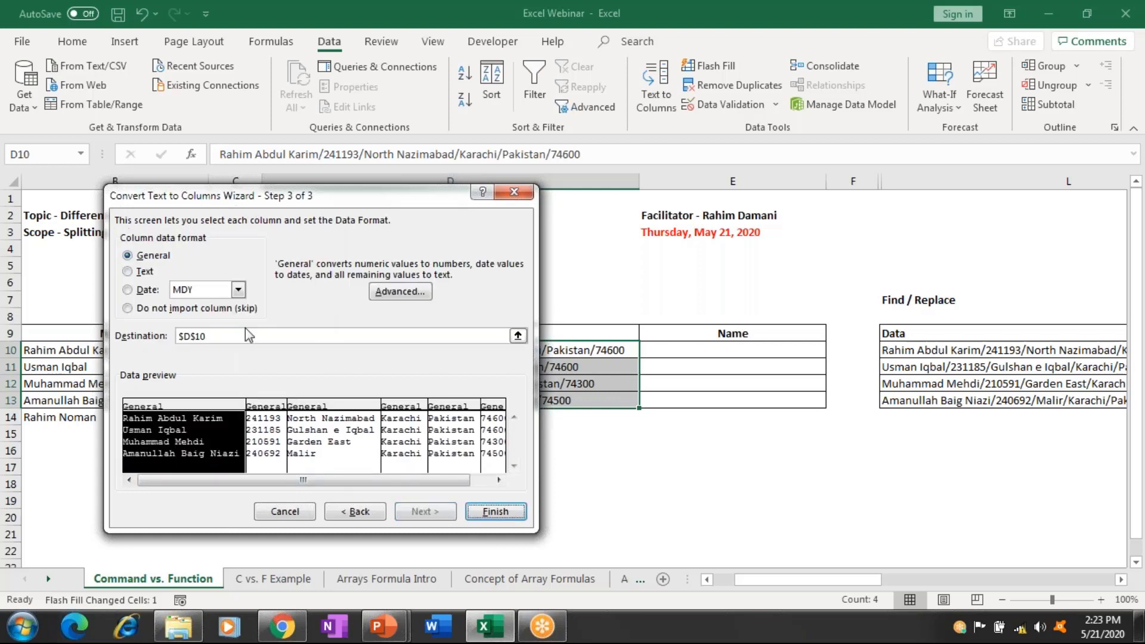
left_click_drag(187, 340, 176, 339)
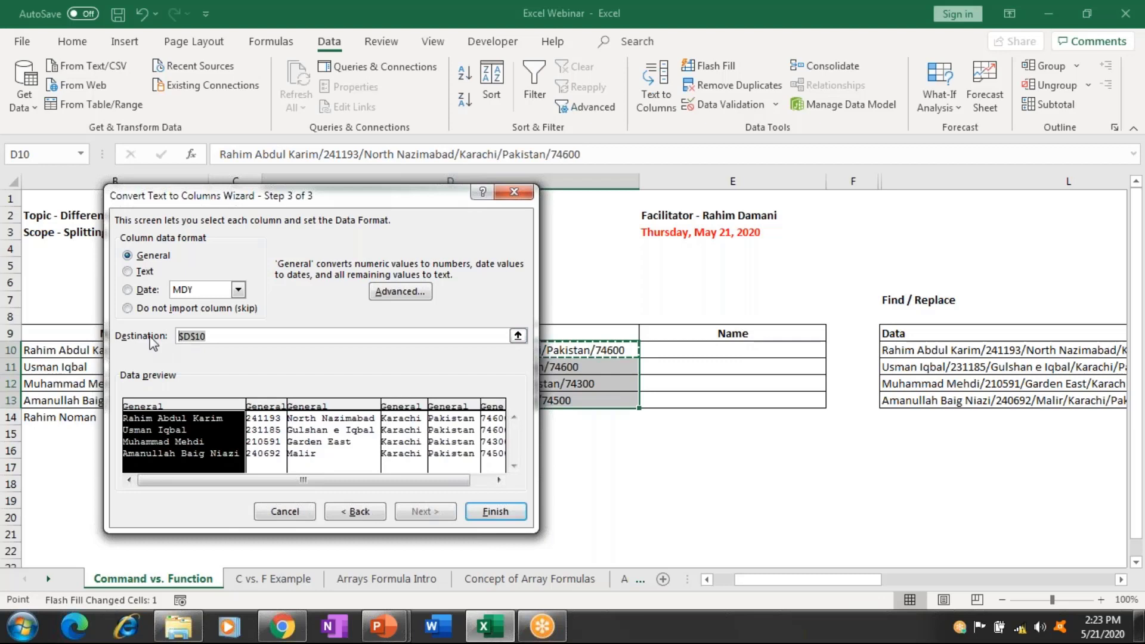
key("BackSpace")
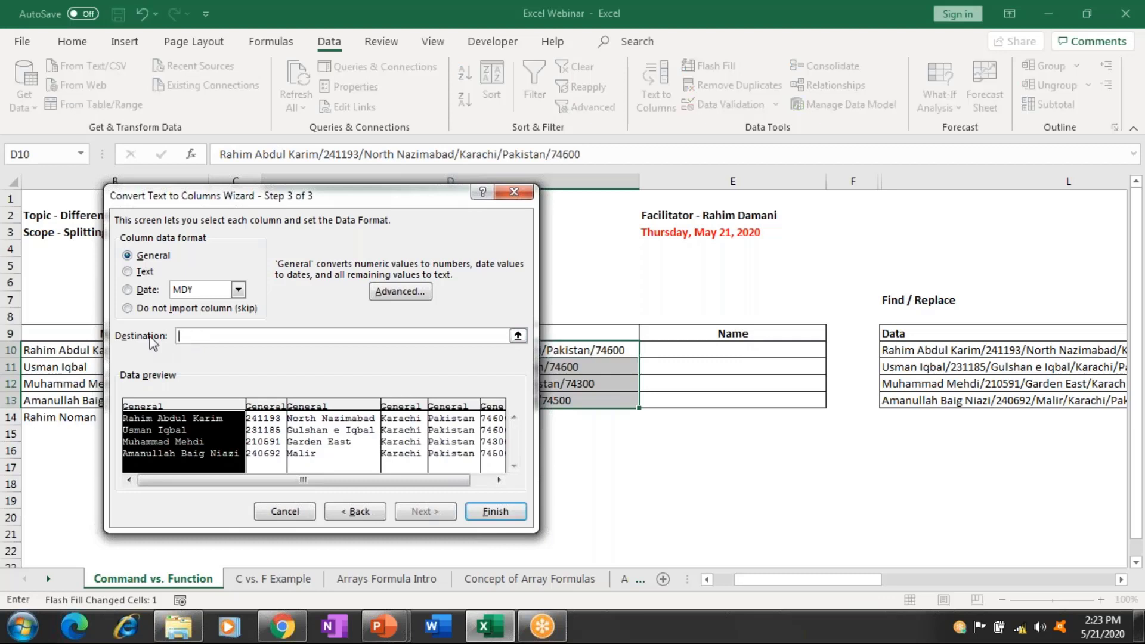
left_click(753, 351)
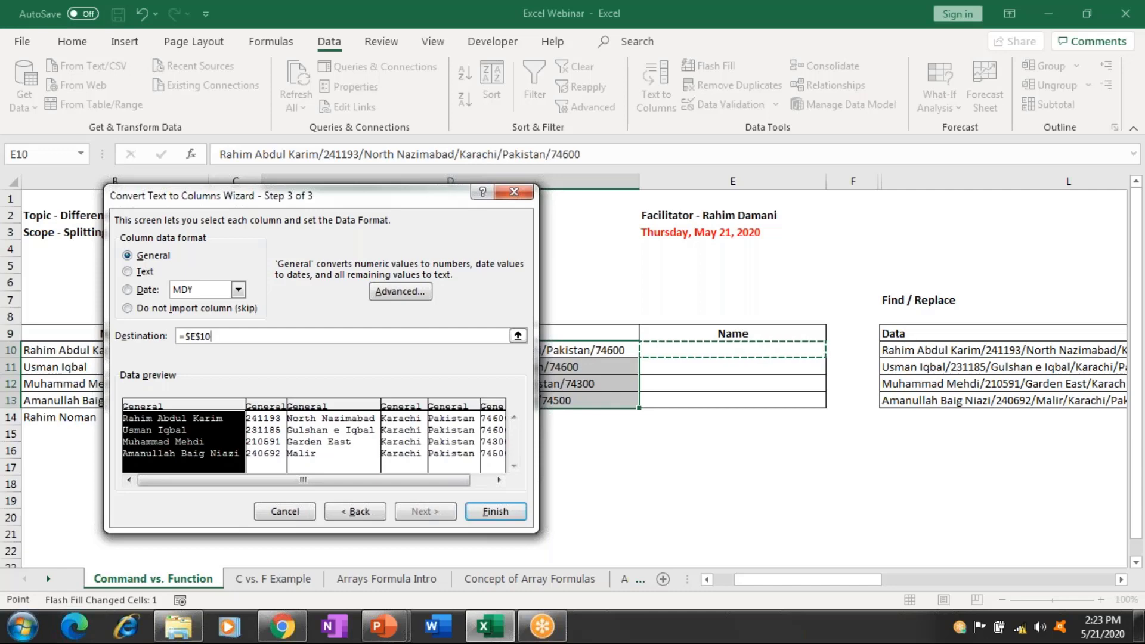
left_click(516, 514)
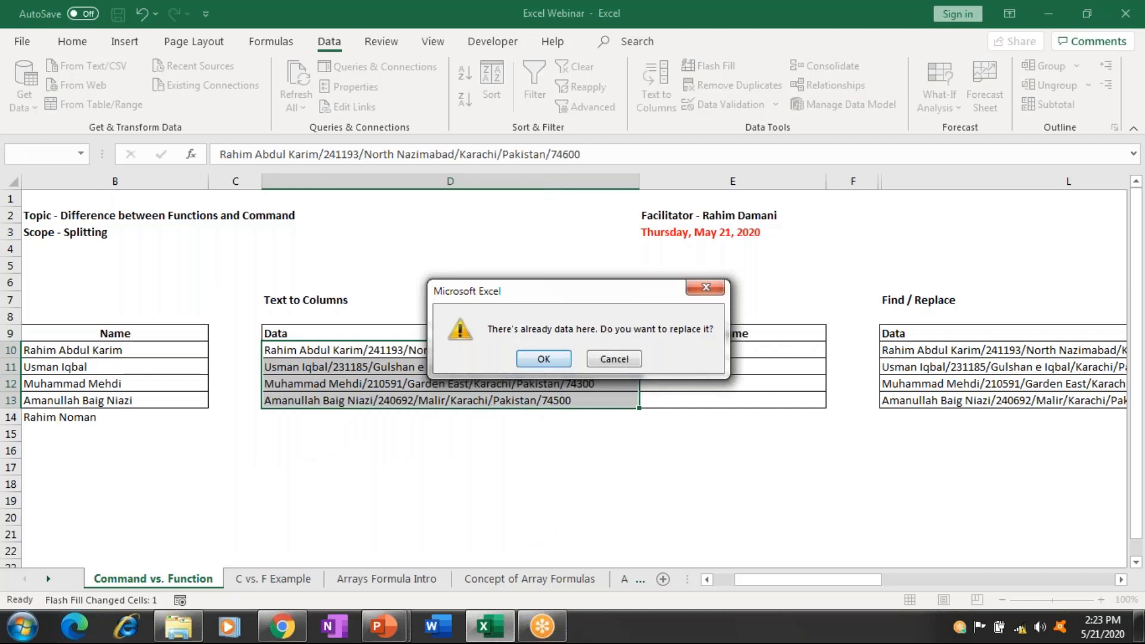
Confirm replacing existing data, then review the split names in E10:E13 and IDs in F10:F13.
key("Return")
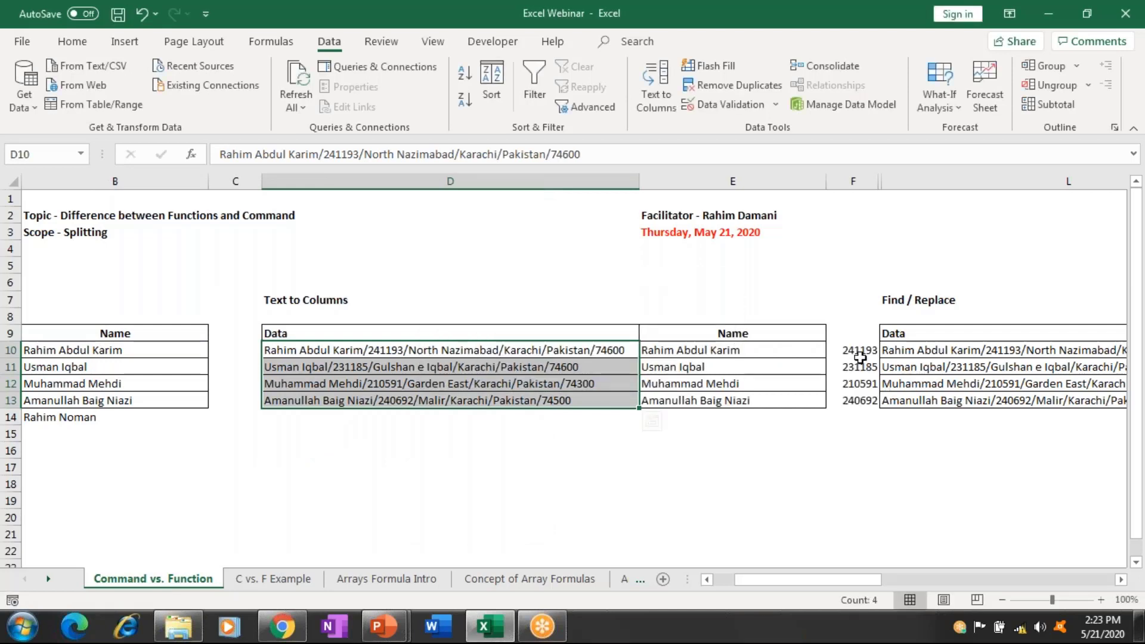
left_click_drag(860, 356, 867, 393)
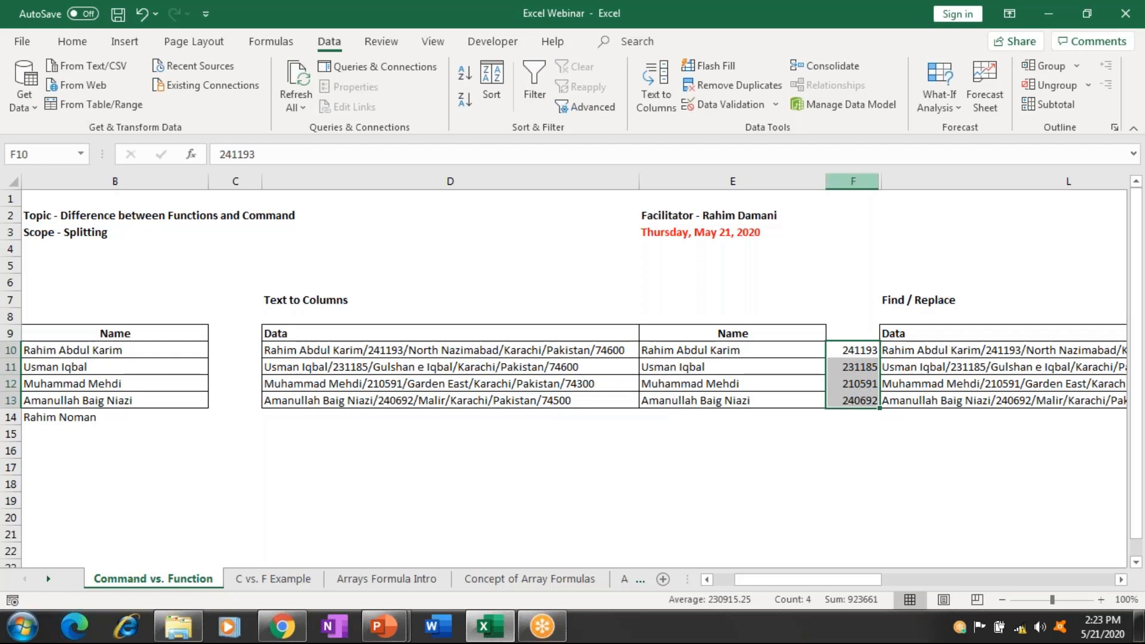
left_click(876, 181)
left_click_drag(900, 186, 907, 185)
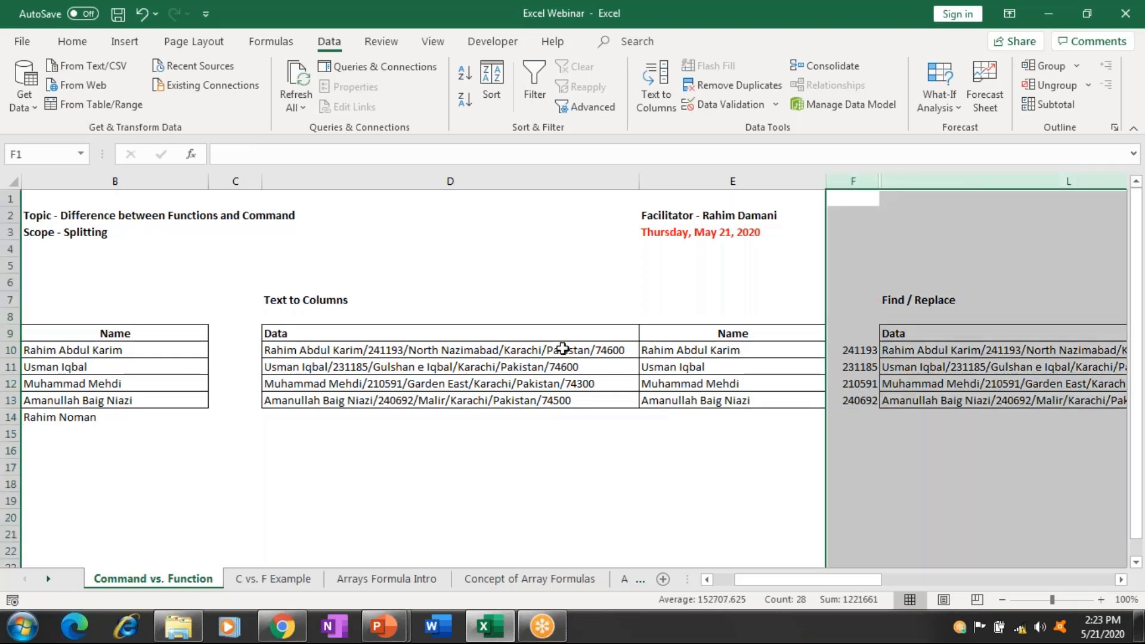
left_click_drag(562, 351, 562, 380)
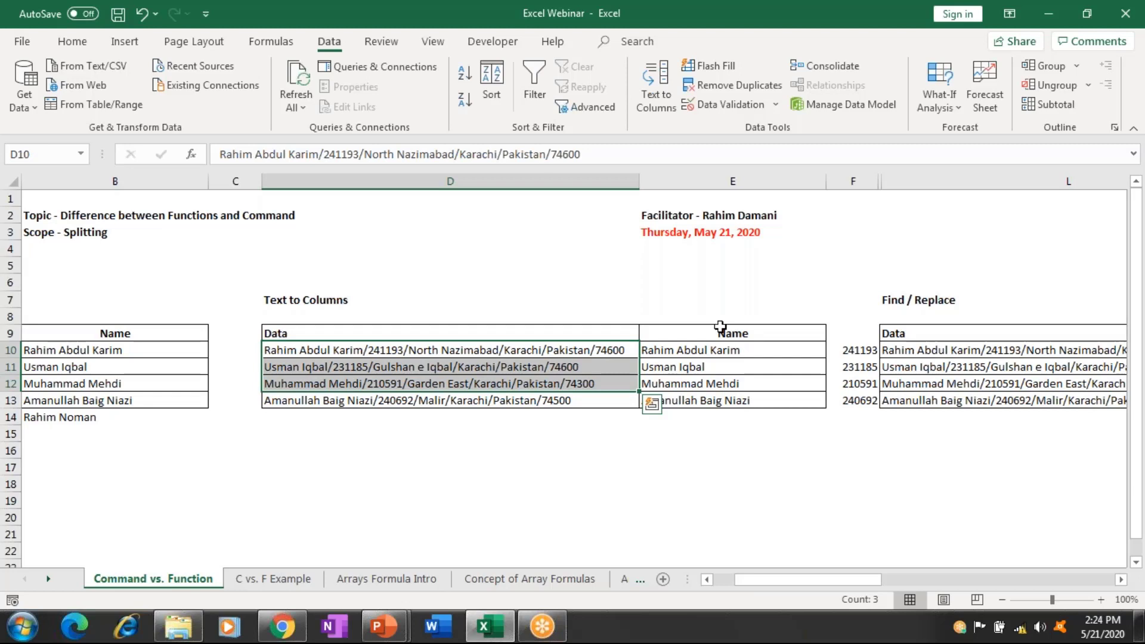
left_click_drag(722, 350, 726, 400)
left_click_drag(858, 352, 862, 400)
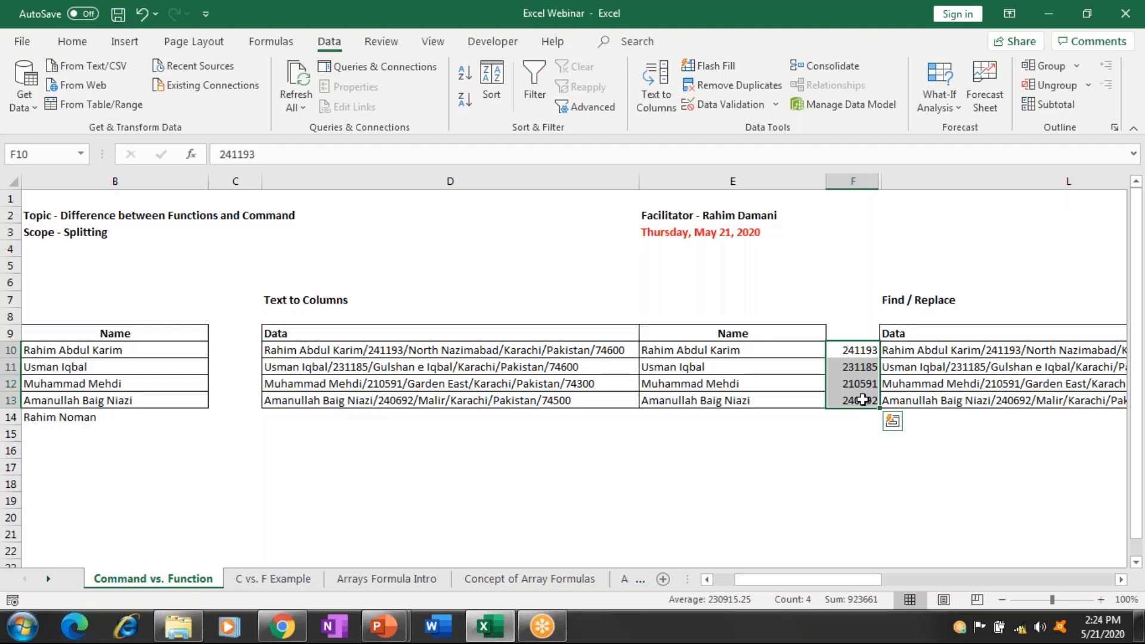
Clear the ID numbers from F10:F13.
key("Delete")
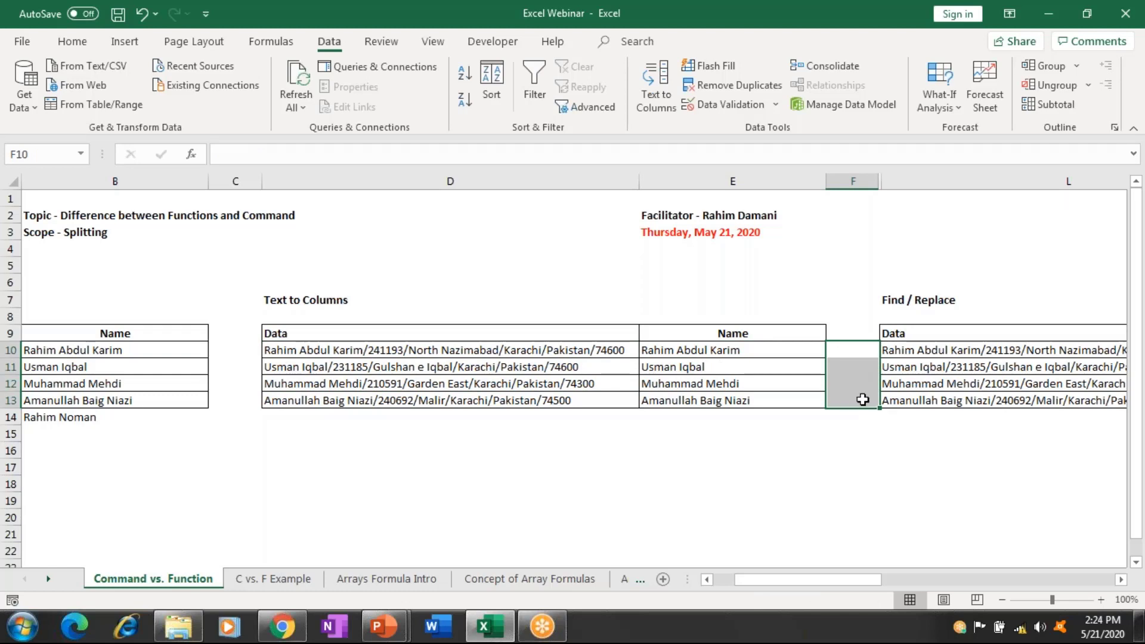
key("Right")
scroll(863, 400, "right", 1)
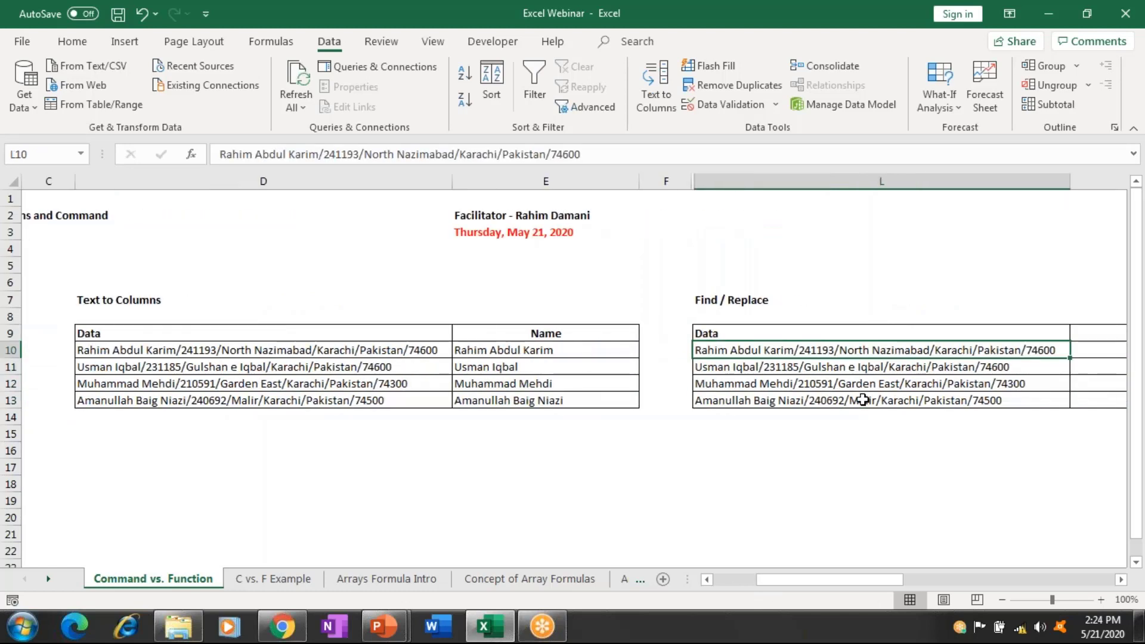
key("Left")
key("Left")
key("Left")
Paste the copied A14 slash-separated record into cell D14.
key("Down")
key("Down")
key("Down")
key("Down")
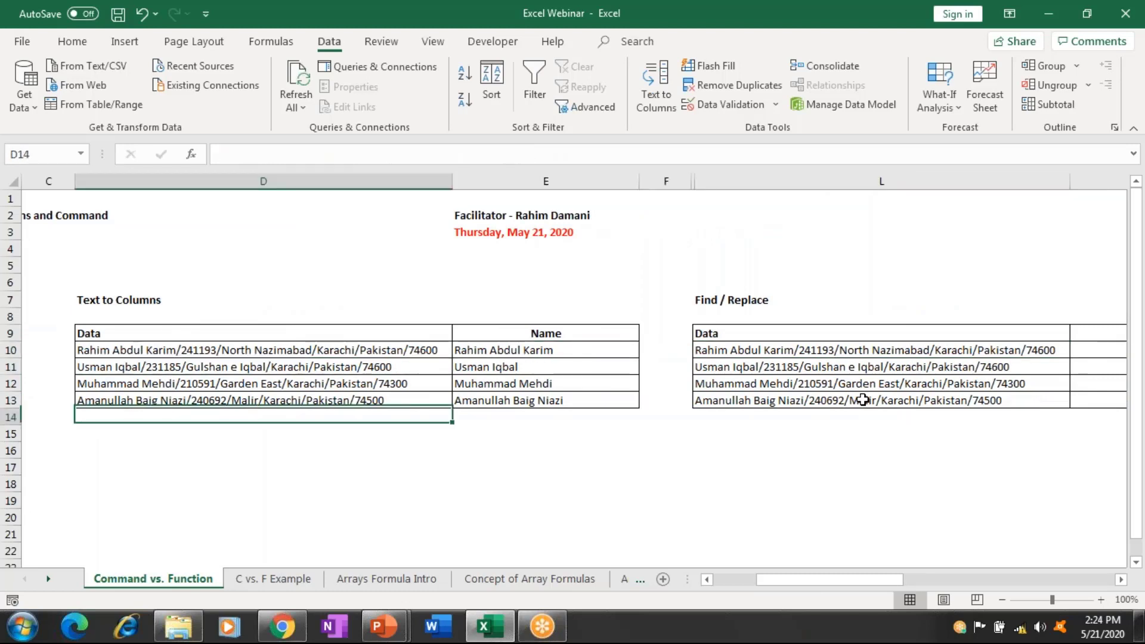
key("Left")
key("Left")
key("Left")
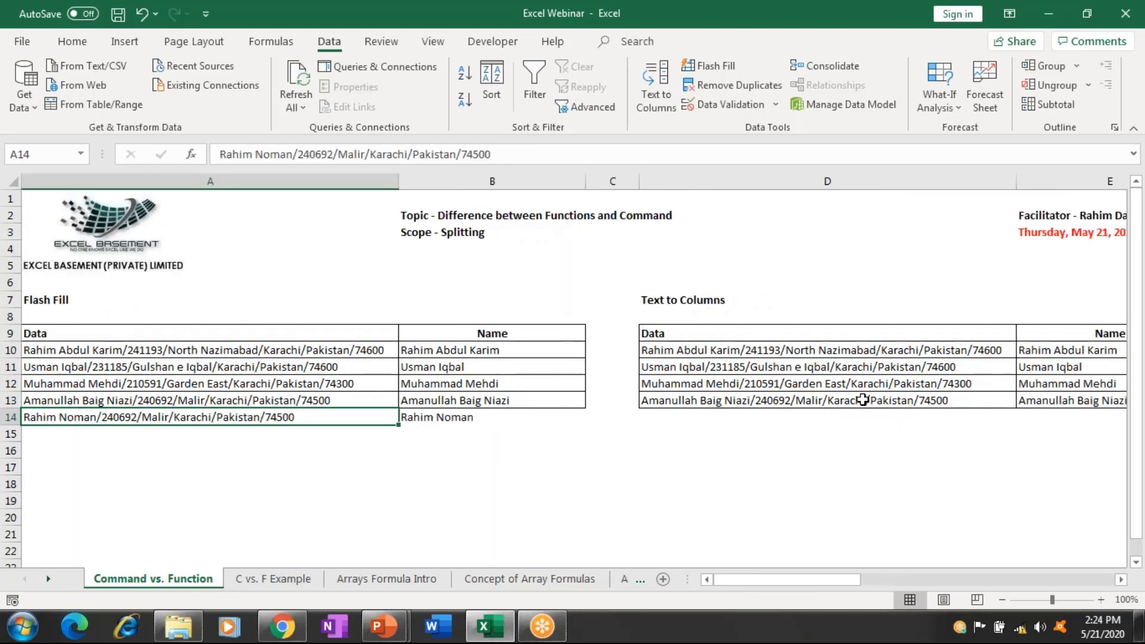
key("Right")
key("Right")
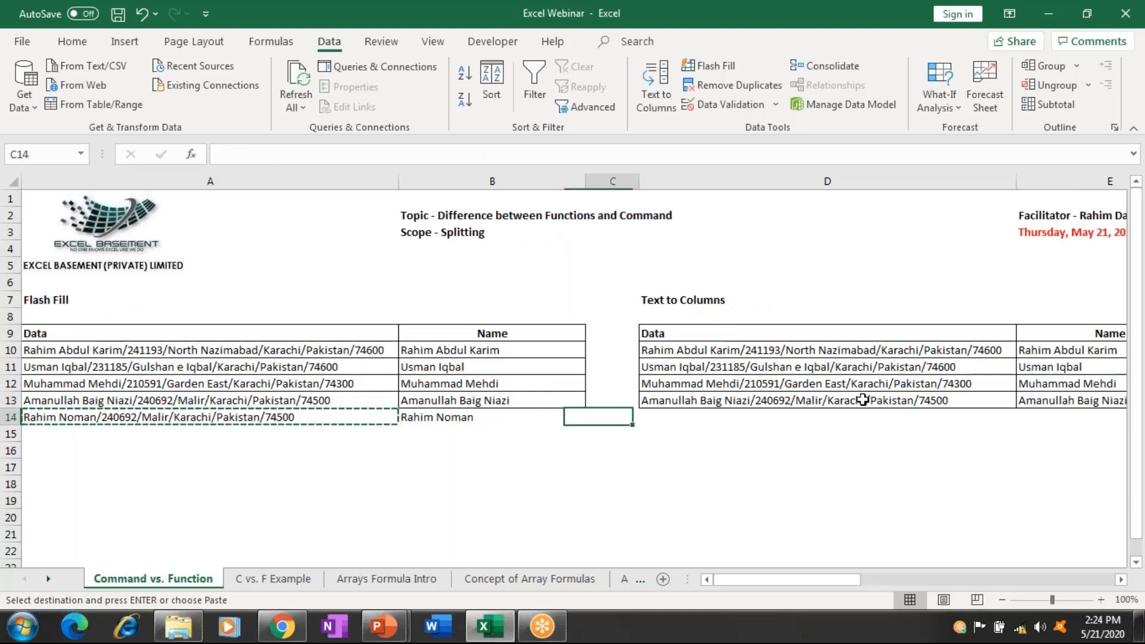
key("Right")
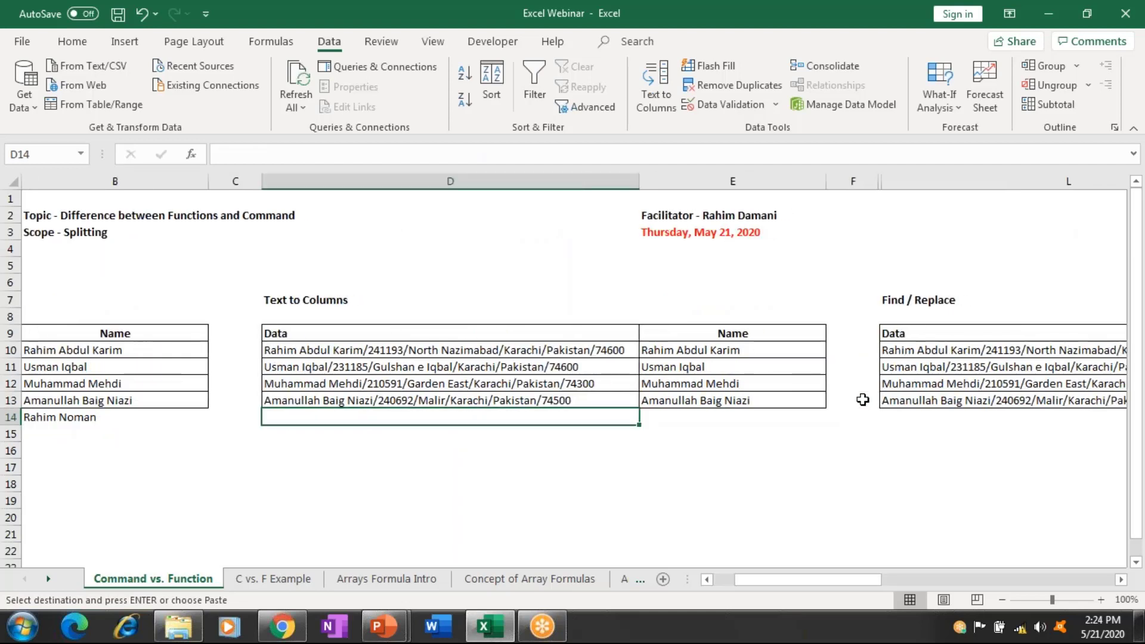
key("ctrl+v")
key("Right")
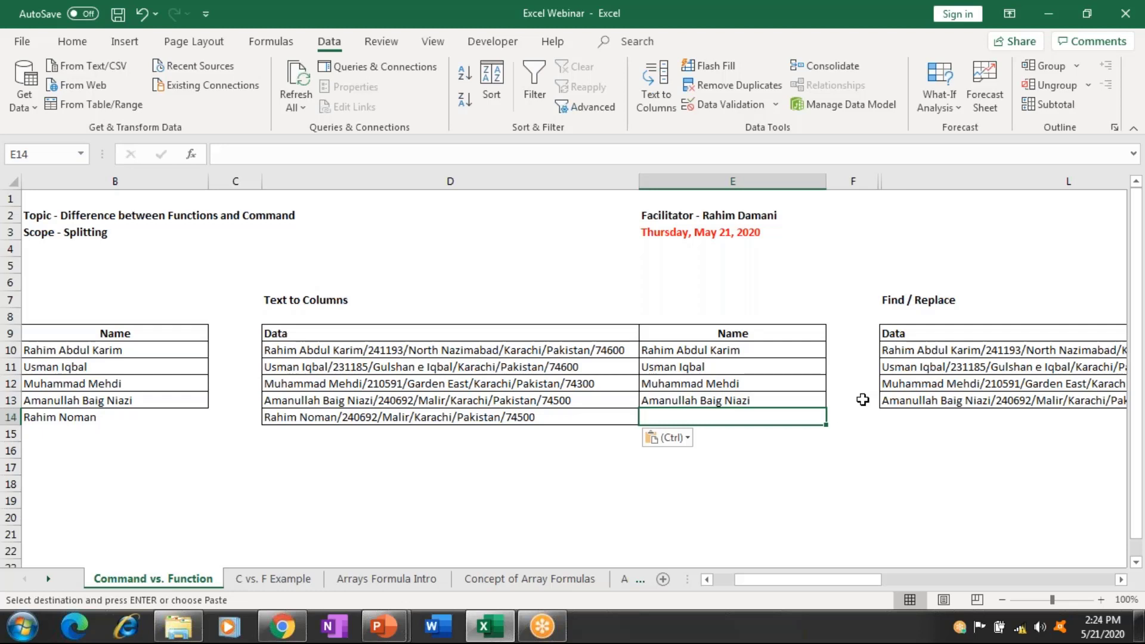
key("Left")
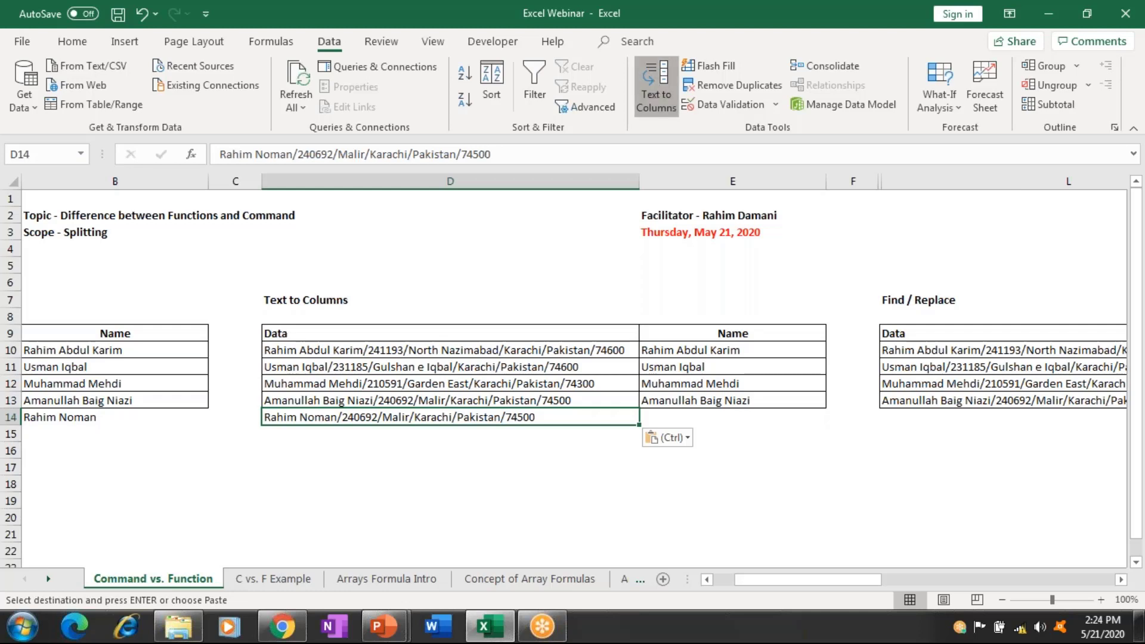
left_click(656, 83)
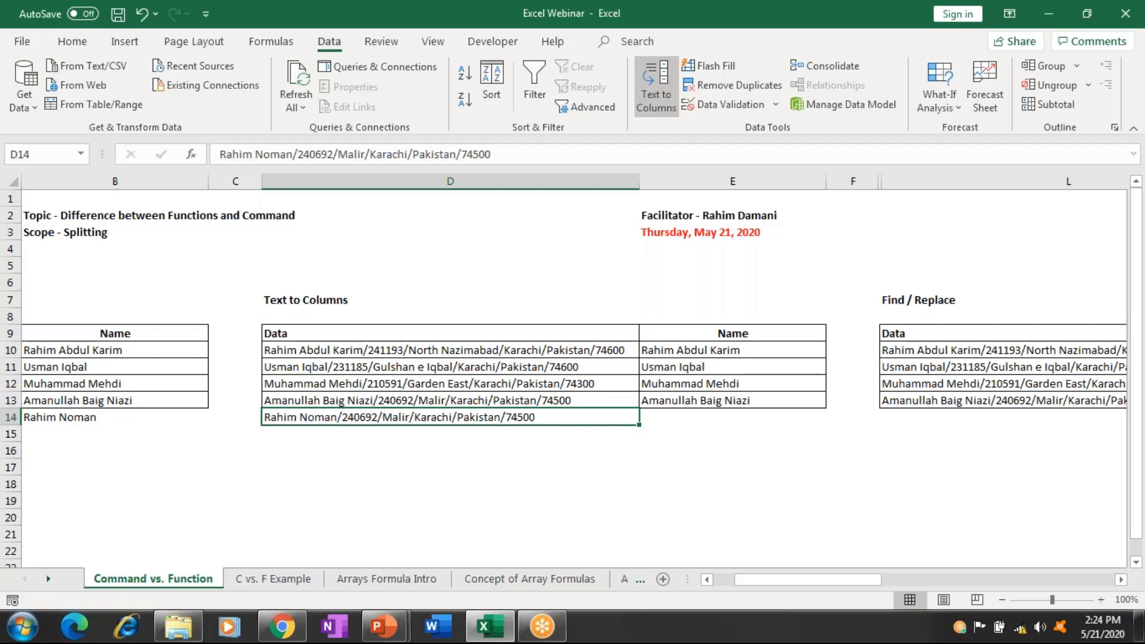
Split the D14 record with the slash settings, sending the output to E14.
key("Return")
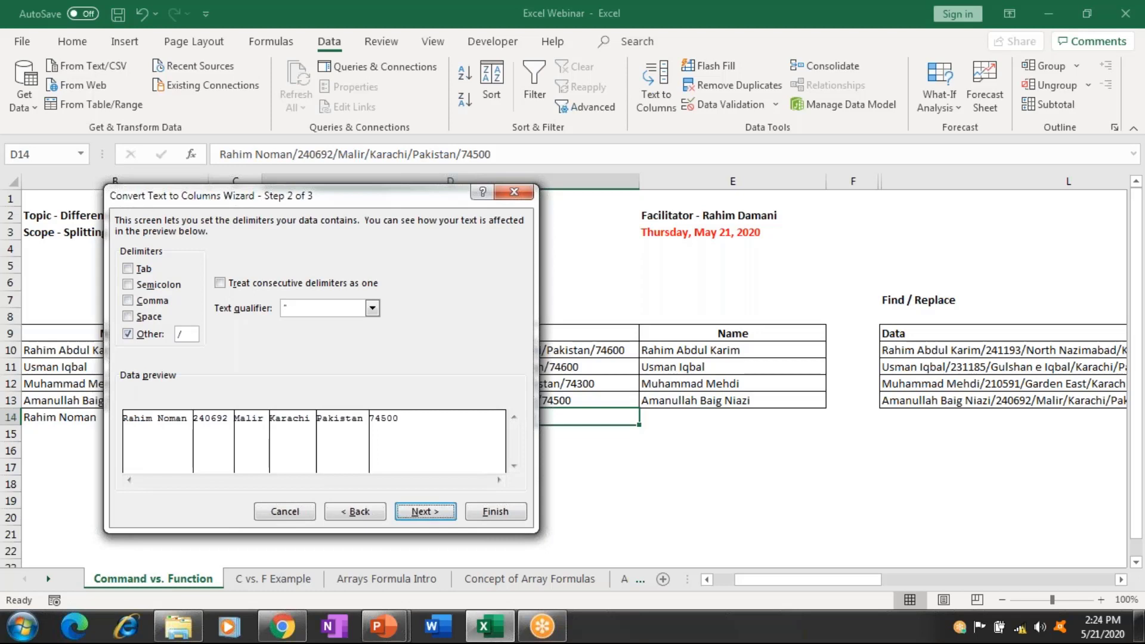
left_click(436, 516)
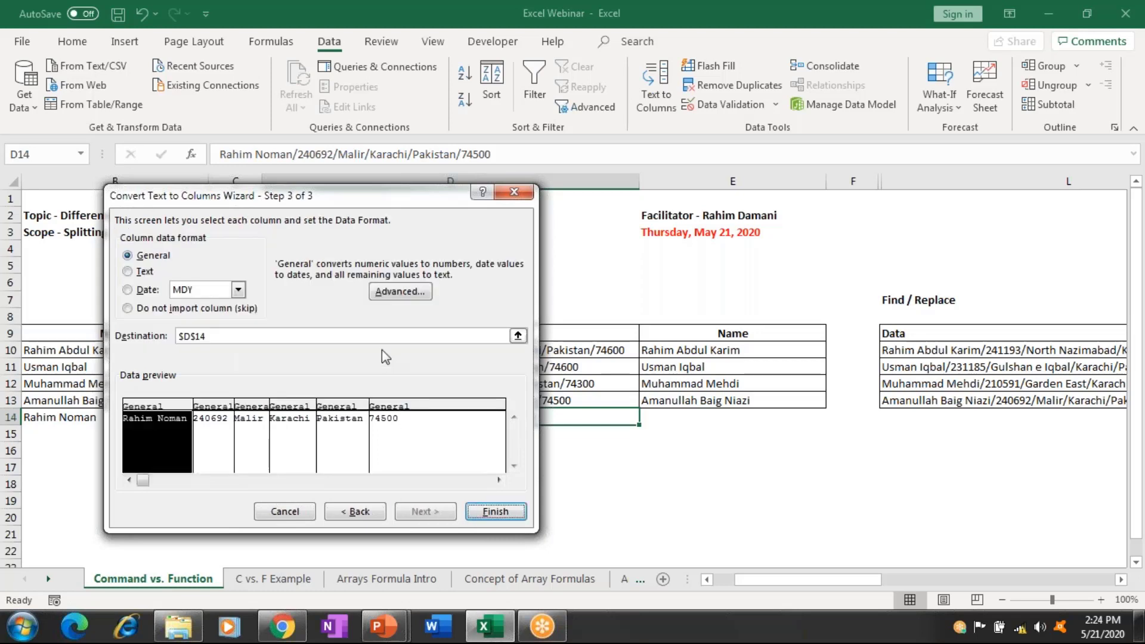
left_click(253, 335)
left_click(144, 334)
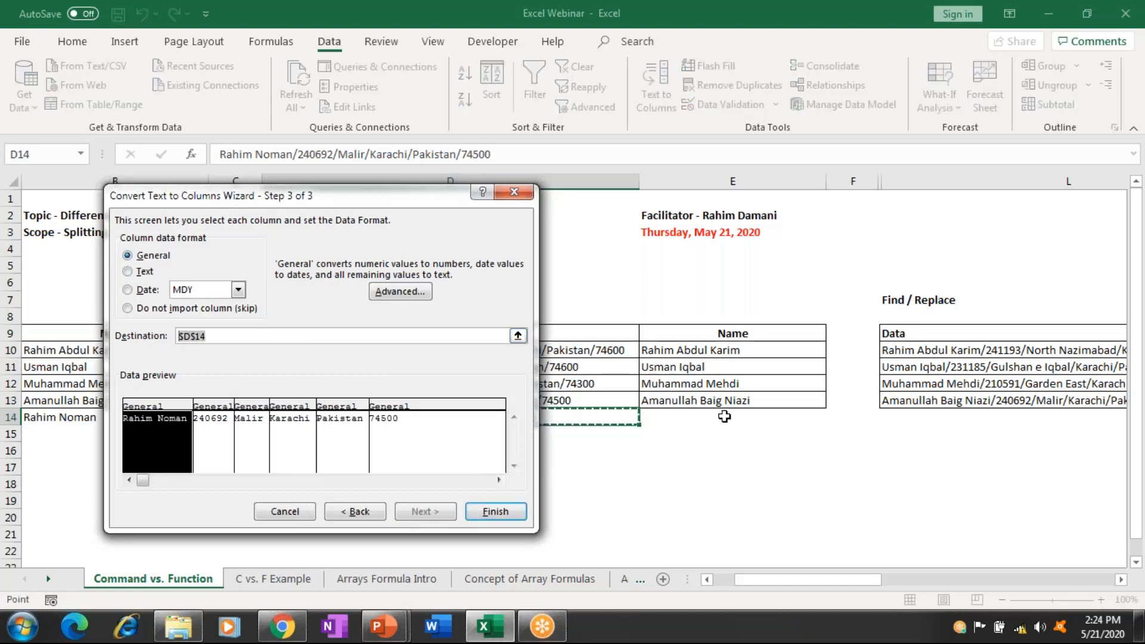
left_click(723, 416)
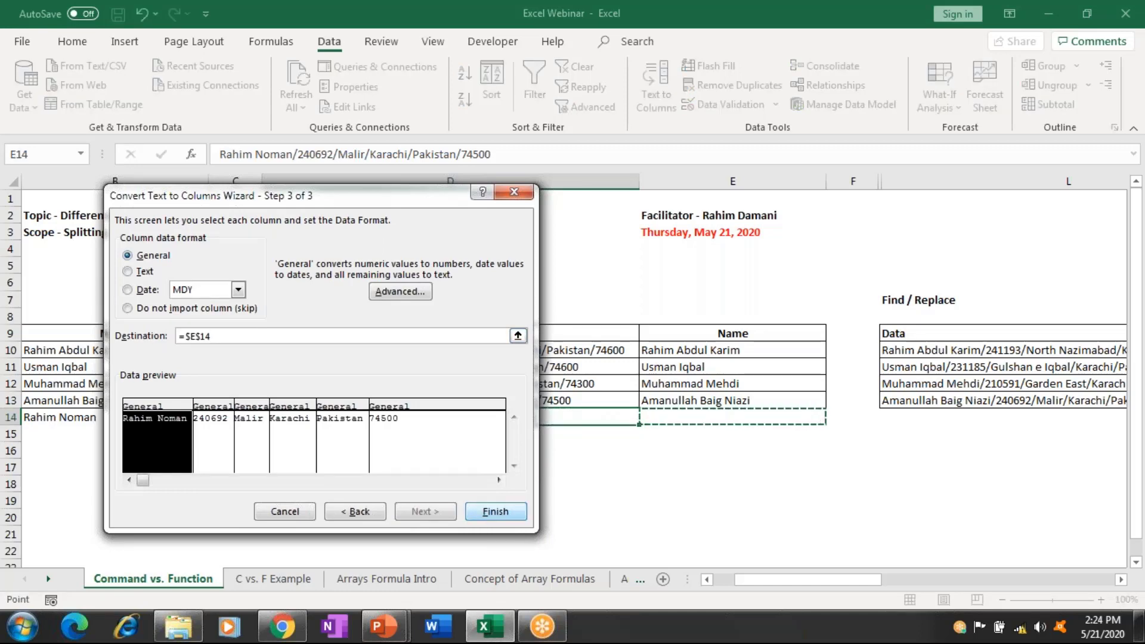
left_click(495, 511)
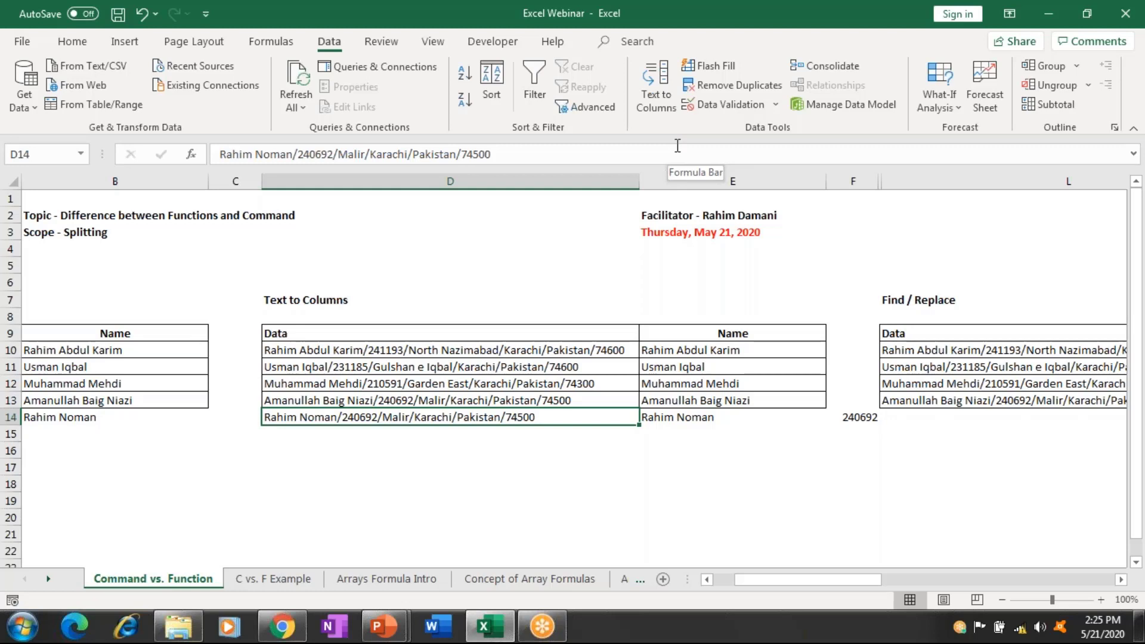
Move right so the Find / Replace table's Data and Name columns show.
key("Right")
key("Right")
key("Right")
key("Right")
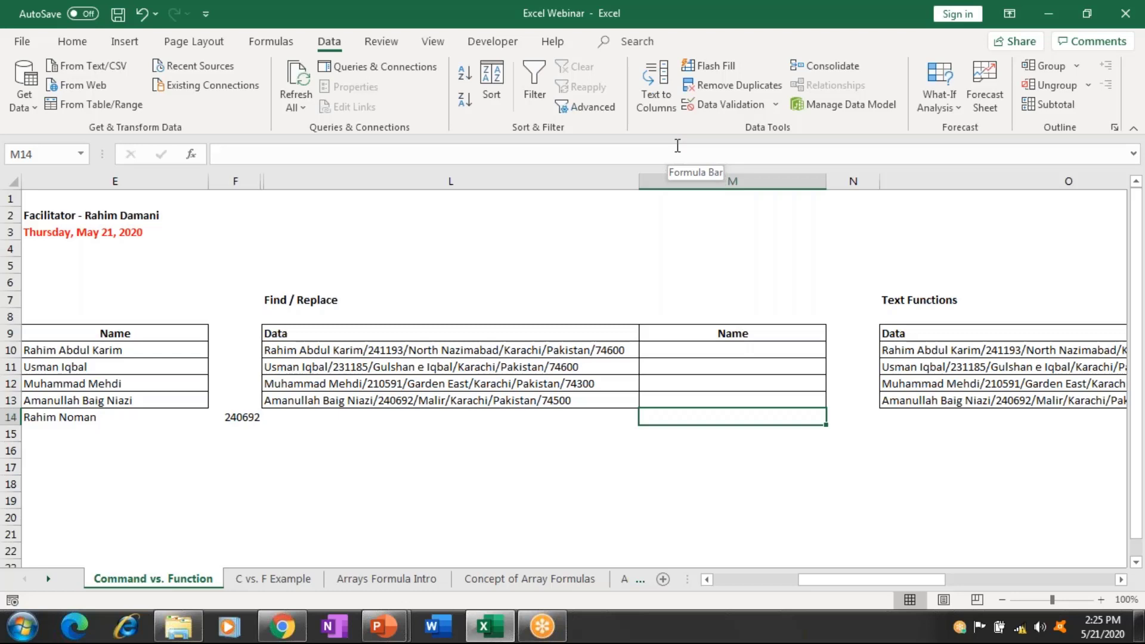
Copy the four records L10:L13 into M10:M13, then bring up Find.
key("Left")
key("Up")
key("Up")
key("Up")
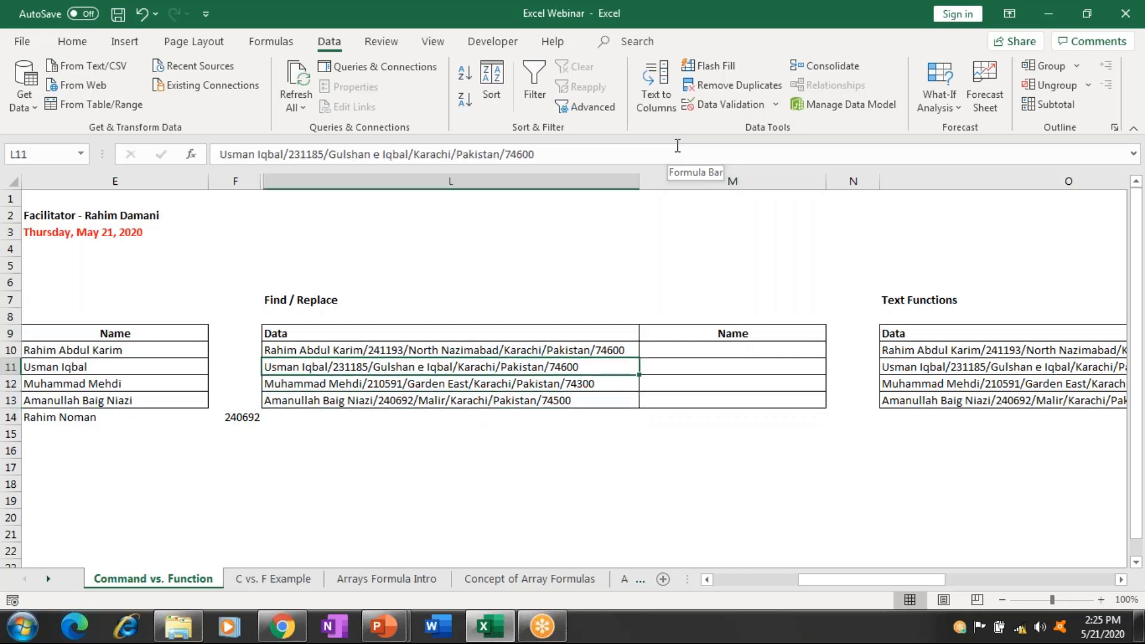
key("Up")
key("shift+Down")
key("shift+Down")
key("shift+Down")
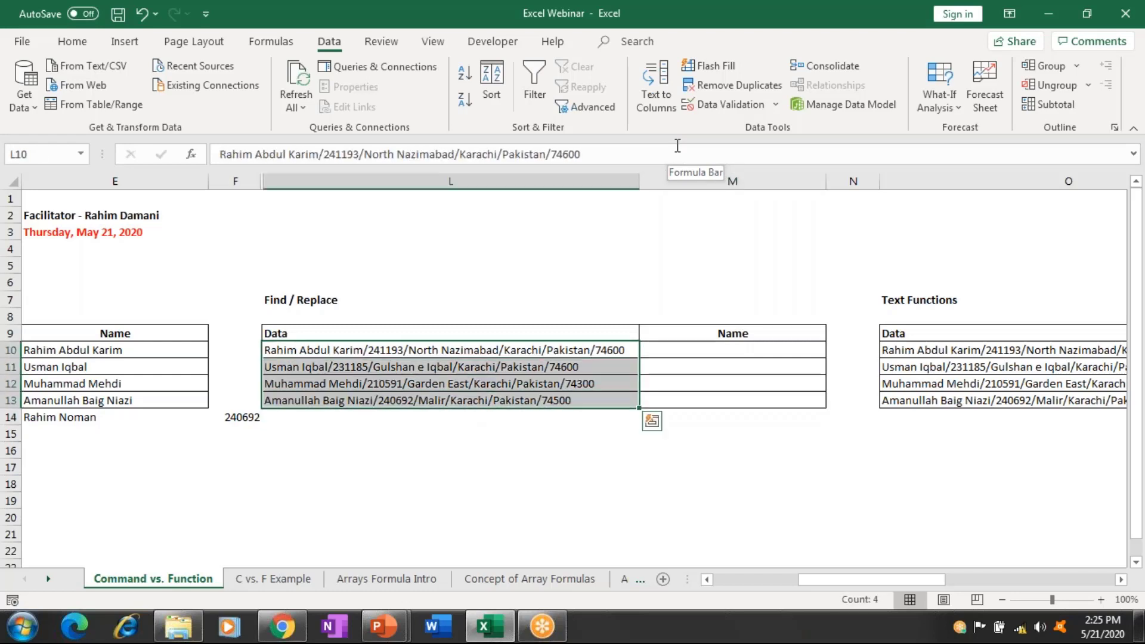
key("ctrl+c")
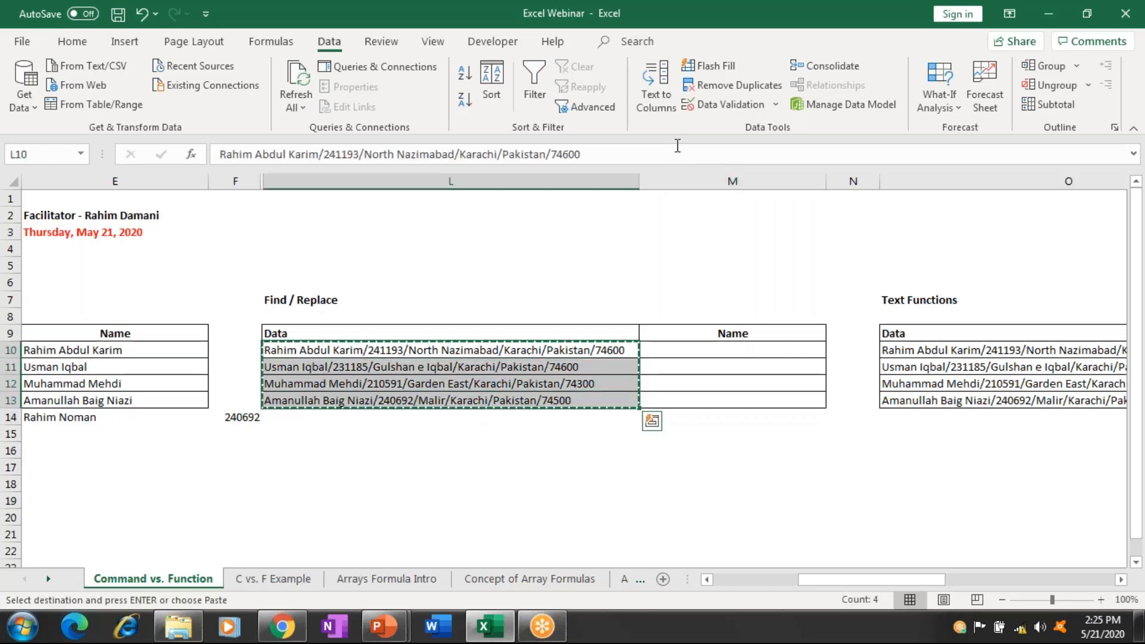
key("Right")
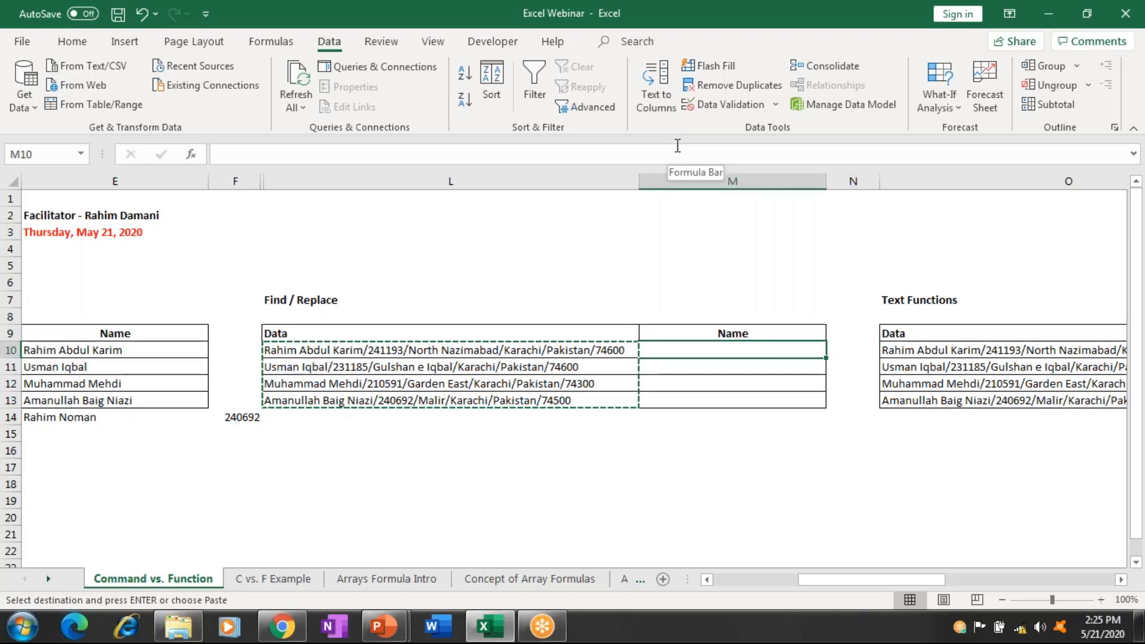
key("ctrl+v")
key("Escape")
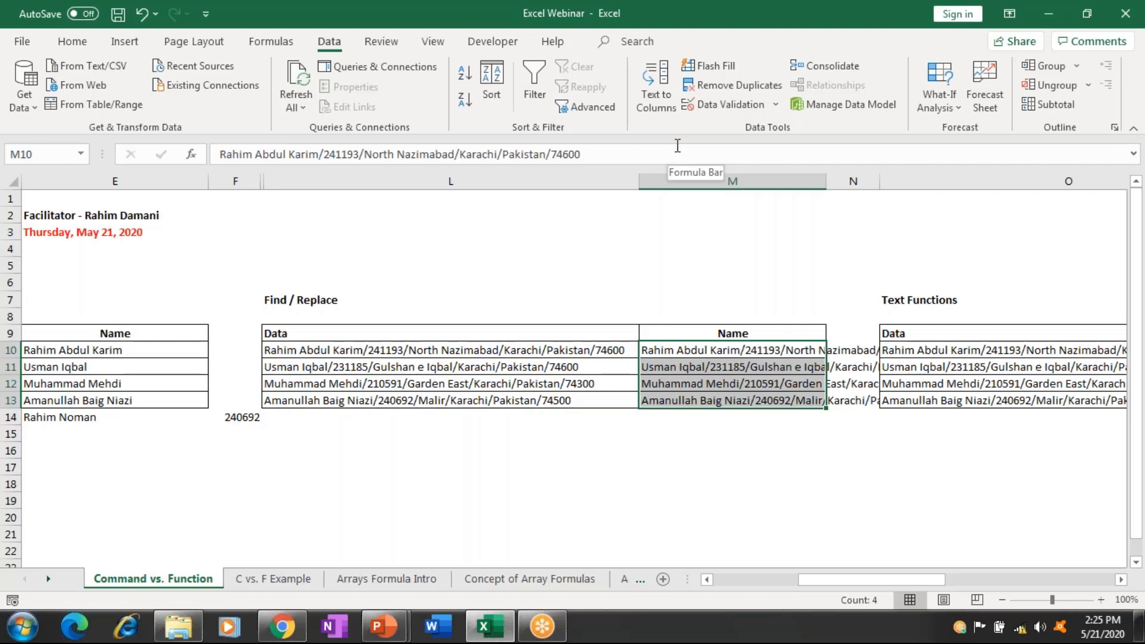
key("ctrl+f")
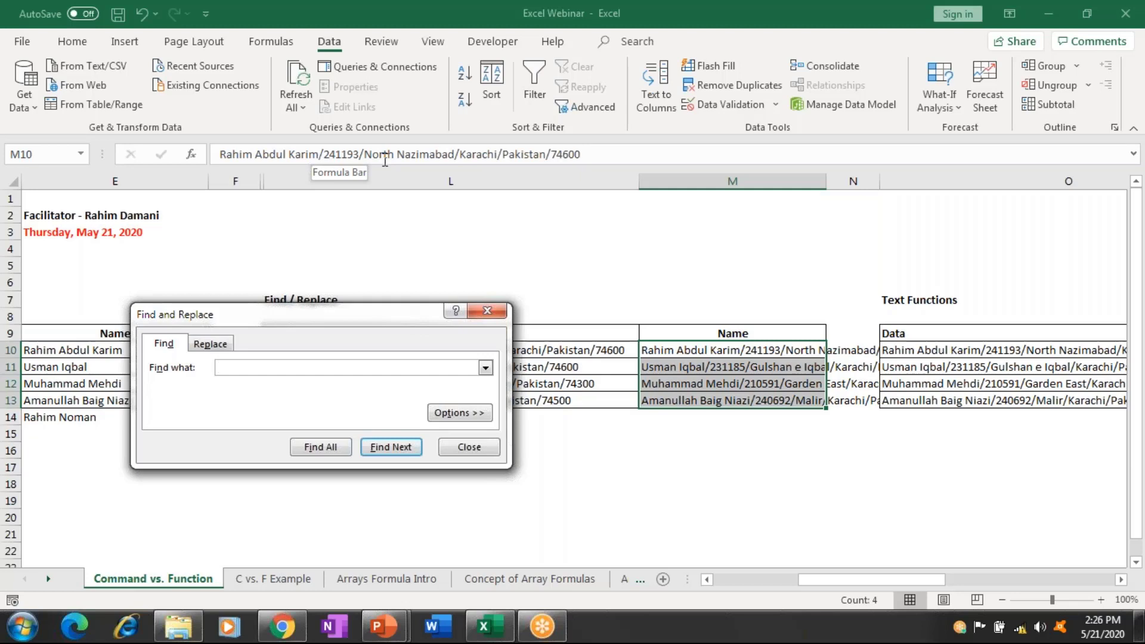
Enter '/' in Find what, then close the Find and Replace dialog.
type("/")
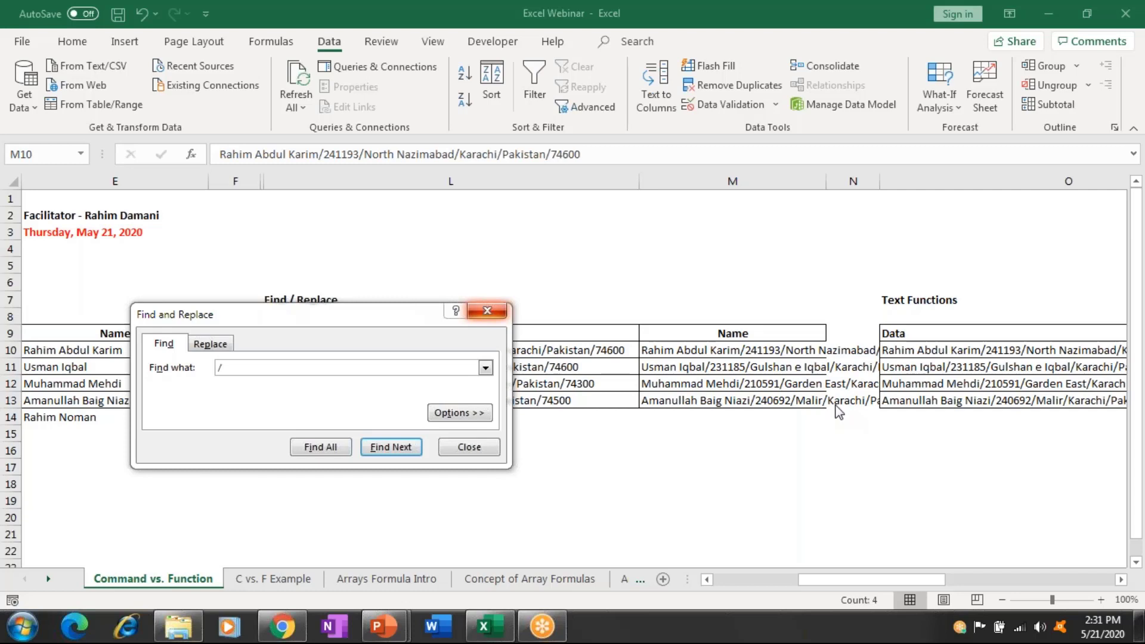
left_click(487, 312)
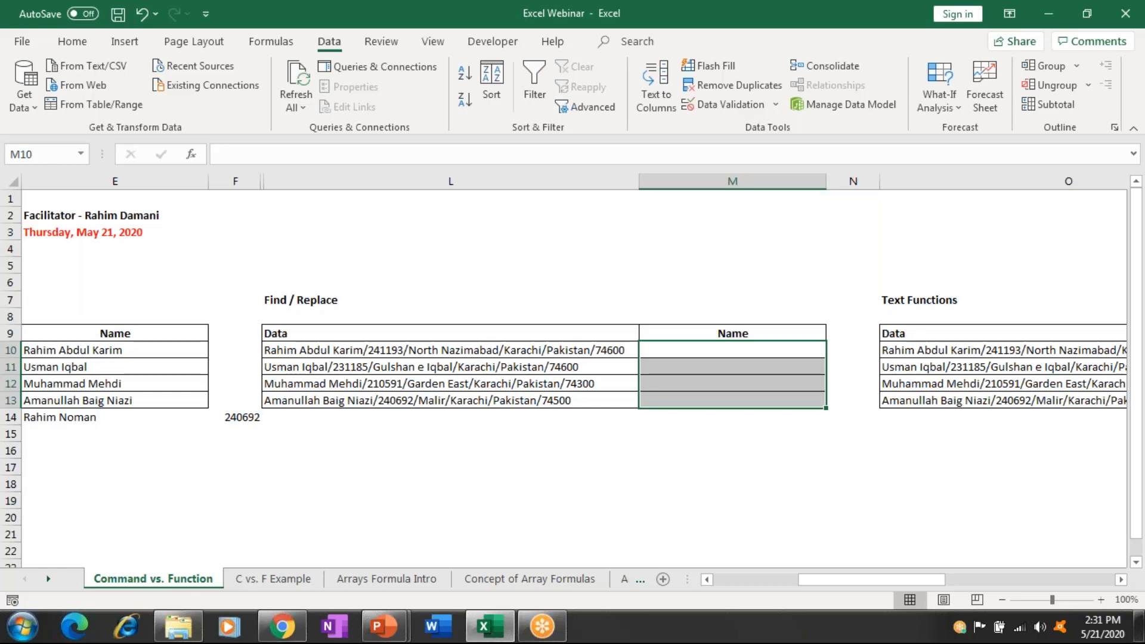
Copy the four records from L10:L13 into M10:M13, then search for "/" in Find and Replace.
left_click_drag(450, 350, 450, 400)
key("ctrl+c")
left_click(732, 350)
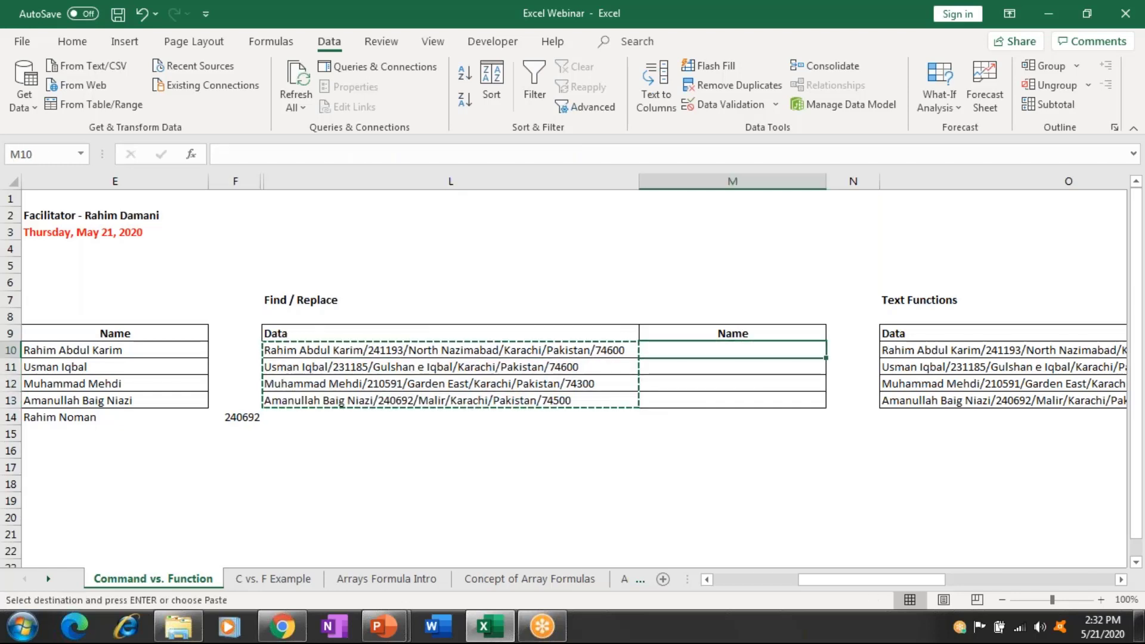
key("ctrl+v")
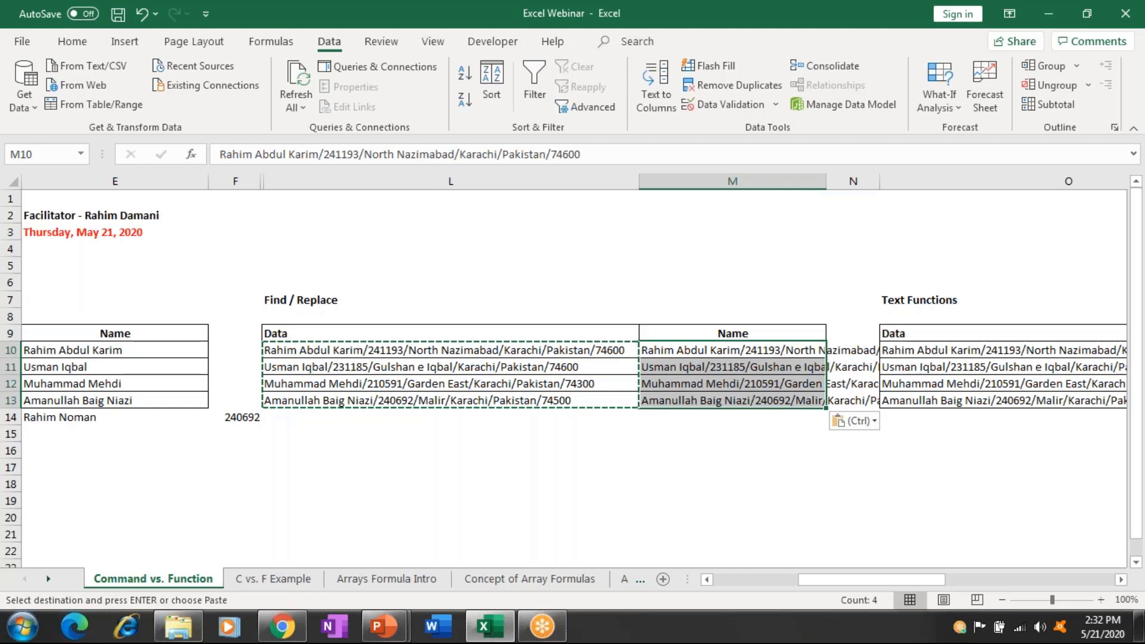
key("ctrl+f")
type("/")
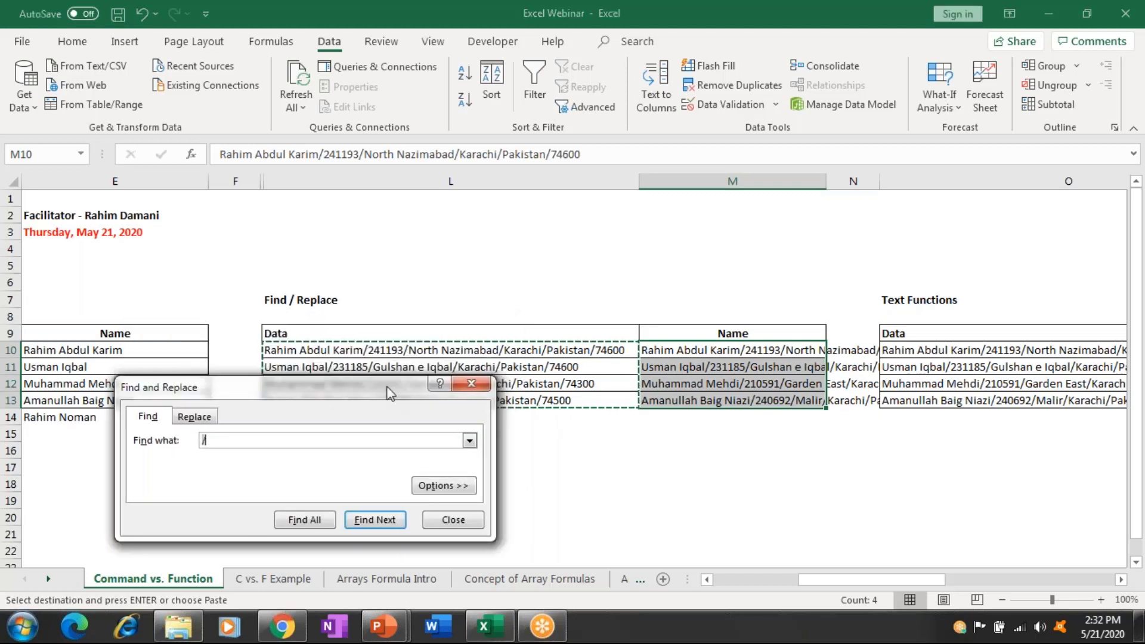
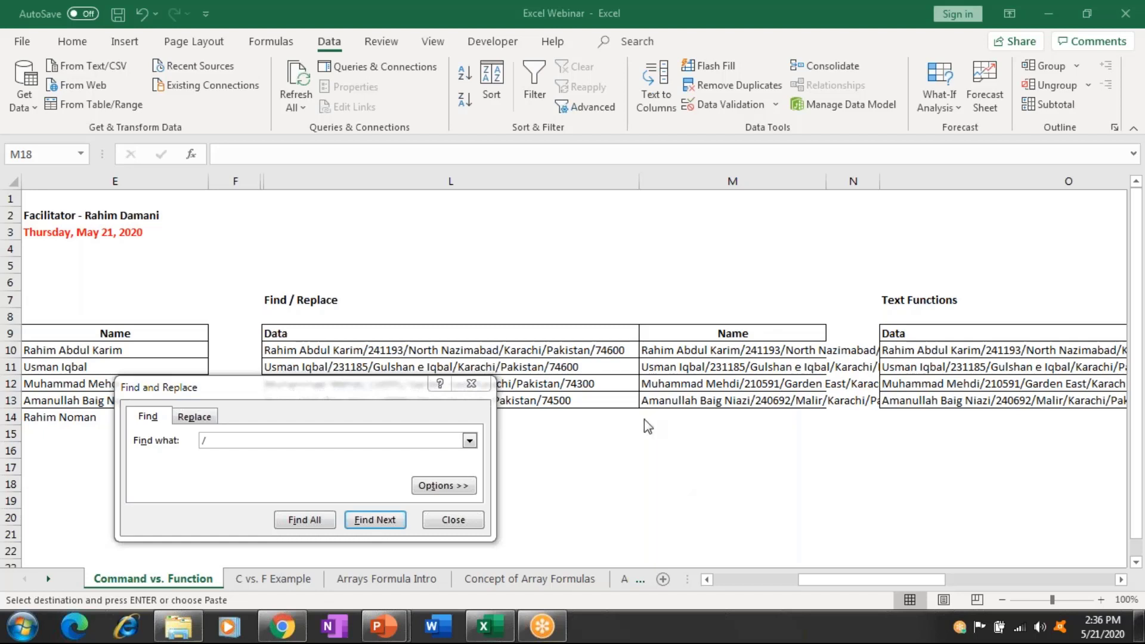
Select the copied strings in M10:M13 and reopen Find and Replace with '/' in Find what.
left_click(470, 386)
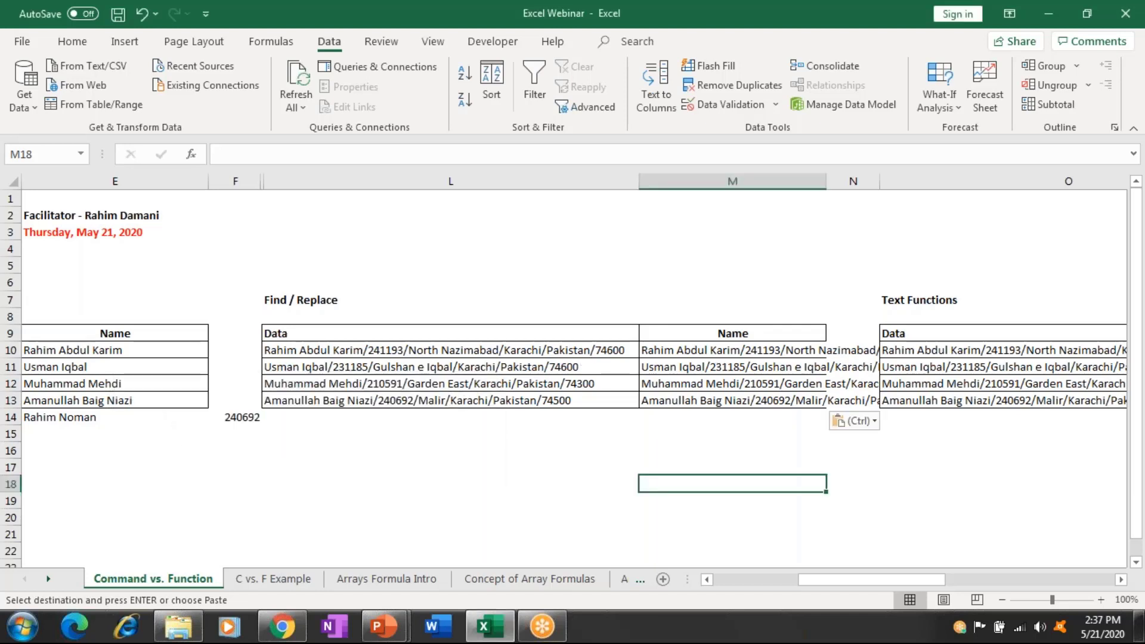
left_click_drag(715, 350, 717, 400)
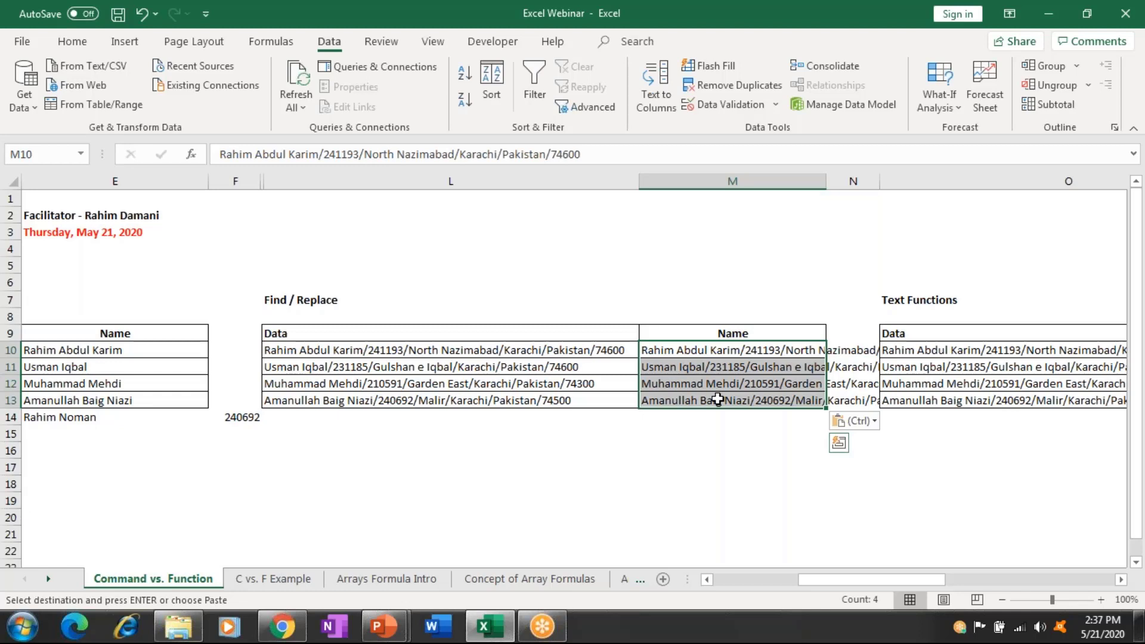
key("ctrl+f")
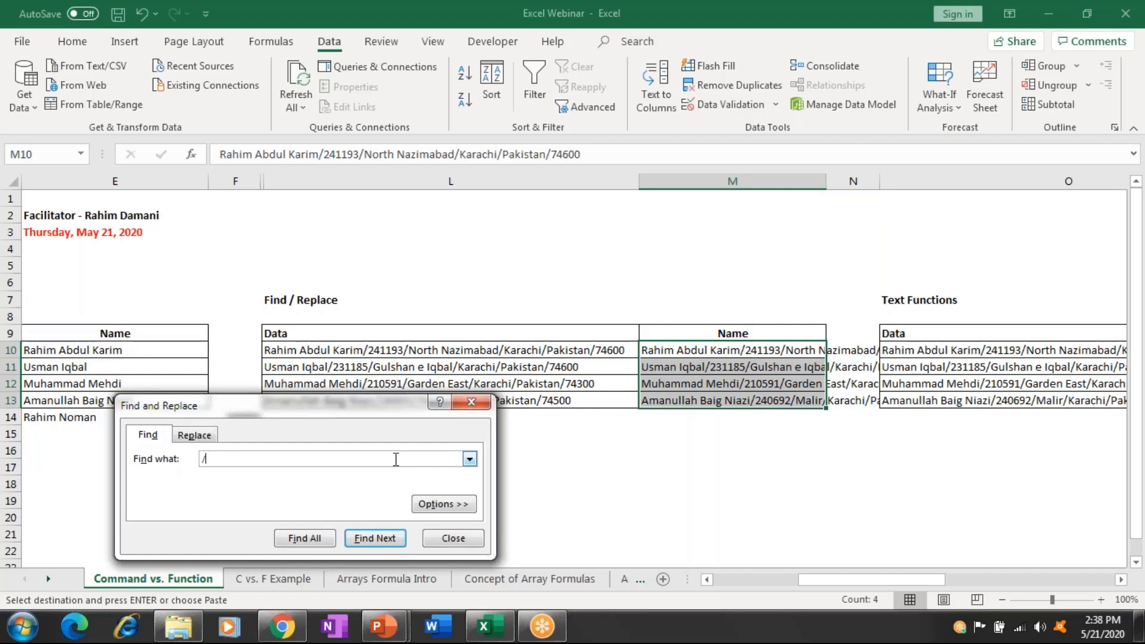
Replace '/*' with nothing, trimming the four M10:M13 entries to names only.
type("*")
left_click(203, 438)
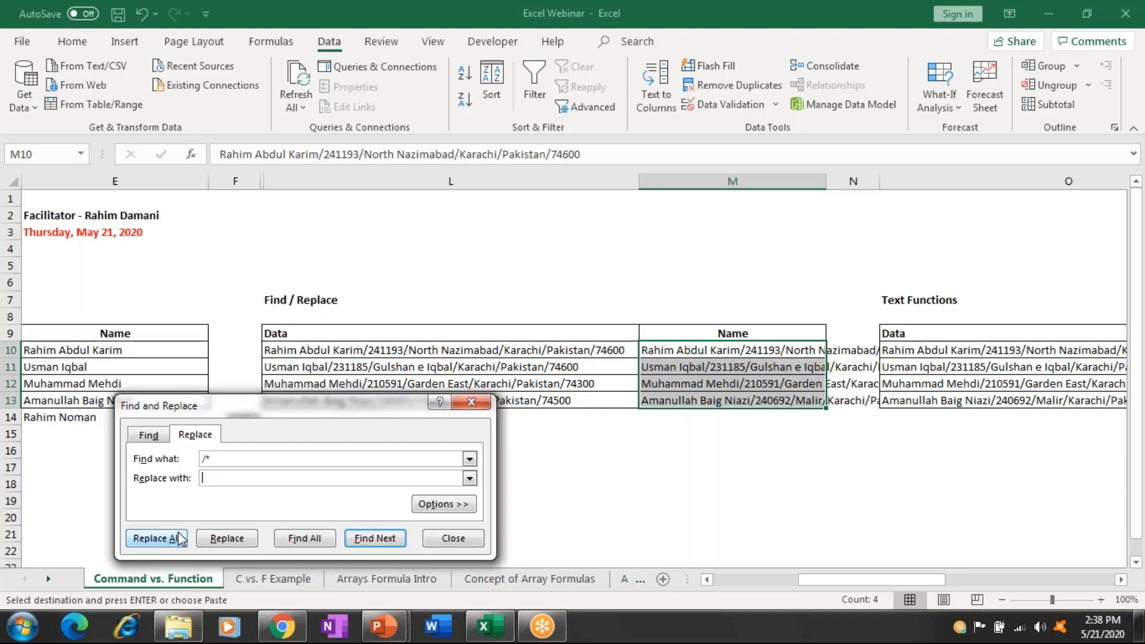
left_click(179, 538)
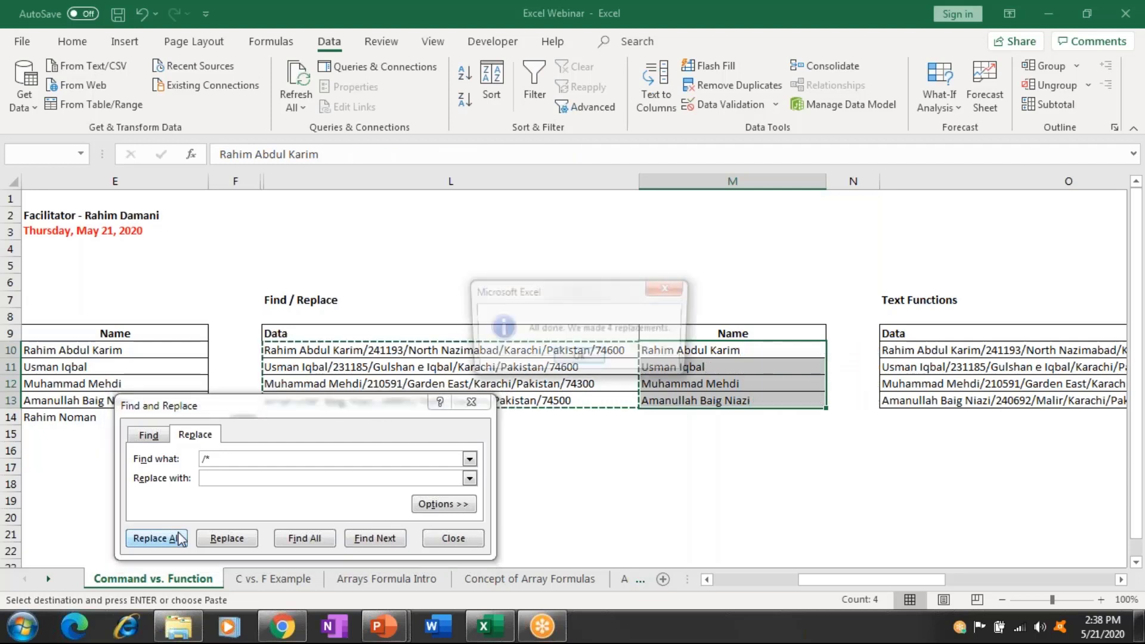
left_click(669, 288)
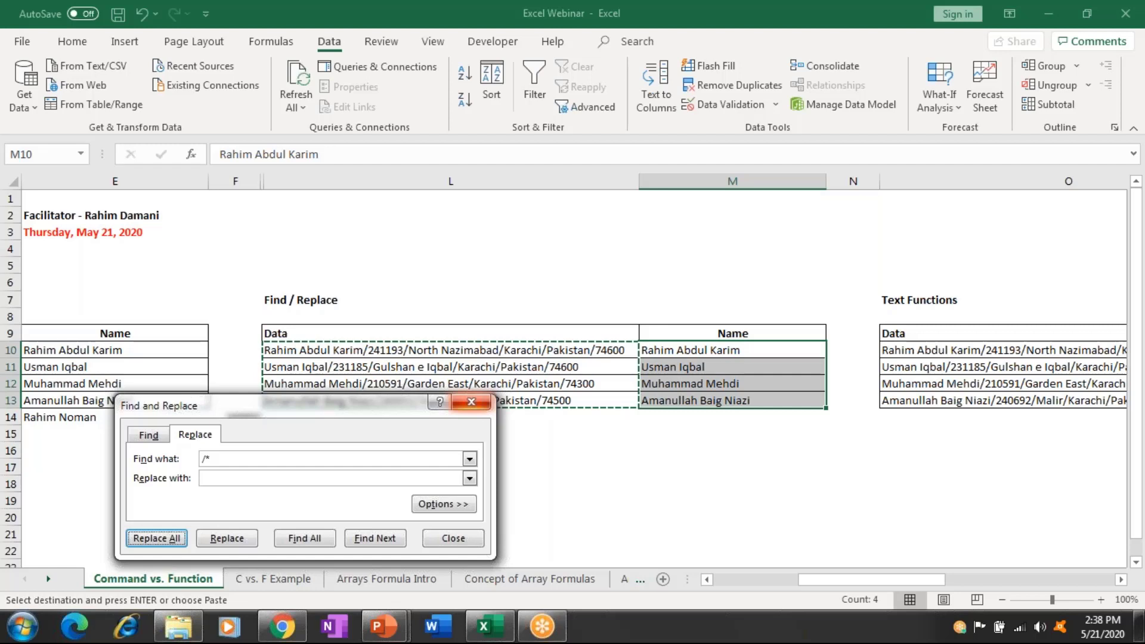
left_click(471, 401)
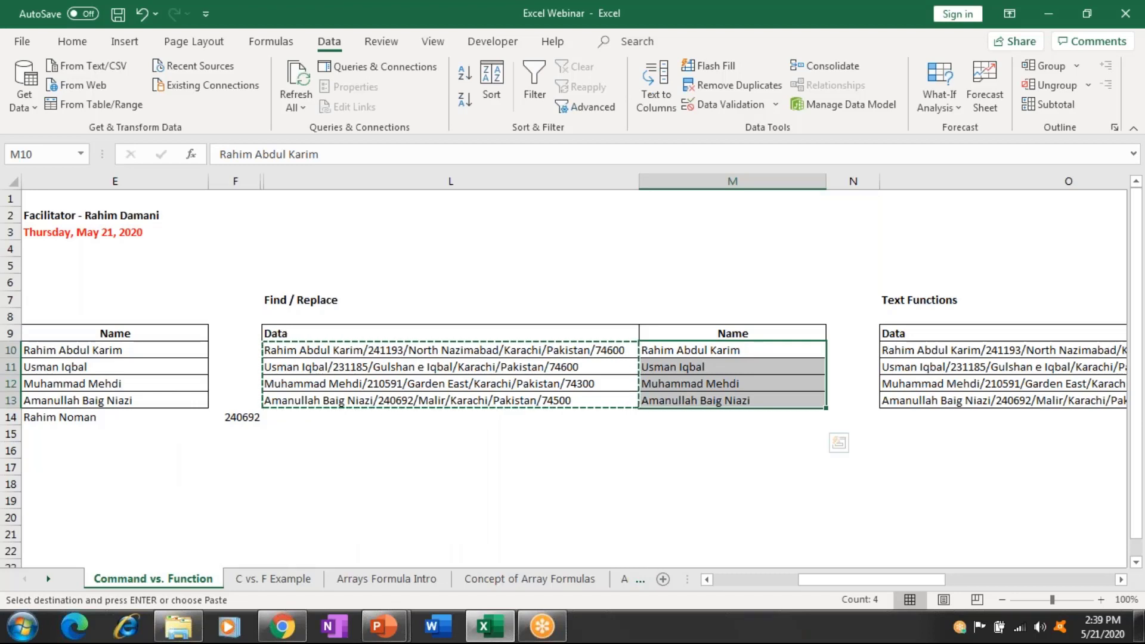
Copy the fifth record's full string from D14 into L14.
key("Home")
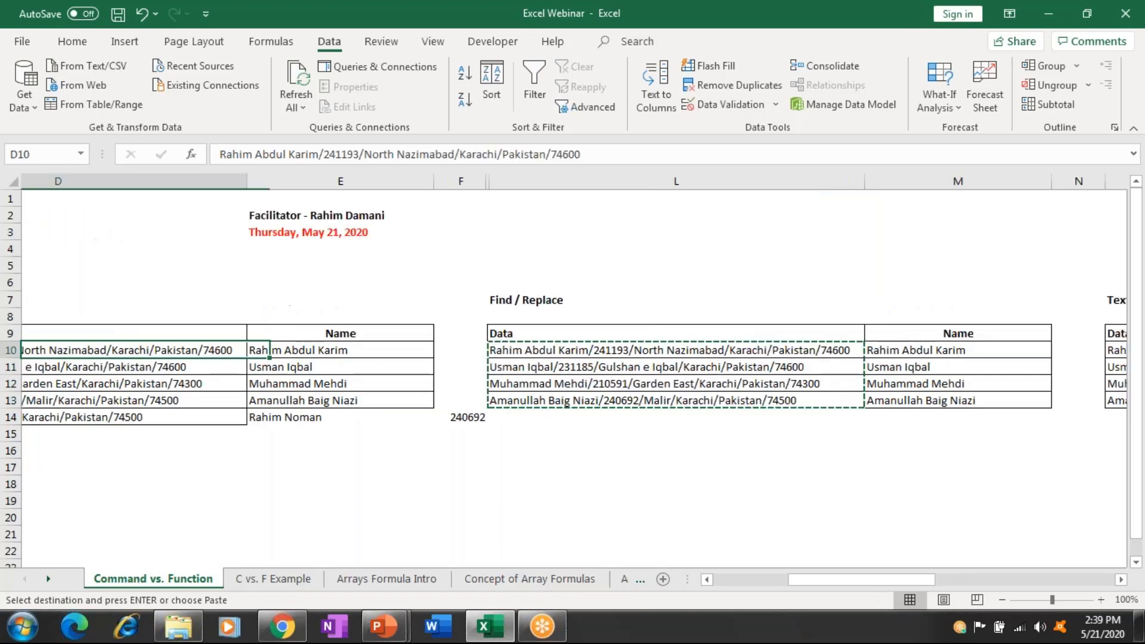
left_click(134, 416)
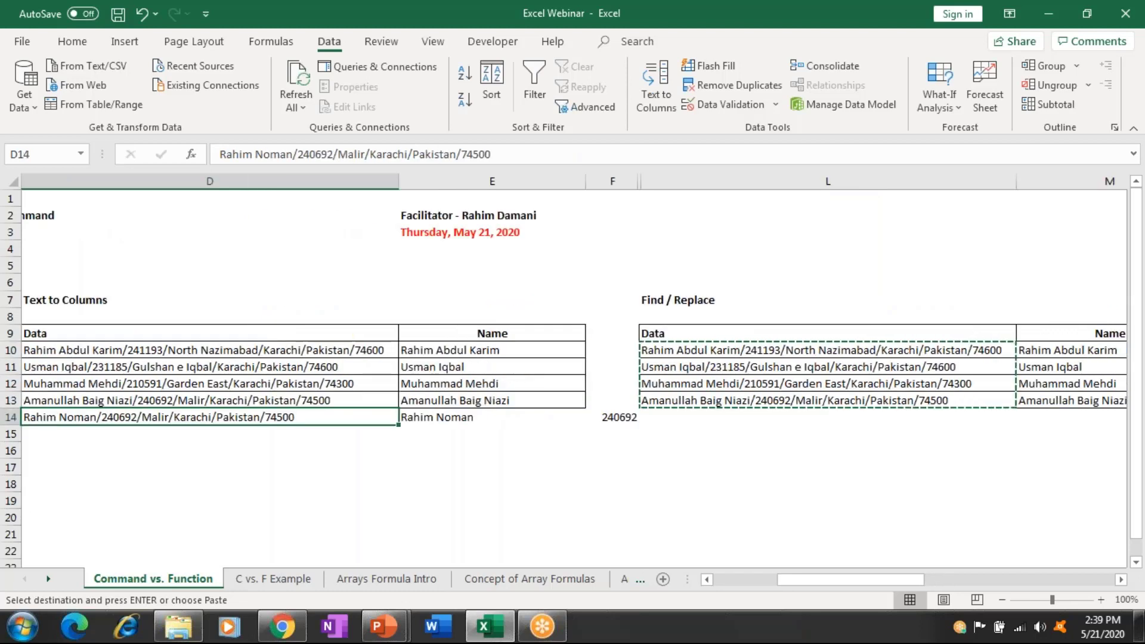
key("ctrl+c")
left_click(827, 416)
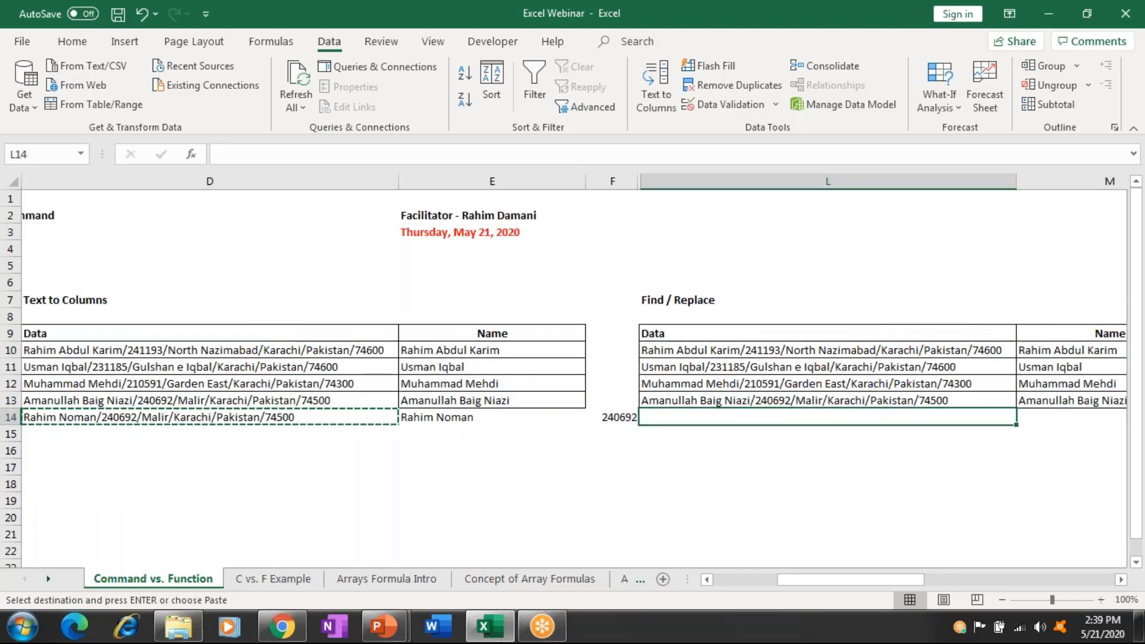
key("ctrl+v")
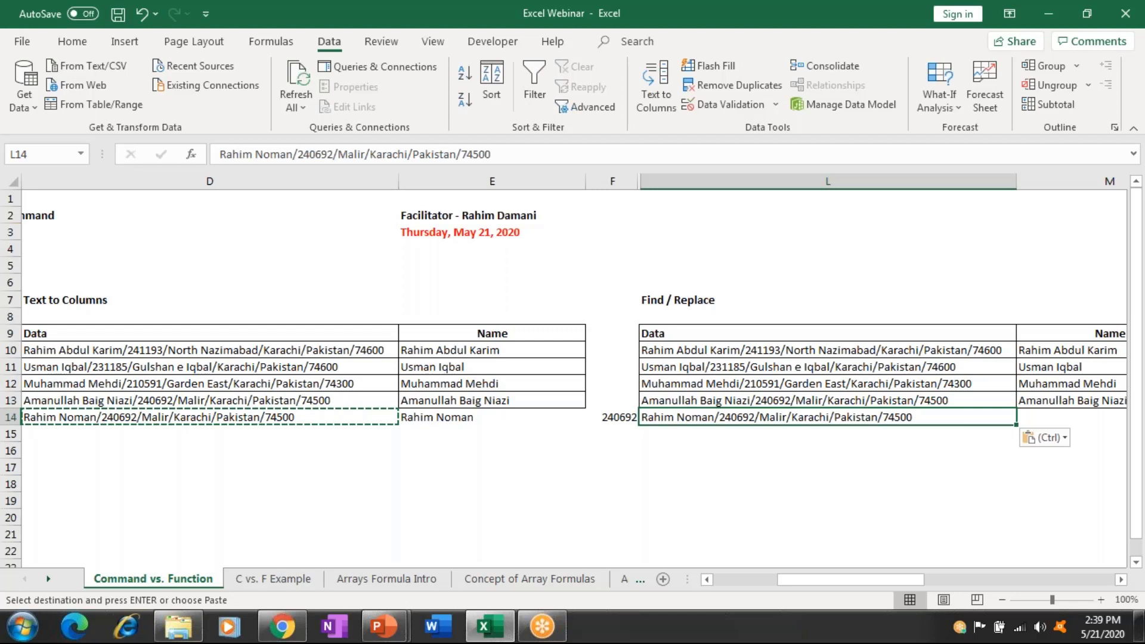
Copy L14 into M14 and bring back Find and Replace with '/*'.
scroll(573, 376, "right", 3)
left_click(732, 417)
left_click(450, 417)
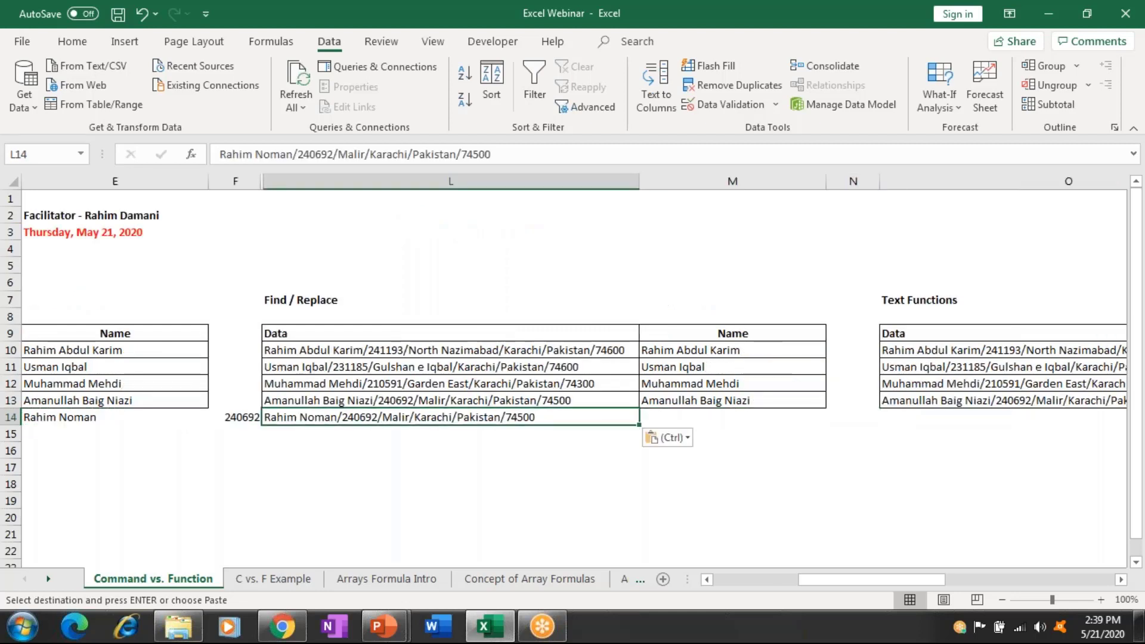
key("ctrl+c")
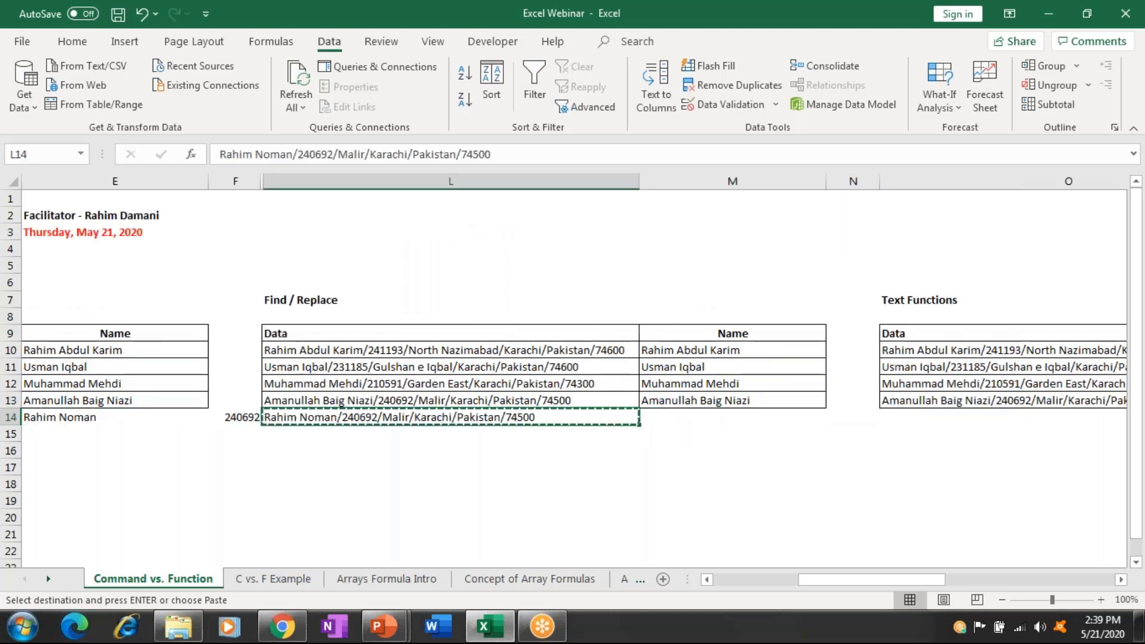
left_click(732, 417)
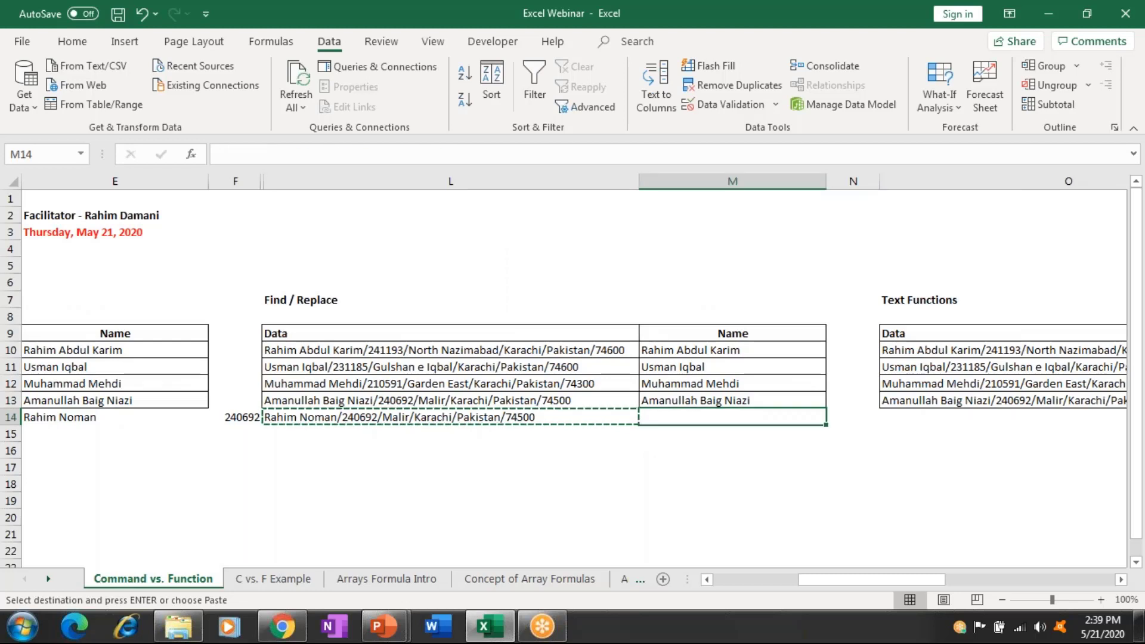
key("ctrl+v")
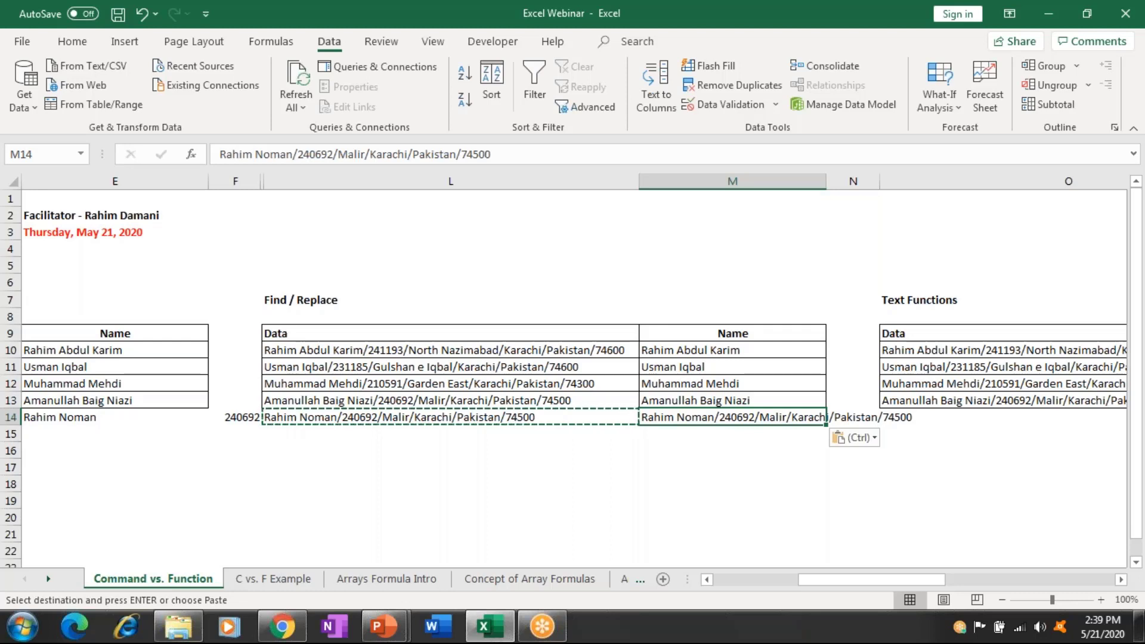
key("ctrl+f")
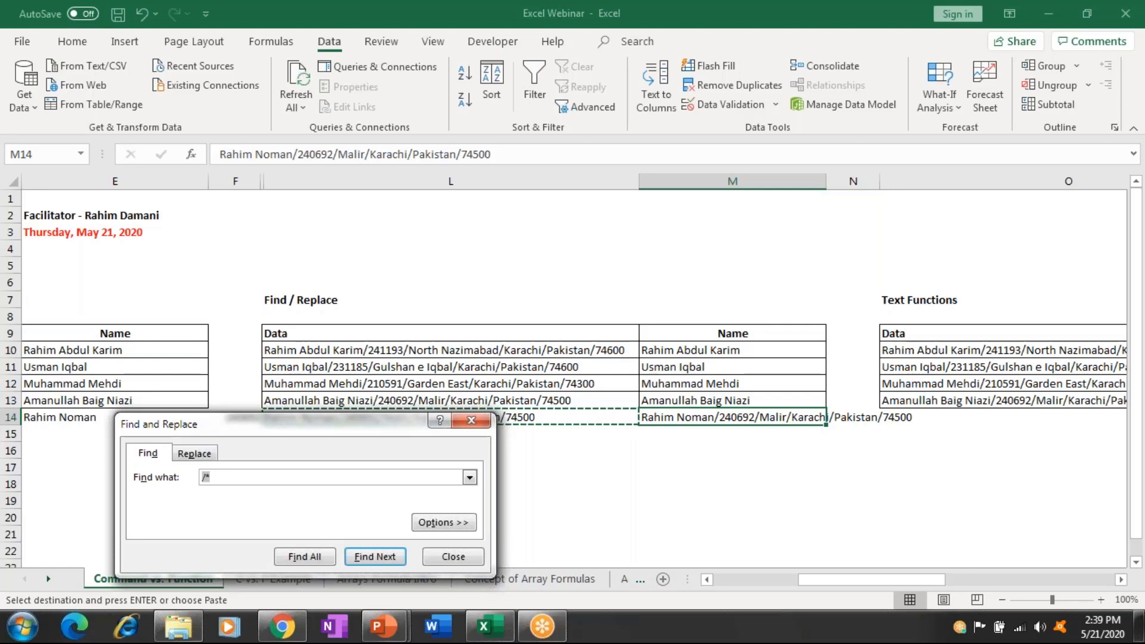
Replace every '/*' on the sheet with nothing, making 21 replacements.
left_click(194, 453)
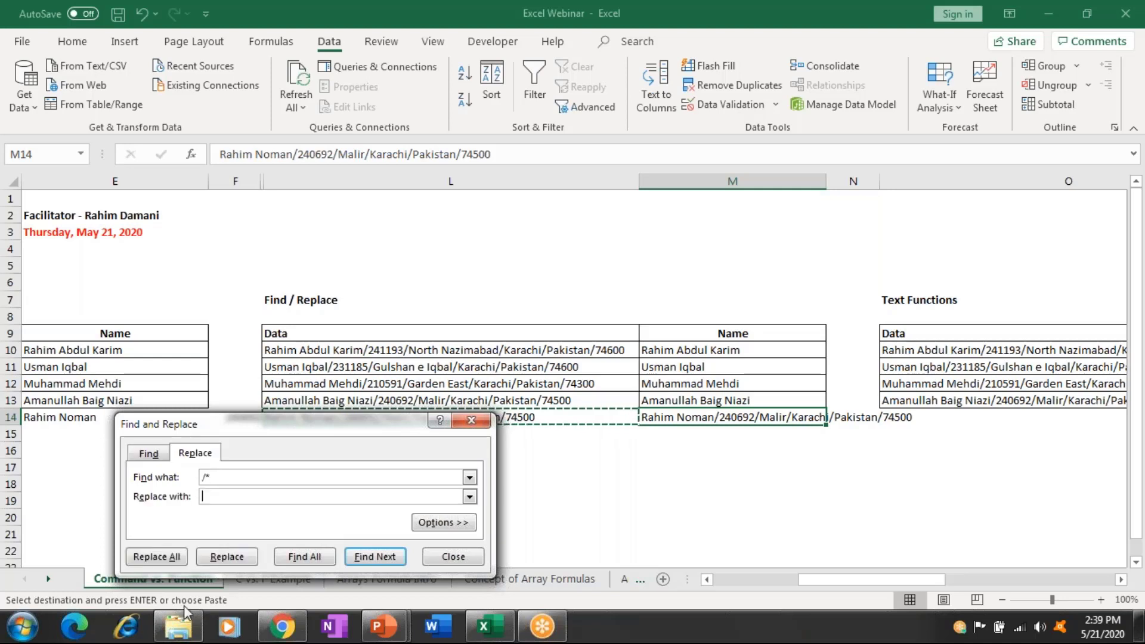
left_click(157, 556)
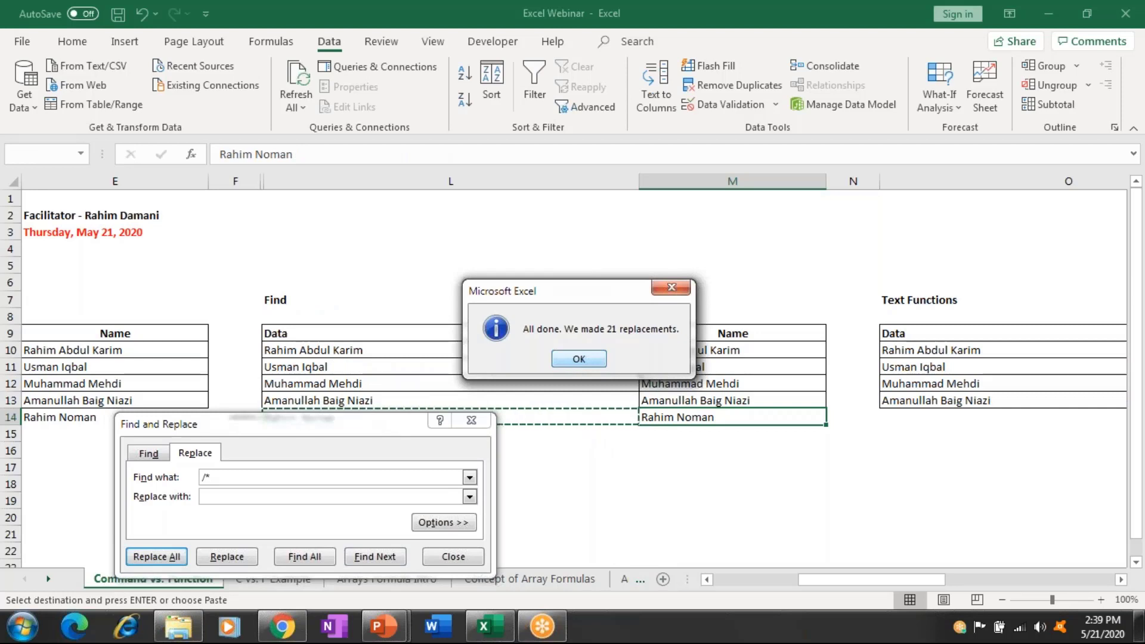
left_click(571, 362)
key("Escape")
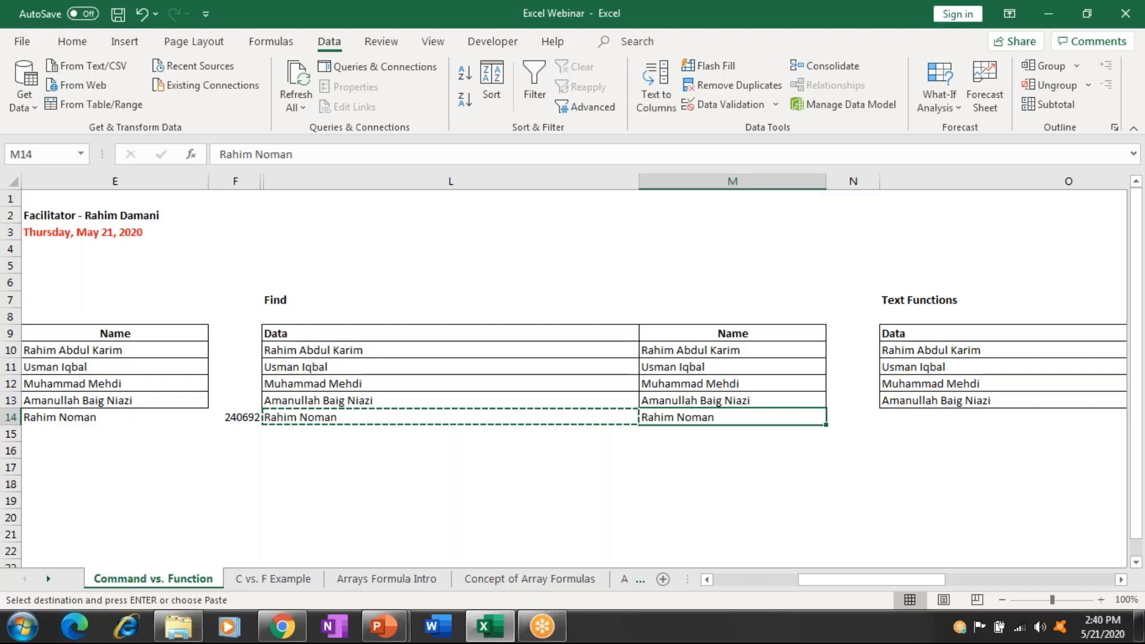
Undo the slash replacements to restore the full strings in L10:L14.
key("Escape")
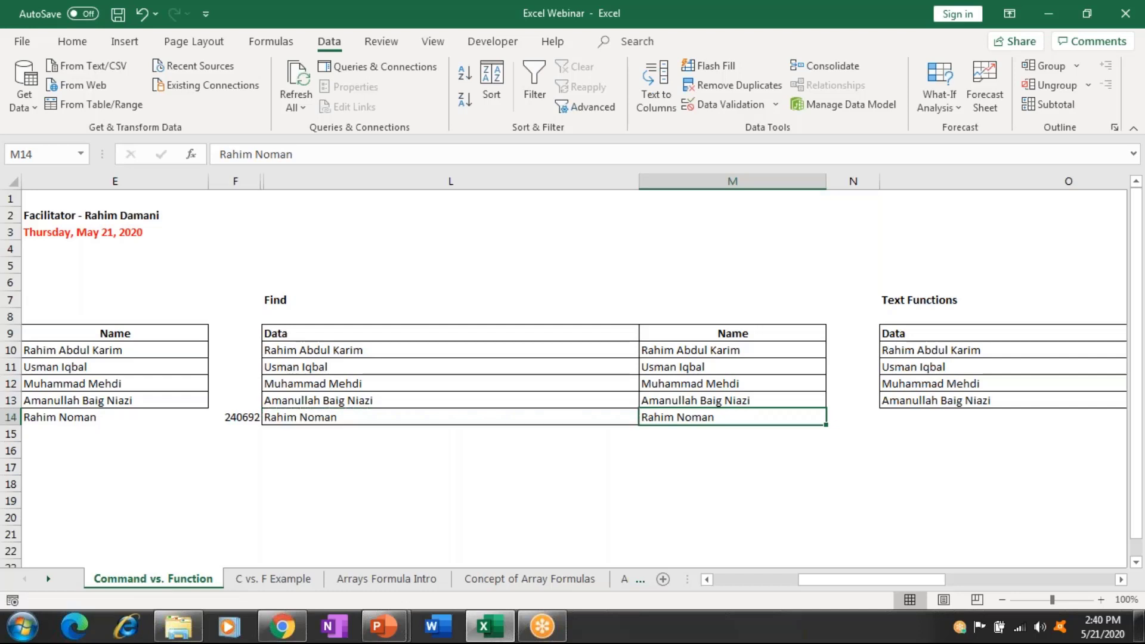
key("Right")
key("Right")
key("Right")
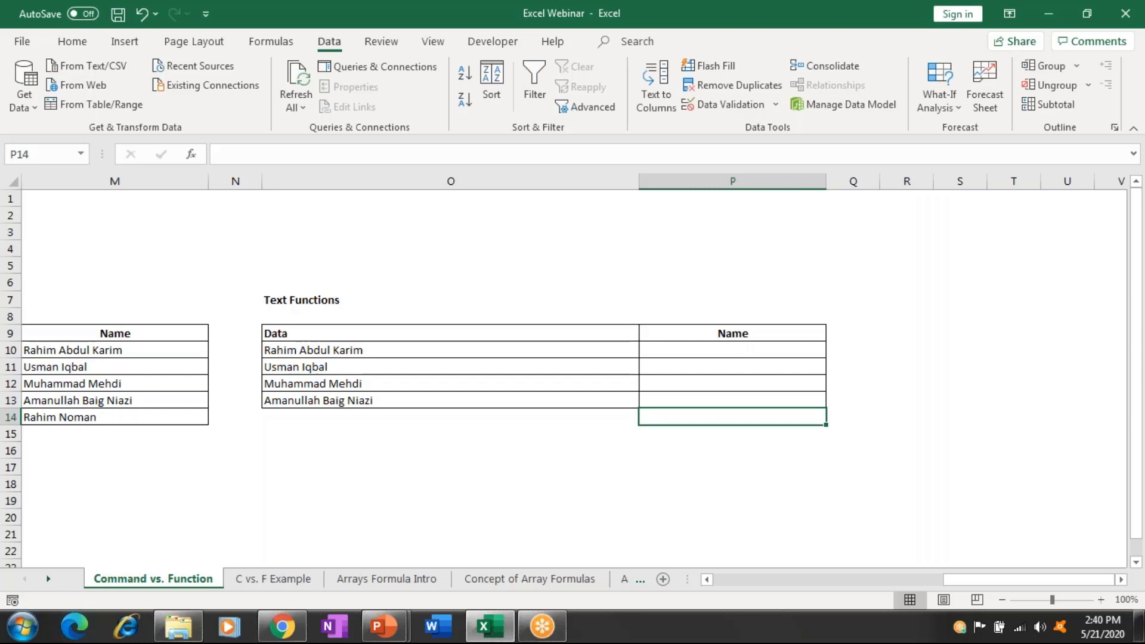
key("Left")
key("Left")
key("Left")
key("Left")
key("Up")
key("Up")
key("Up")
key("Left")
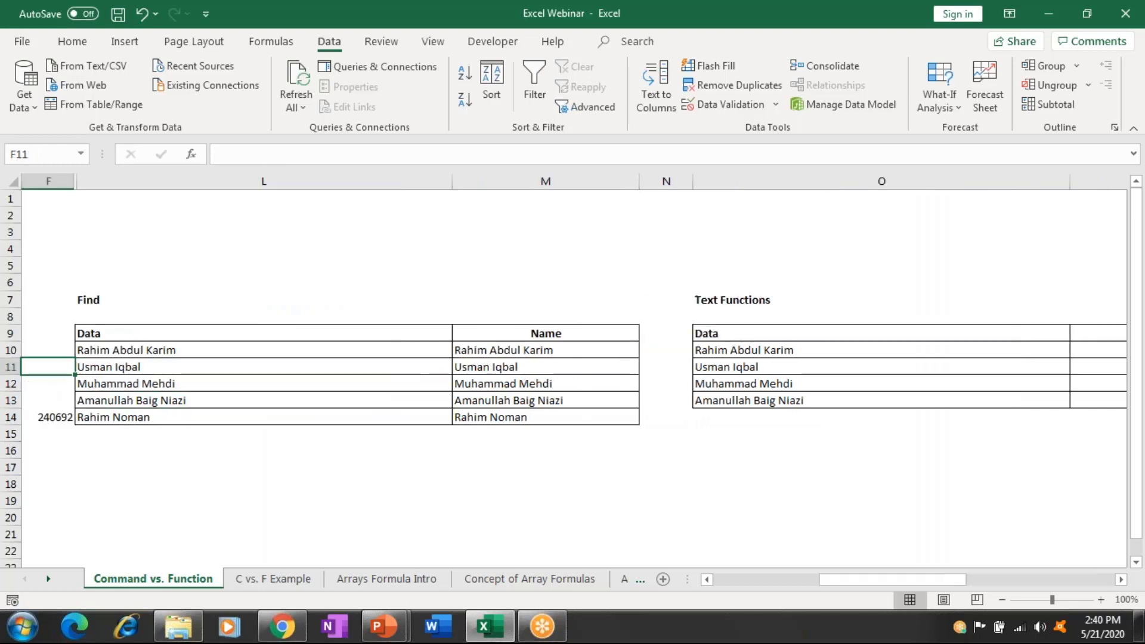
key("Up")
key("Right")
key("Left")
key("Left")
key("Left")
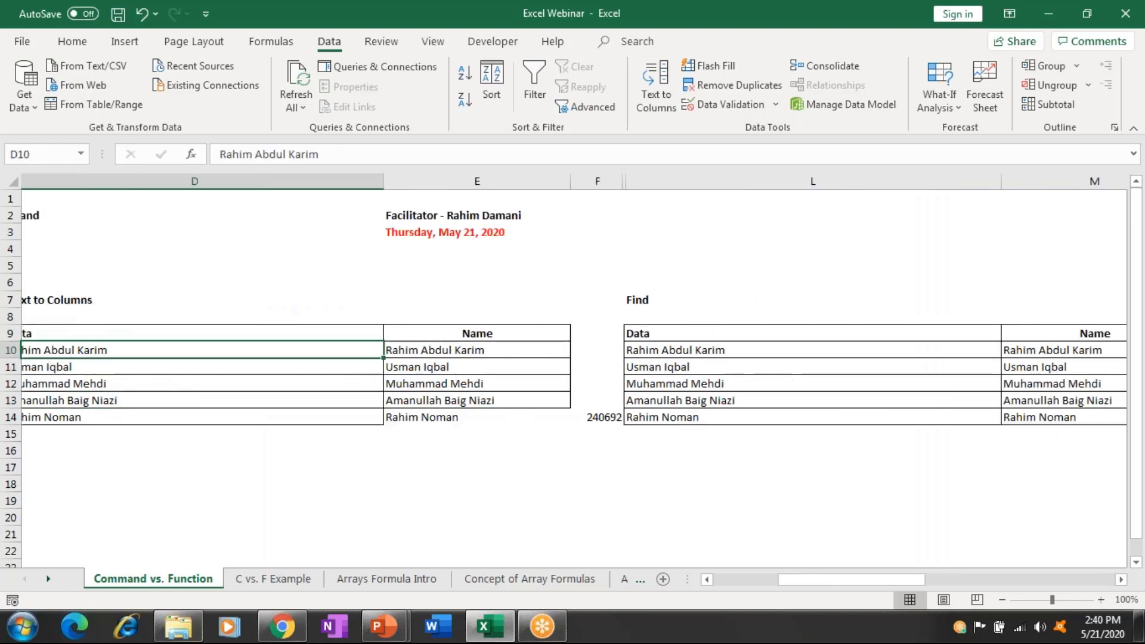
key("Left")
key("Left")
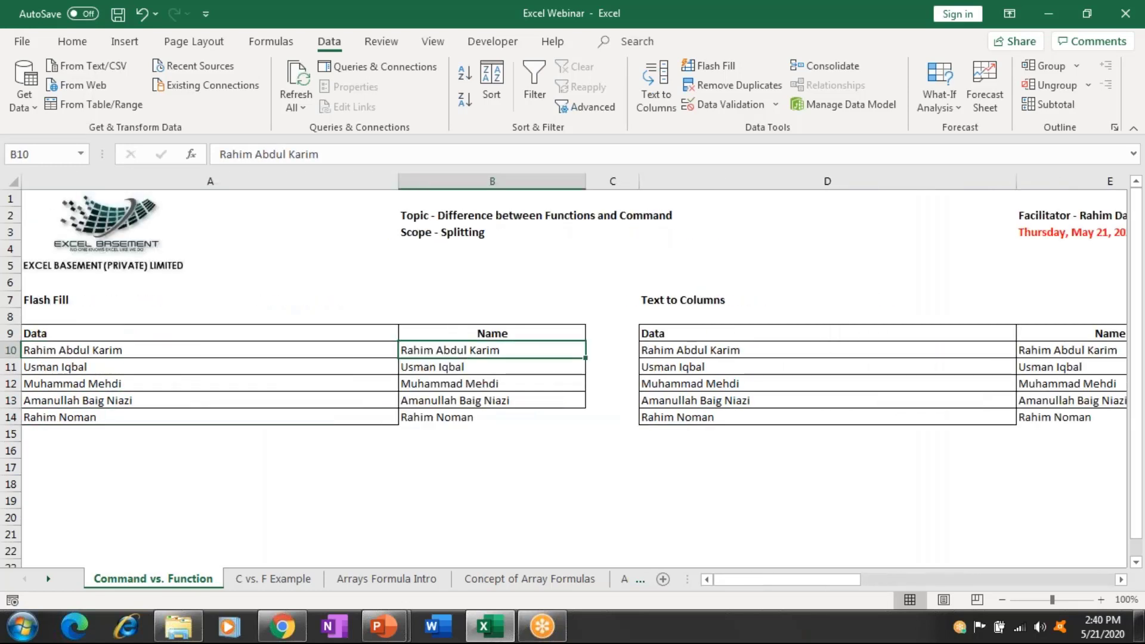
key("Right")
key("Right")
key("Right")
key("Right")
key("Right")
key("Right")
key("Right")
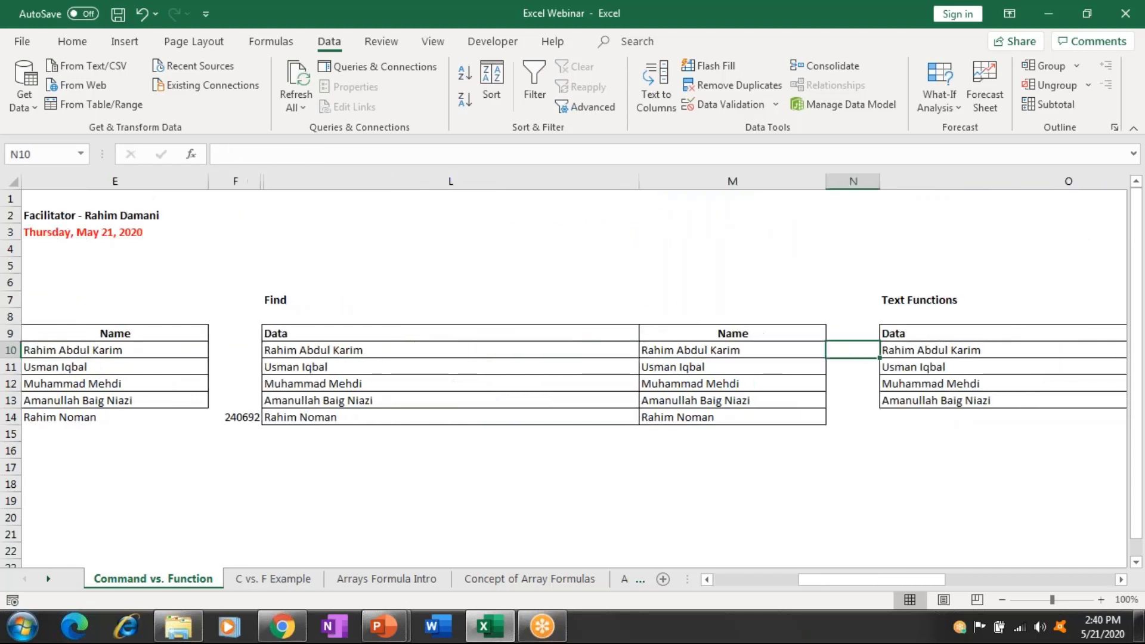
key("ctrl+z")
key("ctrl+z")
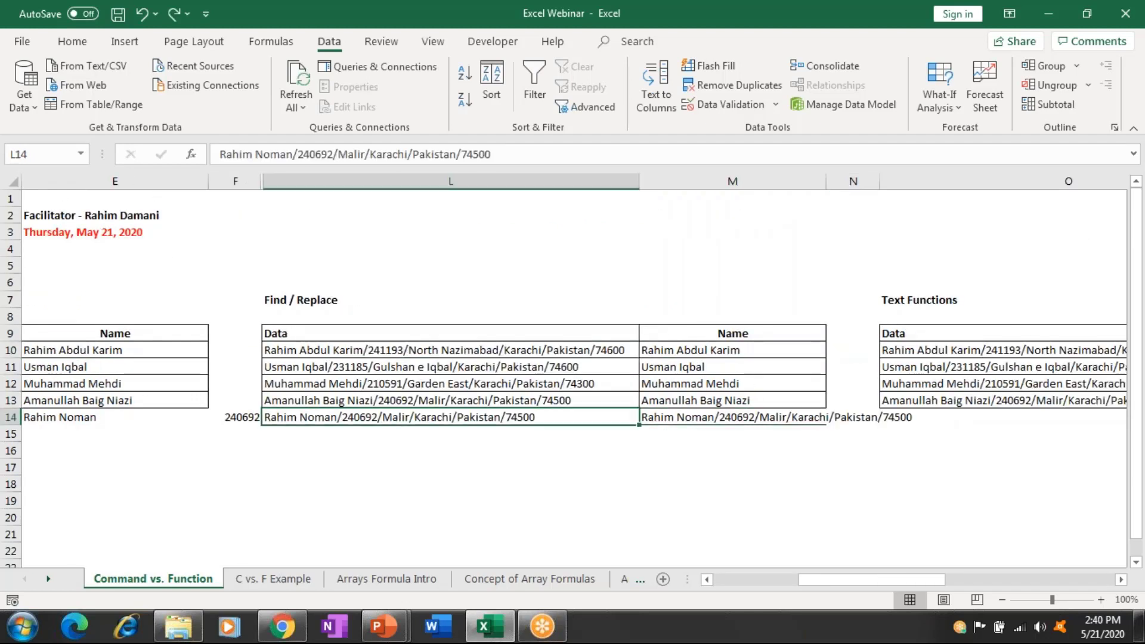
Copy the four entries L10:L13 and bring the Text Functions table into view at O10.
key("Up")
key("Up")
key("Up")
key("Up")
key("shift+Down")
key("shift+Down")
key("shift+Down")
key("shift+Down")
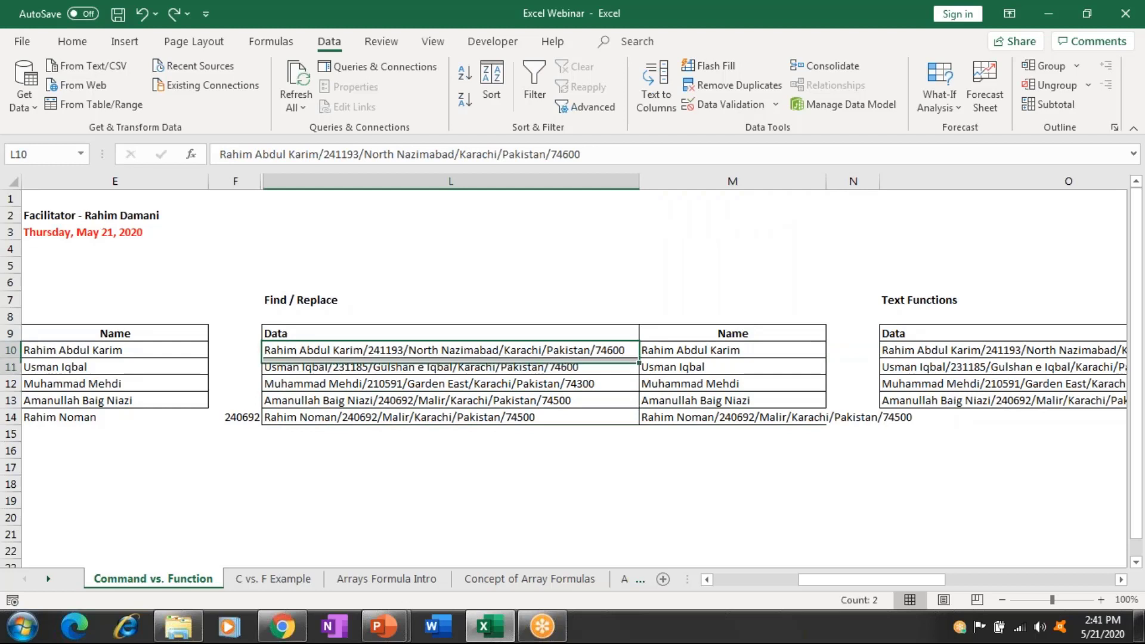
key("ctrl+q")
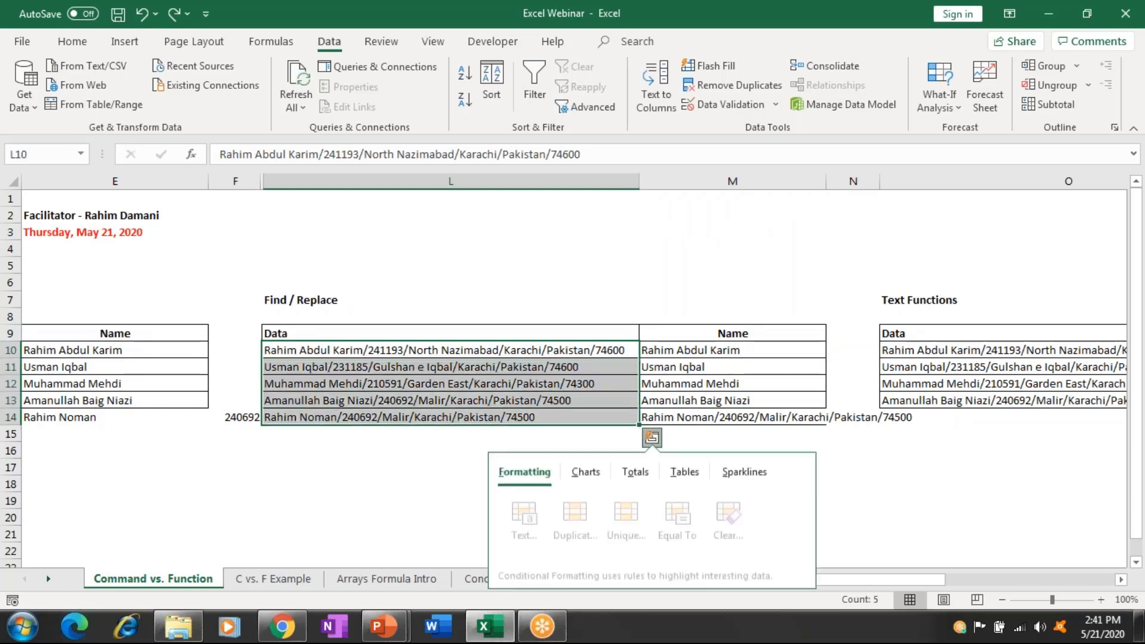
key("Escape")
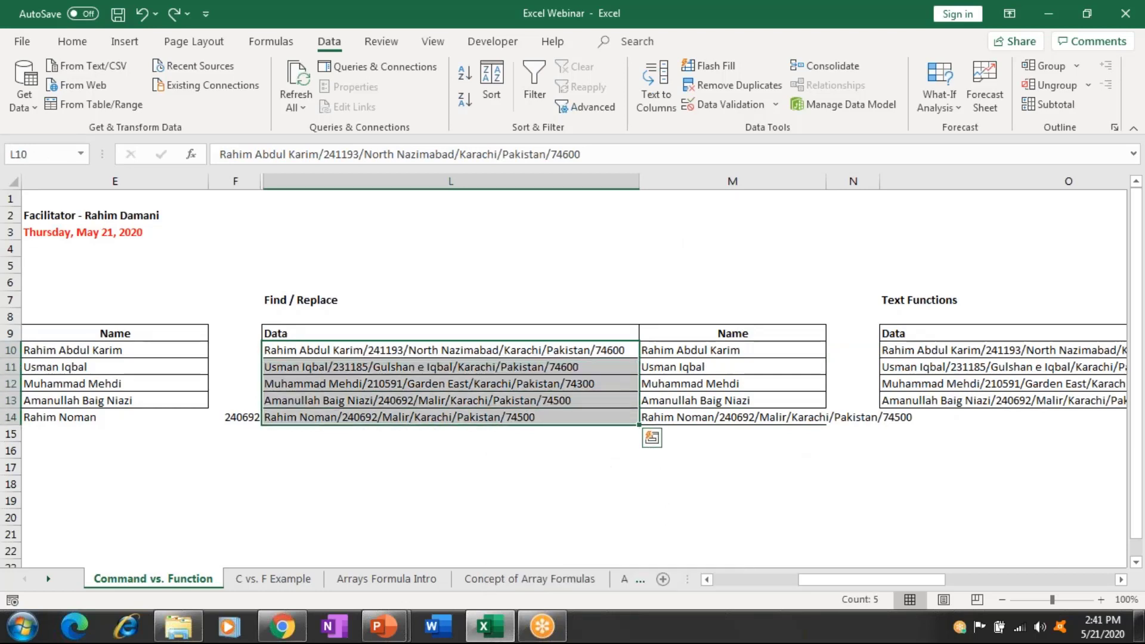
key("shift+Up")
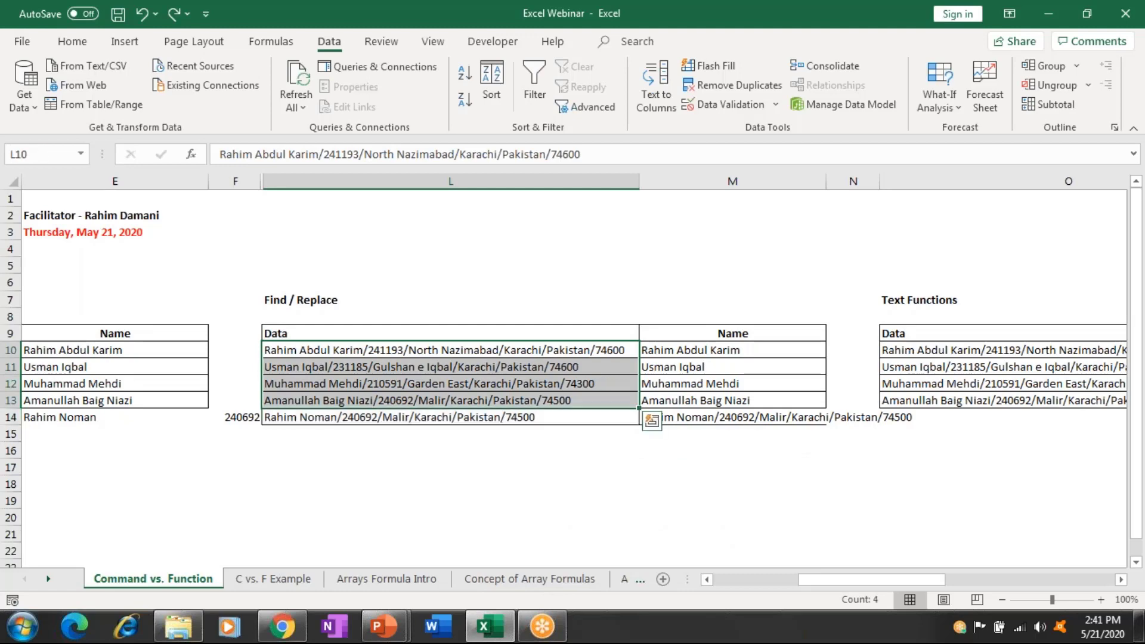
key("ctrl+c")
left_click(1002, 350)
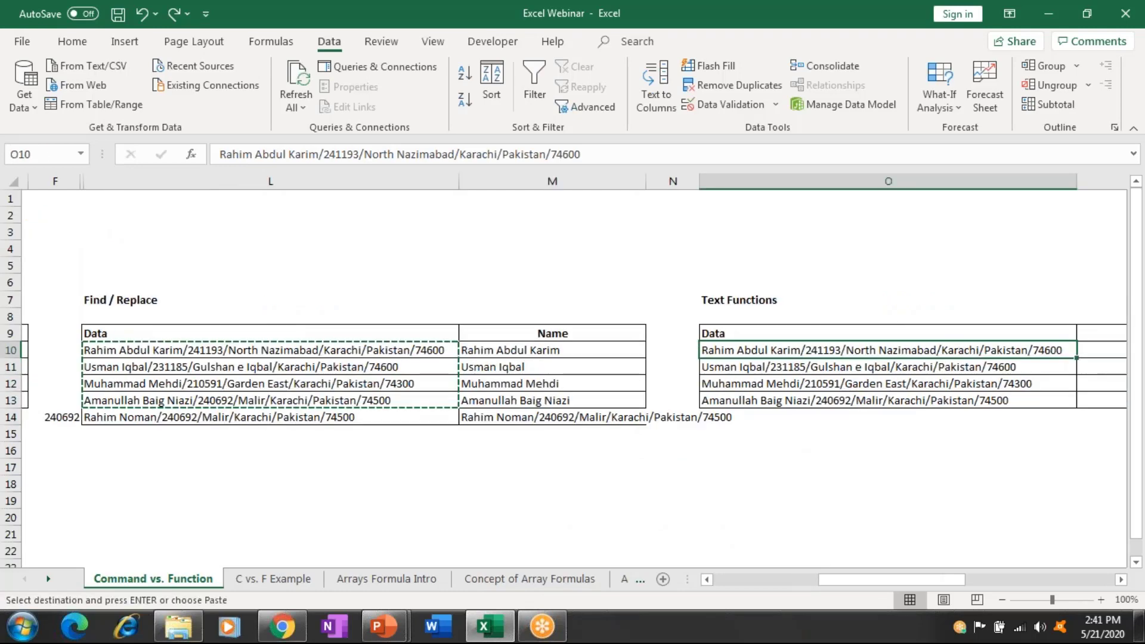
scroll(572, 369, "right", 3)
key("Escape")
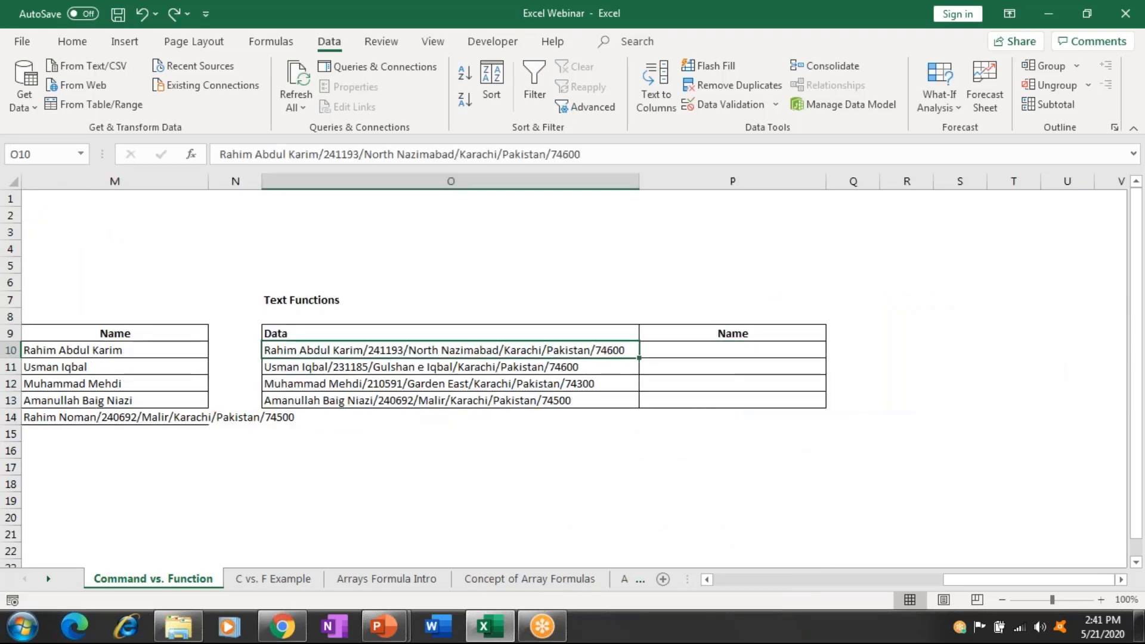
Enter =LEFT(O10,SEARCH("/",O10)-1) in P10 to extract the name before the slash.
left_click(732, 350)
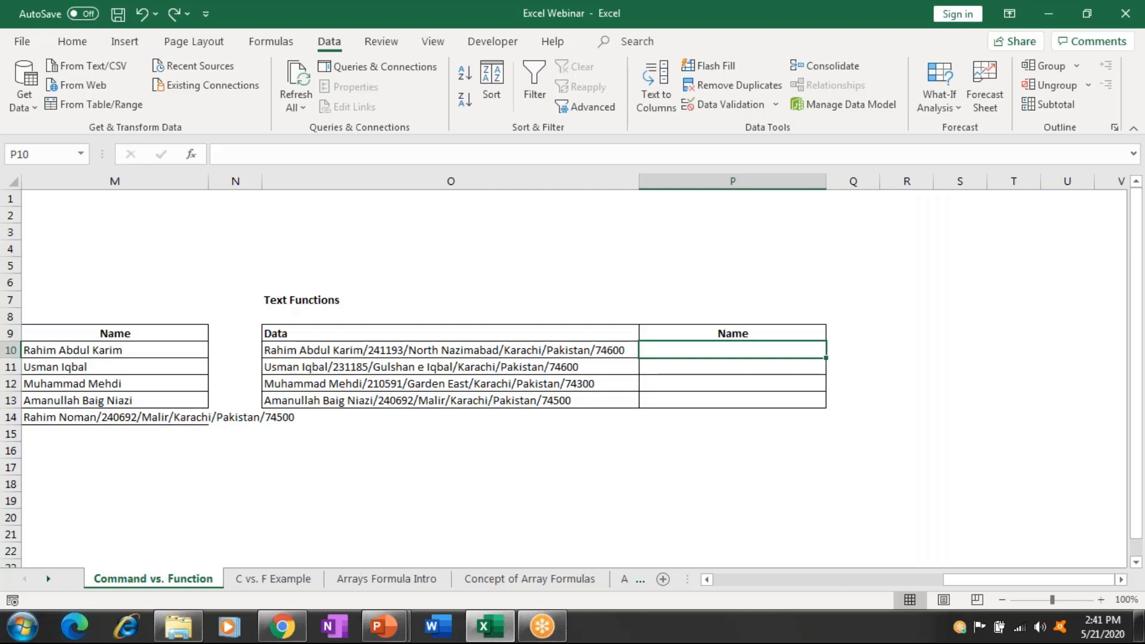
type("=")
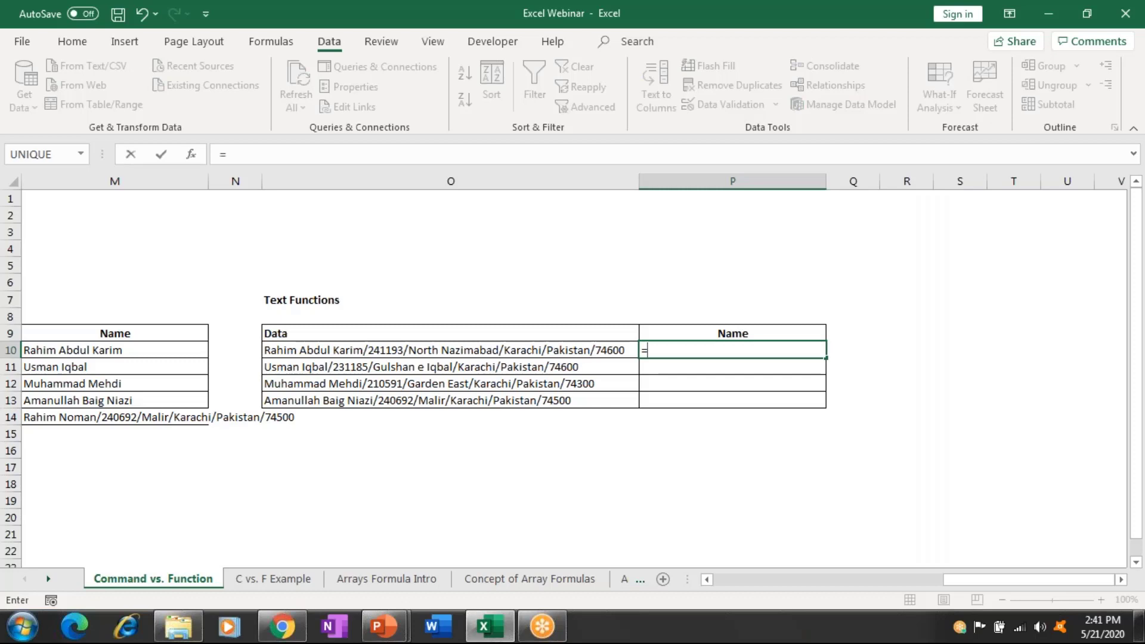
type("s")
key("BackSpace")
key("BackSpace")
type("=")
type("l")
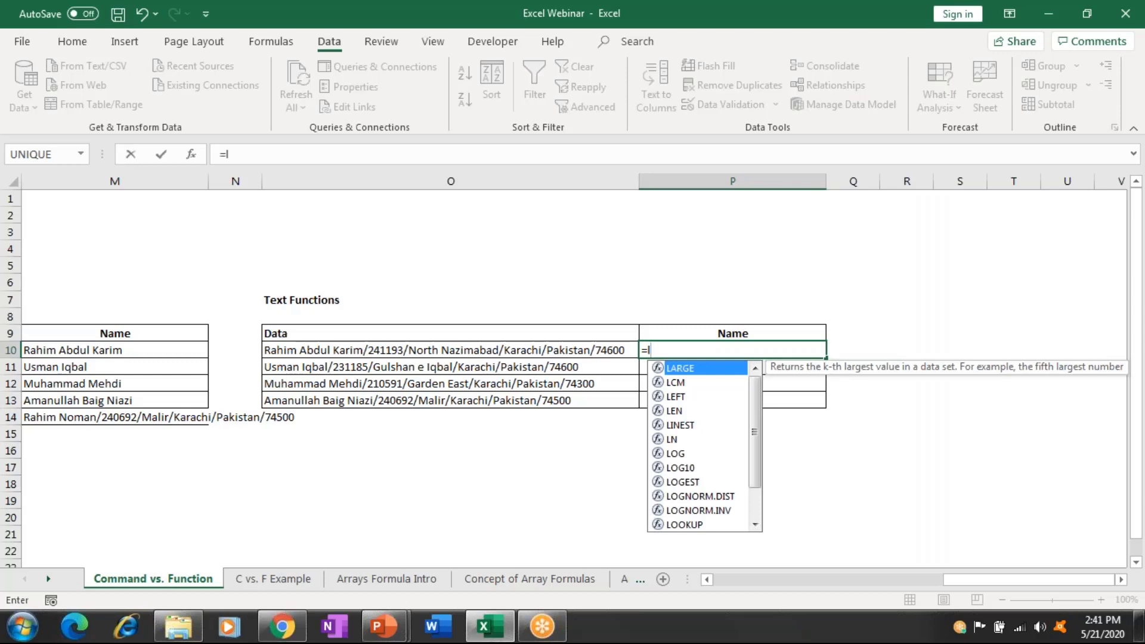
type("ef")
key("Tab")
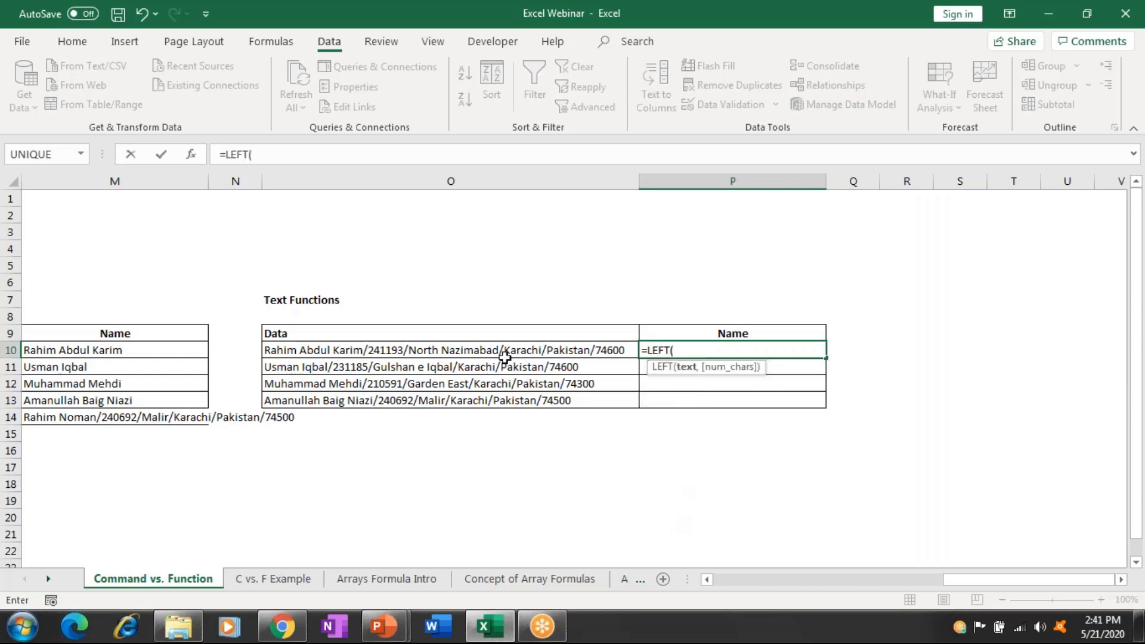
left_click(501, 352)
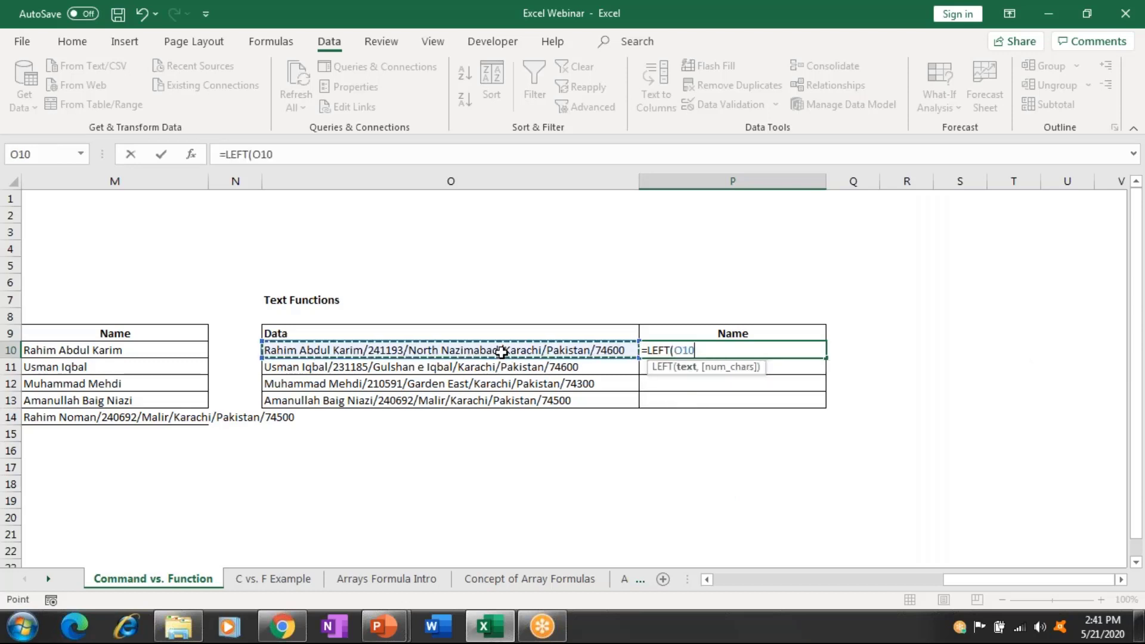
type(",")
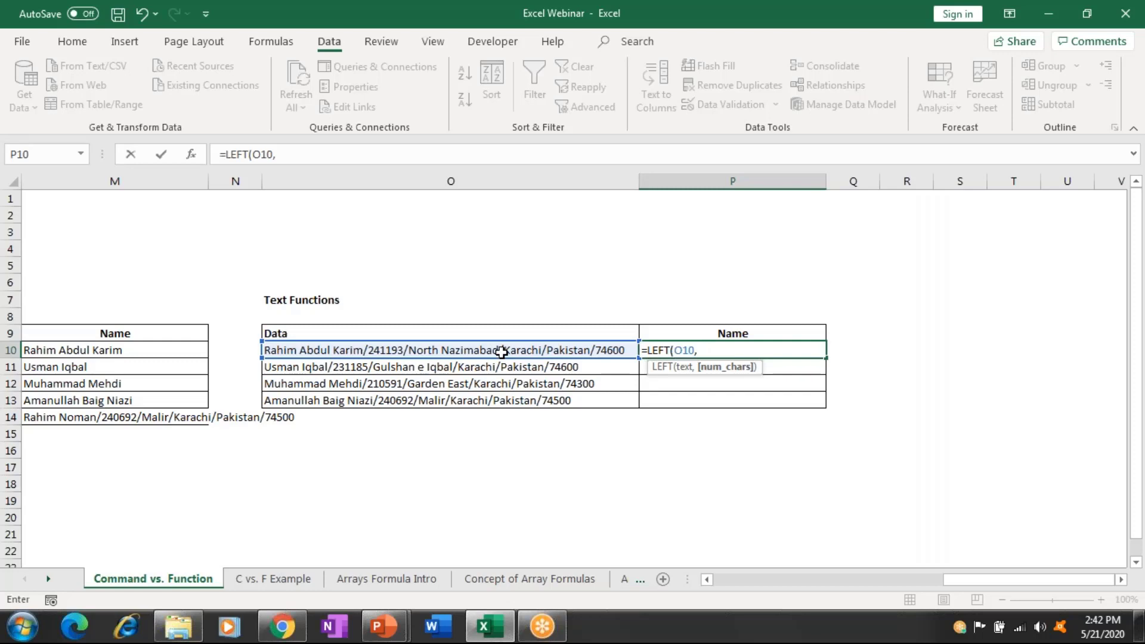
type("Se")
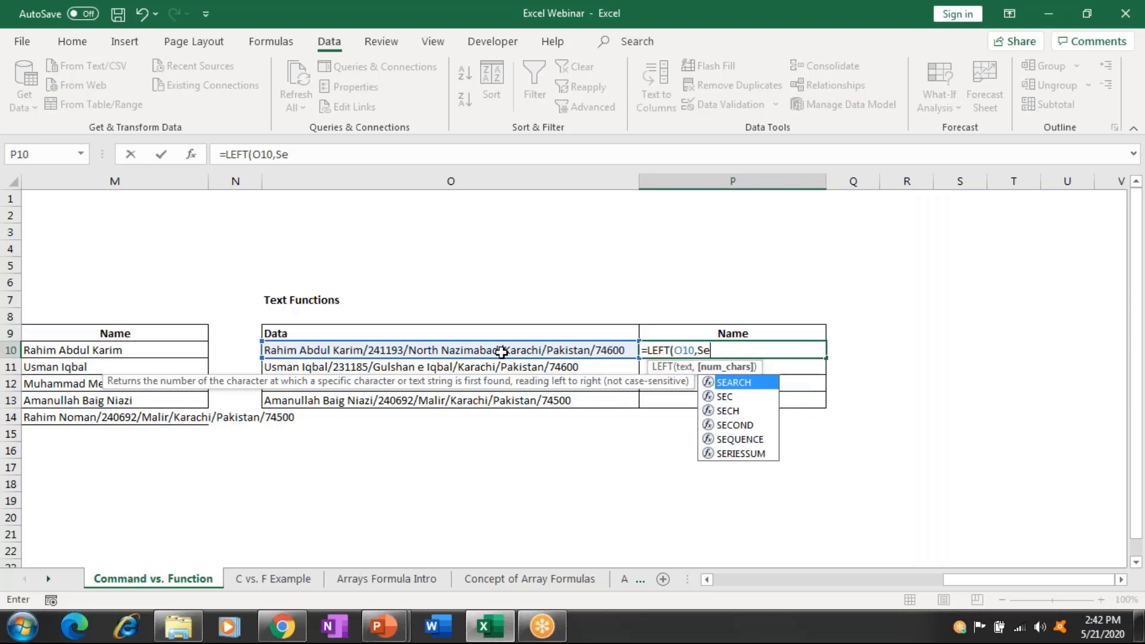
key("Tab")
type("\"/")
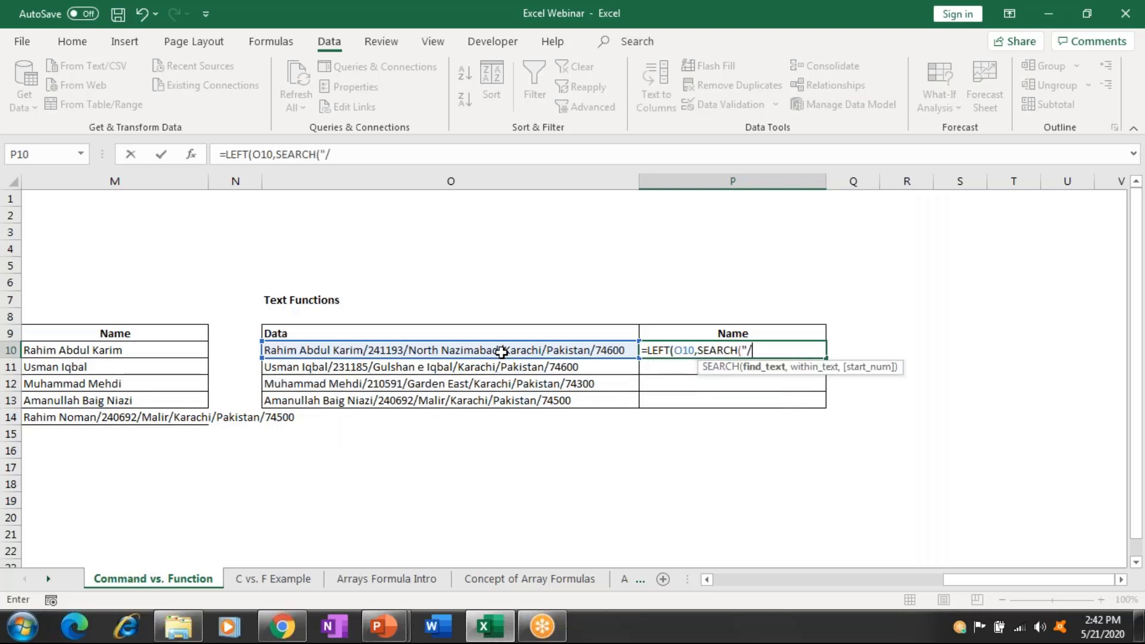
type("\",")
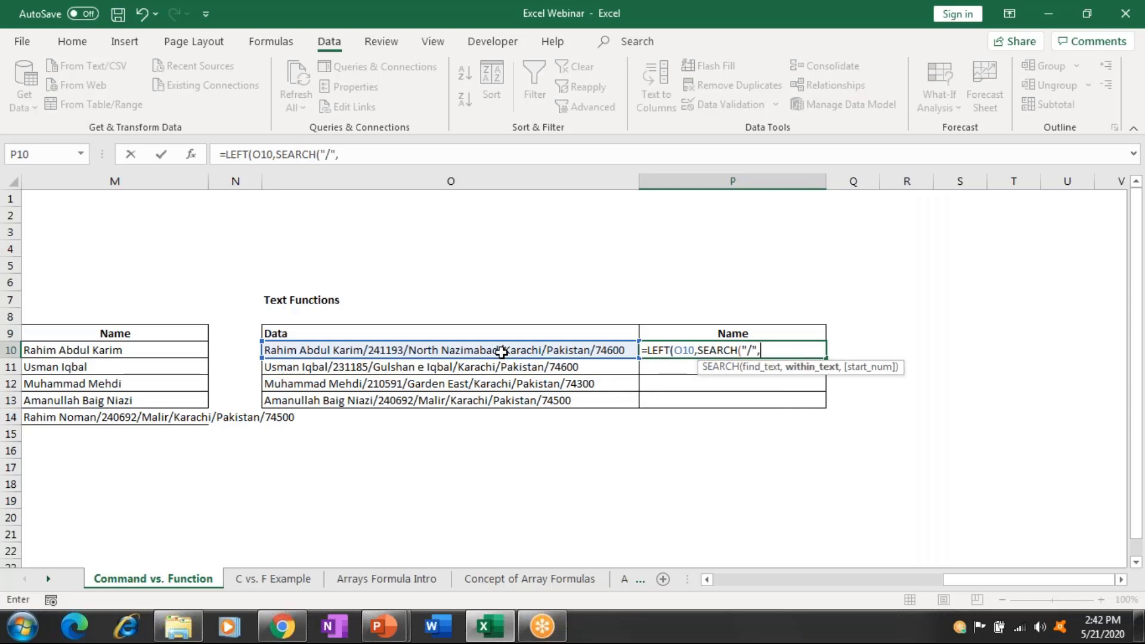
left_click(501, 352)
type(")")
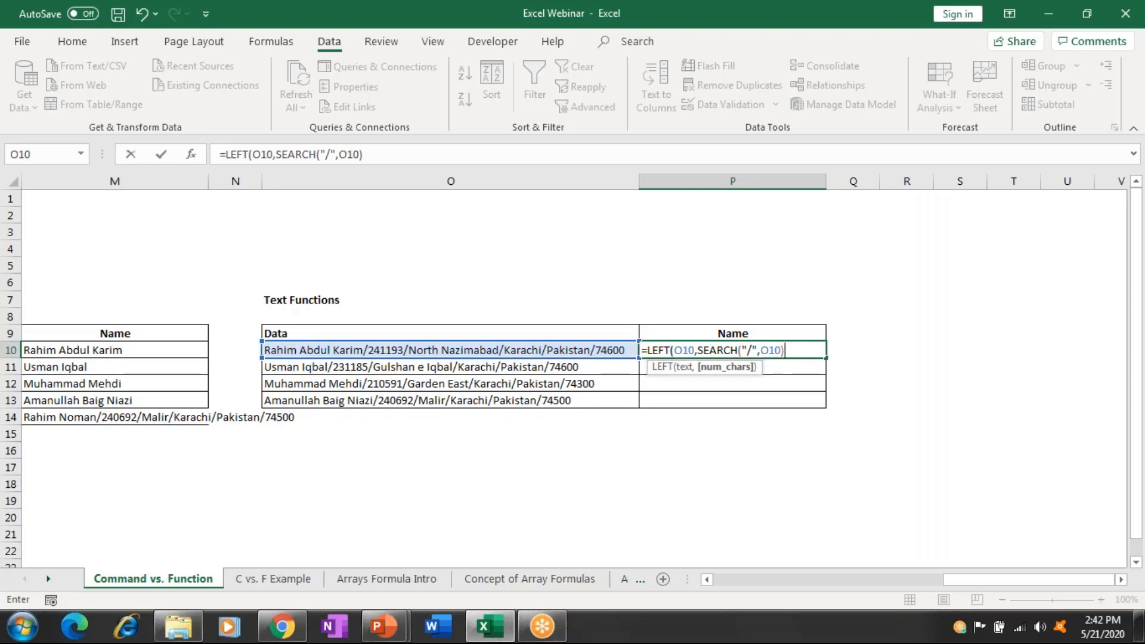
key("Return")
key("Return")
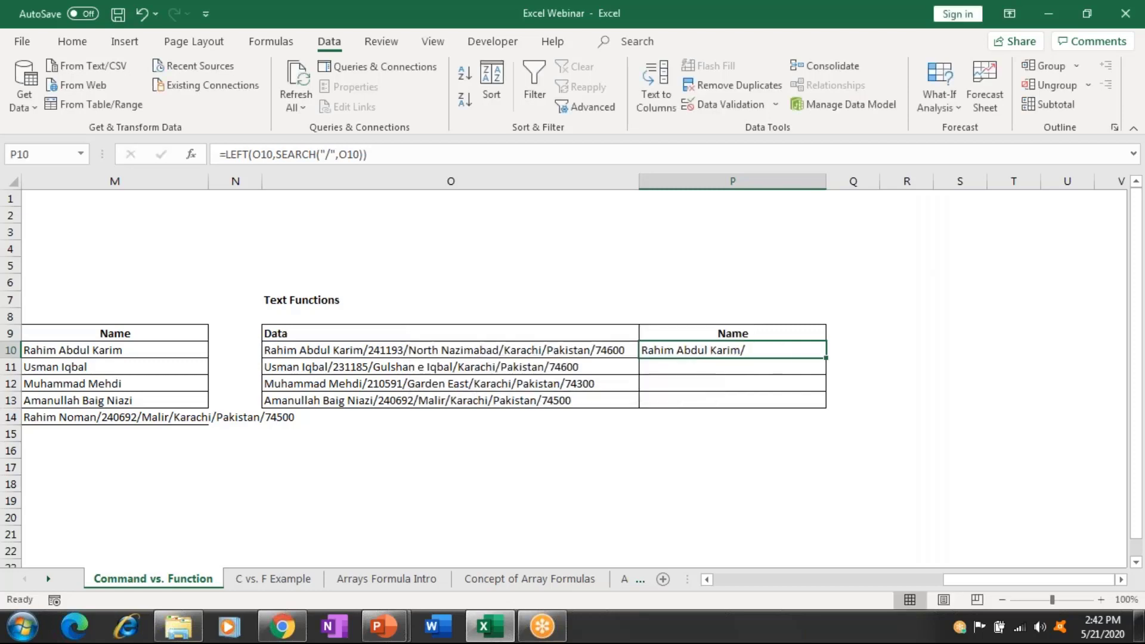
left_click(366, 155)
type("-")
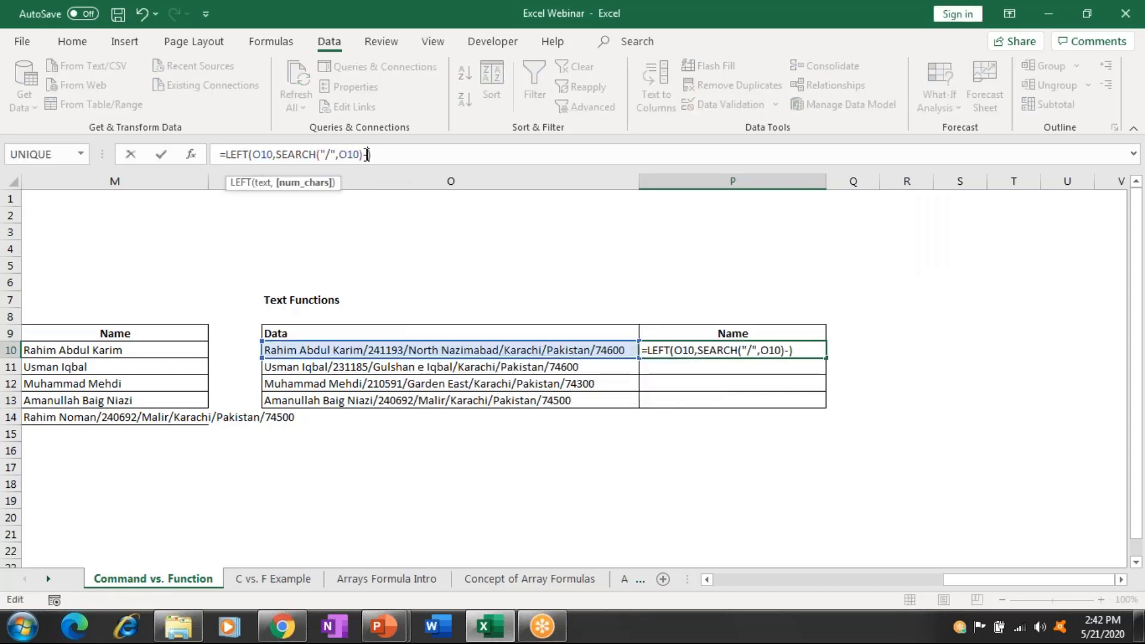
type("1")
key("Return")
Fill the name formula down from P10 through P13.
key("Up")
key("shift+Down")
key("shift+Down")
key("shift+Down")
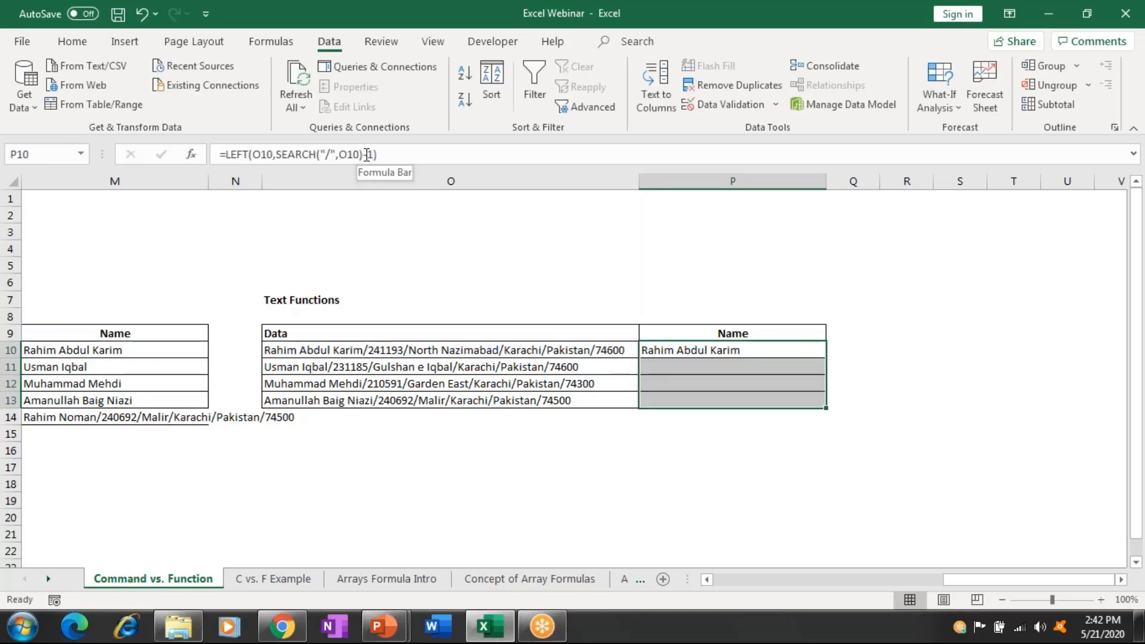
key("ctrl+d")
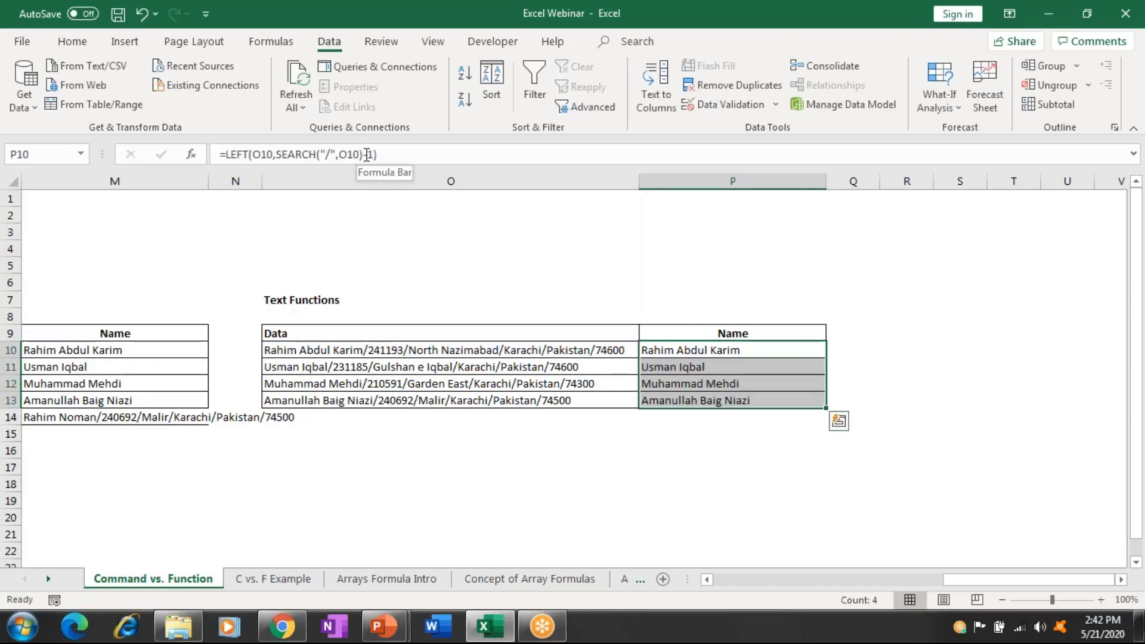
key("Left")
key("Left")
key("Left")
key("Left")
key("Down")
key("Down")
key("Down")
key("Down")
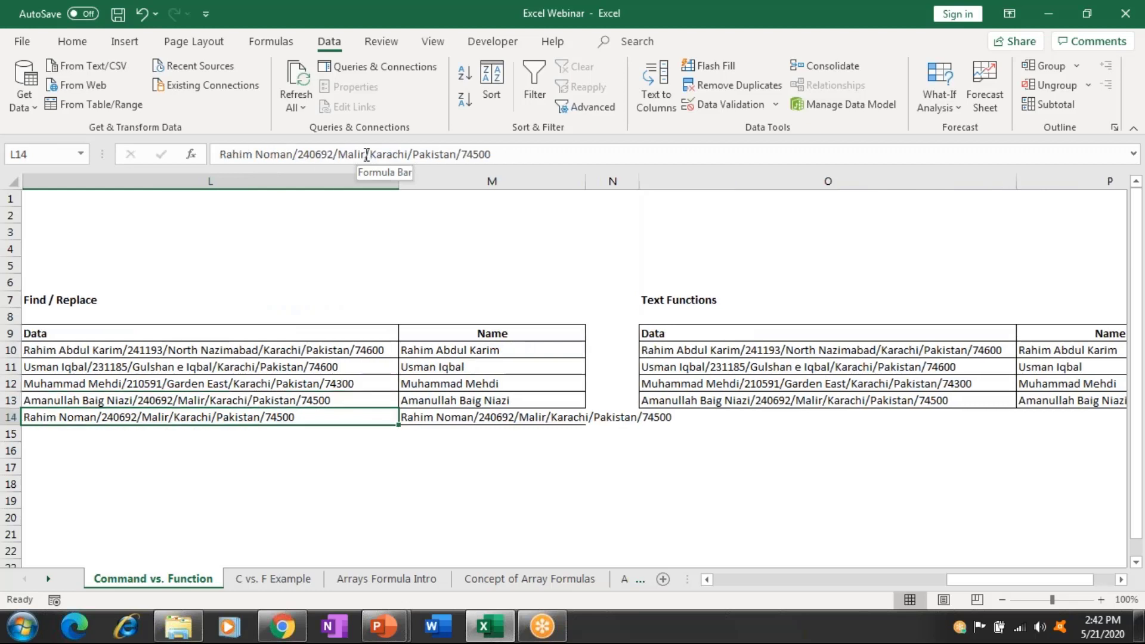
Paste the fifth Find/Replace entry from L14 into O14.
key("ctrl+c")
key("Right")
key("Right")
key("Right")
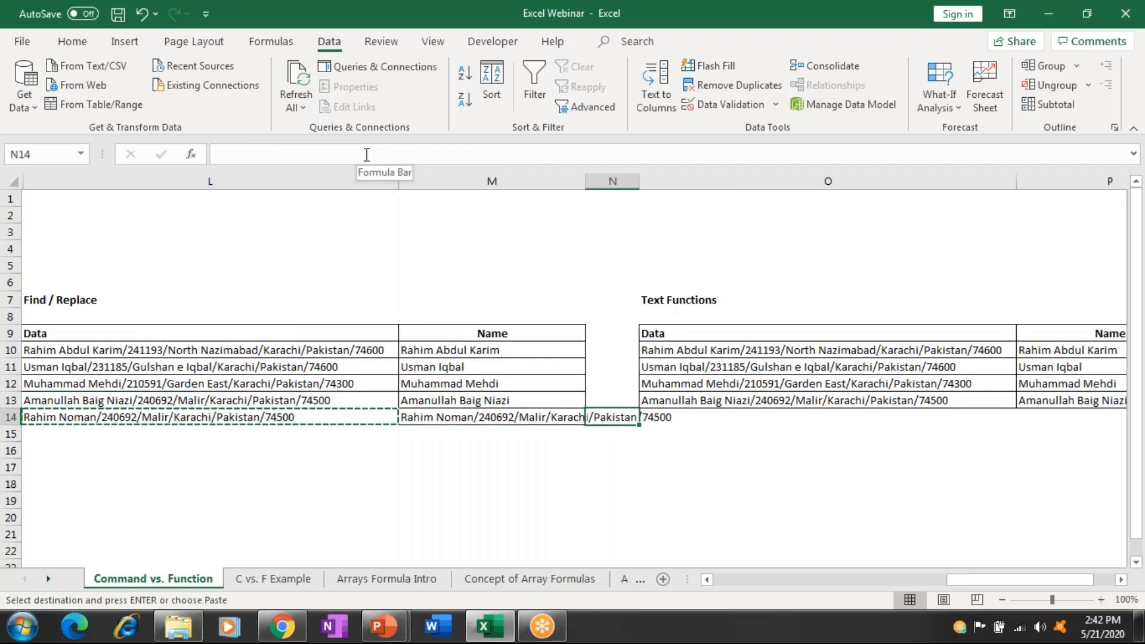
key("ctrl+v")
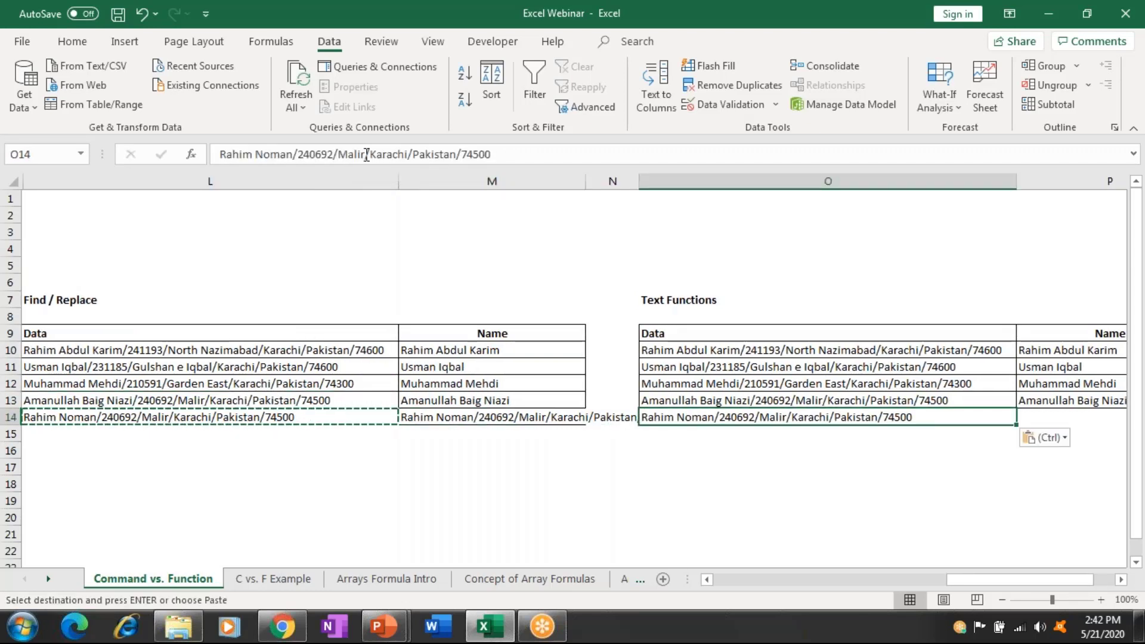
Extend the name formula from P13 into P14, then go to the C vs. F Example sheet.
key("Right")
key("Up")
key("shift+Down")
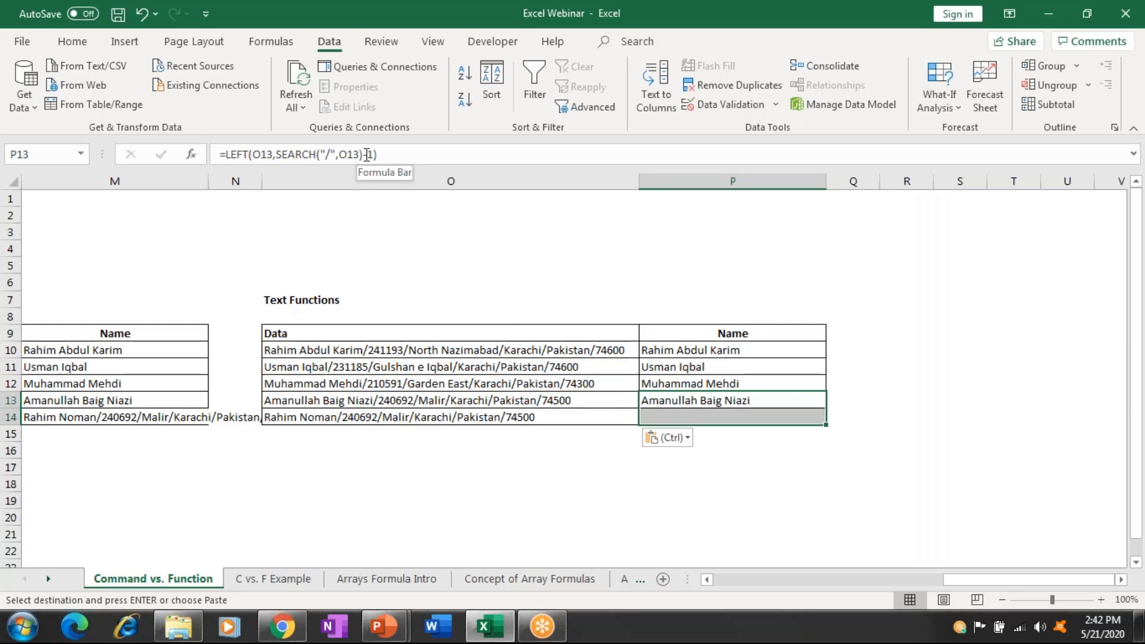
key("ctrl")
left_click(656, 287)
key("Return")
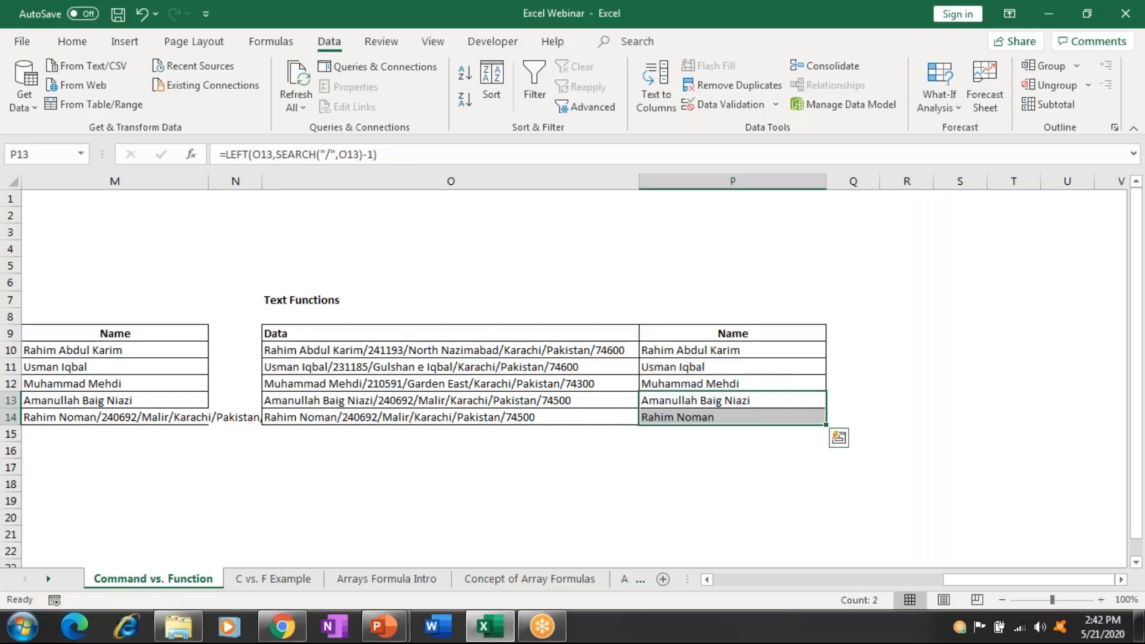
key("Right")
key("Left")
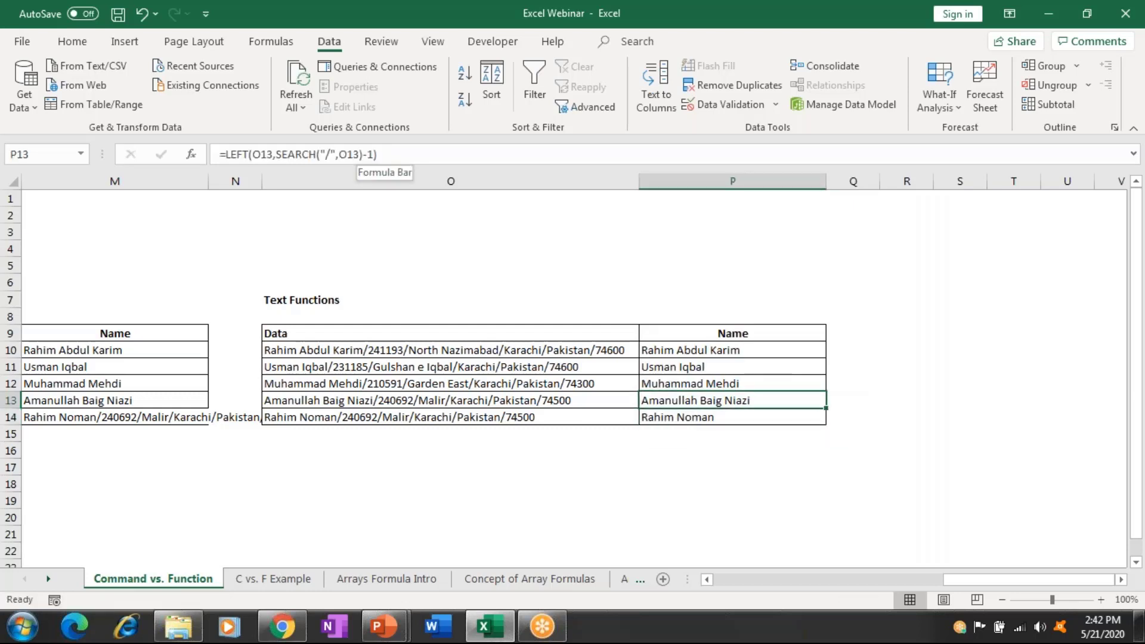
left_click(732, 417)
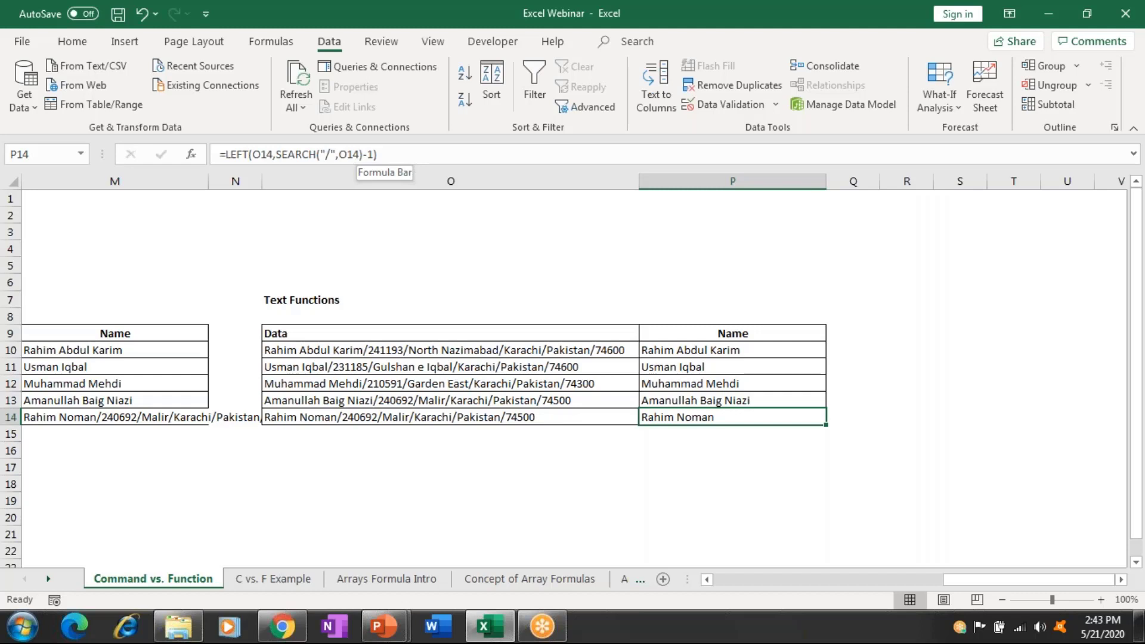
key("ctrl+Page_Down")
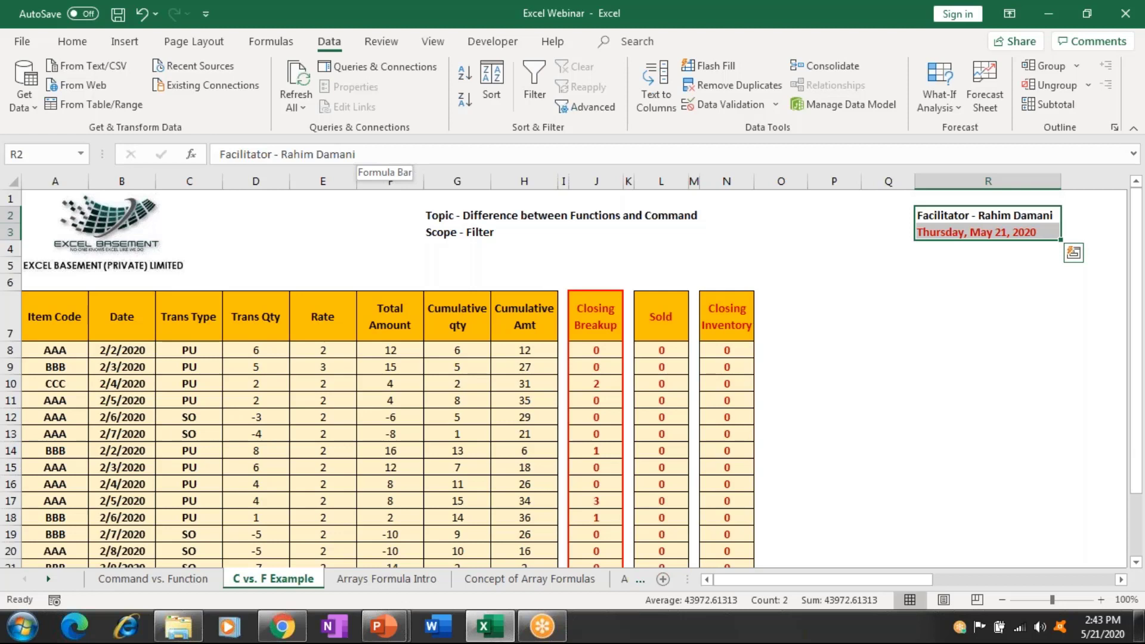
Copy the header row A7:N7, from Item Code onward, and paste it starting at Q7.
left_click(987, 231)
left_click(987, 316)
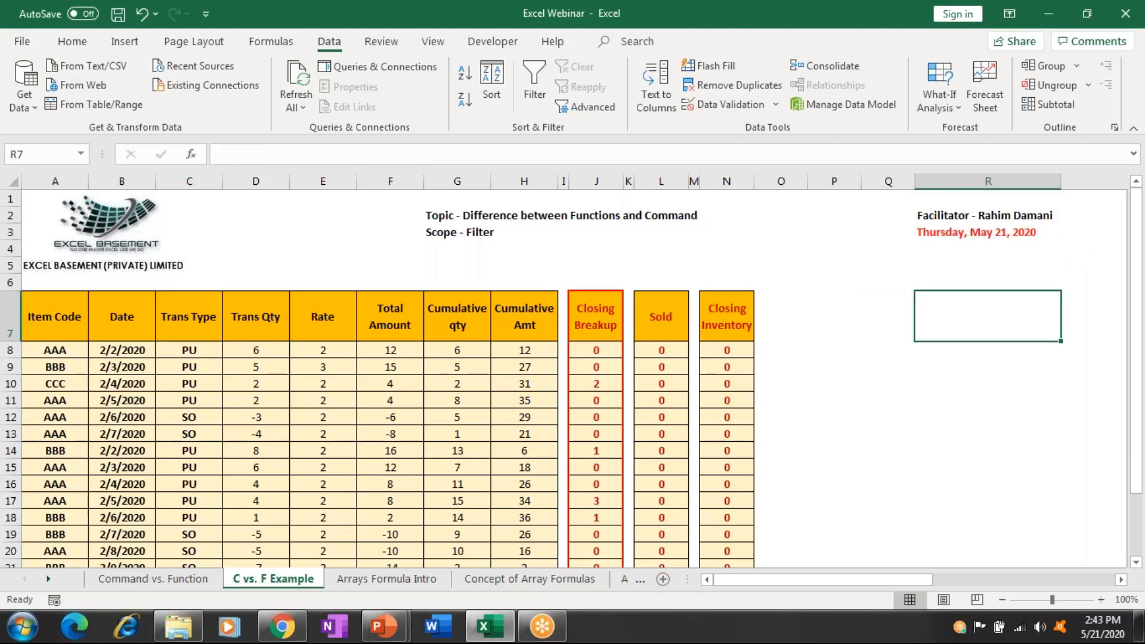
key("ctrl+Left")
key("ctrl+Left")
key("ctrl+Left")
key("ctrl+Left")
key("ctrl+Left")
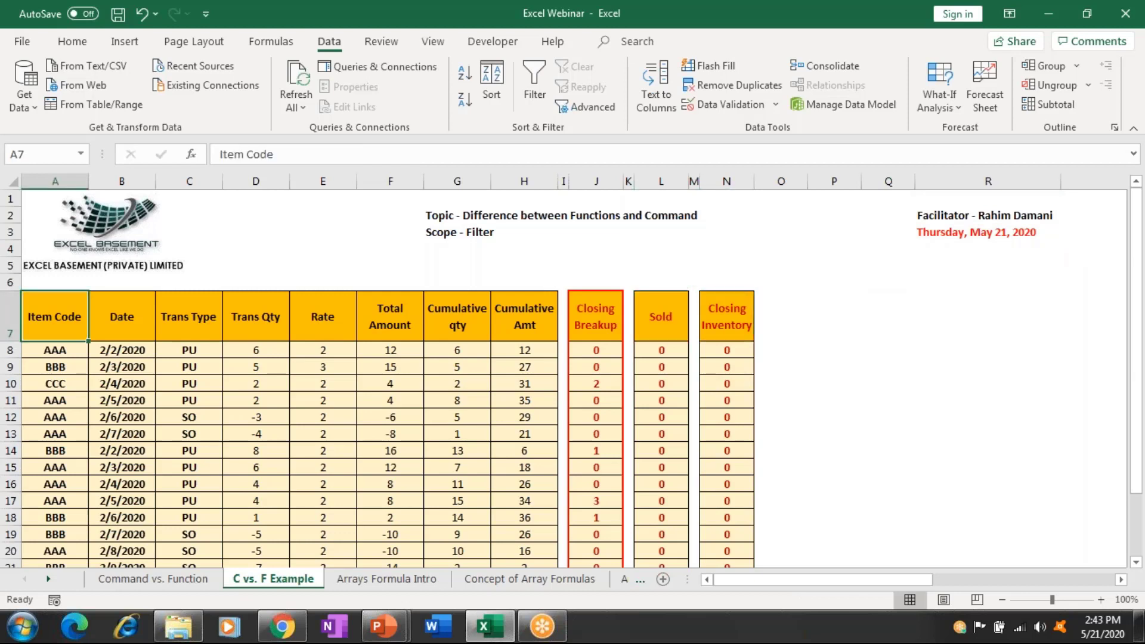
left_click(55, 349)
left_click(55, 316)
key("shift+Right")
key("shift+Right")
key("shift+Right")
key("shift+Right")
key("shift+Right")
key("shift+Right")
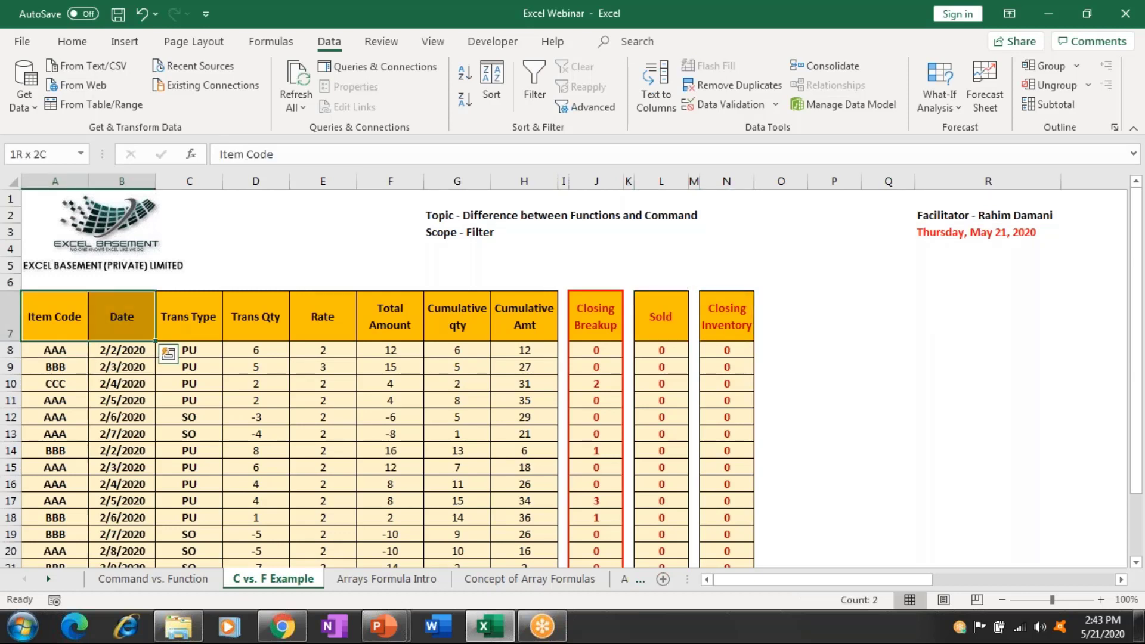
key("shift+Right")
key("shift+Right")
key("shift+Right")
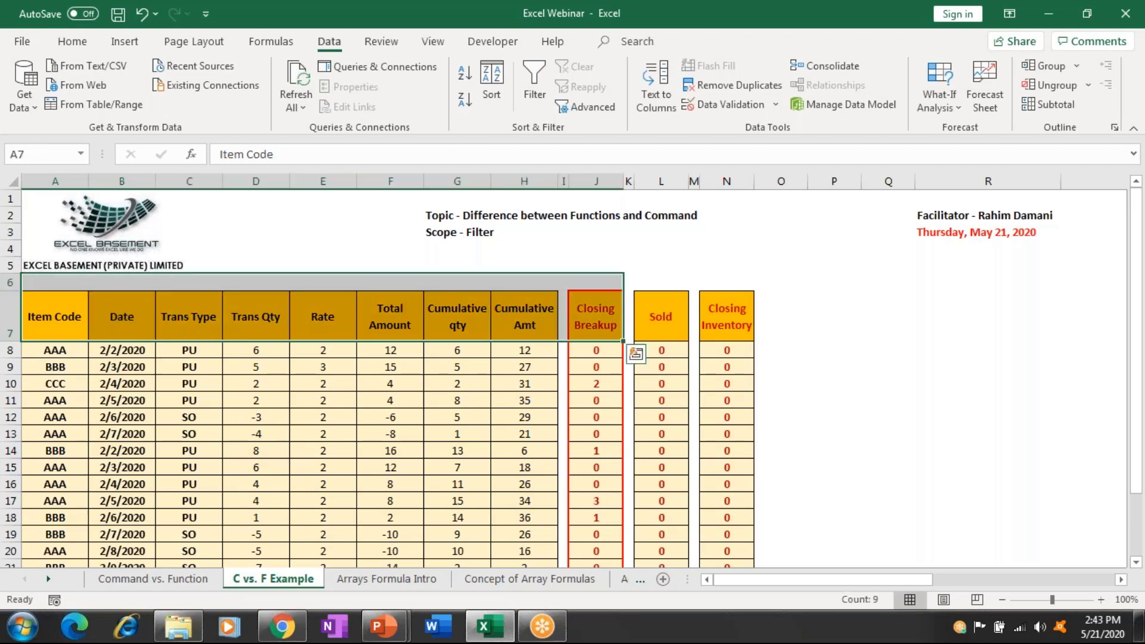
key("shift+Right")
key("shift+Right")
key("shift+Right")
key("shift+Right")
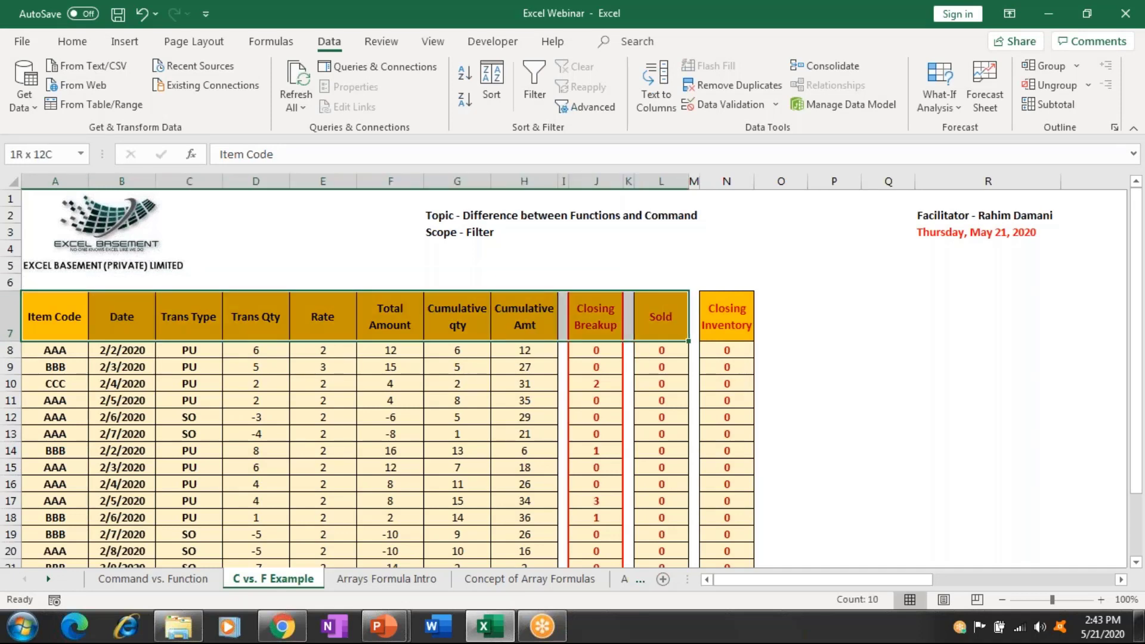
key("ctrl+c")
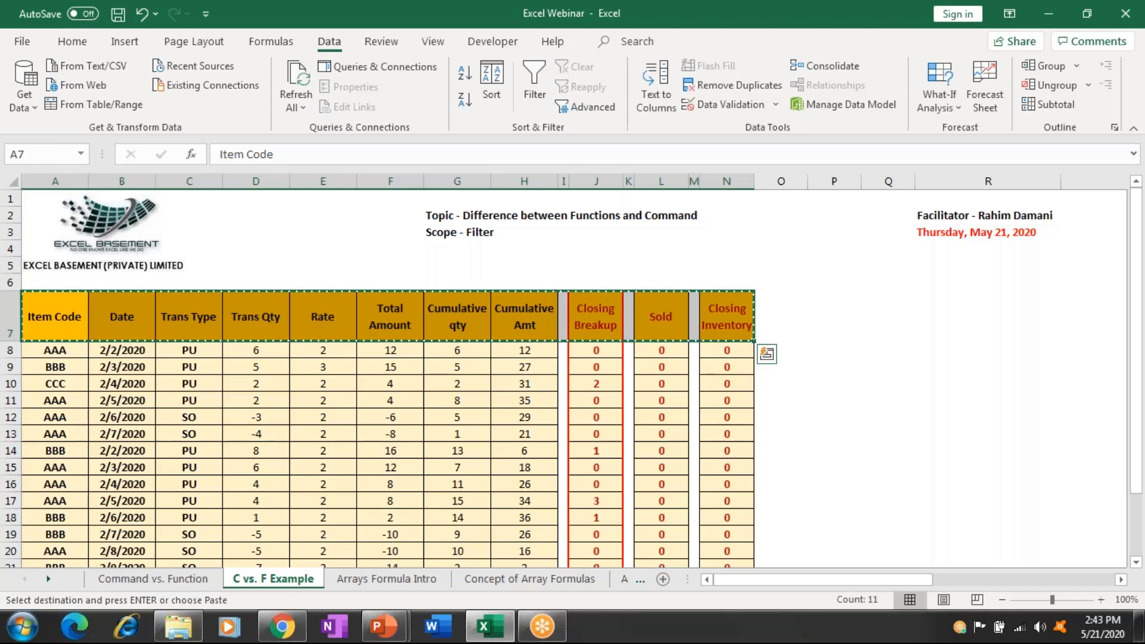
left_click(188, 316)
left_click(1094, 316)
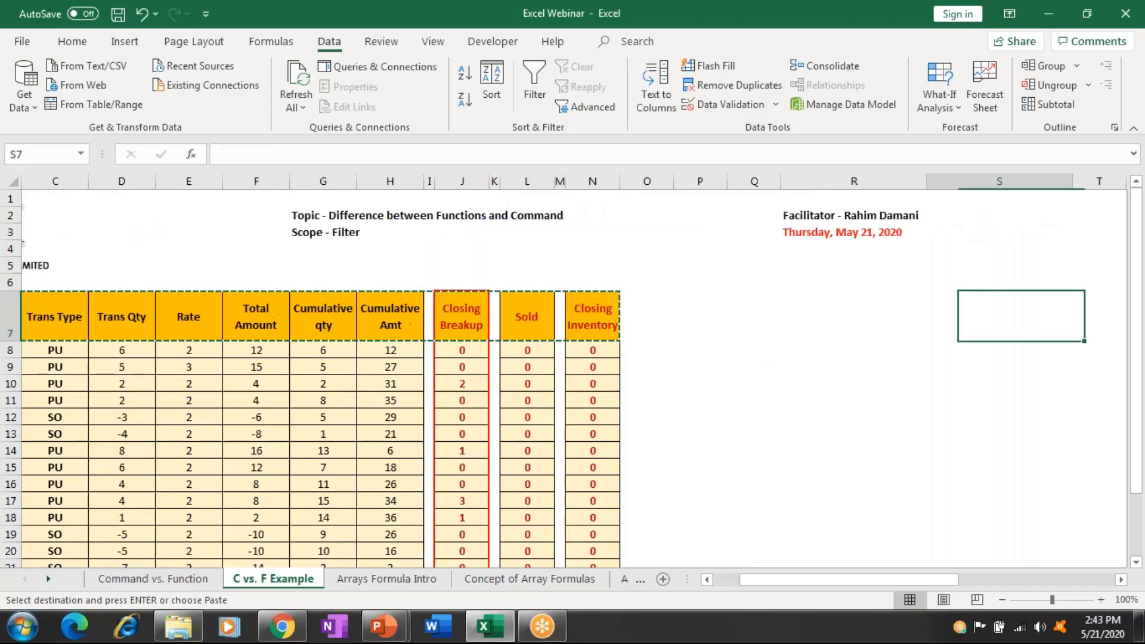
left_click(754, 316)
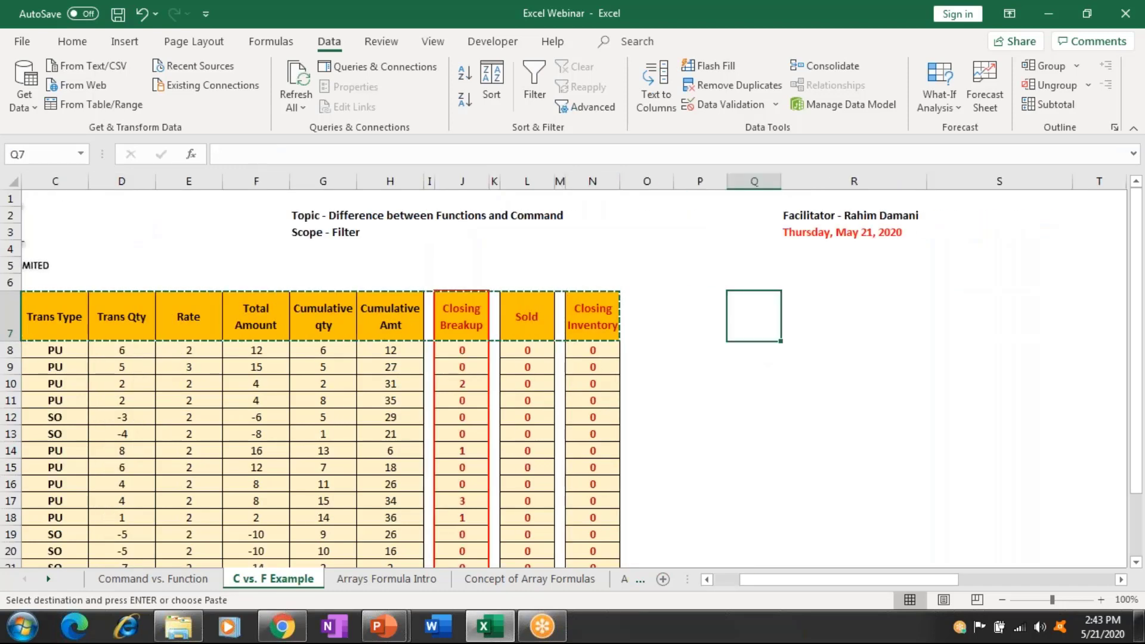
key("ctrl+v")
left_click(699, 316)
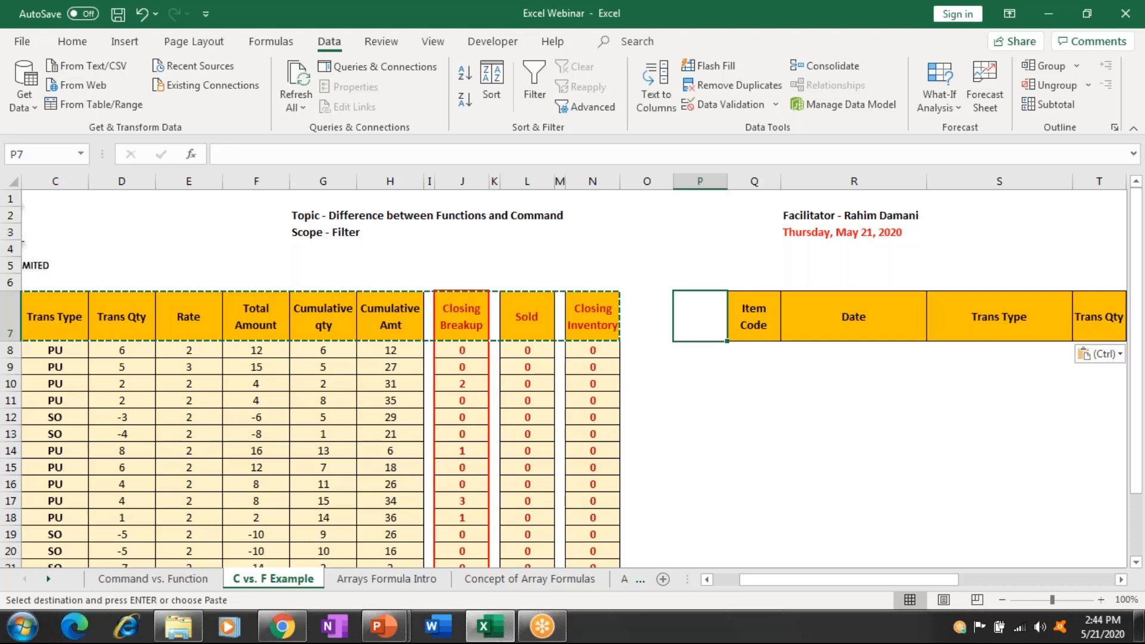
Enter the criterion AAA in Q8 below the copied Item Code header.
left_click(754, 316)
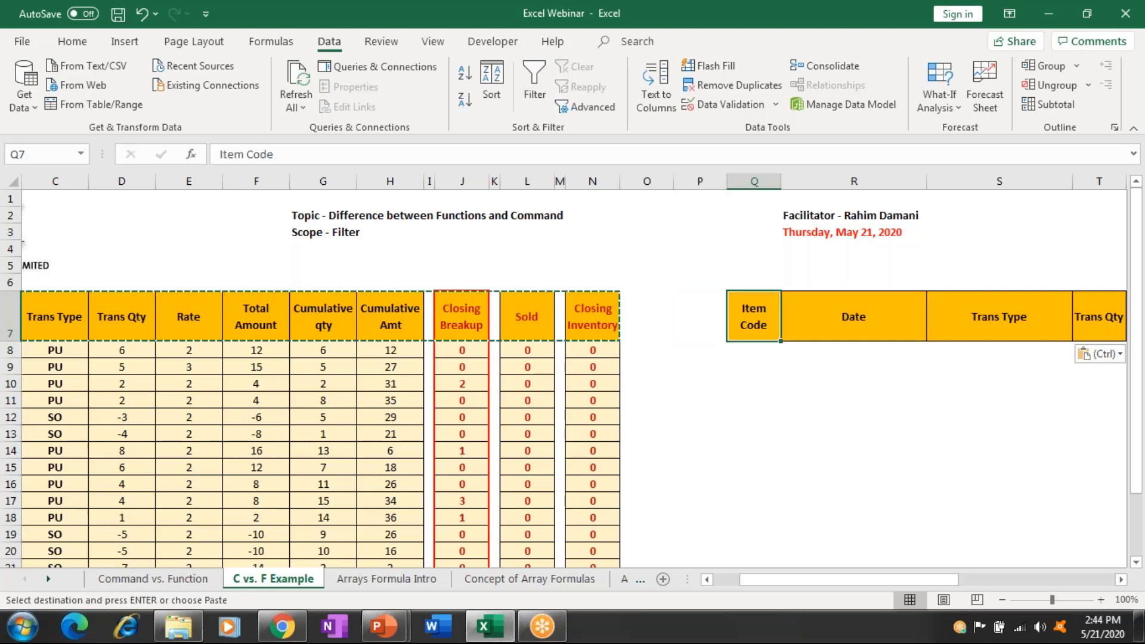
scroll(572, 382, "right", 4)
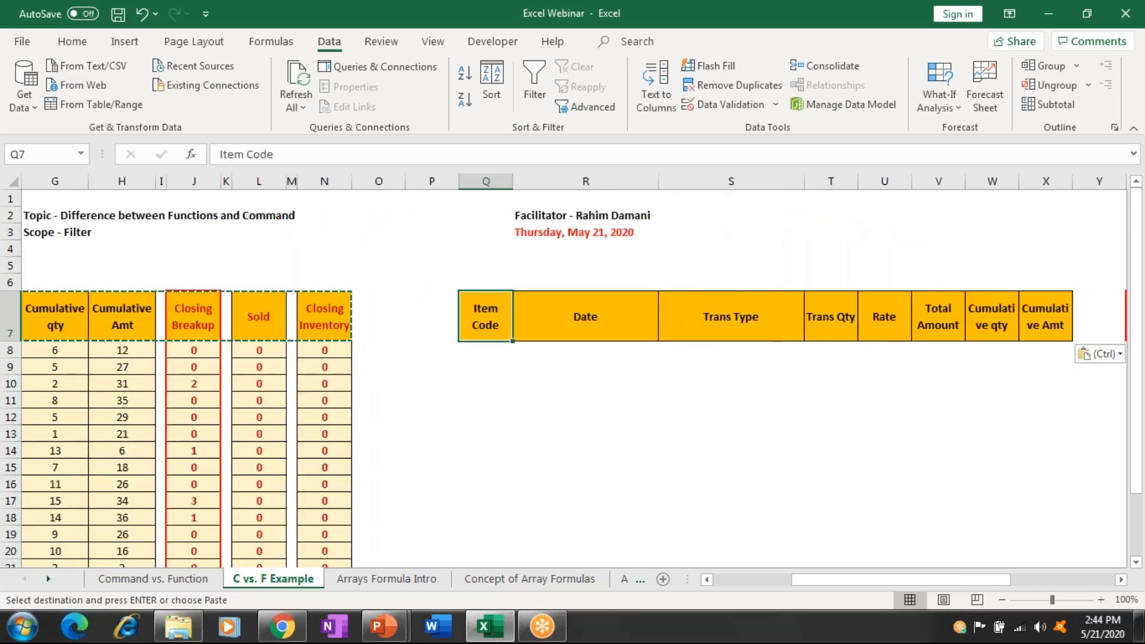
left_click(432, 316)
key("Home")
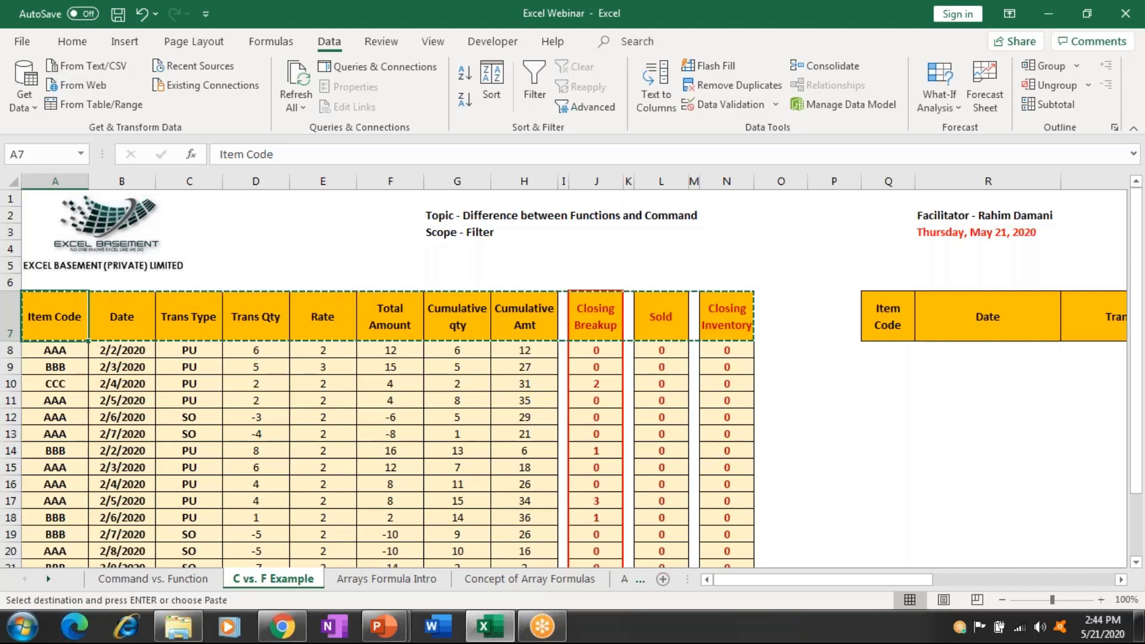
left_click(189, 317)
left_click(322, 317)
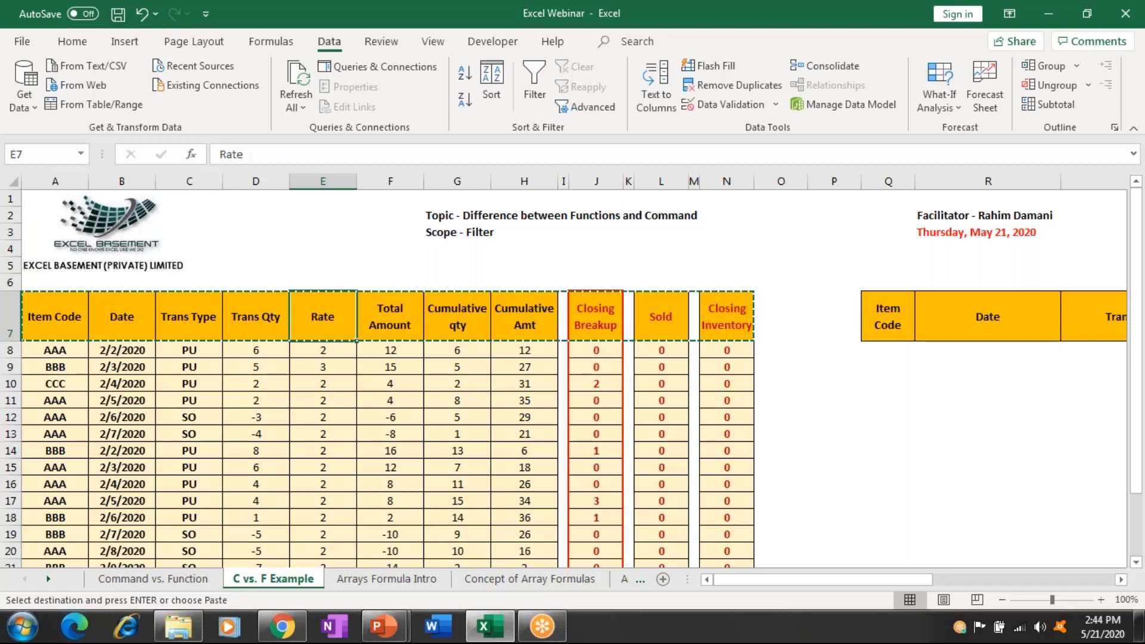
left_click(1109, 316)
left_click(932, 350)
left_click(686, 349)
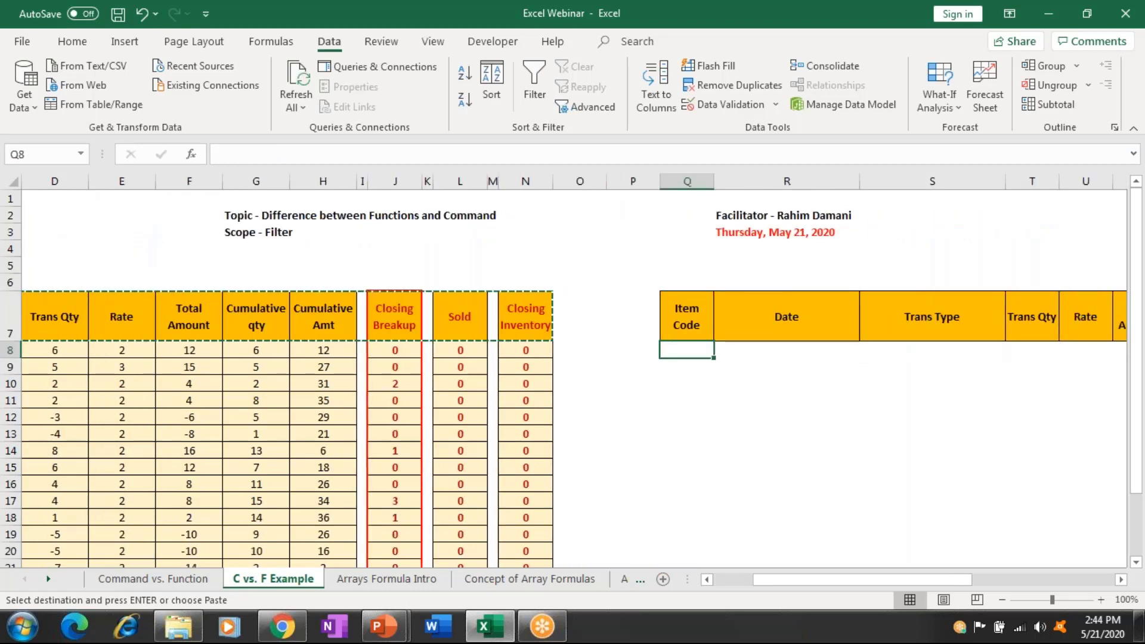
type("AAA")
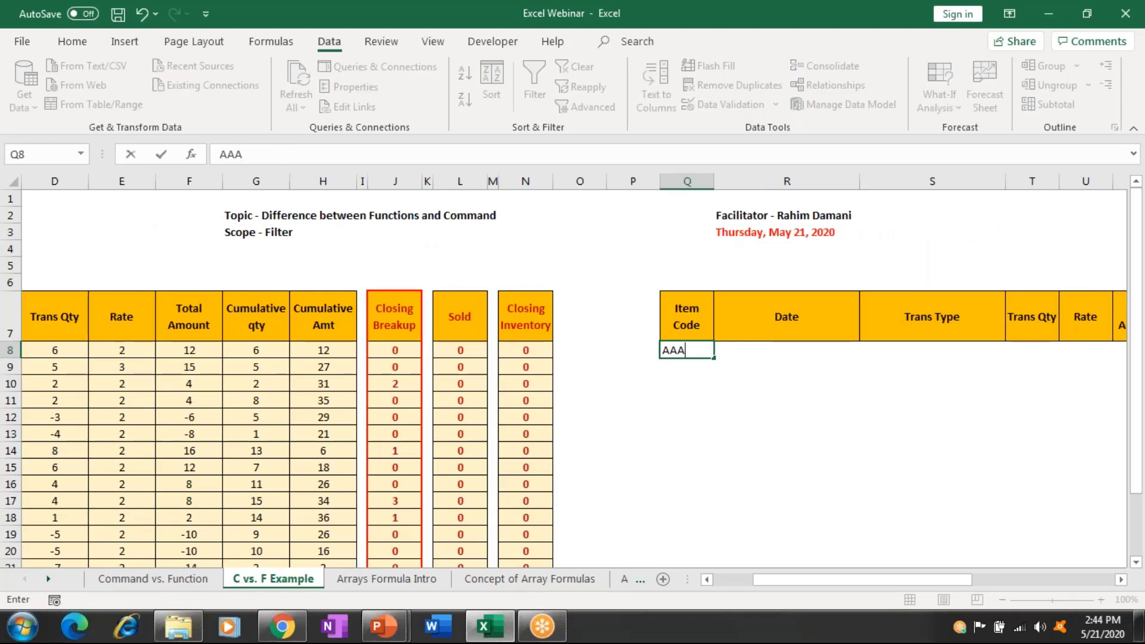
key("Return")
key("Return")
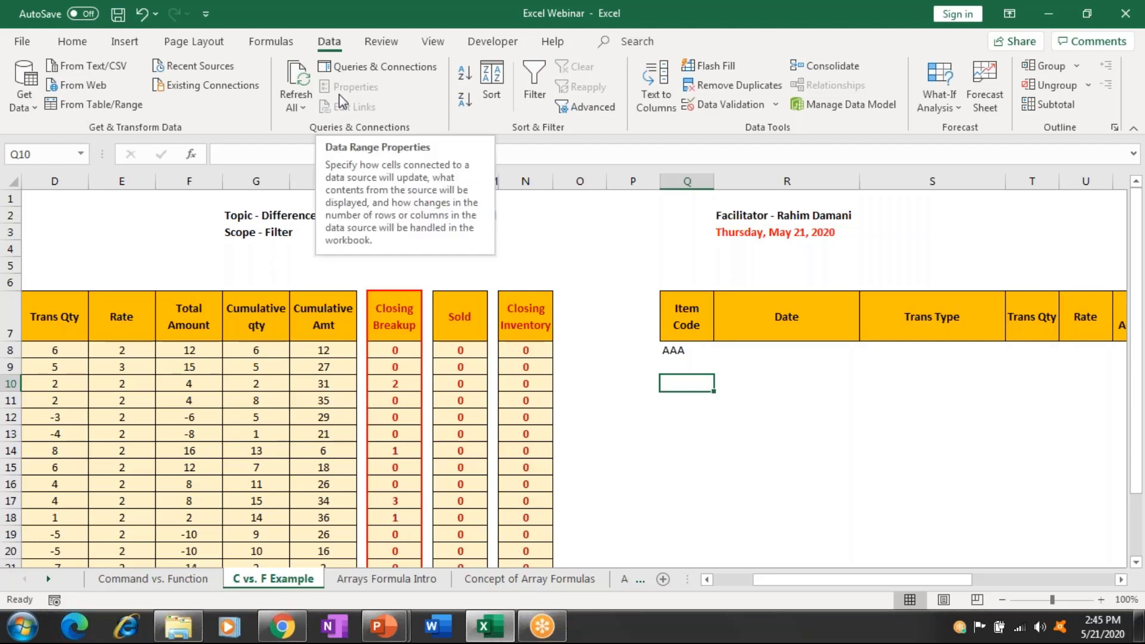
In Advanced Filter, set the list range to $A$7:$N$28.
left_click(589, 108)
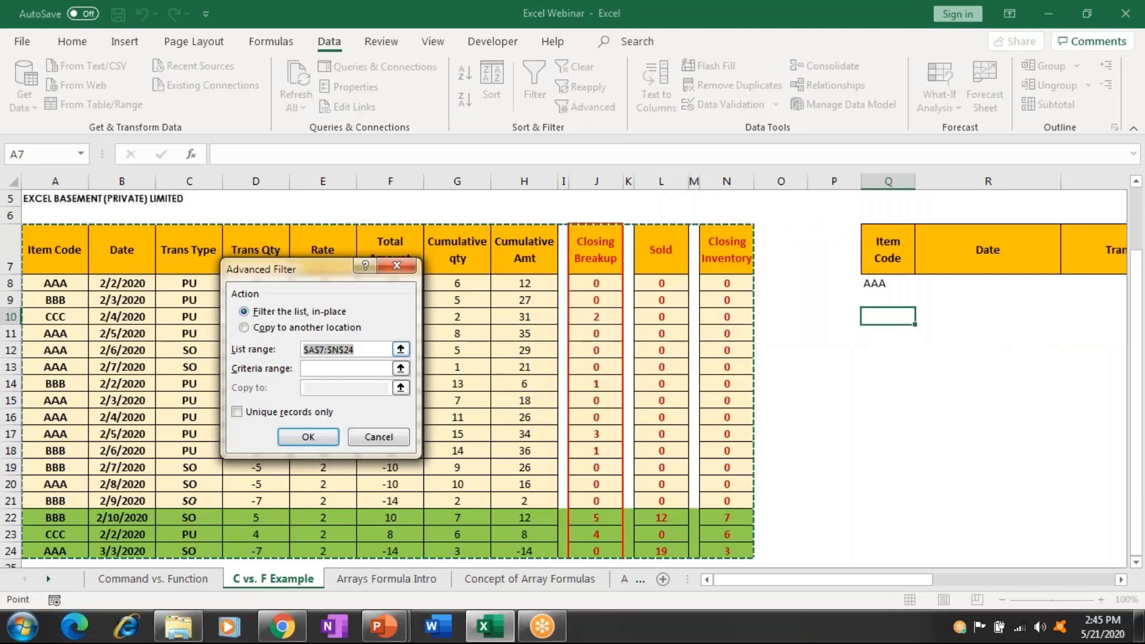
left_click(66, 241)
key("shift+Down")
key("shift+Down")
key("shift+Down")
key("shift+Down")
key("shift+Down")
key("shift+Down")
key("shift+Down")
key("shift+Down")
key("shift+Down")
key("shift+Down")
key("shift+Down")
key("shift+Down")
key("shift+Down")
key("shift+Down")
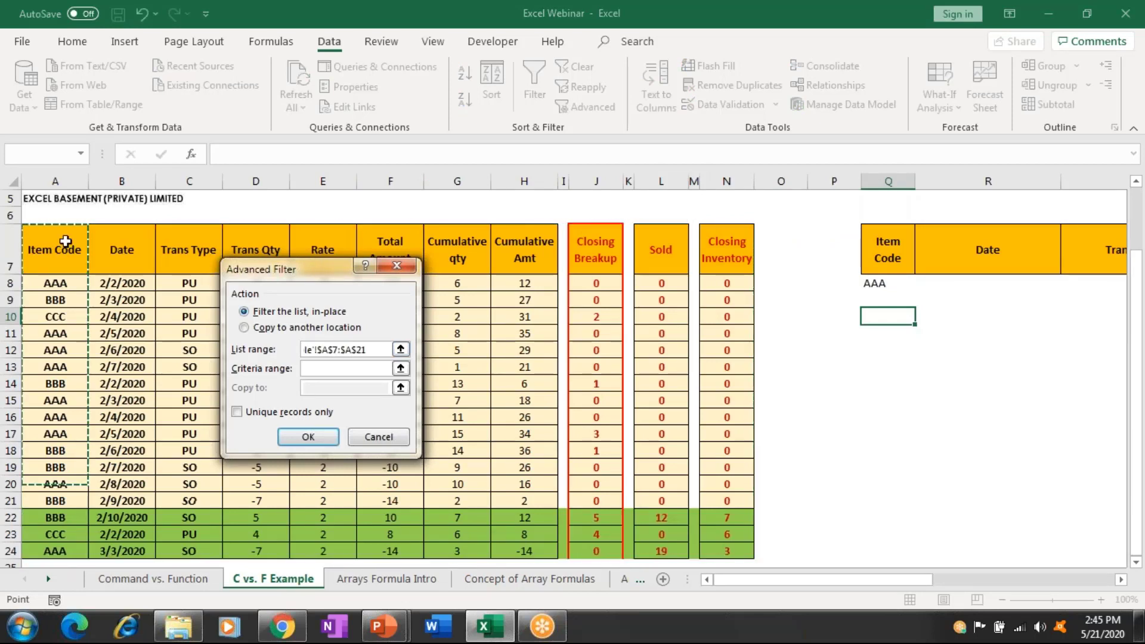
key("shift+Down")
key("shift+Down")
key("shift+Down")
key("shift+Down")
key("shift+Down")
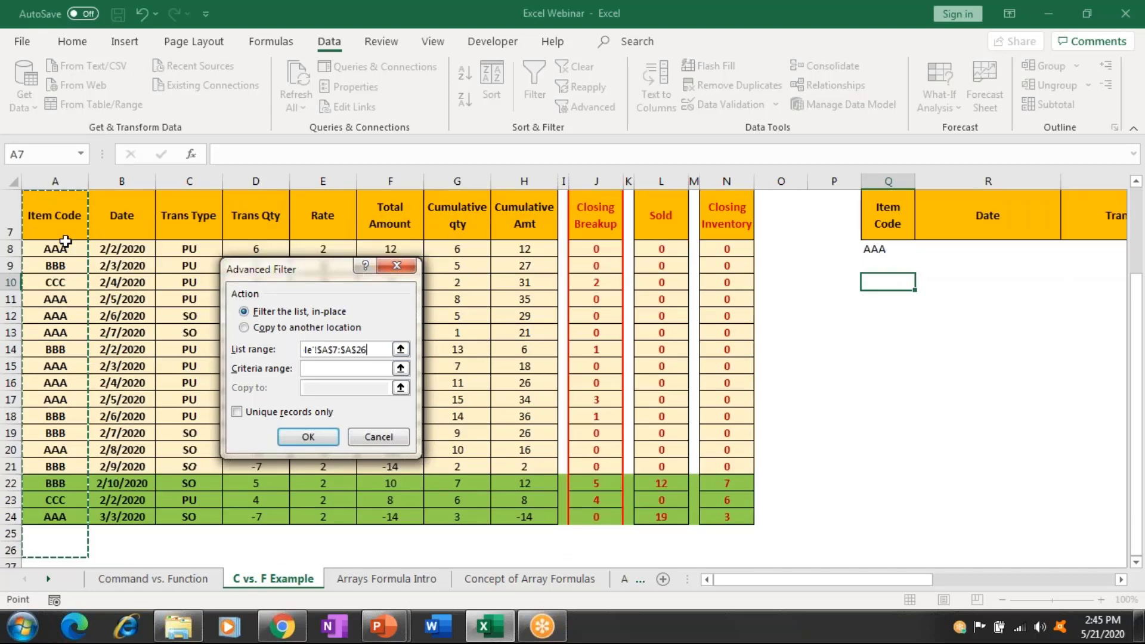
key("shift+Right")
key("shift+Right")
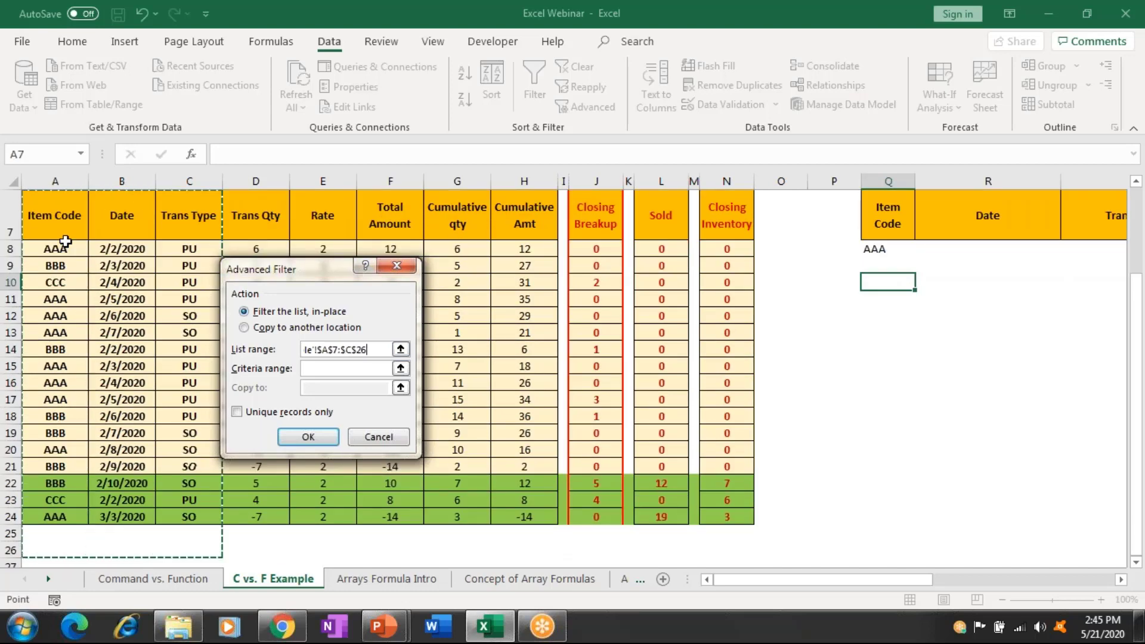
key("shift+Right")
key("shift+Right")
key("shift+Right")
key("shift+Right")
key("shift+Right")
key("shift+Right")
key("shift+Right")
key("shift+Right")
key("shift+Right")
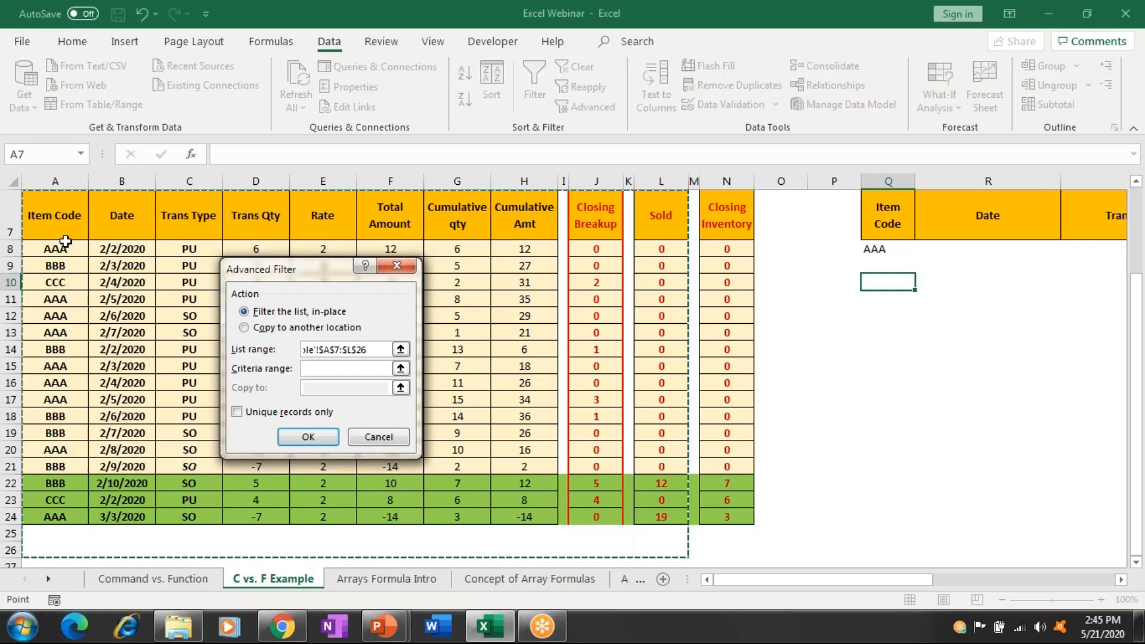
key("shift+Right")
key("shift+Down")
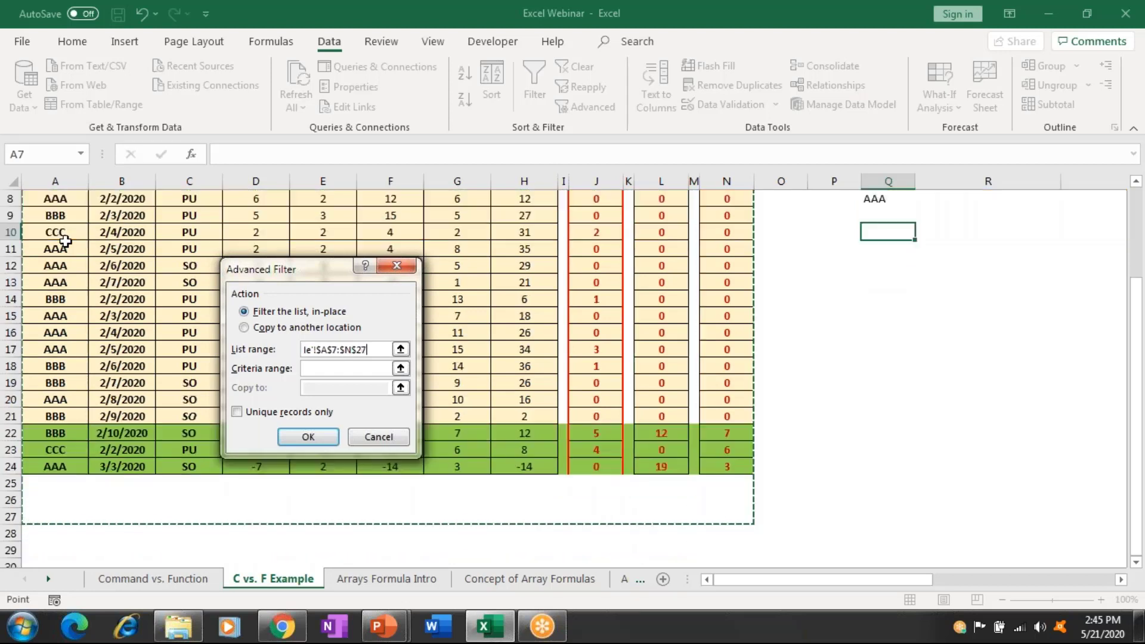
key("shift+Right")
key("BackSpace")
type("8")
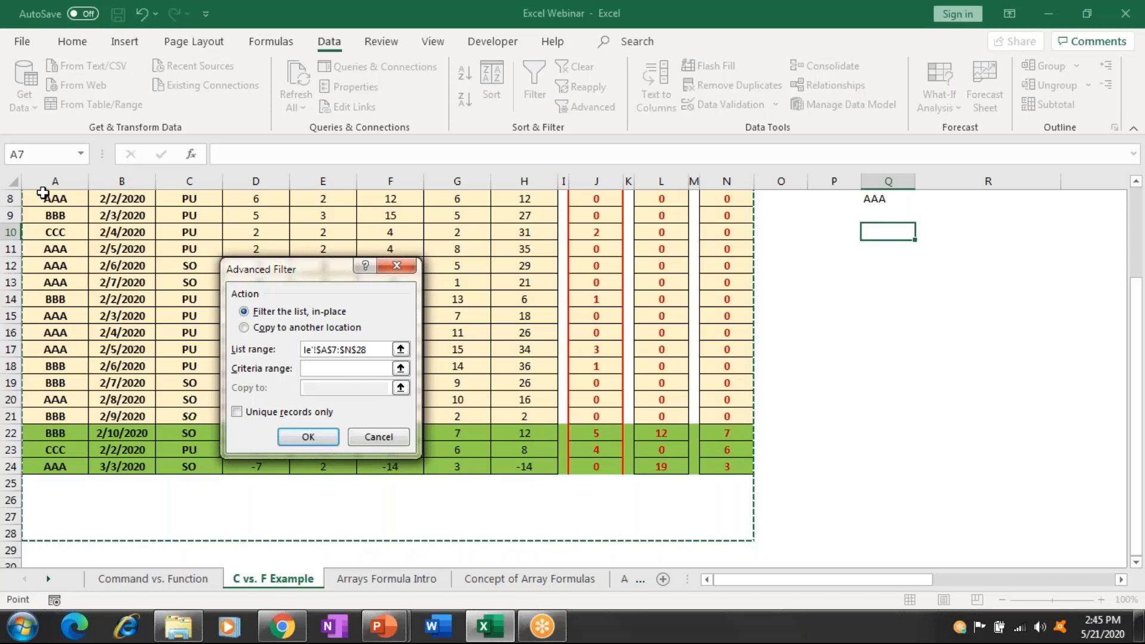
key("Tab")
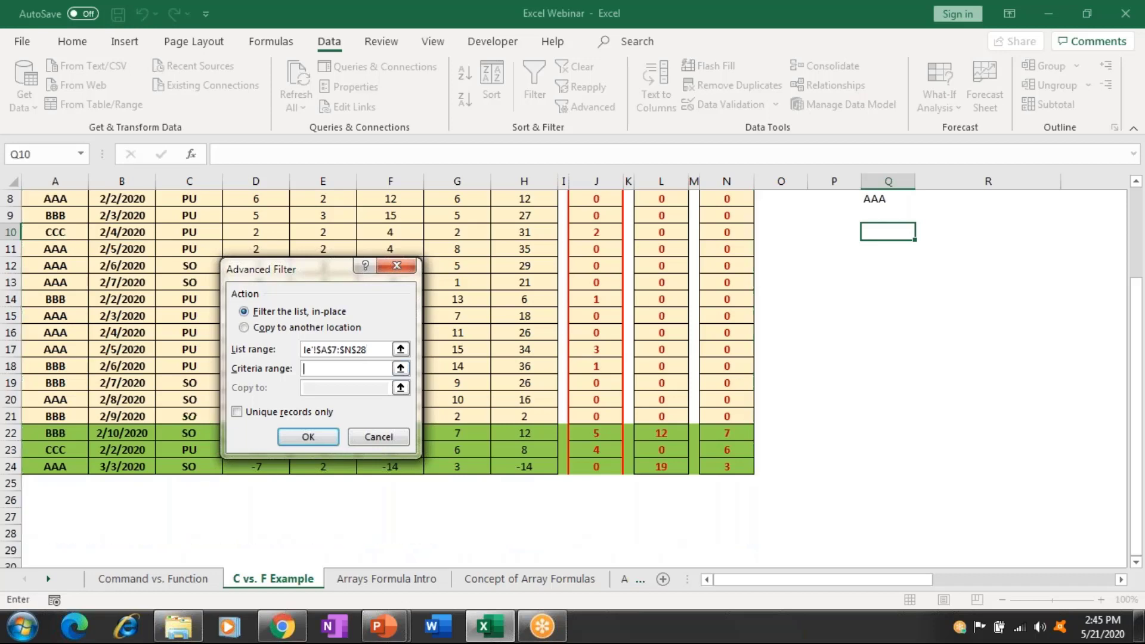
Set the criteria range to $Q$7:$AD$8.
left_click(745, 287)
key("ctrl+Up")
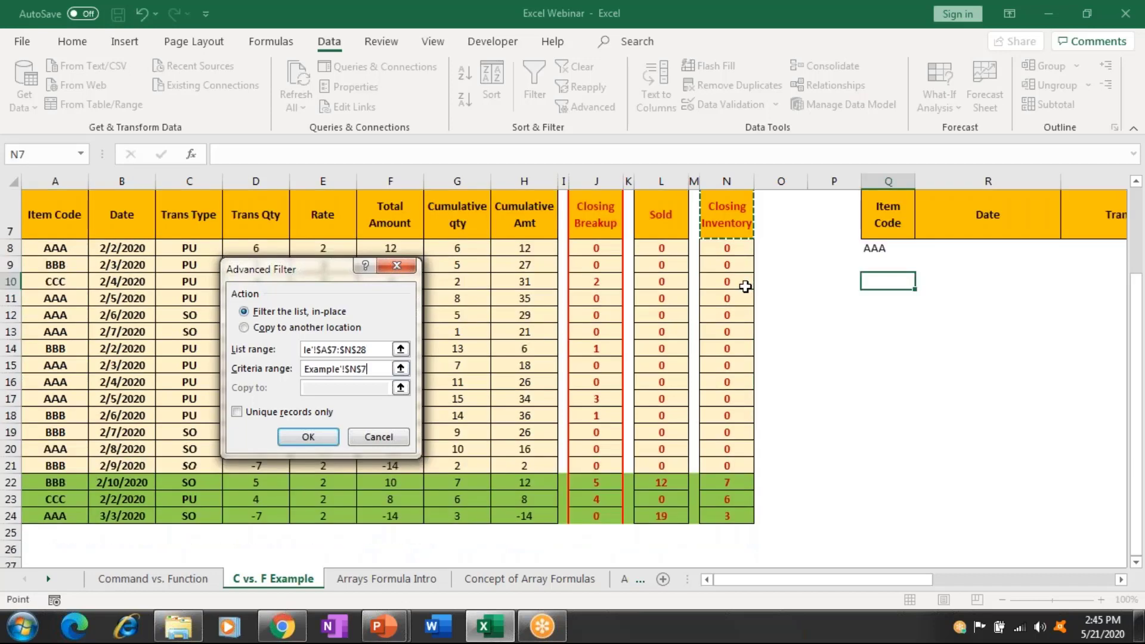
key("Right")
key("Right")
key("Right")
key("Right")
key("Right")
key("Right")
key("Right")
key("Up")
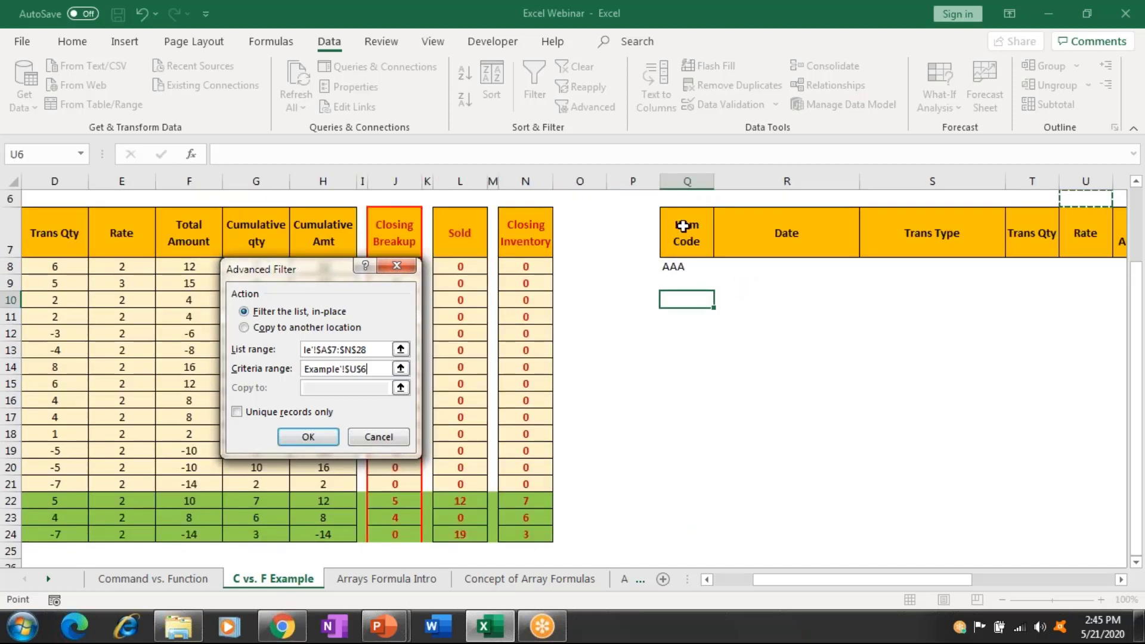
left_click(682, 226)
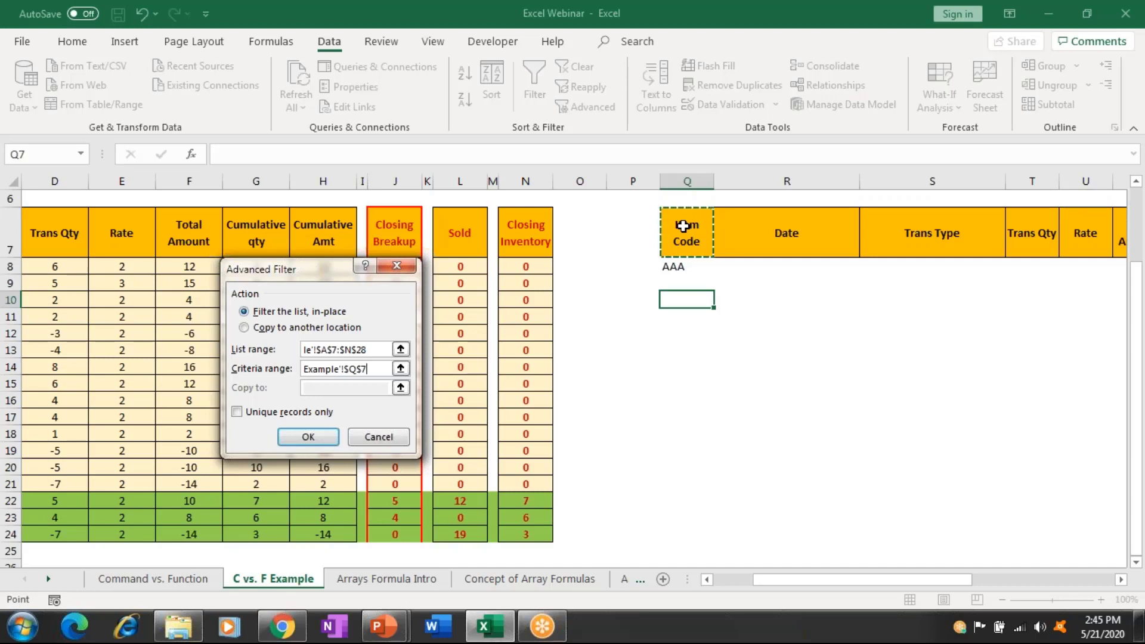
key("shift+Down")
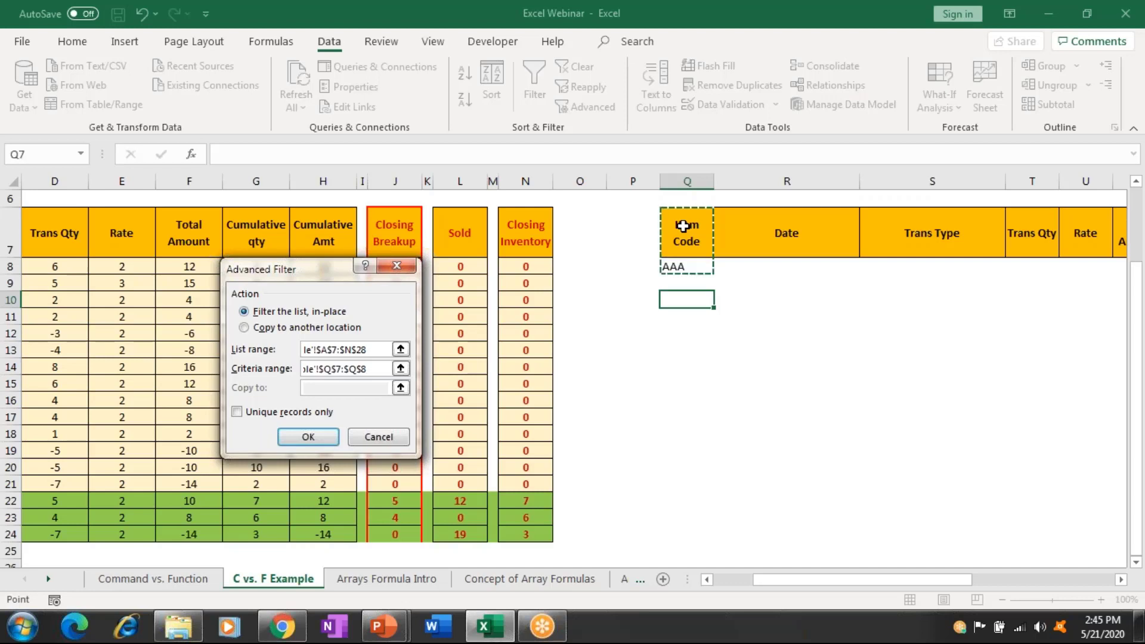
key("shift+Right")
key("shift+Right")
key("shift+Right")
key("shift+Right")
key("shift+Right")
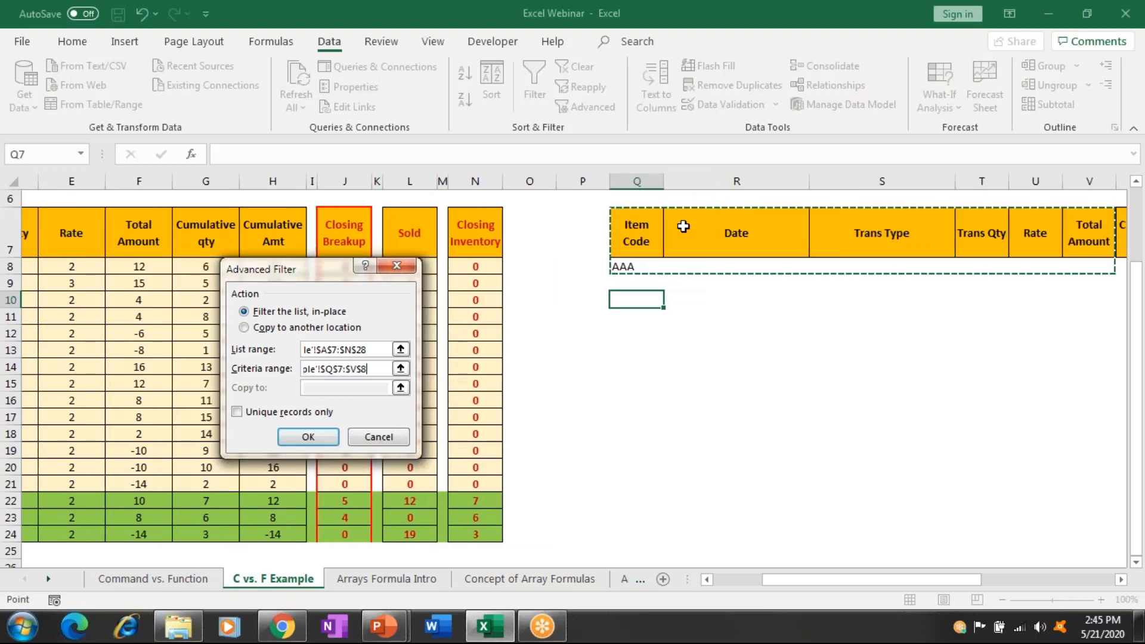
key("shift+Right")
key("shift+Right")
key("shift+Right")
key("shift+Right")
key("shift+Right")
key("shift+Right")
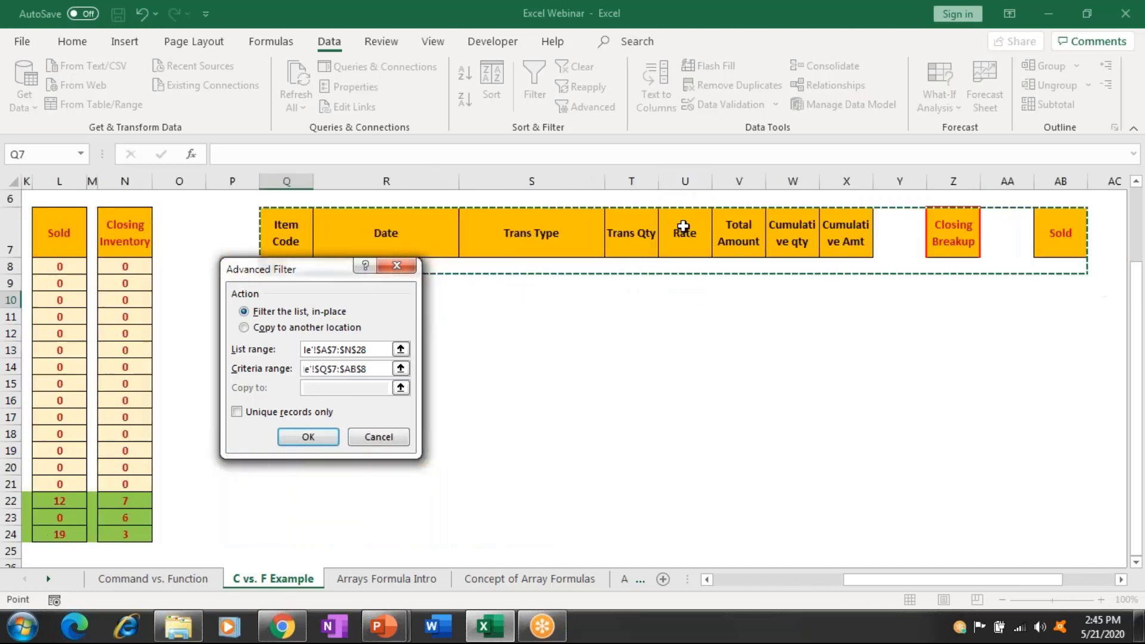
key("shift+Right")
key("shift+Right")
key("shift+Right")
key("shift+Right")
key("shift+Right")
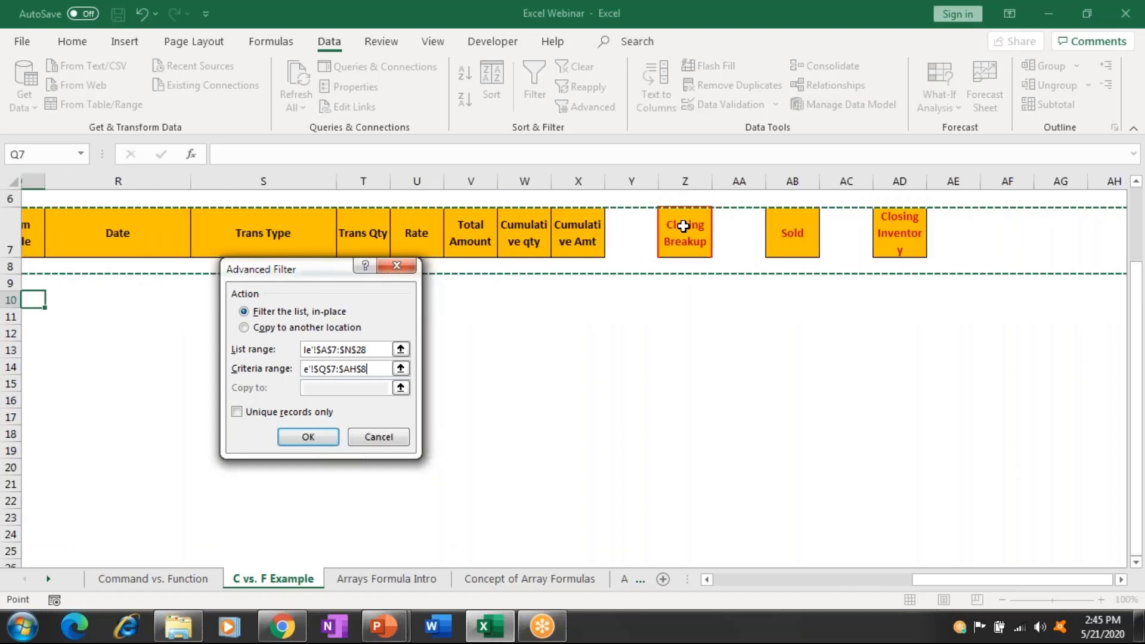
key("shift+Left")
key("shift+Left")
key("shift+Left")
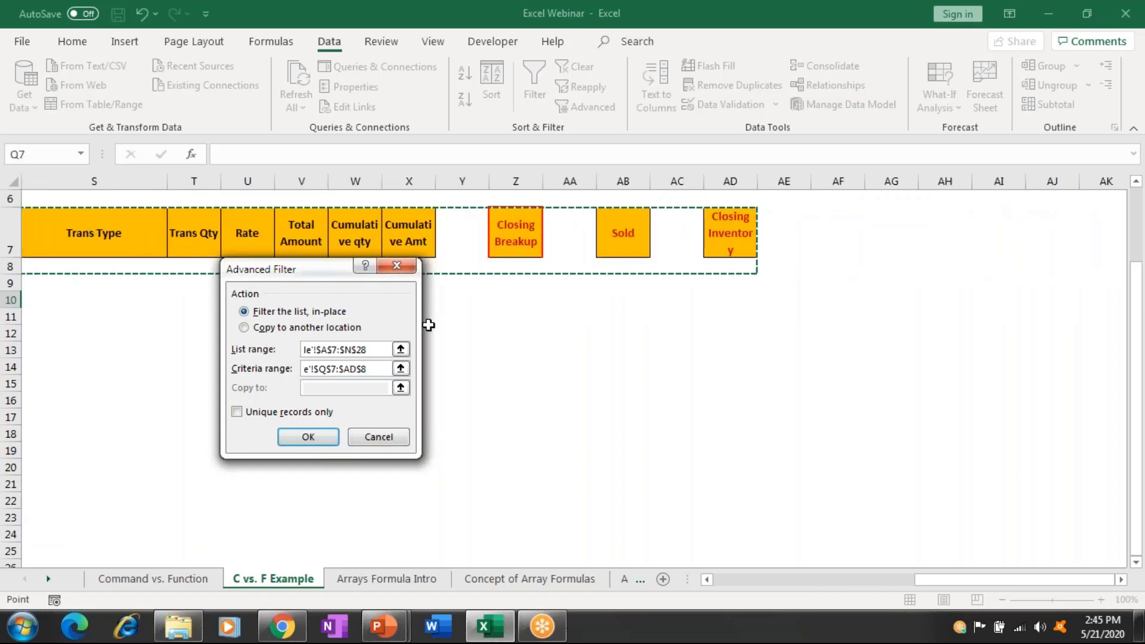
Copy the filtered AAA rows to another location starting at $Q$10.
key("alt+o")
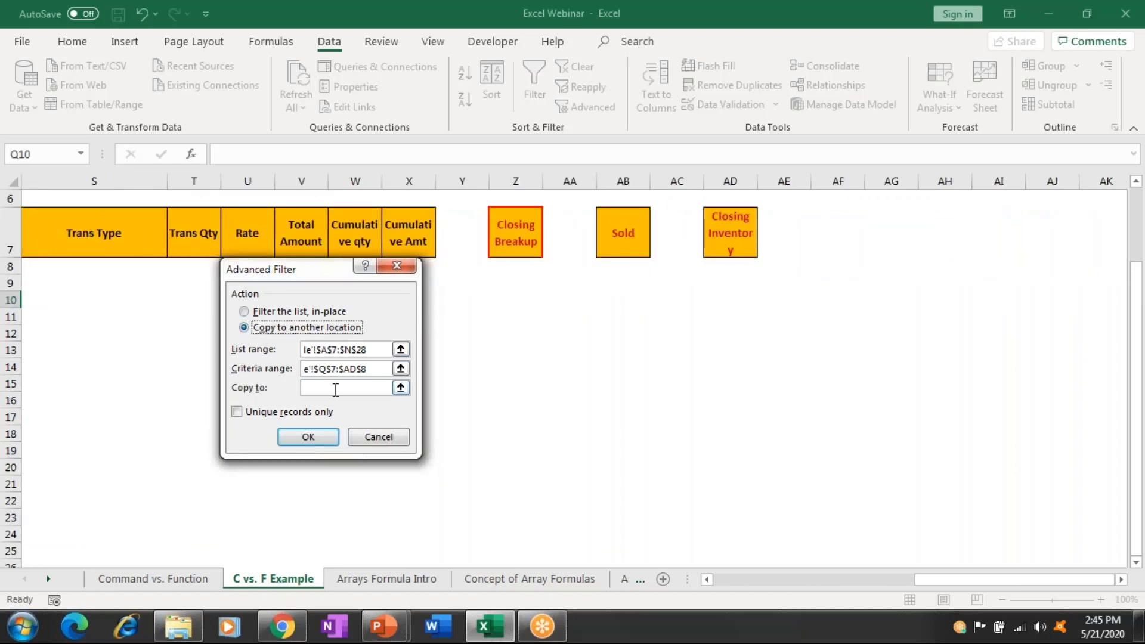
left_click(335, 390)
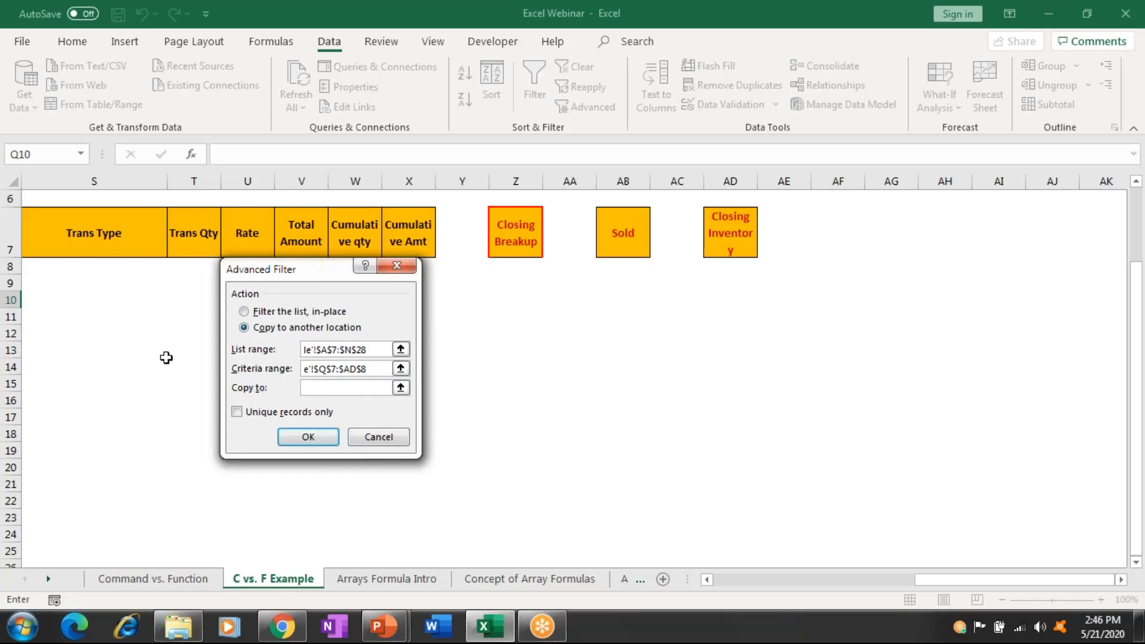
left_click(166, 357)
key("Left")
key("Left")
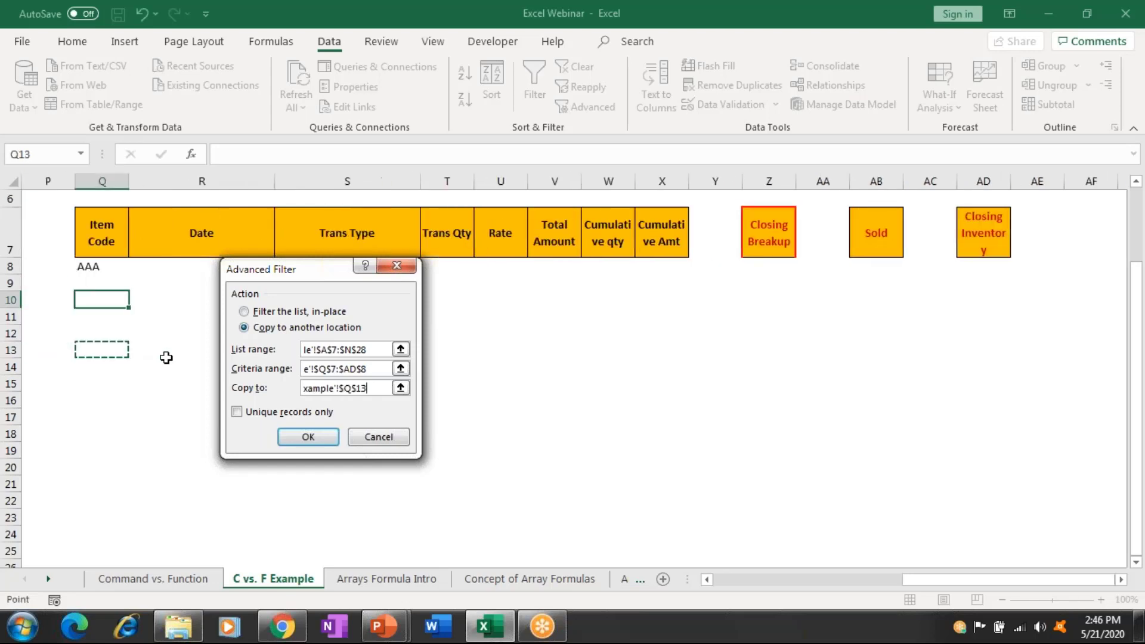
key("Up")
key("Up")
key("Up")
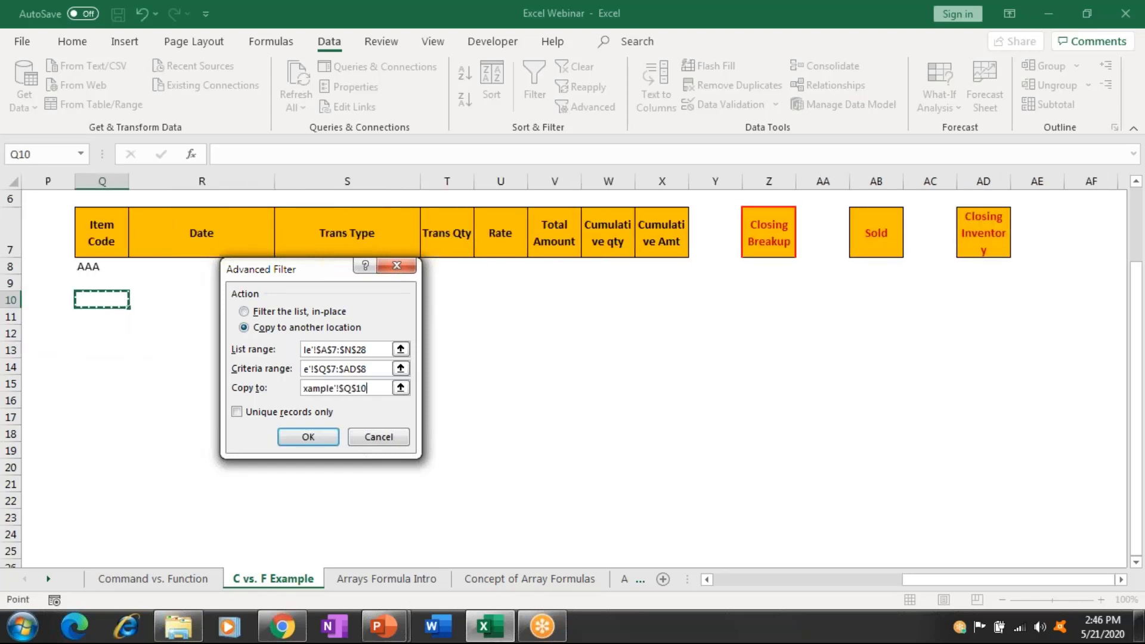
left_click(308, 438)
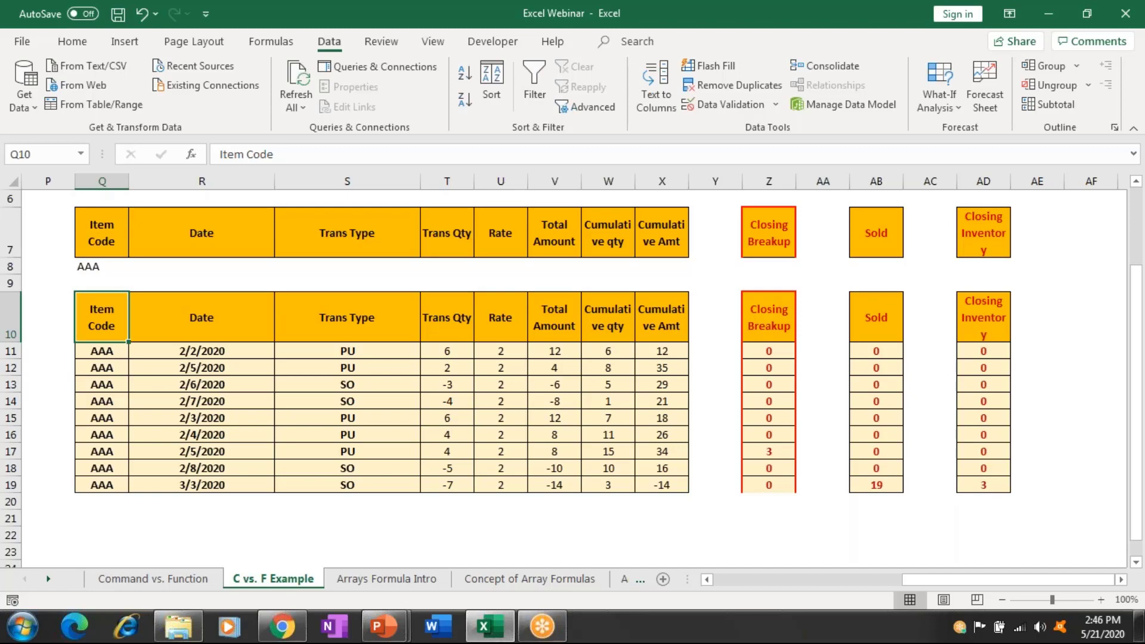
left_click(47, 317)
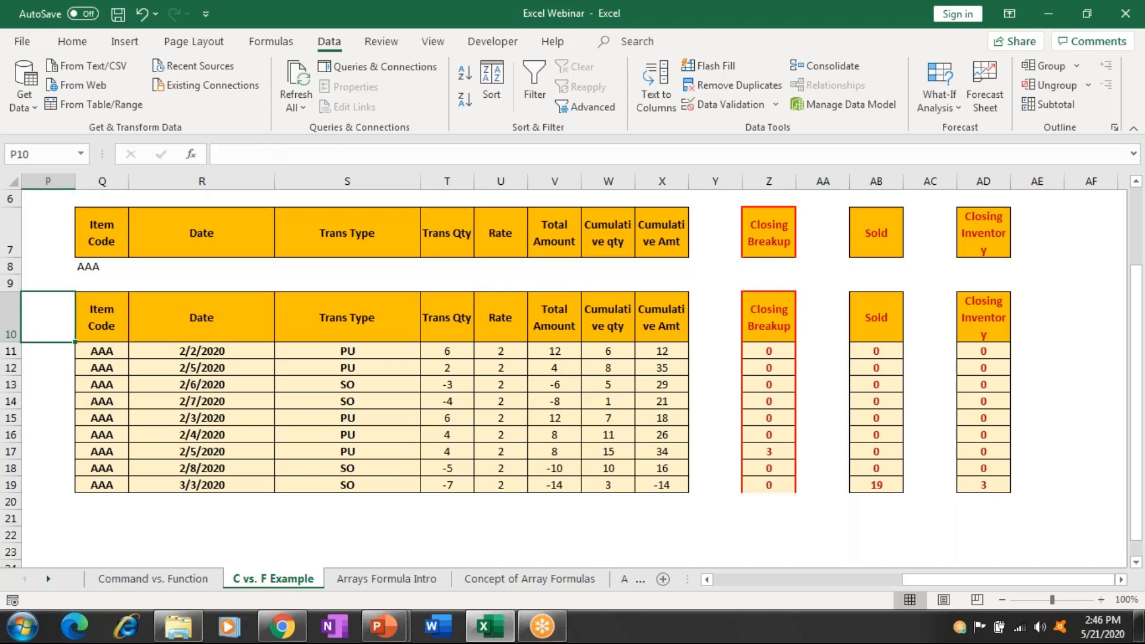
key("Left")
key("Left")
key("Left")
key("Left")
key("Left")
key("Left")
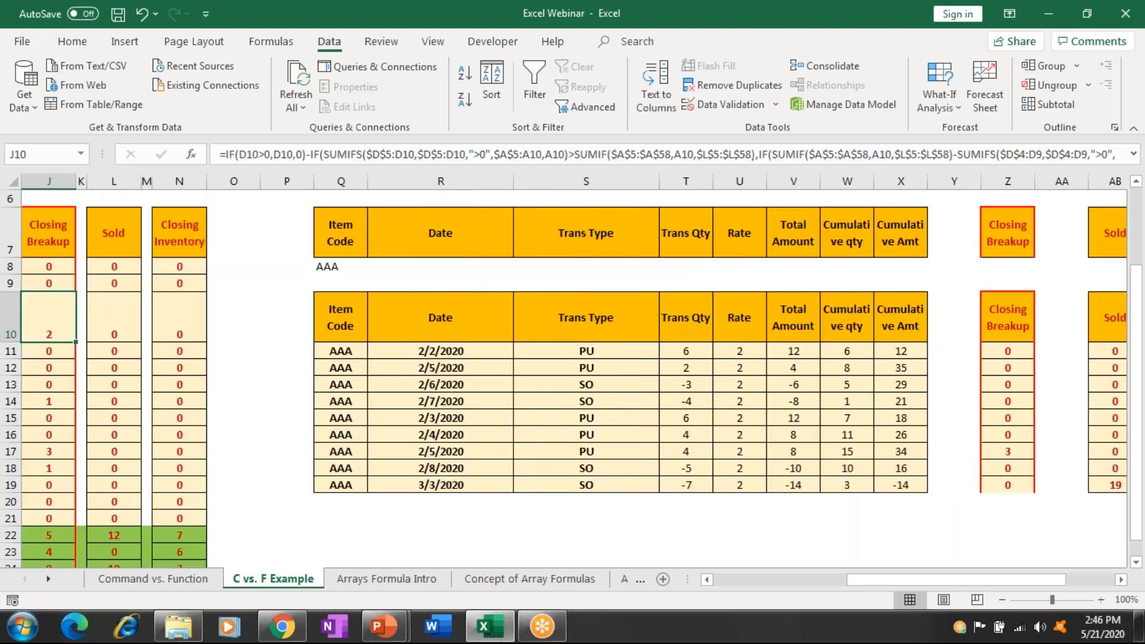
key("Home")
key("ctrl+Down")
key("Down")
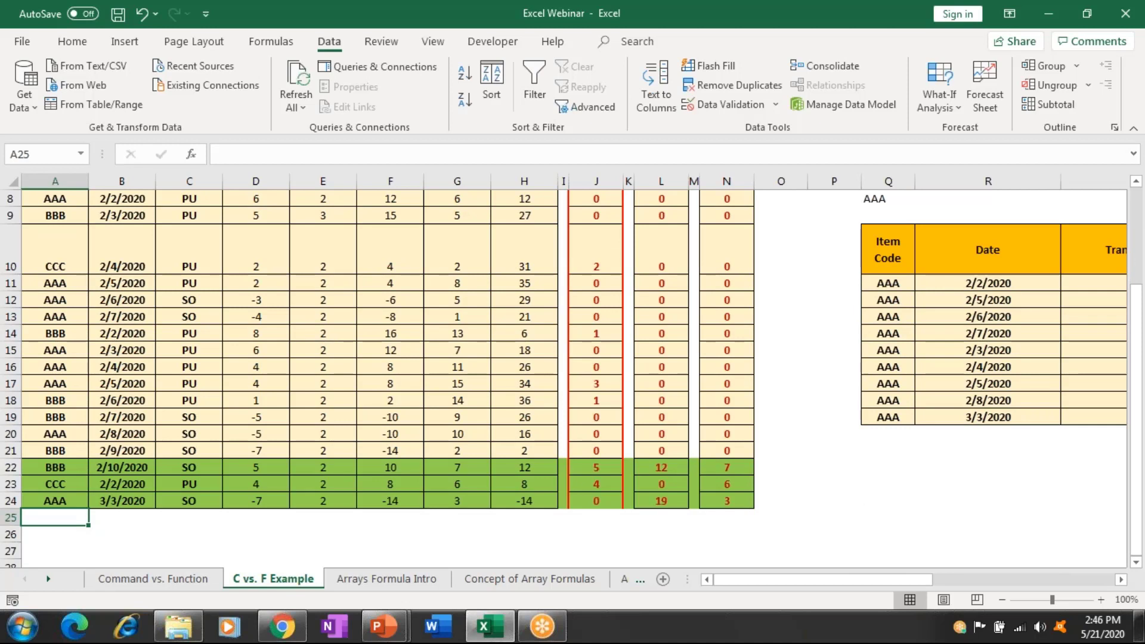
Enter item AAA, date 3/3/2020 copied from above, type PU and quantity 8 in row 25.
type("AAA")
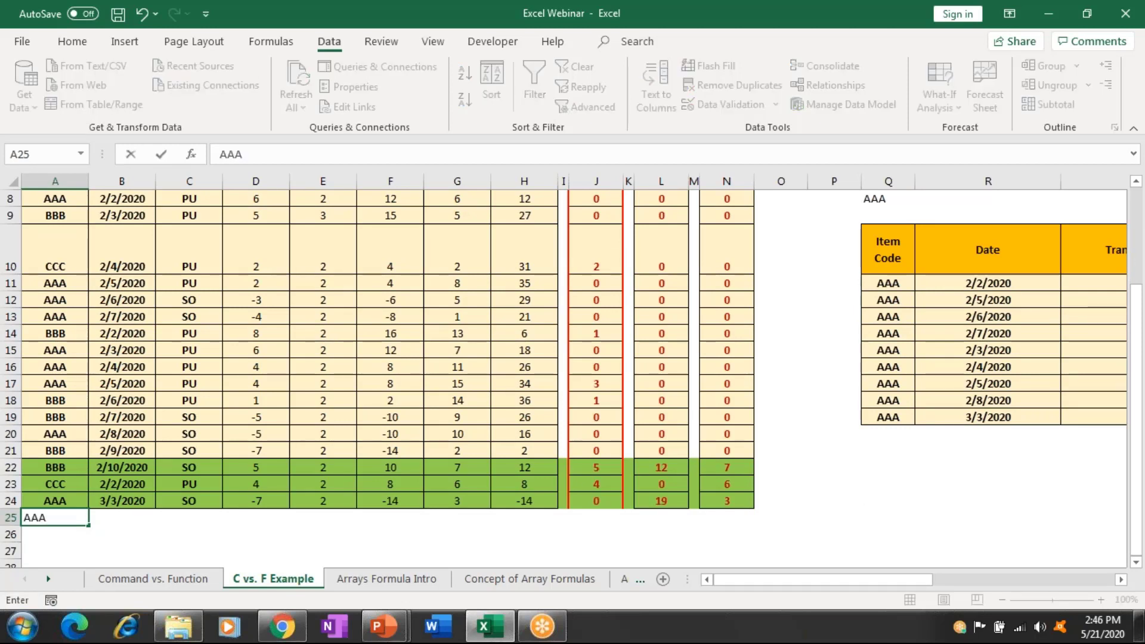
key("Tab")
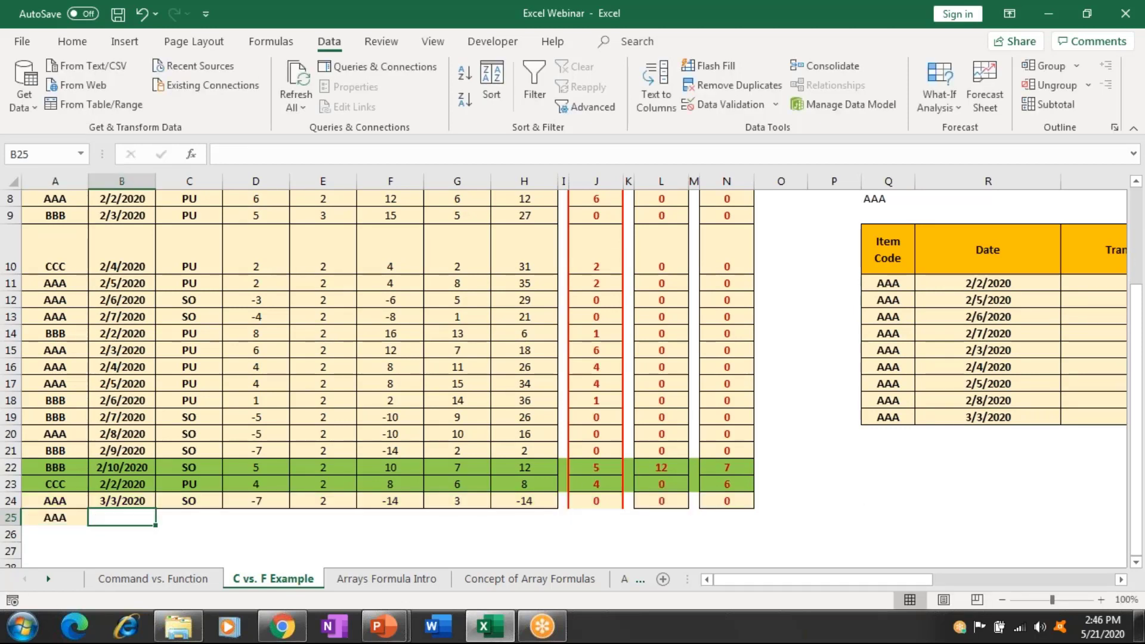
key("ctrl+'")
key("Return")
left_click(189, 517)
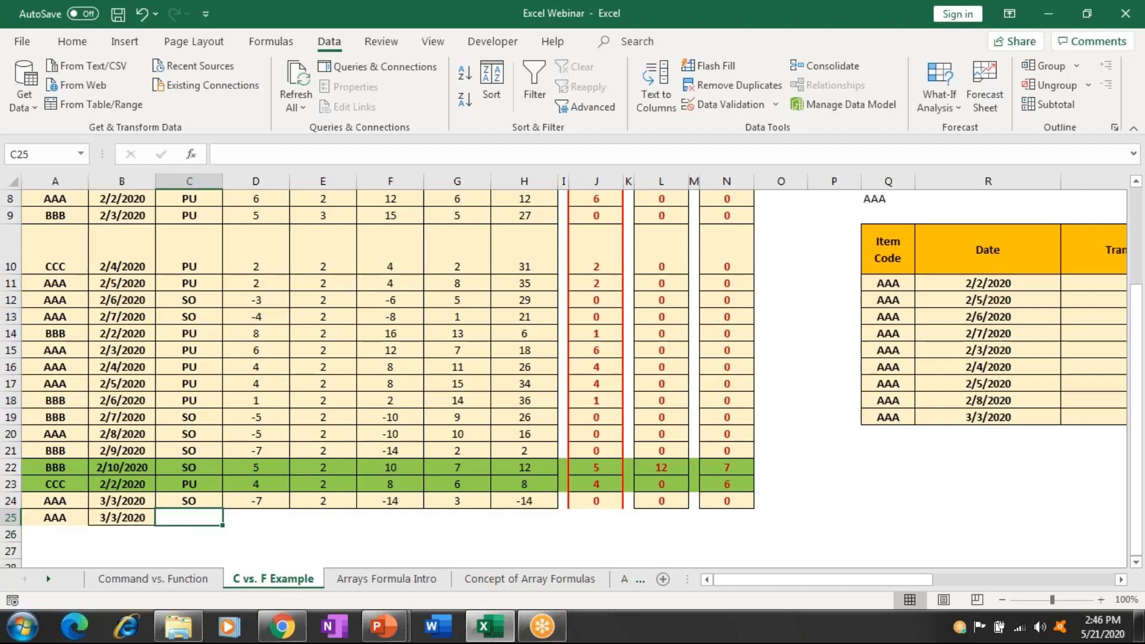
type("PU")
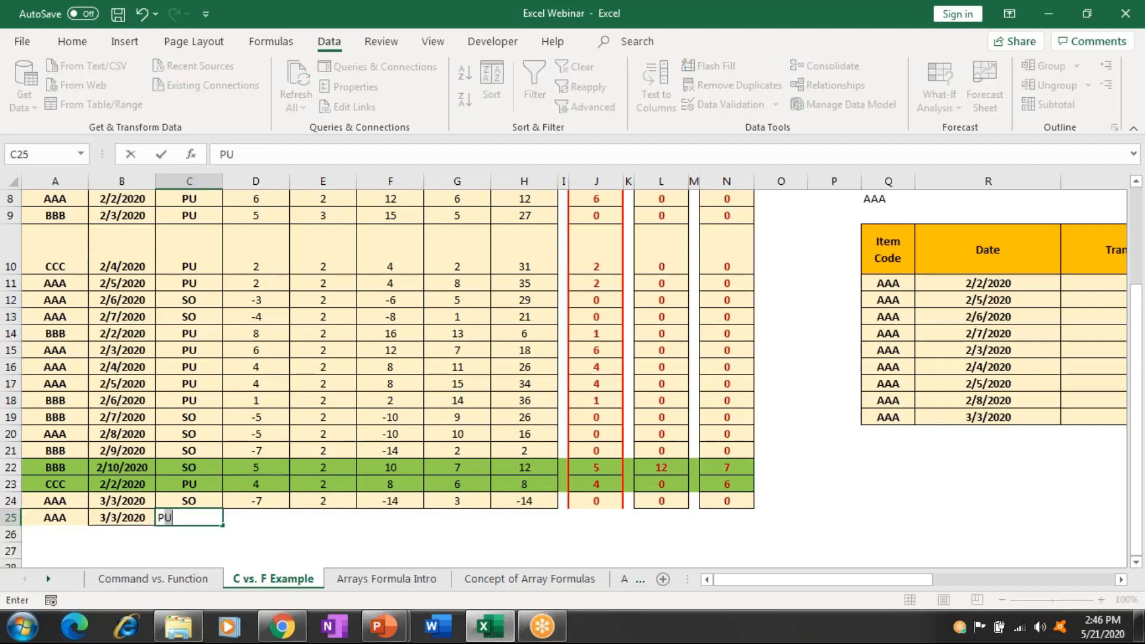
key("Tab")
type("8")
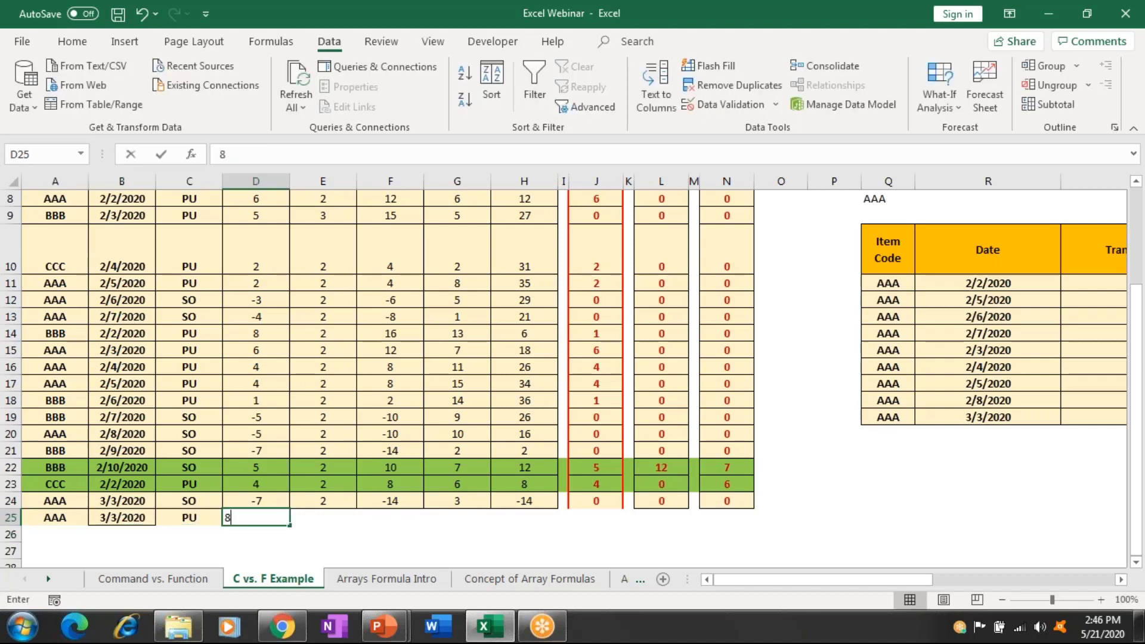
key("ctrl+Return")
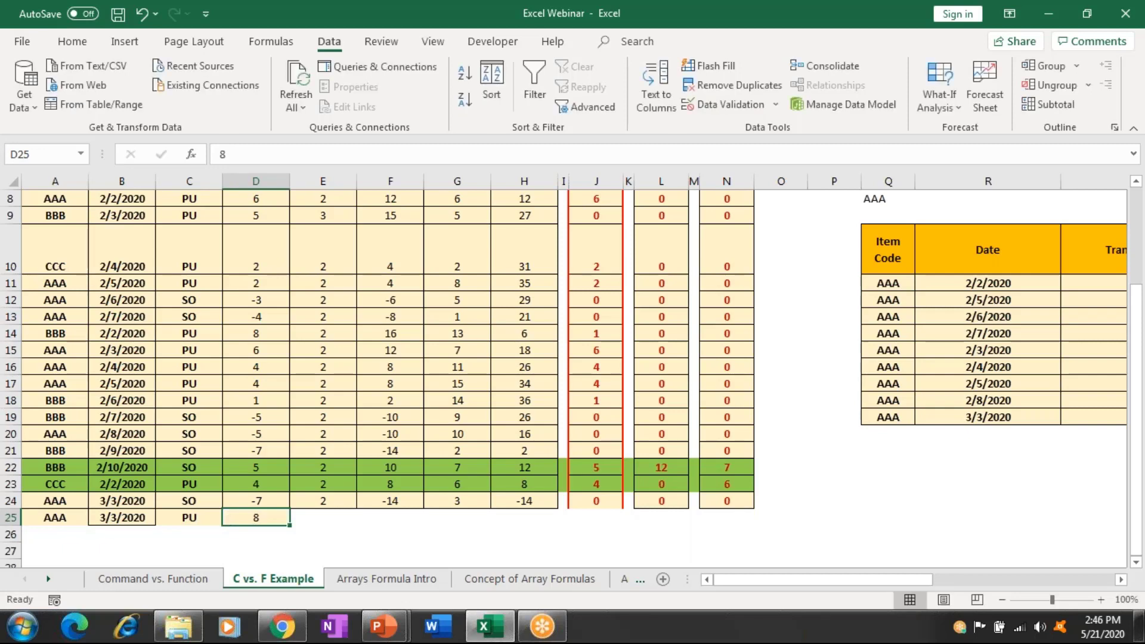
Enter a rate of 2 in E25 after checking existing rate values.
left_click(322, 517)
left_click(322, 417)
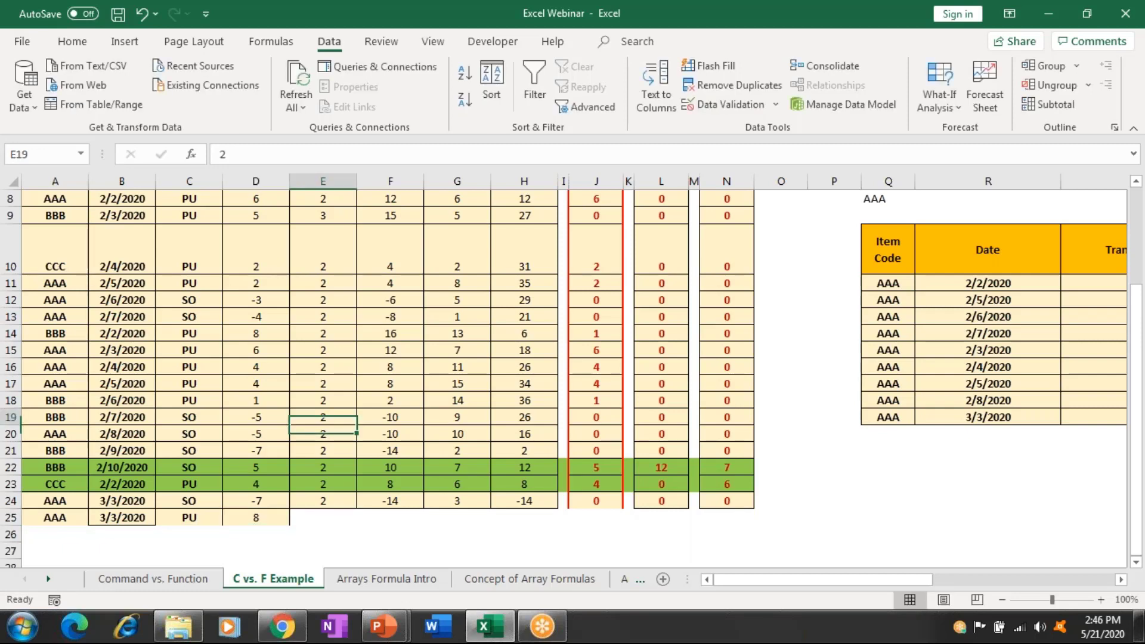
scroll(572, 370, "up", 3)
left_click(323, 552)
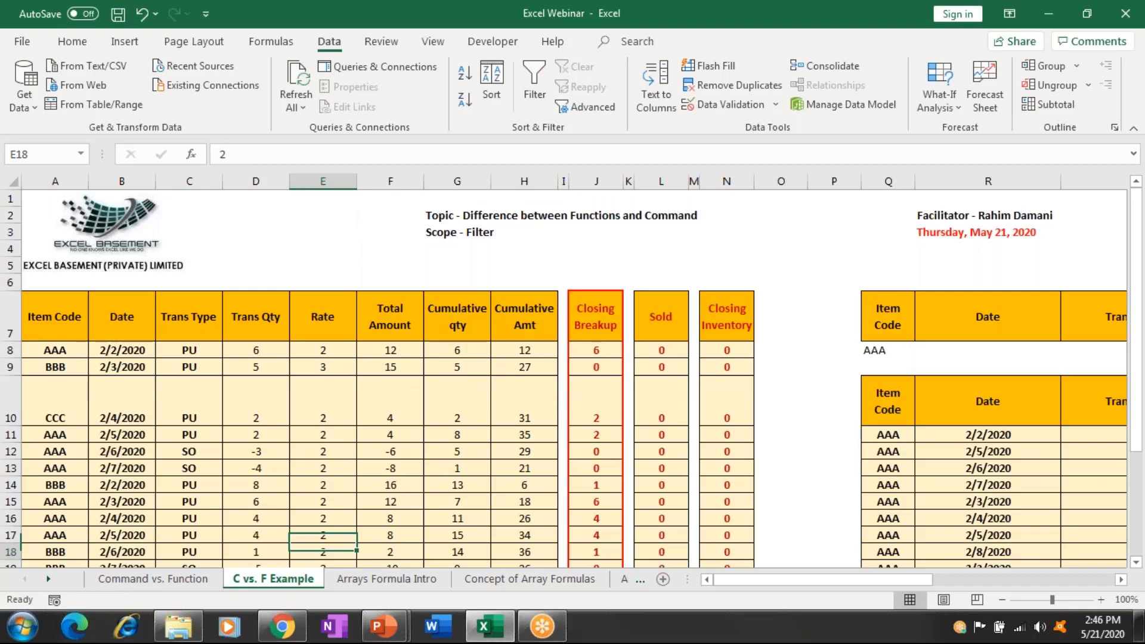
scroll(573, 370, "down", 2)
left_click(322, 527)
type("2")
key("Tab")
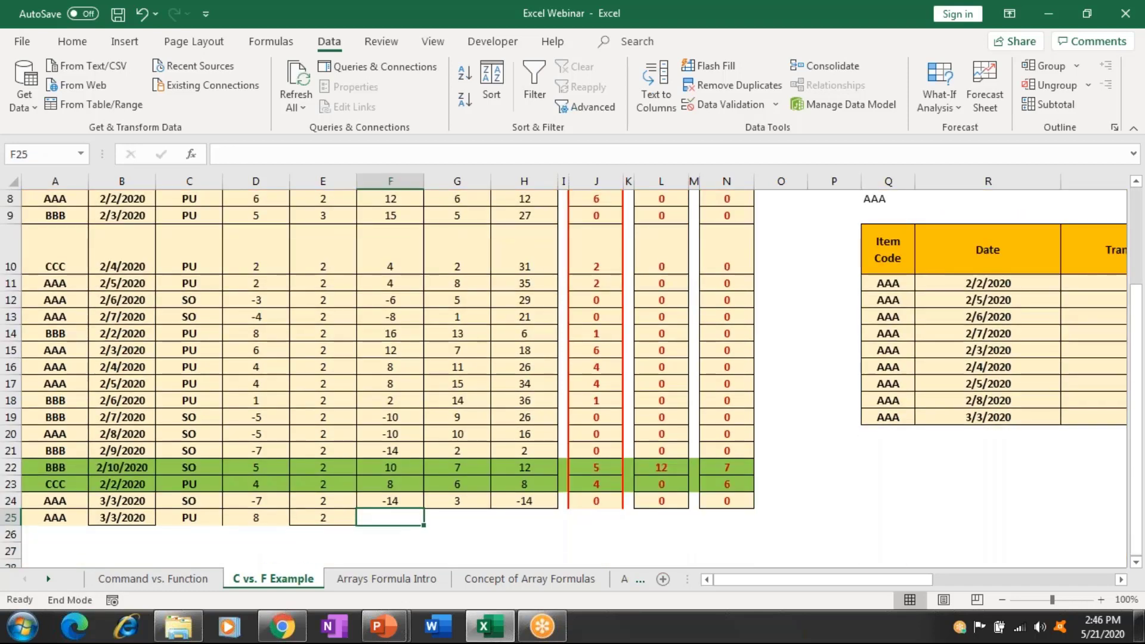
Fill the Total Amount, cumulative qty and cumulative amount formulas down into row 25.
key("ctrl+d")
key("Tab")
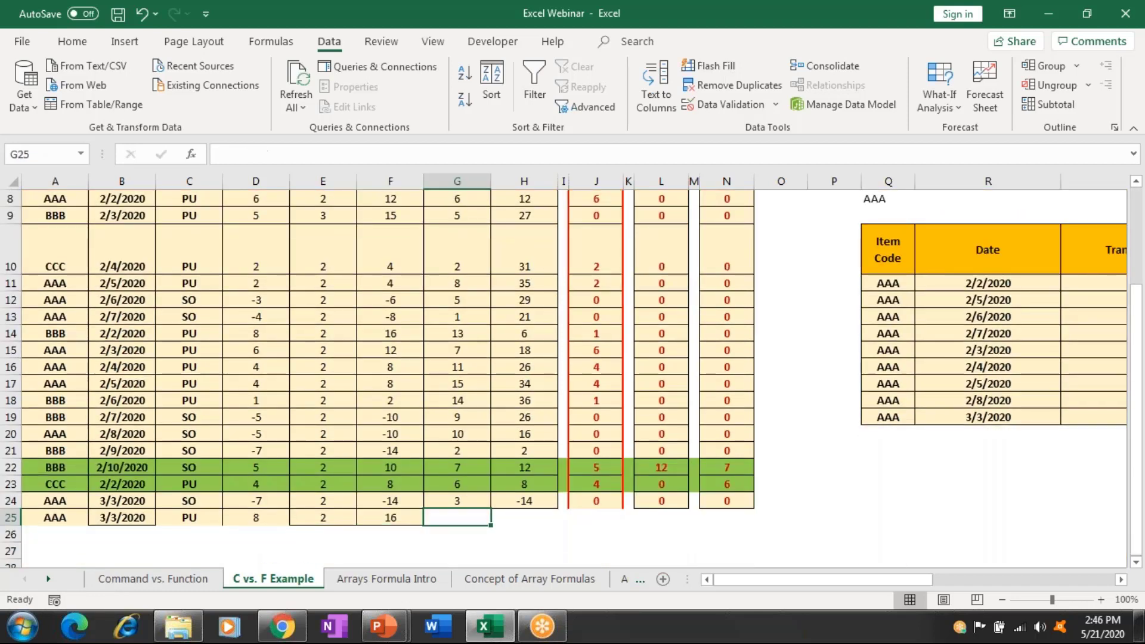
key("ctrl+d")
key("Tab")
key("ctrl+d")
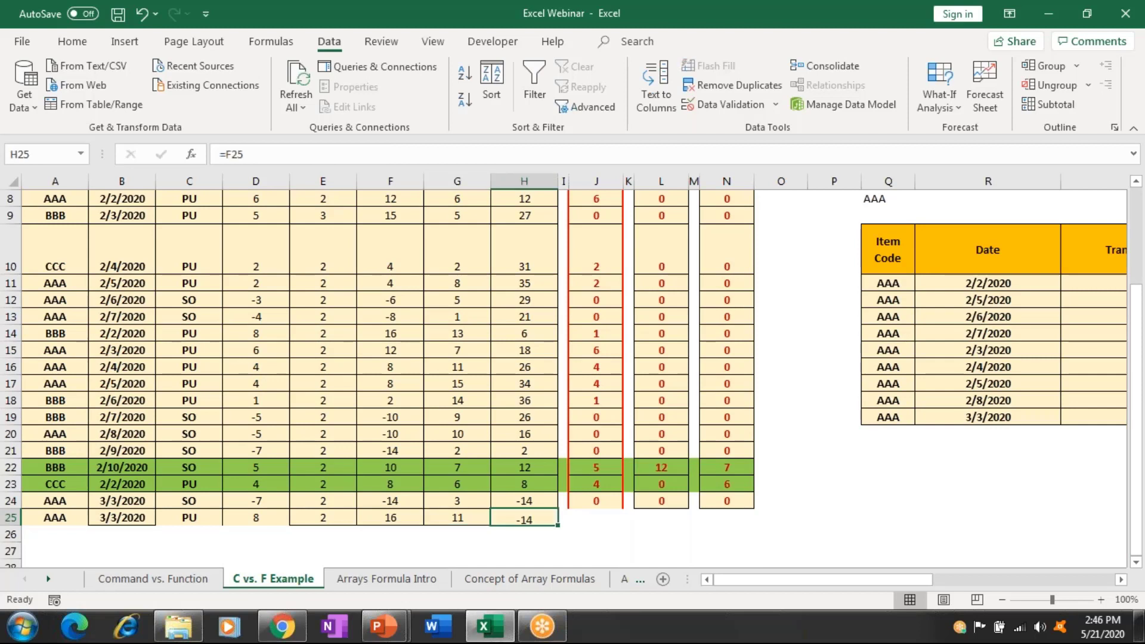
key("Tab")
key("Tab")
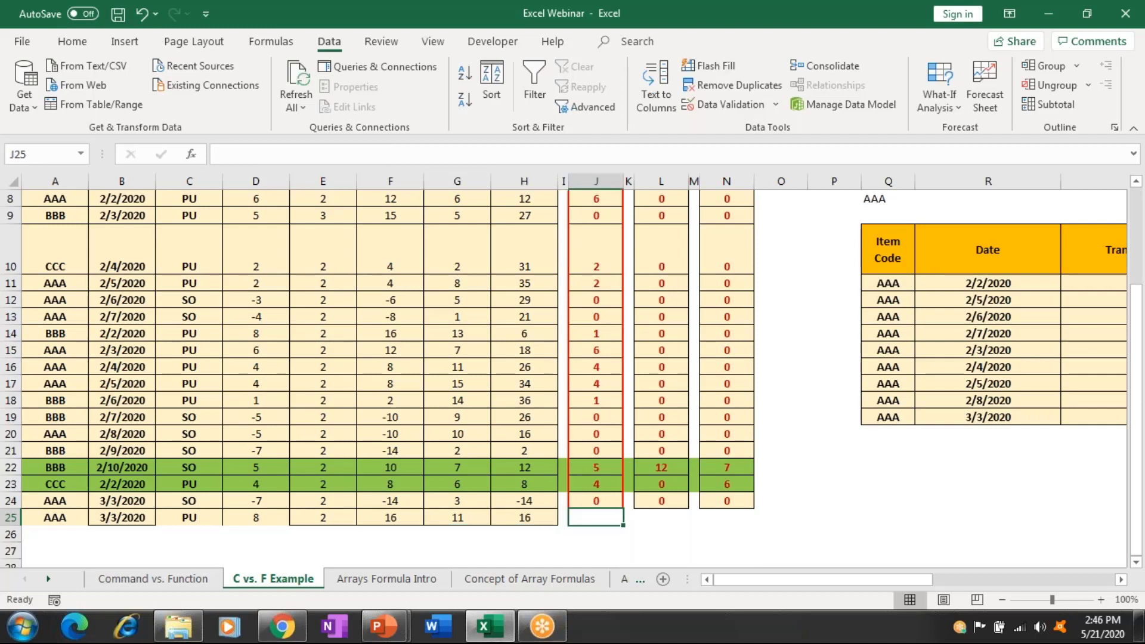
Paste the summary formulas into J25:N25 and check the Sold formula in L25.
key("Up")
key("Down")
key("shift+Right")
key("shift+Right")
key("shift+Right")
key("shift+Right")
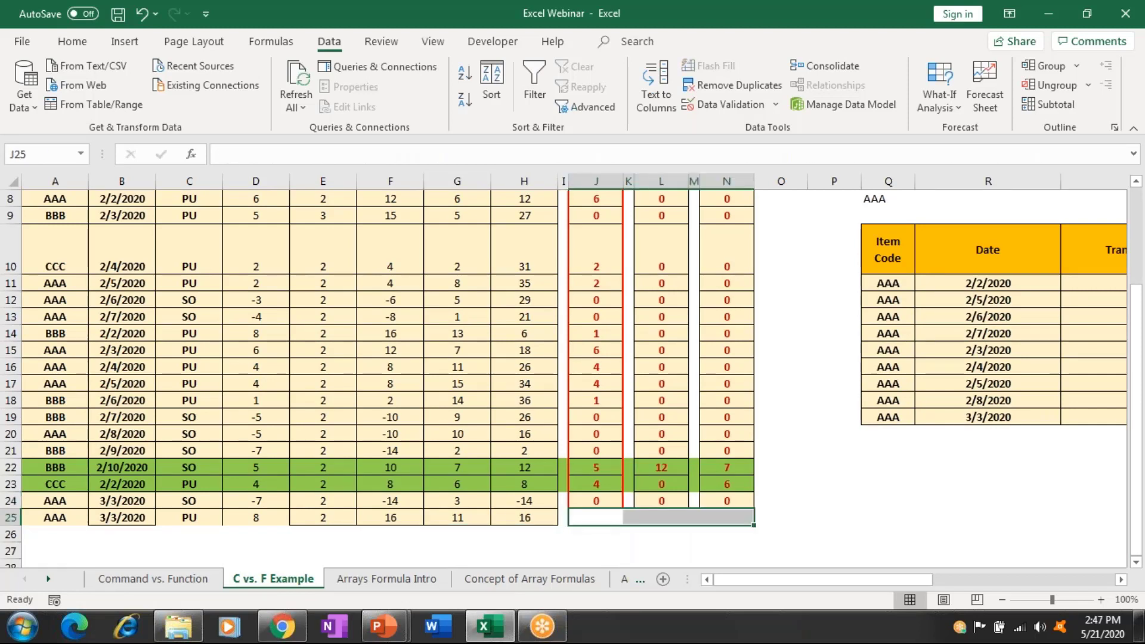
key("ctrl+v")
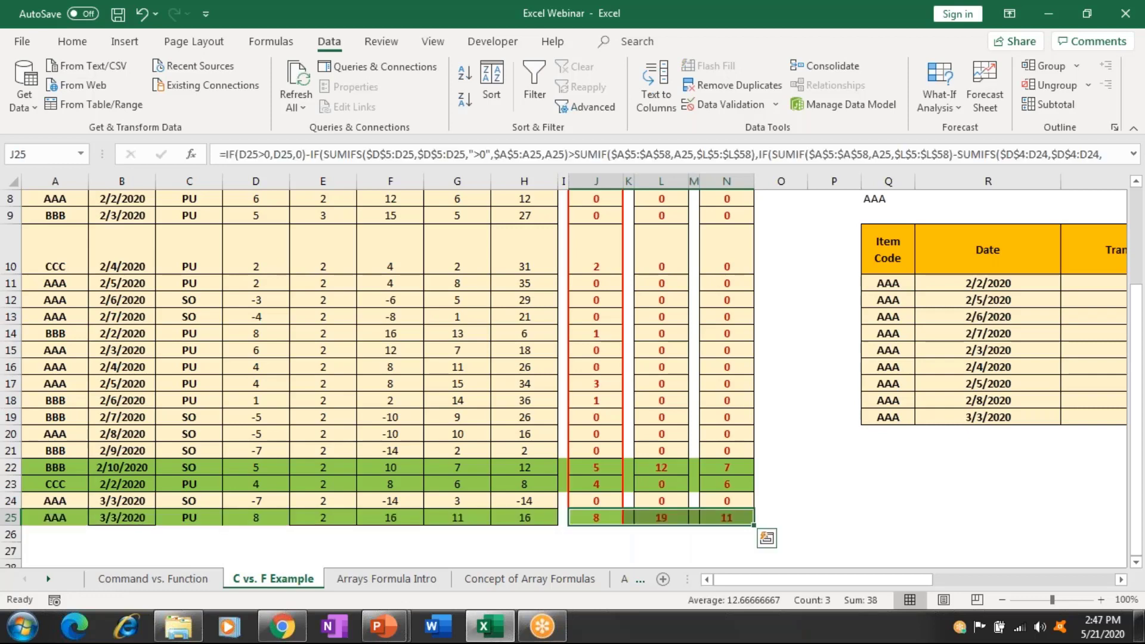
left_click(628, 516)
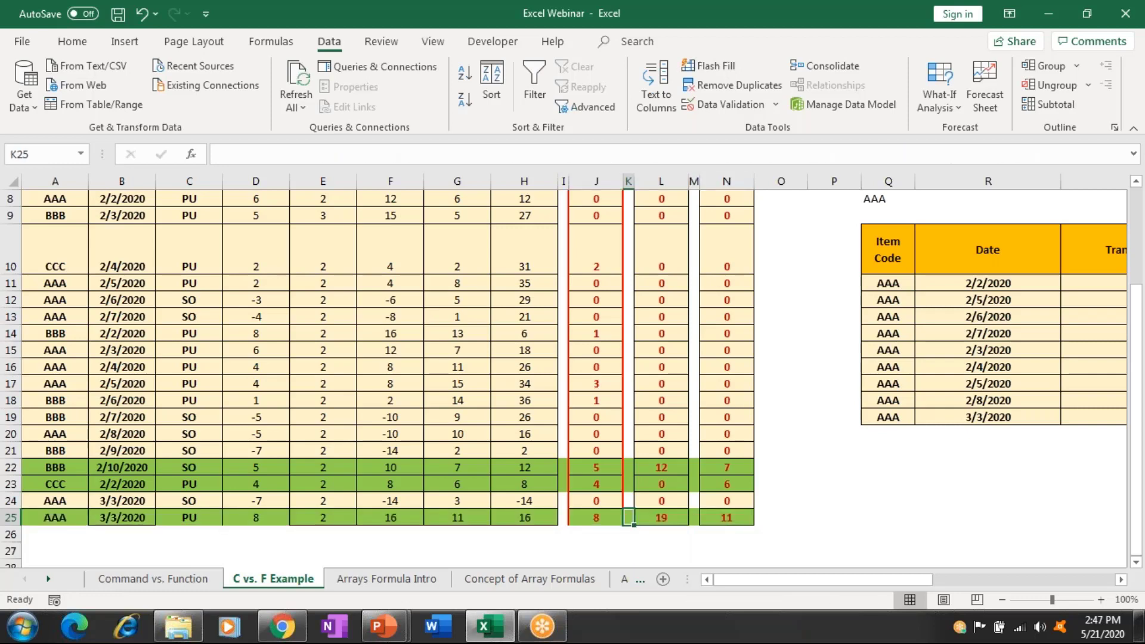
left_click(661, 517)
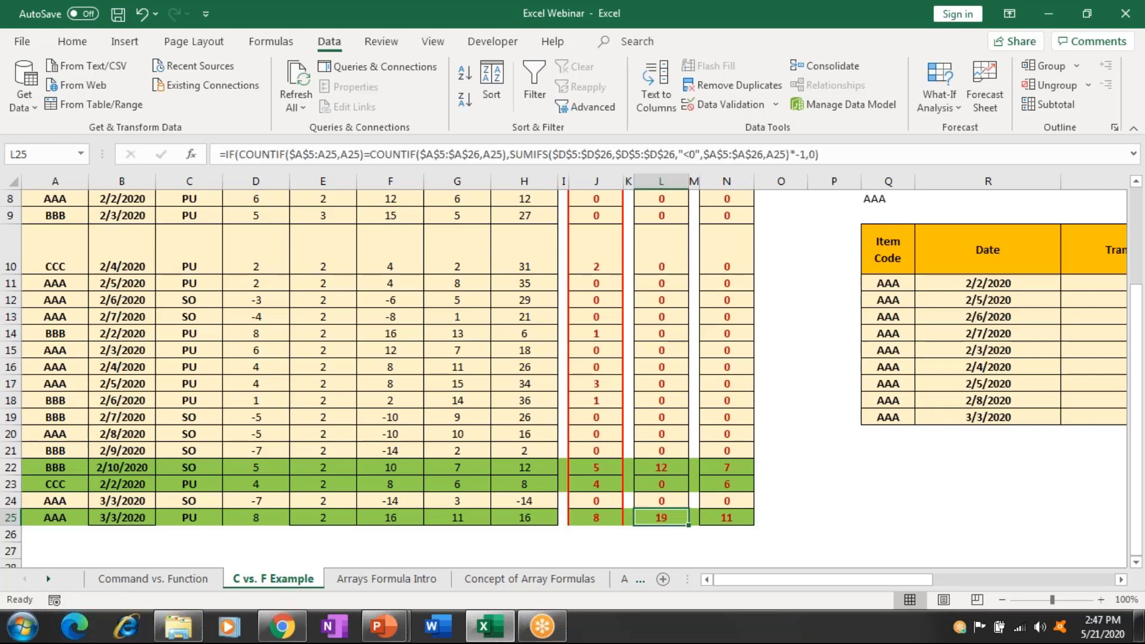
key("Right")
key("Right")
key("Right")
key("Right")
key("Right")
key("Right")
key("Right")
key("Right")
key("Right")
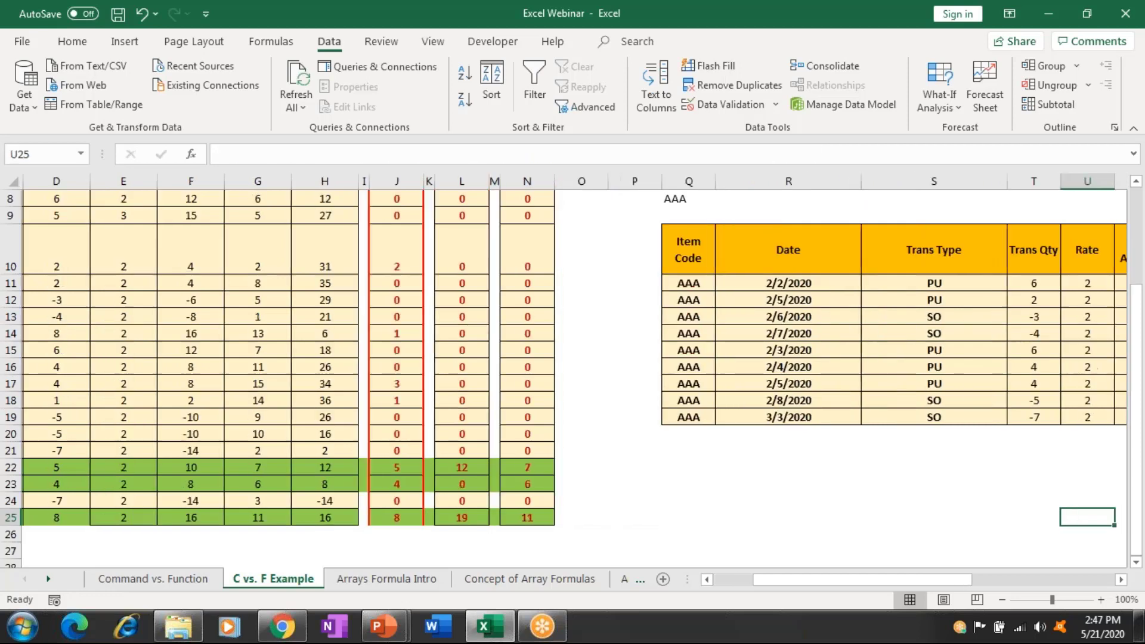
Delete the copied AAA table in Q10:AB19, shifting cells up.
key("Right")
key("Right")
key("Right")
key("Right")
key("Right")
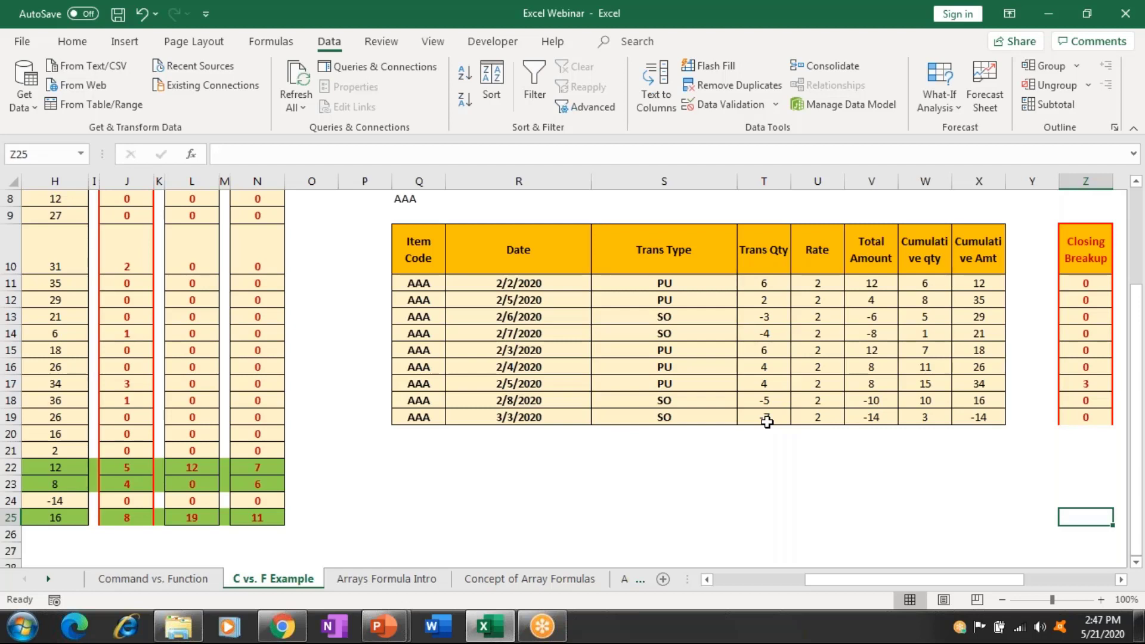
left_click(402, 239)
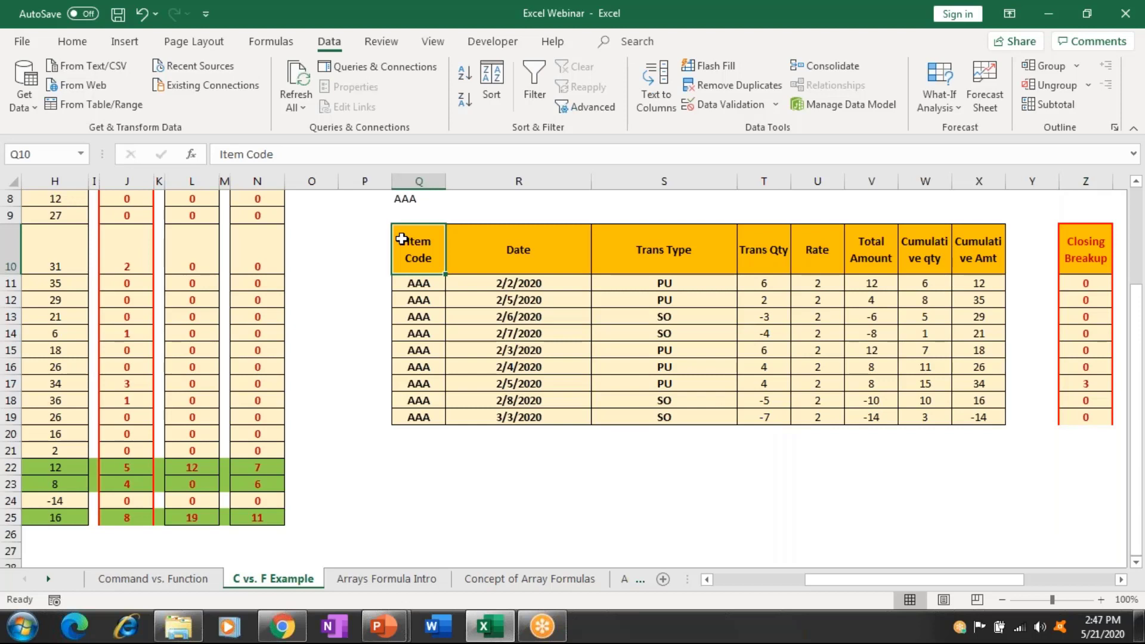
key("shift+Down")
key("shift+Down")
key("shift+Down")
key("shift+Down")
key("shift+Down")
key("shift+Down")
key("shift+Down")
key("shift+Down")
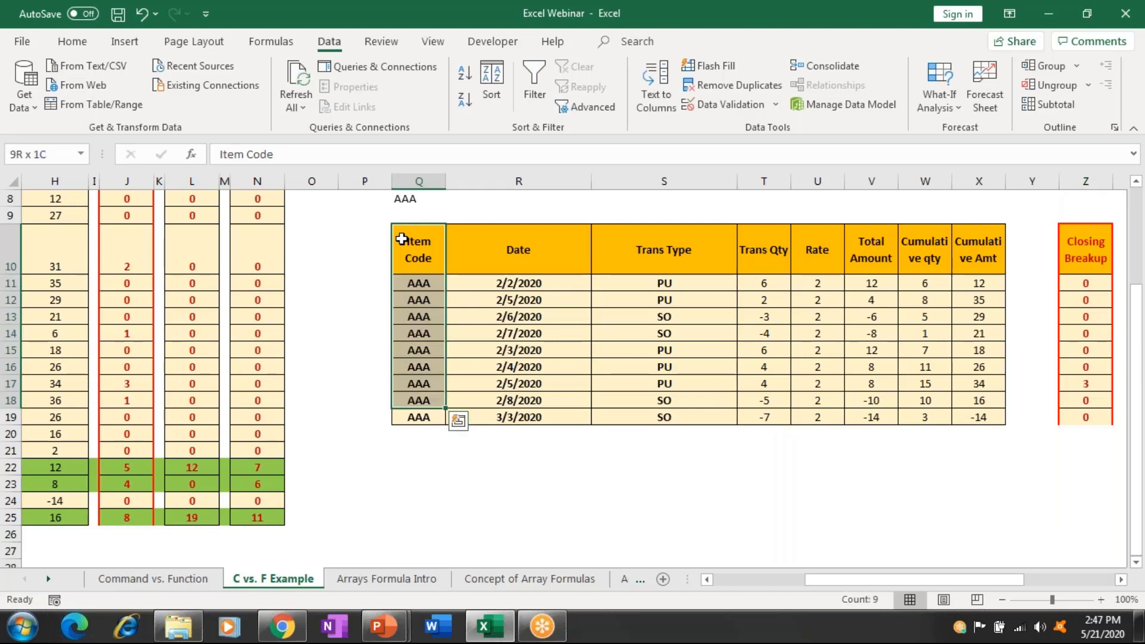
key("shift+Down")
key("shift+Right")
key("shift+Right")
key("shift+Right")
key("shift+Right")
key("shift+Right")
key("shift+Right")
key("shift+Right")
key("shift+Right")
key("shift+Right")
key("shift+Right")
key("shift+Right")
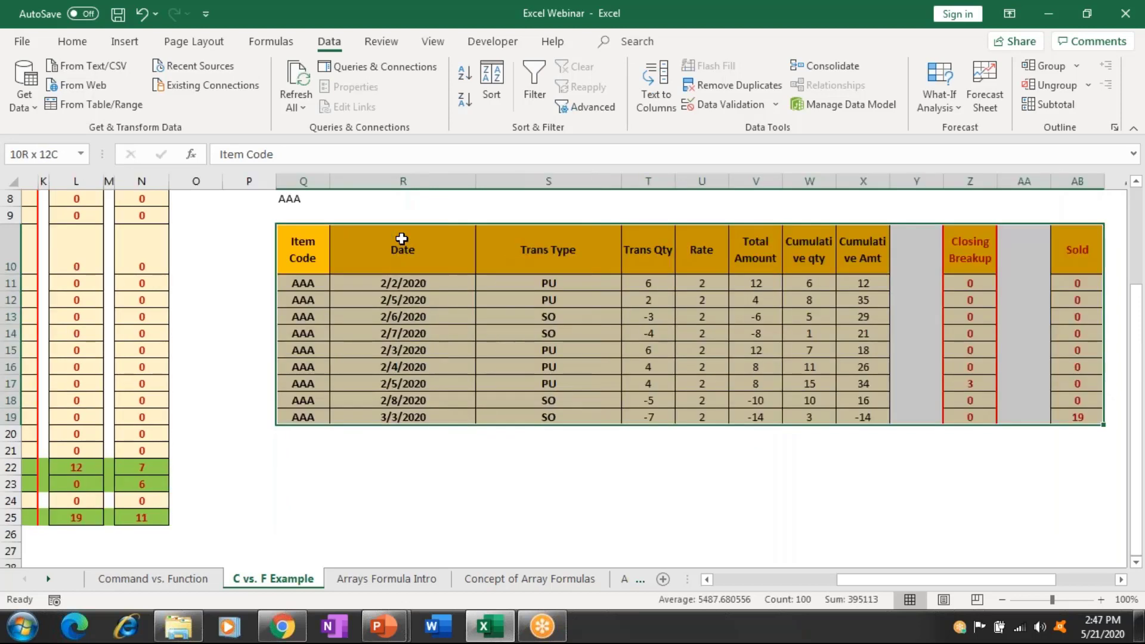
key("ctrl+minus")
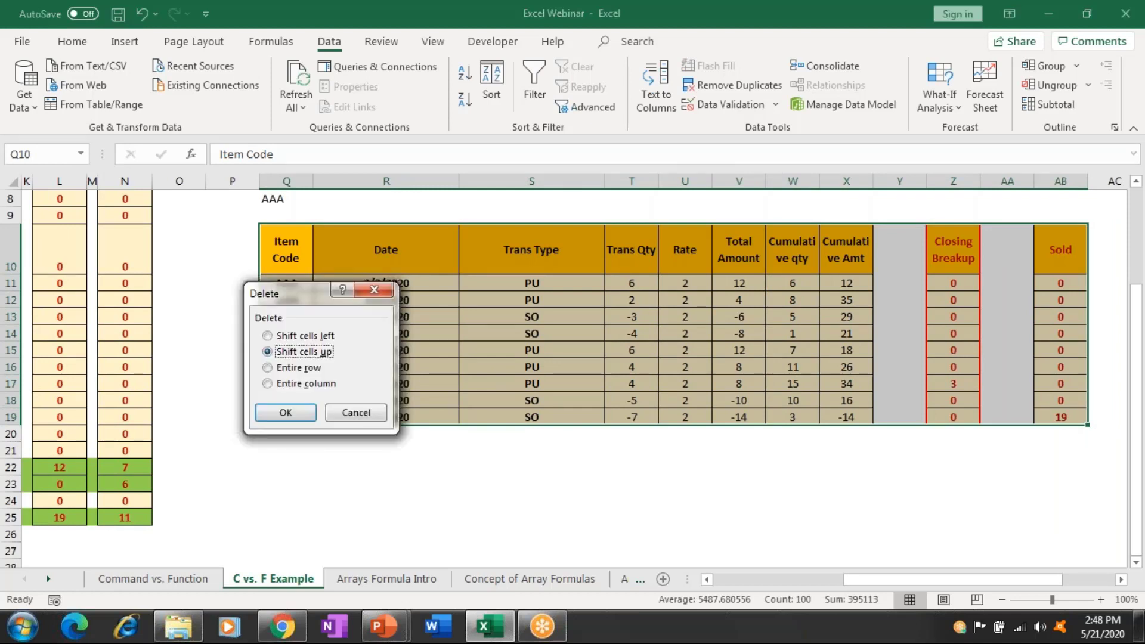
key("Return")
key("Up")
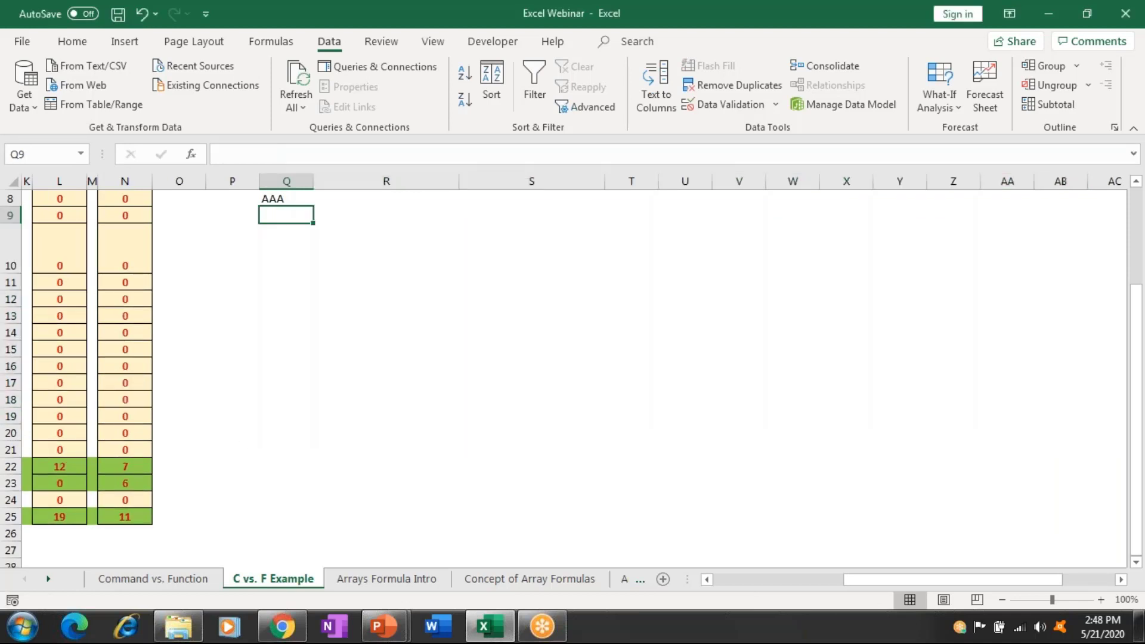
scroll(572, 376, "up", 1)
left_click(286, 350)
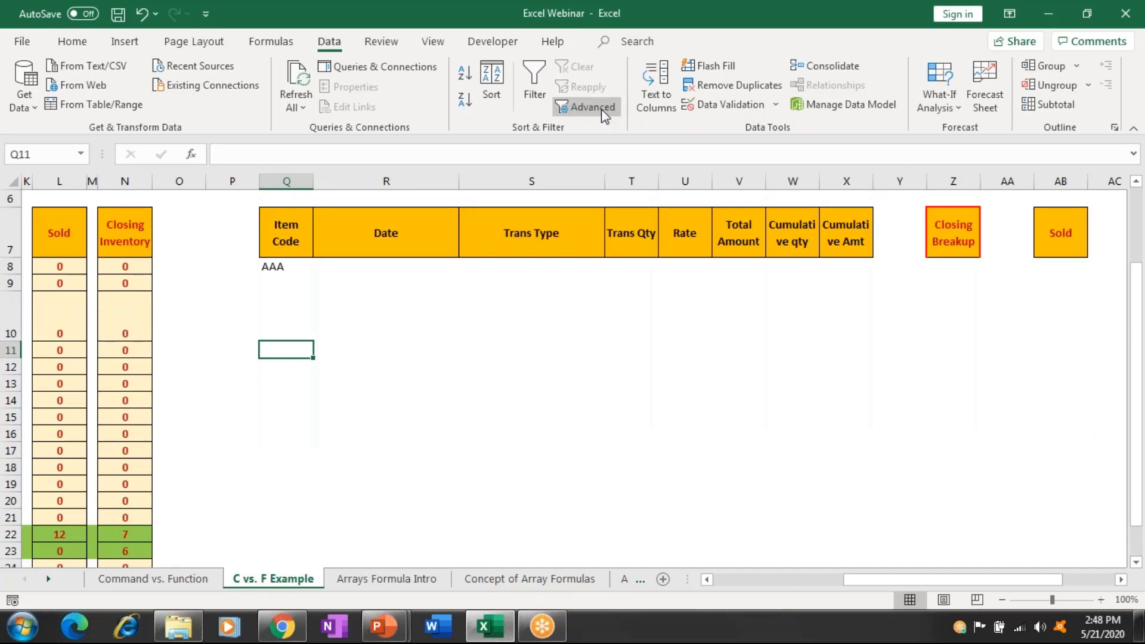
Set the Advanced Filter criteria range to the named Criteria range.
left_click(590, 107)
left_click(346, 369)
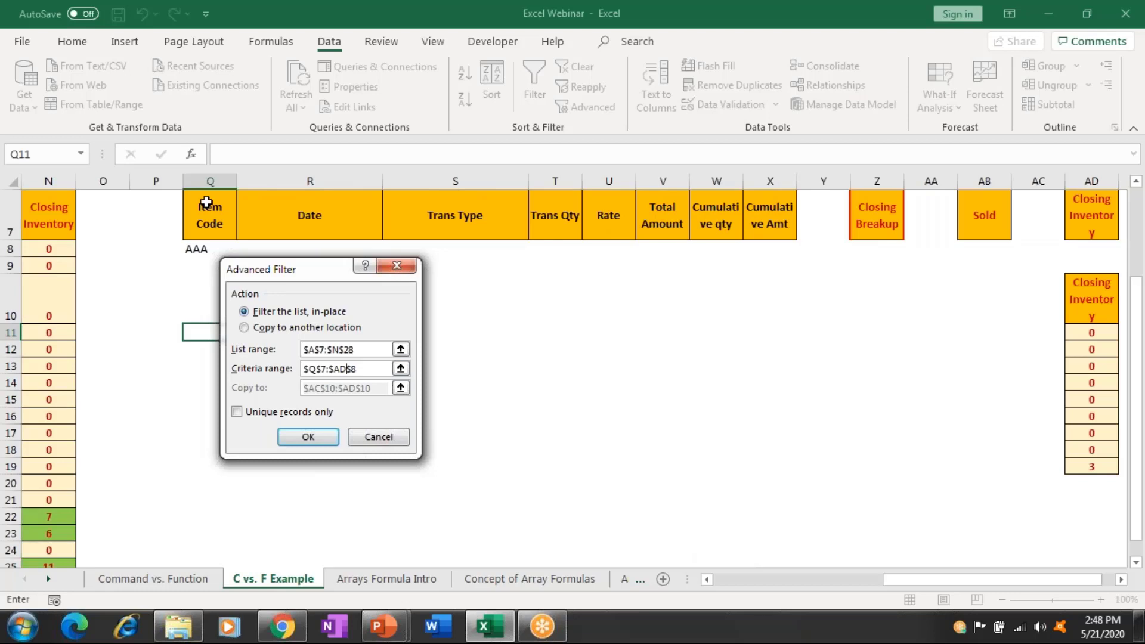
left_click(205, 199)
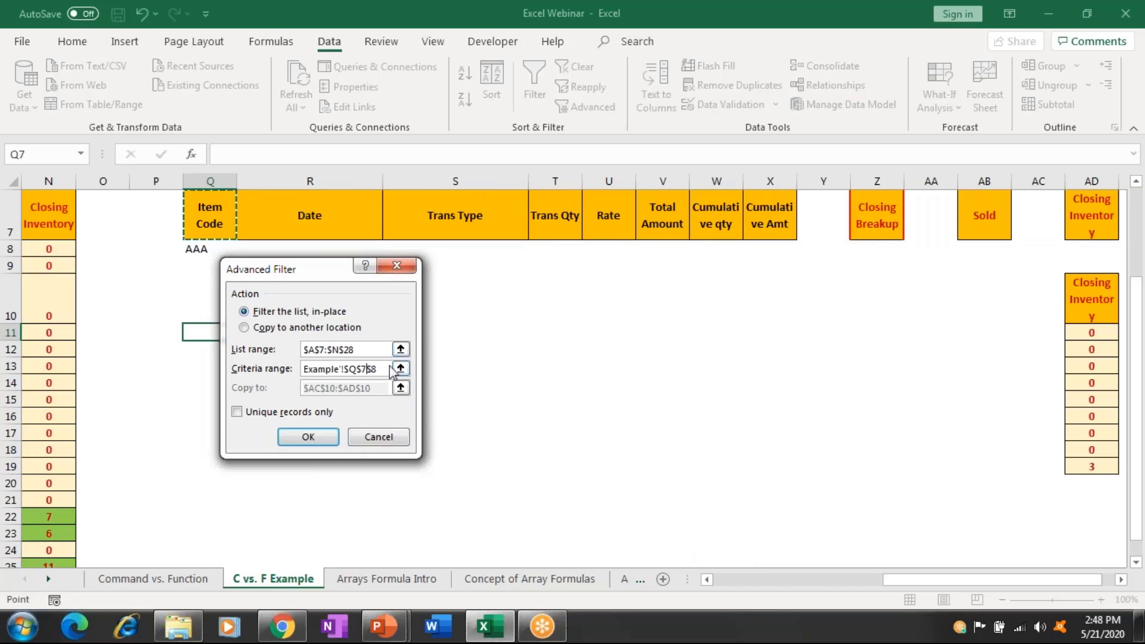
left_click(345, 368)
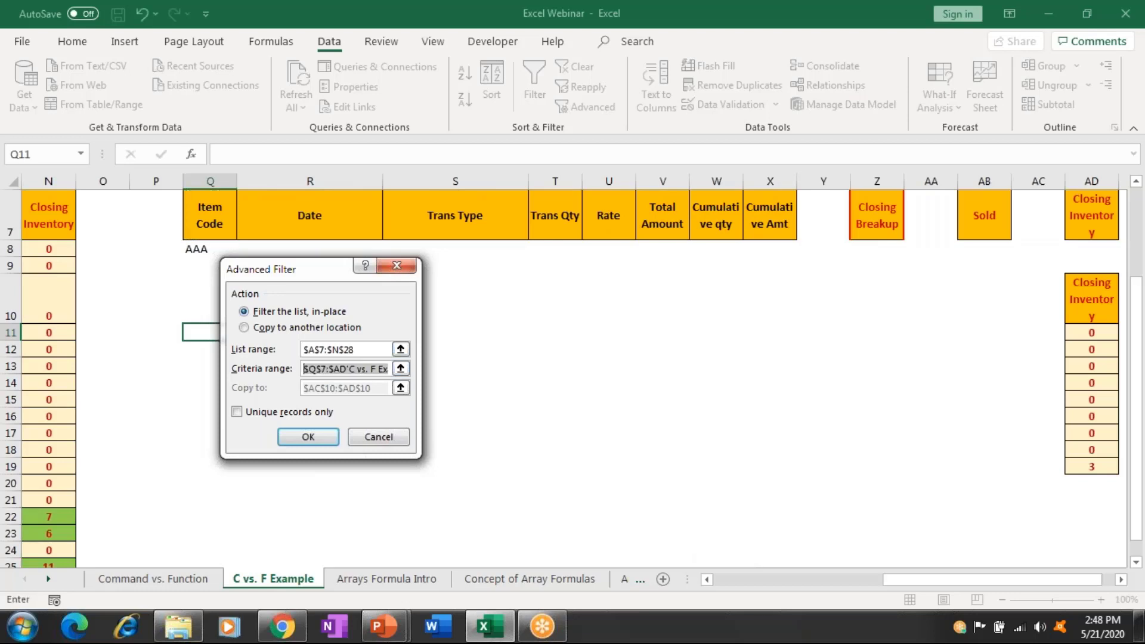
key("BackSpace")
left_click(214, 215)
key("shift+Down")
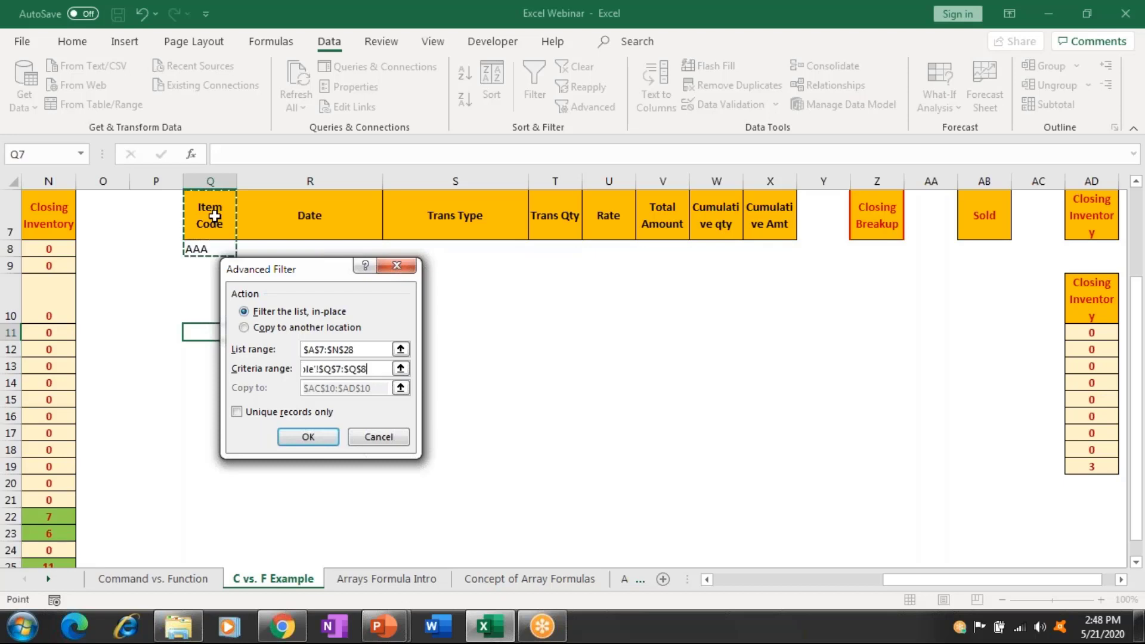
key("shift+Right")
key("shift+Right")
key("shift+Right")
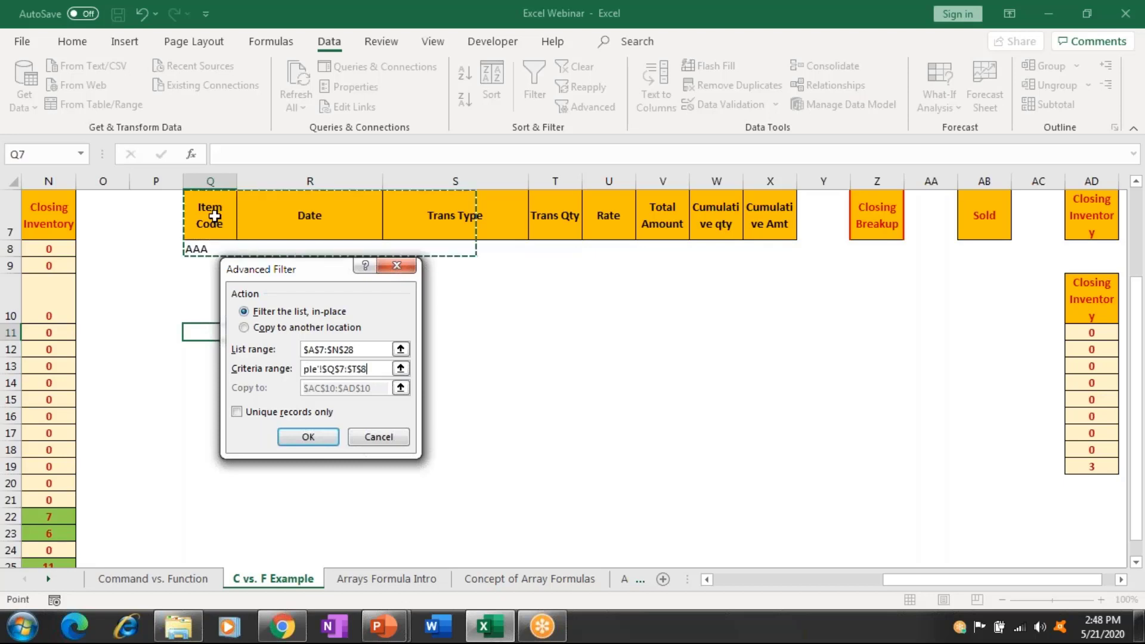
key("shift+Right")
key("shift+Right")
key("shift+Right")
key("shift+Right")
key("shift+Right")
key("shift+Right")
key("shift+Right")
key("shift+Right")
key("shift+Right")
key("shift+Right")
key("shift+Right")
key("shift+Right")
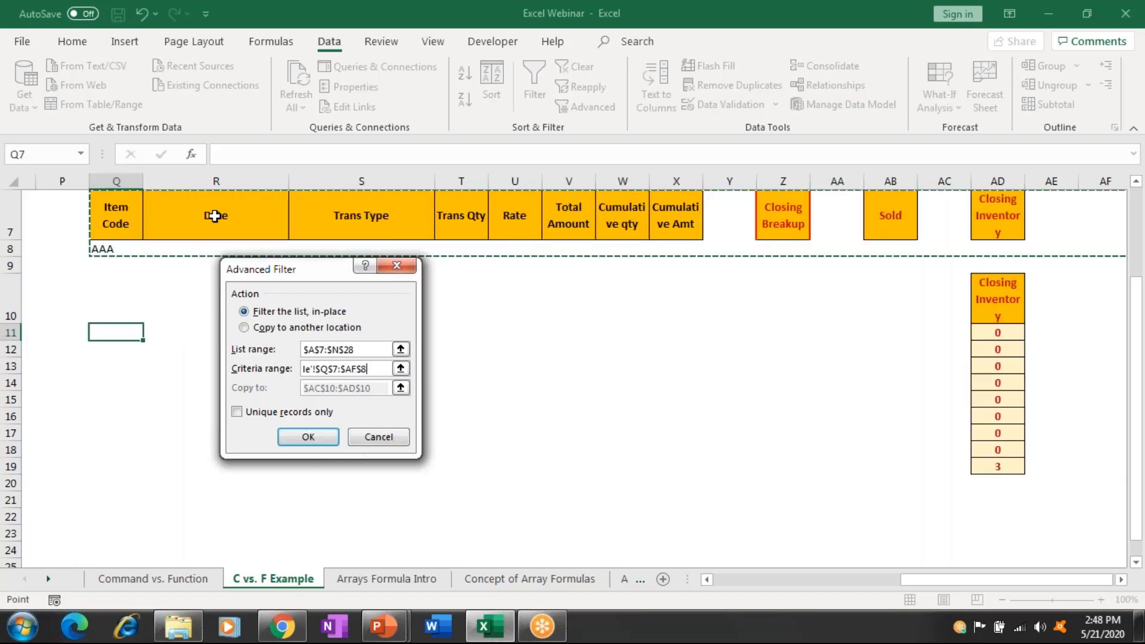
key("shift+Right")
key("shift+Right")
key("shift+Right")
key("shift+Right")
key("shift+Left")
key("shift+Left")
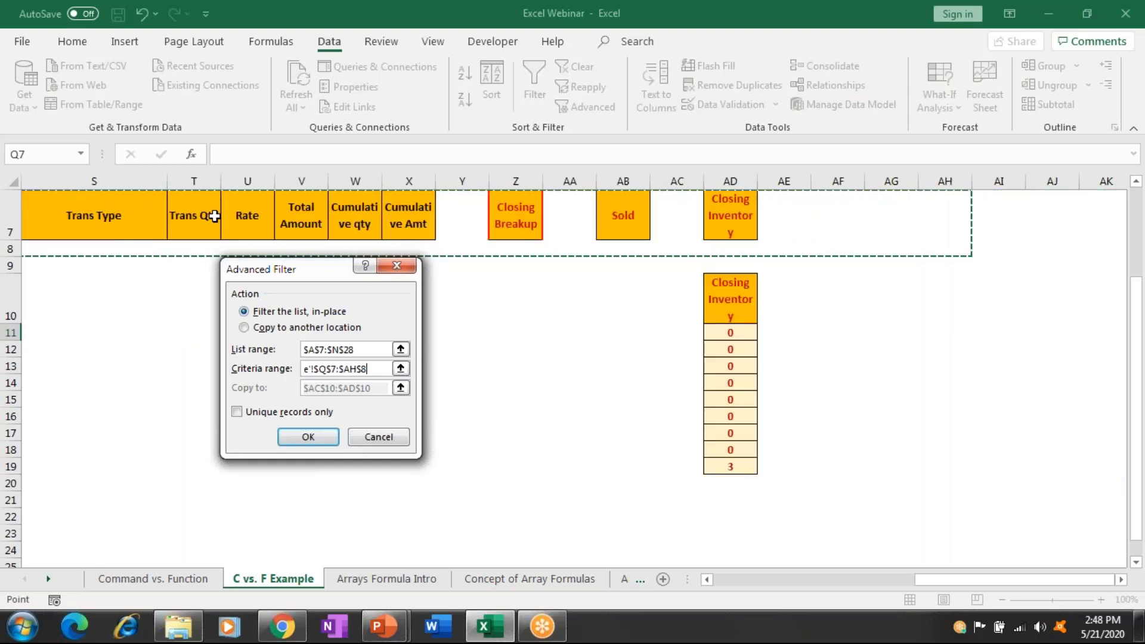
key("shift+Left")
key("shift+Left")
key("shift+Left")
key("shift+Left")
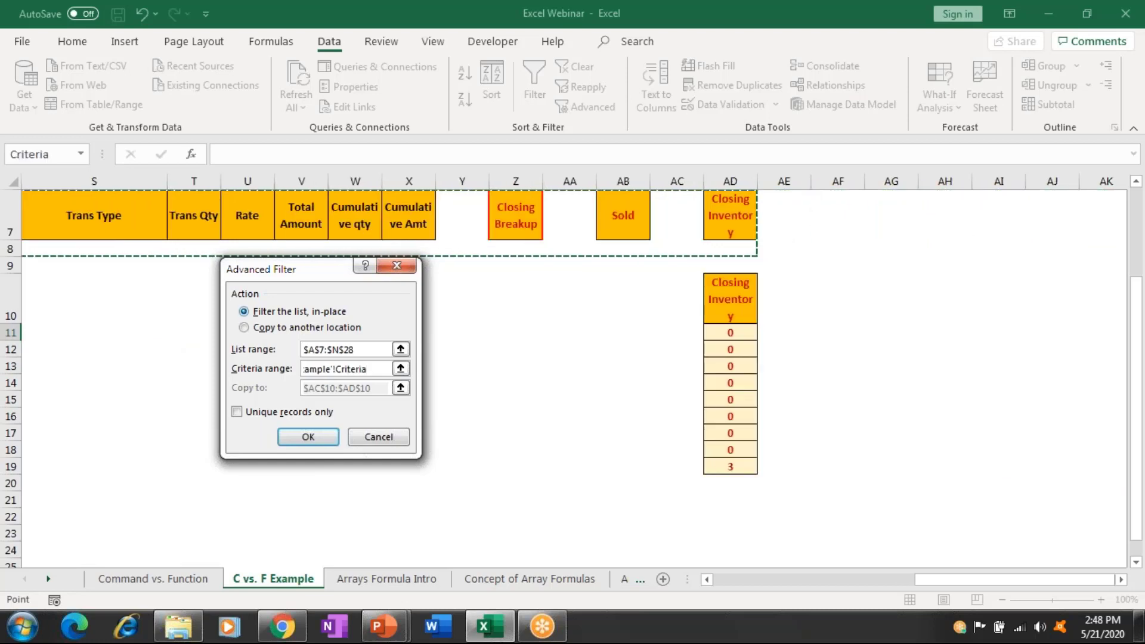
Choose Copy to another location with destination Q10 and apply the filter.
left_click(275, 328)
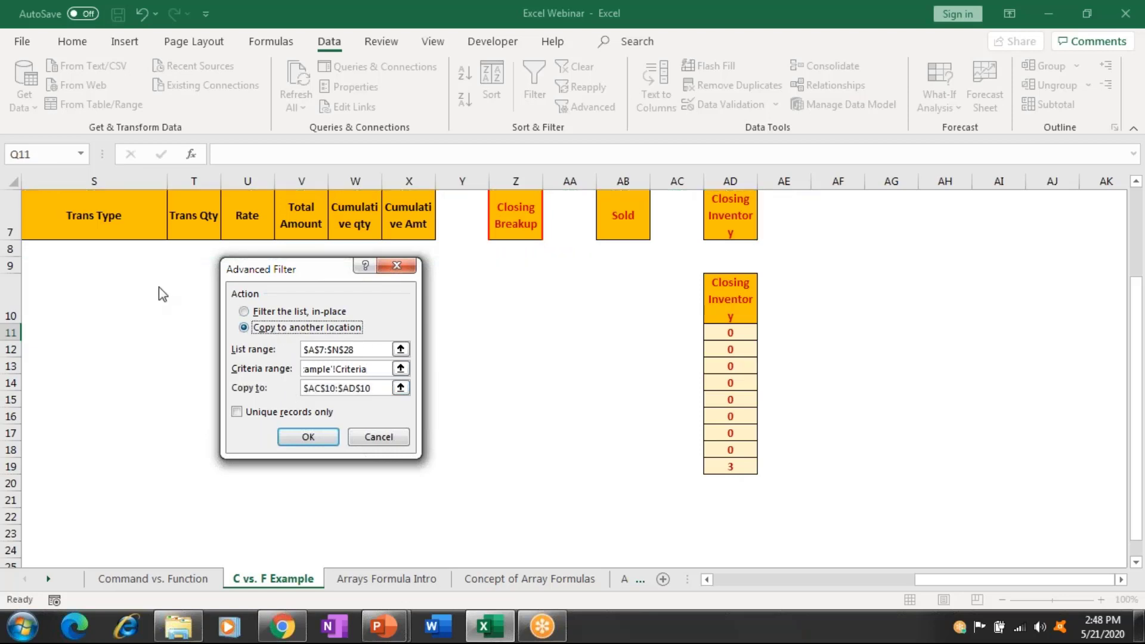
key("Up")
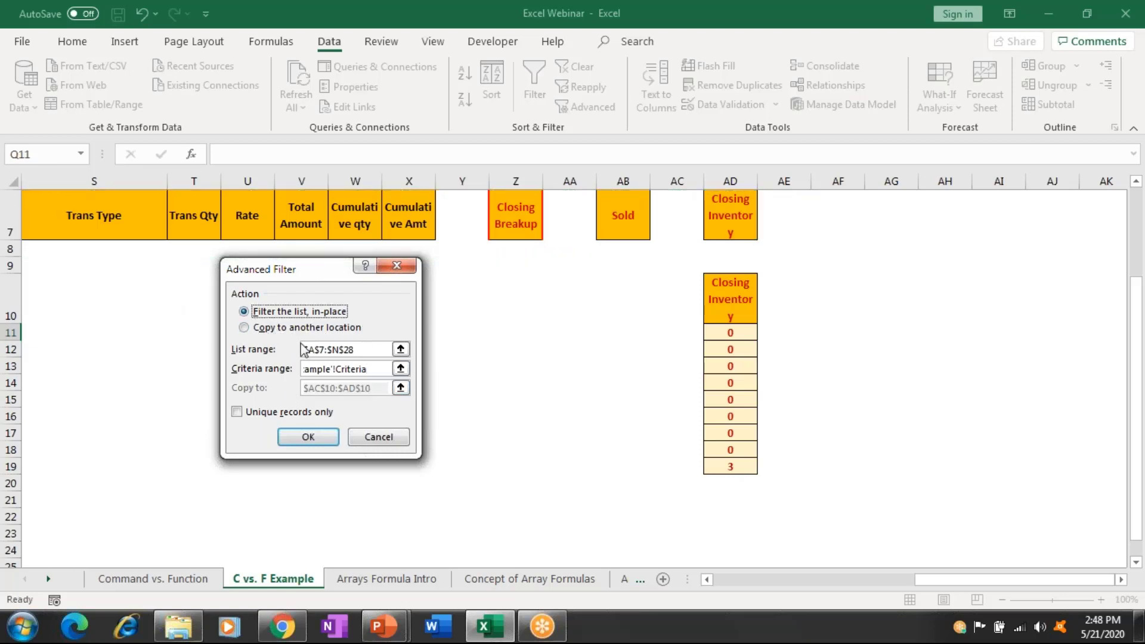
key("Down")
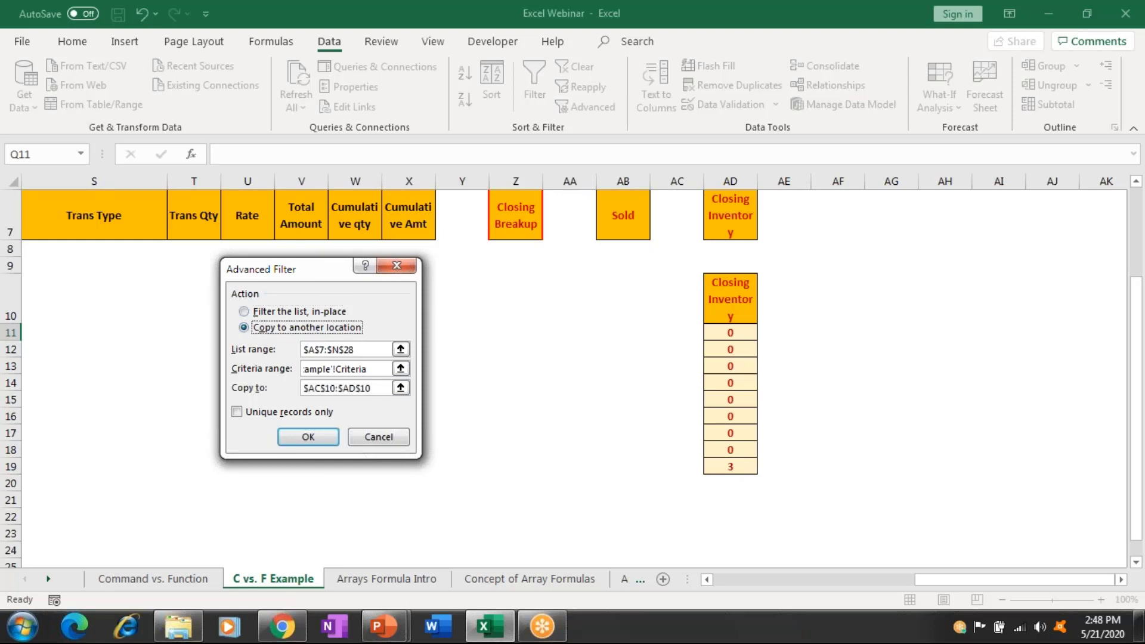
left_click(337, 387)
key("Left")
key("Left")
key("Left")
key("Left")
key("Left")
key("Left")
key("Left")
key("Left")
key("Left")
key("Left")
key("Left")
key("Left")
key("Left")
key("Left")
key("Left")
key("Left")
key("Left")
key("Left")
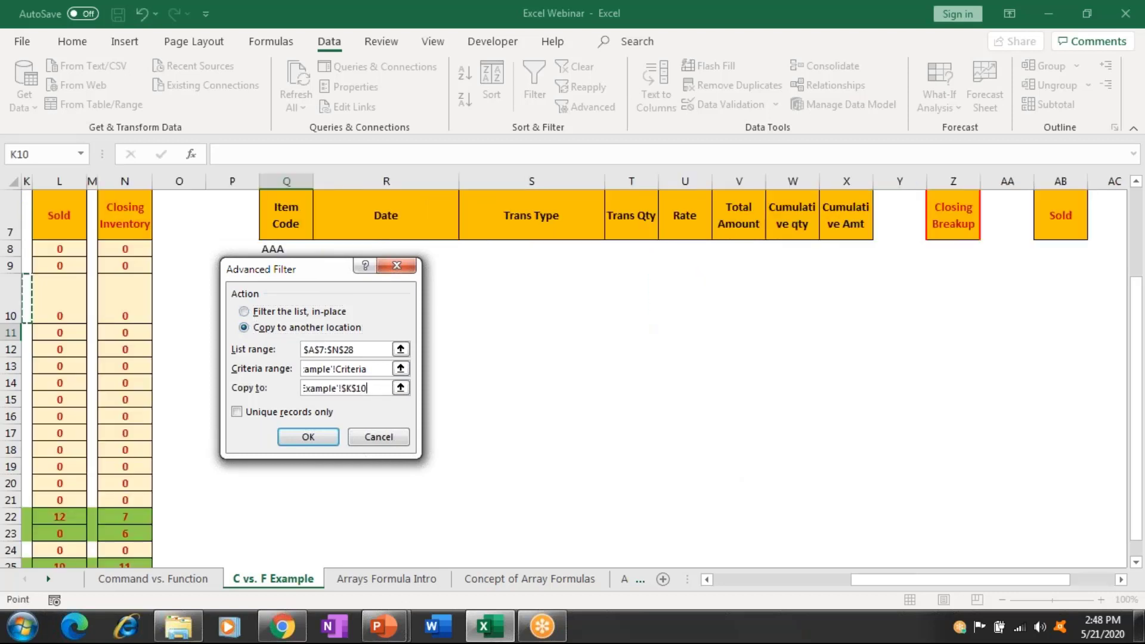
key("Right")
key("Right")
key("Right")
left_click_drag(307, 268, 286, 332)
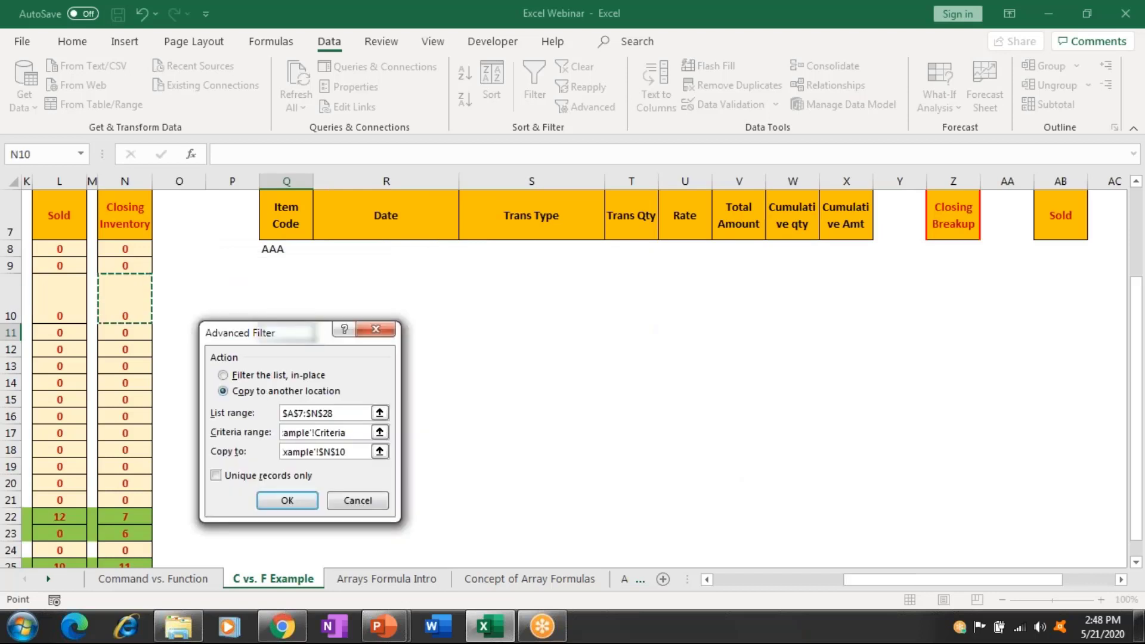
left_click(274, 295)
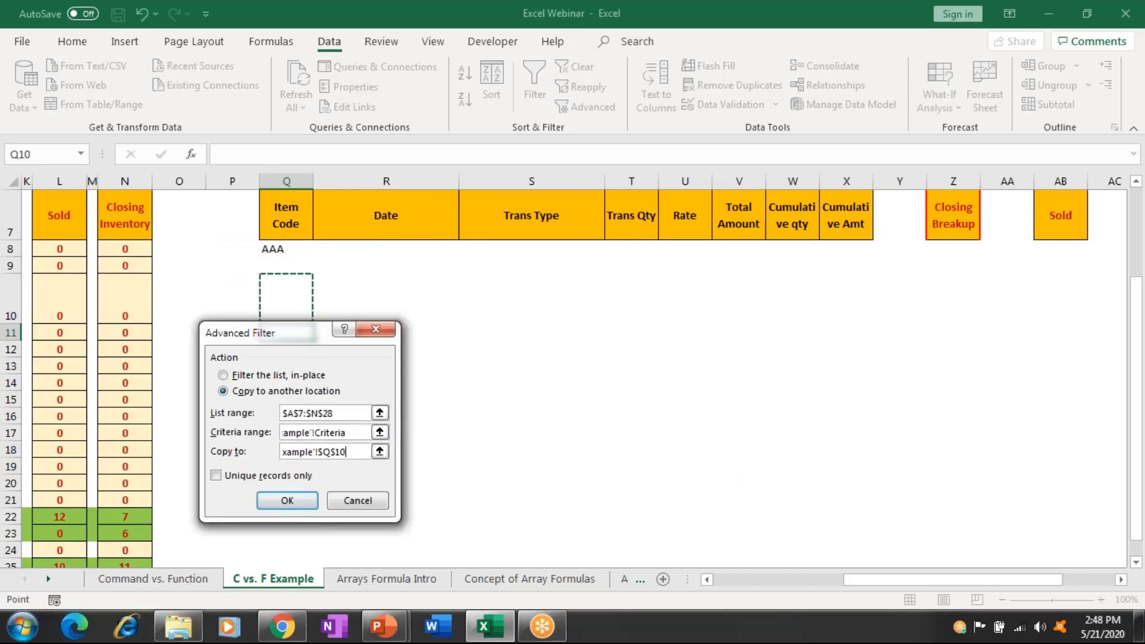
left_click(289, 501)
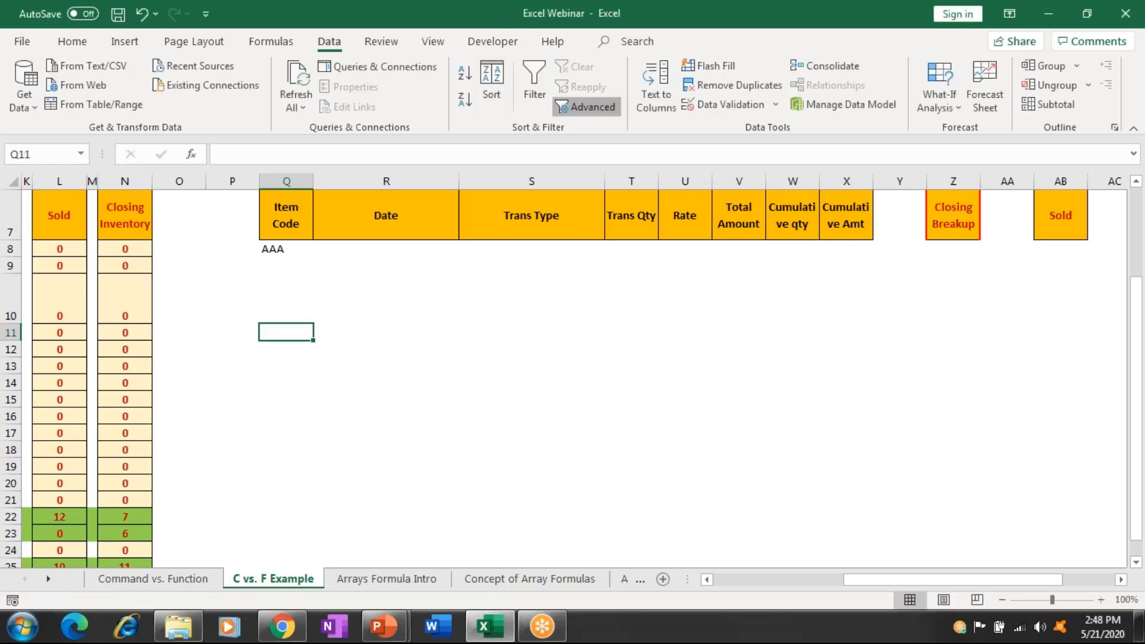
Rerun the Advanced Filter on A7:N28 with criteria Q7:Q8, copying results to Q10.
left_click(587, 107)
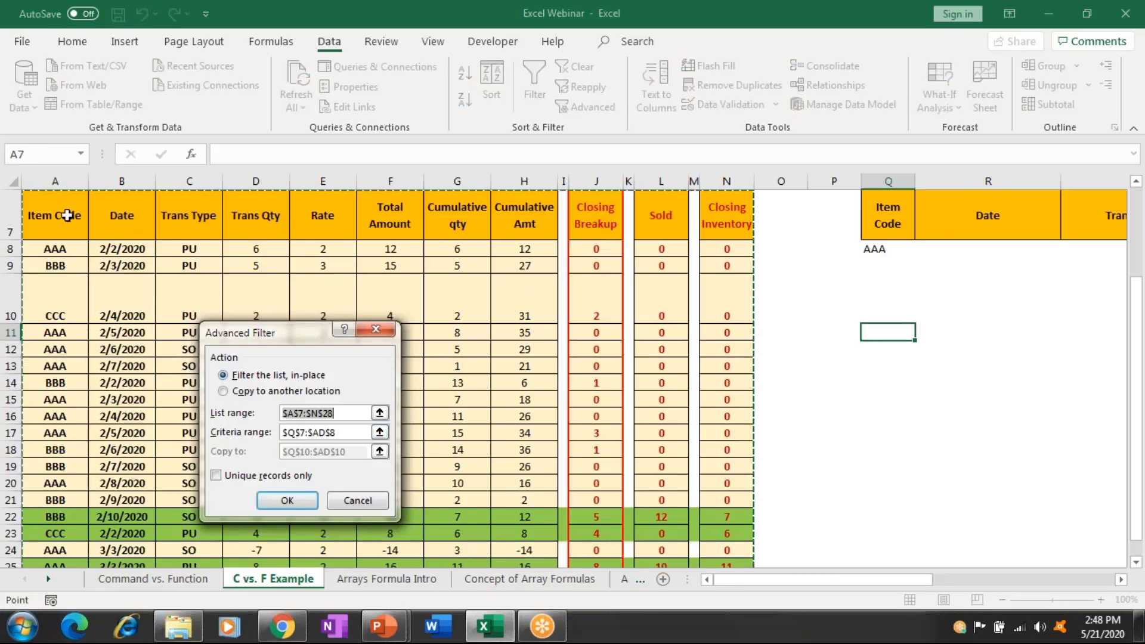
left_click_drag(67, 216, 55, 564)
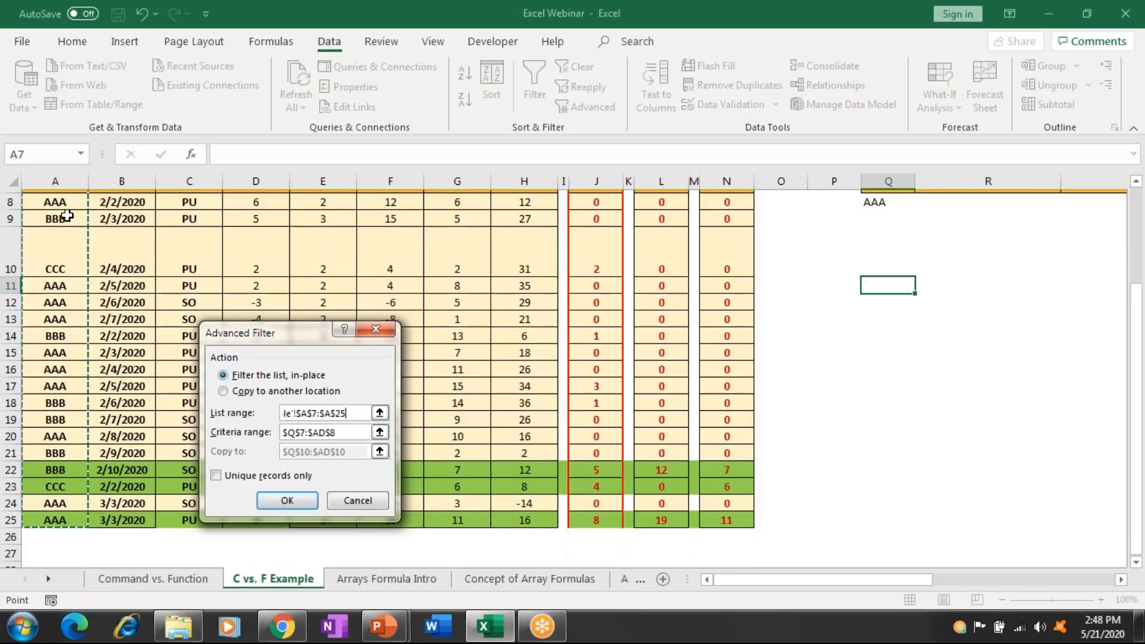
left_click_drag(67, 216, 218, 209)
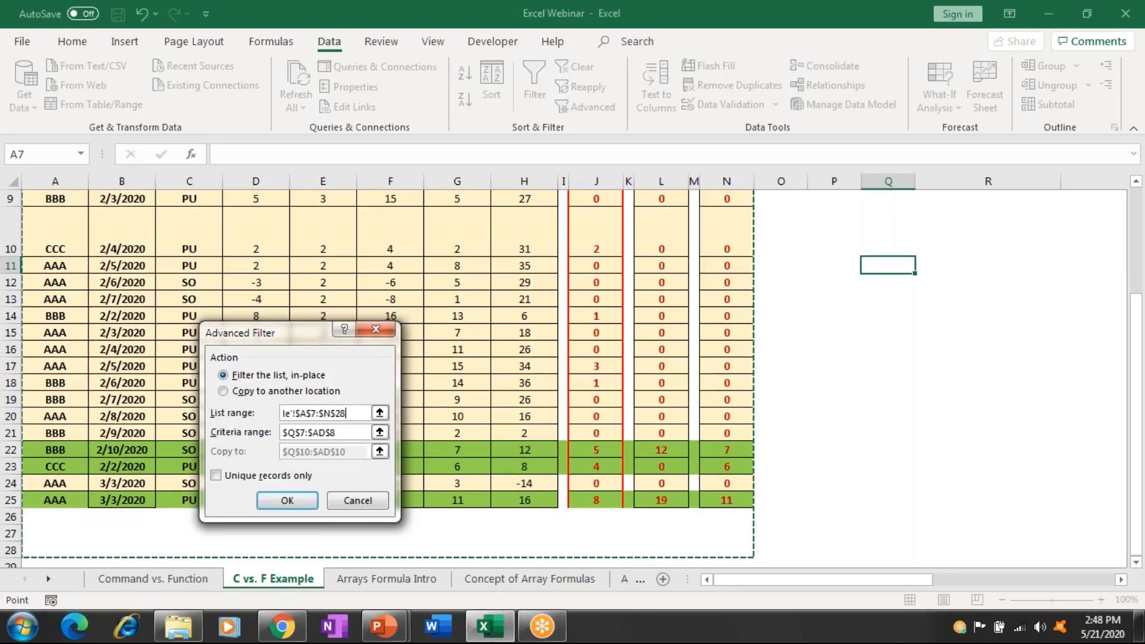
left_click(354, 430)
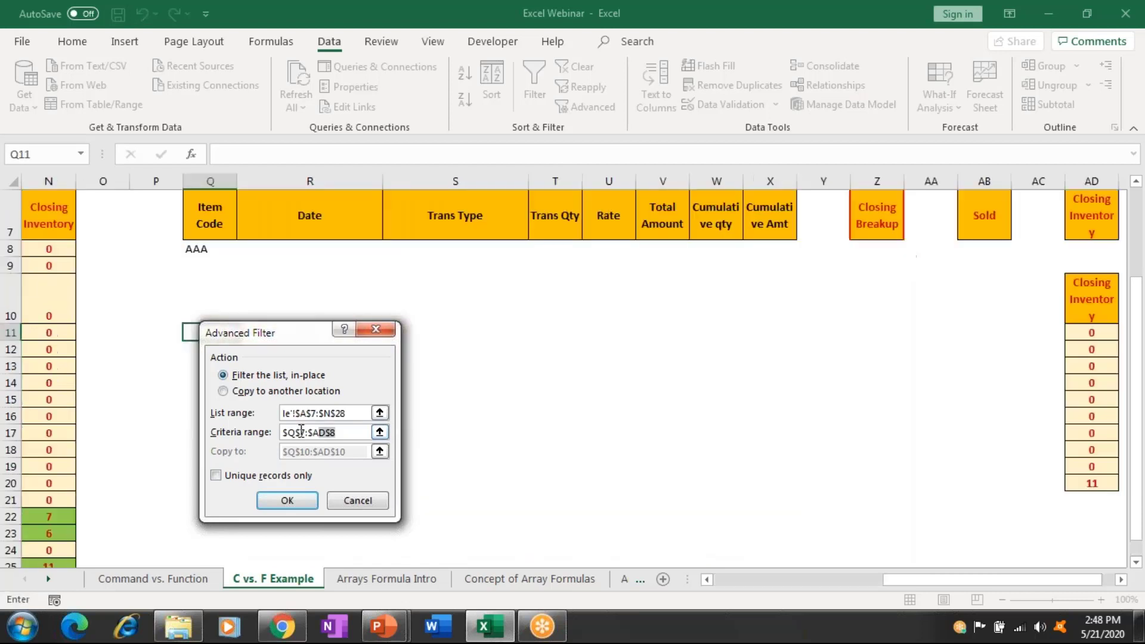
left_click_drag(209, 214, 275, 248)
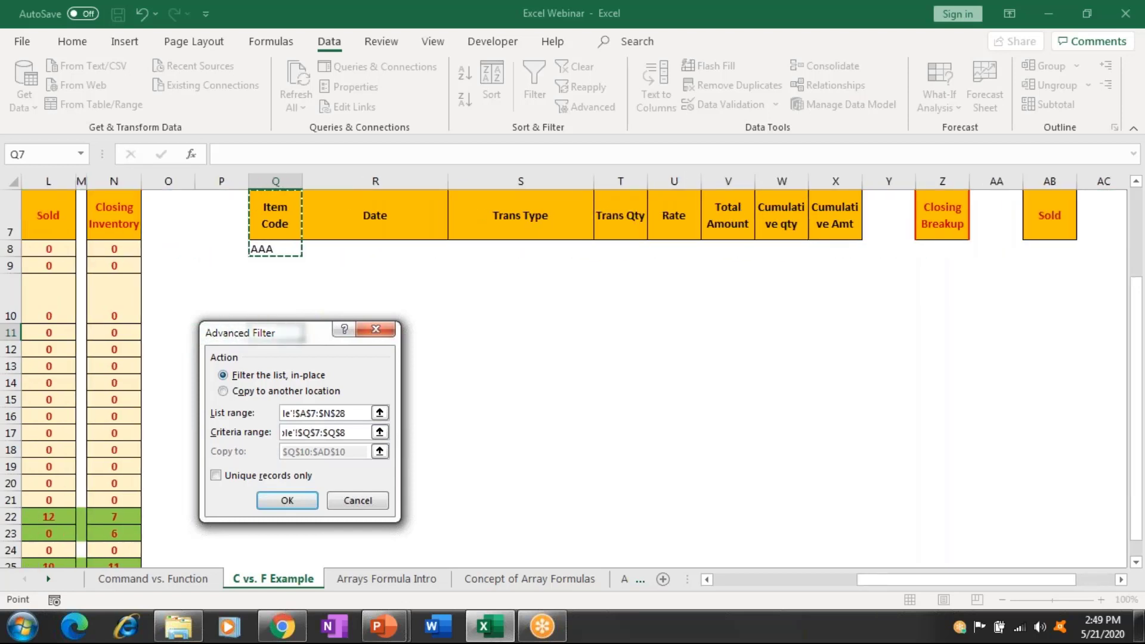
left_click(252, 392)
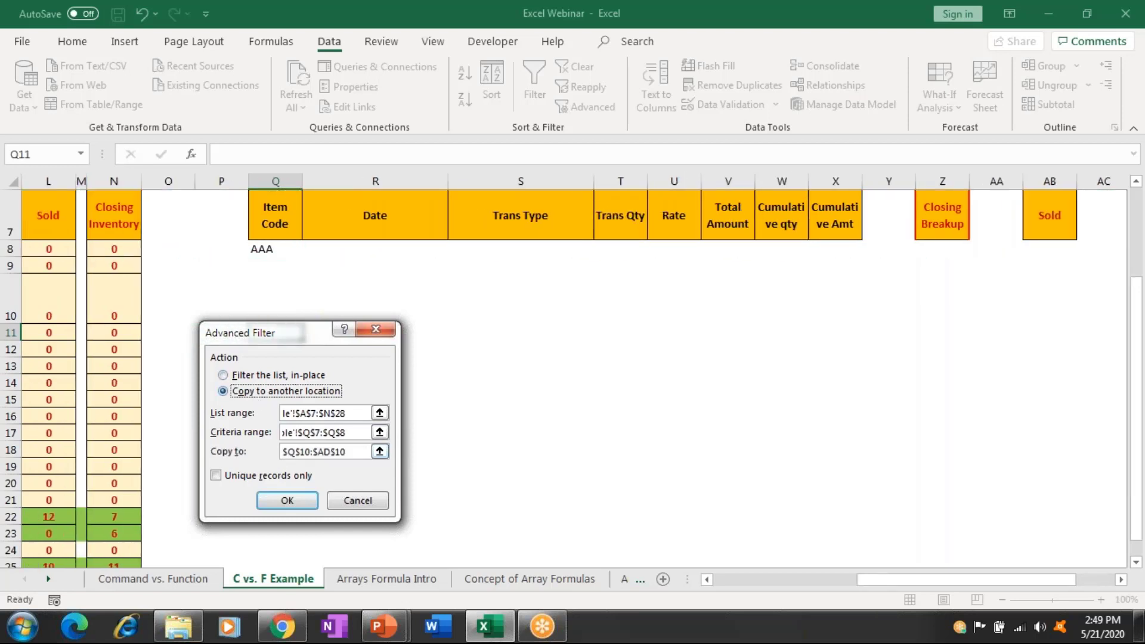
left_click(268, 454)
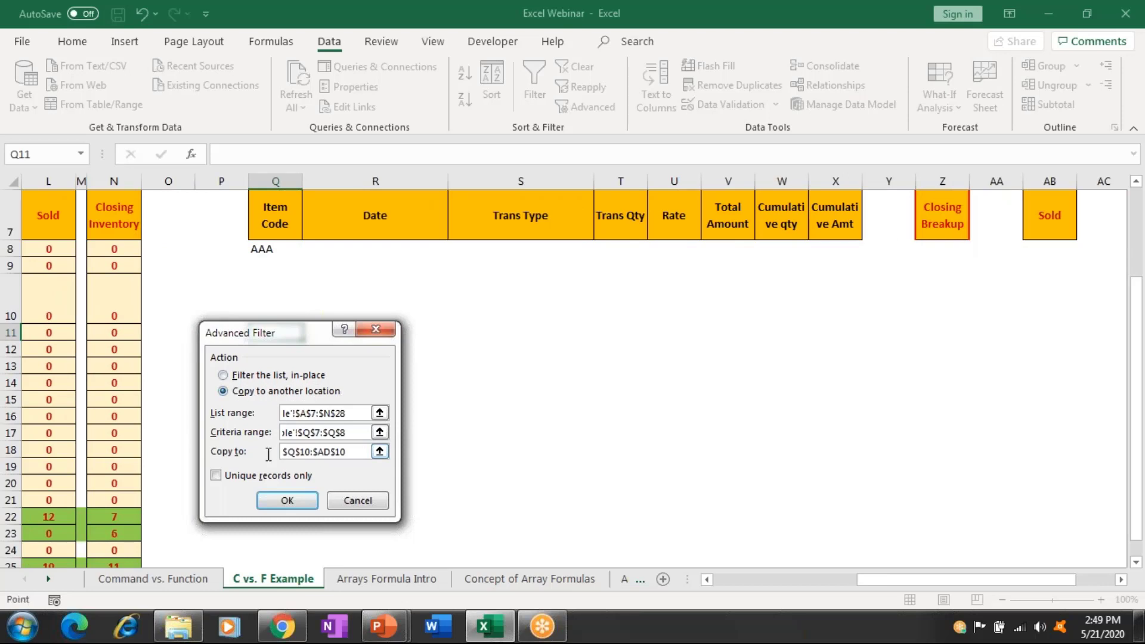
left_click(268, 454)
left_click(214, 296)
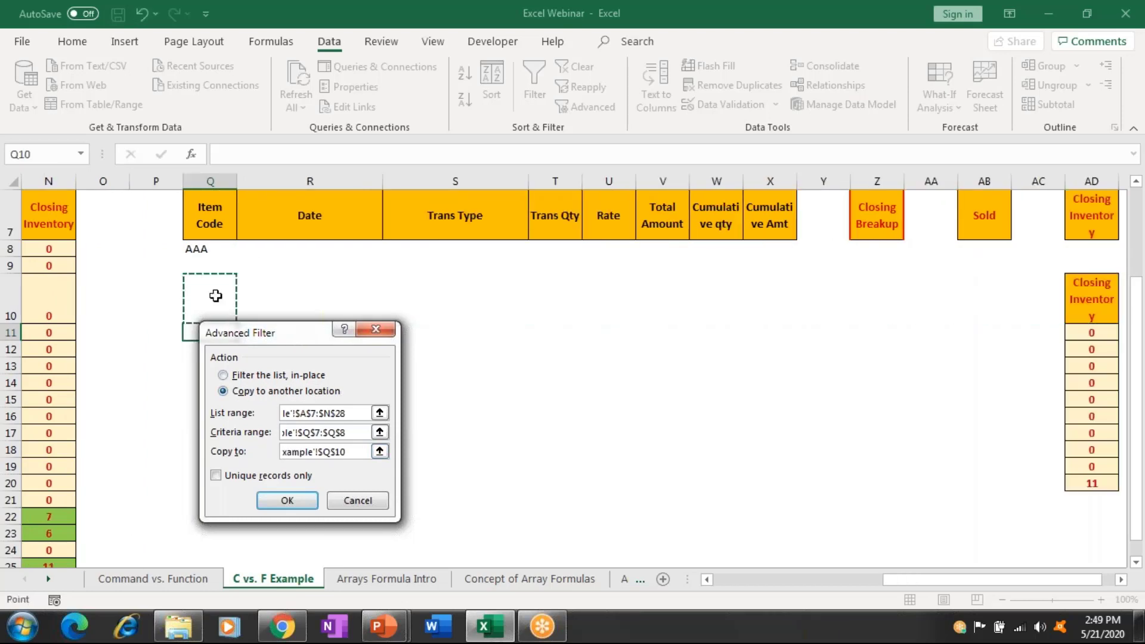
left_click(288, 500)
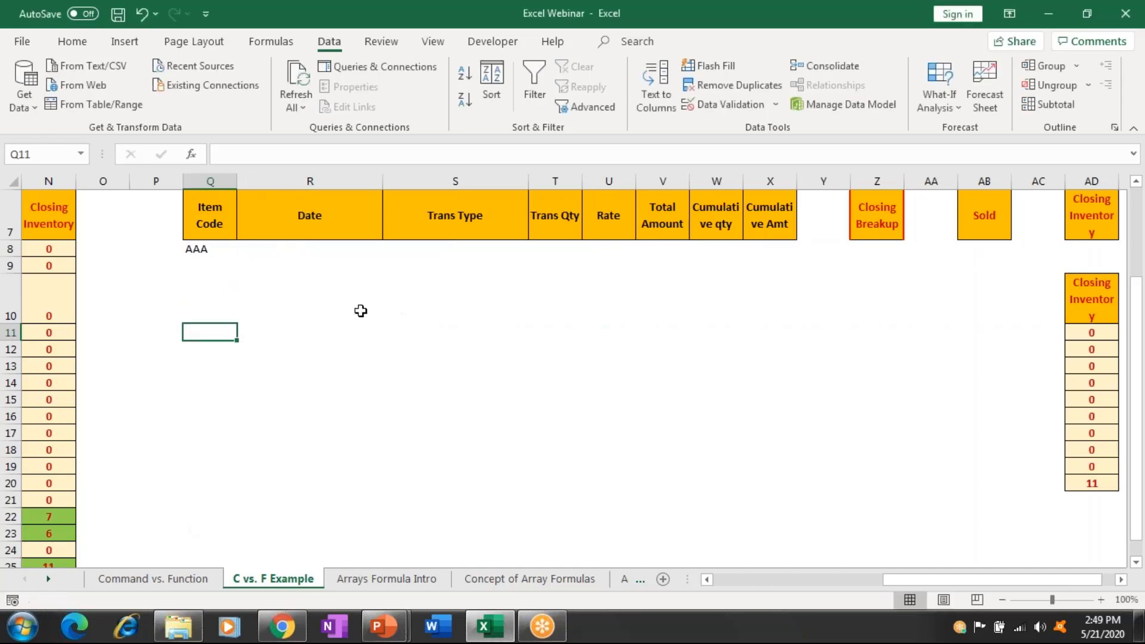
key("Up")
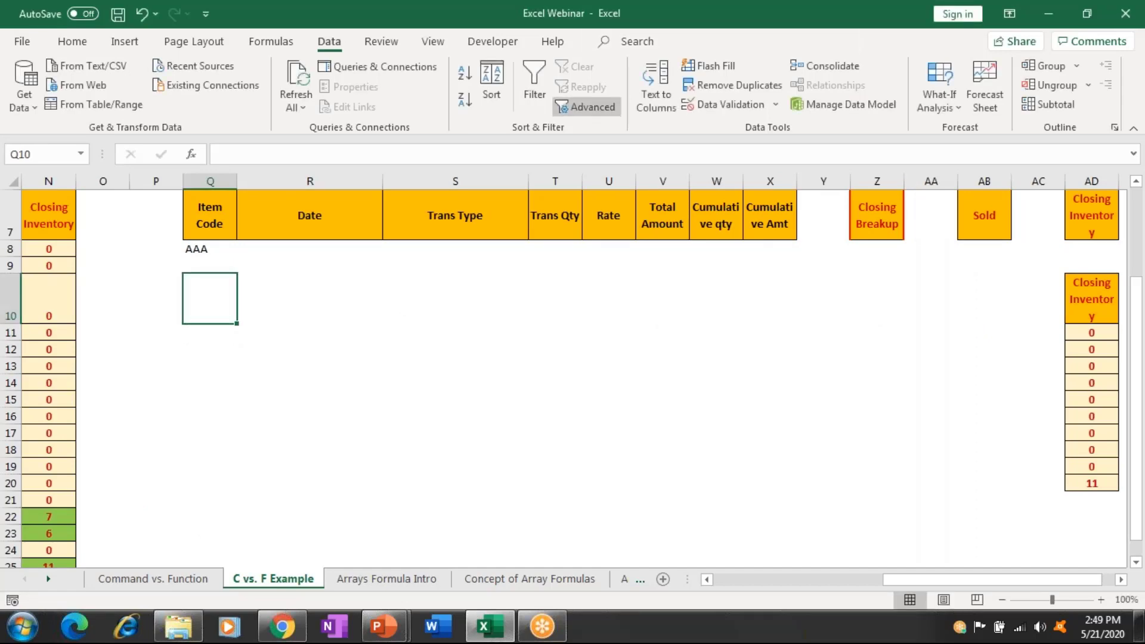
Reopen the Advanced Filter settings, review the criteria, and close them.
left_click(588, 107)
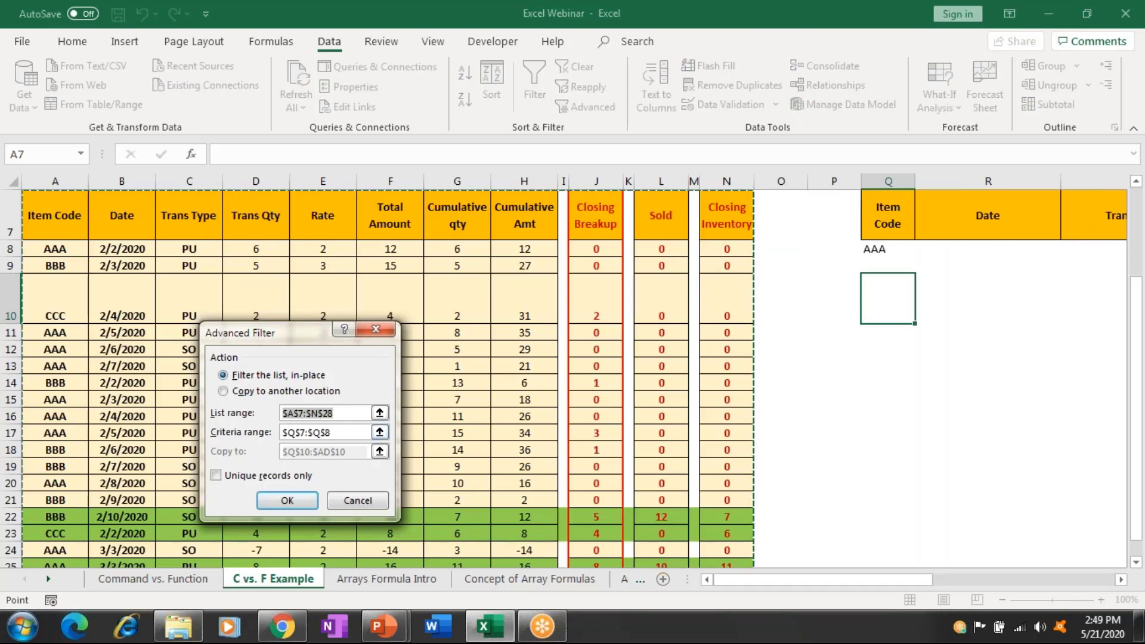
left_click(380, 431)
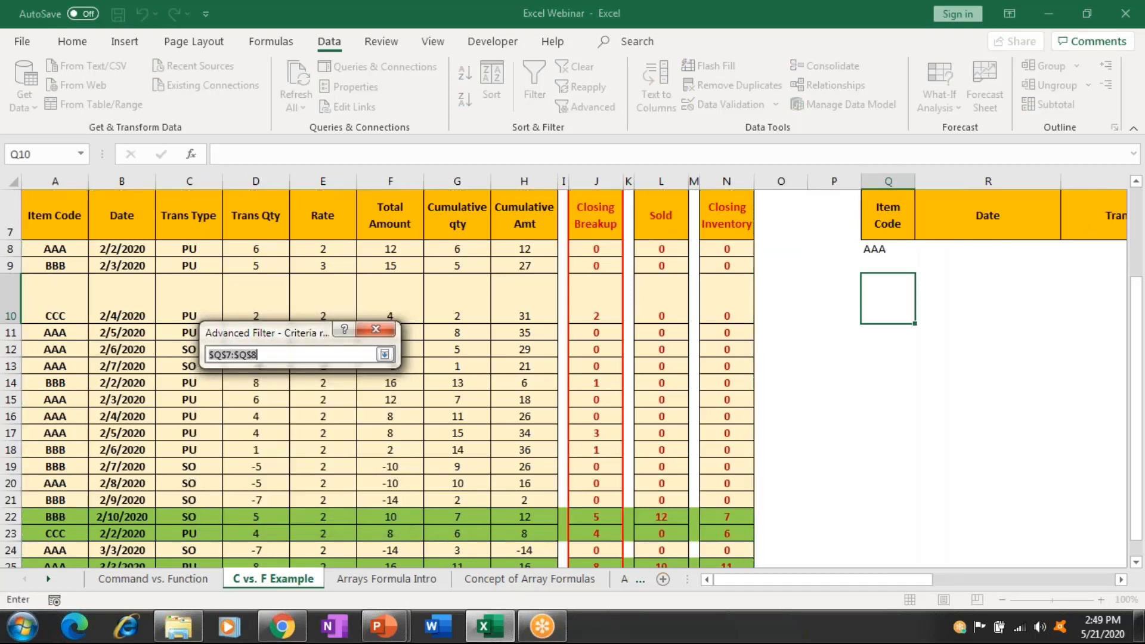
key("Return")
key("Escape")
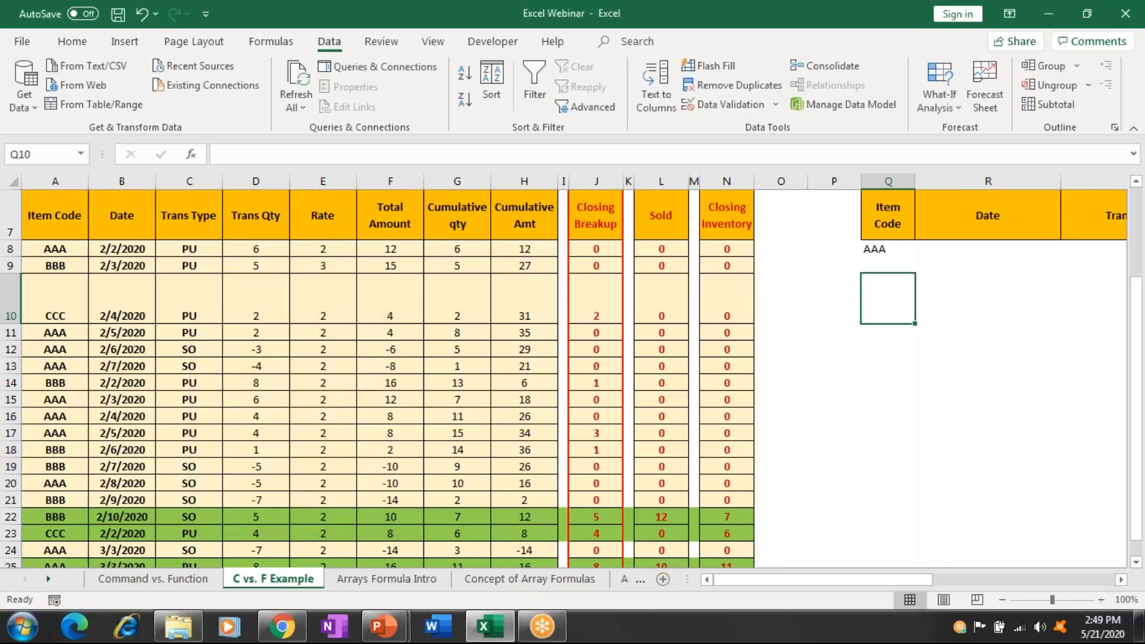
key("alt+Page_Down")
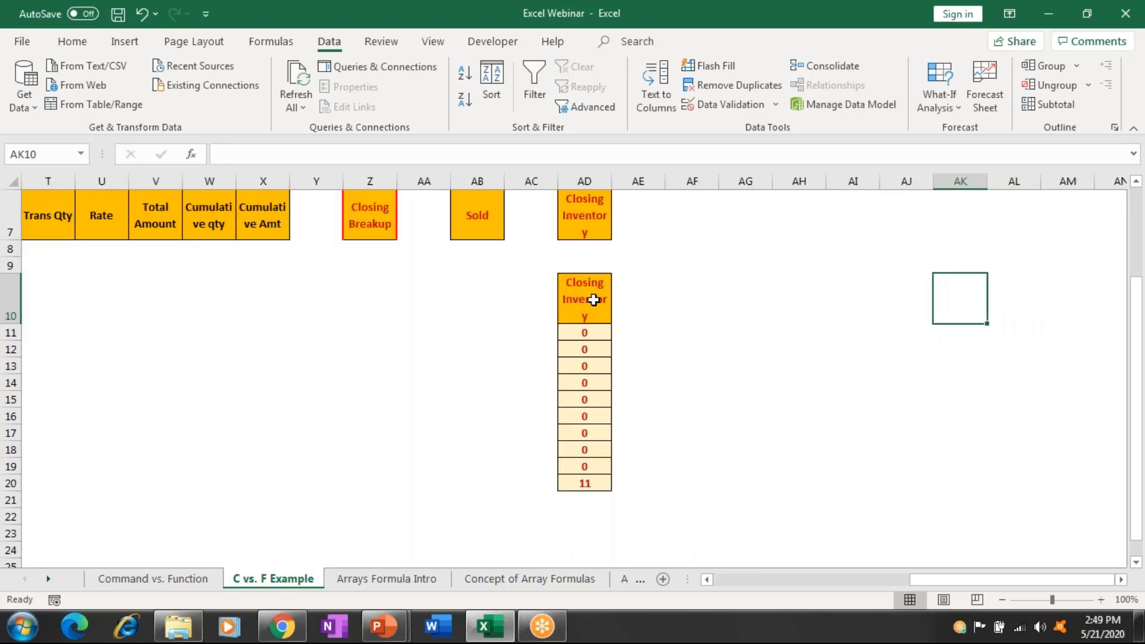
Delete the leftover Closing Inventory cells AD10:AD20, shifting cells up.
left_click_drag(587, 298, 579, 529)
key("ctrl+shift+Down")
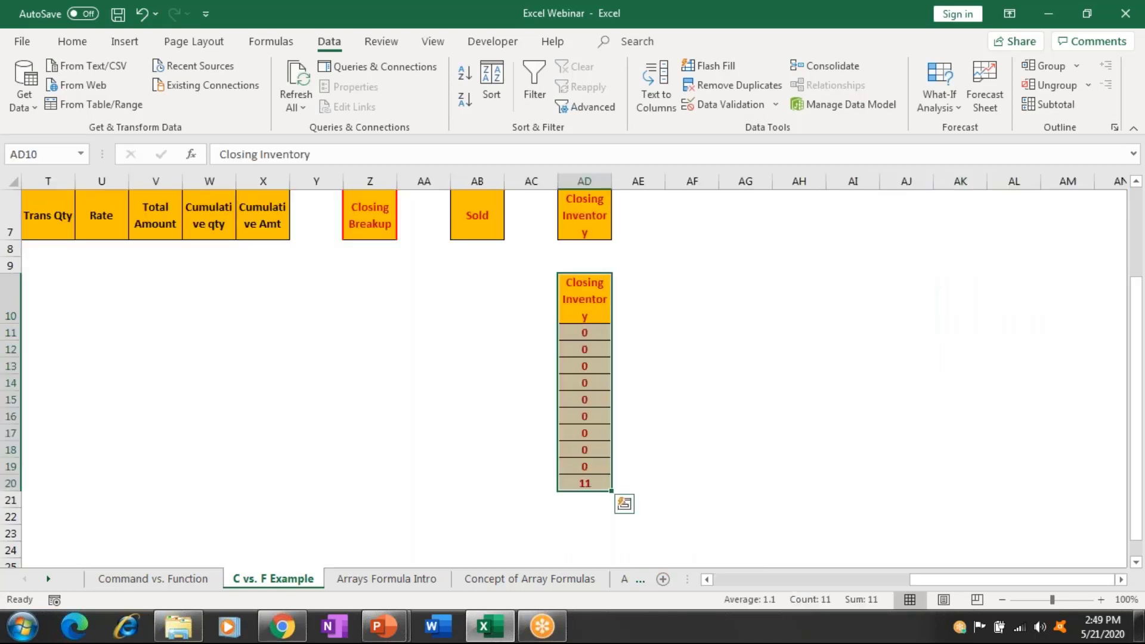
key("shift+F10")
key("Escape")
key("ctrl+minus")
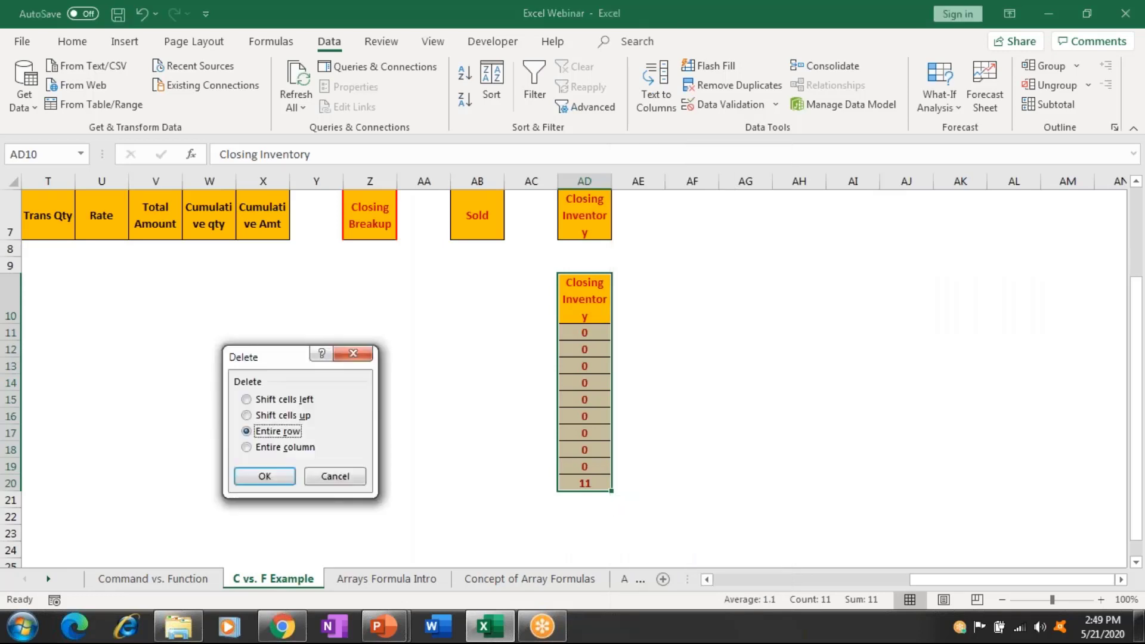
key("Up")
key("Return")
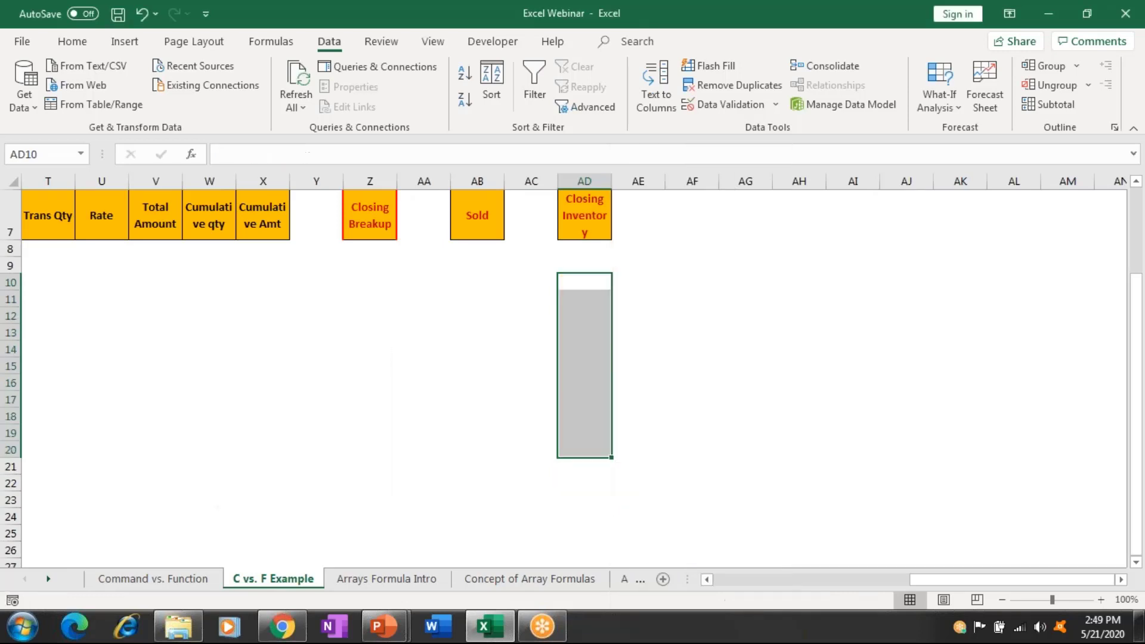
left_click(498, 281)
key("ctrl+Left")
key("ctrl+Left")
key("ctrl+Left")
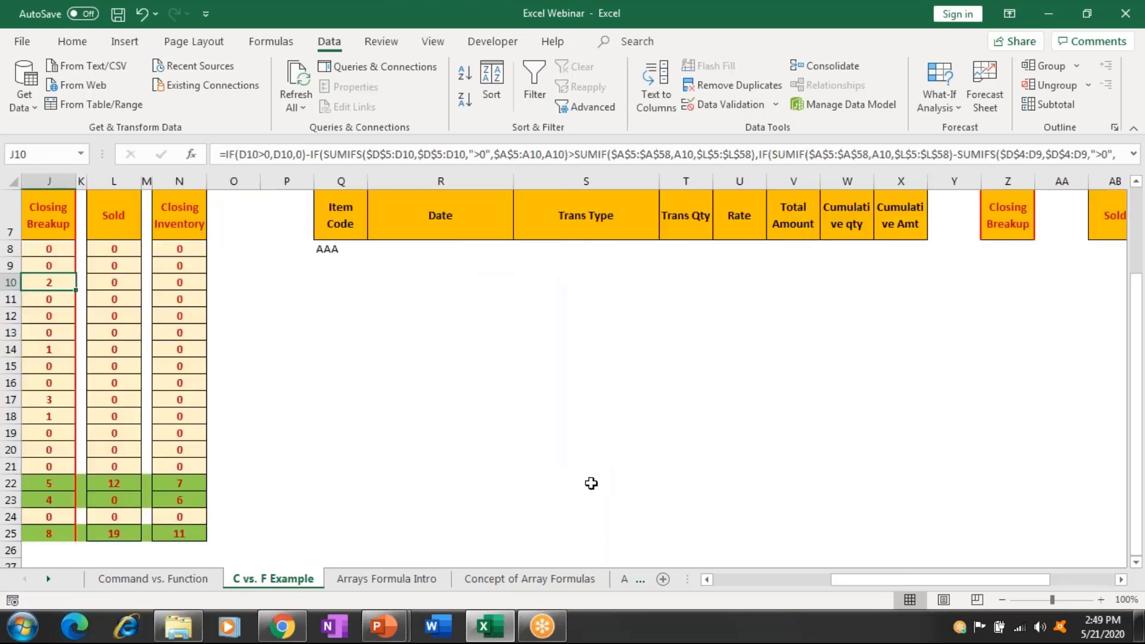
Set the Advanced Filter list range to A7:N28.
left_click(592, 106)
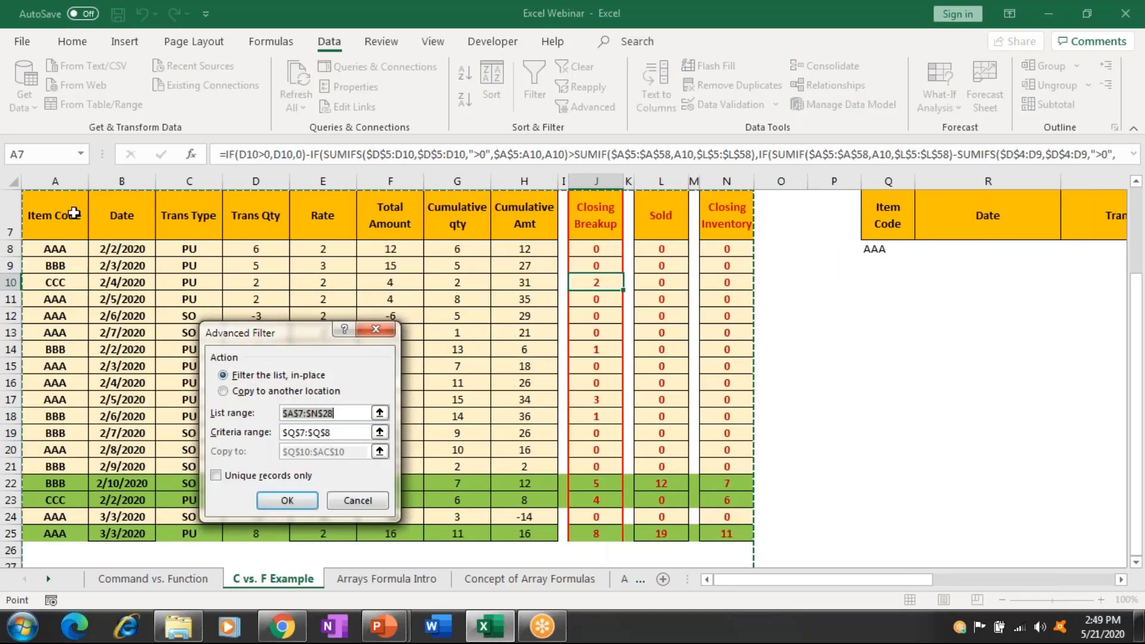
left_click(73, 213)
key("shift+Down")
key("shift+Down")
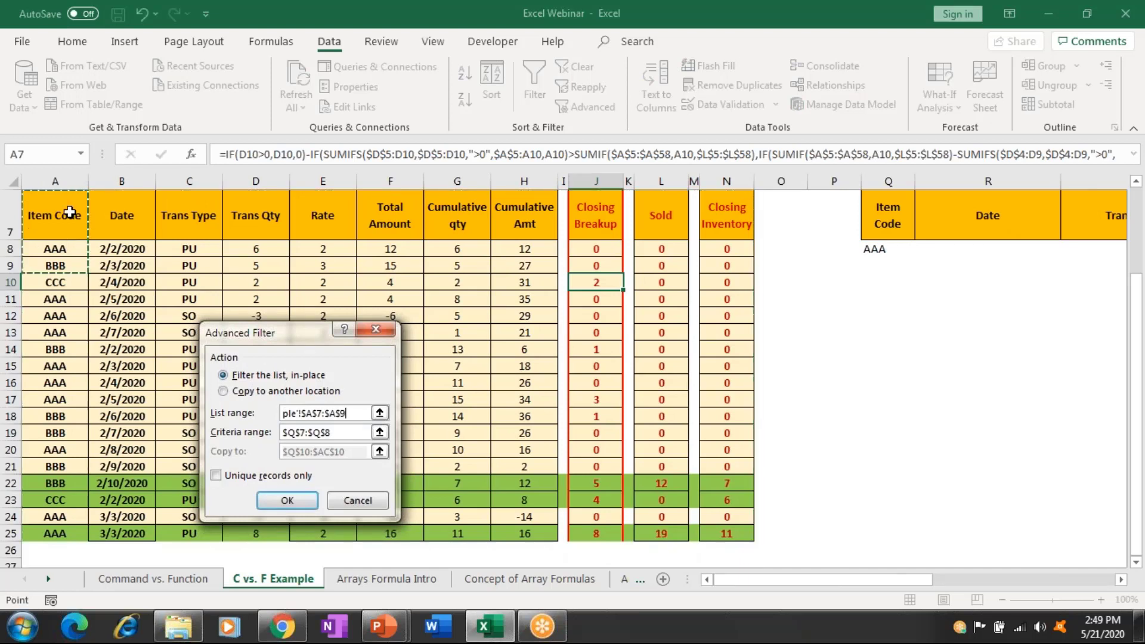
key("ctrl+shift+Down")
key("ctrl+shift+Right")
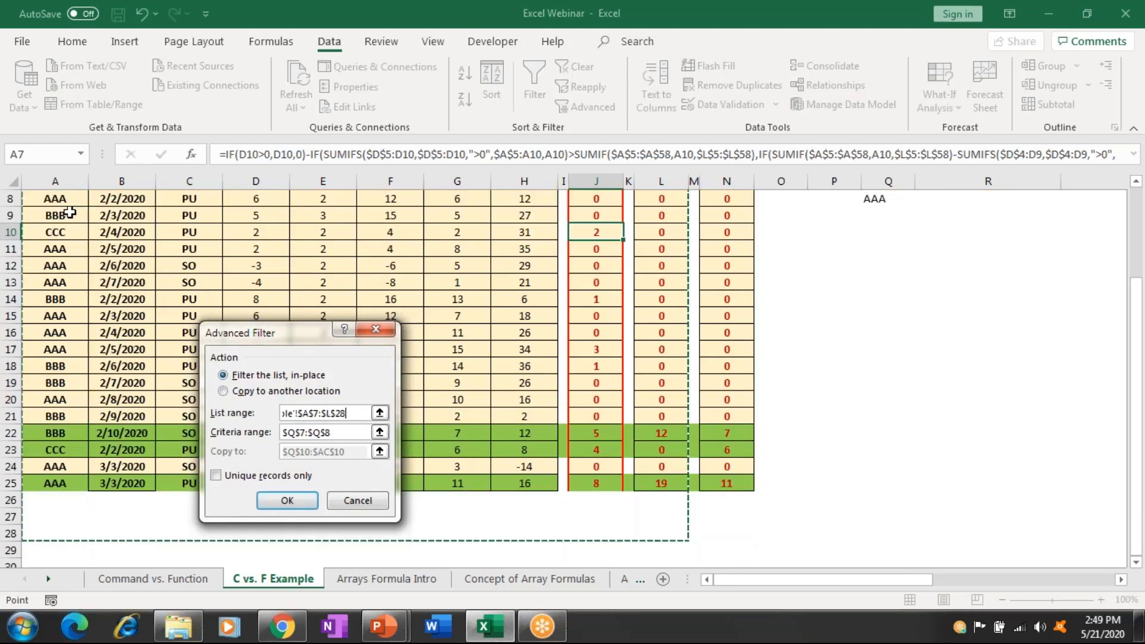
key("ctrl+shift+Right")
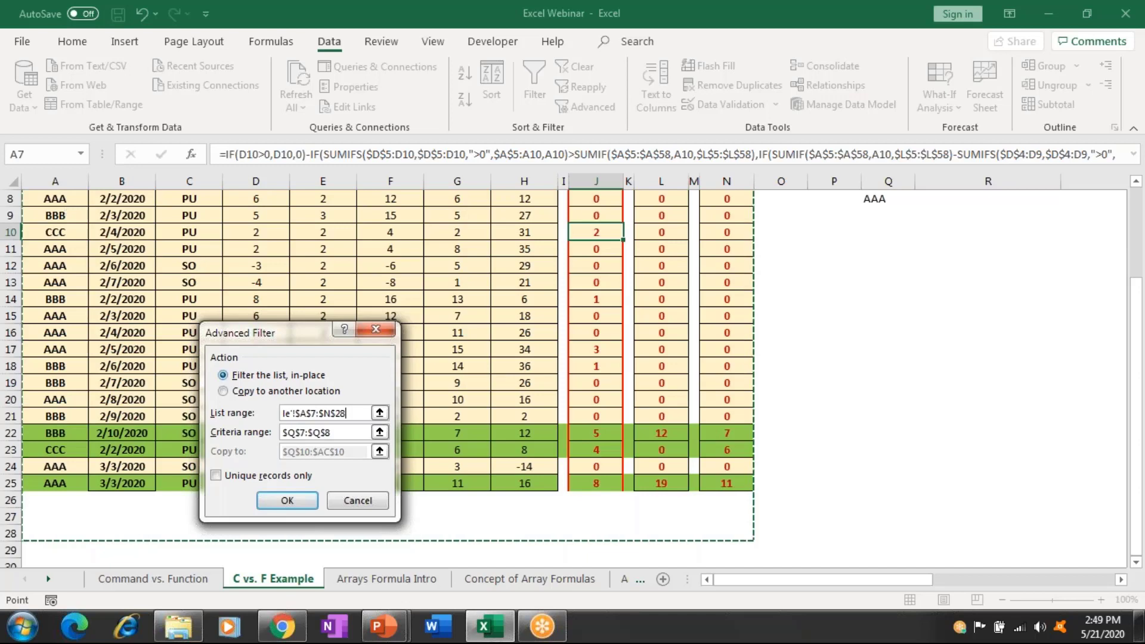
key("Tab")
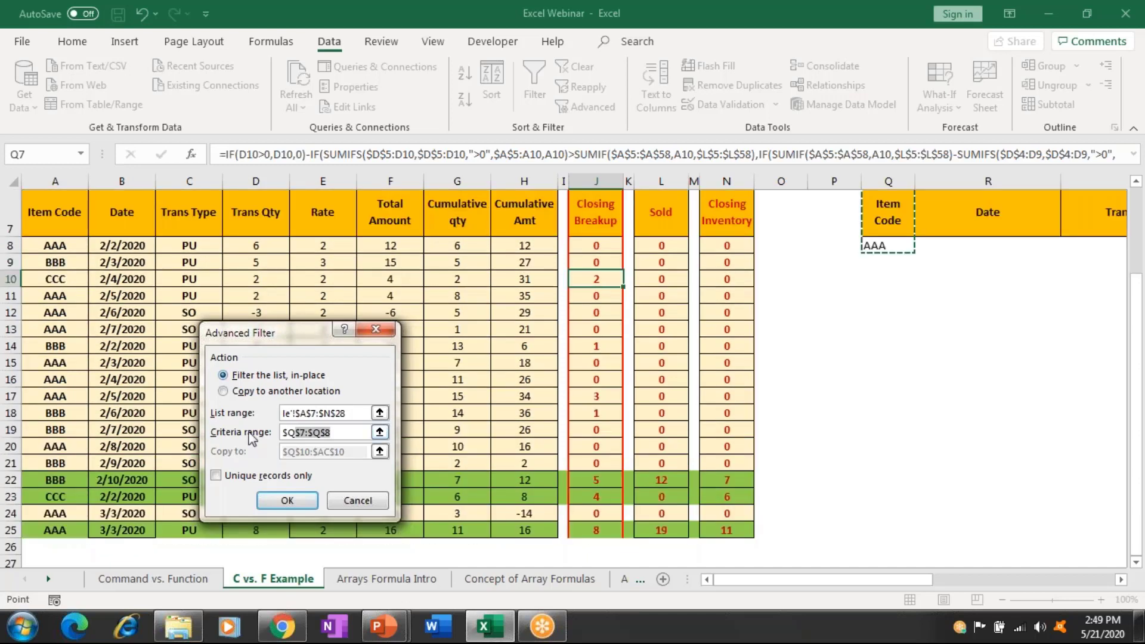
Set the criteria range to Q7:AD8.
left_click(987, 215)
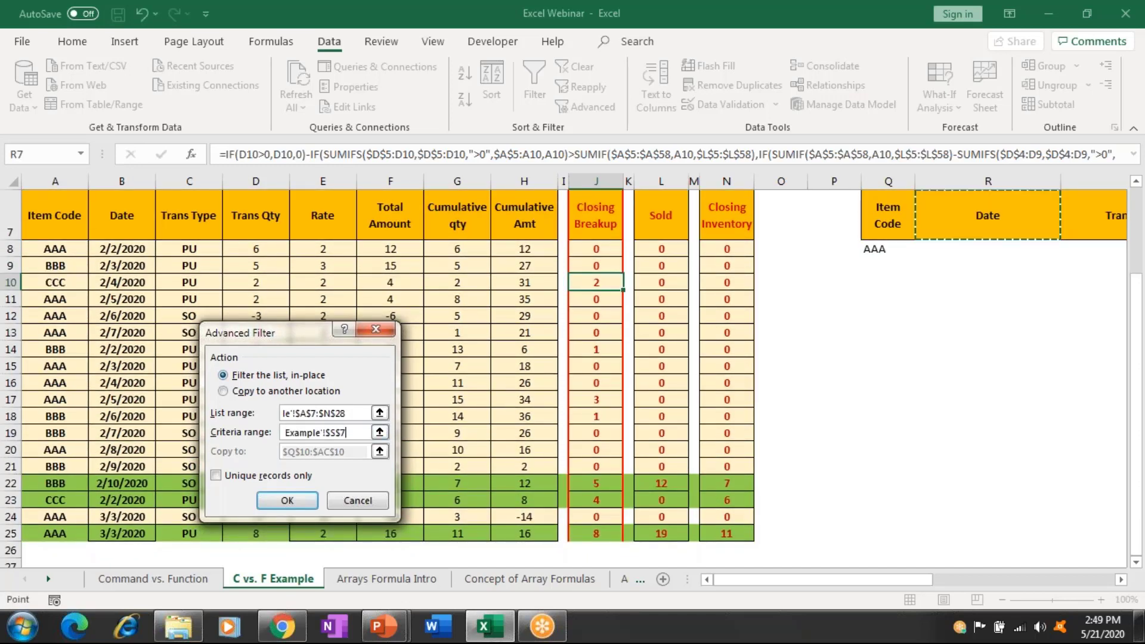
scroll(686, 219, "right", 3)
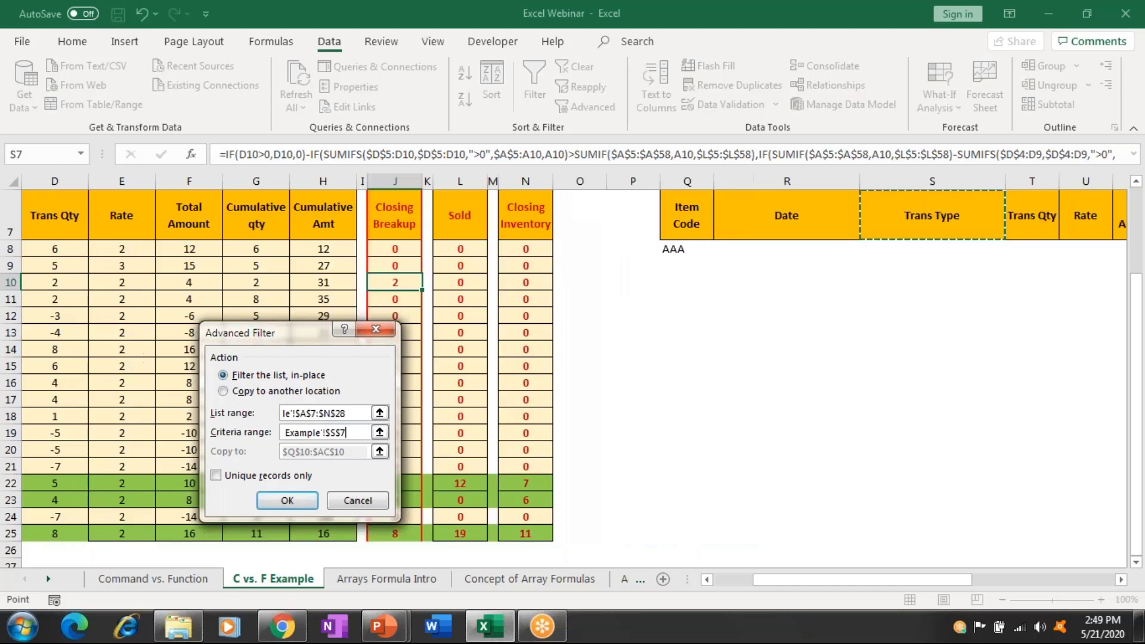
left_click(686, 219)
key("shift+Right")
key("shift+Down")
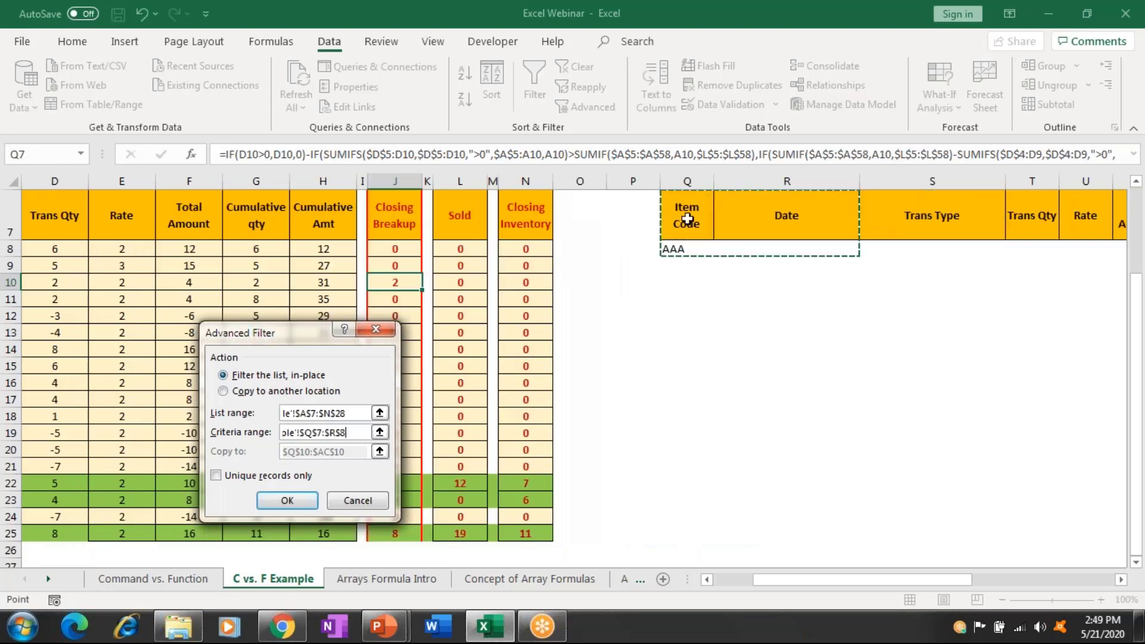
key("shift+Right")
key("shift+Right")
key("shift+Right")
key("shift+Right")
key("shift+Right")
key("shift+Right")
key("shift+Right")
key("shift+Right")
key("shift+Right")
key("shift+Right")
key("shift+Right")
key("shift+Right")
key("shift+Right")
key("shift+Right")
key("shift+Right")
key("shift+Right")
key("shift+Right")
key("shift+Right")
key("shift+Left")
key("shift+Left")
key("shift+Left")
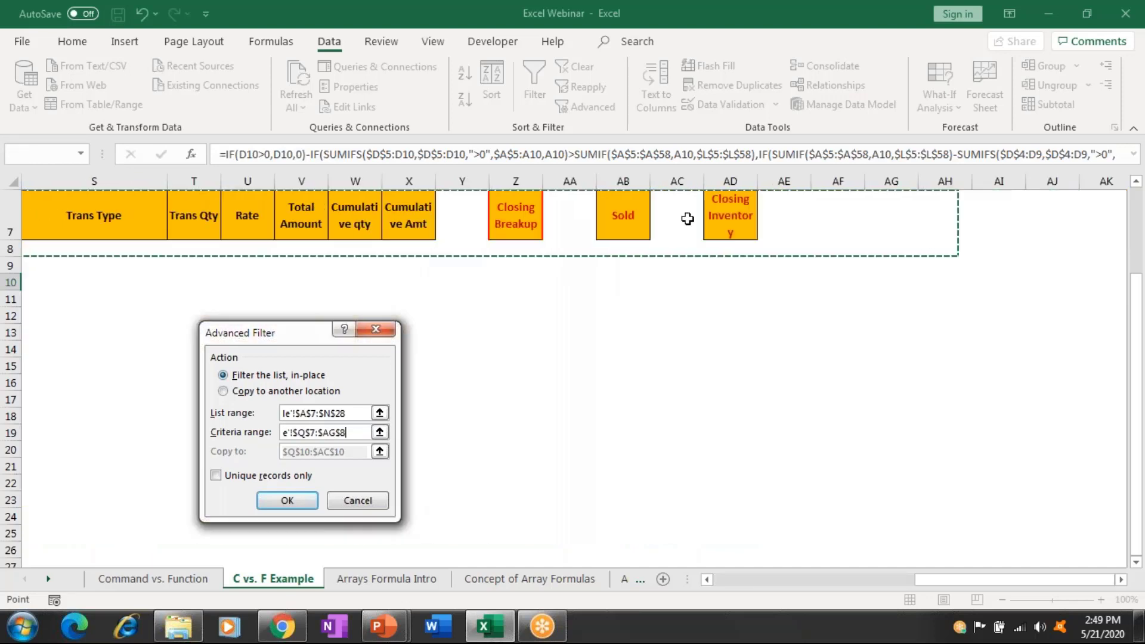
key("shift+Left")
key("shift+Left")
key("shift+Left")
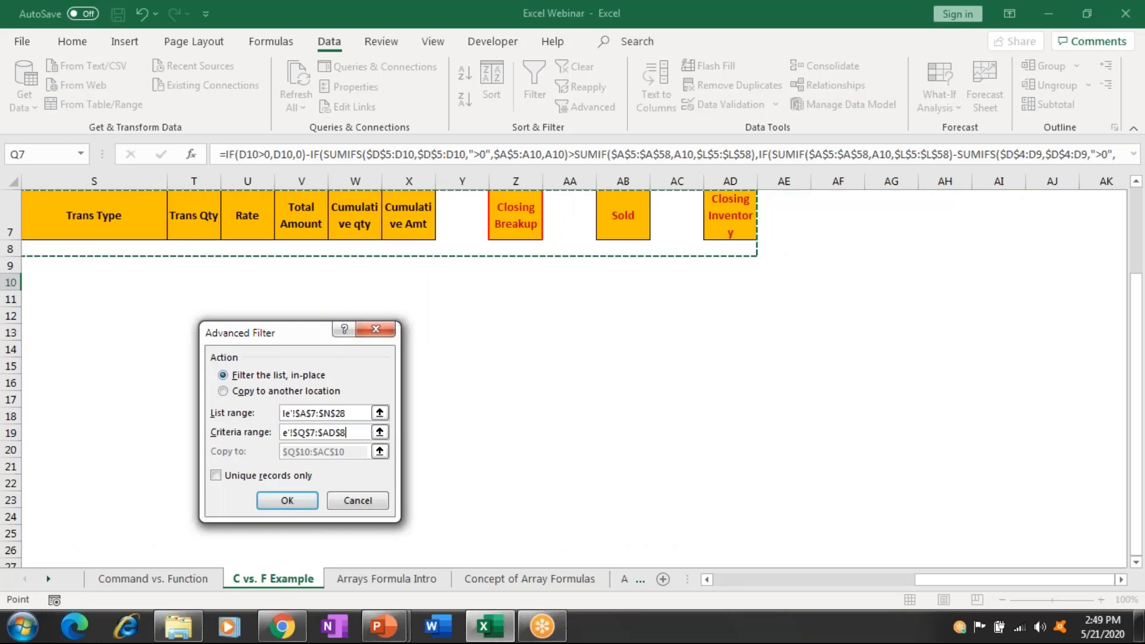
Copy the matching rows to another location starting at Q10.
left_click(286, 391)
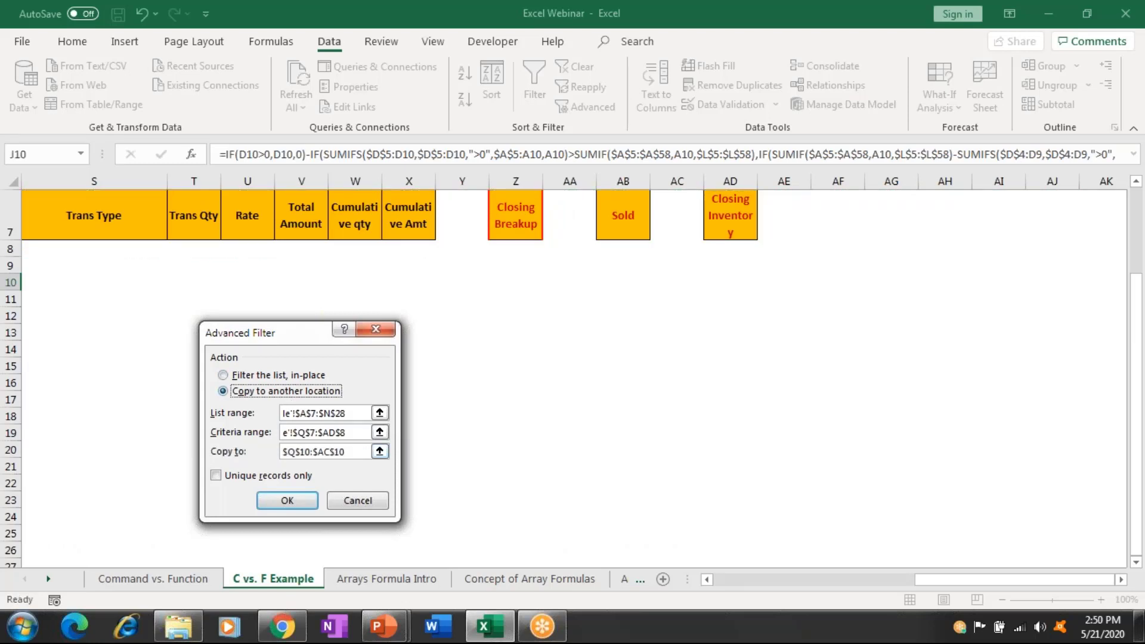
left_click(322, 452)
key("BackSpace")
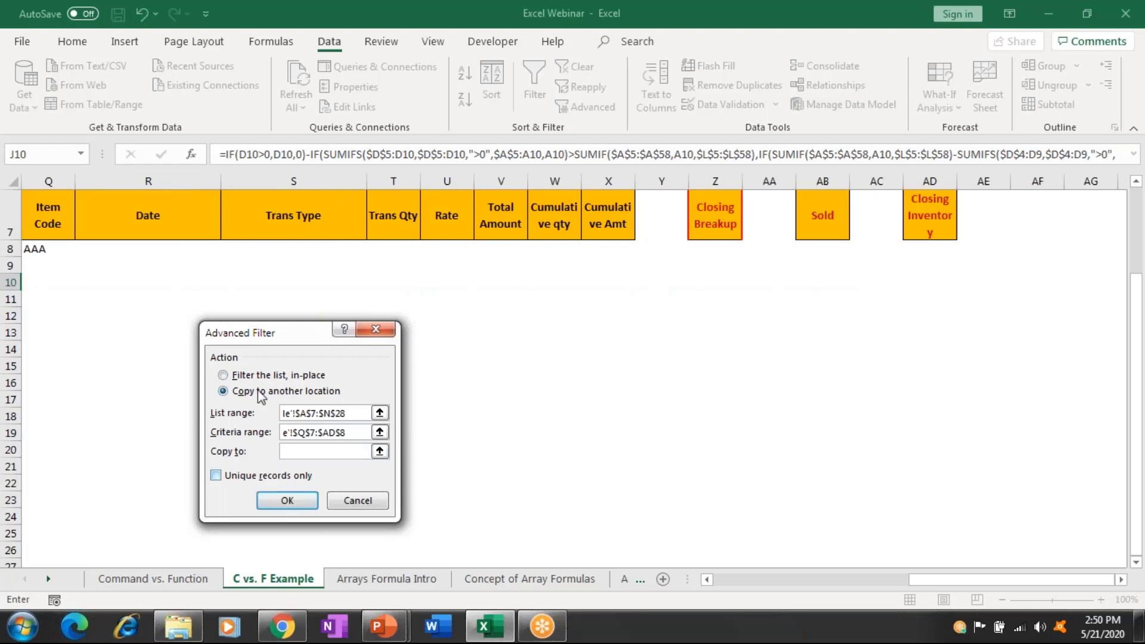
left_click(52, 278)
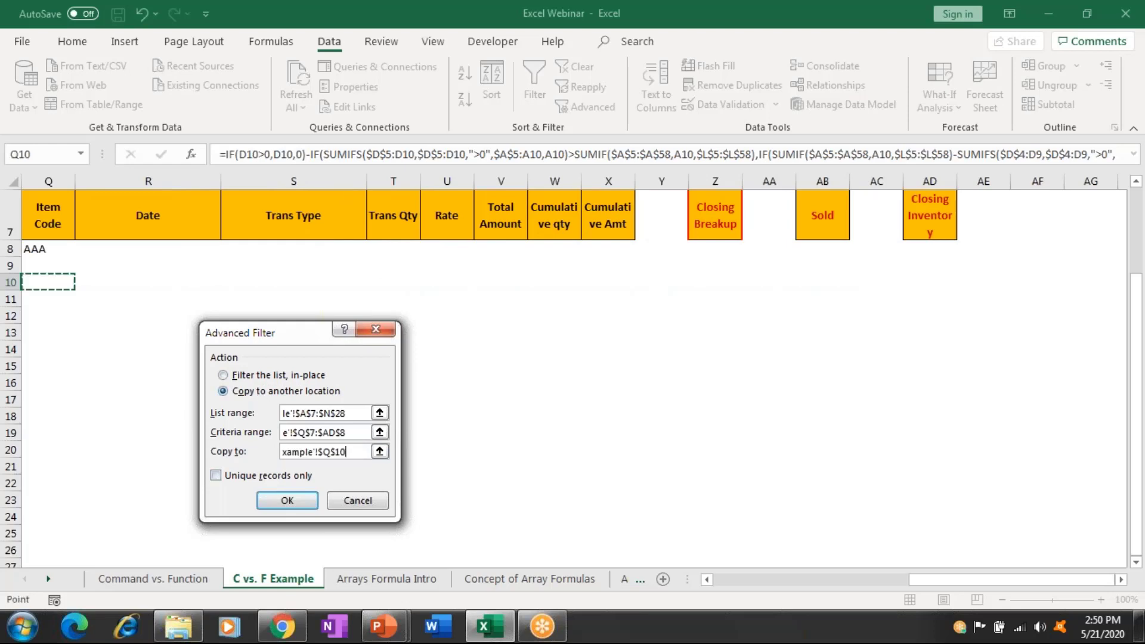
left_click(303, 504)
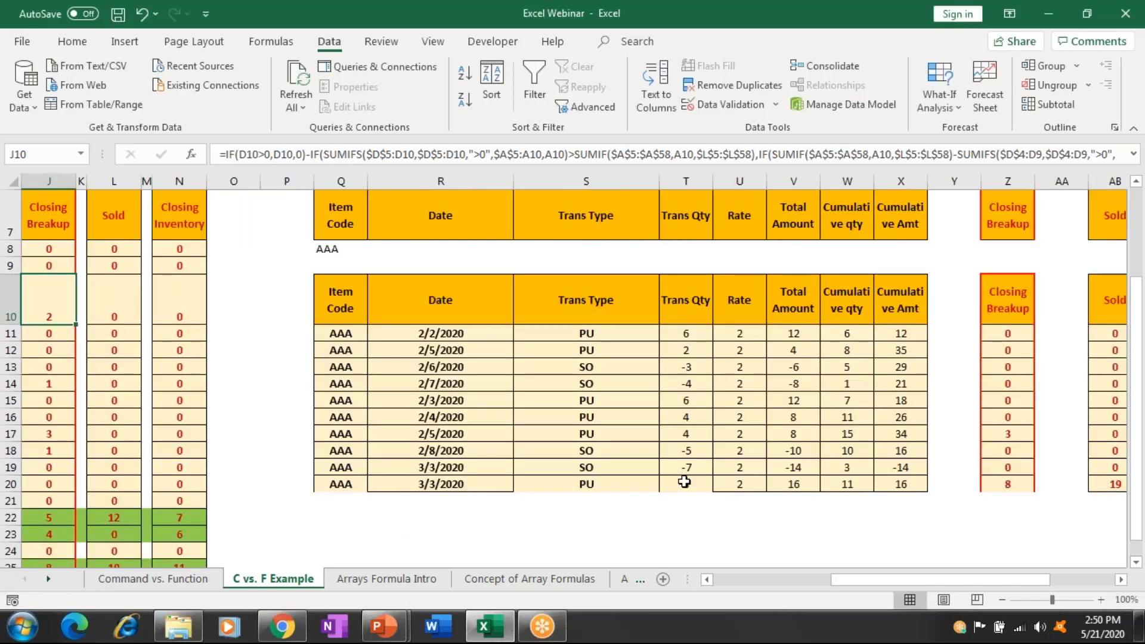
left_click(684, 481)
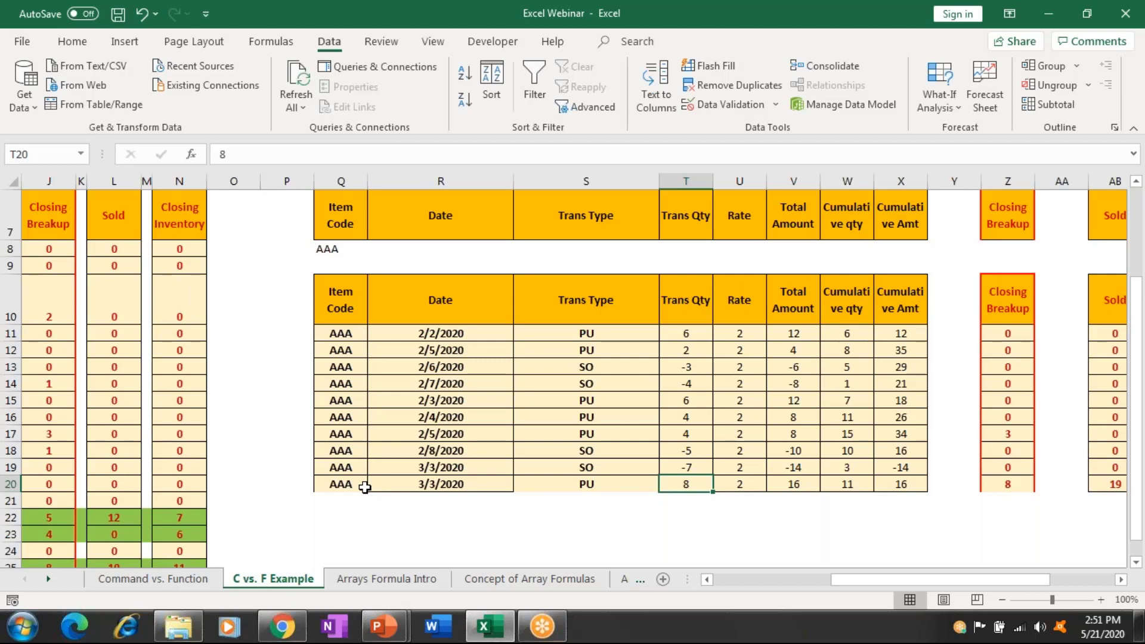
left_click(364, 487)
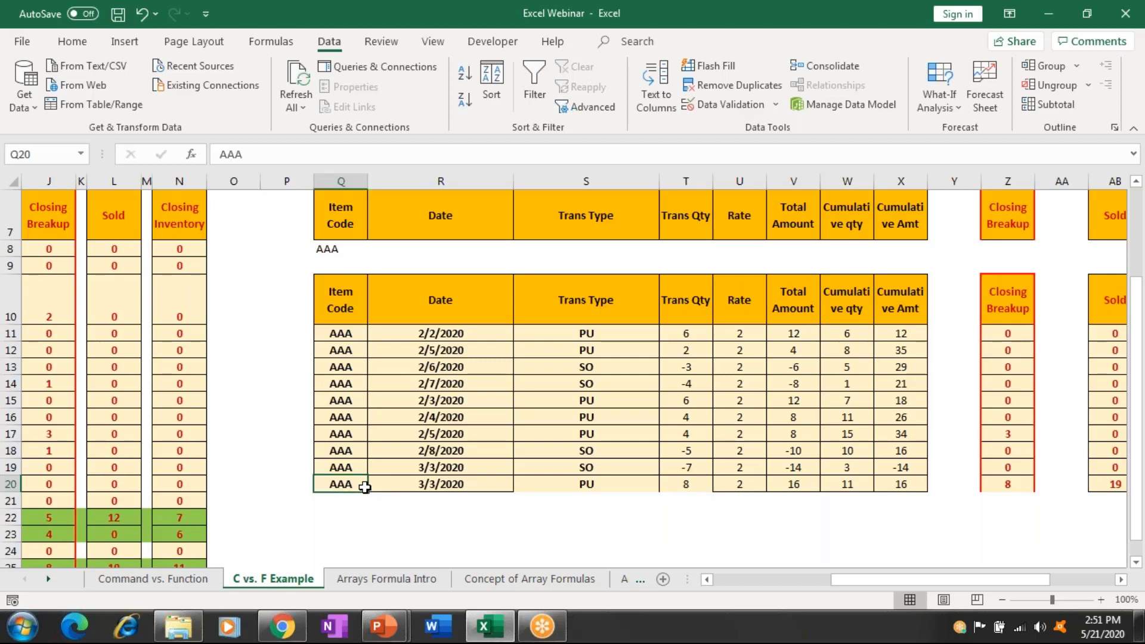
key("shift+Up")
key("shift+Up")
key("shift+Up")
key("shift+Up")
key("shift+Up")
key("shift+Up")
key("shift+Up")
key("shift+Up")
key("shift+Up")
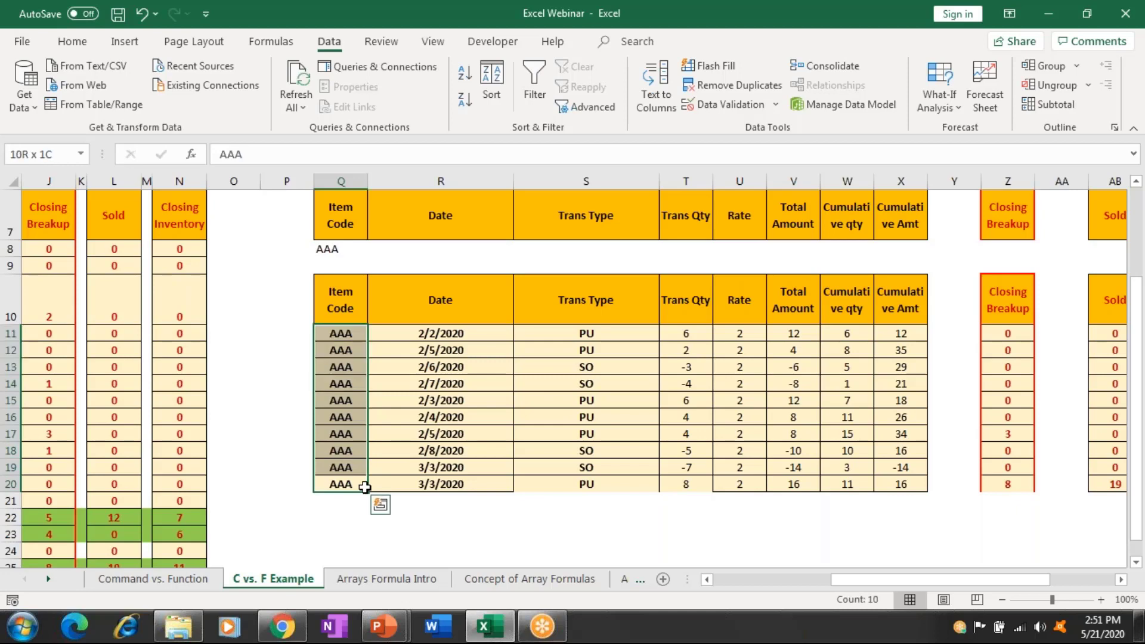
key("shift+Up")
Delete the extracted AAA rows in Q10:AD20, shifting cells up.
key("shift+Right")
key("shift+Right")
key("shift+Right")
key("shift+Right")
key("shift+Right")
key("shift+Right")
key("shift+Right")
key("shift+Right")
key("shift+Right")
key("shift+Right")
key("shift+Right")
key("shift+Right")
key("shift+Right")
key("shift+Right")
key("shift+Right")
key("shift+Right")
key("shift+Right")
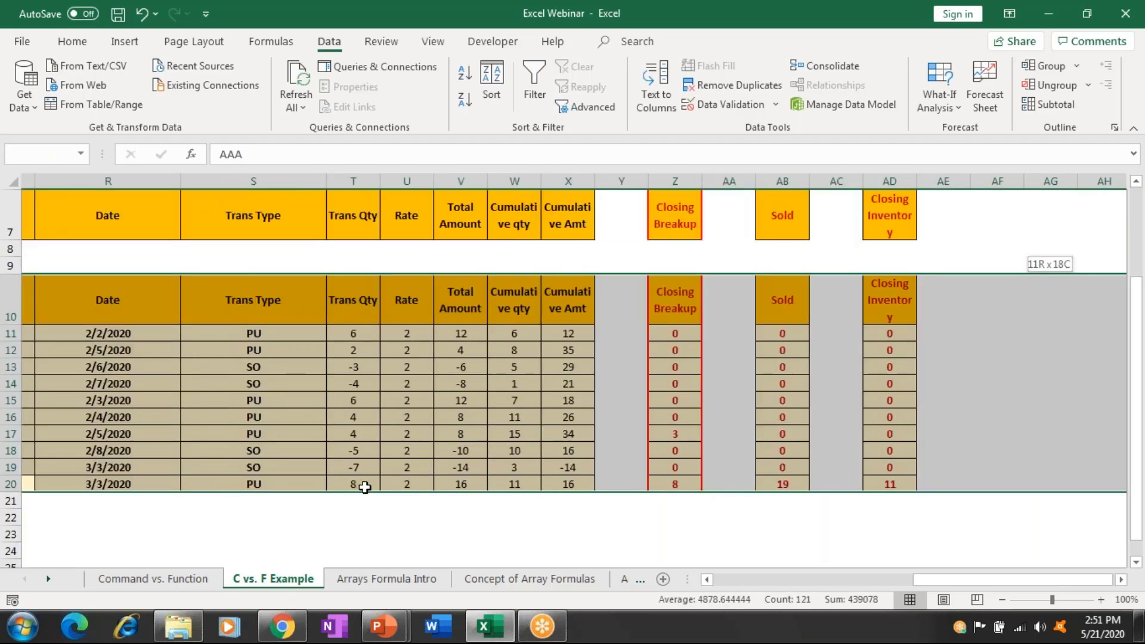
key("shift+Left")
key("shift+Left")
key("shift+Left")
key("shift+Left")
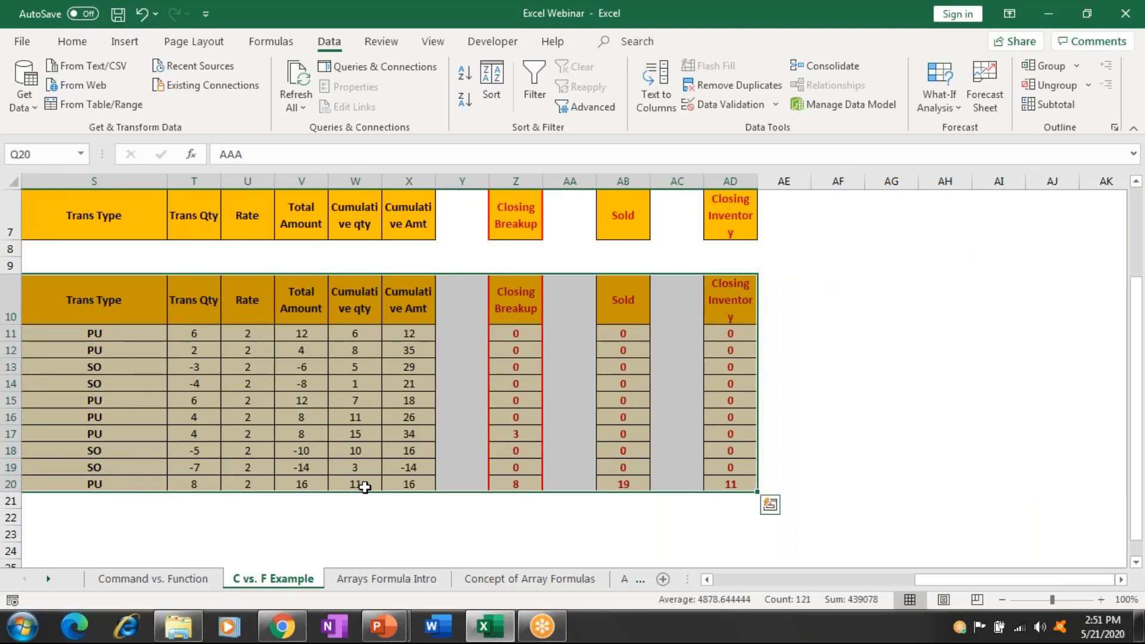
key("ctrl+minus")
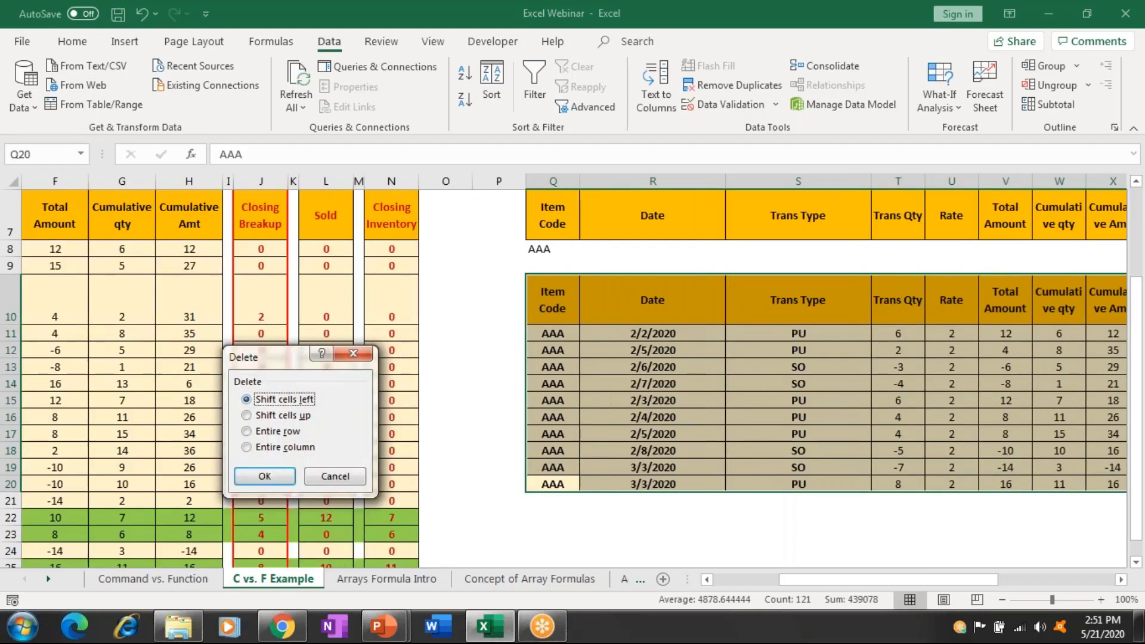
key("Down")
key("Return")
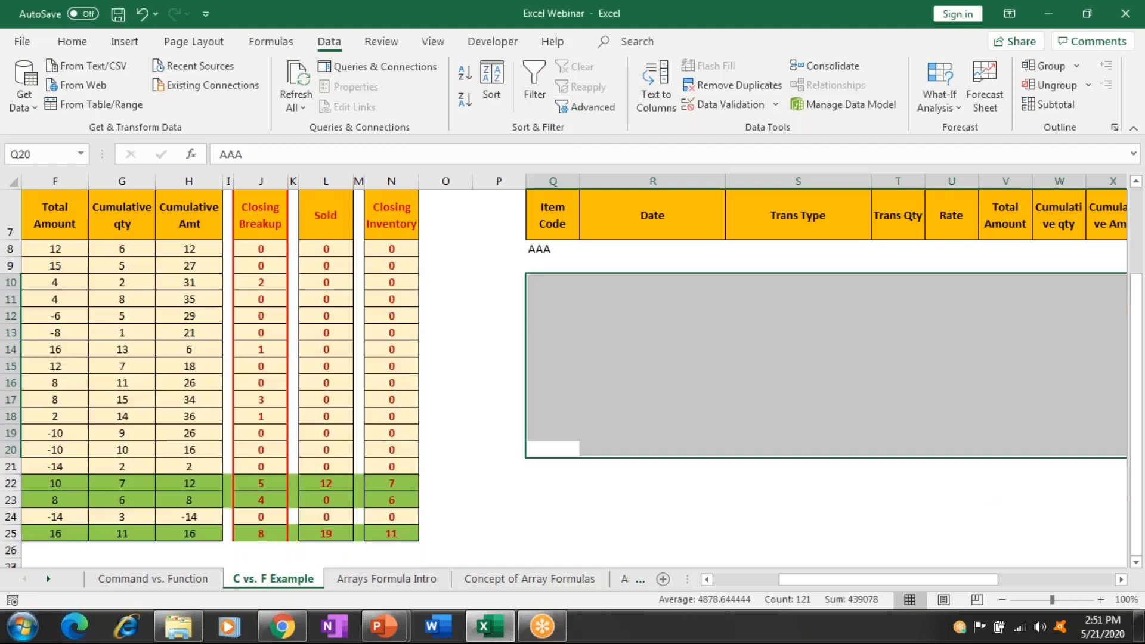
Select the whole transaction table with Ctrl+A from column A.
left_click(652, 386)
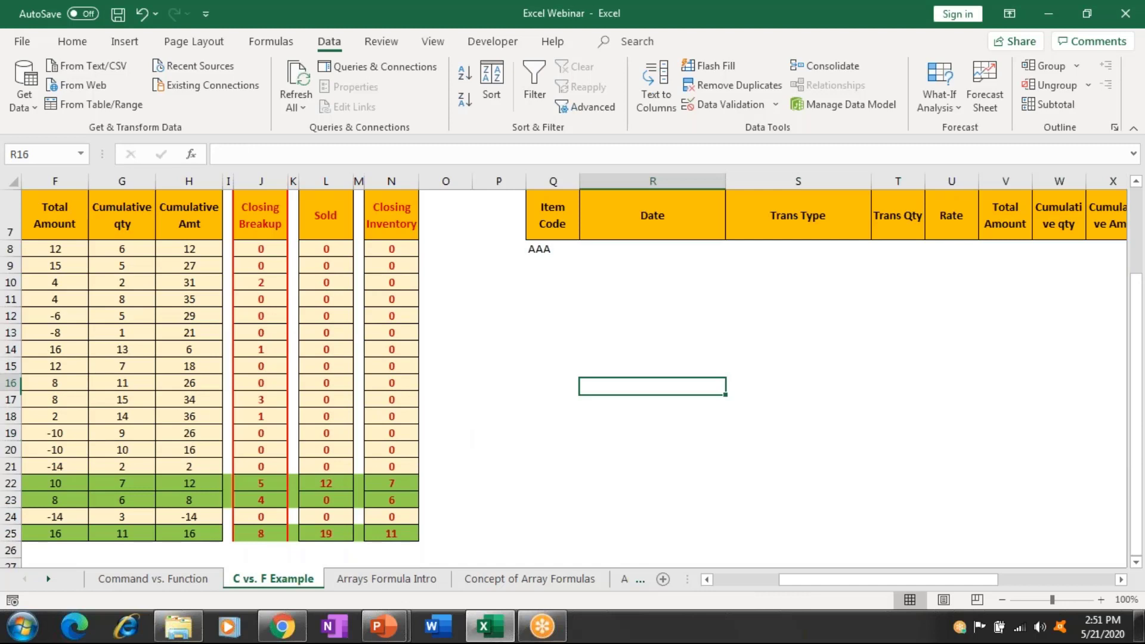
left_click(552, 282)
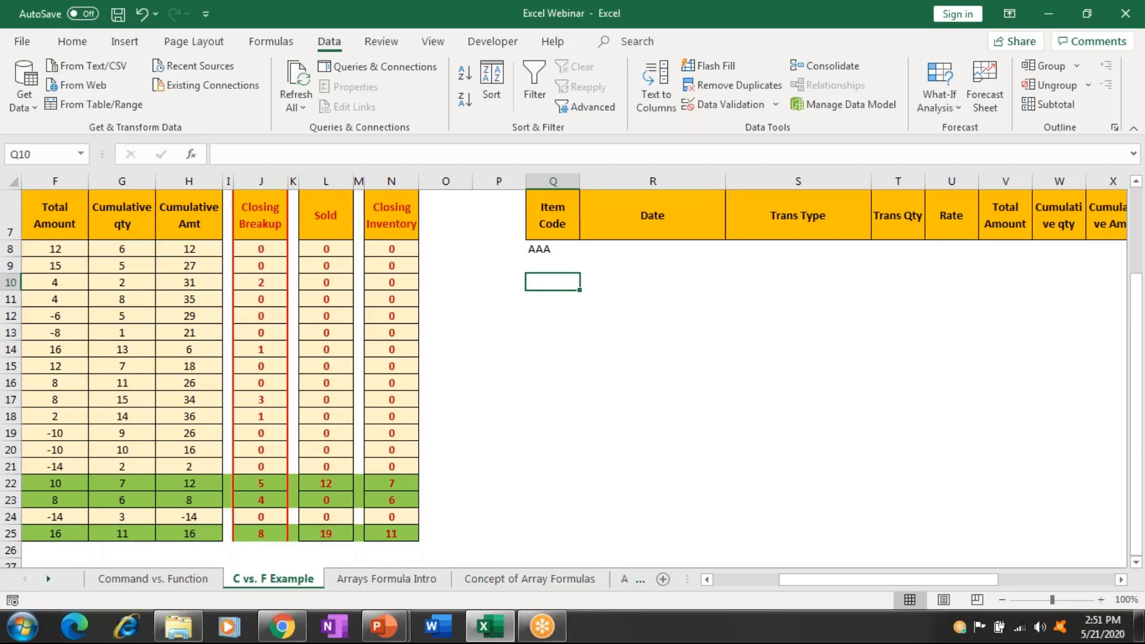
left_click(122, 282)
key("Home")
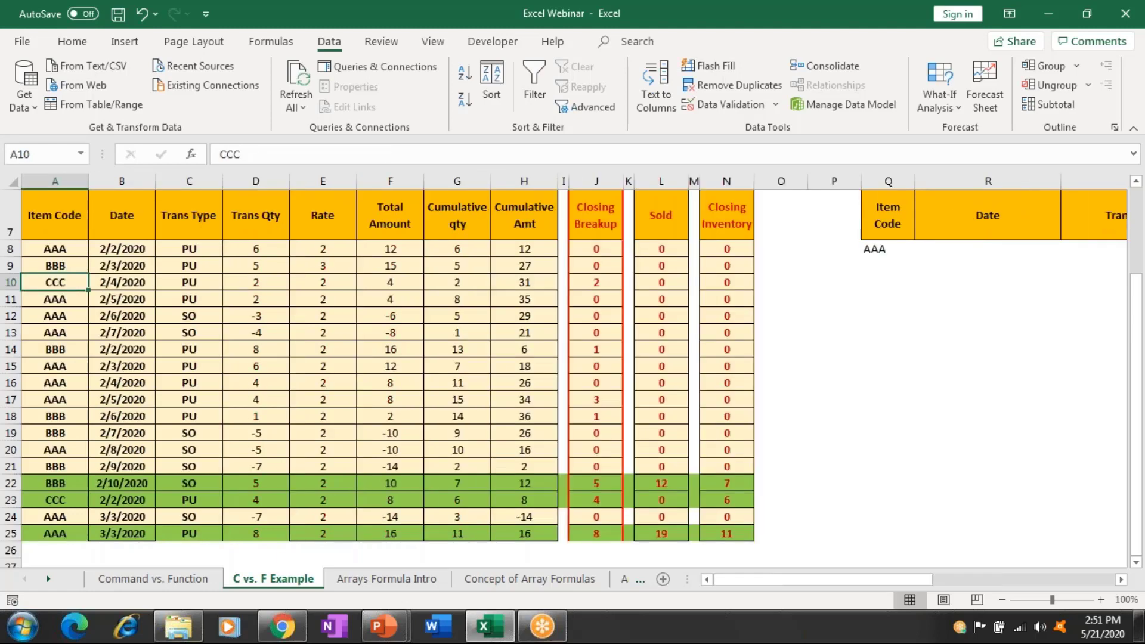
key("ctrl+a")
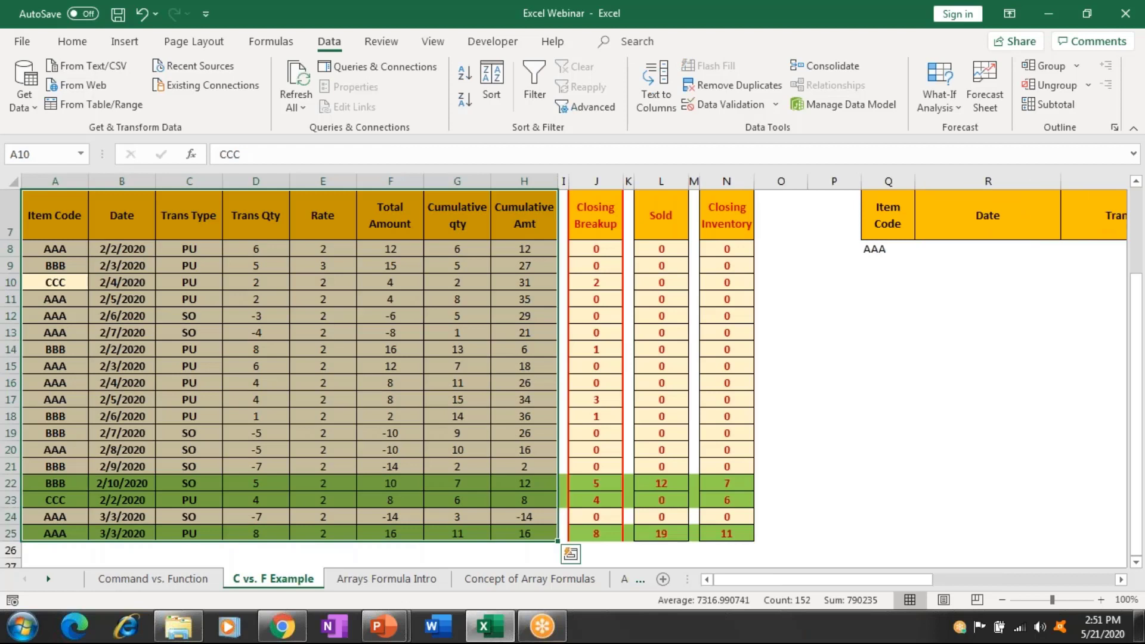
Turn on AutoFilter and filter the Item Code column to AAA only.
left_click(537, 84)
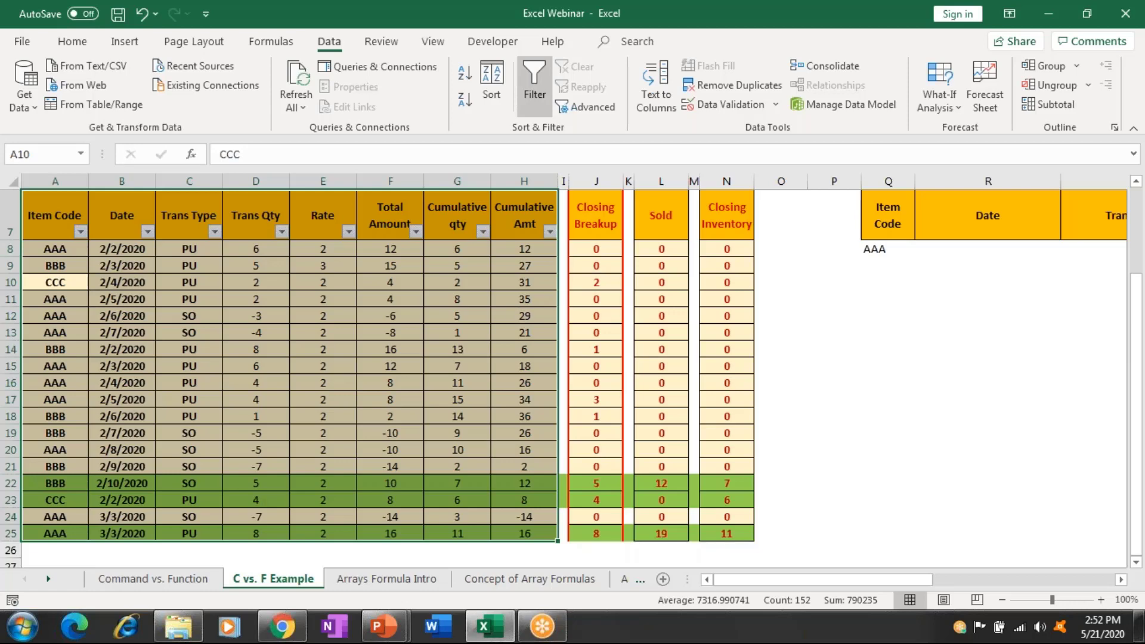
left_click(61, 227)
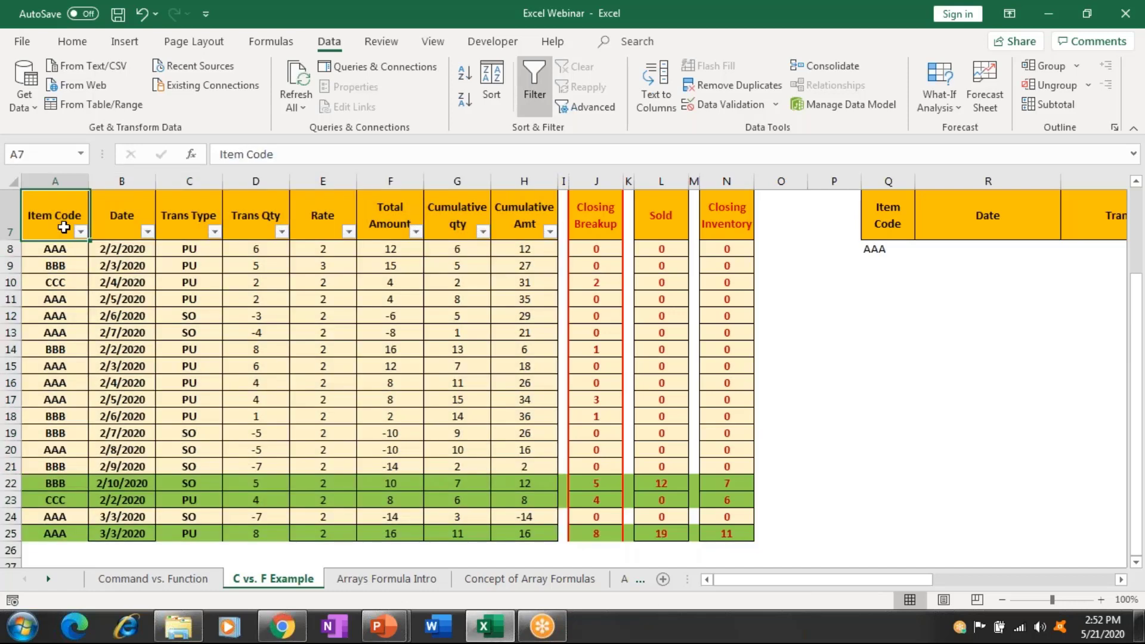
left_click(80, 232)
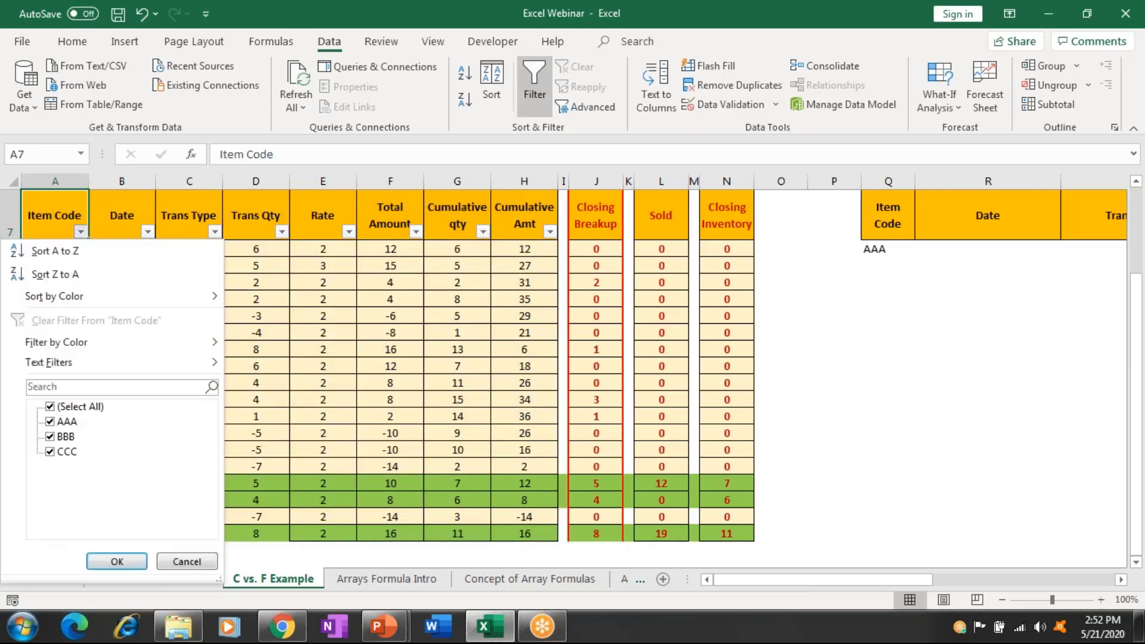
left_click(70, 408)
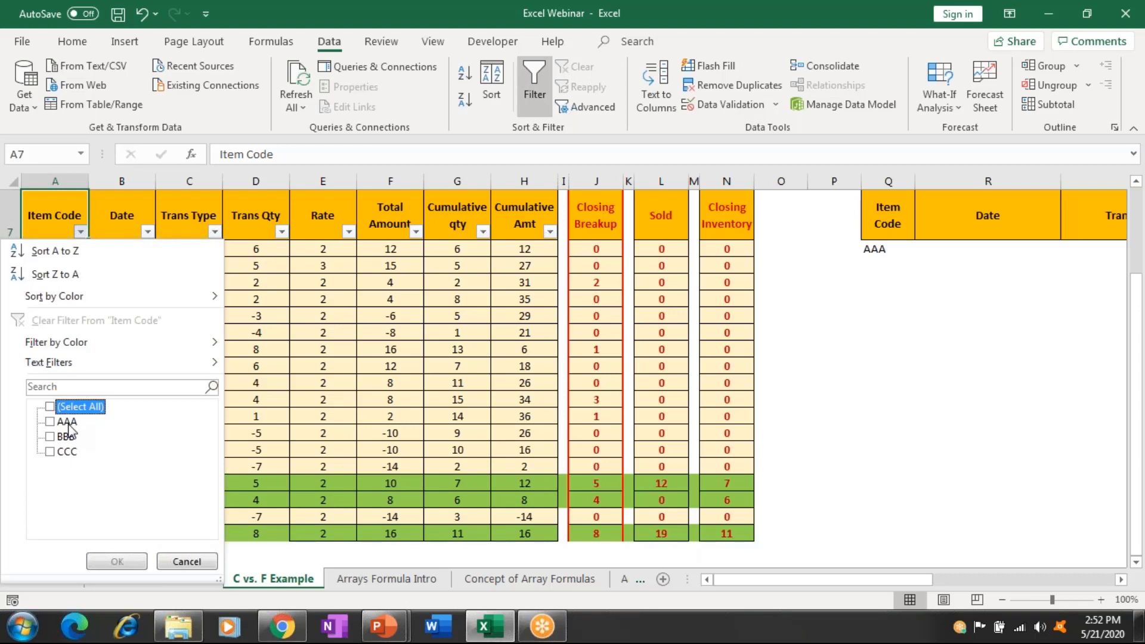
left_click(68, 423)
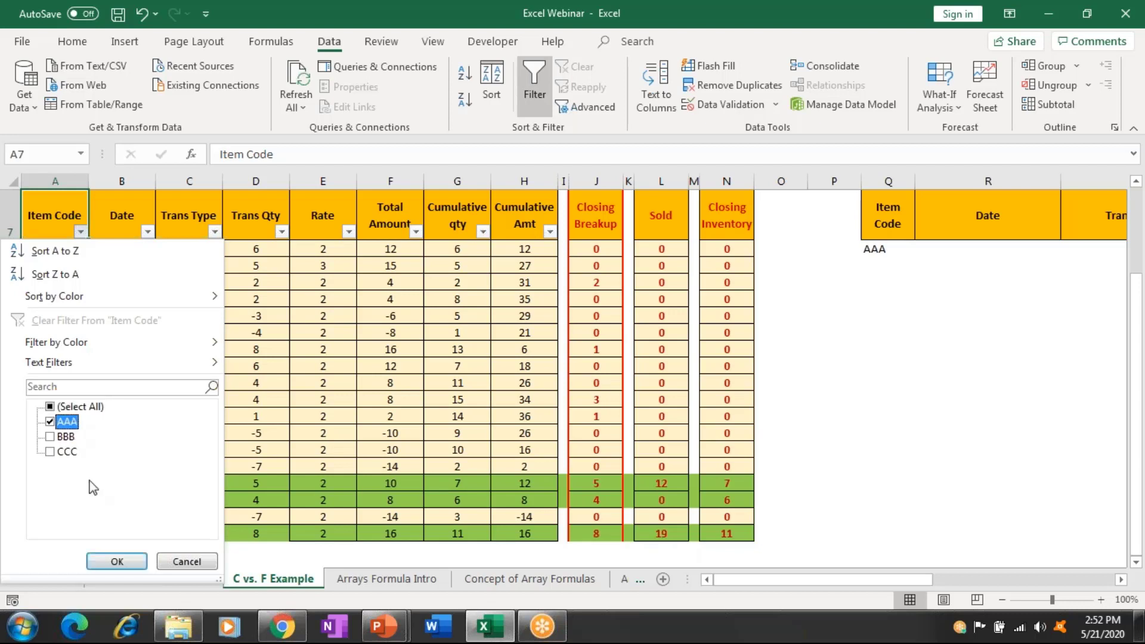
left_click(122, 562)
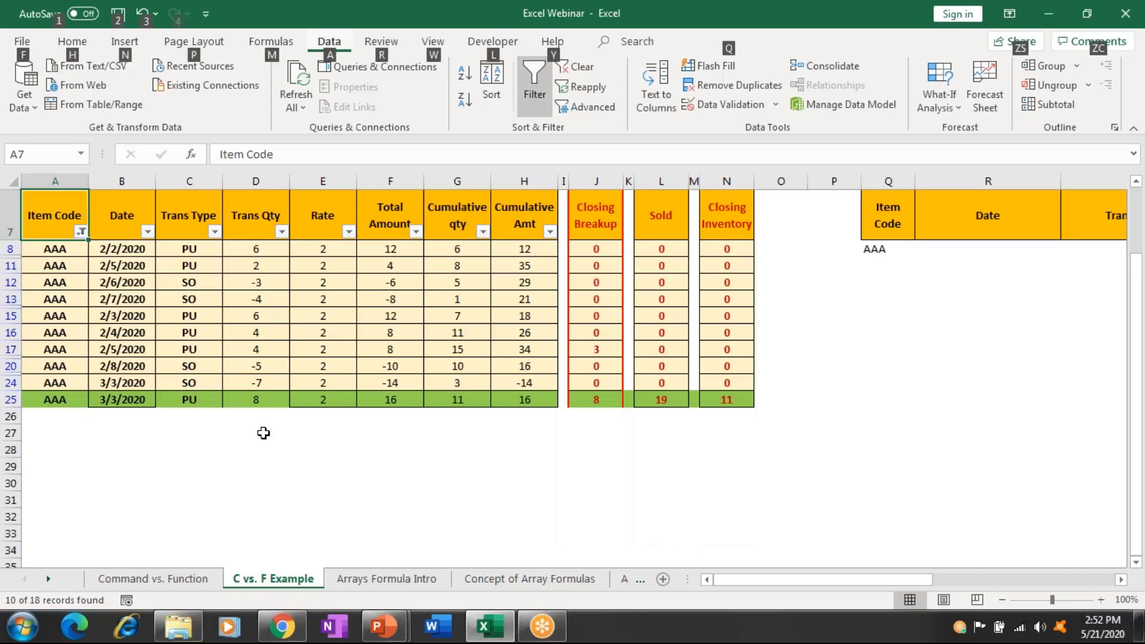
Clear the Item Code filter so all 18 rows show again.
key("alt")
key("c")
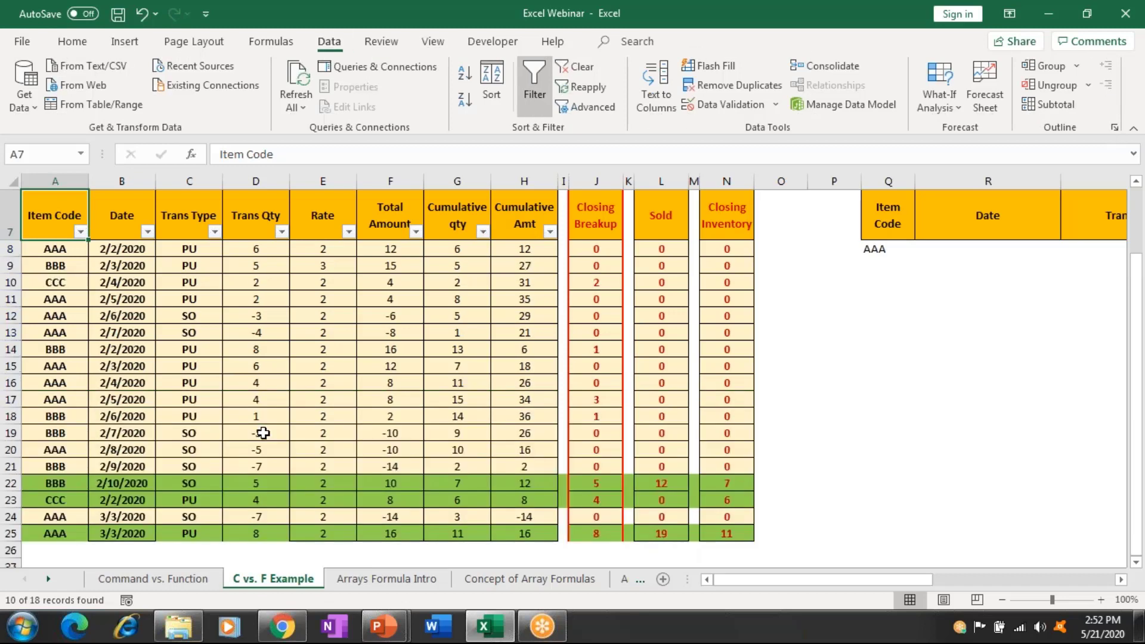
key("Right")
key("Right")
key("Right")
key("Right")
key("Right")
key("Right")
key("Right")
key("Right")
key("Right")
key("Right")
key("Right")
key("Right")
key("Right")
key("Right")
key("Right")
key("Right")
key("Right")
key("Right")
key("Right")
key("Down")
key("Down")
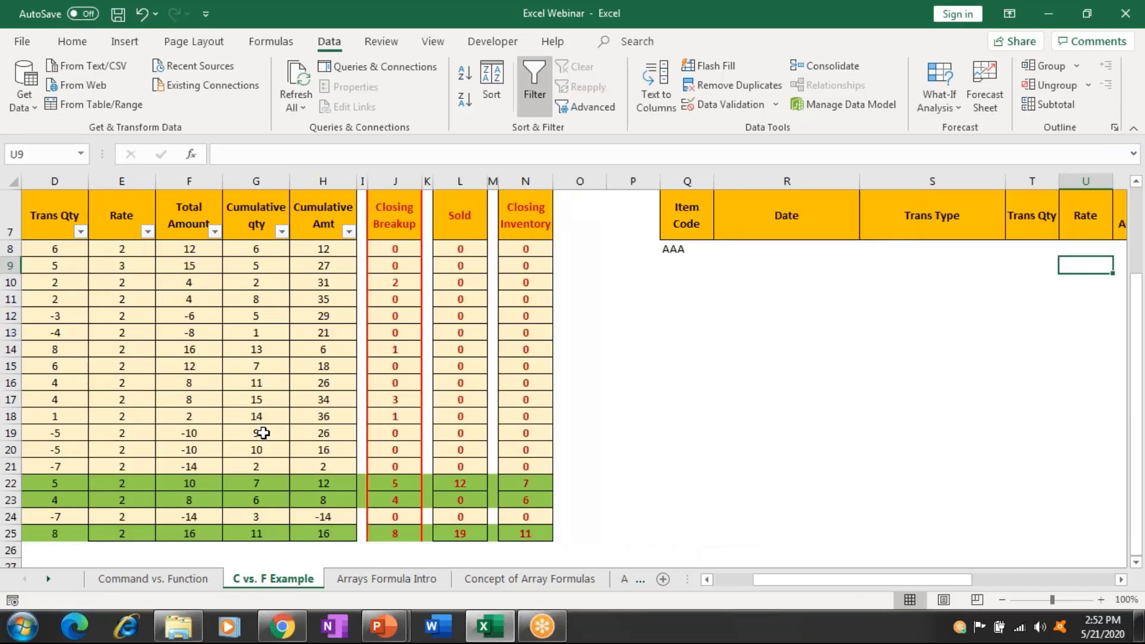
key("Down")
key("Left")
key("Left")
key("Left")
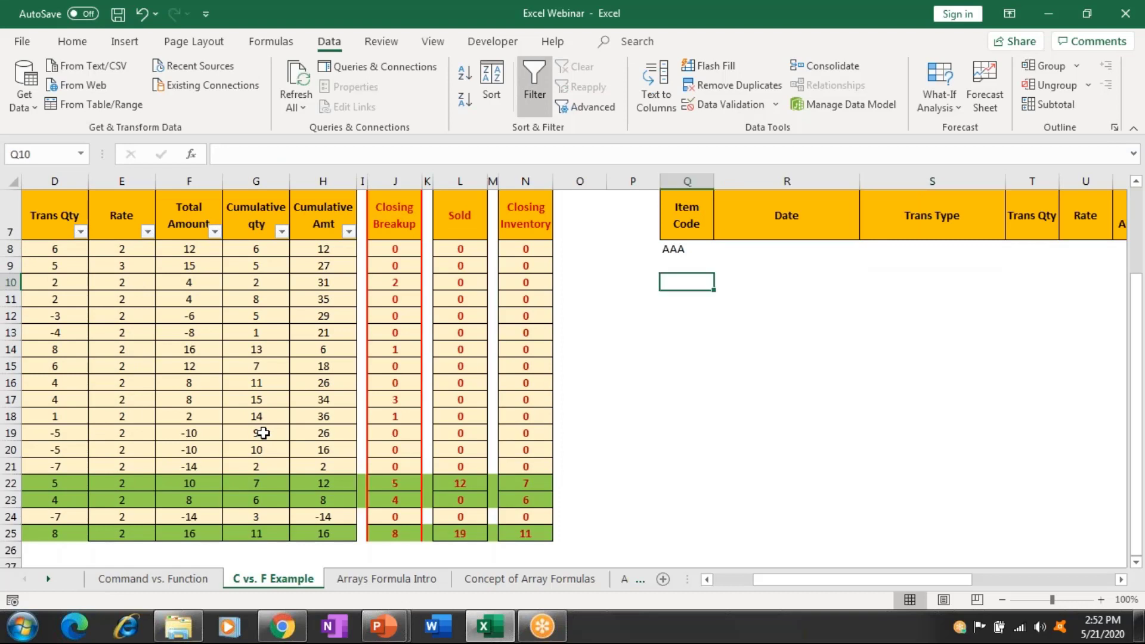
Start =FILTER in Q10 with A7:N25 as the array.
type("=fi")
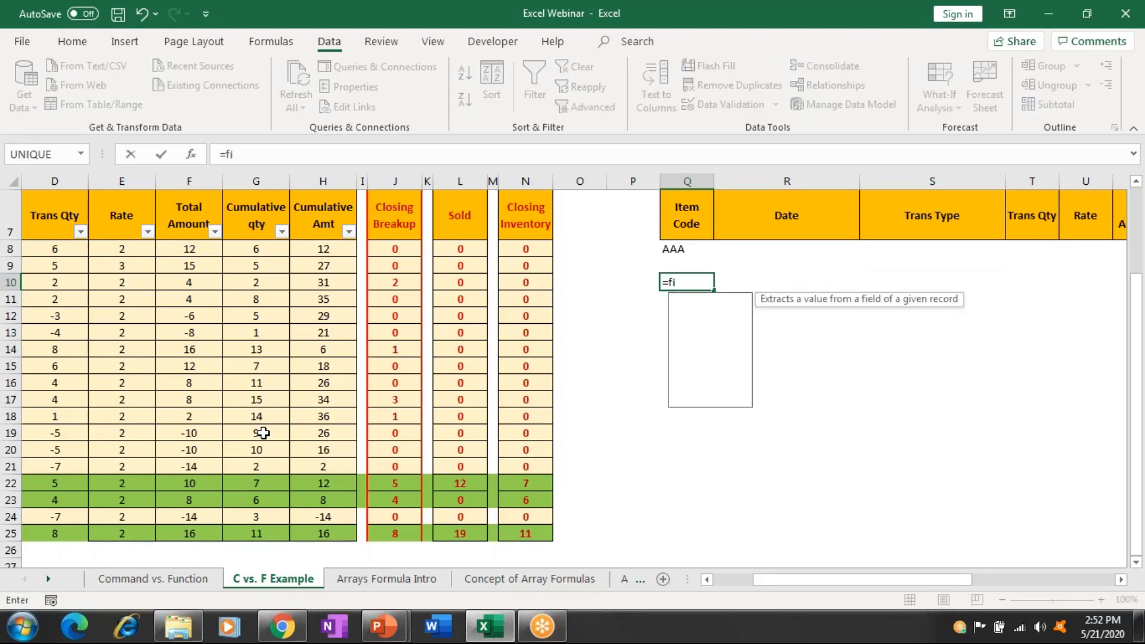
type("l")
key("Tab")
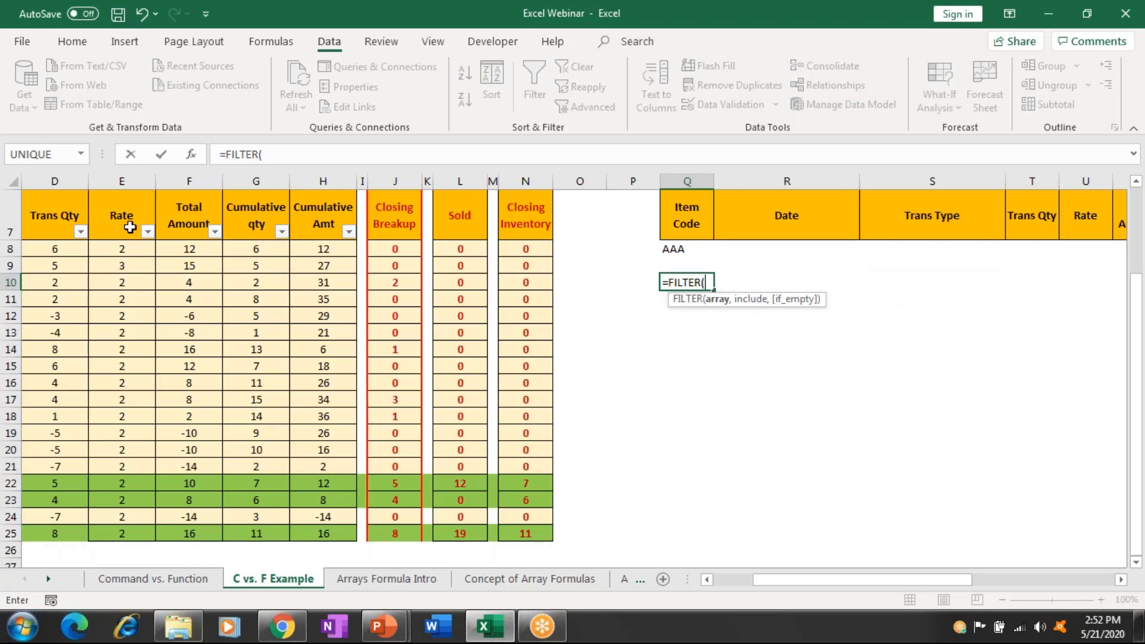
left_click(130, 227)
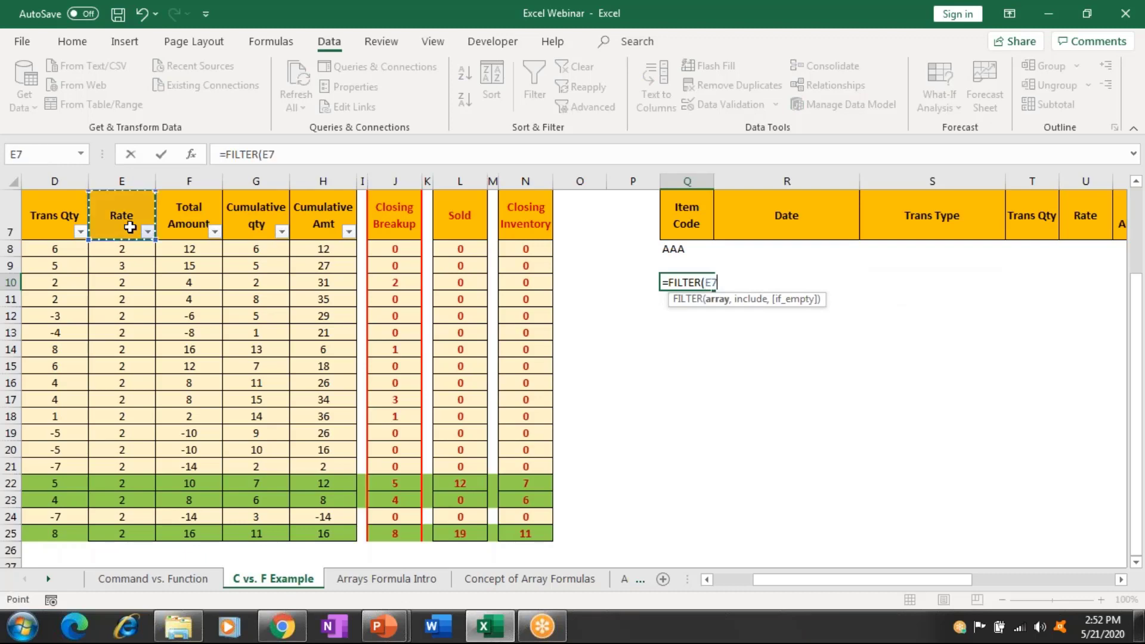
key("Left")
key("Left")
key("Left")
key("Left")
key("ctrl+shift+Down")
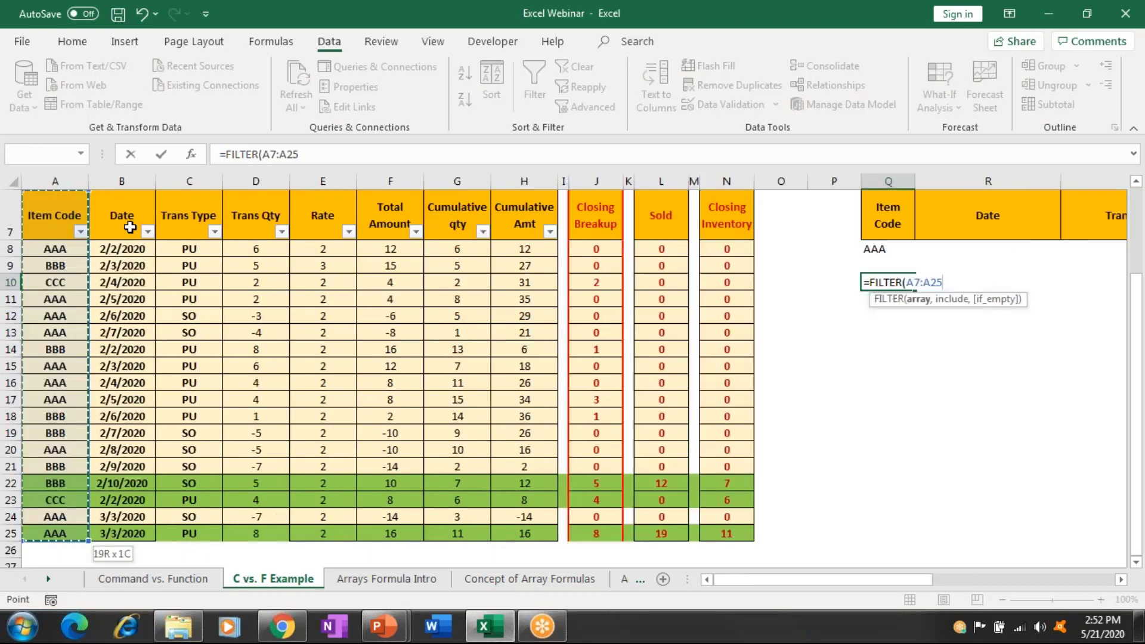
key("ctrl+shift+Right")
key("ctrl+shift+Right")
key("ctrl+shift+Right")
key("ctrl+shift+Right")
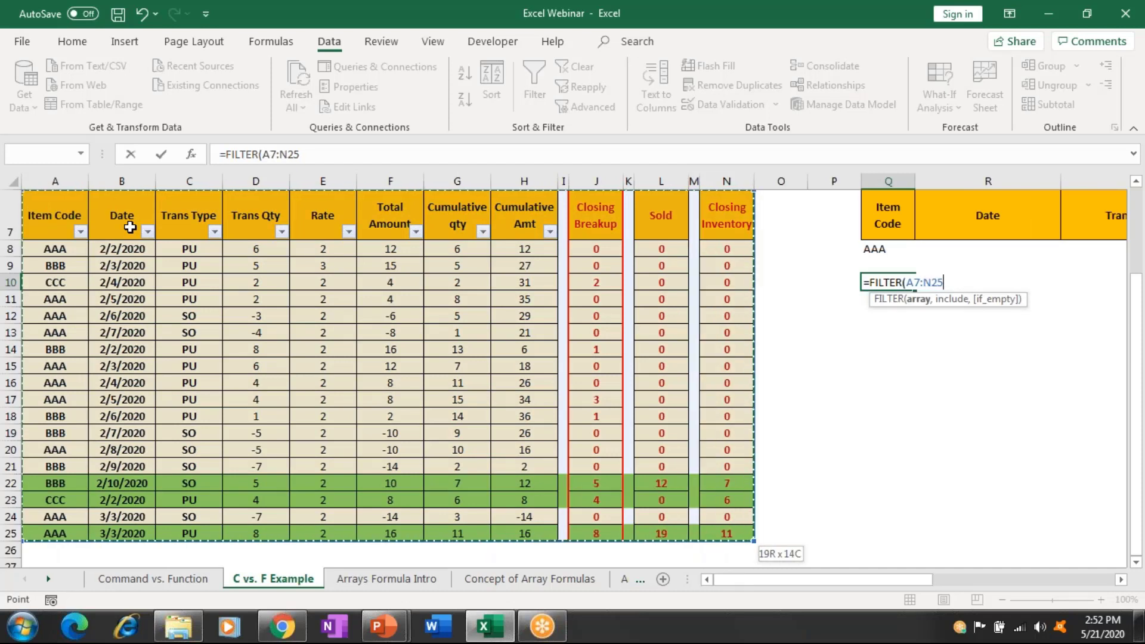
Add the include condition A7:A25="AAA" to the FILTER formula.
type(",")
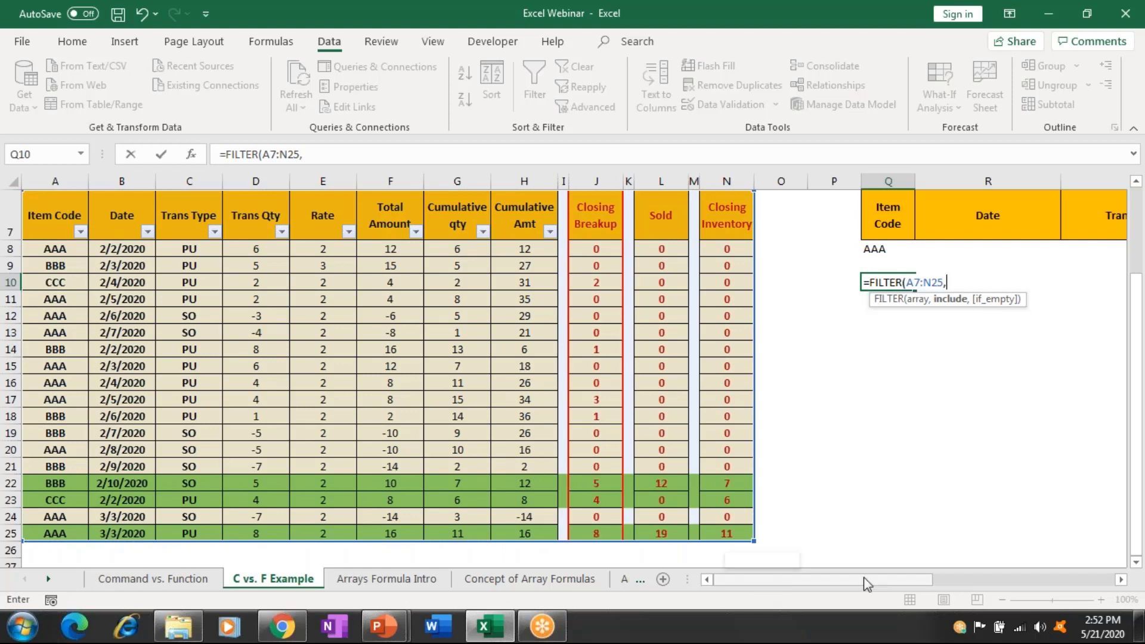
left_click_drag(762, 582, 853, 582)
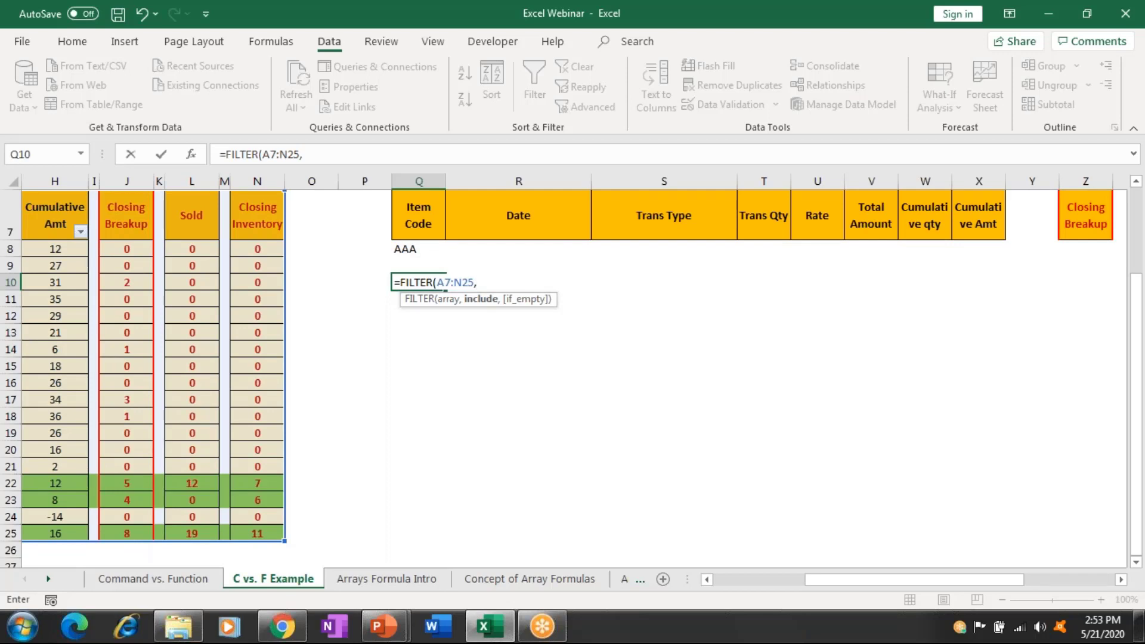
left_click(159, 265)
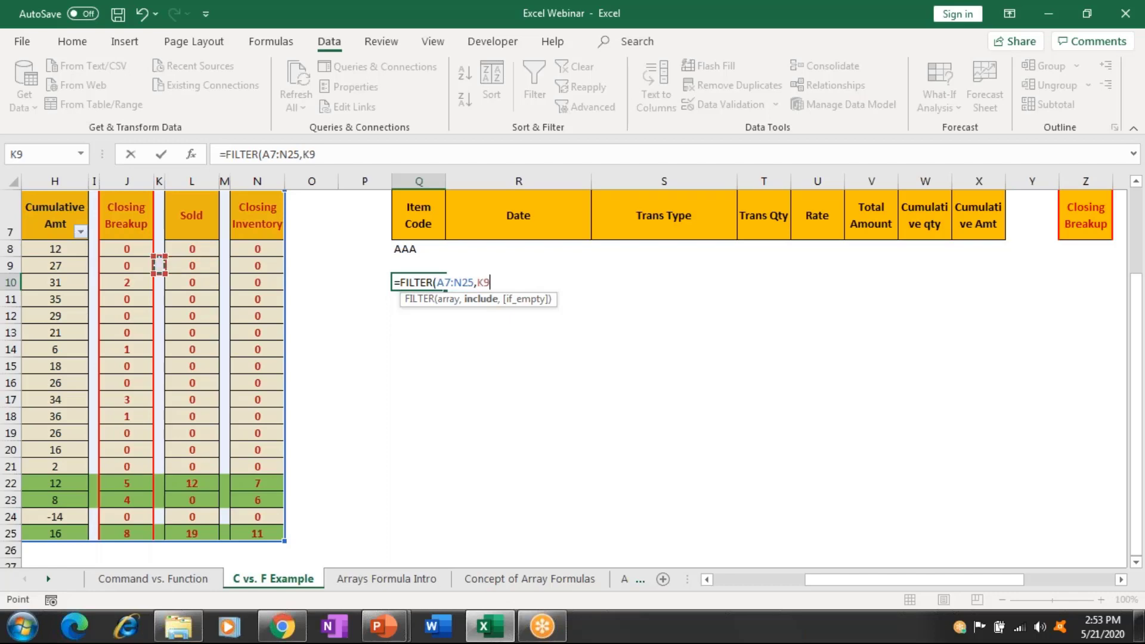
key("Home")
left_click_drag(48, 218, 60, 537)
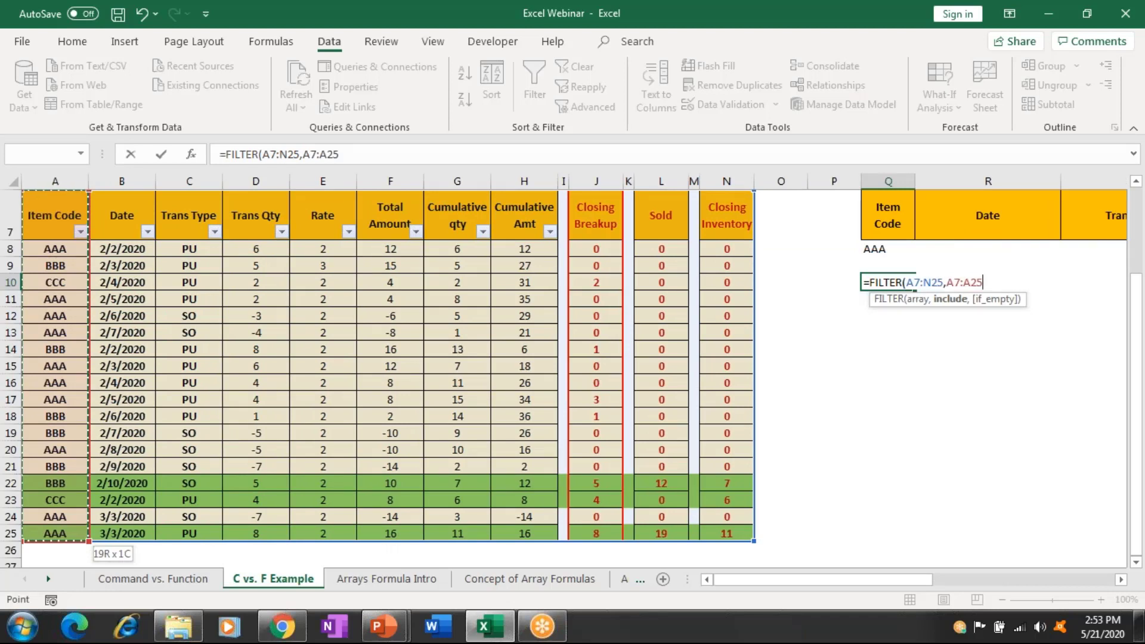
type("=\"A")
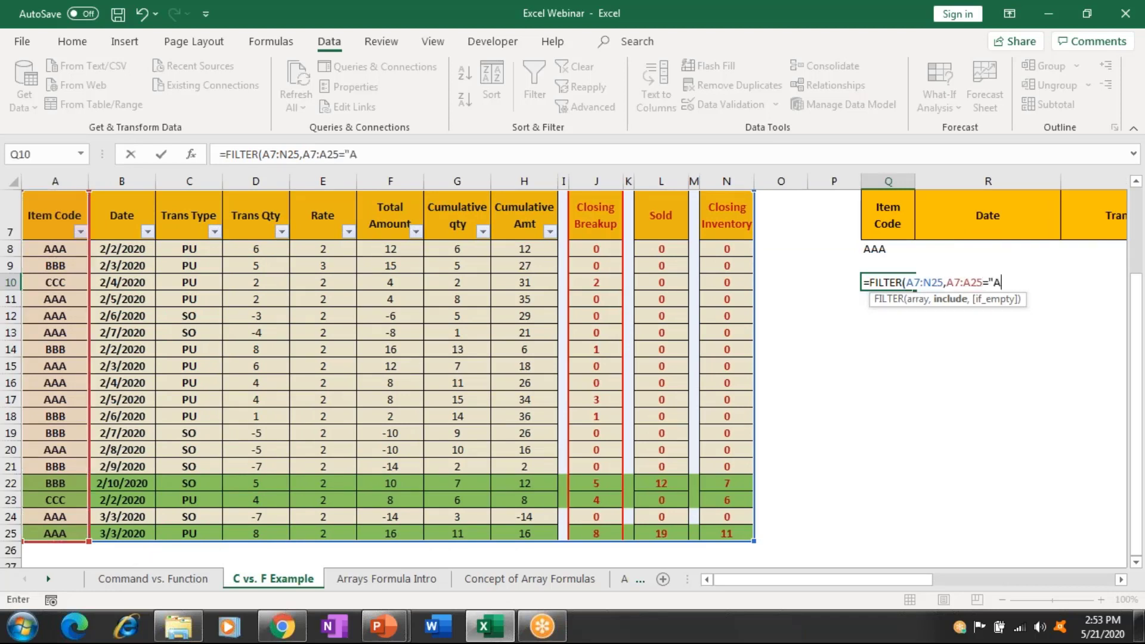
type("AA\"")
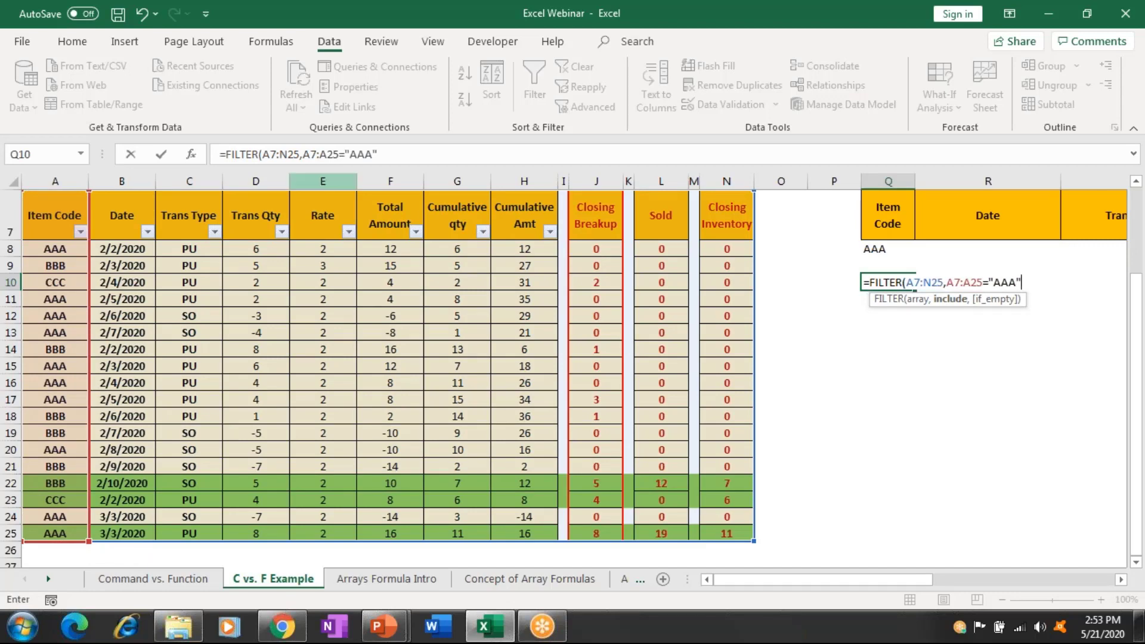
Extend Q10's FILTER ranges to A7:N30 and A7:A30 and add a "No Data" fallback.
left_click(300, 154)
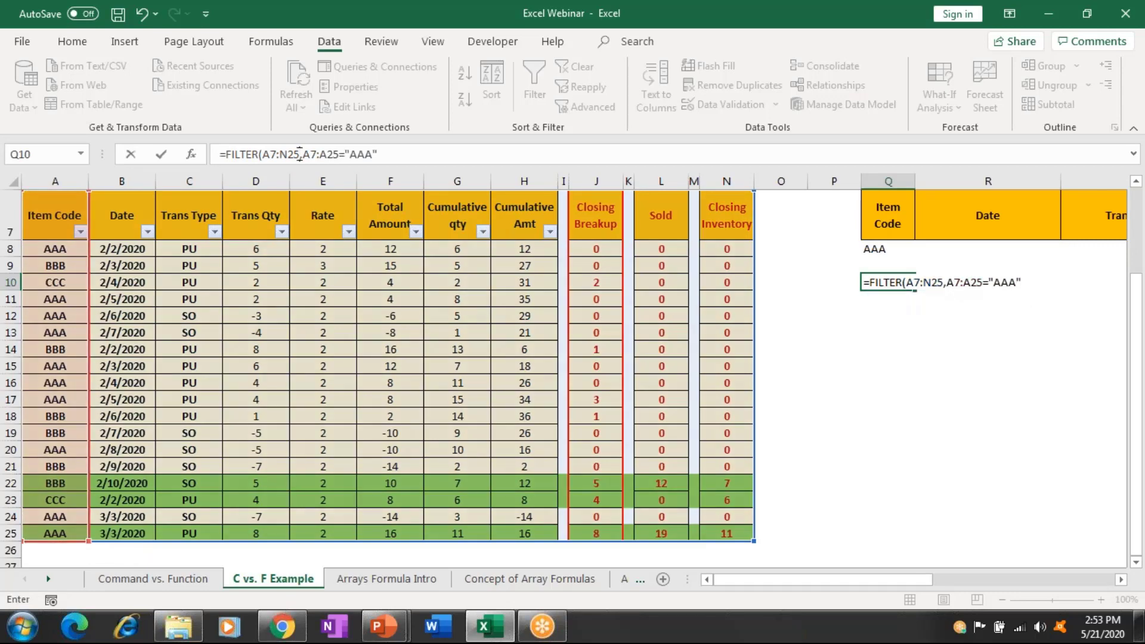
key("BackSpace")
key("BackSpace")
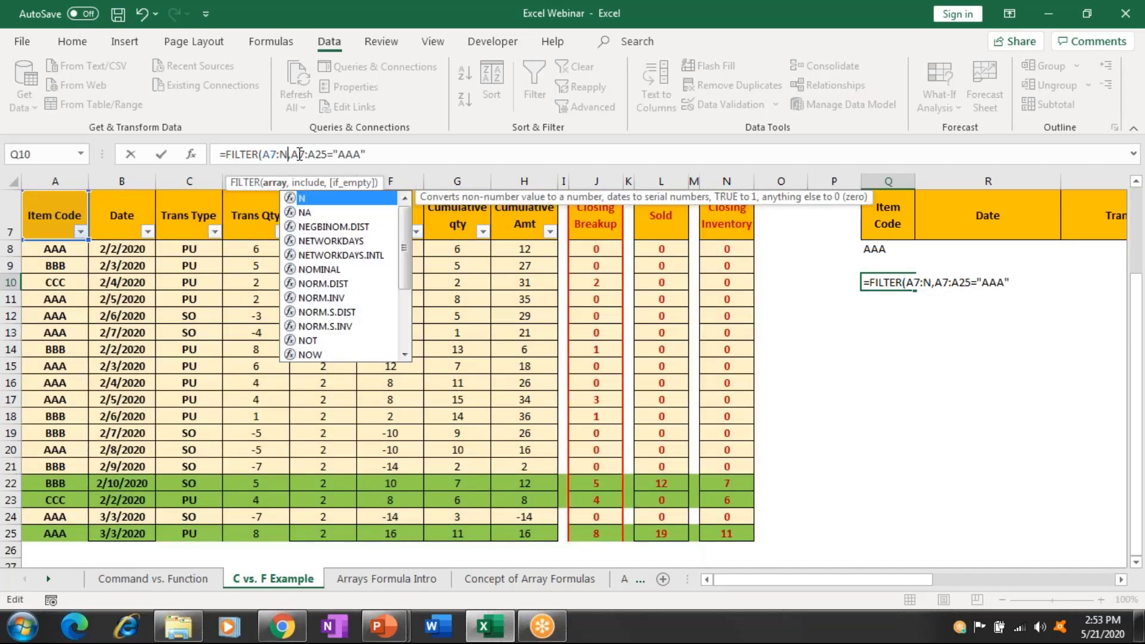
type("30")
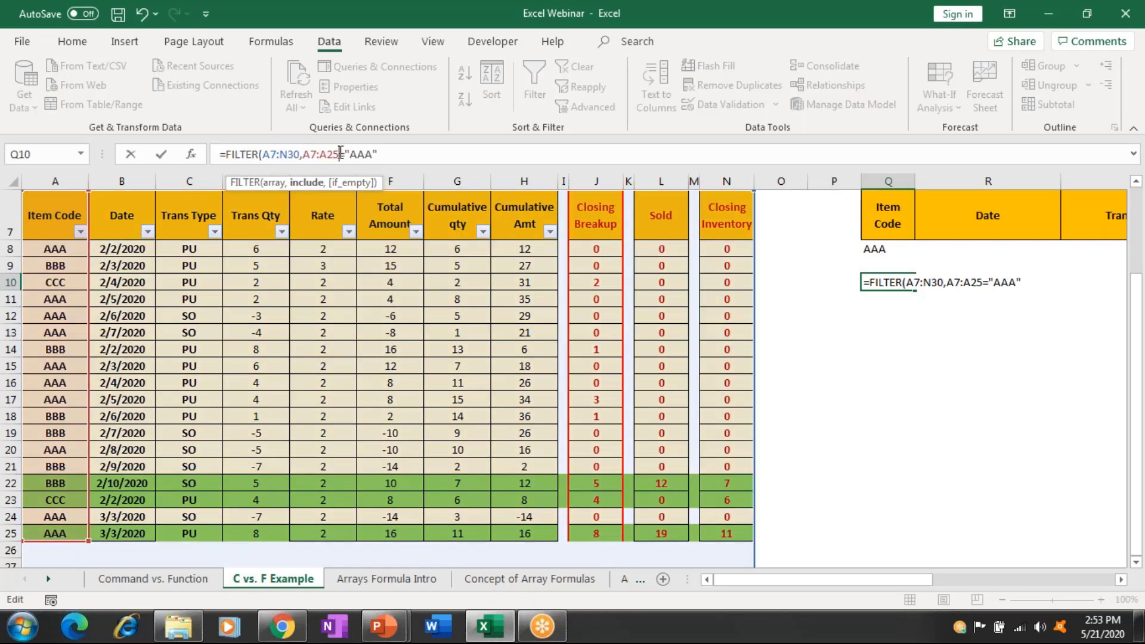
key("BackSpace")
key("BackSpace")
type("3")
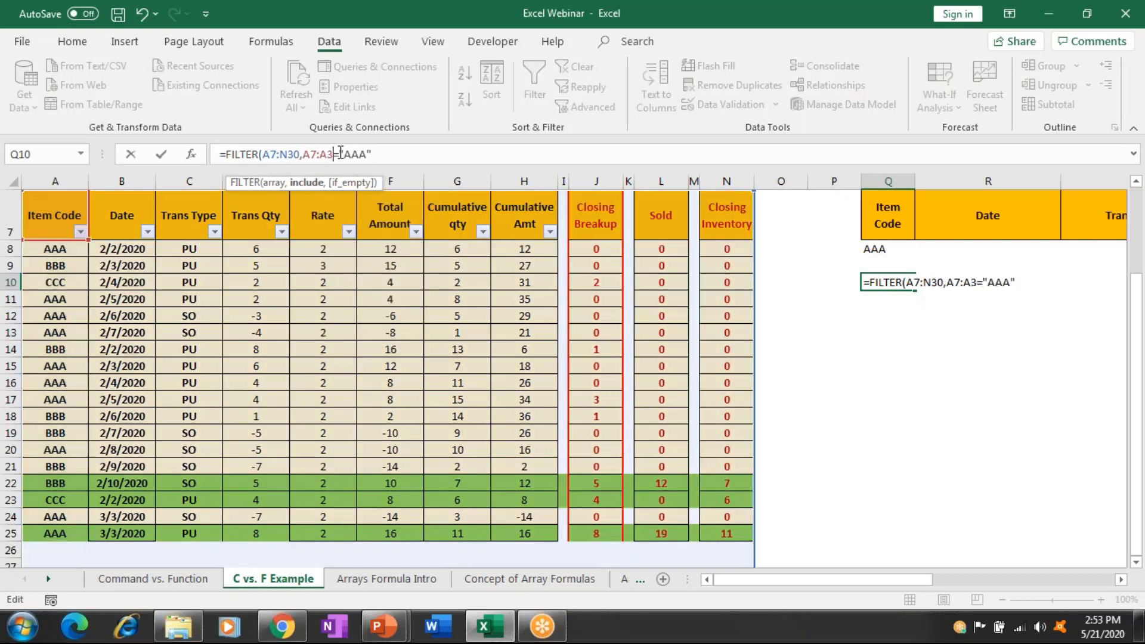
type("0")
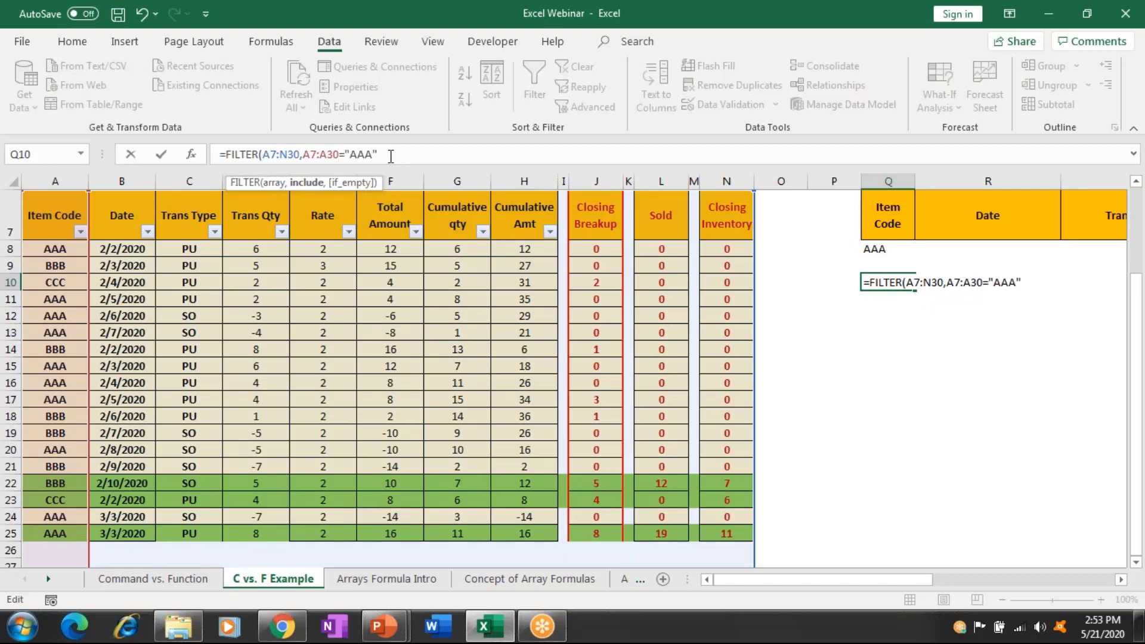
type(",\"")
type("No")
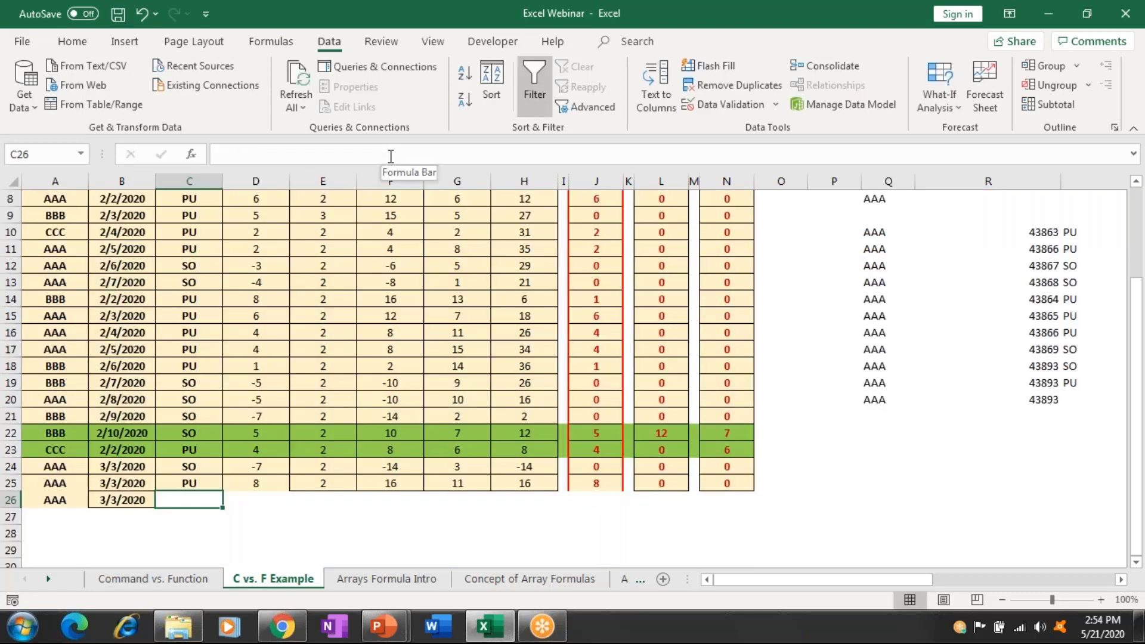
Fill the new AAA row 26 with transaction type PU and quantity 9.
type("PU")
key("Tab")
type("9")
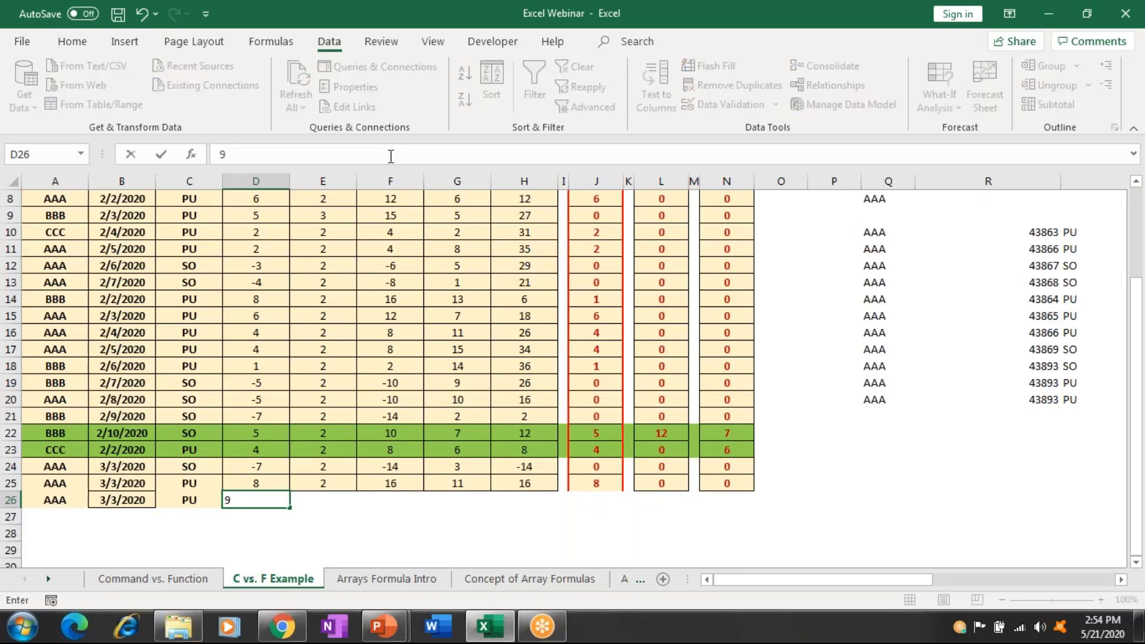
Commit quantity 9, then scroll across the spill and check the new AAA row at T20.
key("Tab")
key("Right")
key("Right")
key("Right")
key("Right")
key("Right")
key("Right")
key("Right")
key("Right")
key("Right")
key("Right")
key("Right")
key("Right")
key("Right")
key("Right")
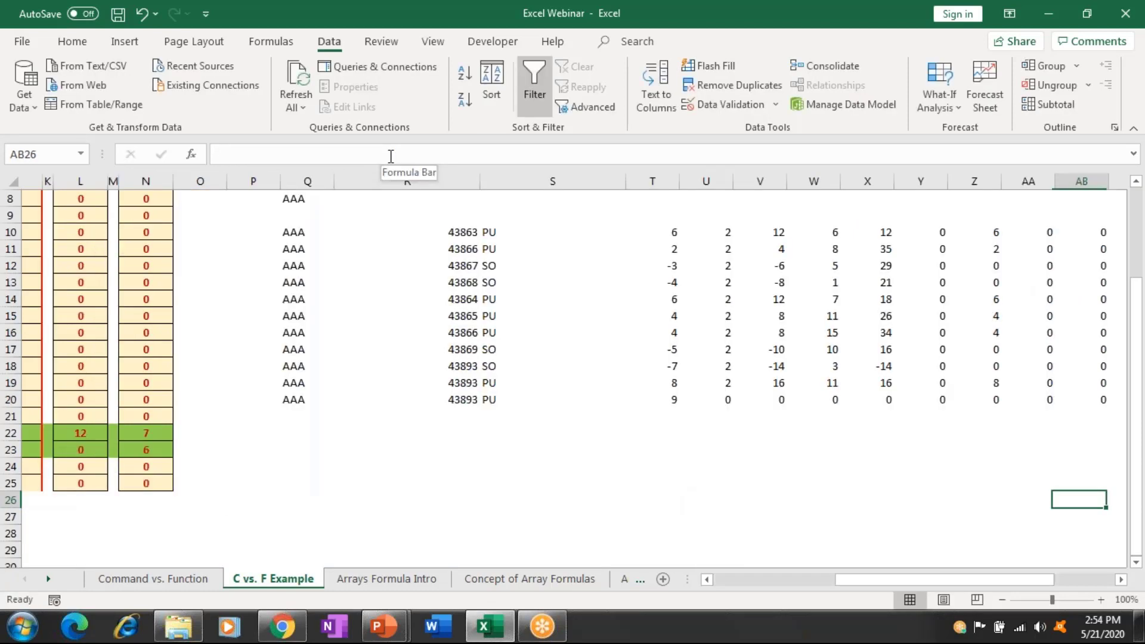
key("Left")
key("Left")
scroll(522, 400, "right", 2)
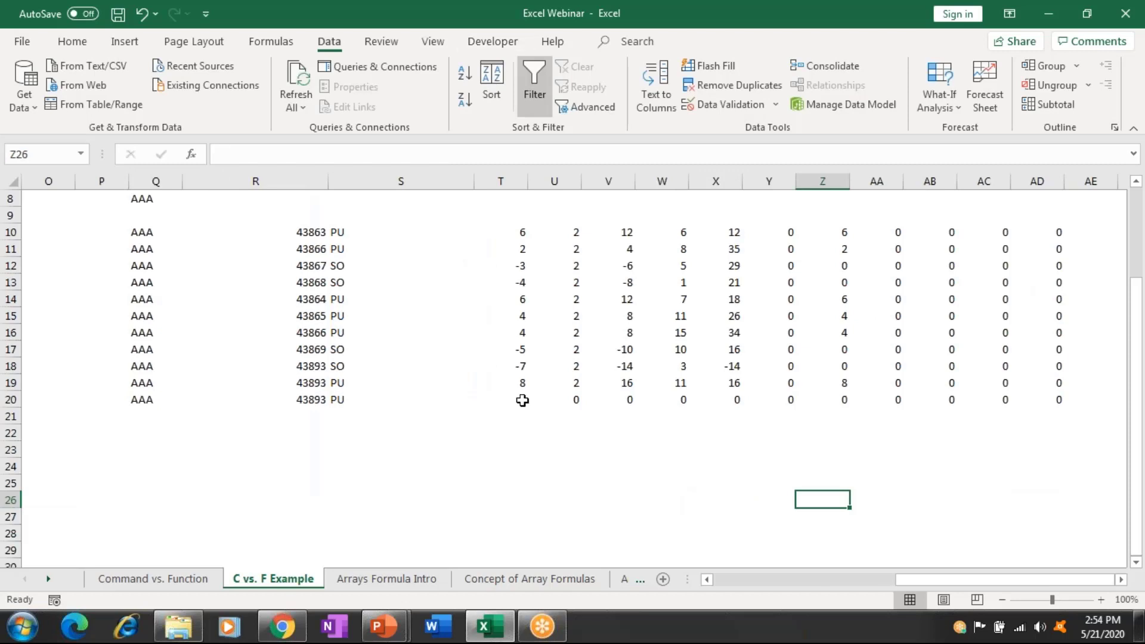
left_click(522, 400)
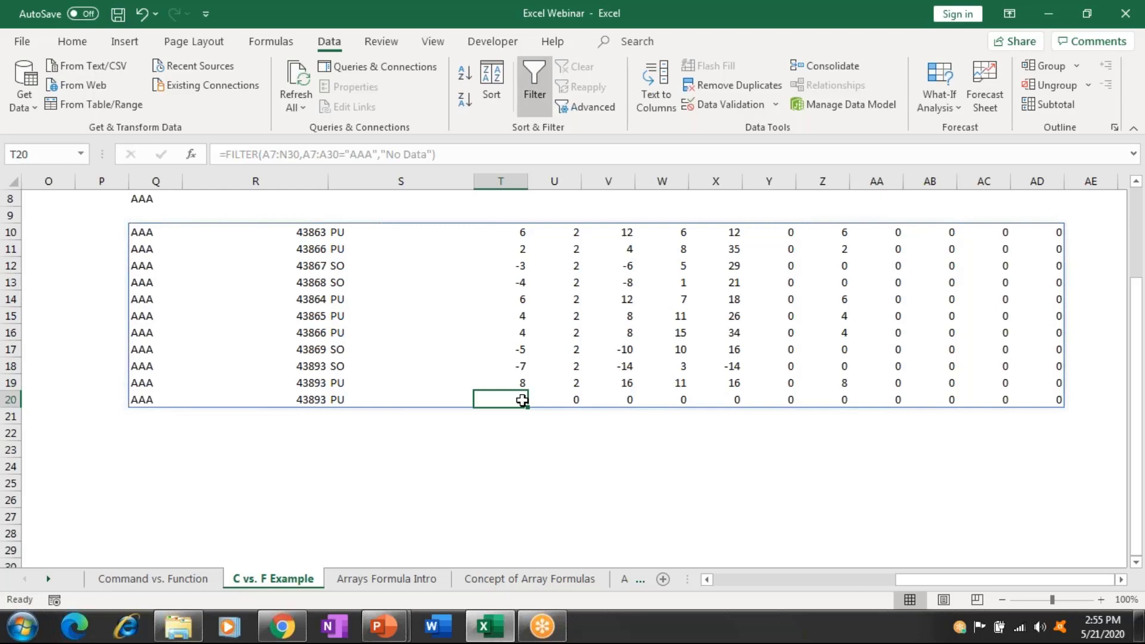
Go to the Arrays Formula Intro sheet and select the array-formula definition in A9.
left_click(393, 579)
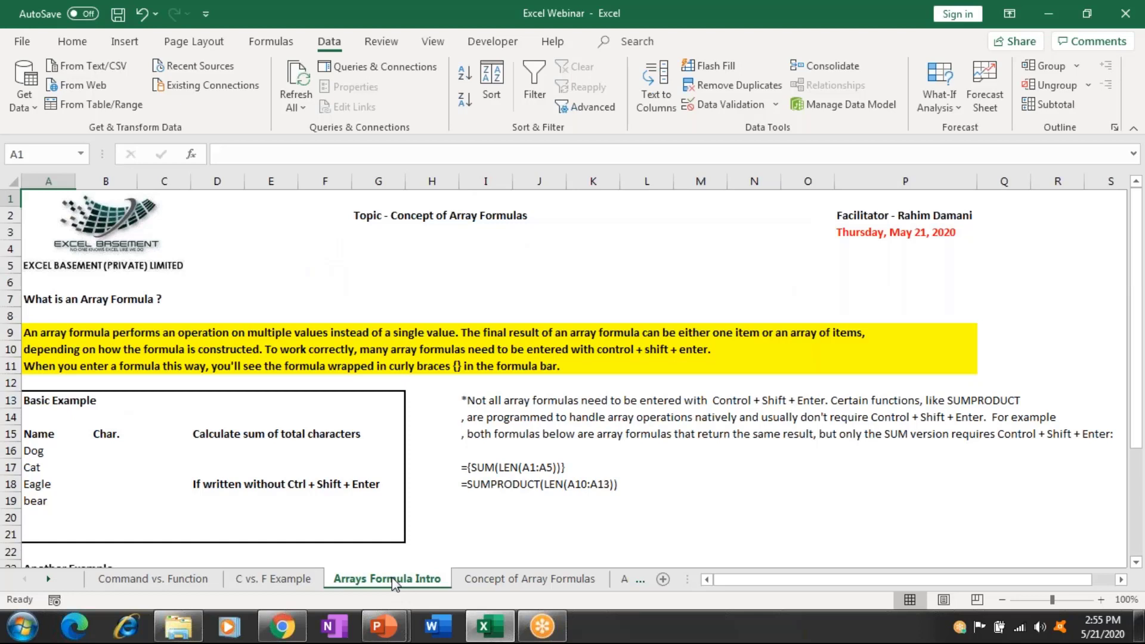
left_click(38, 333)
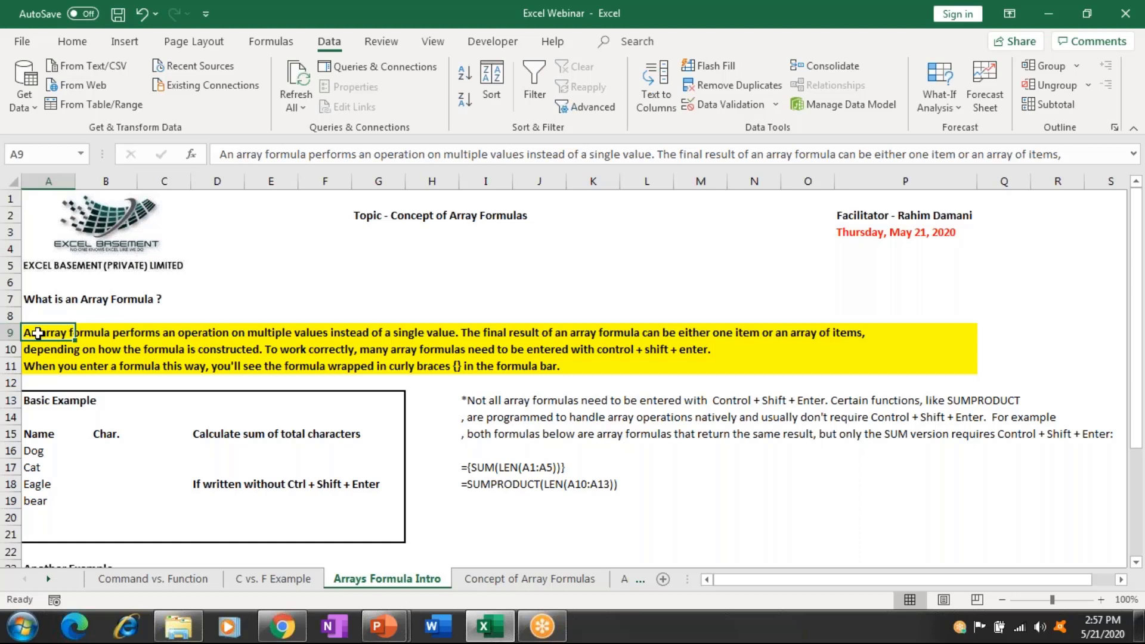
Enter the labels Abc, cdc, abc and lki down column J starting at J22.
left_click(533, 527)
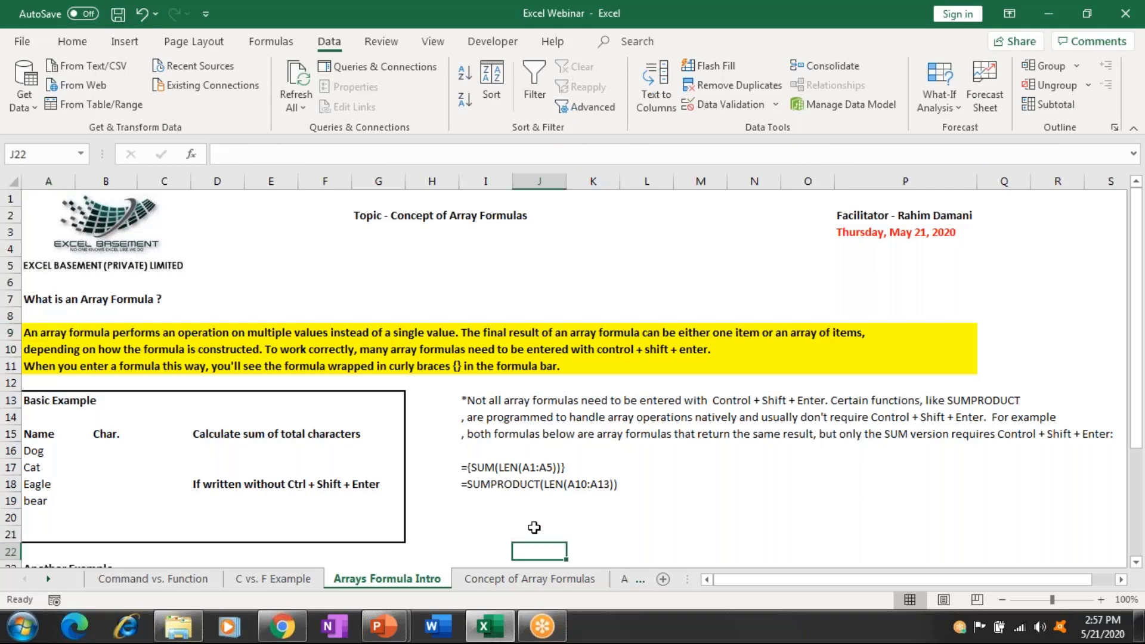
scroll(534, 527, "down", 4)
left_click(534, 527)
key("Up")
key("Up")
key("Up")
key("Up")
key("Up")
key("Up")
key("Up")
key("Up")
key("Up")
key("Up")
key("Up")
key("Up")
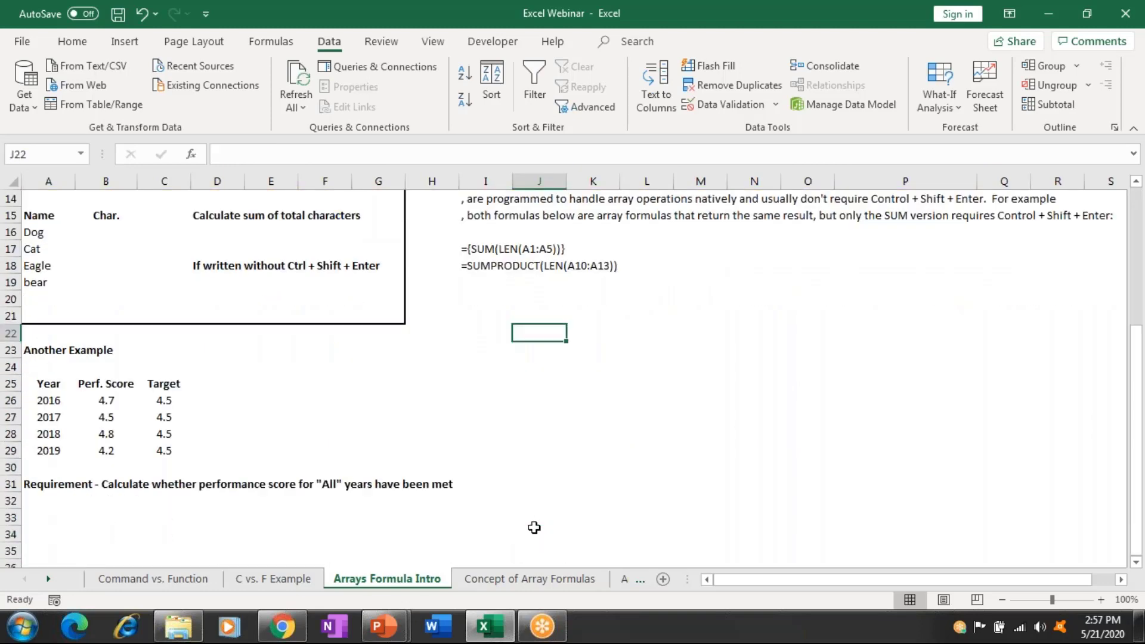
type("Abc")
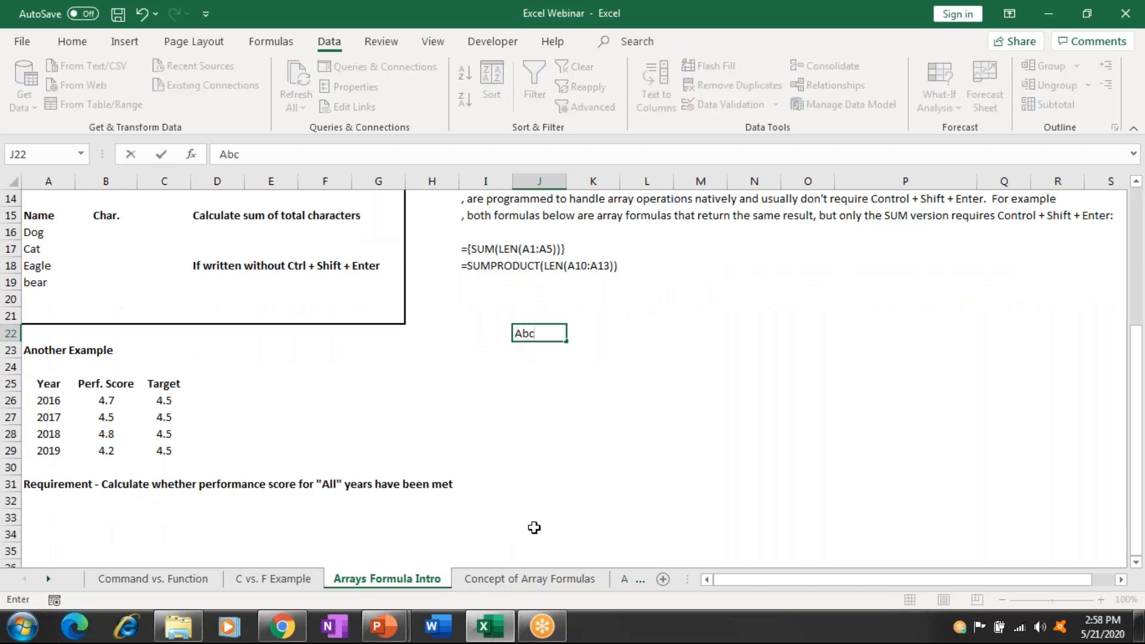
key("Return")
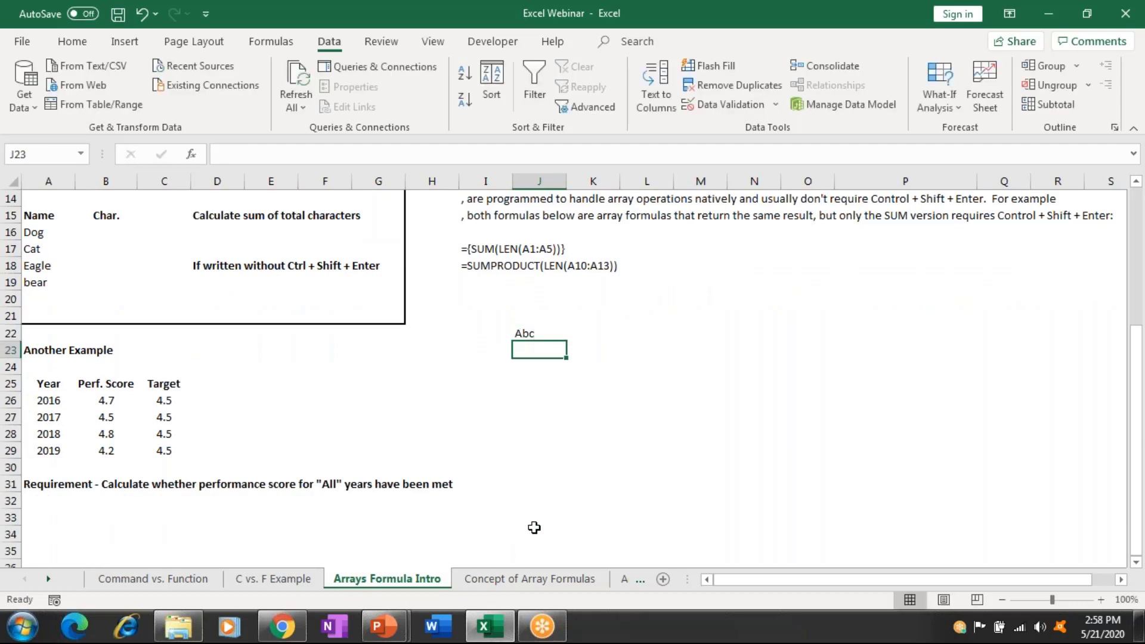
type("cdc")
key("Return")
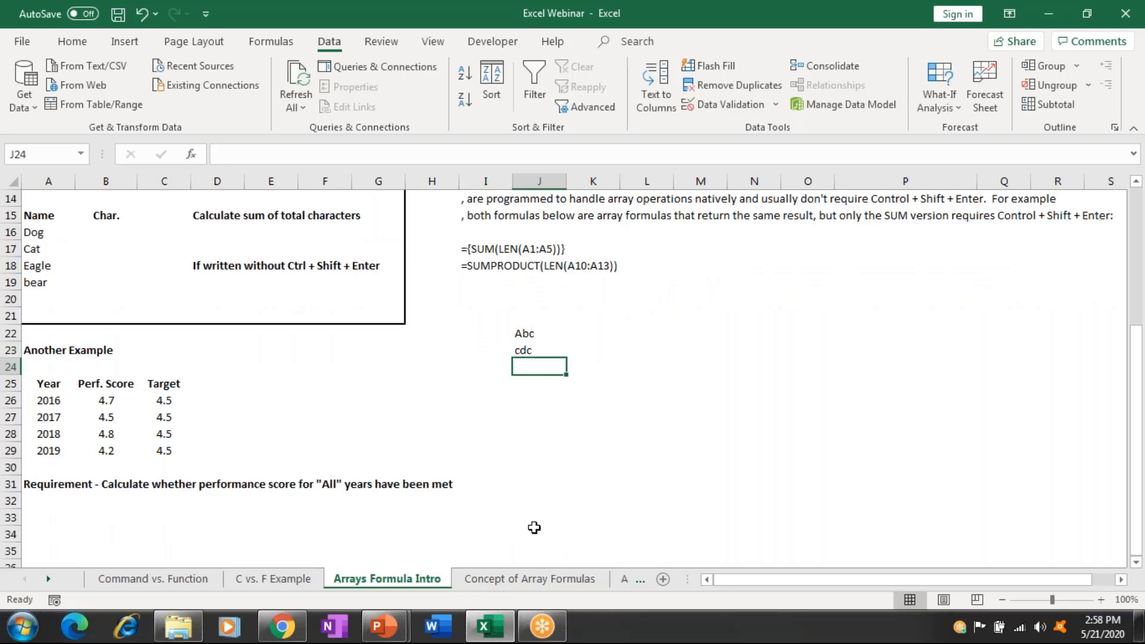
type("abc")
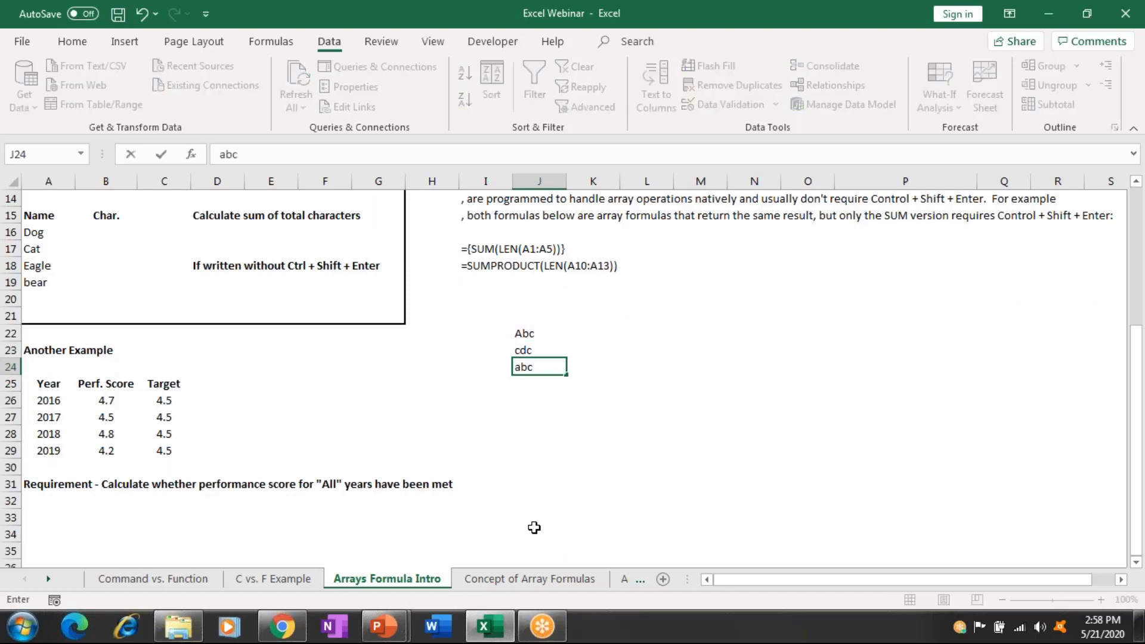
key("Return")
type("l")
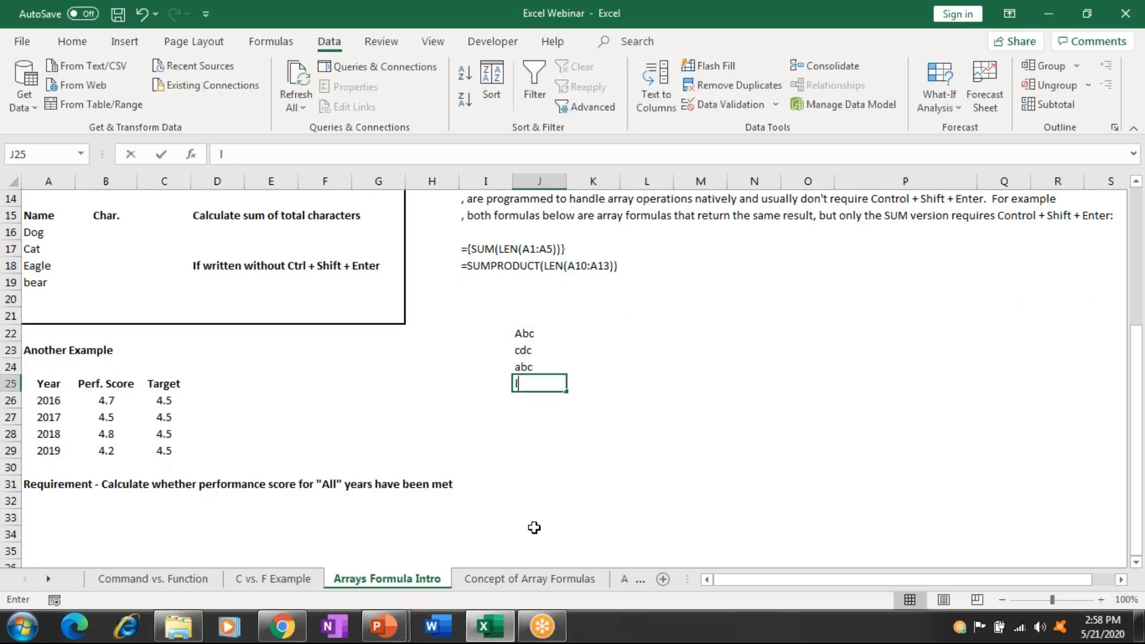
type("ki")
Fill K22:K25 with 90, 80, 70 and 60, then AutoSum them as =SUM(K22:K25) in K26.
key("Tab")
key("Up")
key("Up")
key("Up")
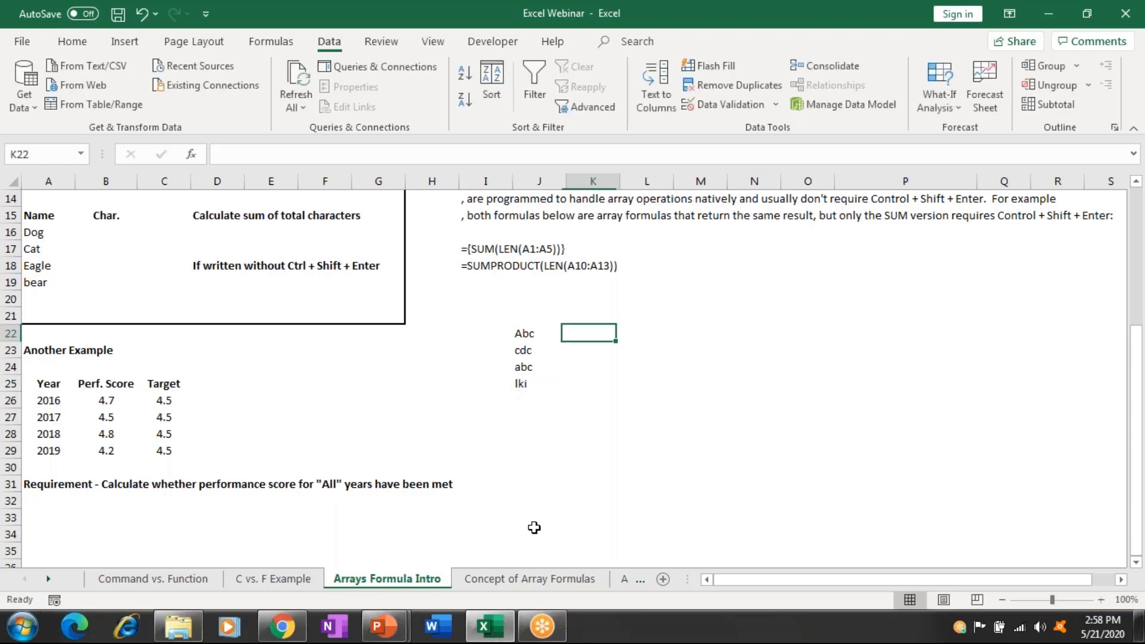
type("90")
key("Return")
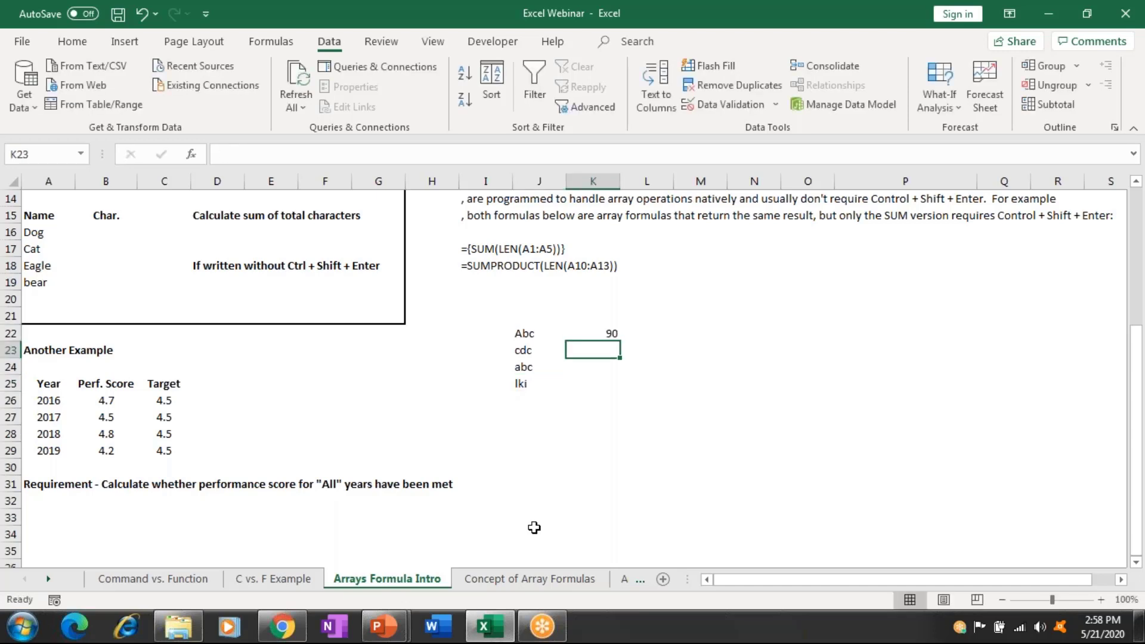
type("80")
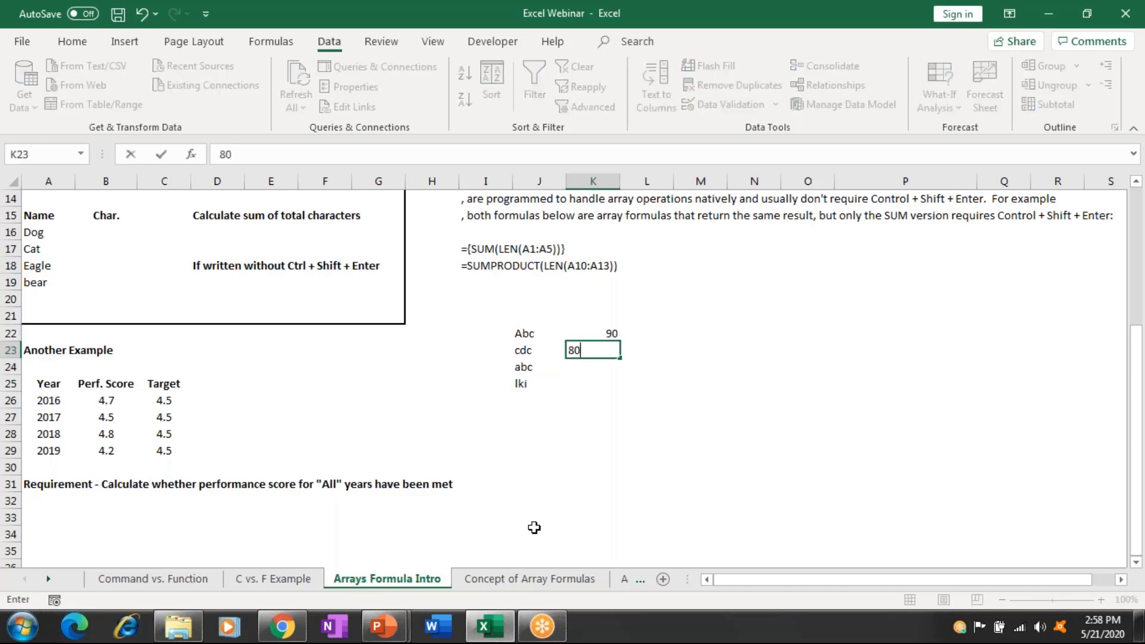
key("Return")
type("70")
key("Return")
type("60")
key("Return")
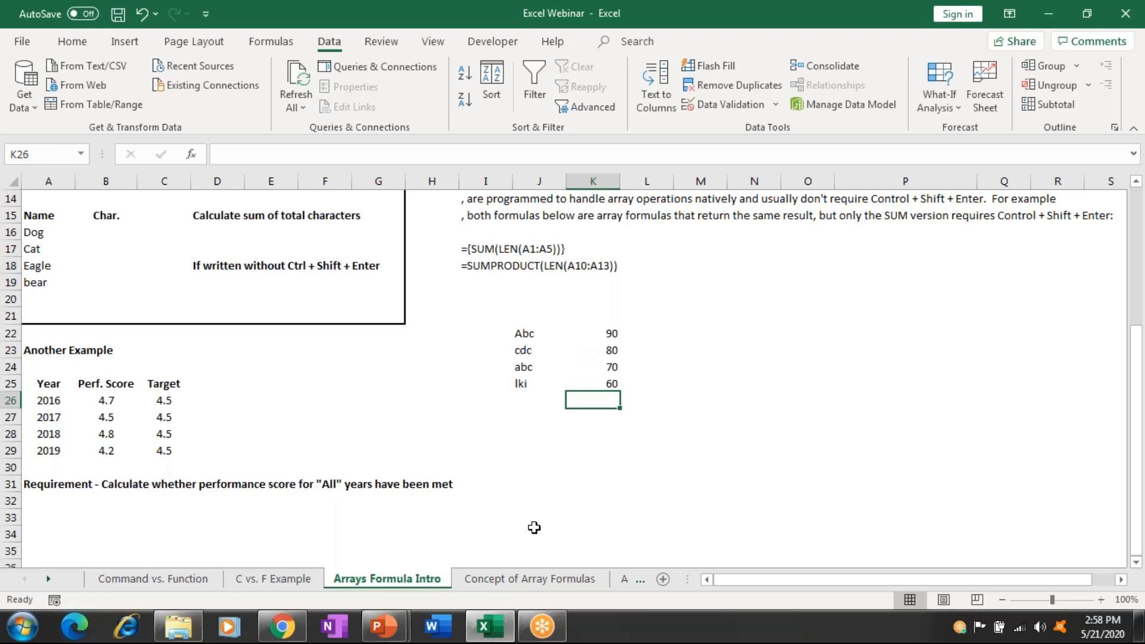
key("F2")
key("alt+equal")
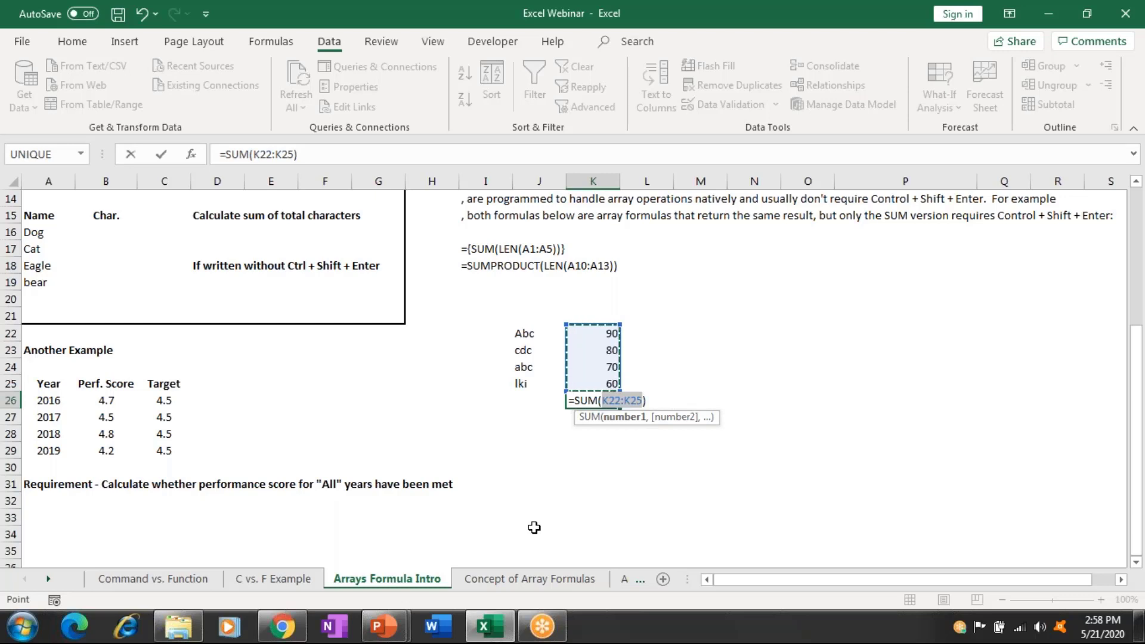
Commit the K26 total showing 300, delete it, and move to J27.
key("Return")
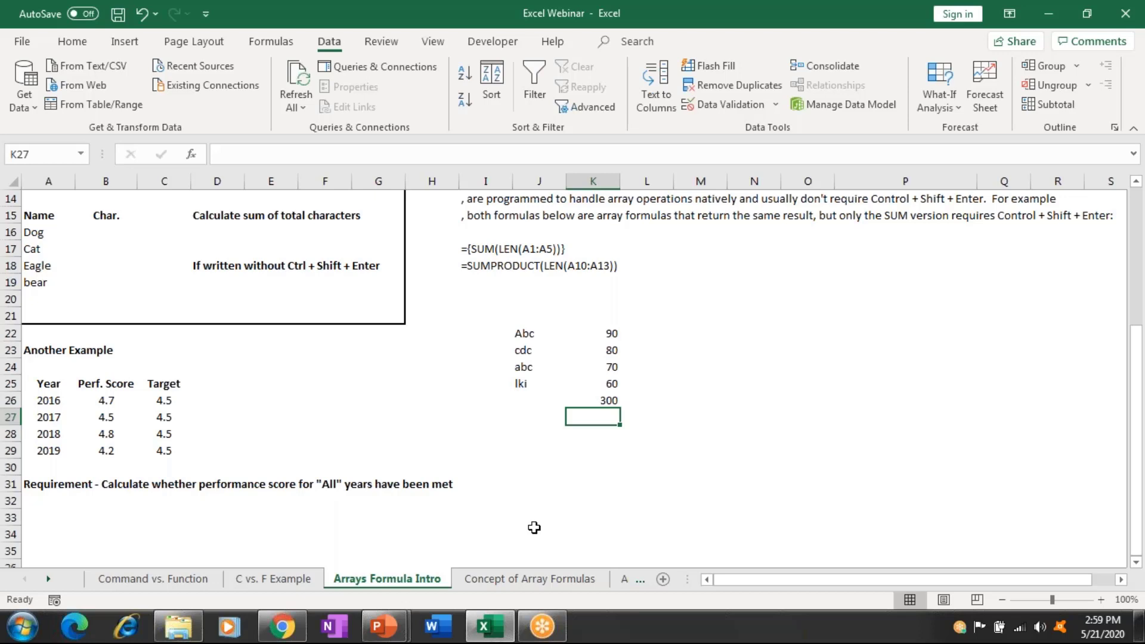
key("Up")
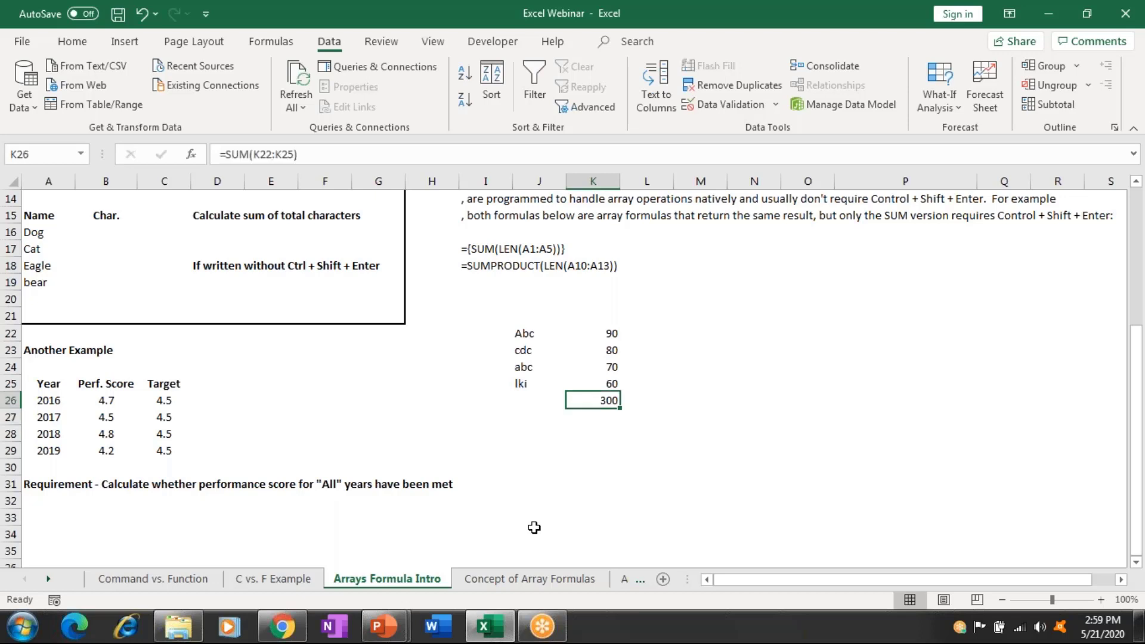
key("Delete")
key("Up")
key("Up")
key("Up")
key("Up")
key("Right")
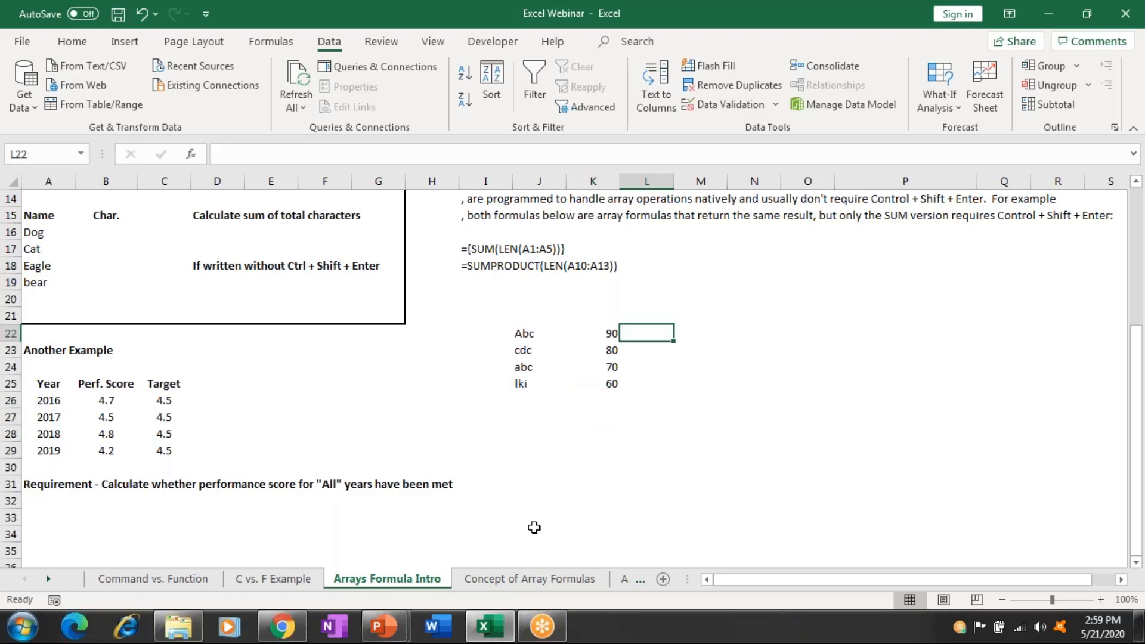
key("Down")
key("Down")
key("Down")
key("Down")
key("Left")
key("Left")
key("Down")
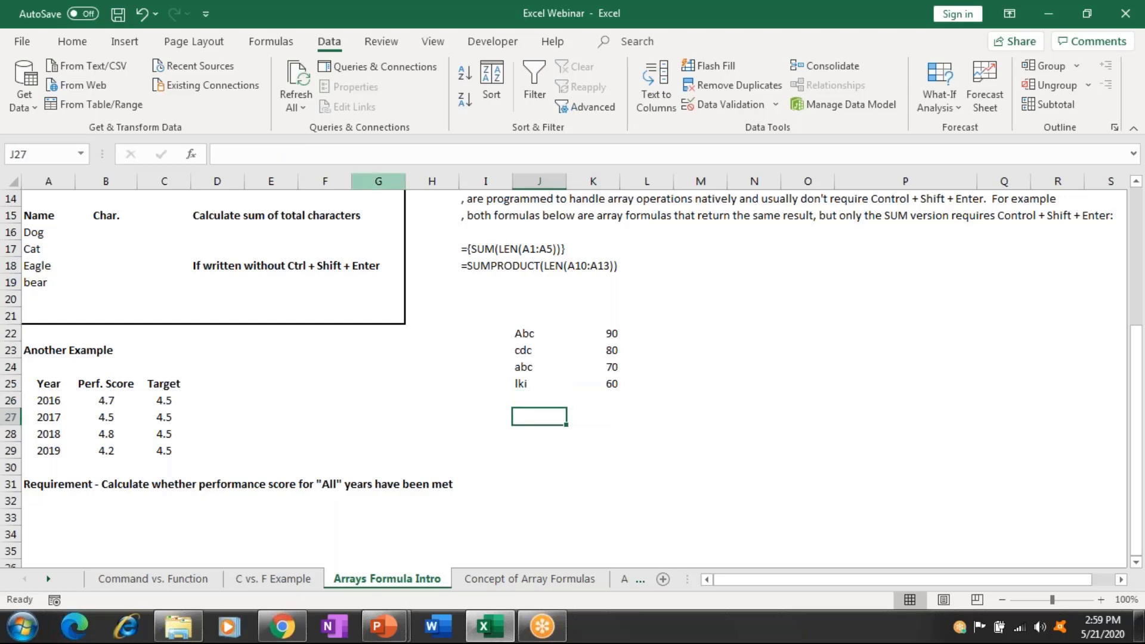
Give J27 a yellow fill and enter abc in it.
left_click(73, 41)
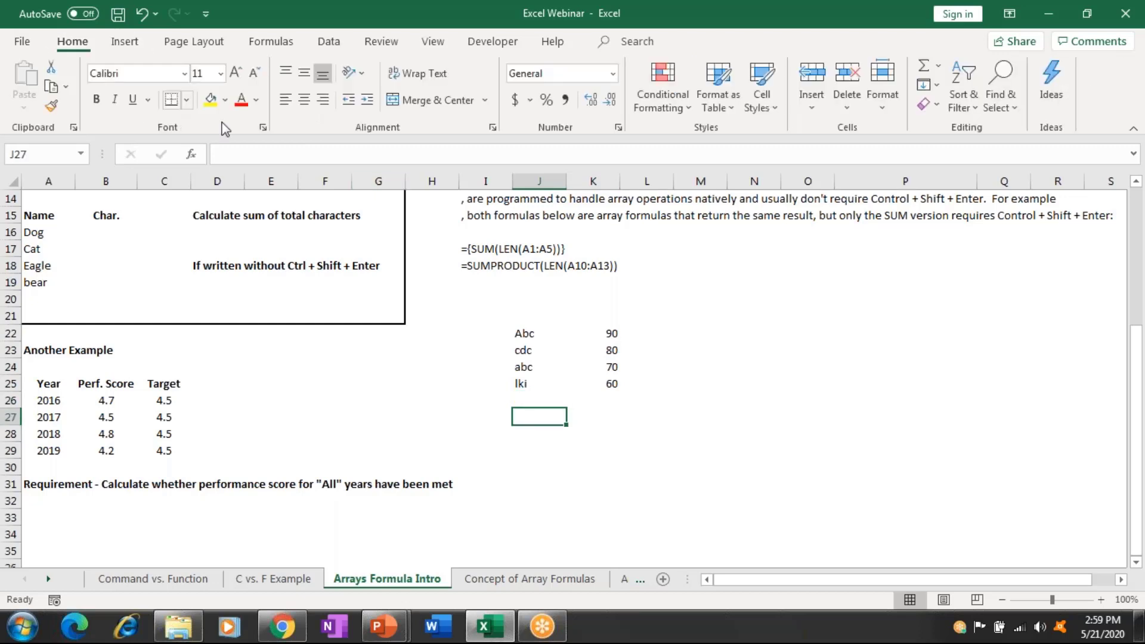
left_click(209, 100)
key("F2")
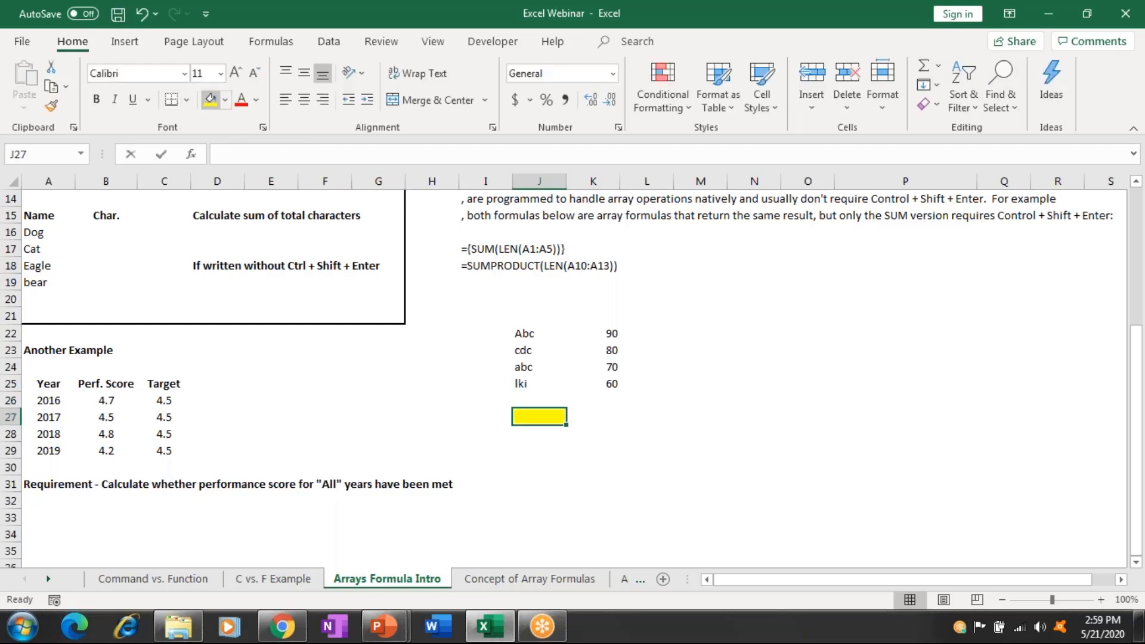
type("abc")
key("Return")
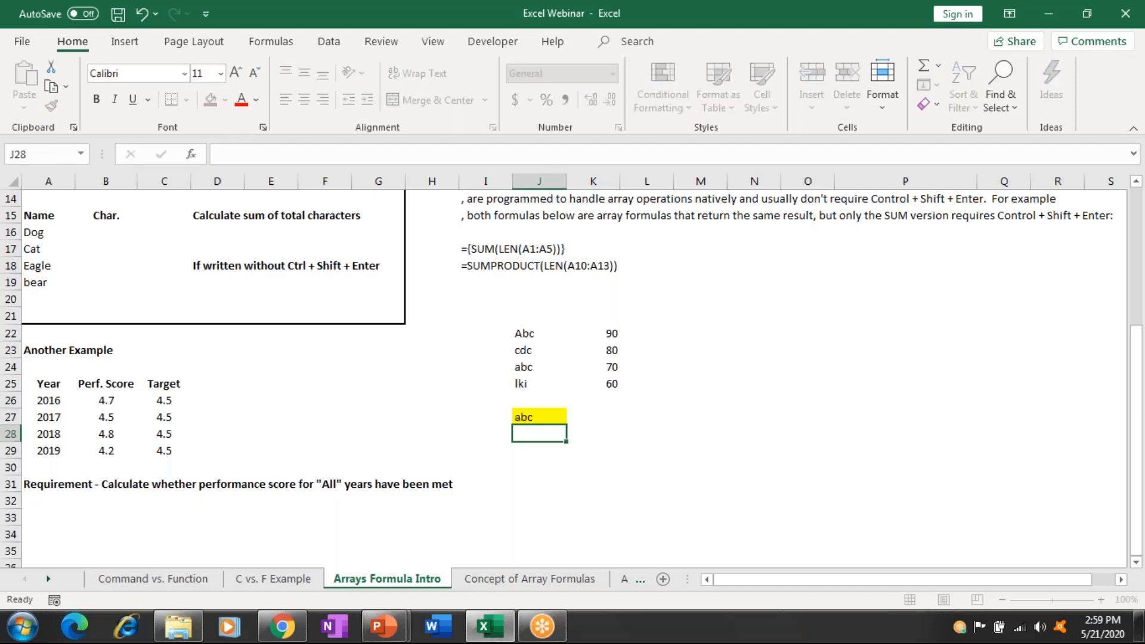
left_click(539, 417)
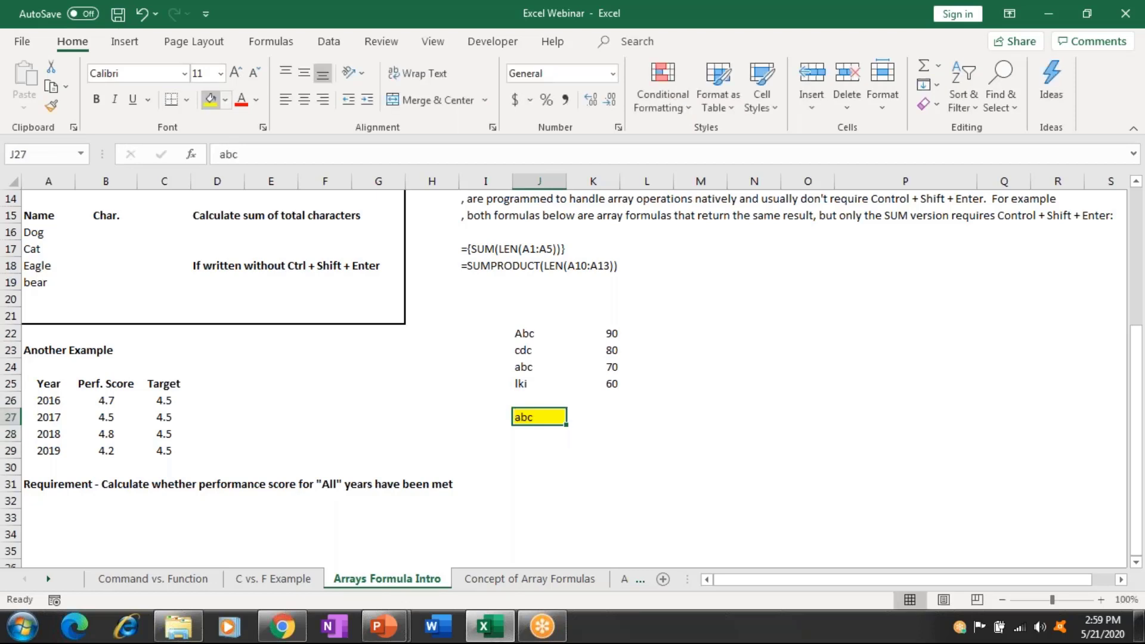
Start typing an =I formula in cell L22.
left_click(646, 366)
left_click(646, 333)
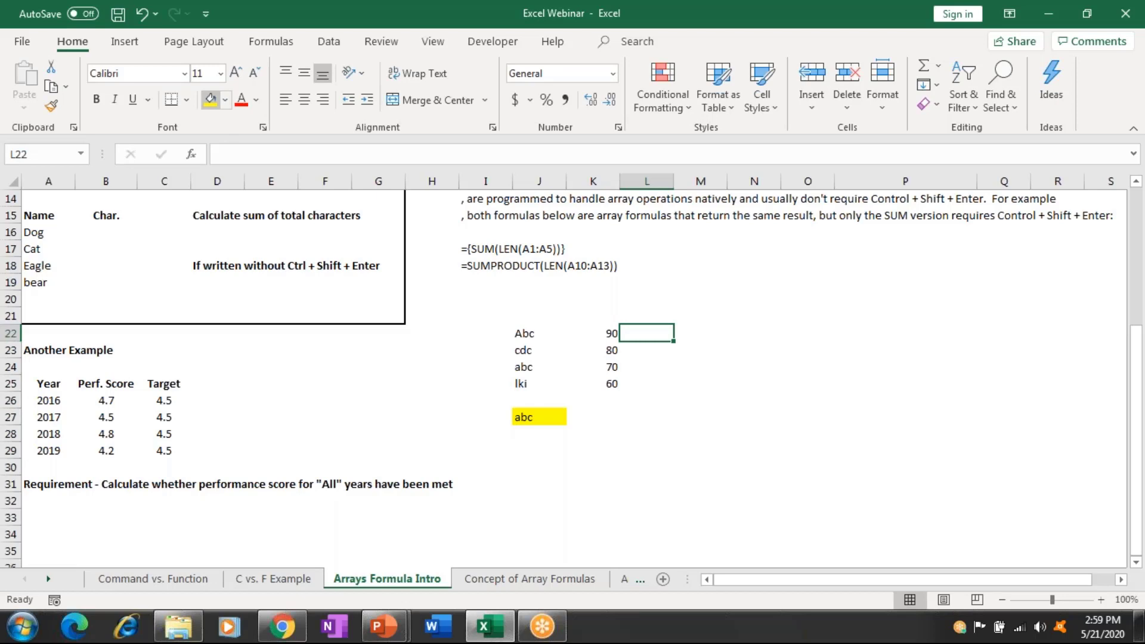
type("=i")
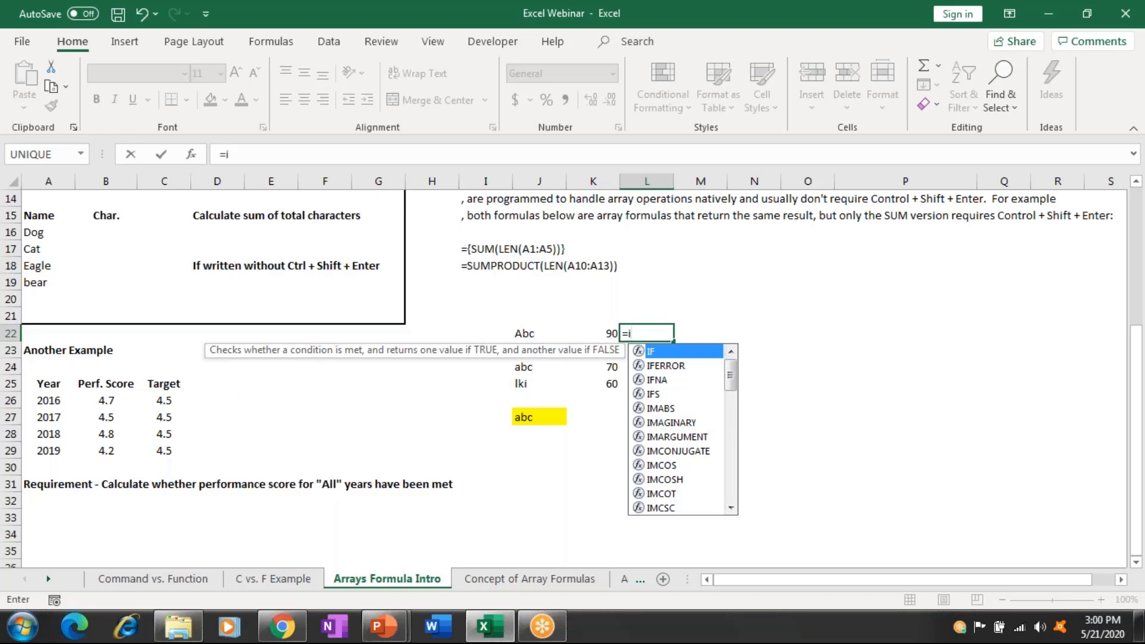
Replace the IF attempt with the comparison =J22=$J$27 in L22.
key("Tab")
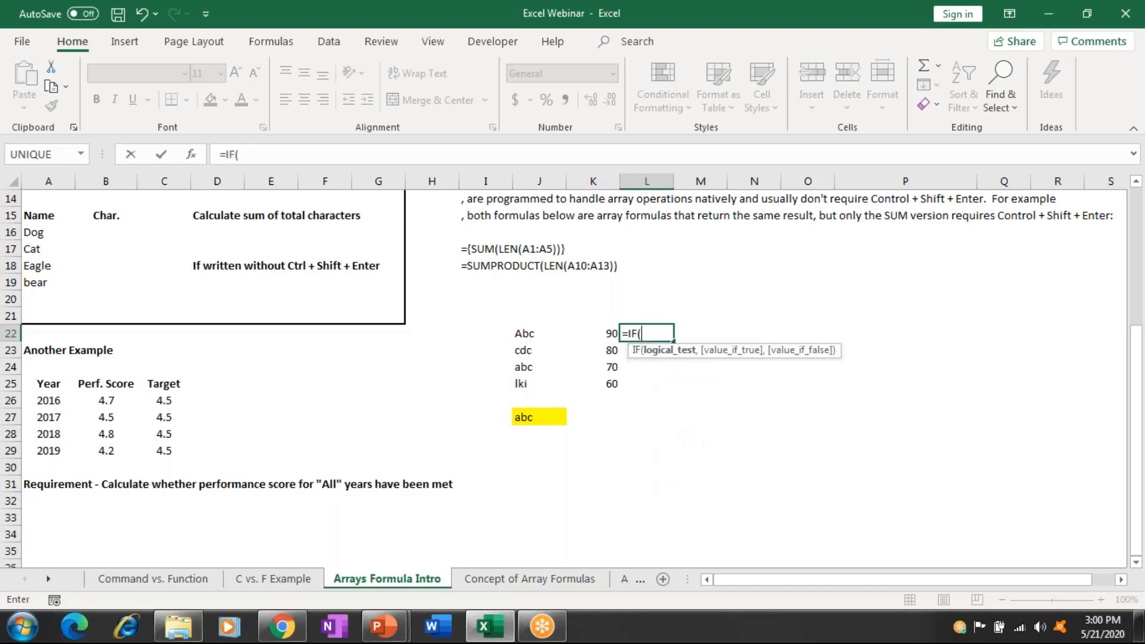
left_click(539, 334)
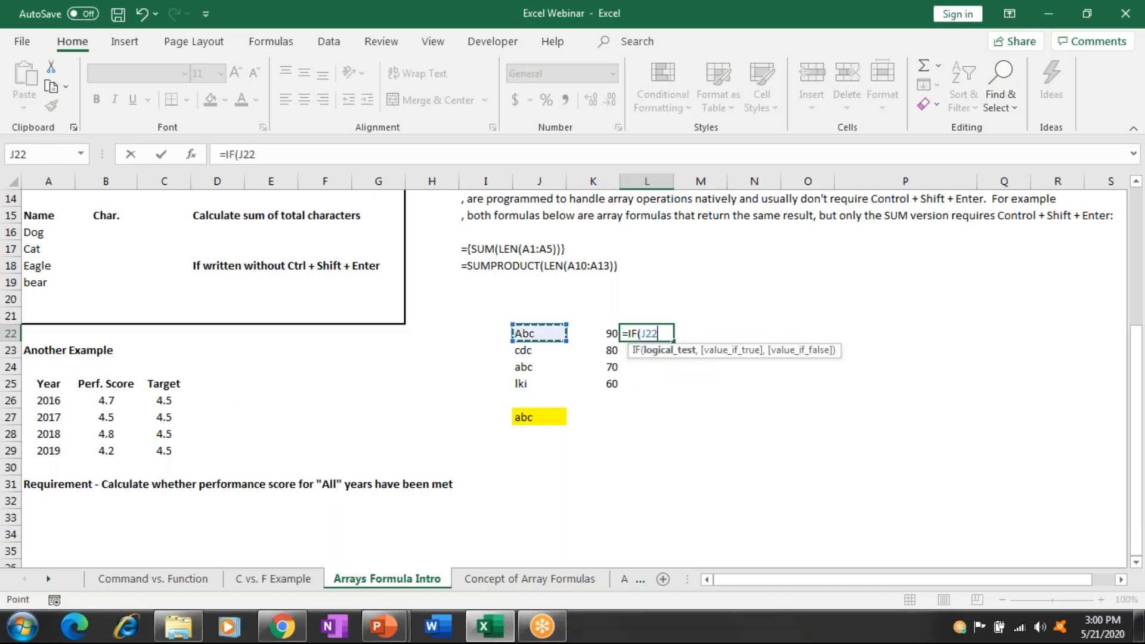
type("=")
key("Escape")
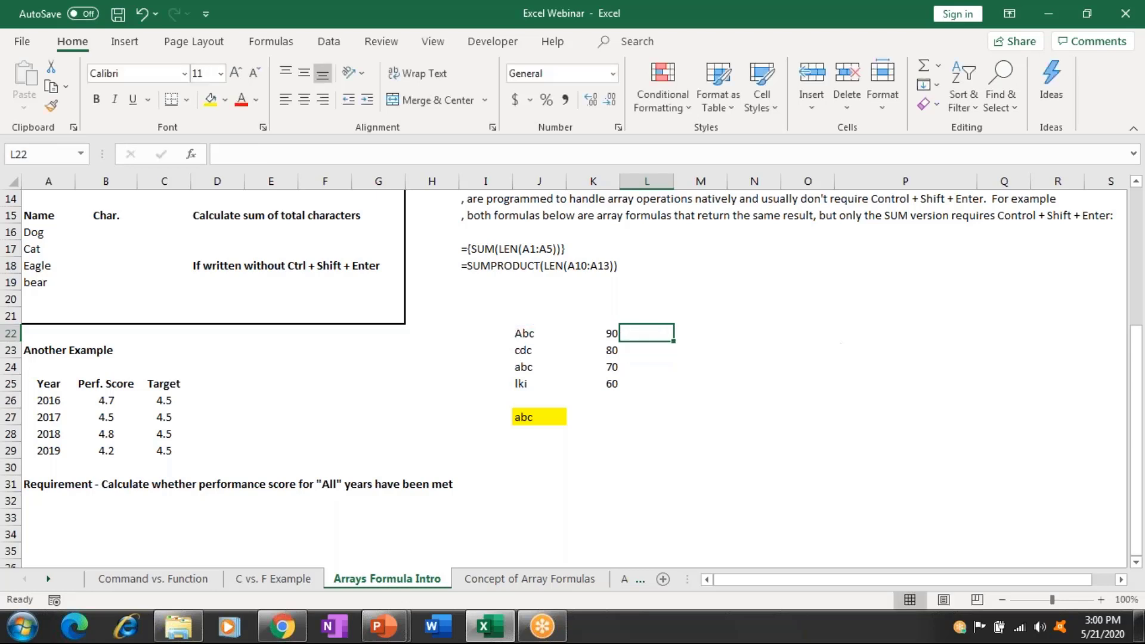
type("=")
left_click(538, 333)
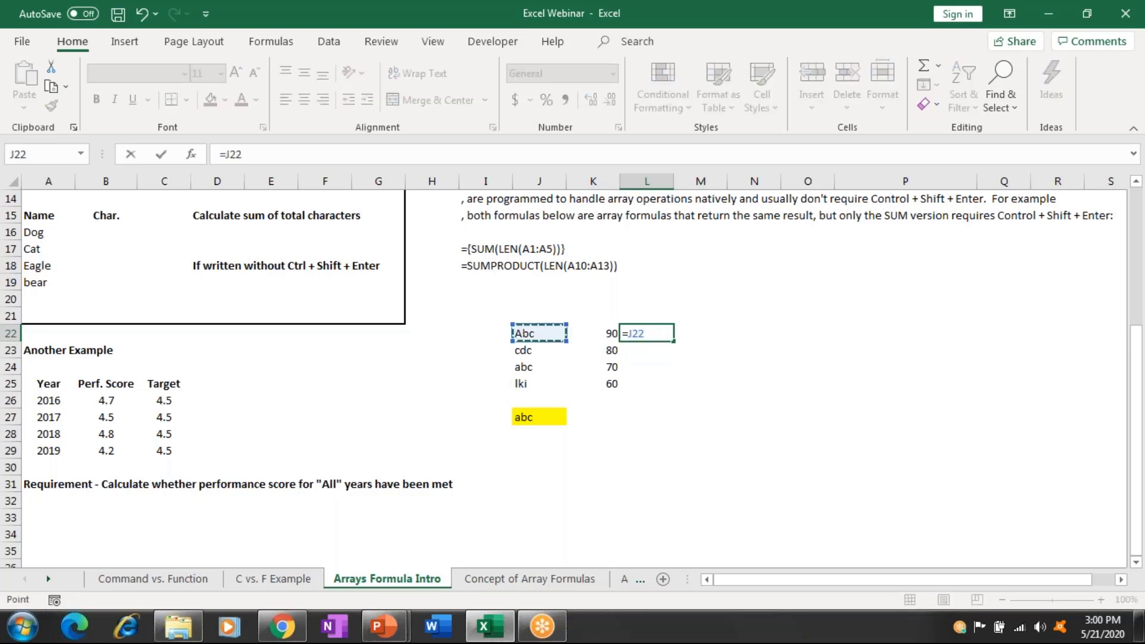
type("=")
left_click(540, 416)
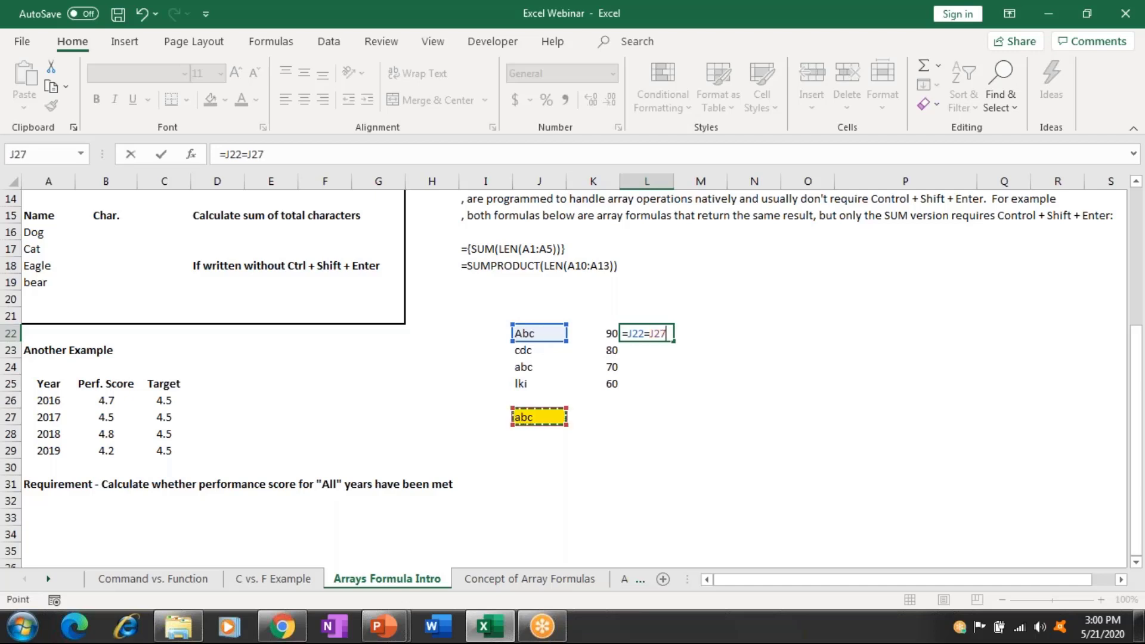
key("F5")
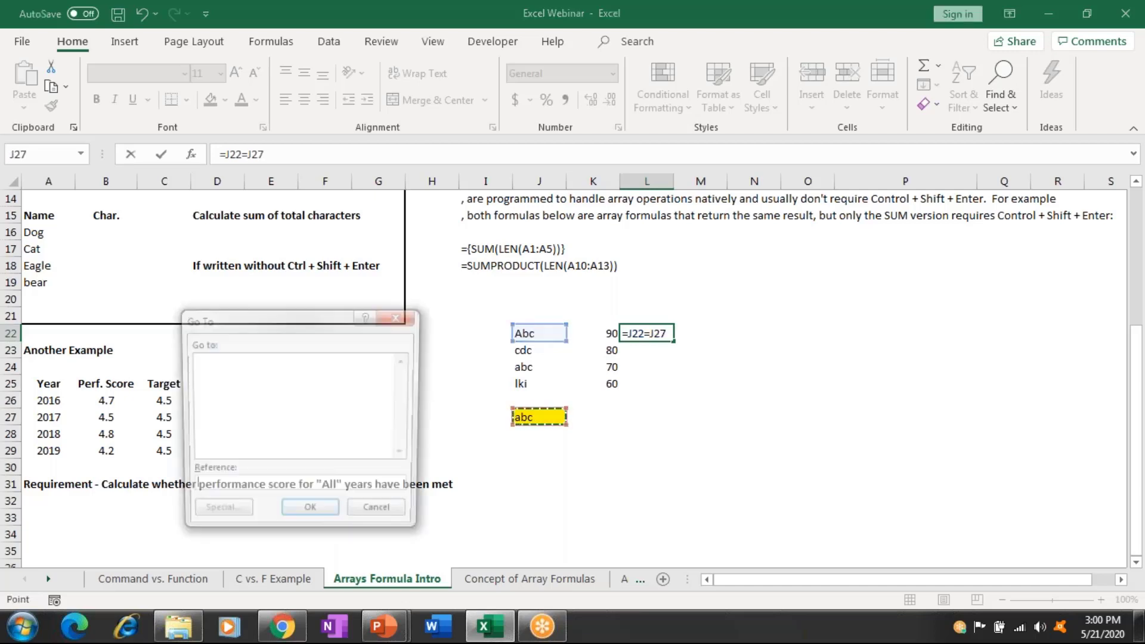
key("Escape")
key("F4")
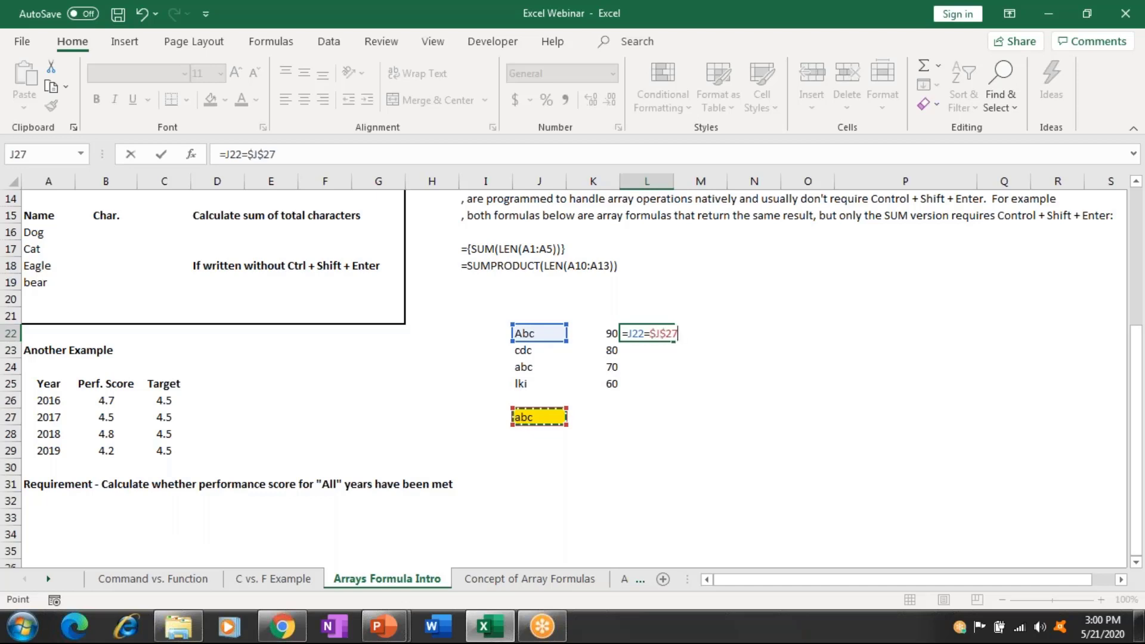
key("Return")
Fill the comparison down L22:L25 with Ctrl+D.
key("Up")
key("shift+Down")
key("shift+Down")
key("shift+Down")
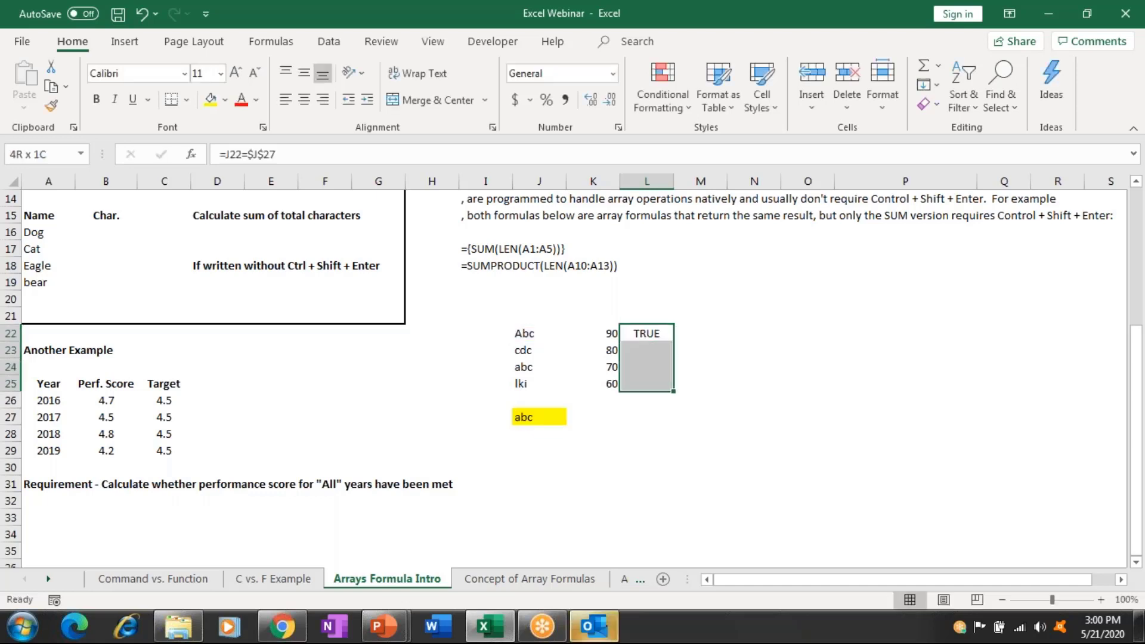
key("ctrl+d")
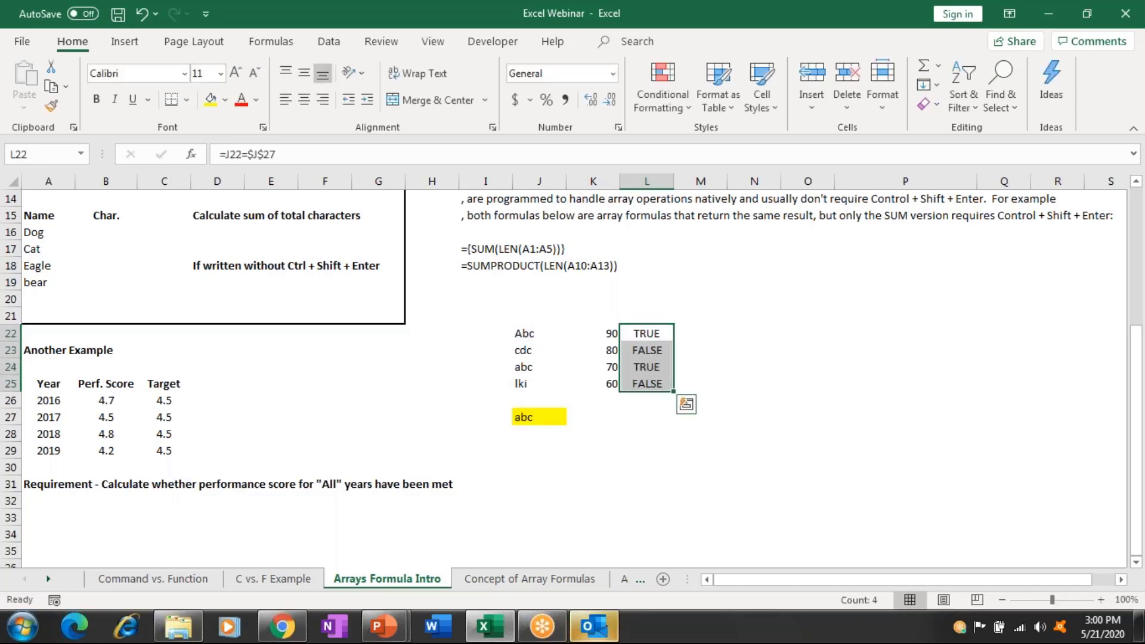
Fill the Abc row J22:L22 and the abc row J24:L24 yellow.
left_click(700, 332)
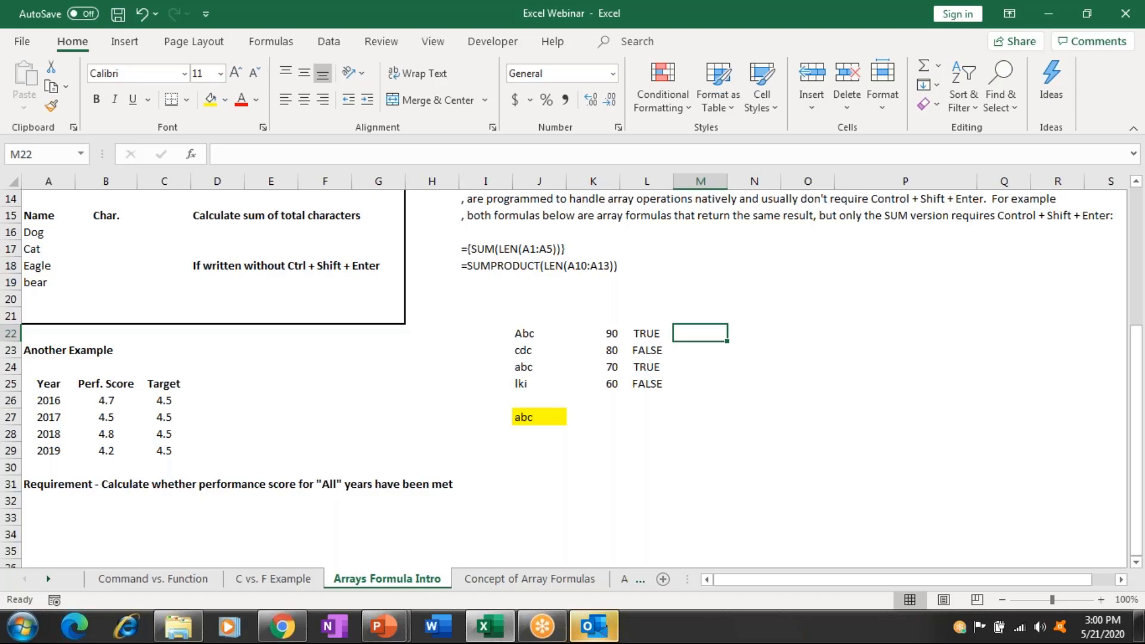
left_click(646, 333)
left_click_drag(525, 332, 646, 332)
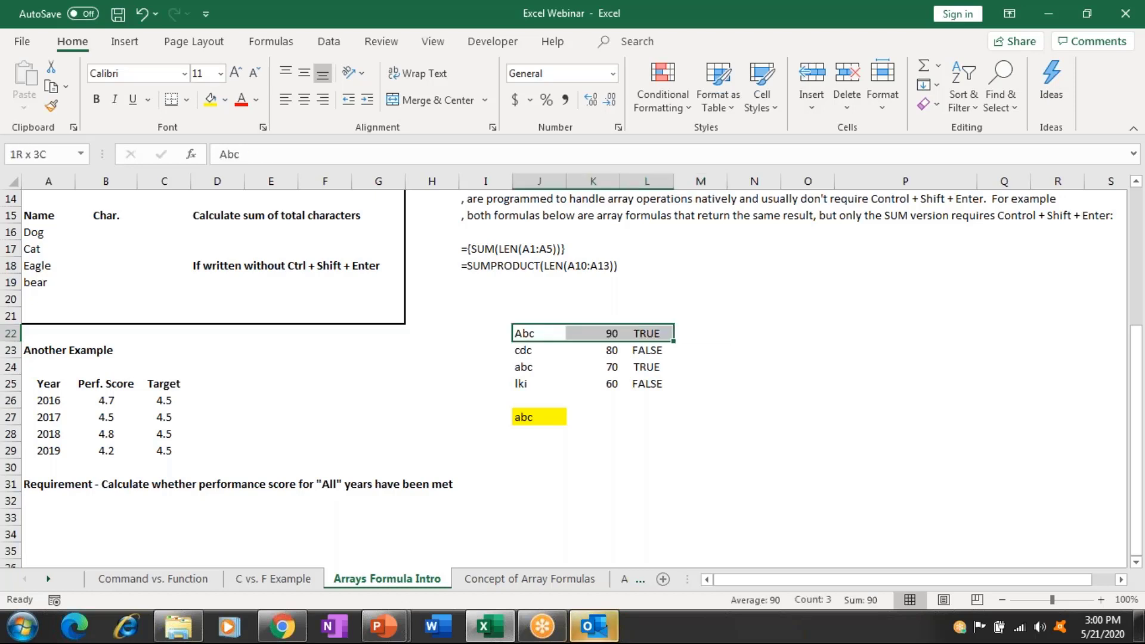
left_click(210, 100)
left_click_drag(524, 366, 646, 366)
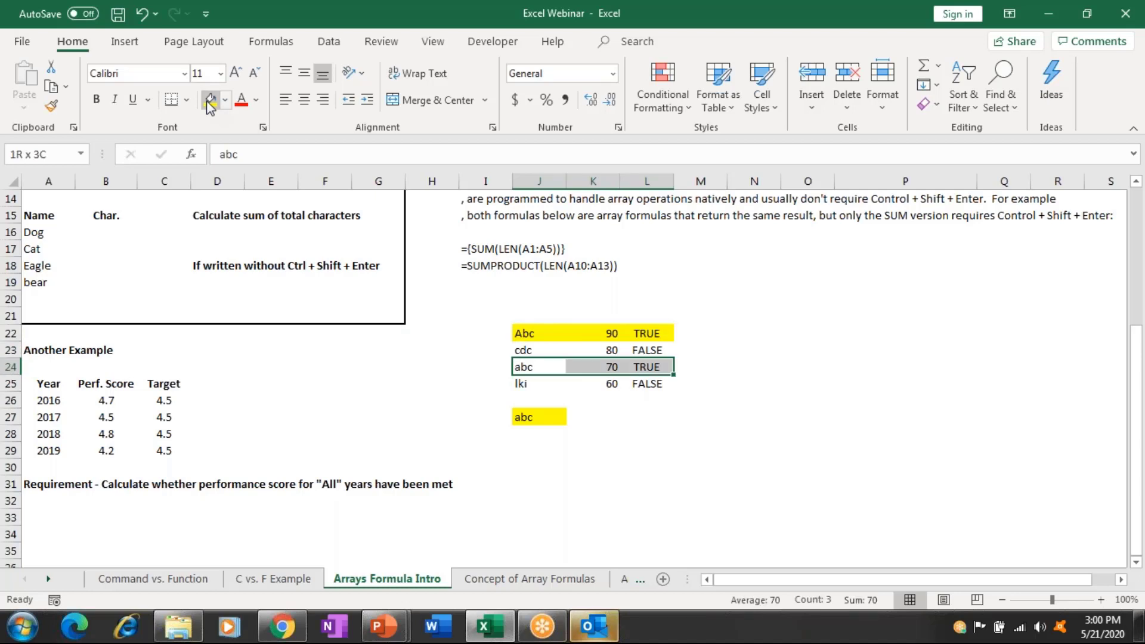
left_click(208, 100)
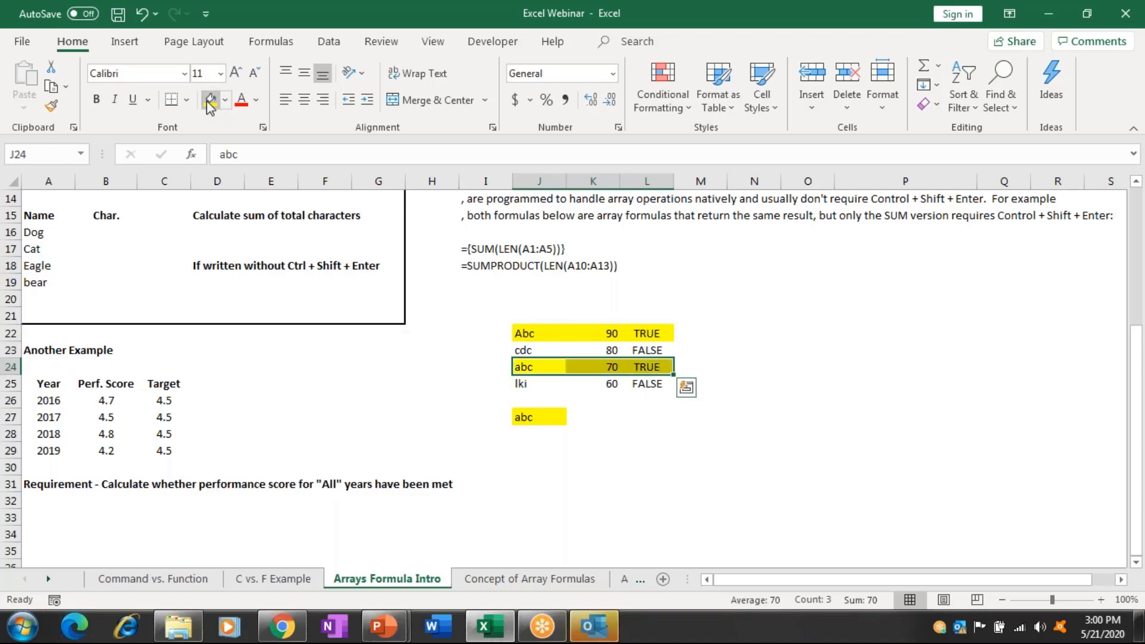
Delete abc from J27 to watch the checks turn FALSE, then undo it.
key("shift+Left")
key("shift+Left")
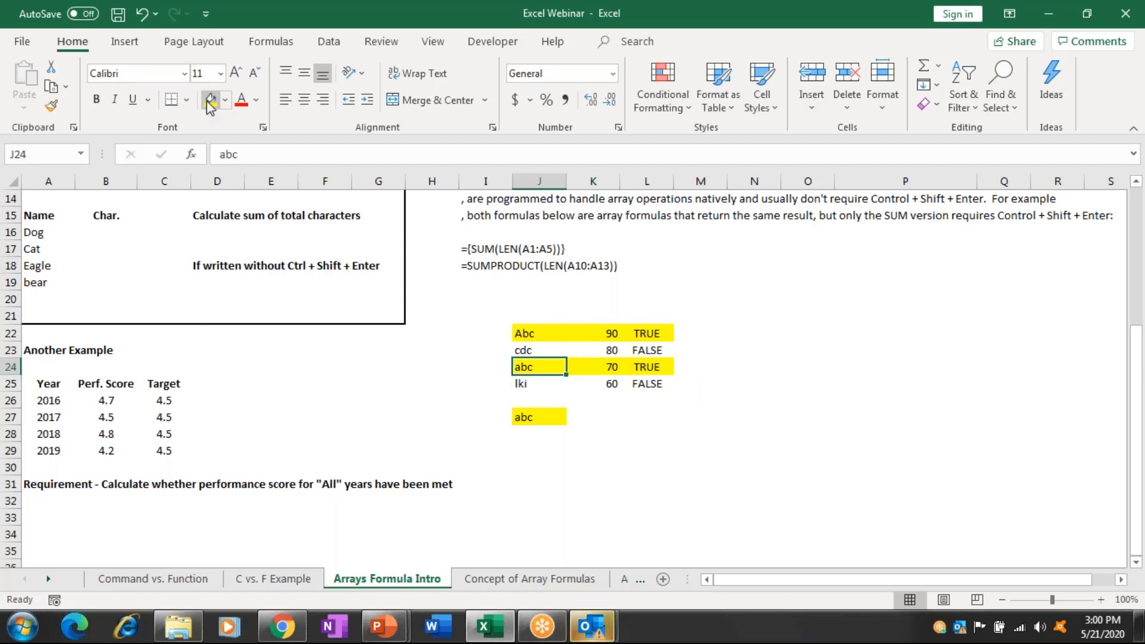
key("Right")
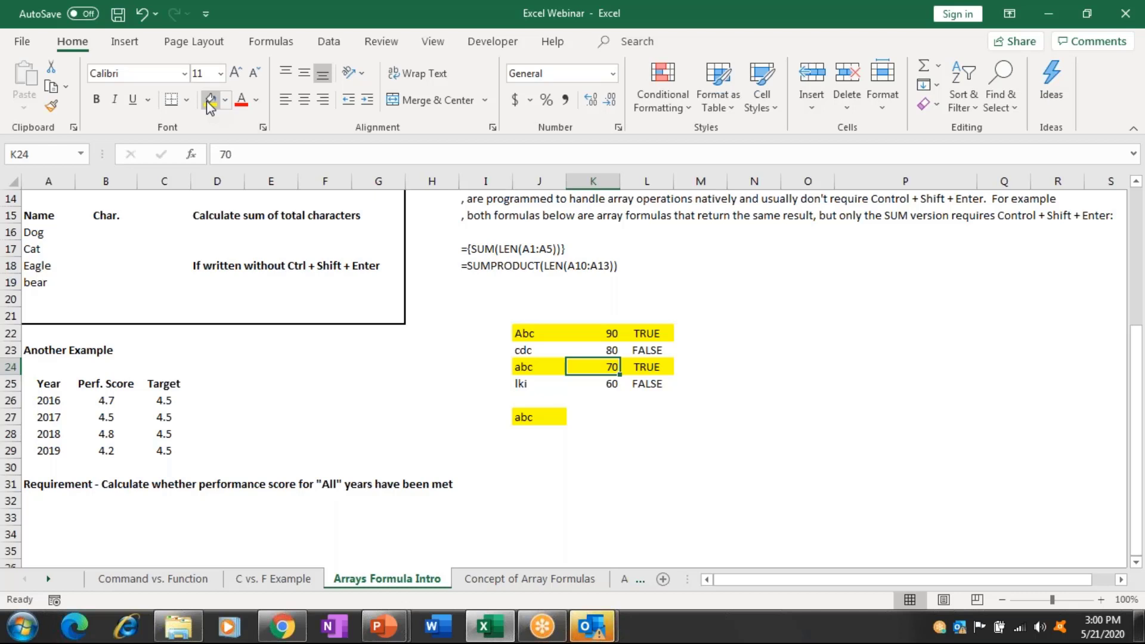
key("Down")
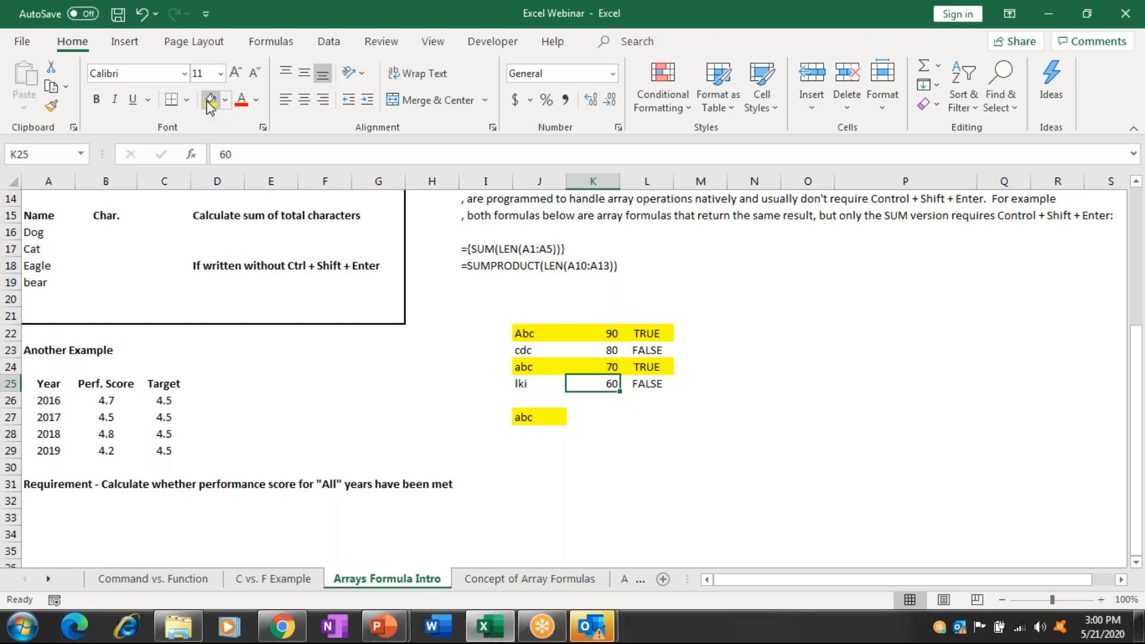
key("Down")
key("Down")
key("Left")
key("Delete")
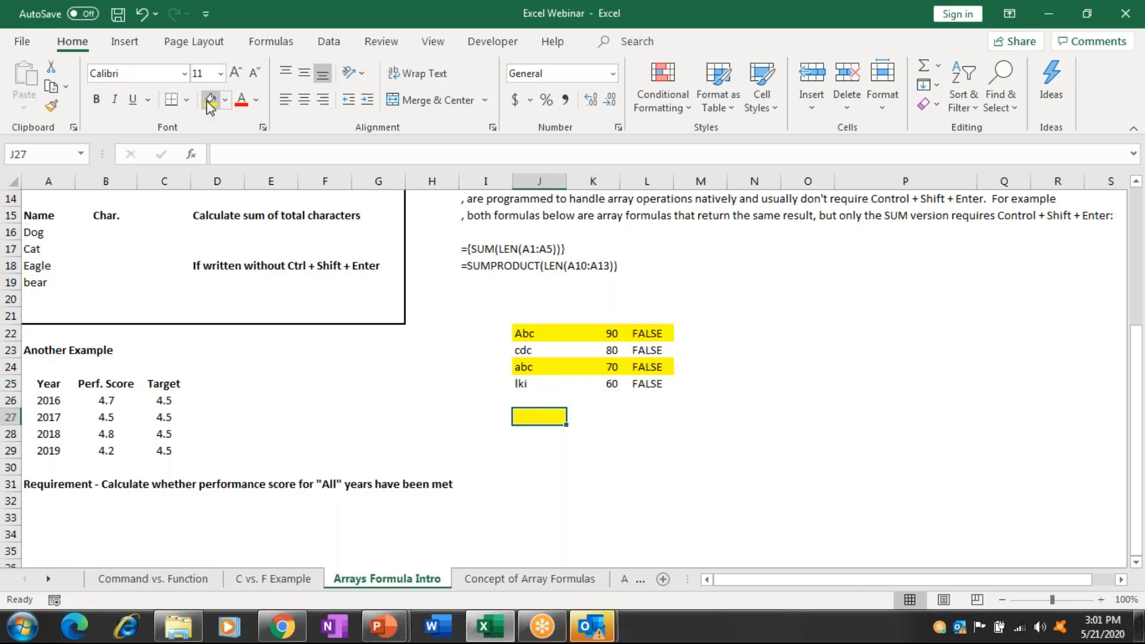
key("ctrl+z")
key("Right")
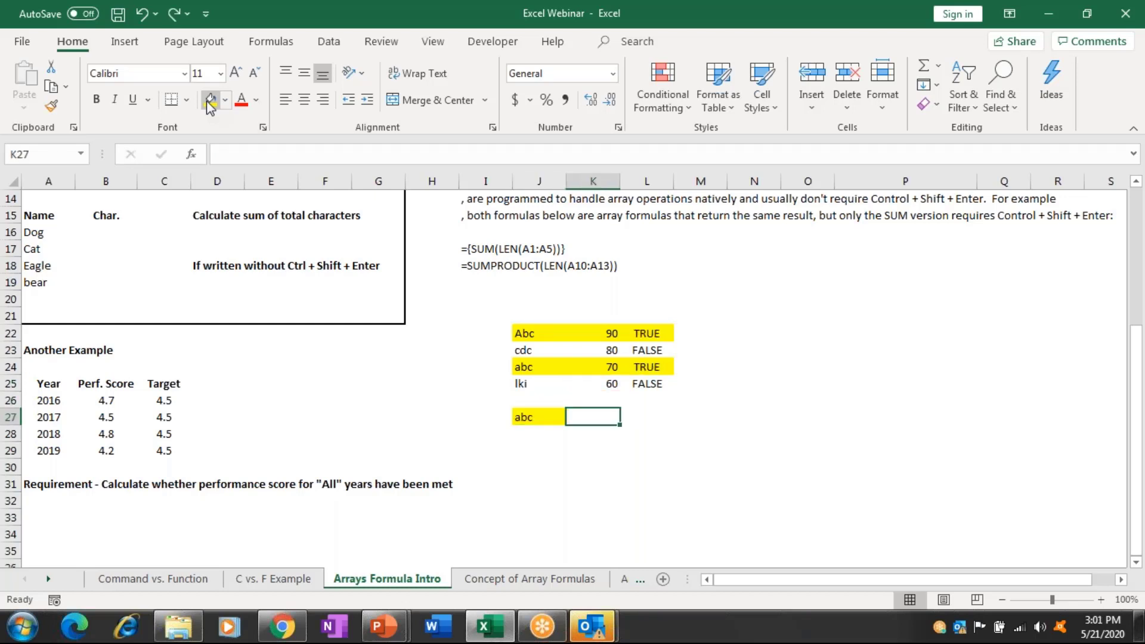
Build =SUM(IF(J22:J25=J27,K22:K25 in K27 by pointing at the names, J27 and values.
type("=sum")
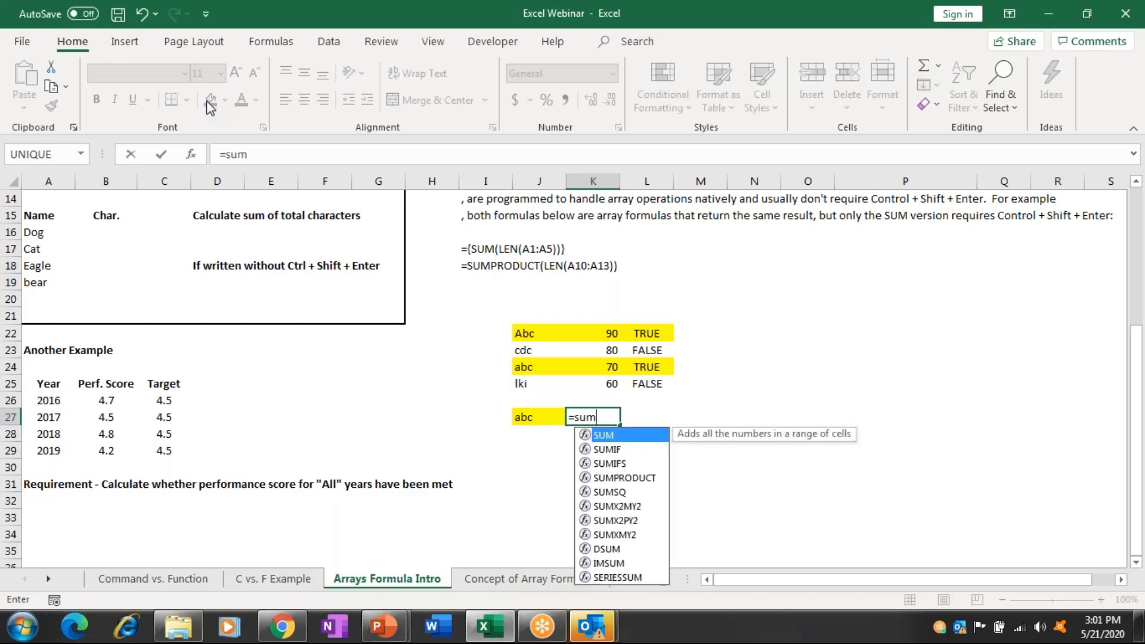
key("Tab")
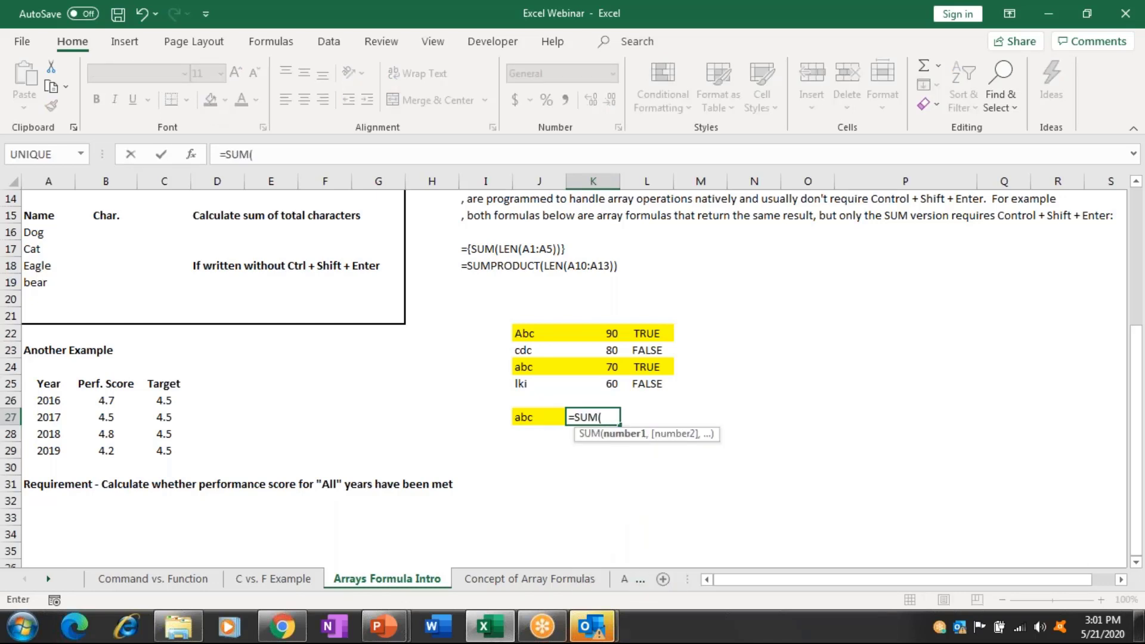
type("if")
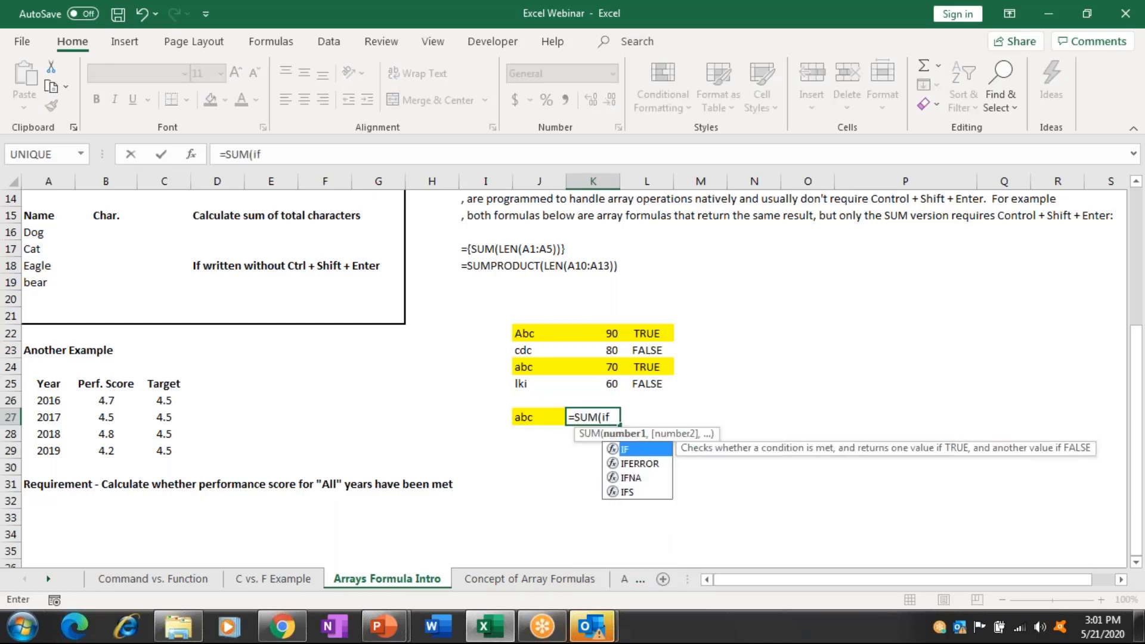
key("Tab")
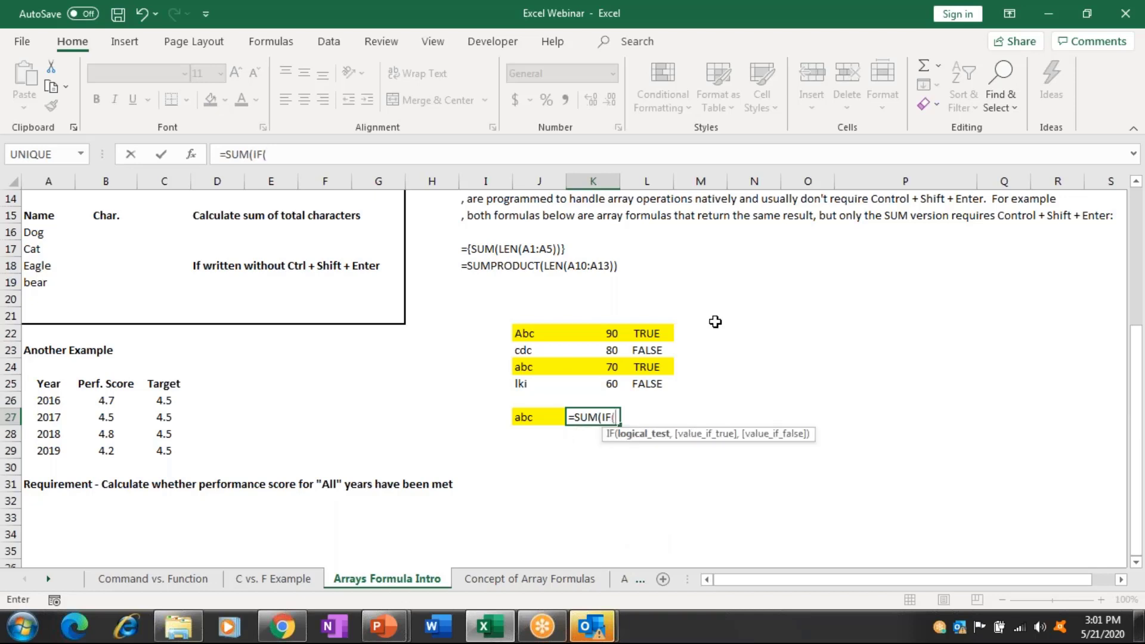
left_click_drag(533, 341, 536, 376)
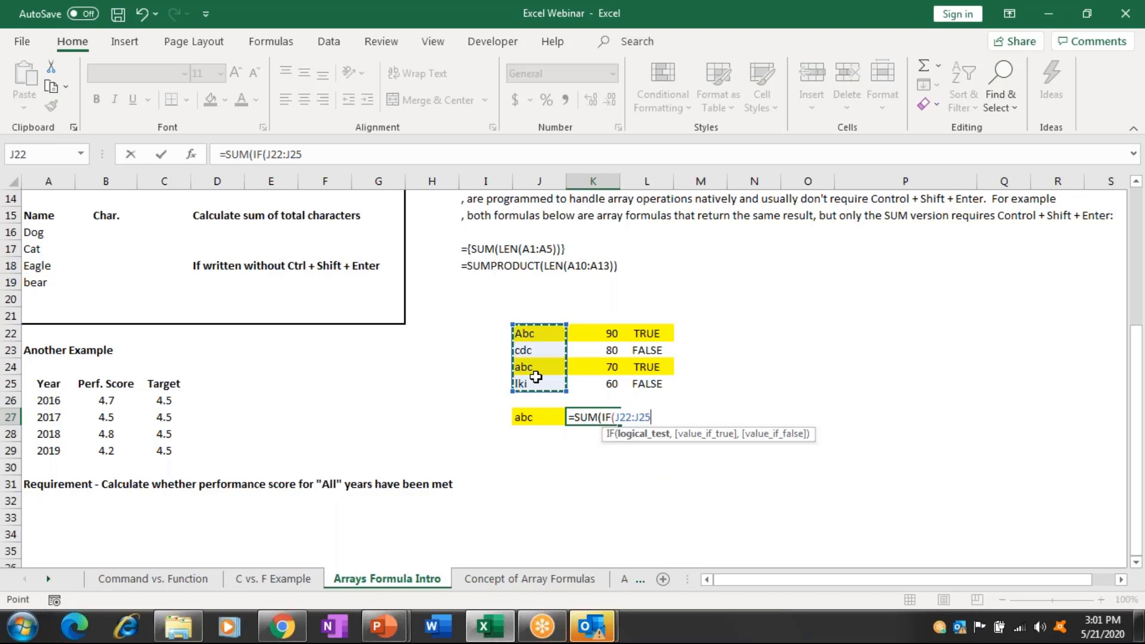
type("=")
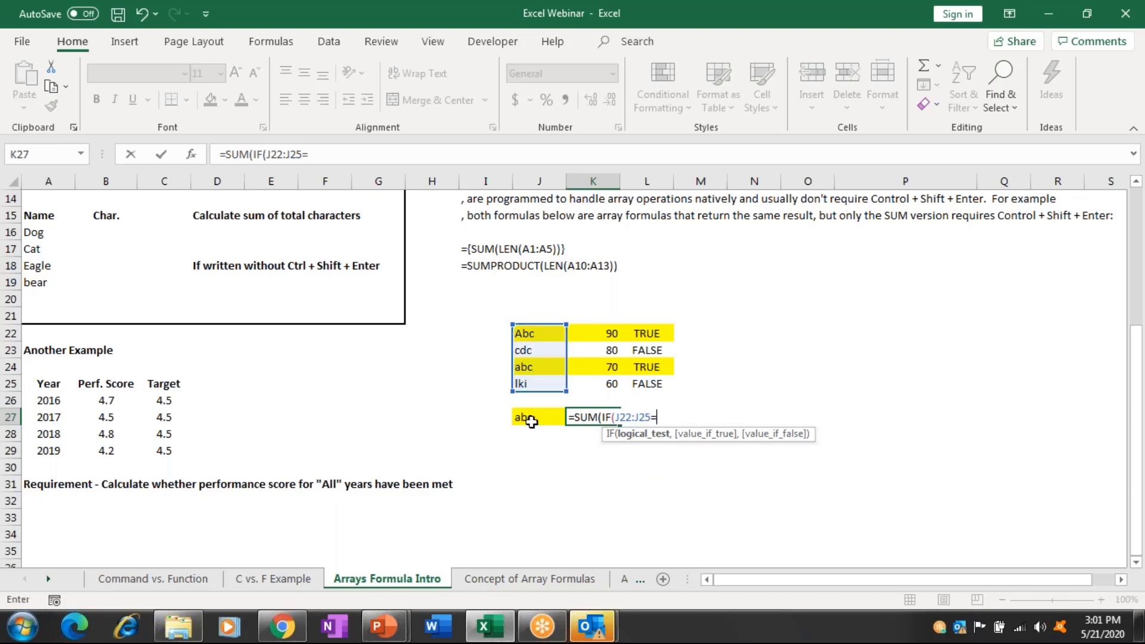
left_click(531, 421)
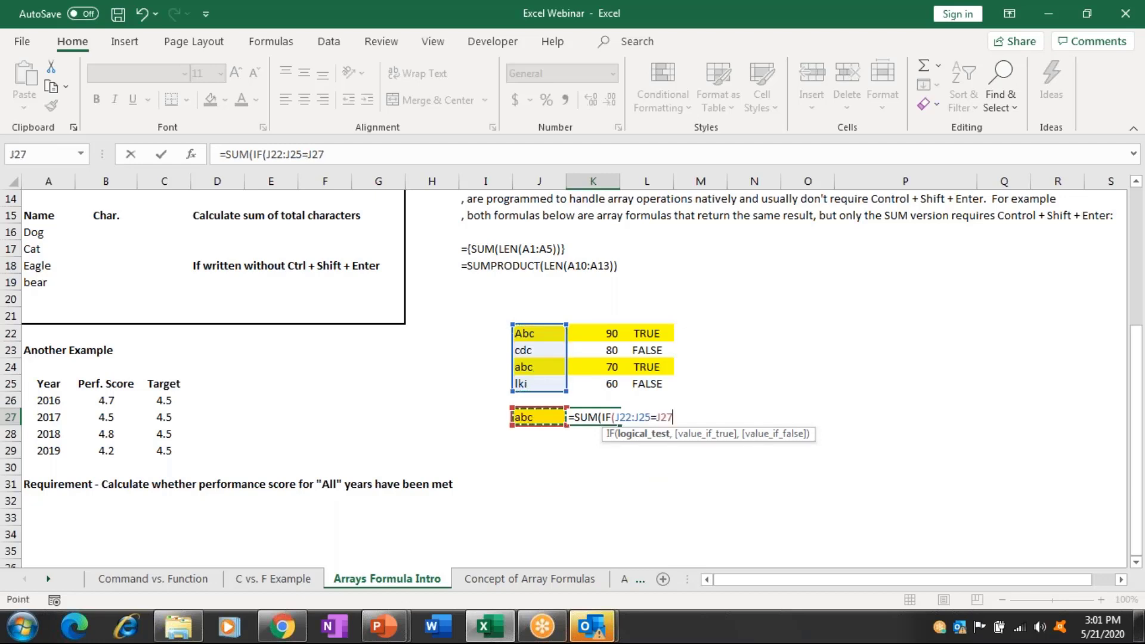
type(",")
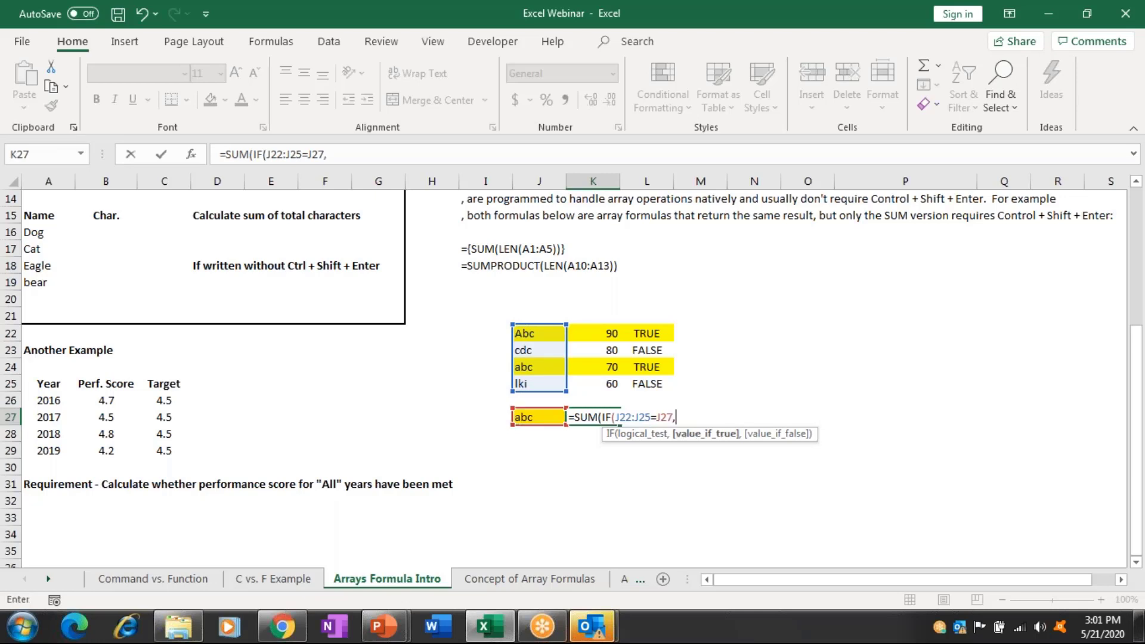
left_click_drag(614, 335, 614, 376)
Close the bracket and accept Excel's correction so K27 returns 160.
type(")")
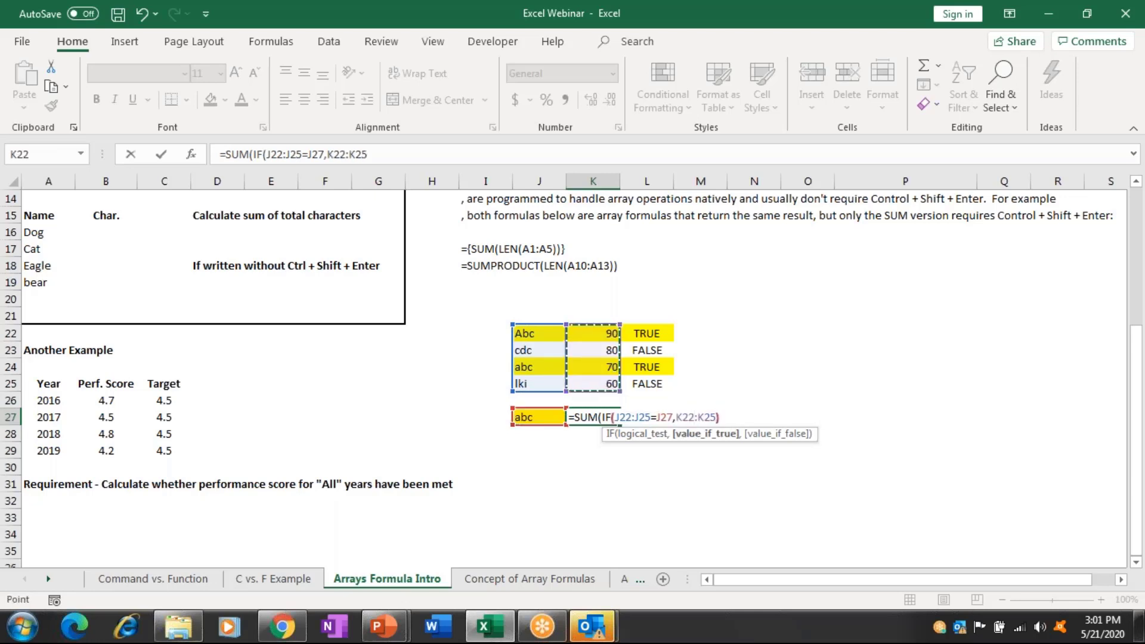
key("Return")
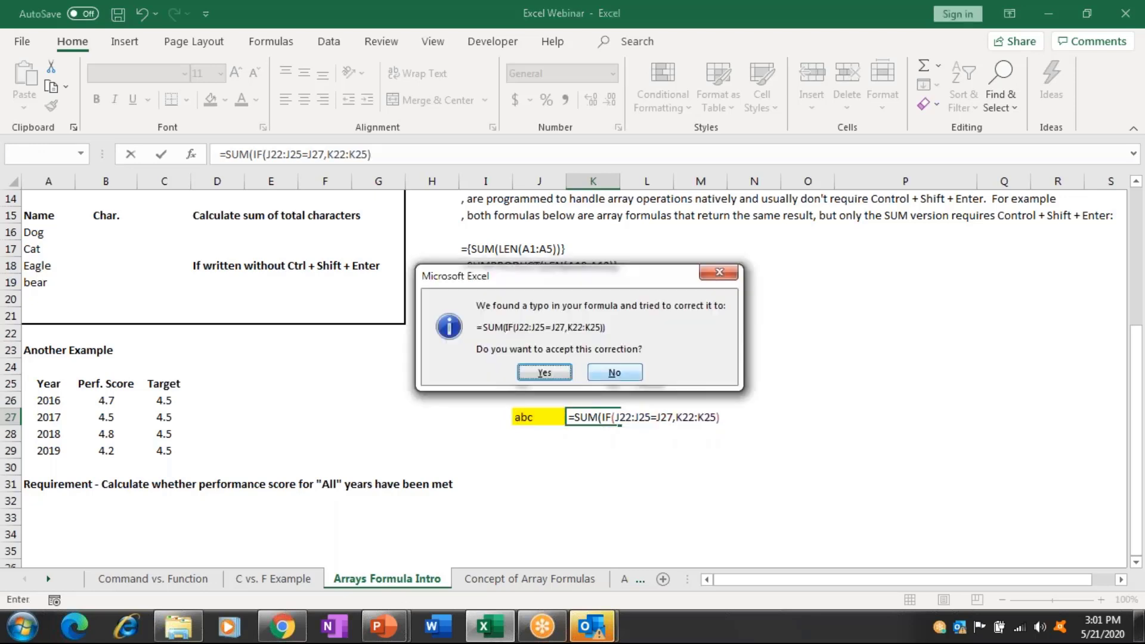
key("Return")
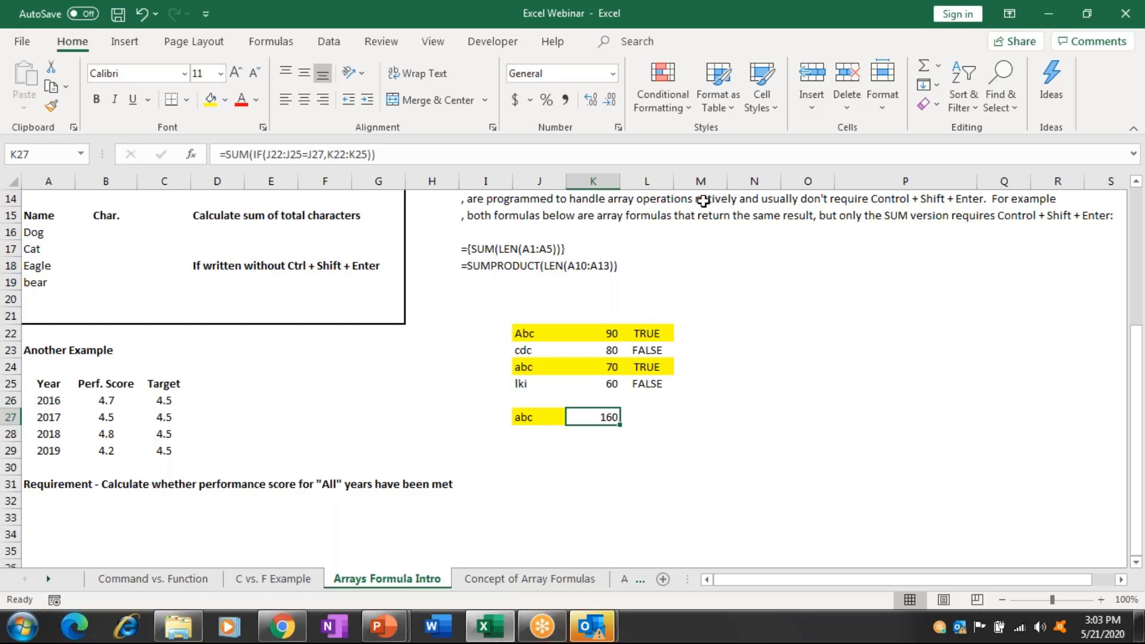
Re-enter K27 as the array formula {=SUM(IF(J22:J25=J27,K22:K25))} with Ctrl+Shift+Enter.
left_click(613, 156)
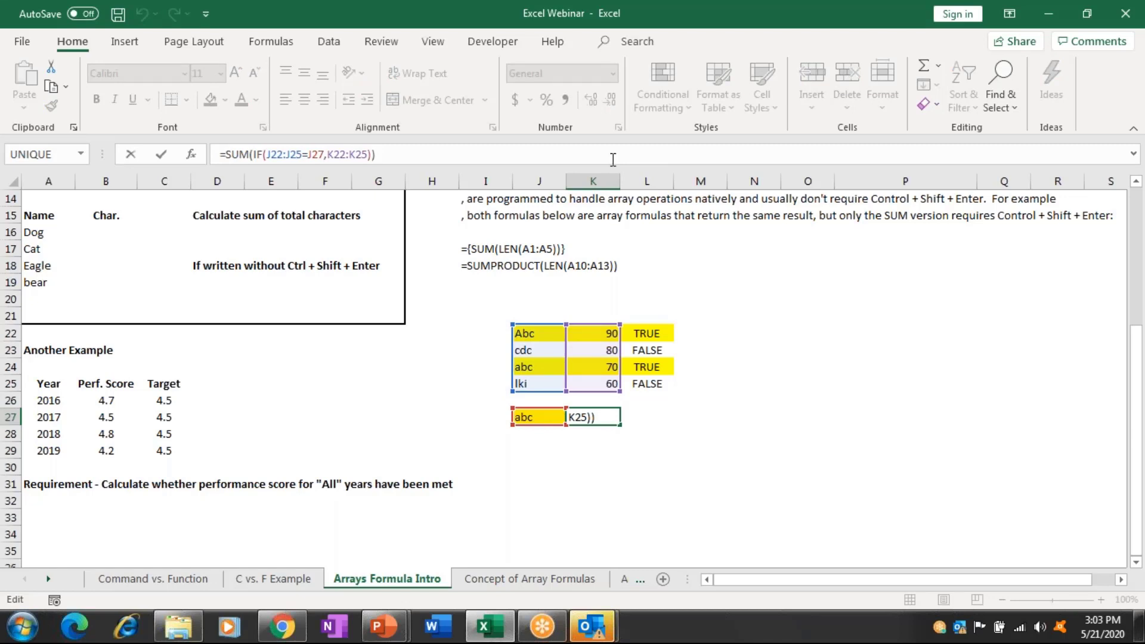
key("ctrl+shift+Return")
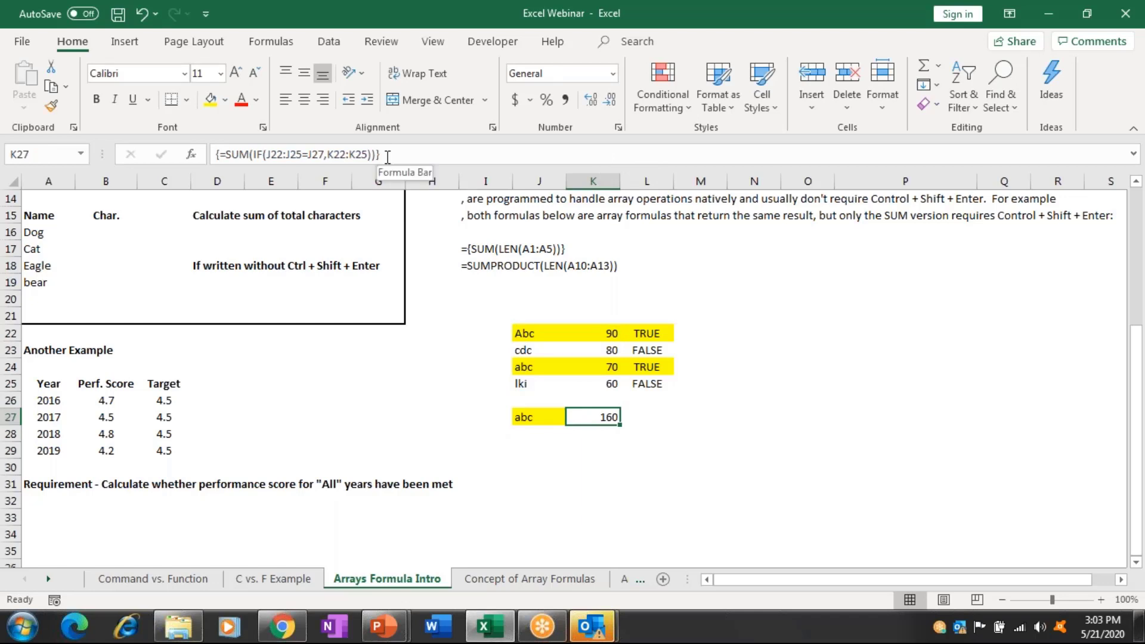
key("Left")
key("Left")
key("Left")
key("Up")
key("Left")
key("Left")
key("Up")
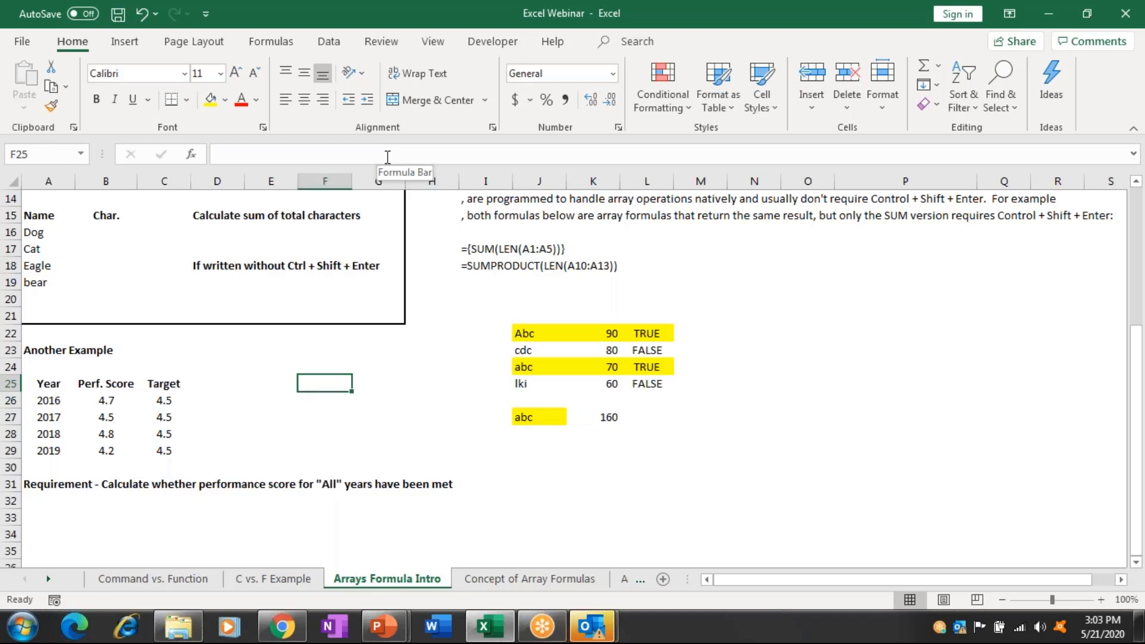
Start a formula =B26 in D26, referencing the 2016 Perf. Score.
key("Home")
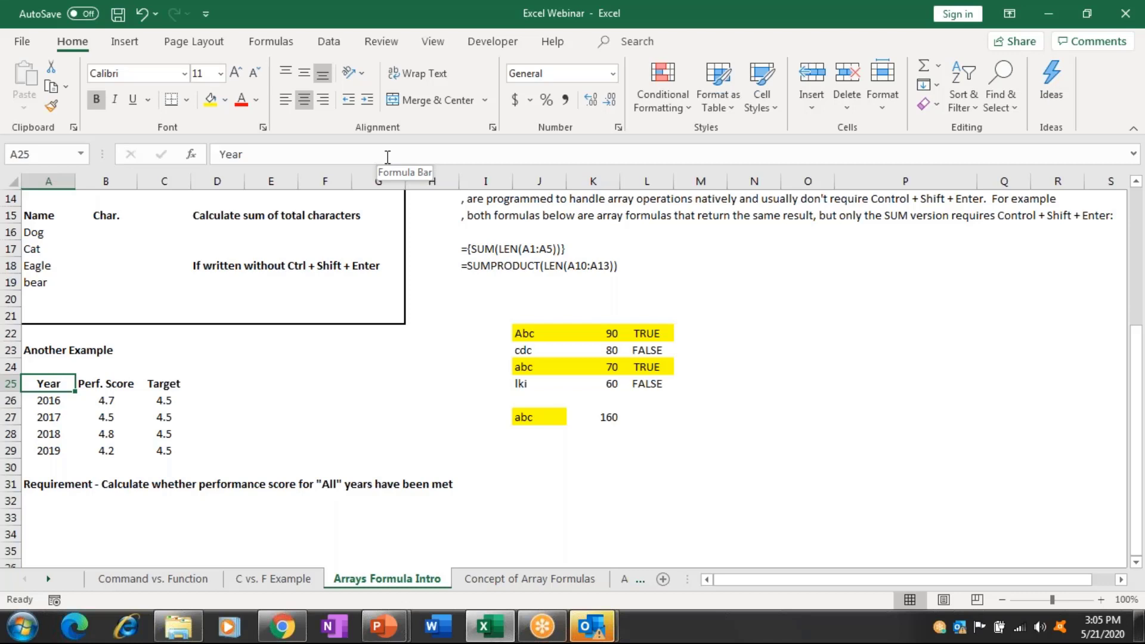
key("Right")
key("Right")
key("Down")
key("Right")
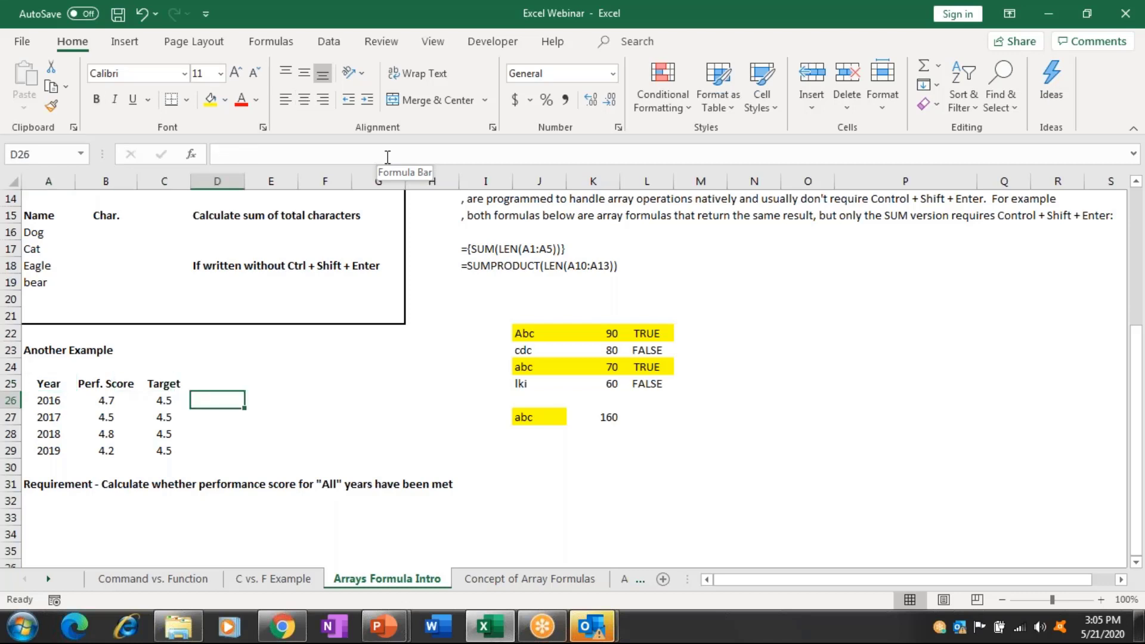
type("=")
key("Left")
key("Left")
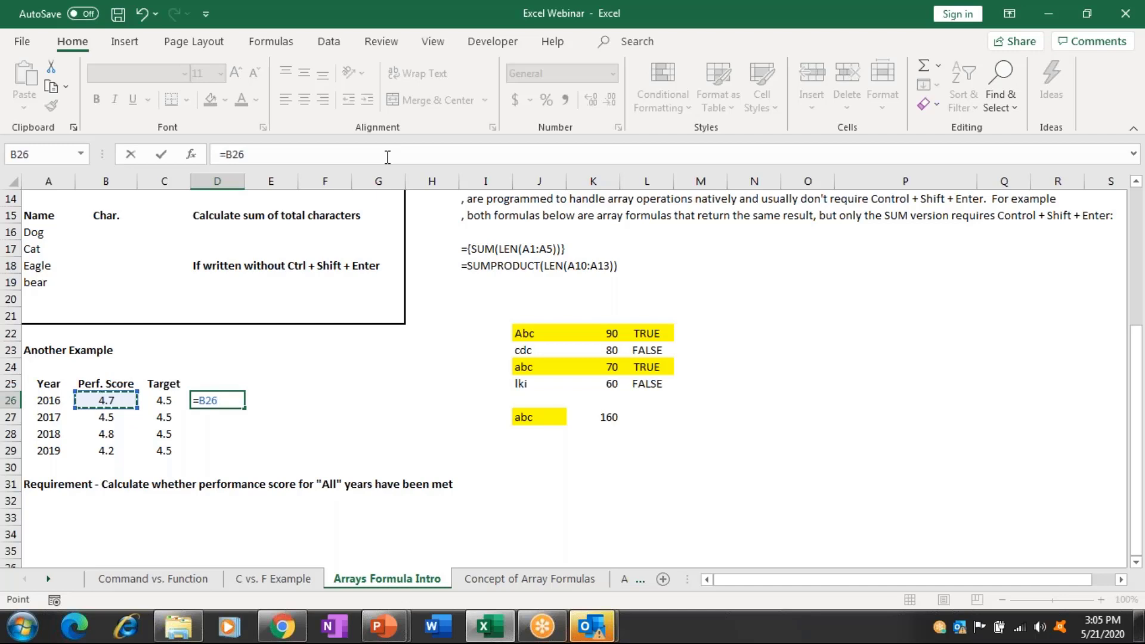
Compare each year's Perf. Score with its Target in D26:D29, giving TRUE, FALSE, TRUE, FALSE.
type(">")
key("Left")
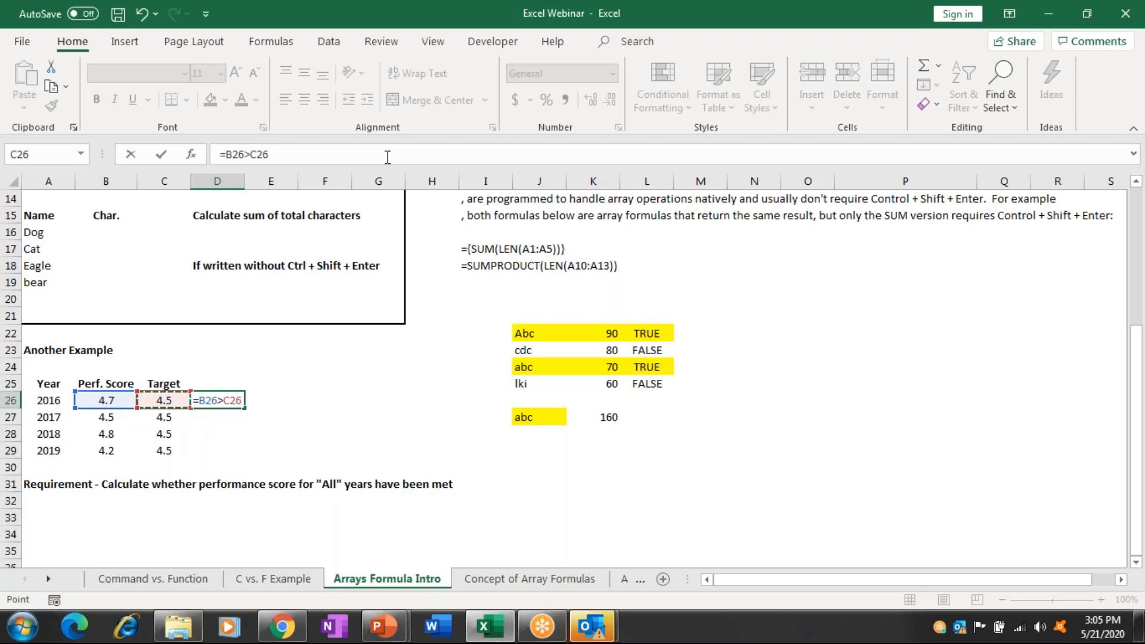
key("Return")
key("Up")
key("shift+Down")
key("shift+Down")
key("shift+Down")
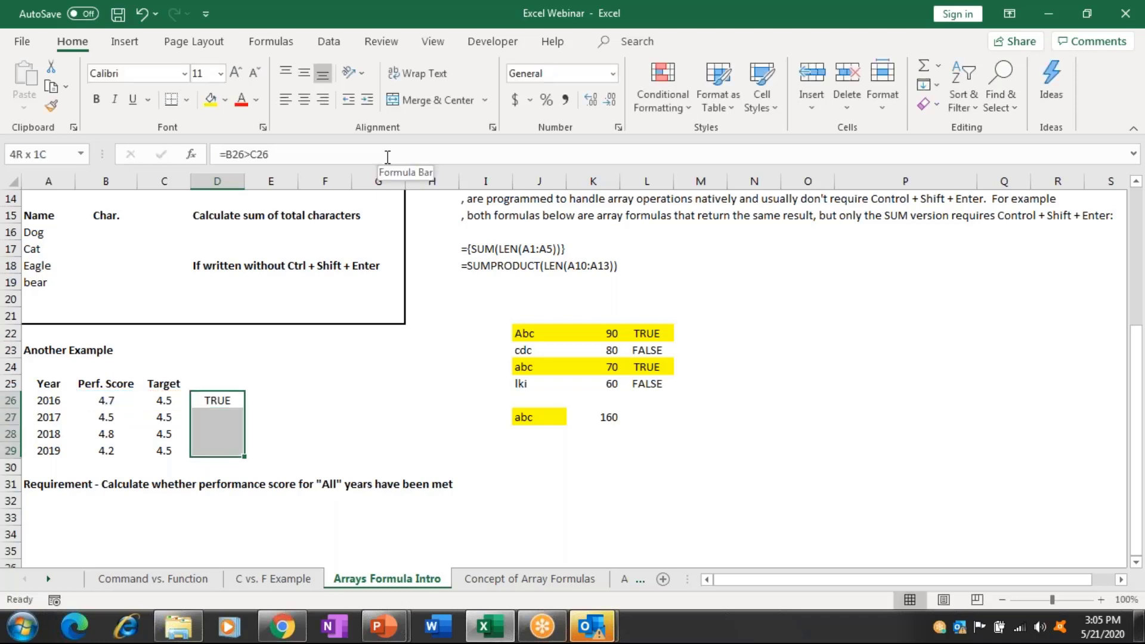
key("ctrl+d")
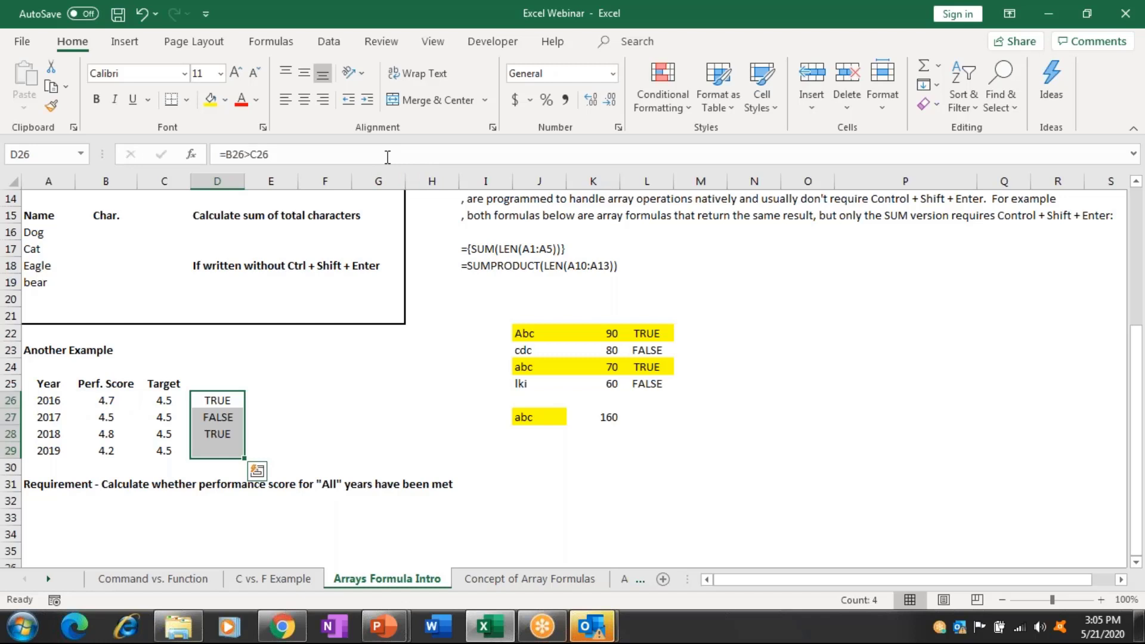
key("Right")
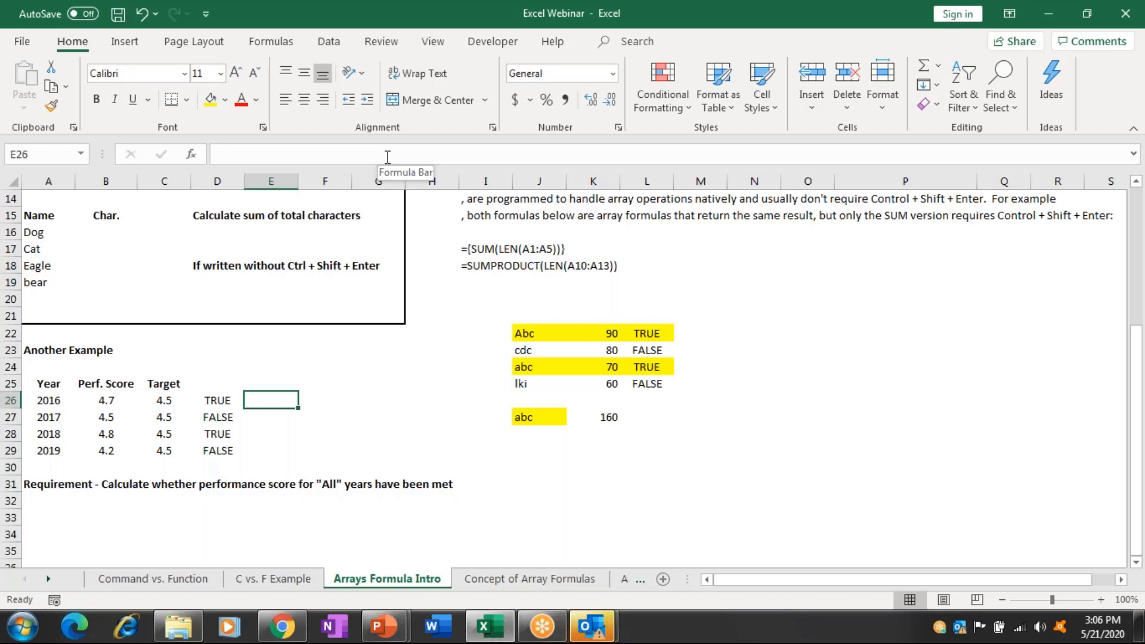
Select the TRUE/FALSE results in D26:D29 and delete them.
key("Left")
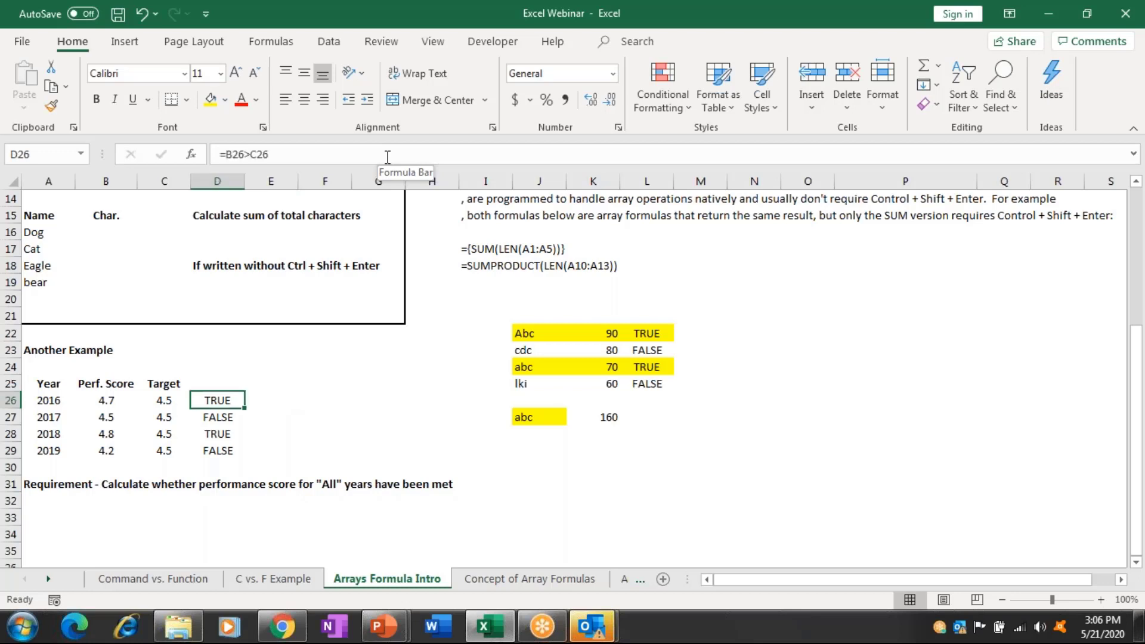
key("shift+Down")
key("shift+Down")
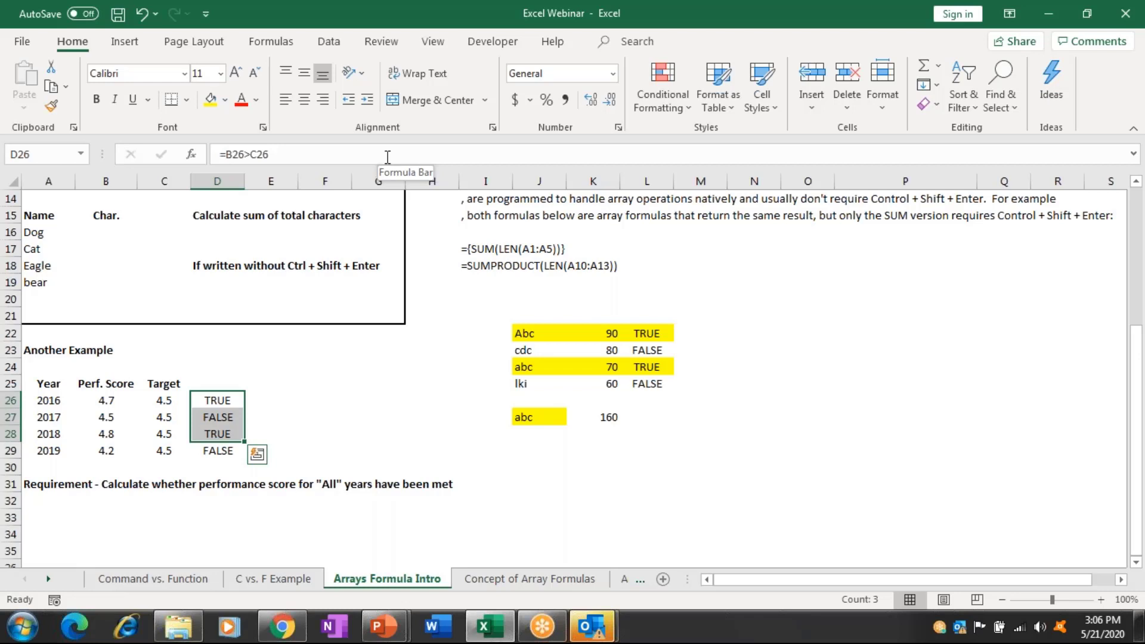
key("shift+Down")
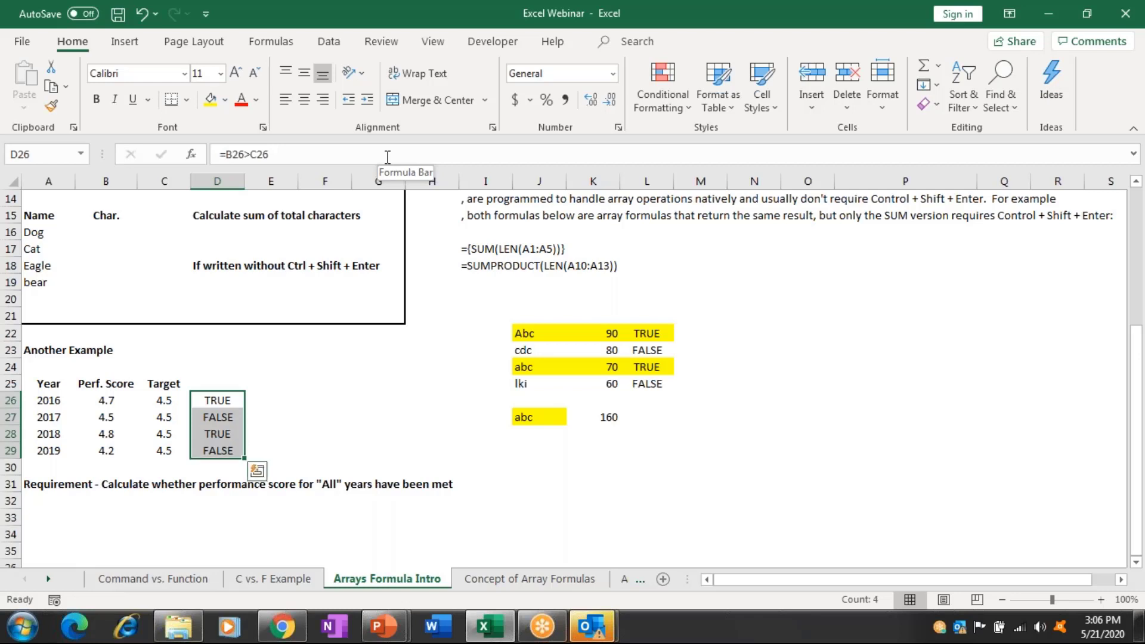
key("Delete")
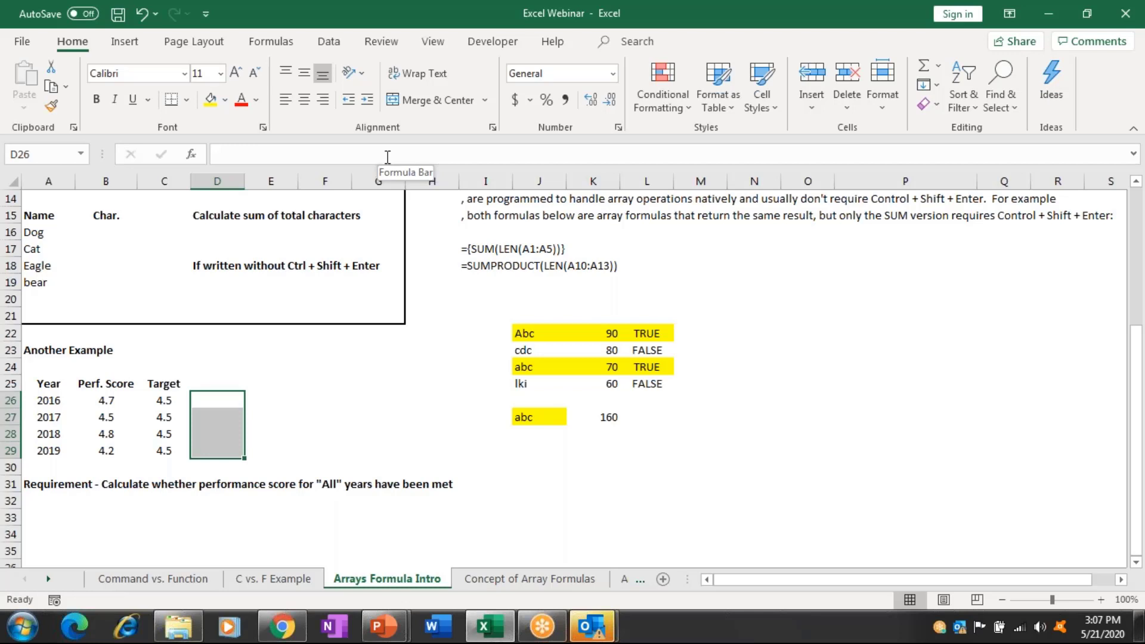
Start an AND formula in D24 that references the Perf. Scores B26:B29.
key("Up")
key("Up")
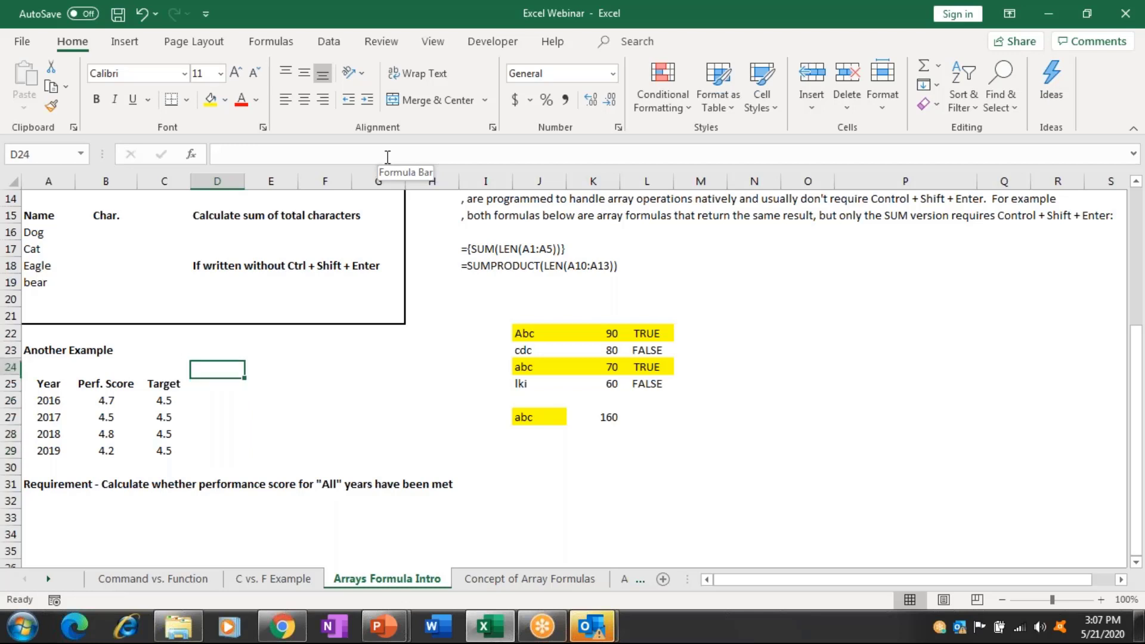
type("=")
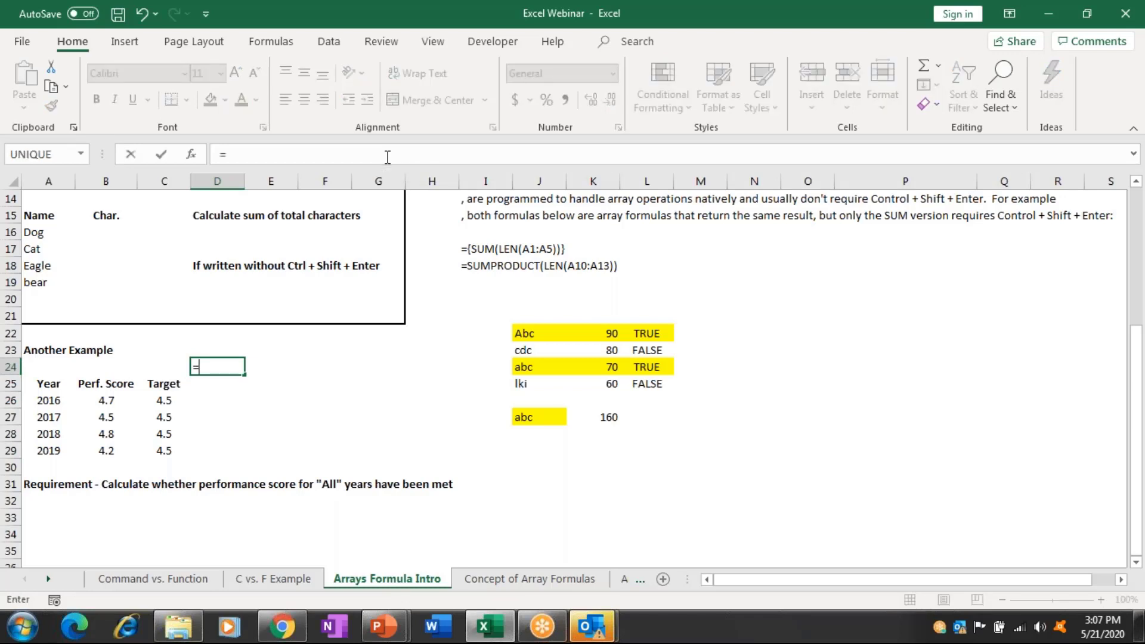
type("AND(")
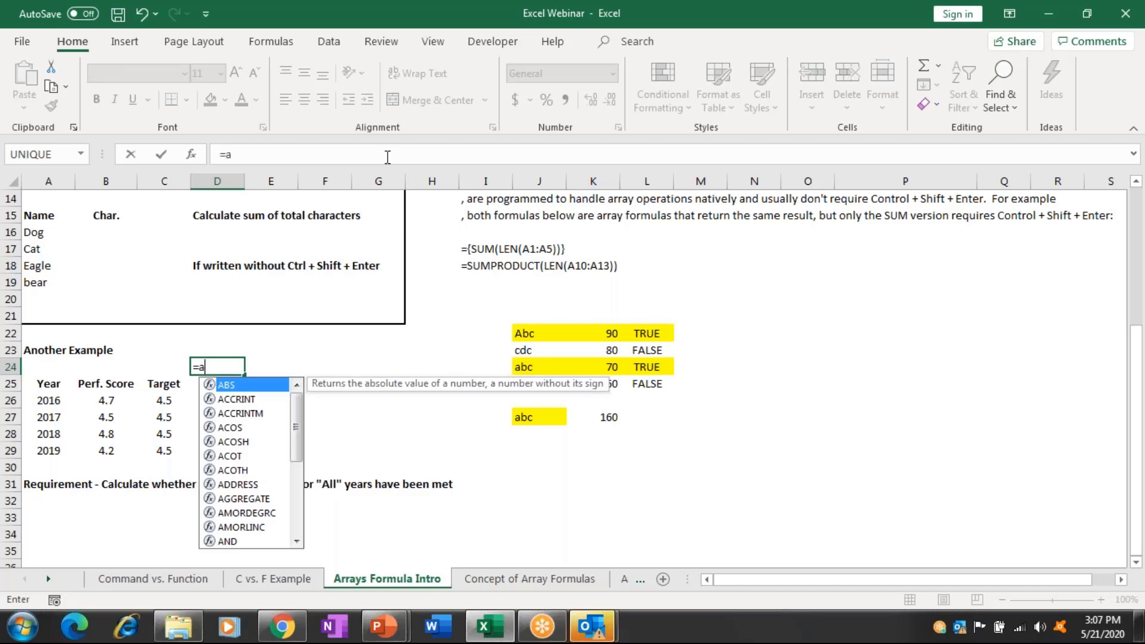
key("Down")
key("Down")
key("Left")
key("Left")
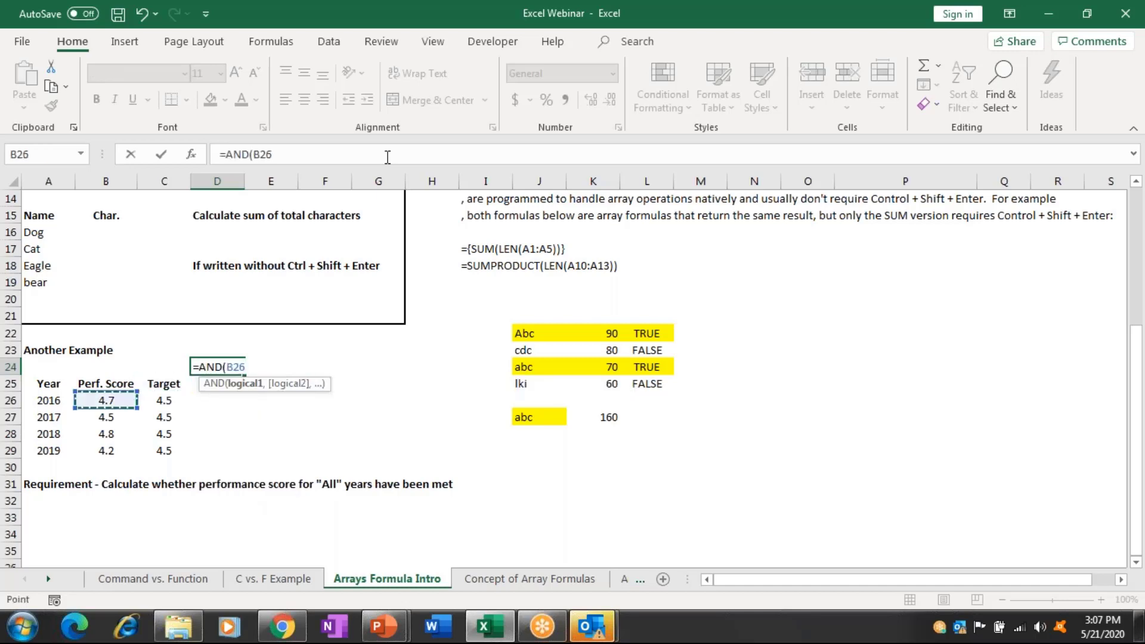
key("ctrl+shift+Down")
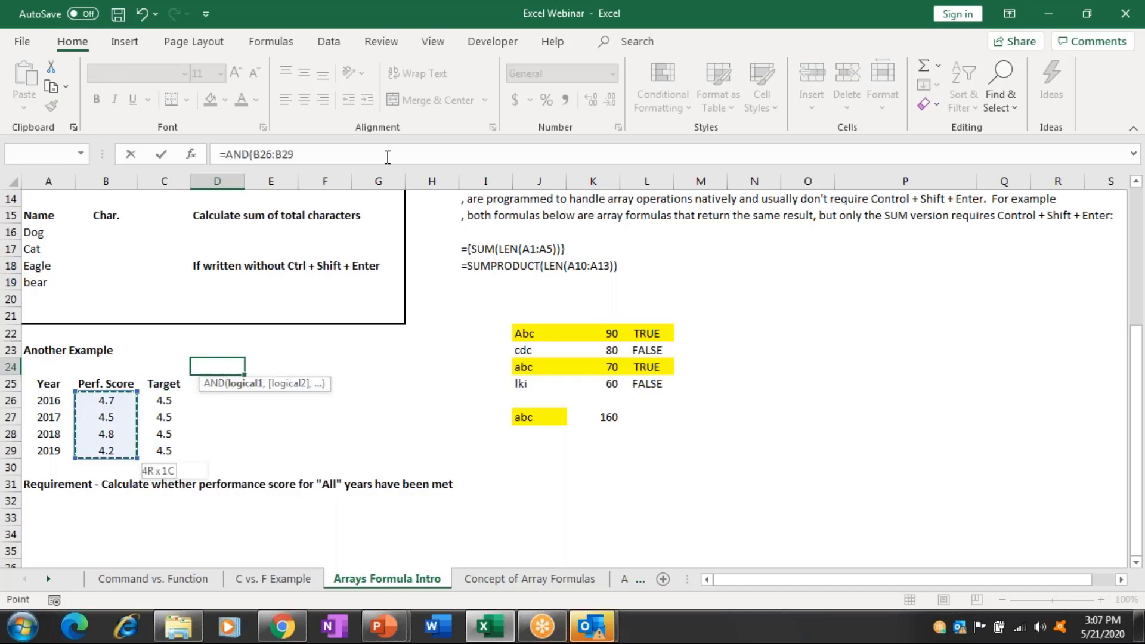
key("ctrl+shift+Down")
key("ctrl+shift+Up")
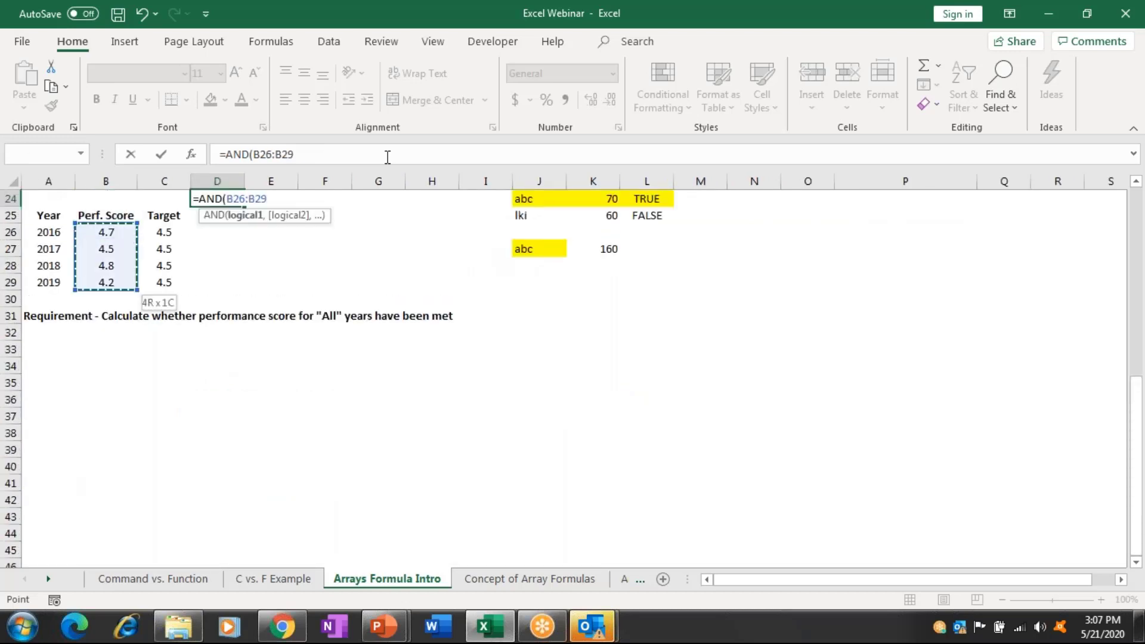
Compare against Targets C26:C29 and commit {=AND(B26:B29>C26:C29)} as an array formula, returning FALSE.
type("=")
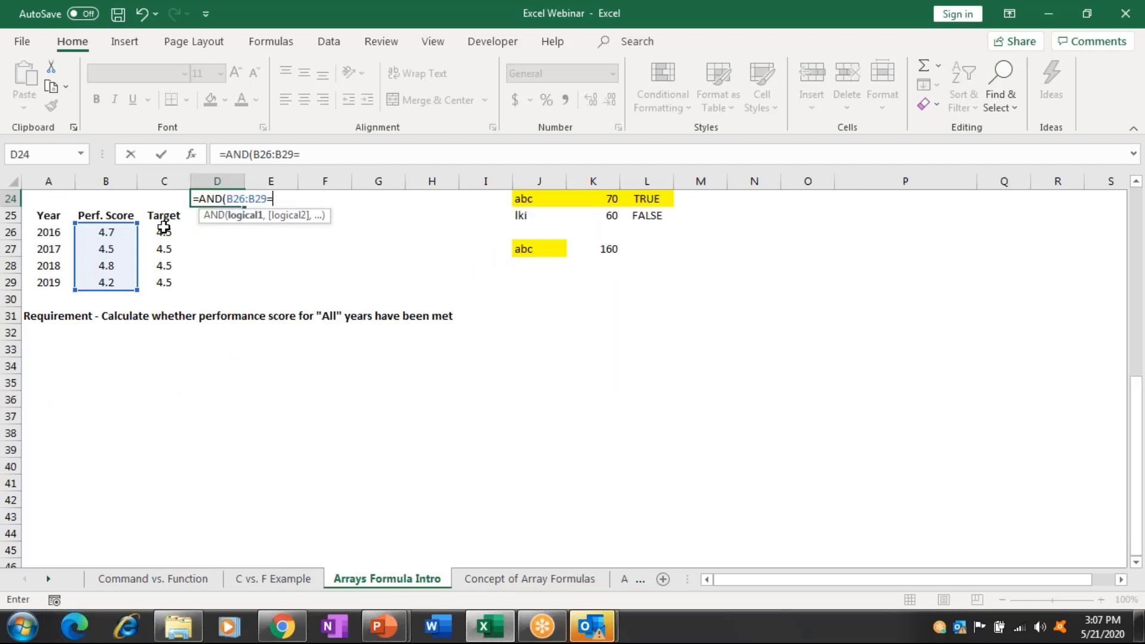
left_click_drag(163, 226, 163, 284)
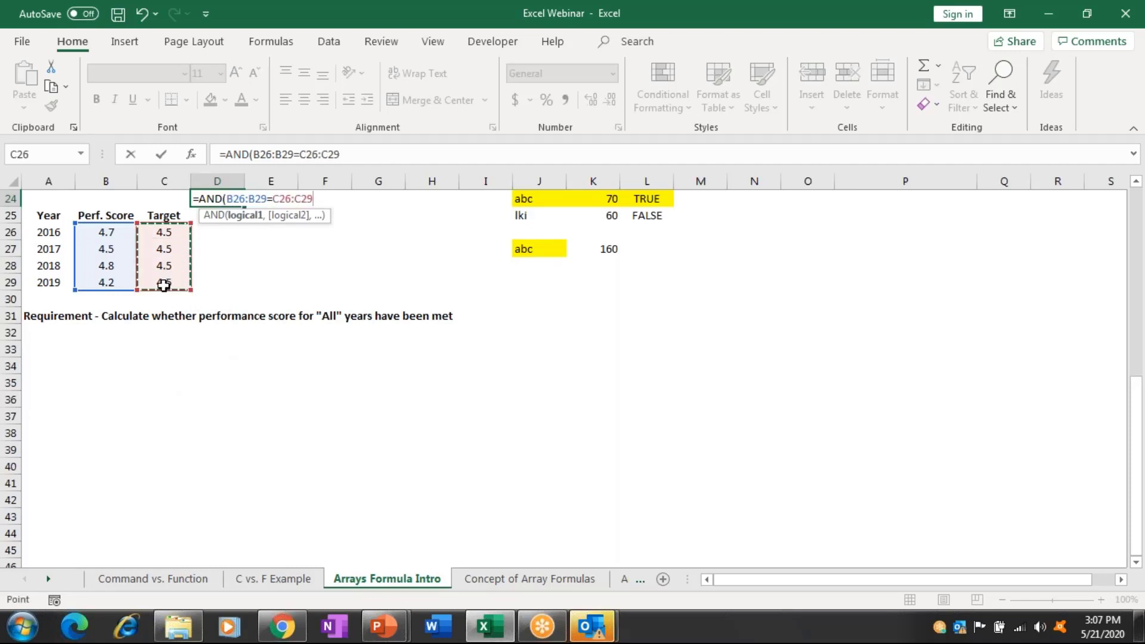
left_click(276, 200)
key("BackSpace")
type(">")
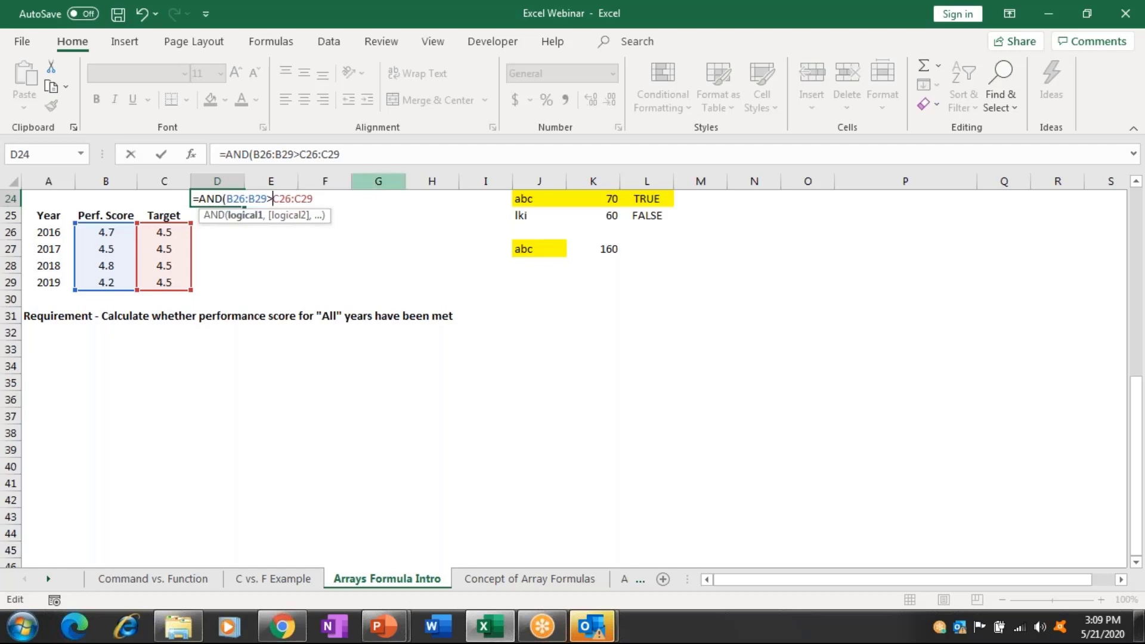
left_click(380, 158)
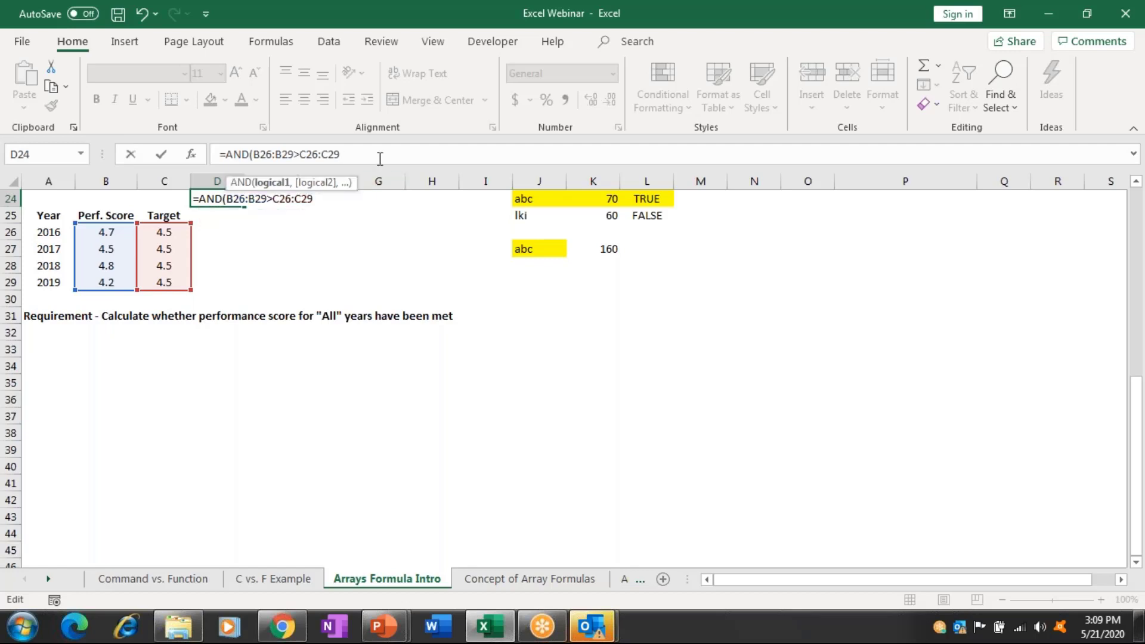
type(")")
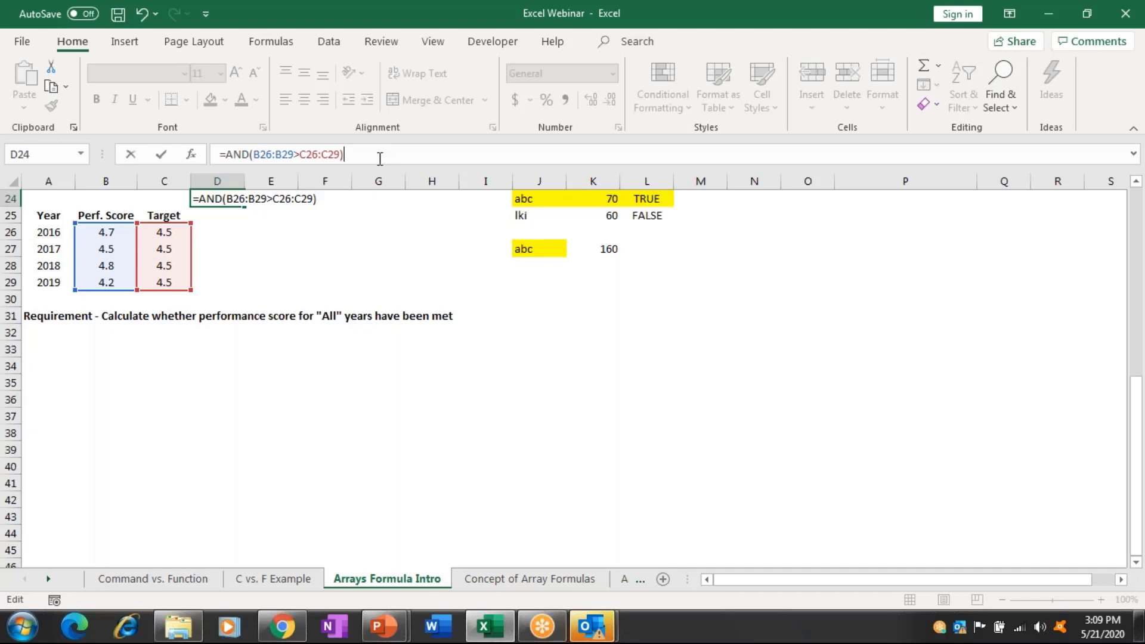
key("ctrl+shift+Return")
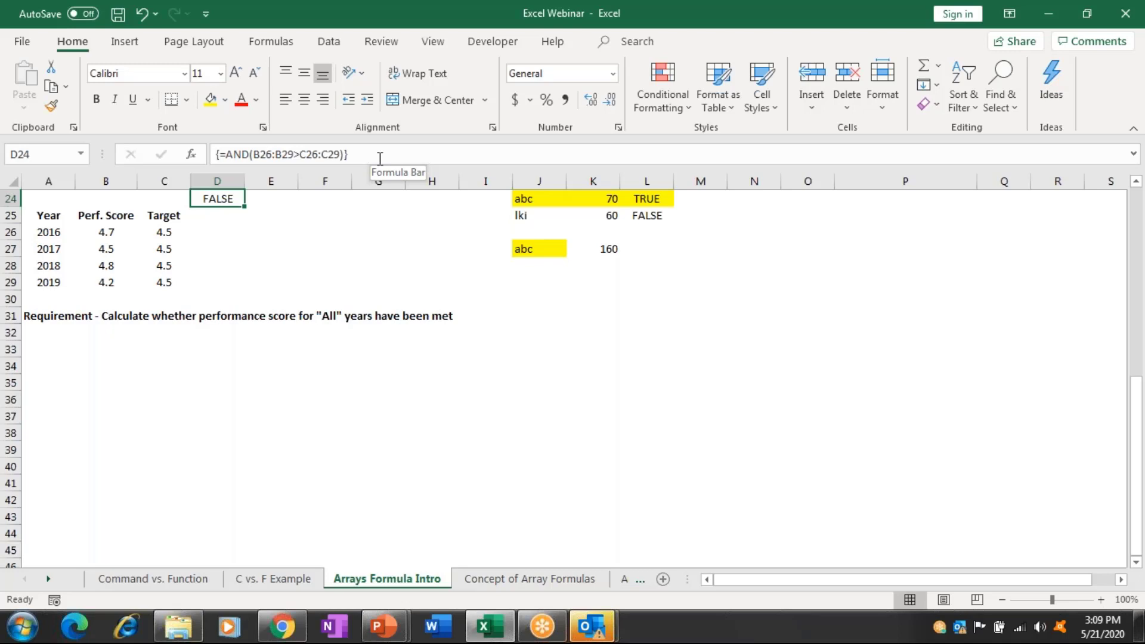
Change the 2017 Perf. Score to 4.6 and the 2019 score to 4.9, making D24 TRUE.
key("Left")
key("Down")
key("Left")
key("Down")
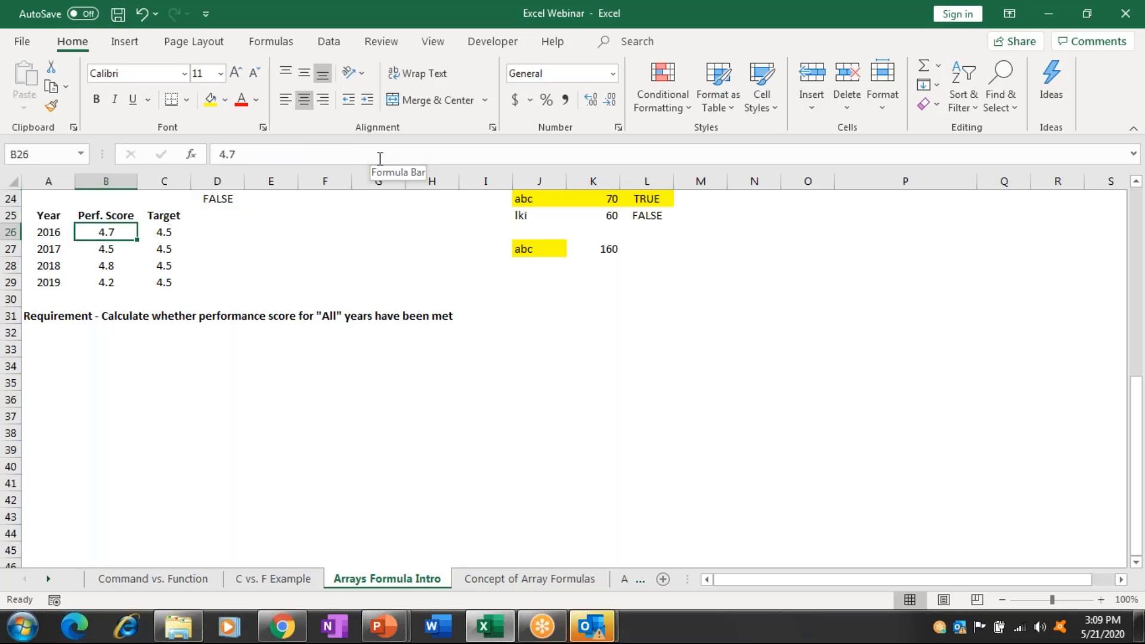
key("Down")
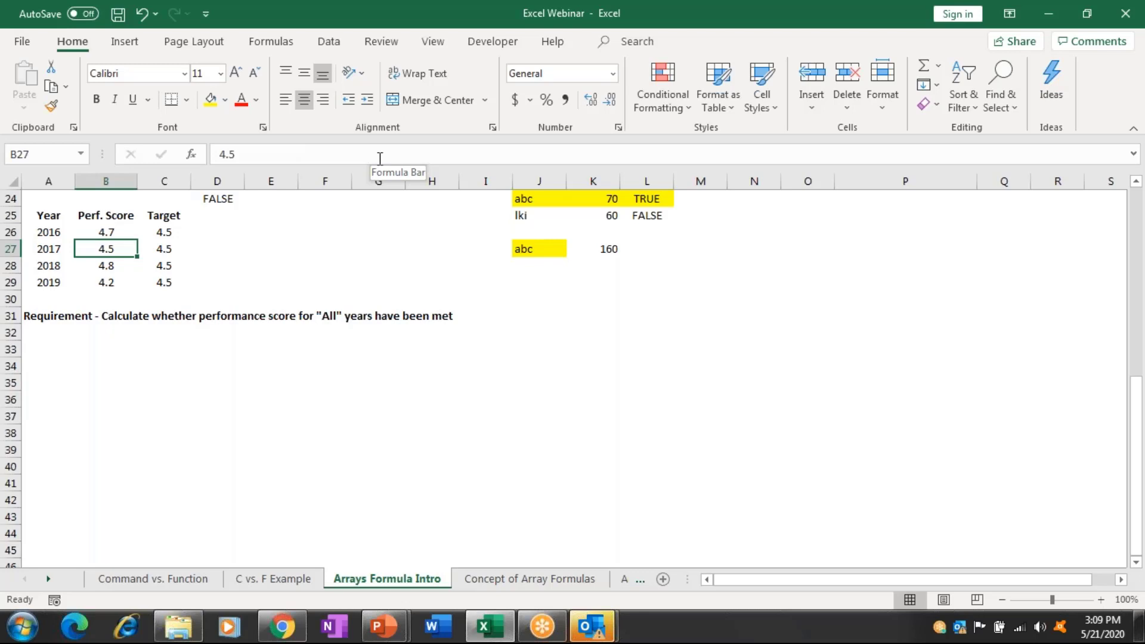
type("4.6")
key("Return")
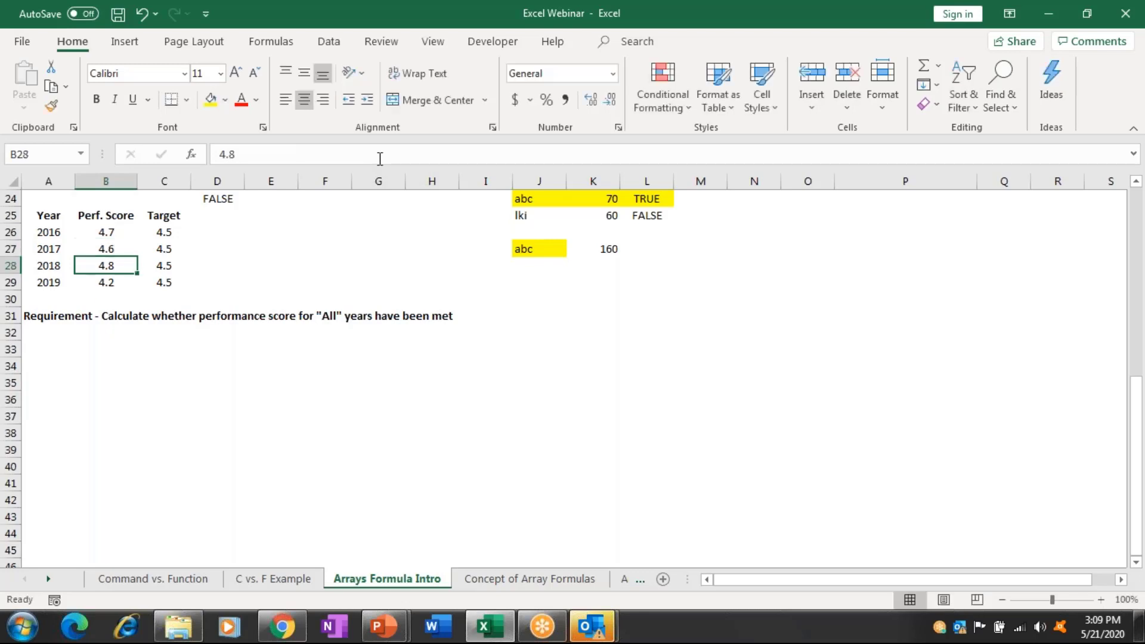
key("Down")
type("4.9")
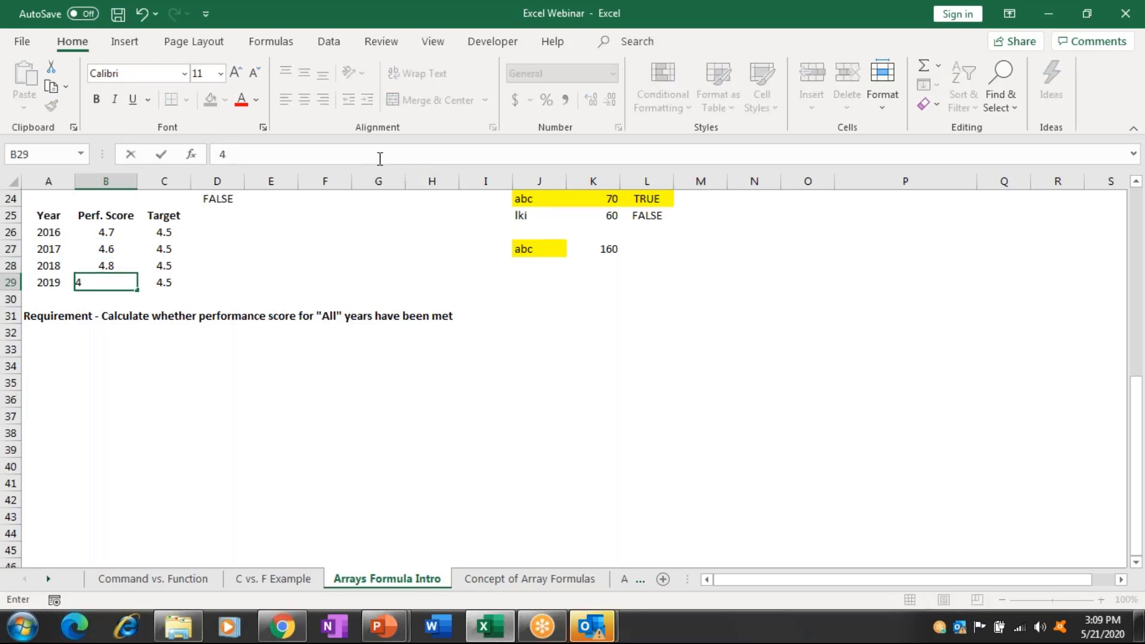
key("Return")
key("Up")
key("Up")
key("Up")
key("Up")
key("Up")
key("Up")
key("Right")
key("Right")
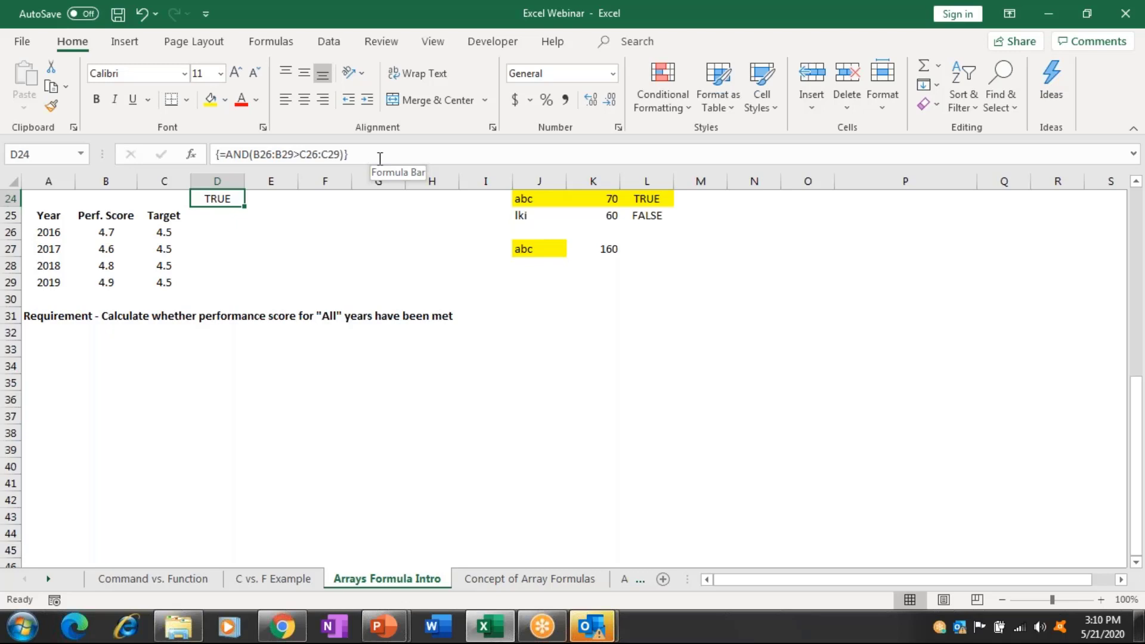
Enter =LEN(A16) in B16 and fill it down to B19, giving 3, 3, 5, 4.
key("ctrl+Up")
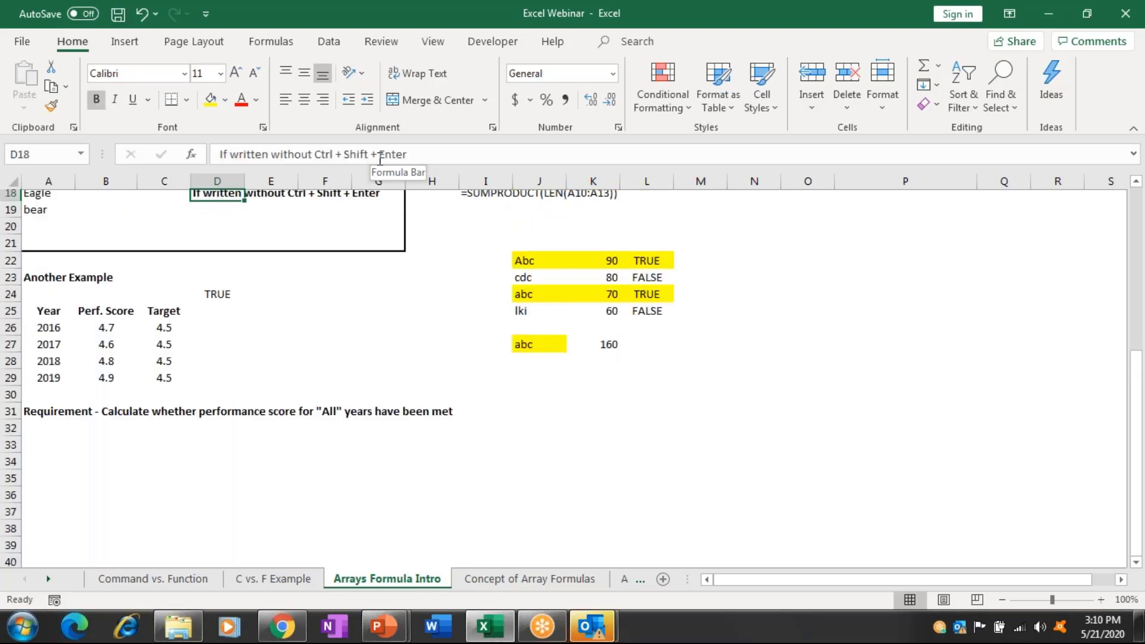
key("ctrl+Up")
key("ctrl+Up")
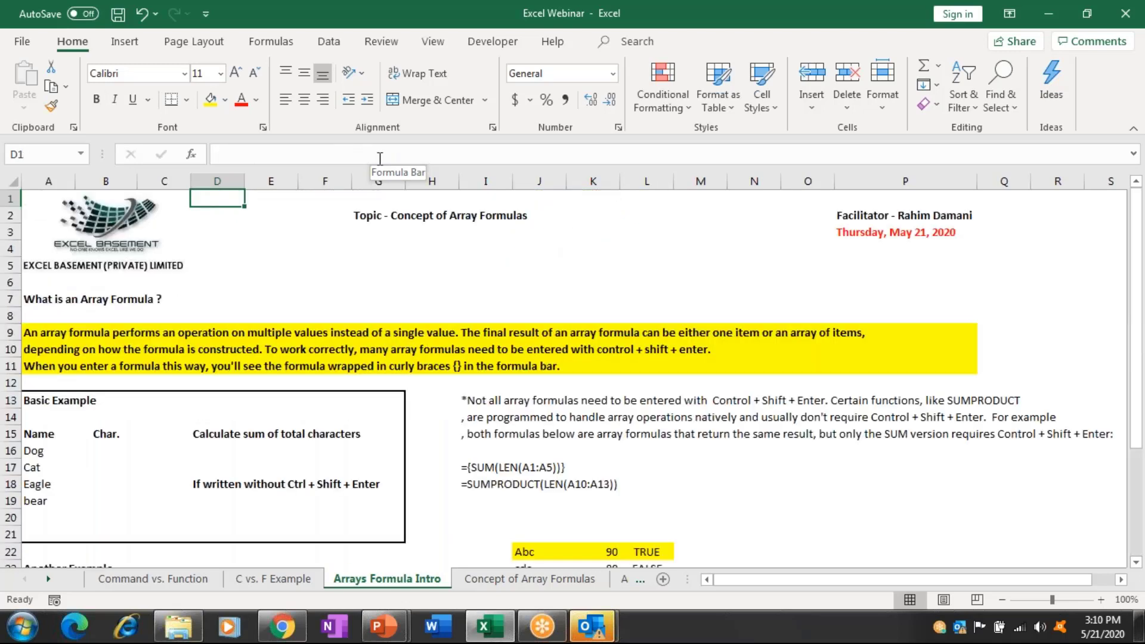
left_click(110, 456)
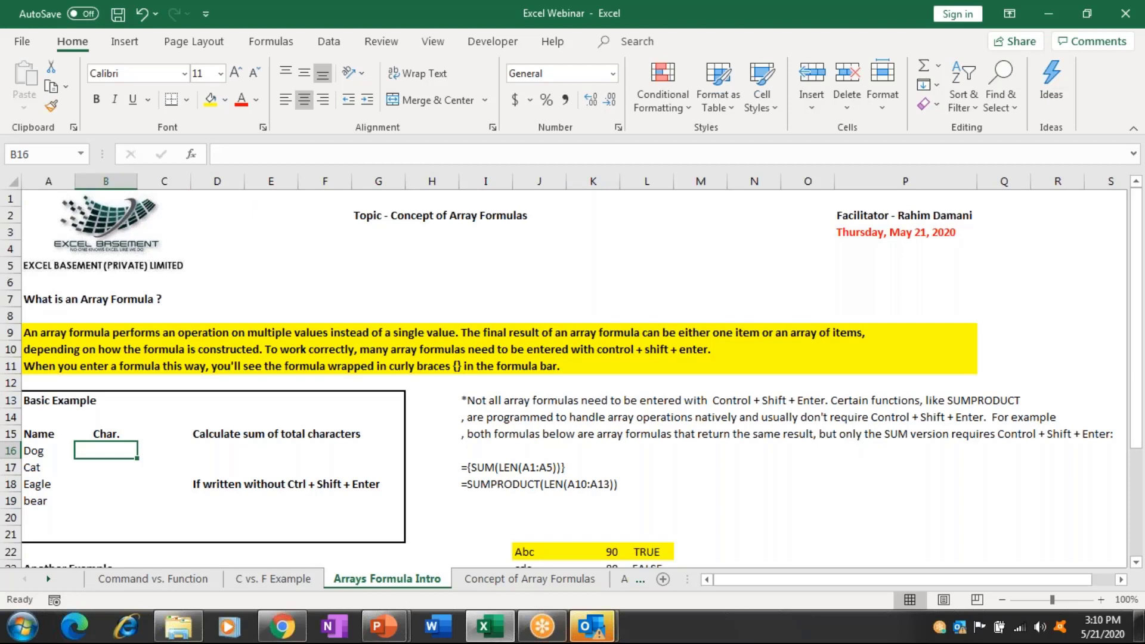
type("=")
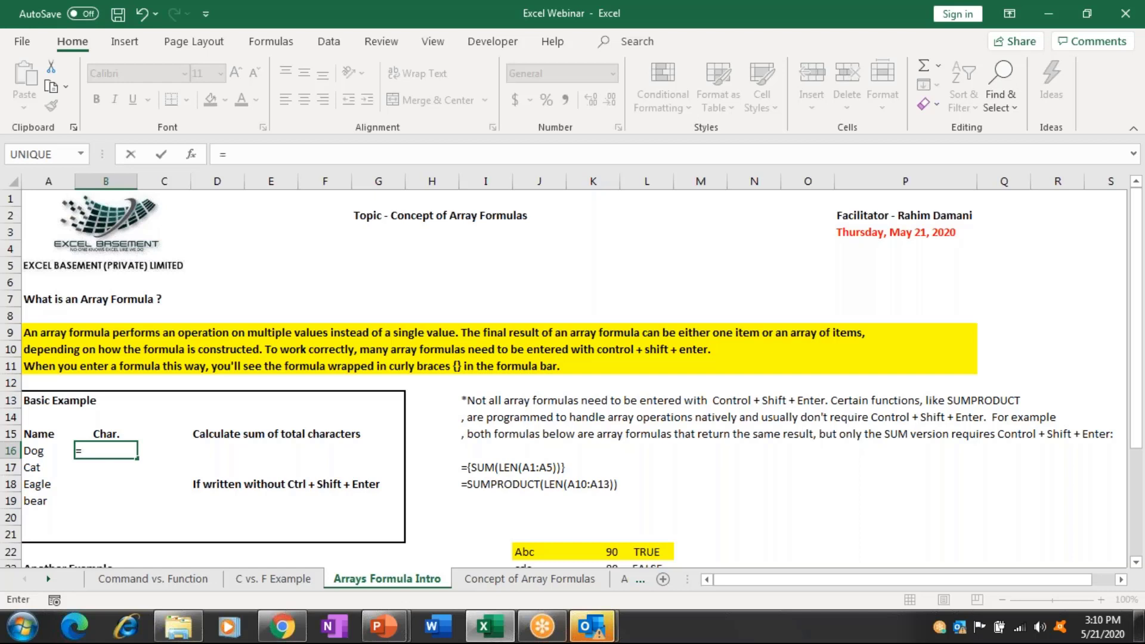
type("l")
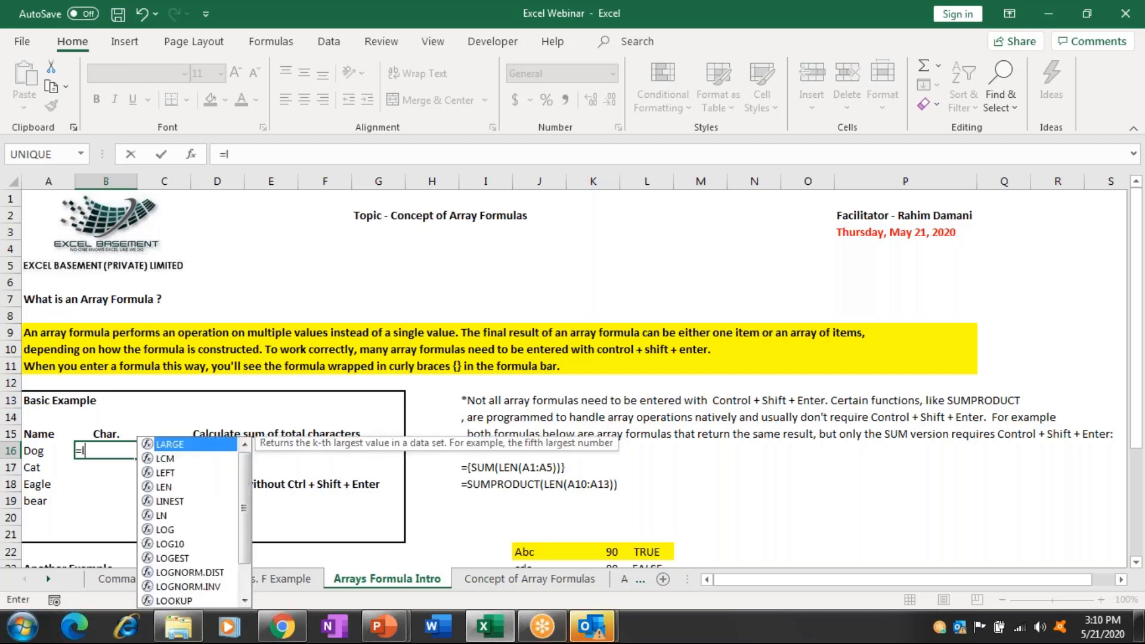
type("en")
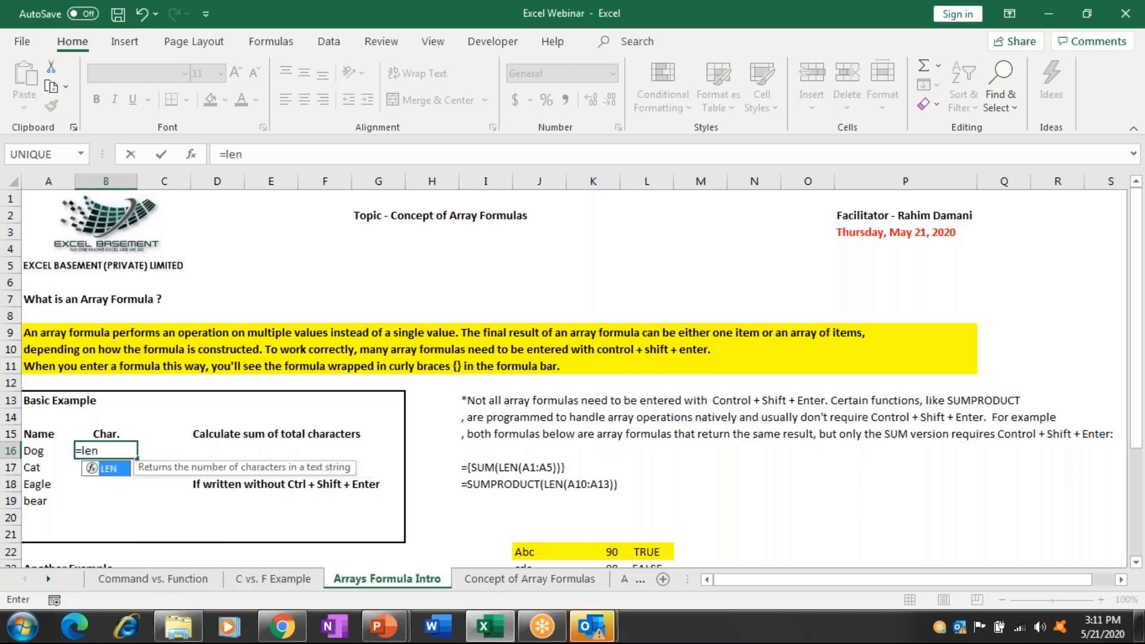
key("Tab")
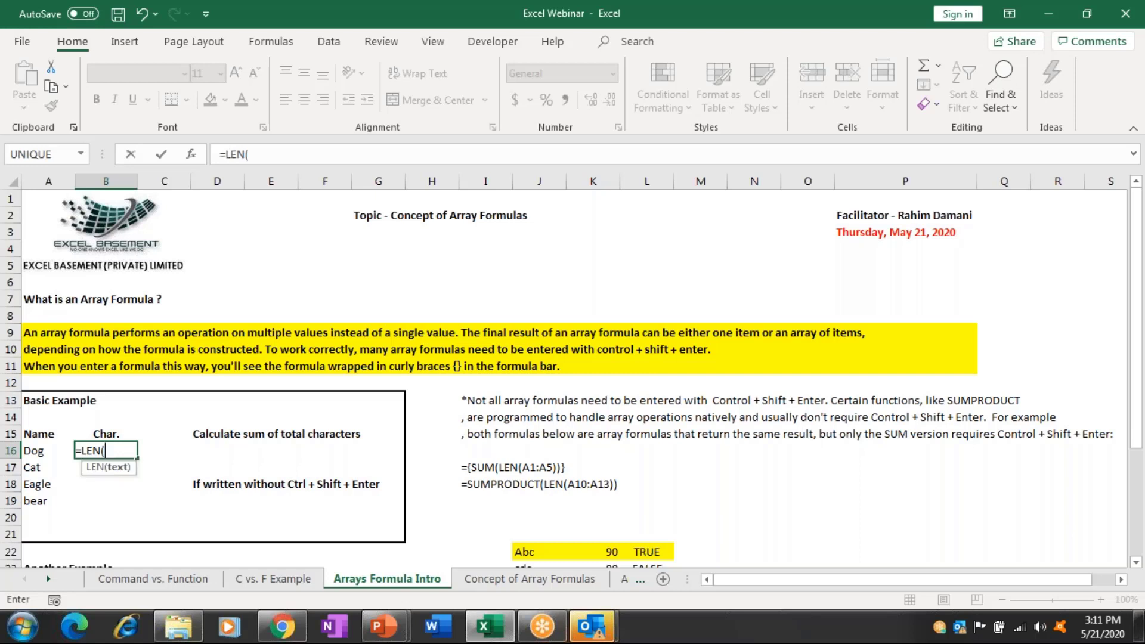
left_click(59, 450)
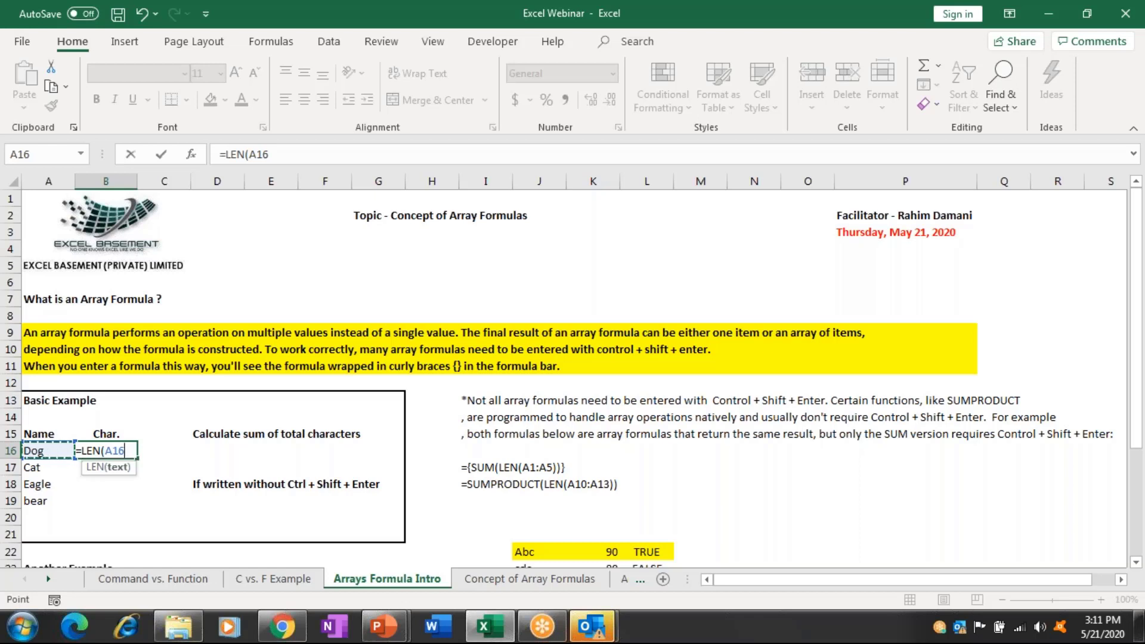
type(")")
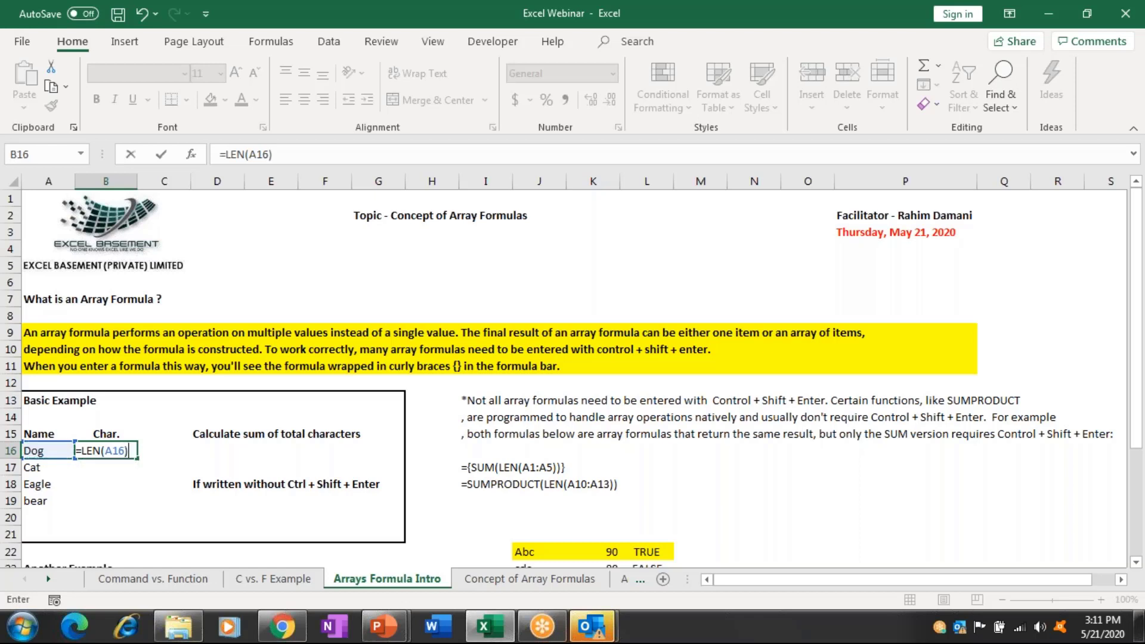
key("ctrl+Return")
key("shift+Down")
key("shift+Down")
key("shift+Down")
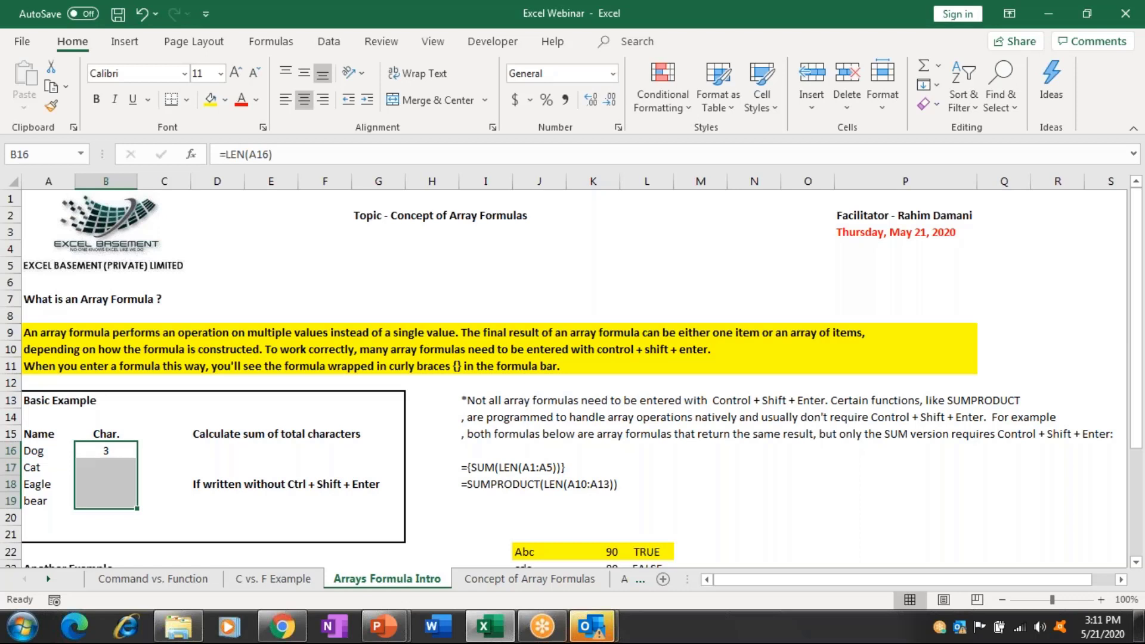
key("ctrl+d")
key("Right")
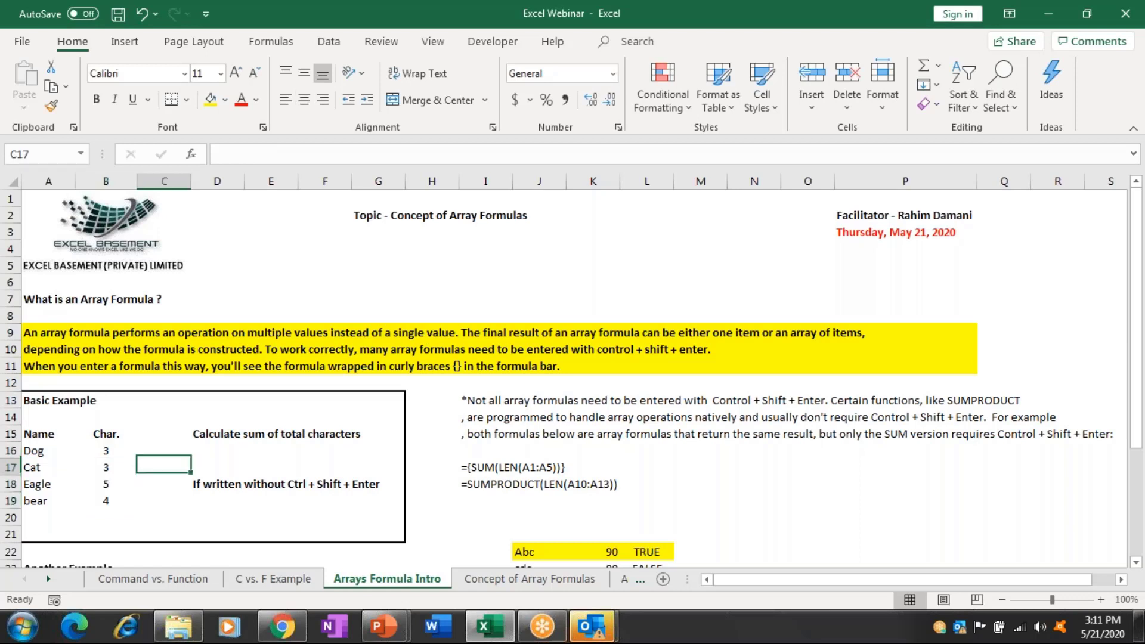
AutoSum the counts in B20 to get 15, then review the formulas in B18 and B16.
key("Down")
key("Down")
key("Down")
key("Down")
key("Left")
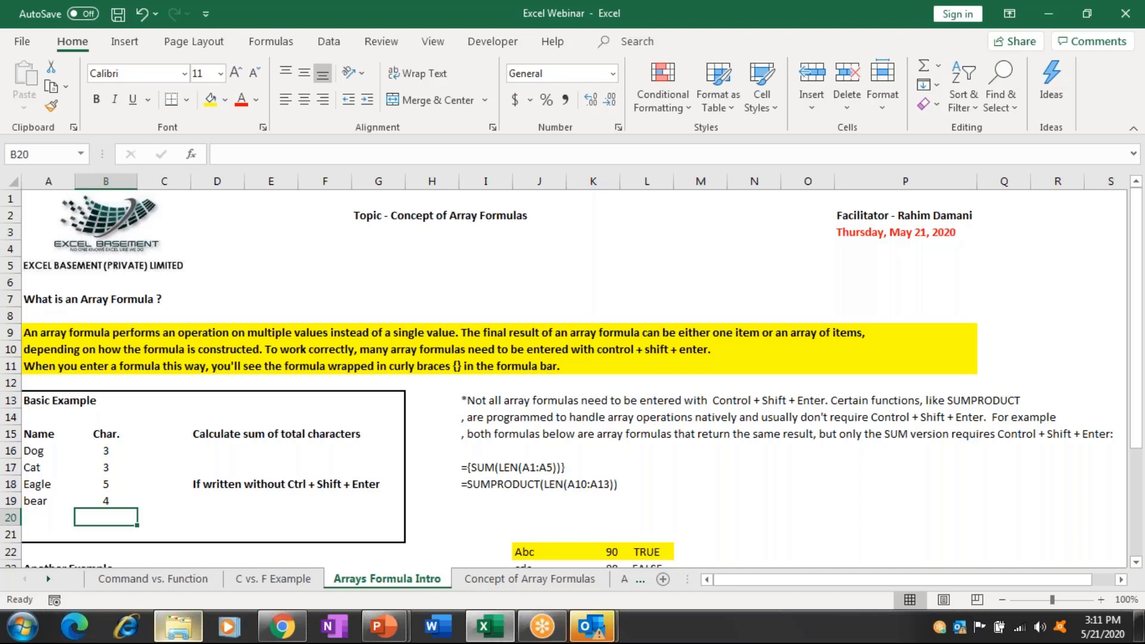
key("alt+equal")
key("Return")
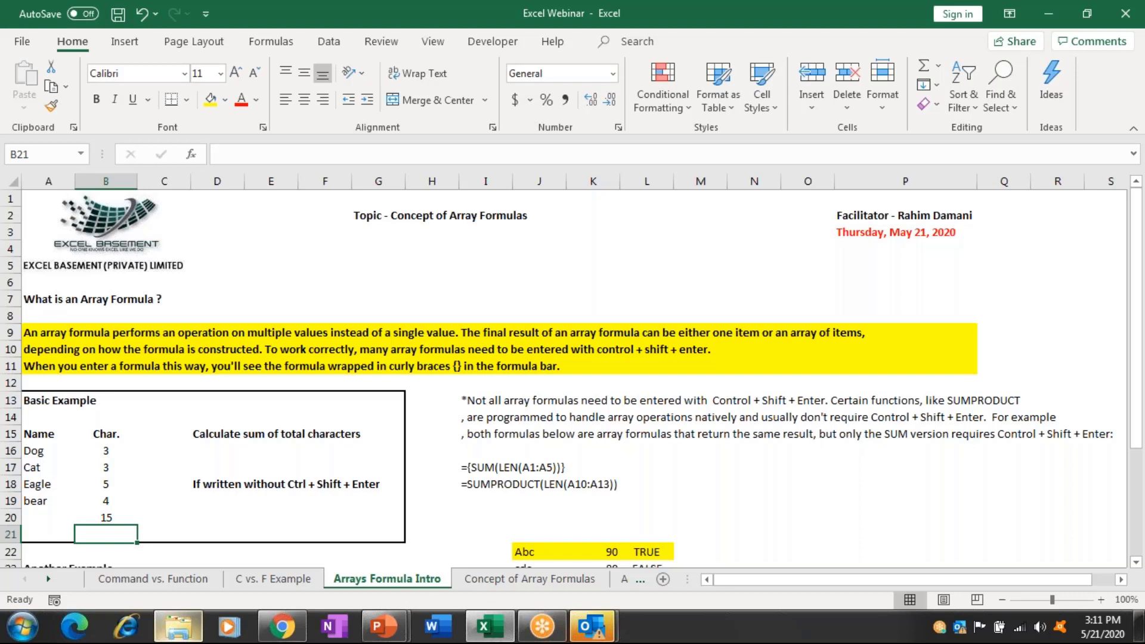
left_click(106, 484)
left_click(105, 450)
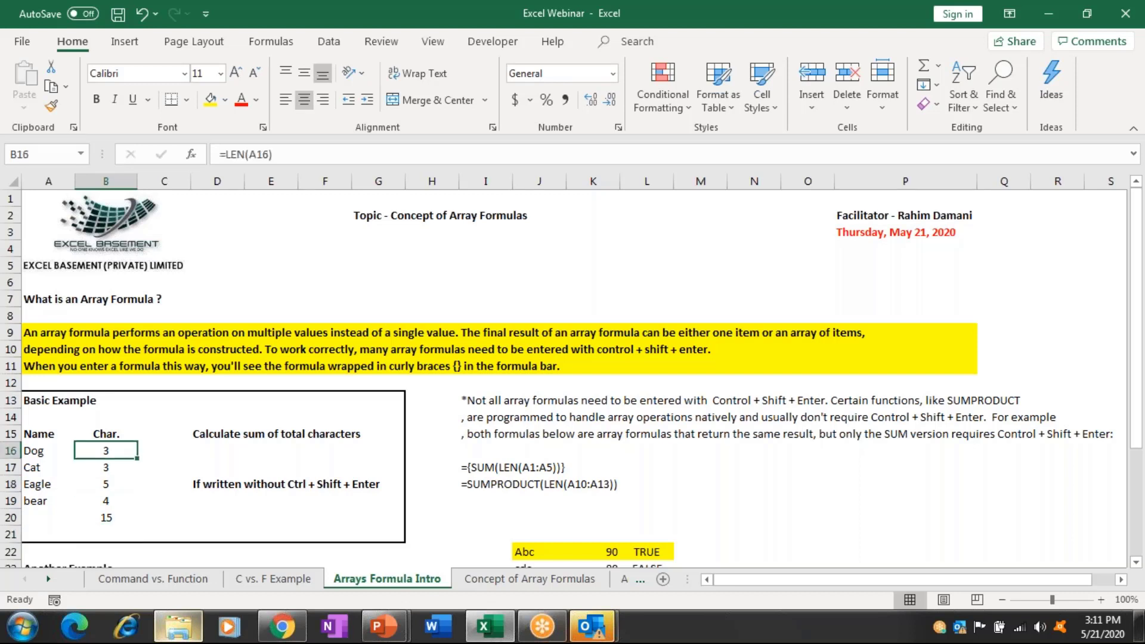
key("Down")
key("Down")
key("Down")
key("Down")
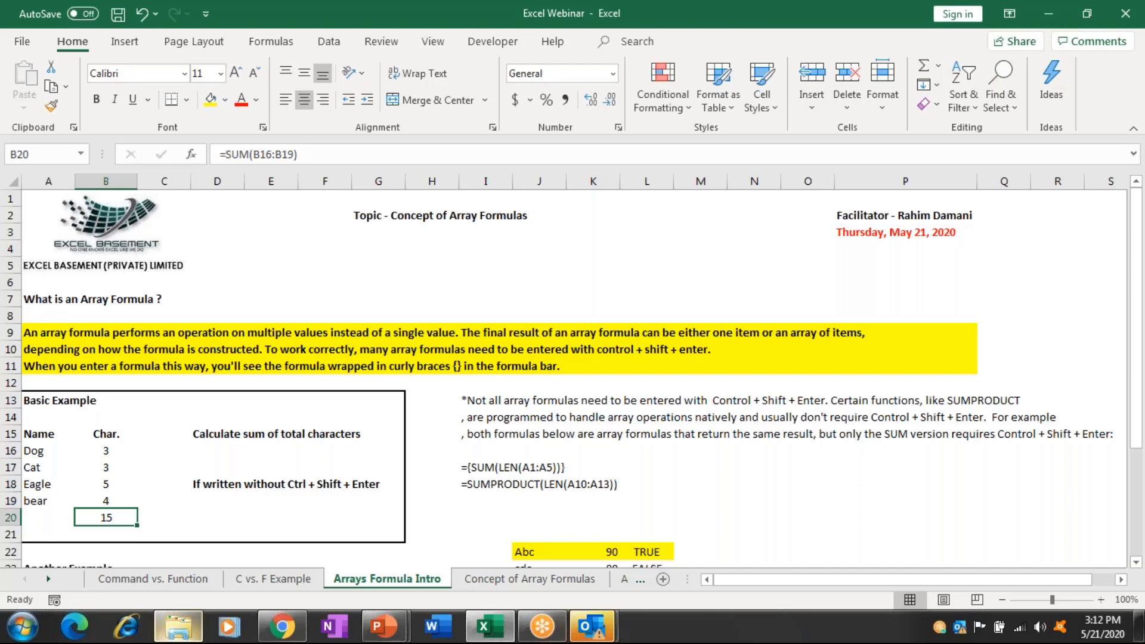
Enter =SUM(LEN(A16:A19)) in D19 to total all four names' characters as 15.
left_click(164, 517)
left_click(217, 500)
type("=SUM(len")
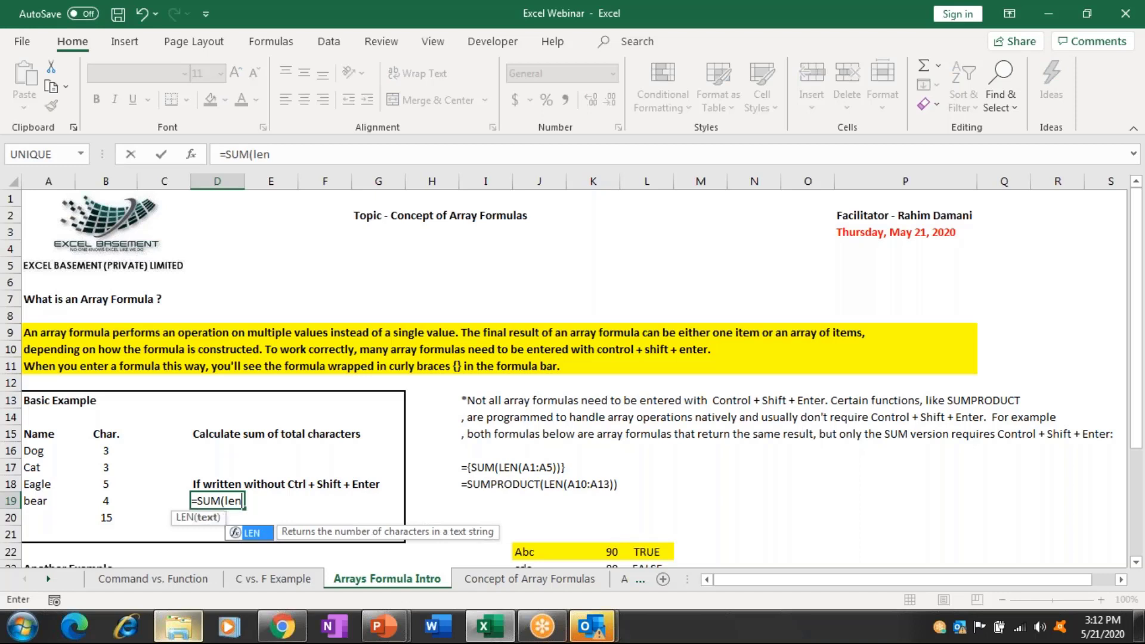
type("(")
left_click_drag(35, 451, 43, 494)
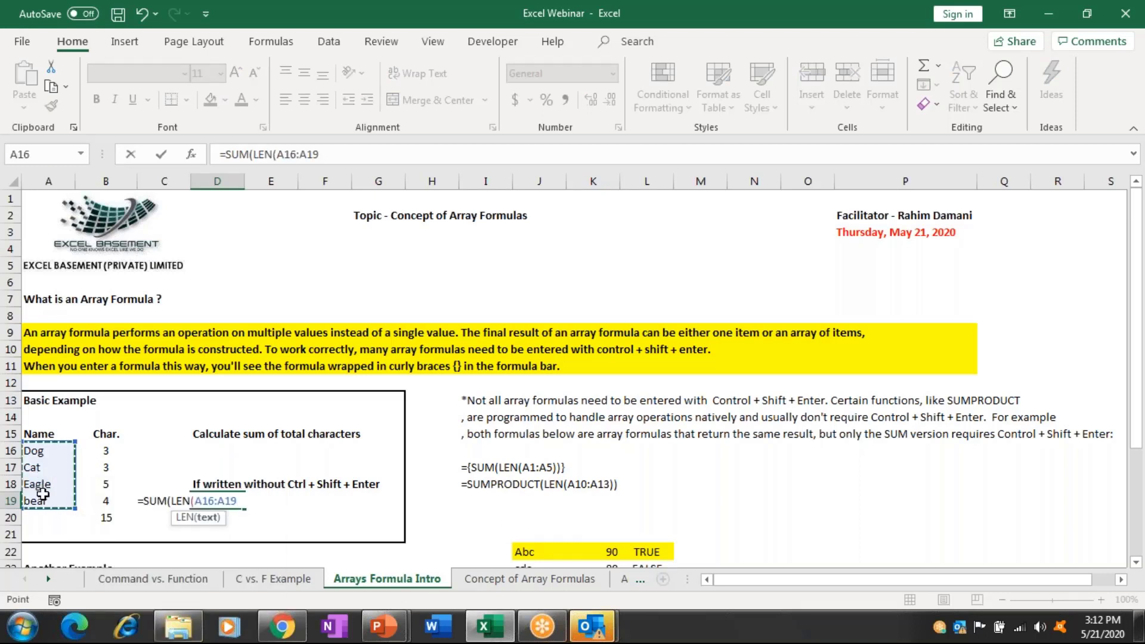
type(")")
key("Return")
key("Return")
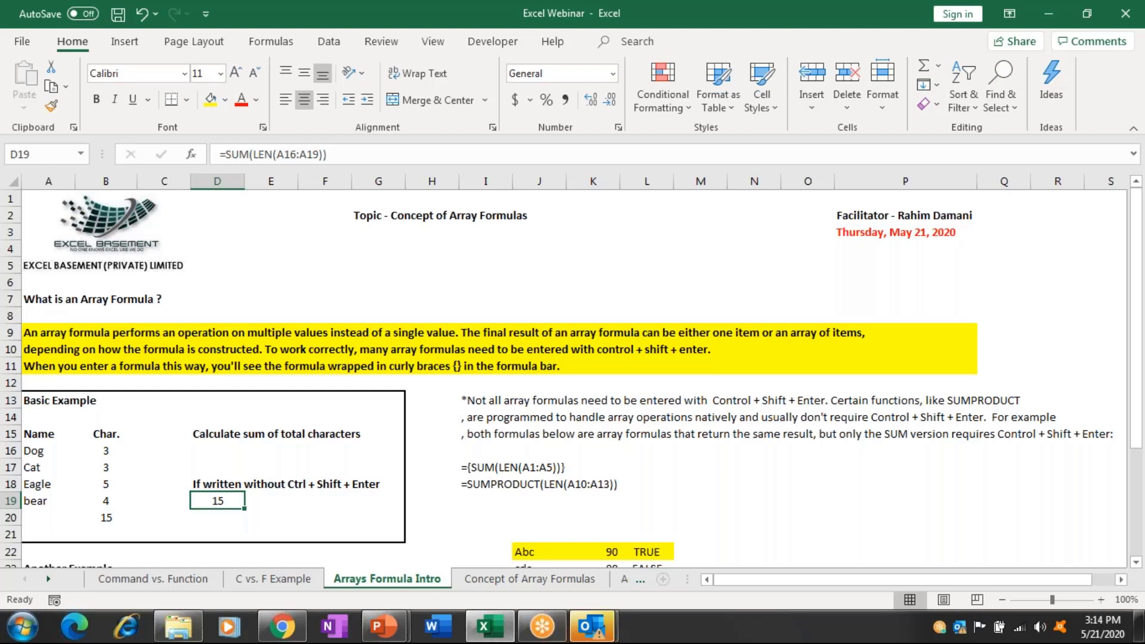
Move to the next sheet, Concept of Array Formulas, using Ctrl+Page Down.
key("ctrl+Page_Down")
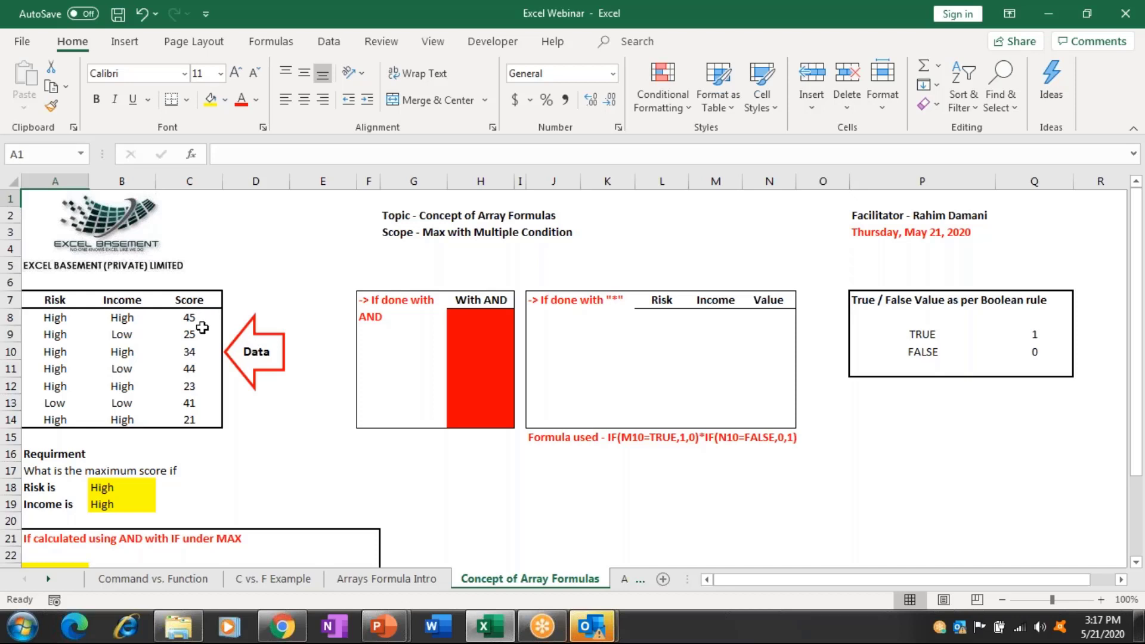
left_click_drag(202, 320, 207, 416)
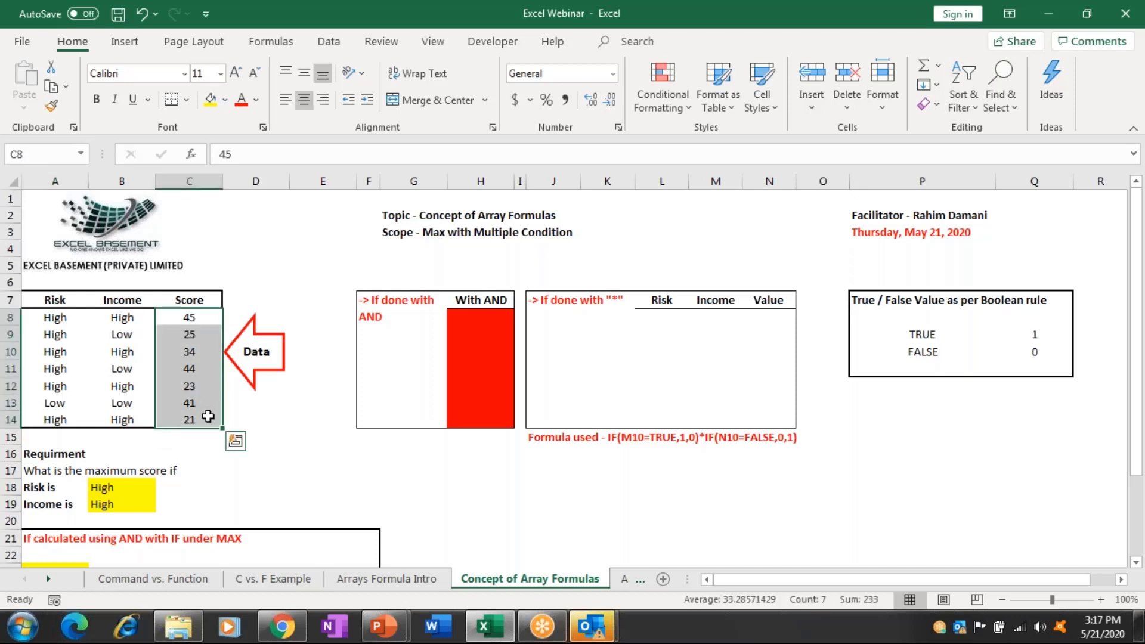
left_click(248, 419)
type("=ax")
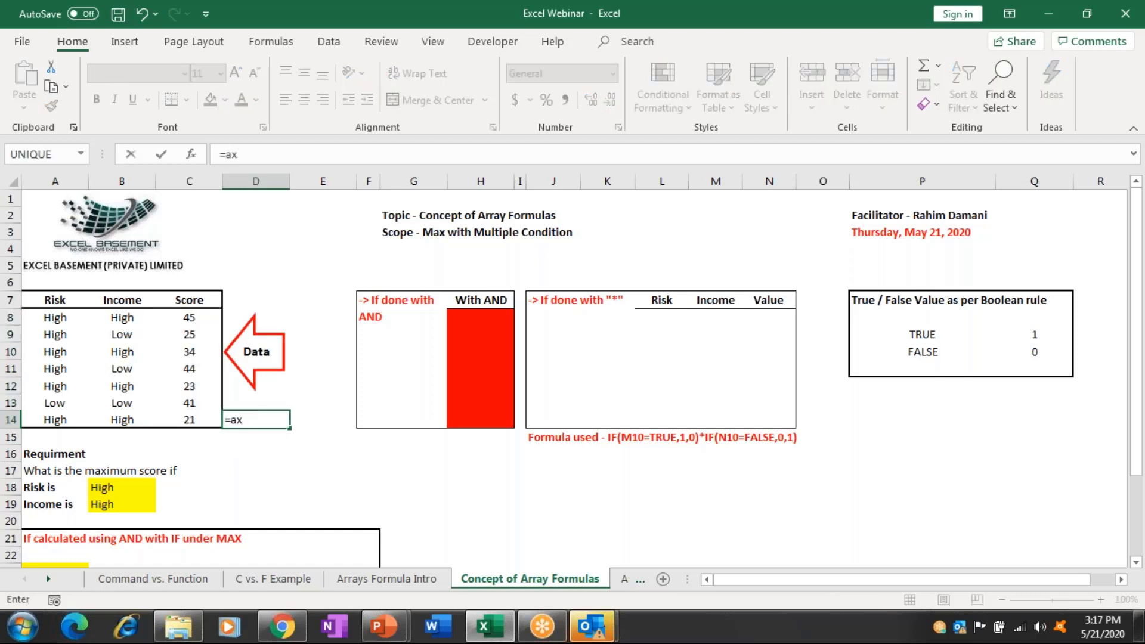
key("BackSpace")
key("BackSpace")
type("max")
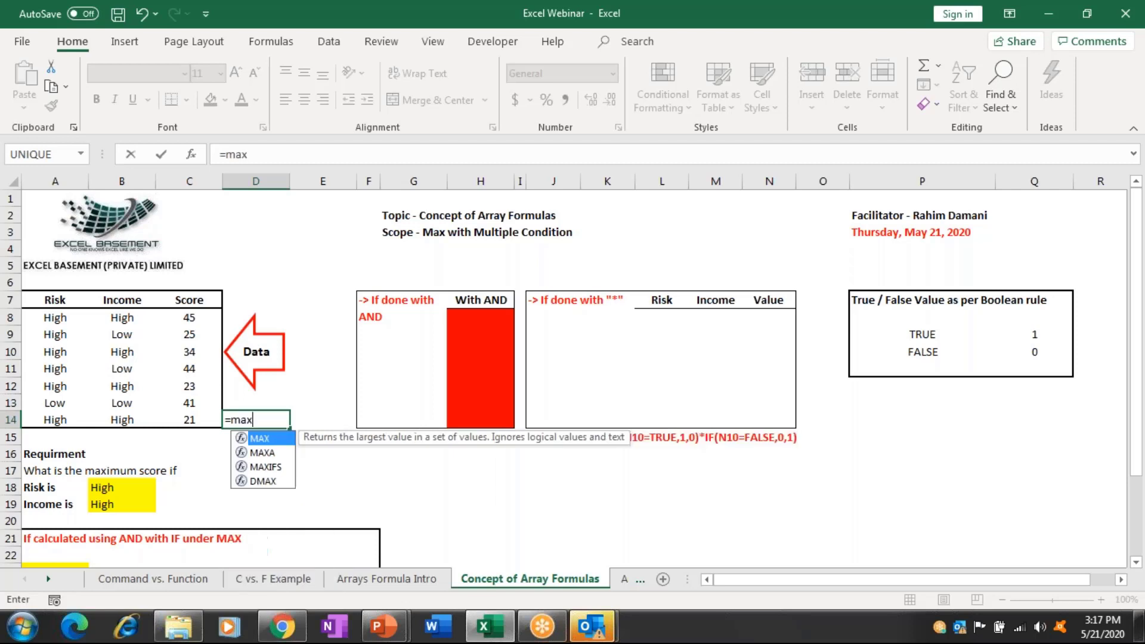
key("Tab")
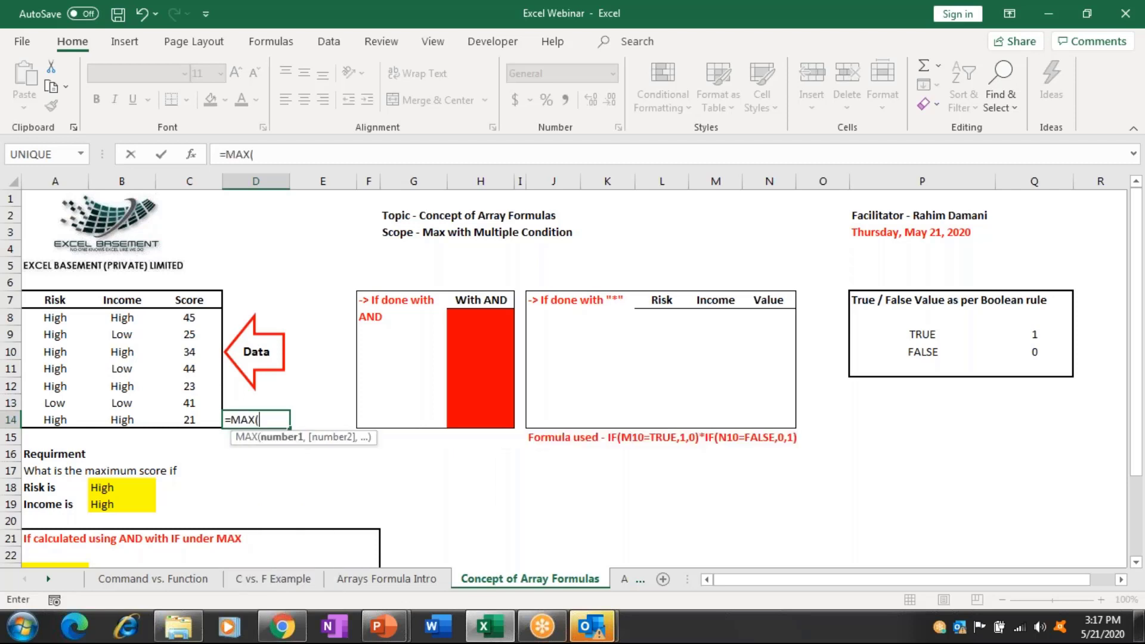
left_click(204, 322)
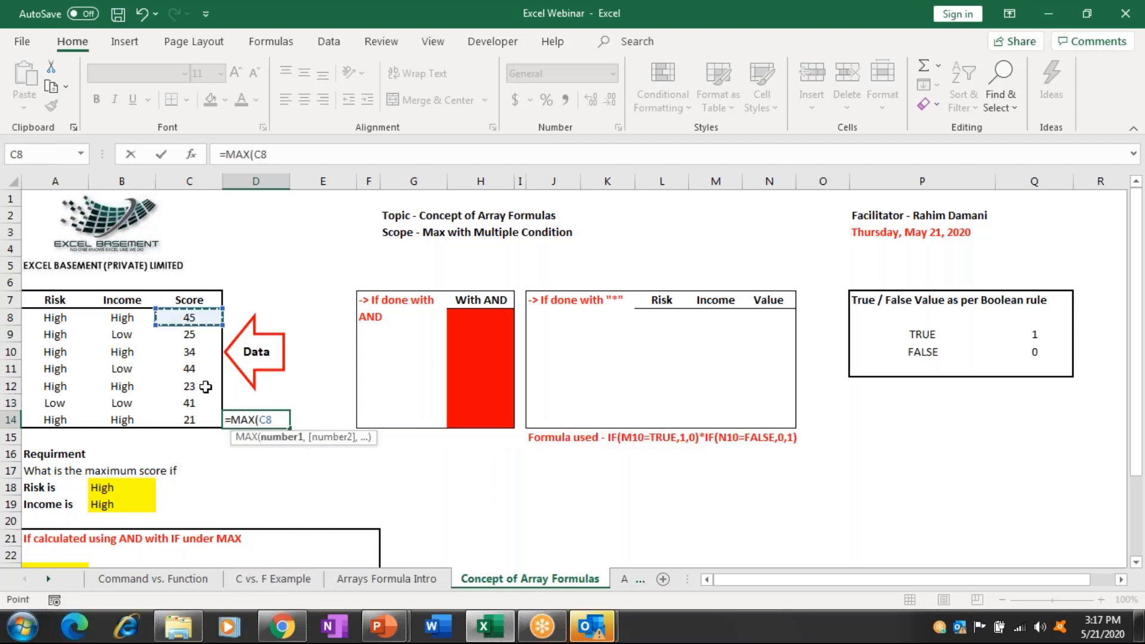
left_click_drag(206, 387, 206, 419)
type(")")
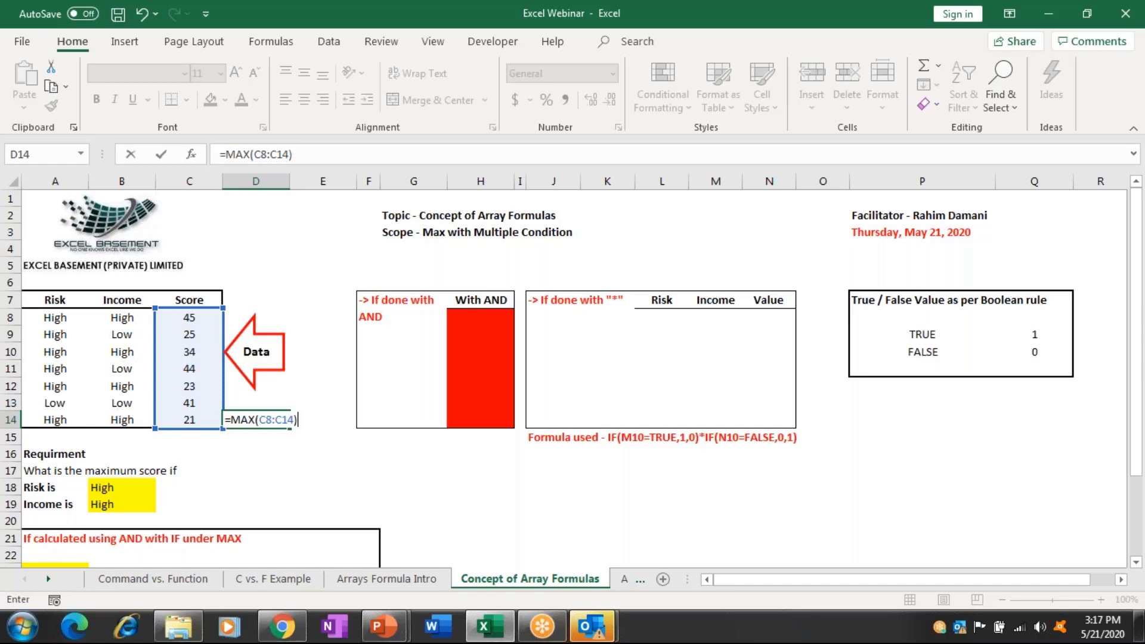
key("Escape")
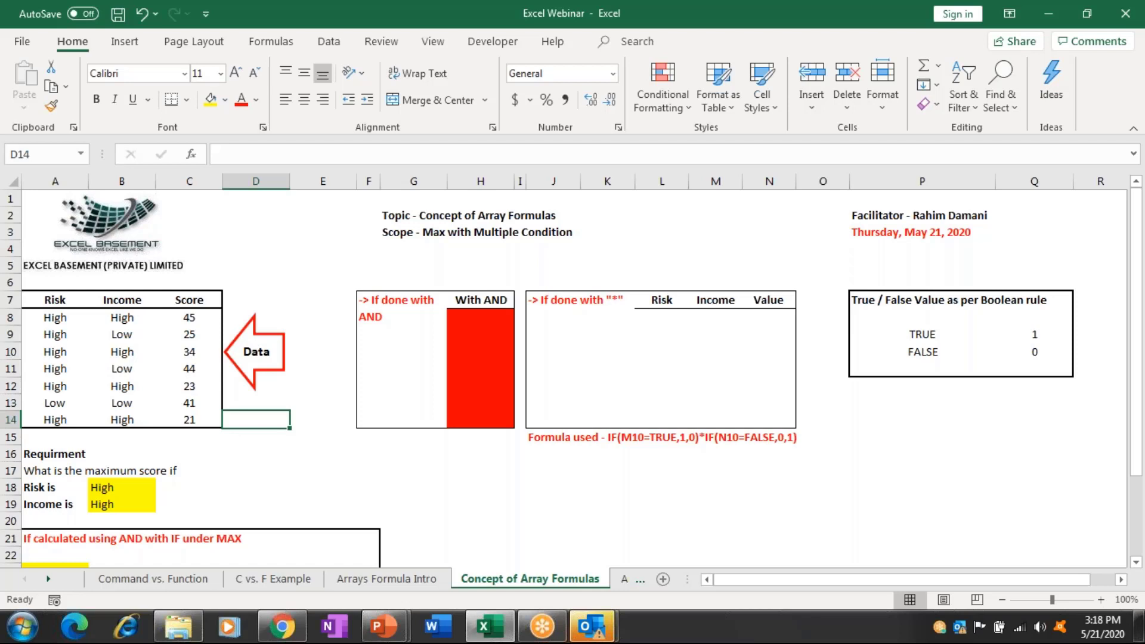
Check the High Risk and Income requirement values in B18 and B19.
left_click(256, 436)
left_click(189, 454)
left_click(121, 487)
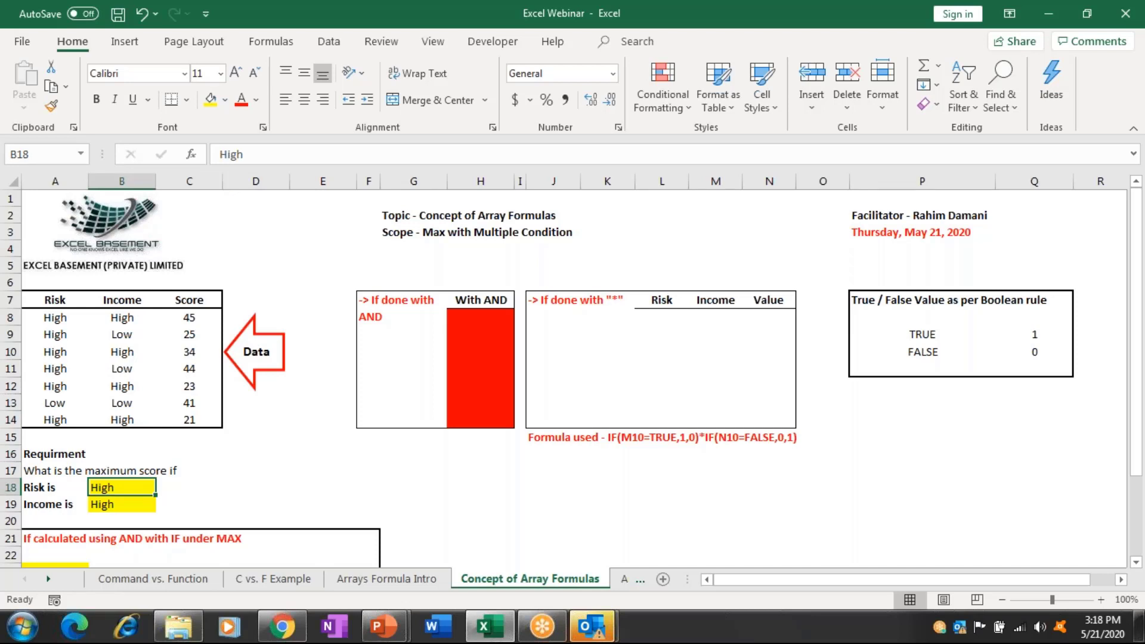
left_click(122, 504)
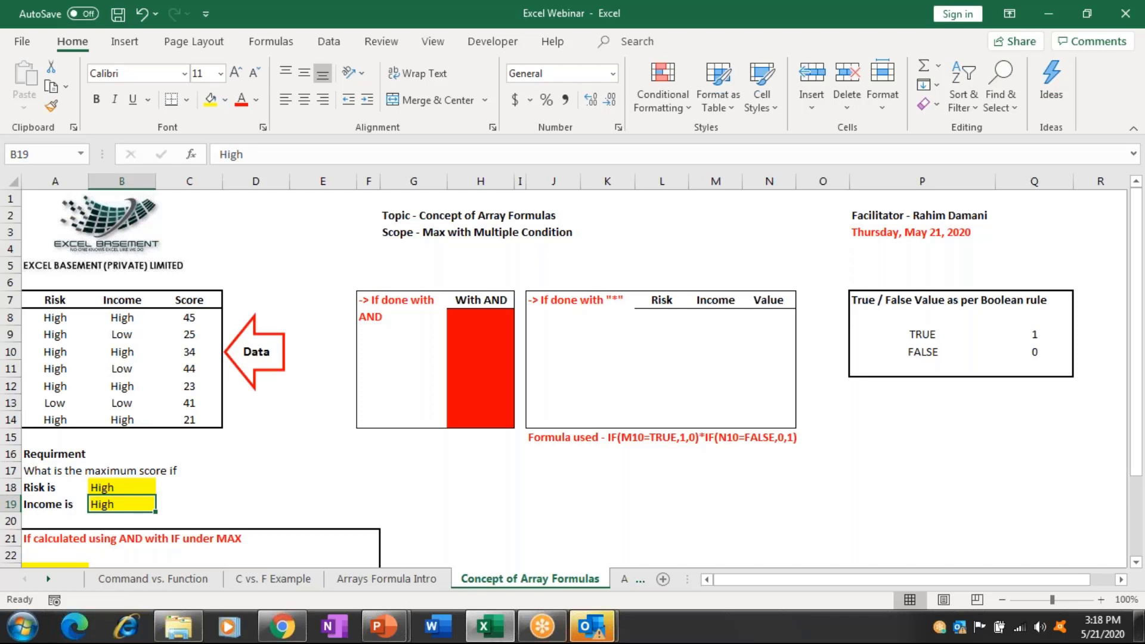
Enter =AND(A8=$B$18,B8=$B$19) in H8, returning TRUE for the first row.
left_click(468, 321)
type("=")
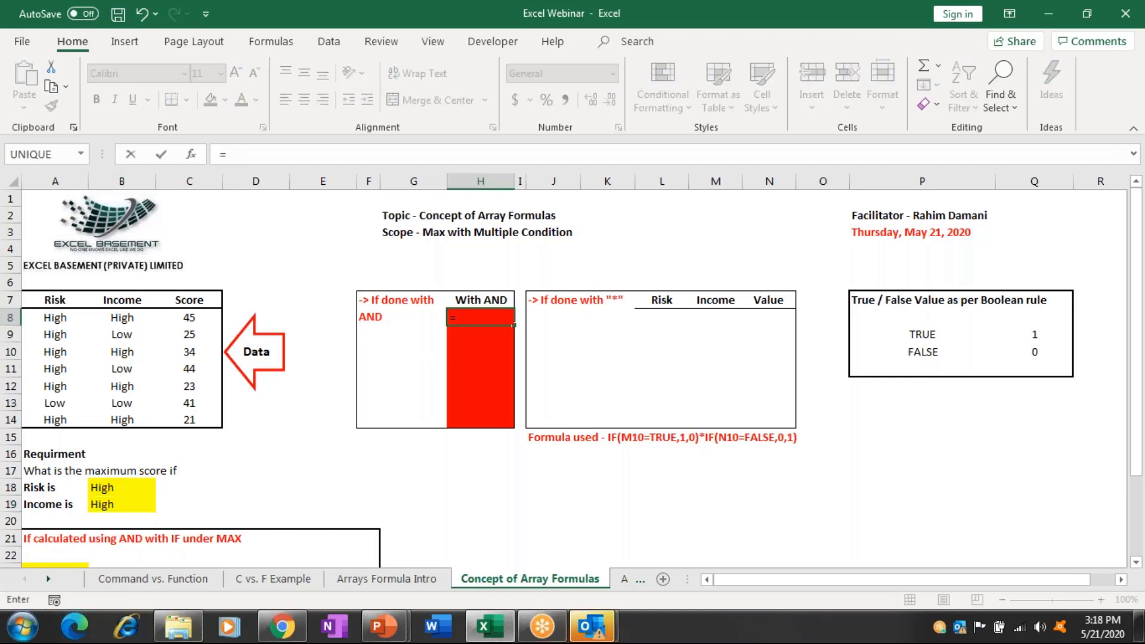
type("and")
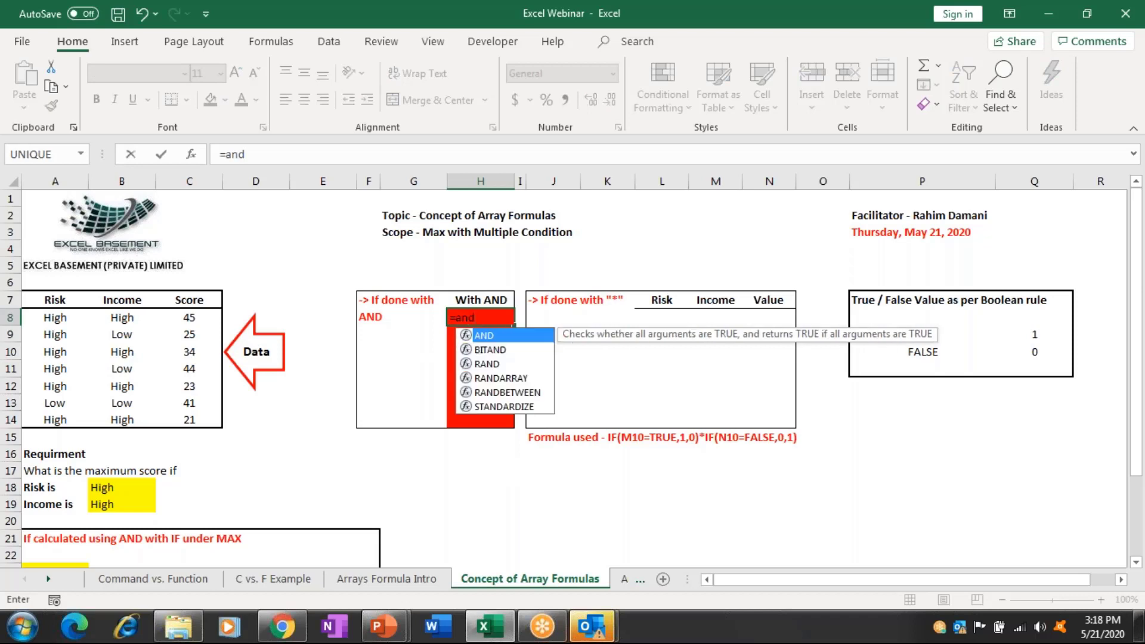
key("Tab")
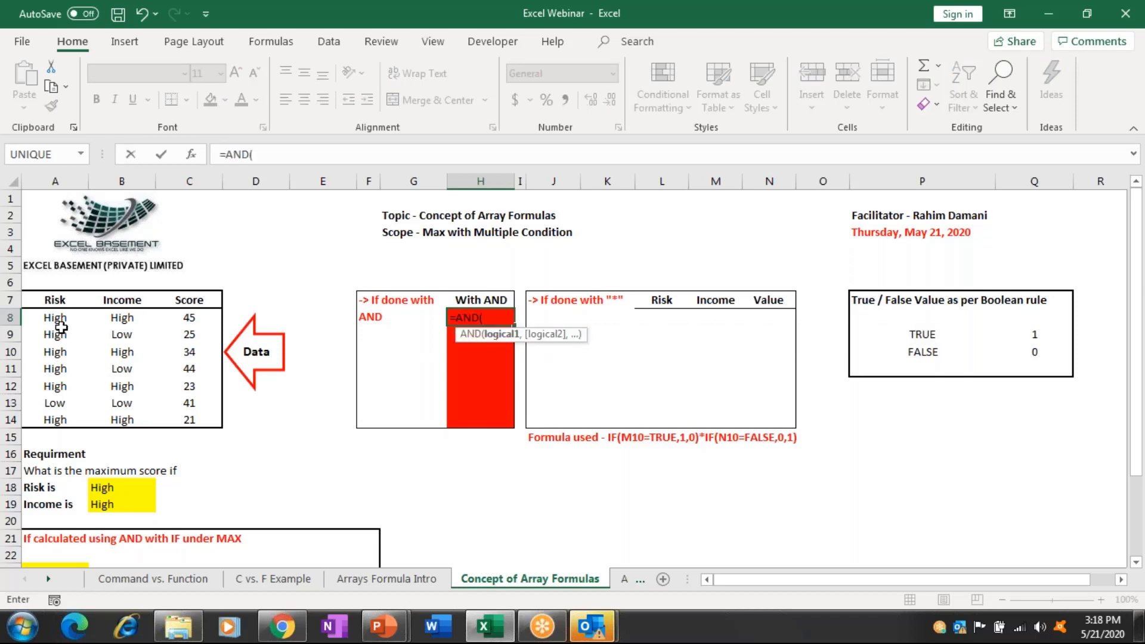
left_click(65, 320)
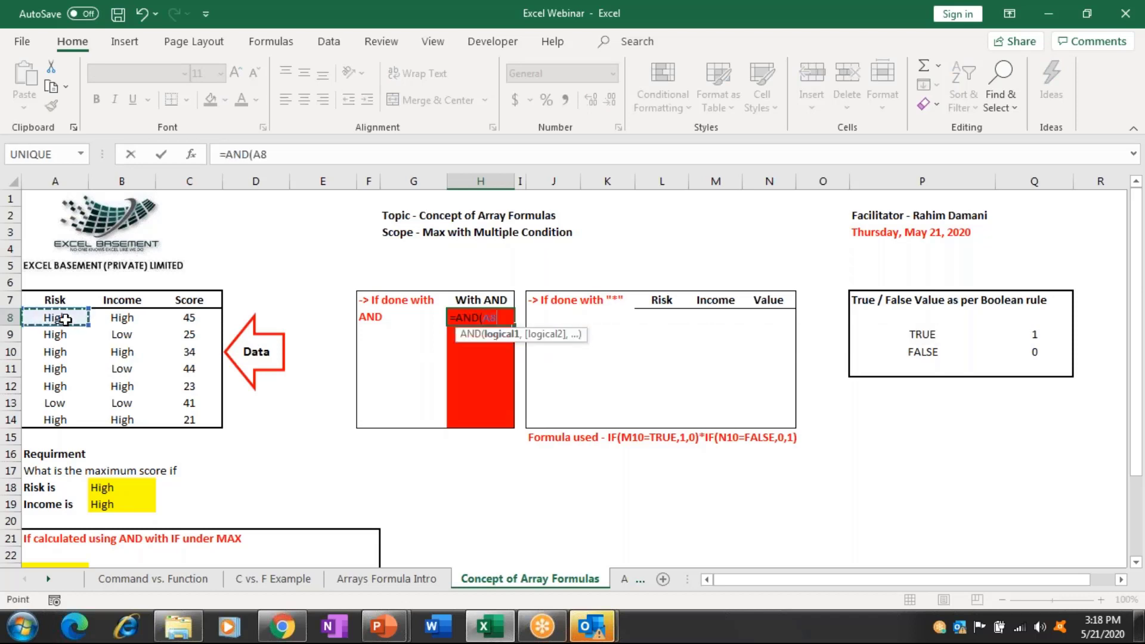
type("=")
left_click(103, 489)
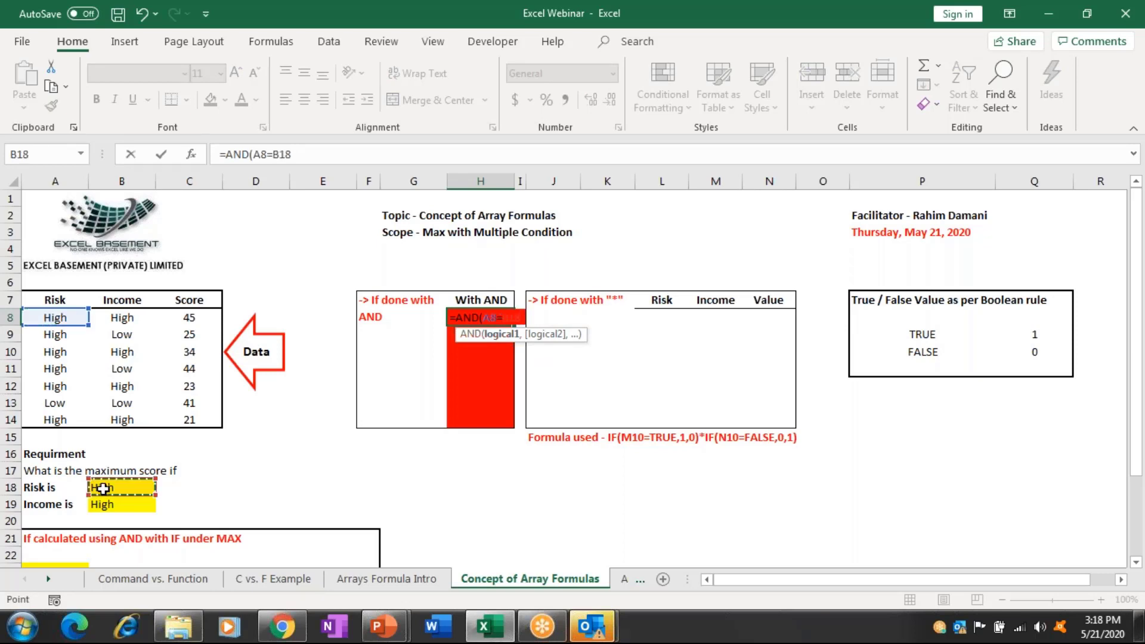
key("F4")
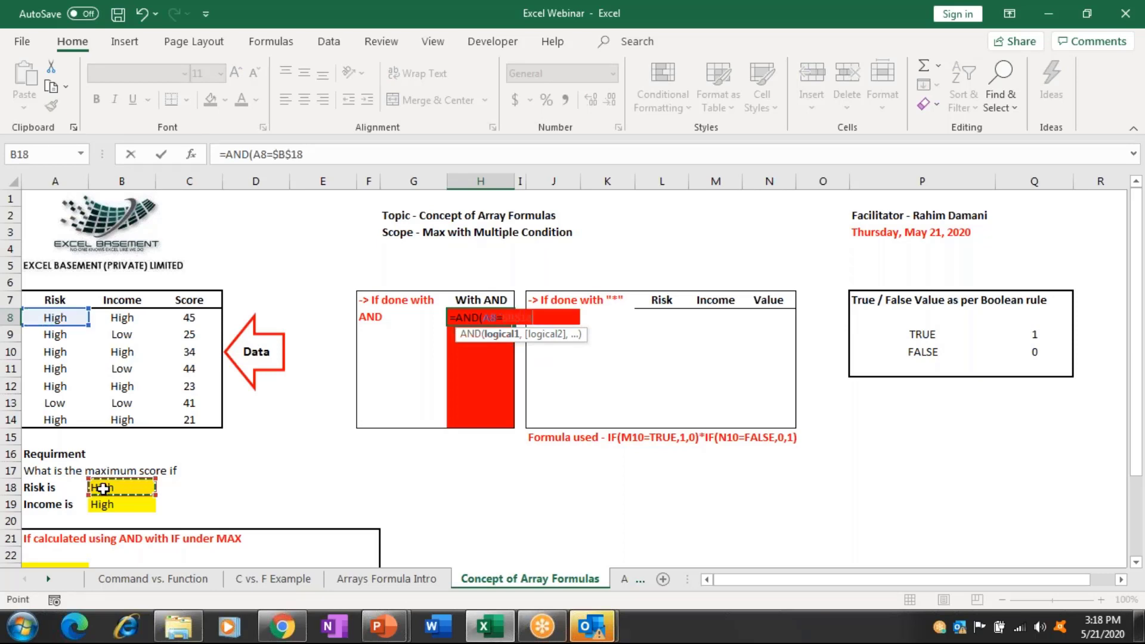
type(",")
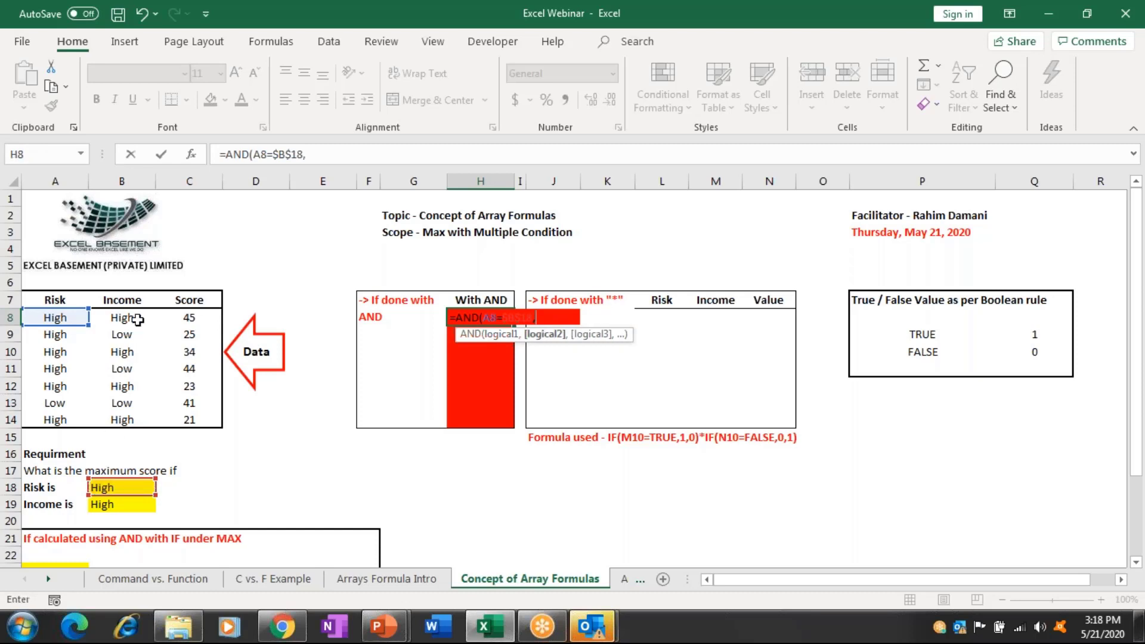
left_click(138, 320)
type("=")
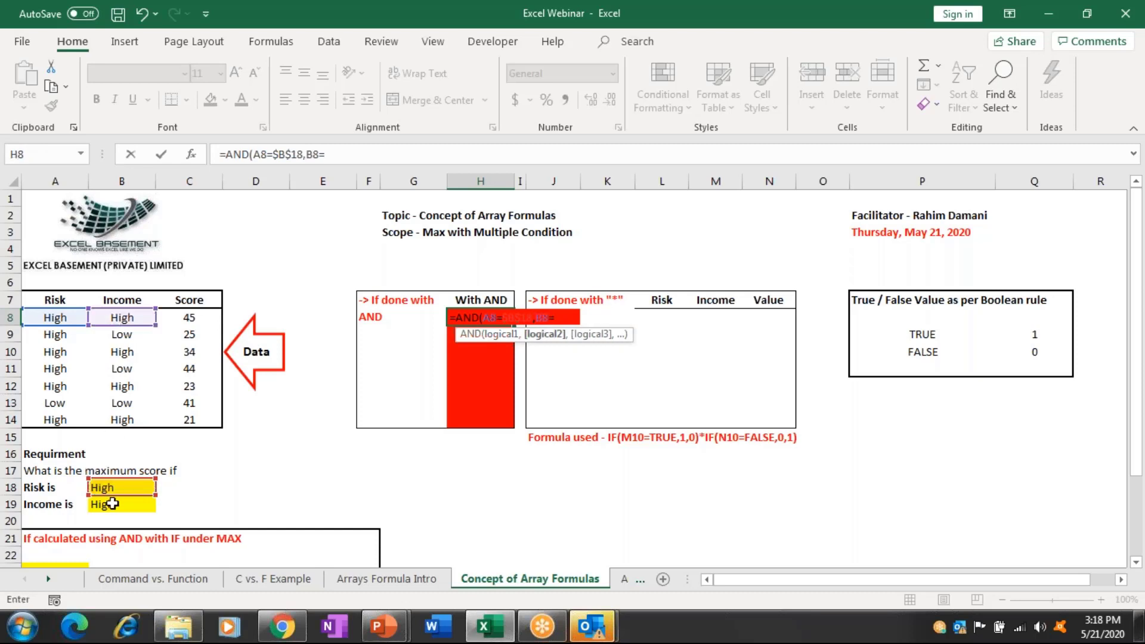
left_click(112, 504)
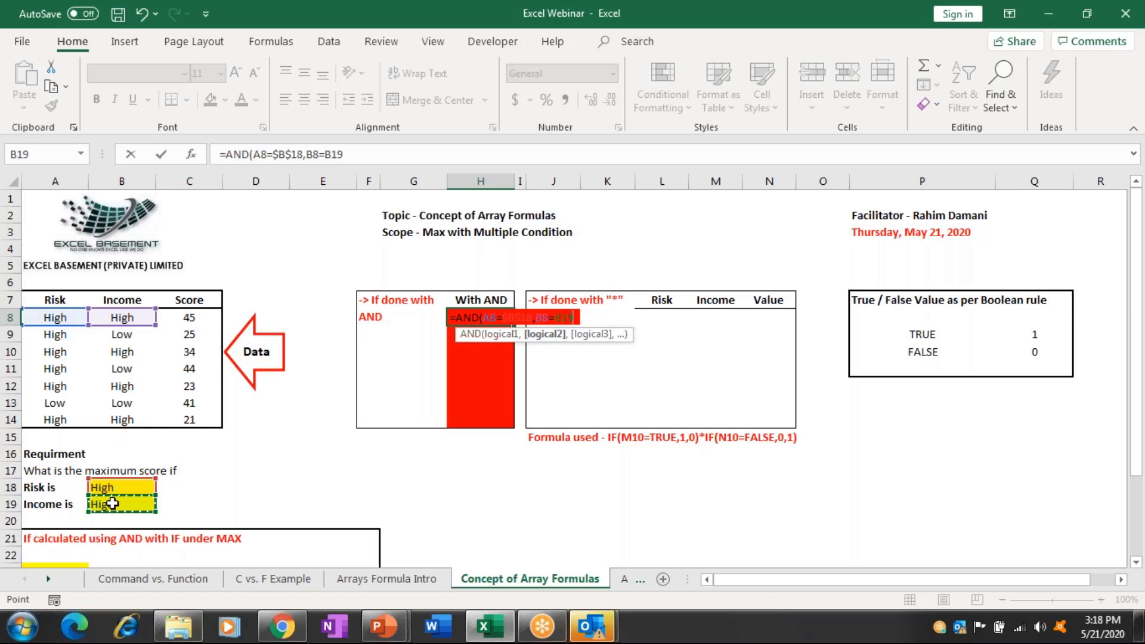
key("F4")
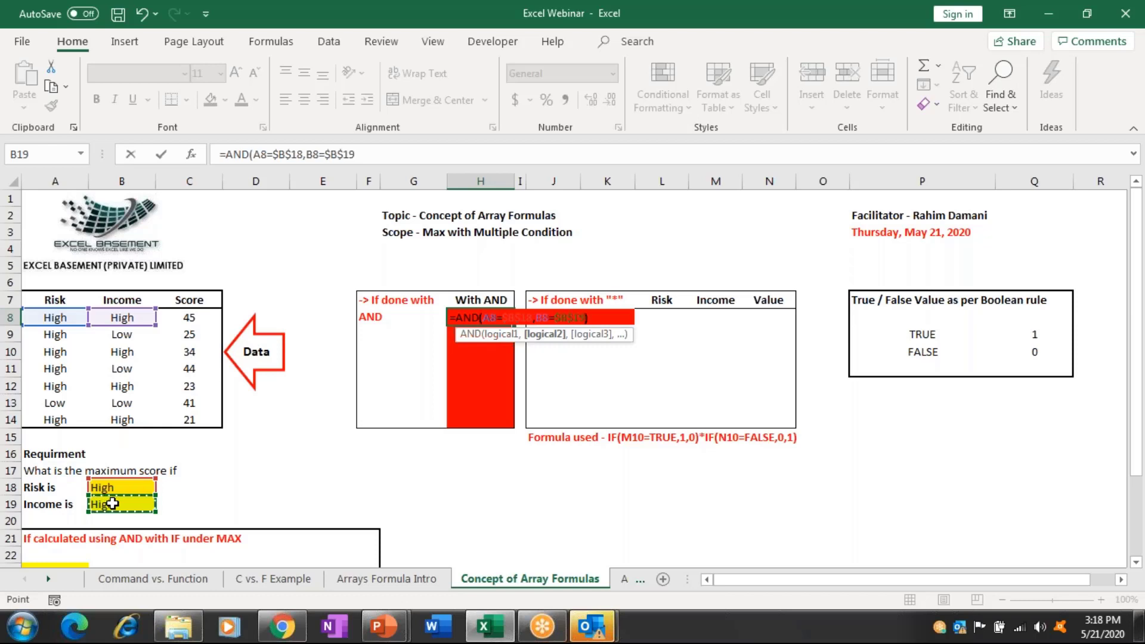
type(")")
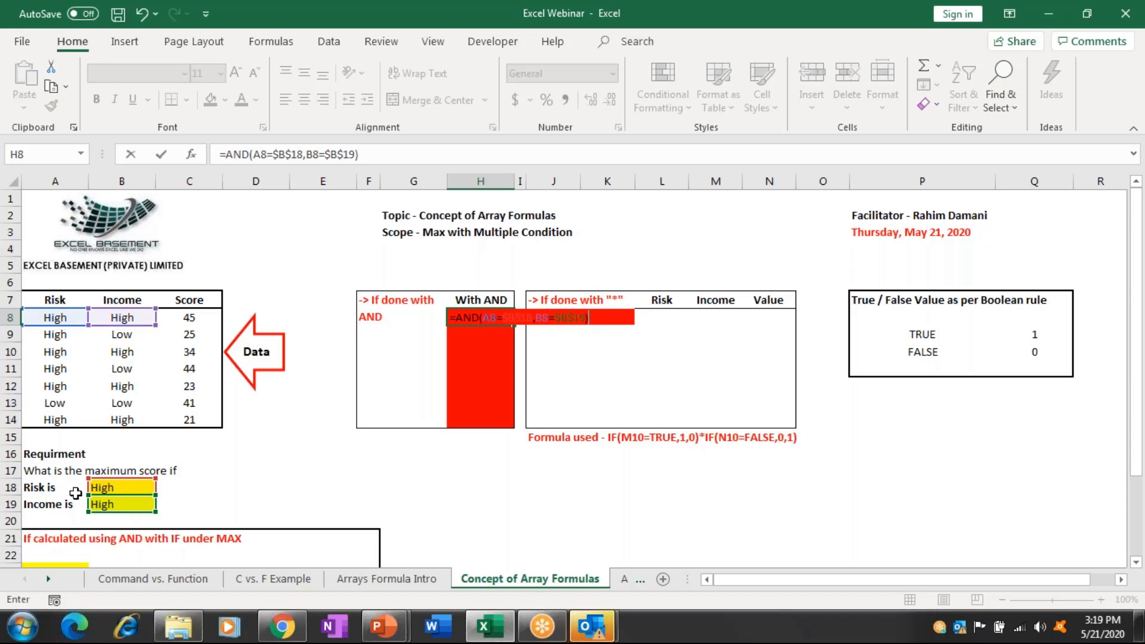
key("Return")
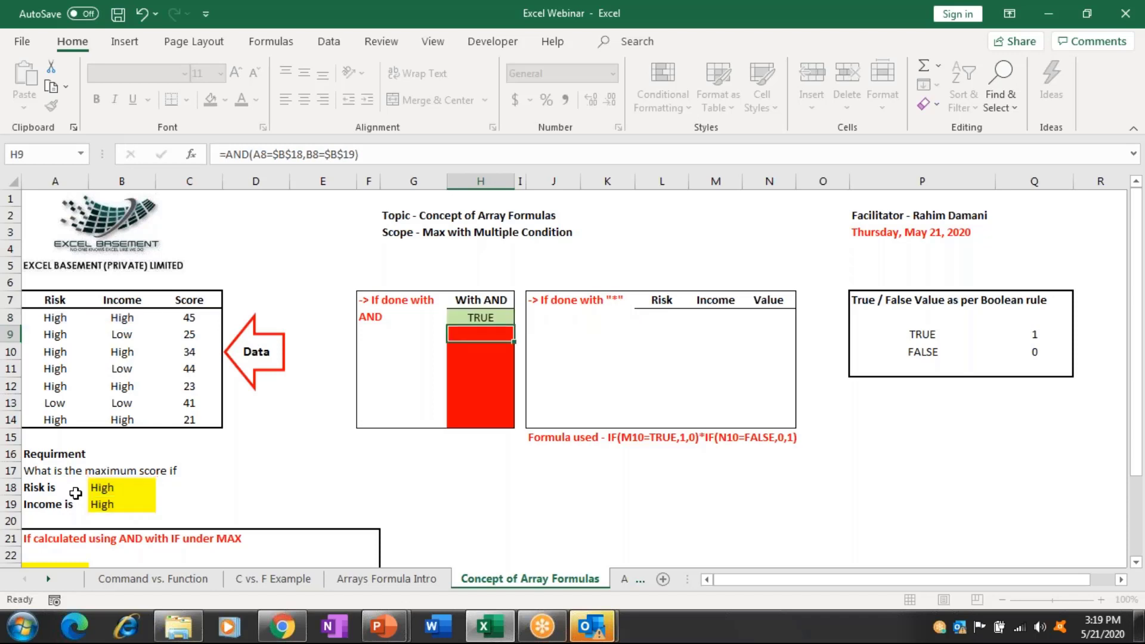
Fill the H8 AND formula down to H14, giving TRUE/FALSE for all seven rows.
key("Up")
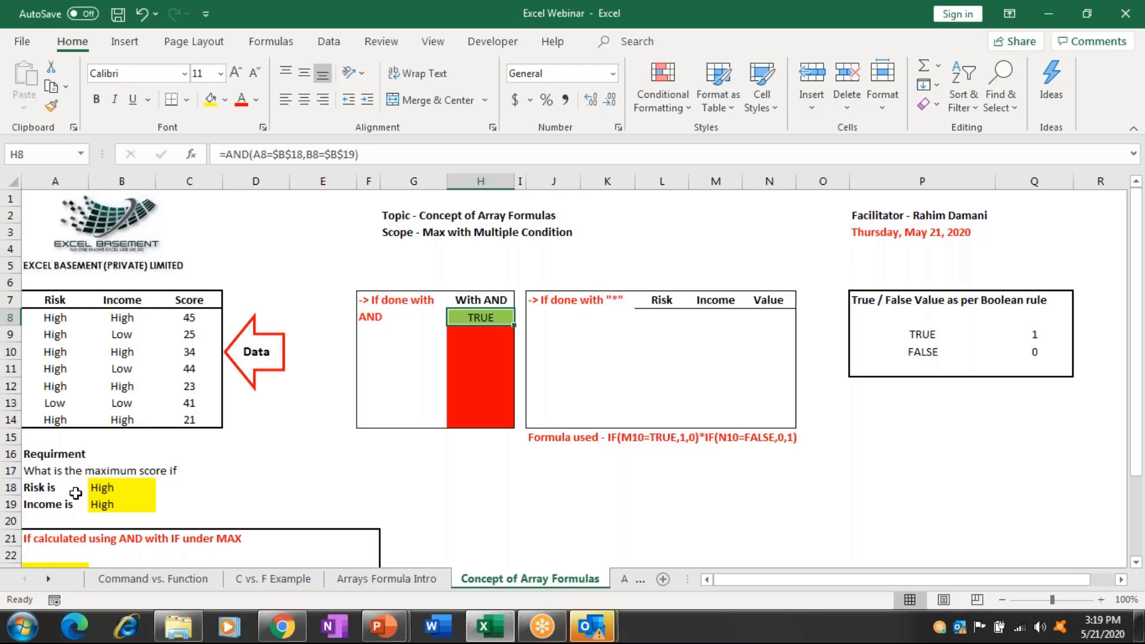
key("shift+Down")
key("shift+Down")
key("shift+Down")
key("shift+Down")
key("shift+Down")
key("shift+Down")
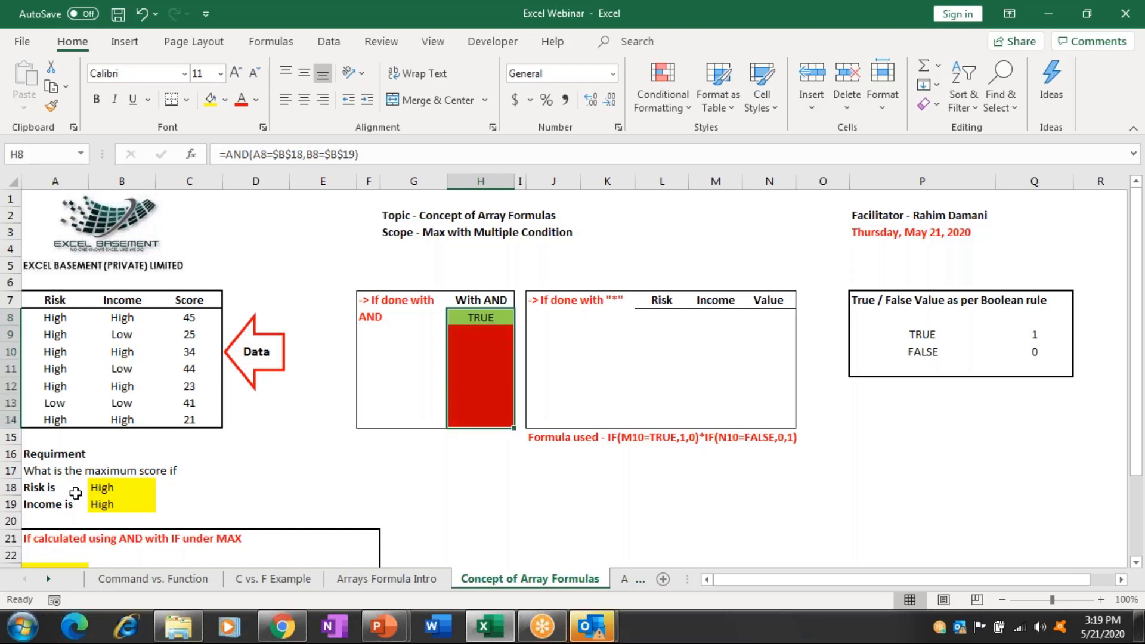
key("ctrl+d")
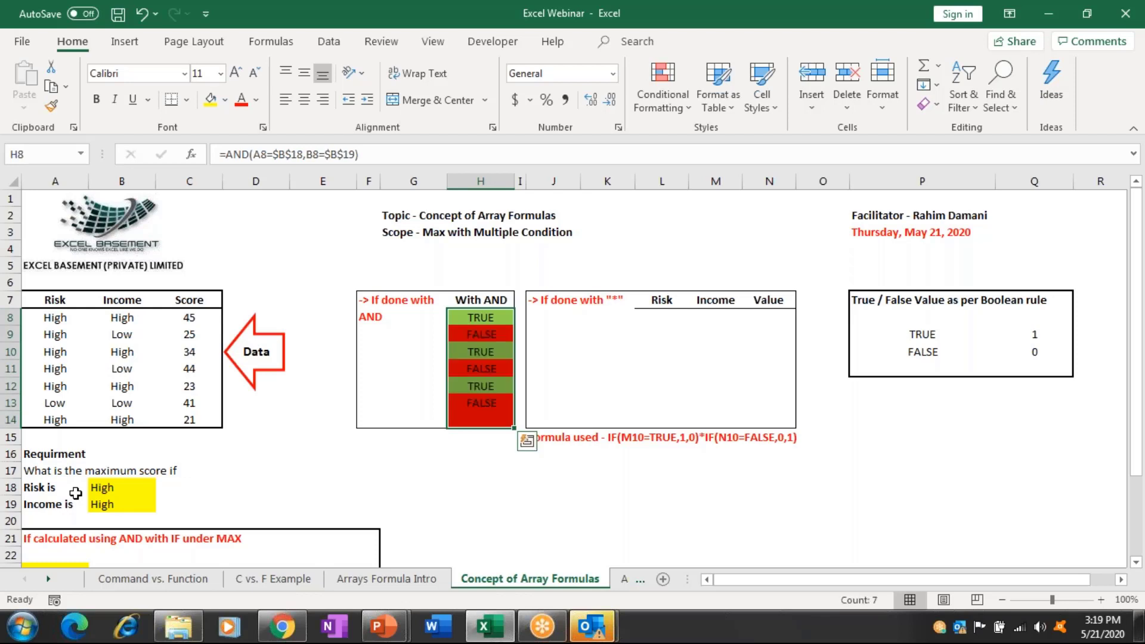
key("Right")
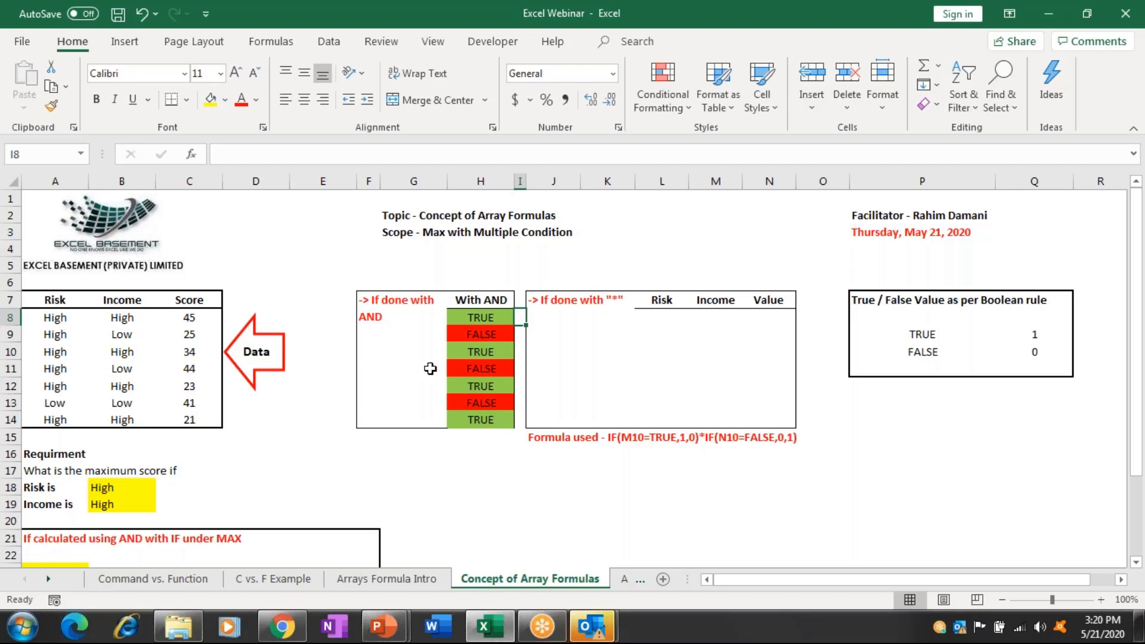
left_click(496, 317)
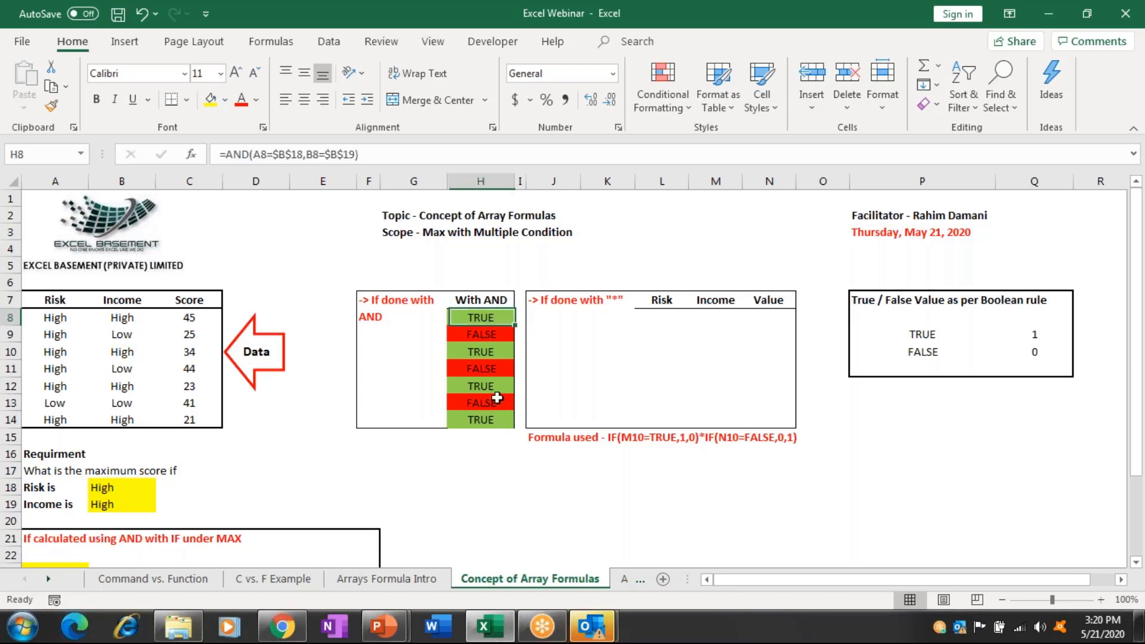
left_click(498, 420, "shift")
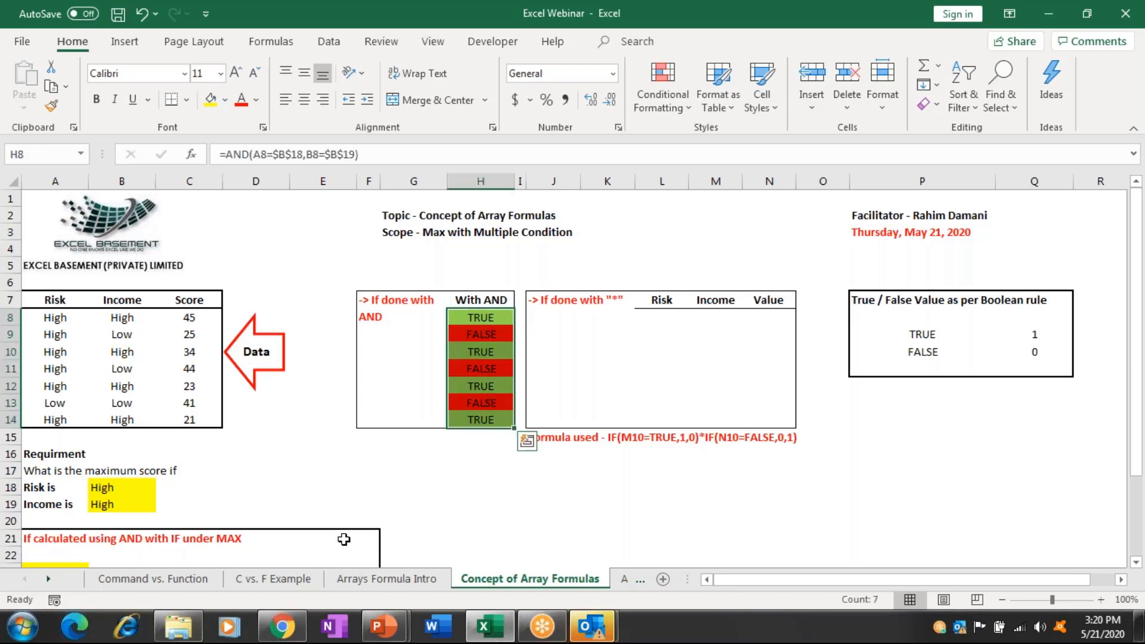
left_click(207, 508)
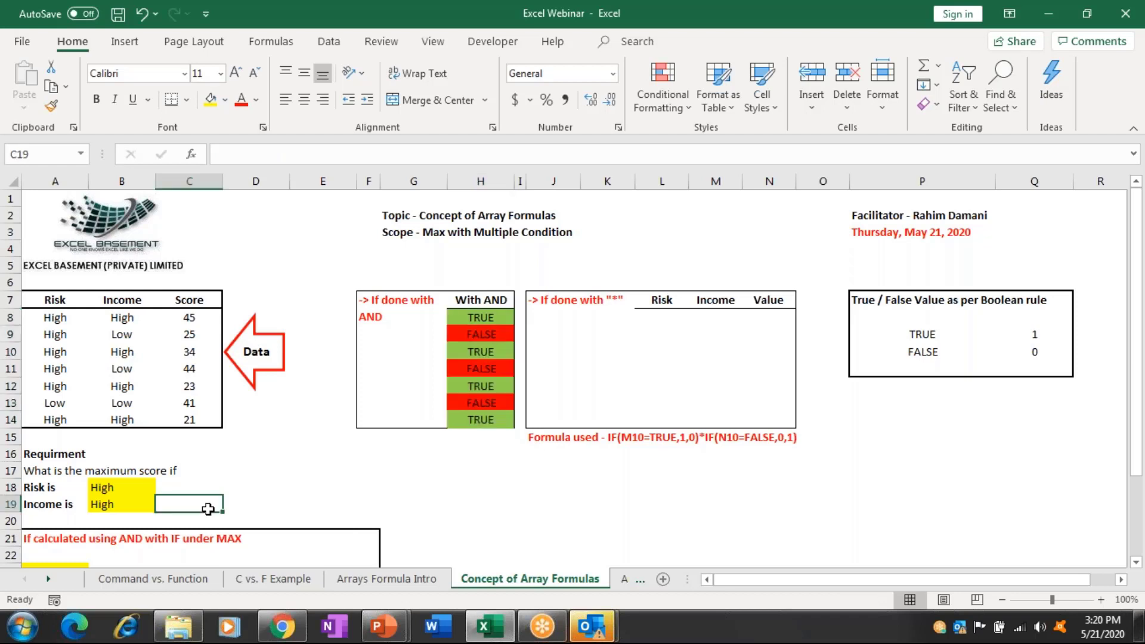
key("Down")
key("Down")
key("Down")
key("Down")
key("Left")
key("Left")
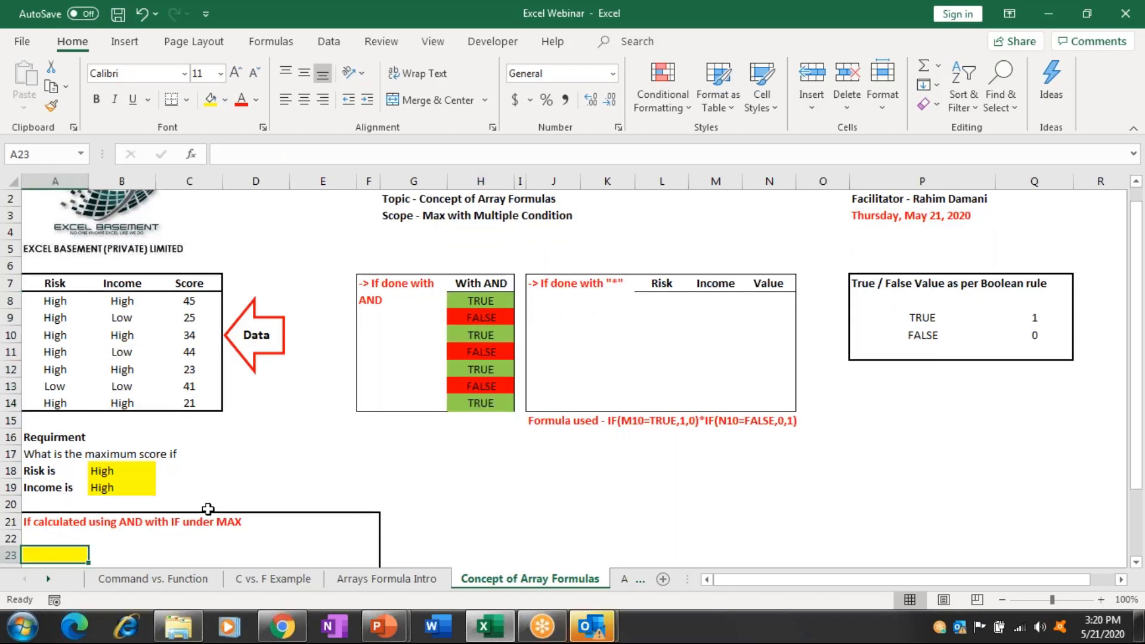
Start the A23 formula with nested MAX, IF and AND functions.
type("=max")
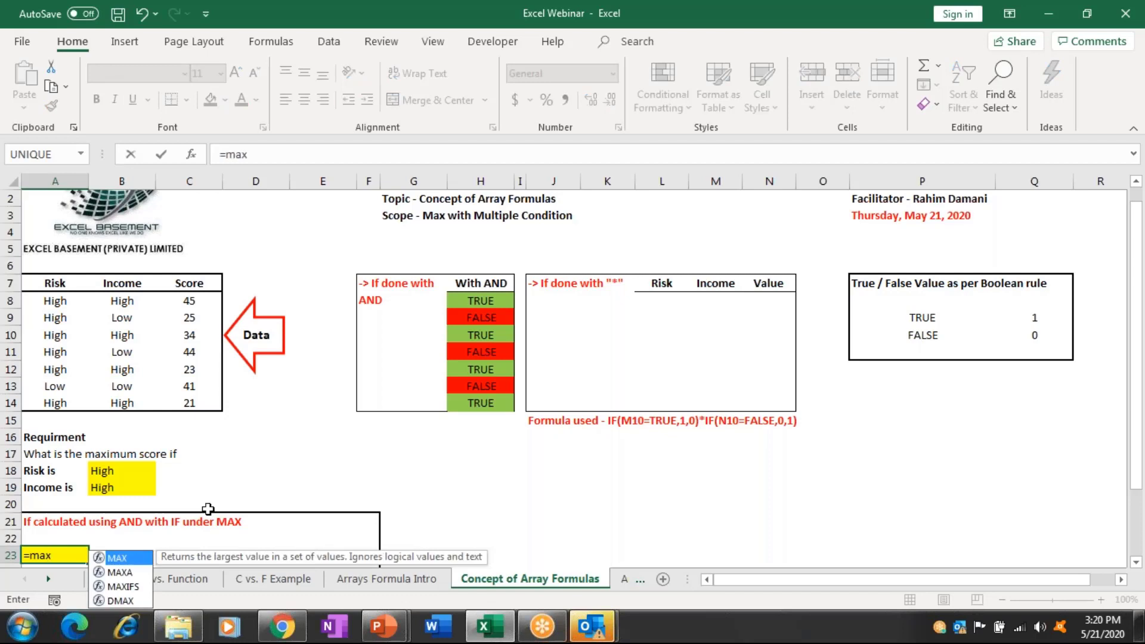
key("Tab")
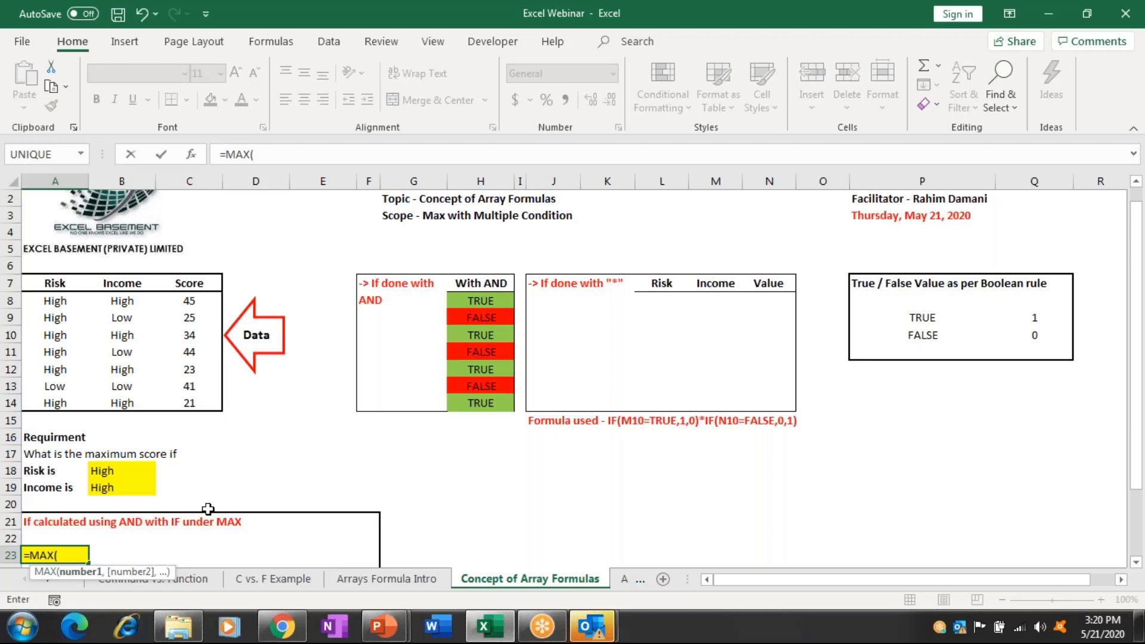
type("if")
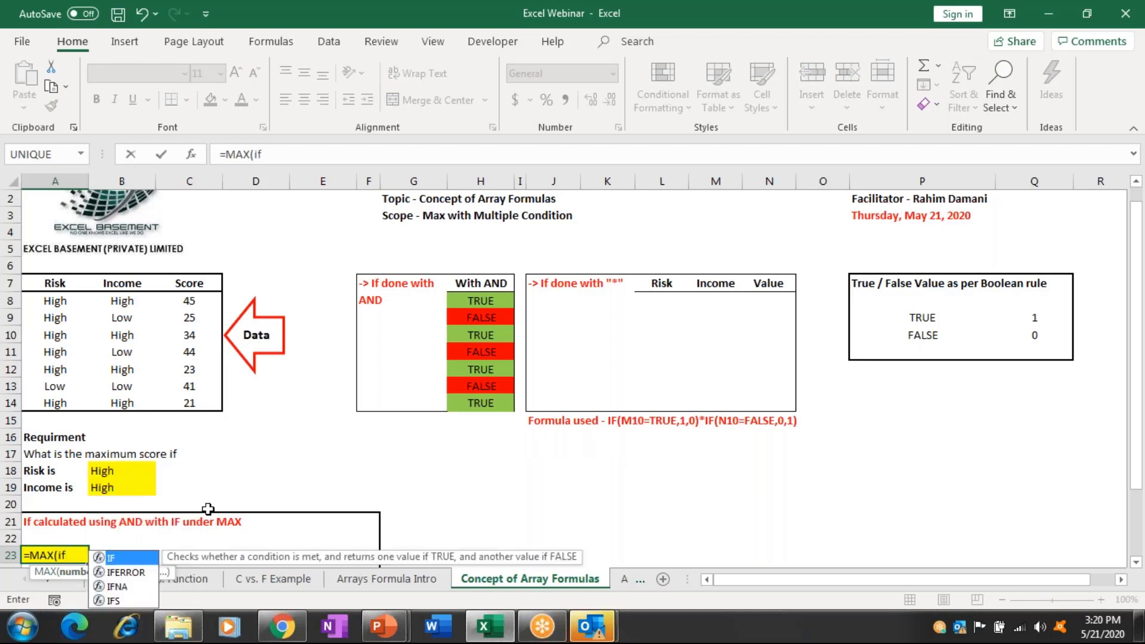
key("Tab")
type("n")
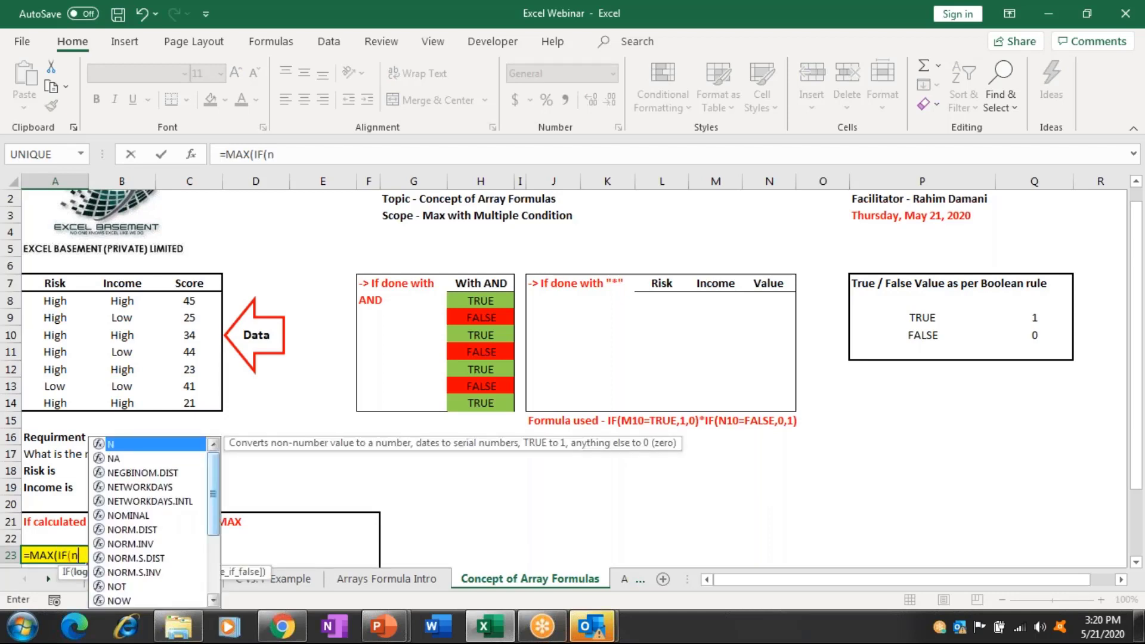
type("a")
key("BackSpace")
key("BackSpace")
type("a")
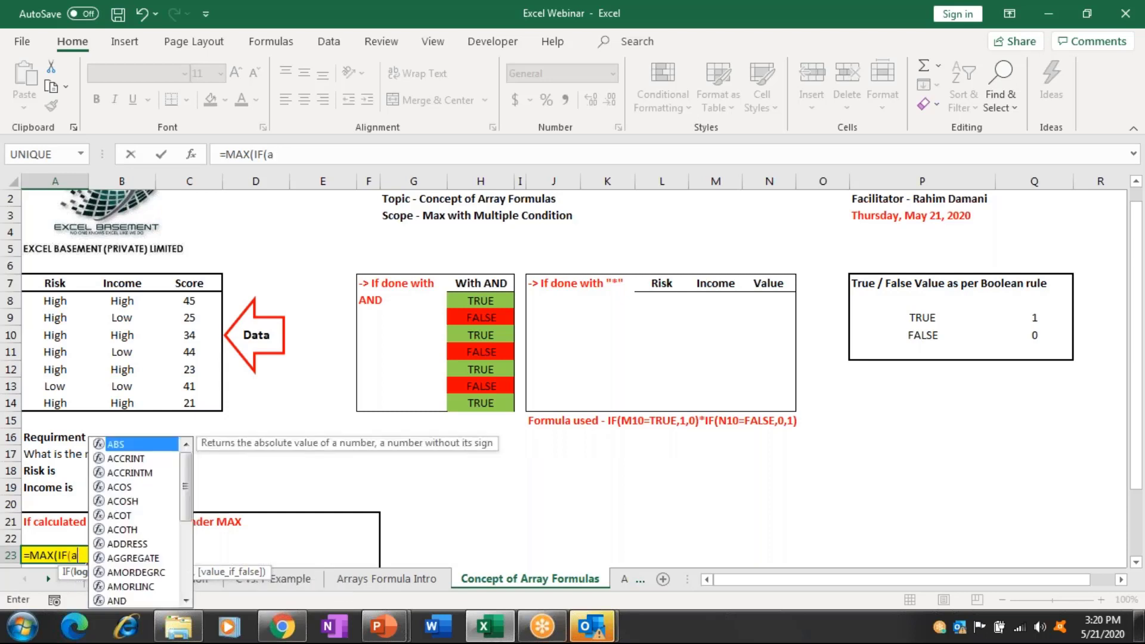
type("nd")
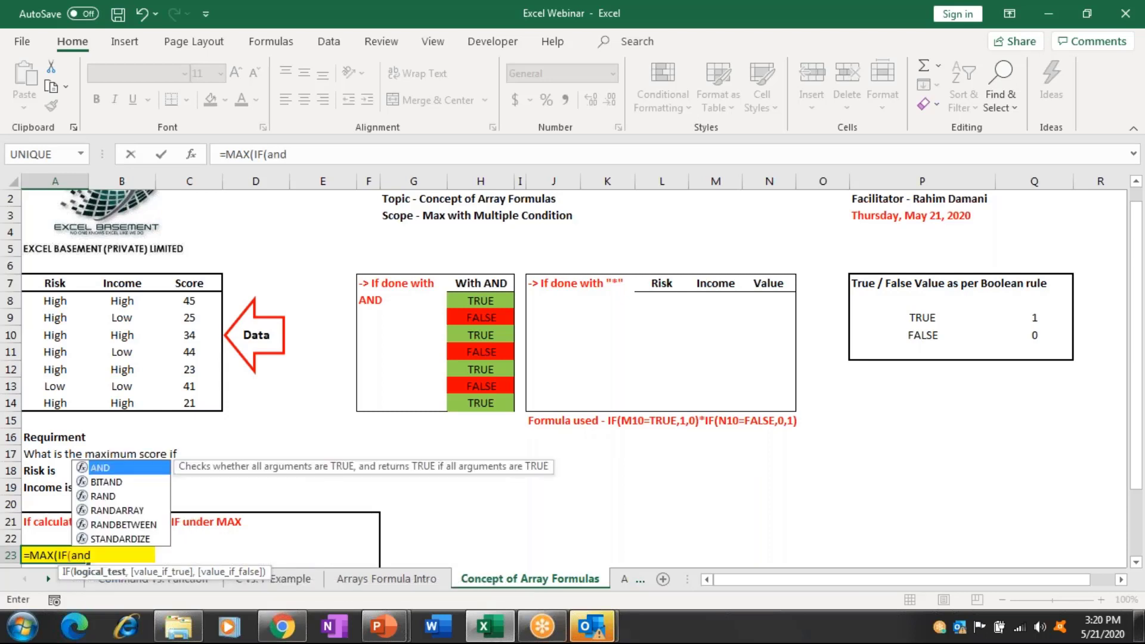
key("Tab")
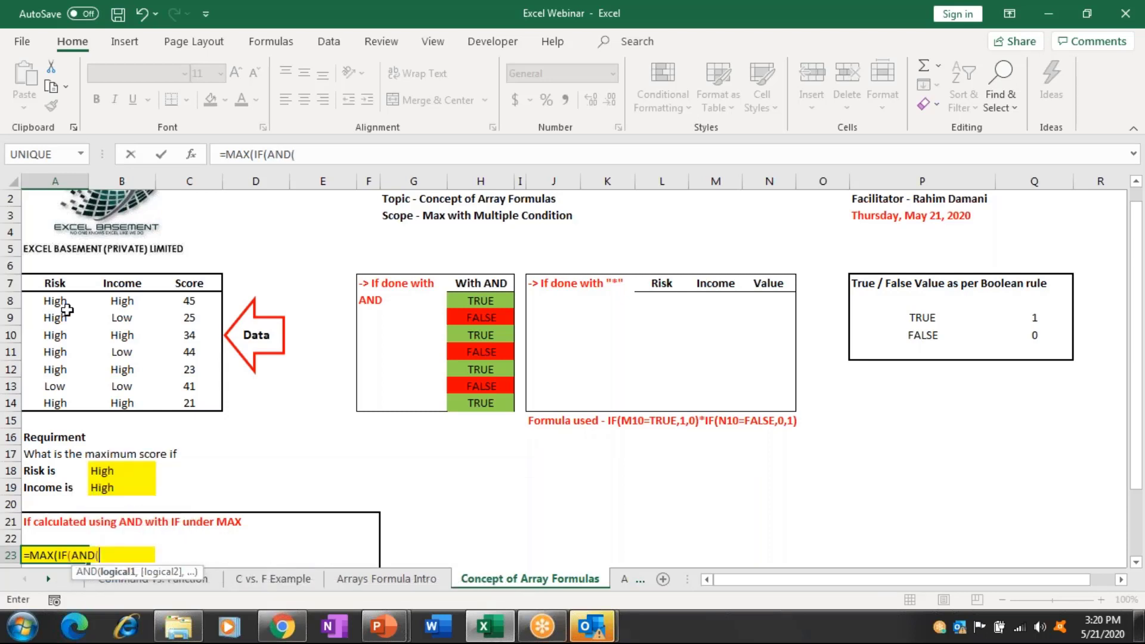
Add conditions A8:A14=B18 and B8:B14=B19 with Score range C8:C14, then submit.
left_click_drag(67, 308, 67, 405)
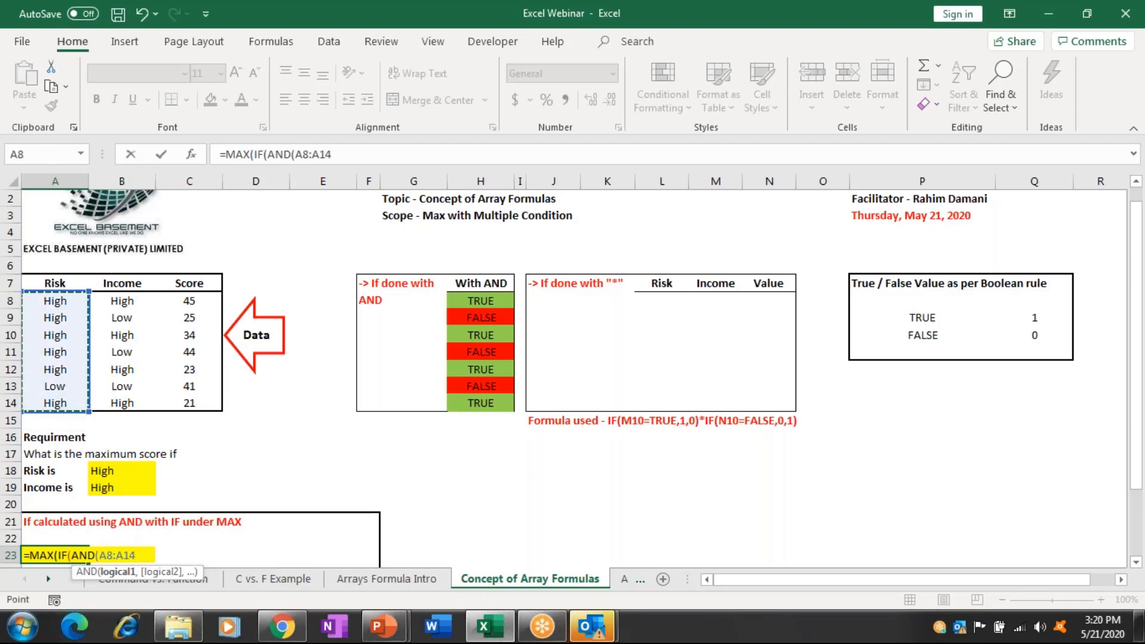
type("=")
left_click(140, 470)
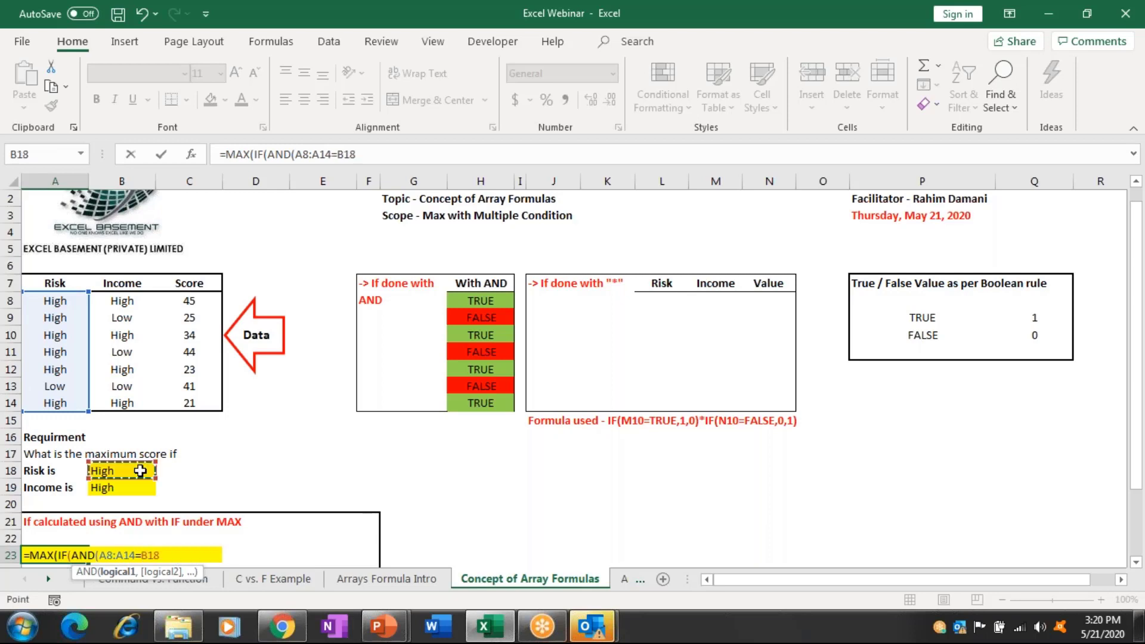
type(",")
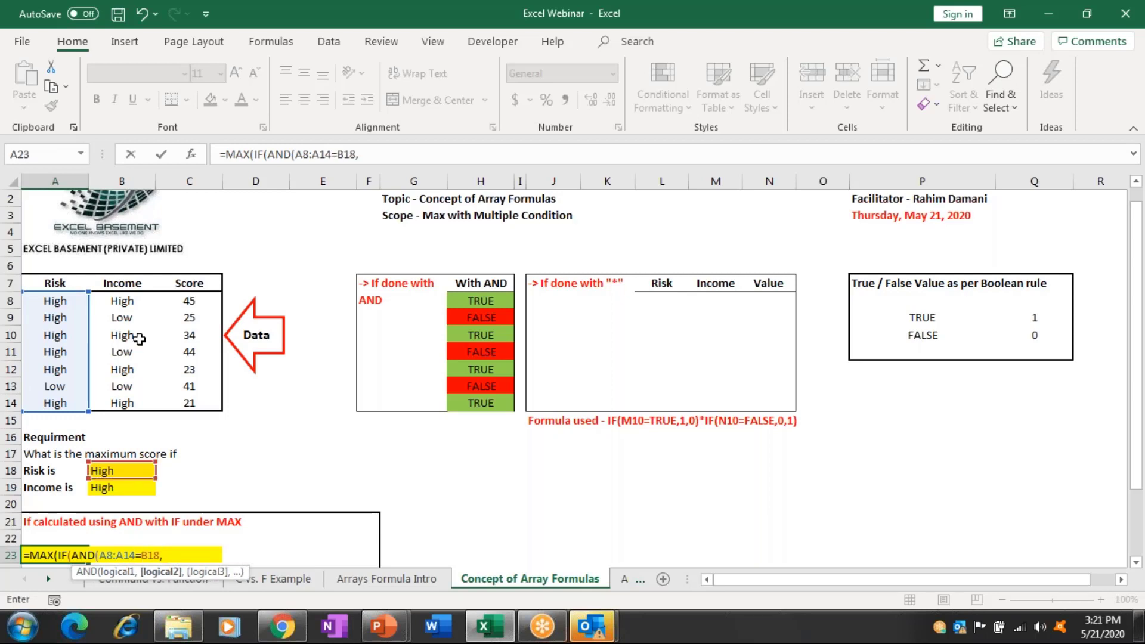
left_click_drag(148, 301, 149, 407)
type("=")
left_click(131, 489)
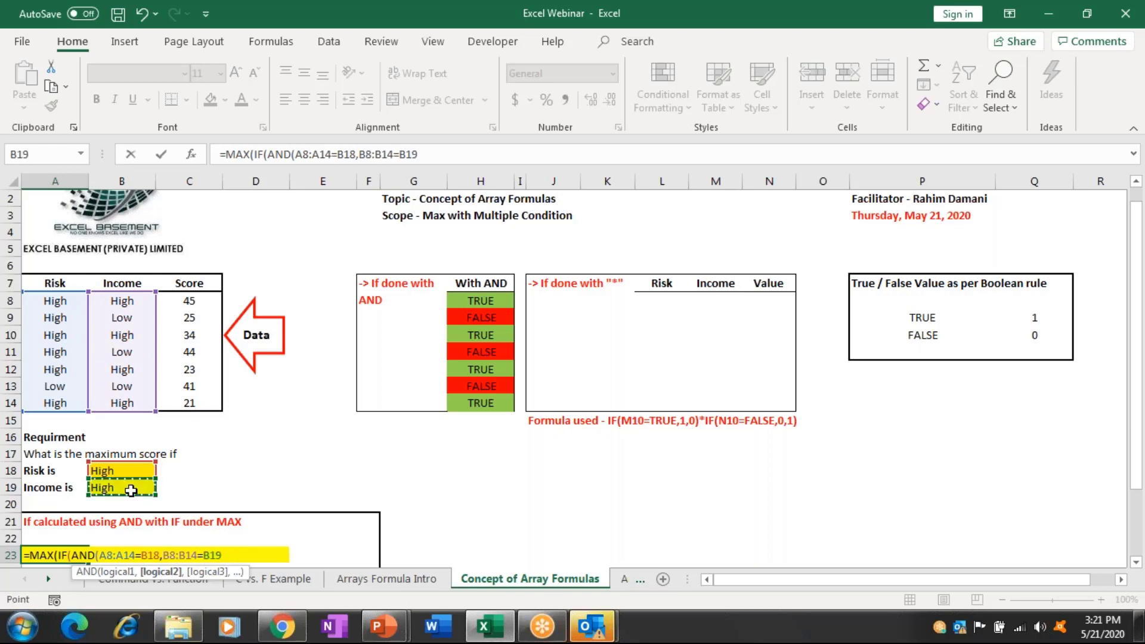
type("),")
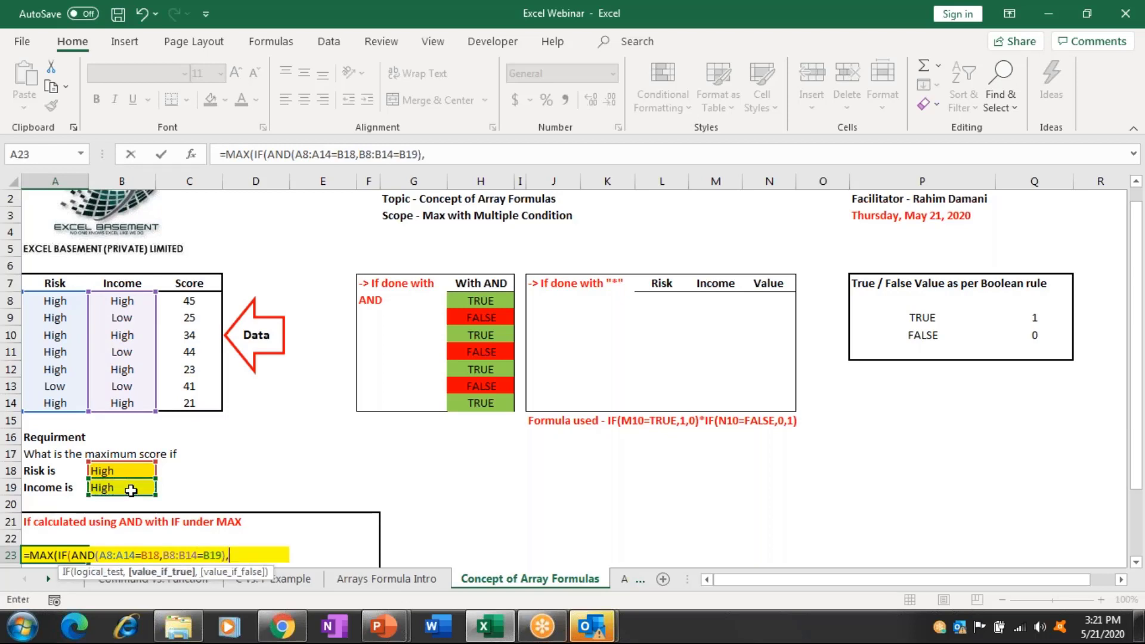
left_click_drag(191, 299, 202, 403)
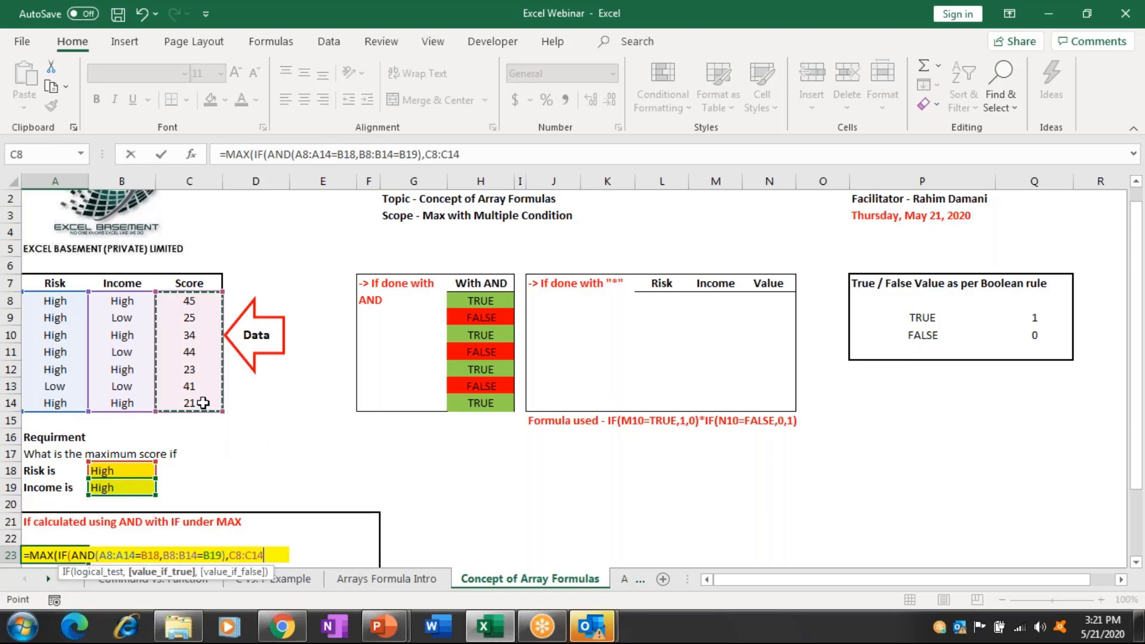
type(")")
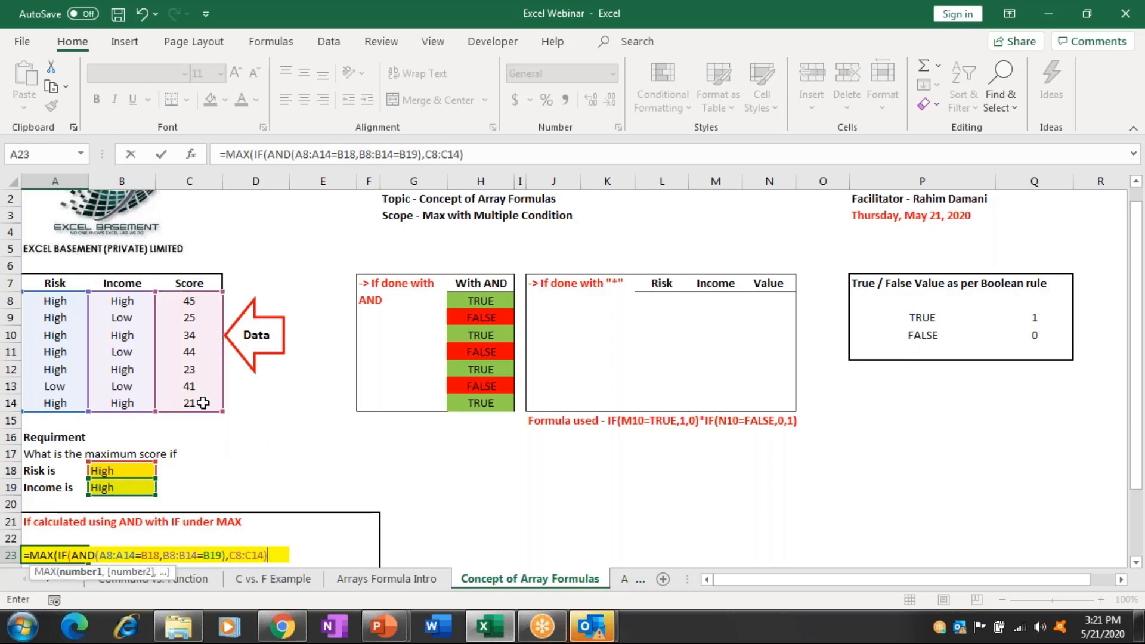
key("Return")
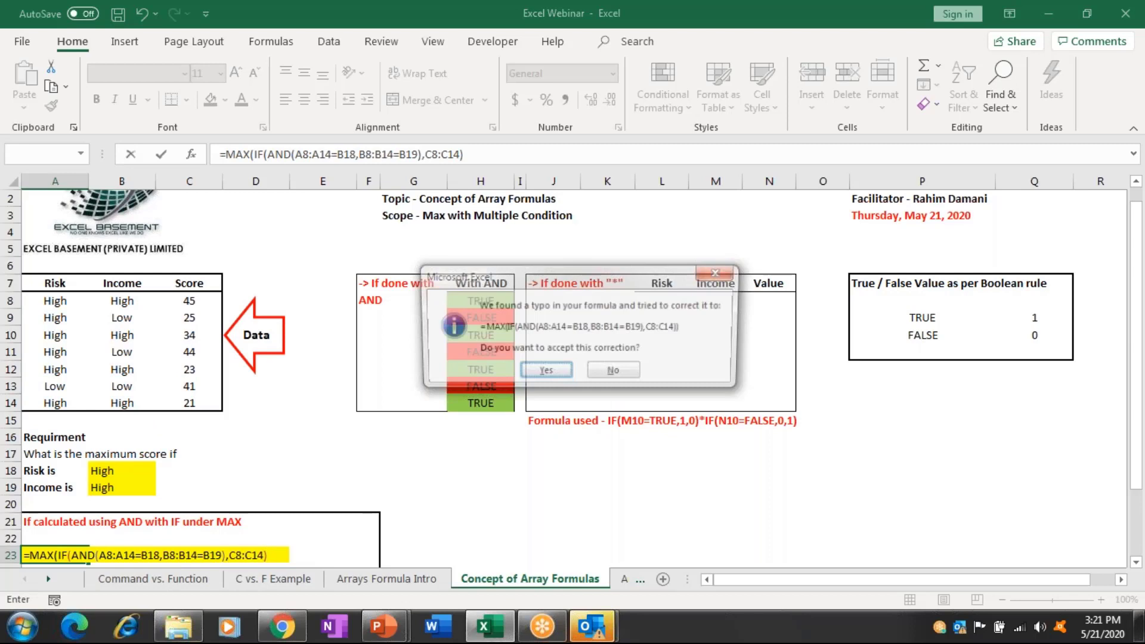
Accept the formula correction, then fill B8:B14 and A8:A14 with High so H8:H14 all read TRUE.
left_click(492, 287)
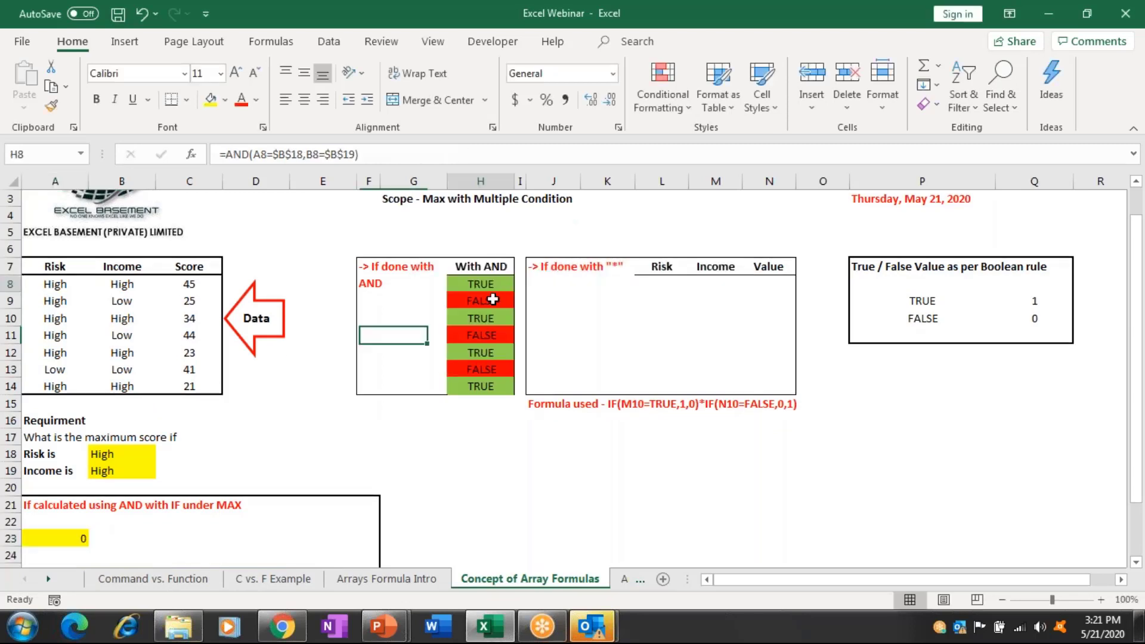
left_click_drag(493, 299, 506, 374)
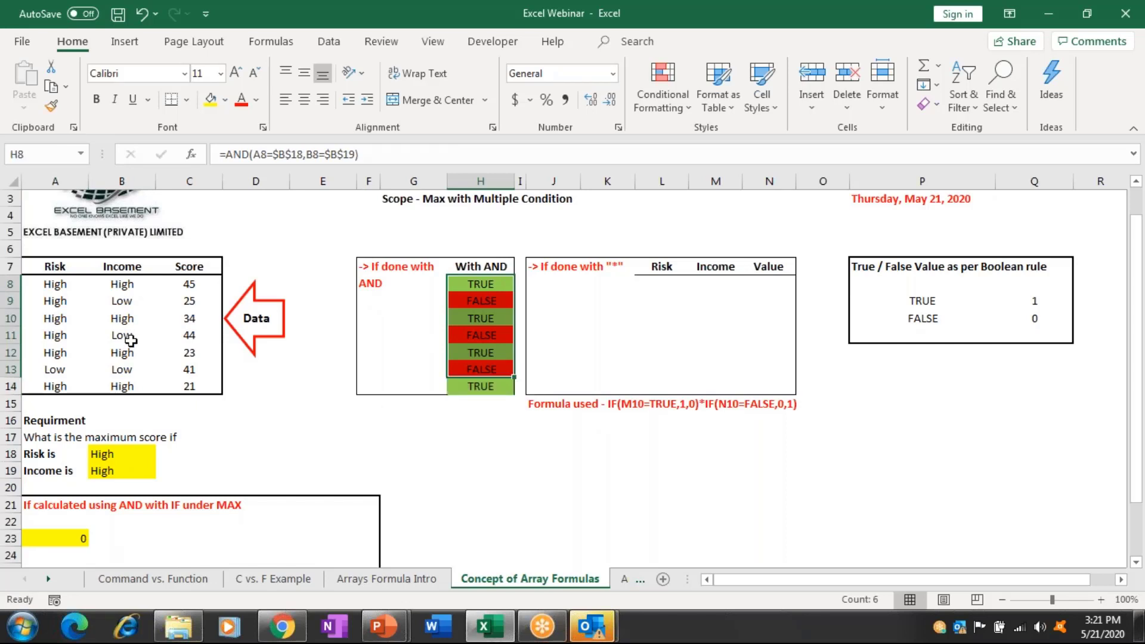
left_click_drag(122, 283, 133, 381)
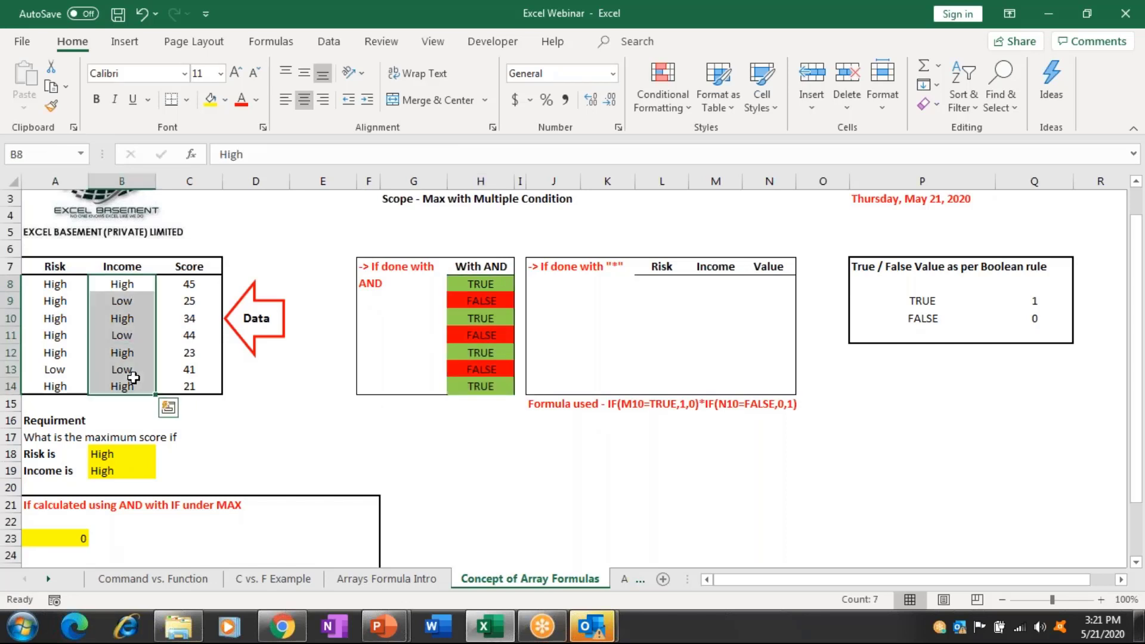
key("ctrl+d")
key("Left")
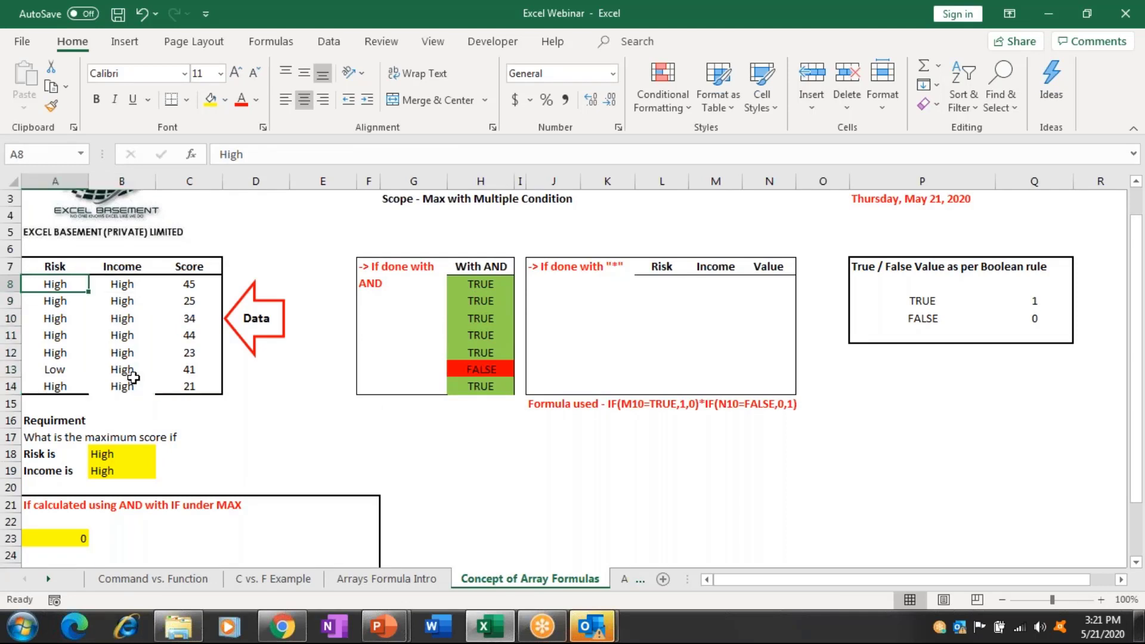
key("ctrl+shift+Down")
key("ctrl+d")
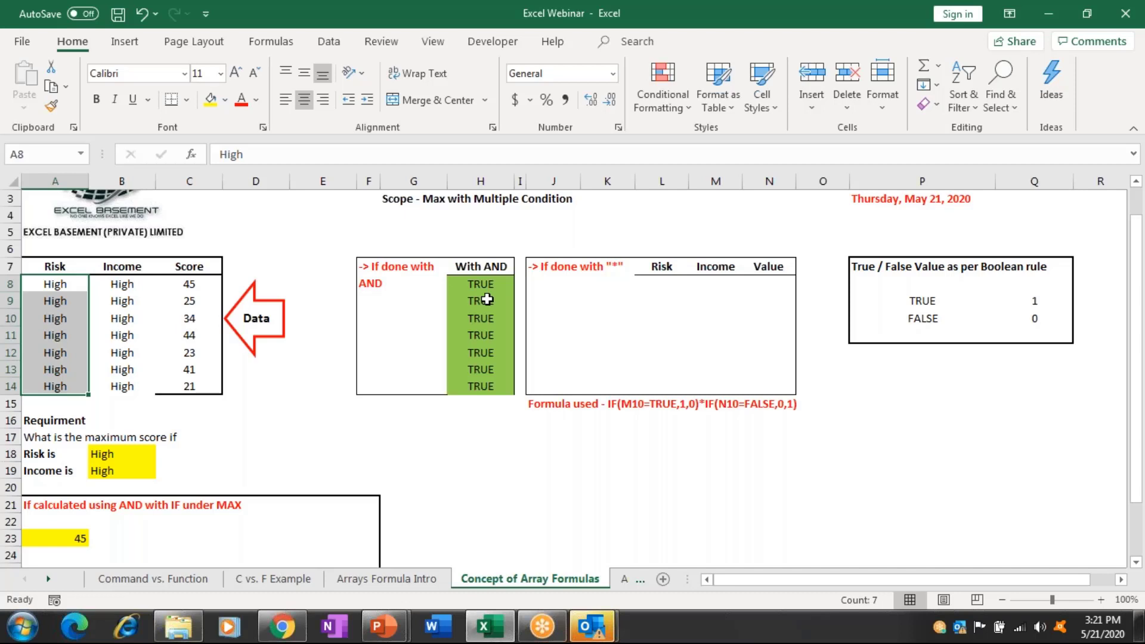
left_click_drag(480, 284, 488, 387)
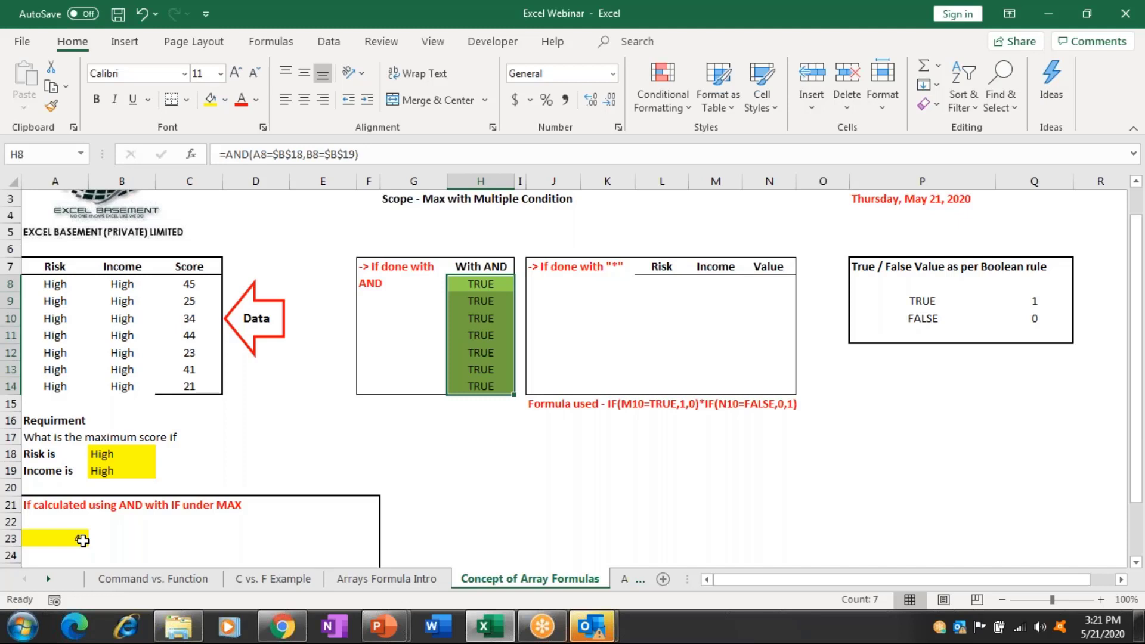
Undo the High fills to restore the Low values, then enter =TRUE in K17 and =FALSE in K18.
key("ctrl+z")
key("ctrl+z")
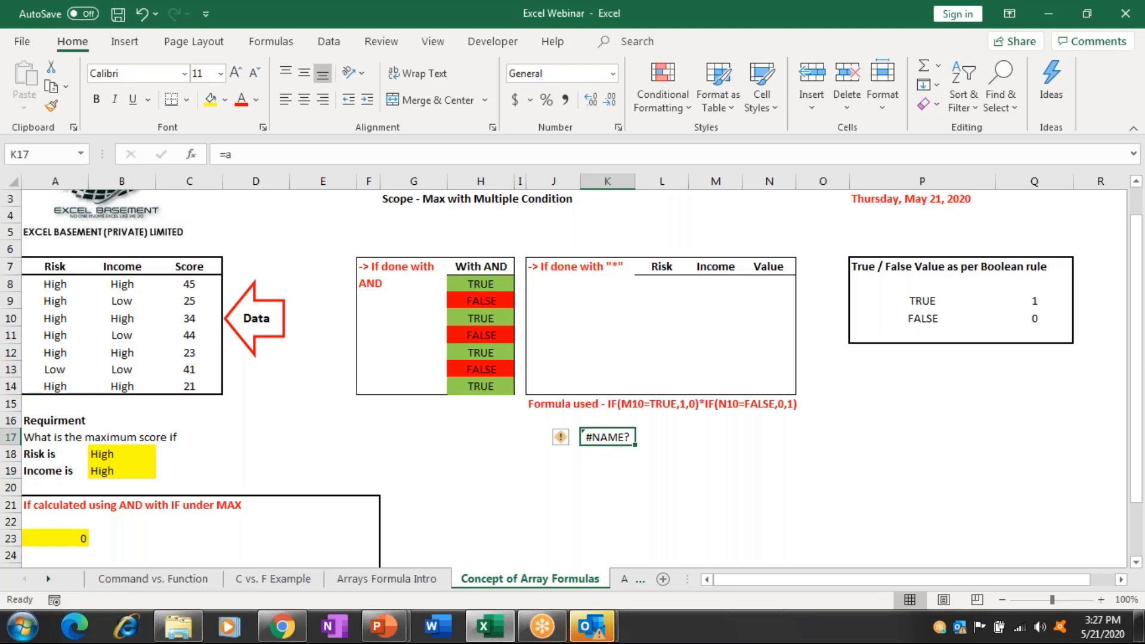
type("=t")
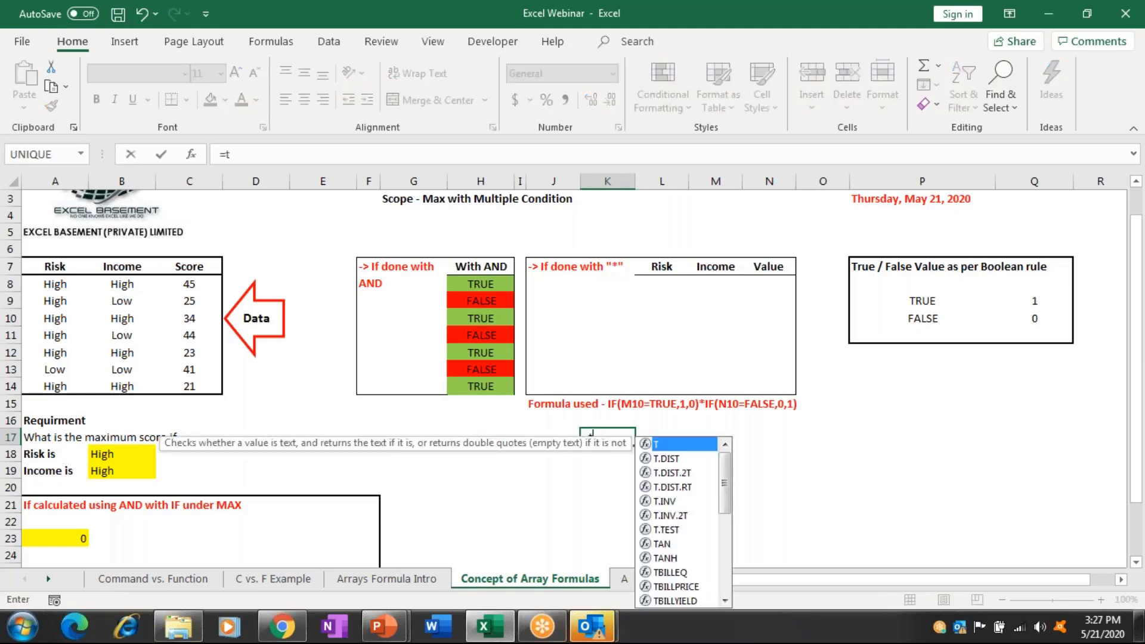
type("rue")
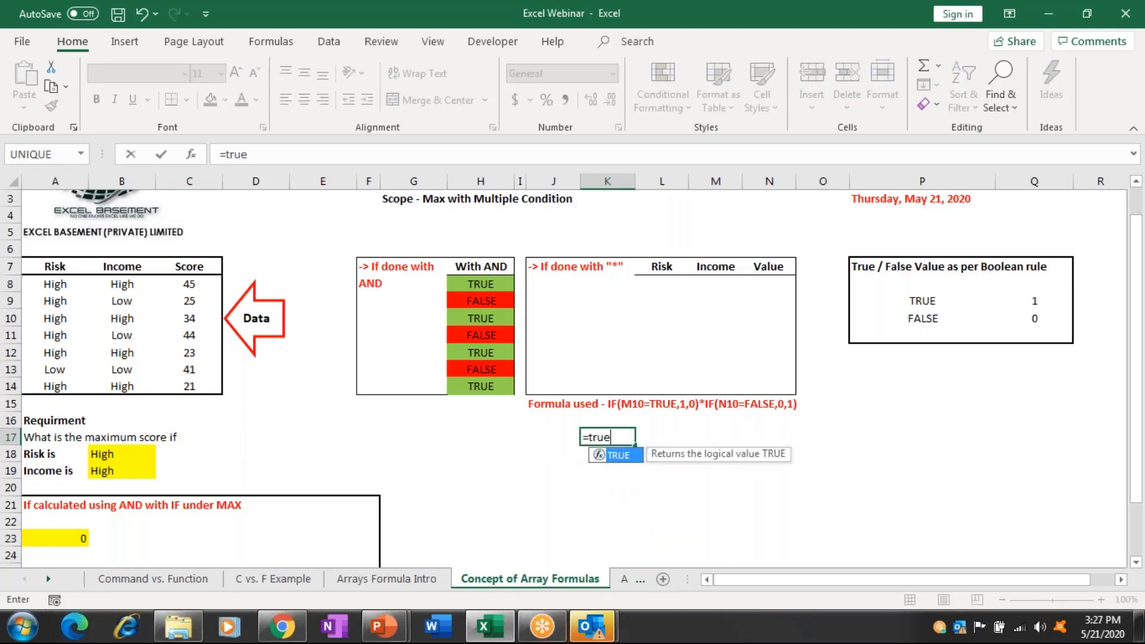
key("ctrl+Return")
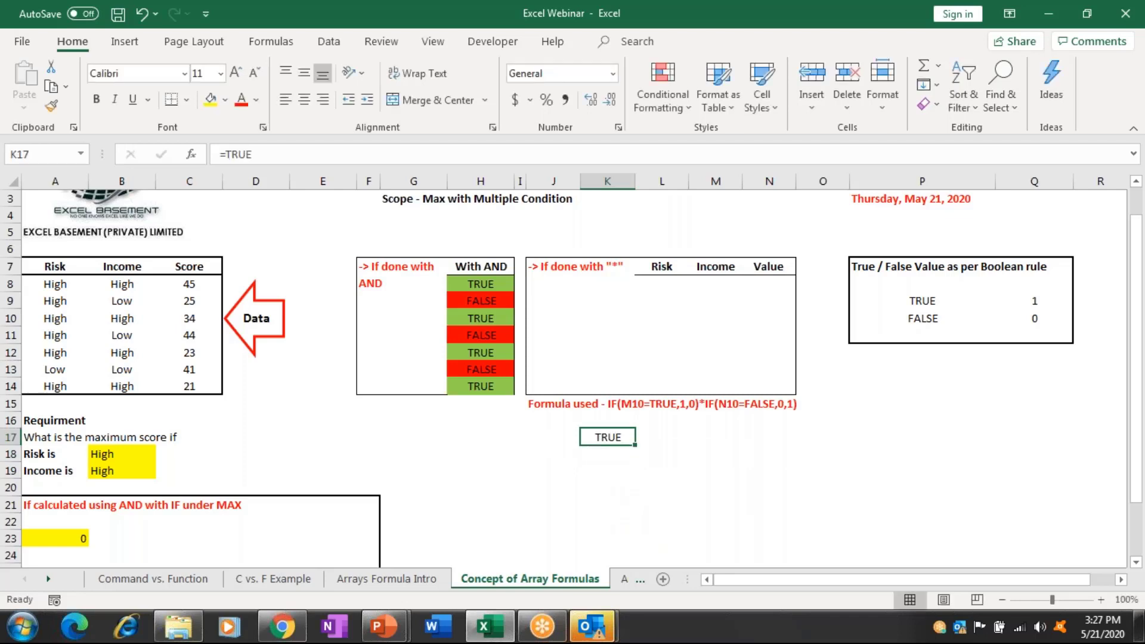
key("Return")
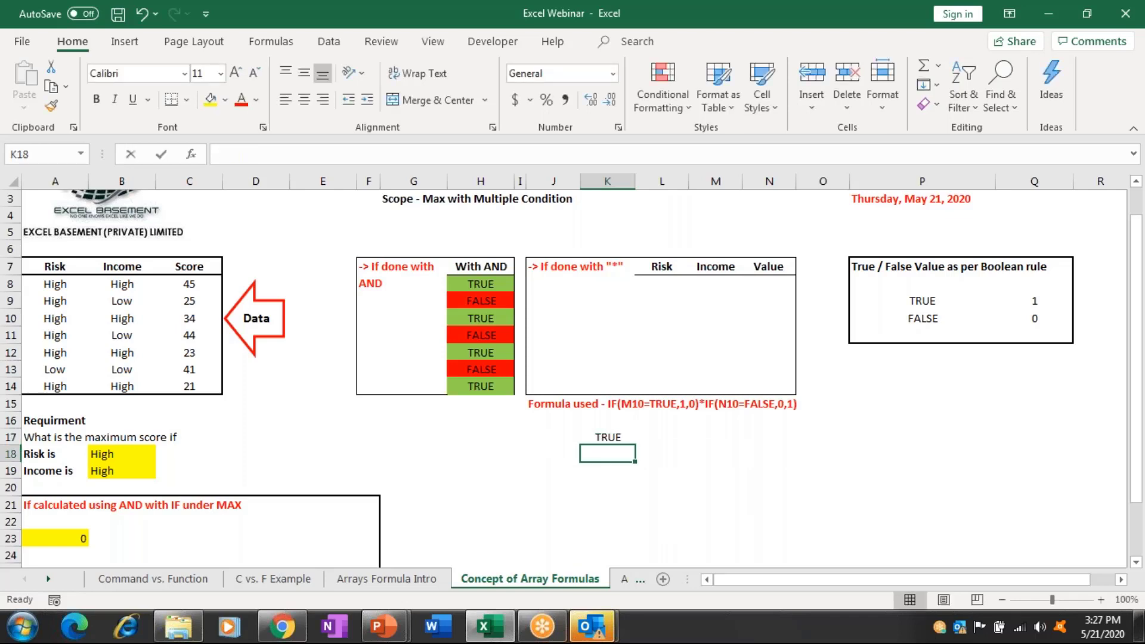
type("=fal")
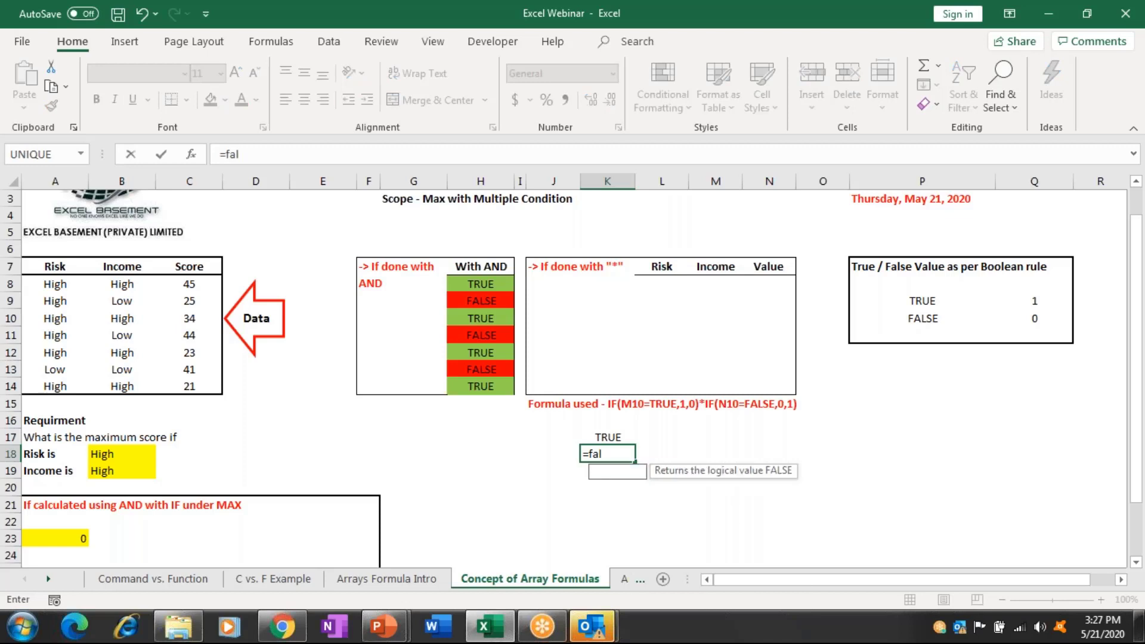
type("se")
key("ctrl+Return")
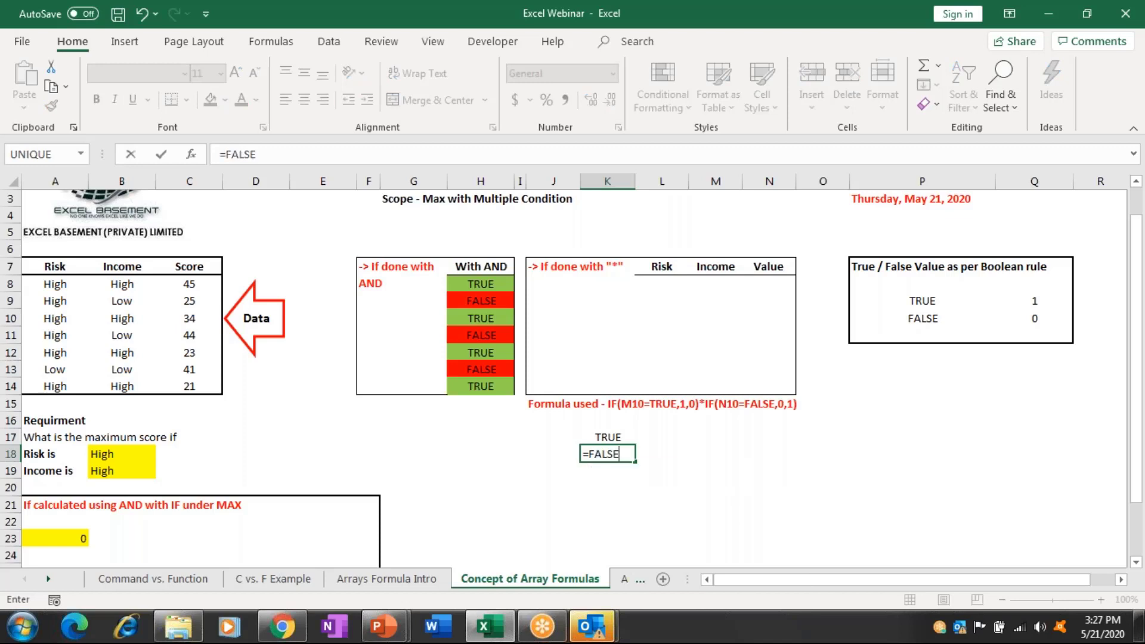
left_click(607, 437)
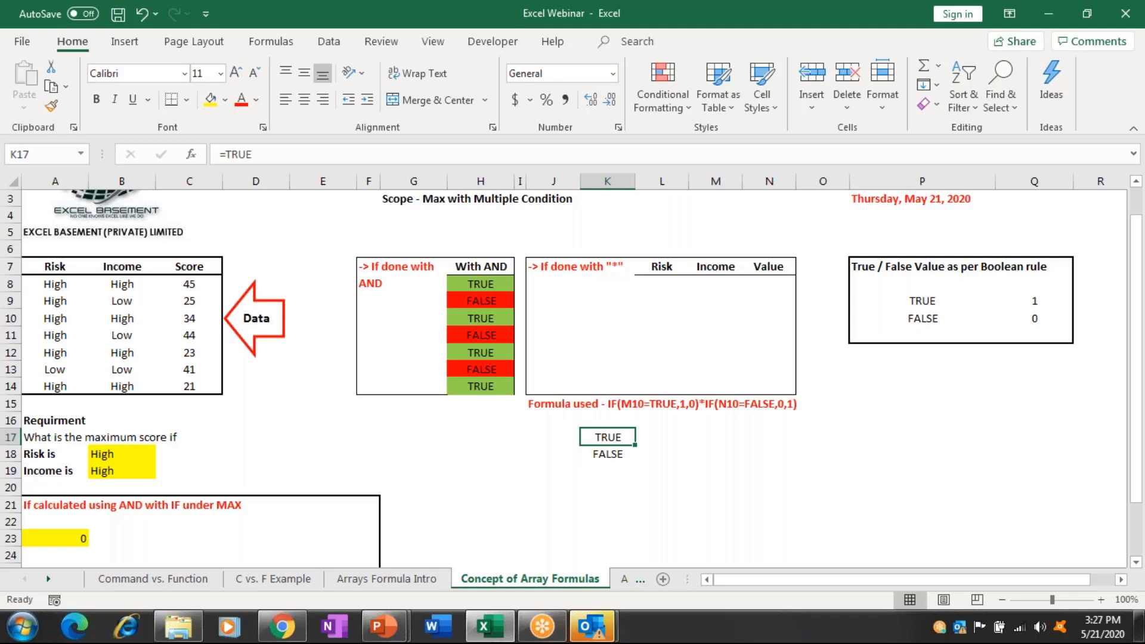
left_click(661, 437)
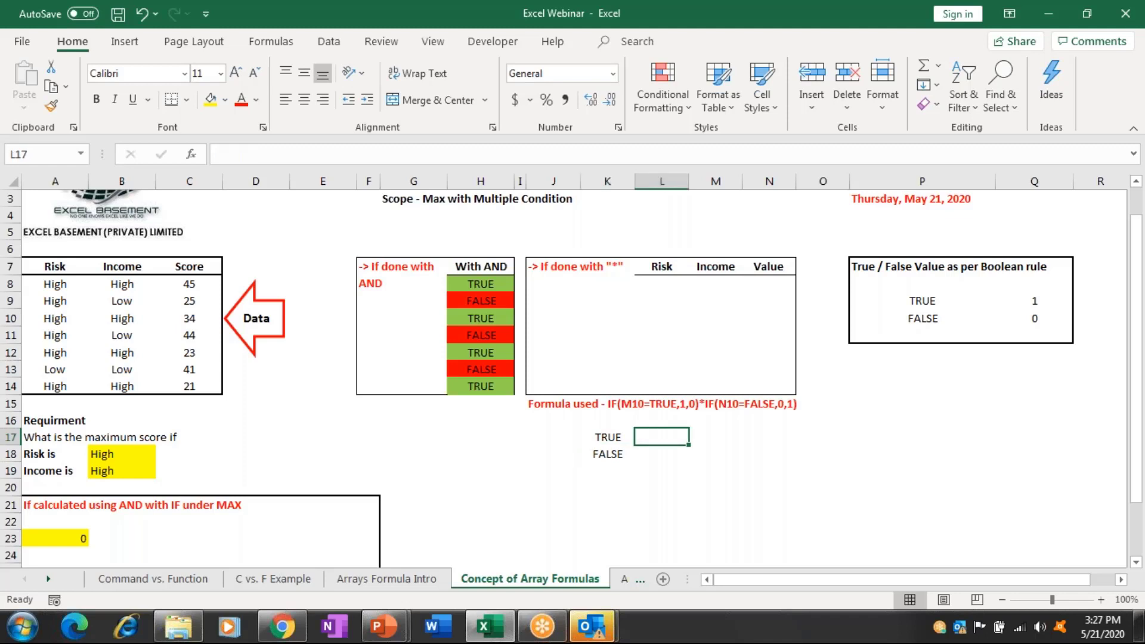
Enter 1 in L17 beside TRUE and 0 in L18 beside FALSE.
type("1")
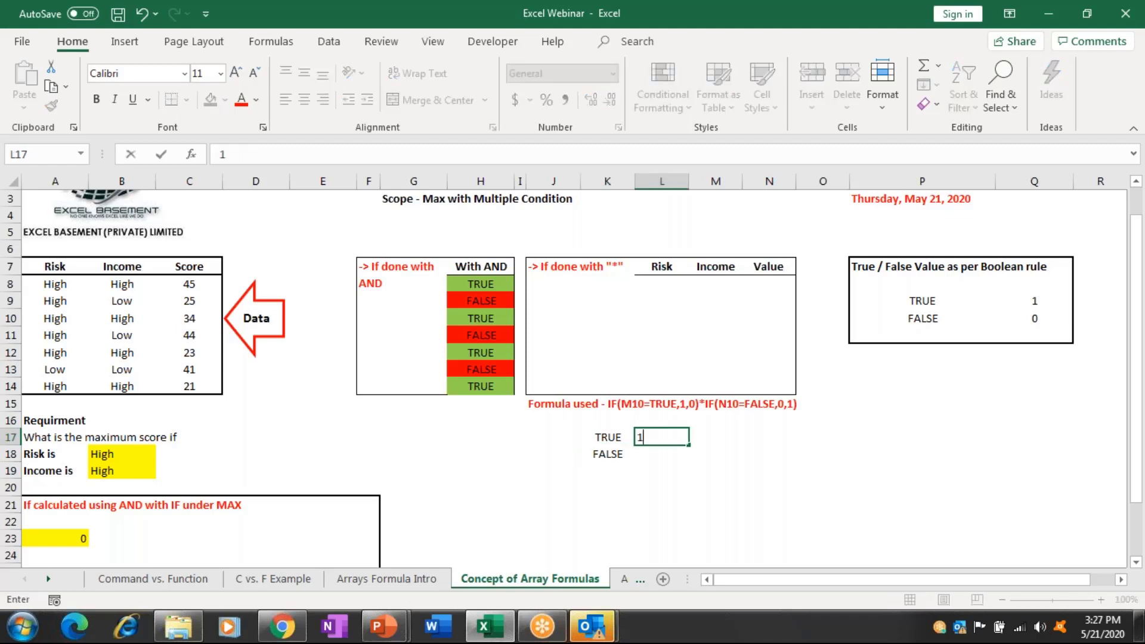
key("Return")
type("0")
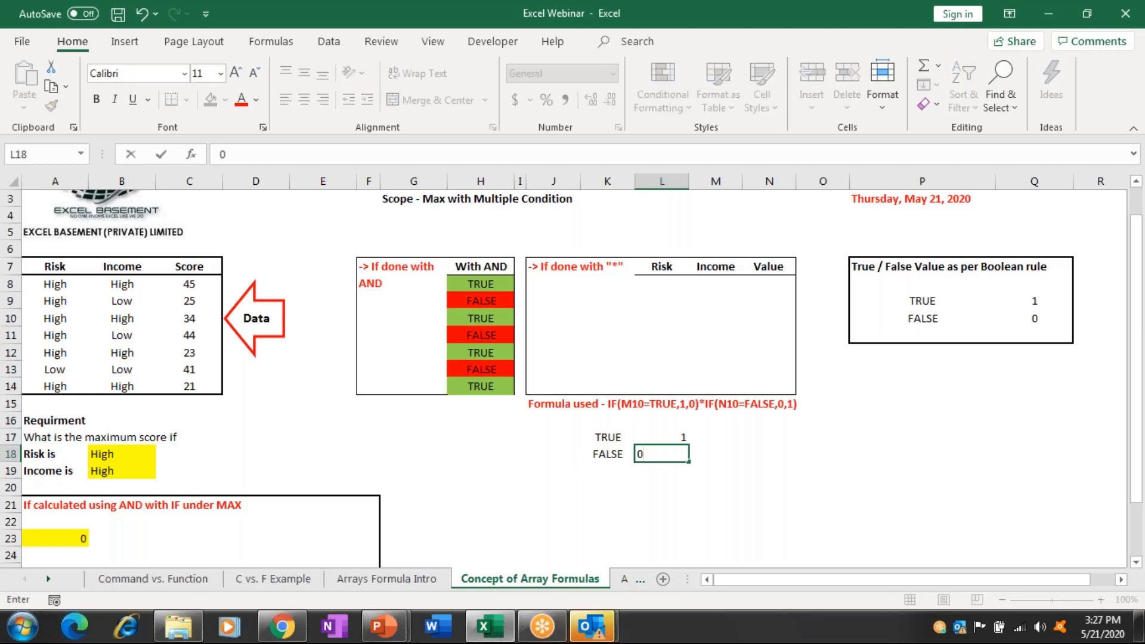
key("ctrl+Return")
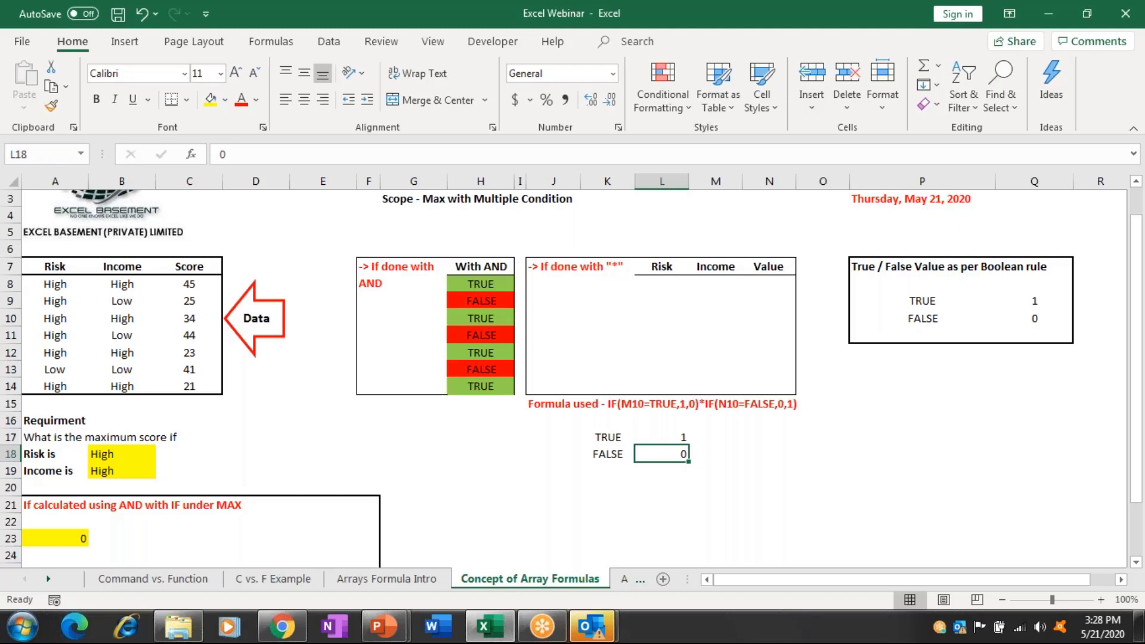
Enter =IF(A8=$B$18,1,0) in L8 to flag the matching Risk.
key("Up")
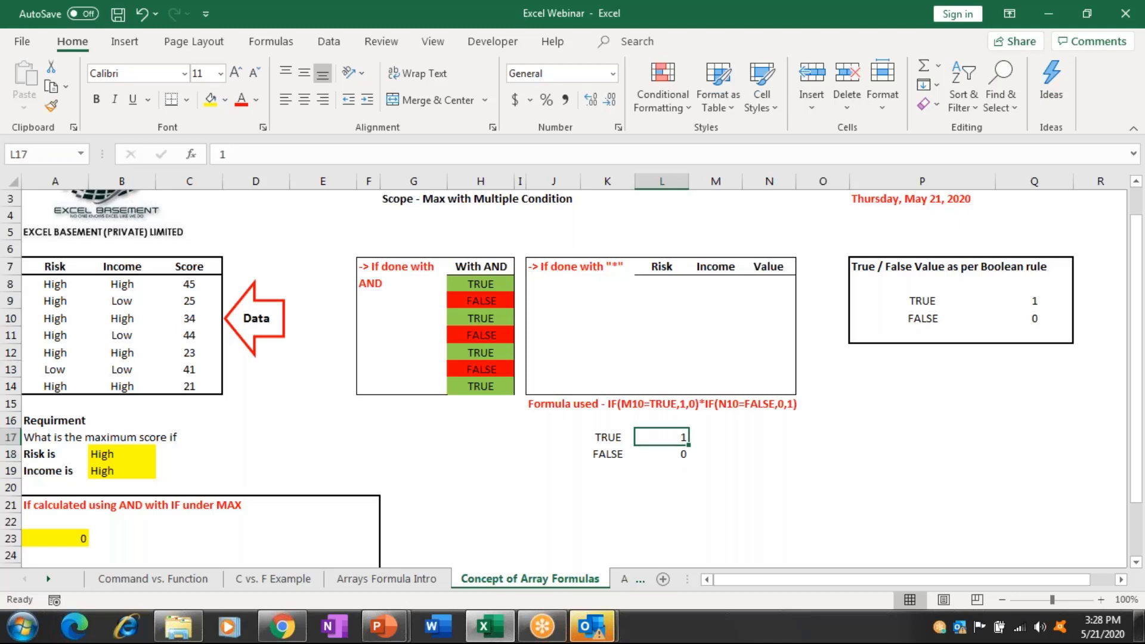
key("Up")
key("Up")
key("Up")
key("Up")
key("Up")
key("Up")
key("Up")
key("Up")
key("Up")
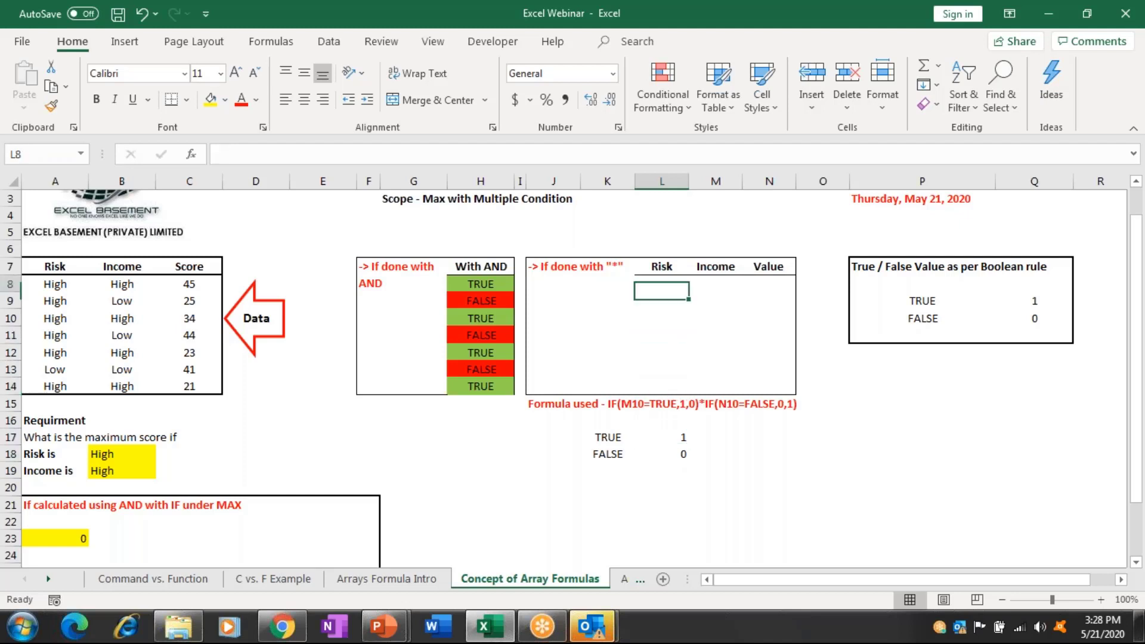
type("=")
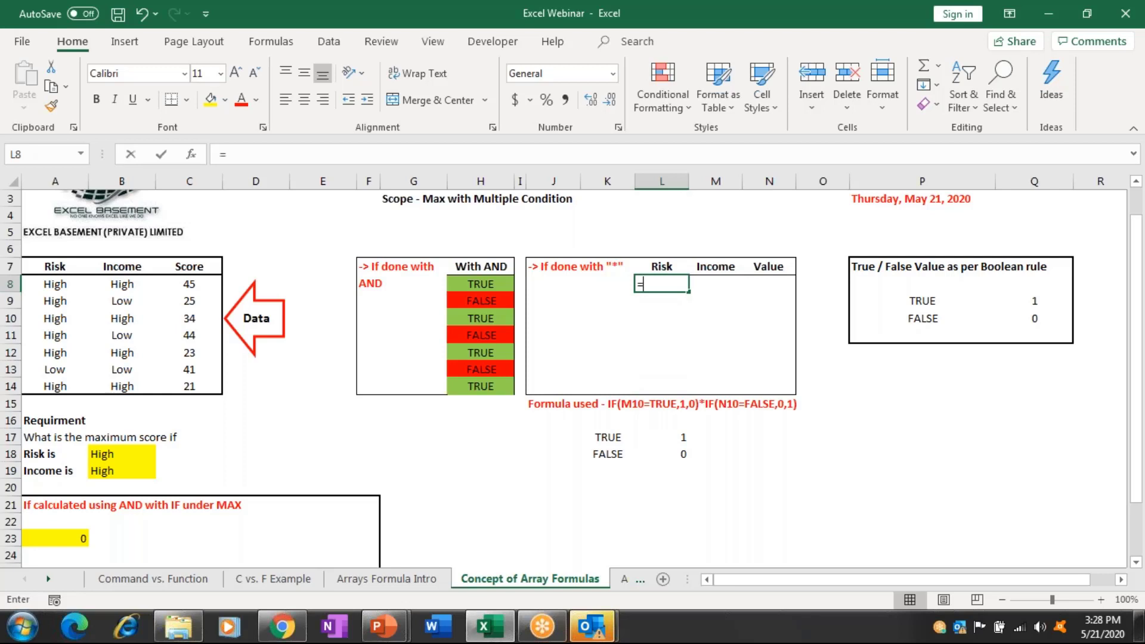
type("if")
key("Tab")
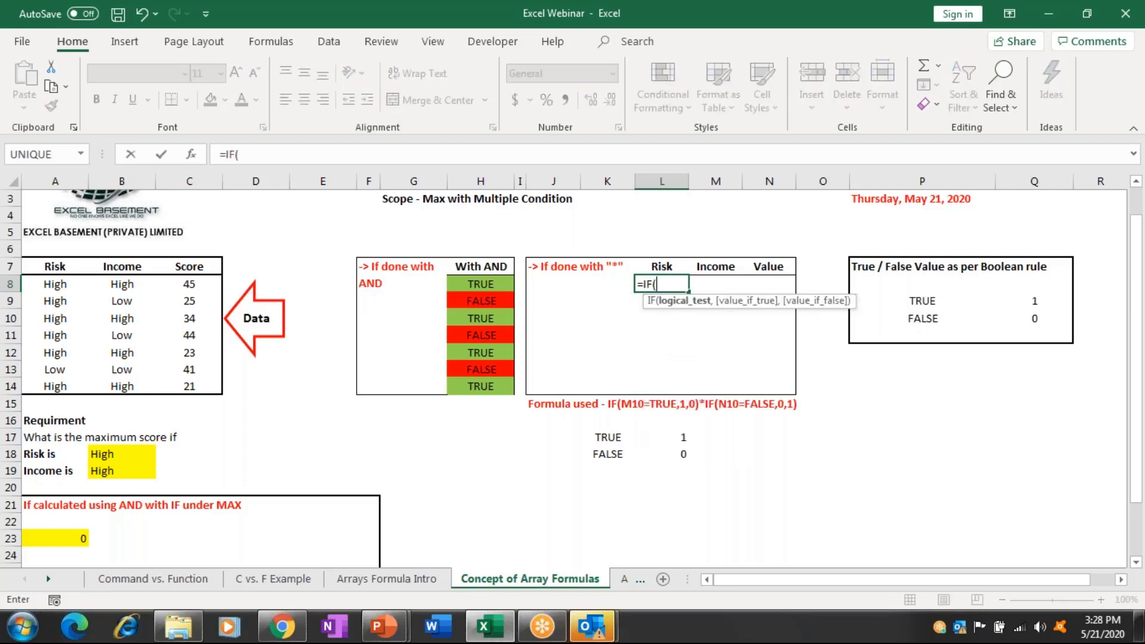
key("Left")
key("Left")
key("Left")
key("Left")
key("Left")
key("Left")
key("Left")
key("Left")
key("Left")
key("Left")
key("Left")
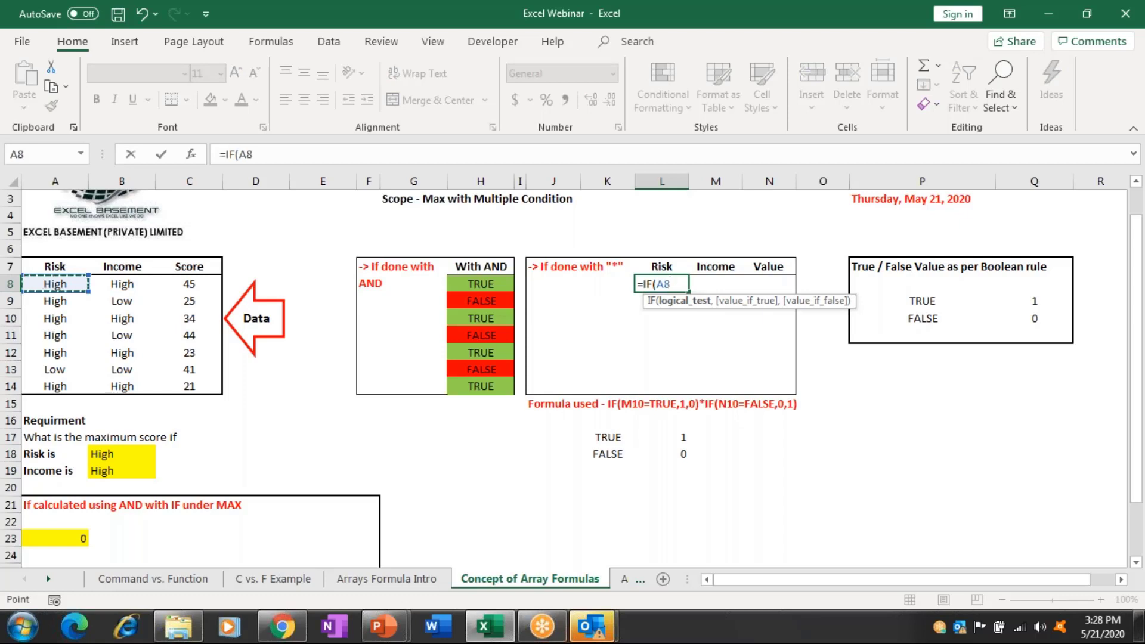
type("=")
left_click(137, 452)
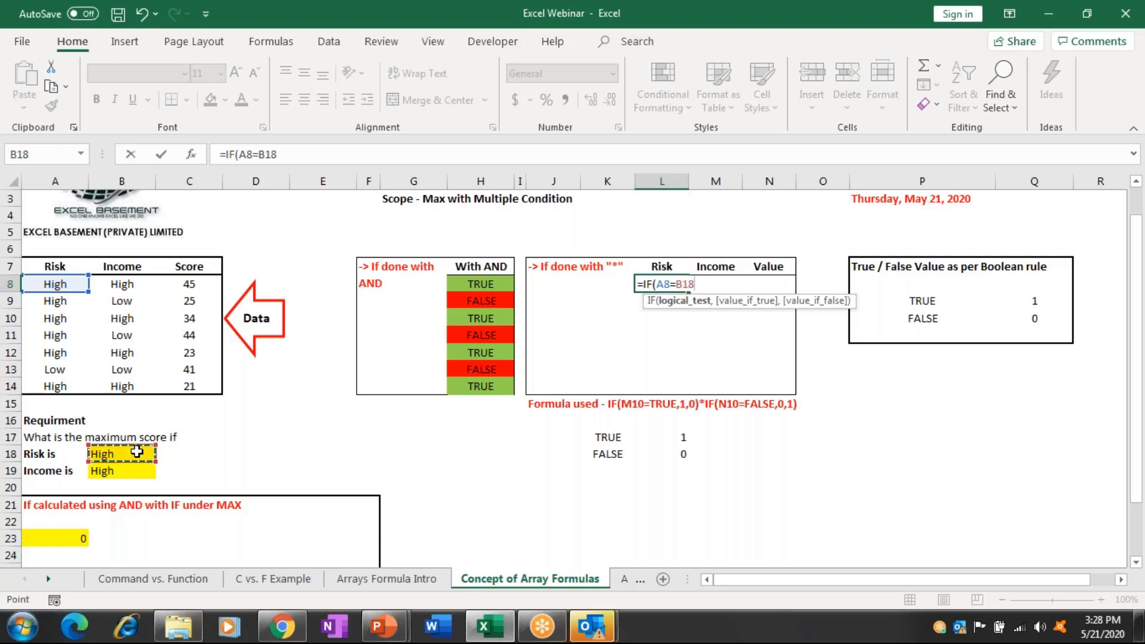
key("F4")
type(",")
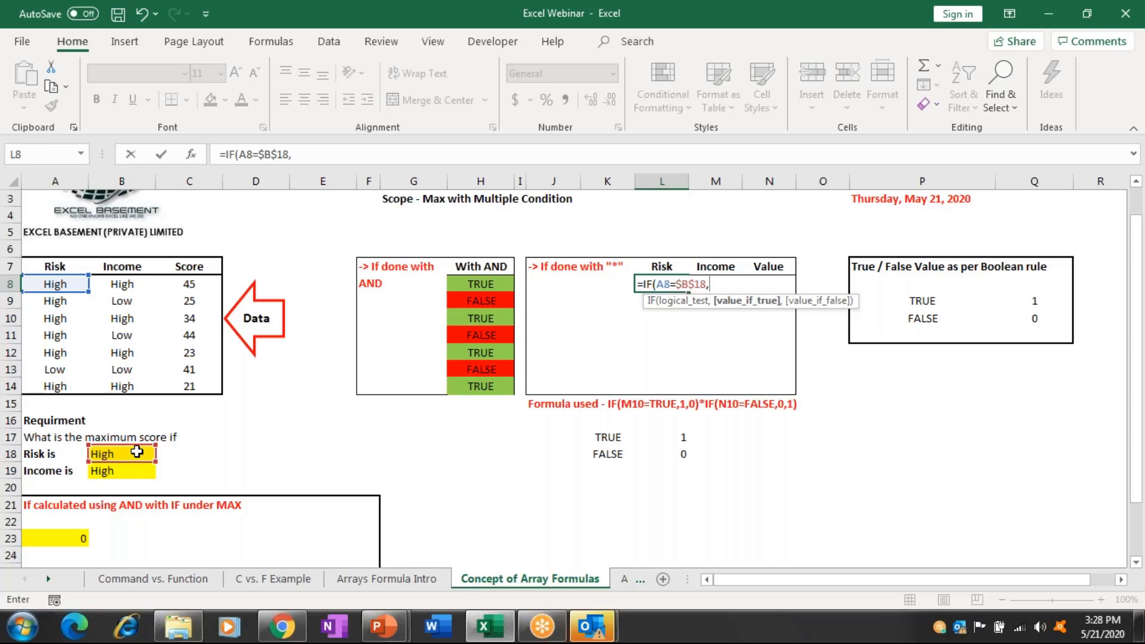
type("1,0")
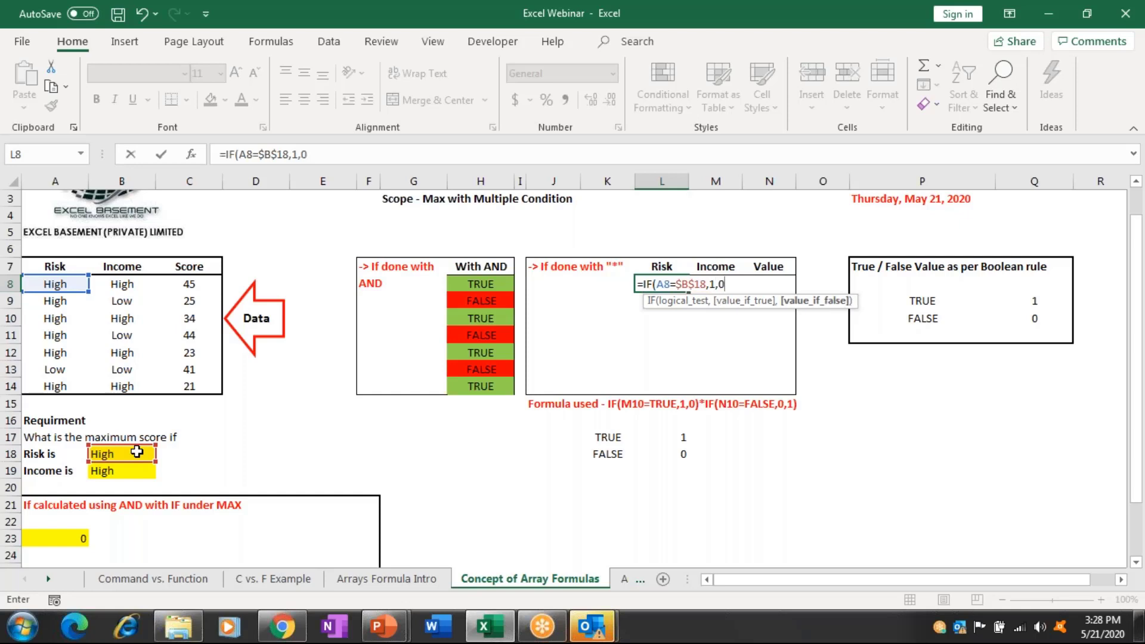
type(")")
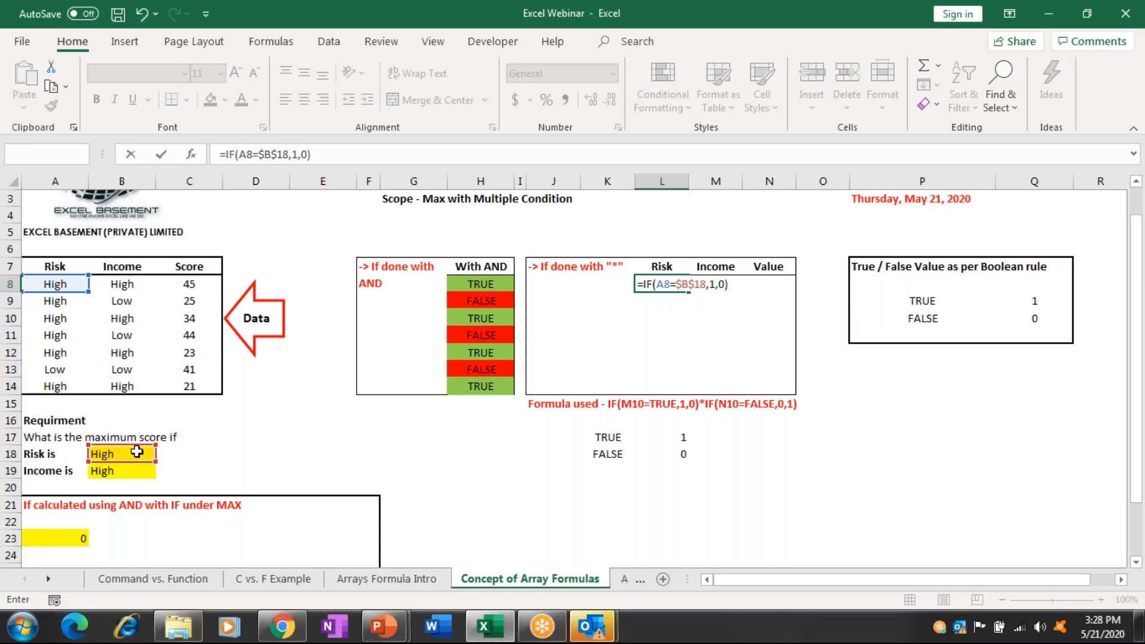
key("shift+Down")
key("shift+Down")
key("shift+Down")
key("shift+Down")
key("shift+Down")
key("shift+Down")
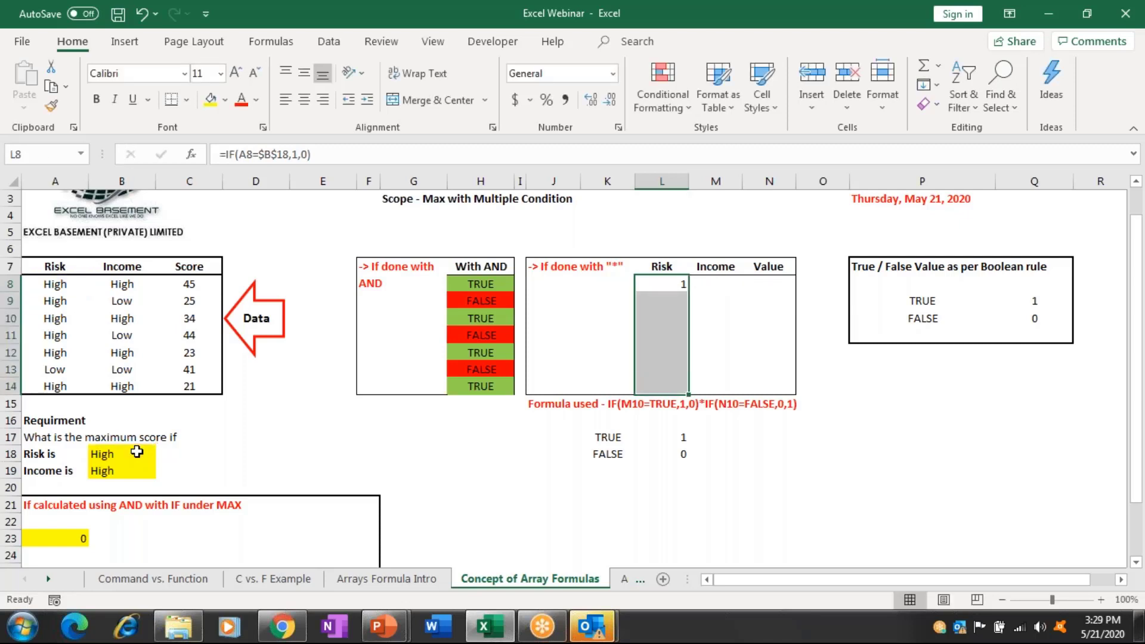
Fill the Risk formula down L8:L14 and check the 1/0 results.
key("F2")
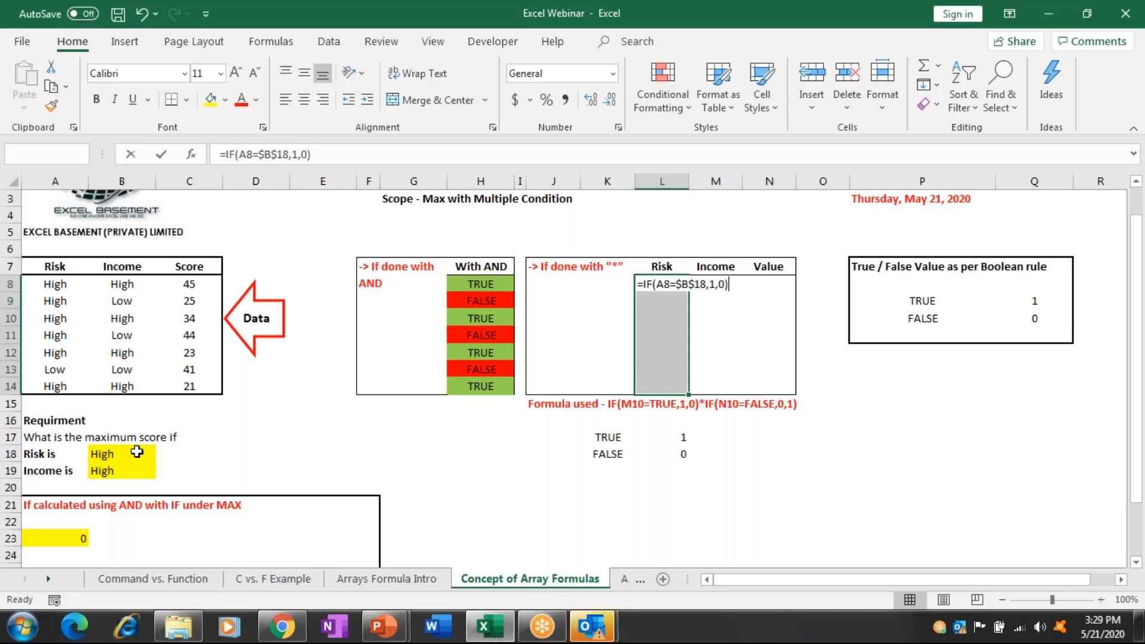
type("d")
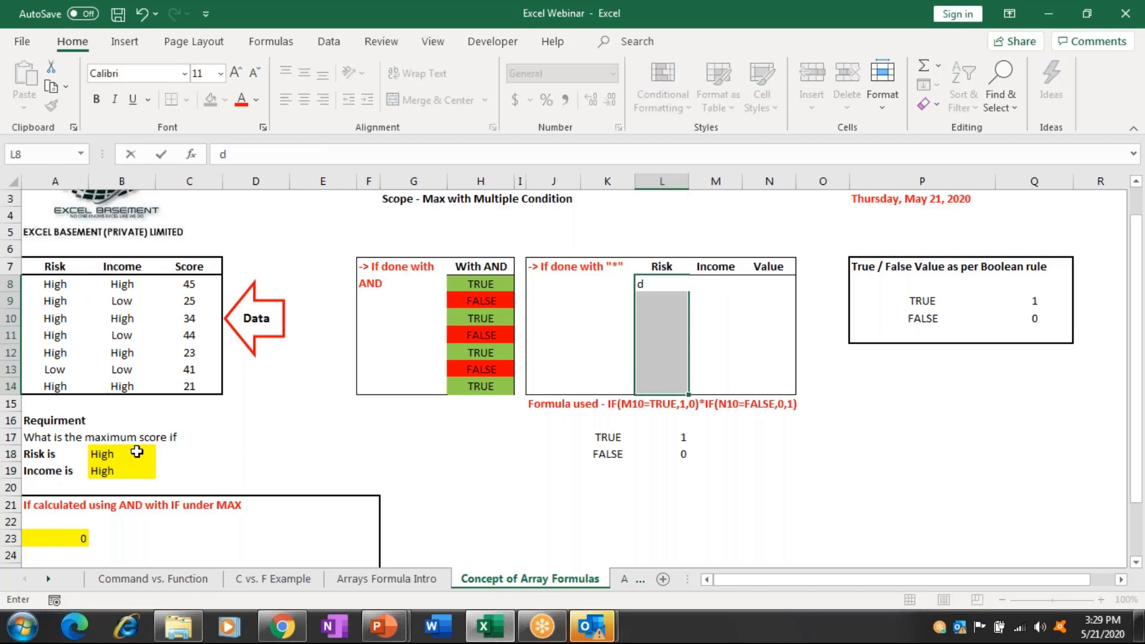
key("Escape")
key("ctrl+d")
key("shift+Up")
key("shift+Up")
key("shift+Up")
key("shift+Up")
key("shift+Up")
key("shift+Up")
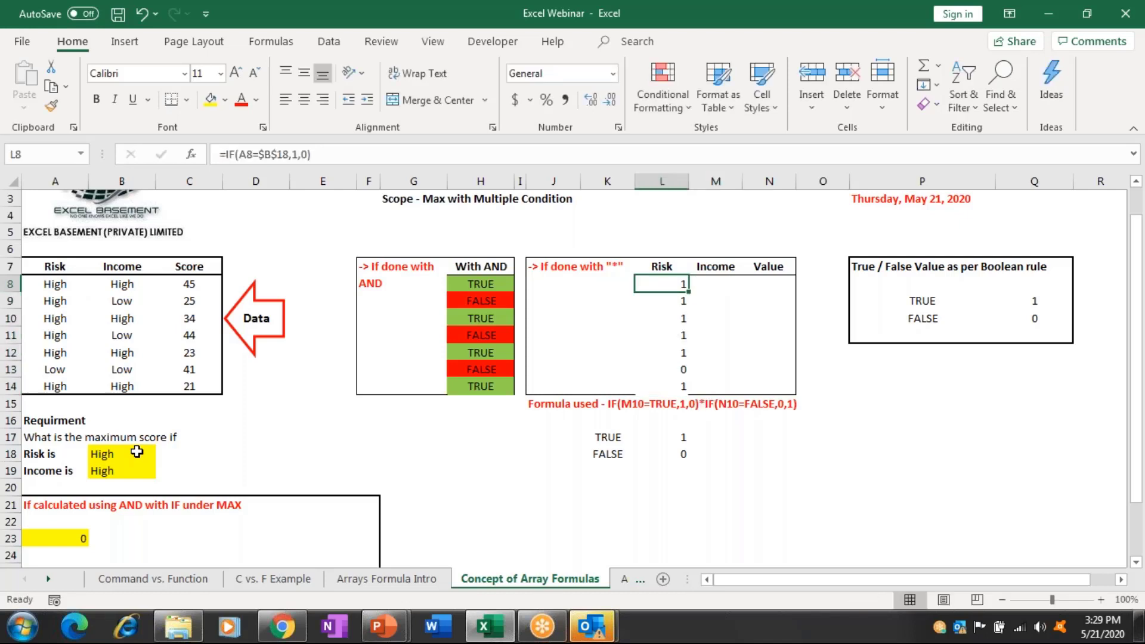
key("shift+Down")
key("shift+Down")
key("shift+Down")
key("shift+Down")
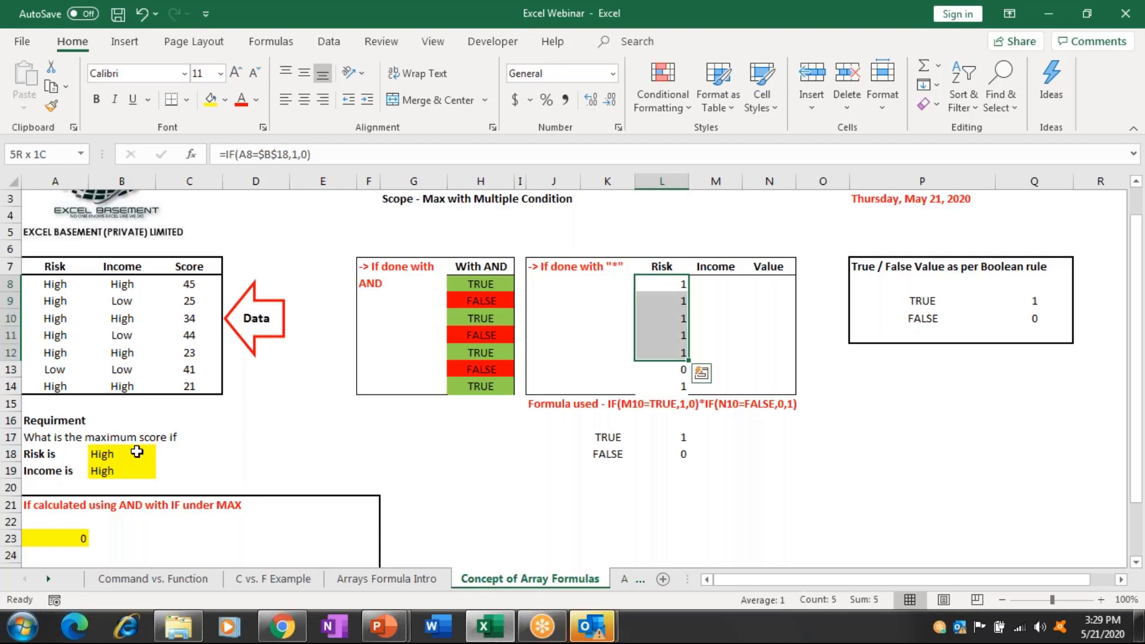
key("Down")
key("Down")
key("Down")
key("Down")
key("Down")
key("Down")
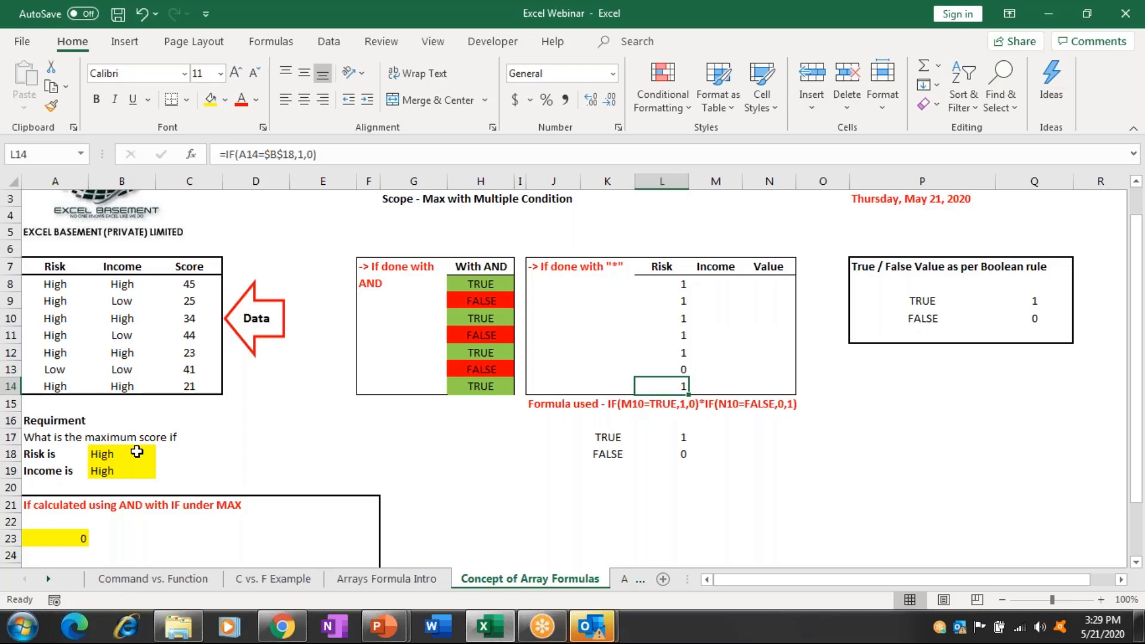
key("Up")
Enter =IF(B8=$B$19,1,0) in M8 to flag the matching Income.
key("Right")
key("Up")
key("Up")
key("Up")
key("Up")
key("Up")
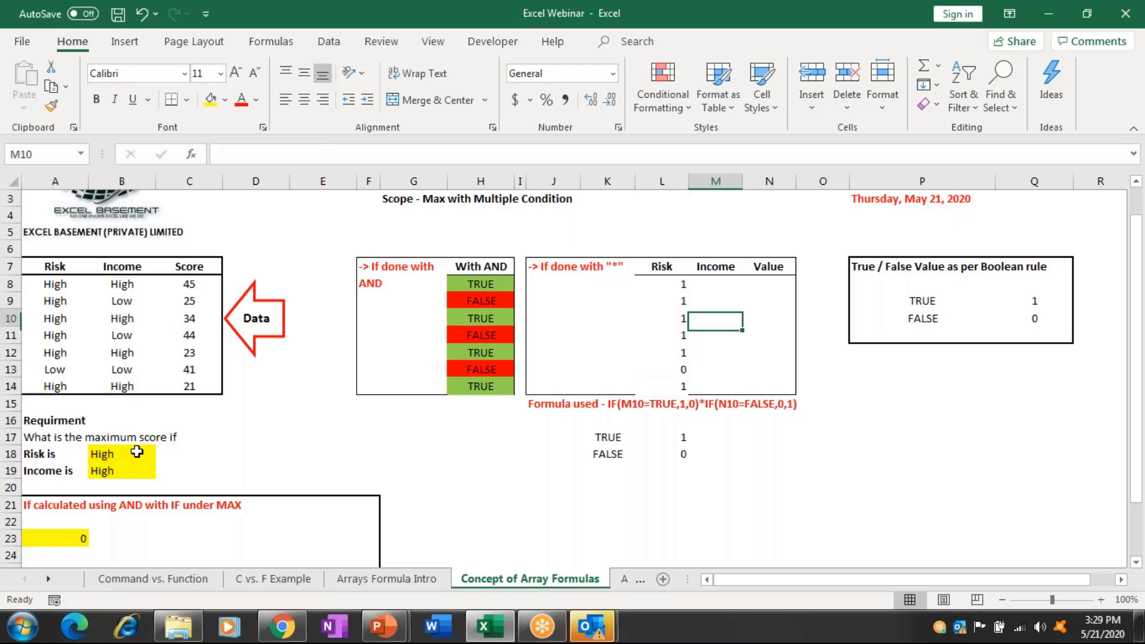
type("=if")
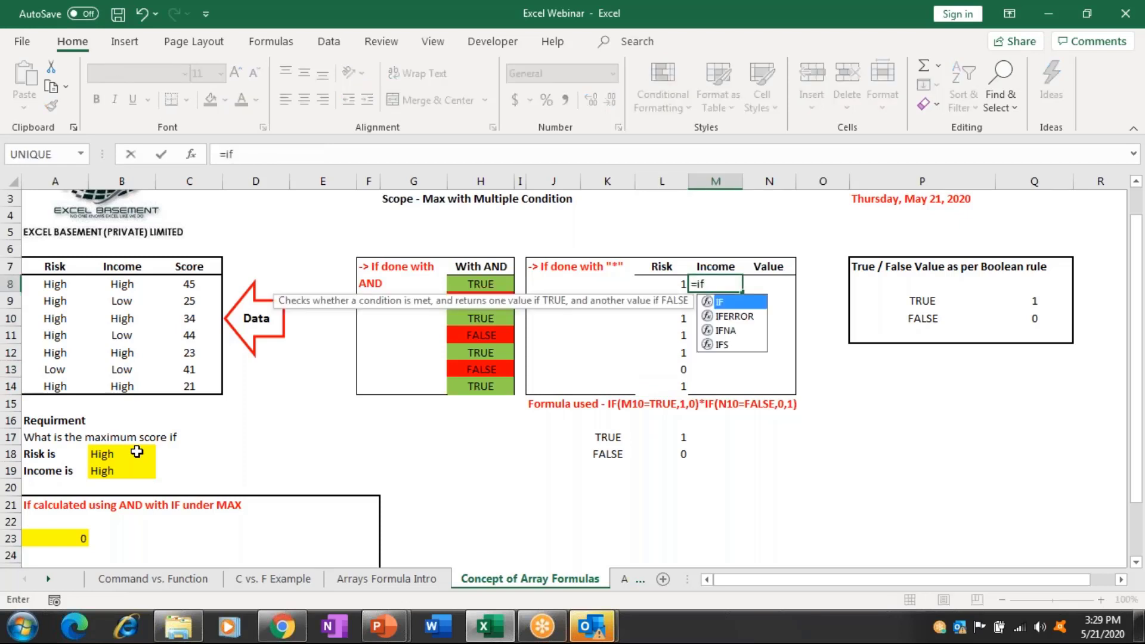
key("Tab")
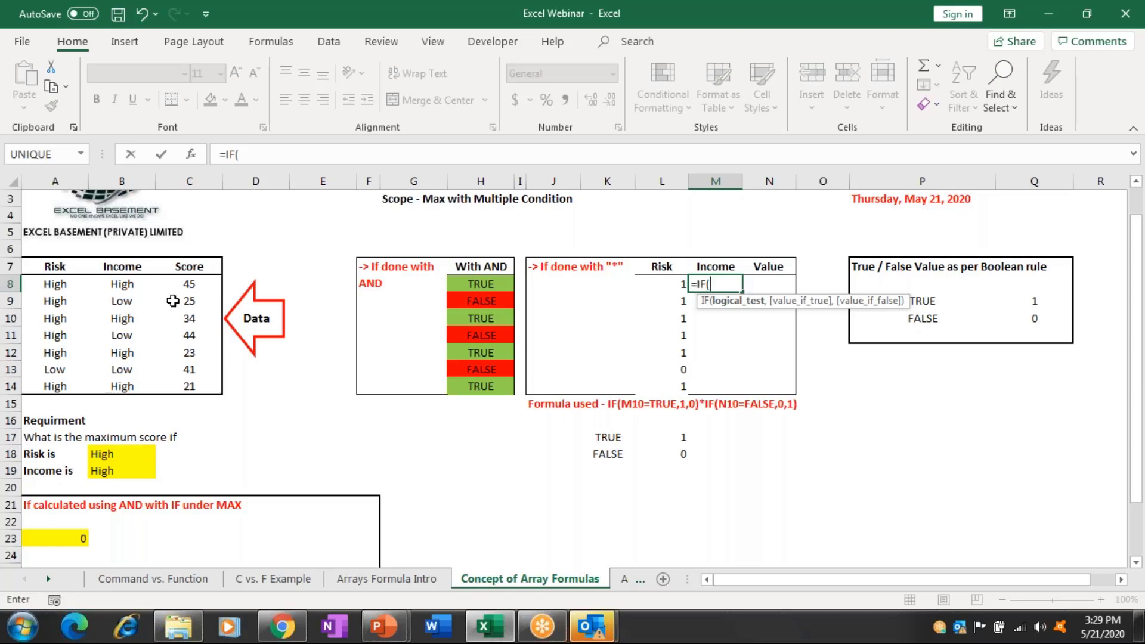
left_click(130, 284)
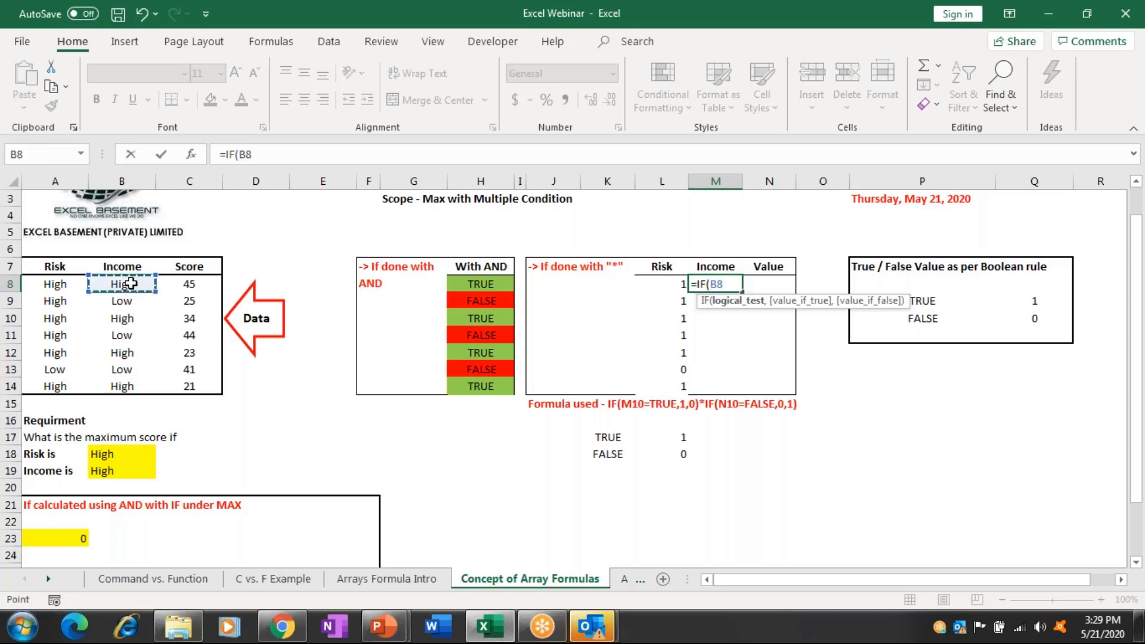
type("=")
left_click(121, 469)
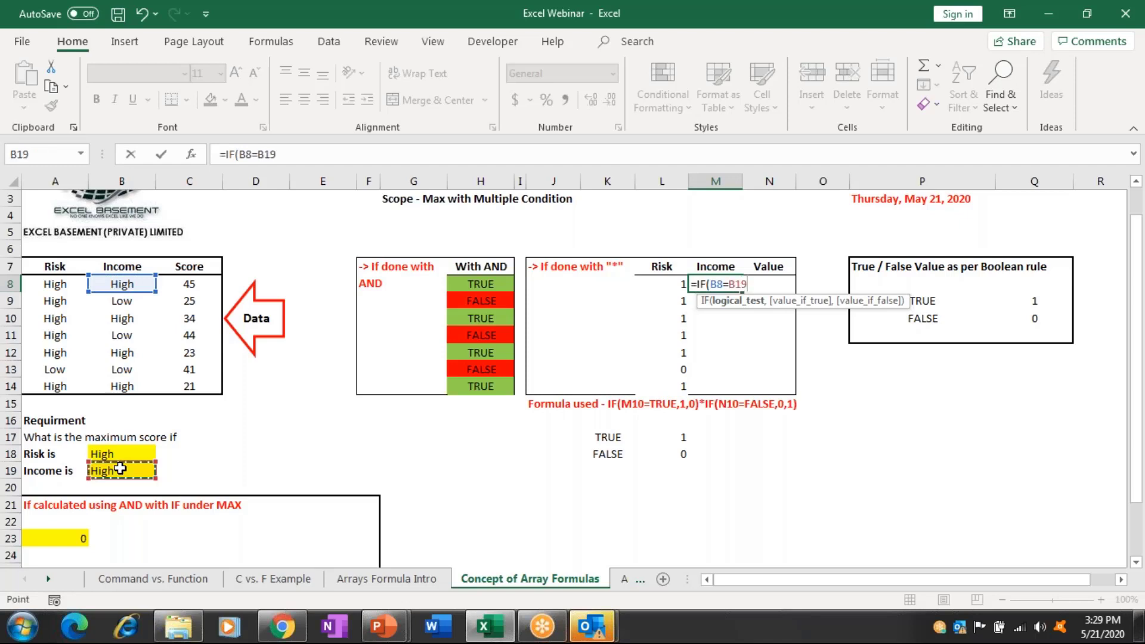
key("F4")
type(",1,")
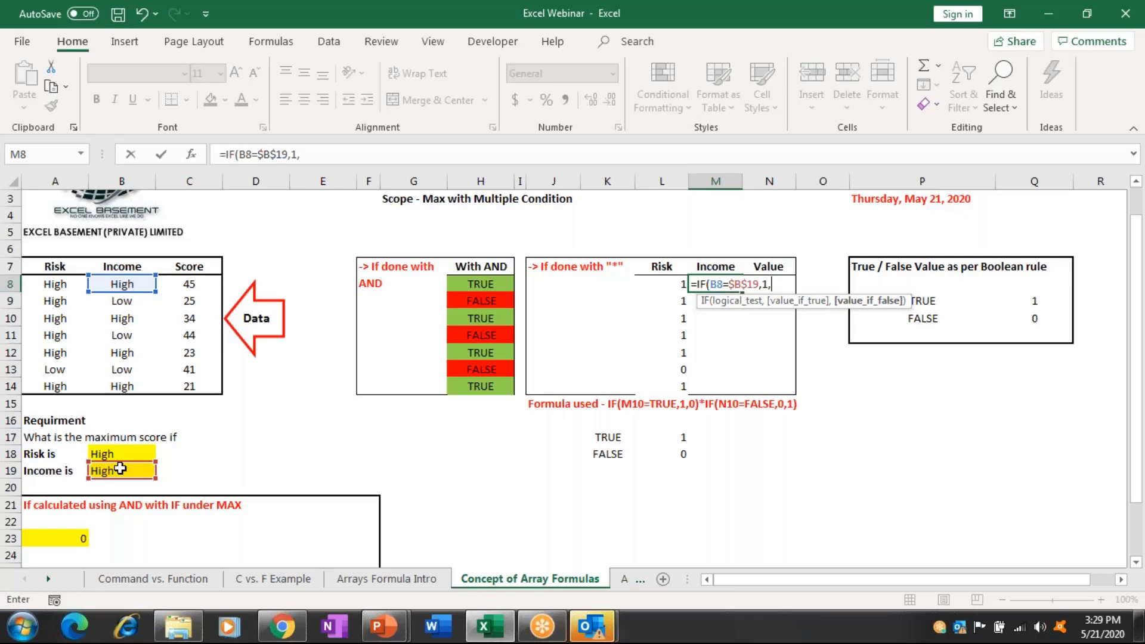
type("0")
key("Return")
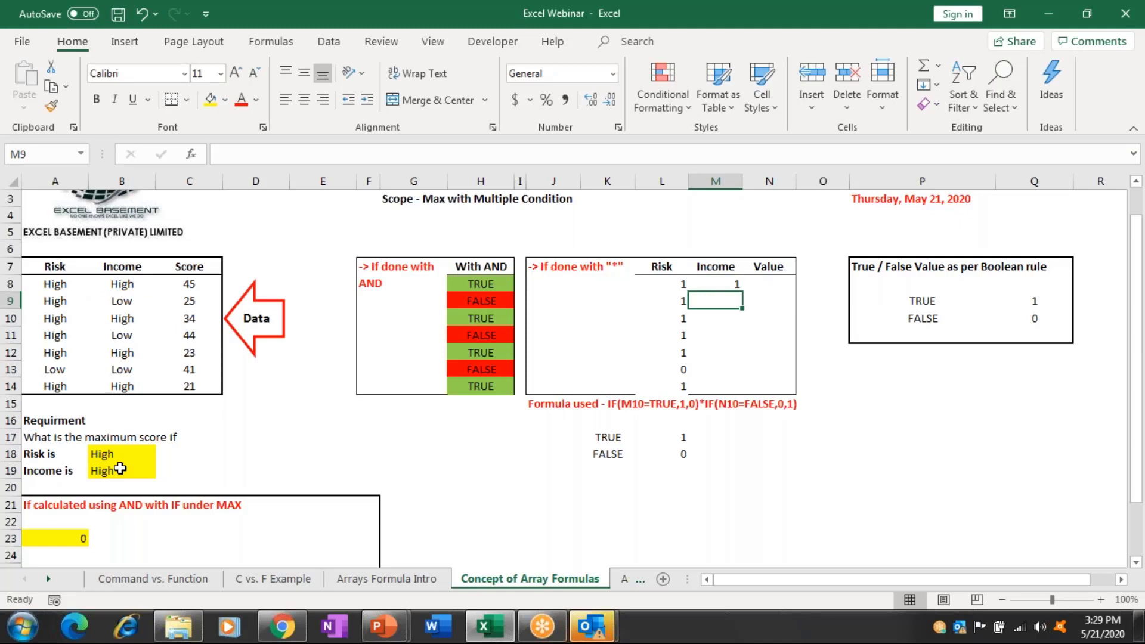
Fill the Income formula down through M14 and compare M8's formula with L8's.
key("Up")
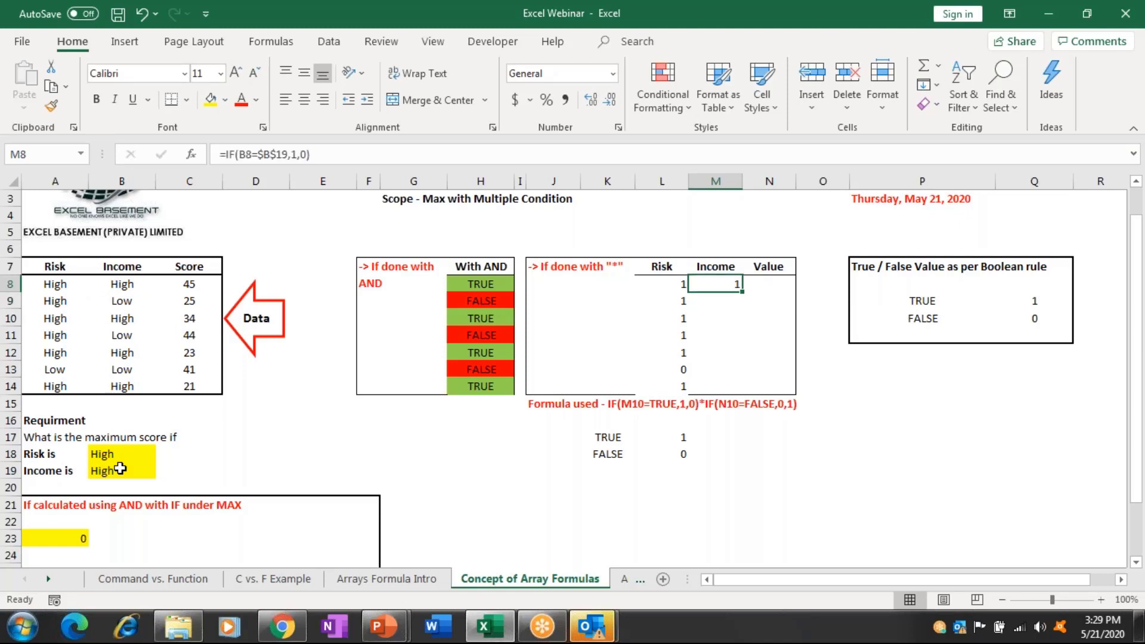
key("shift+Down")
key("shift+Down")
key("shift+Down")
key("shift+Down")
key("shift+Down")
key("shift+Down")
key("ctrl+d")
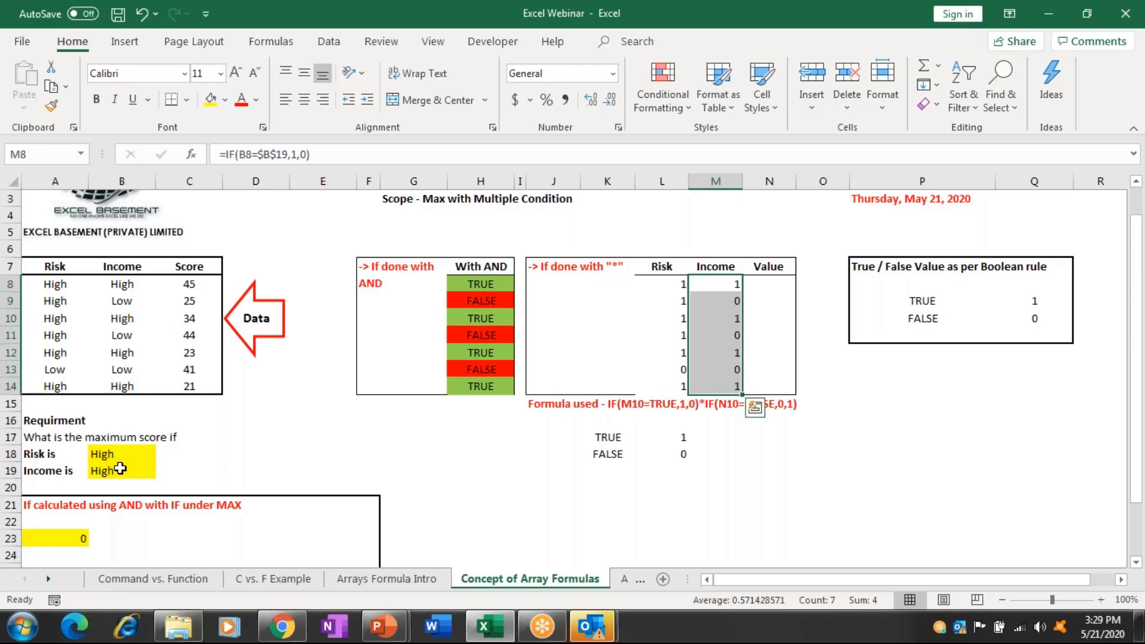
key("Left")
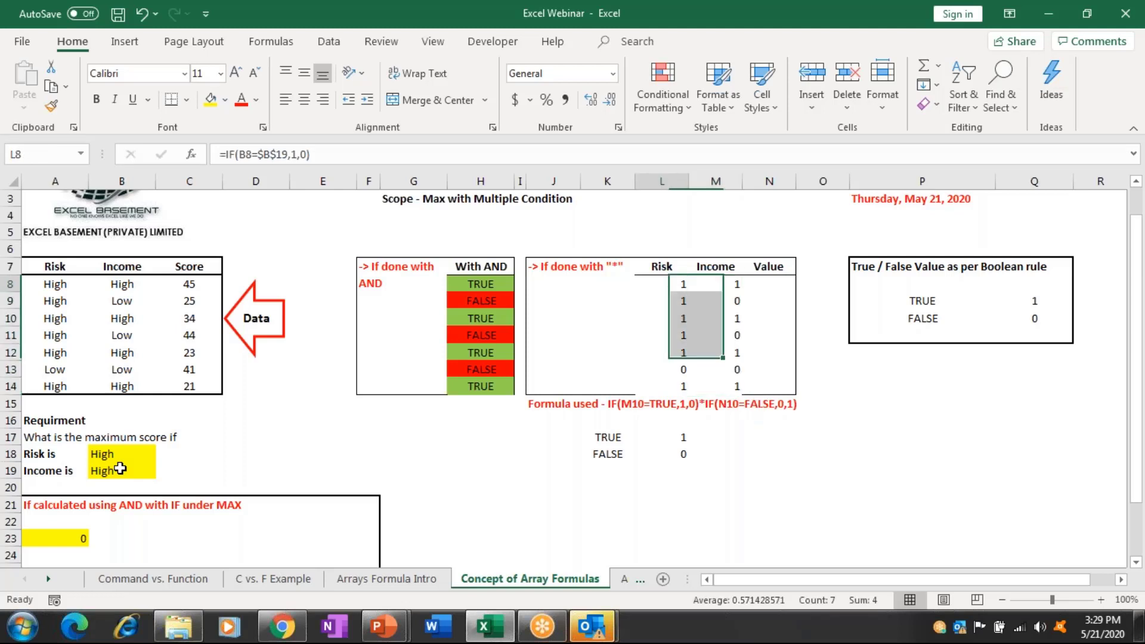
key("ctrl+Left")
key("ctrl+Right")
key("Right")
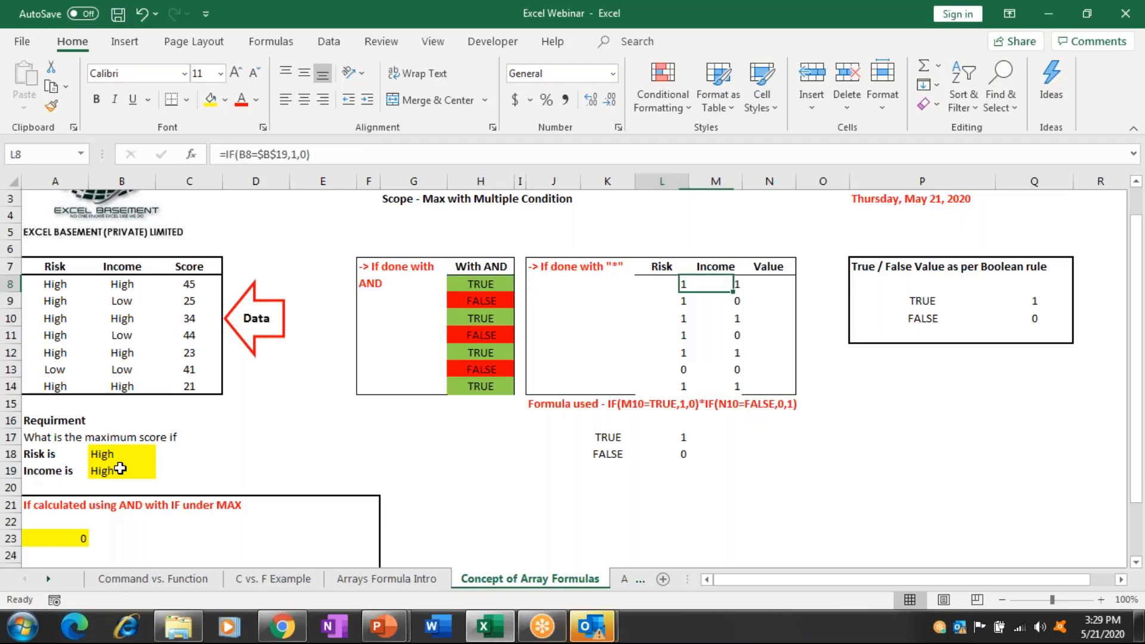
key("Left")
key("shift+Right")
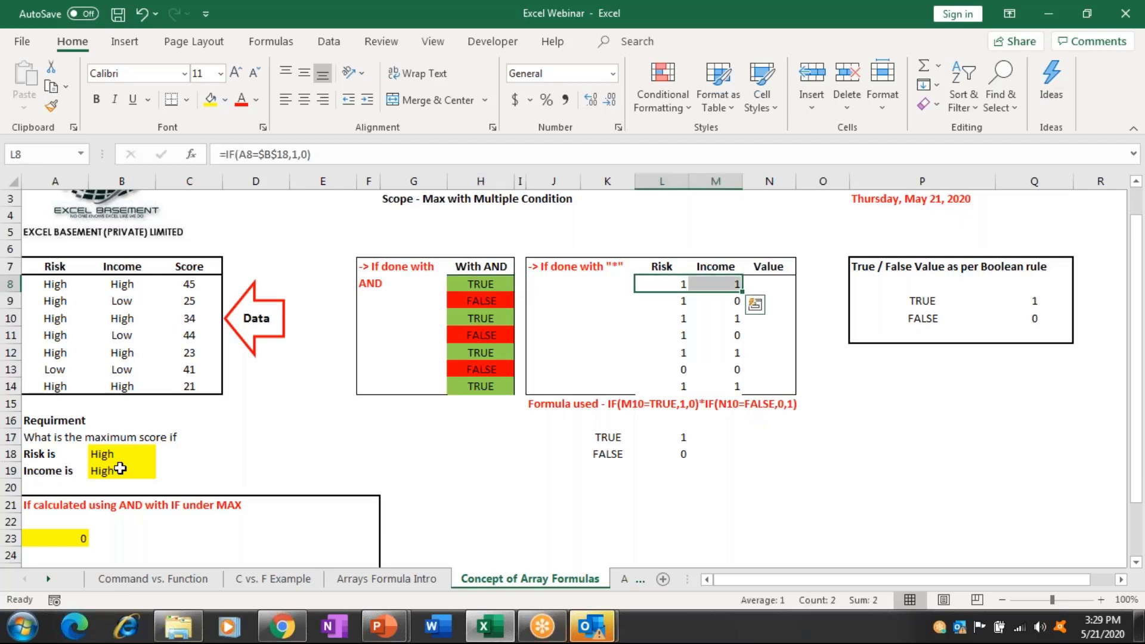
Review the Risk and Income flags in rows 10 through 14.
key("Down")
key("Down")
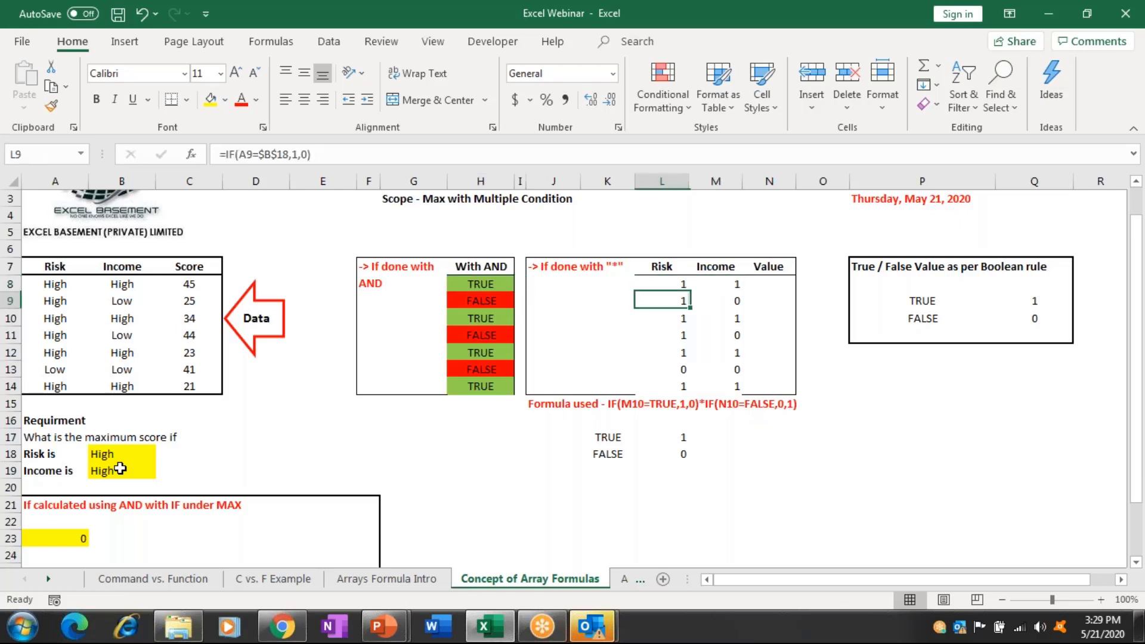
key("shift+Right")
key("Down")
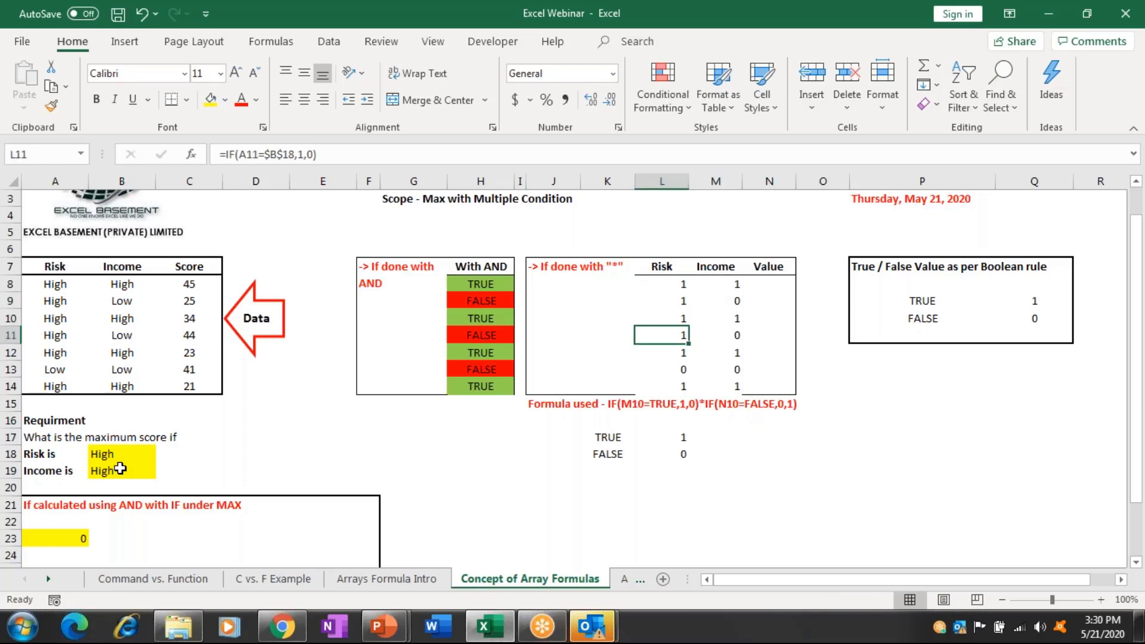
key("Down")
key("Down")
key("Down")
key("shift+Right")
key("ctrl+v")
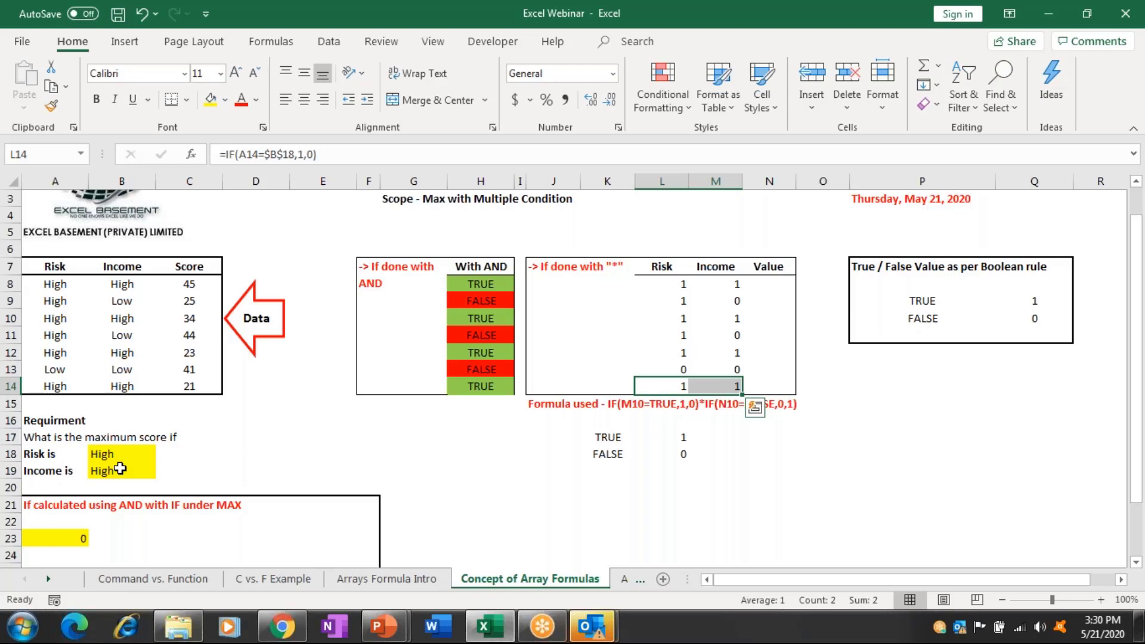
key("Up")
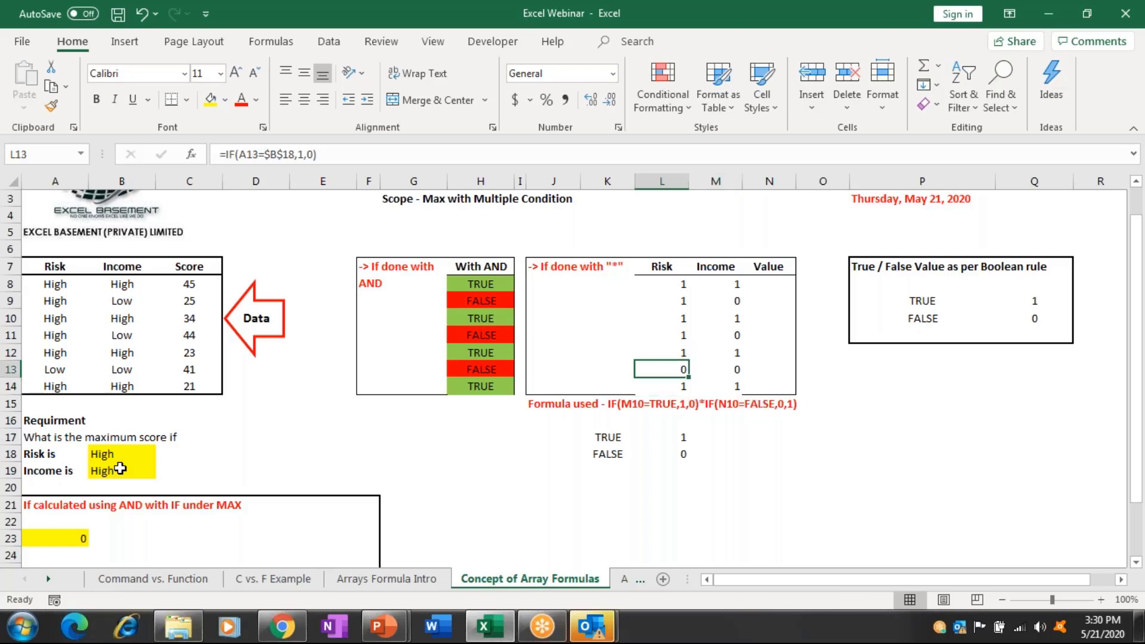
key("Right")
key("Right")
key("Up")
key("Up")
key("Up")
key("Up")
key("Up")
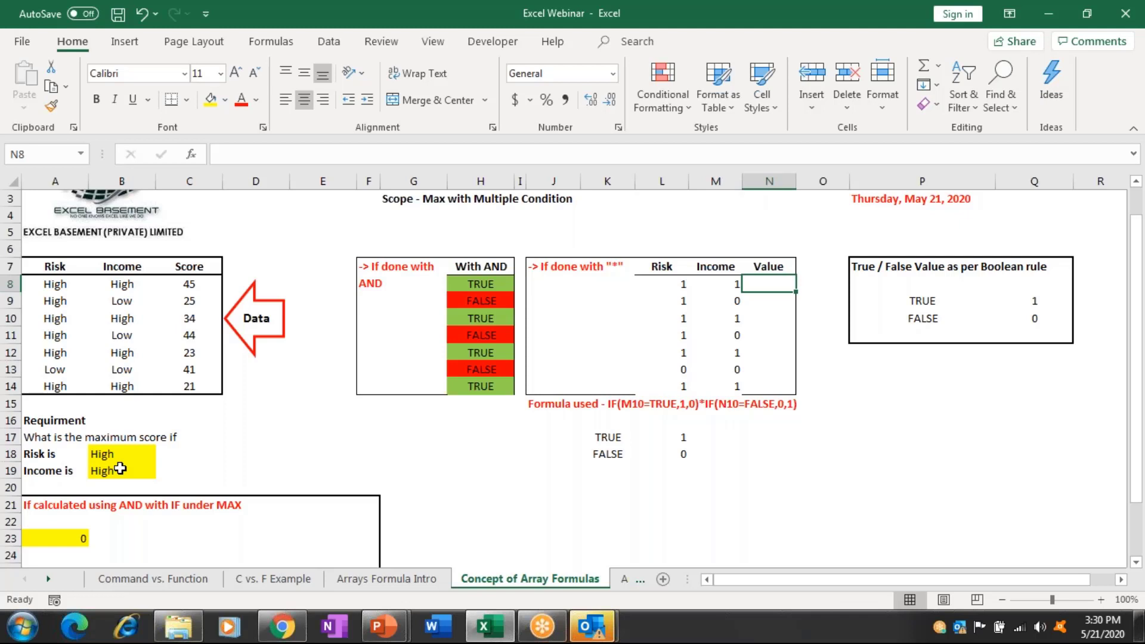
Enter =L8*M8 in N8 and fill it down to N14, giving 1, 0, 1, 0, 1, 0, 1.
type("=")
key("Left")
key("Left")
type("*")
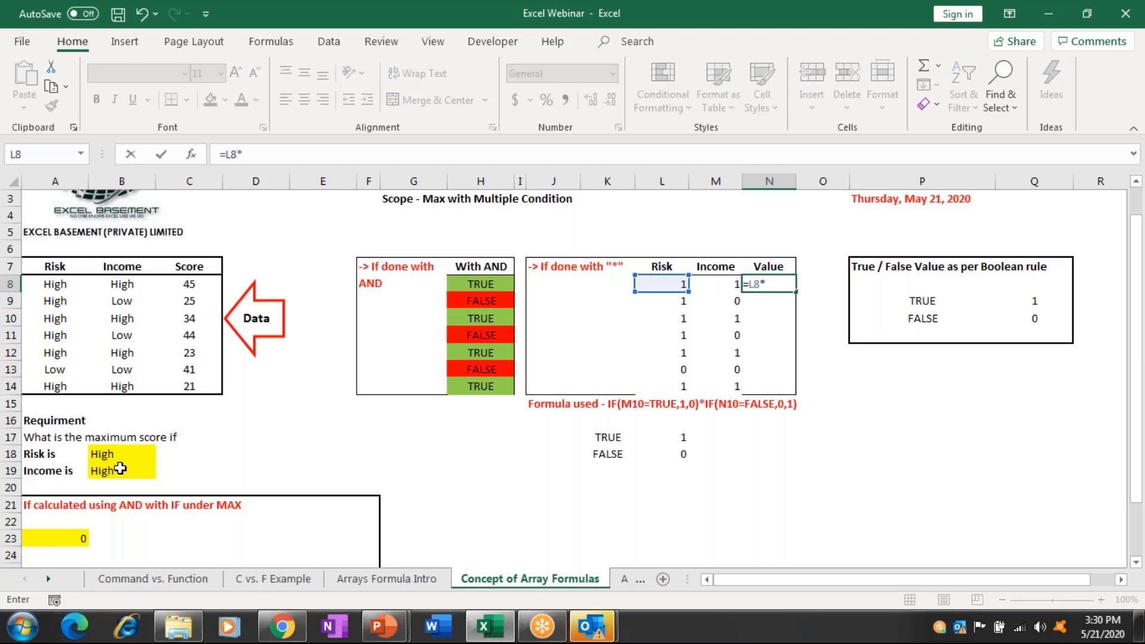
key("Left")
key("ctrl+Return")
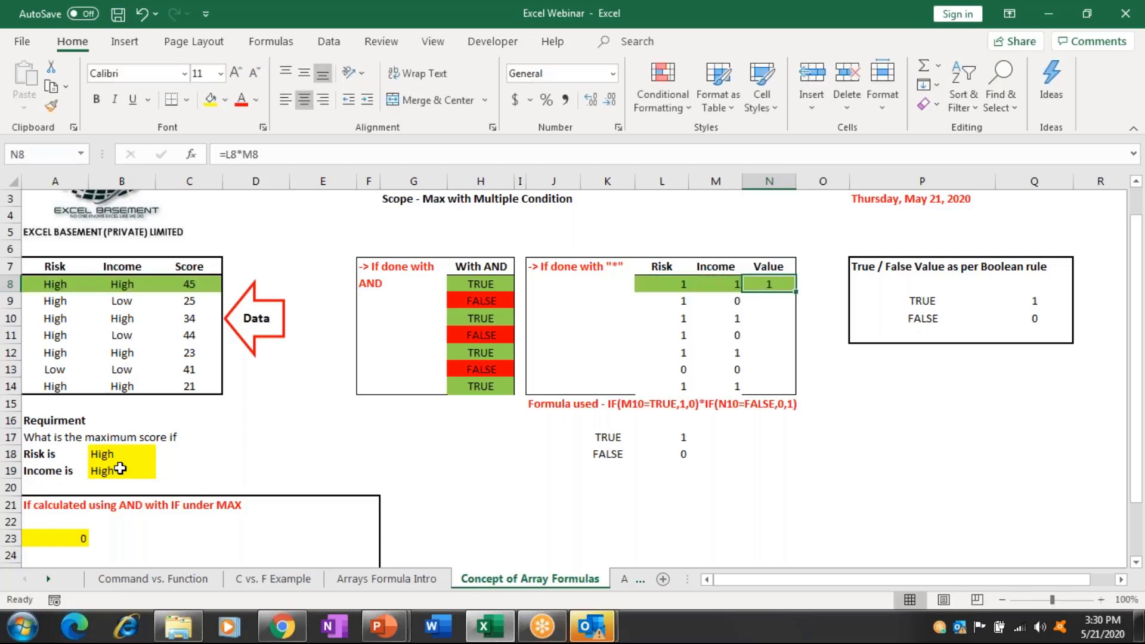
key("shift+Down")
key("shift+Down")
key("shift+Down")
key("shift+Down")
key("shift+Down")
key("shift+Down")
key("ctrl+d")
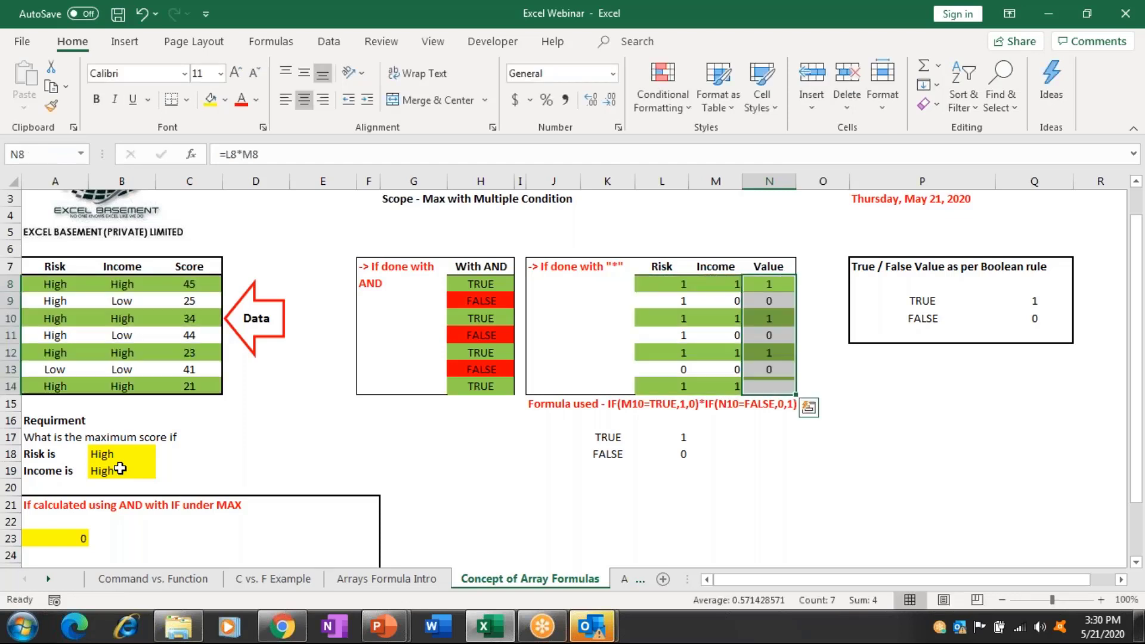
key("Left")
key("Left")
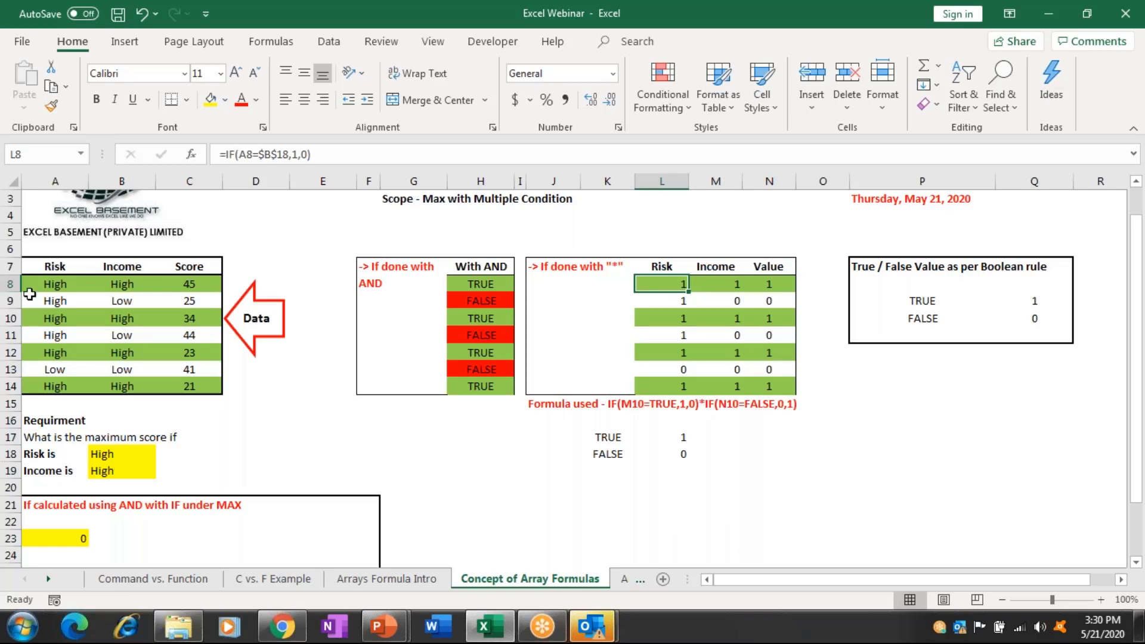
Review the AND-based MAX formula in A23, then move to A27.
left_click(185, 287)
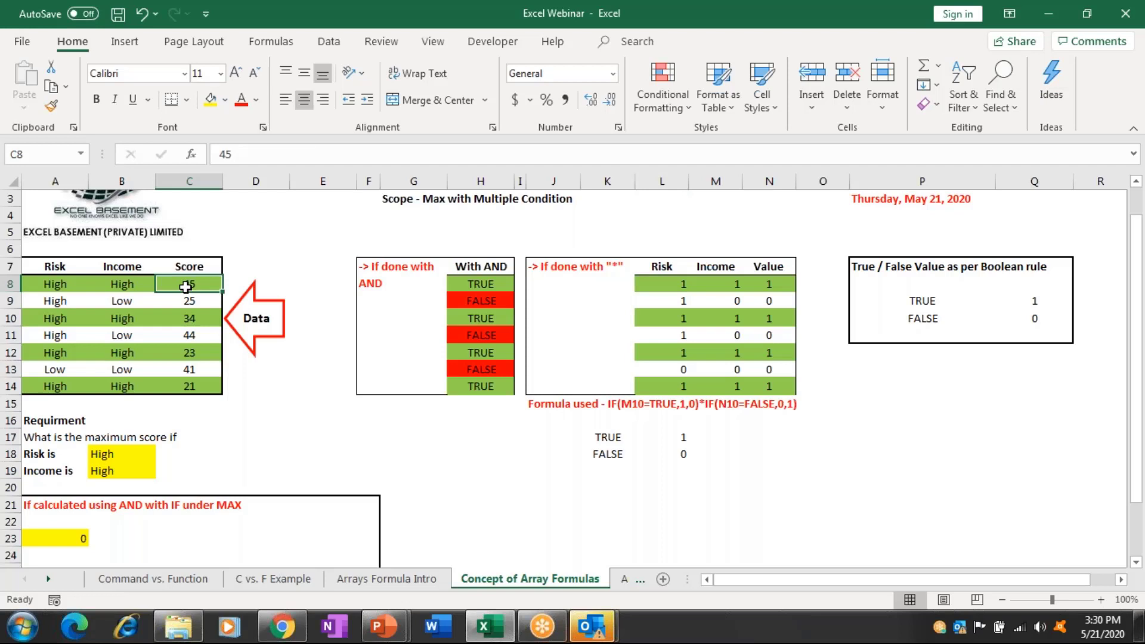
left_click(77, 537)
key("Down")
key("Down")
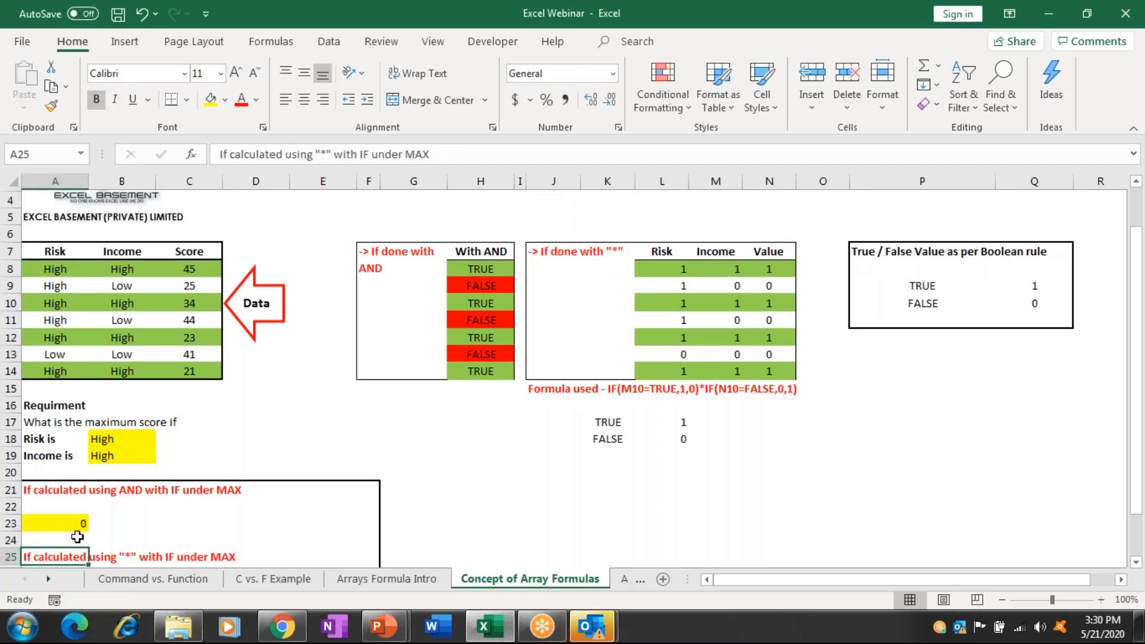
scroll(78, 537, "down", 1)
left_click(77, 537)
Begin =MAX(IF(((A8:A14=B18)*( in A27 with the Risk condition.
type("=,")
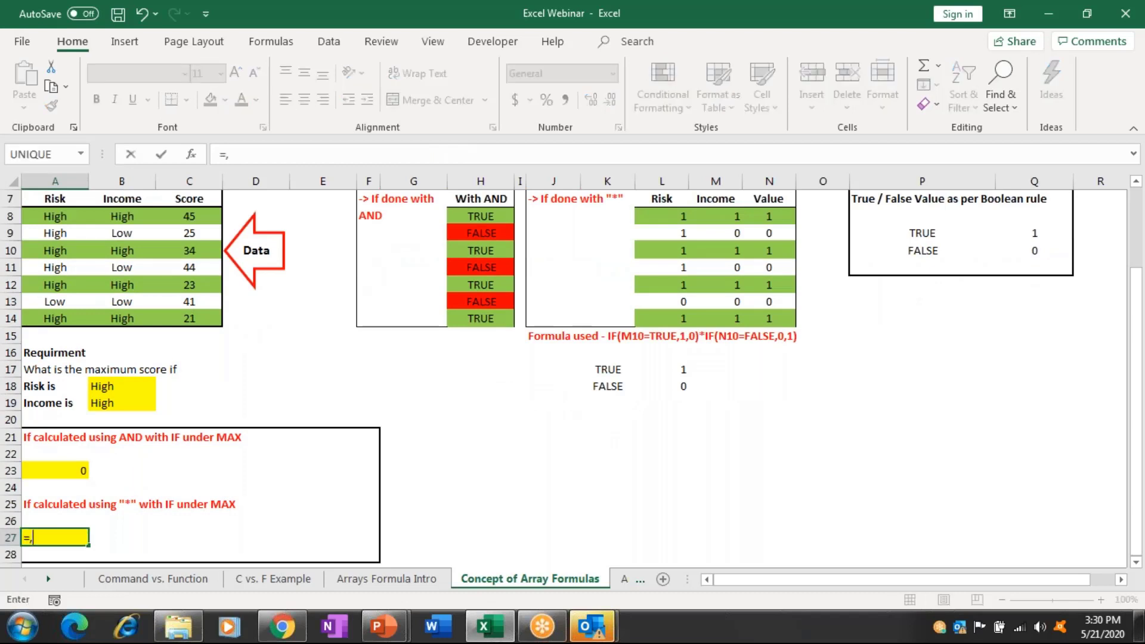
key("BackSpace")
type("ma")
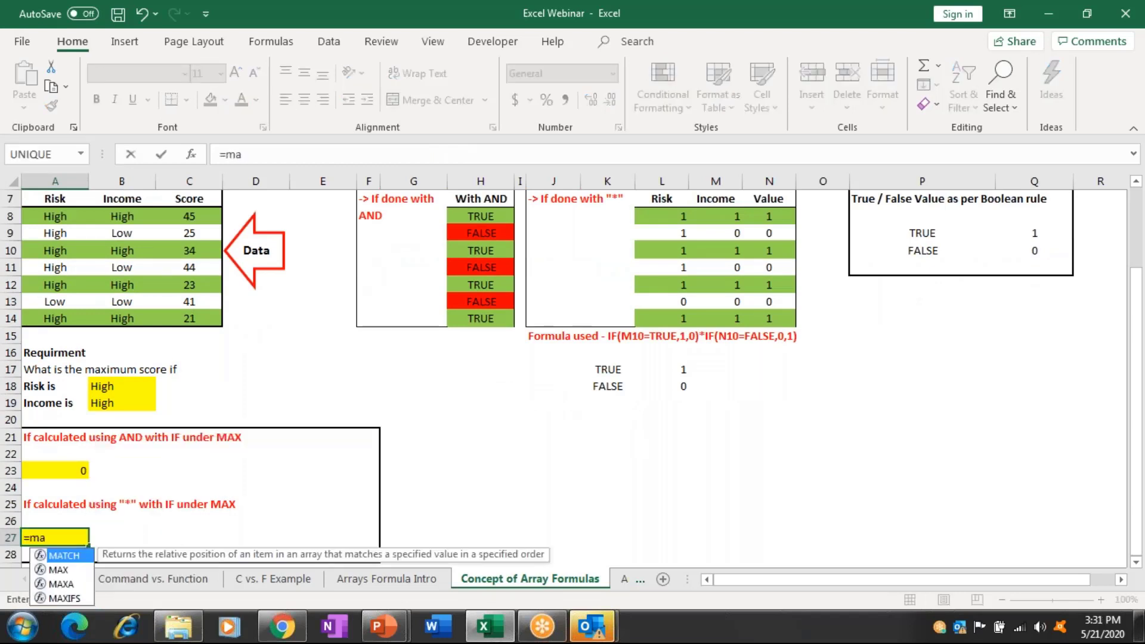
type("x")
key("Tab")
type("i")
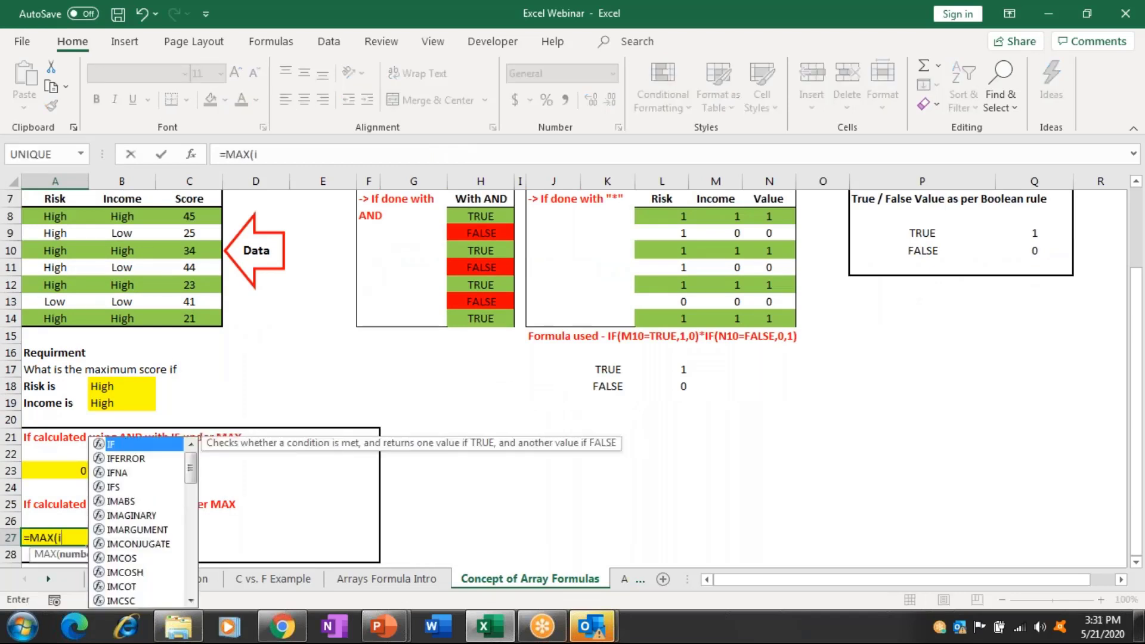
type("f")
key("Tab")
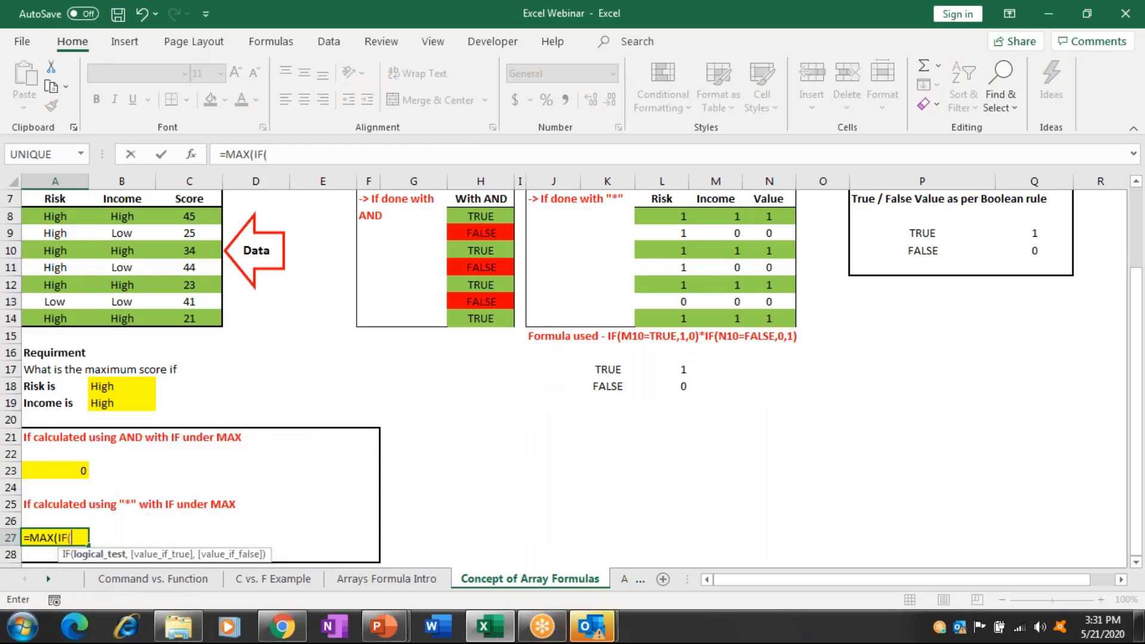
type("((")
left_click_drag(54, 216, 62, 309)
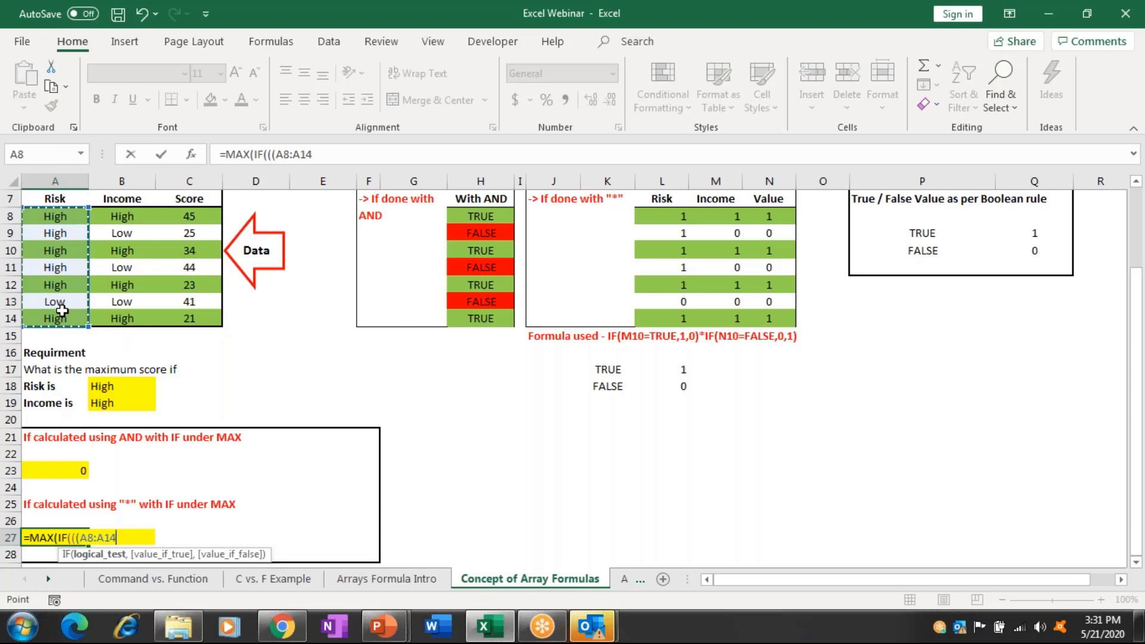
type("*")
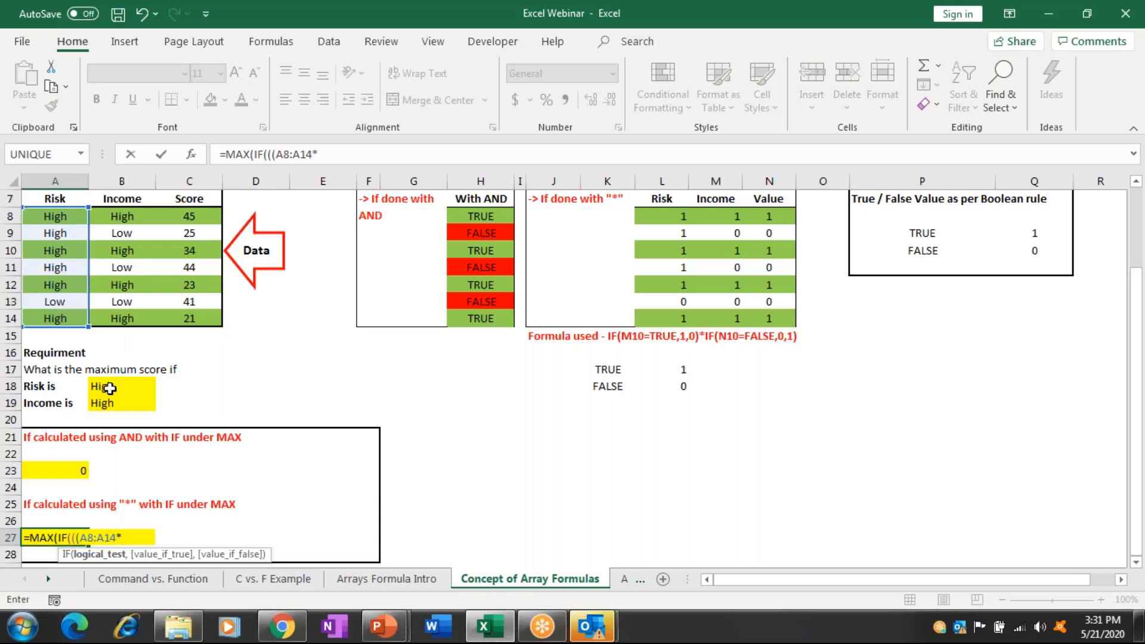
left_click(110, 388)
type(")")
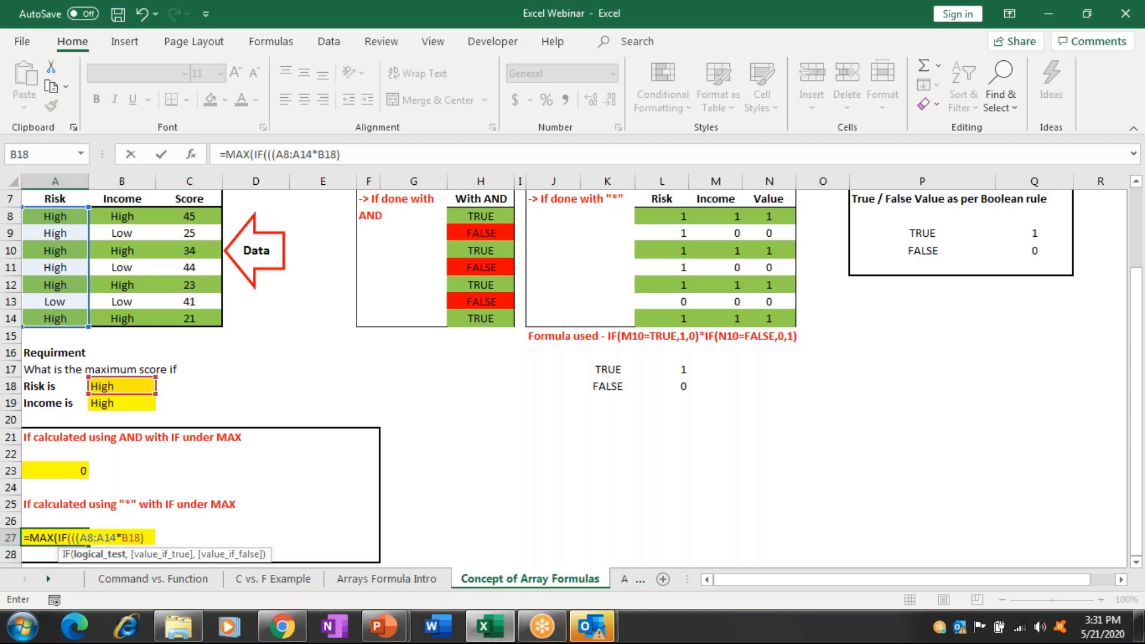
left_click(123, 537)
key("BackSpace")
type("=B18)*(")
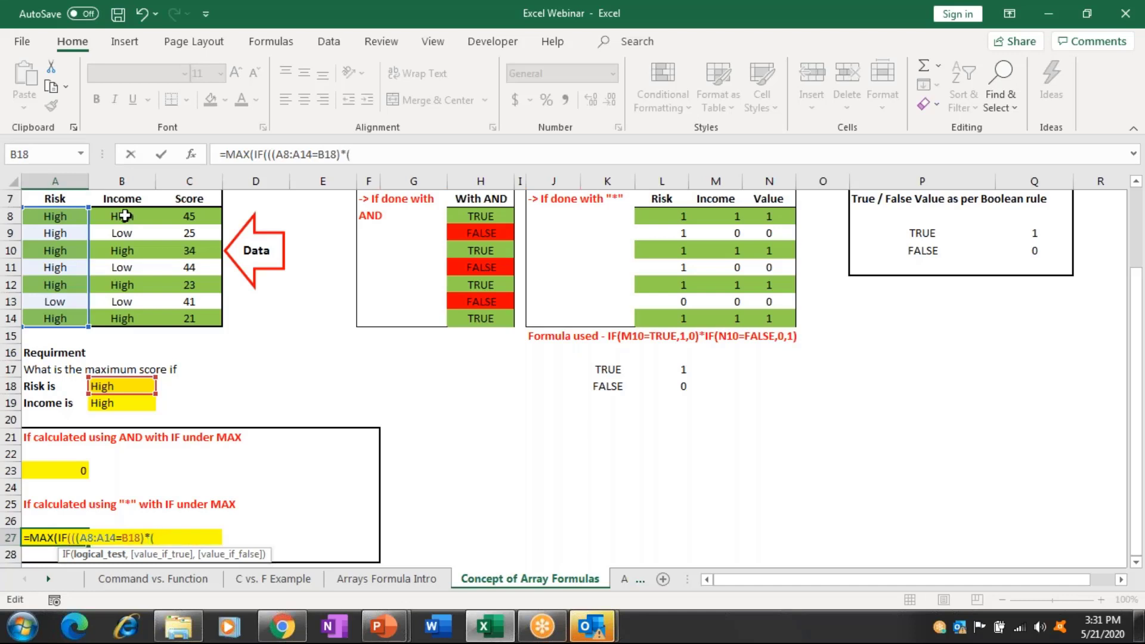
Add (B8:B14=B19) and Score range C8:C14, enter it, and accept the parenthesis fix to show 45.
left_click_drag(124, 216, 125, 322)
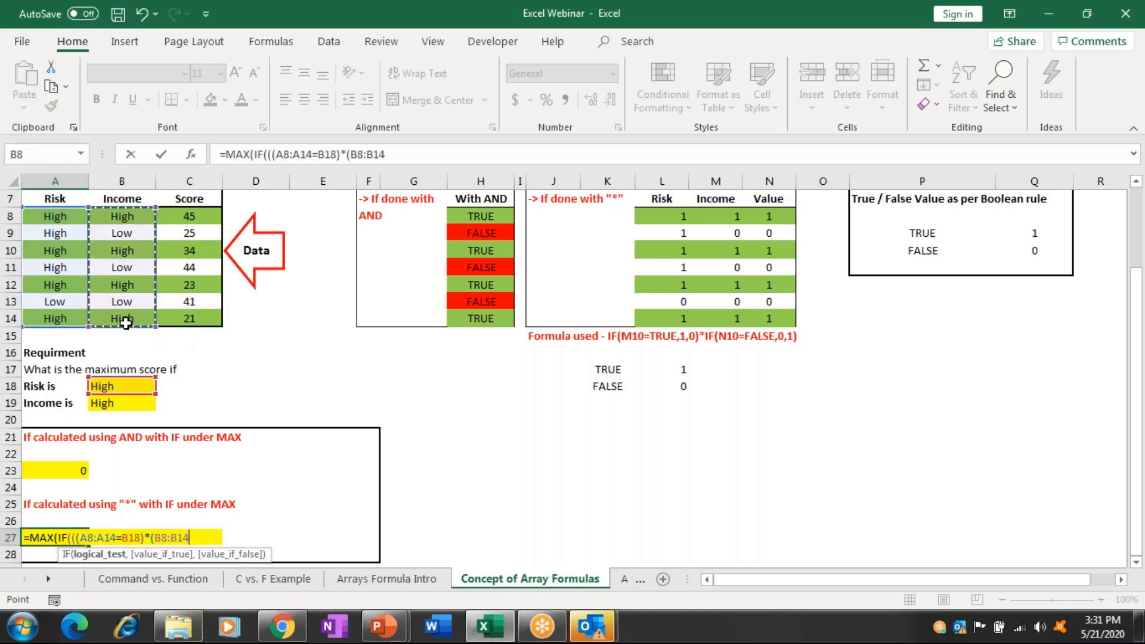
type("=")
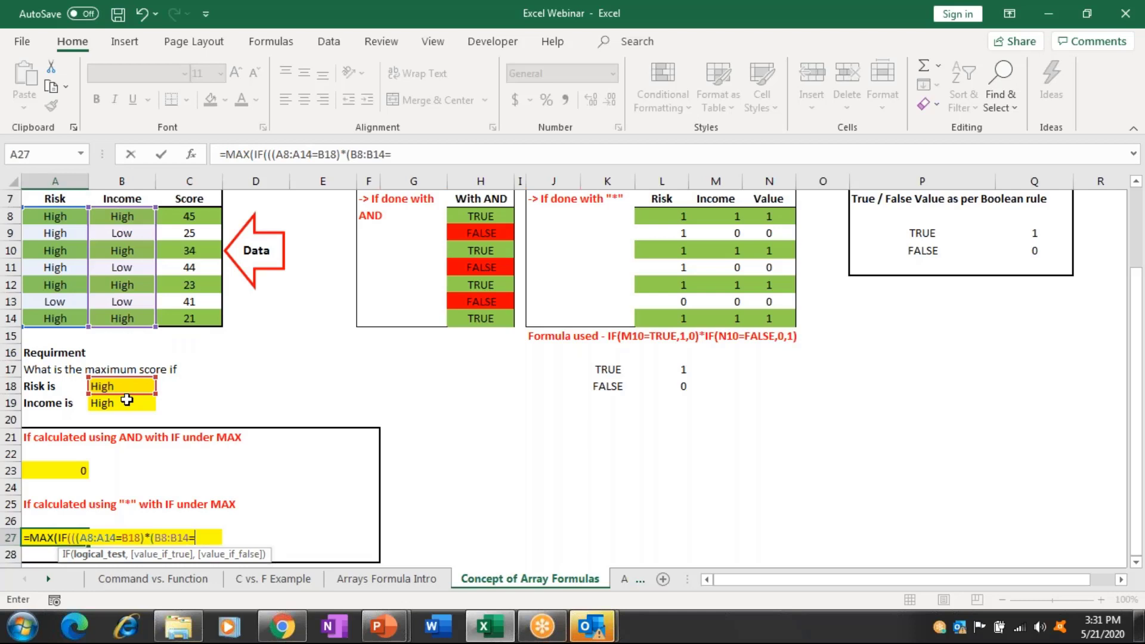
left_click(127, 400)
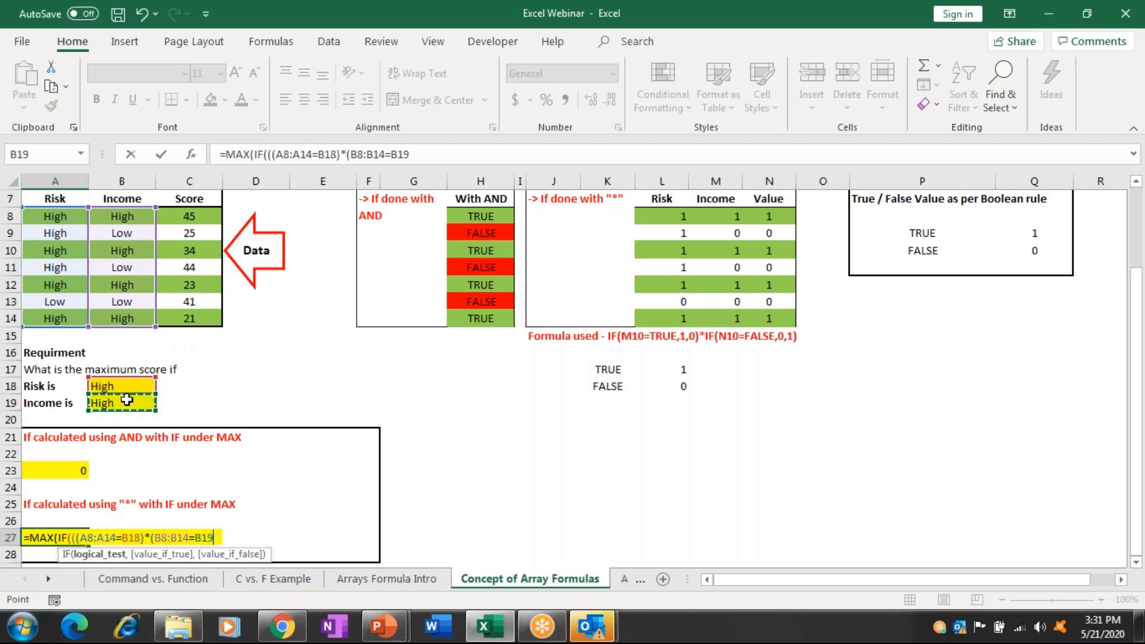
type("))")
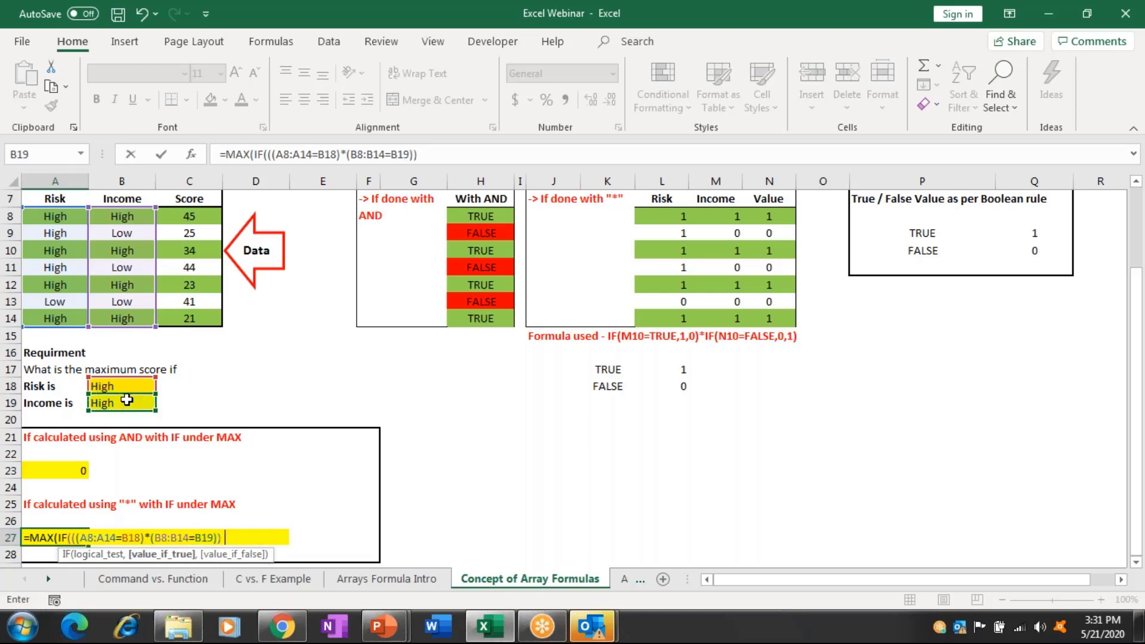
key("BackSpace")
type(",")
left_click_drag(189, 216, 206, 340)
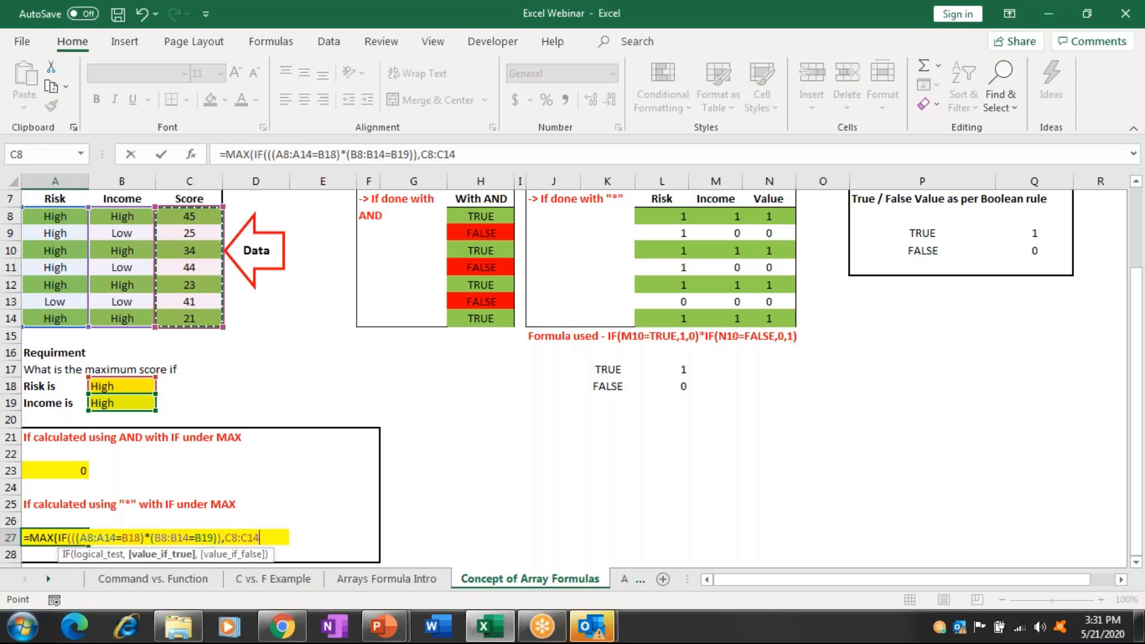
key("Return")
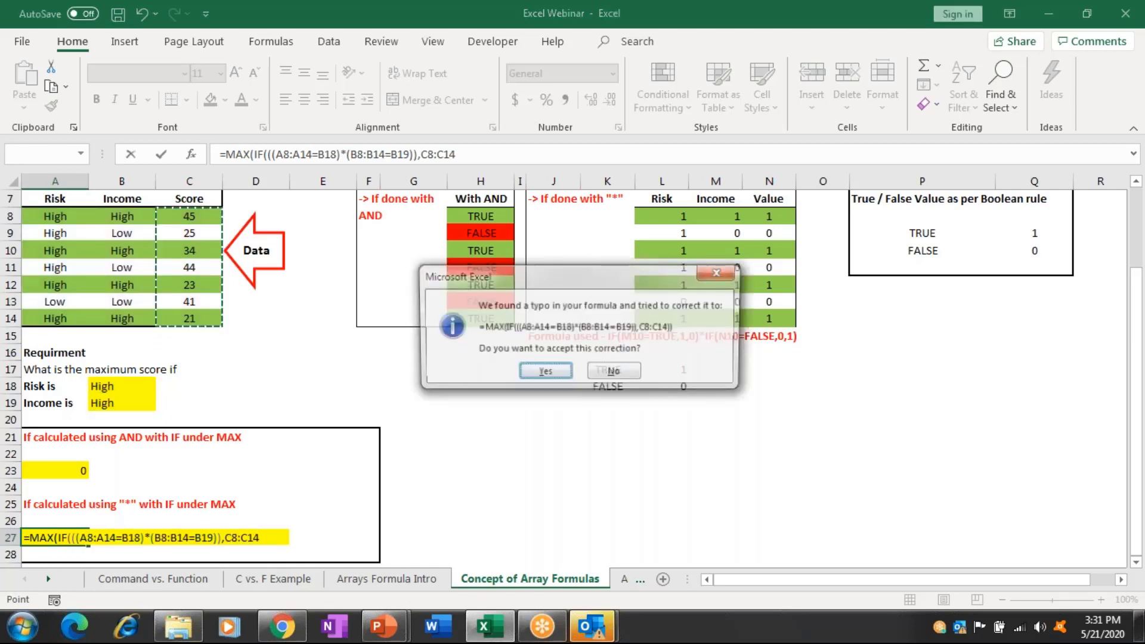
key("Return")
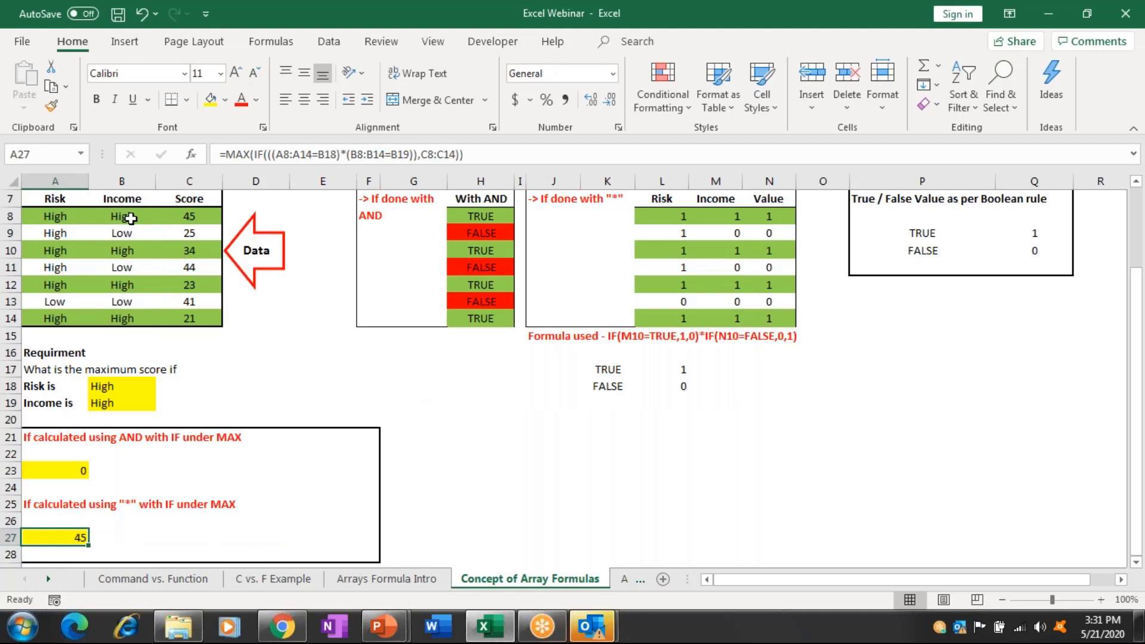
Change B8's Income to low and C10's Score to 8, then check A23.
left_click(131, 219)
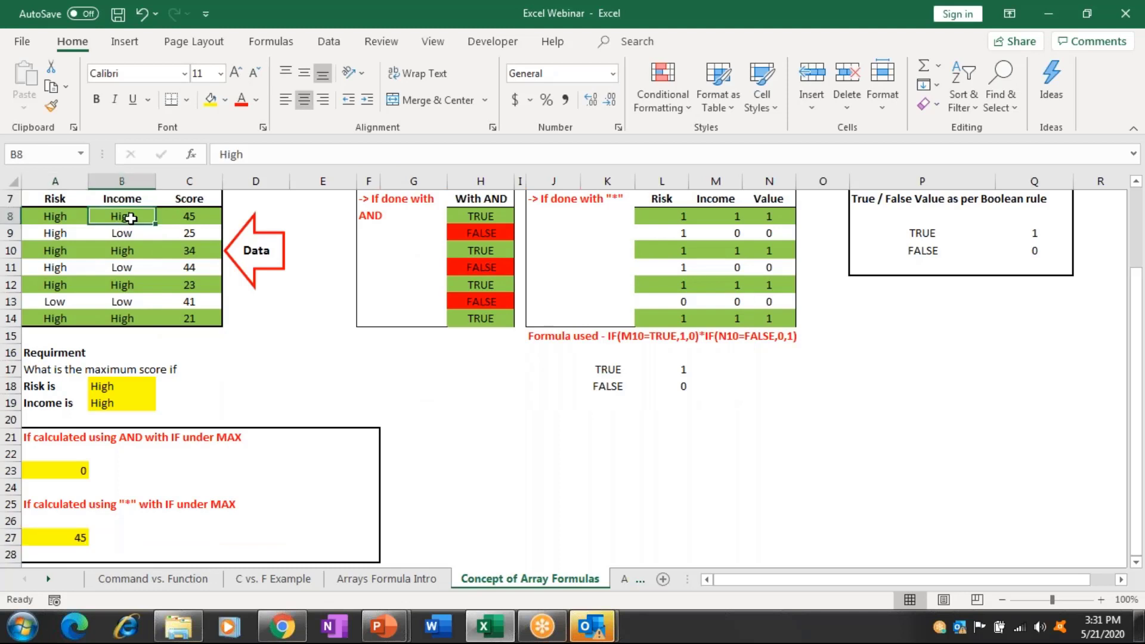
type("low")
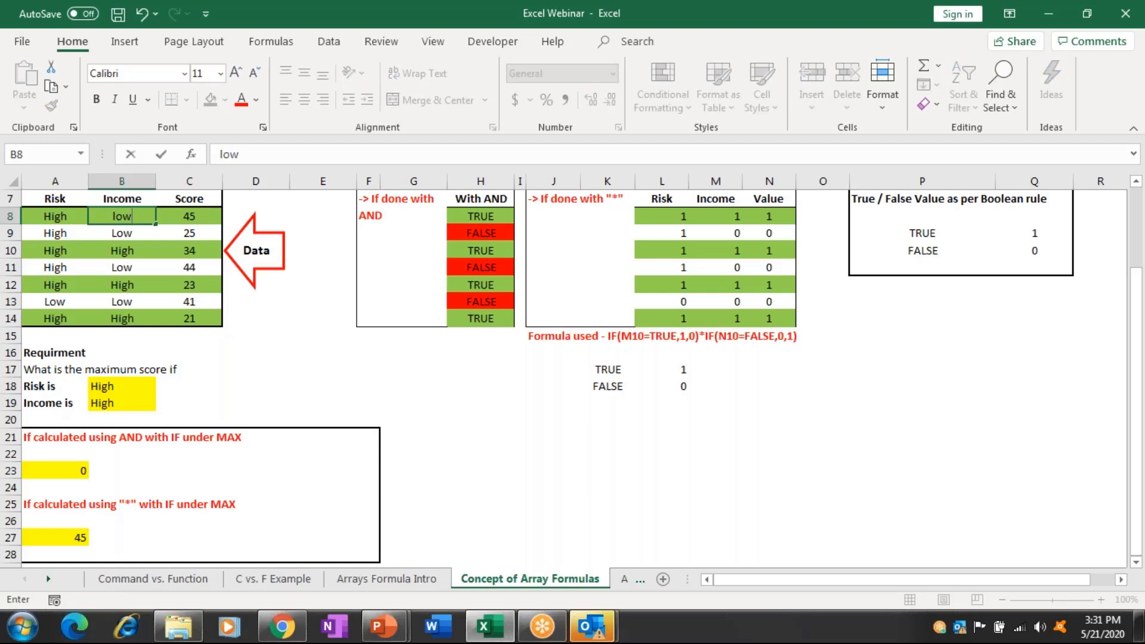
key("Return")
left_click(122, 250)
left_click(189, 250)
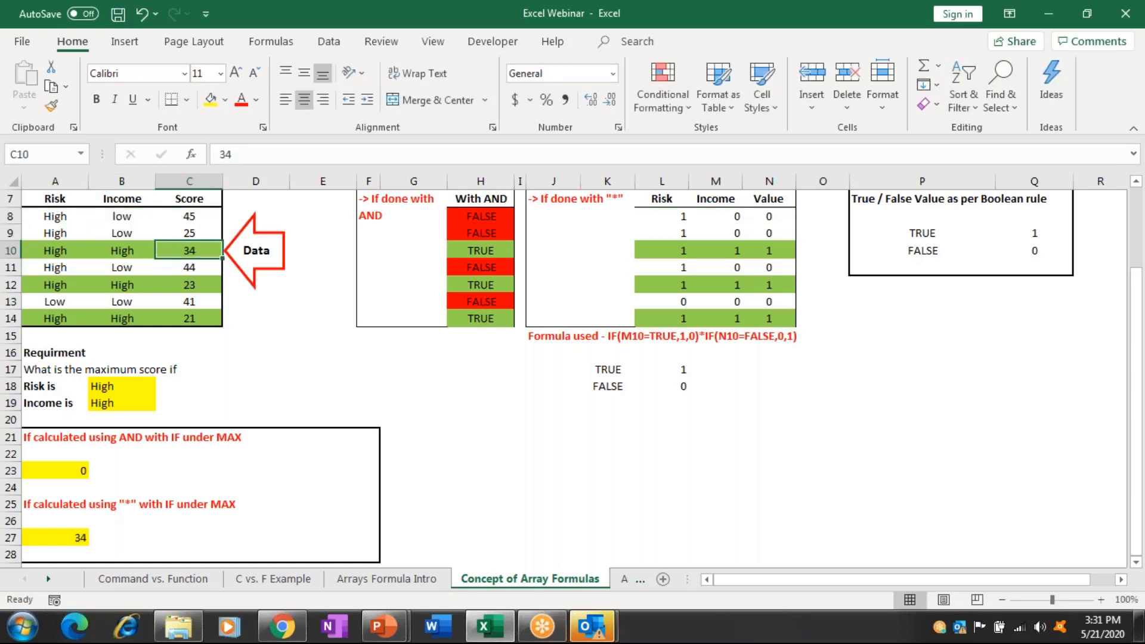
type("8")
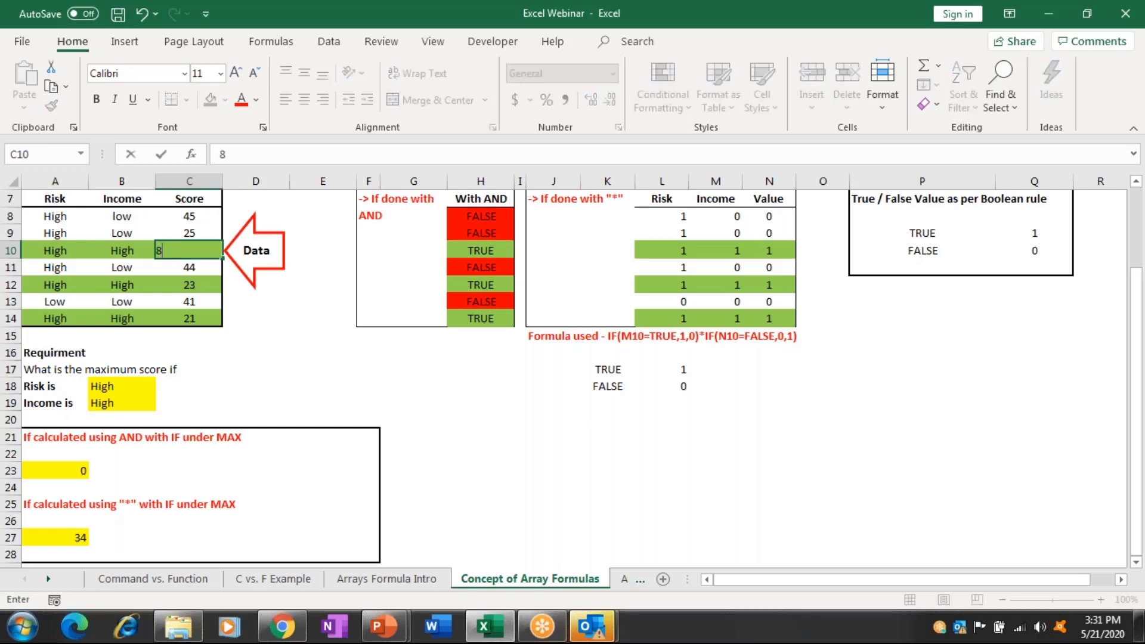
key("Return")
left_click(77, 471)
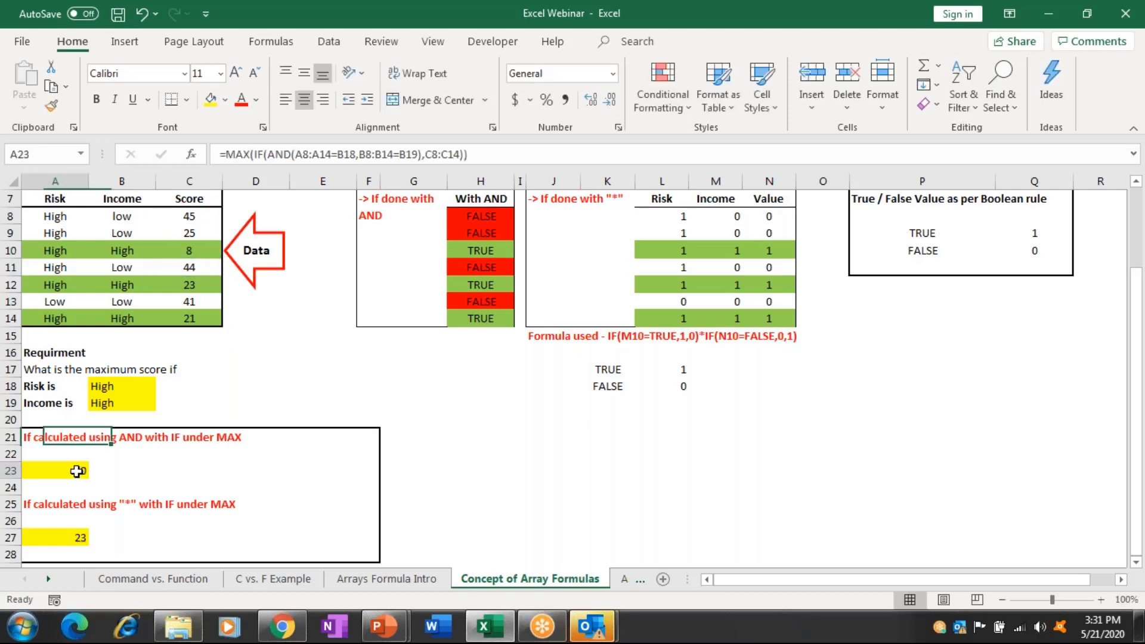
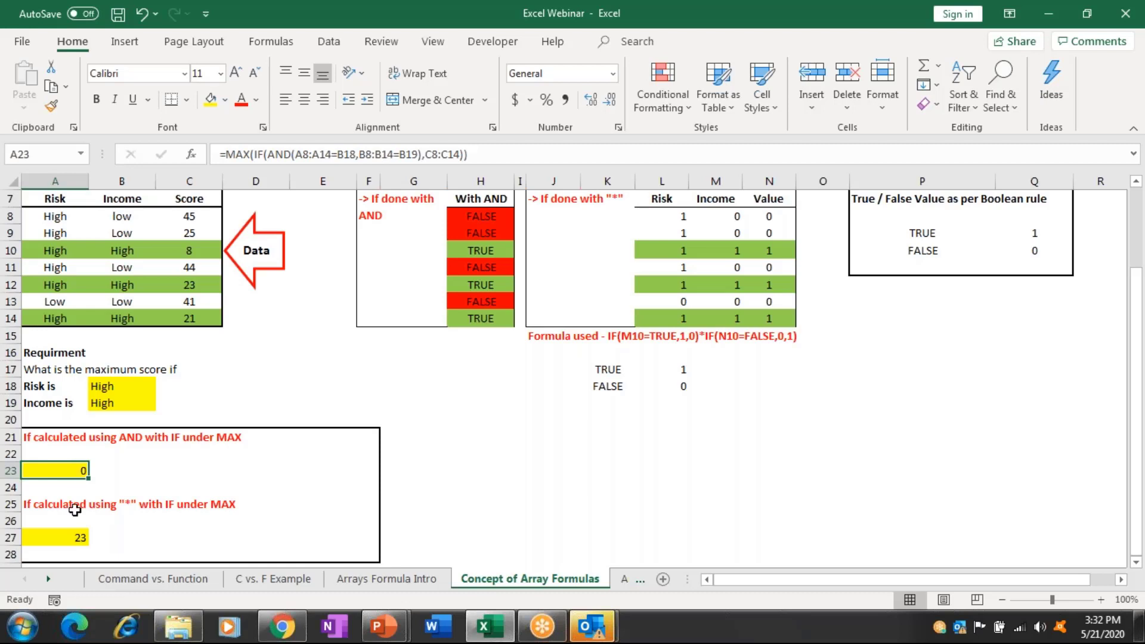
Check the MAX formula giving 23, then go back two sheets to C vs. F Example.
left_click(75, 537)
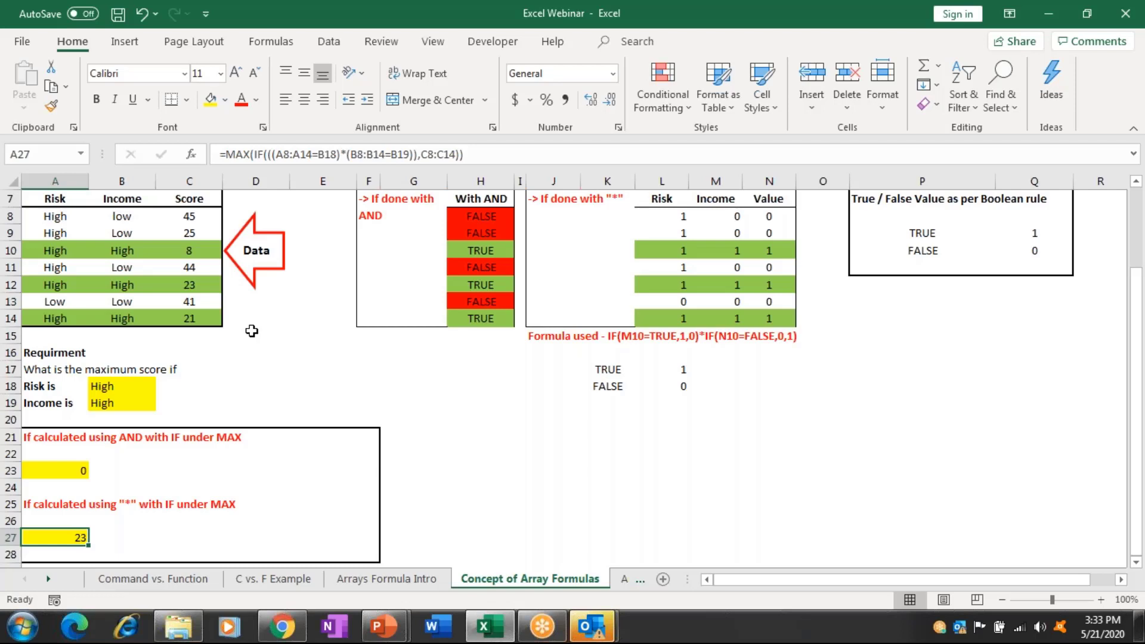
key("ctrl+Page_Up")
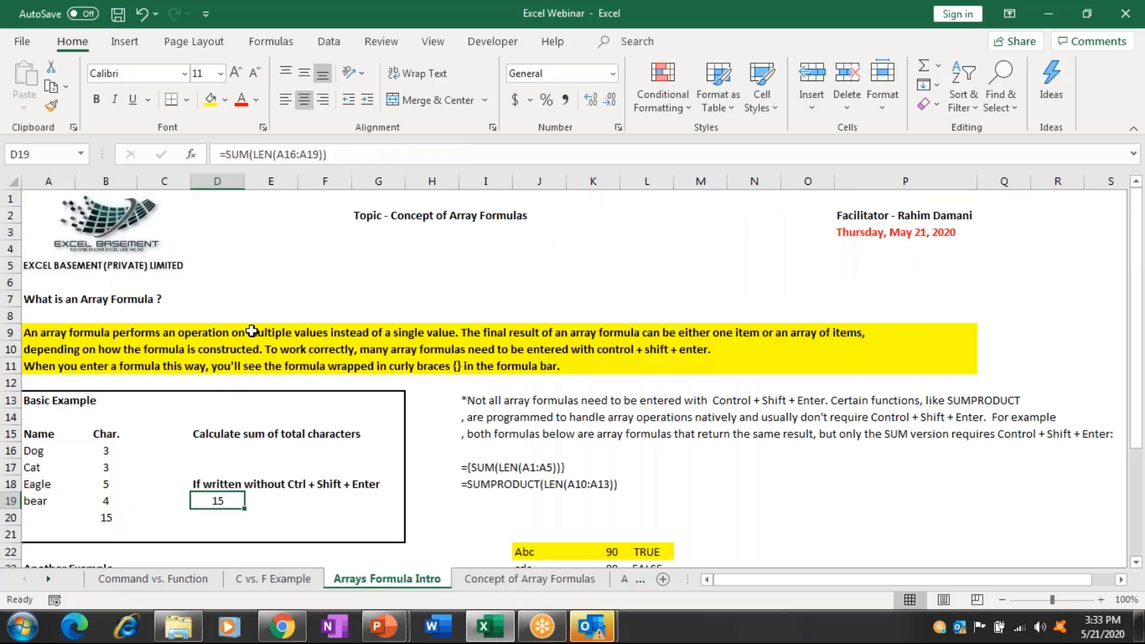
key("ctrl+Page_Up")
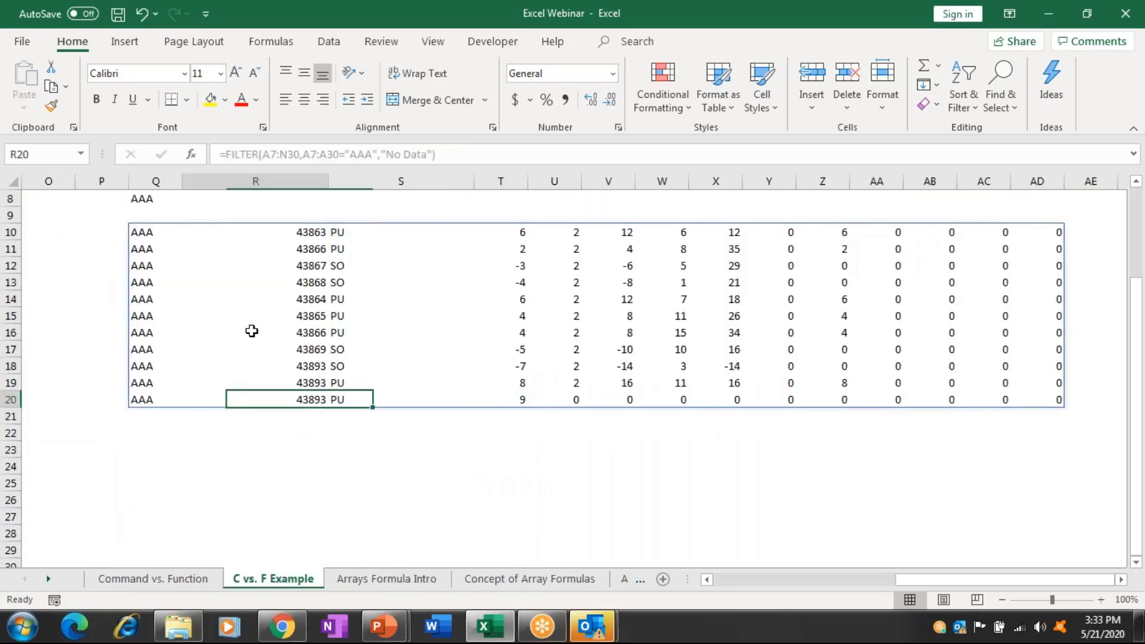
Select the existing FILTER spill range to inspect it, then return to the Item Code header.
scroll(252, 330, "left", 4)
key("Left")
key("Up")
key("Up")
key("Up")
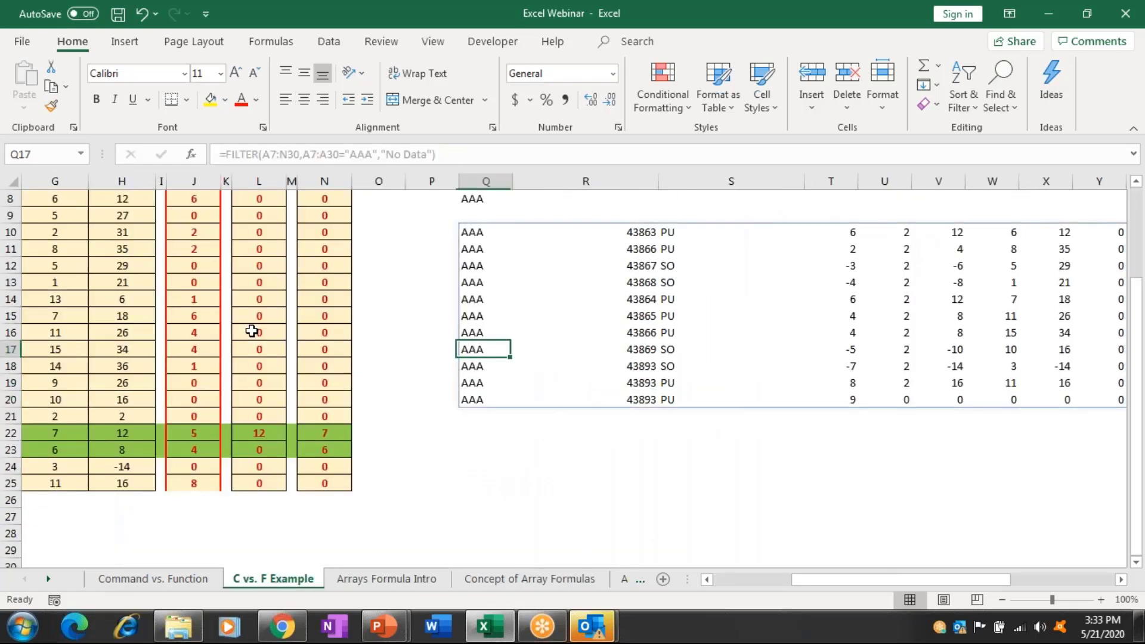
key("Up")
key("Up")
key("Up")
key("Up")
key("Up")
key("Up")
key("Up")
key("ctrl+shift+Down")
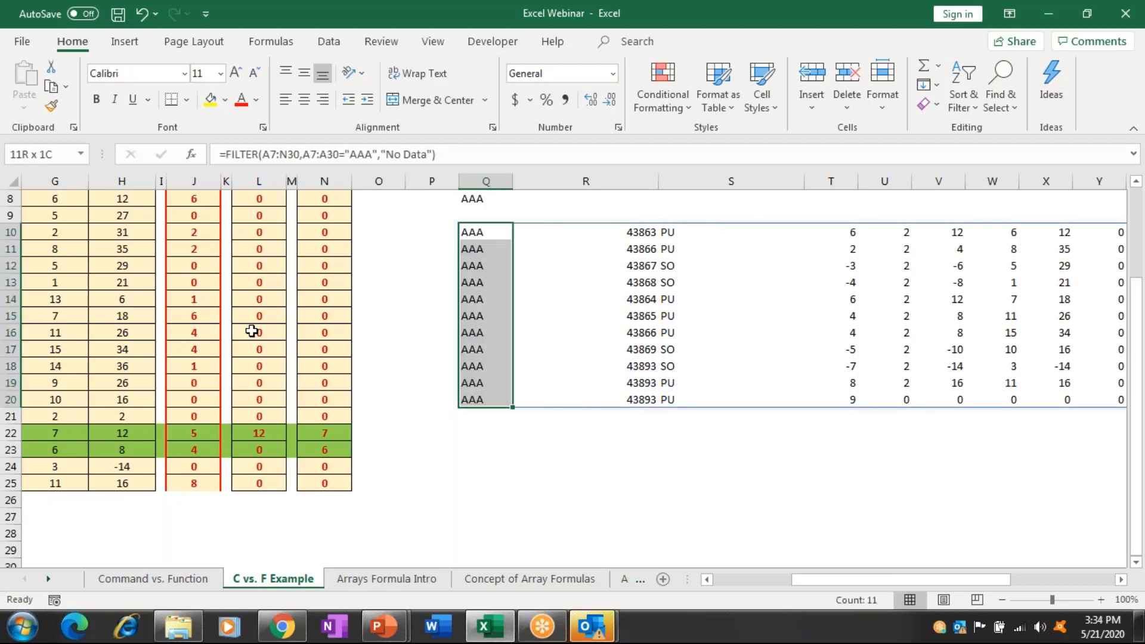
key("ctrl+shift+Right")
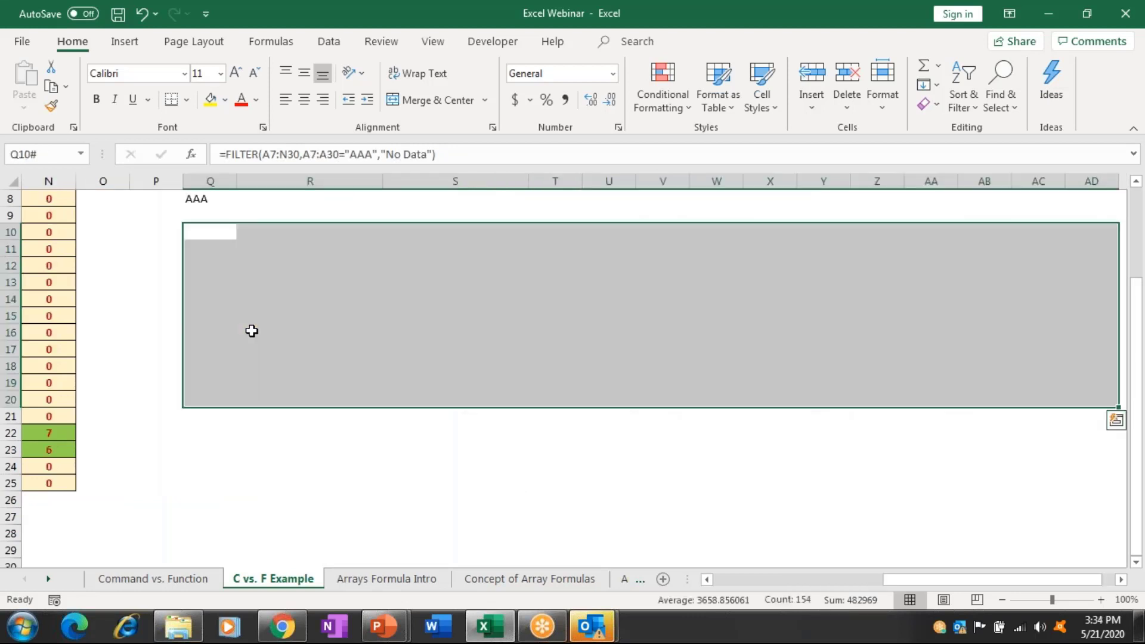
key("Home")
key("ctrl+Home")
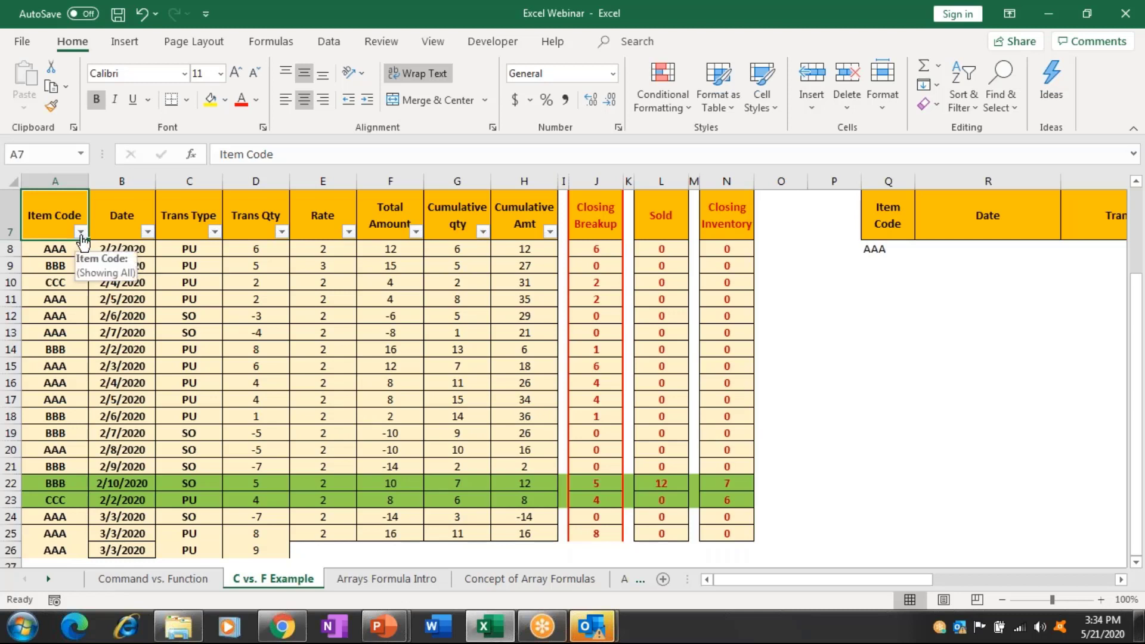
Filter the Item Code column to AAA and BBB only, showing 17 of 19 records.
left_click(80, 232)
left_click(67, 407)
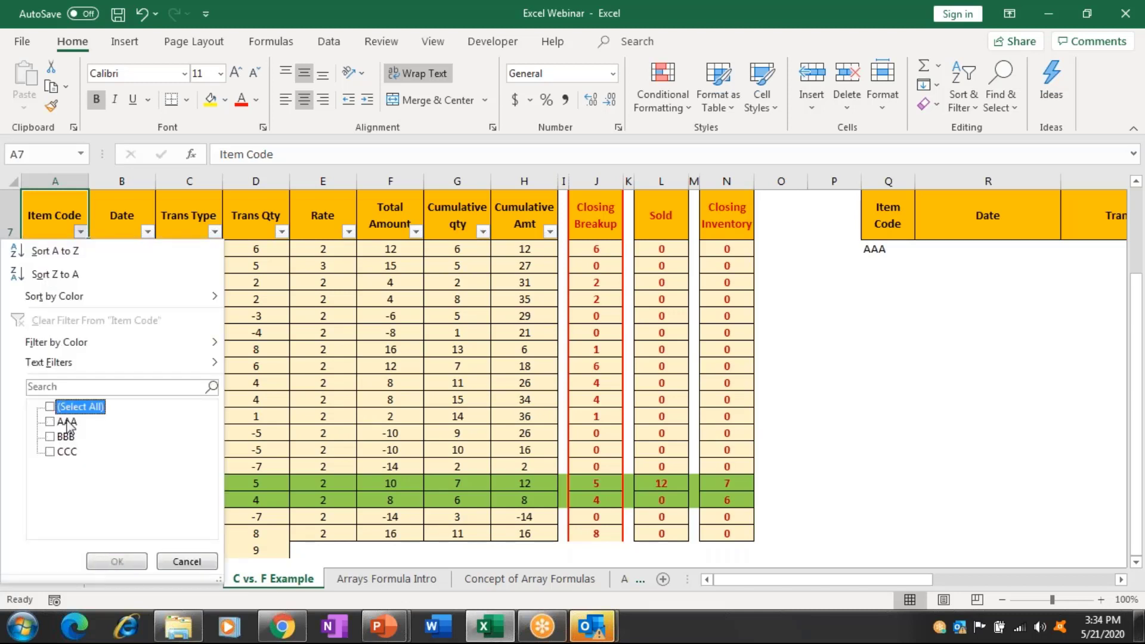
left_click(67, 421)
left_click(66, 437)
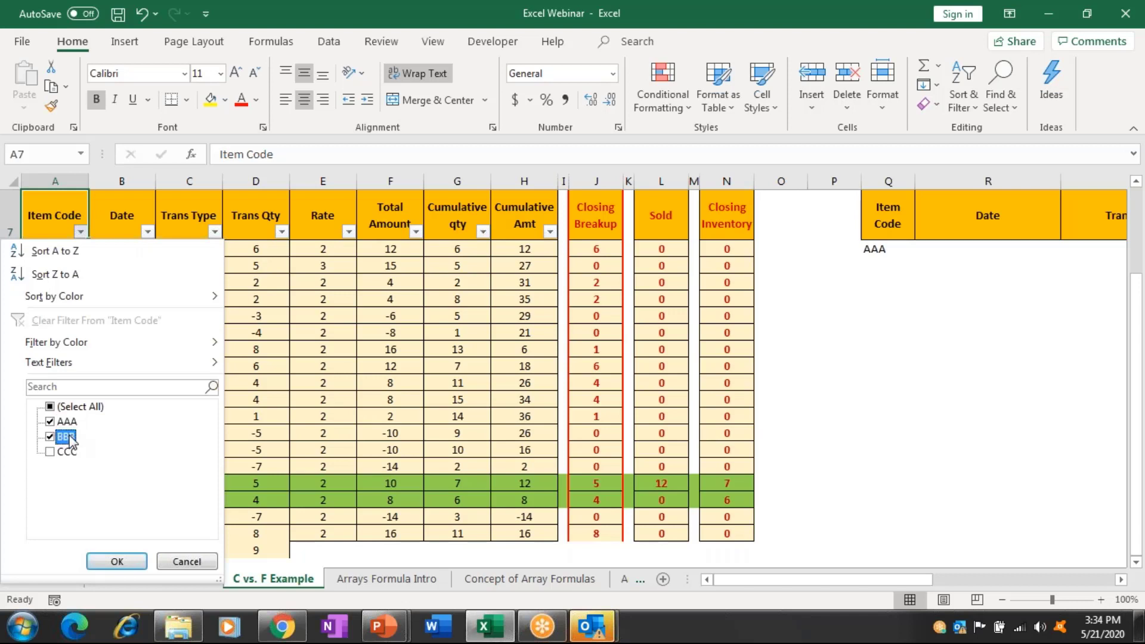
left_click(117, 562)
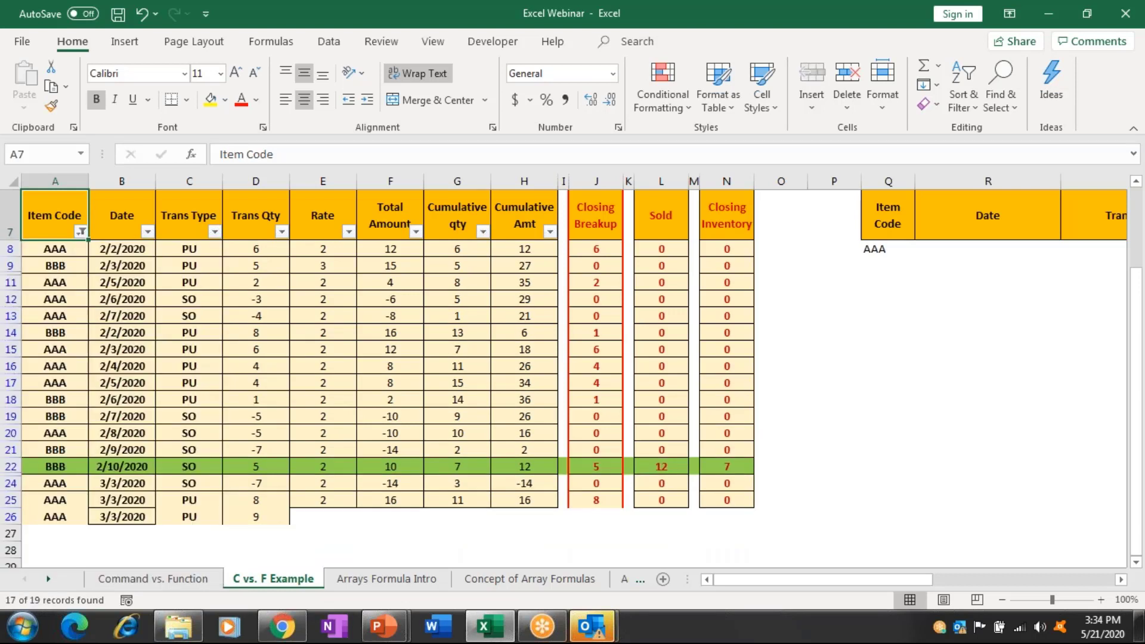
key("alt")
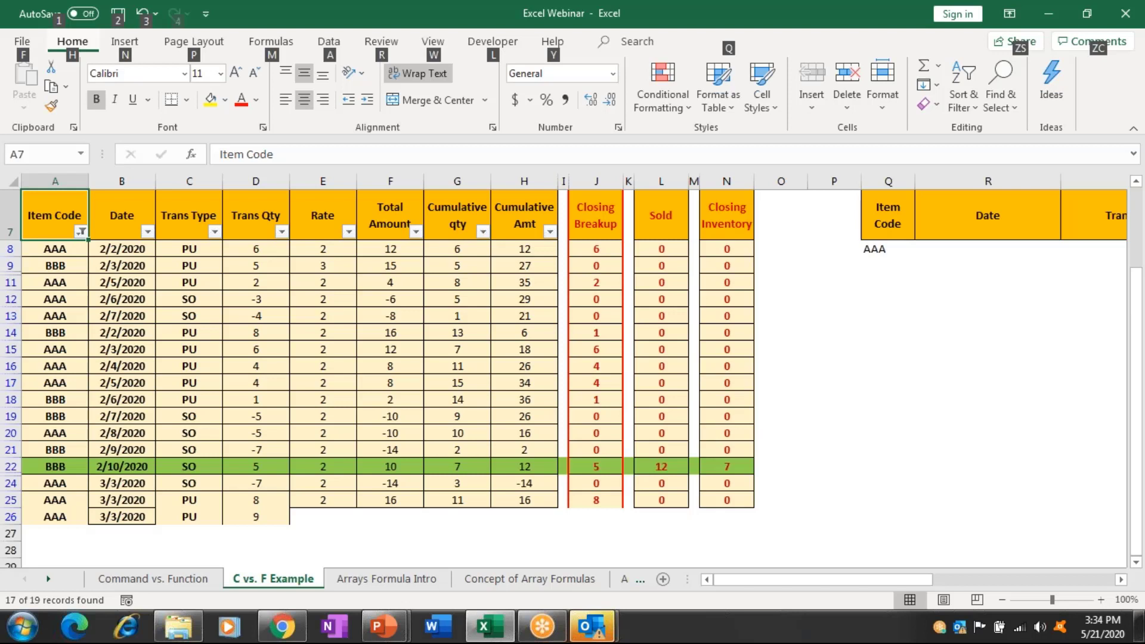
Clear the filter and fill AAA flags =IF(A8=$Q$7,1,0) down column Q to Q25.
key("a")
key("c")
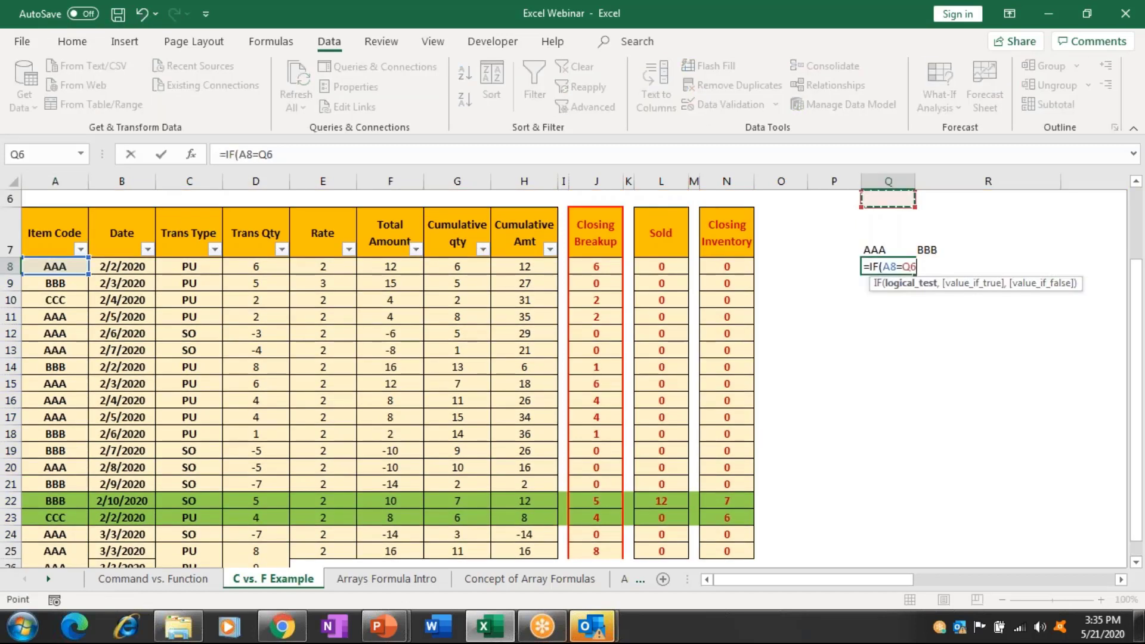
key("Right")
key("Right")
key("Right")
key("Up")
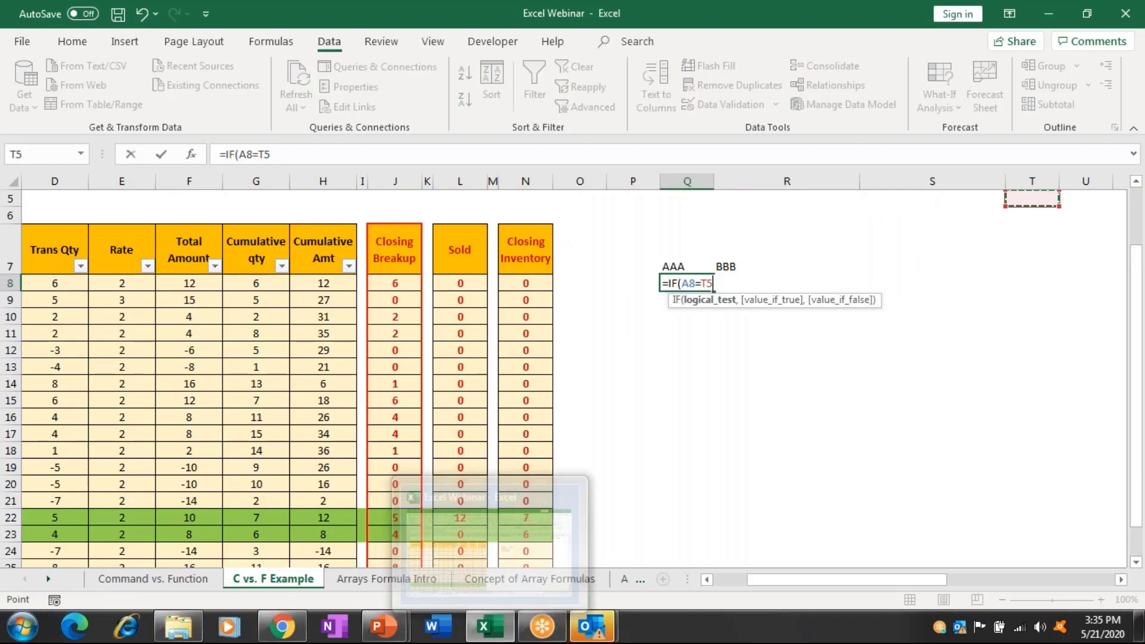
left_click(685, 248)
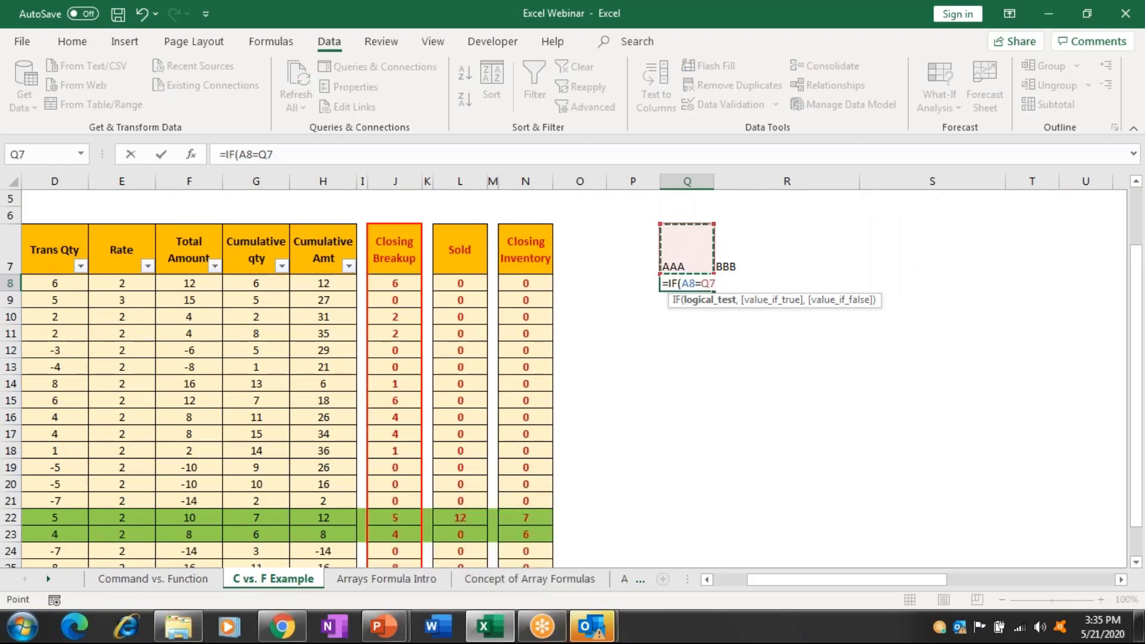
key("F4")
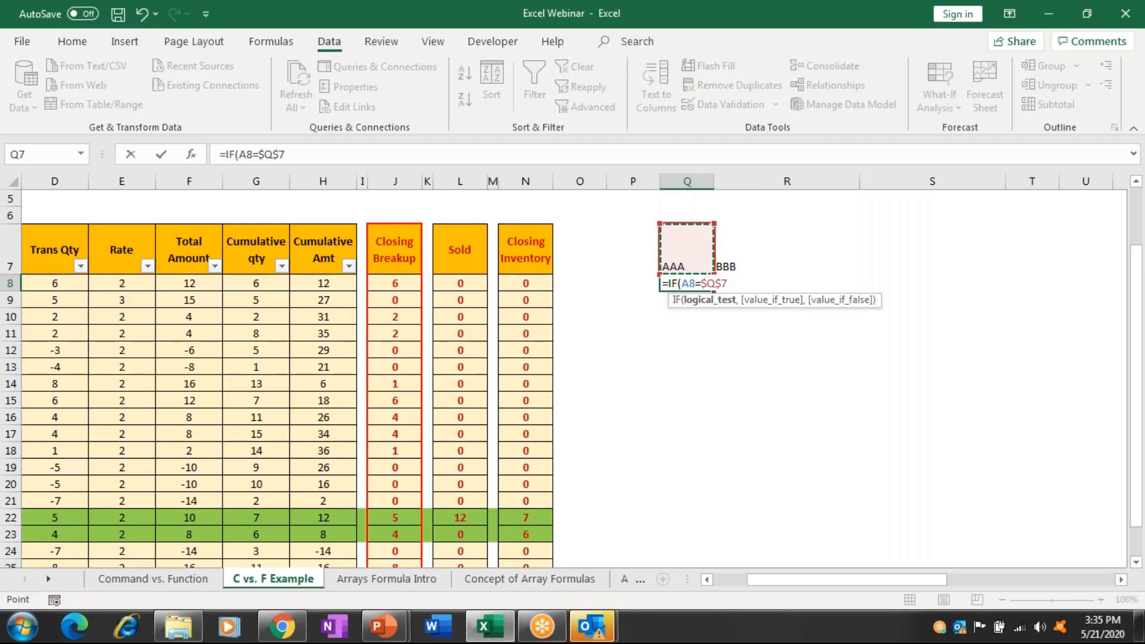
type(",1")
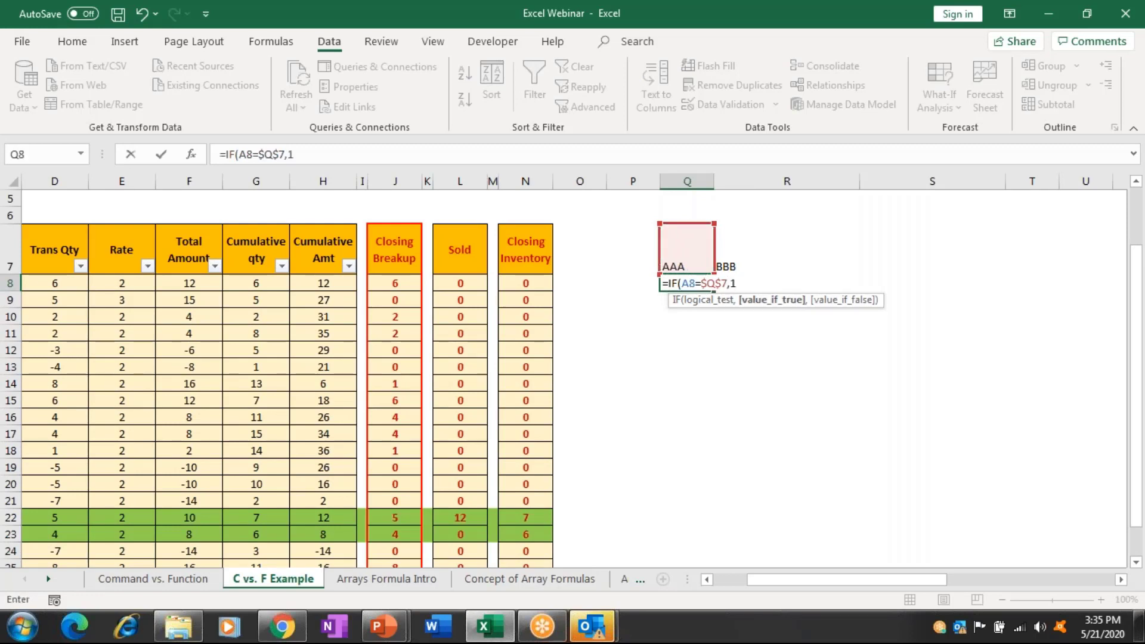
type(",0")
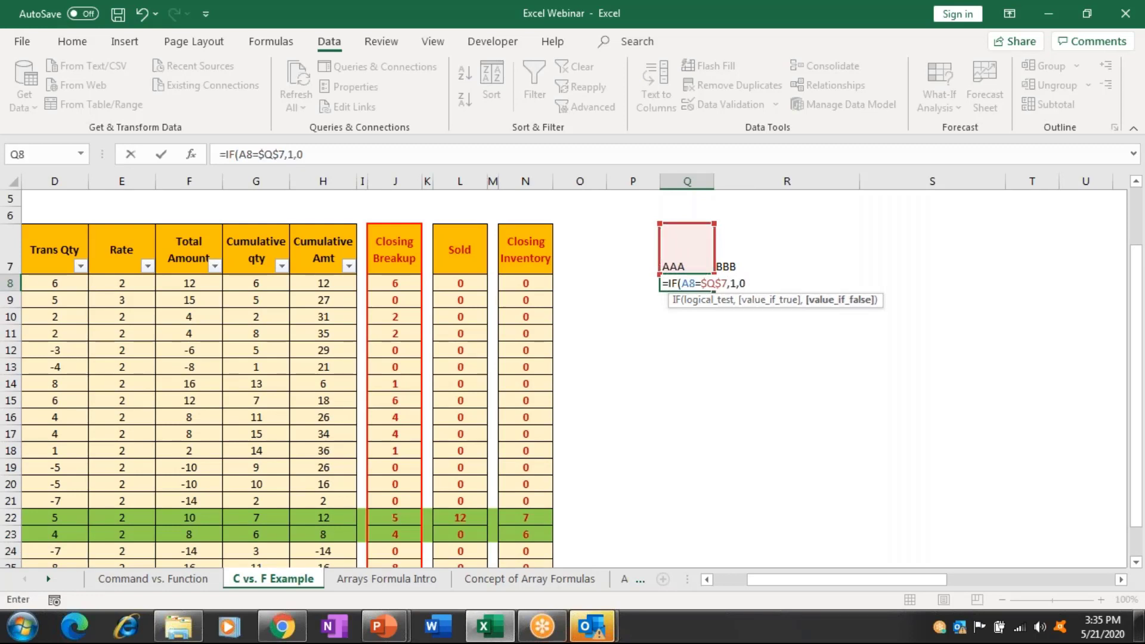
type(")")
left_click_drag(686, 283, 712, 490)
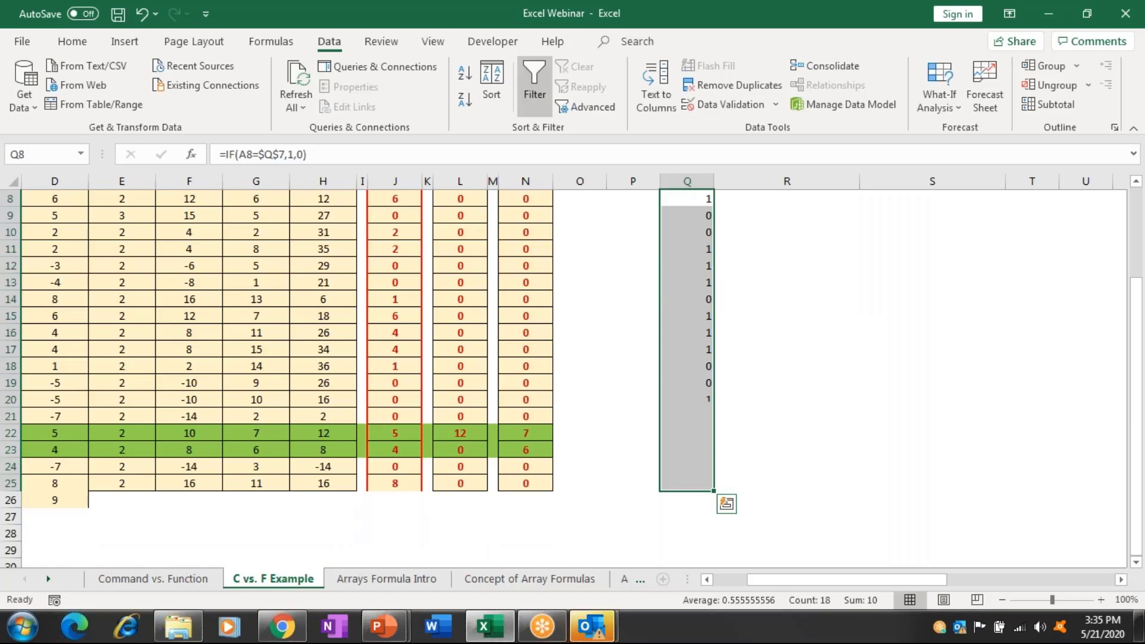
Change the Q8 header reference to mixed Q$7 so its column shifts when copied.
key("Up")
key("Down")
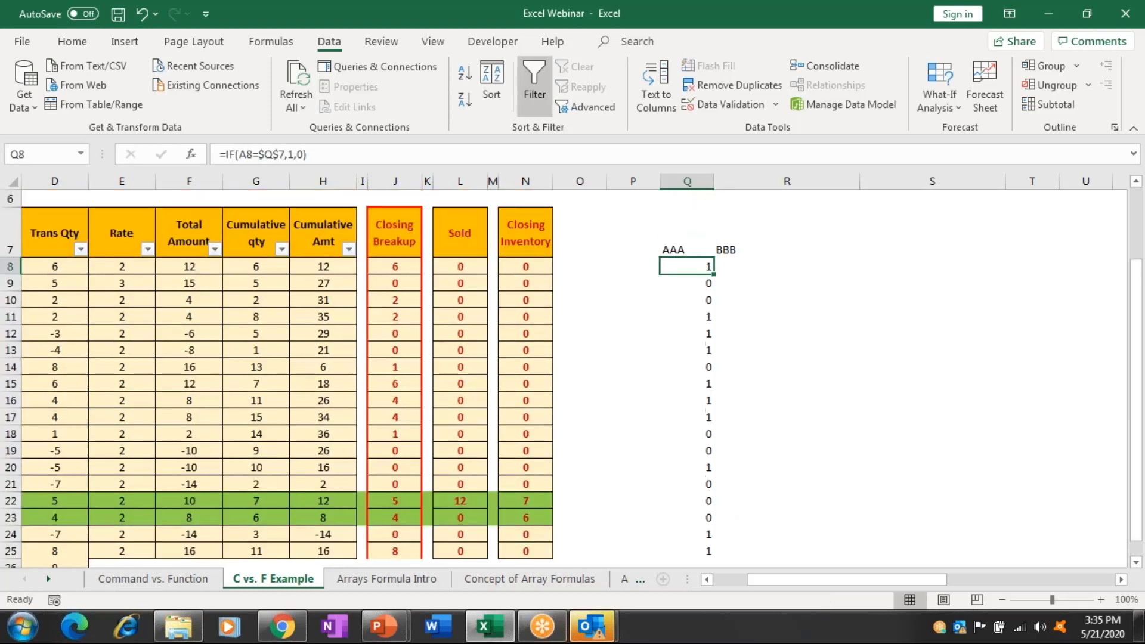
key("F2")
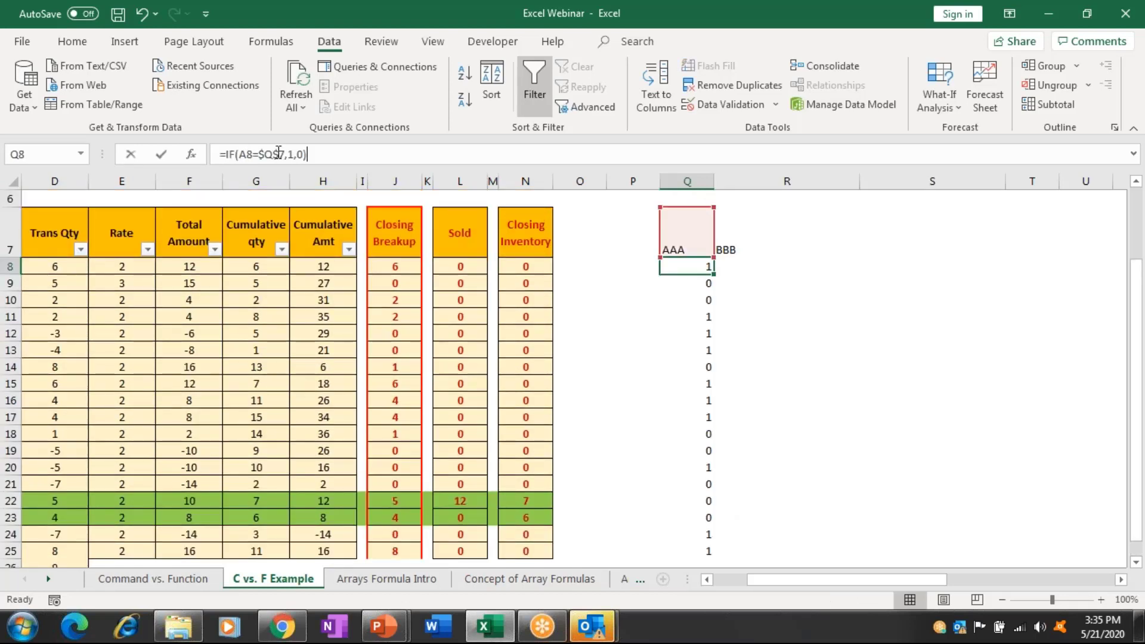
left_click(278, 153)
key("F4")
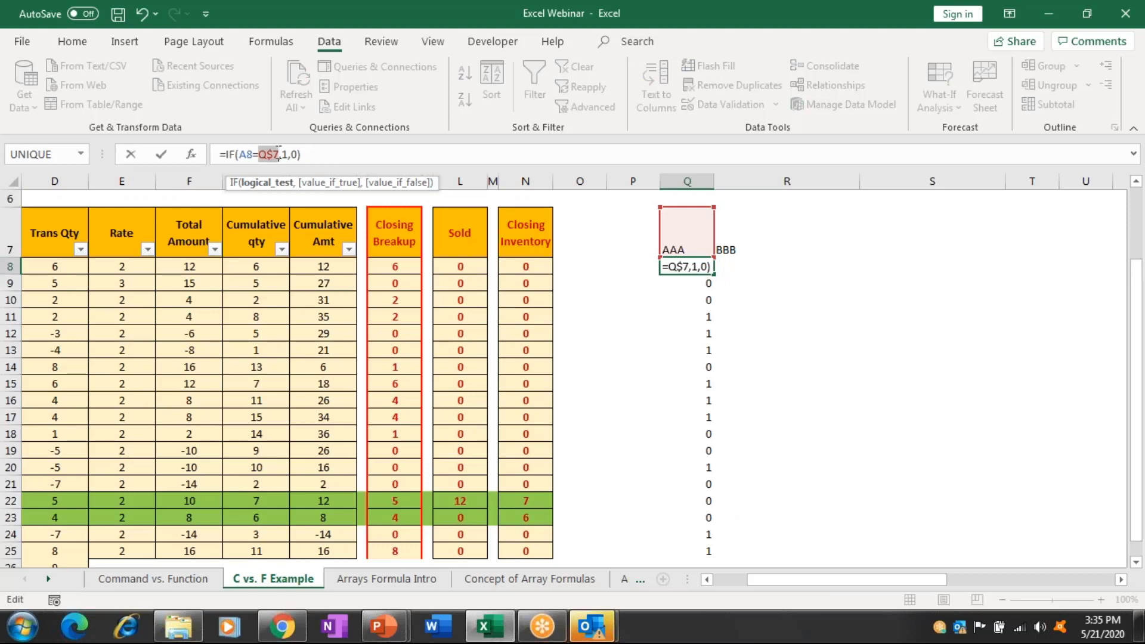
key("Return")
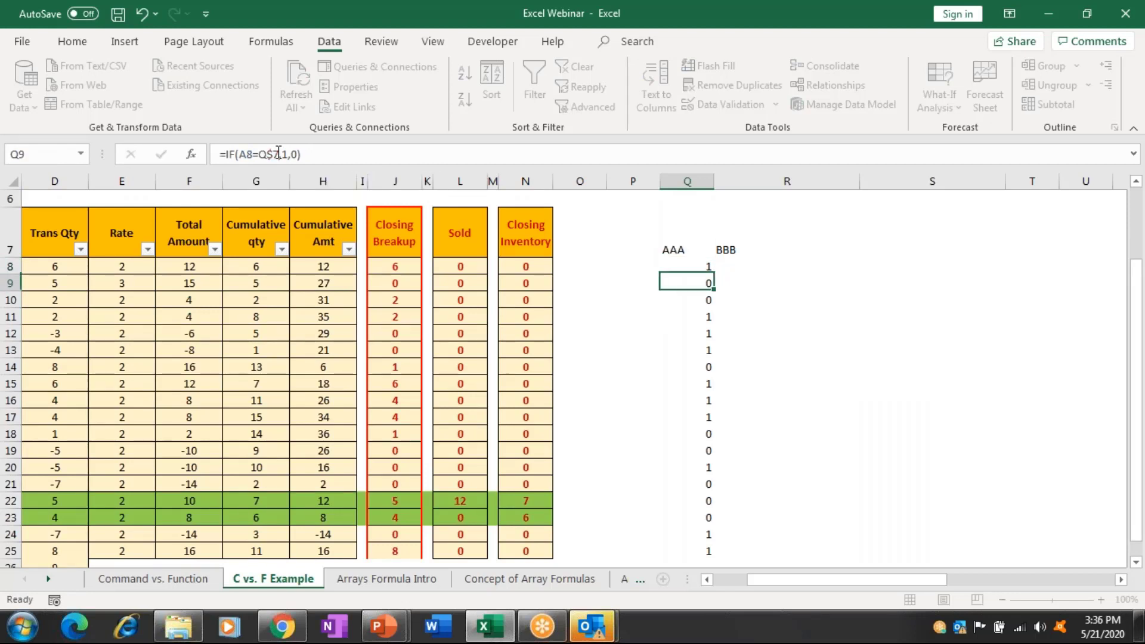
Copy the Q8 flag formula into R8 under the BBB header.
key("Up")
key("ctrl+c")
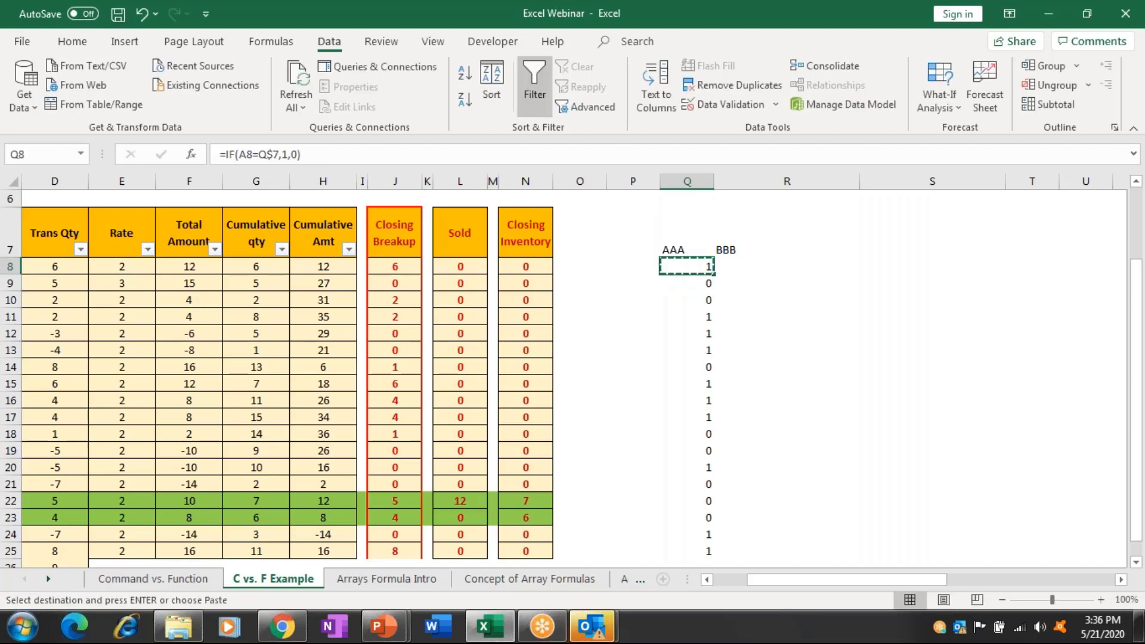
left_click(787, 267)
key("Return")
left_click(1032, 267)
scroll(572, 358, "right", 3)
left_click(585, 266)
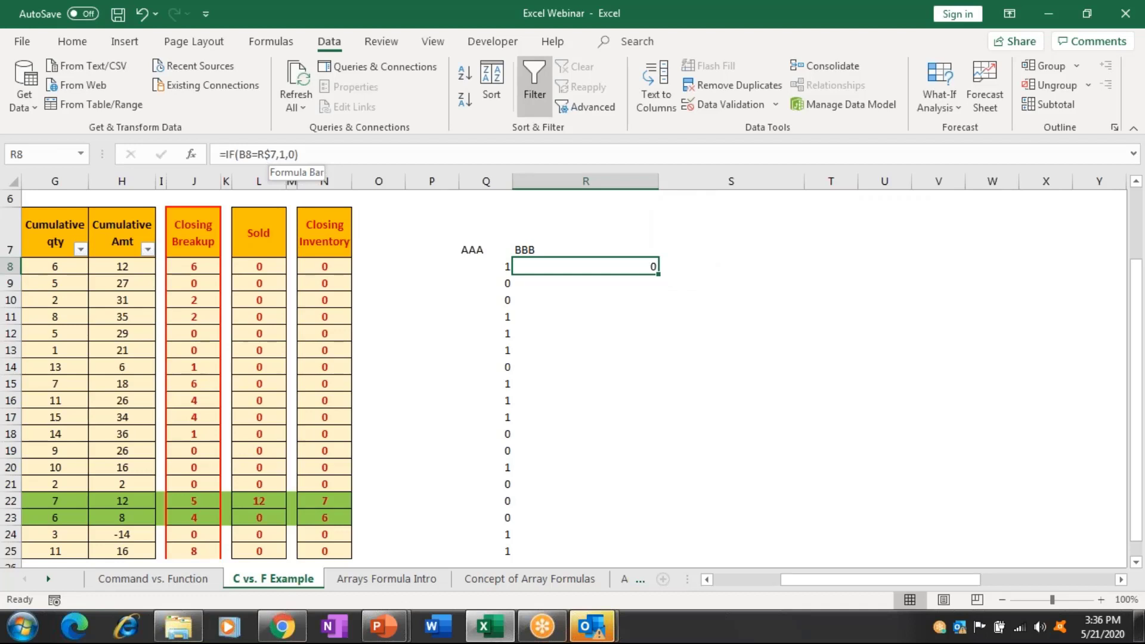
Fill the copied BBB flag formula from R8 down column R.
left_click_drag(586, 267, 586, 550)
key("ctrl+d")
key("Return")
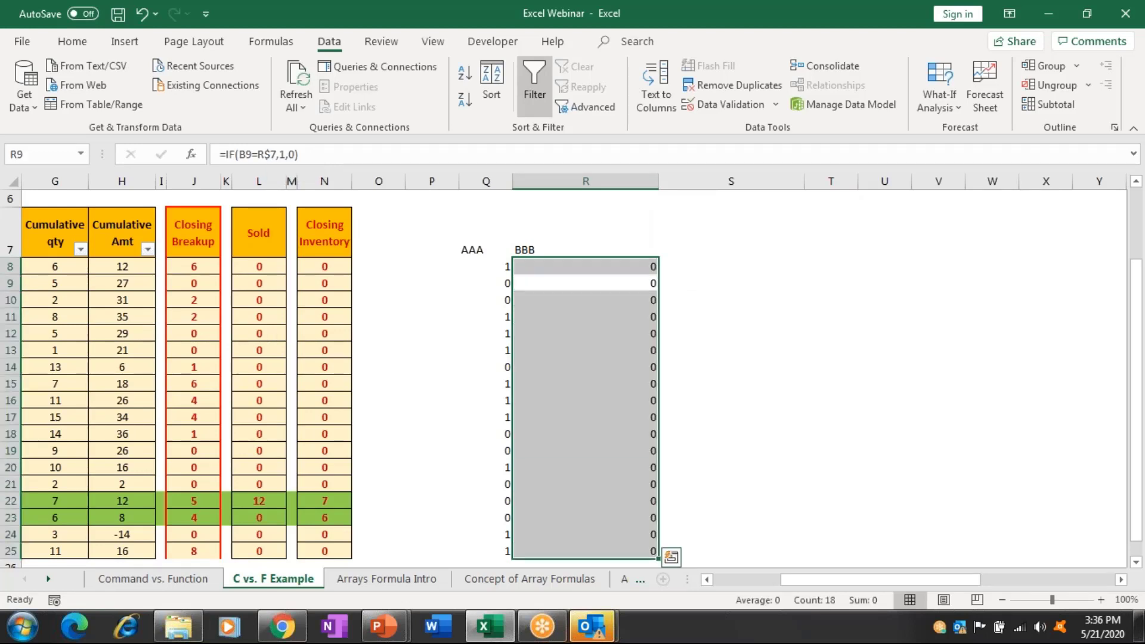
left_click(731, 266)
left_click(585, 266)
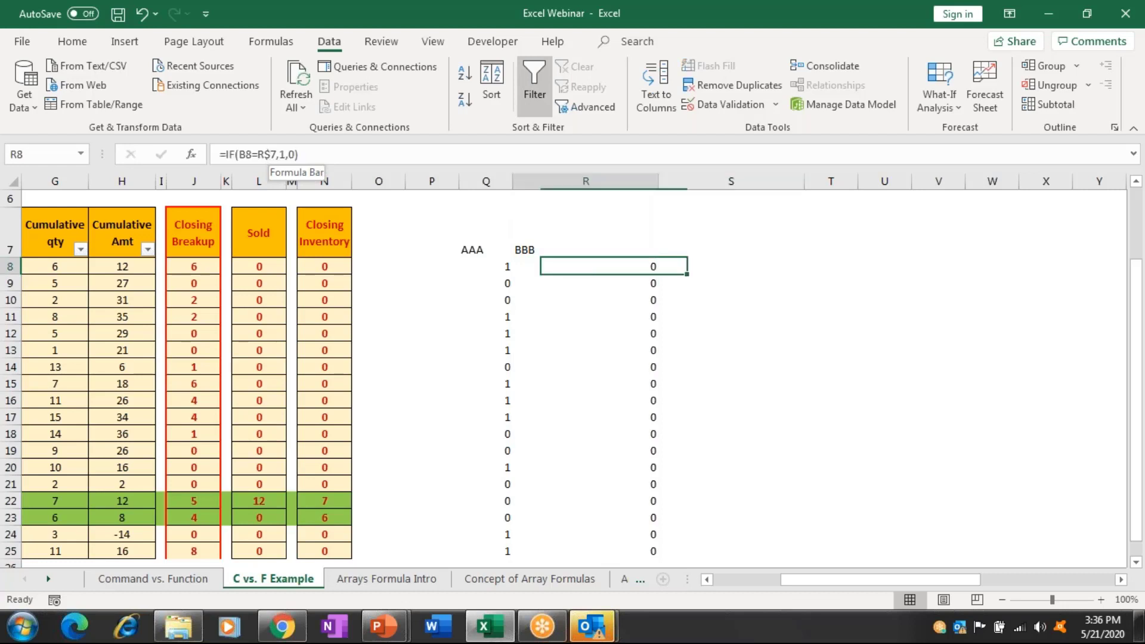
Correct R8 to =IF(A8=R$7,1,0) and copy it down to R25.
left_click(276, 154)
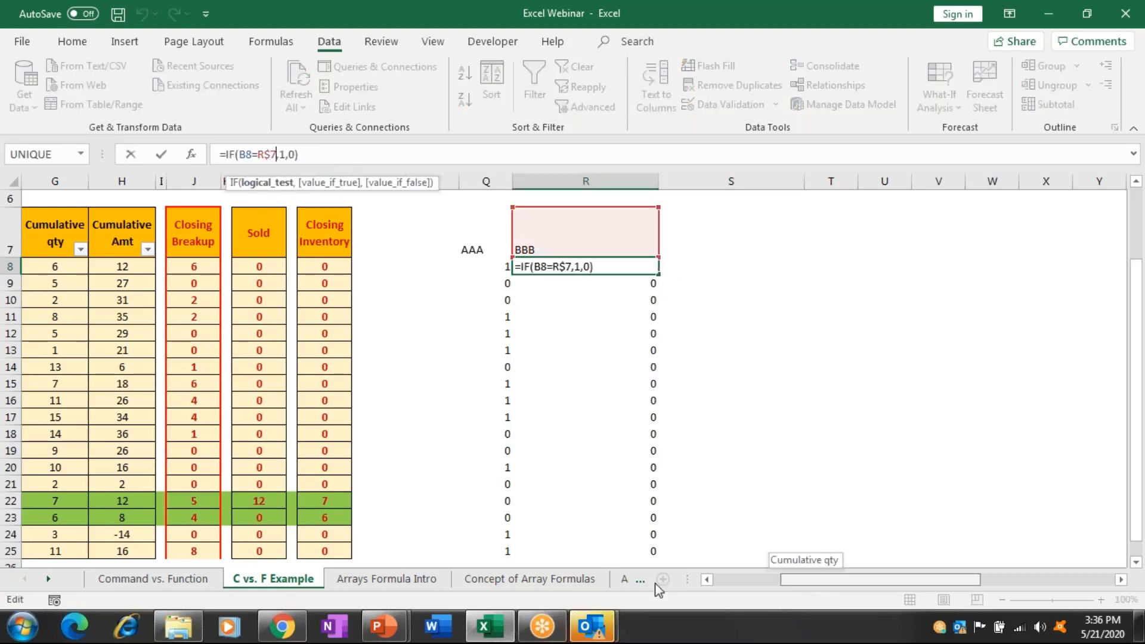
scroll(418, 381, "left", 2)
left_click_drag(105, 274, 73, 276)
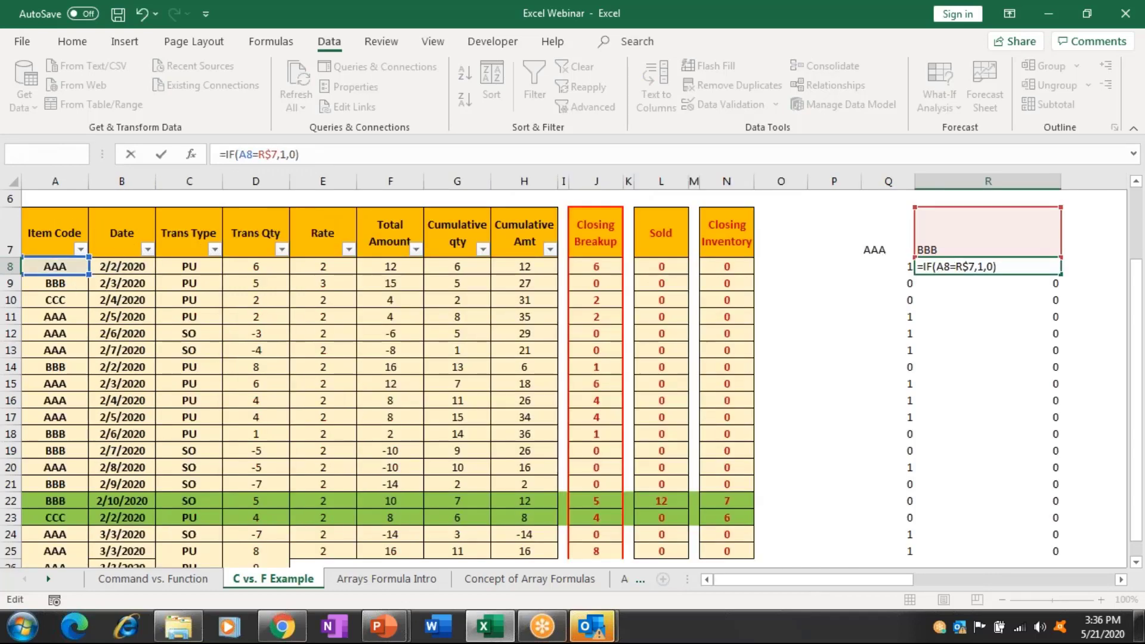
key("Tab")
key("Tab")
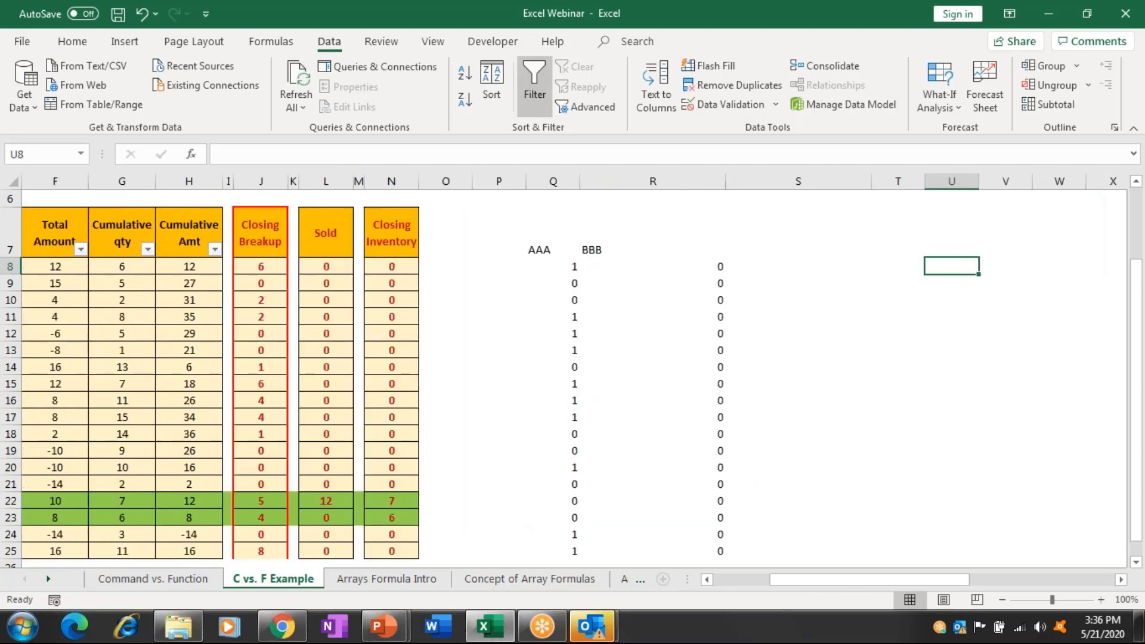
left_click(714, 268)
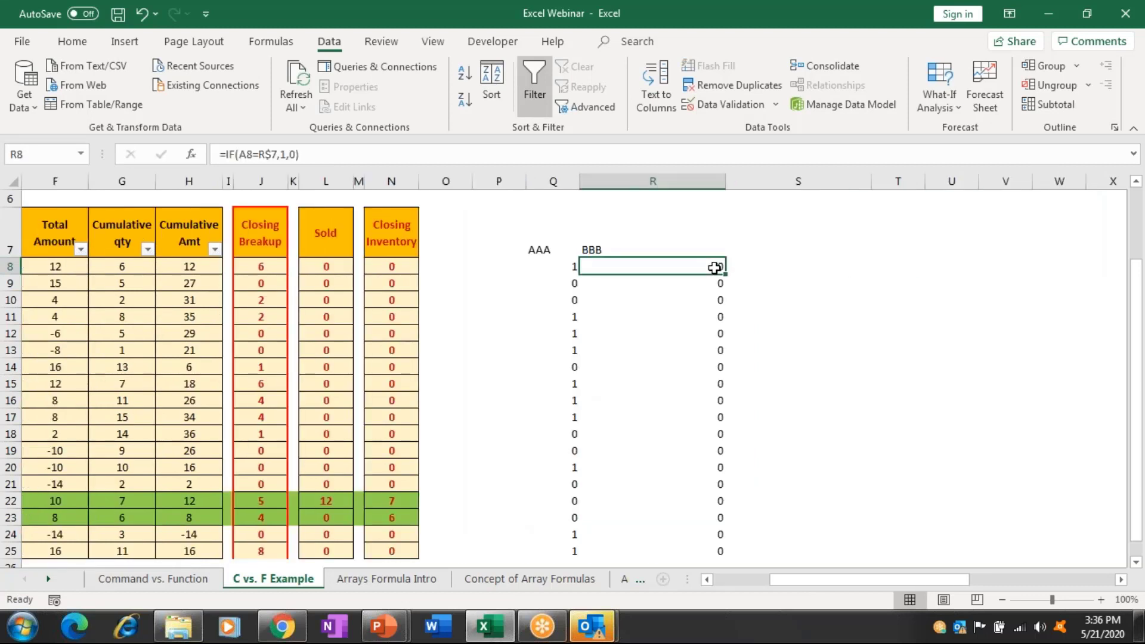
key("ctrl+shift+Down")
key("ctrl+d")
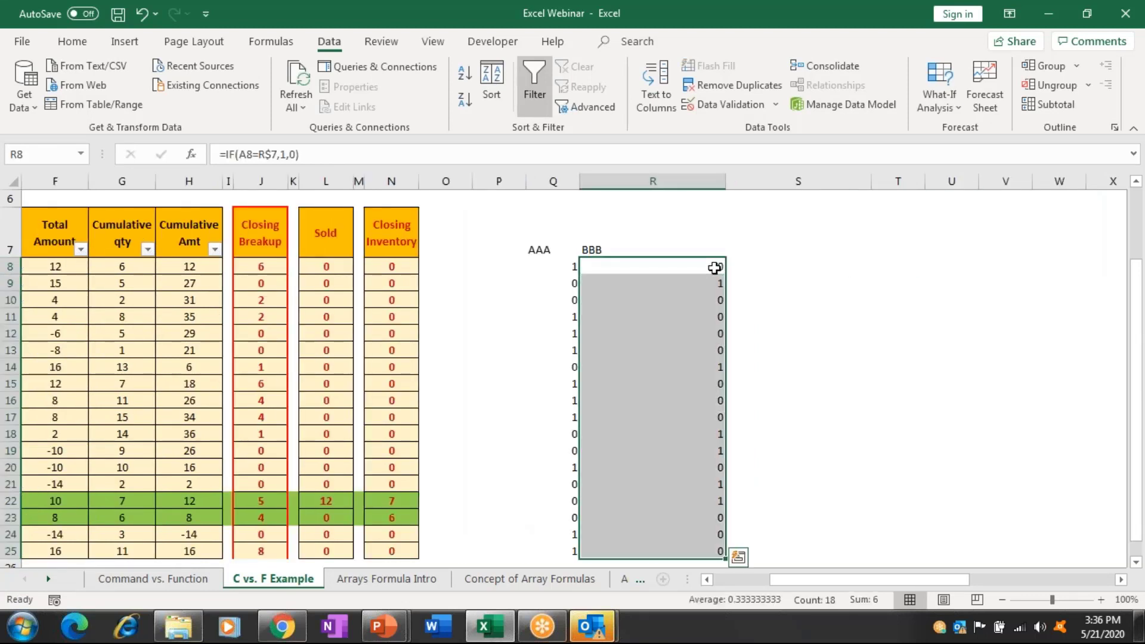
key("Right")
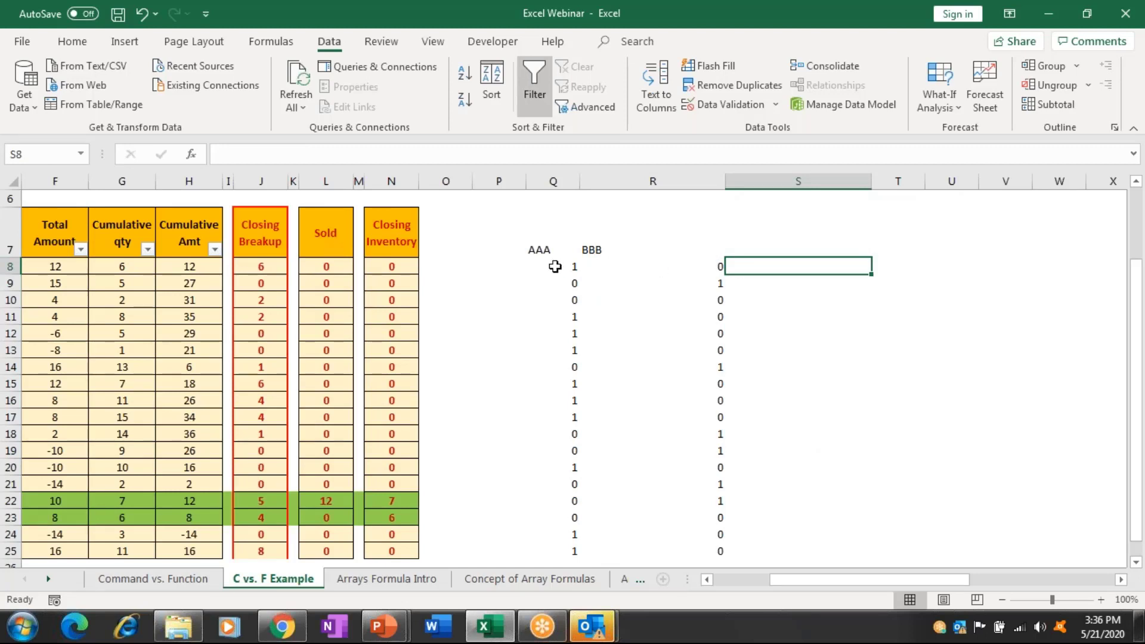
Check the flag formulas in R8, R9 and Q9, then select empty cell S8.
left_click(664, 266)
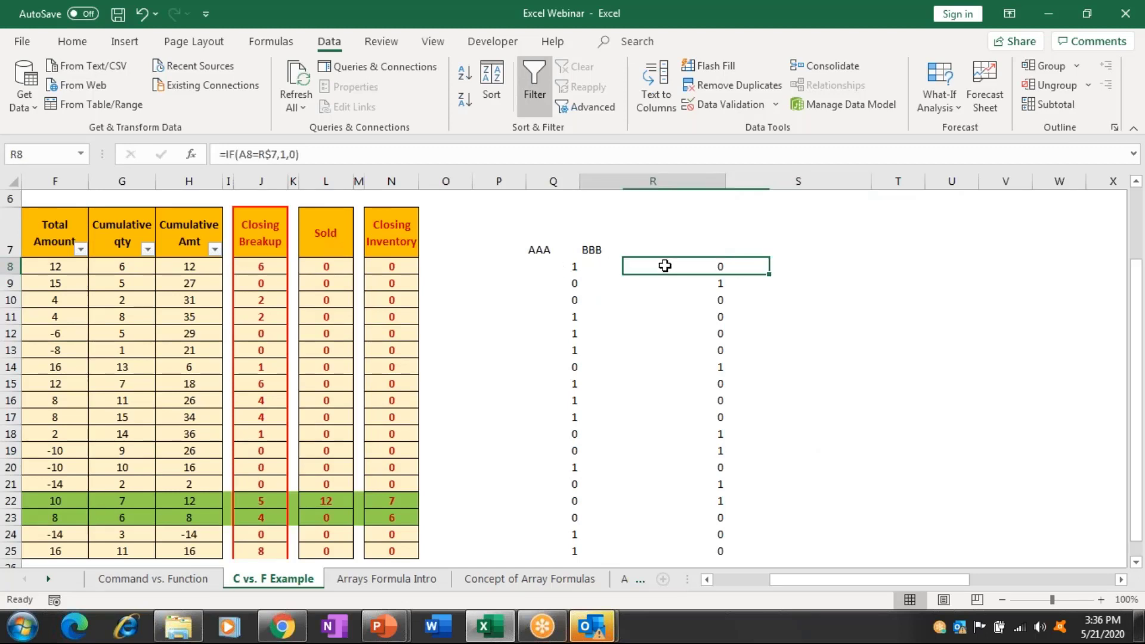
left_click(670, 283)
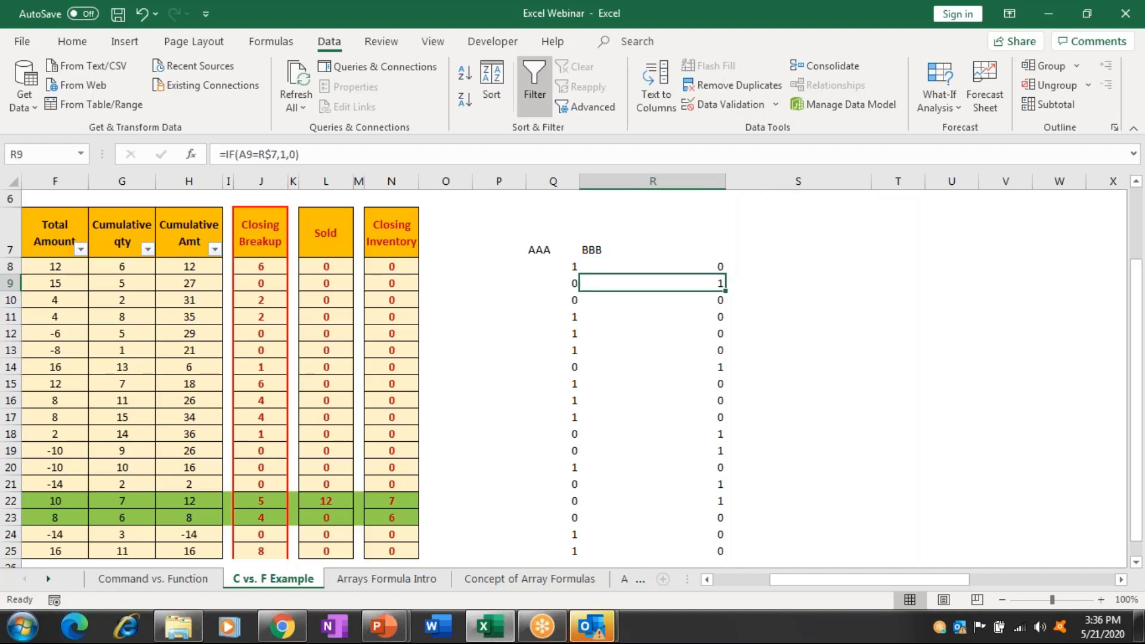
key("Left")
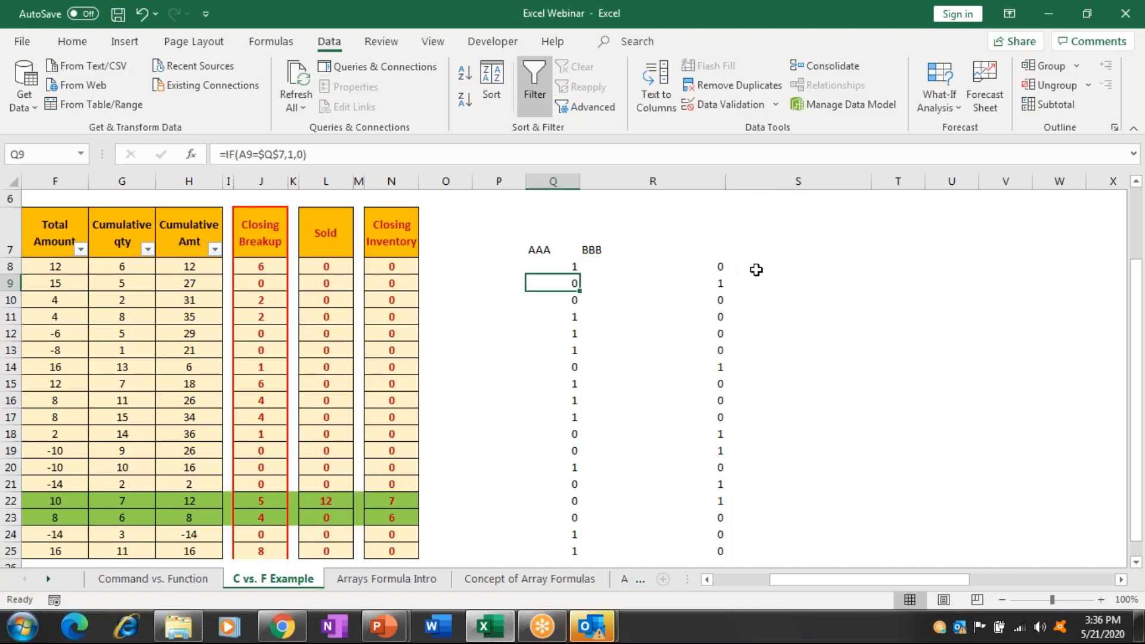
left_click(756, 270)
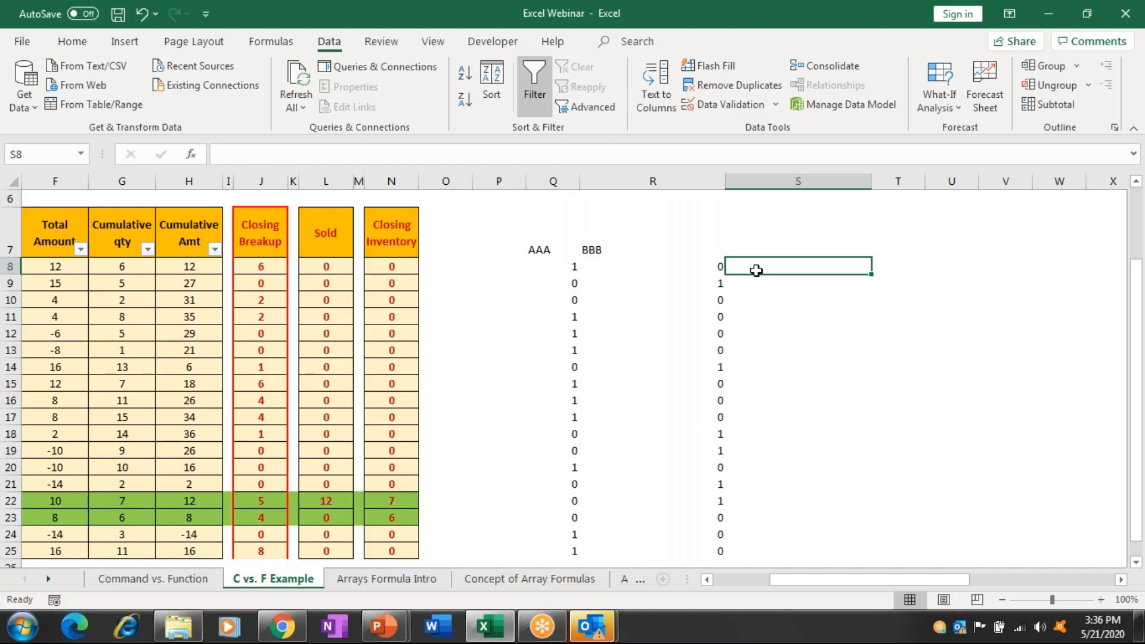
key("Right")
key("Right")
key("Right")
key("Right")
key("Right")
key("Right")
key("Right")
key("Left")
key("Left")
key("Left")
key("Left")
key("Left")
key("Left")
key("Left")
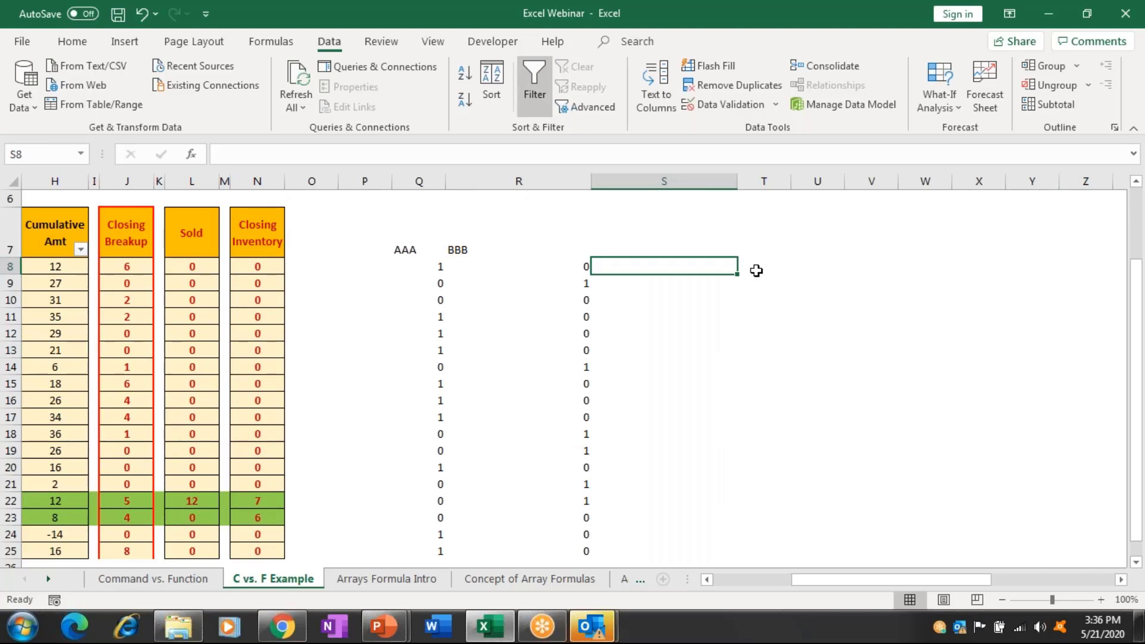
type("=")
key("Left")
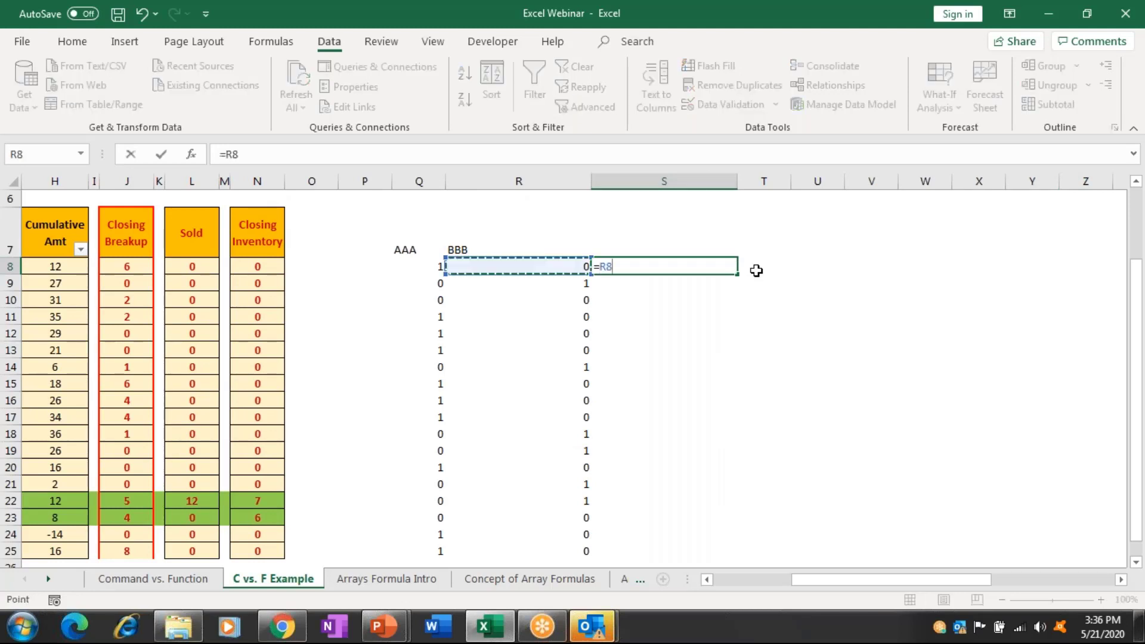
key("Left")
type("*")
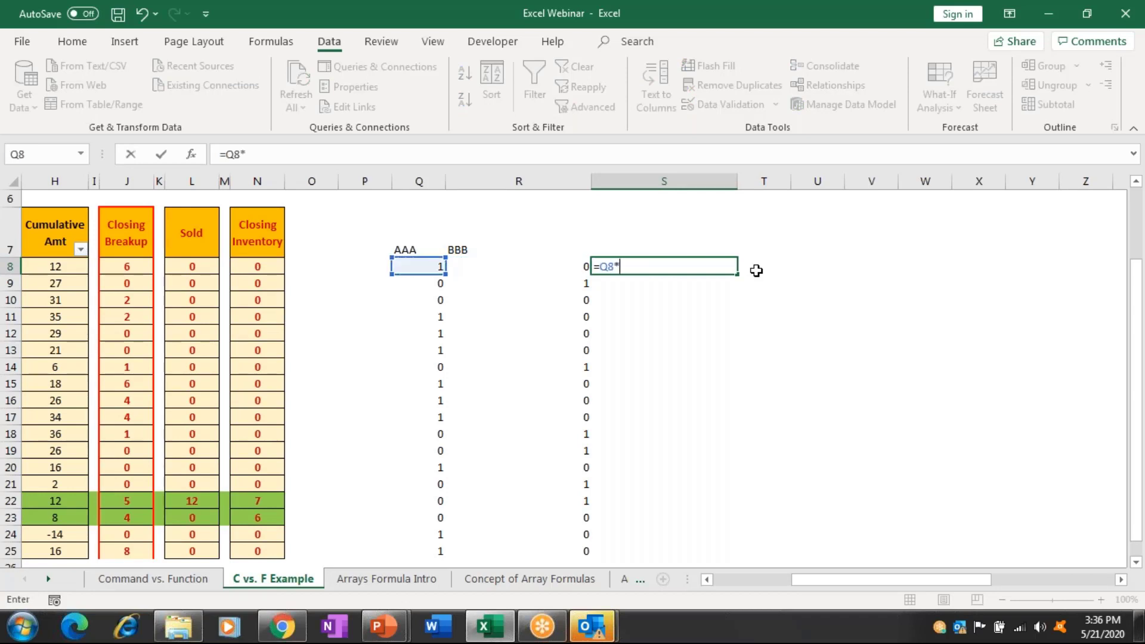
key("Left")
key("Return")
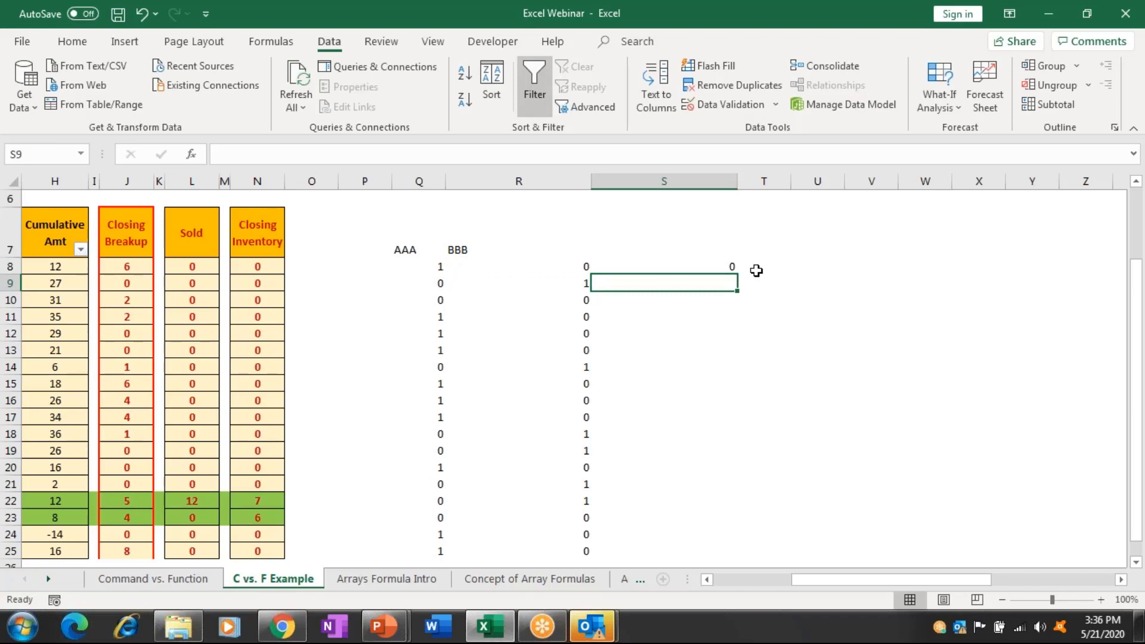
key("Left")
key("ctrl+Down")
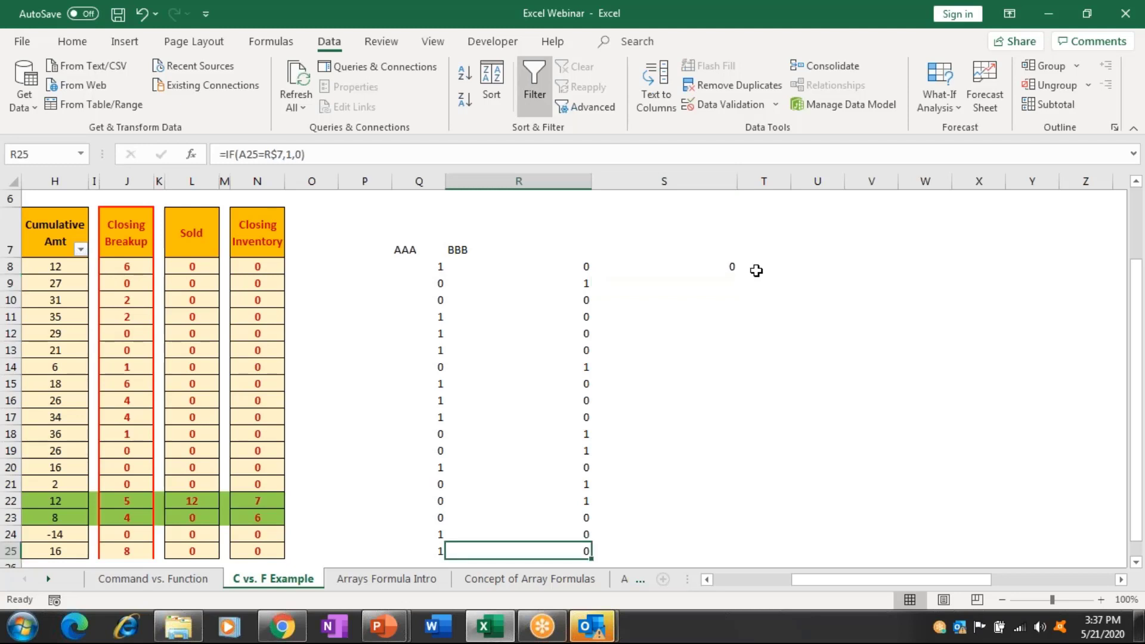
key("ctrl+Up")
key("ctrl+Down")
key("Right")
key("ctrl+shift+Up")
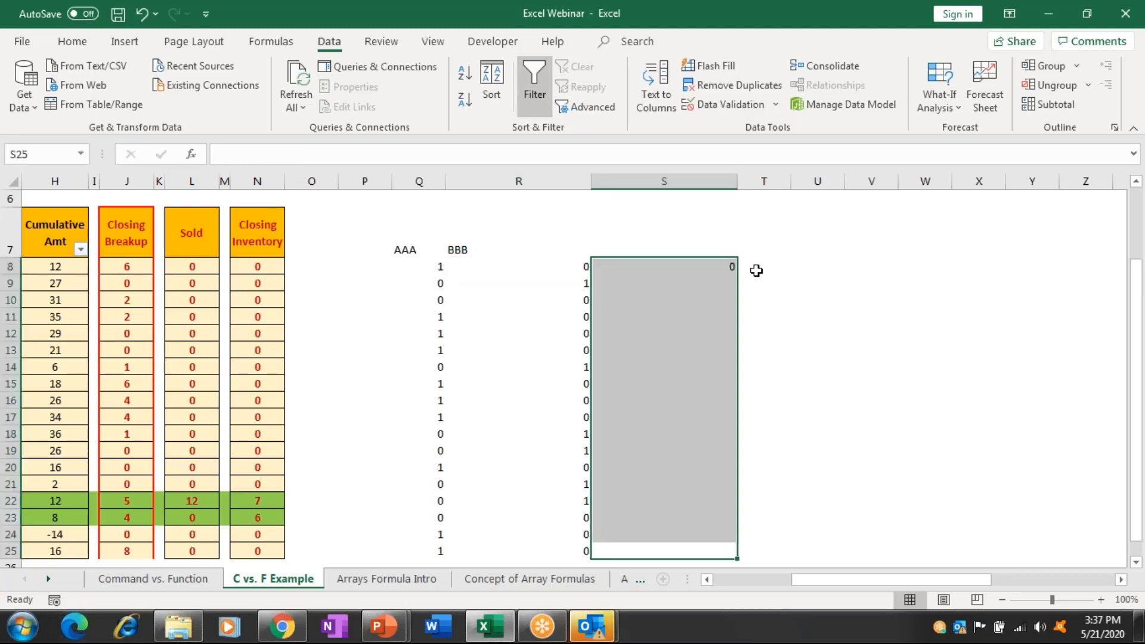
key("ctrl+d")
key("ctrl+z")
key("ctrl+Up")
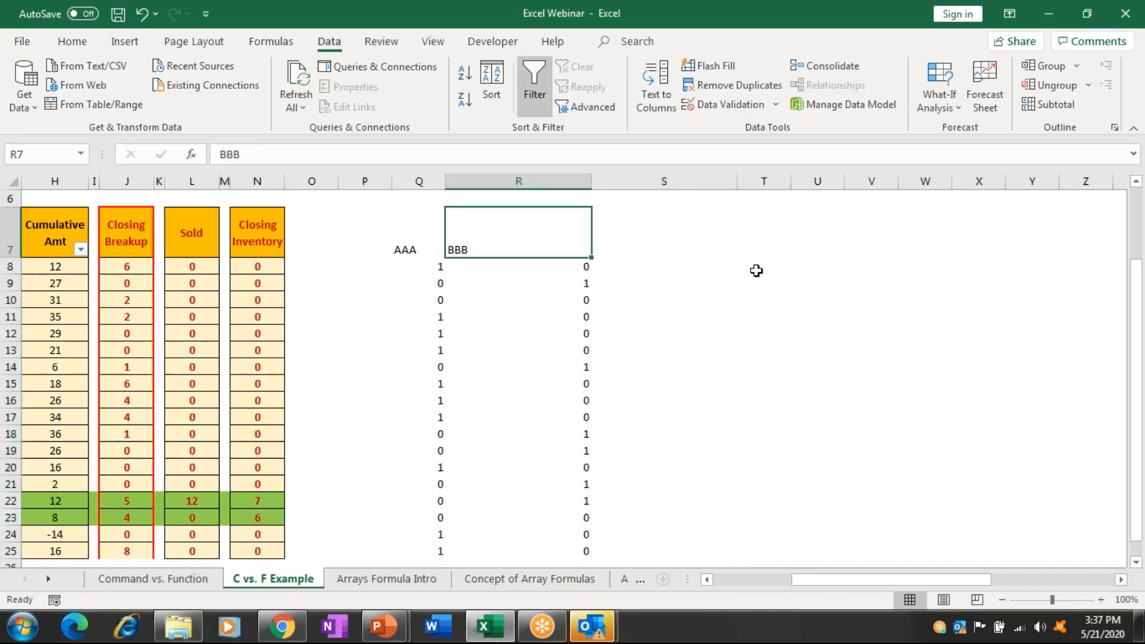
key("Down")
key("Right")
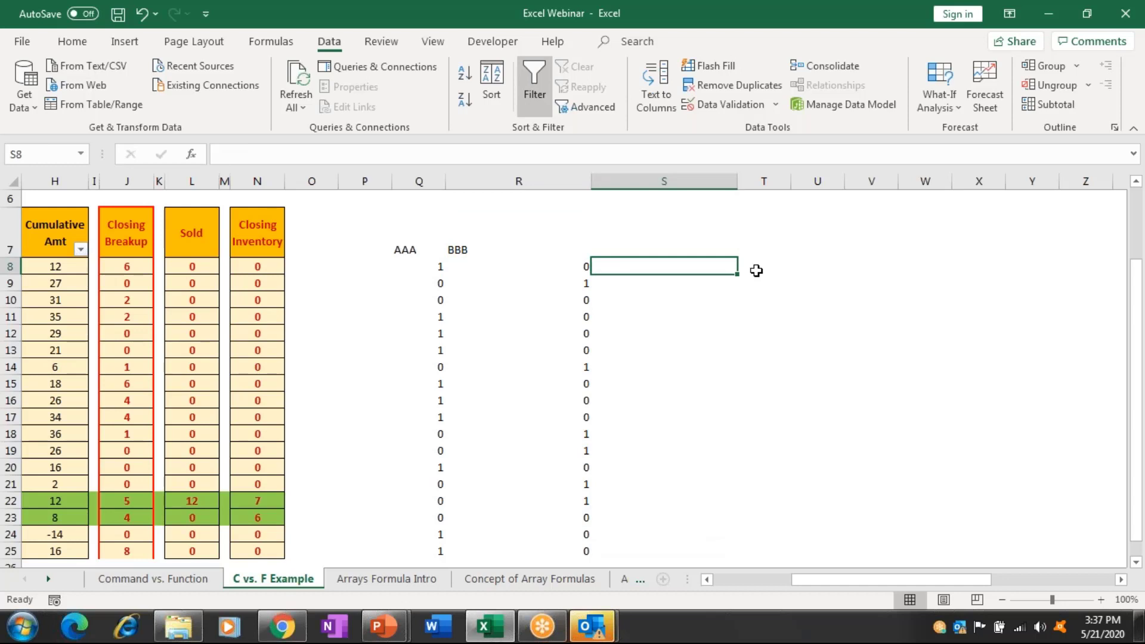
Enter the sum formula =Q8+R8 in S8.
type("=")
key("Left")
key("Left")
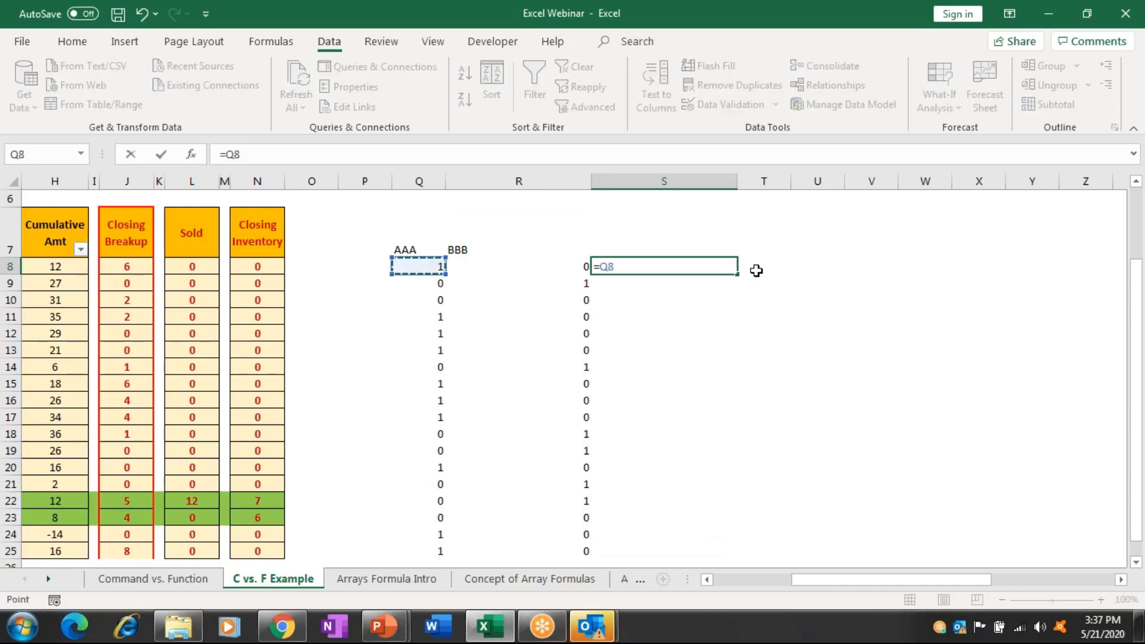
type("+")
key("Left")
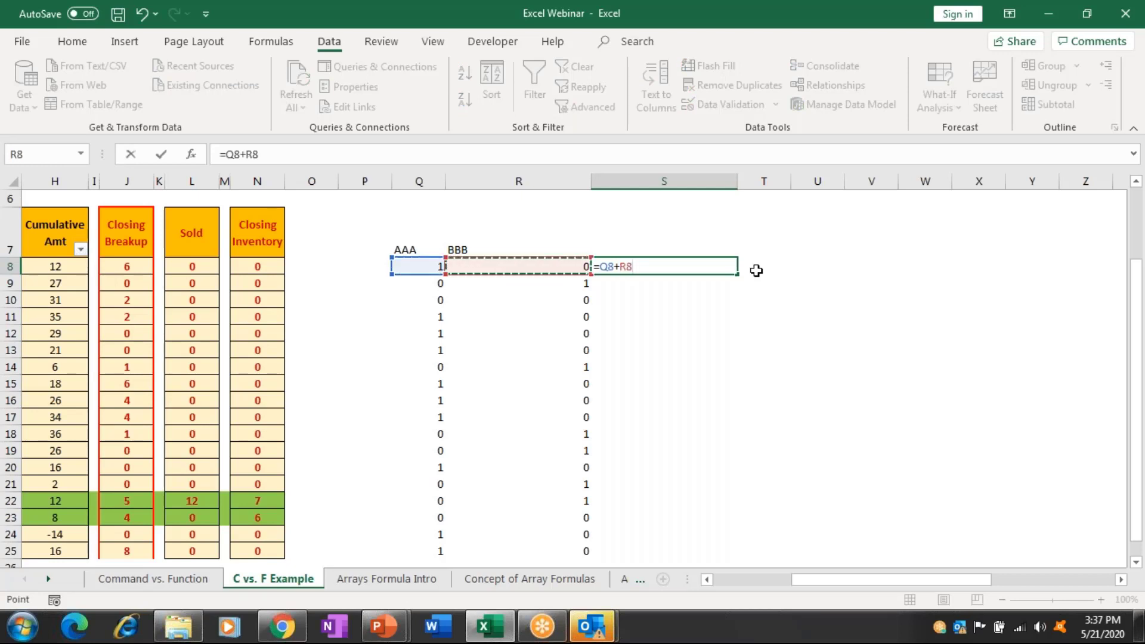
key("Return")
Fill the Q+R sum formula from S8 down to S25.
key("Left")
key("ctrl+Down")
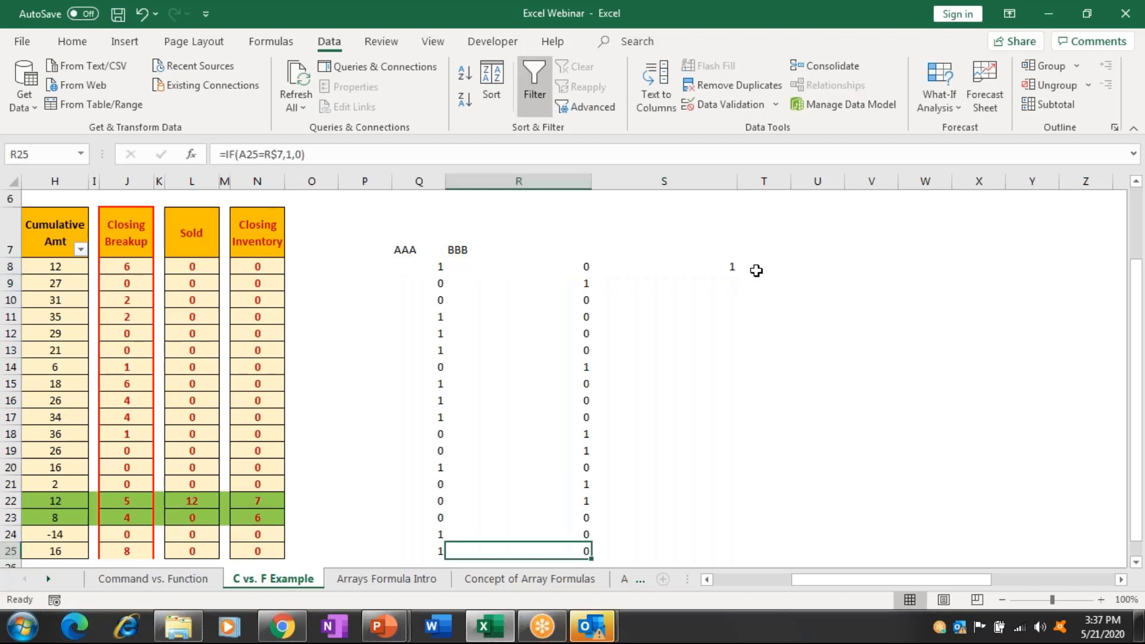
key("ctrl+Right")
key("ctrl+Left")
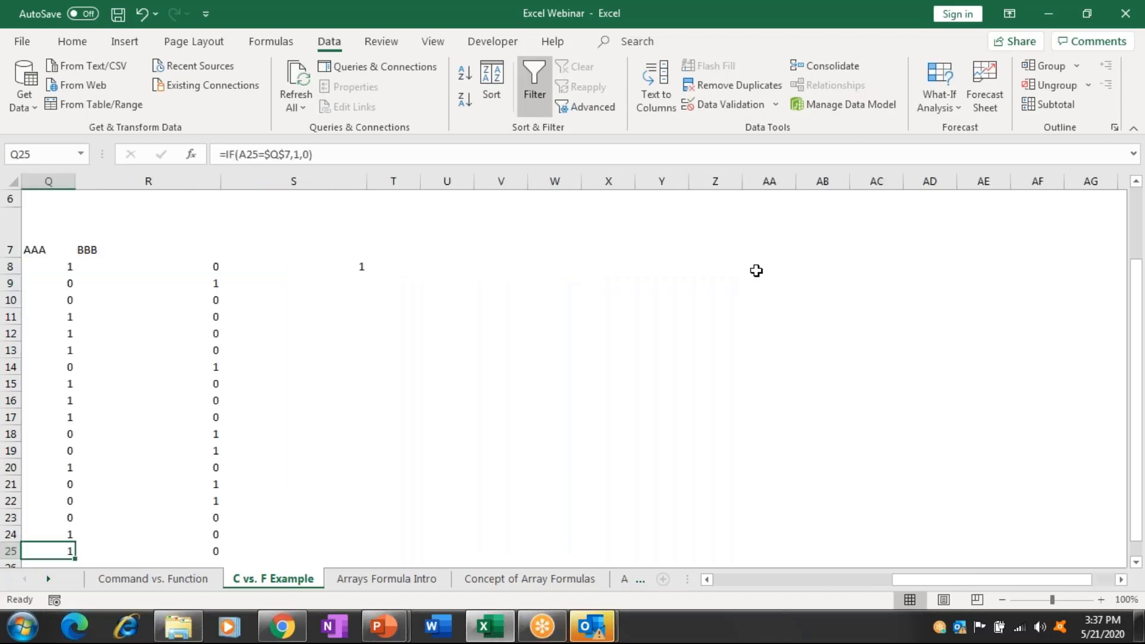
key("Right")
key("shift+Up")
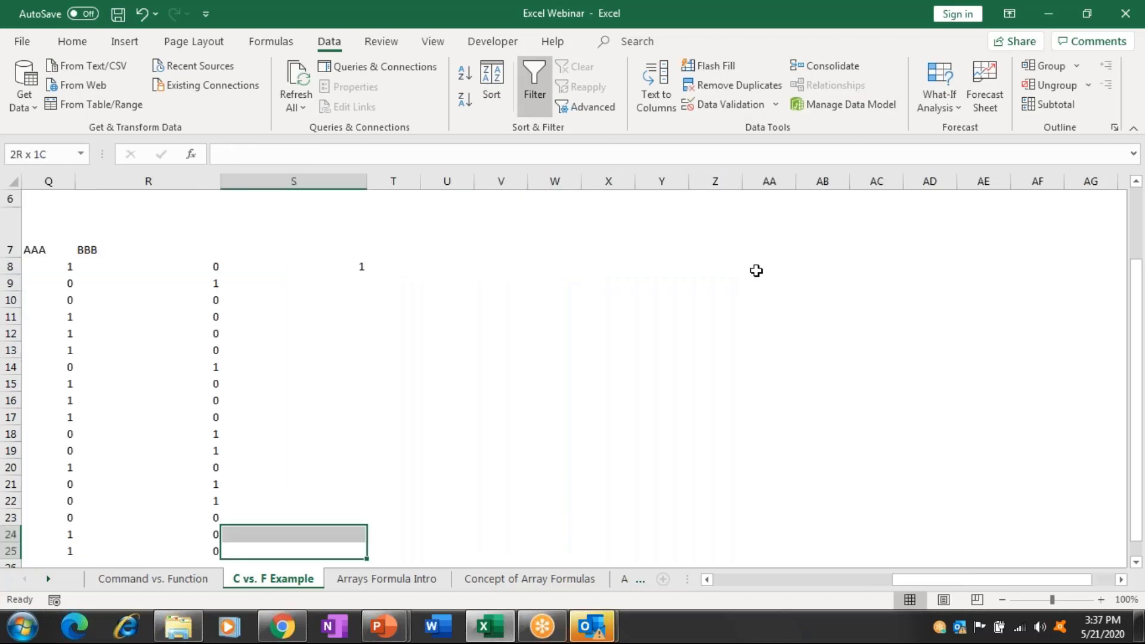
key("ctrl+shift+Up")
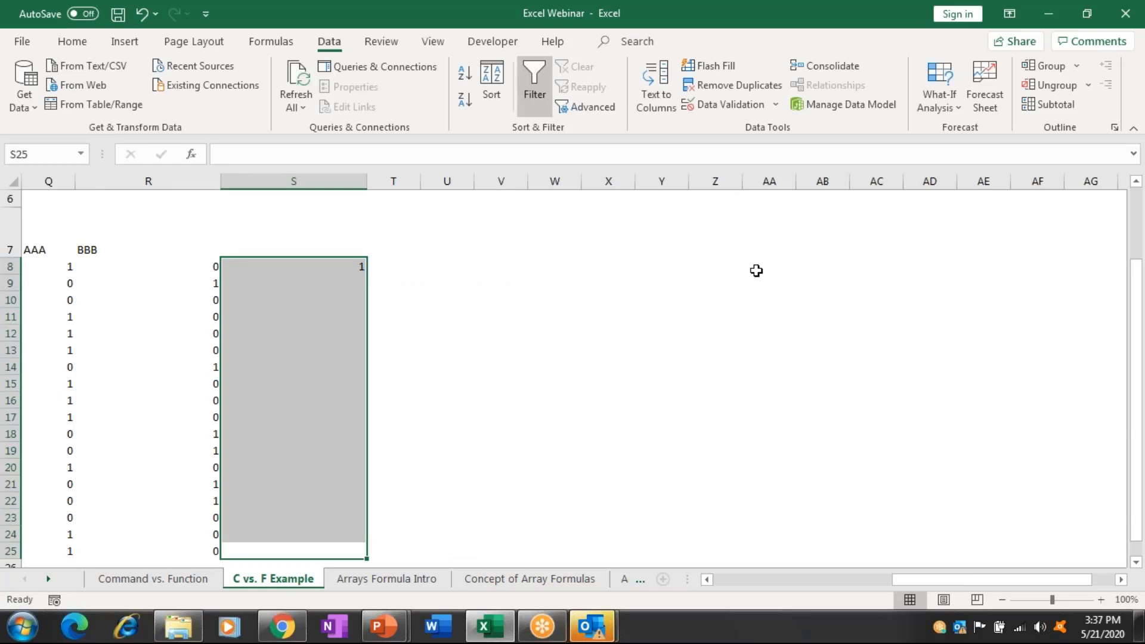
key("ctrl+d")
key("Right")
key("Left")
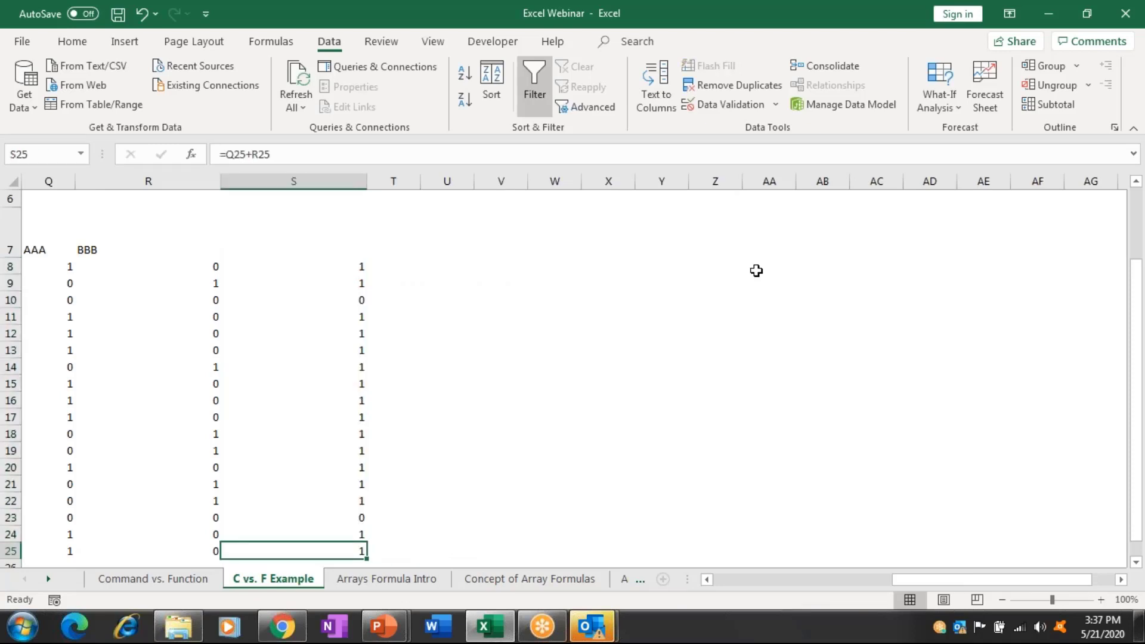
Select the AAA, BBB and sum helper columns from row 7 down and delete them.
key("Left")
key("Left")
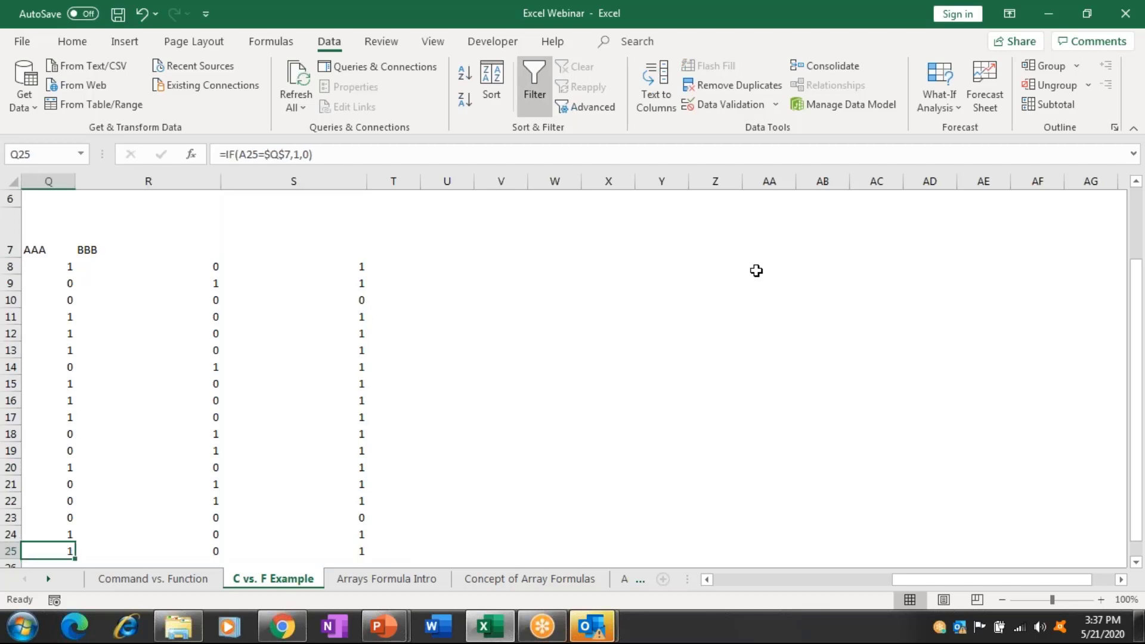
key("Left")
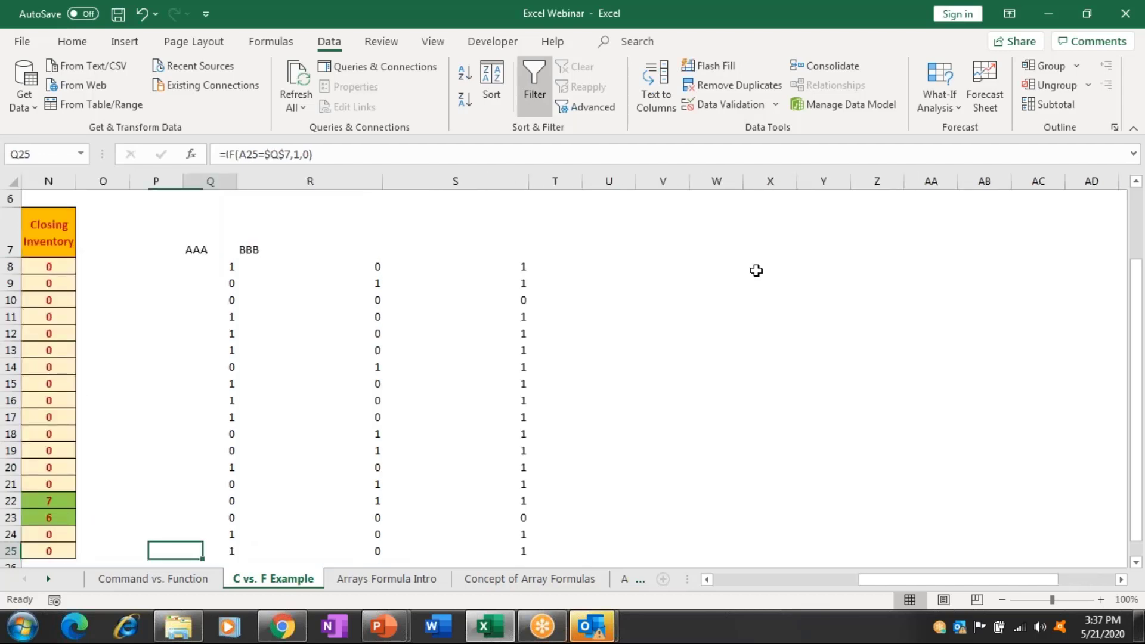
key("Right")
key("ctrl+shift+Up")
key("shift+Right")
key("shift+Right")
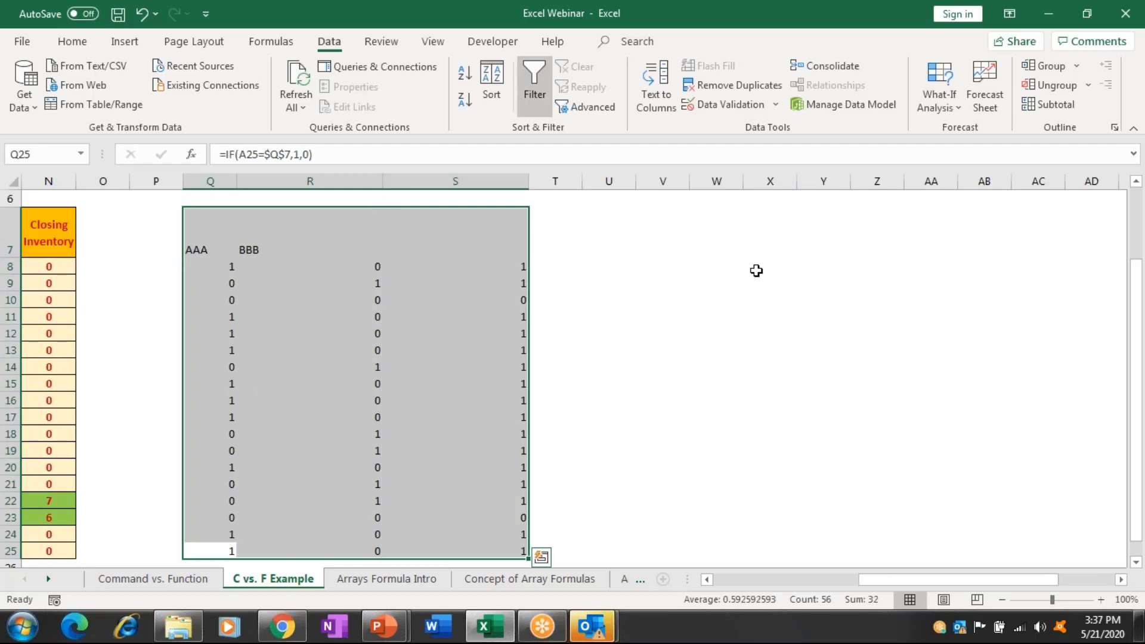
key("Delete")
key("Up")
key("Up")
key("Up")
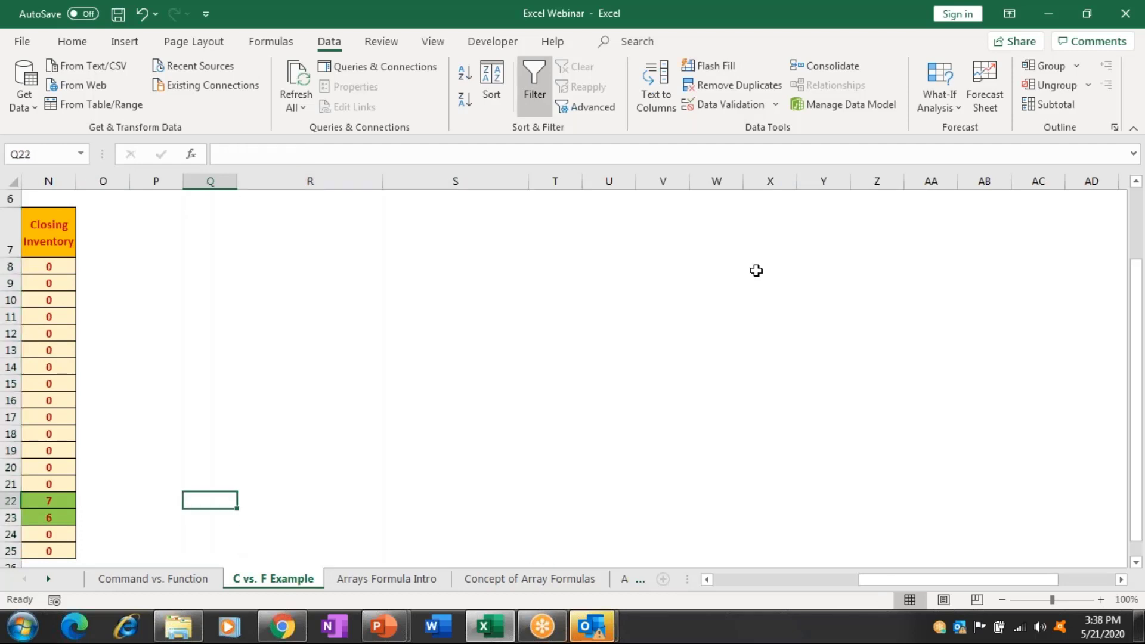
Begin =FILTER( in Q8 with the table range A7:N26 as its array argument.
key("ctrl+Up")
key("Down")
key("Down")
key("Down")
key("Down")
key("Down")
key("Down")
key("Down")
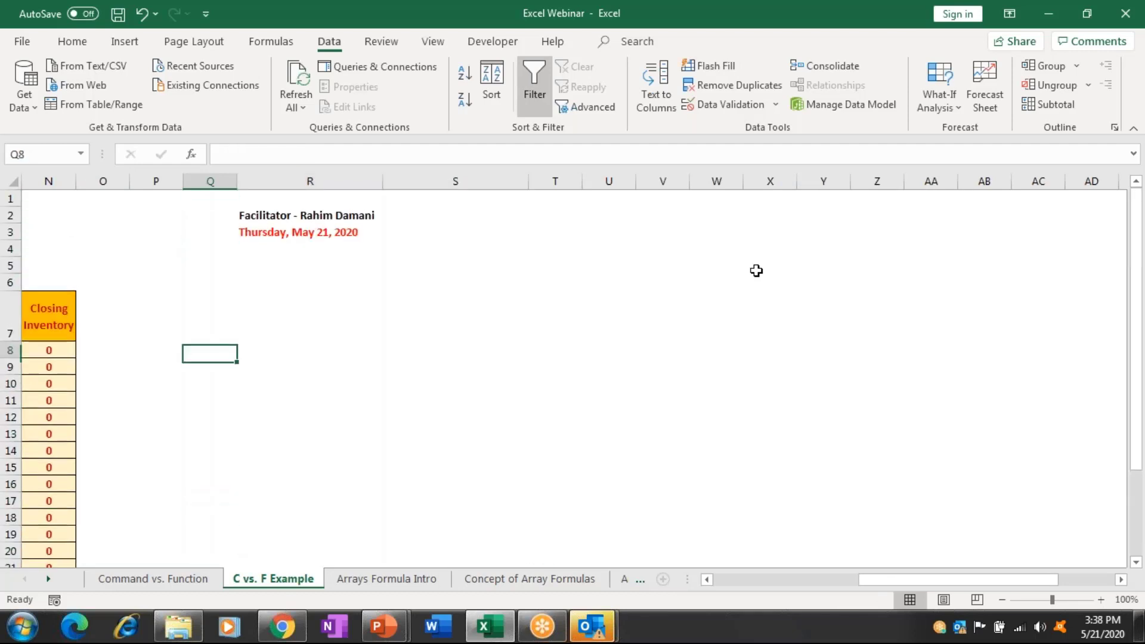
type("=filter")
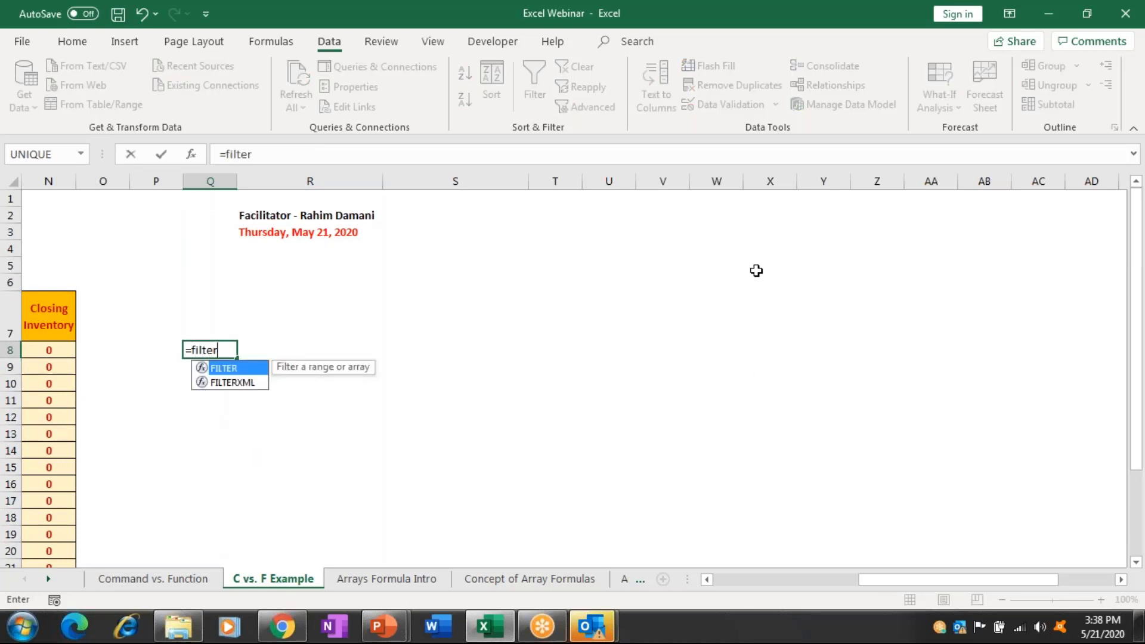
key("Tab")
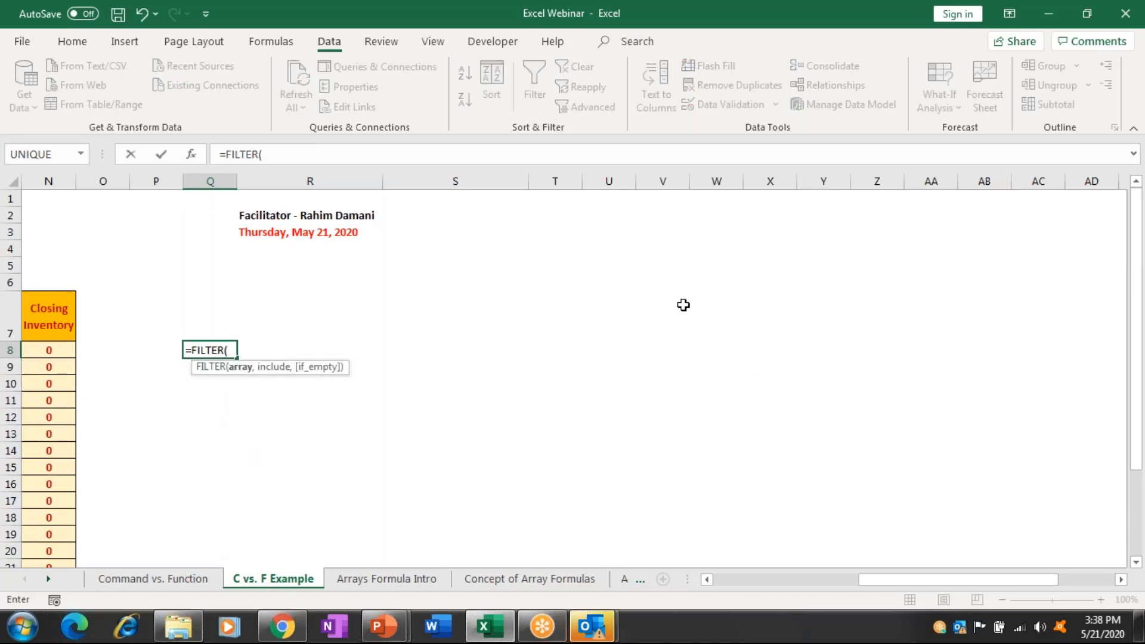
left_click(49, 367)
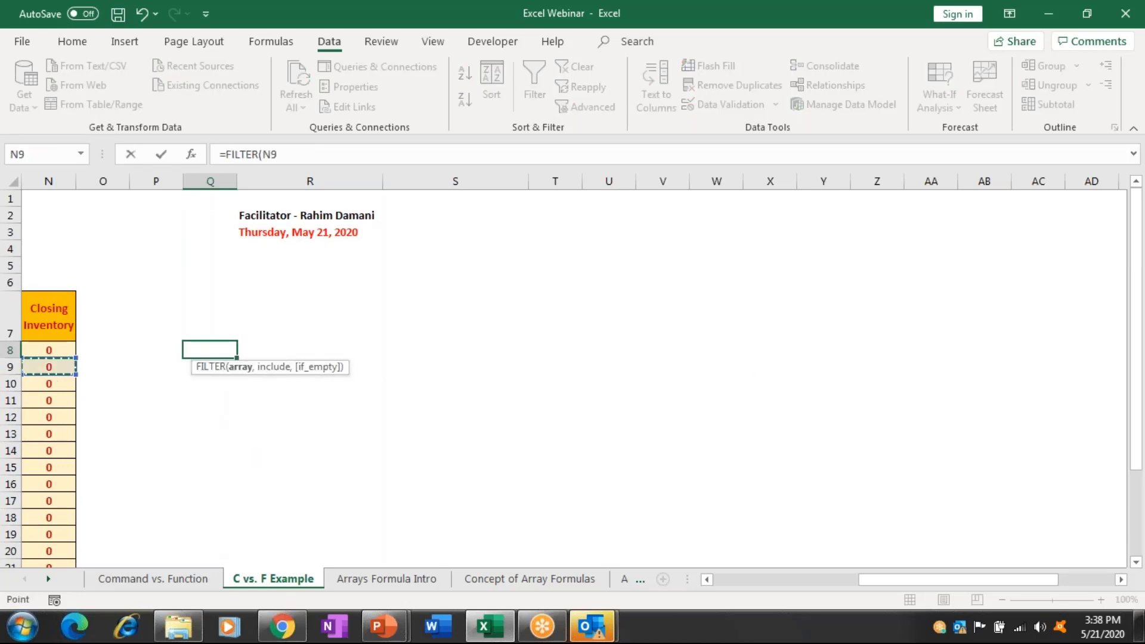
key("Left")
key("Left")
key("Home")
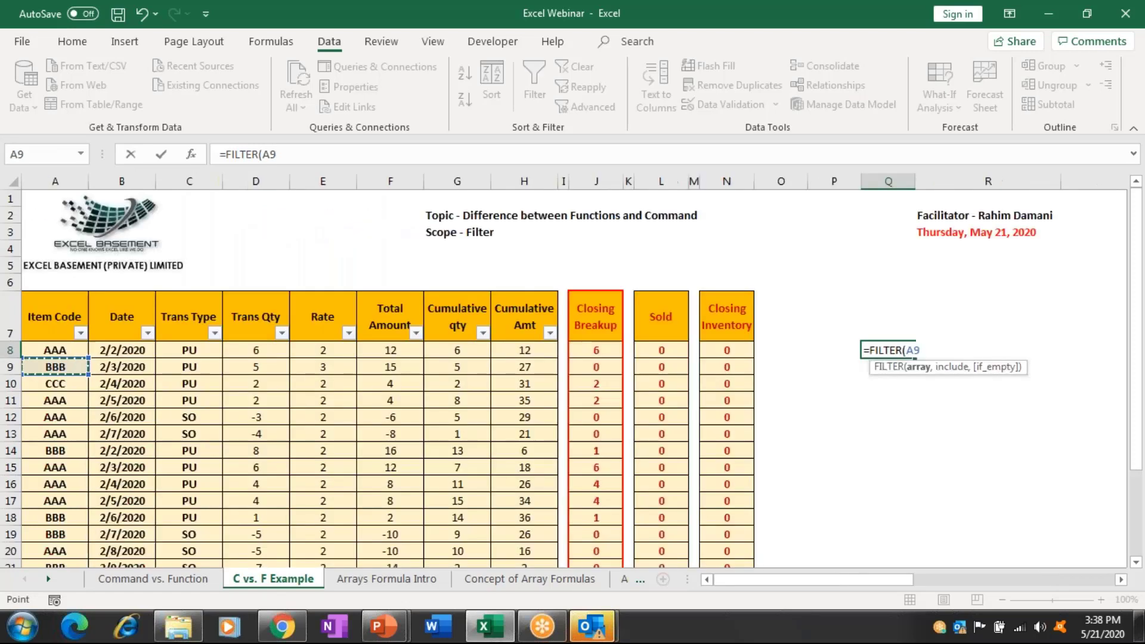
left_click_drag(55, 325, 752, 558)
type(",")
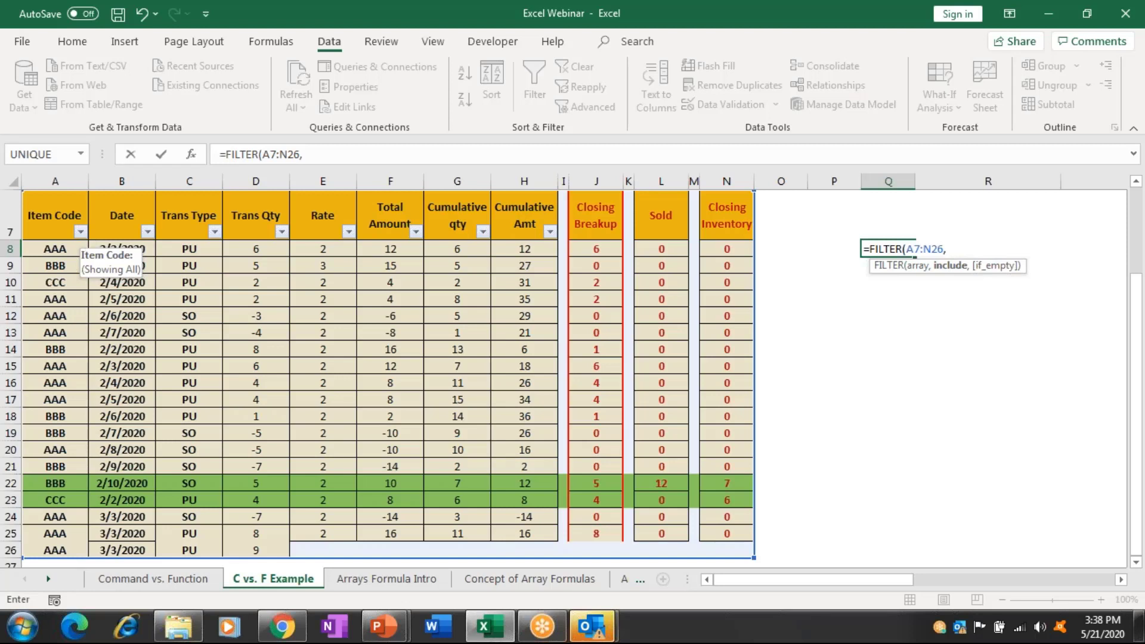
left_click(376, 149)
Add the first include condition (A7:A26="AAA") to the FILTER formula.
type("((")
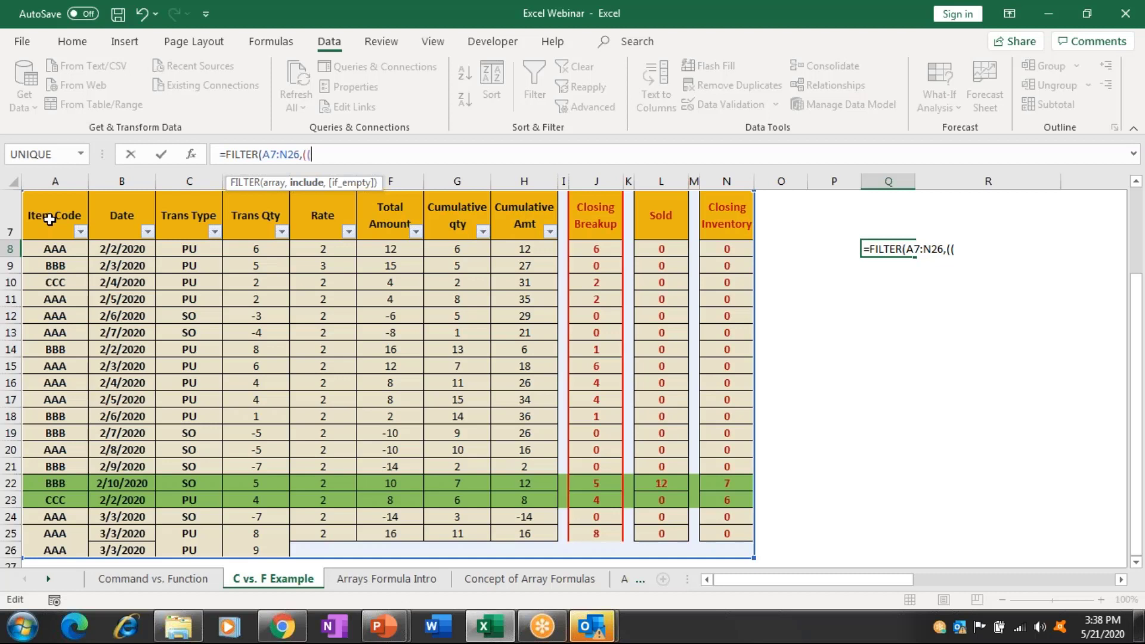
left_click(49, 219)
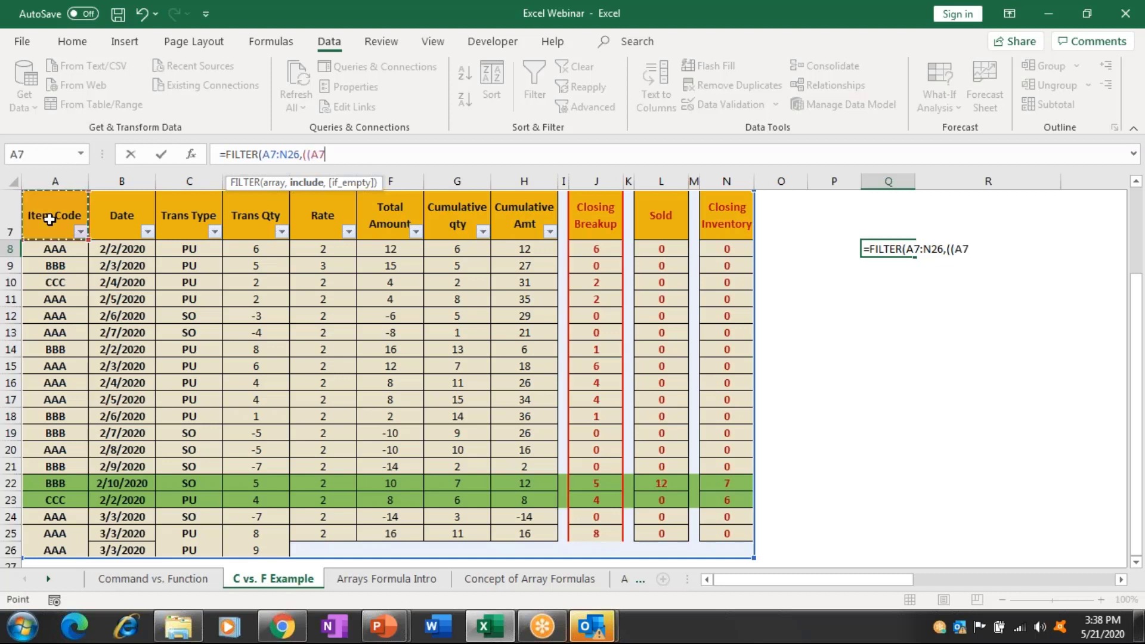
key("ctrl+shift+Down")
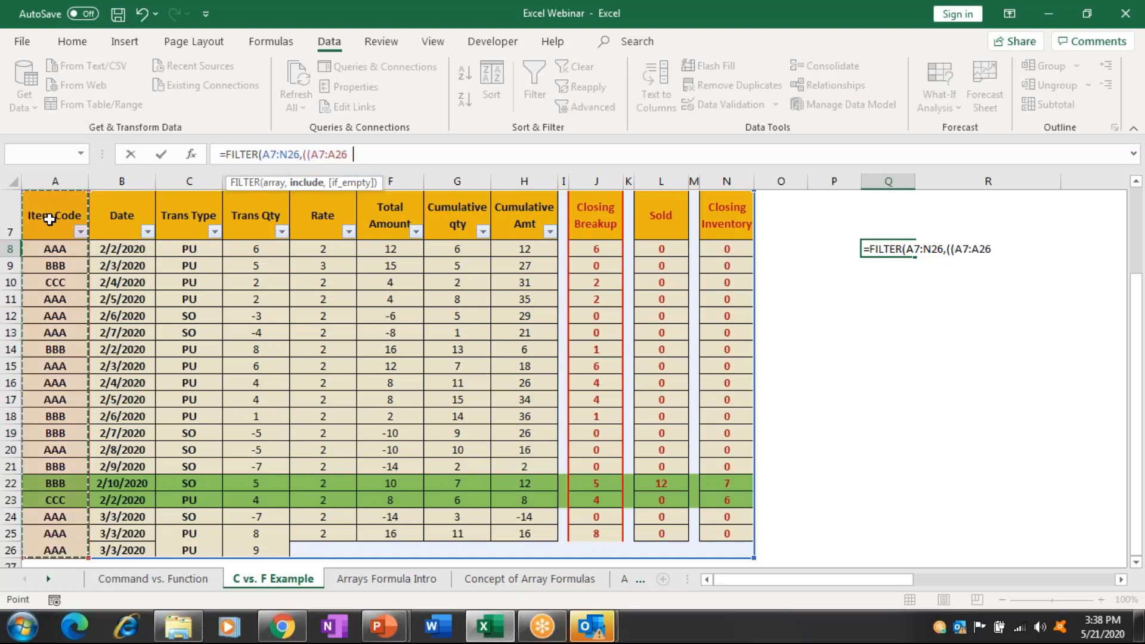
type("=\"")
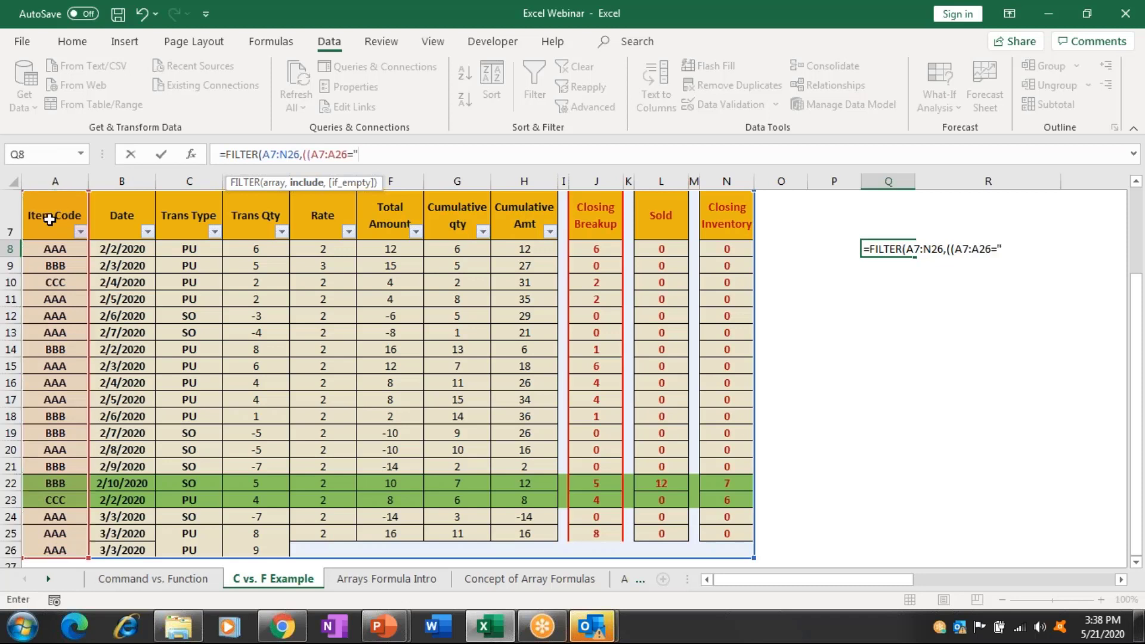
type("AAA\")+(")
Add the (A7:A26="BBB") condition and "na" fallback, then commit and accept Excel's correction.
left_click(49, 220)
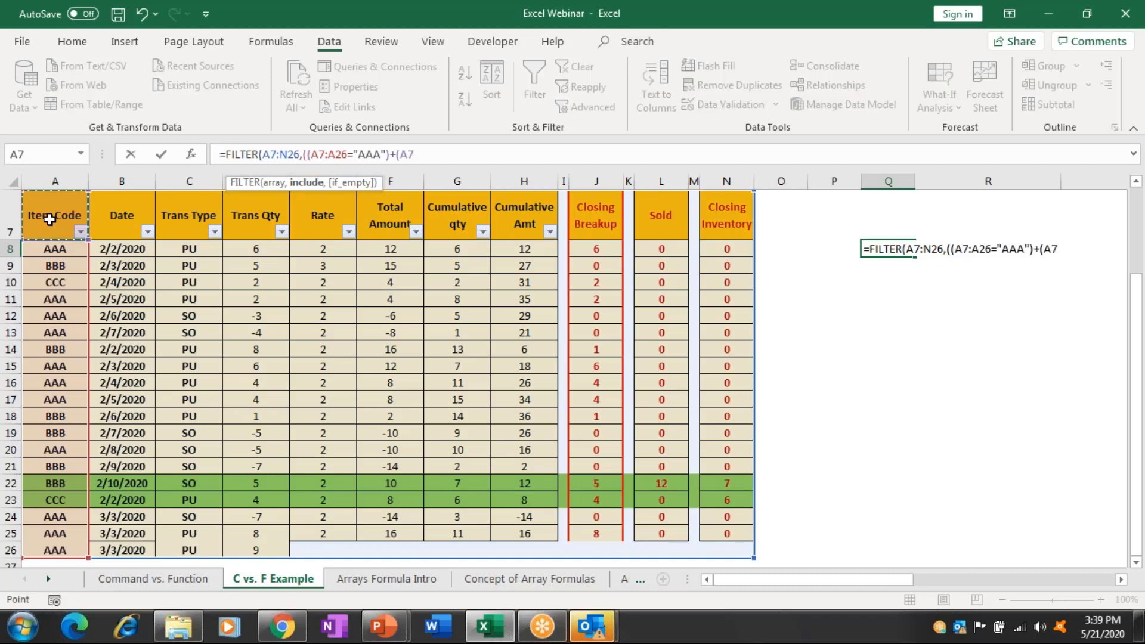
key("ctrl+shift+Down")
type("=\"")
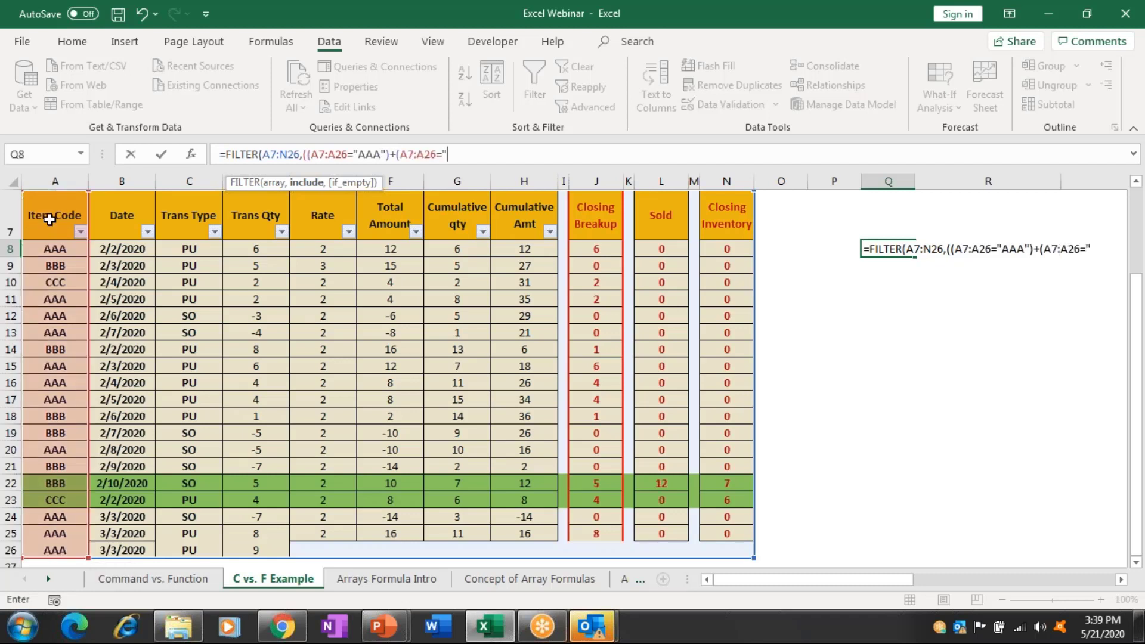
type("BBB\")),")
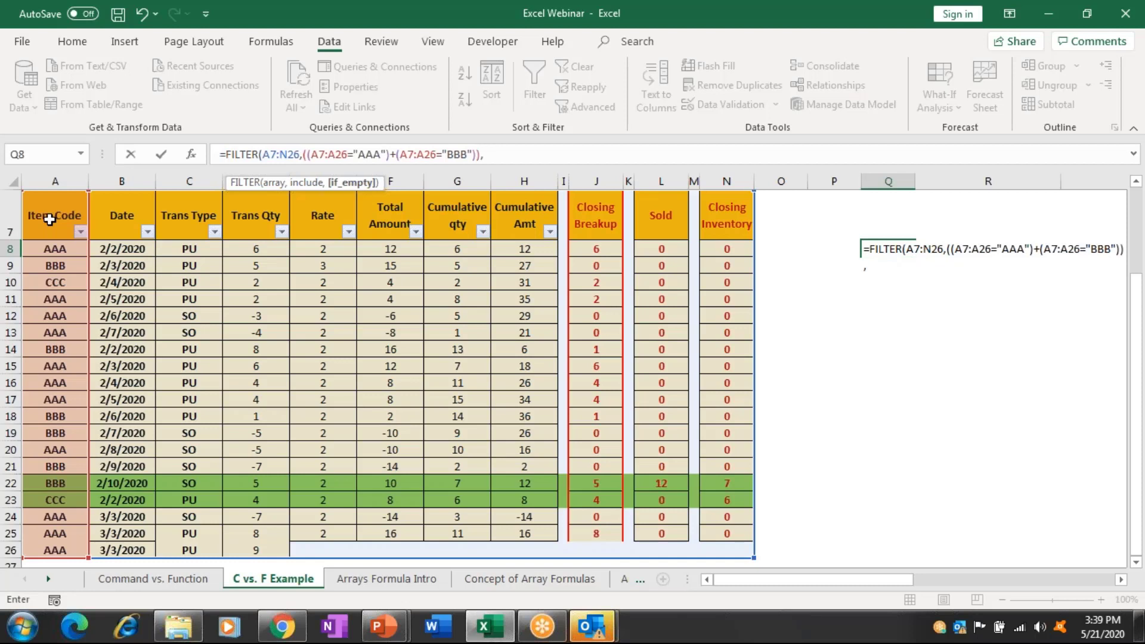
type("\"na\"")
key("Return")
key("Return")
key("Right")
key("Right")
key("Right")
key("Right")
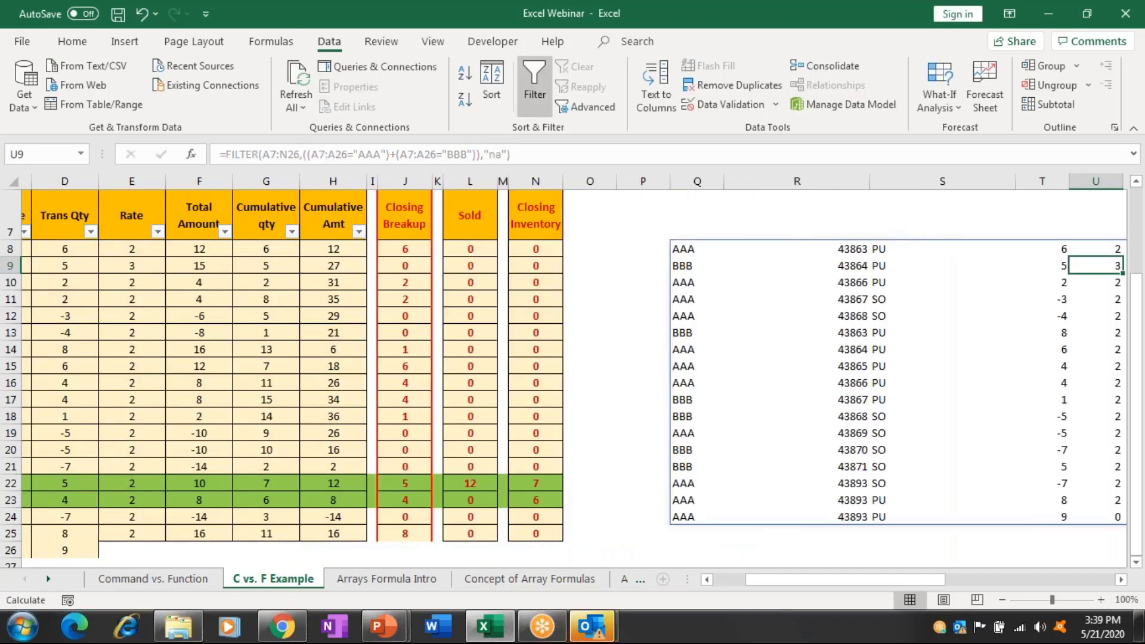
Move right across the spilled AAA/BBB result columns in Q8:AD24.
key("Right")
key("Right")
key("Right")
key("Right")
key("Right")
key("Right")
key("Right")
key("Right")
key("Right")
key("Right")
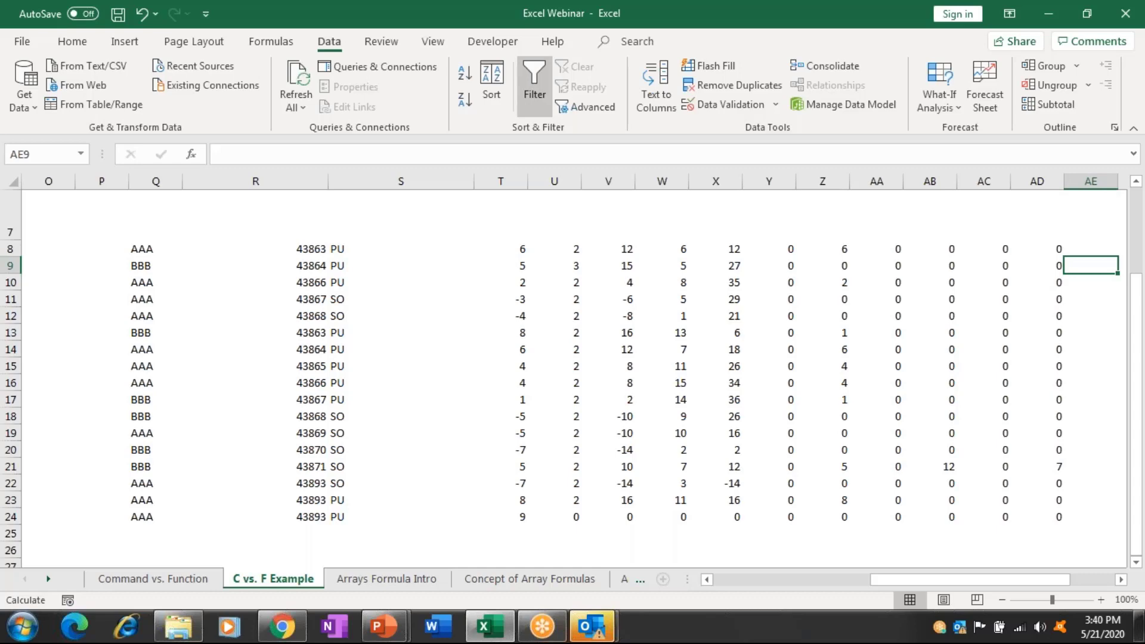
Step forward past Arrays Formula Intro, Concept of Array Formulas and Array Example toward Text Splitting.
key("ctrl+Page_Down")
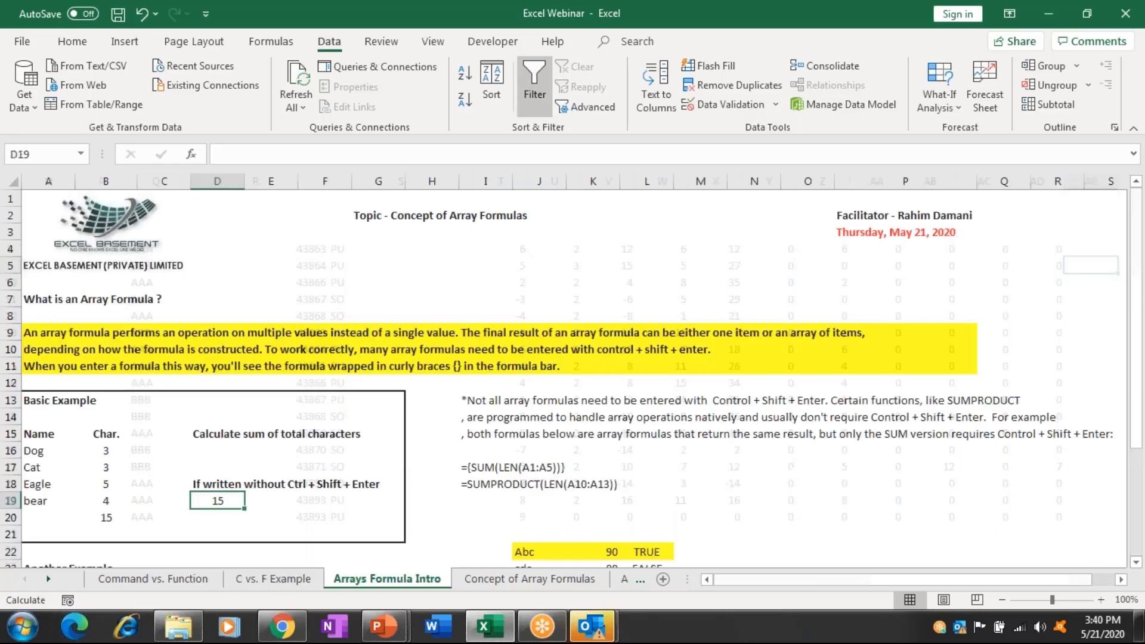
key("ctrl+Page_Down")
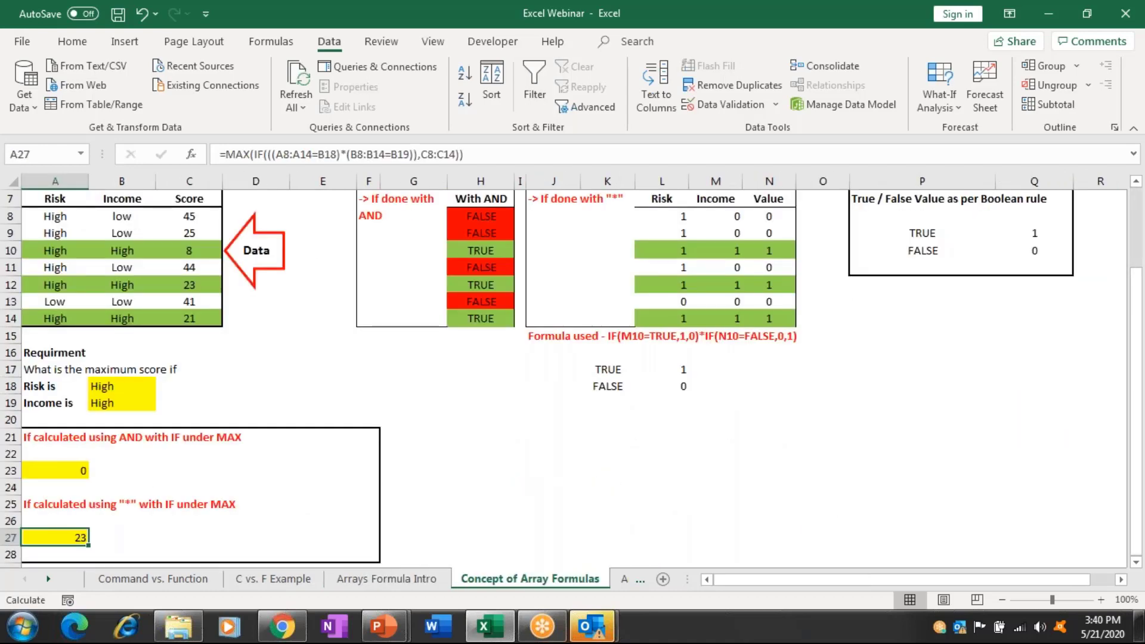
key("ctrl+Page_Down")
key("ctrl+Page_Down")
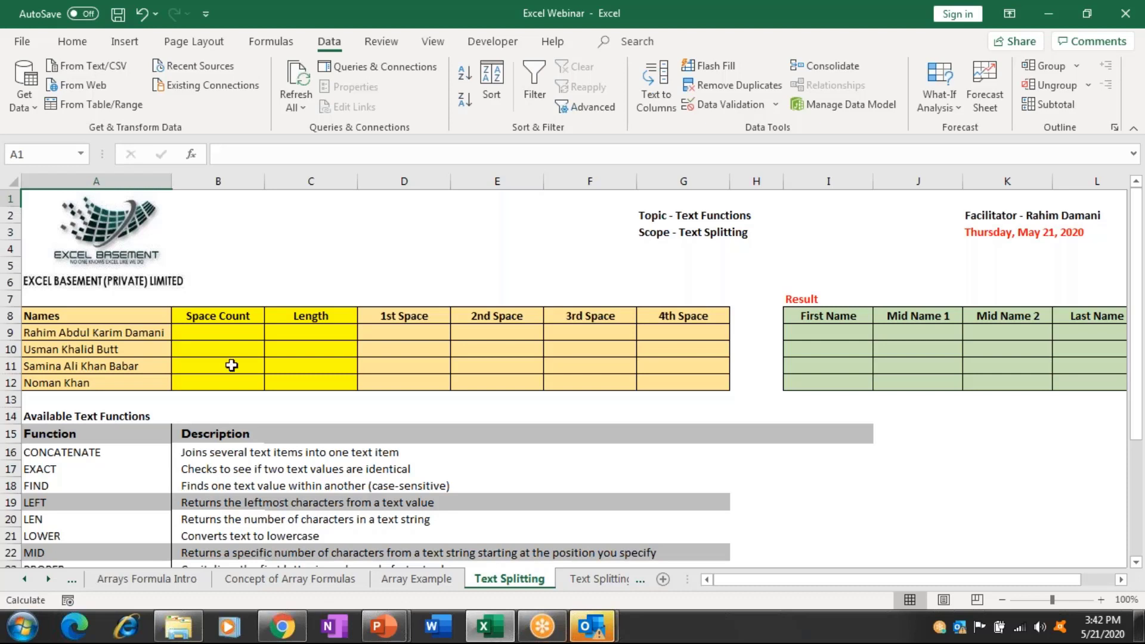
Enter =LEN(A9) in B9, returning 24 characters for the first full name.
left_click(221, 334)
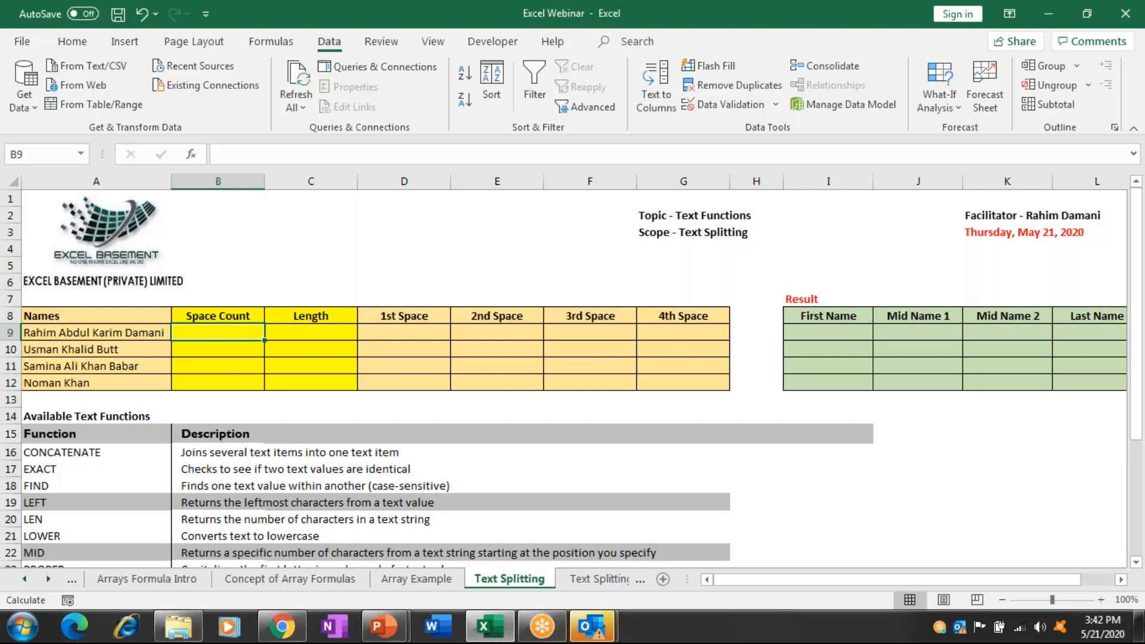
type("=len")
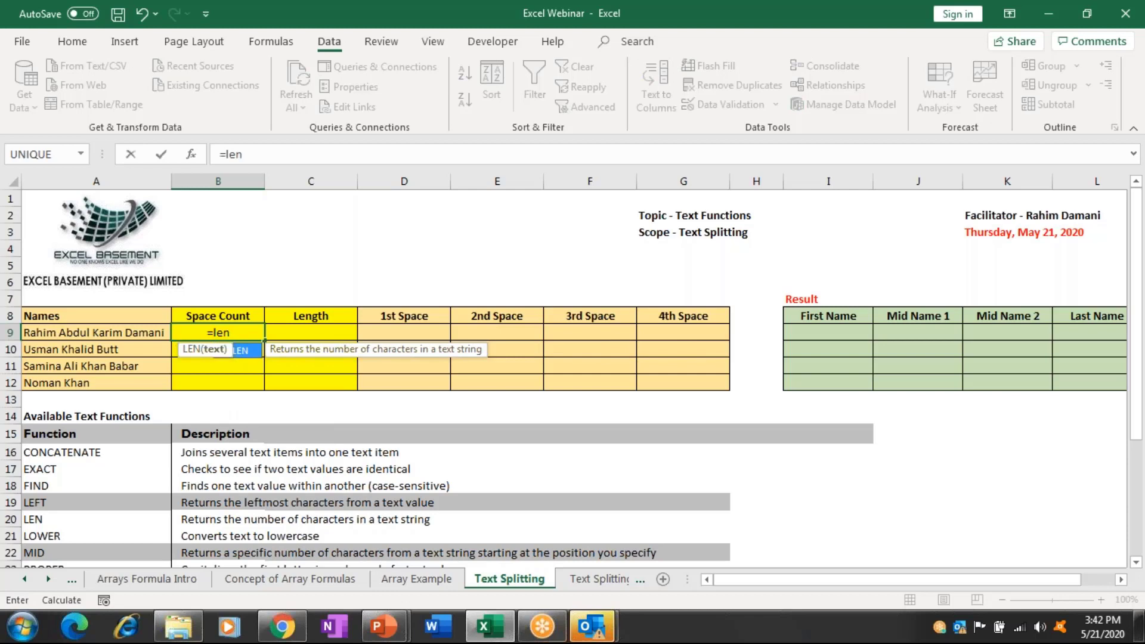
key("Tab")
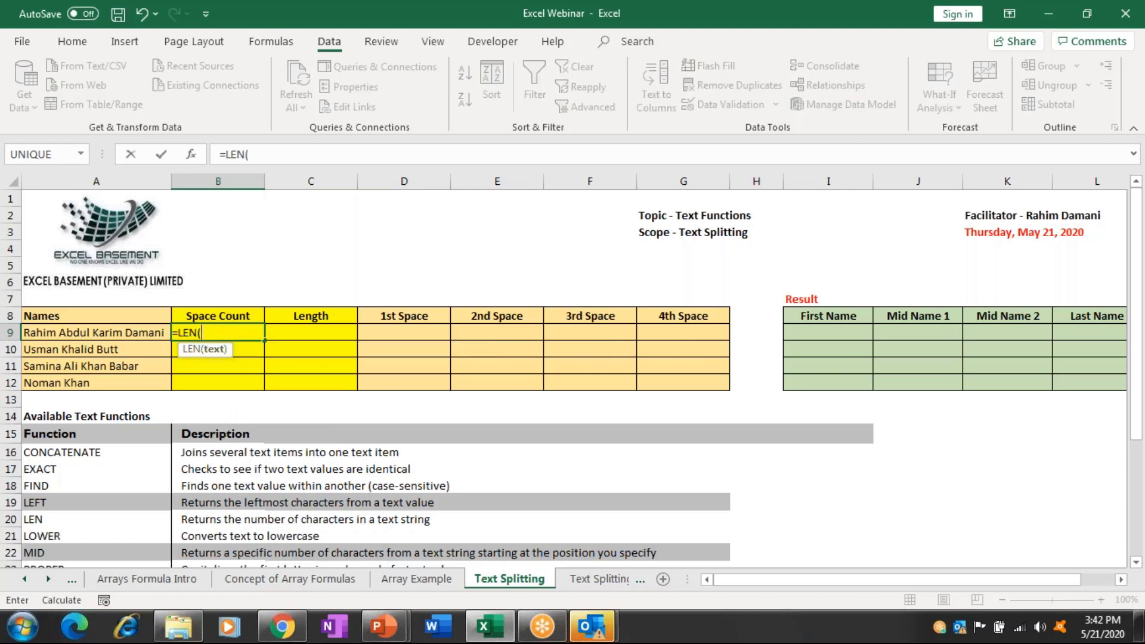
left_click(159, 333)
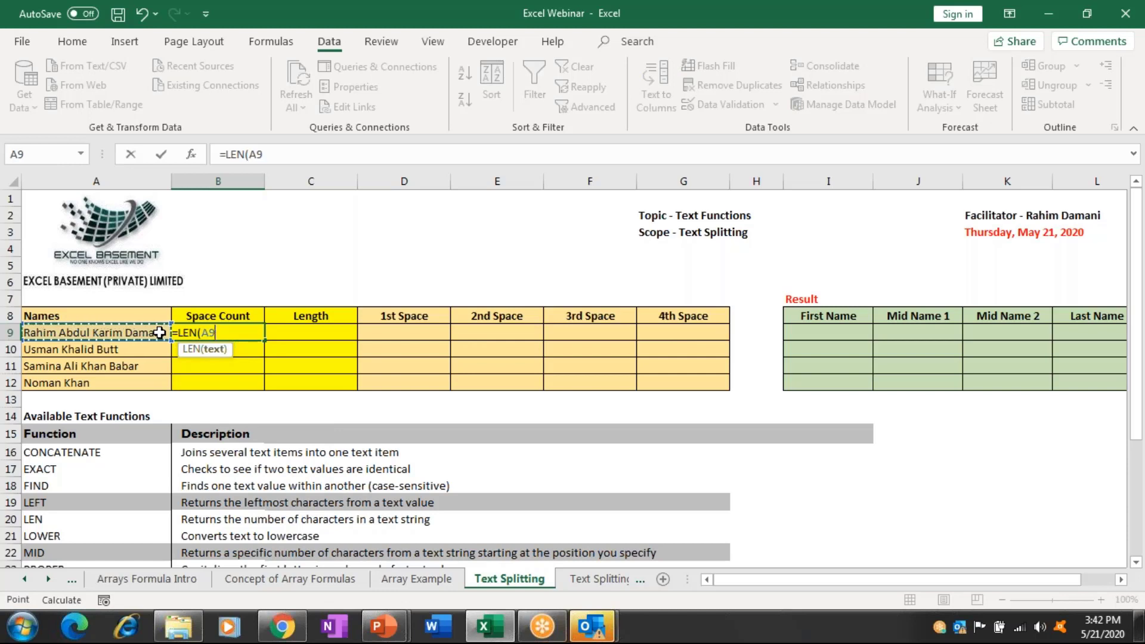
type(")")
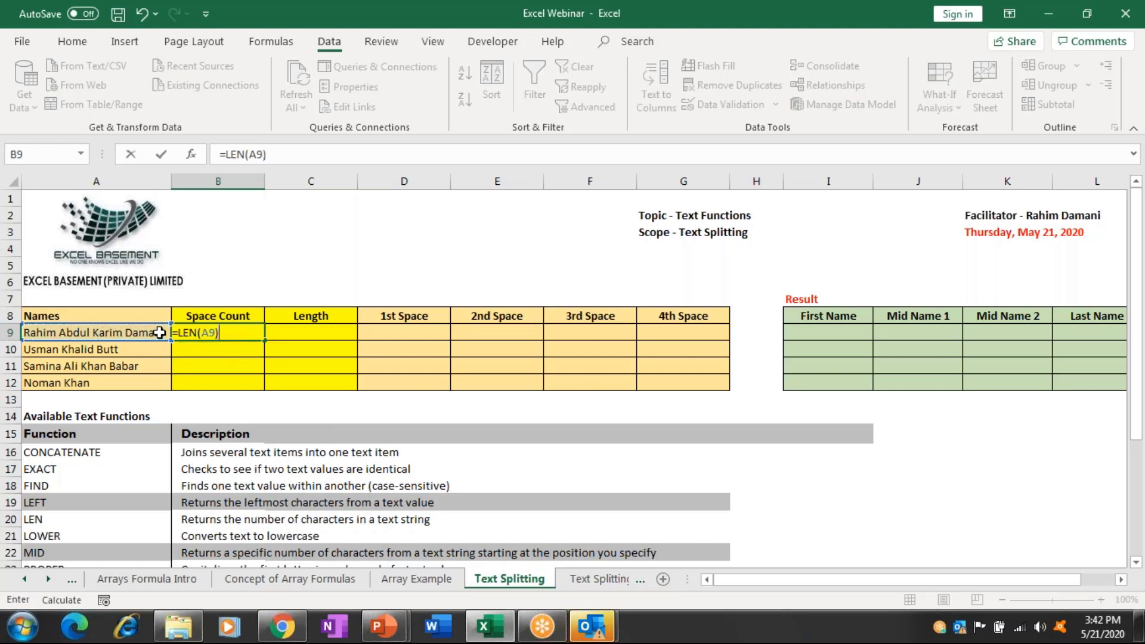
key("ctrl+Return")
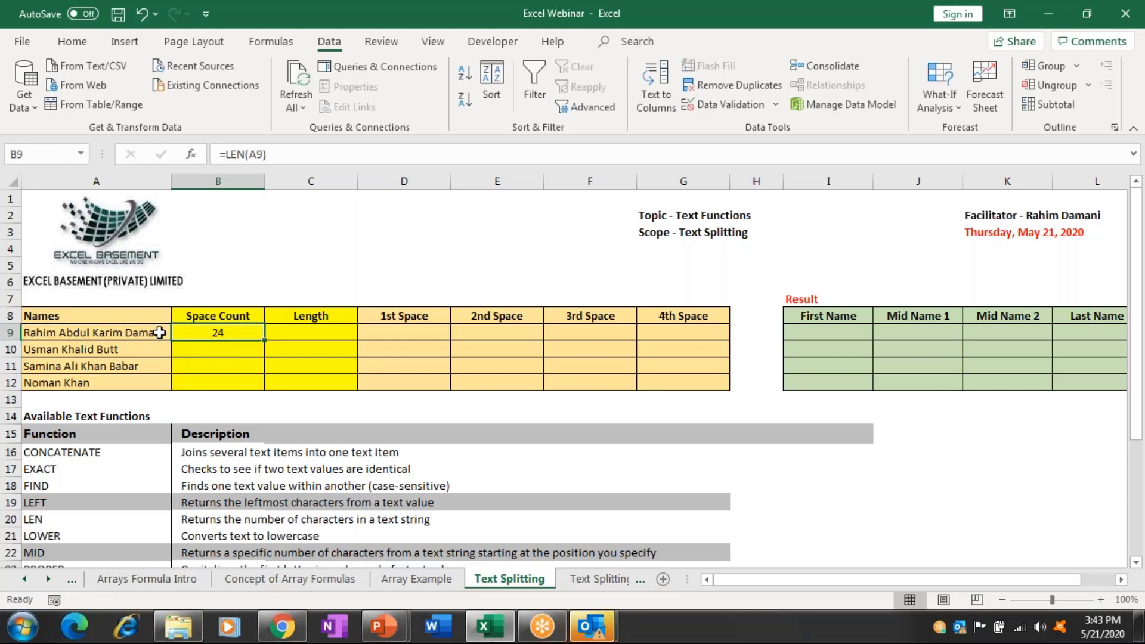
key("Down")
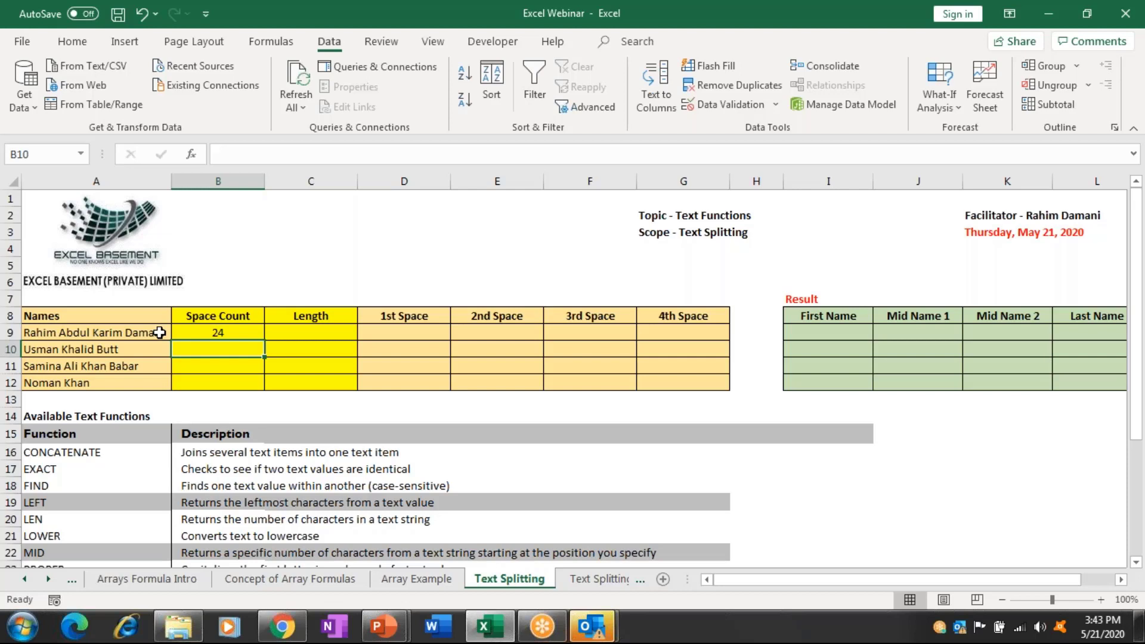
key("Up")
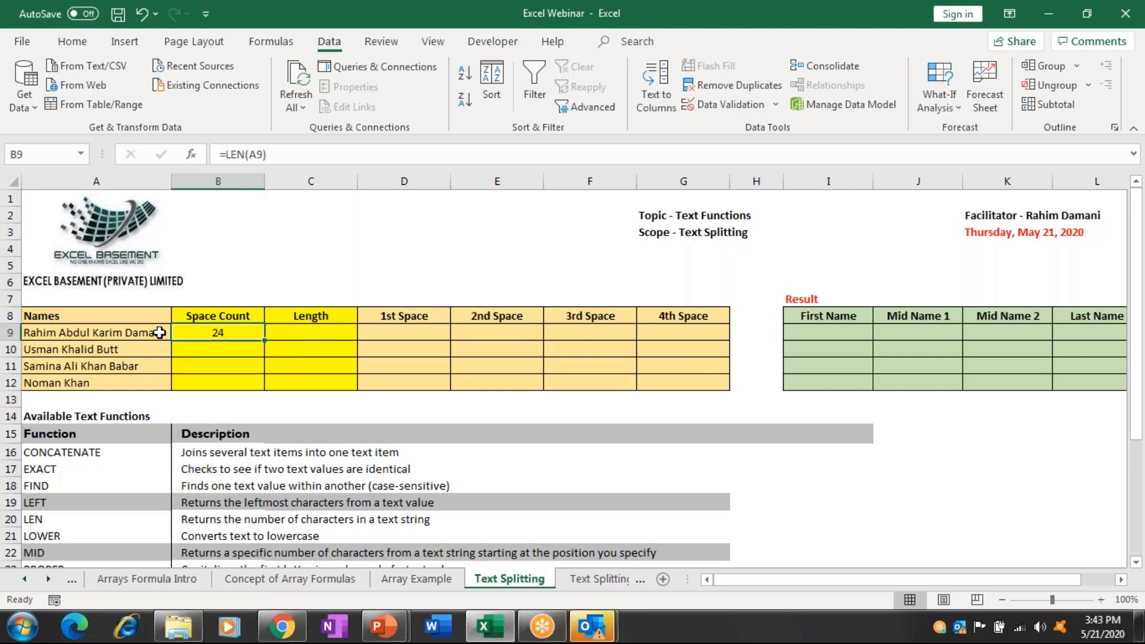
Enter =SUBSTITUTE(A9," ","") in B10 to get the first name without spaces.
key("Down")
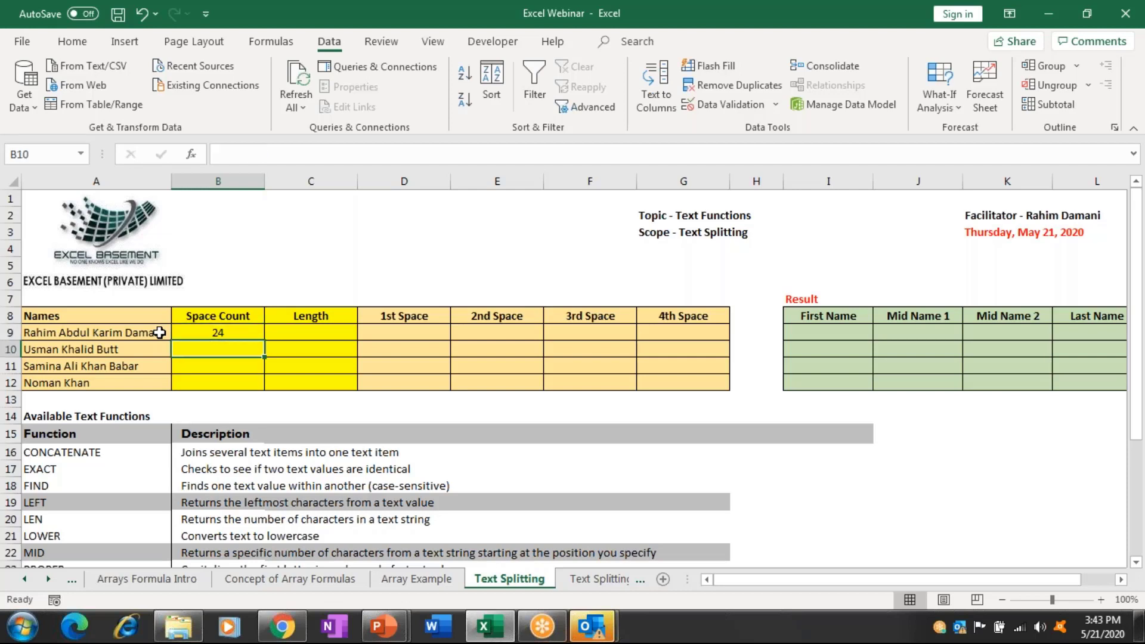
type("=")
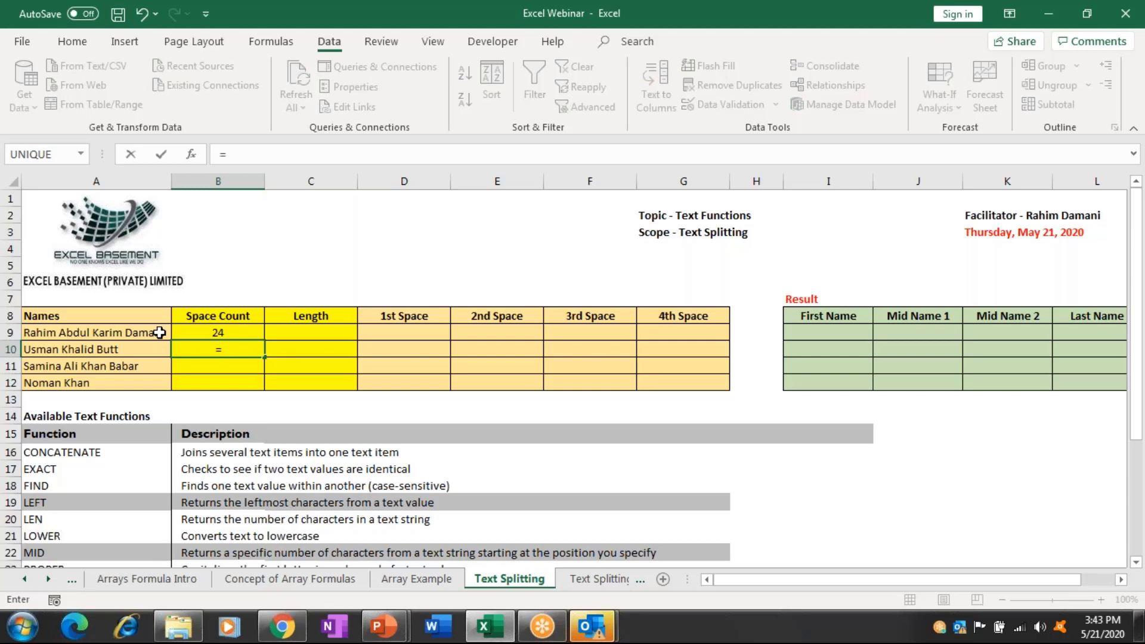
type("s")
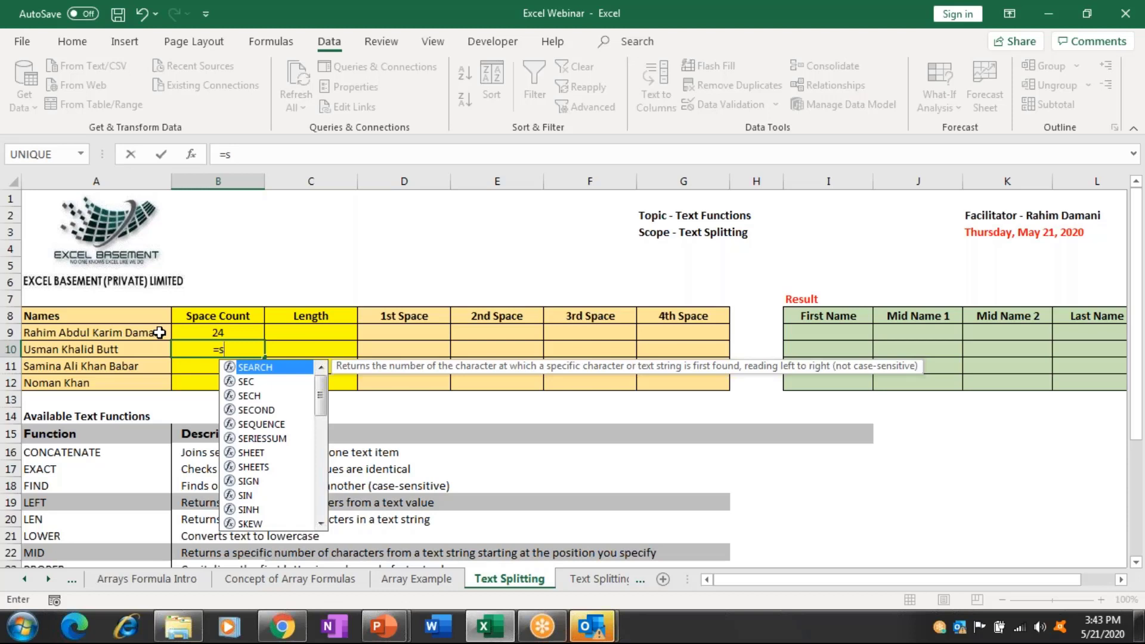
type("ub")
key("Tab")
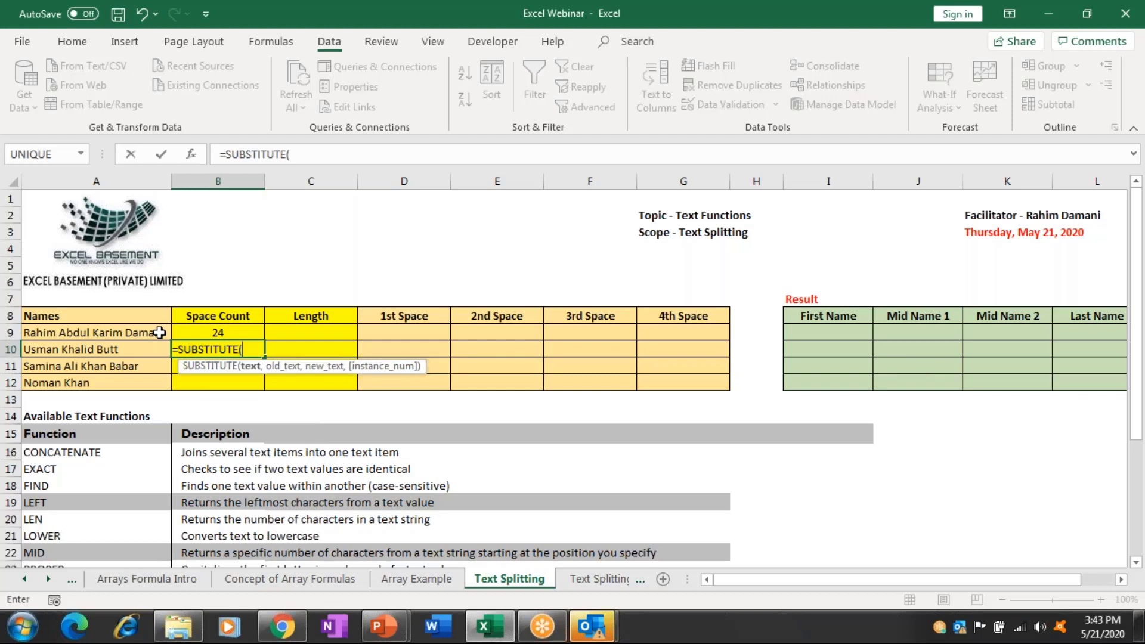
left_click(160, 332)
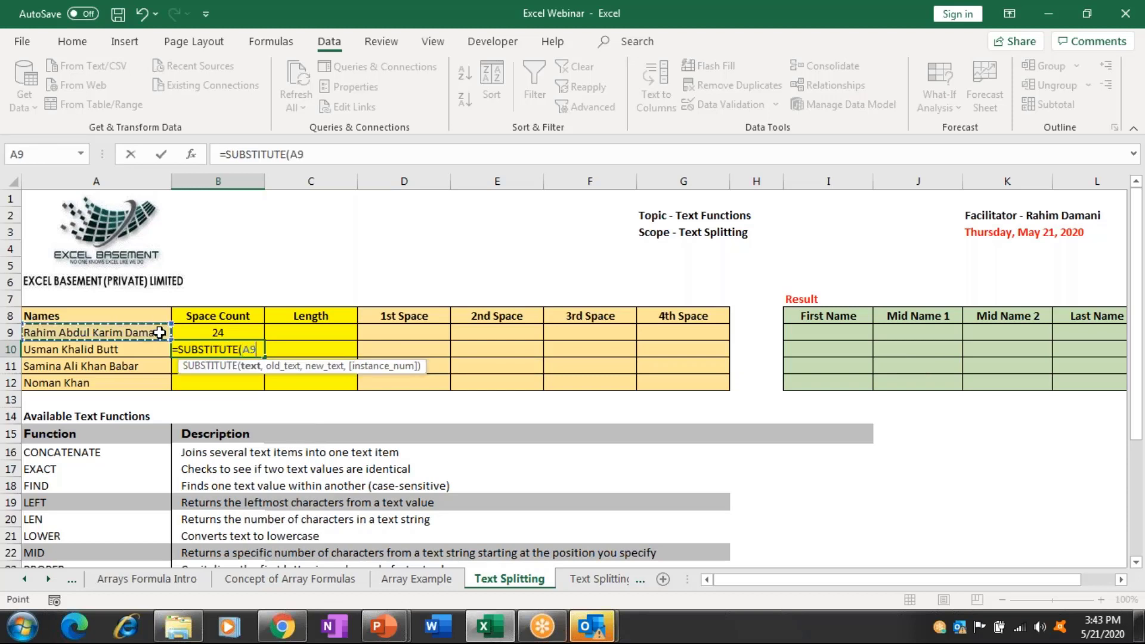
type(",\" \"")
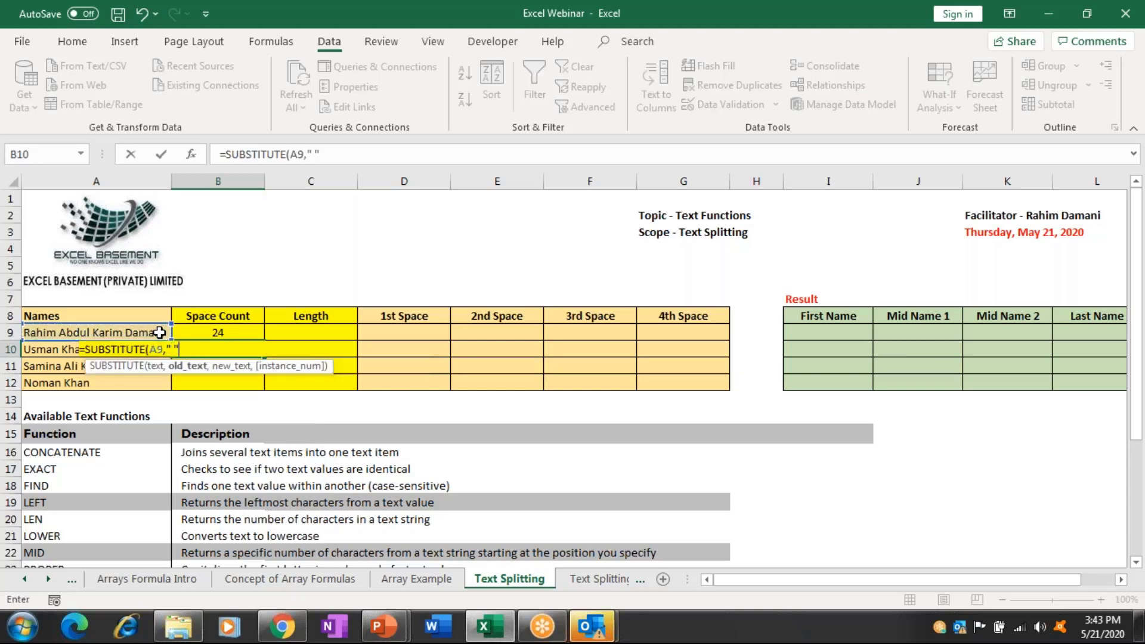
type(",\"")
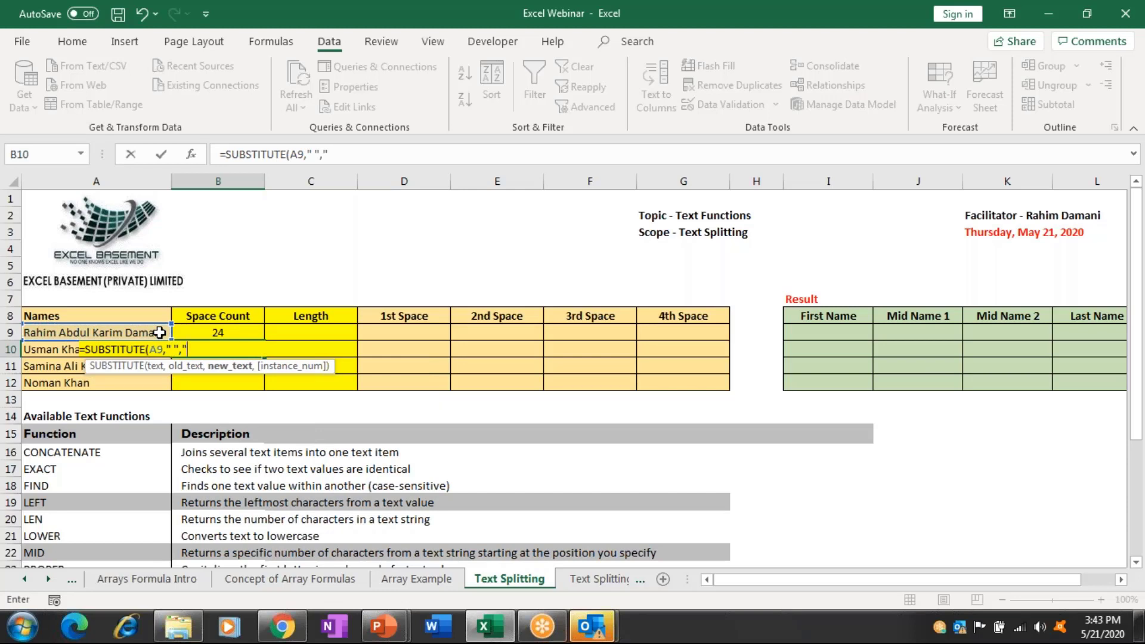
type("\")")
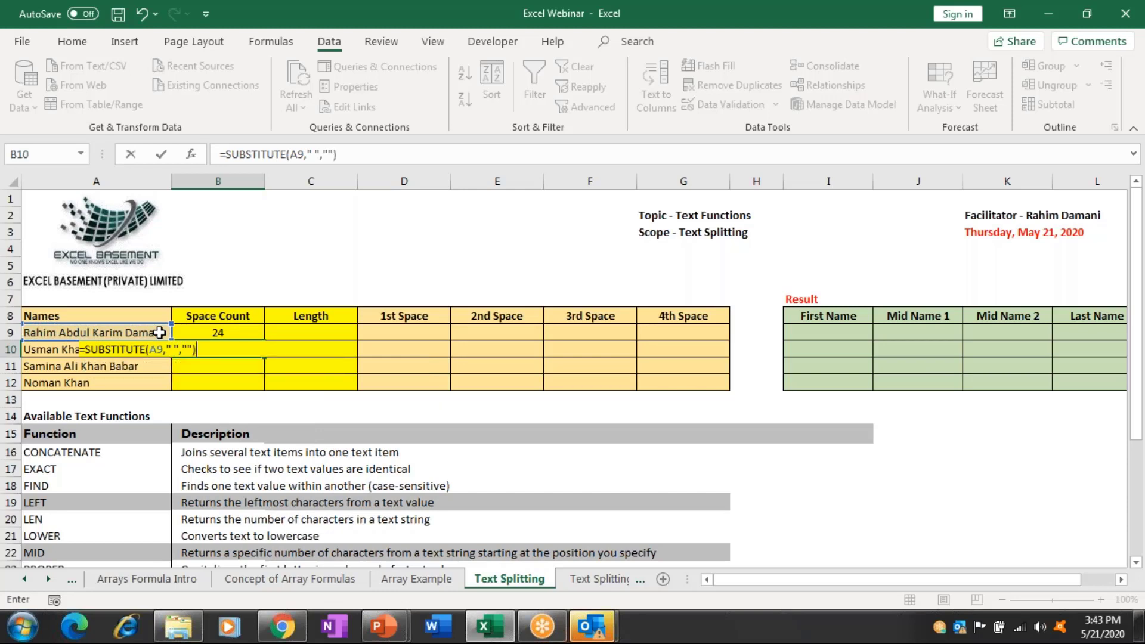
key("Return")
Put =LEN(B10) in B11 to count the characters of the spaceless name.
key("Up")
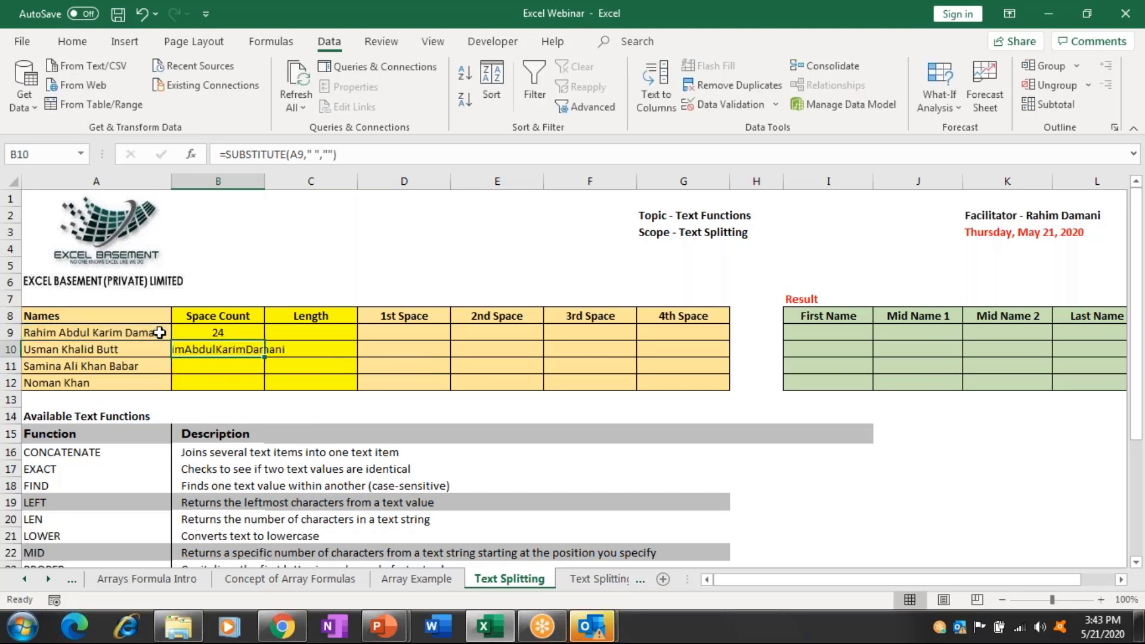
key("Down")
type("=")
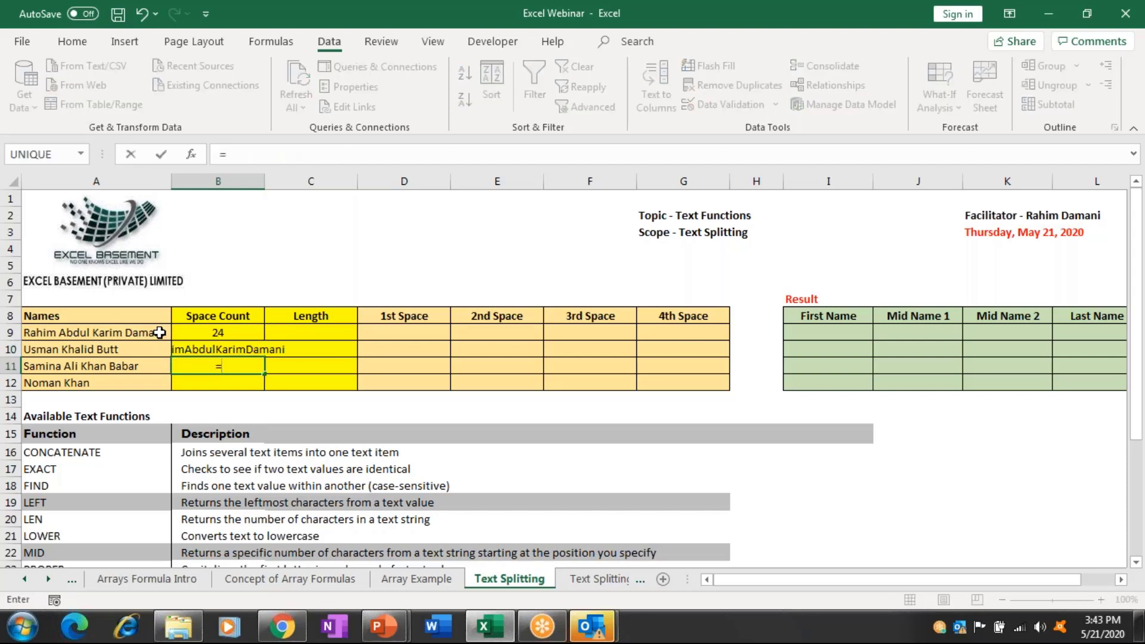
type("l")
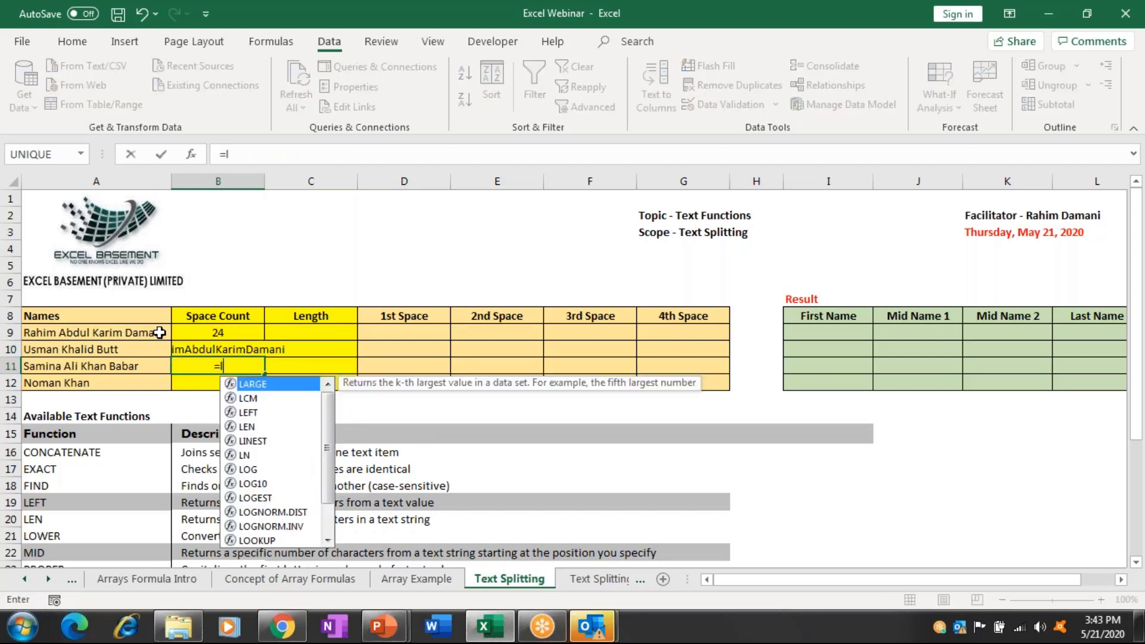
type("en")
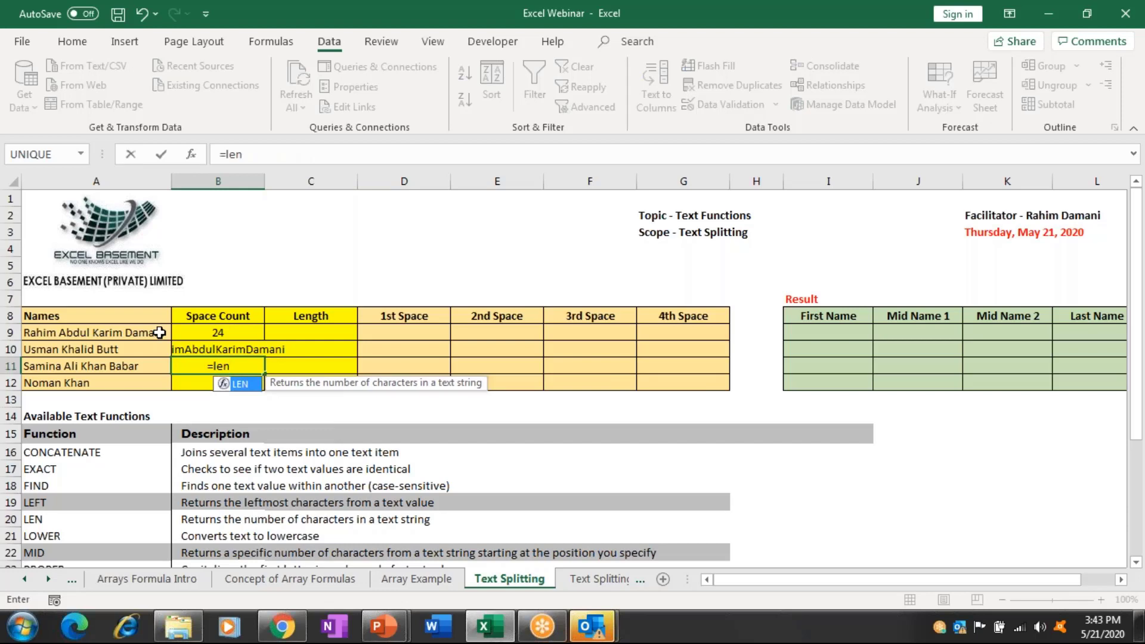
key("Tab")
key("Up")
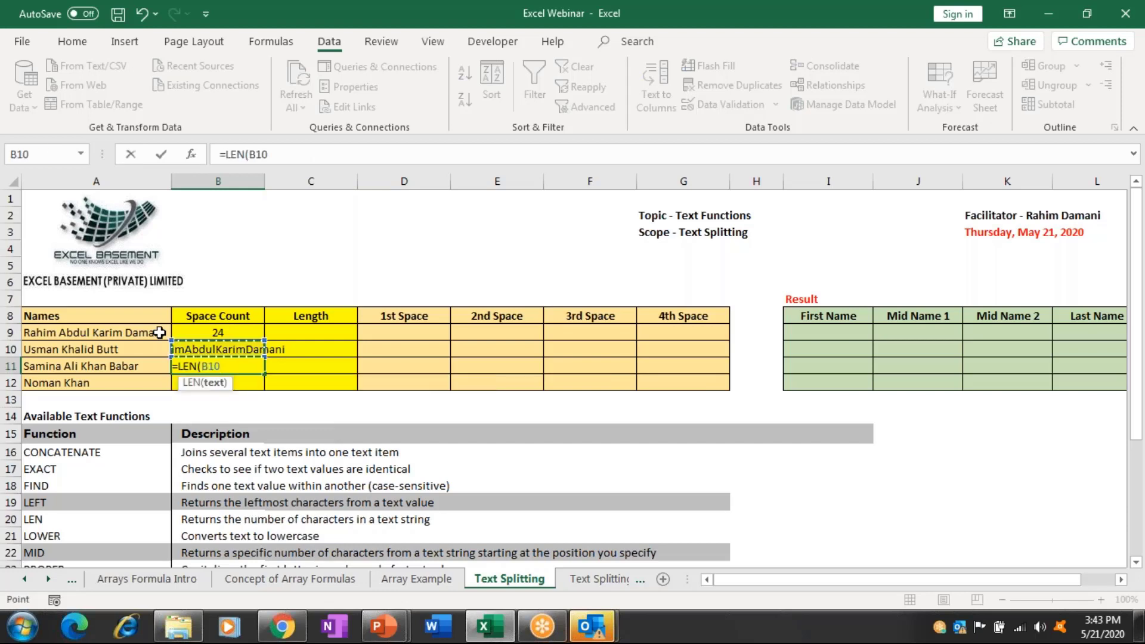
type(")")
key("Return")
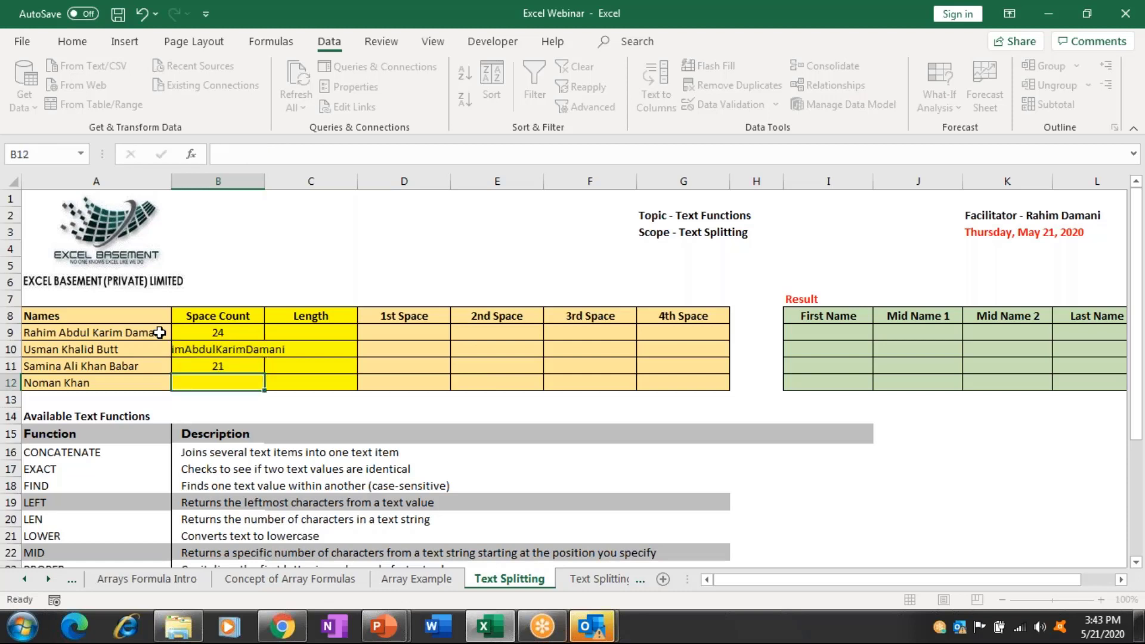
key("Up")
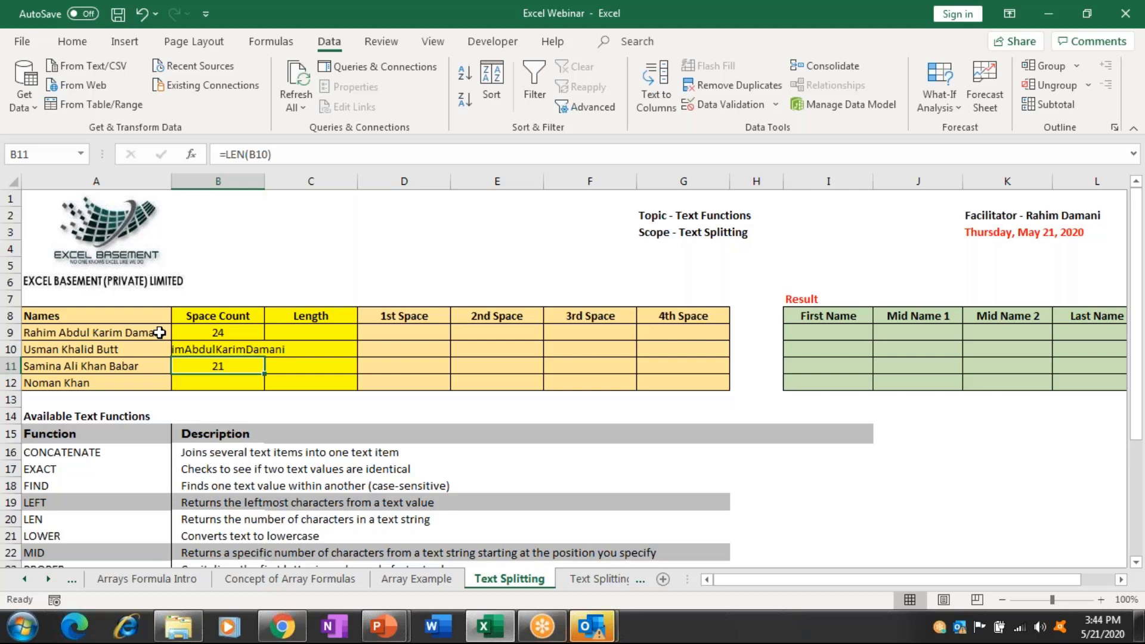
Compute the space count in B12 with =B9-B11, giving 3.
key("Down")
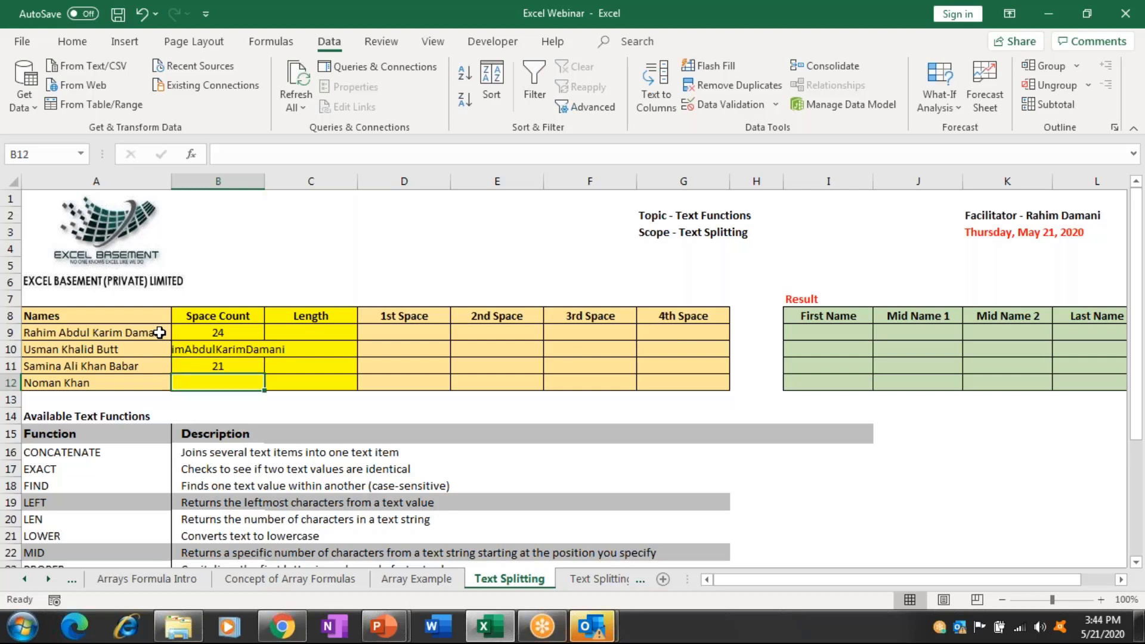
type("=")
key("Up")
key("Up")
key("Up")
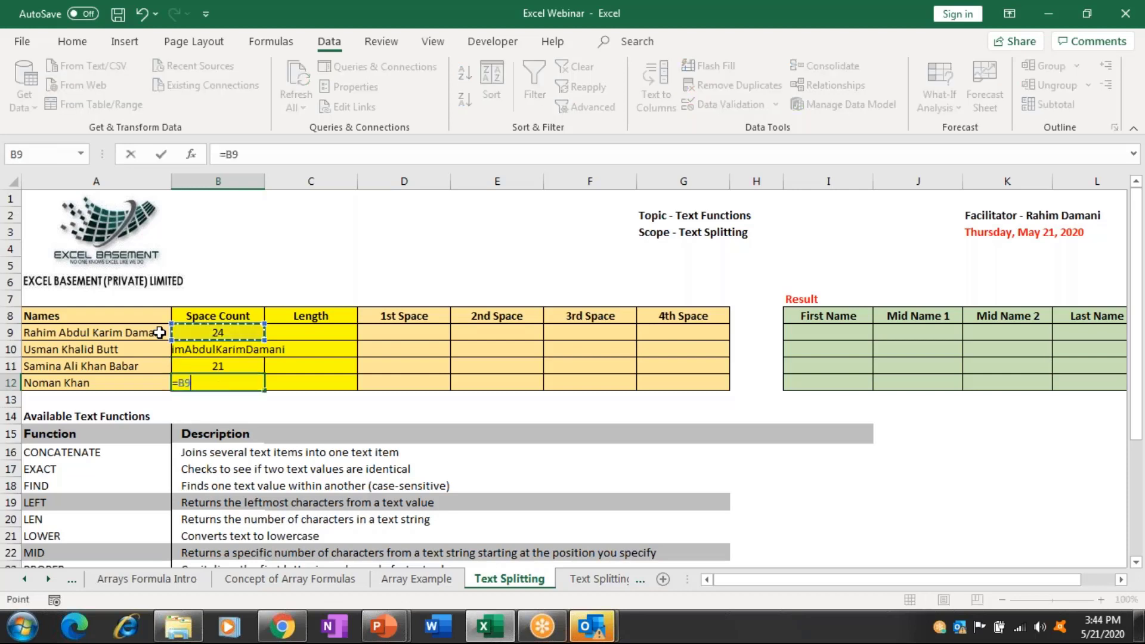
type("-")
key("Up")
key("ctrl+Return")
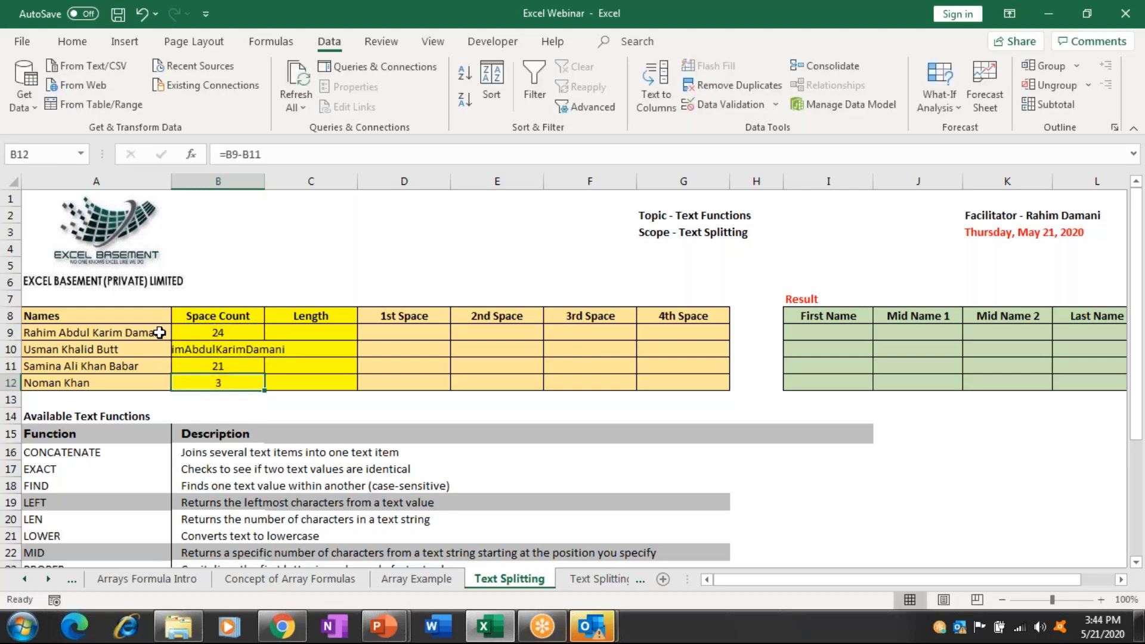
Remove the trial helper results from the Space Count cells.
key("shift+Up")
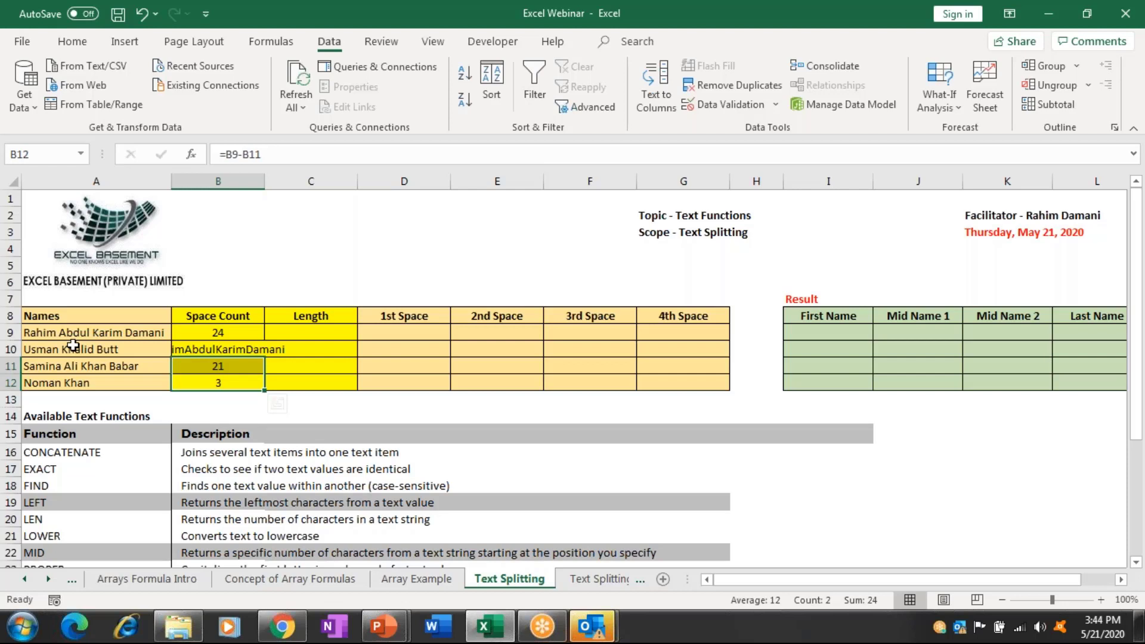
key("shift+Up")
key("ctrl+z")
key("ctrl+z")
key("ctrl+z")
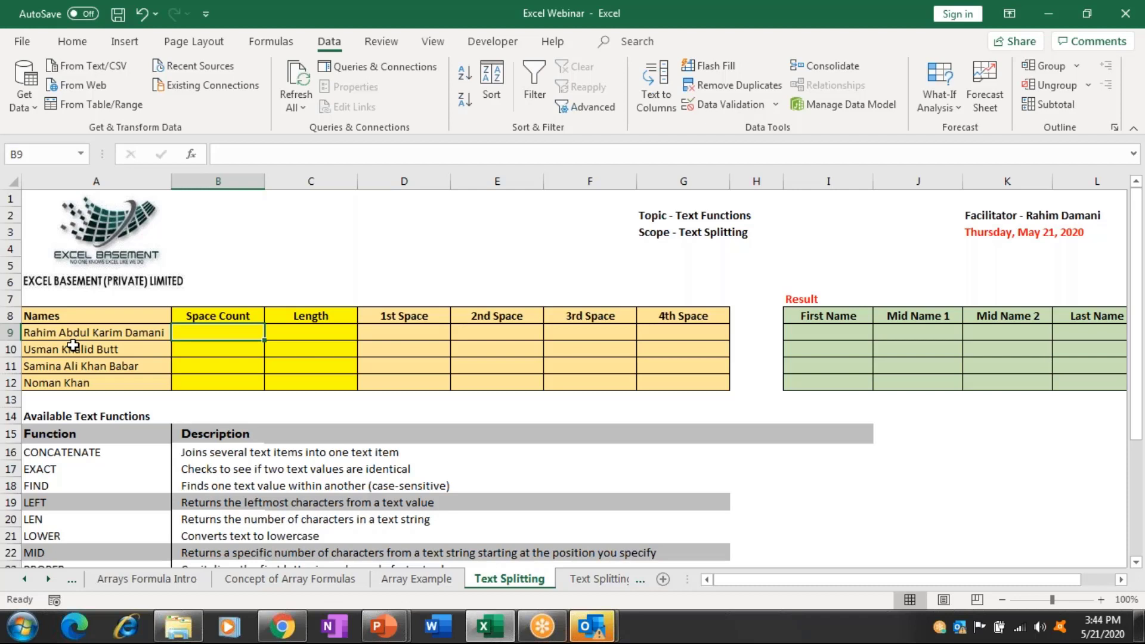
Enter =LEN(A9)-LEN(SUBSTITUTE(A9," ","")) in B9, accepting Excel's suggested correction.
type("=len")
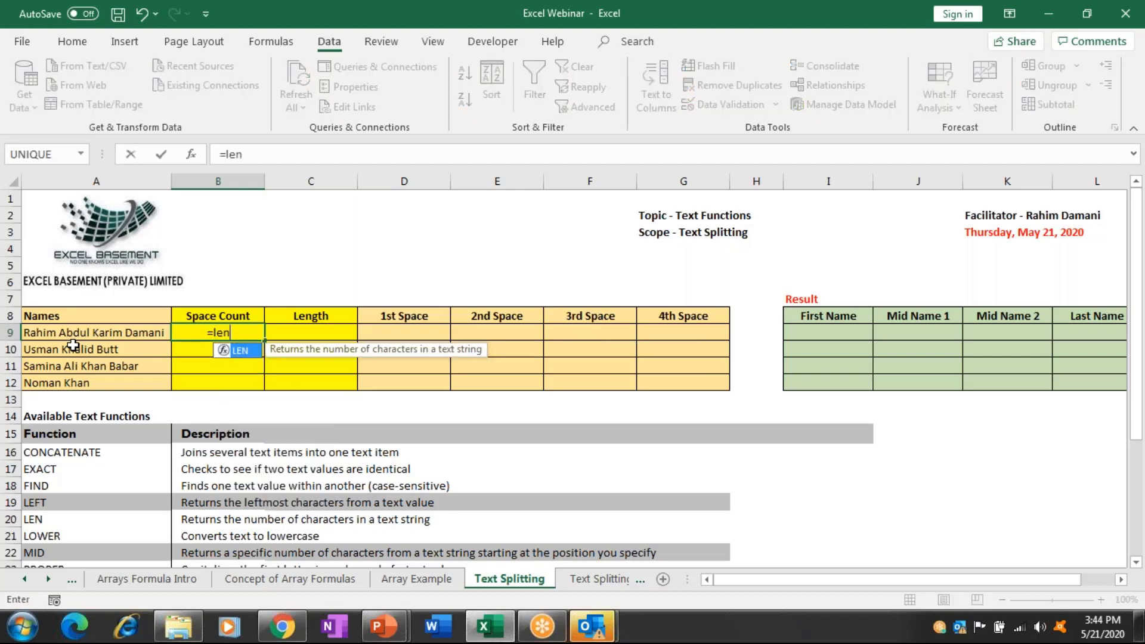
key("Tab")
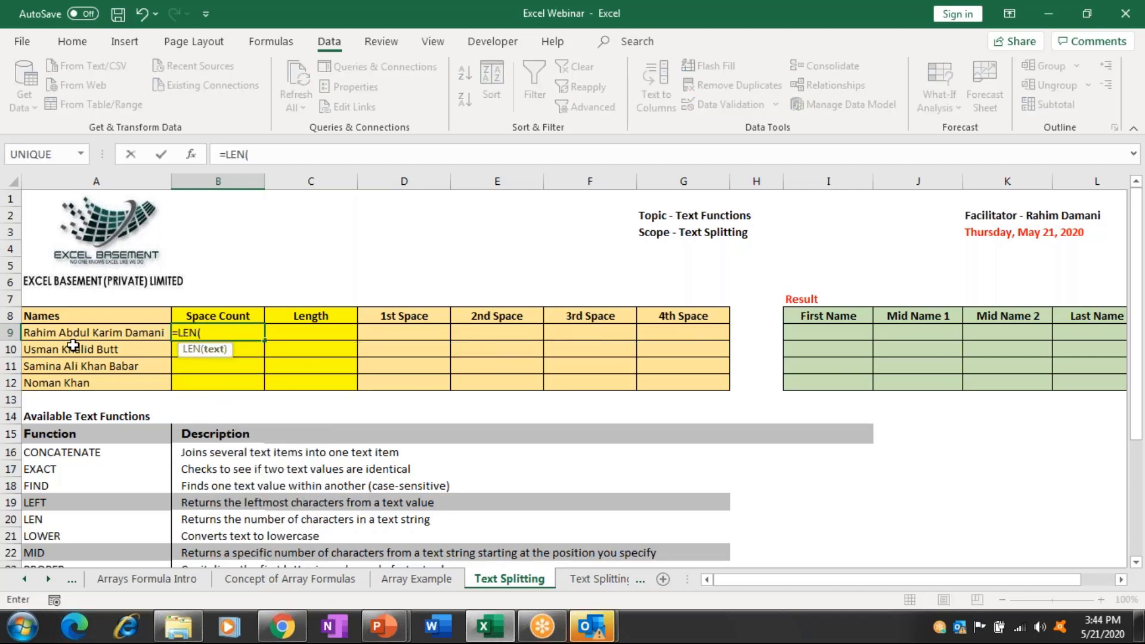
left_click(71, 347)
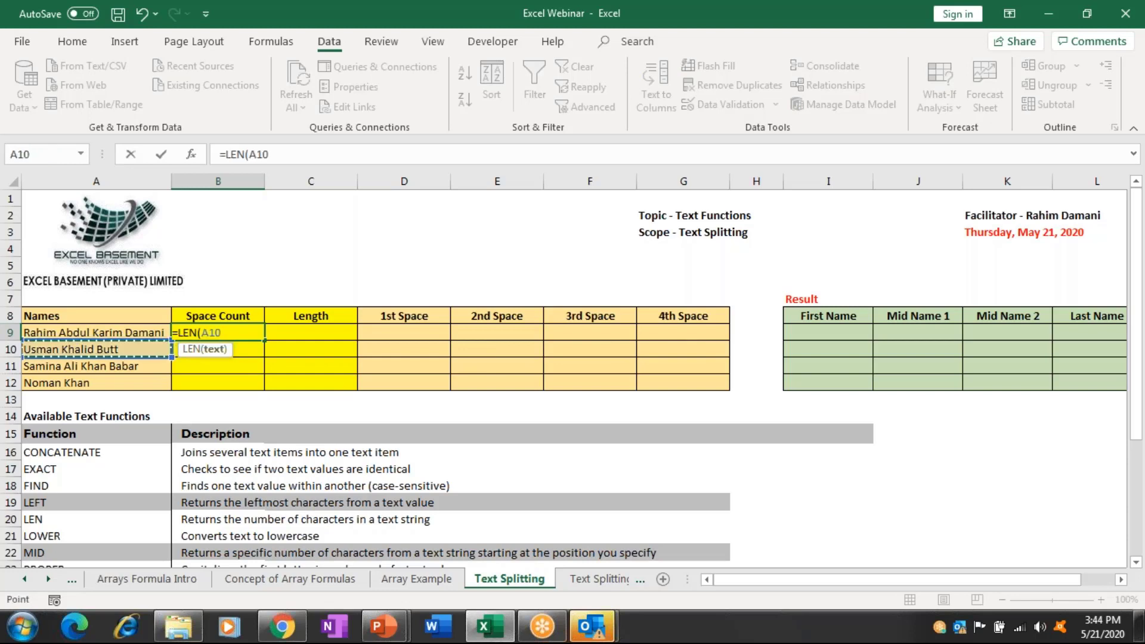
left_click(96, 332)
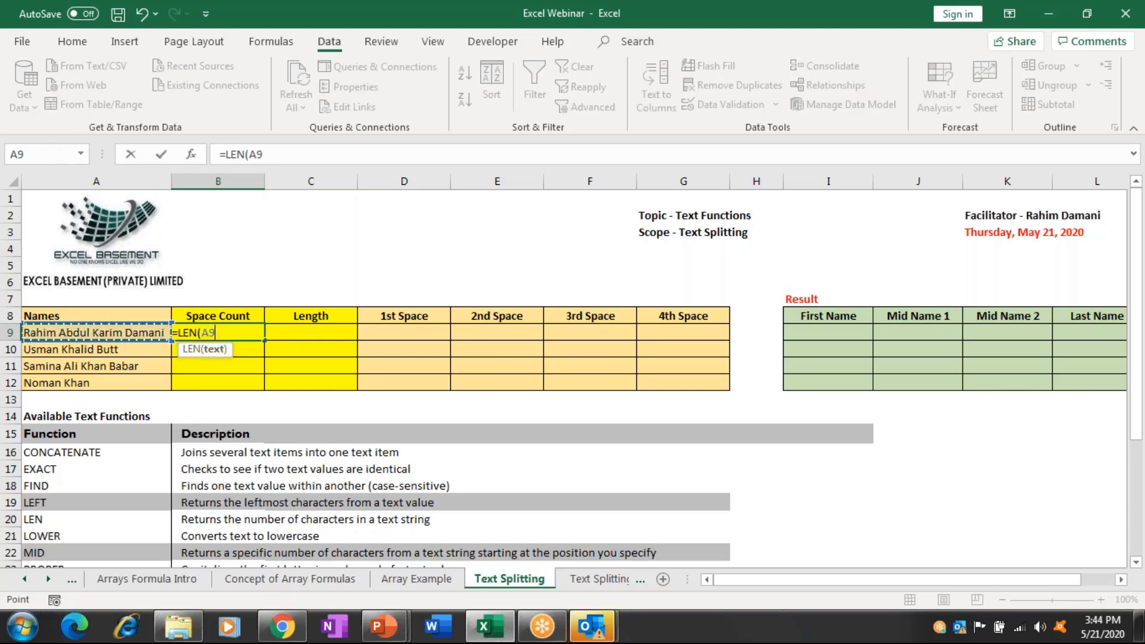
type(")-")
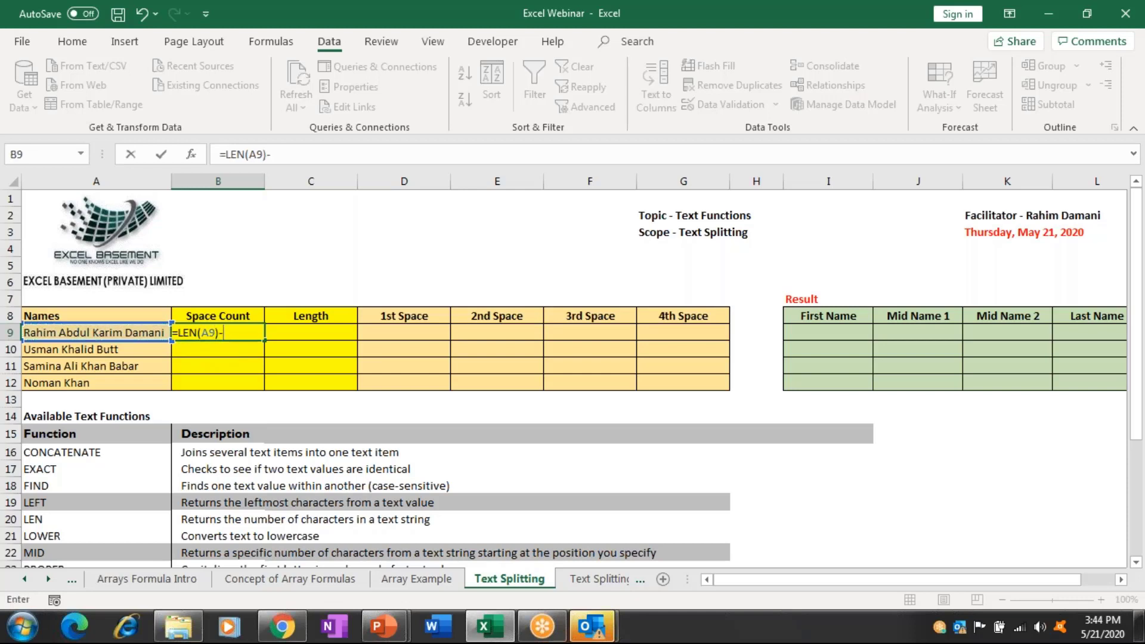
type("l")
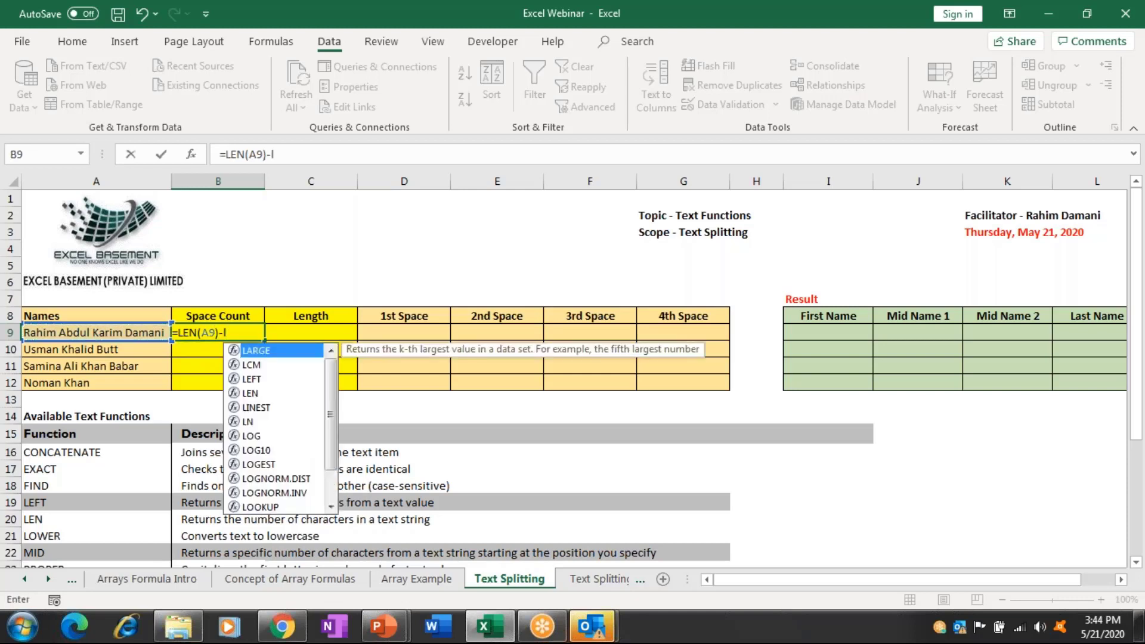
type("en")
key("Tab")
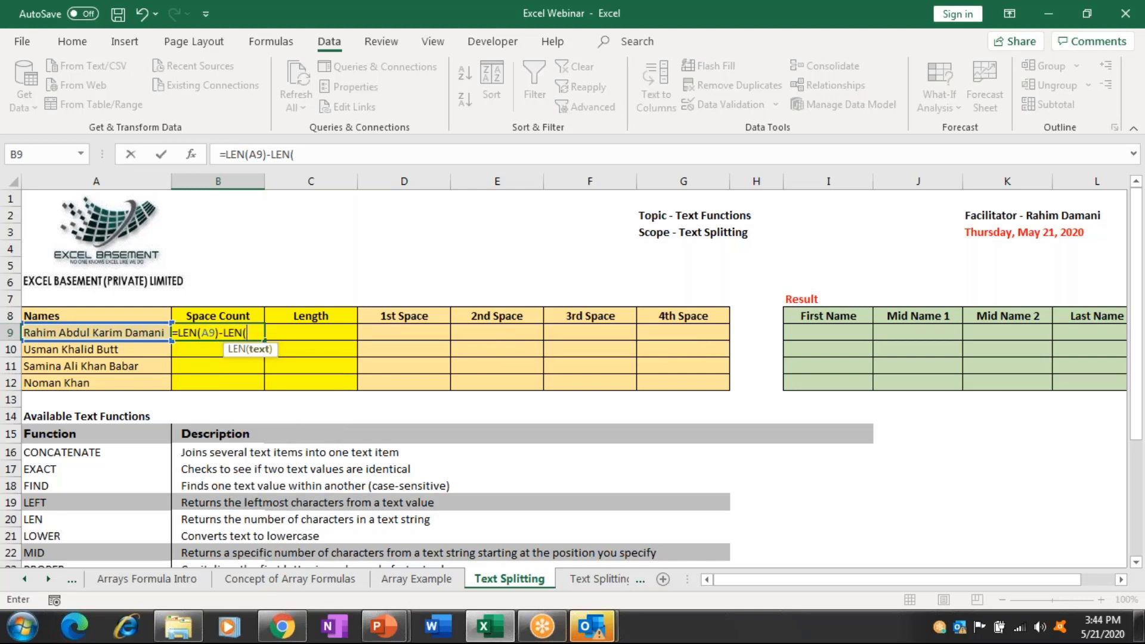
type("su")
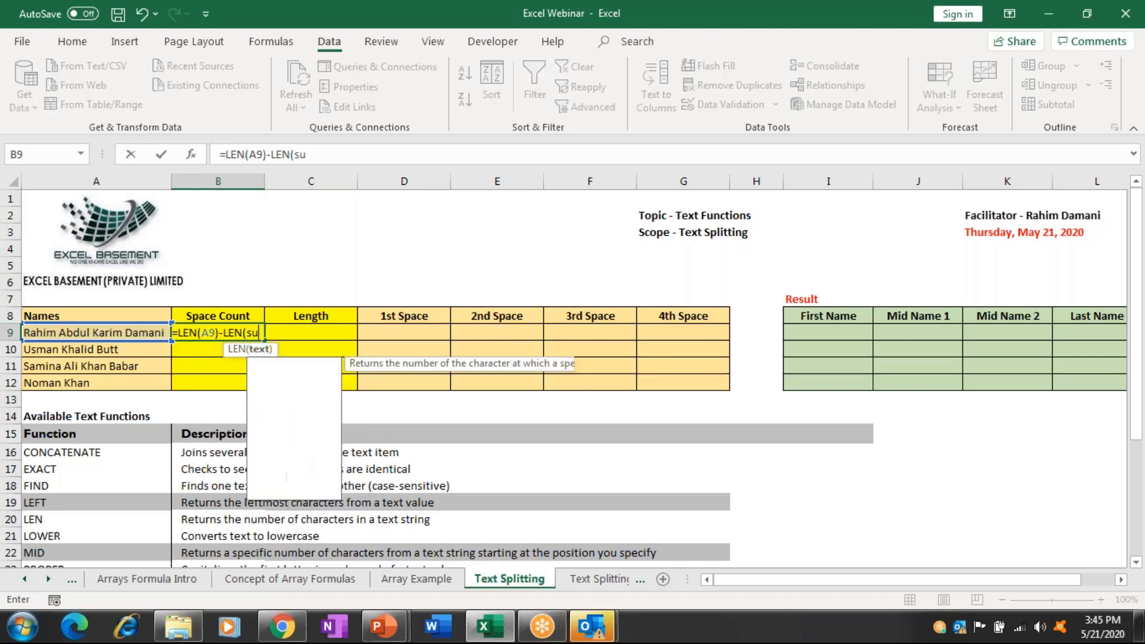
type("b")
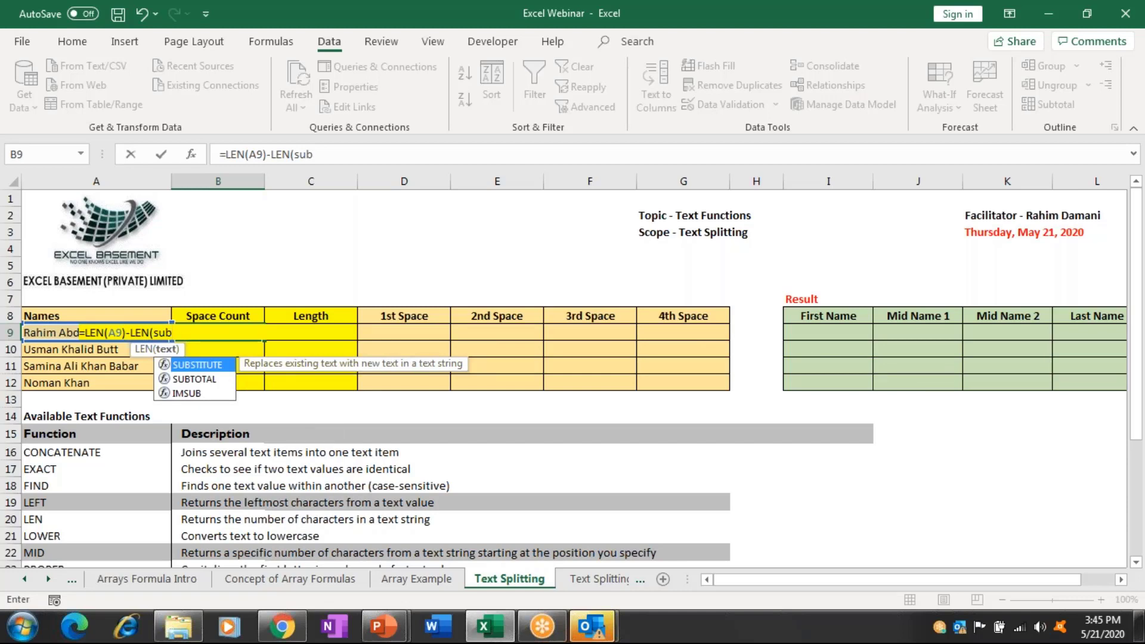
key("Tab")
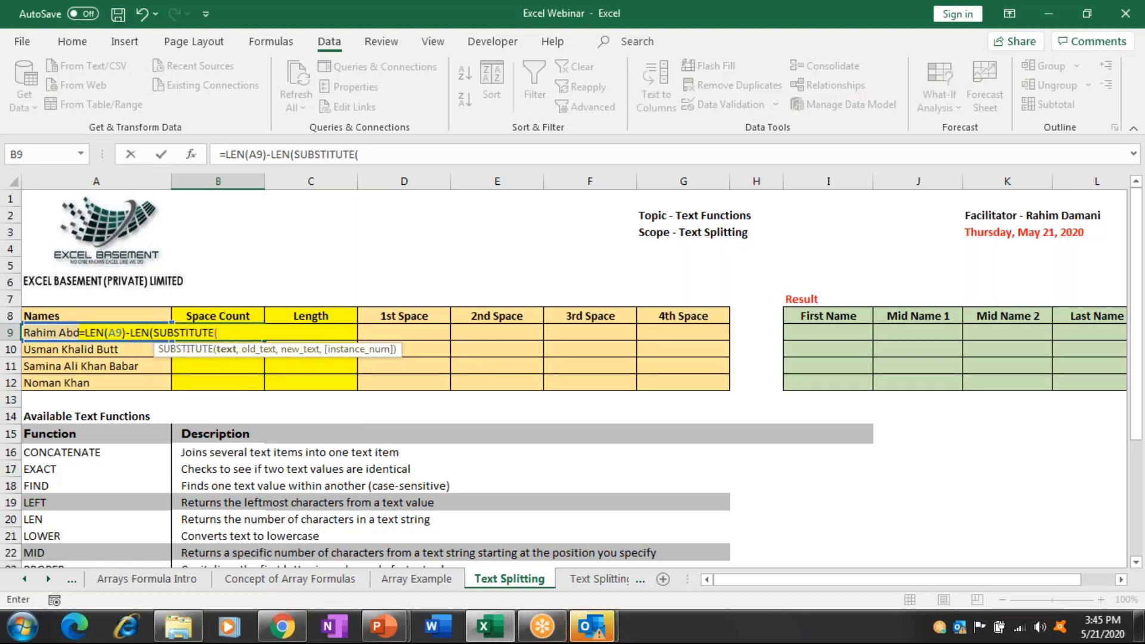
key("Left")
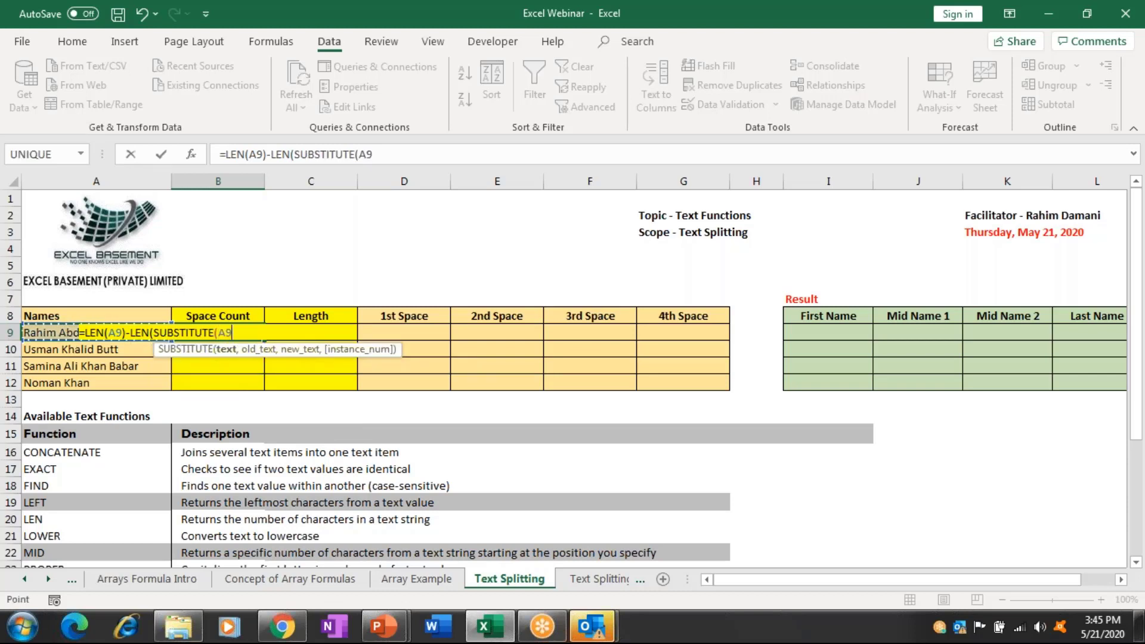
type(",\" \",")
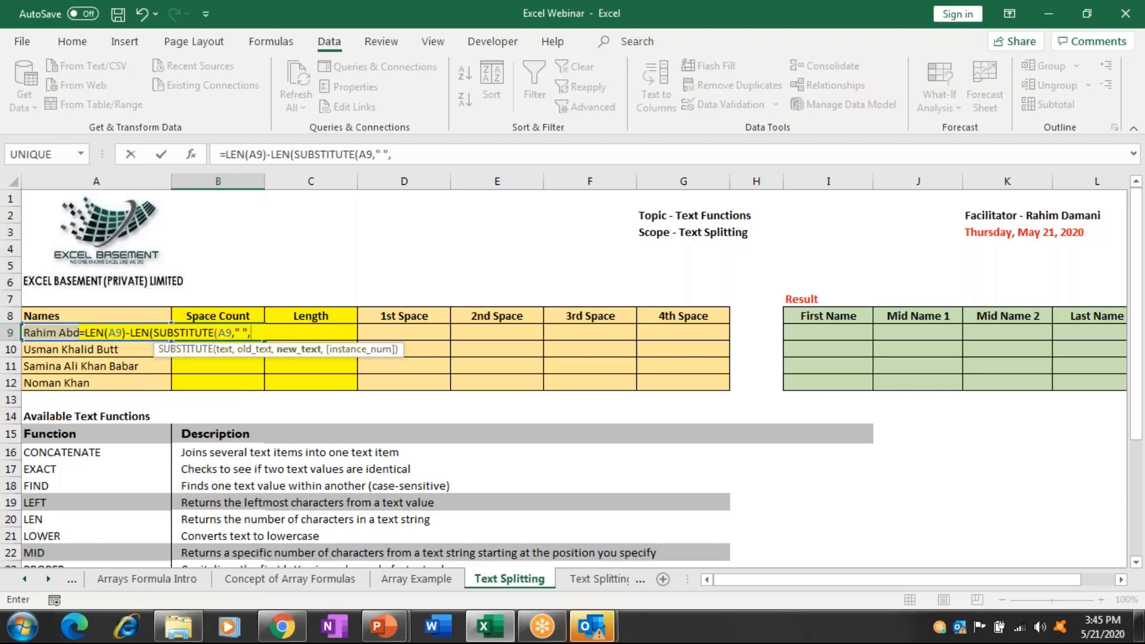
type("\"\")")
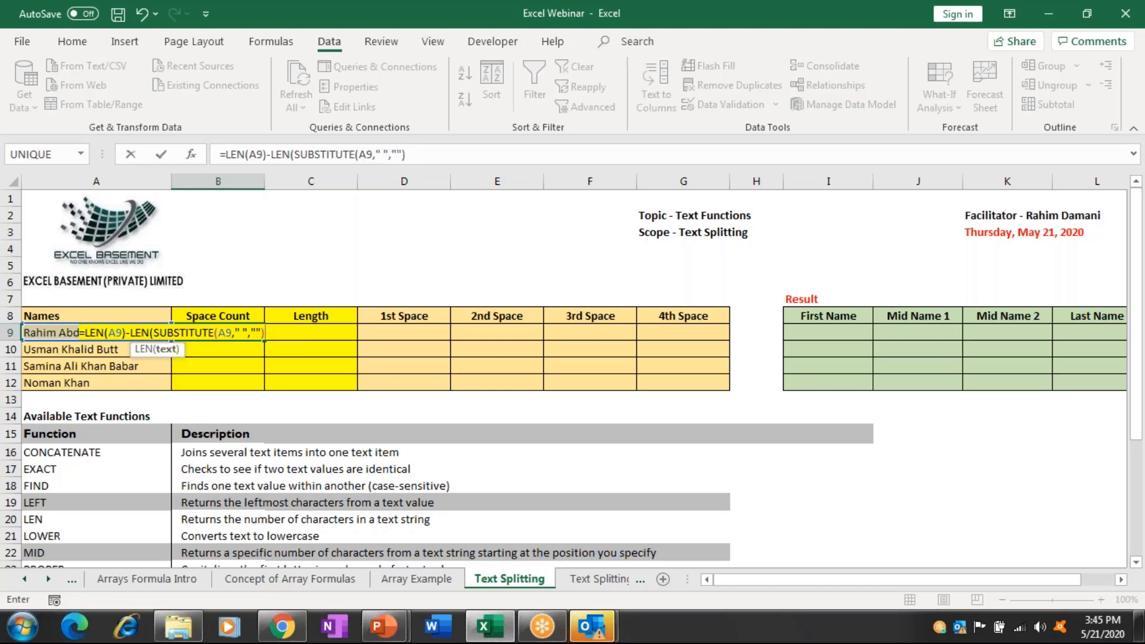
left_click_drag(308, 155, 375, 157)
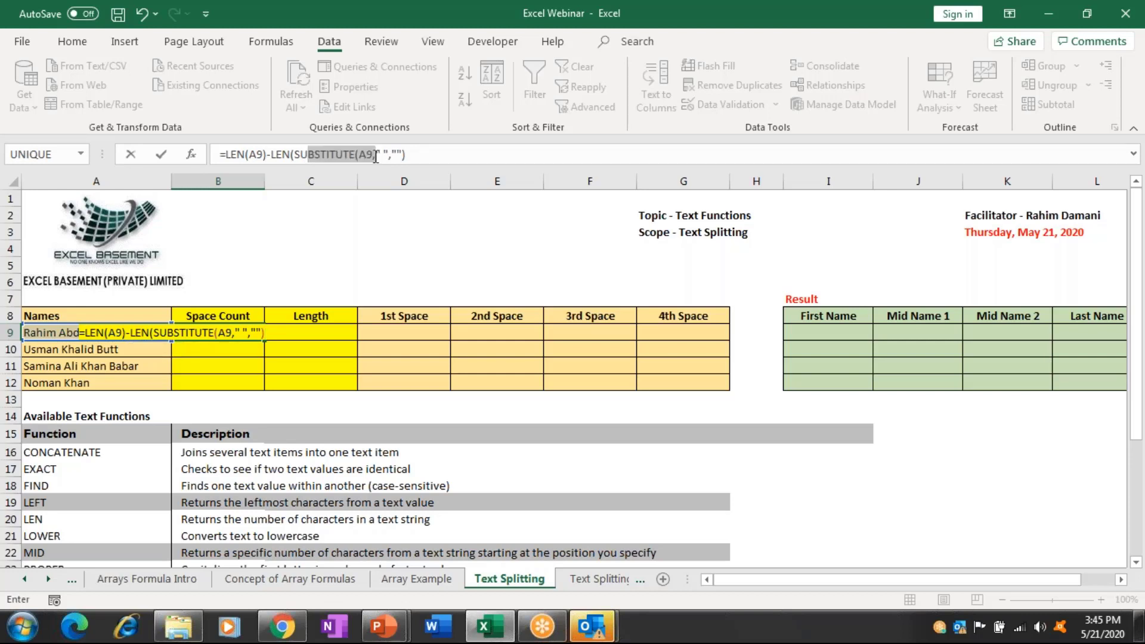
left_click(283, 156)
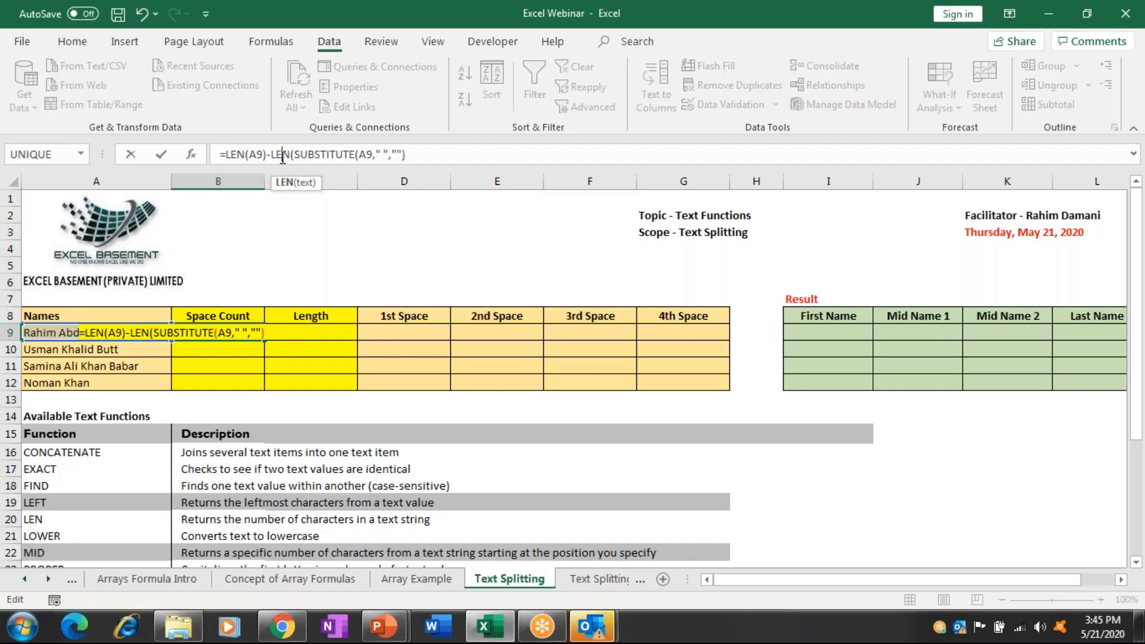
key("Return")
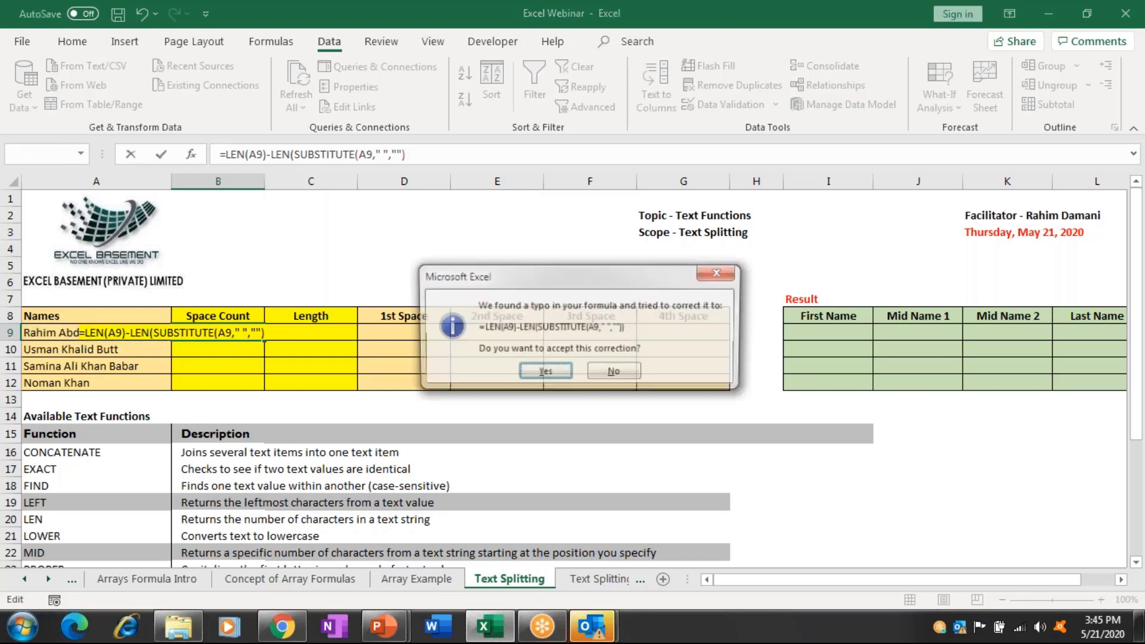
key("Return")
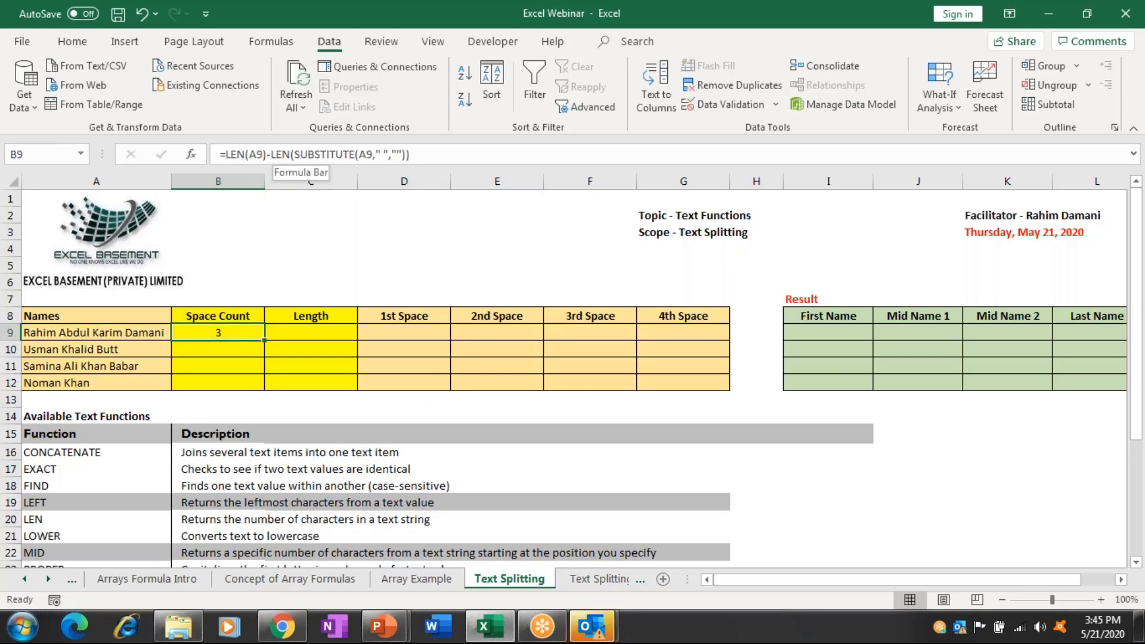
Fill the space-count formula down B9:B12, giving 3, 2, 3 and 1.
left_click_drag(238, 334, 238, 385)
key("ctrl+d")
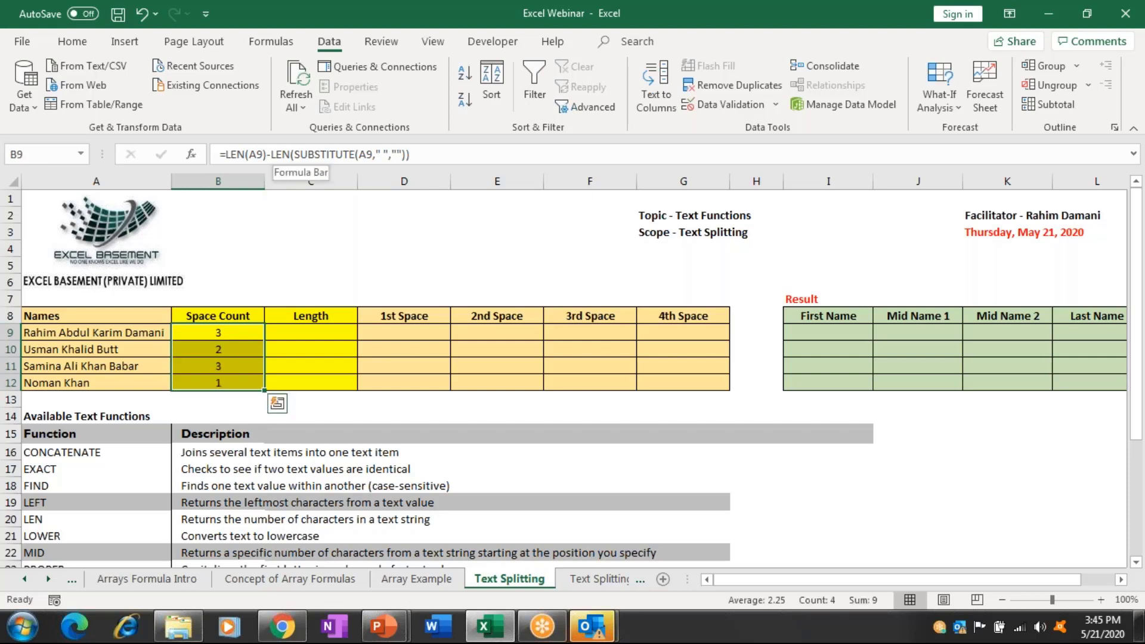
key("Right")
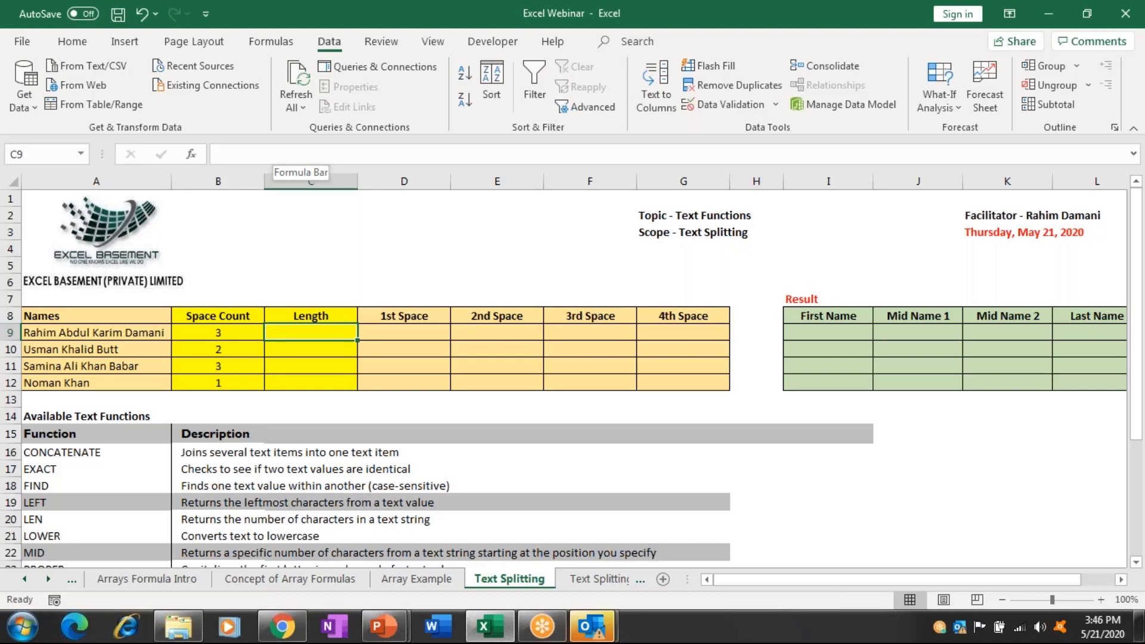
Enter =LEN(A9) in C9 and fill it to C12, giving 24, 17, 21 and 10.
type("=len")
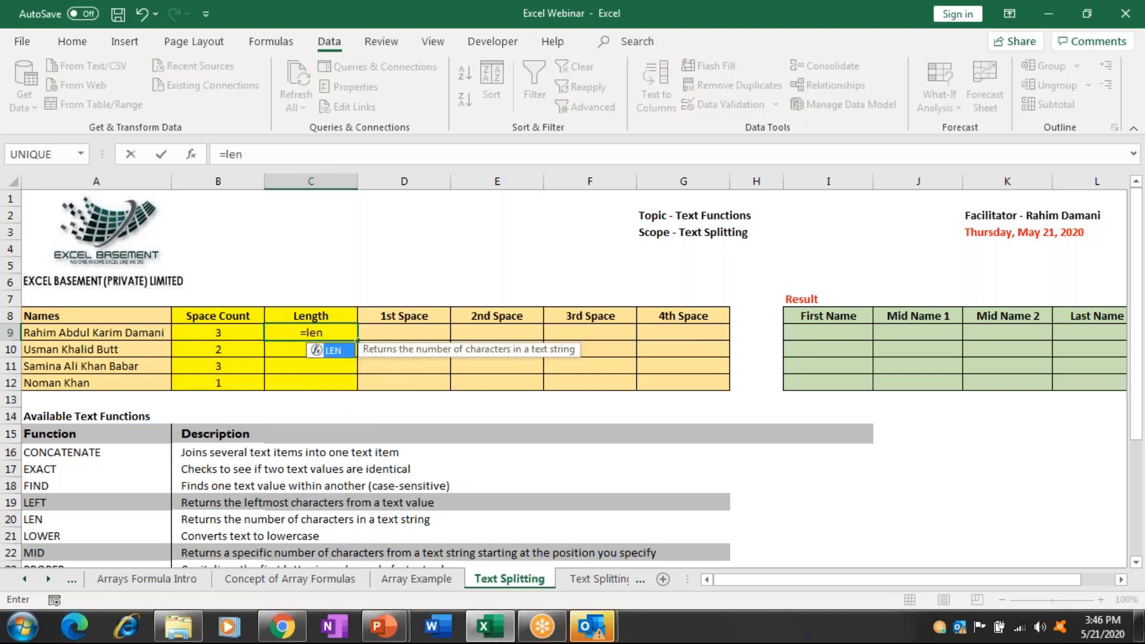
key("Tab")
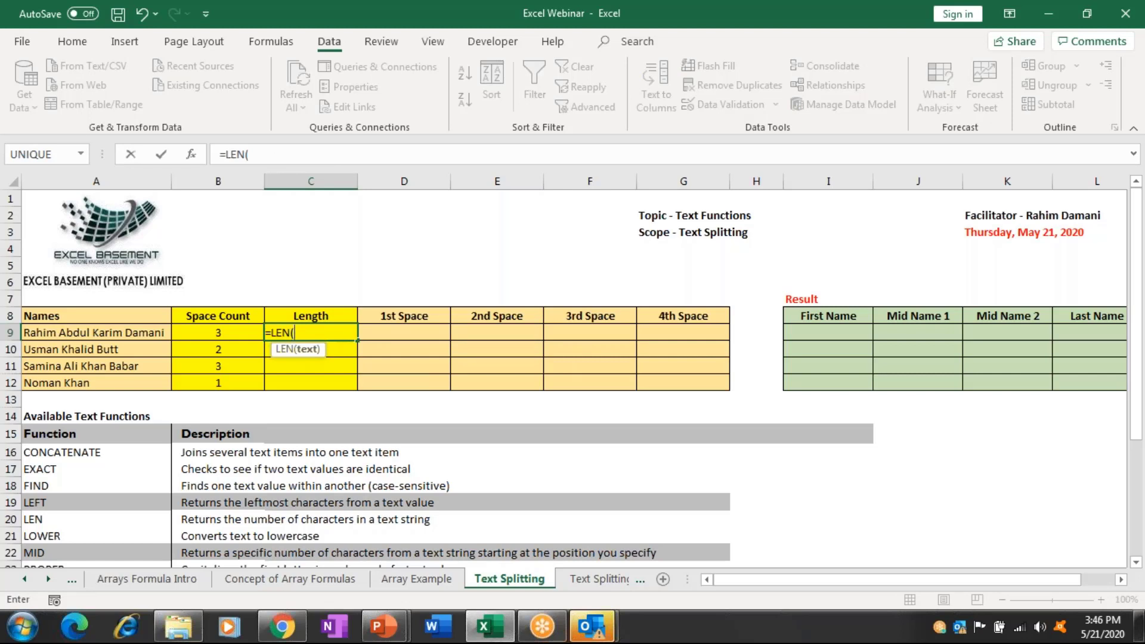
left_click(137, 336)
type(")")
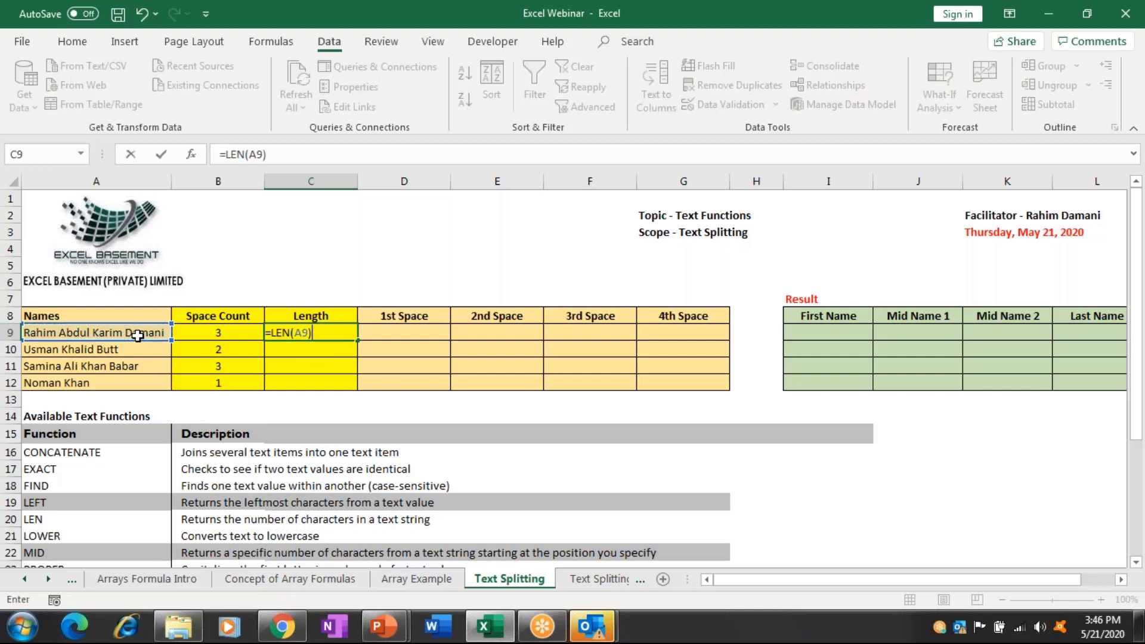
key("ctrl+Return")
key("shift+Down")
key("shift+Down")
key("shift+Down")
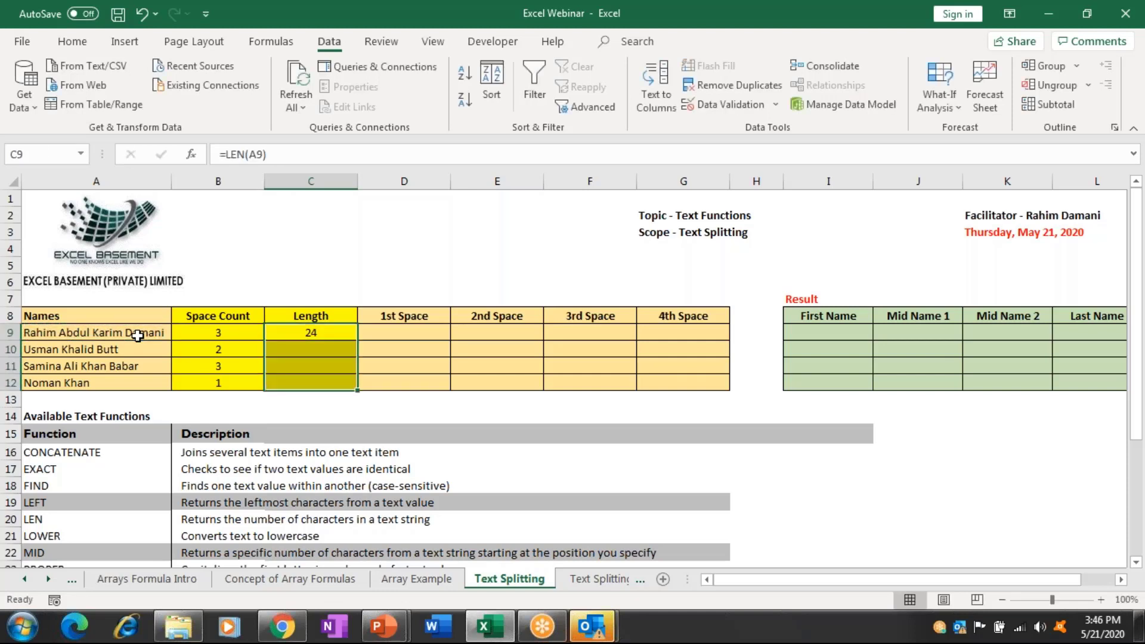
key("ctrl+d")
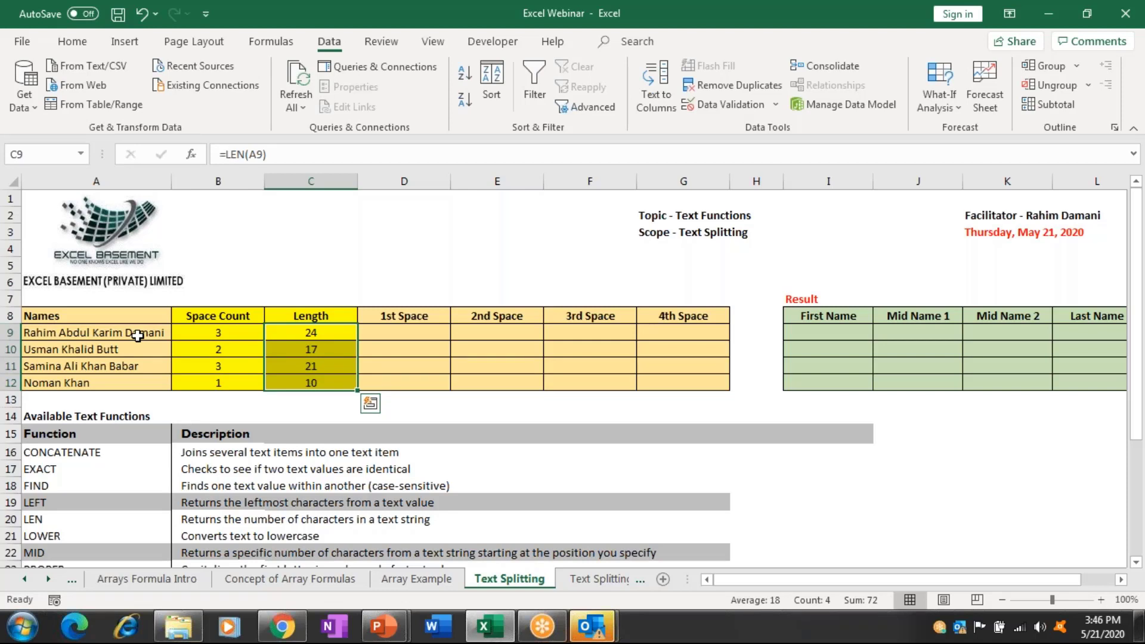
key("Right")
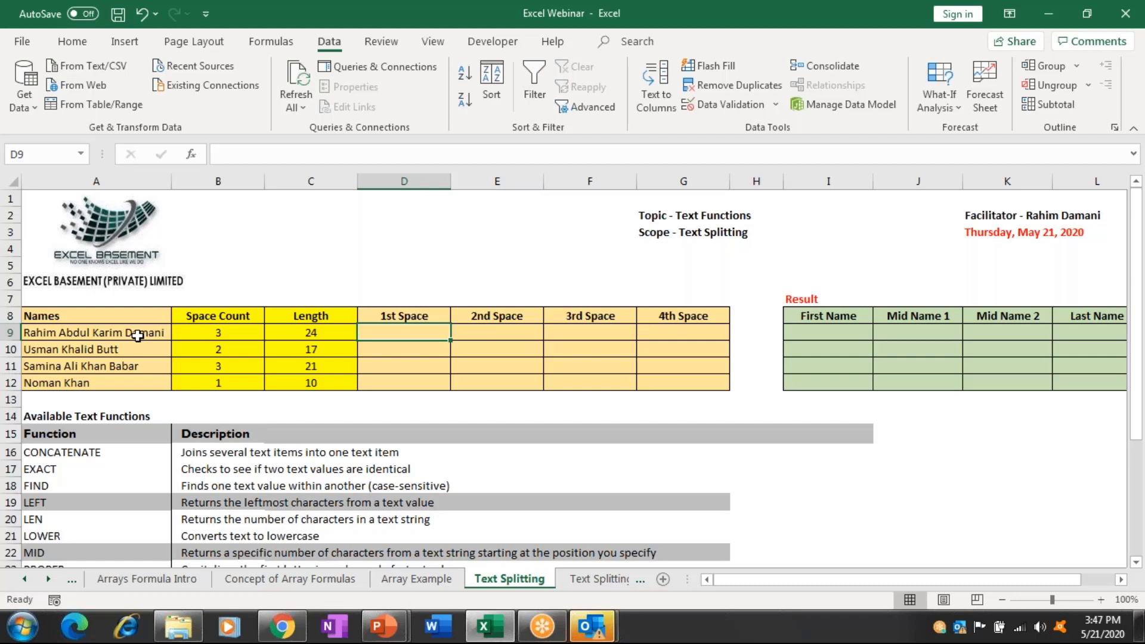
Enter =SEARCH(" ",A9) in D9 to find the first space at position 6.
type("=se")
key("Tab")
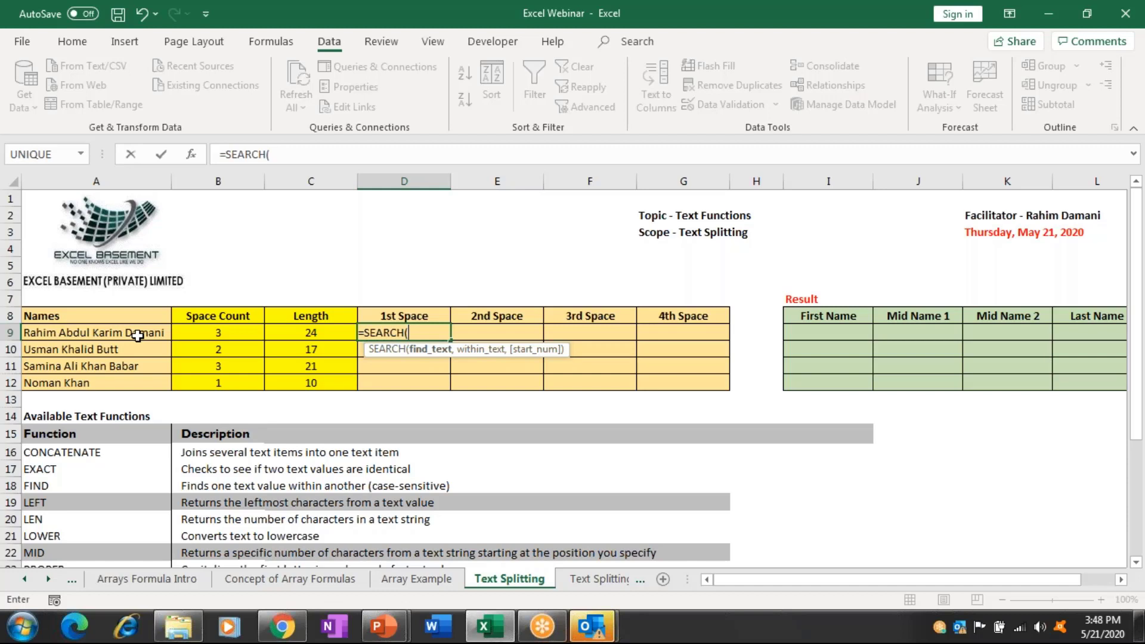
type("\" \",")
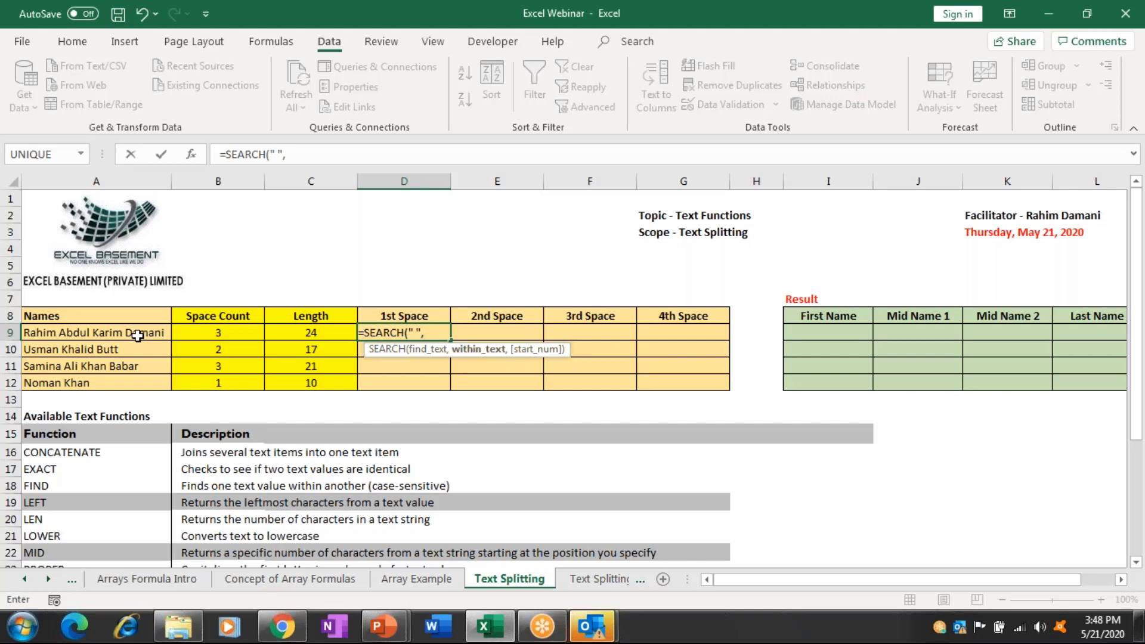
left_click(138, 335)
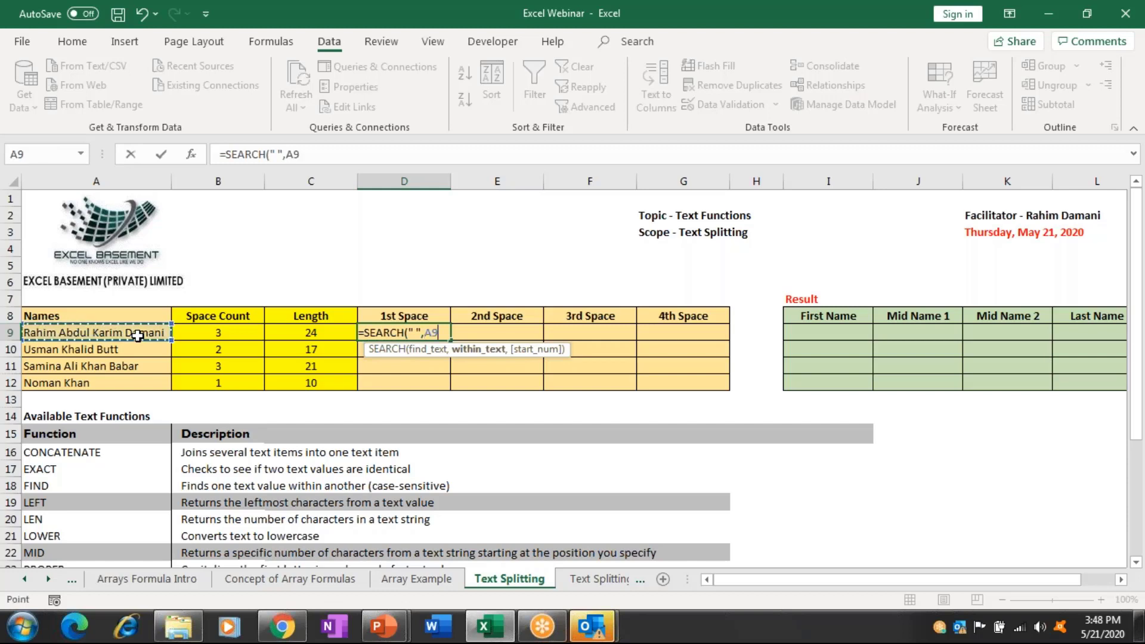
key("Return")
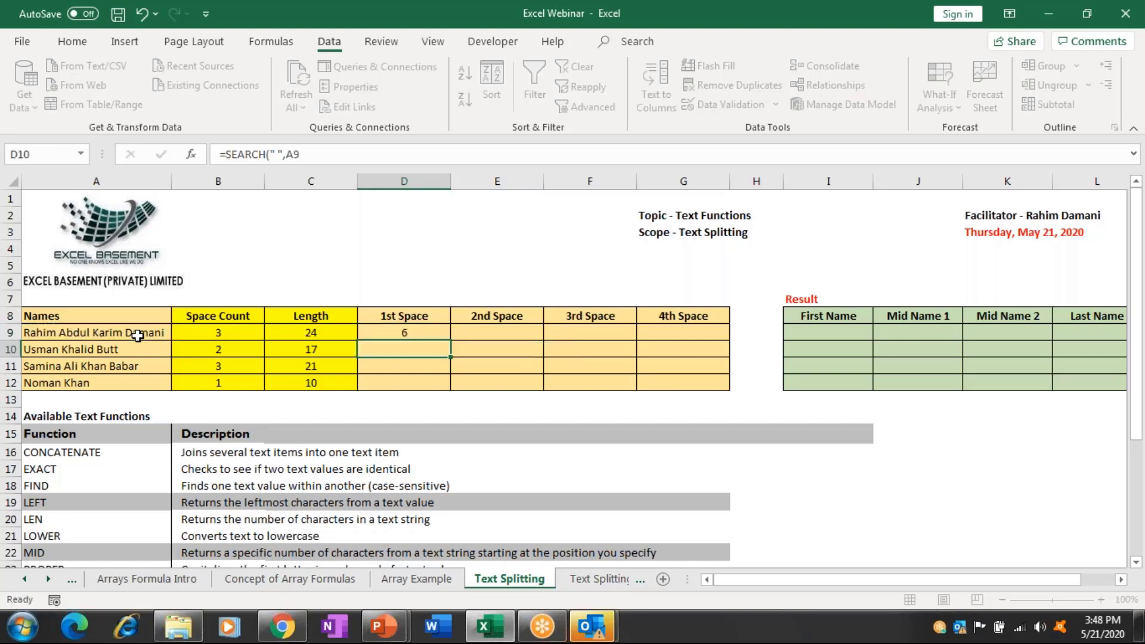
key("Up")
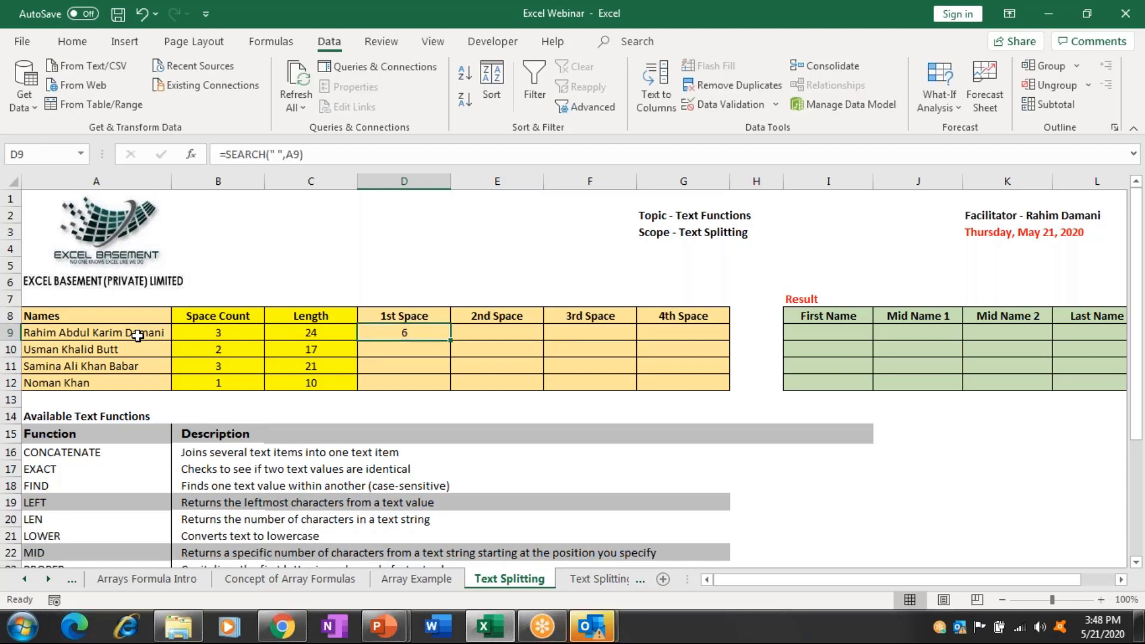
key("Right")
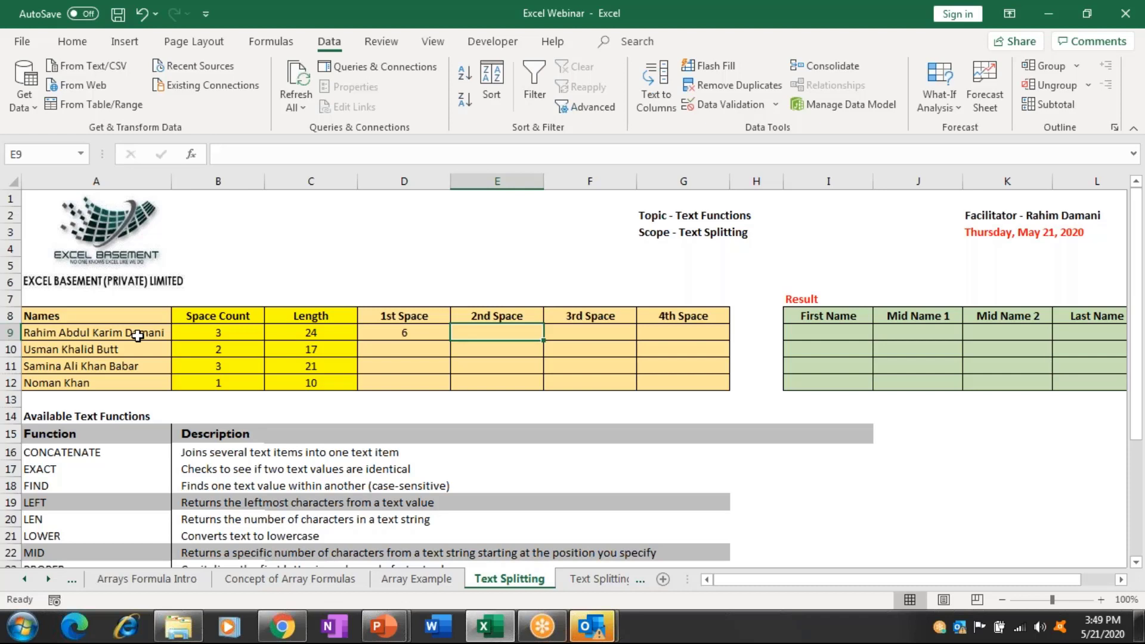
Enter =SEARCH(" ",A9,D9+1) in E9, returning the second space at 12.
type("=")
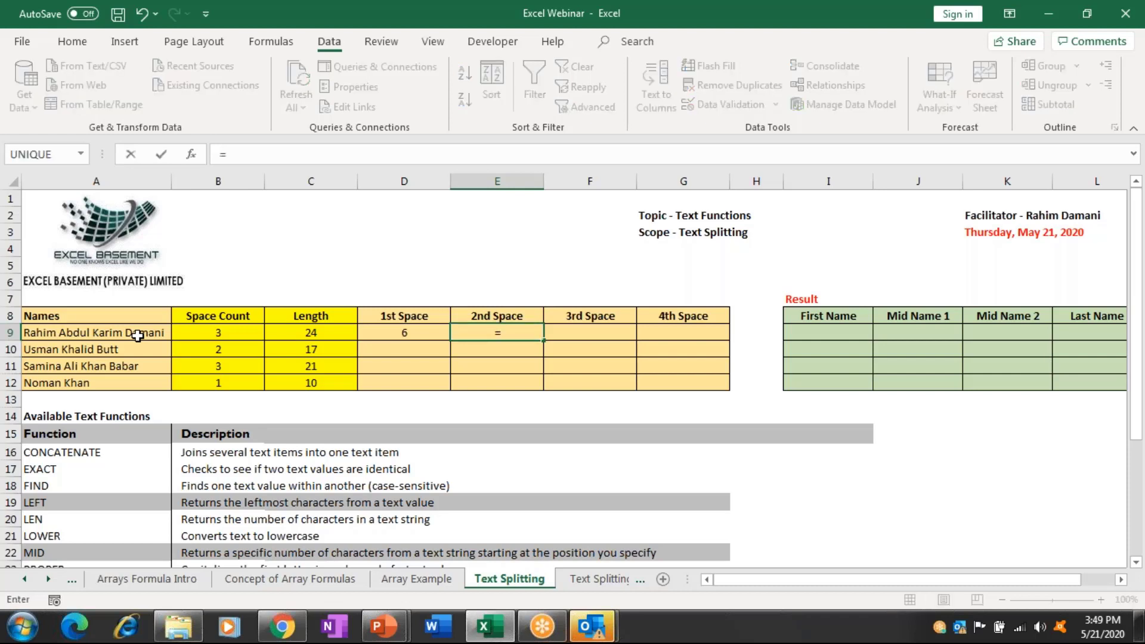
type("se")
key("Tab")
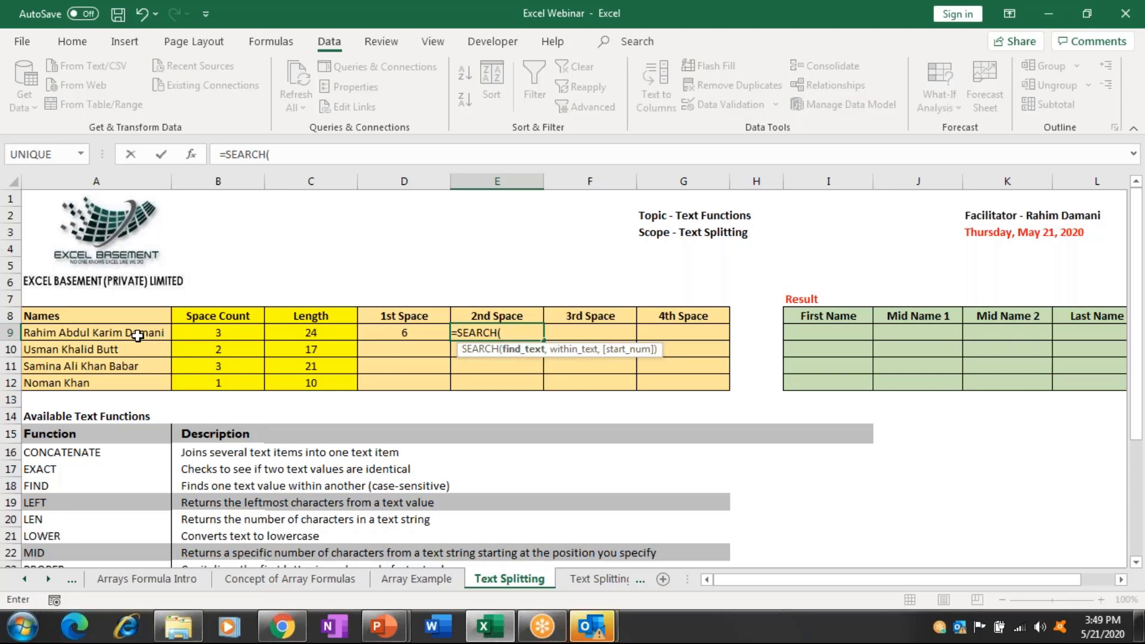
left_click(138, 335)
key("BackSpace")
key("BackSpace")
type("\" \",")
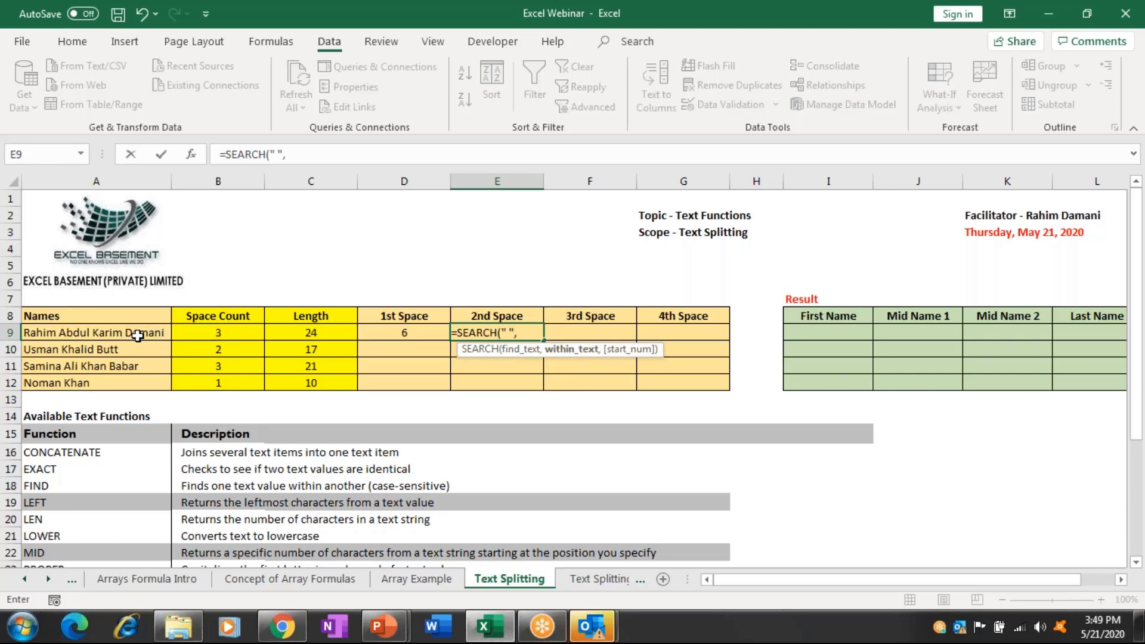
key("Left")
key("Left")
left_click(137, 336)
type(",")
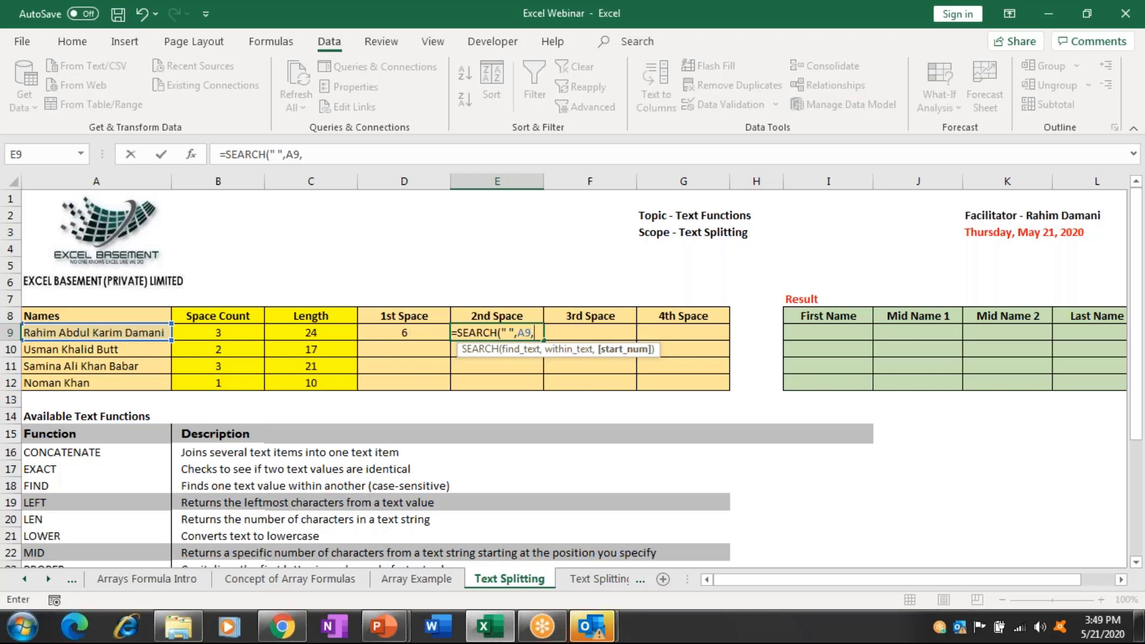
left_click(404, 332)
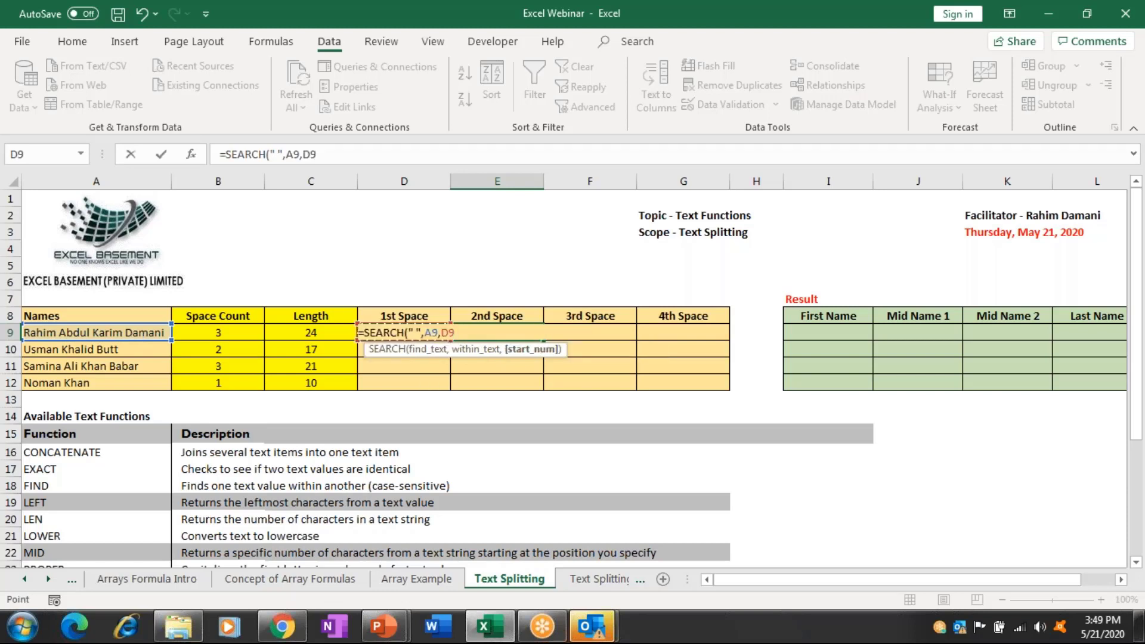
type("+1")
type(")")
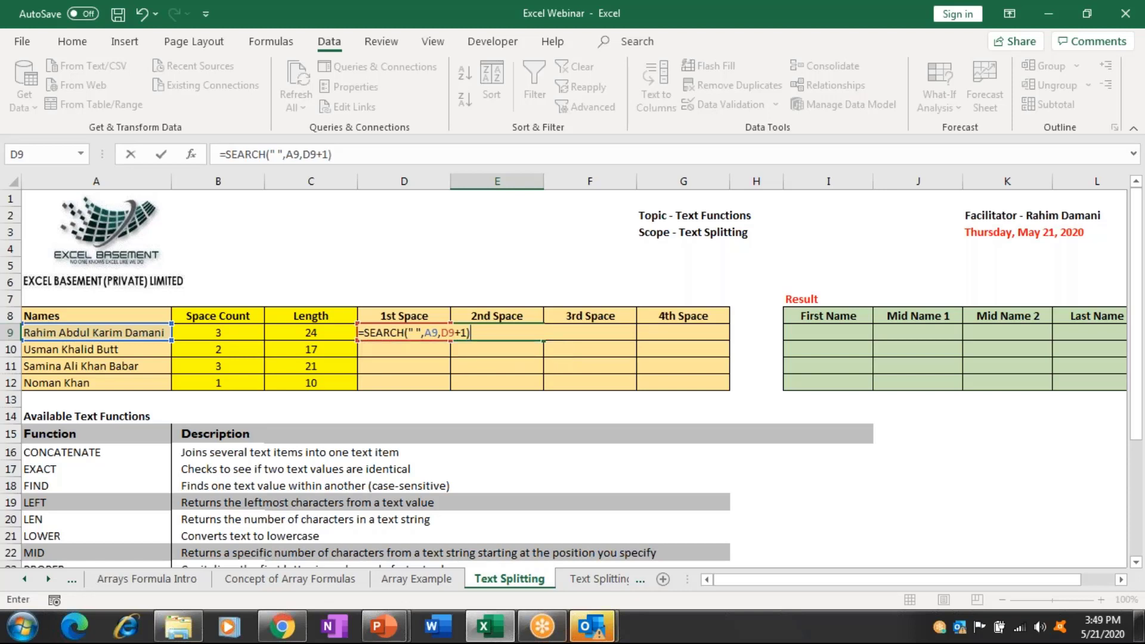
key("ctrl+Return")
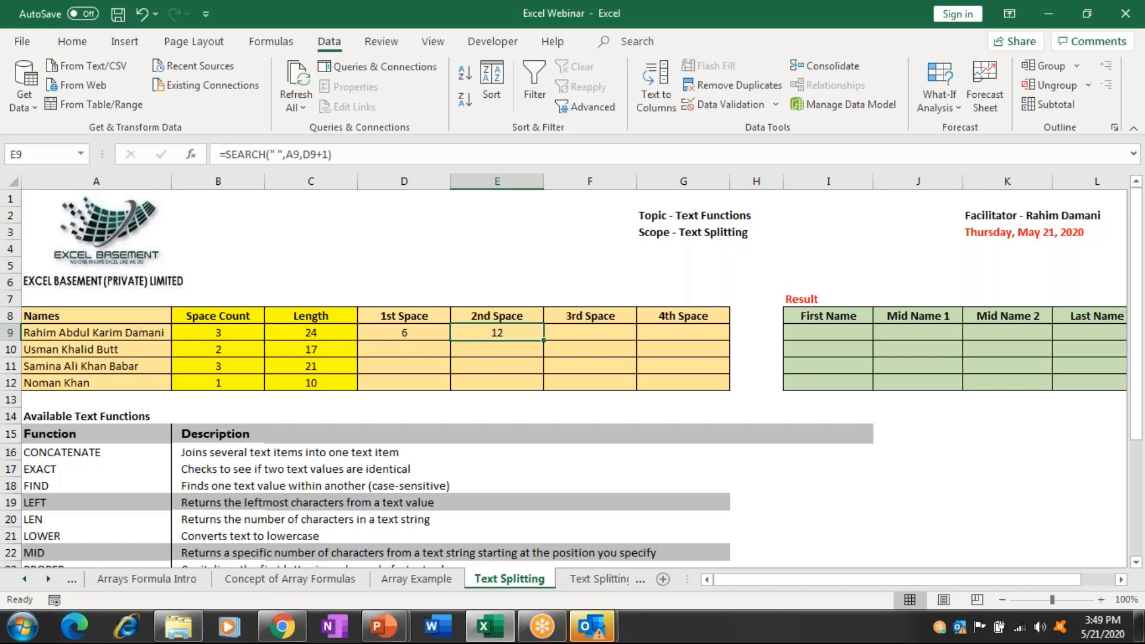
Enter =SEARCH(" ",A9,E9+1) in F9, returning the third space at 18.
left_click(590, 332)
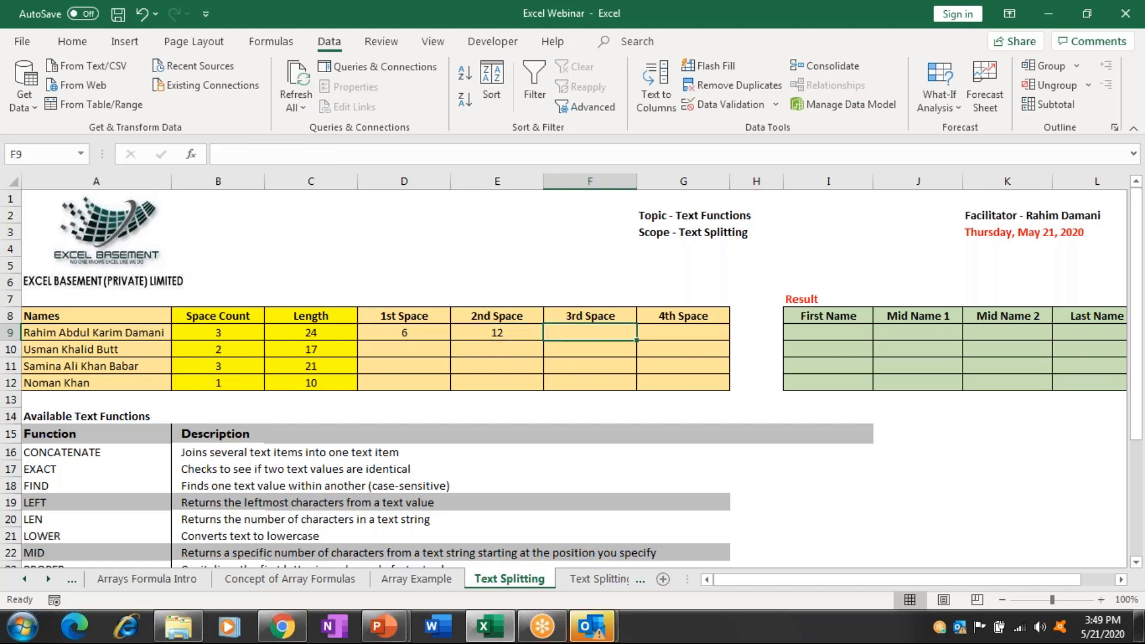
type("=")
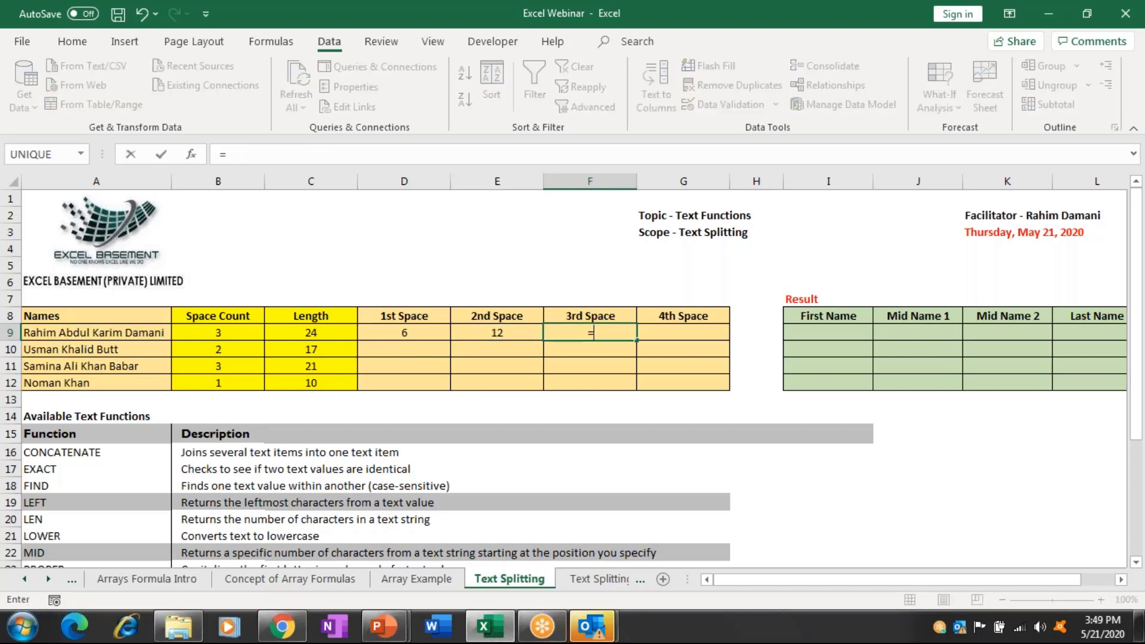
type("se")
key("Tab")
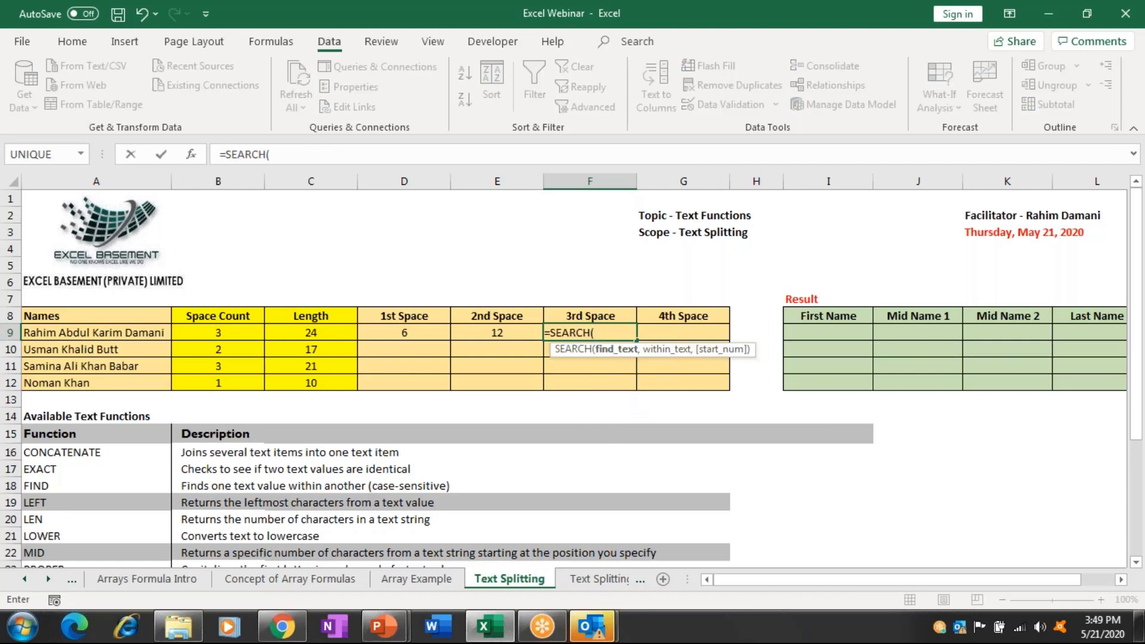
type("\" \",")
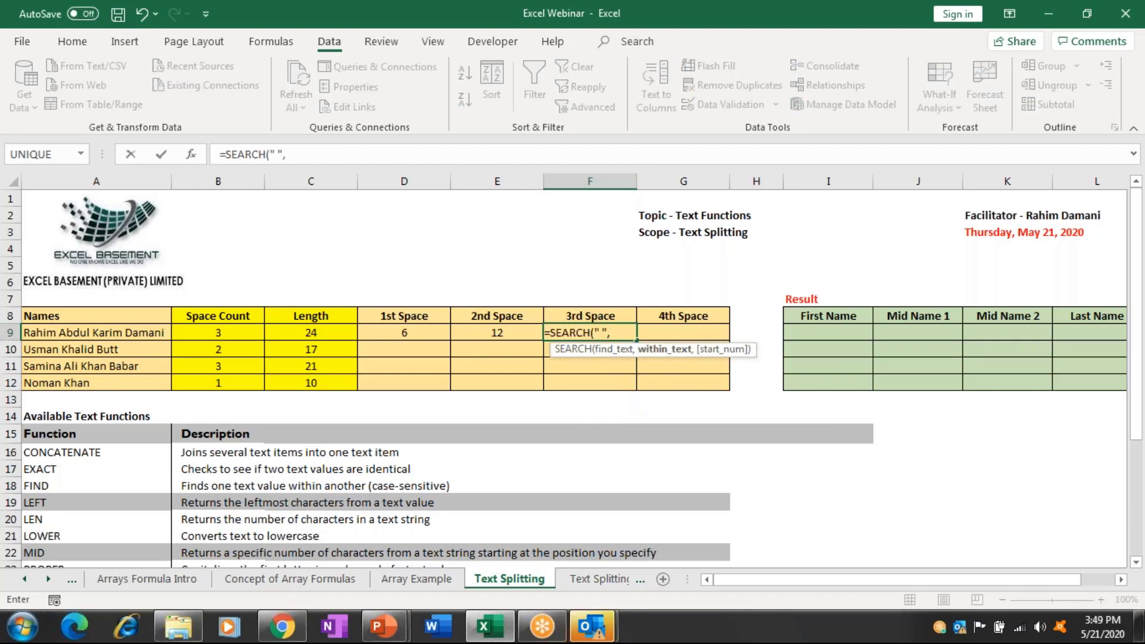
left_click(496, 332)
left_click(167, 332)
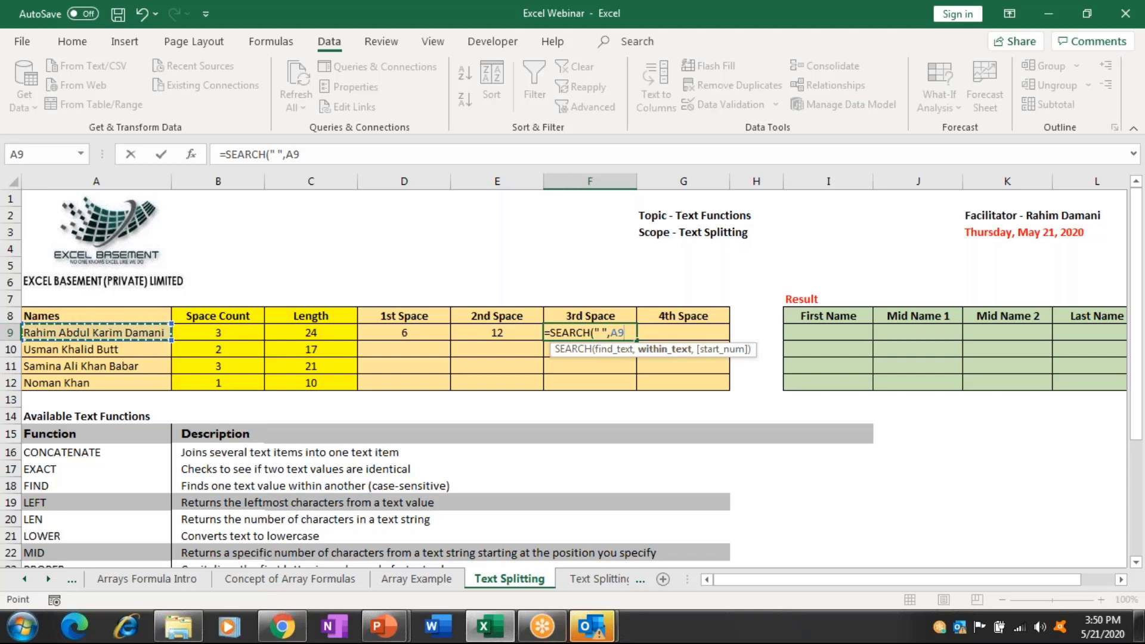
type(",")
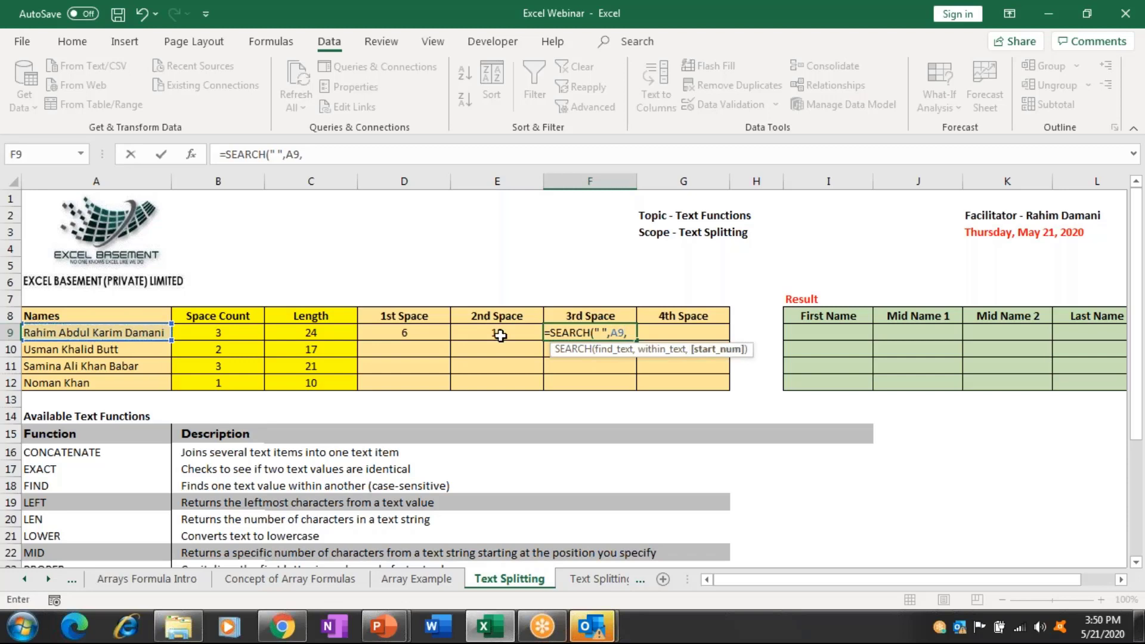
left_click(499, 336)
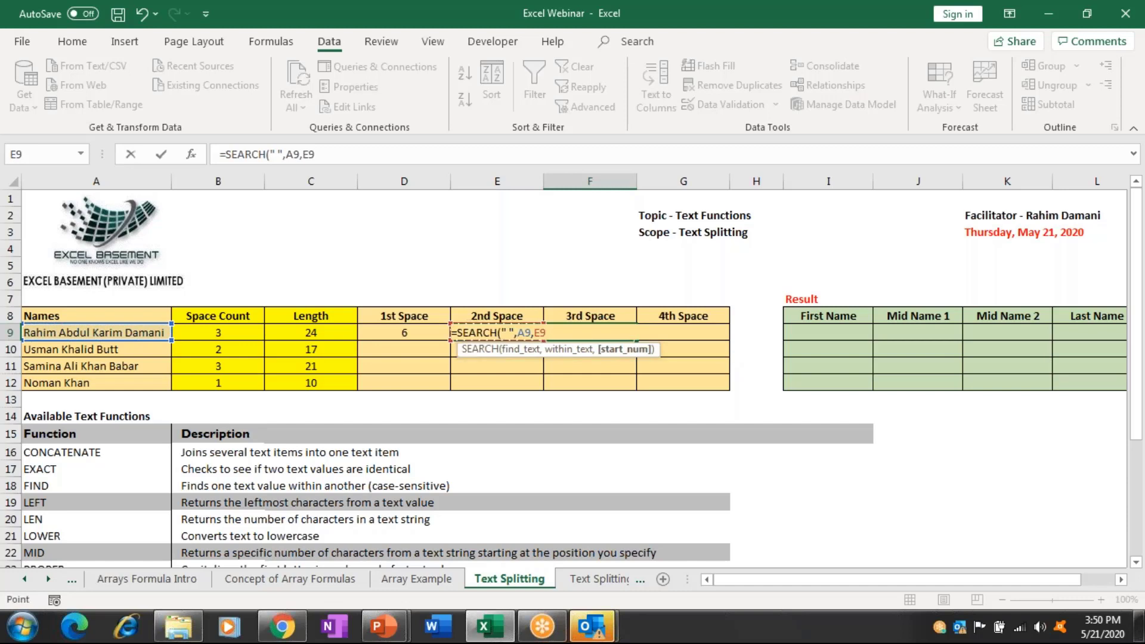
type("+1")
type(")")
key("ctrl+Return")
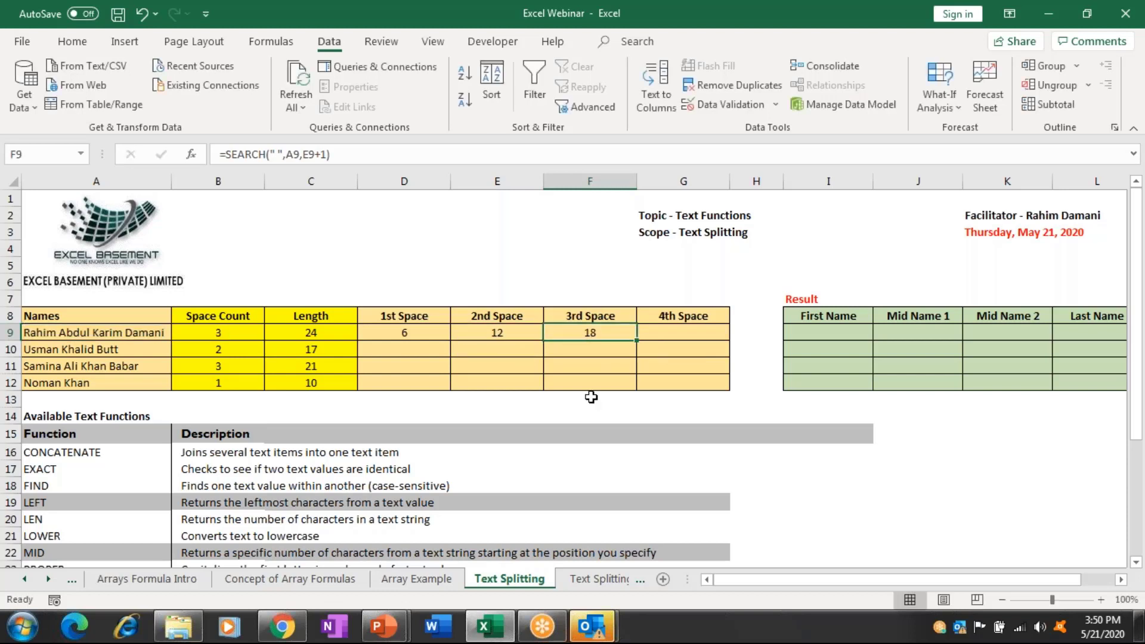
left_click(431, 332)
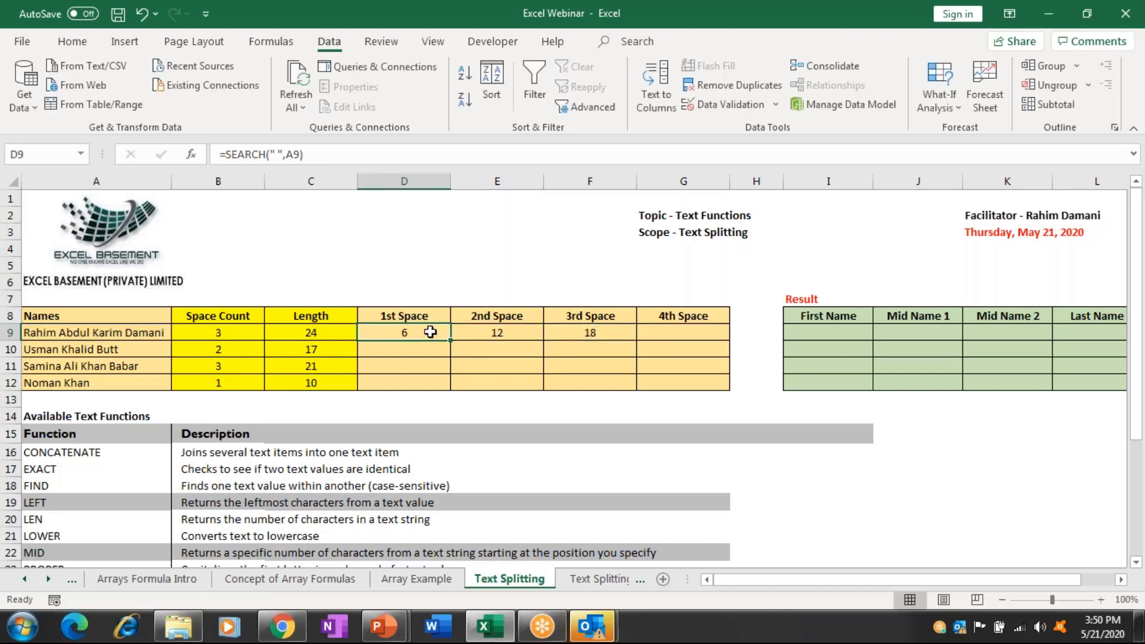
Review row 9's space positions and the Result table's First Name cell.
key("ctrl+shift+Right")
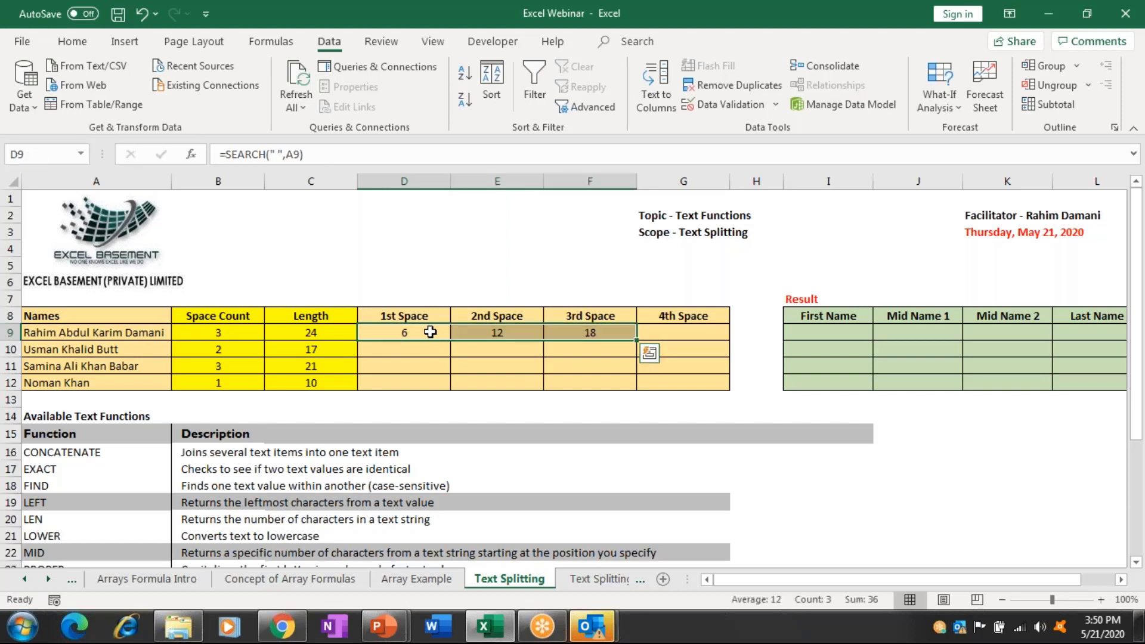
key("Right")
key("Right")
key("Right")
key("Right")
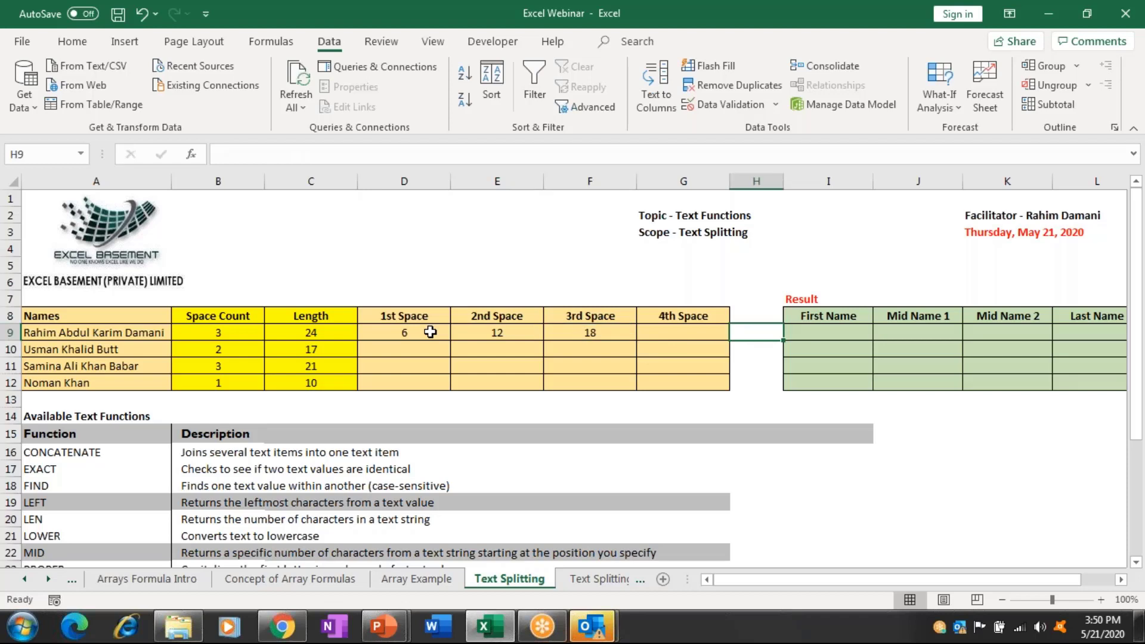
key("Right")
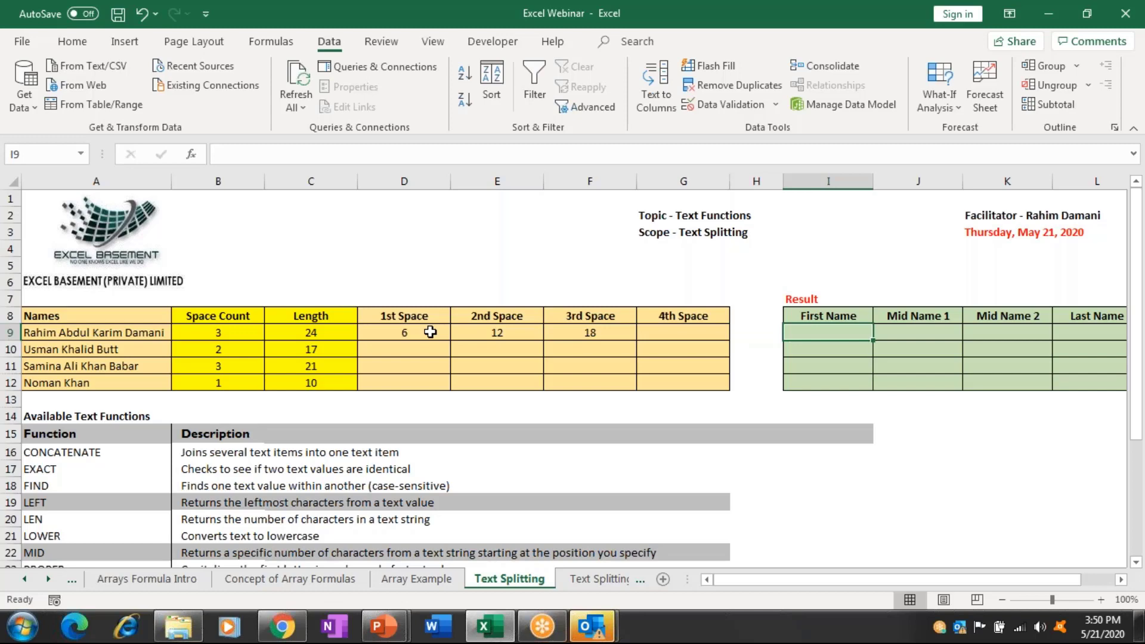
key("Right")
key("Right")
key("Right")
key("Right")
key("Right")
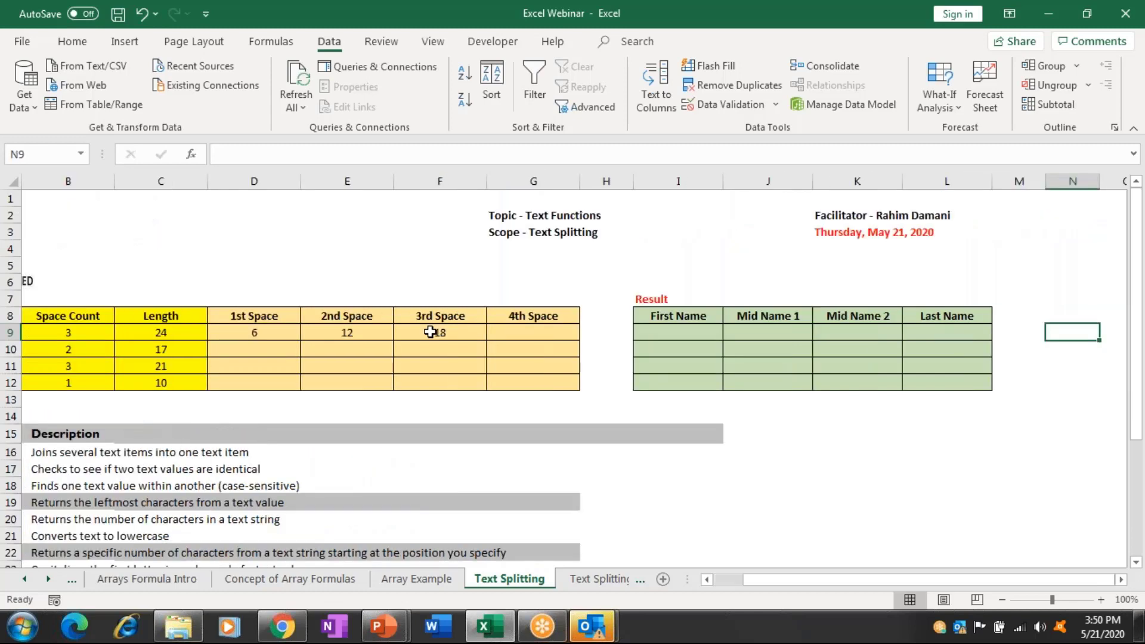
key("Left")
key("Left")
key("Left")
key("Left")
key("Left")
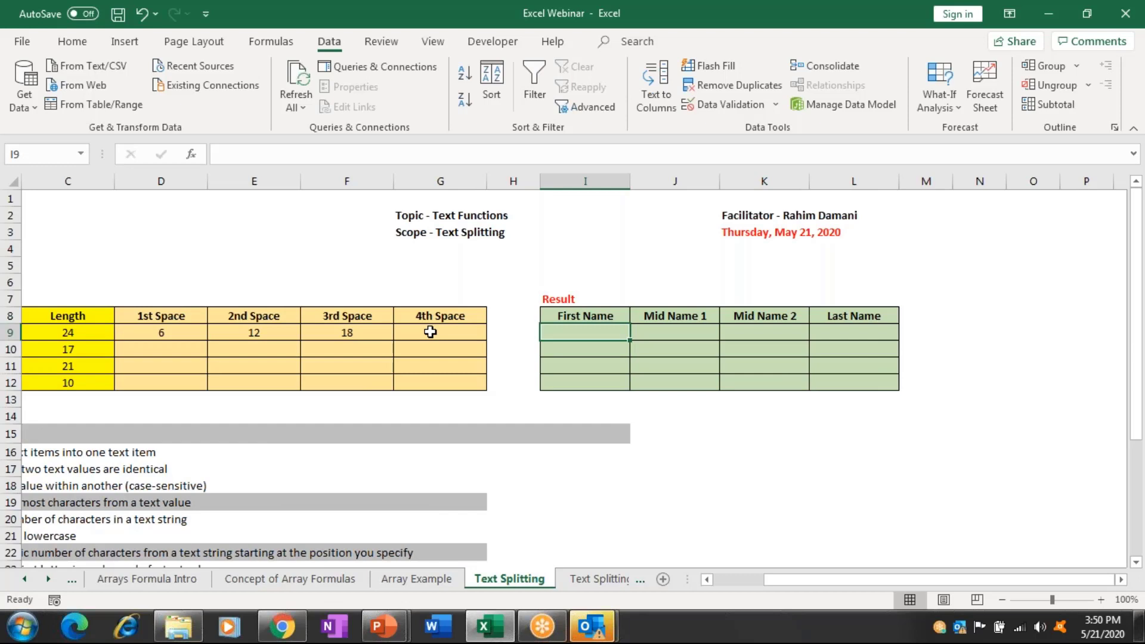
key("Left")
key("Home")
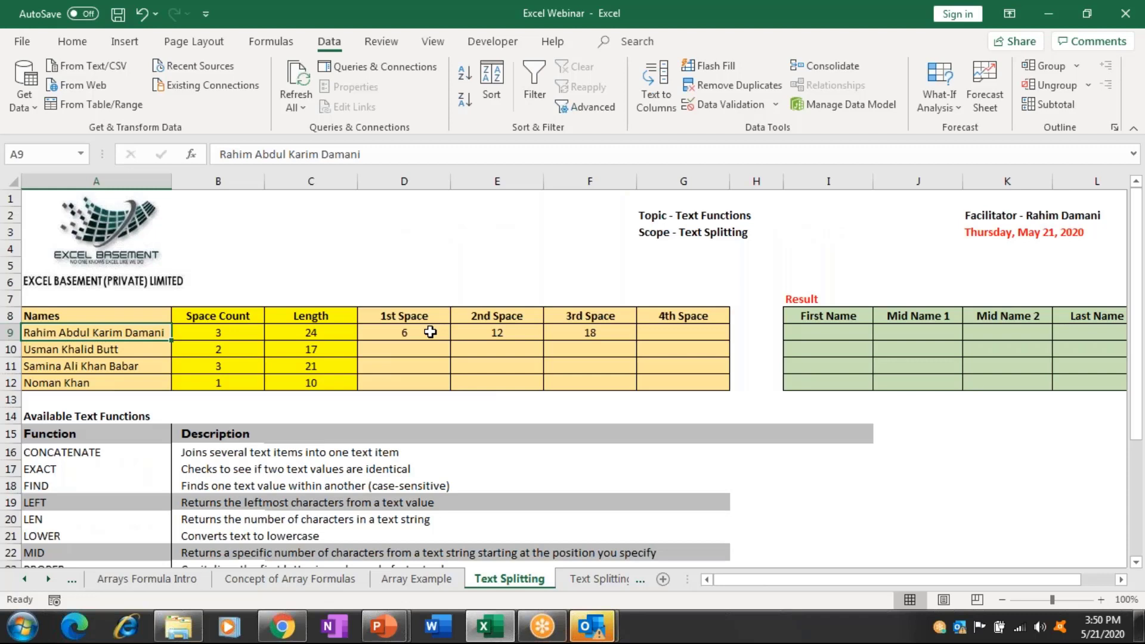
key("Right")
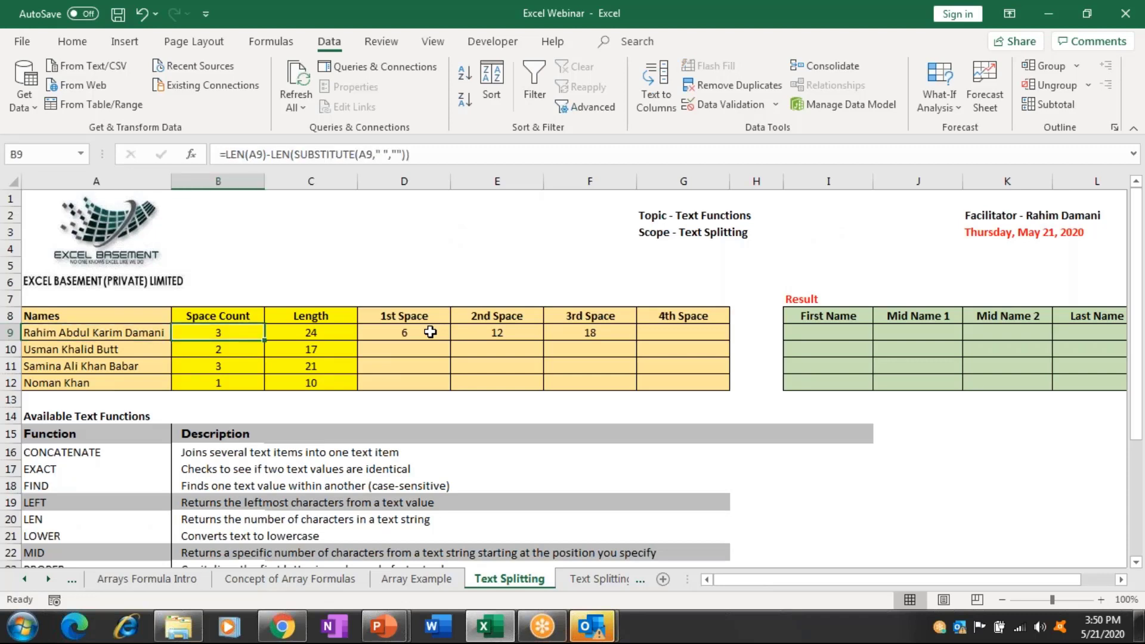
key("Right")
key("Right")
key("Right")
key("Right")
key("Right")
key("Right")
key("Right")
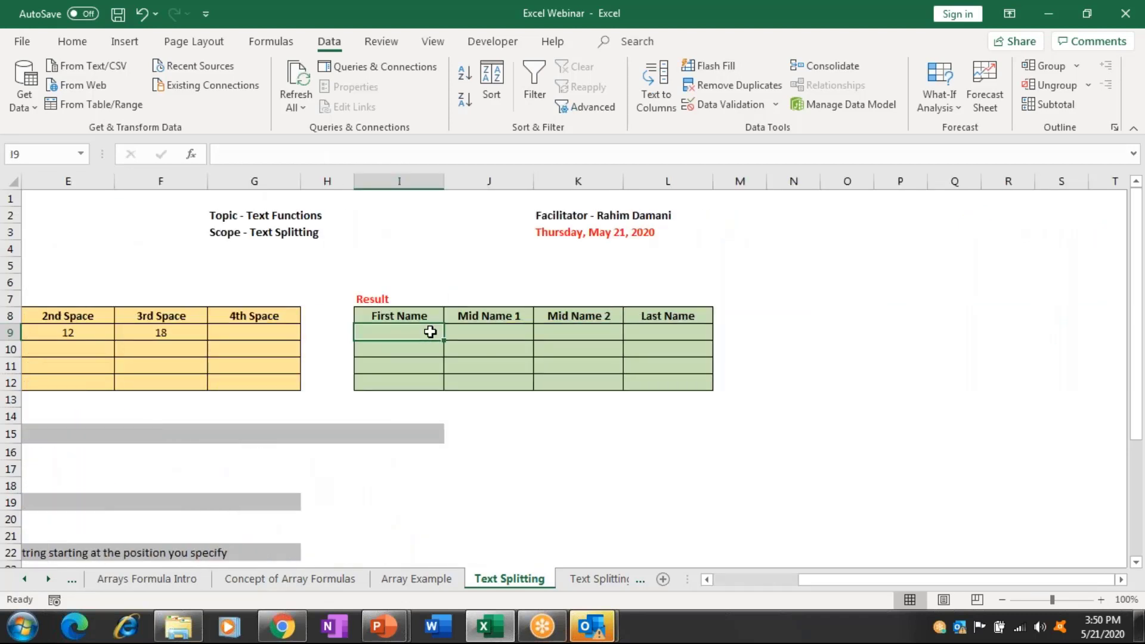
Enter =LEFT(A9,D9-1) in I9 to return the first name Rahim.
type("=left")
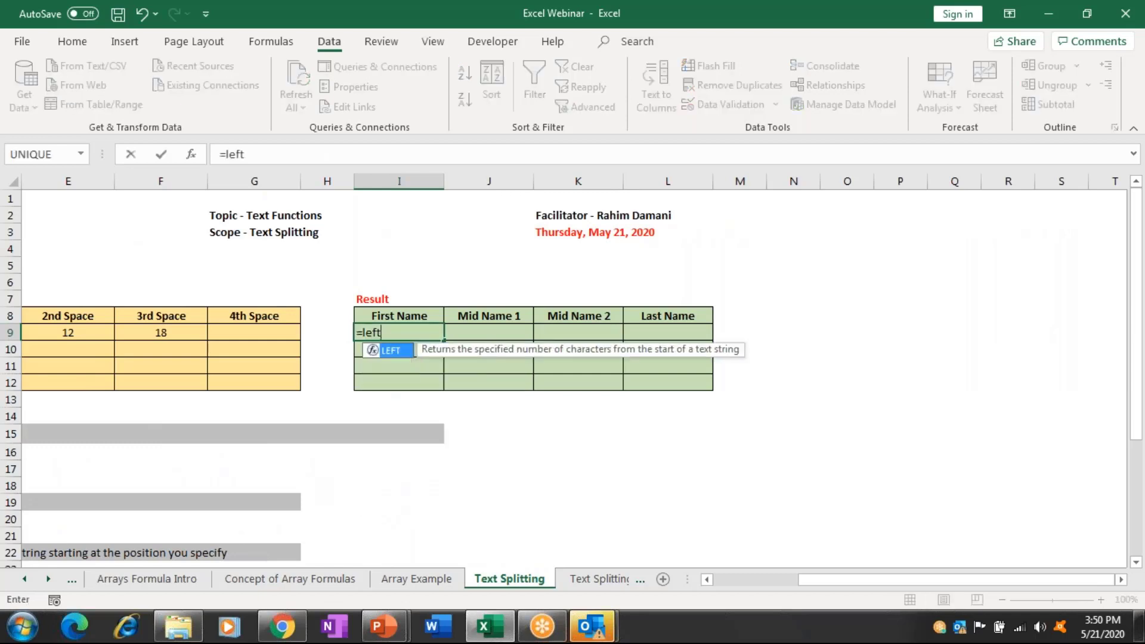
key("Tab")
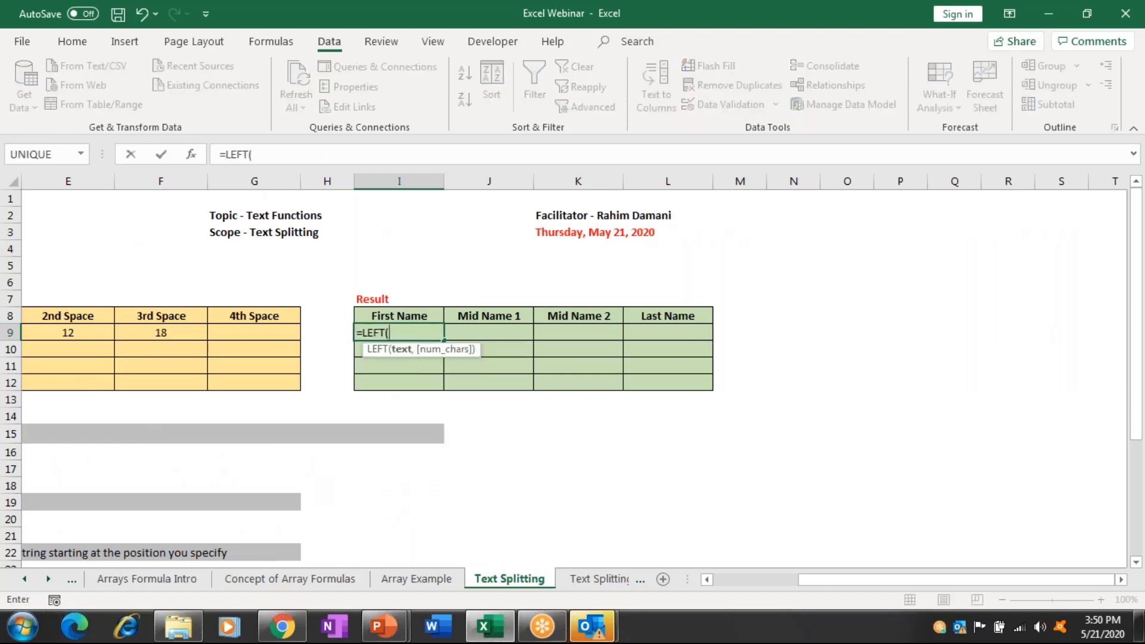
key("Left")
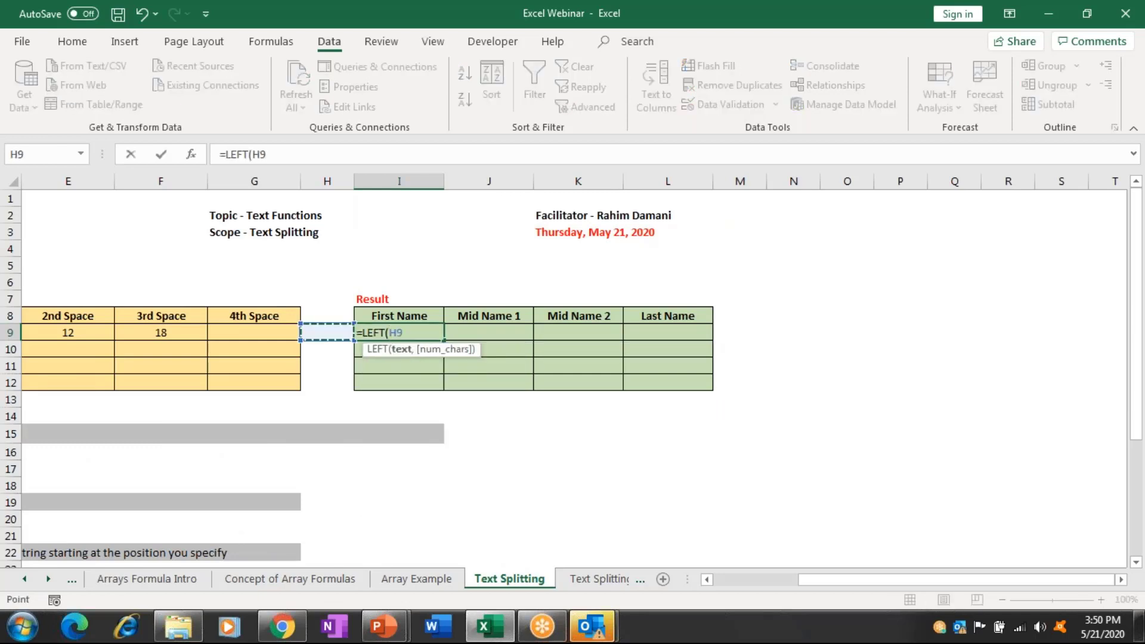
key("Home")
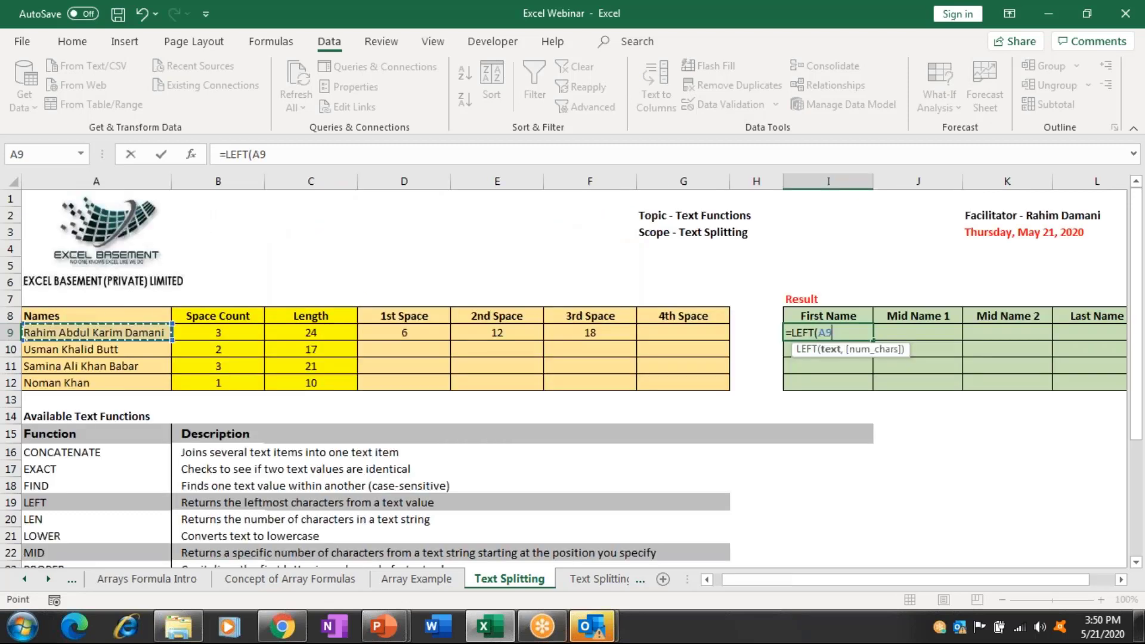
type(",")
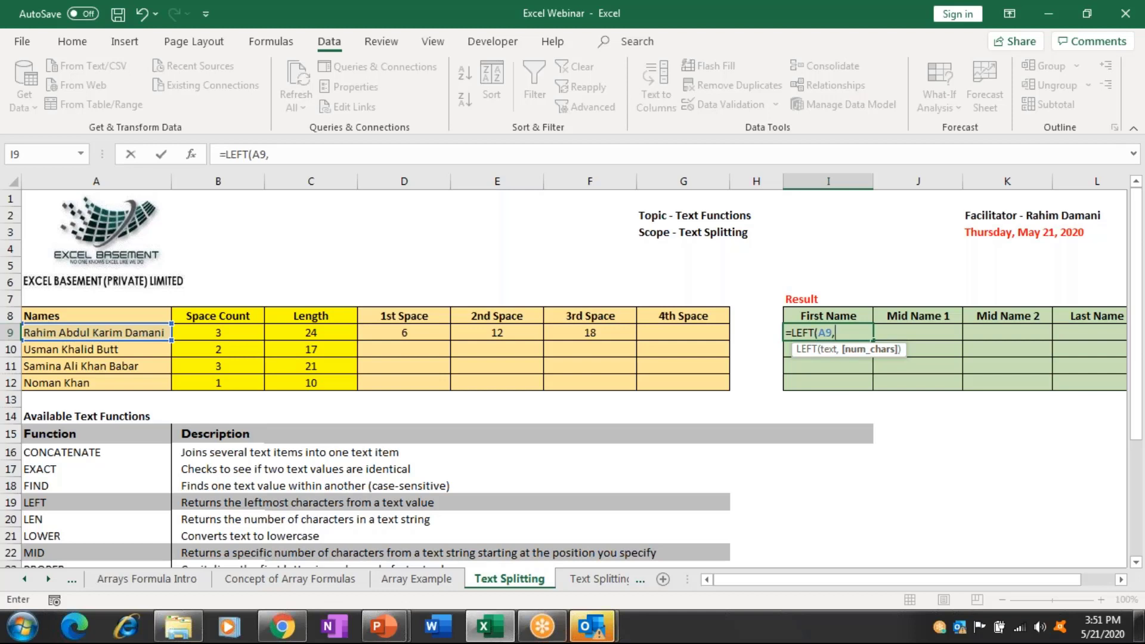
left_click(404, 332)
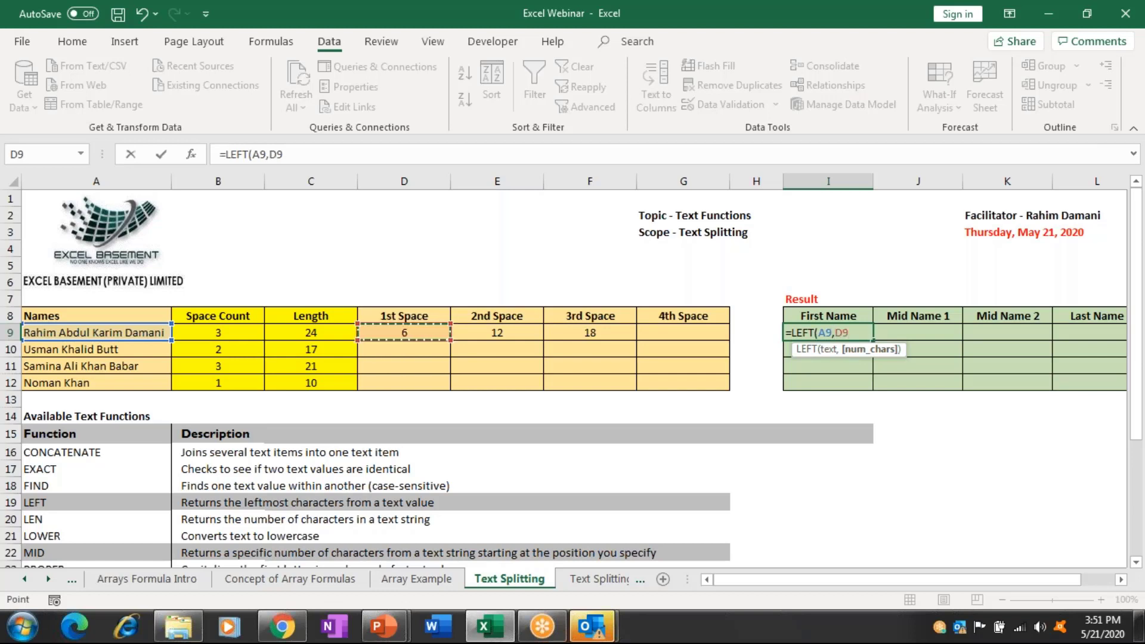
type("-1)")
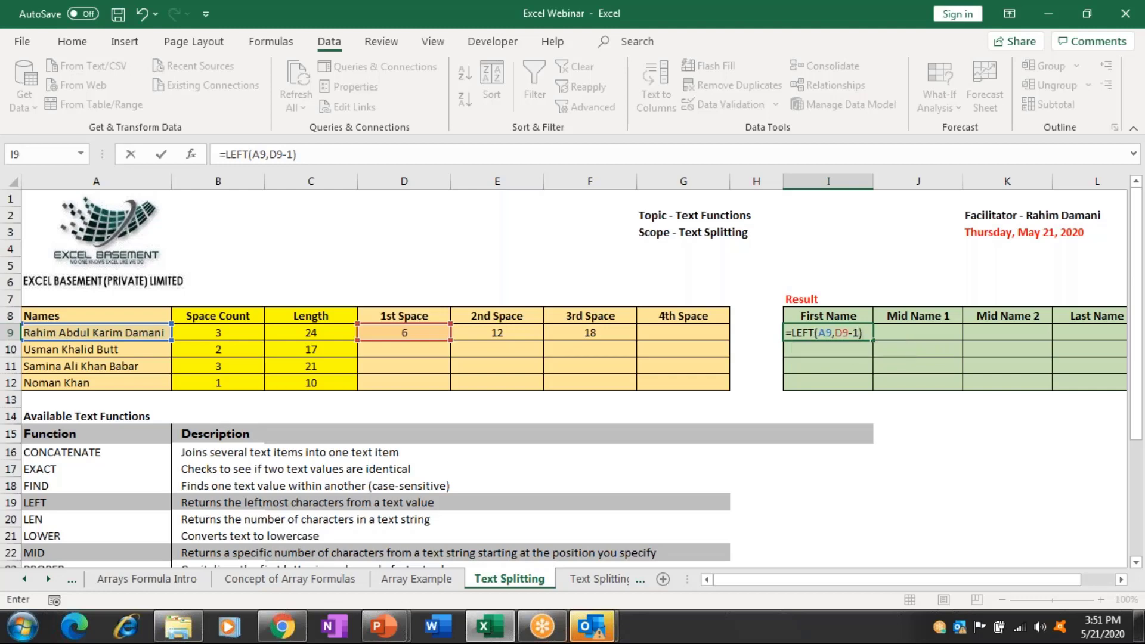
key("Return")
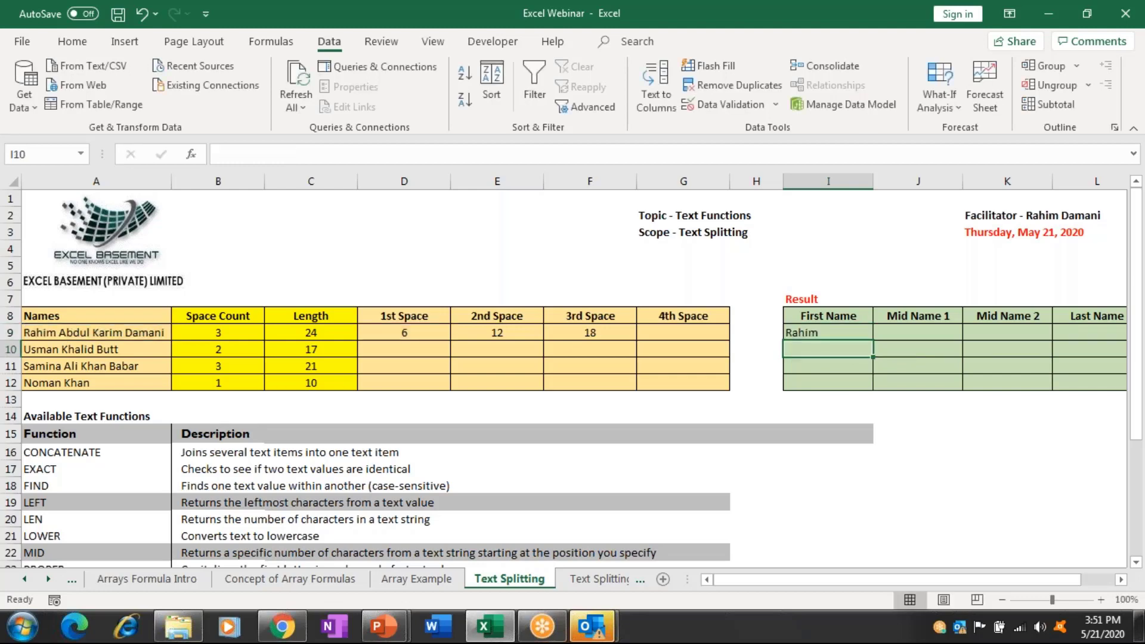
left_click(918, 332)
Fill the row 9 space-position formulas down through row 12.
left_click(678, 332)
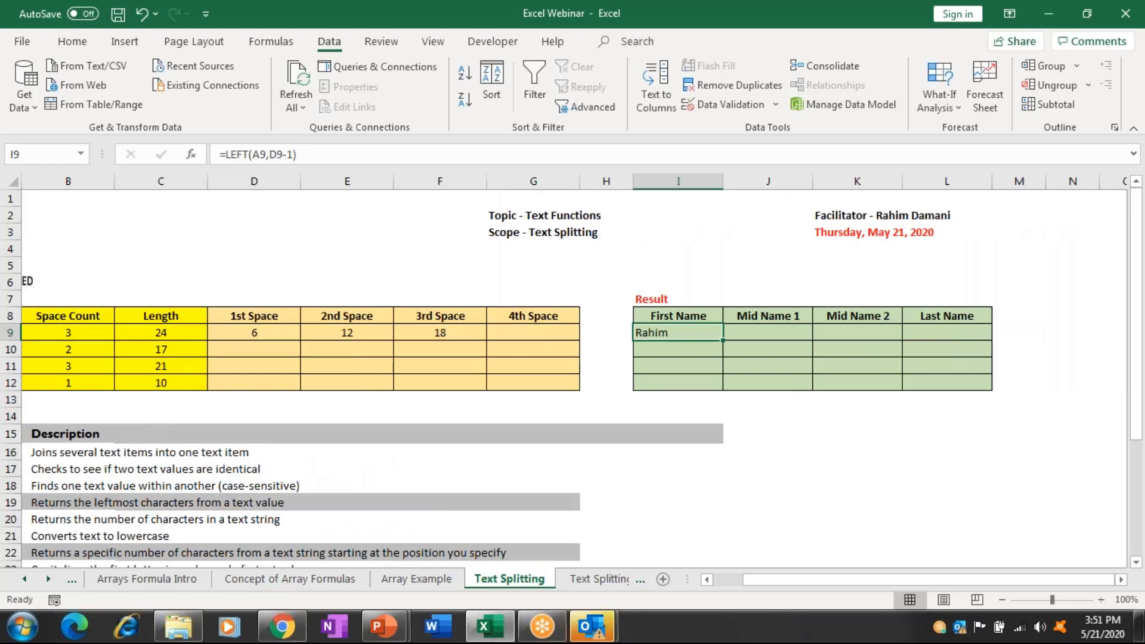
left_click_drag(677, 332, 677, 383)
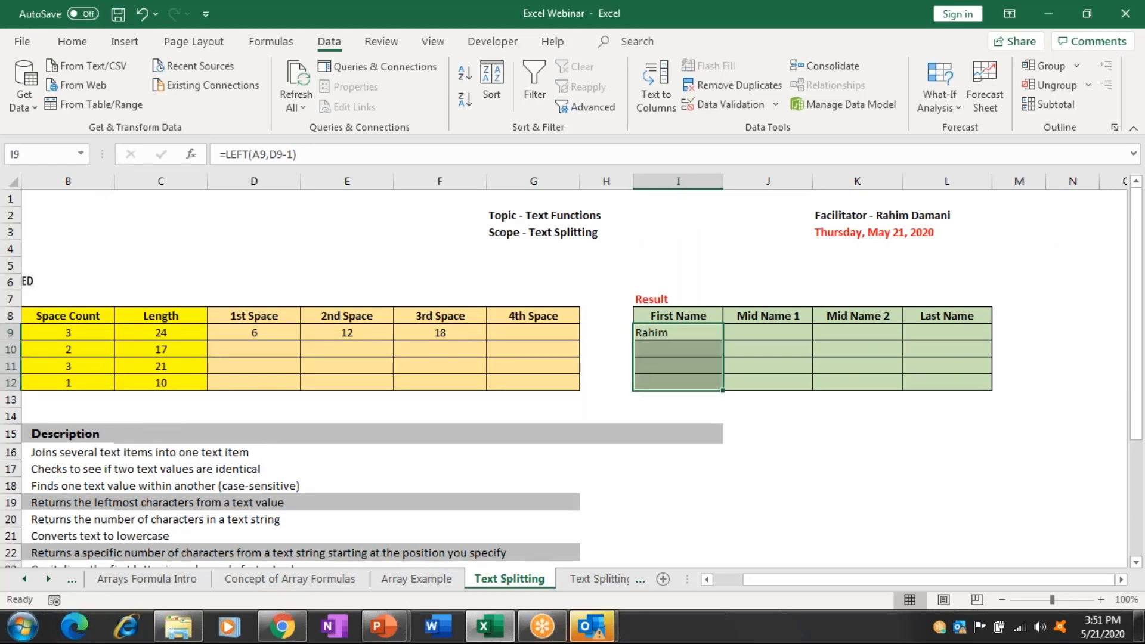
key("Left")
key("Left")
key("Left")
key("Left")
key("Left")
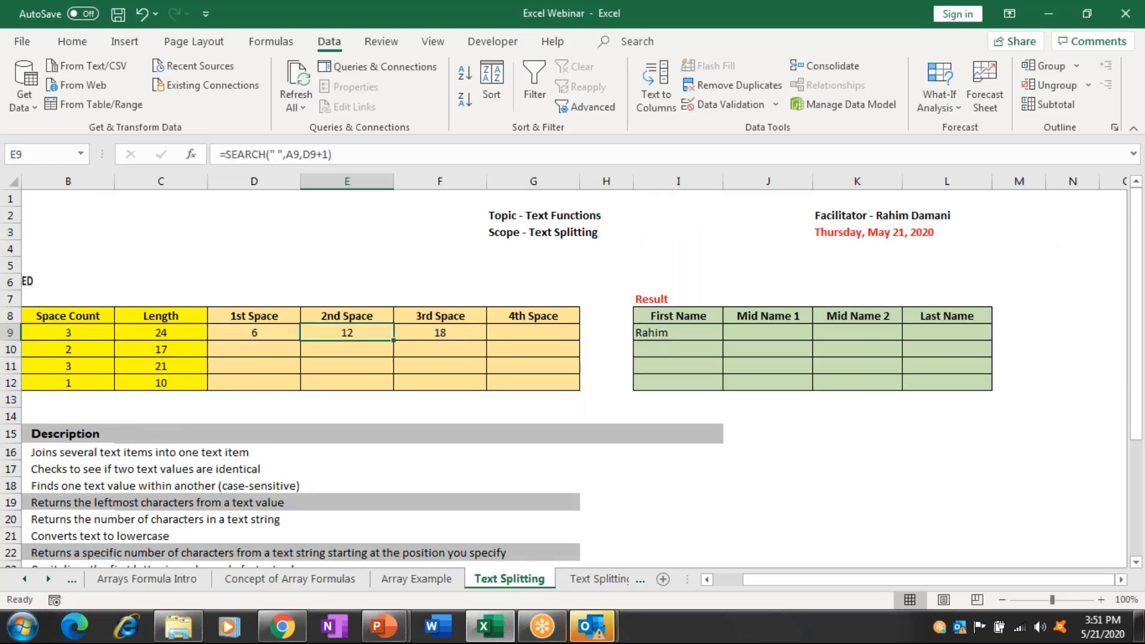
key("shift+Right")
key("shift+Right")
key("shift+Right")
key("shift+Down")
key("shift+Down")
key("shift+Down")
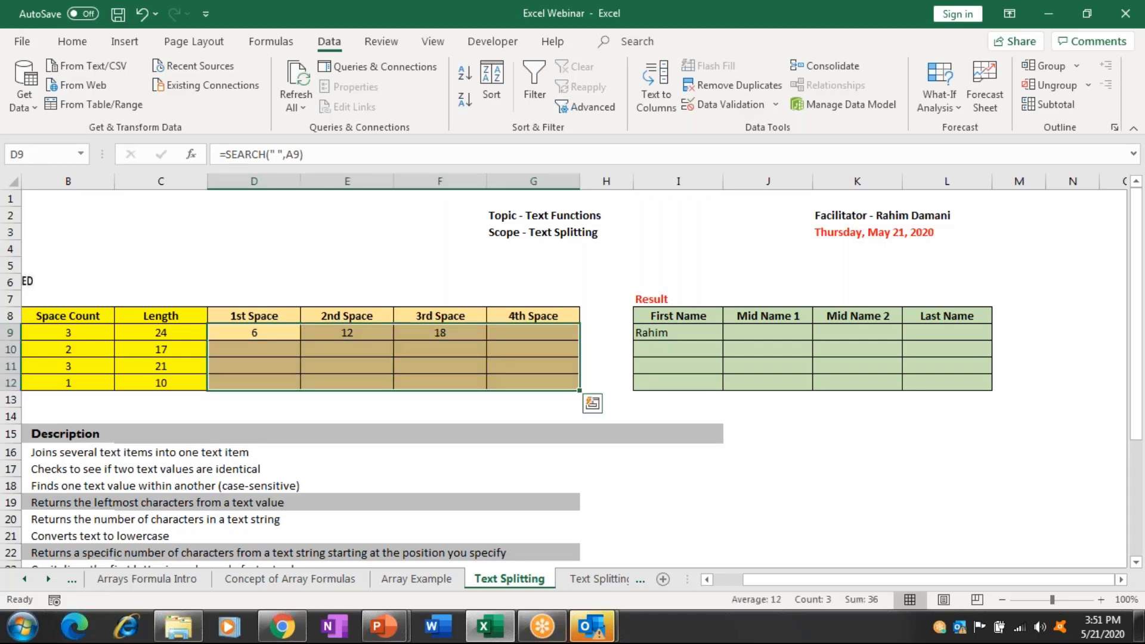
key("ctrl+d")
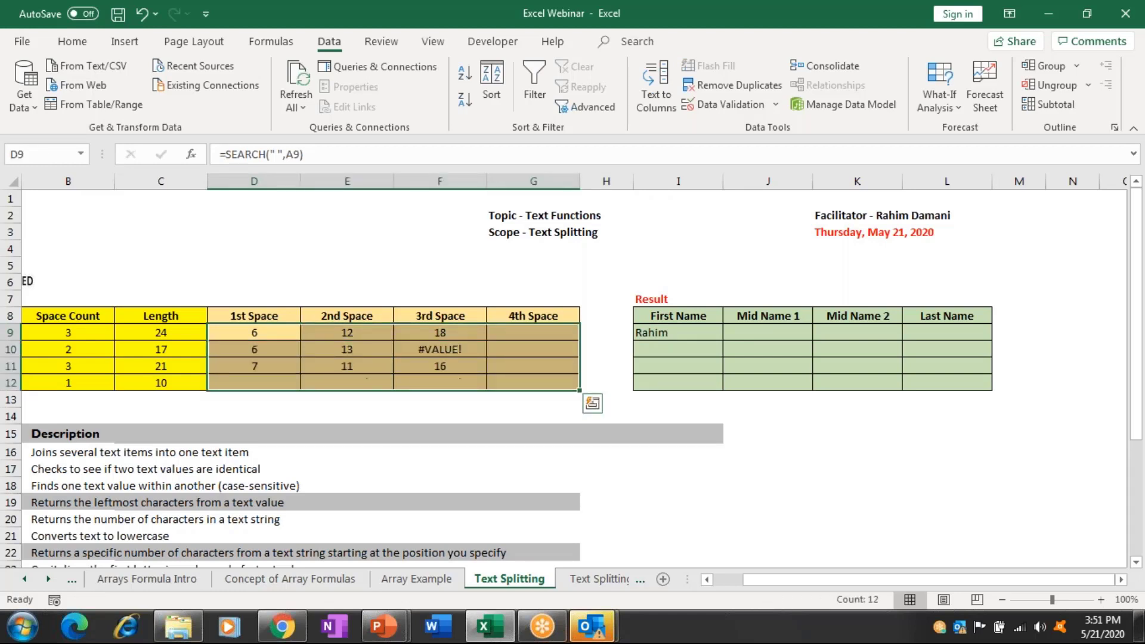
Clear the #VALUE! errors in F10, F12 and E12.
left_click(440, 348)
key("Delete")
left_click(439, 382)
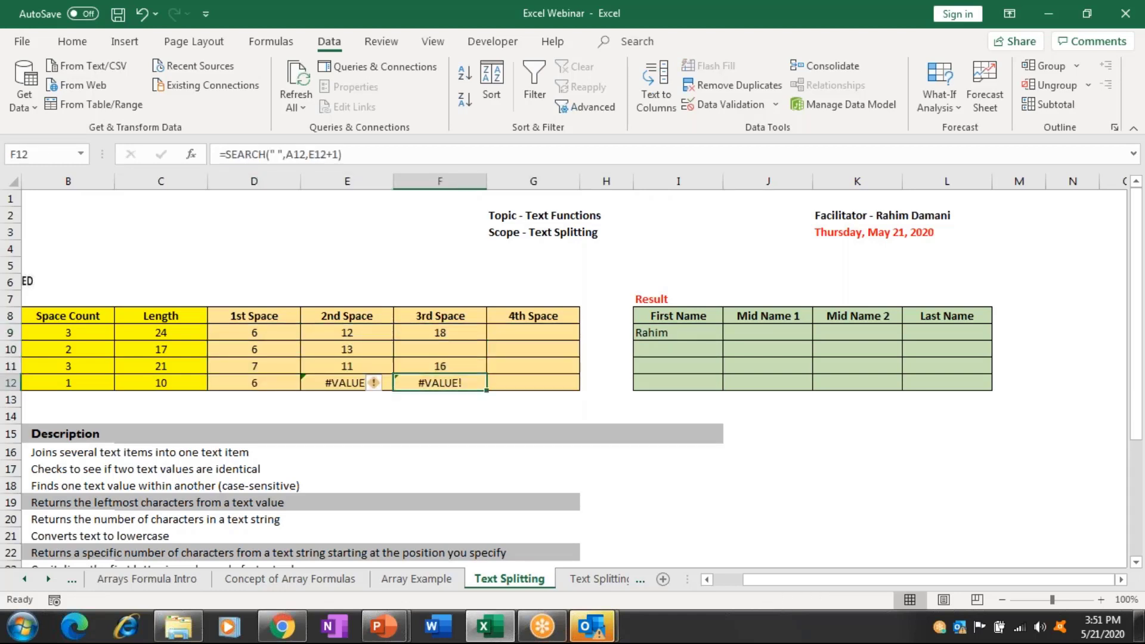
key("Delete")
left_click(346, 382)
key("Delete")
left_click(606, 365)
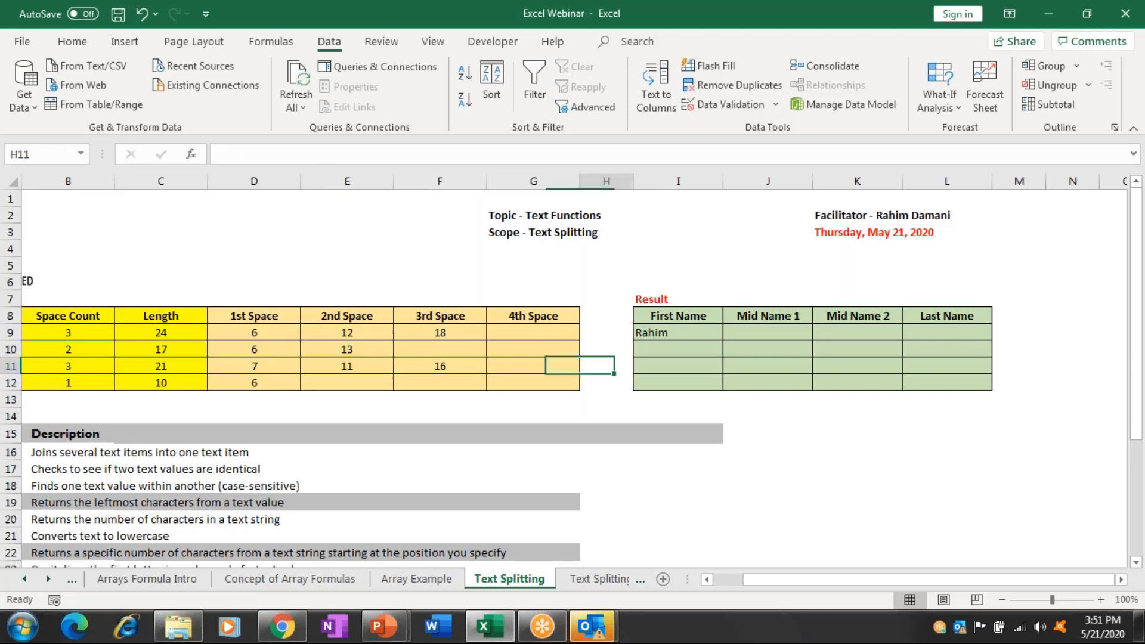
Copy the first-name LEFT formula from I9 down to I12.
left_click(678, 348)
left_click(678, 332)
left_click_drag(722, 341, 722, 388)
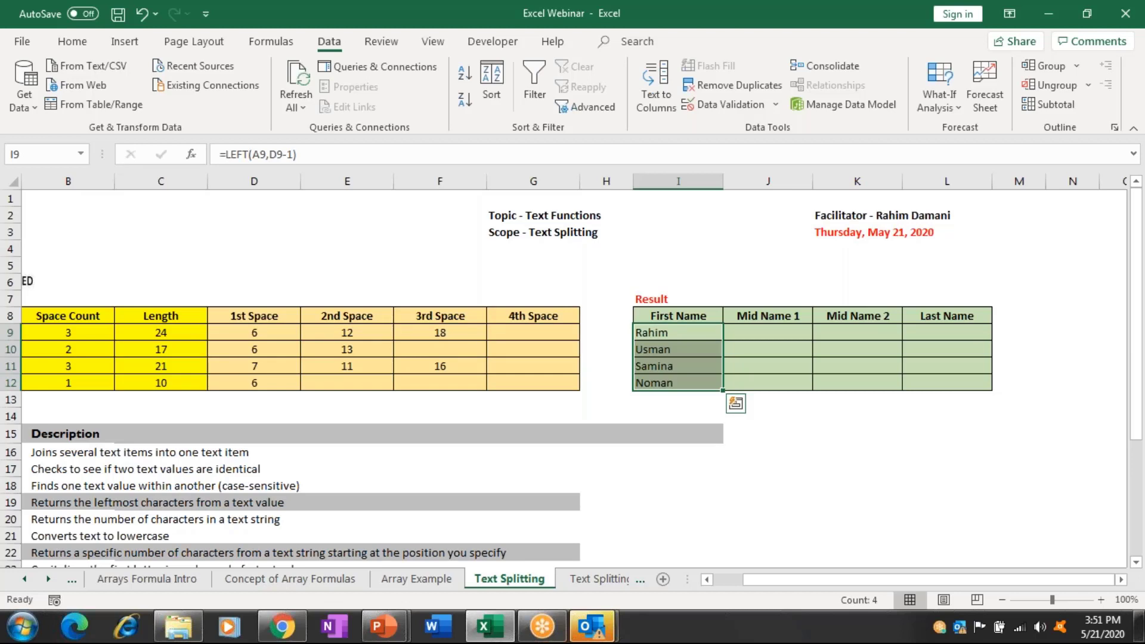
left_click(767, 332)
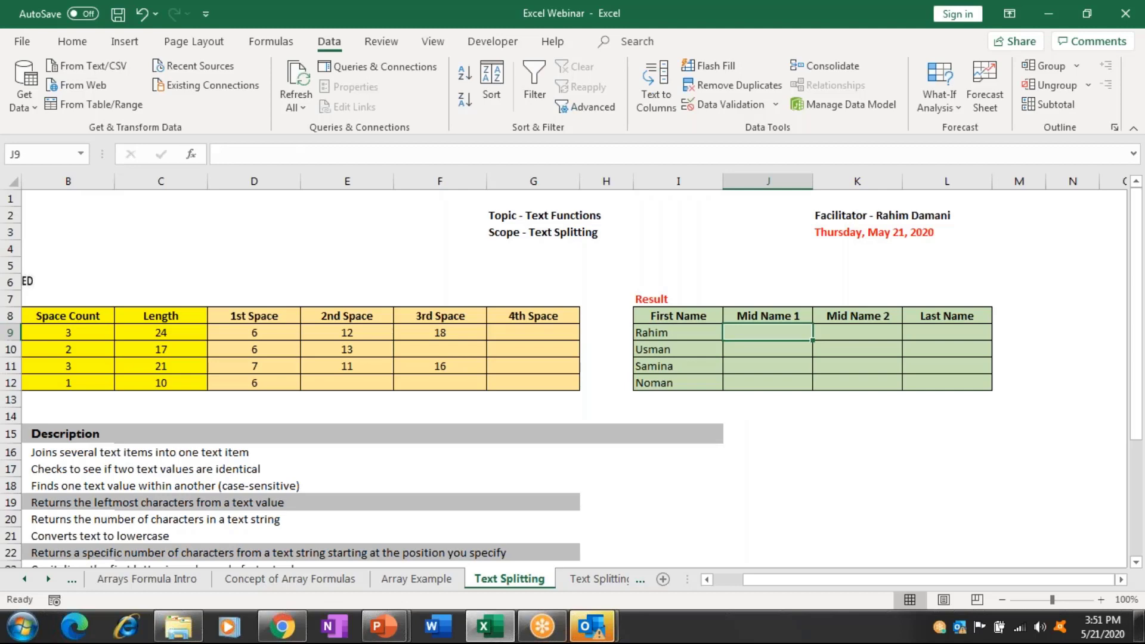
Check the 1st and 3rd Space SEARCH formulas, then return to Rahim's Mid Name 1 cell.
left_click(678, 332)
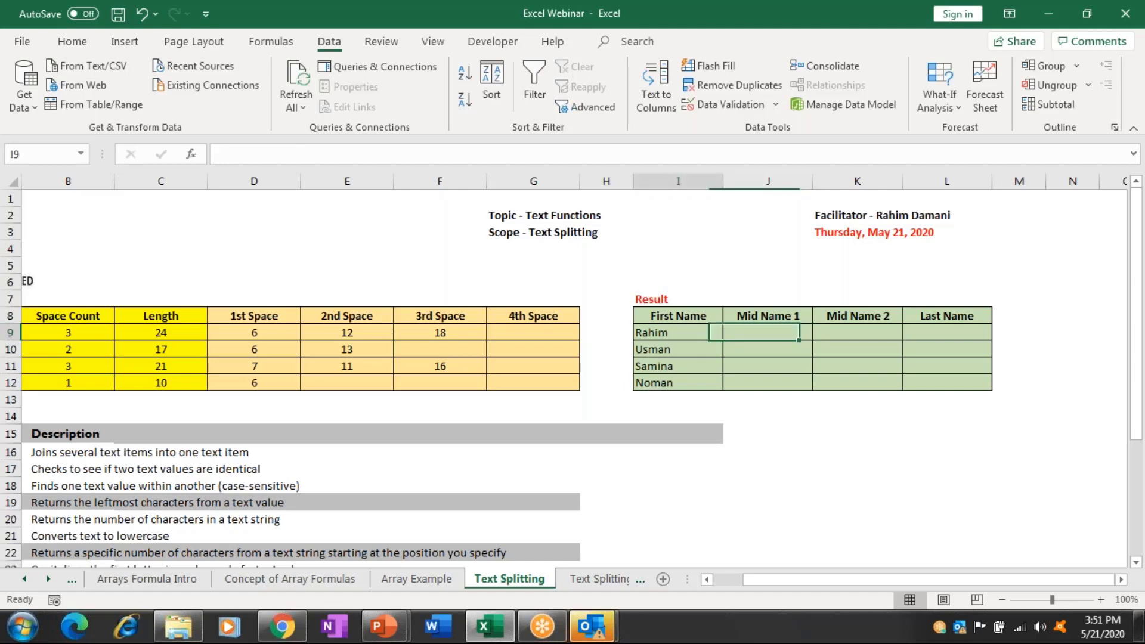
left_click(254, 332)
key("Home")
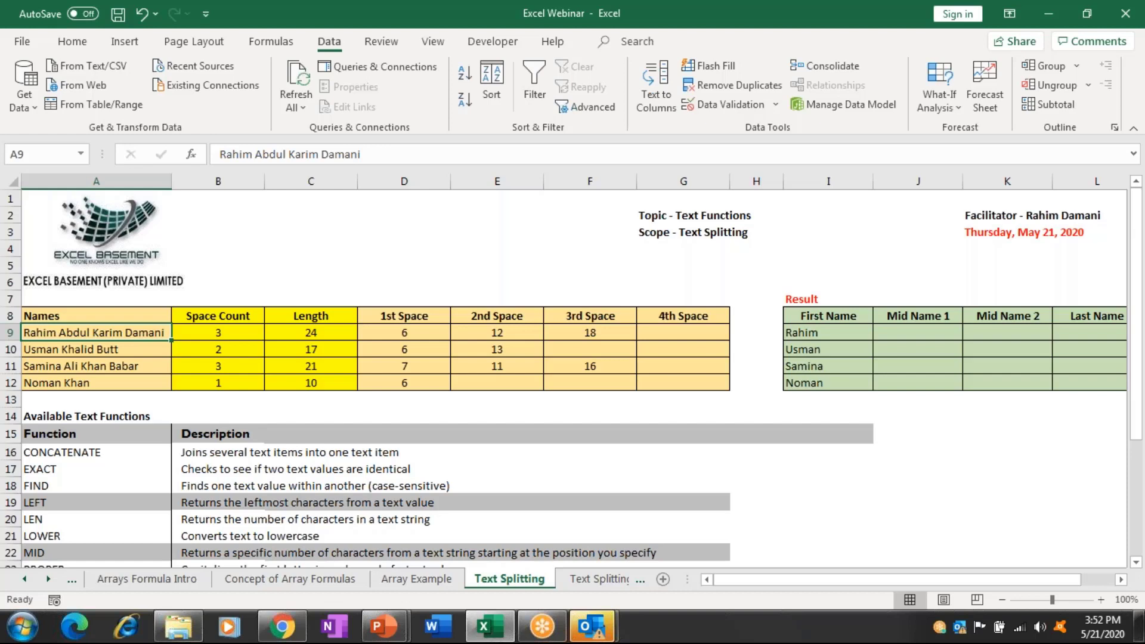
left_click(417, 339)
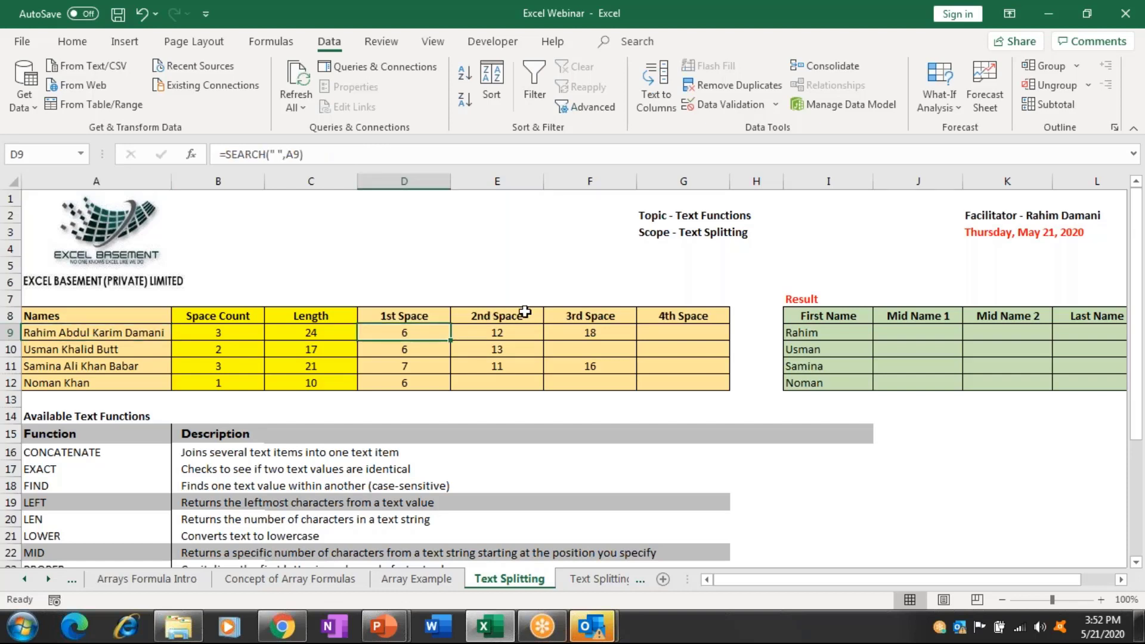
left_click(567, 331)
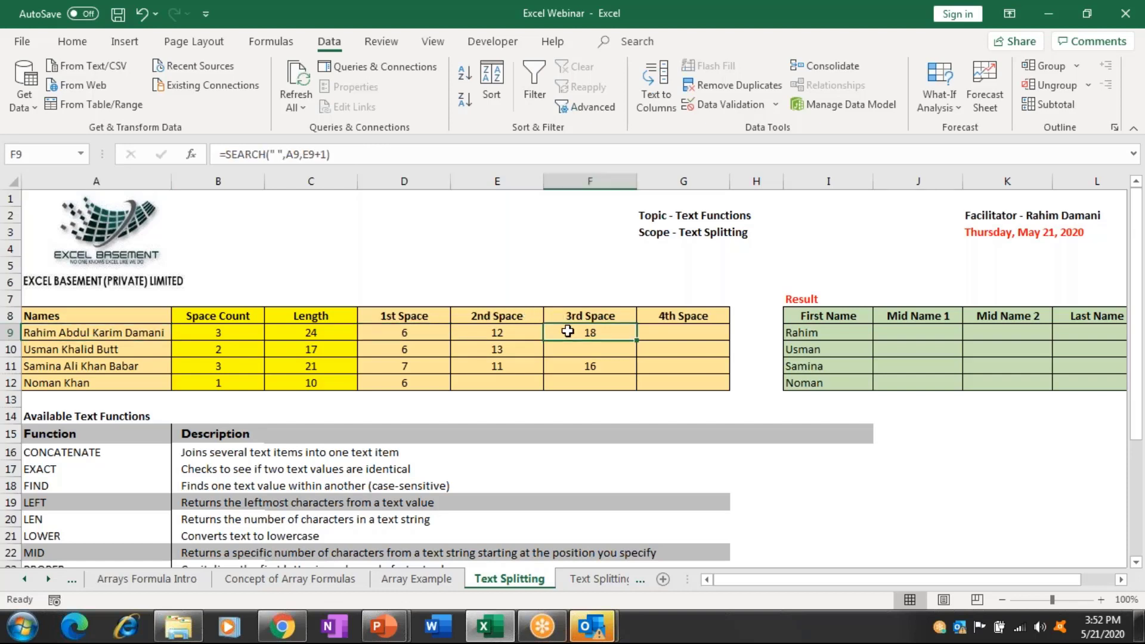
key("Right")
key("Right")
key("Right")
key("Right")
key("Right")
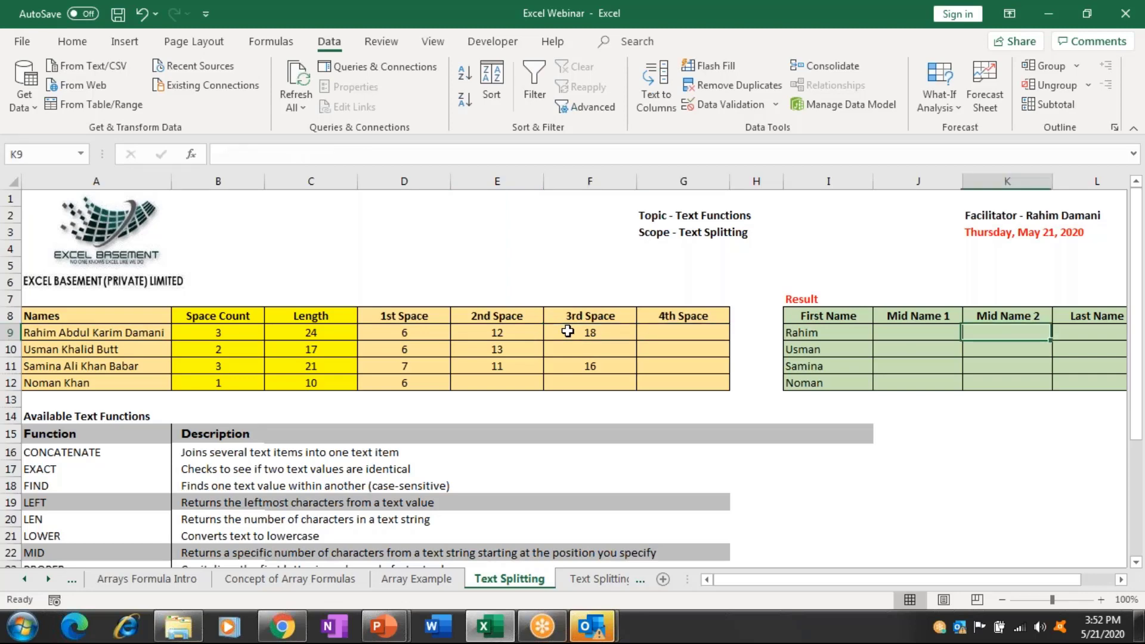
key("Right")
key("Right")
key("Right")
key("Left")
key("Left")
key("Left")
key("Left")
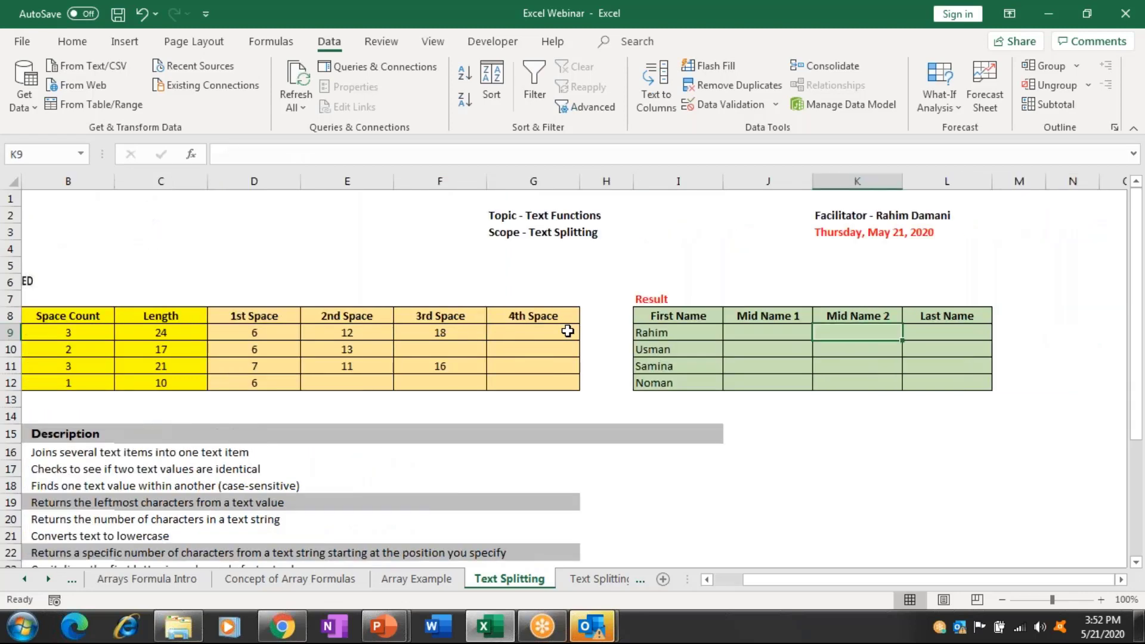
Begin a MID formula in J9 using Rahim's full name in A9 as the text.
type("=mi")
key("Tab")
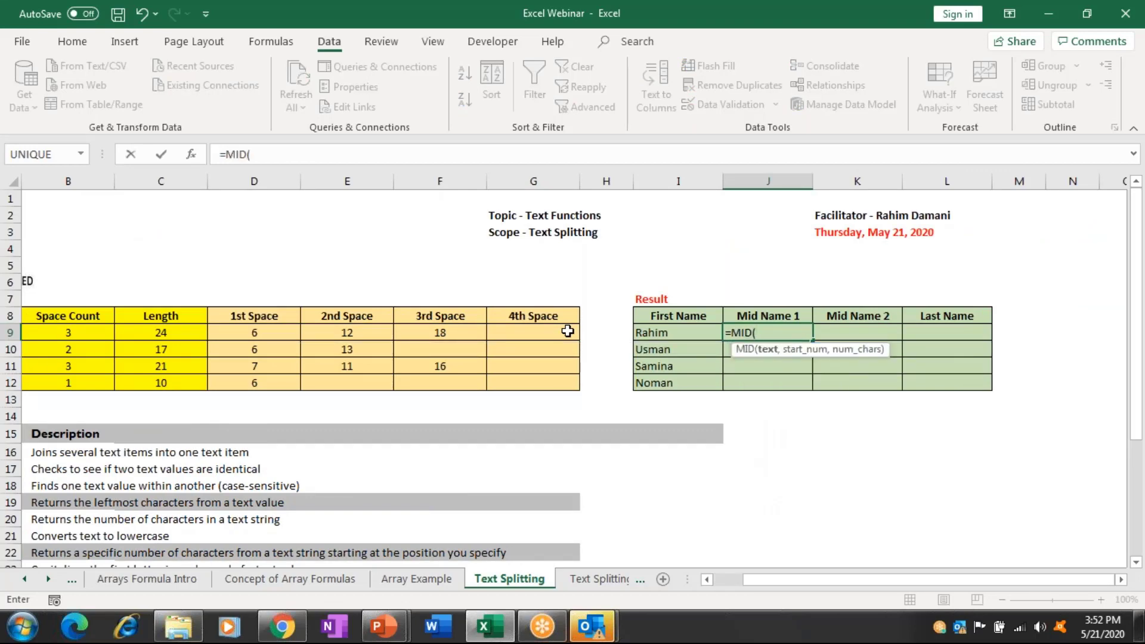
key("Left")
key("Home")
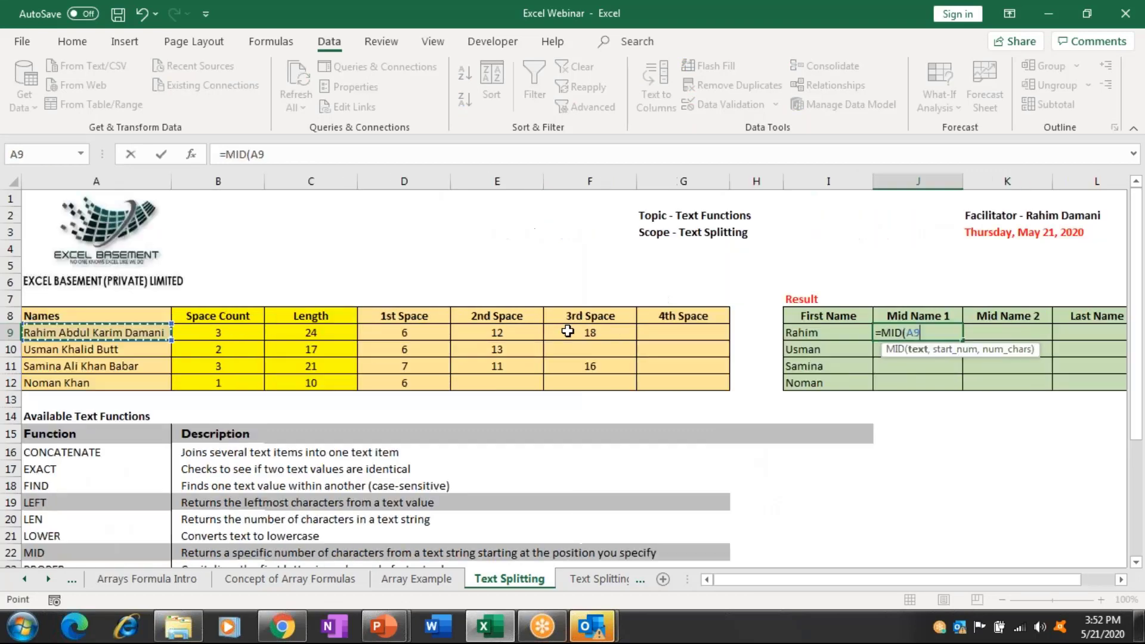
type(",")
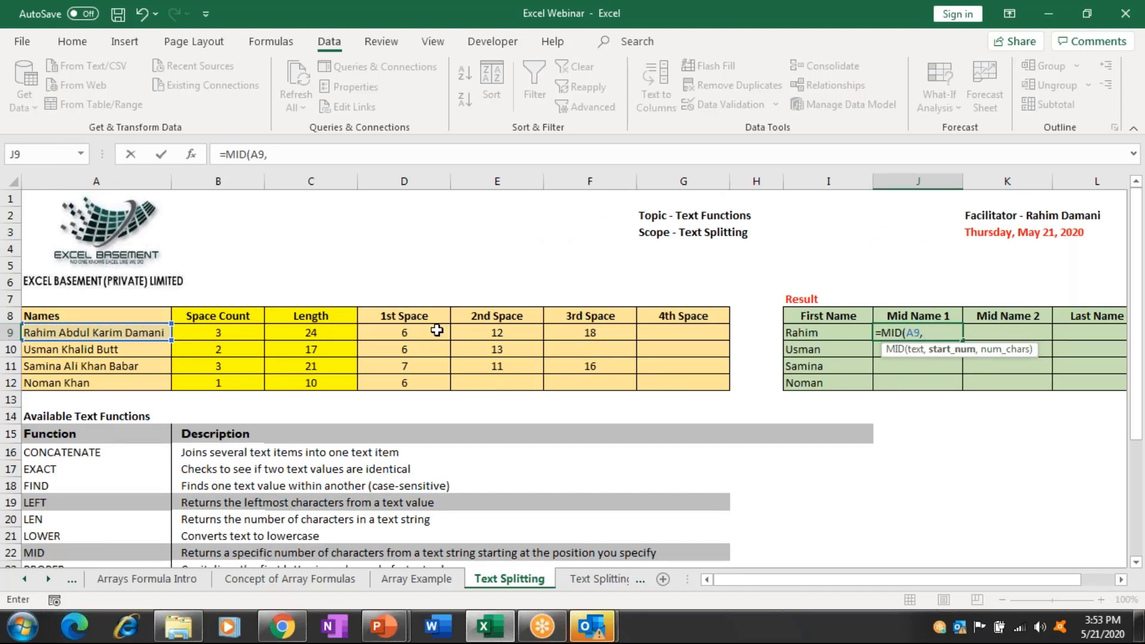
left_click(437, 330)
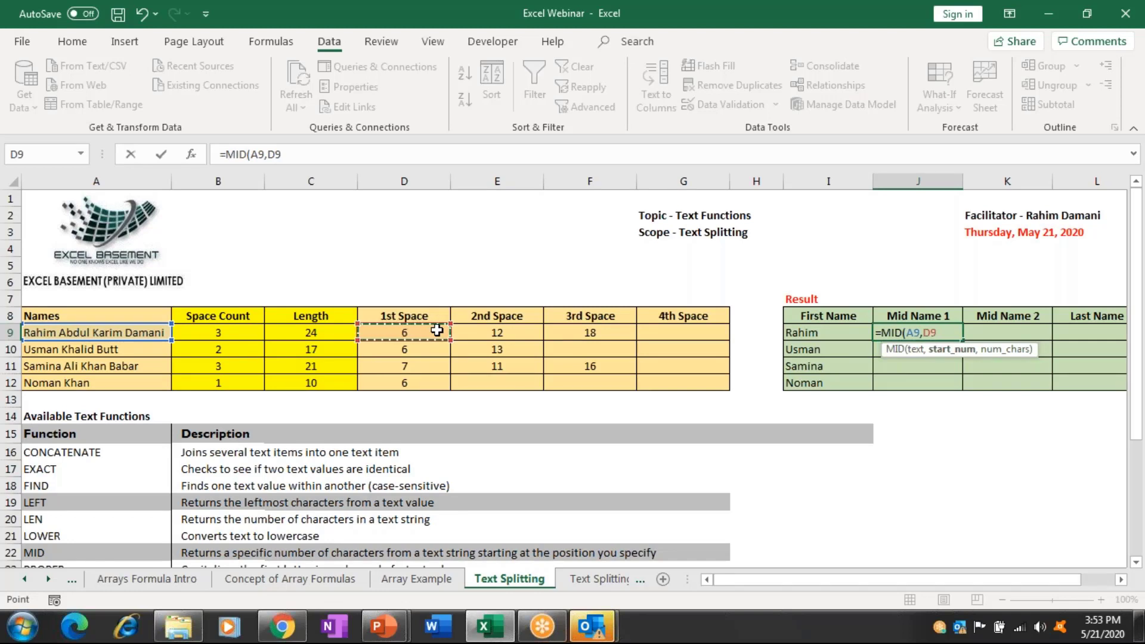
key("BackSpace")
key("BackSpace")
key("BackSpace")
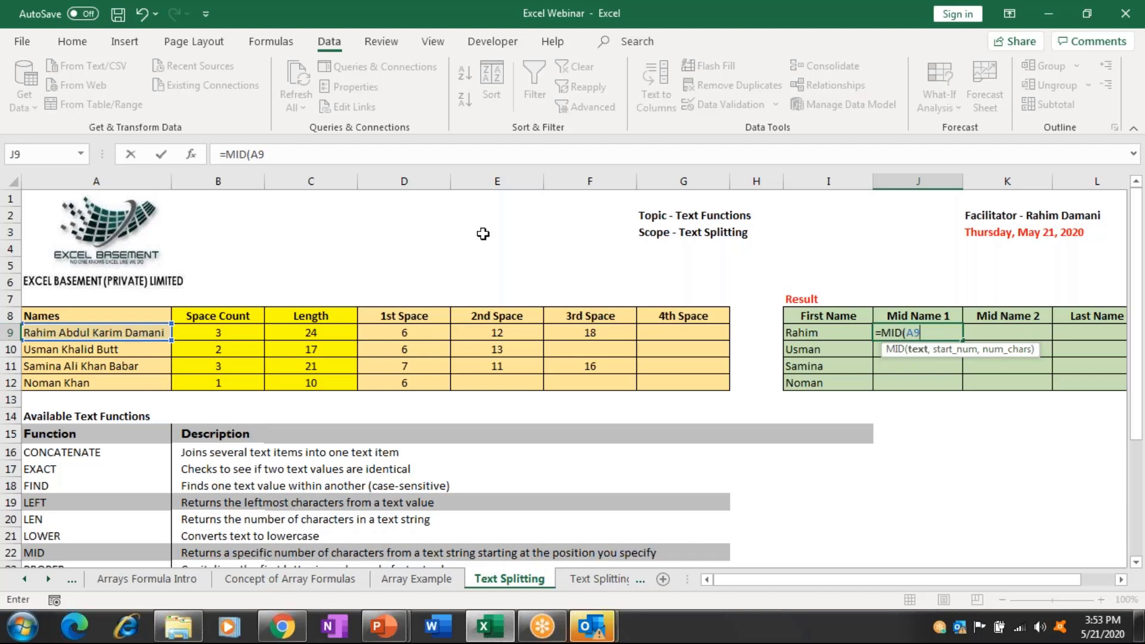
left_click(416, 155)
type(",")
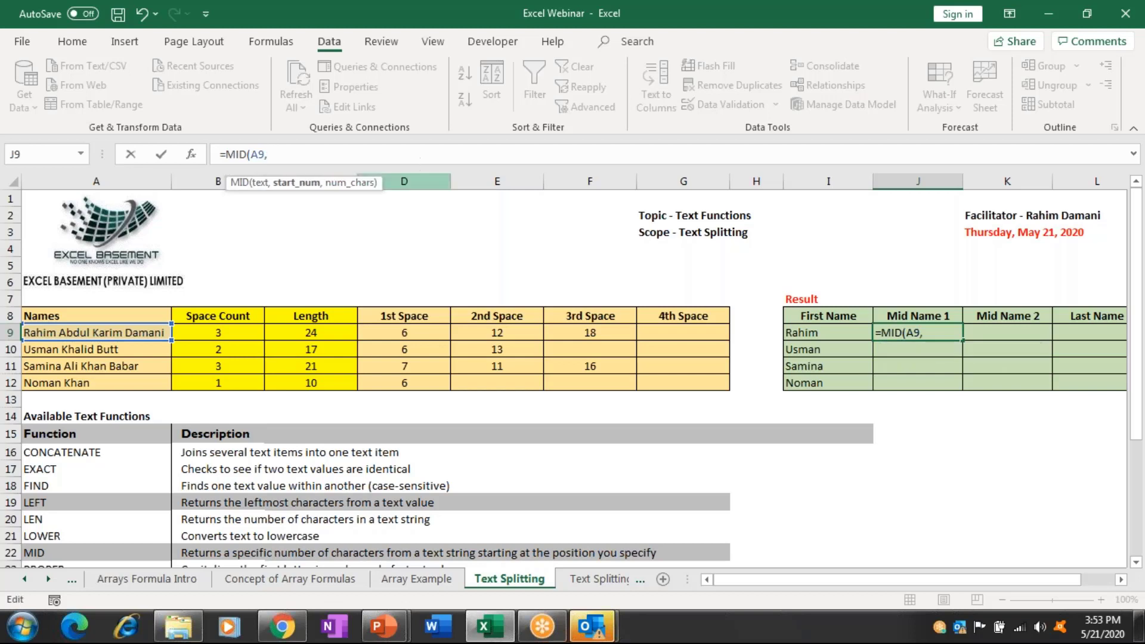
left_click(413, 329)
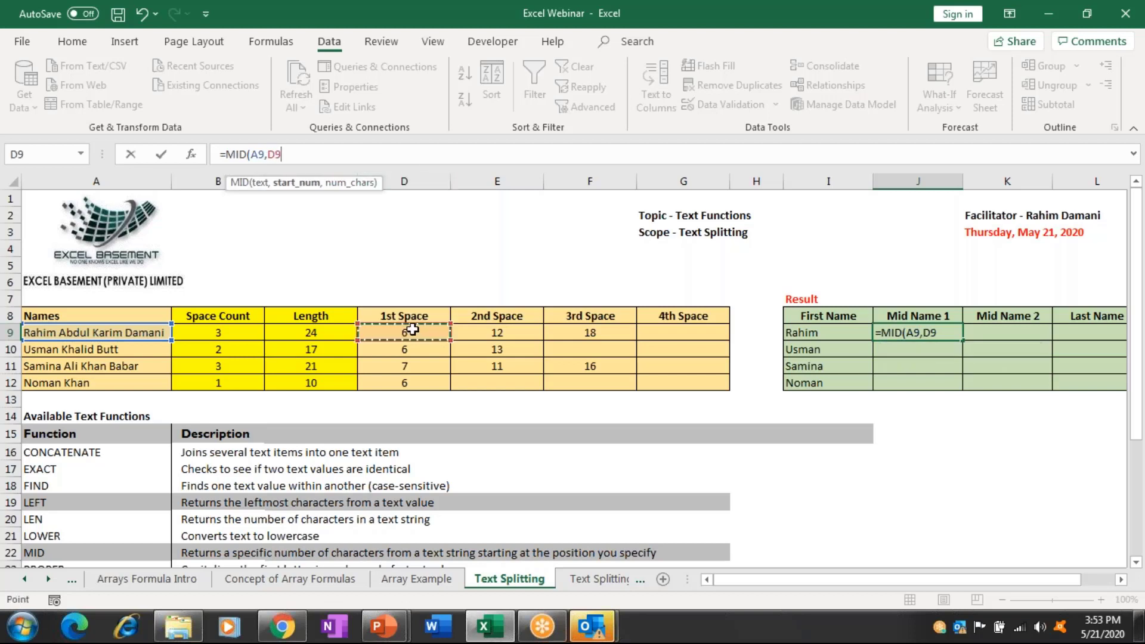
type(",")
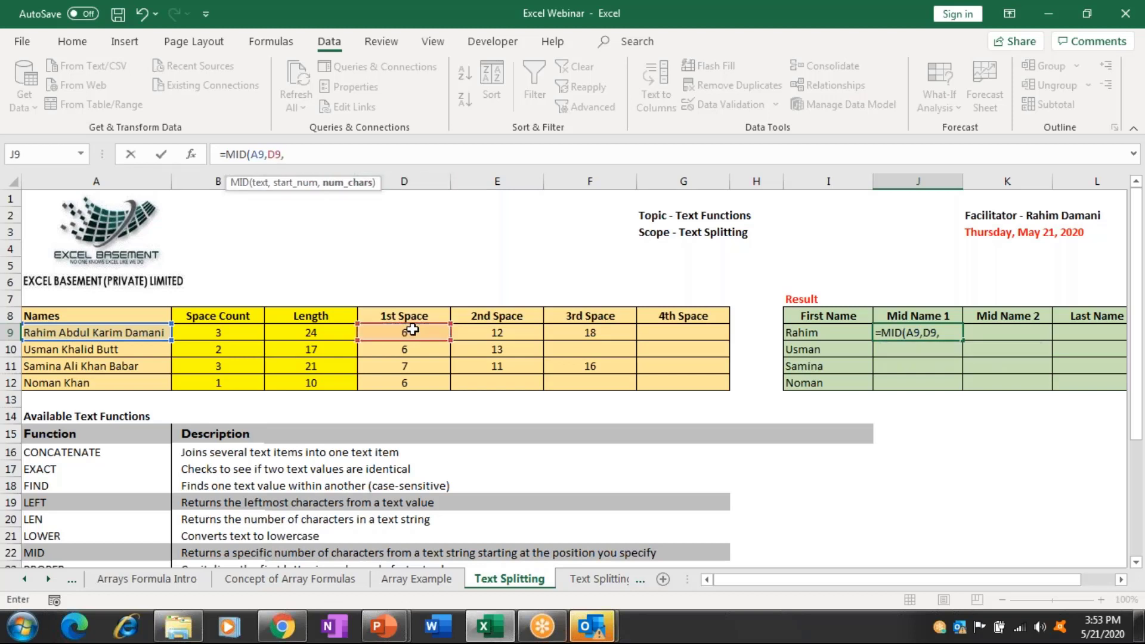
left_click(587, 332)
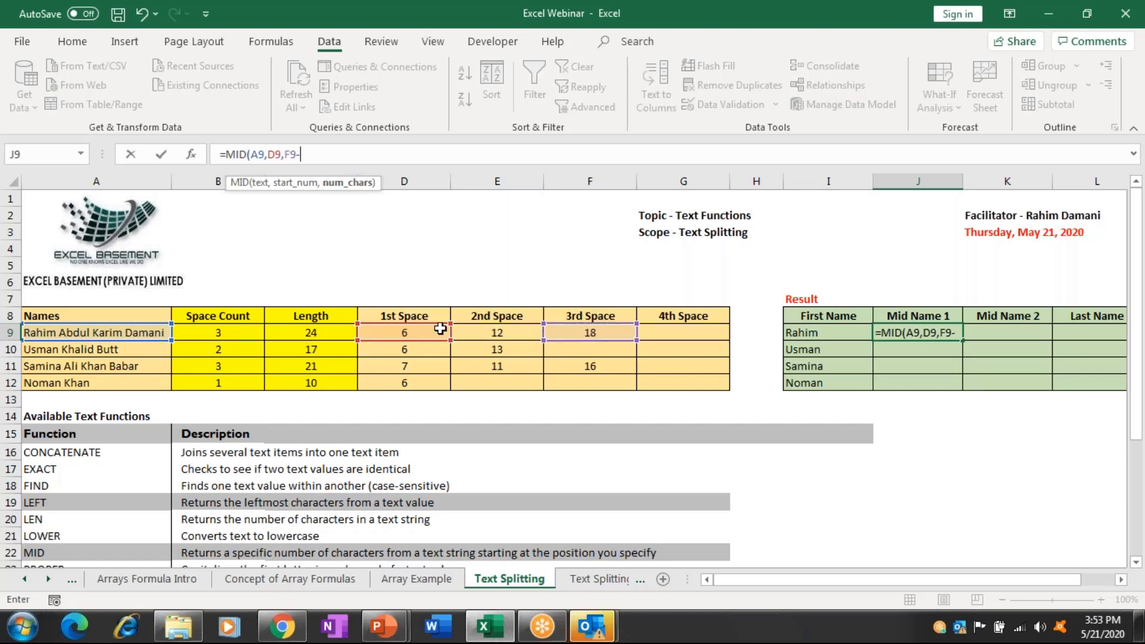
type("-")
left_click(440, 328)
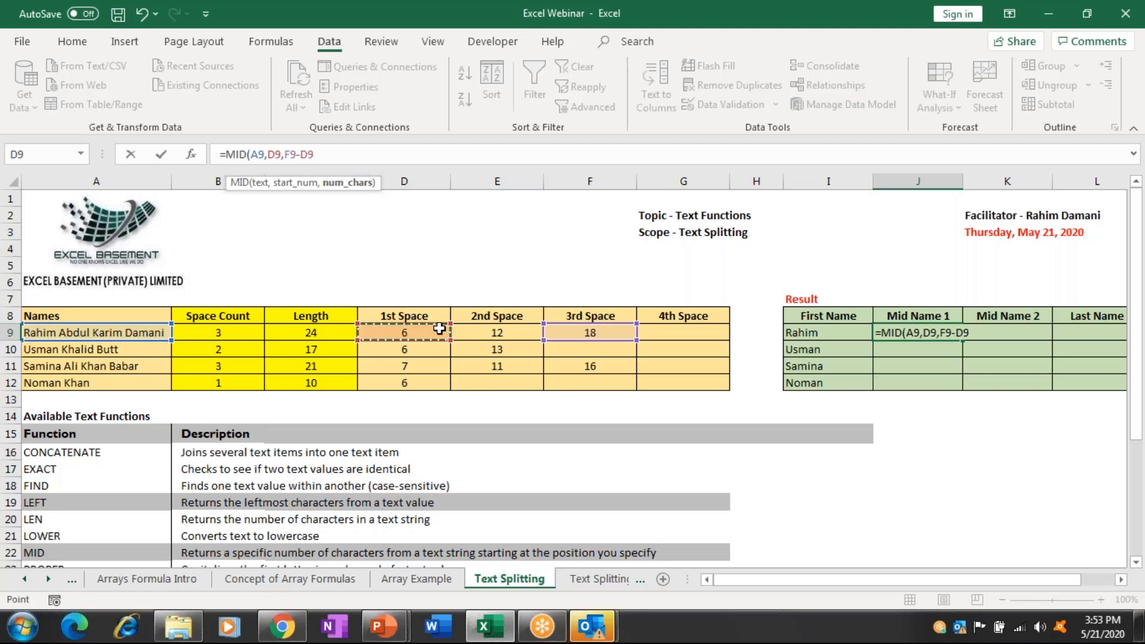
key("Return")
key("Right")
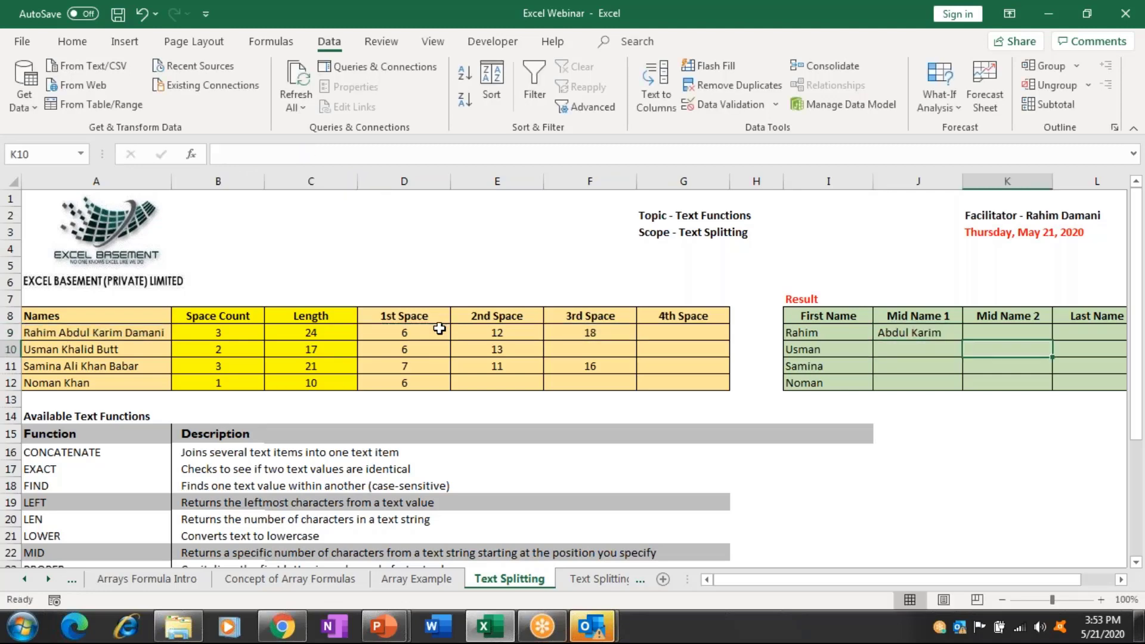
Fill the MID formula down the four Mid Name 1 cells J9:J12.
key("Right")
key("Up")
key("Up")
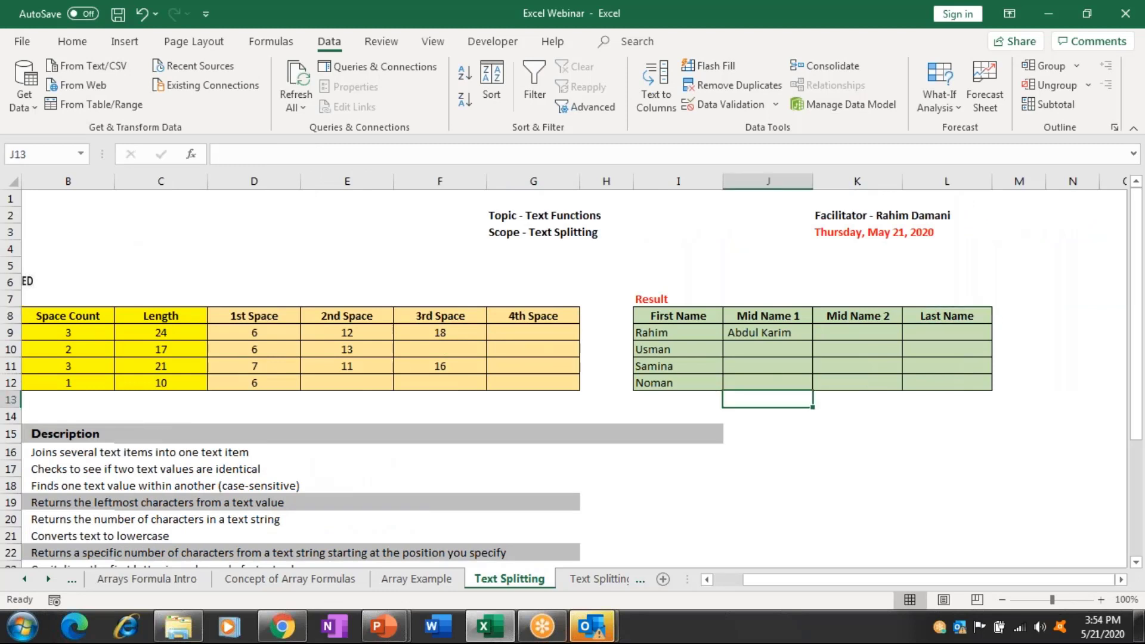
left_click_drag(767, 332, 762, 382)
key("ctrl+d")
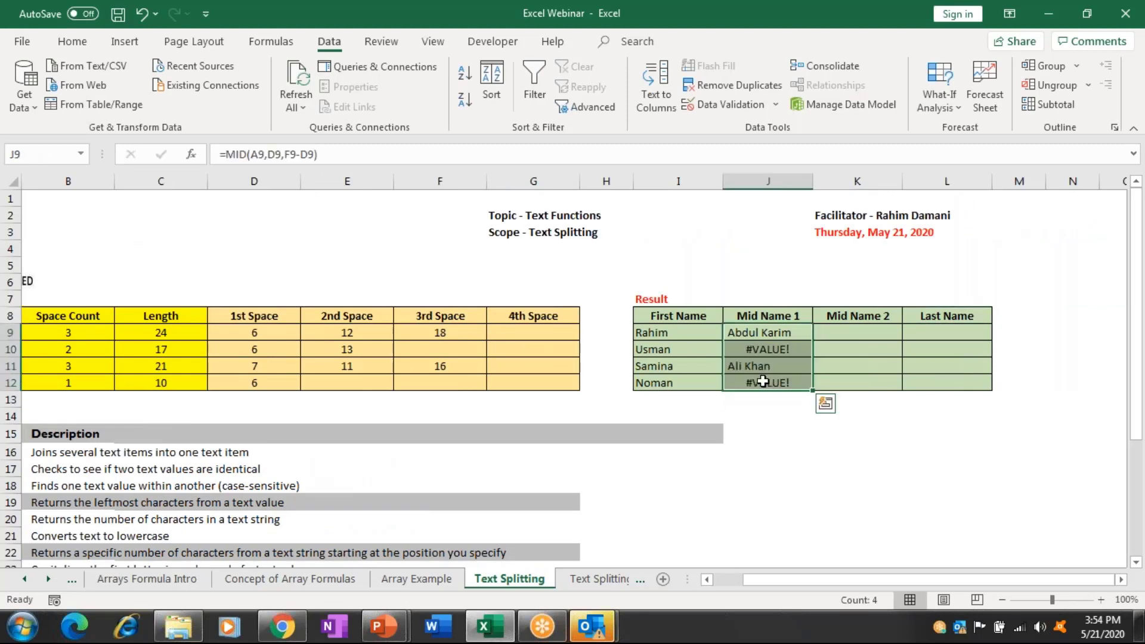
Correct Usman's Mid Name 1 formula to use E10 instead of F10 so it shows Khalid.
key("Down")
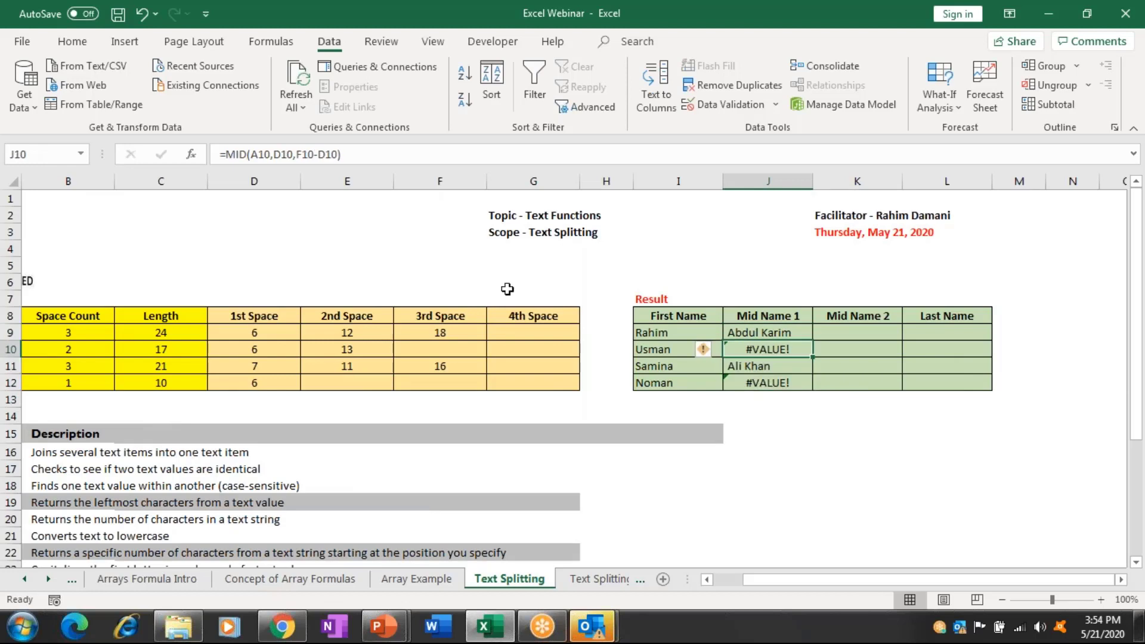
left_click(447, 156)
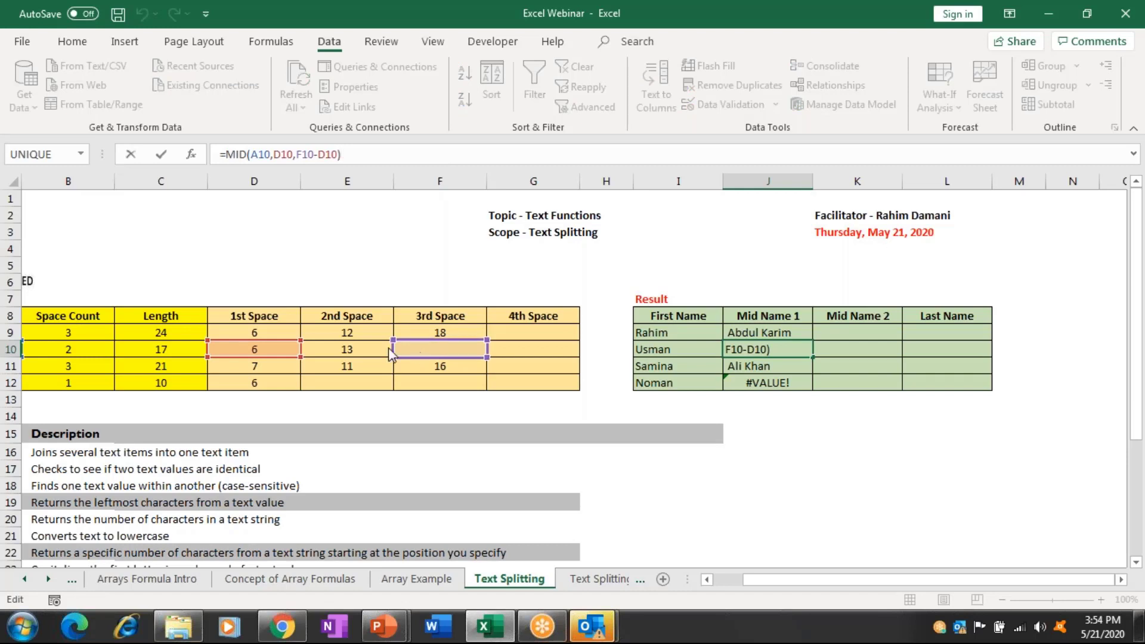
left_click_drag(393, 352, 382, 352)
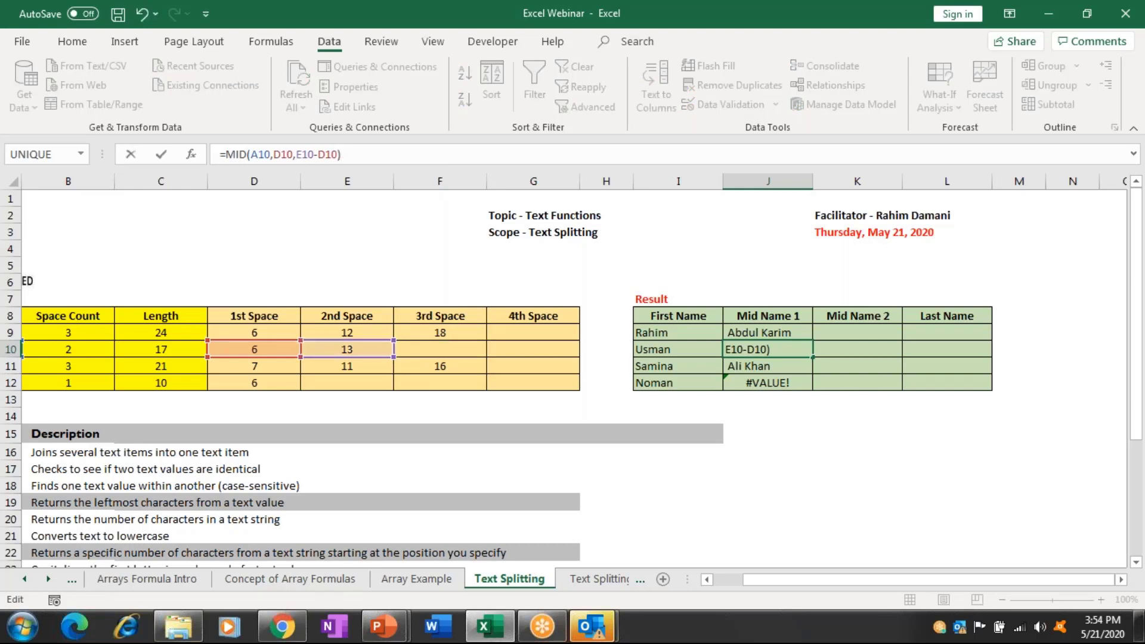
key("ctrl+Return")
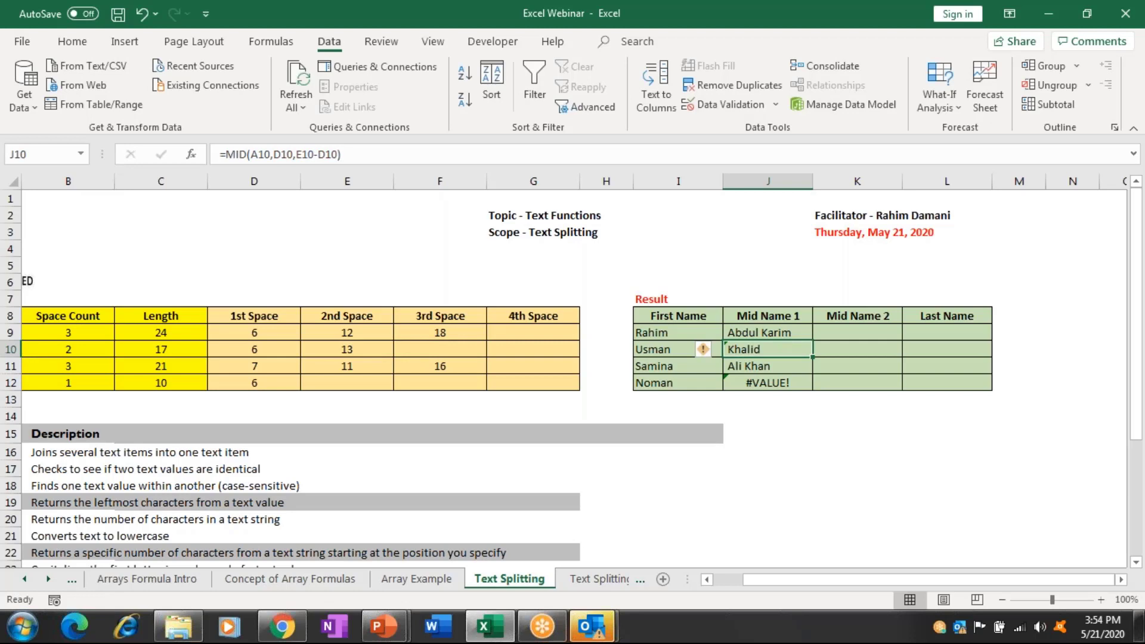
left_click(767, 332)
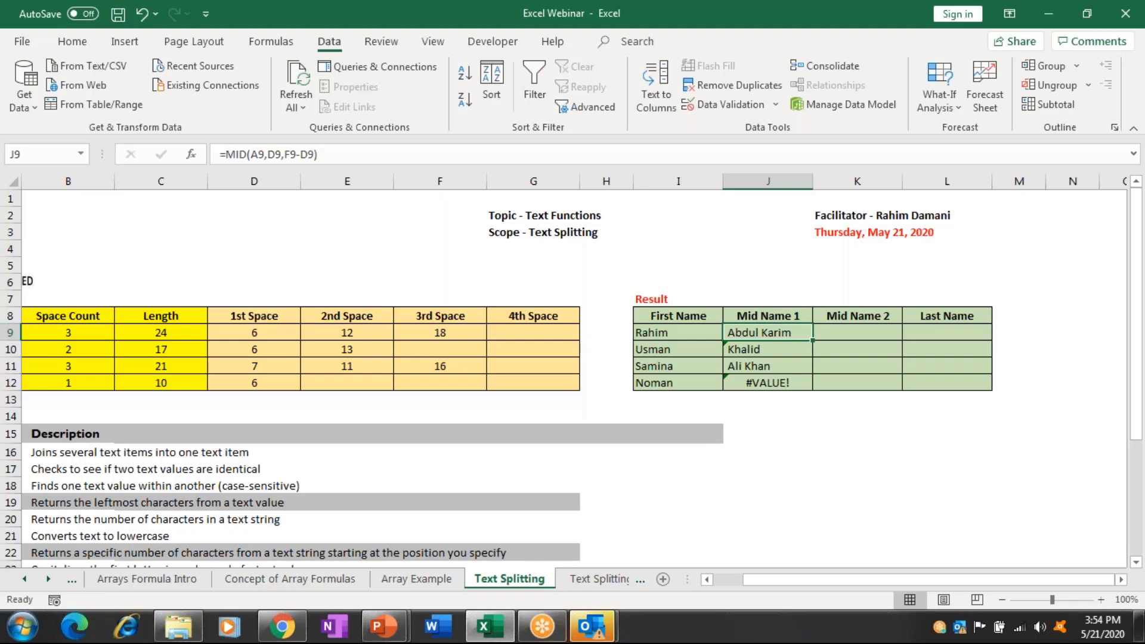
Review the space-position formulas and clear the Mid Name 1 results.
left_click(373, 335)
key("Right")
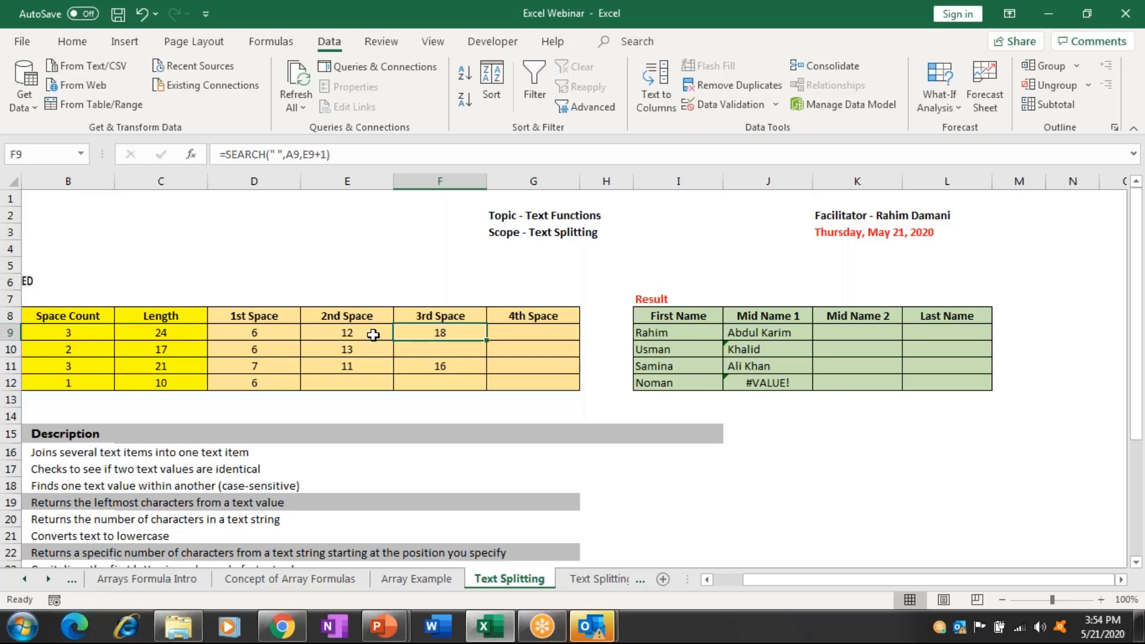
key("Right")
key("Right")
key("Right")
key("Right")
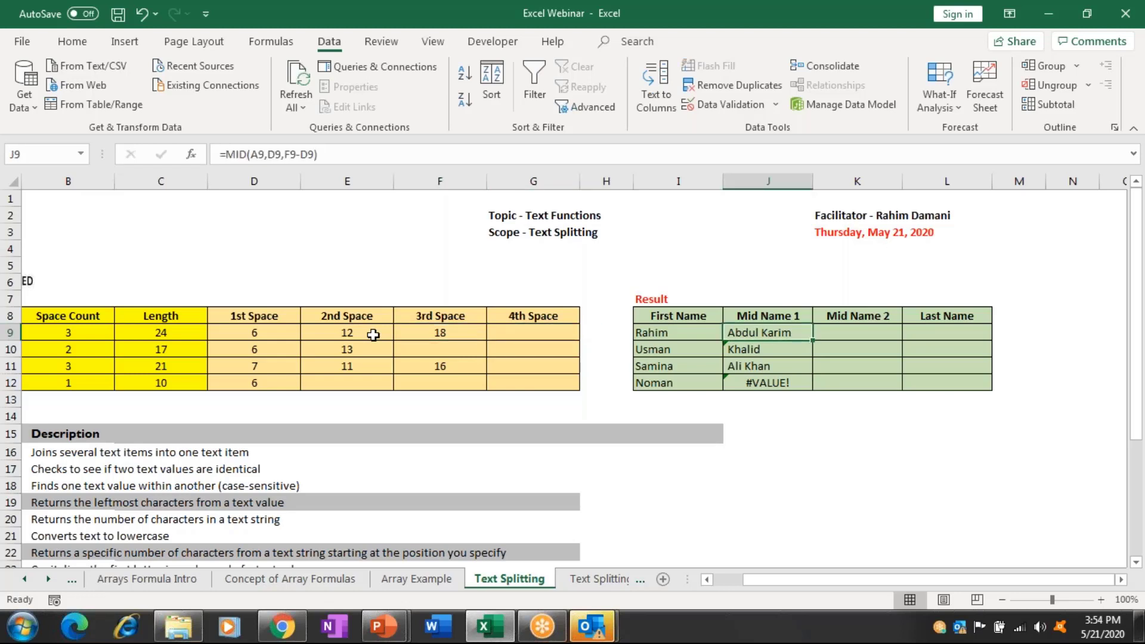
key("ctrl+shift+Down")
key("Delete")
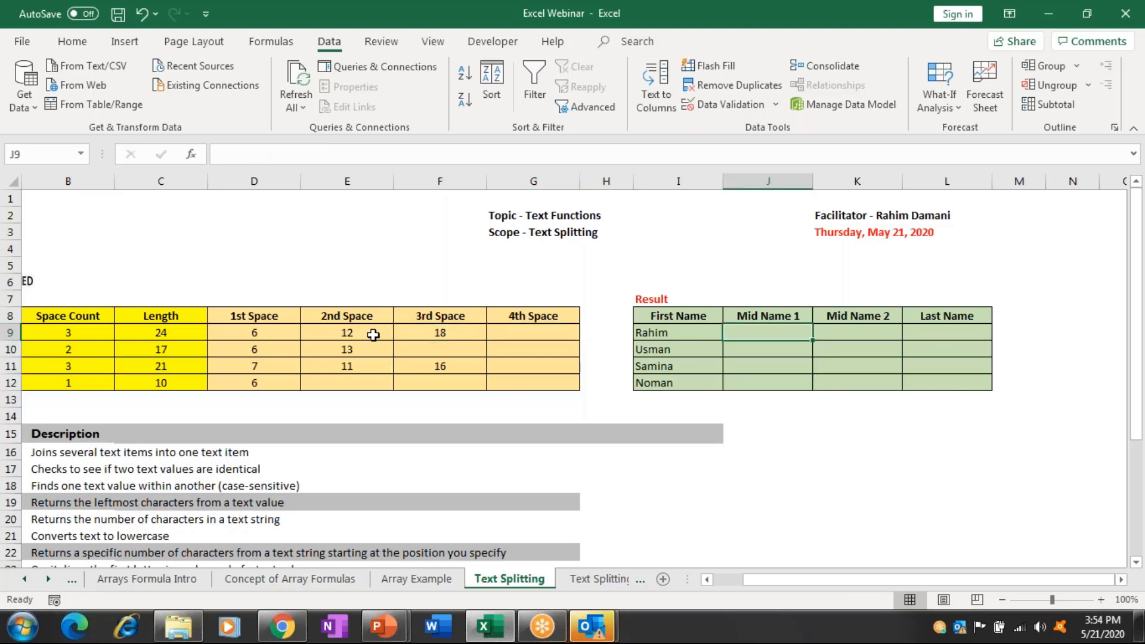
Start Rahim's Mid Name 1 formula in J9 as =MID(A9,.
type("=")
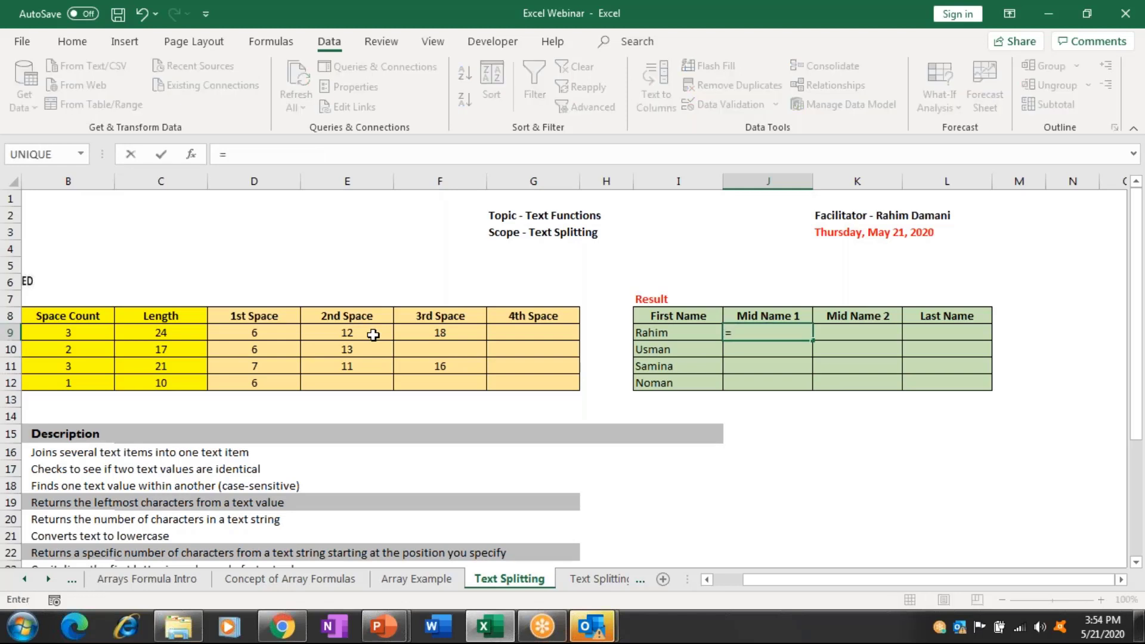
type("mid")
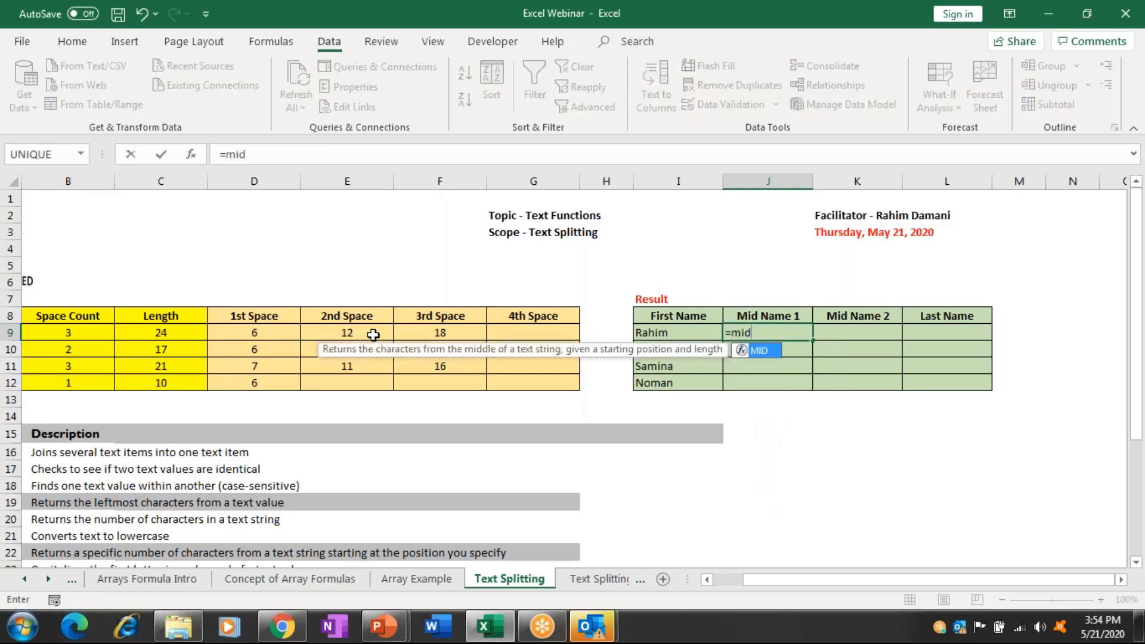
key("Tab")
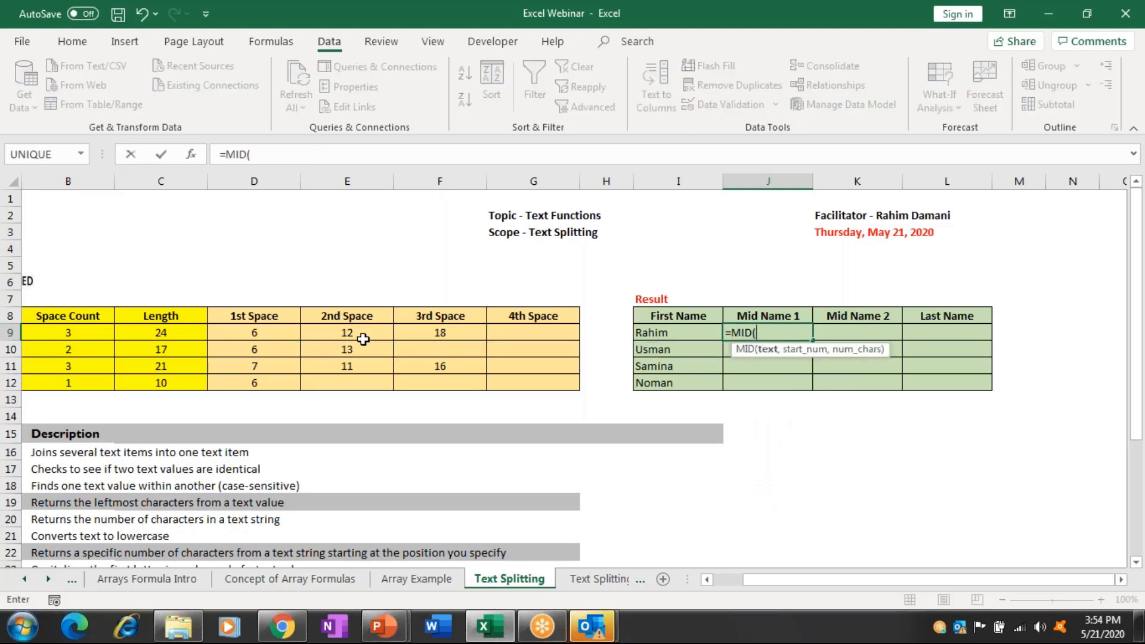
left_click(363, 339)
key("Left")
key("Left")
key("Left")
key("Left")
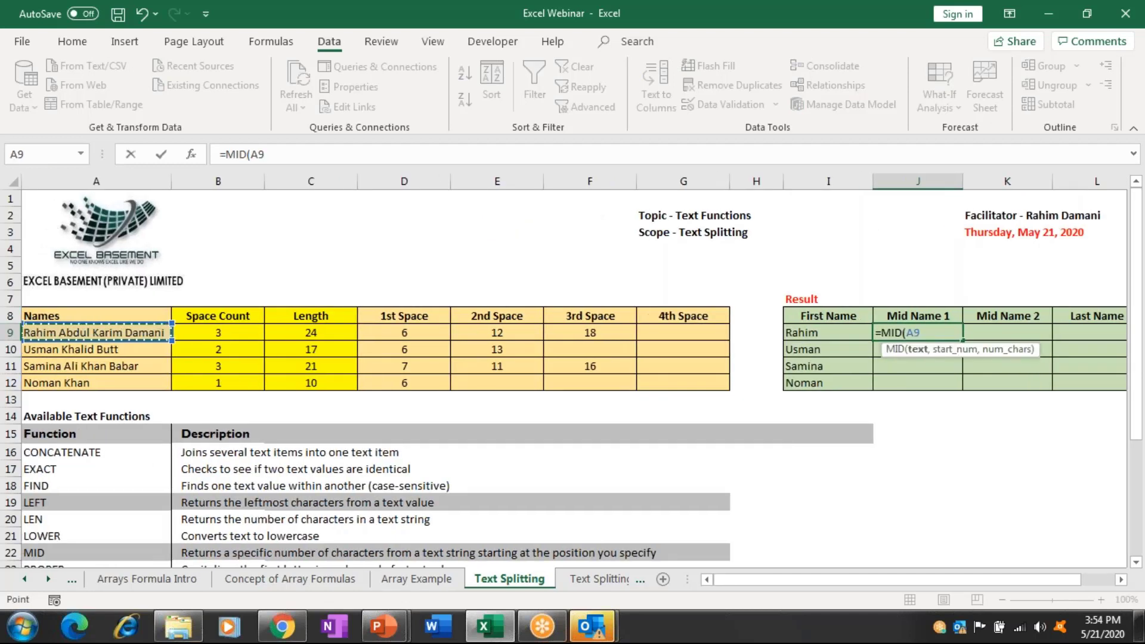
type(",")
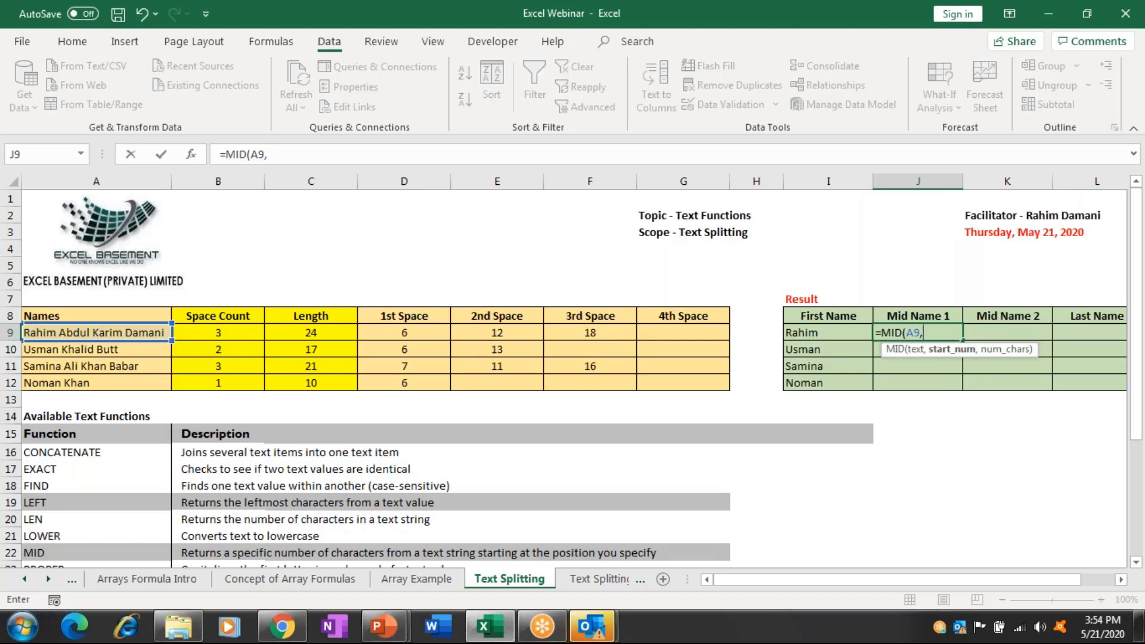
Add SEARCH(" ",A9)+1 as the MID start position argument.
type("se")
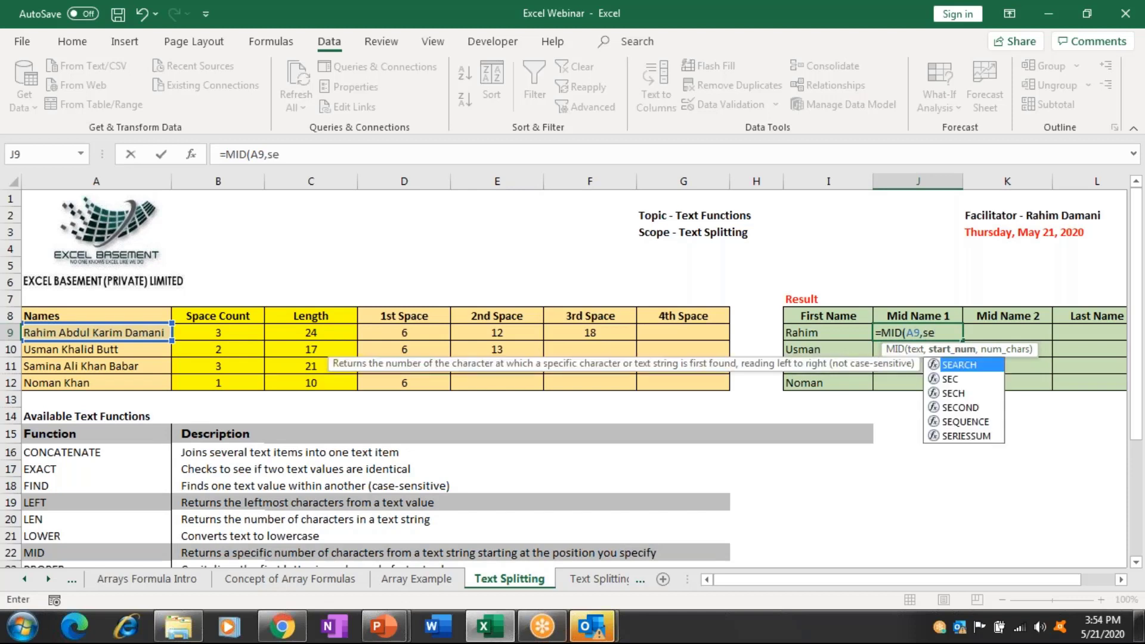
key("Tab")
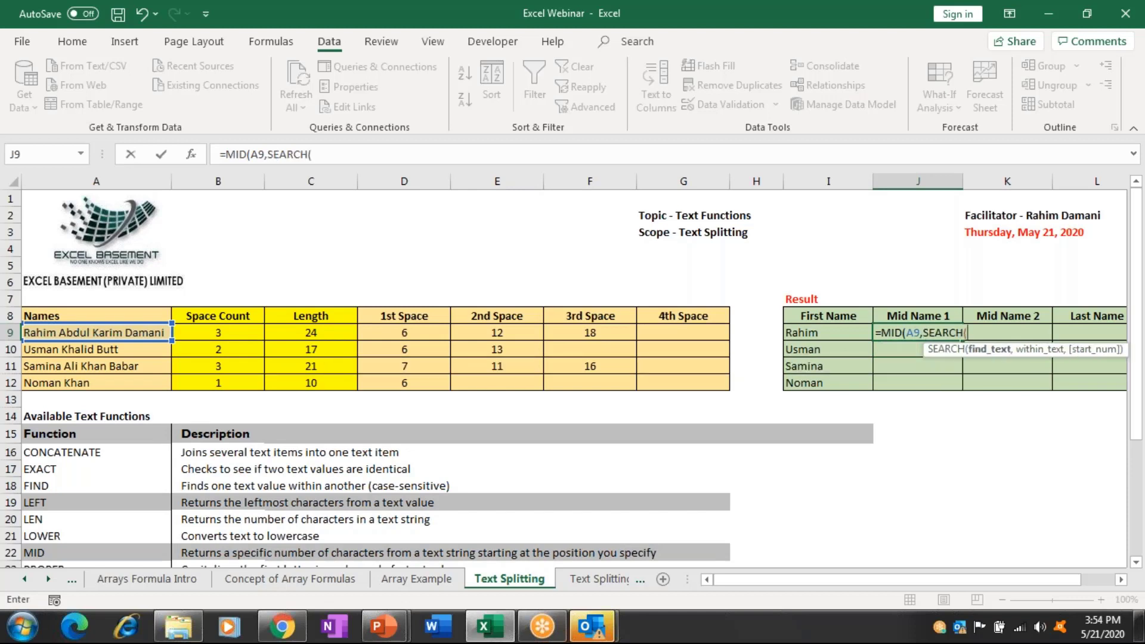
type("\" \",")
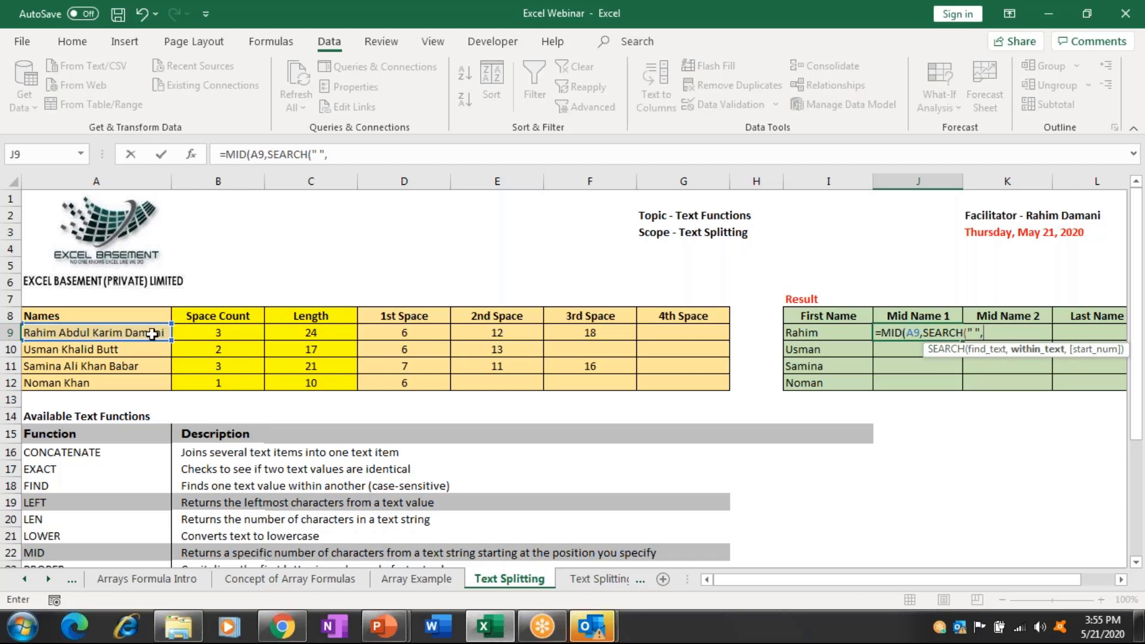
left_click(152, 335)
type(")")
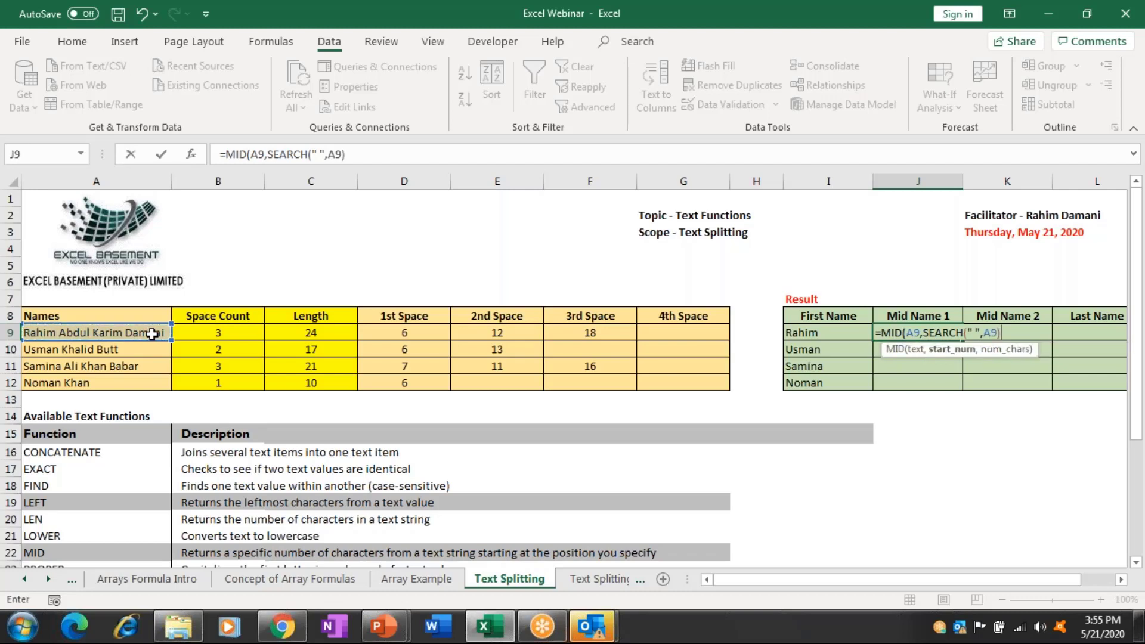
type("+1")
type(",")
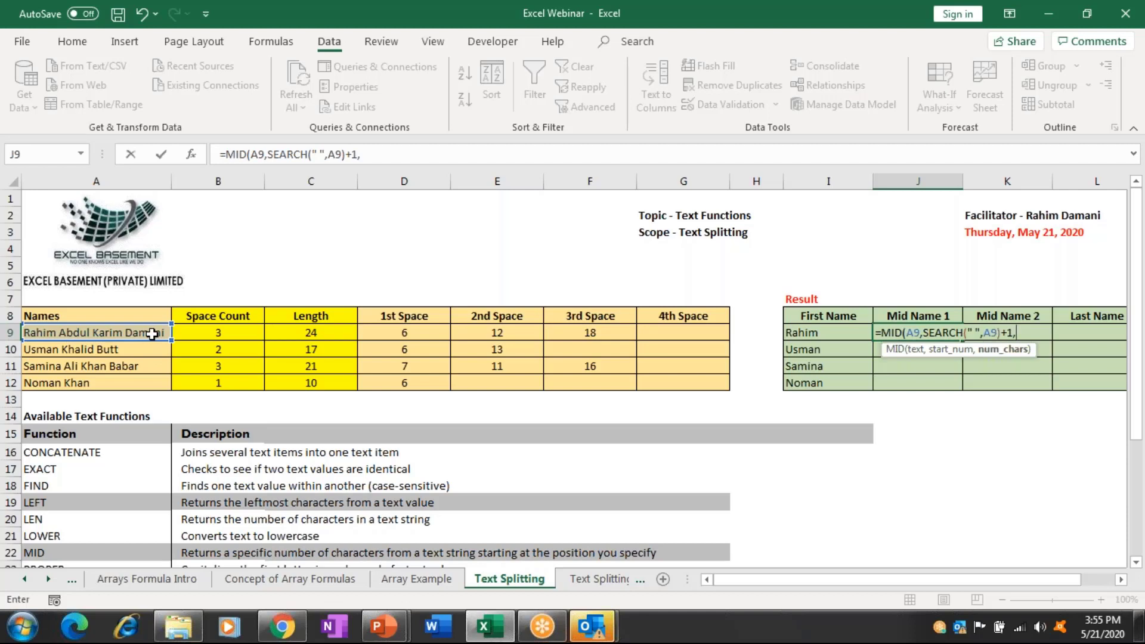
Begin the character-count argument with SEARCH(" ",A9, fixing the argument order.
type("se")
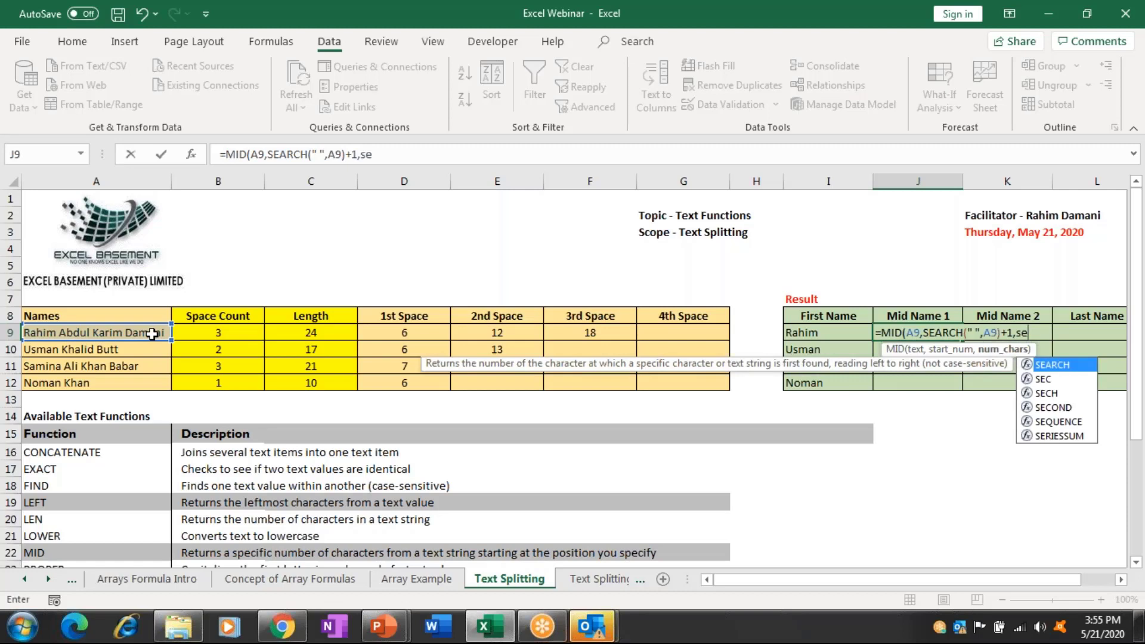
key("Tab")
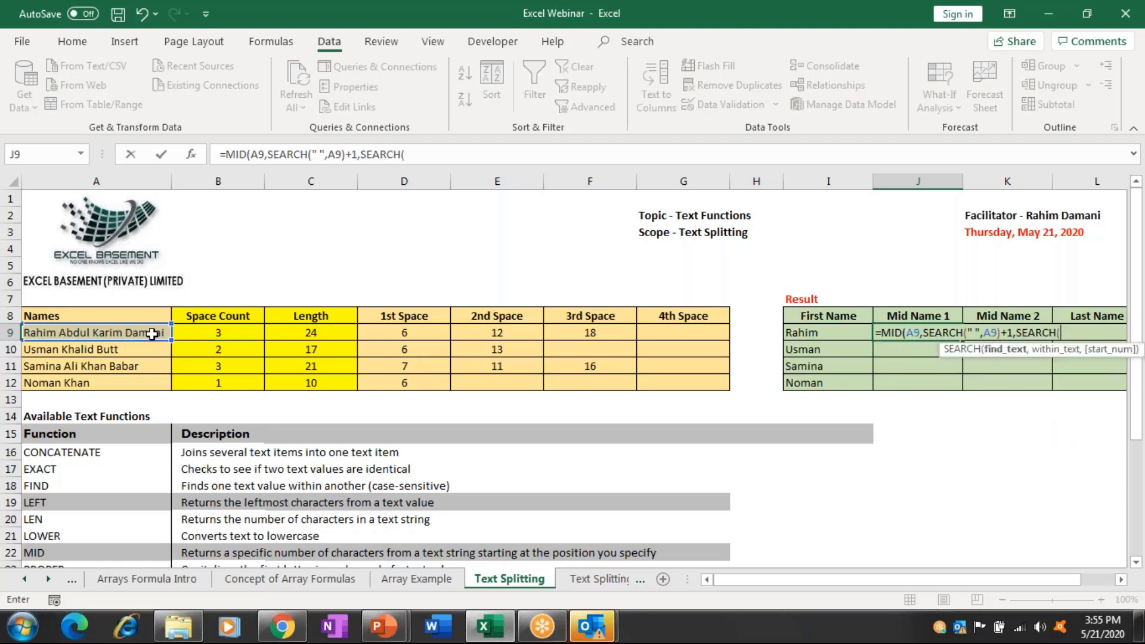
left_click(152, 334)
type(",")
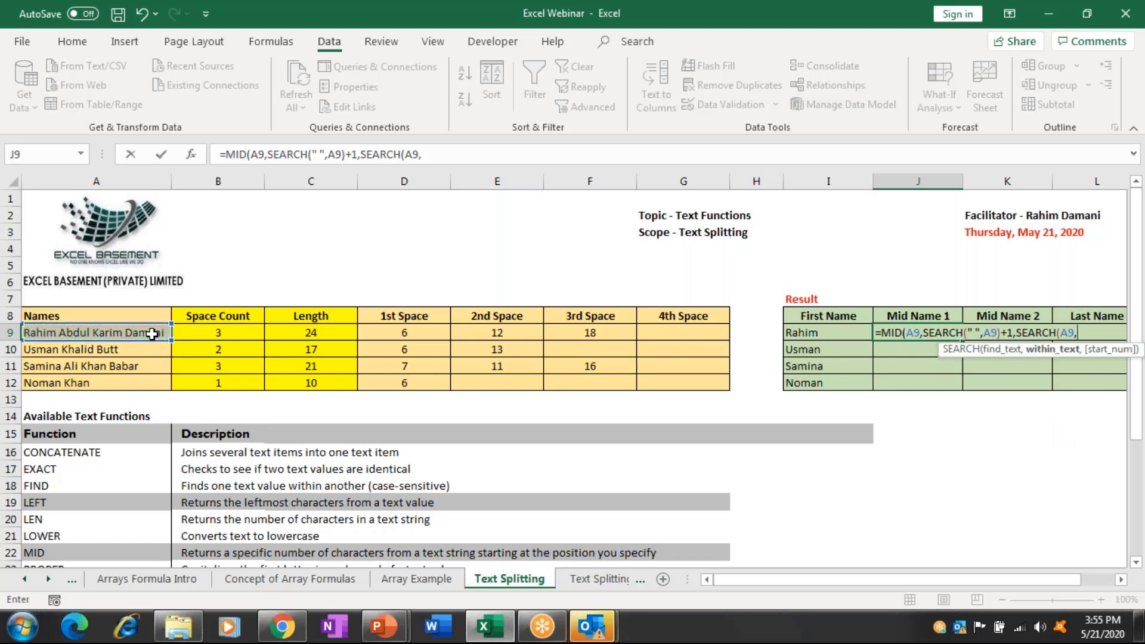
type("\"\"")
left_click(358, 154)
left_click(407, 153)
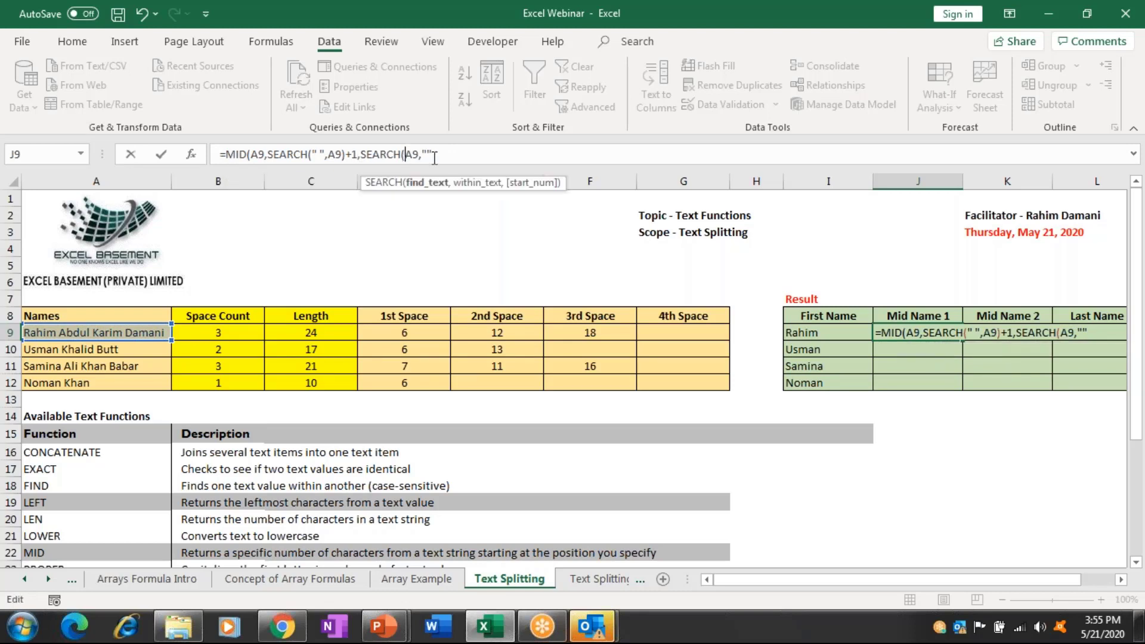
left_click(440, 156)
key("BackSpace")
key("BackSpace")
key("BackSpace")
key("BackSpace")
key("BackSpace")
type("\"")
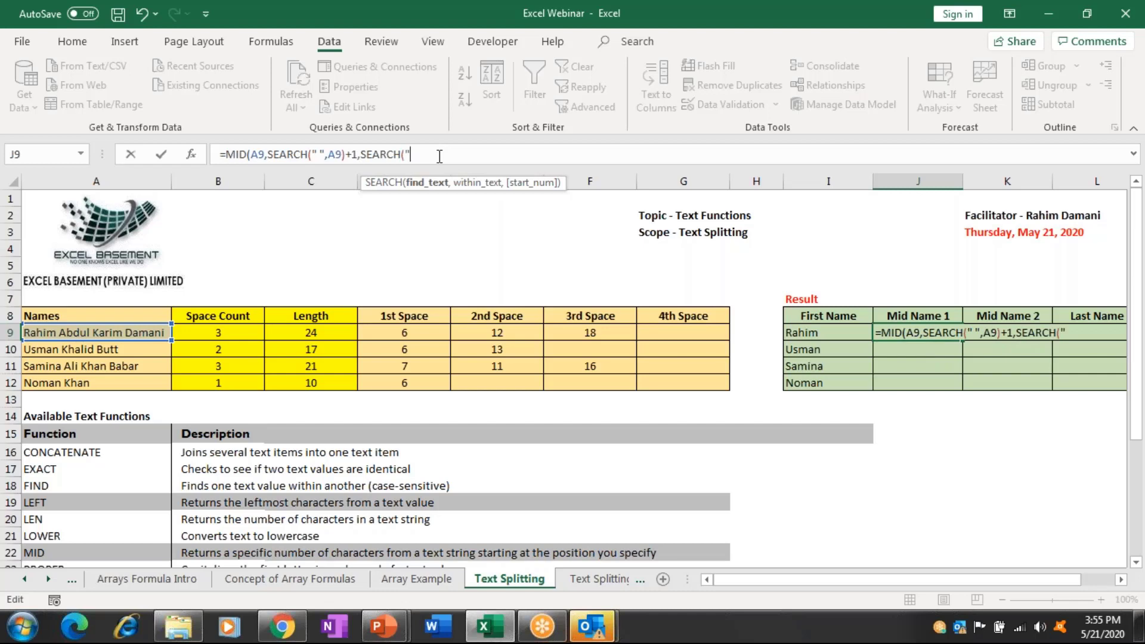
type(" \",")
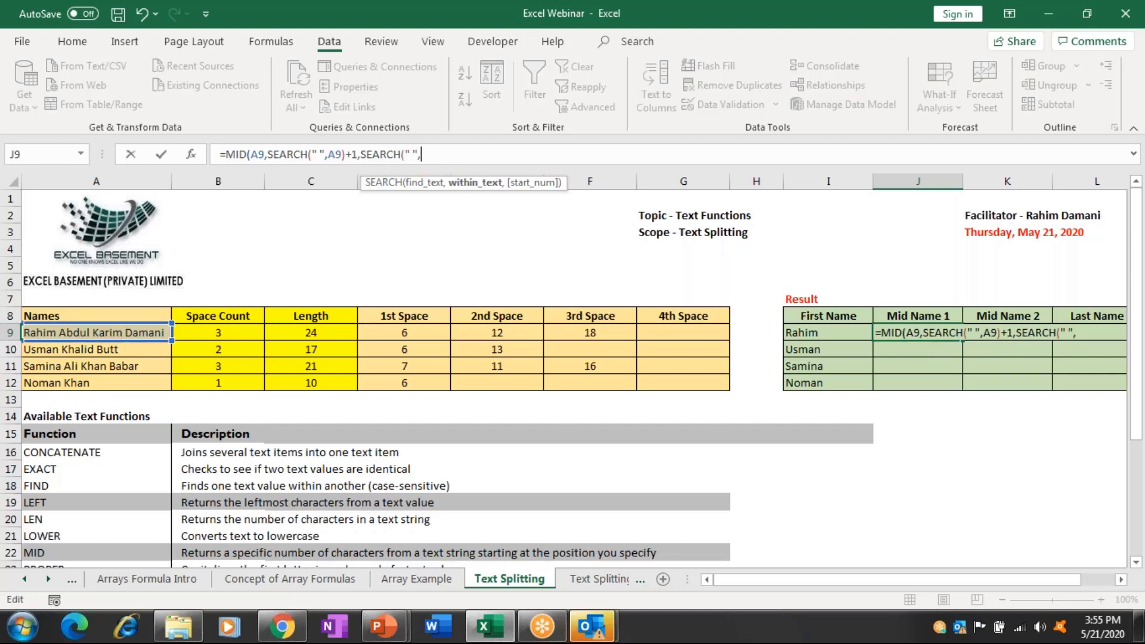
type("A9,")
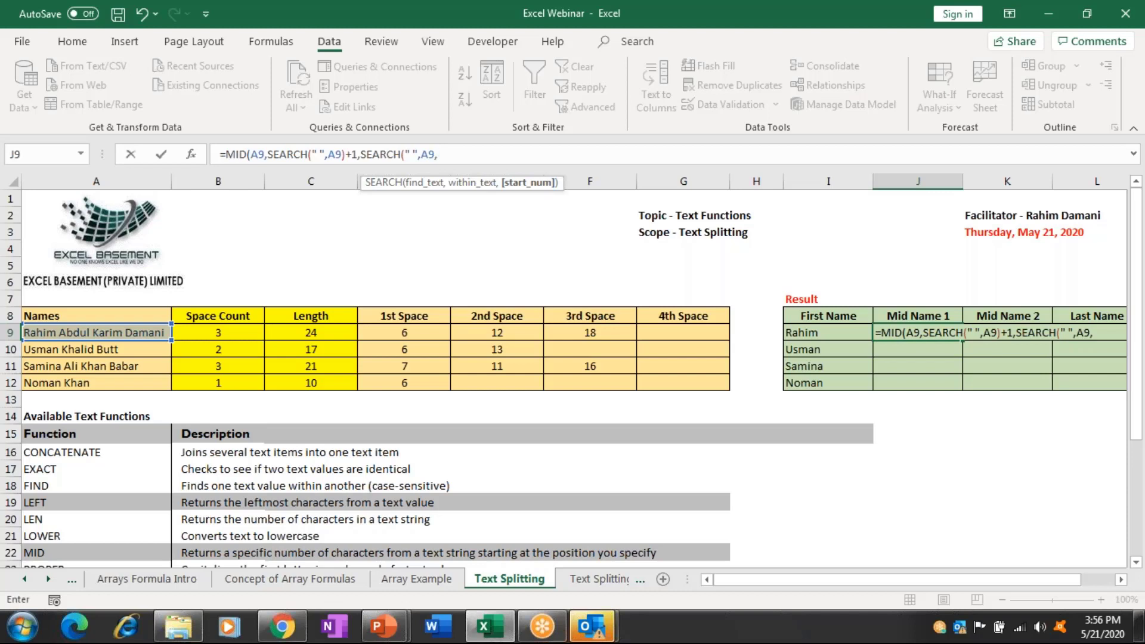
Nest another SEARCH(" ",A9)+1 as the start offset for the next space.
type("se")
key("Tab")
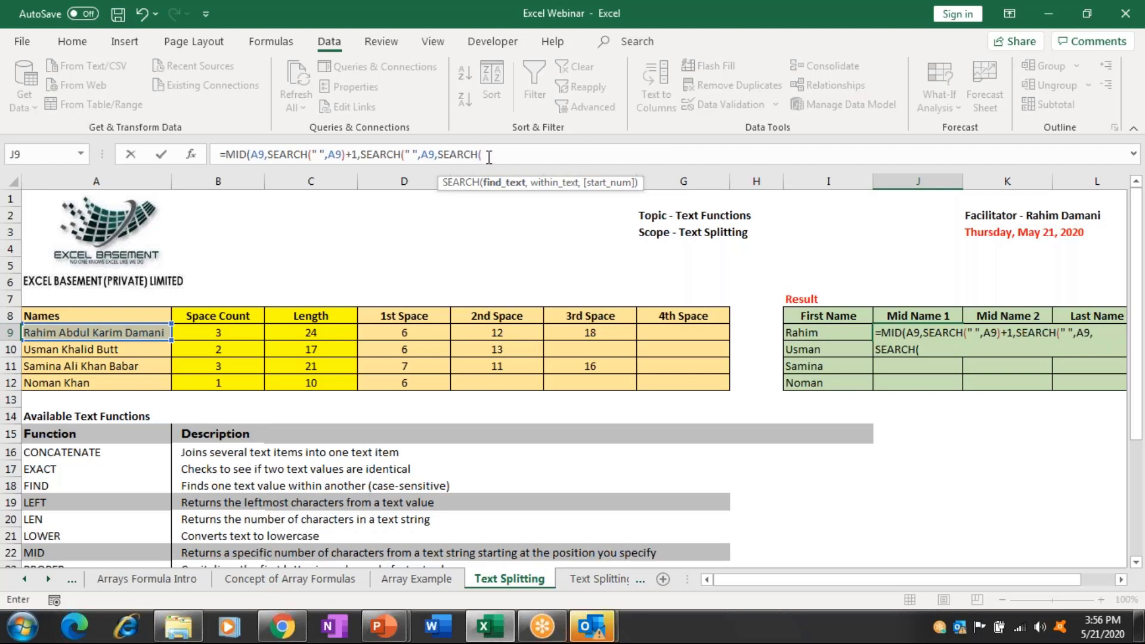
type("\" \",")
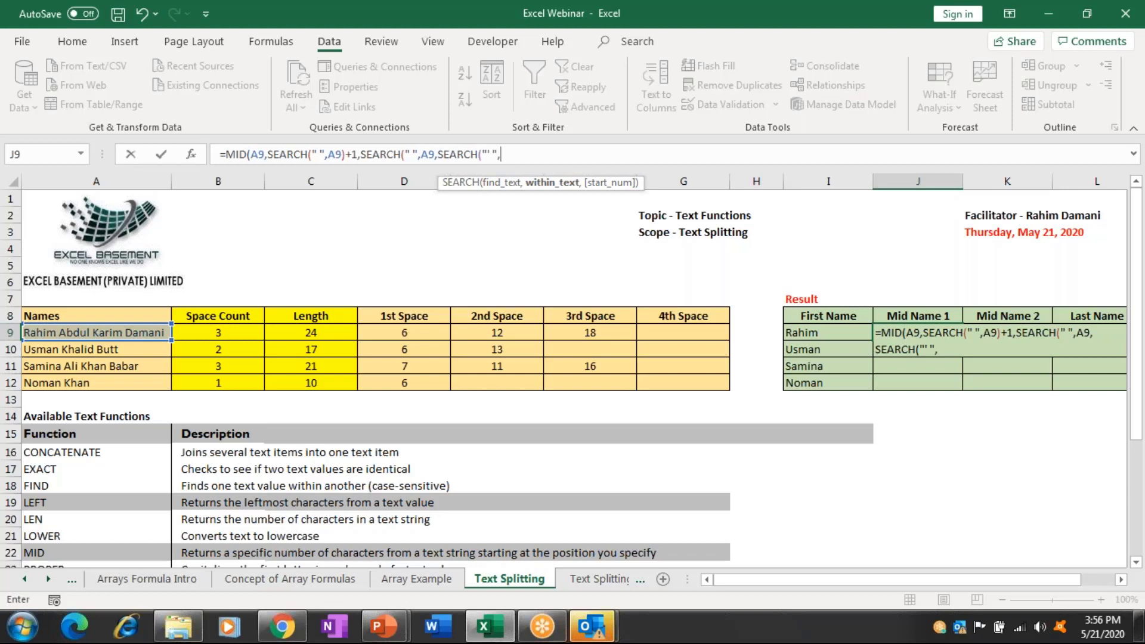
left_click(96, 332)
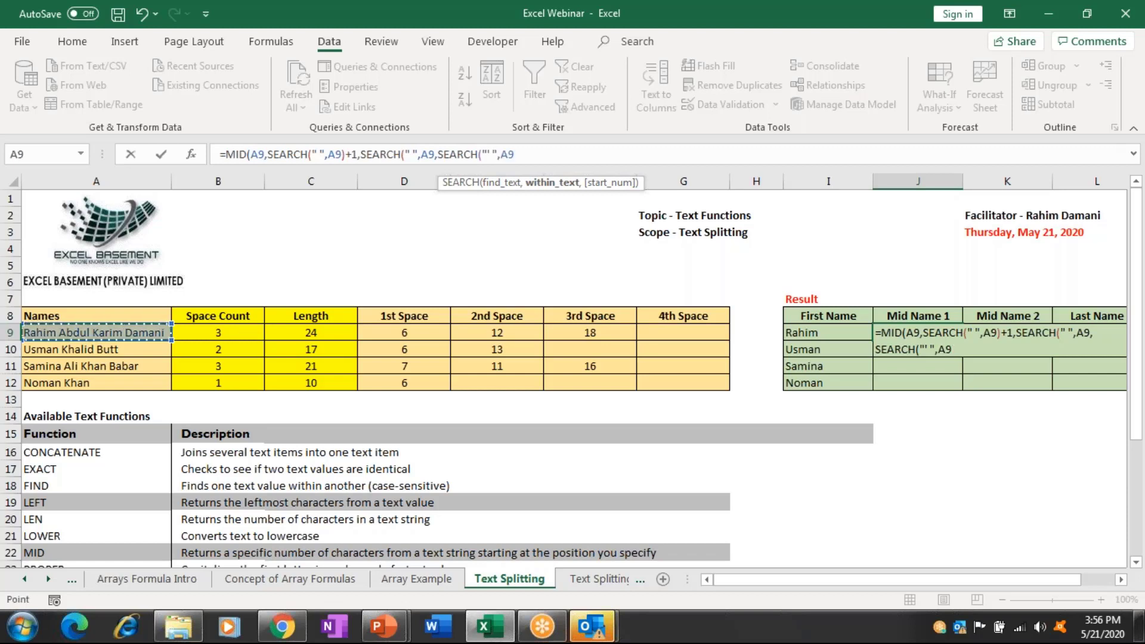
type(",")
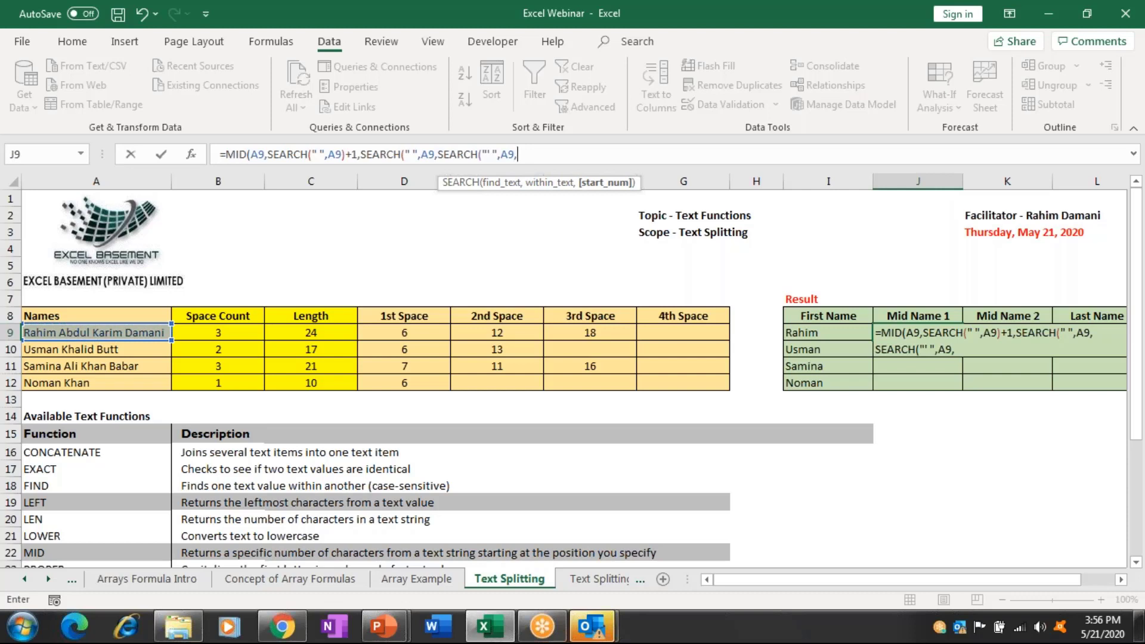
type("s")
key("BackSpace")
key("BackSpace")
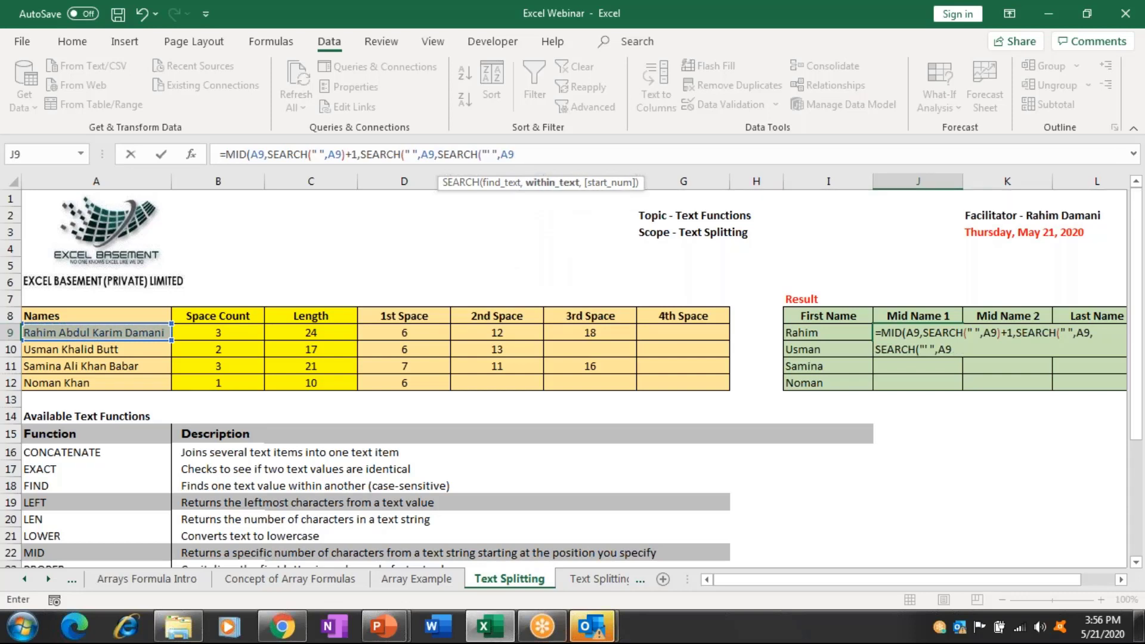
type("+1,")
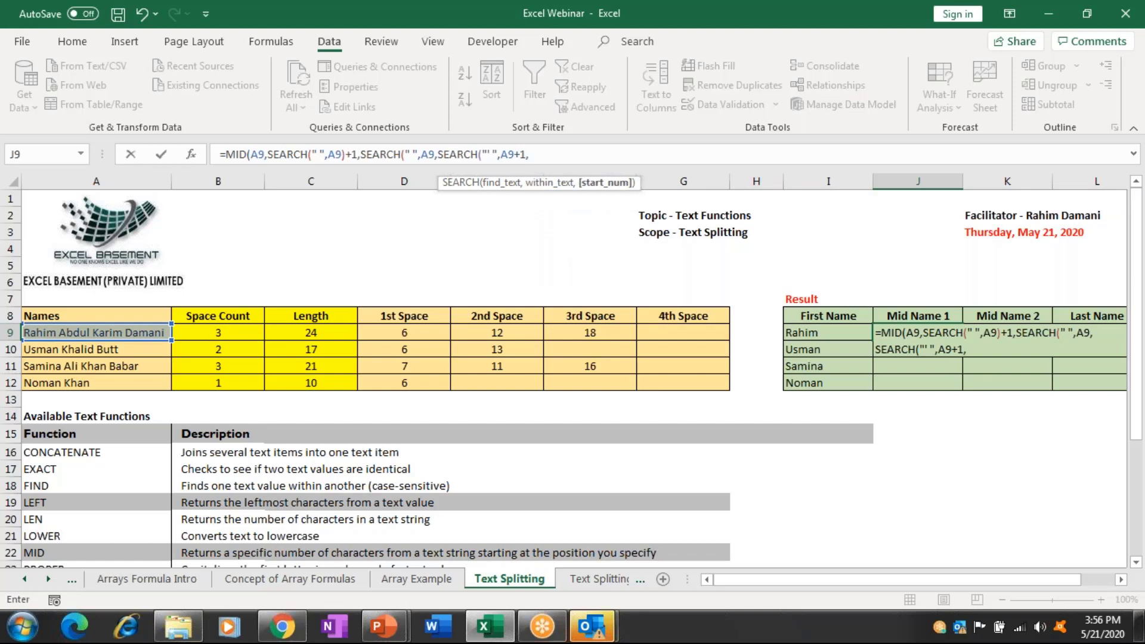
type("s")
Add the innermost SEARCH(" ",A9)+1, close the brackets and commit; it returns #VALUE!
key("Tab")
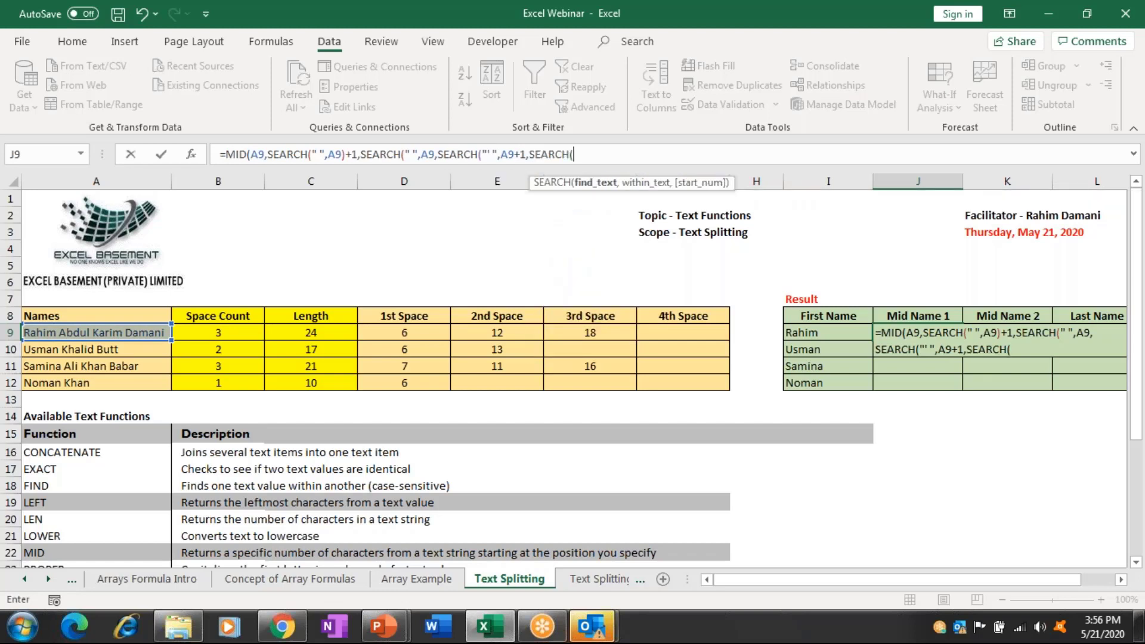
left_click(95, 332)
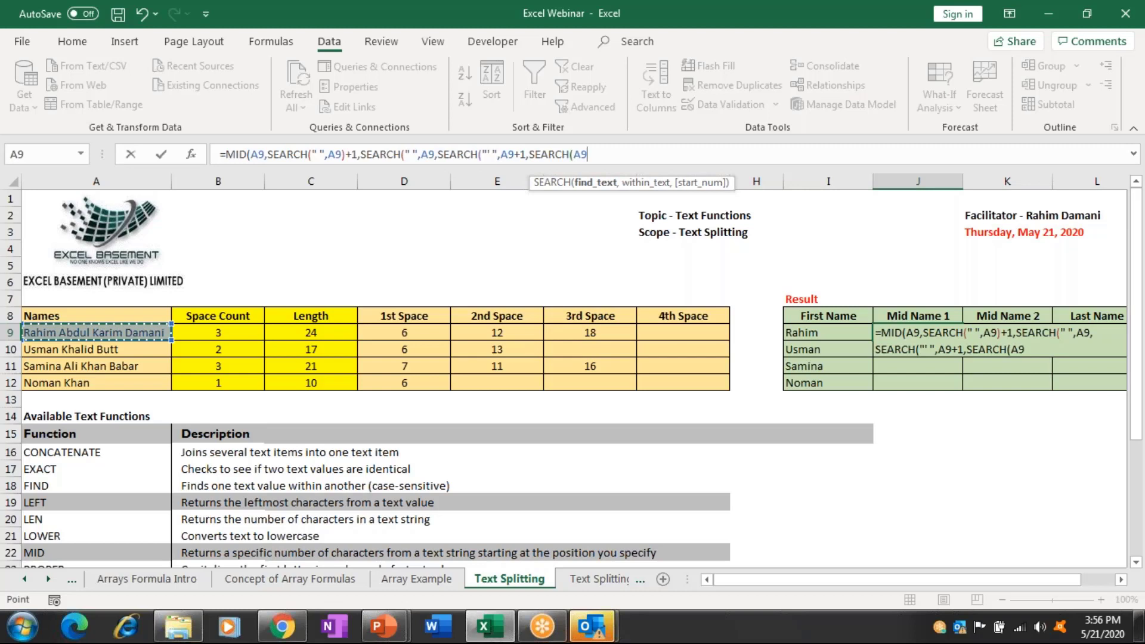
key("BackSpace")
key("BackSpace")
type("\"")
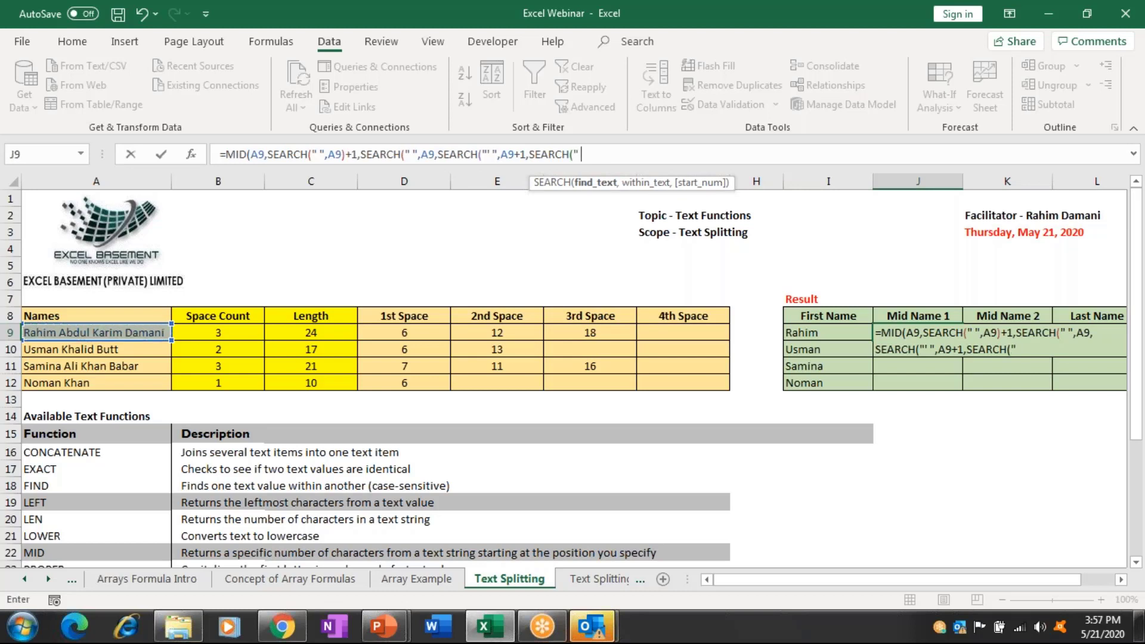
type(" \"")
key("BackSpace")
key("BackSpace")
type("\",")
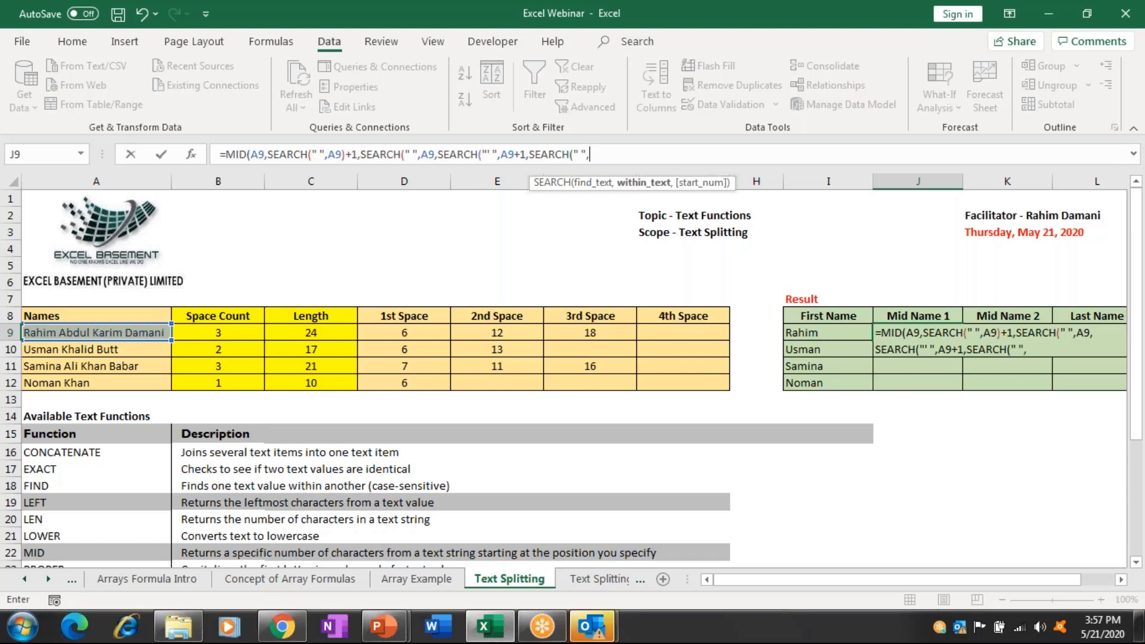
left_click(95, 332)
type(",")
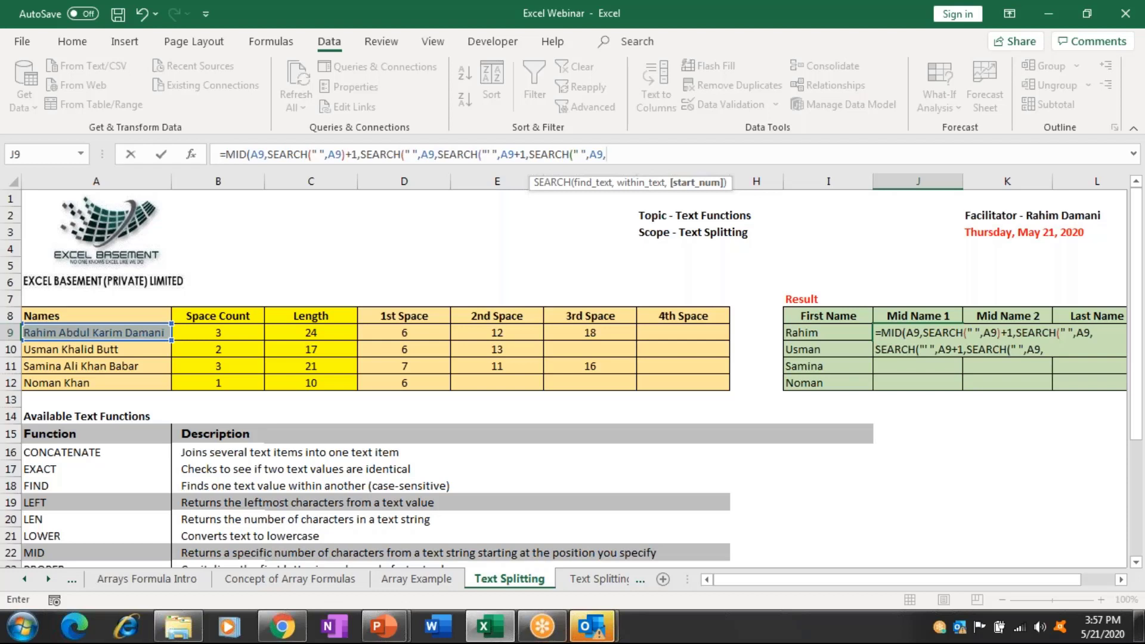
key("BackSpace")
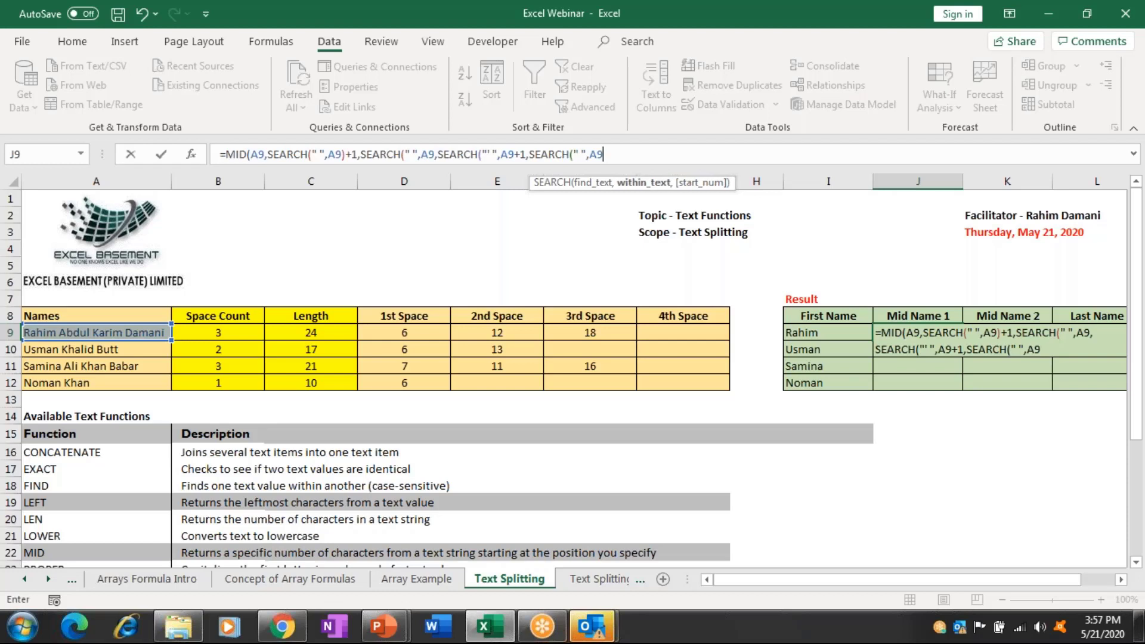
type("+1)")
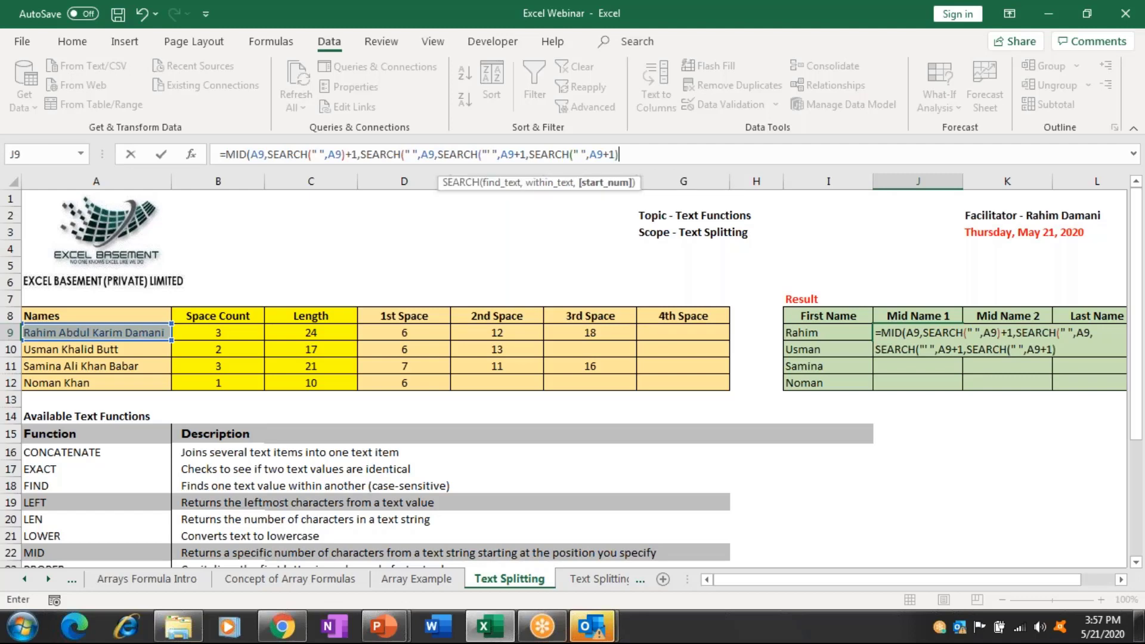
key("Return")
key("Return")
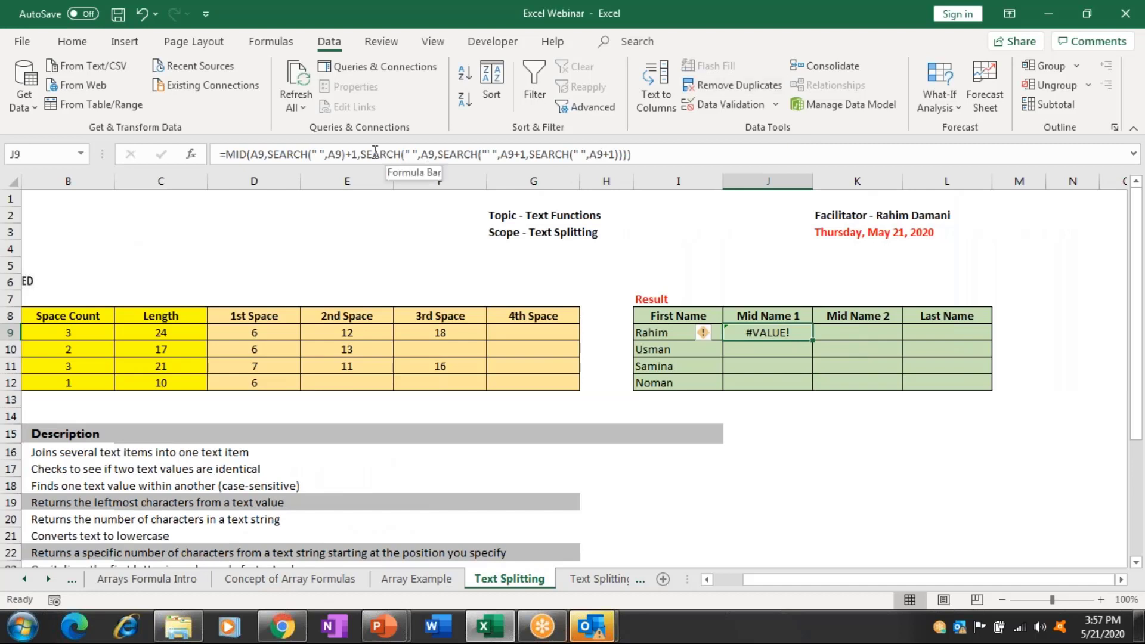
left_click(526, 154)
type(",")
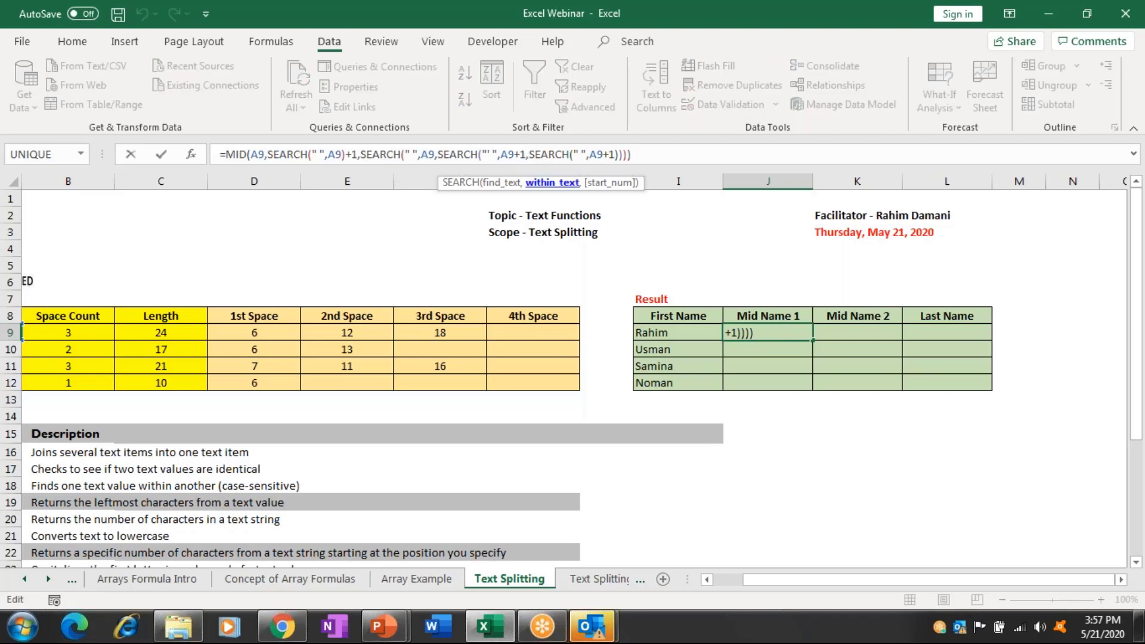
key("Right")
key("Right")
key("Right")
key("Right")
key("Right")
key("Right")
key("Right")
key("Right")
key("Right")
key("Right")
key("Right")
key("Right")
key("Right")
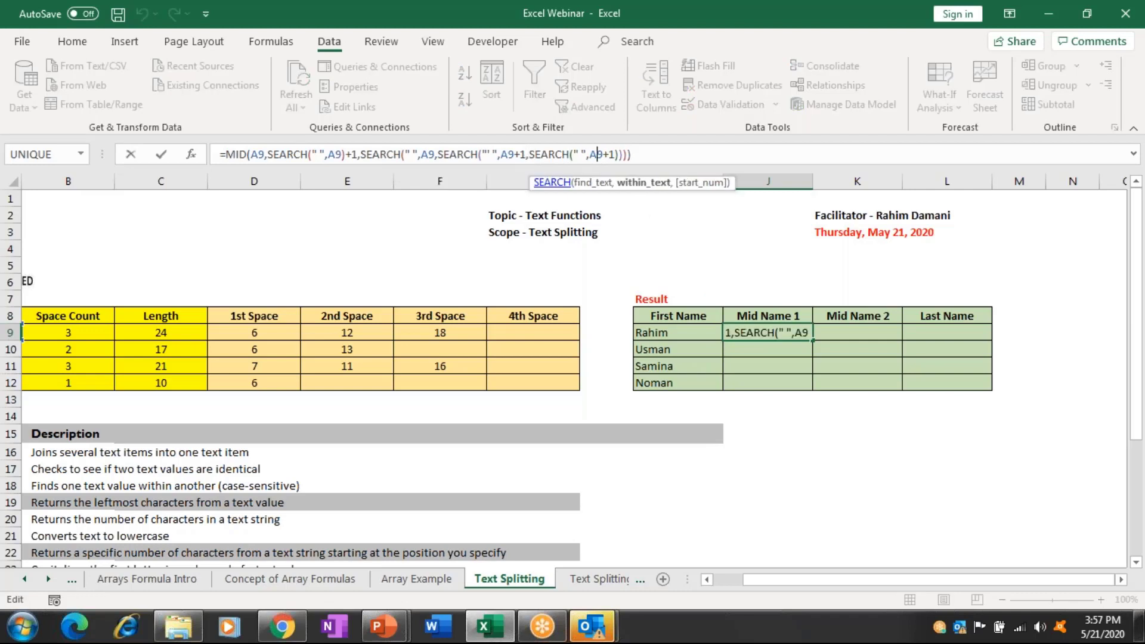
key("Delete")
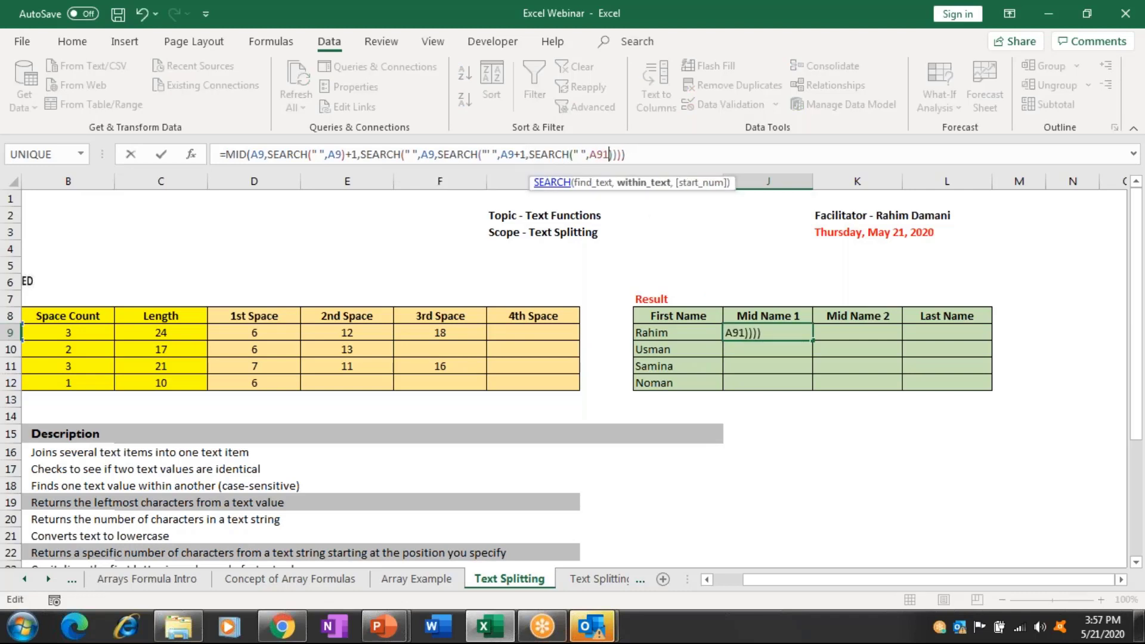
key("BackSpace")
key("Right")
type("+1")
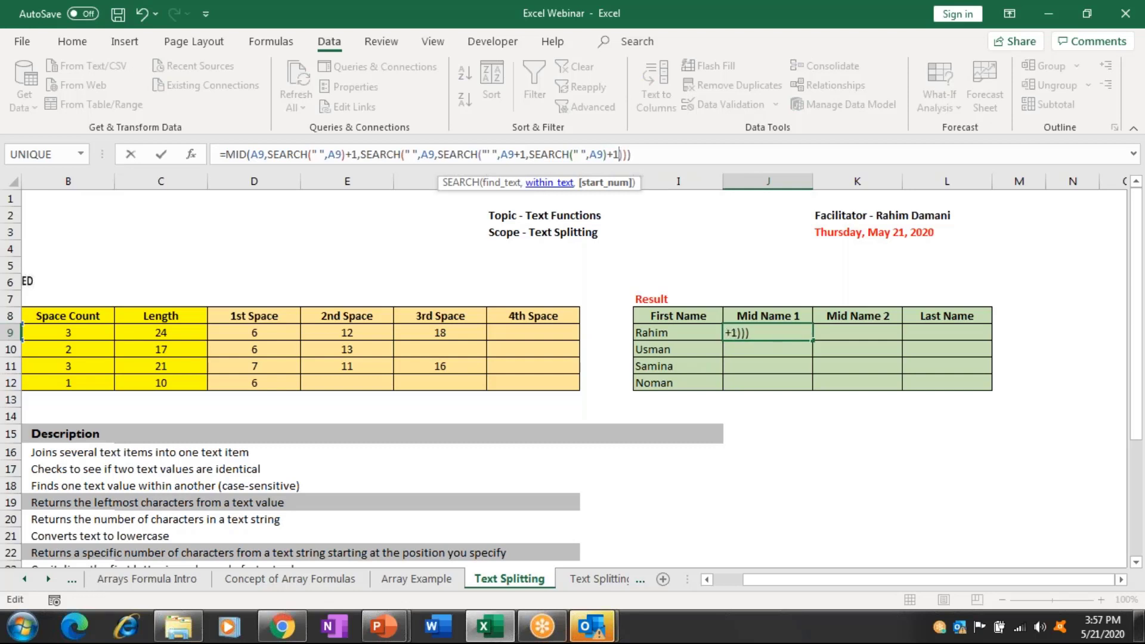
key("ctrl+Return")
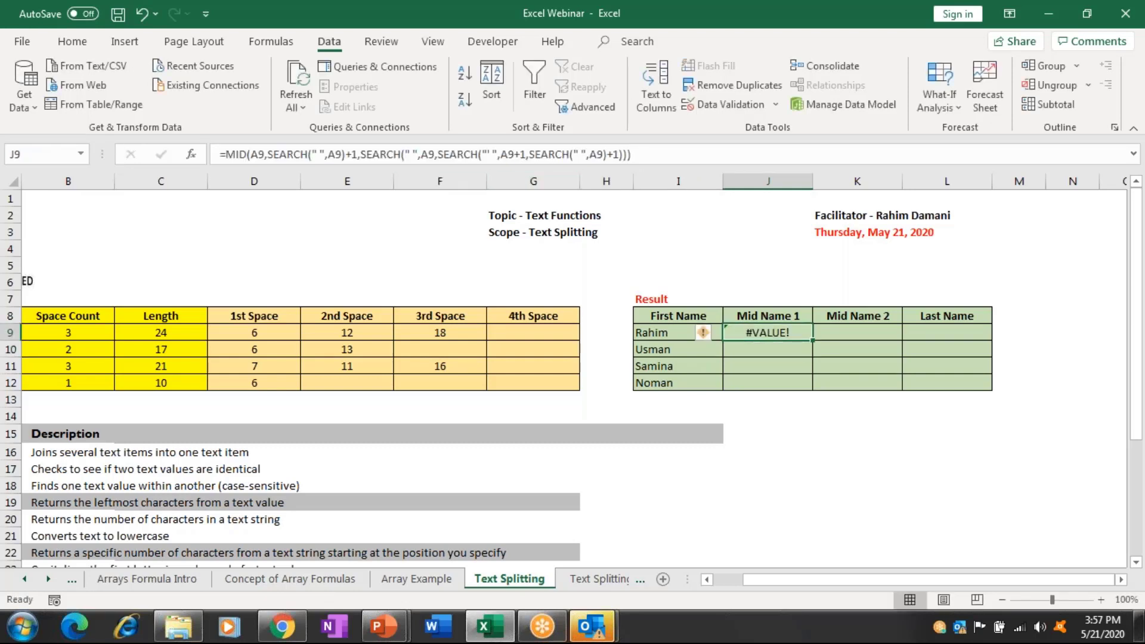
left_click(491, 155)
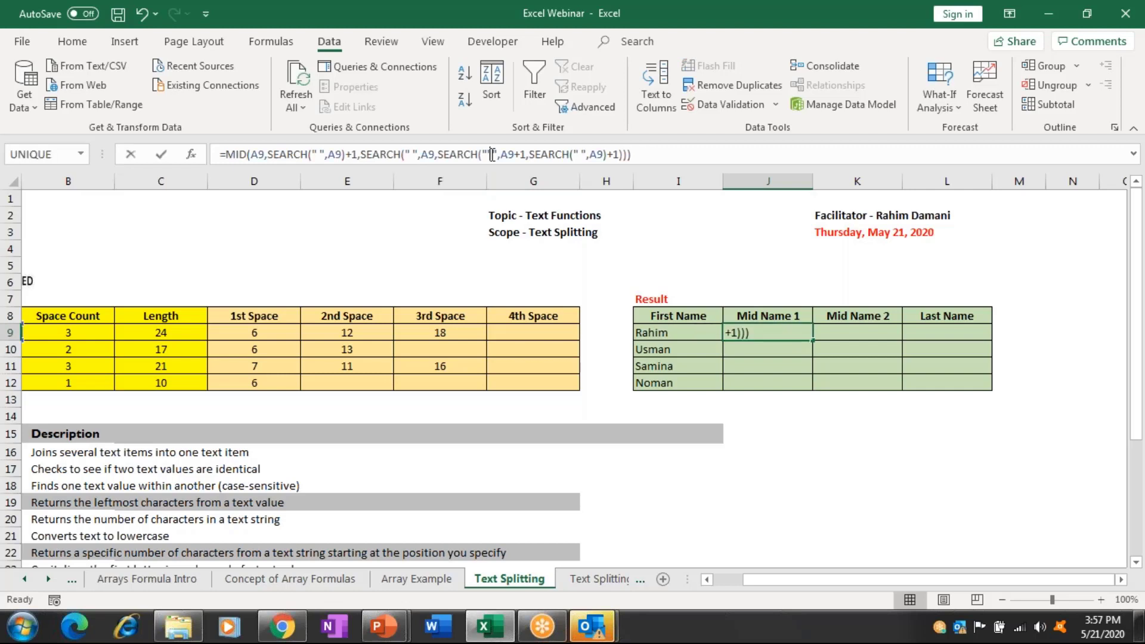
key("ctrl+Return")
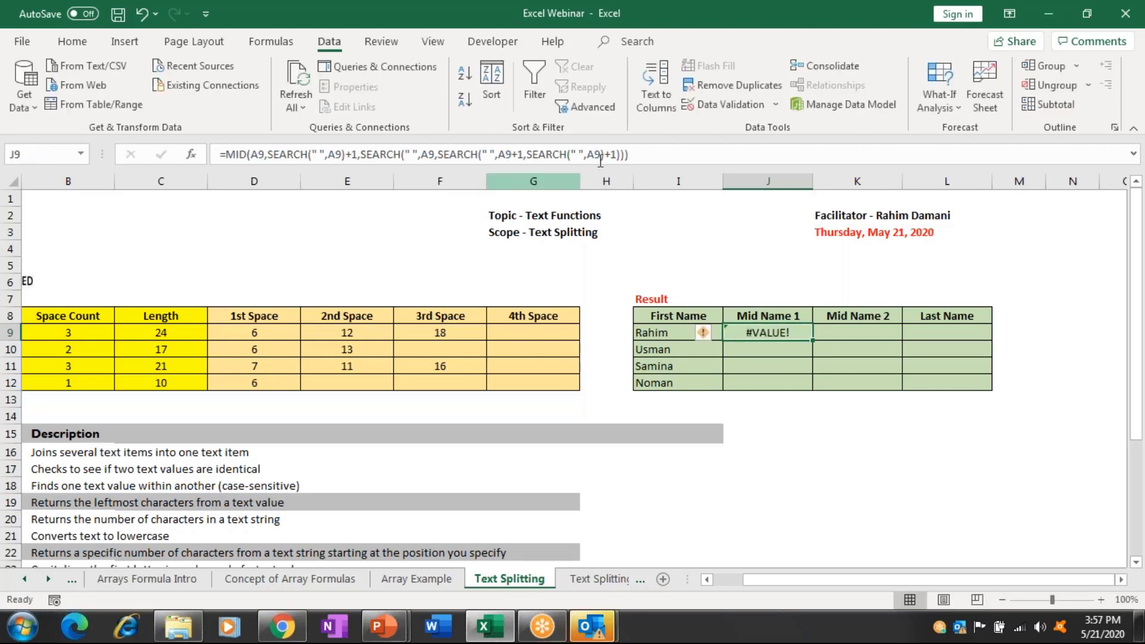
key("F2")
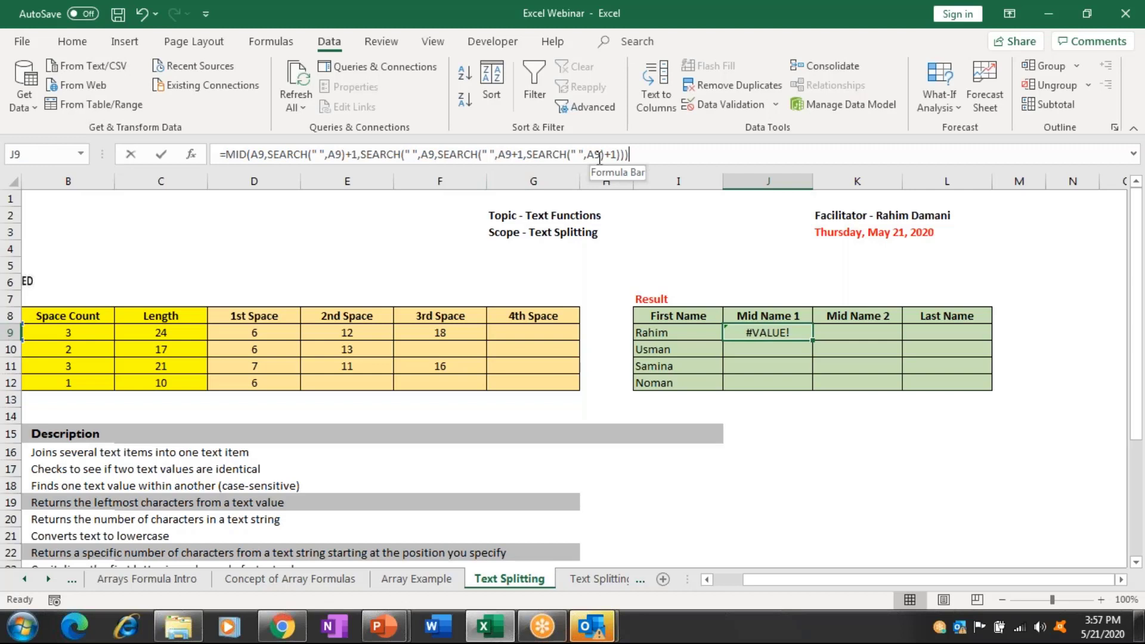
left_click(599, 155)
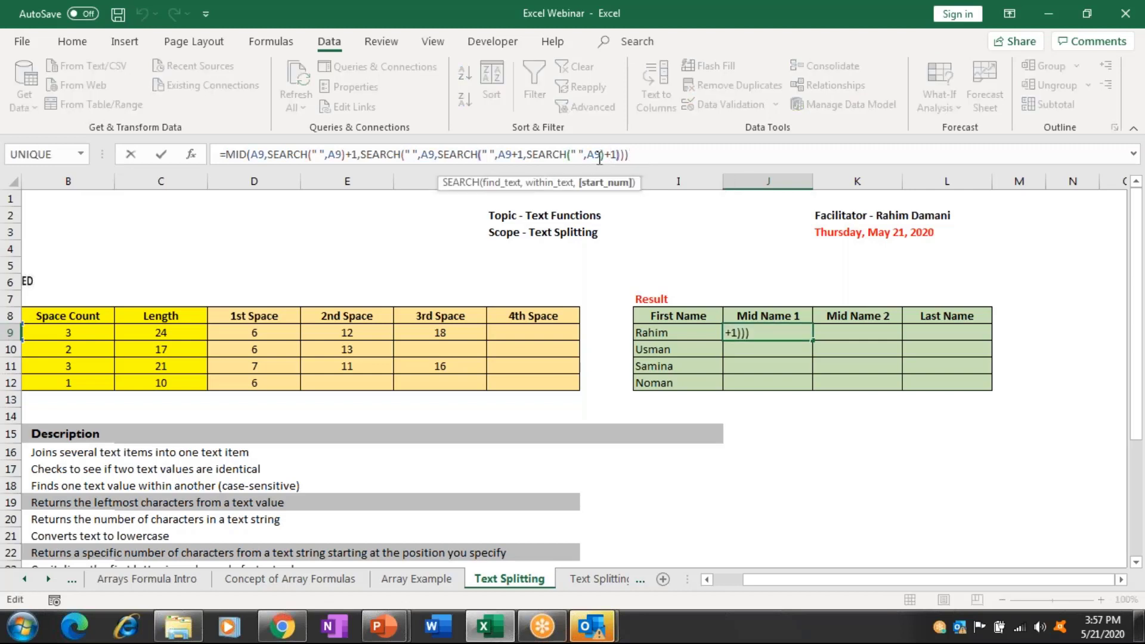
key("BackSpace")
key("BackSpace")
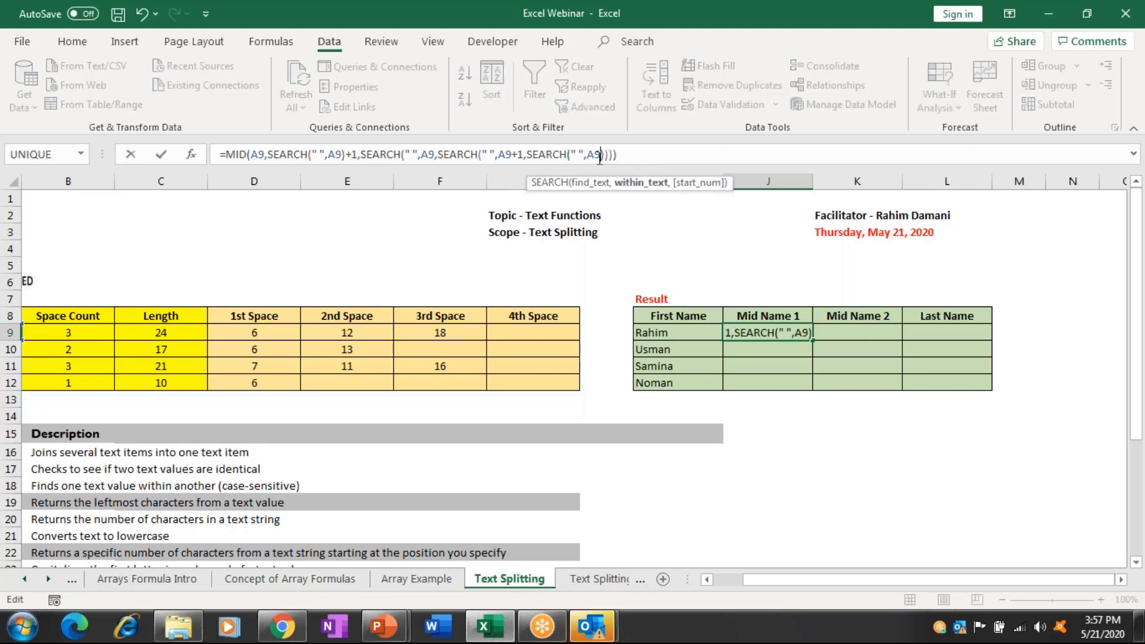
type("+{1}")
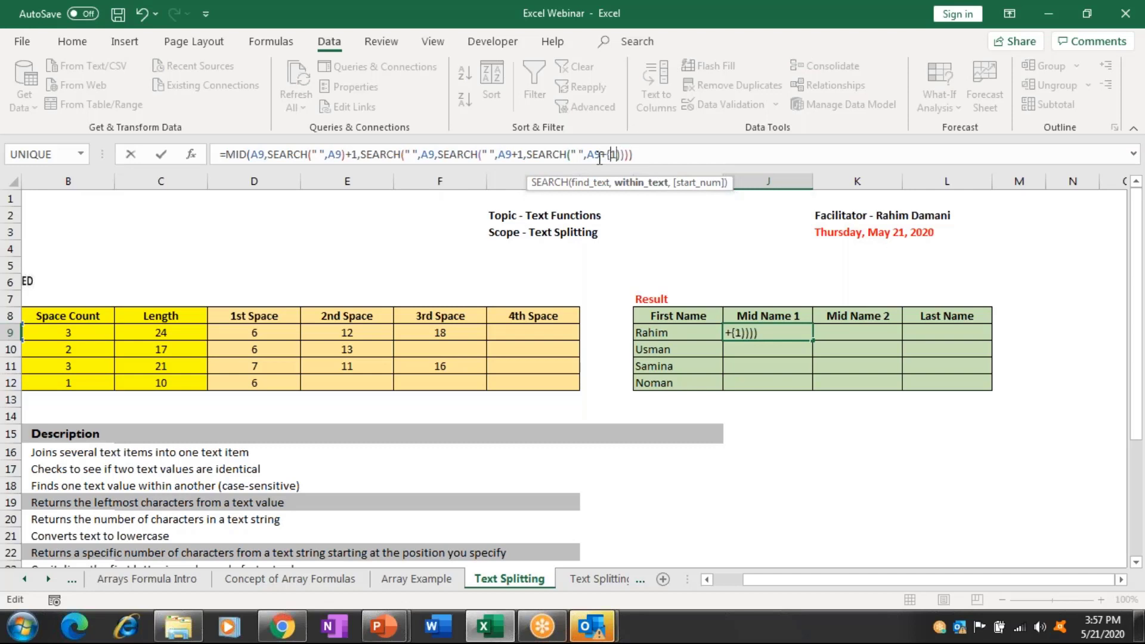
key("BackSpace")
key("BackSpace")
key("BackSpace")
type("1")
key("Return")
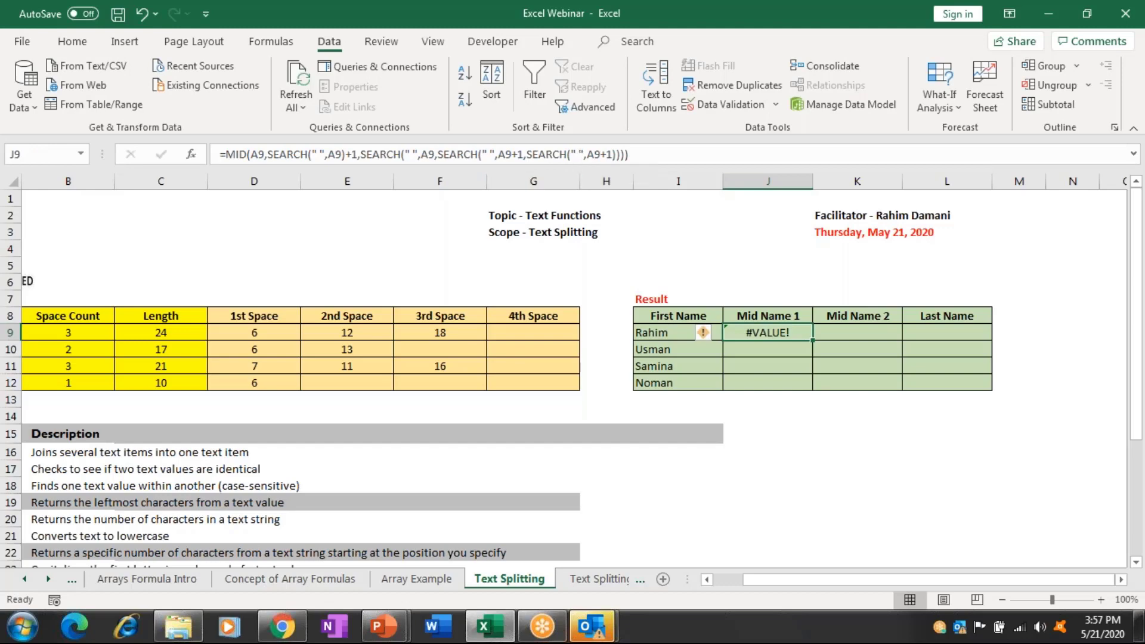
left_click(638, 333)
key("Home")
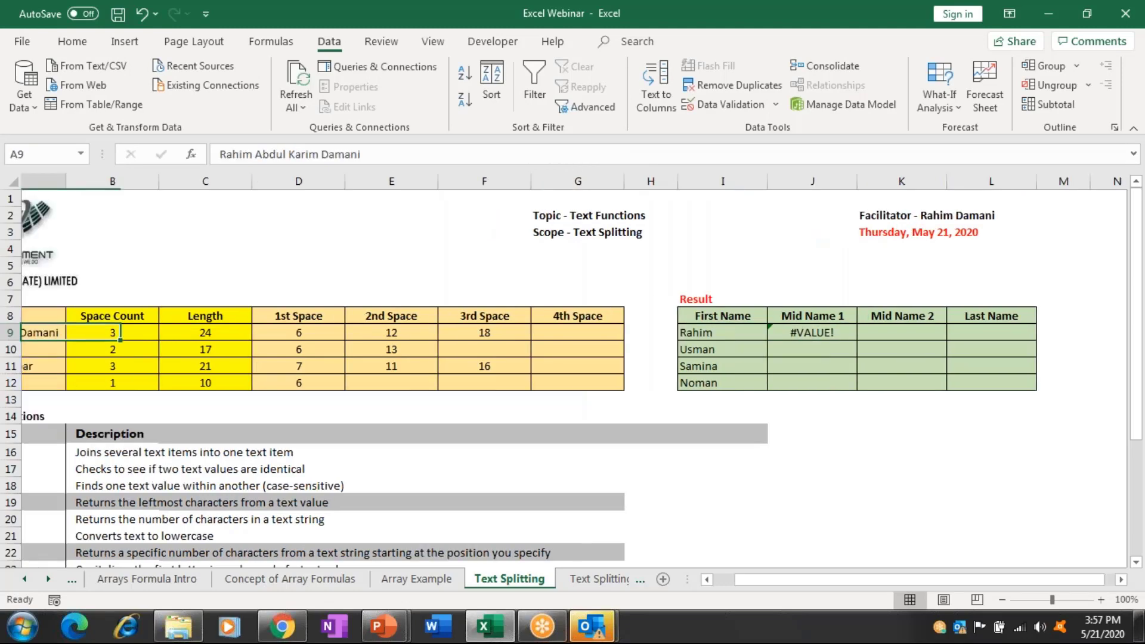
left_click(917, 332)
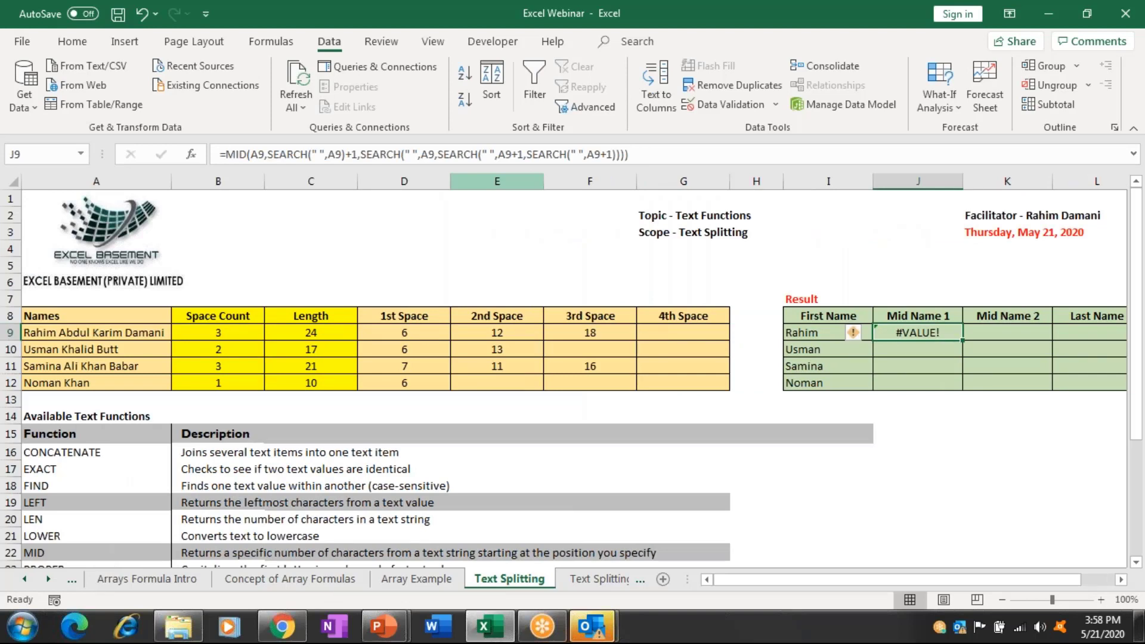
Clear the failing J9 formula and start =MID(A9, in its place.
left_click(1007, 332)
scroll(572, 358, "right", 1)
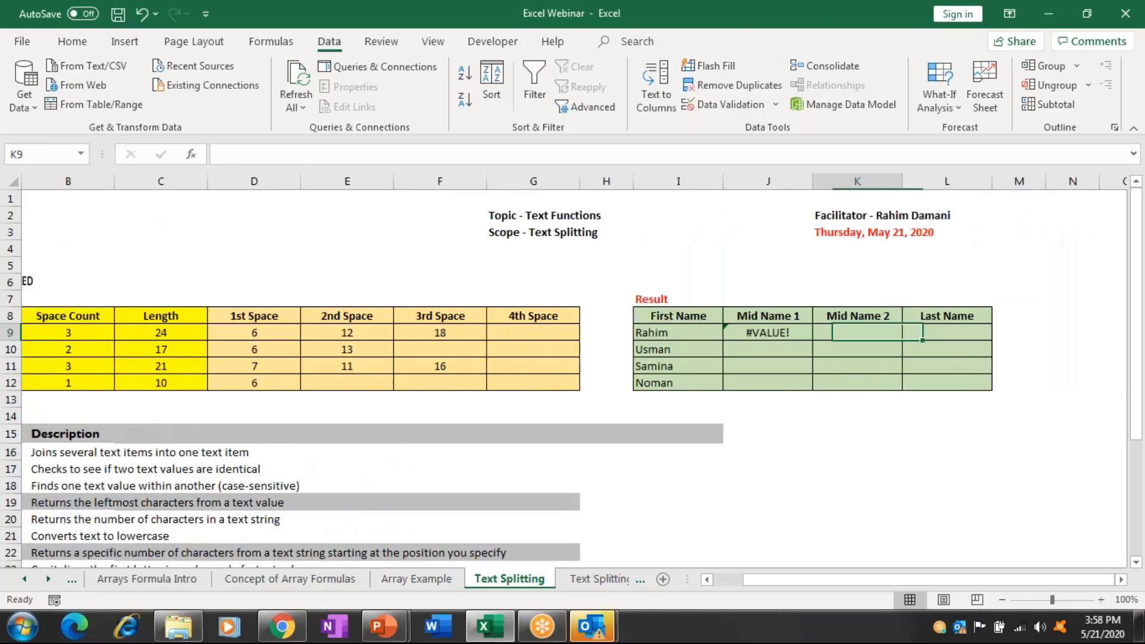
left_click(767, 332)
key("Delete")
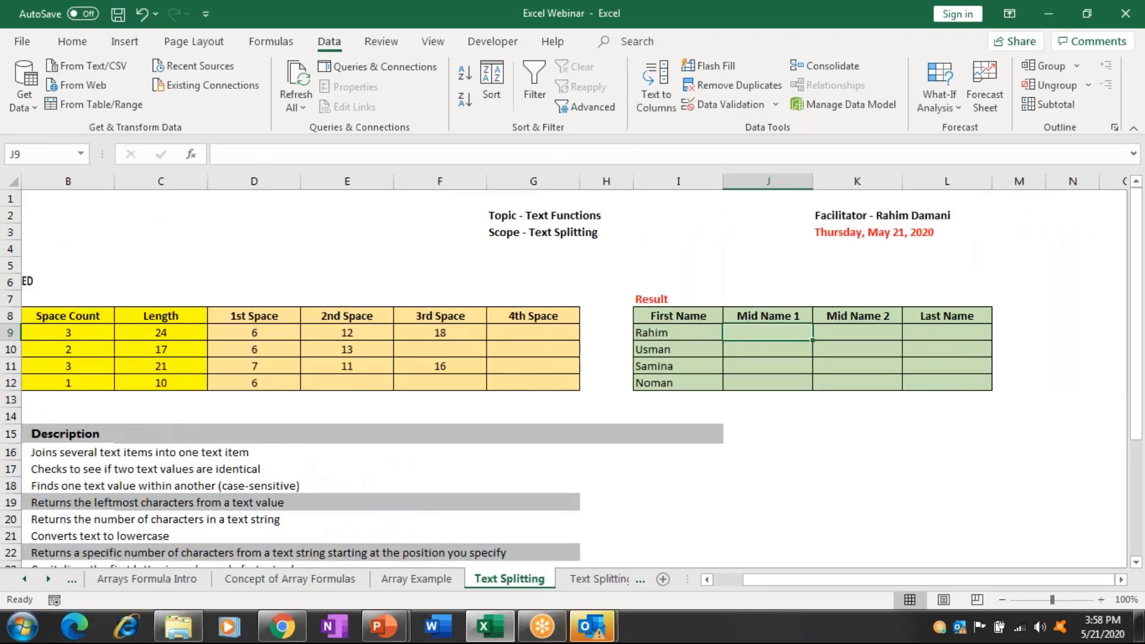
type("=mid")
key("Tab")
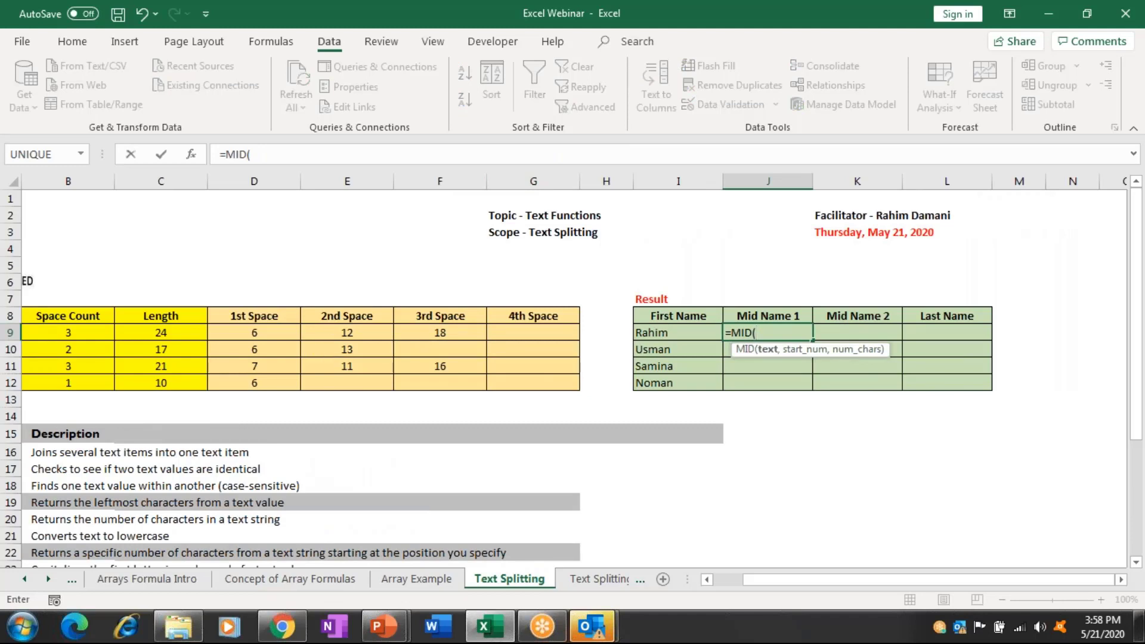
left_click(347, 332)
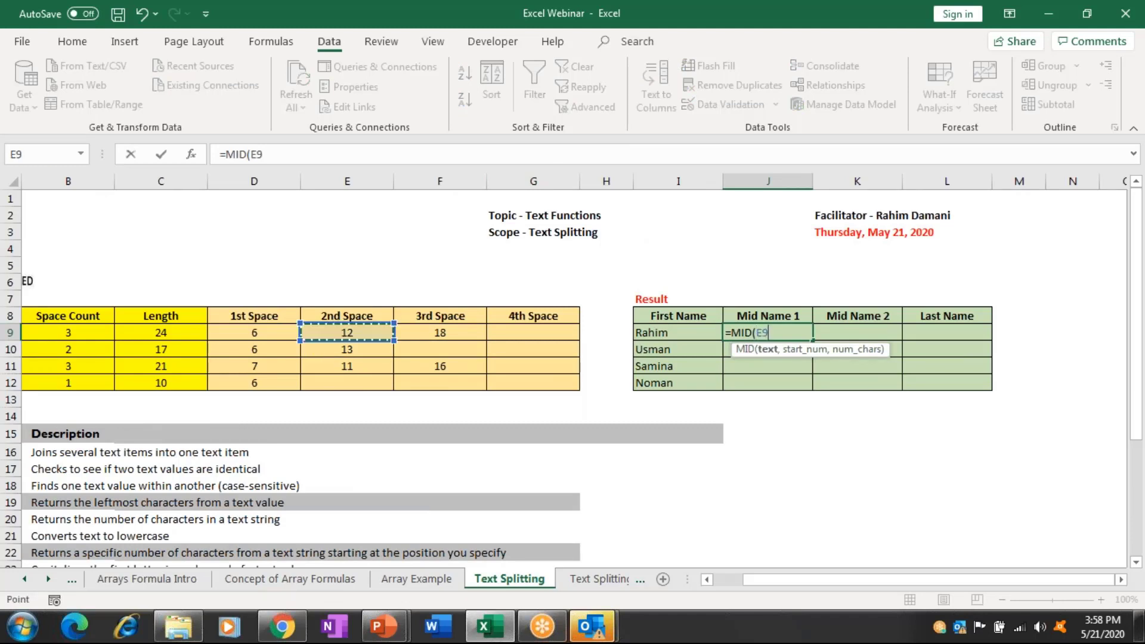
key("Left")
key("Left")
key("Left")
key("Left")
type(",")
left_click(390, 332)
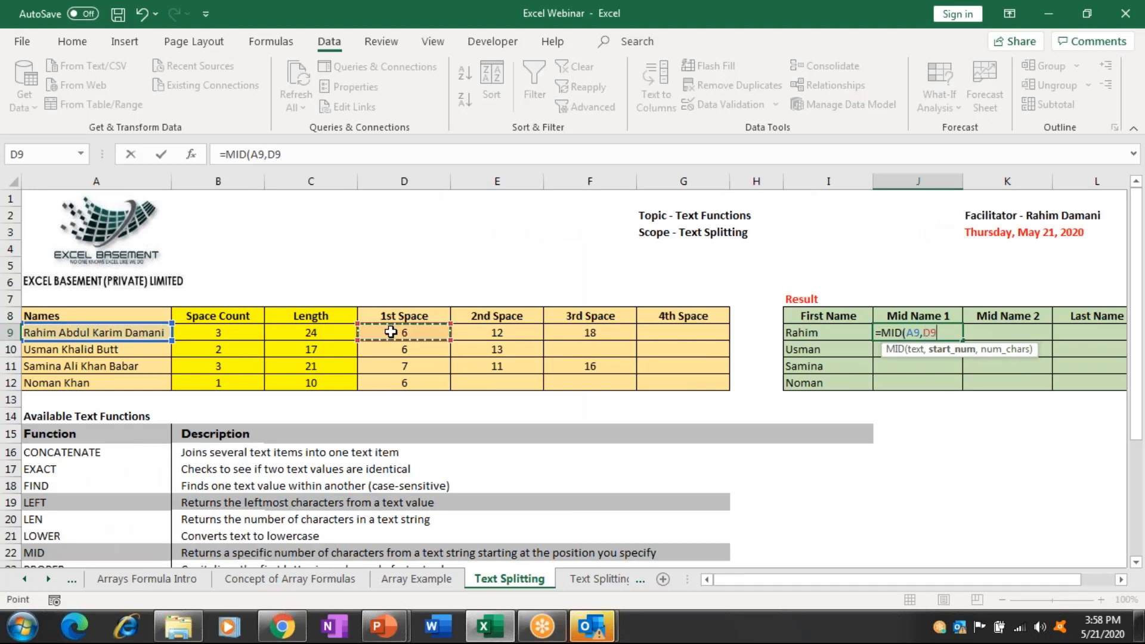
type("+1,")
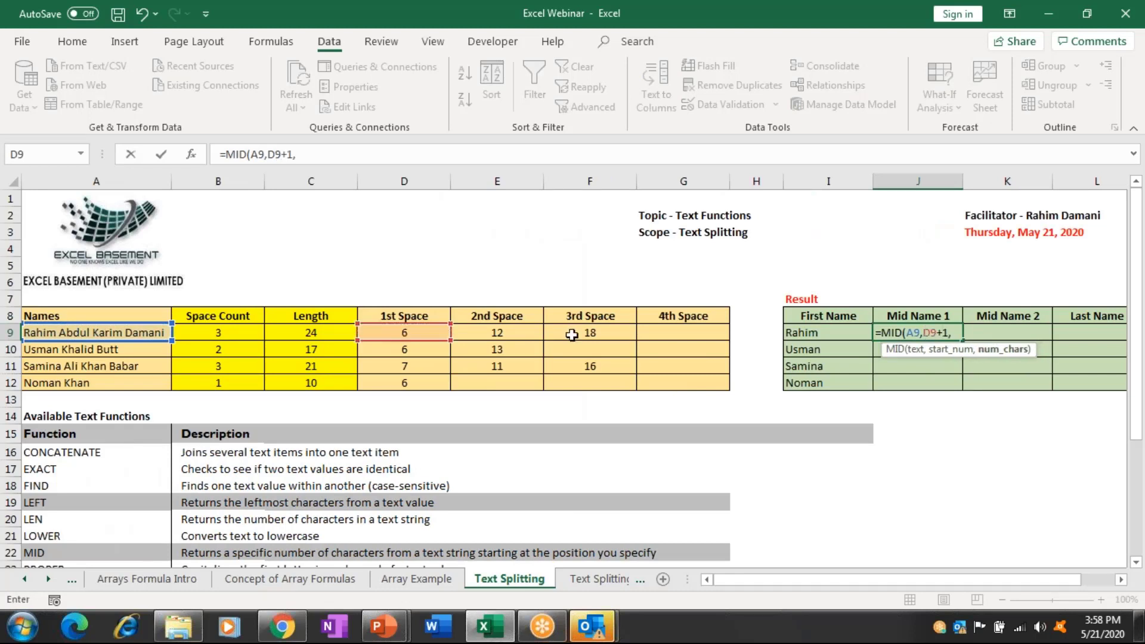
left_click(572, 334)
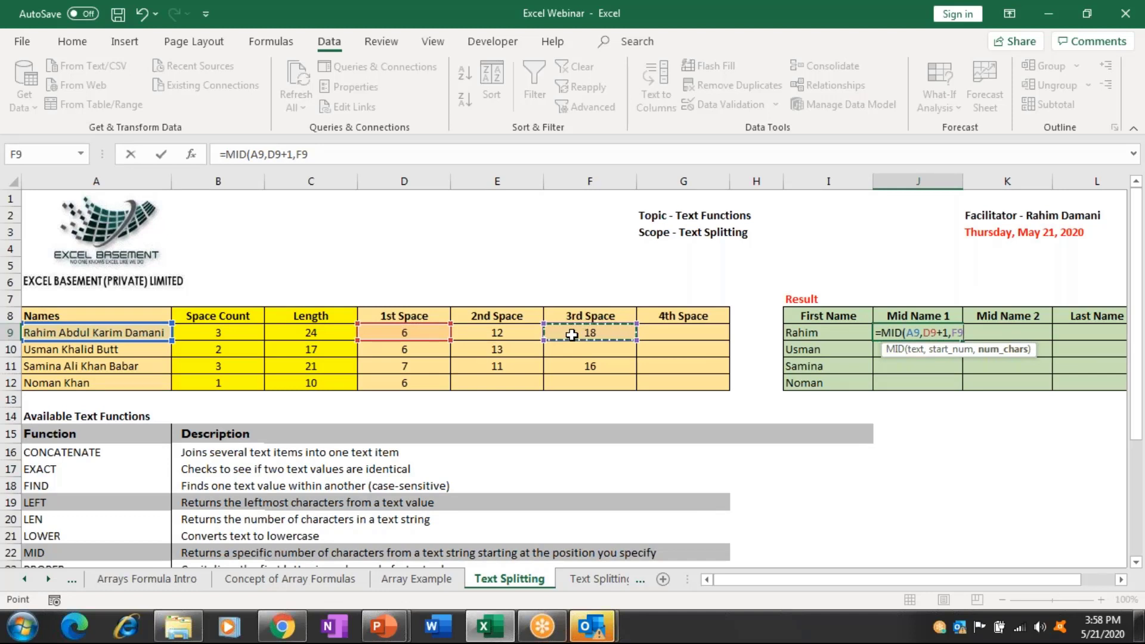
type("-")
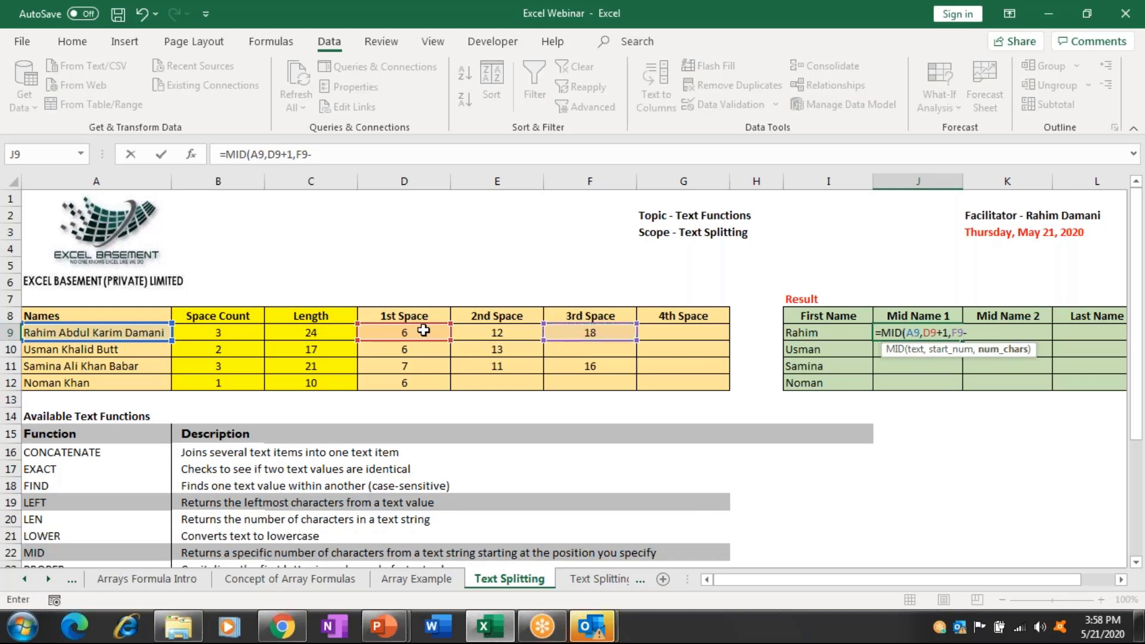
left_click(423, 331)
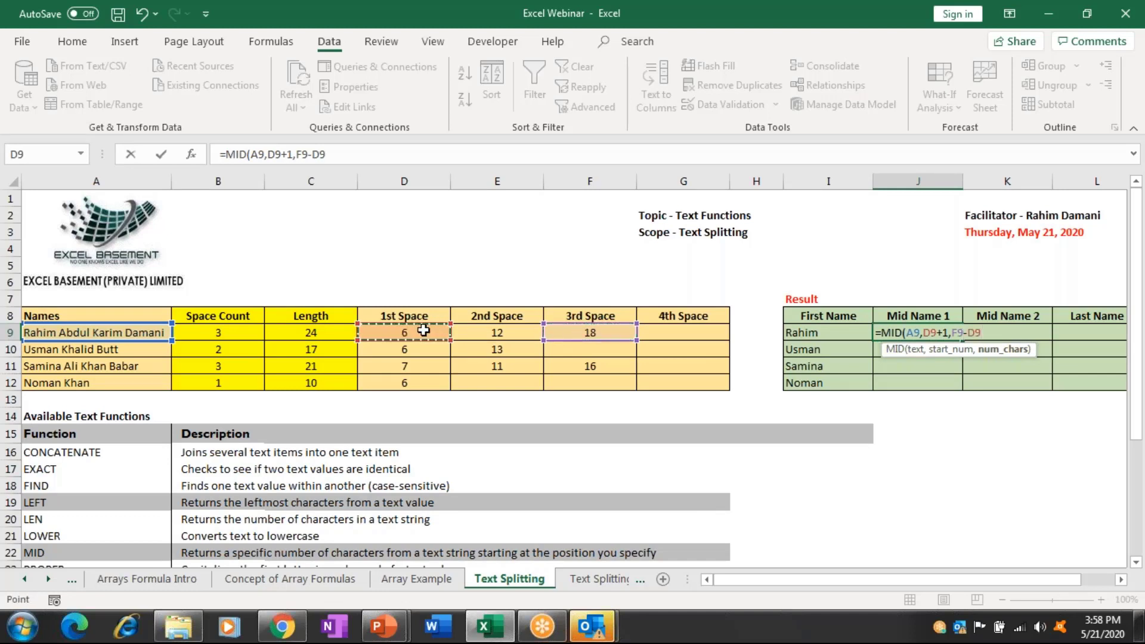
type(")")
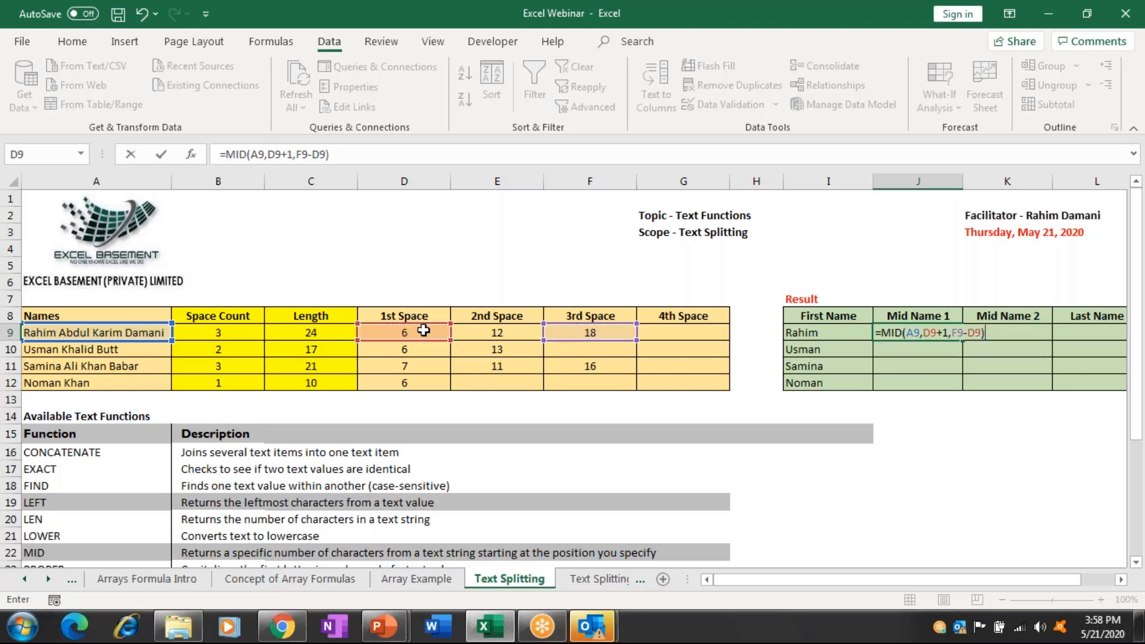
key("ctrl+Return")
key("Right")
key("Right")
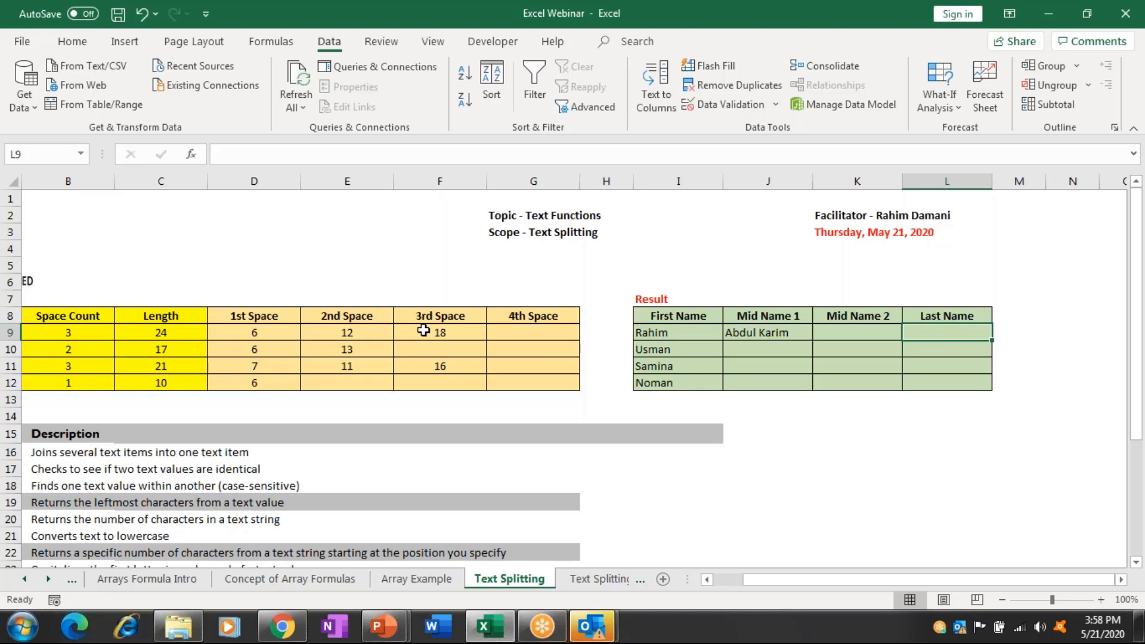
key("ctrl+Page_Down")
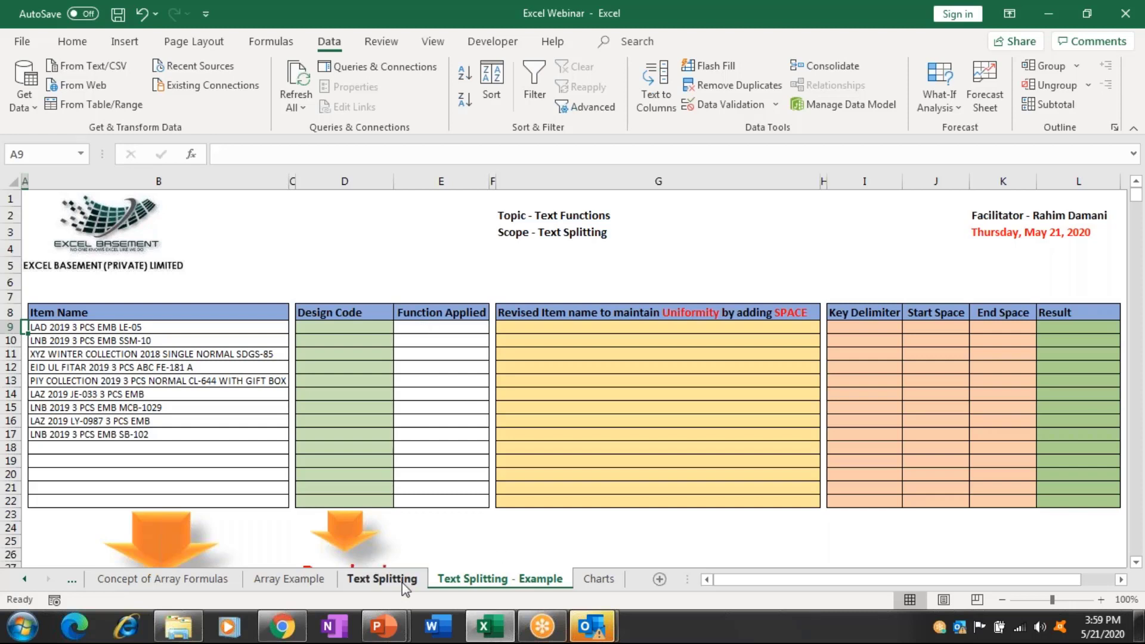
left_click(382, 579)
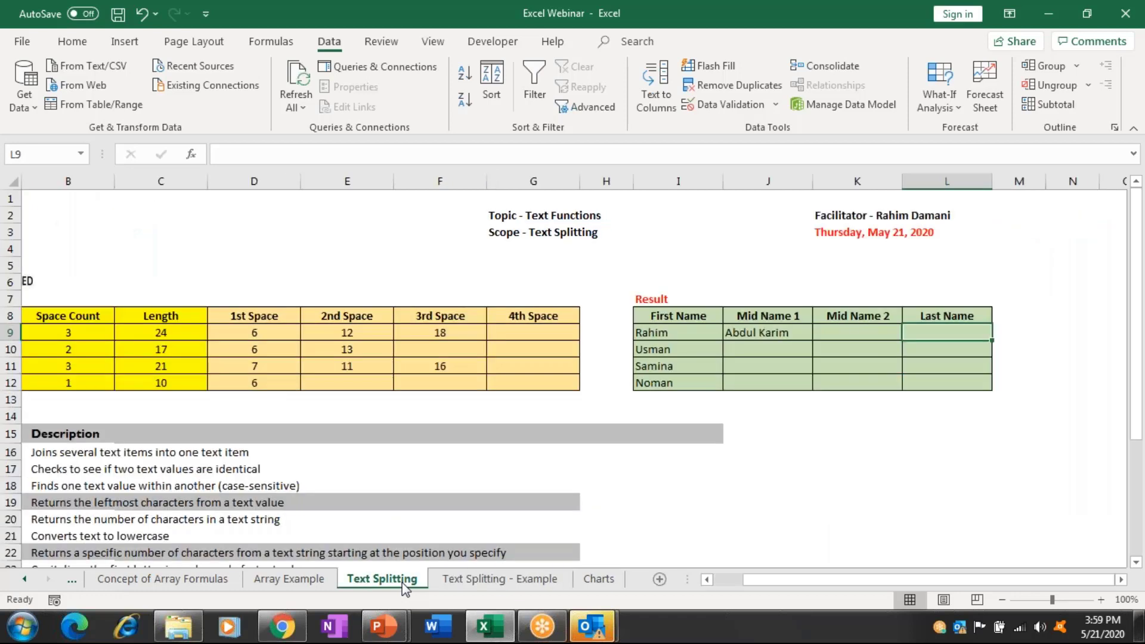
key("Left")
key("Home")
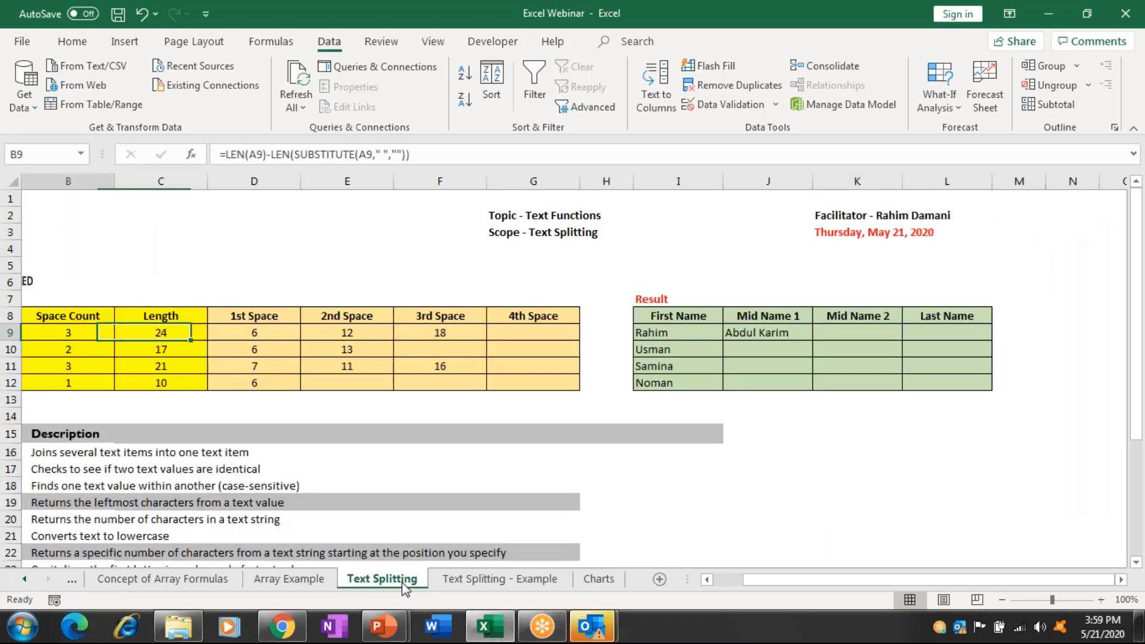
key("Left")
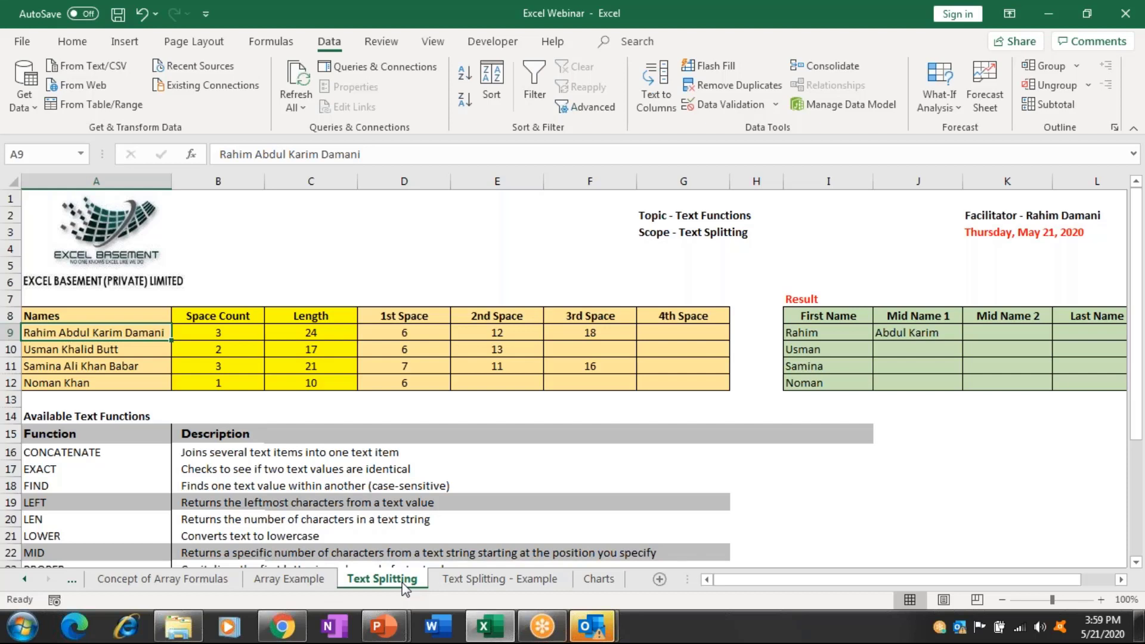
Switch to the Text Splitting - Example sheet and look over the first item names.
key("ctrl+Page_Down")
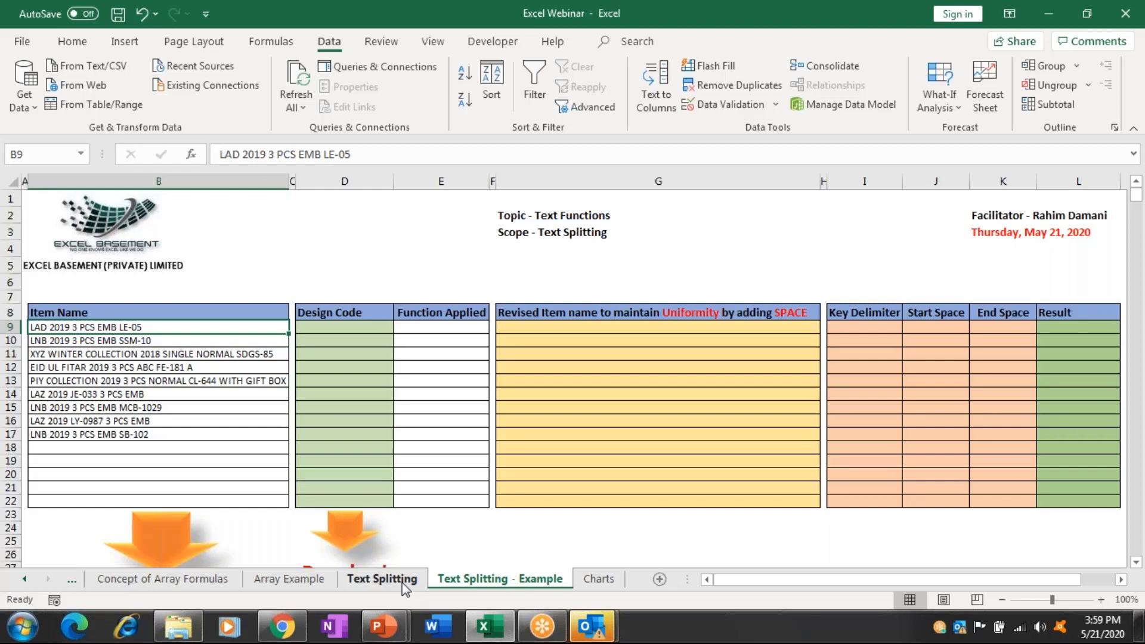
key("Right")
key("Right")
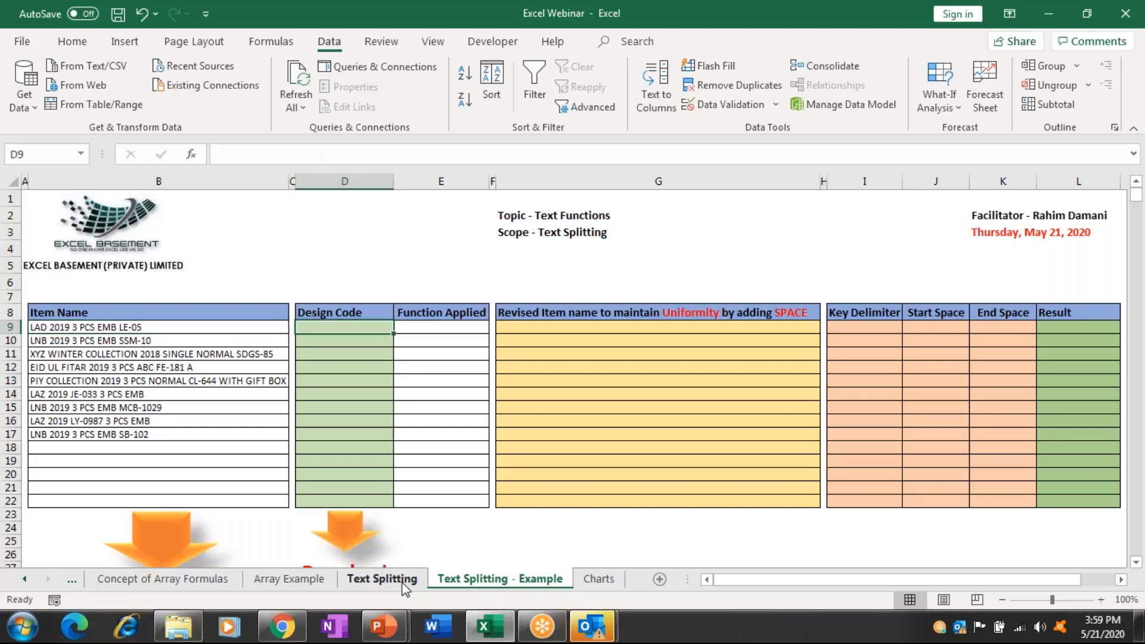
key("Left")
key("Left")
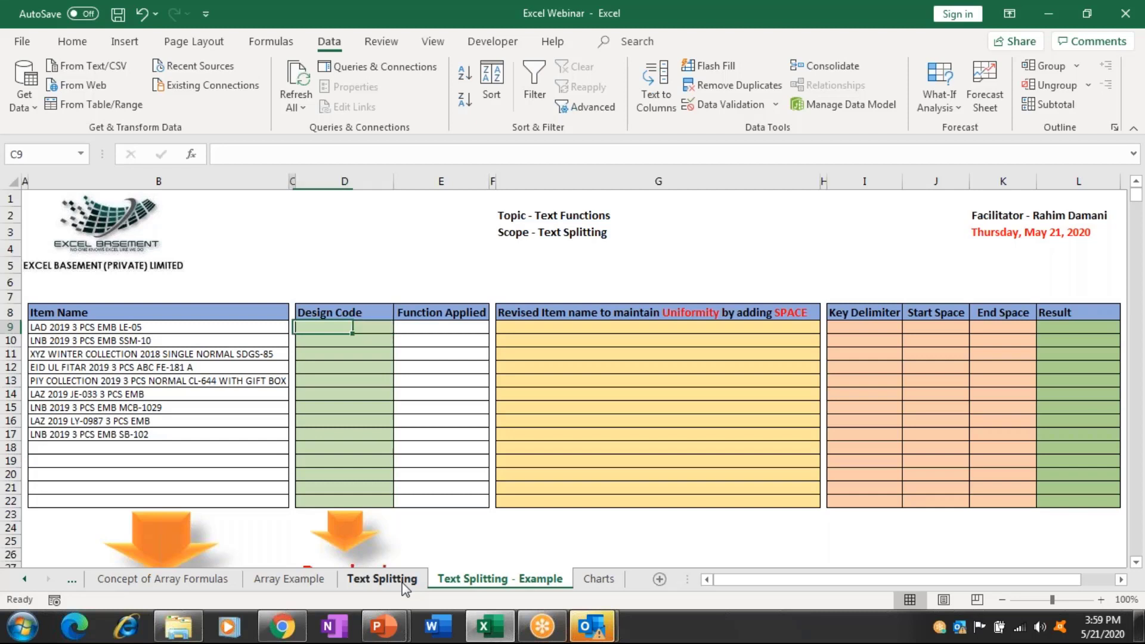
key("shift+Down")
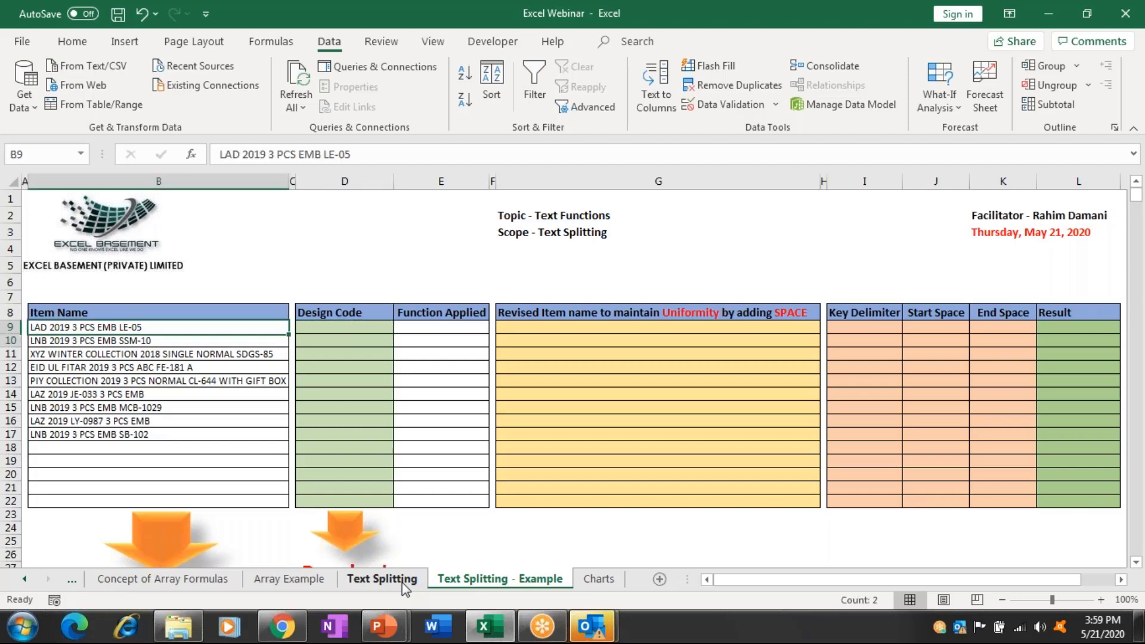
key("Down")
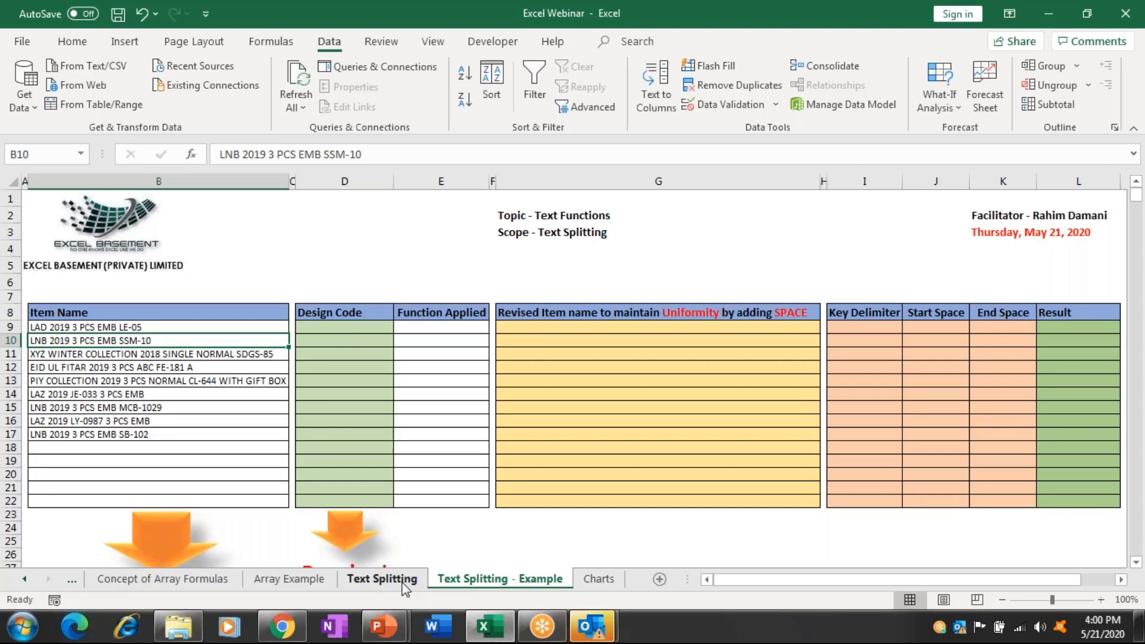
key("Up")
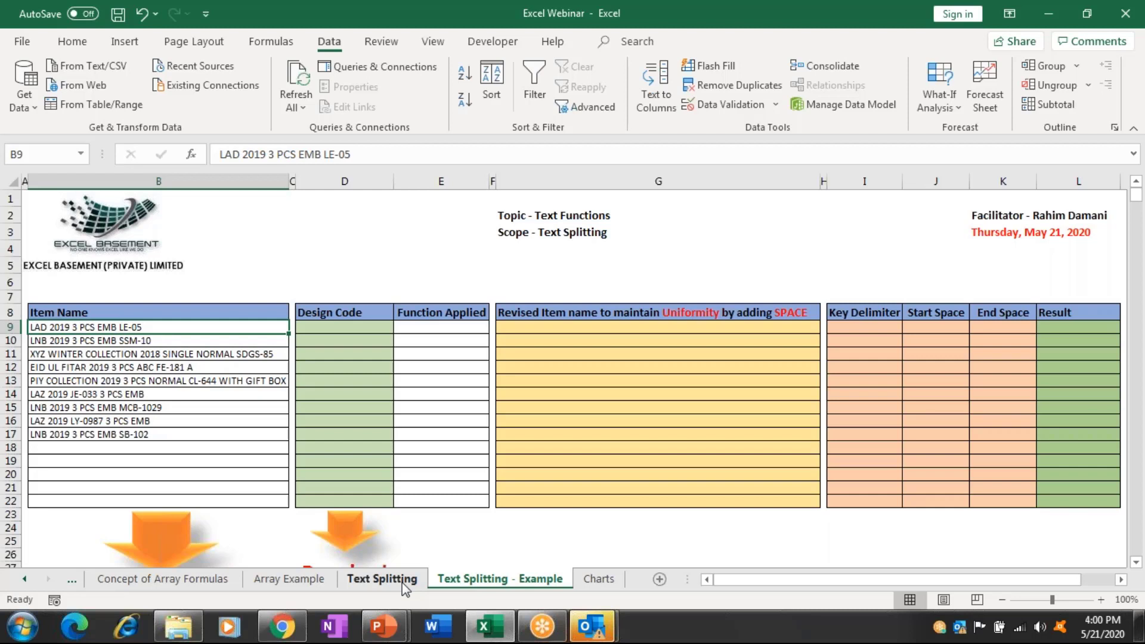
Browse down the item names, then go to cell D9 in the Design Code column.
key("Down")
key("Down")
key("Up")
key("Up")
key("Down")
key("Down")
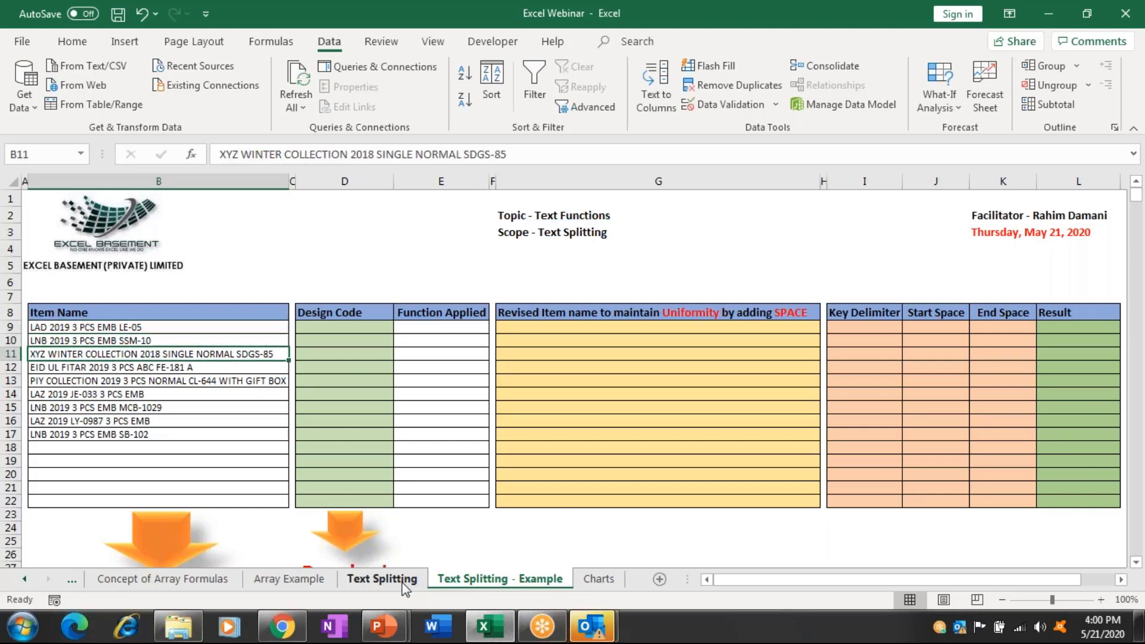
key("Down")
key("Down")
key("Down")
key("Down")
key("Down")
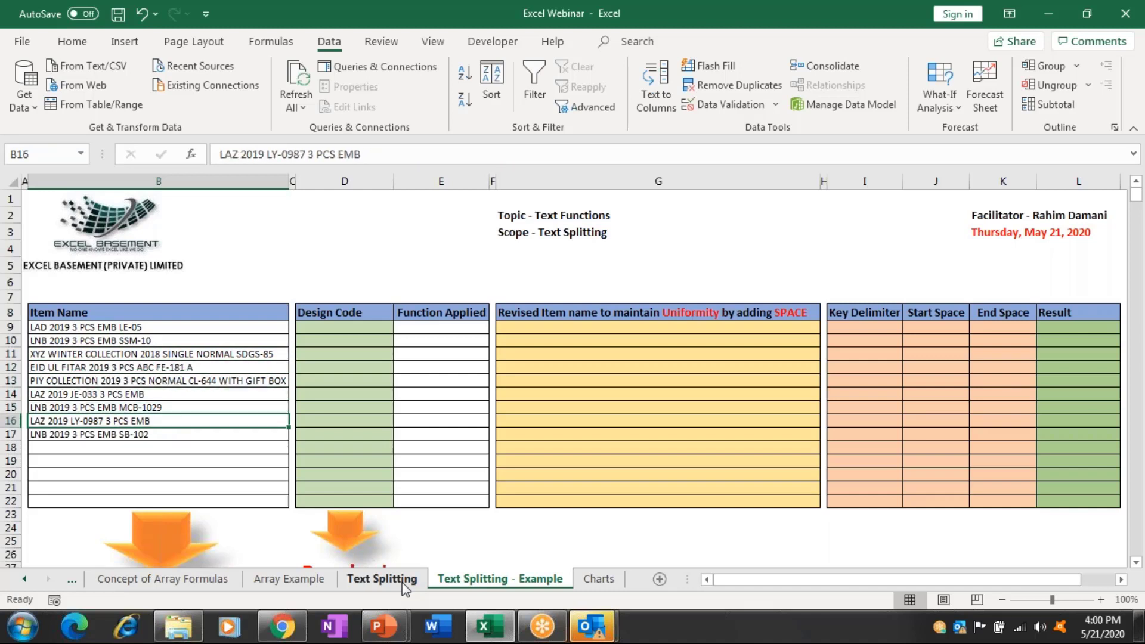
key("Right")
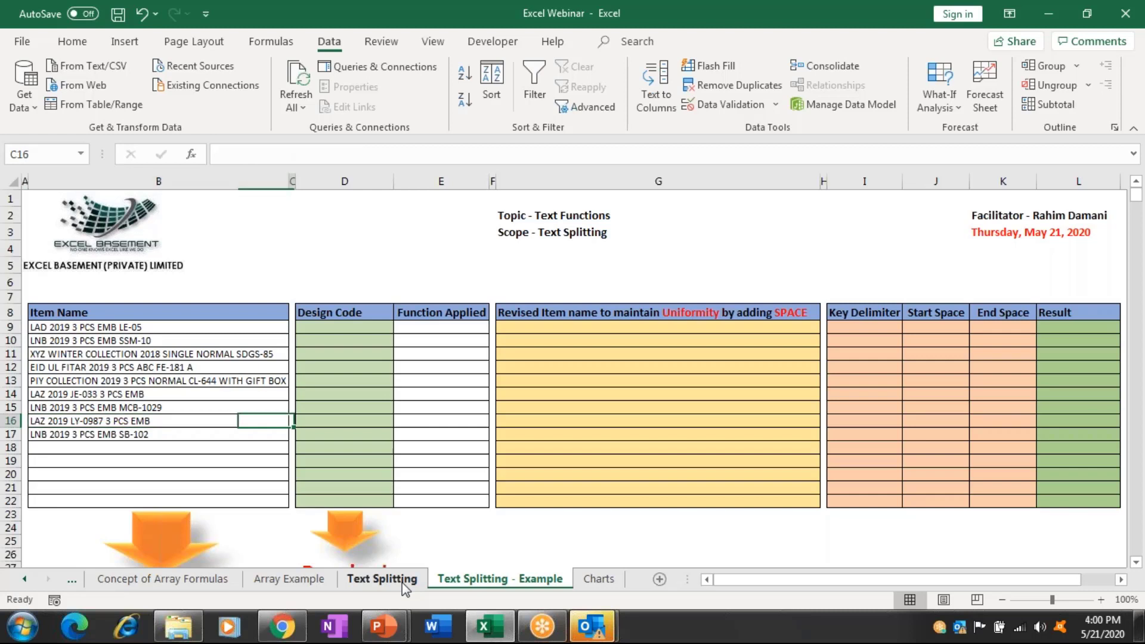
key("Up")
key("Up")
key("Up")
key("Up")
key("Right")
key("Up")
key("Up")
key("Up")
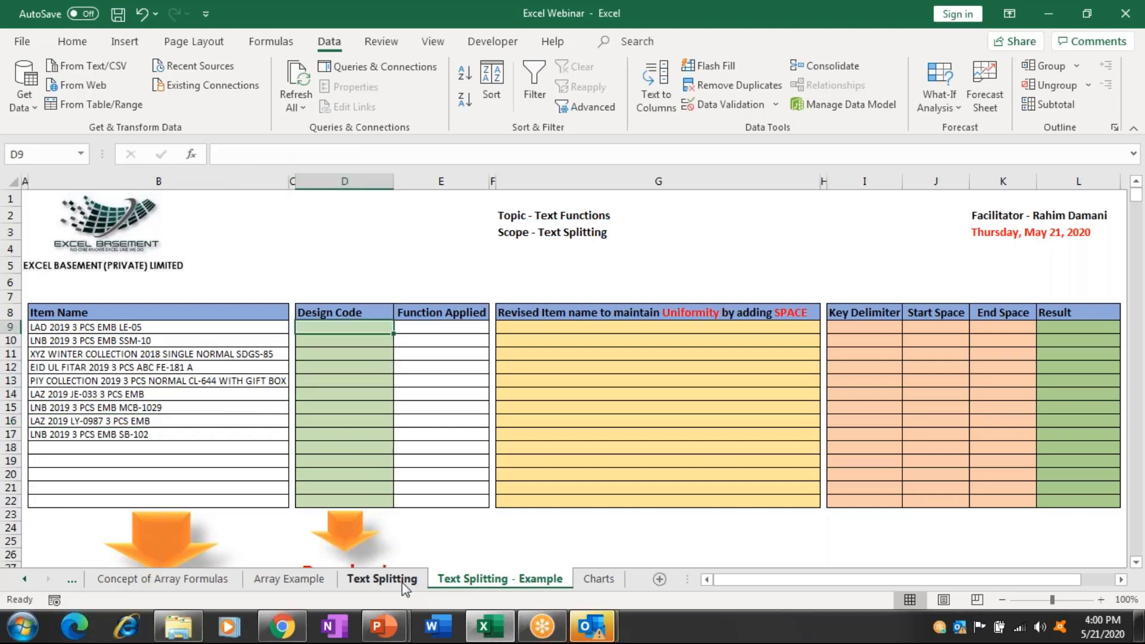
Enter design codes LE-05, SSM-10, SDGS-85, FE-181 and CL-644 into D9:D13.
type("L")
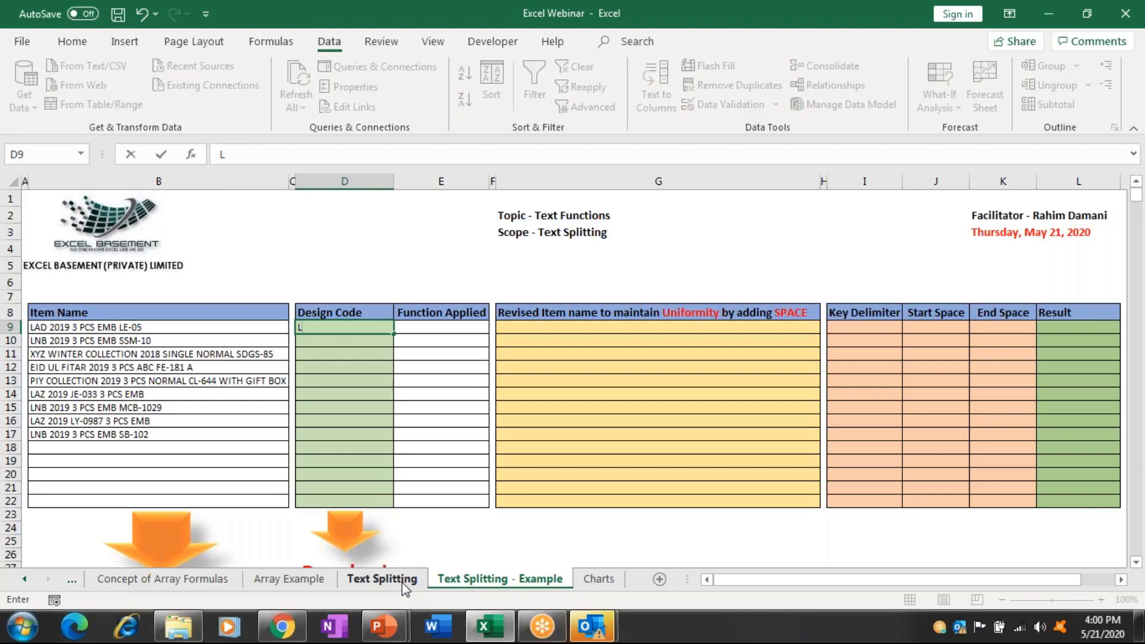
type("E-05")
key("Return")
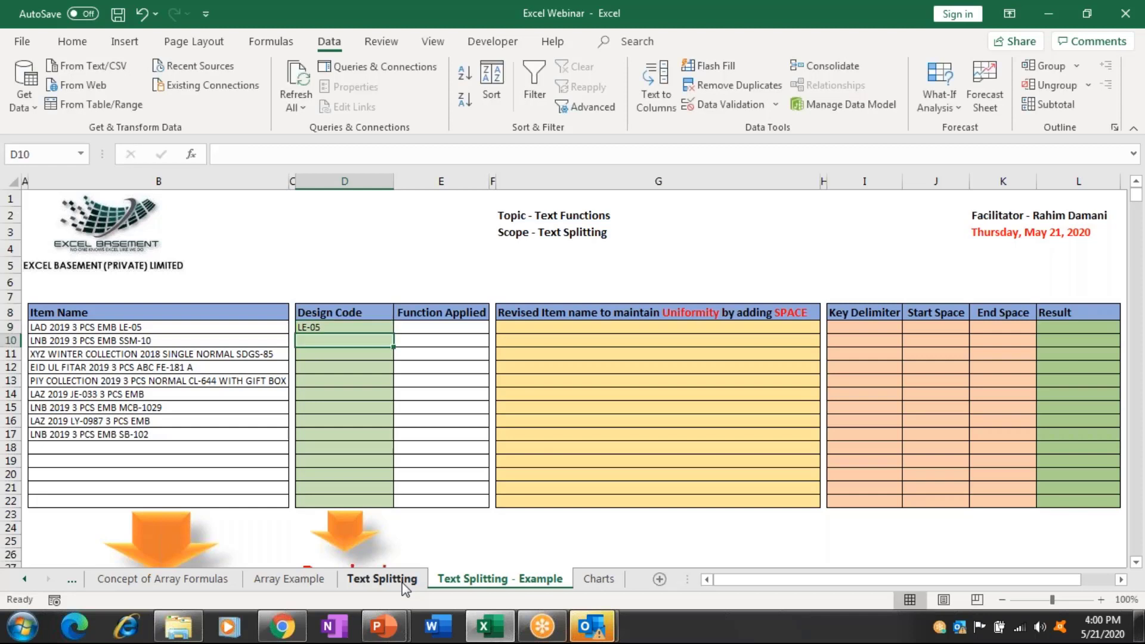
type("SSM-")
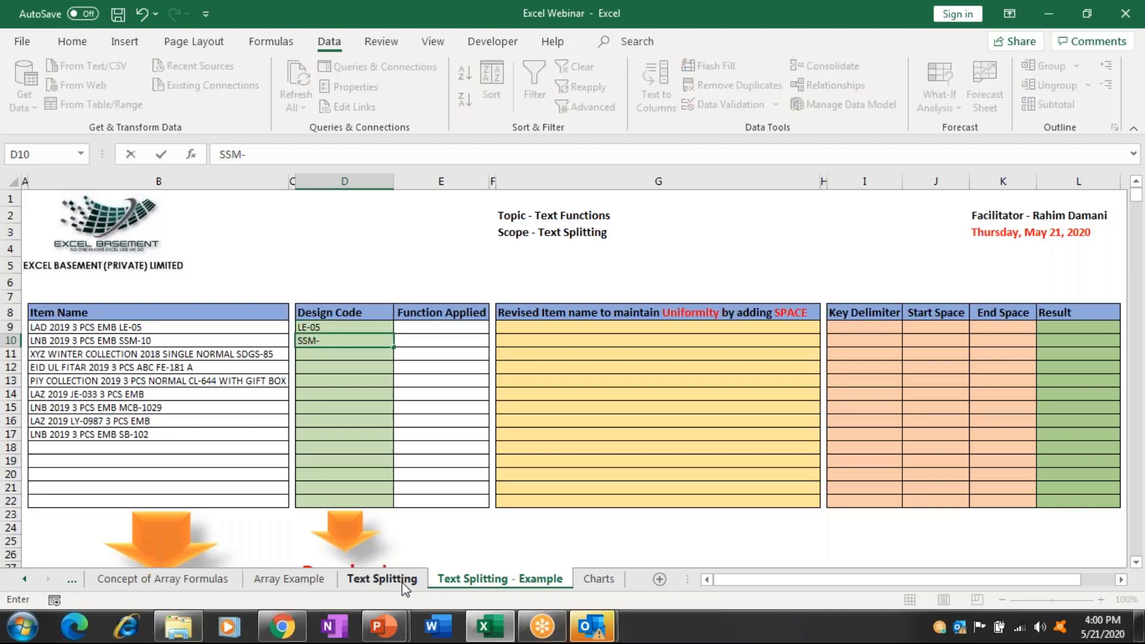
type("10")
key("Return")
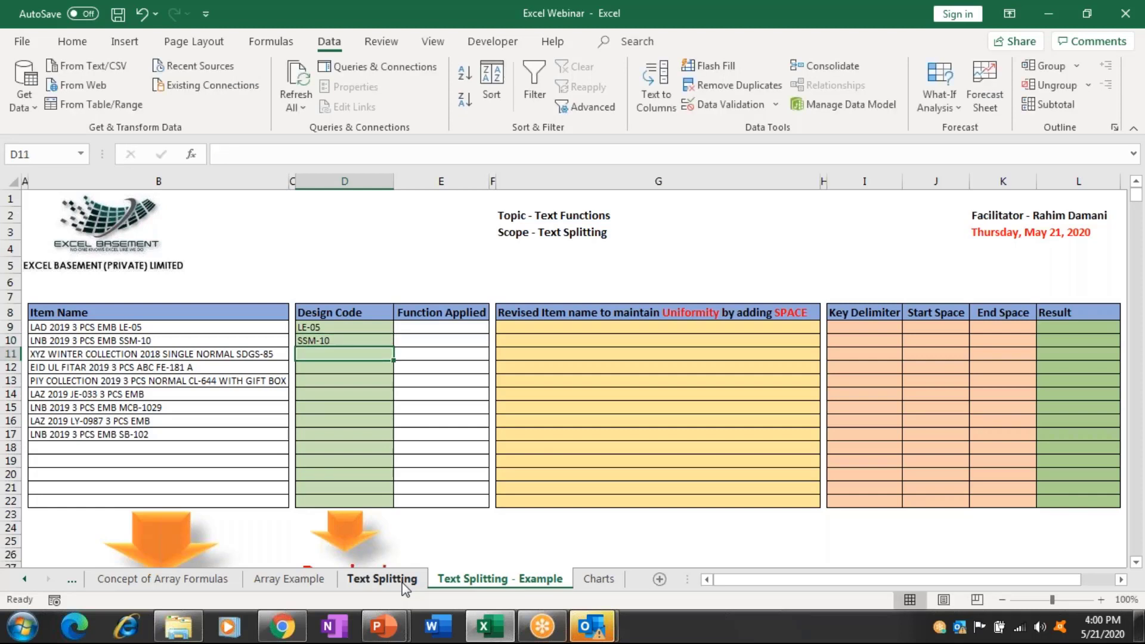
type("SDGS")
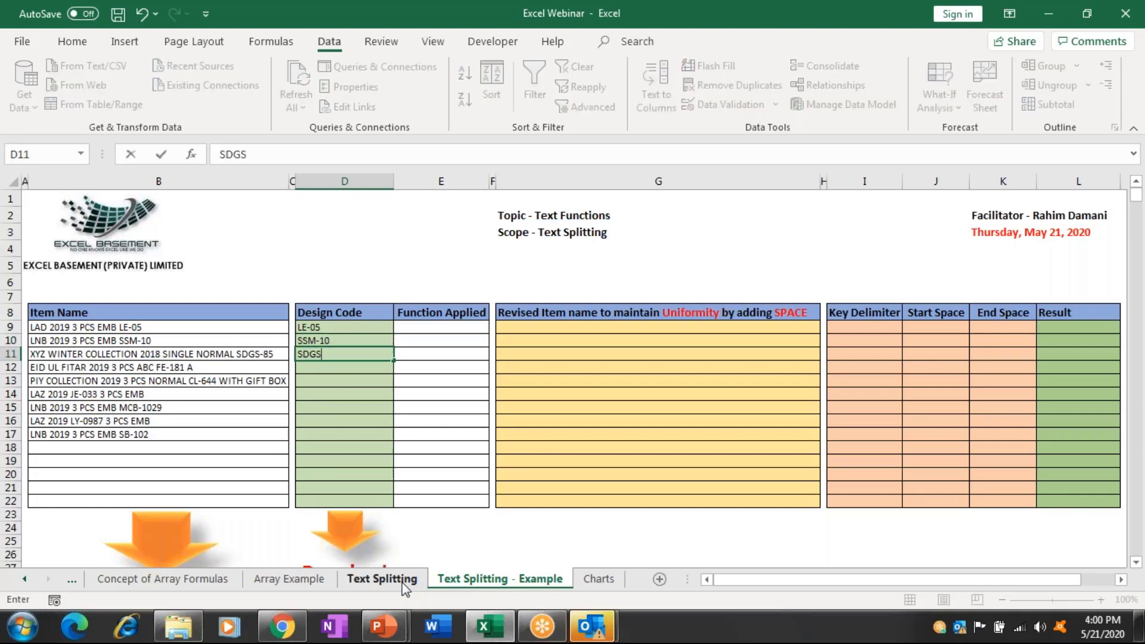
type("-85")
key("Return")
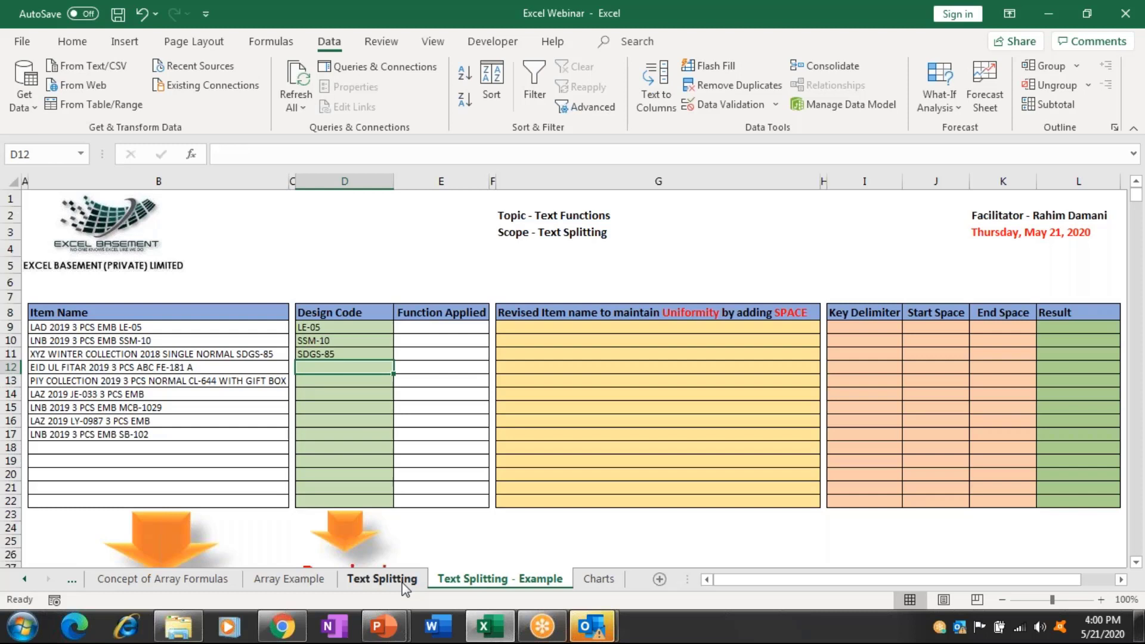
type("FE-1")
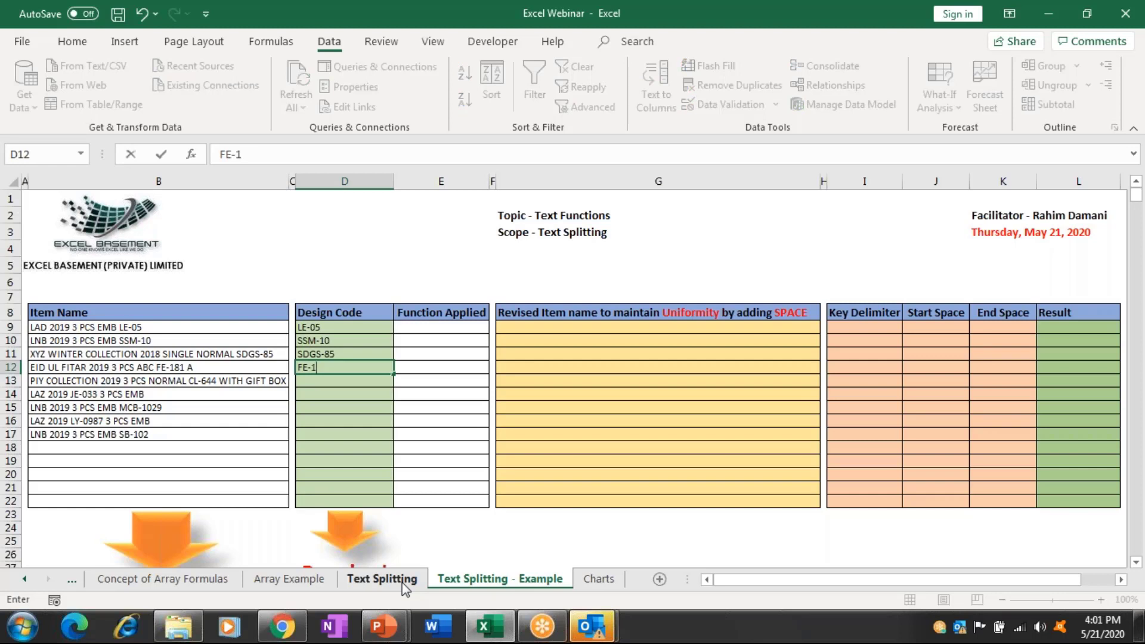
type("81")
key("Return")
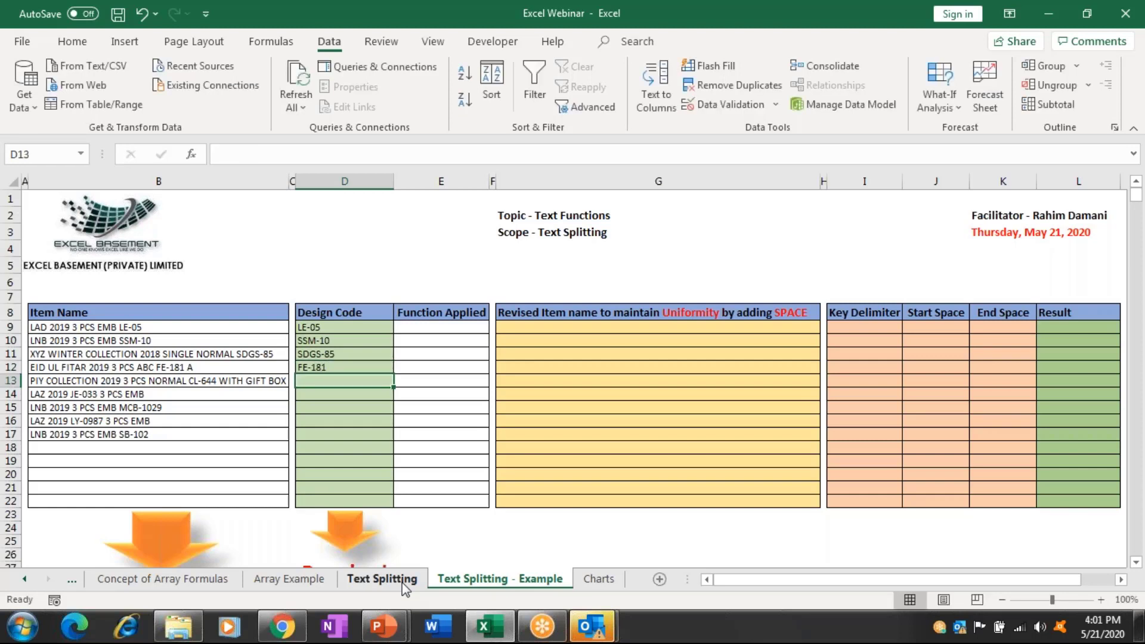
type("CL-")
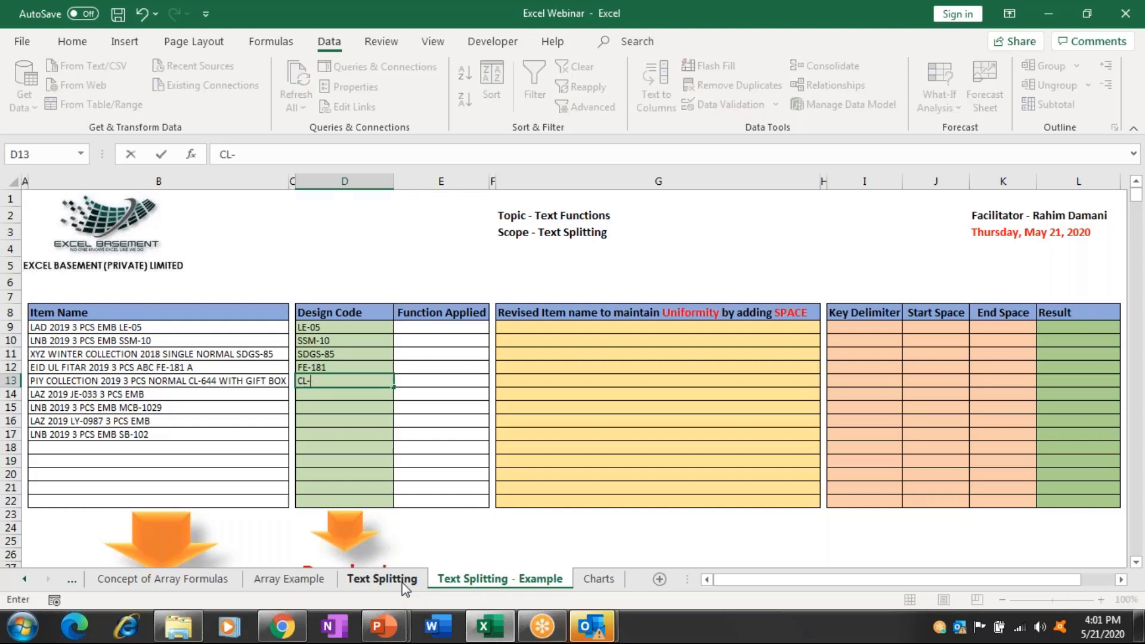
type("644")
key("Return")
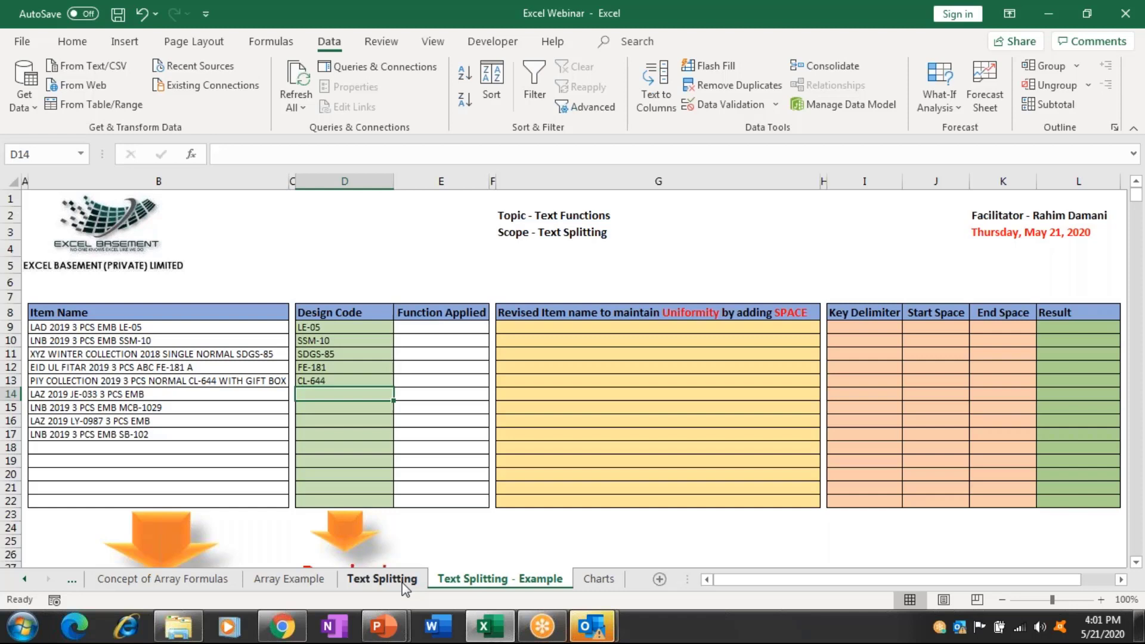
key("Up")
key("Up")
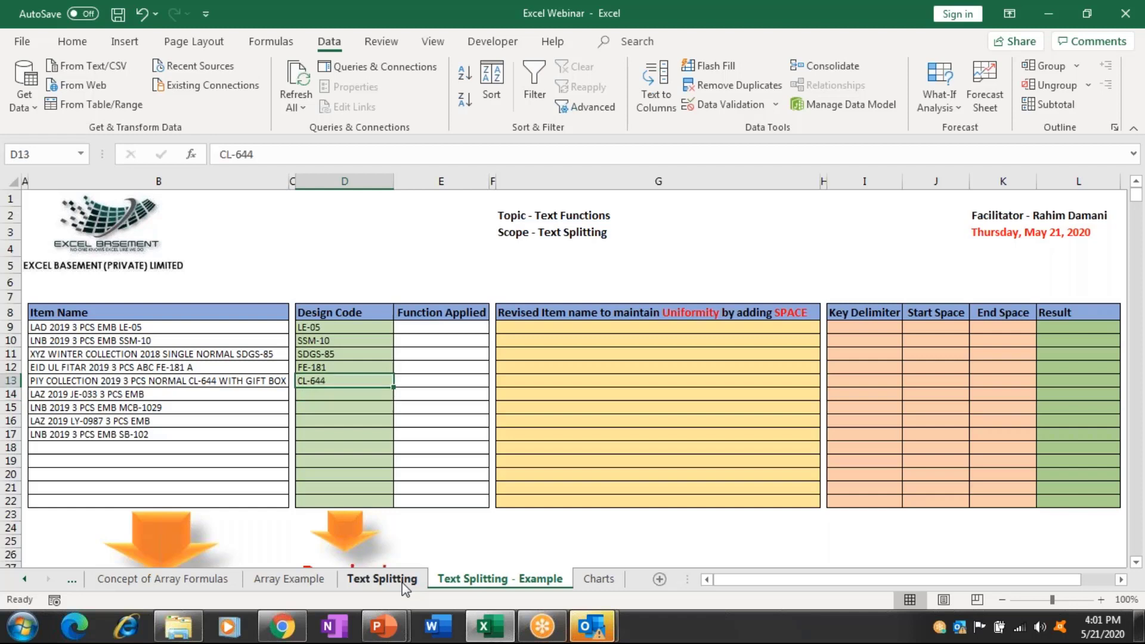
key("Right")
key("Right")
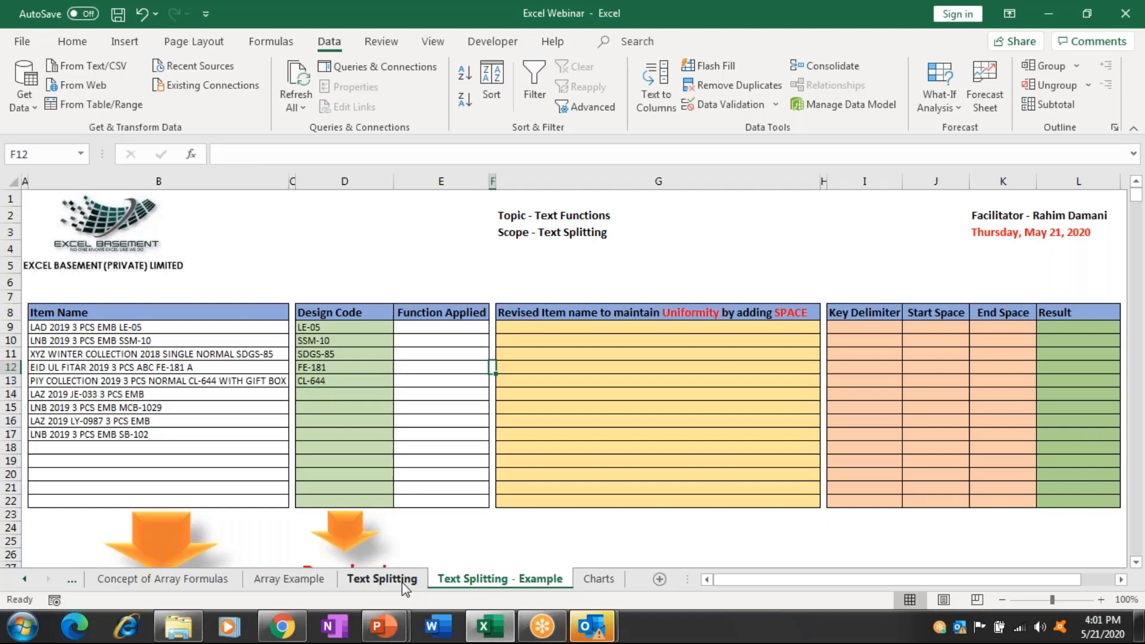
Enter =B9&" " in G9 and fill it down through G16.
key("Right")
key("Up")
key("Up")
key("Up")
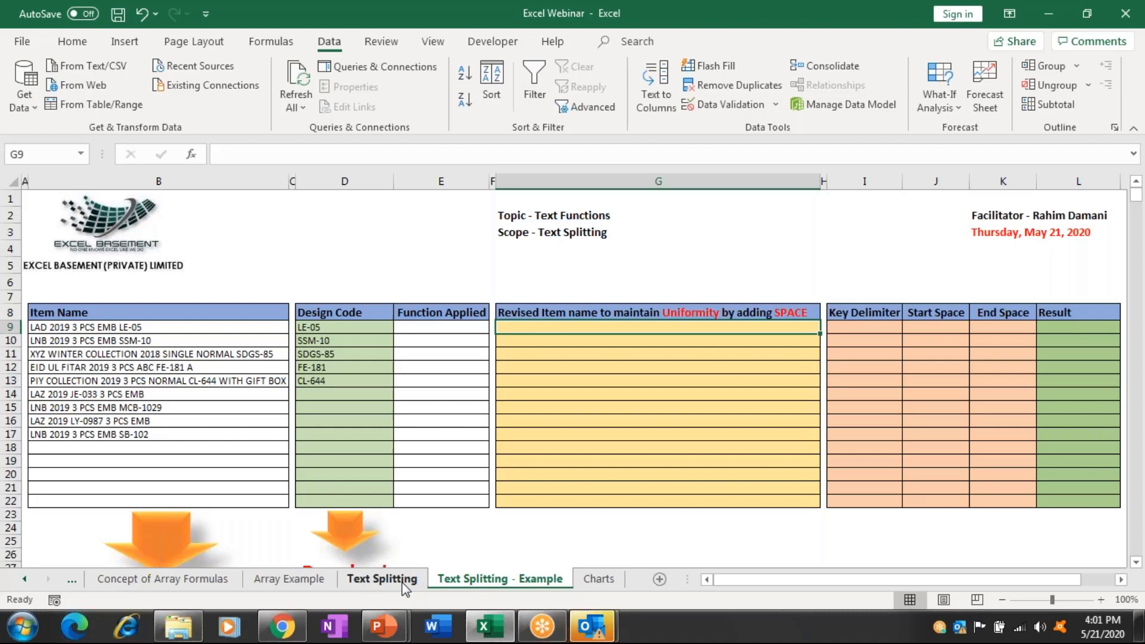
type("=")
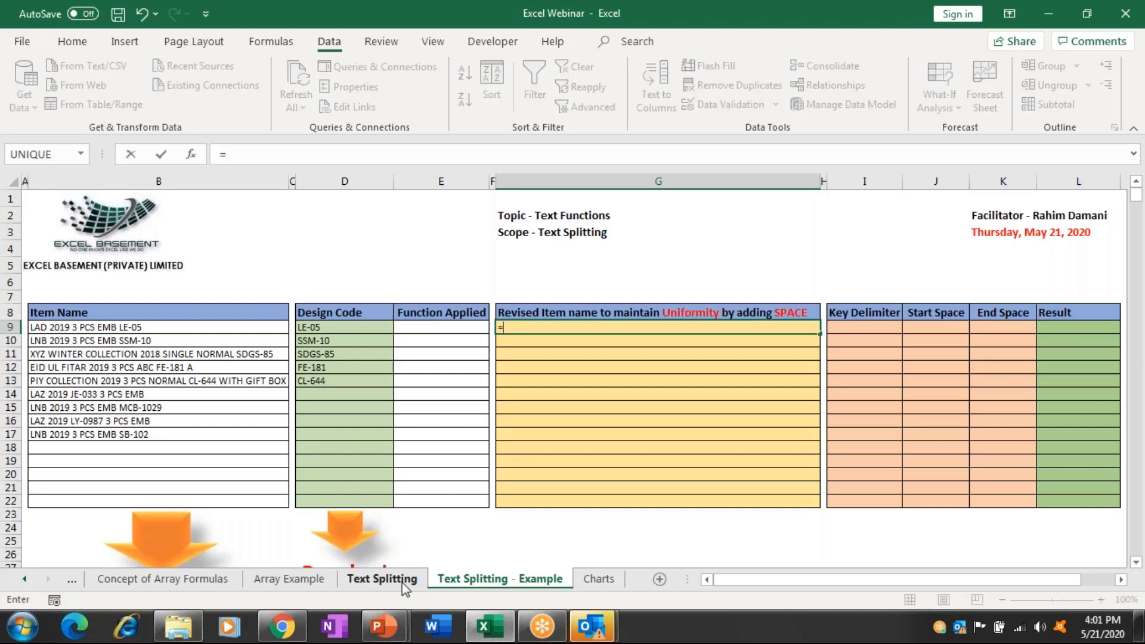
key("Left")
key("Left")
key("Left")
key("Left")
key("Left")
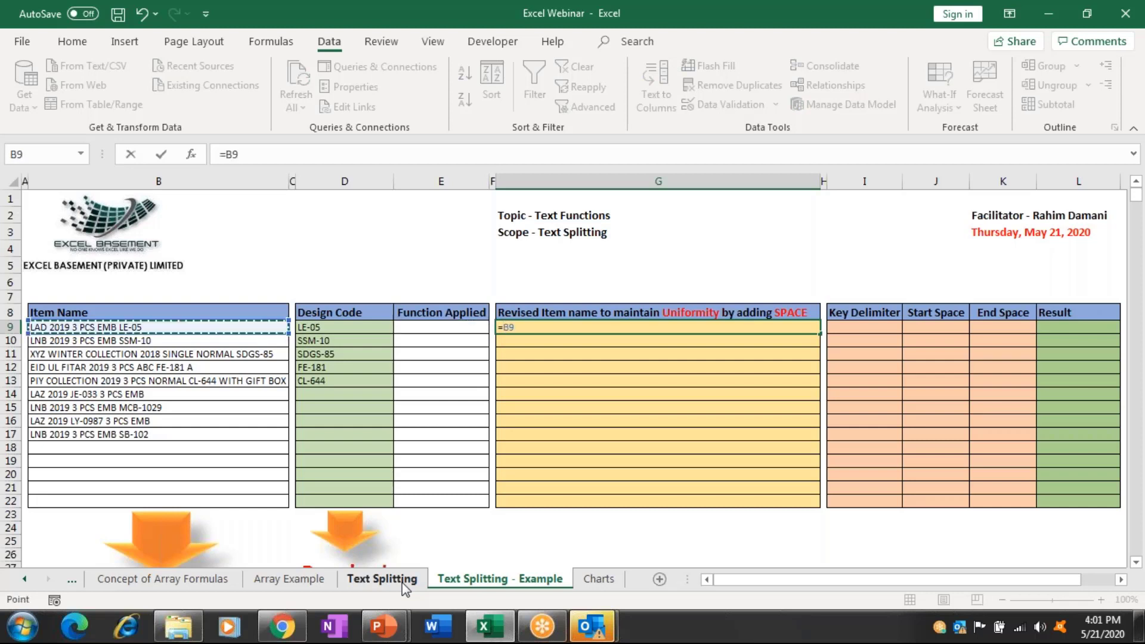
type("&\" \"")
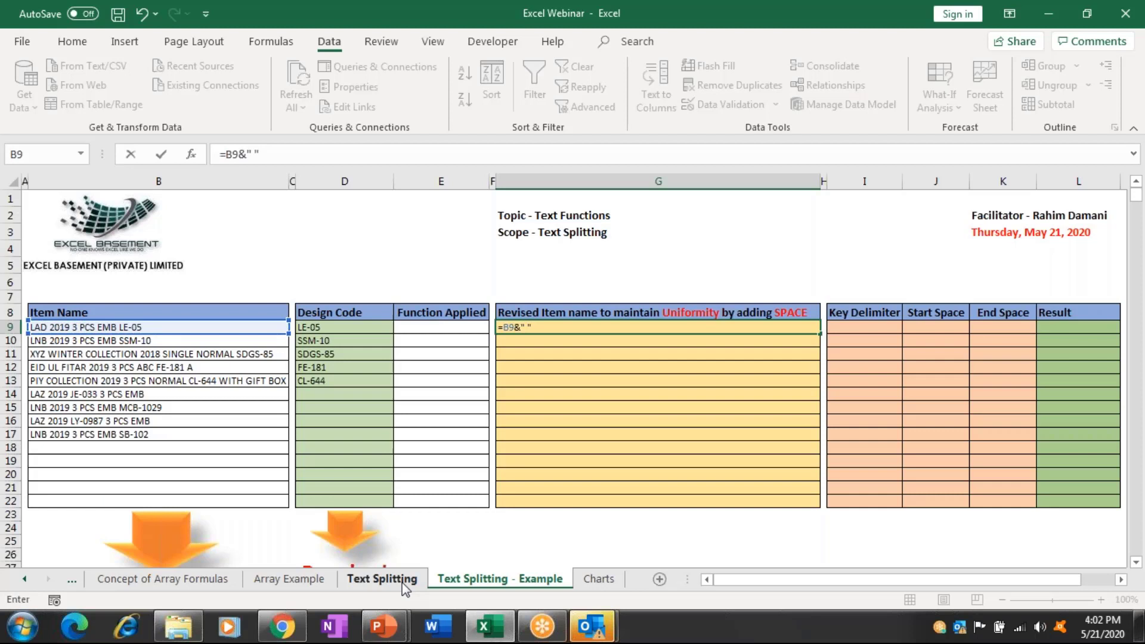
key("ctrl+Return")
key("shift+Down")
key("shift+Down")
key("shift+Down")
key("shift+Down")
key("shift+Down")
key("shift+Down")
key("shift+Down")
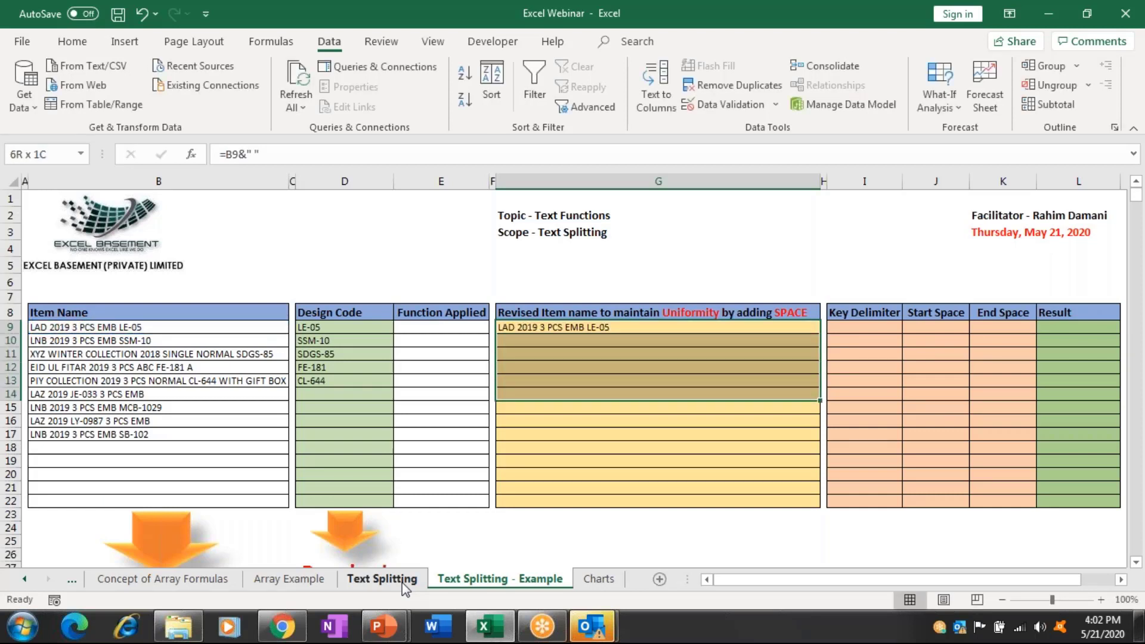
key("ctrl+d")
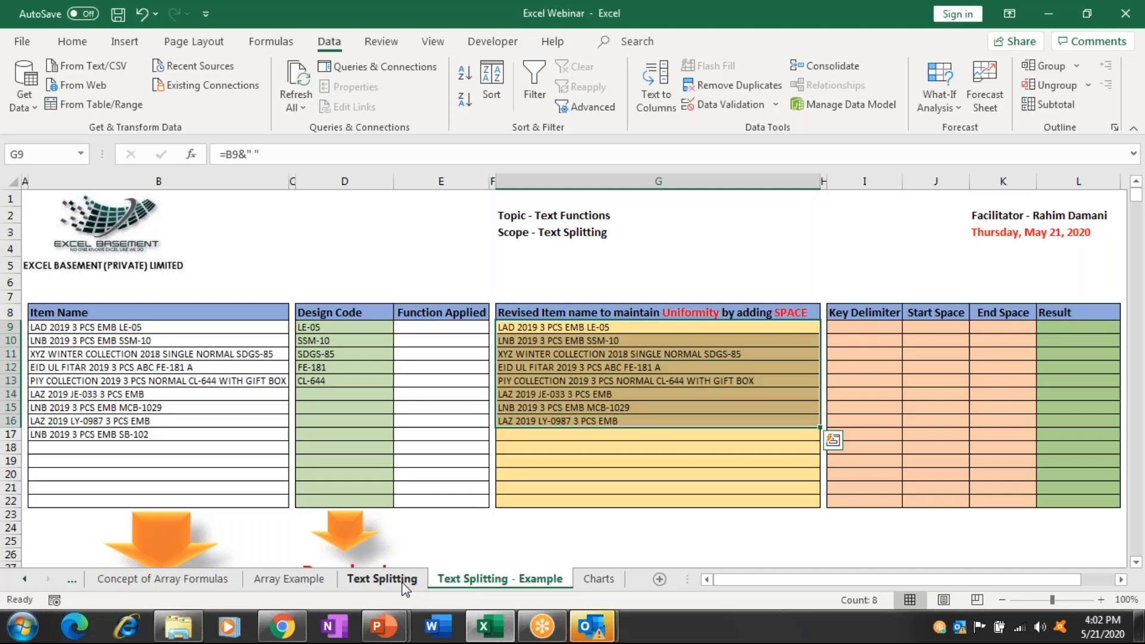
key("Right")
key("Right")
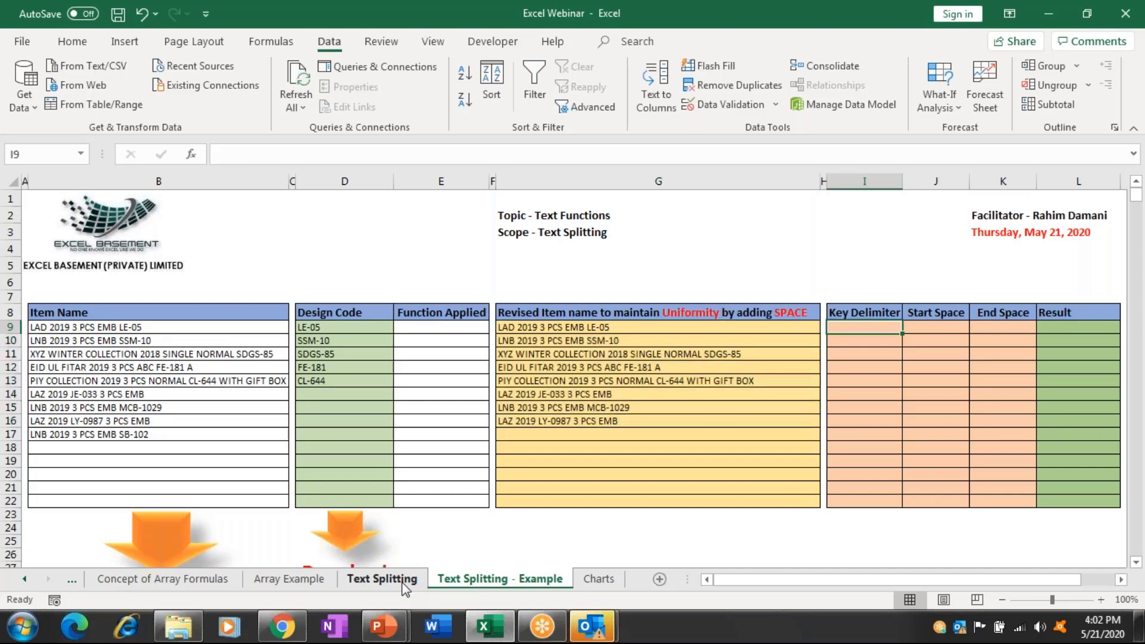
Enter =SEARCH("-",G9) in I9 and fill it down through I16.
key("Right")
key("Right")
key("Right")
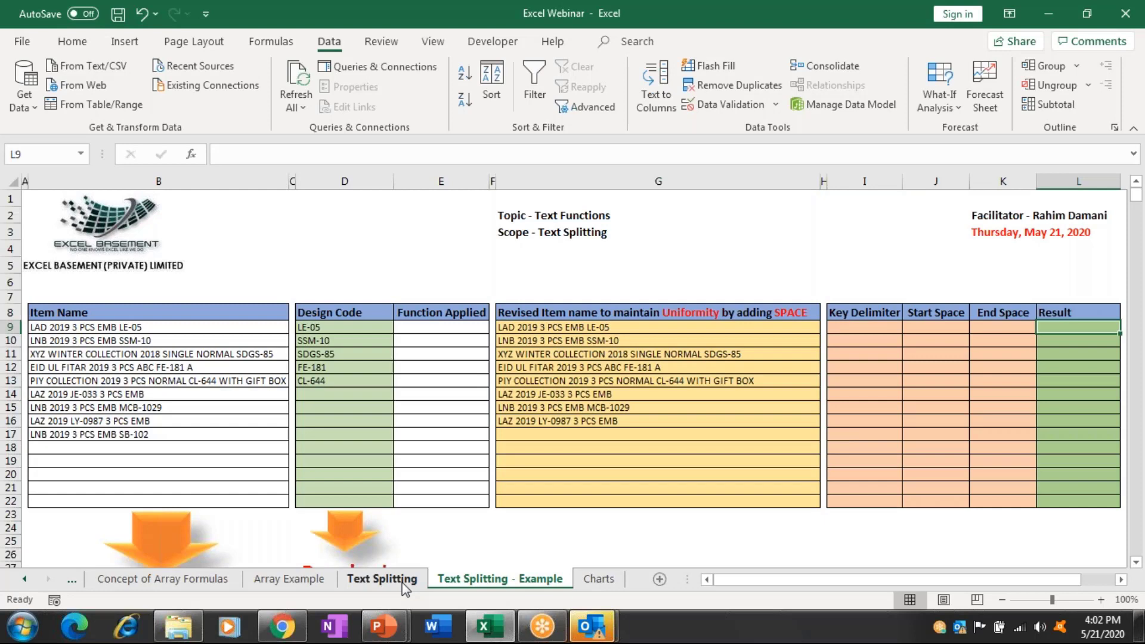
key("Right")
key("Right")
key("Right")
key("Right")
key("Right")
key("Right")
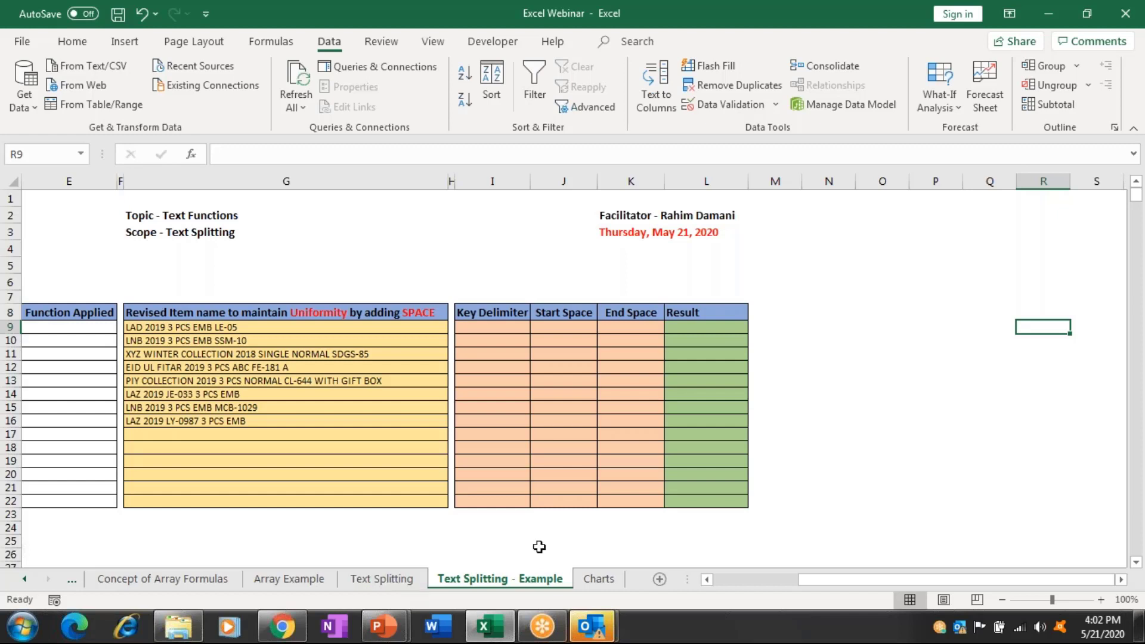
left_click(515, 329)
type("=")
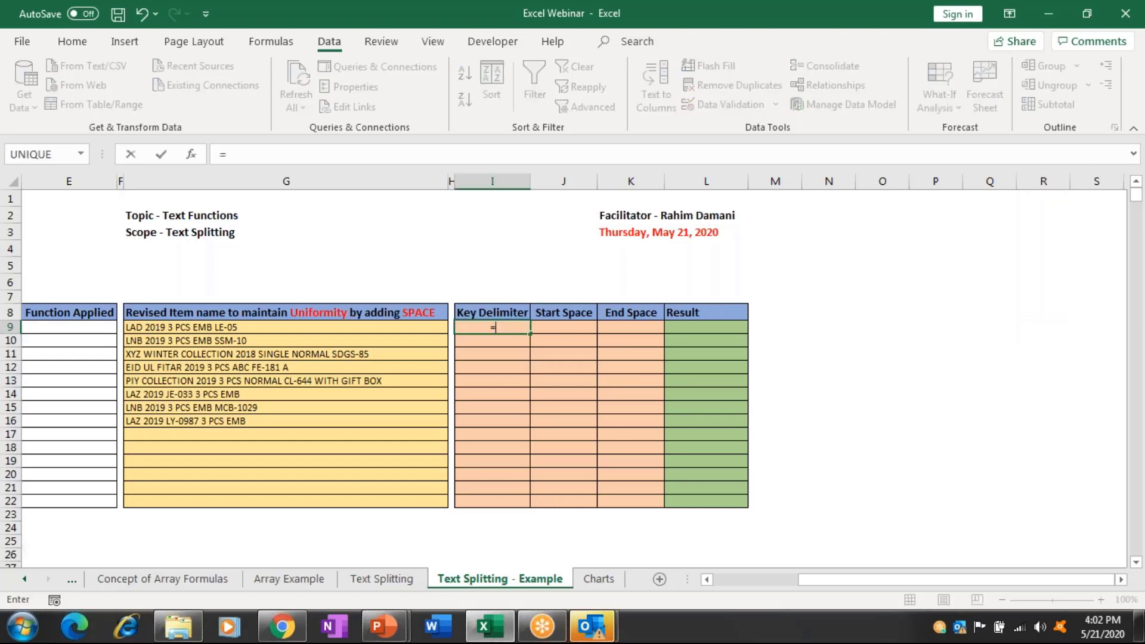
type("SE")
key("Tab")
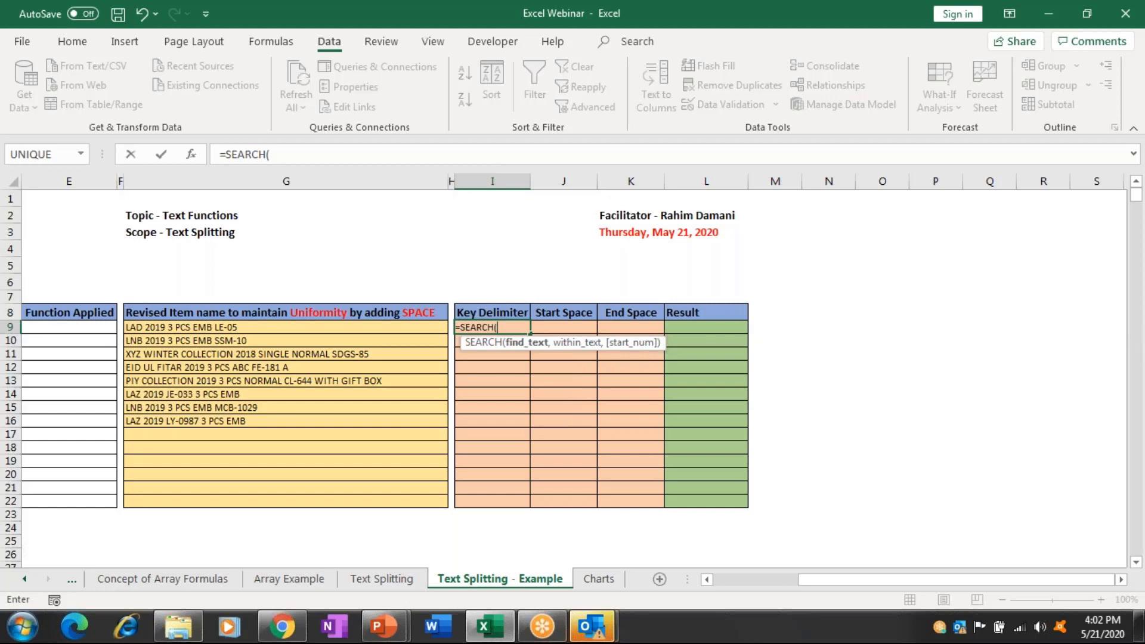
key("Left")
key("Left")
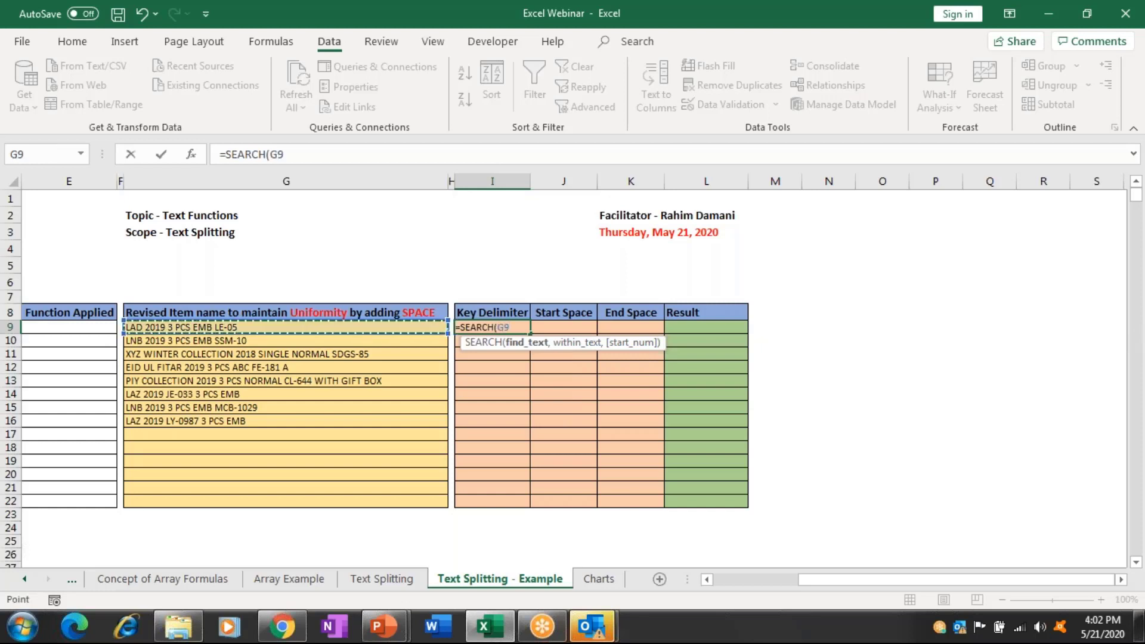
key("BackSpace")
key("BackSpace")
type("\"")
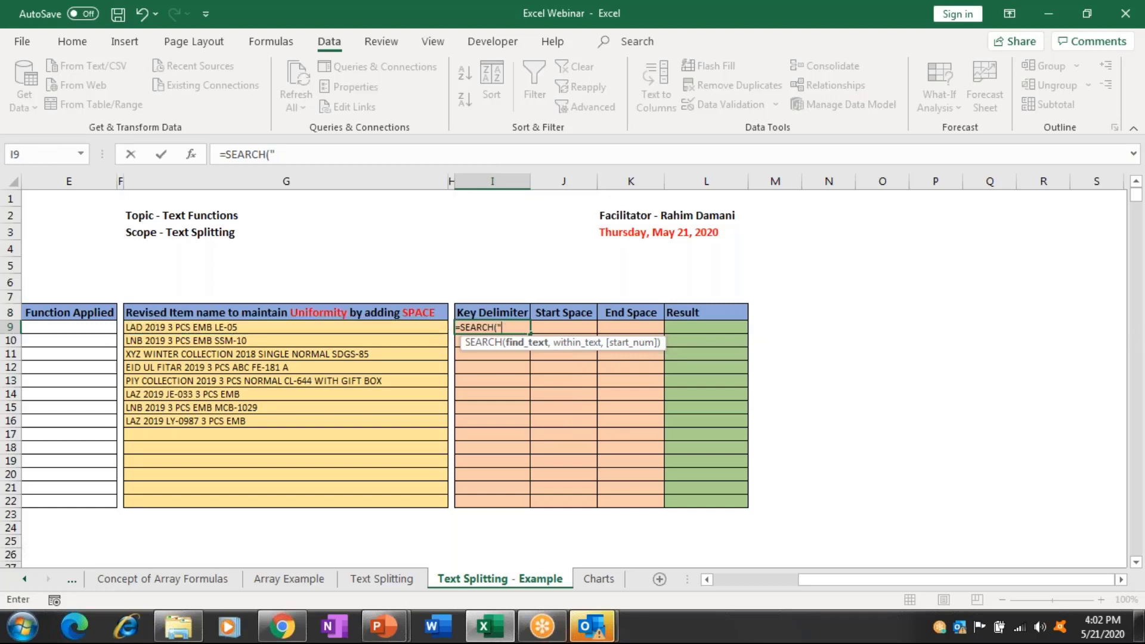
type("-\",")
key("Left")
key("Left")
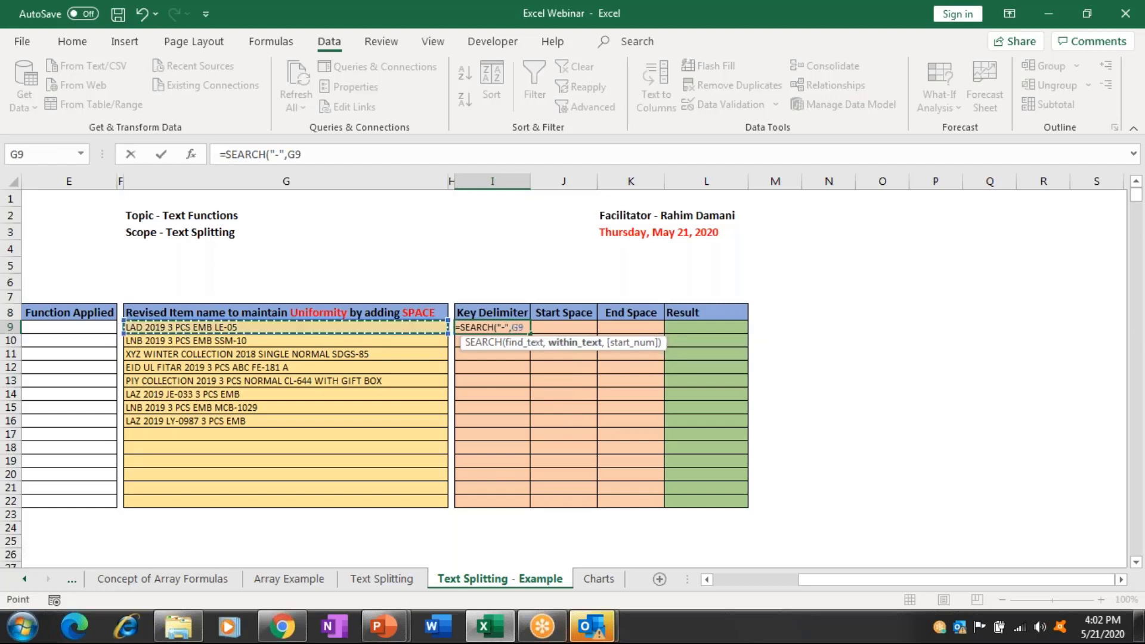
key("Return")
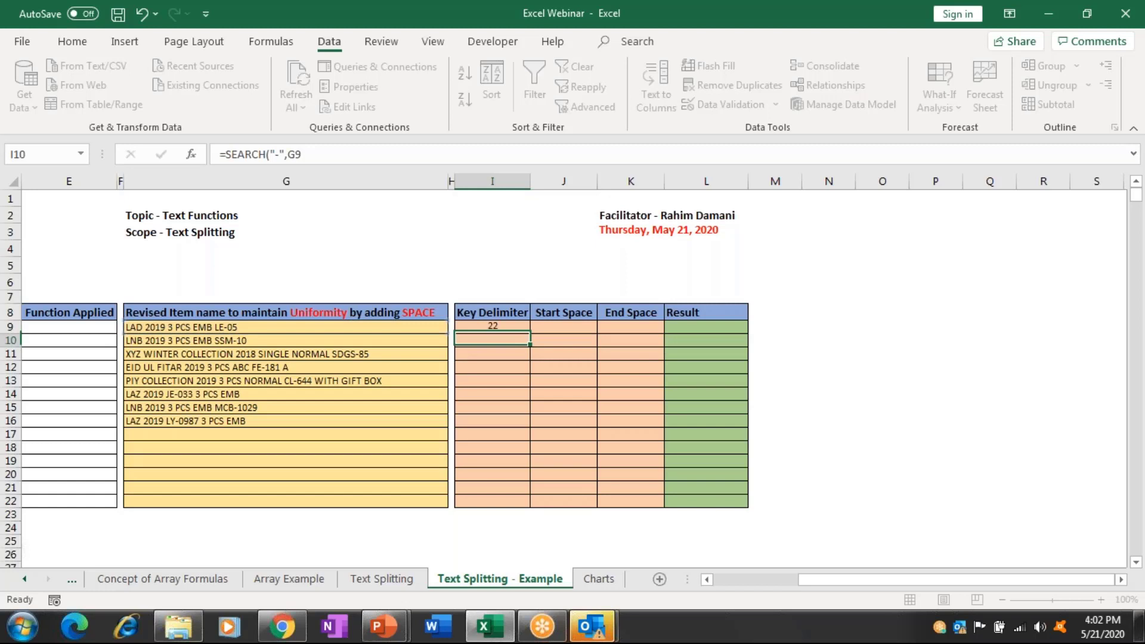
left_click_drag(492, 326, 492, 420)
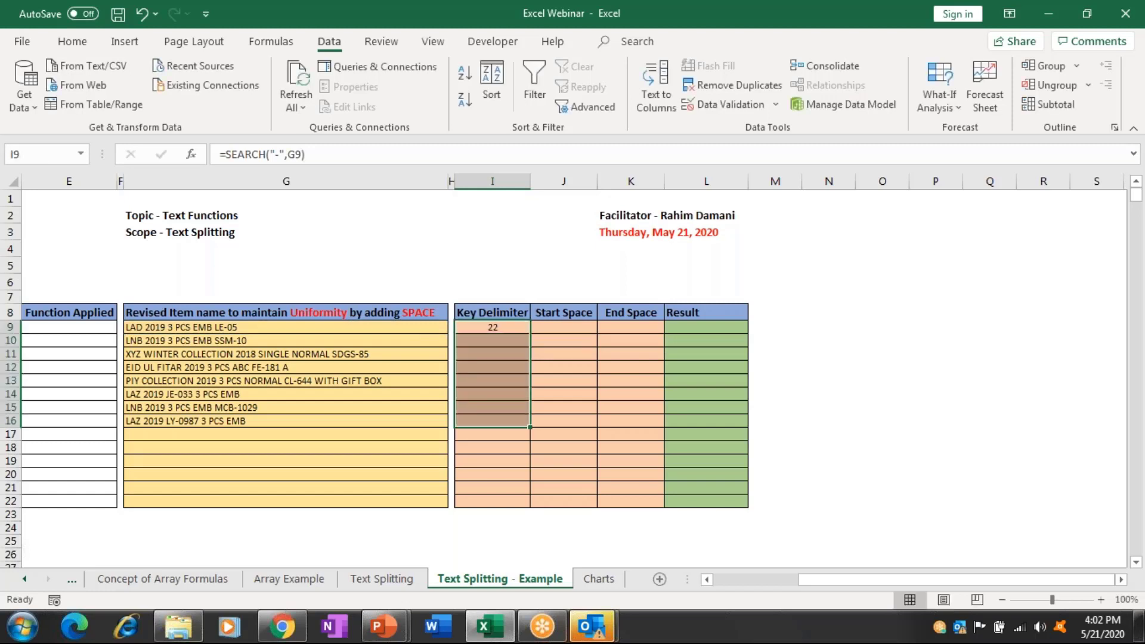
key("ctrl+d")
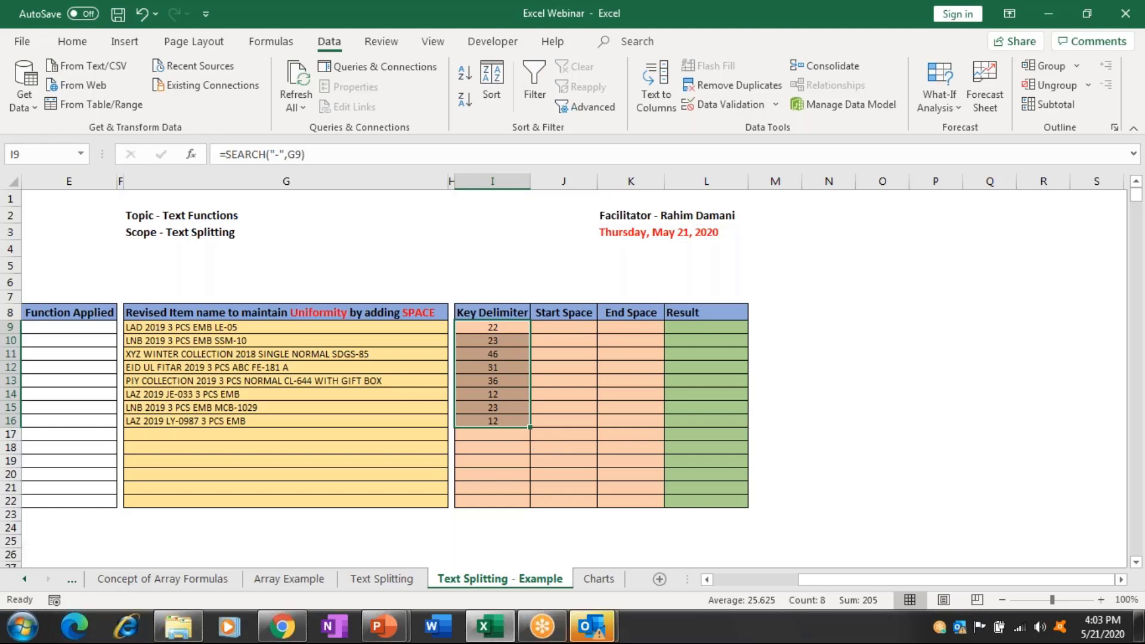
Widen column J and insert blank columns J to N before Start Space.
left_click(564, 181)
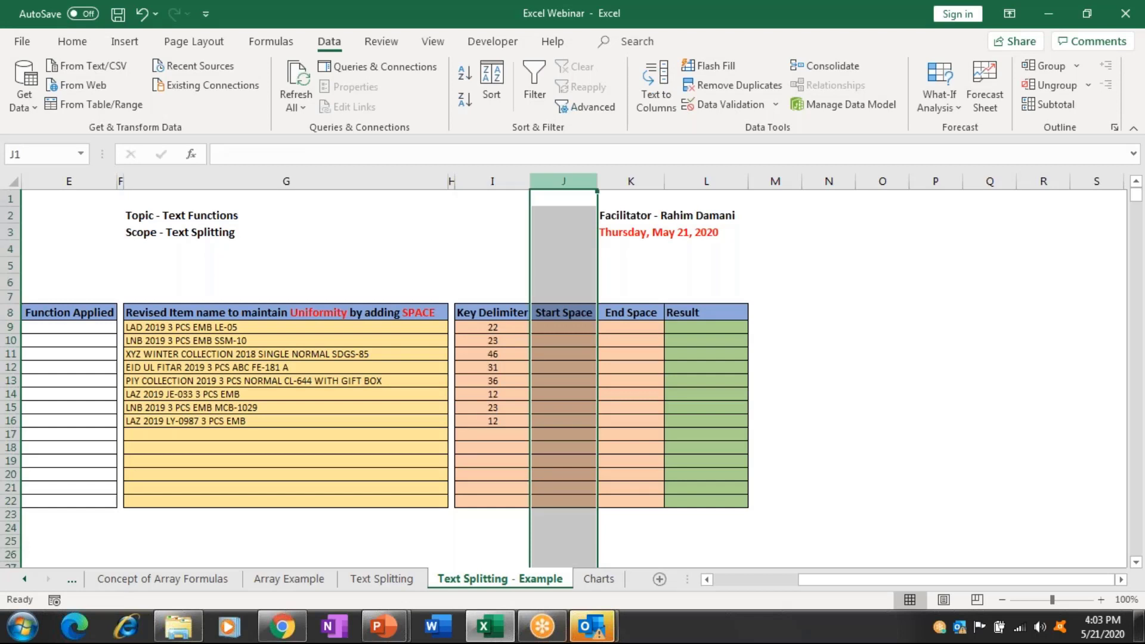
left_click_drag(597, 182, 606, 181)
key("ctrl+shift+plus")
key("ctrl+shift+plus")
key("ctrl+shift+plus")
key("ctrl+shift+plus")
key("Down")
key("Down")
key("Down")
key("Down")
key("Down")
key("Down")
key("Down")
key("Down")
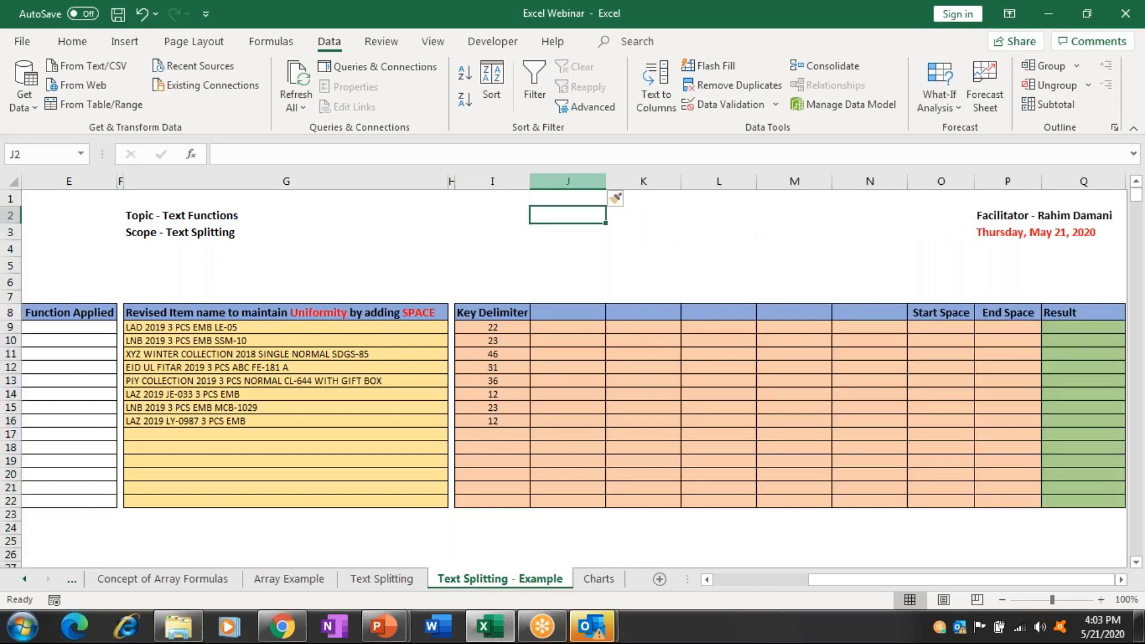
left_click(492, 327)
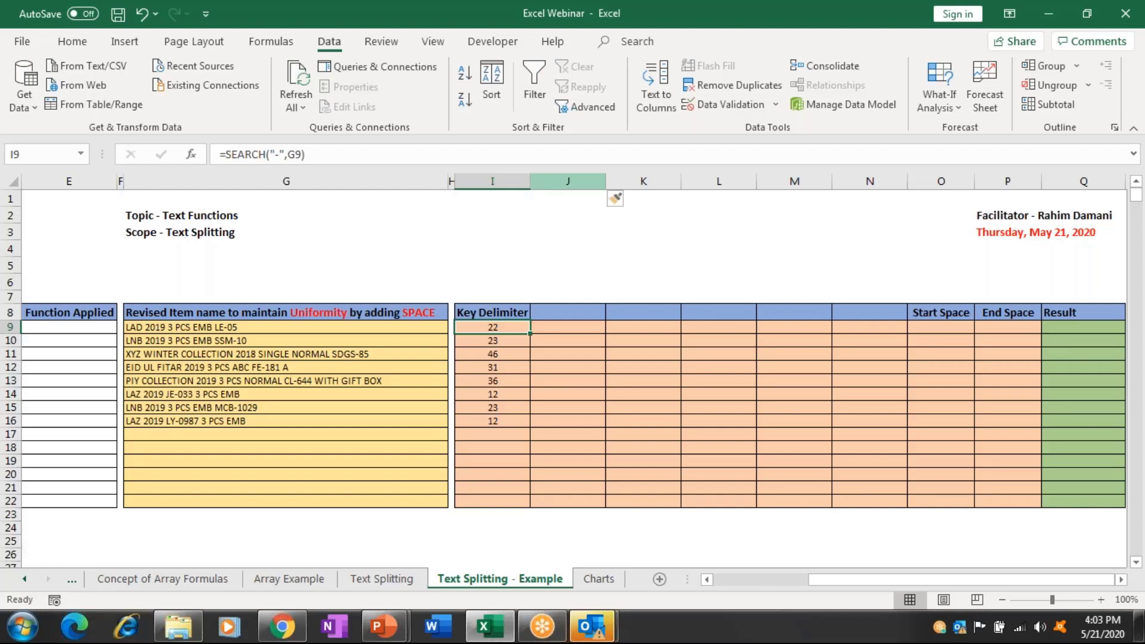
Enter =LEFT(G9,I9-1) in J9 and fill it down through J16.
left_click(567, 327)
type("=")
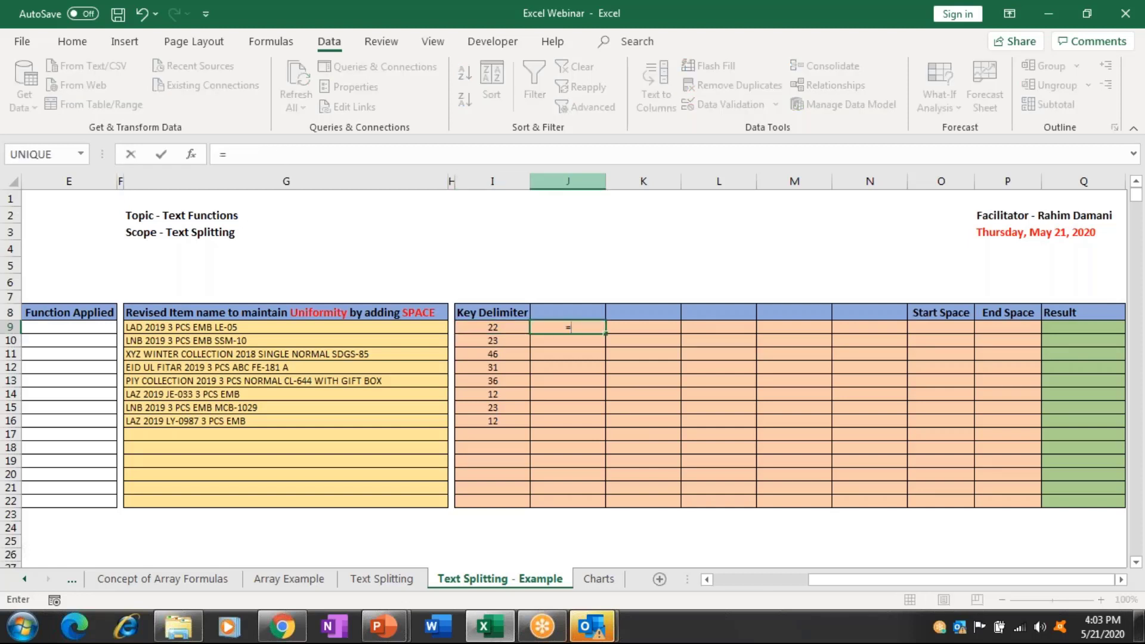
type("L")
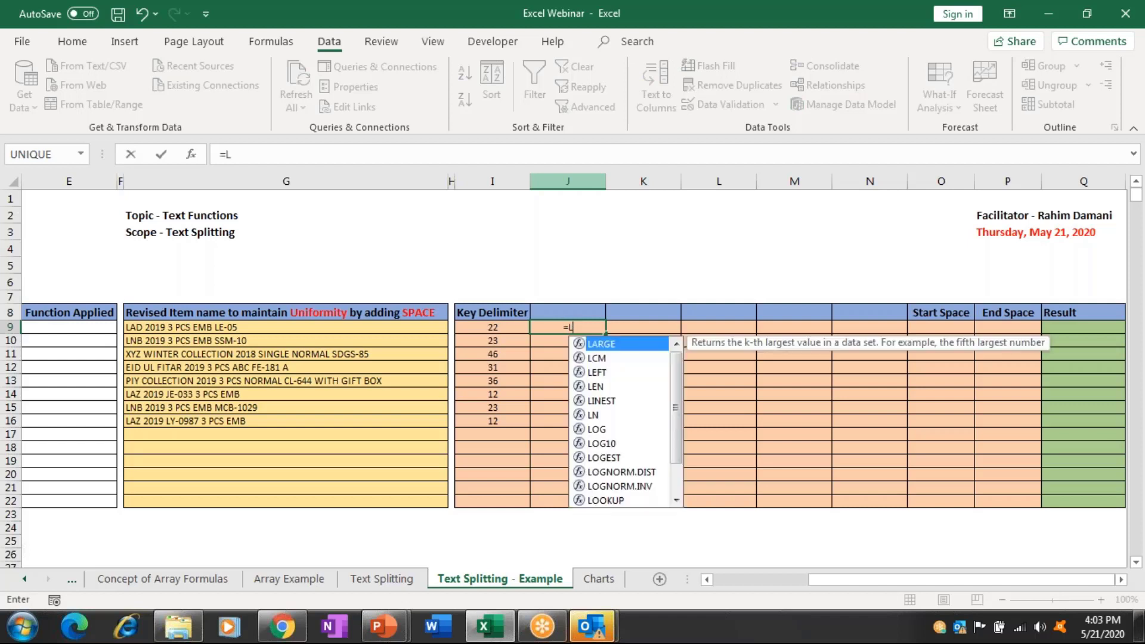
type("EFT(")
left_click(286, 327)
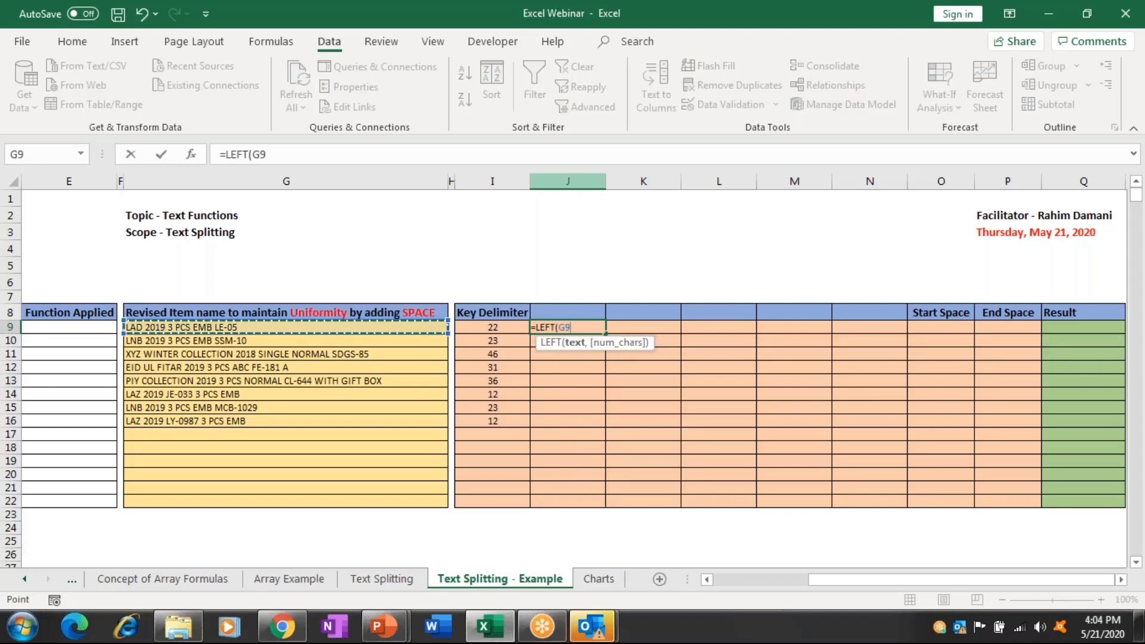
type(",")
left_click(492, 327)
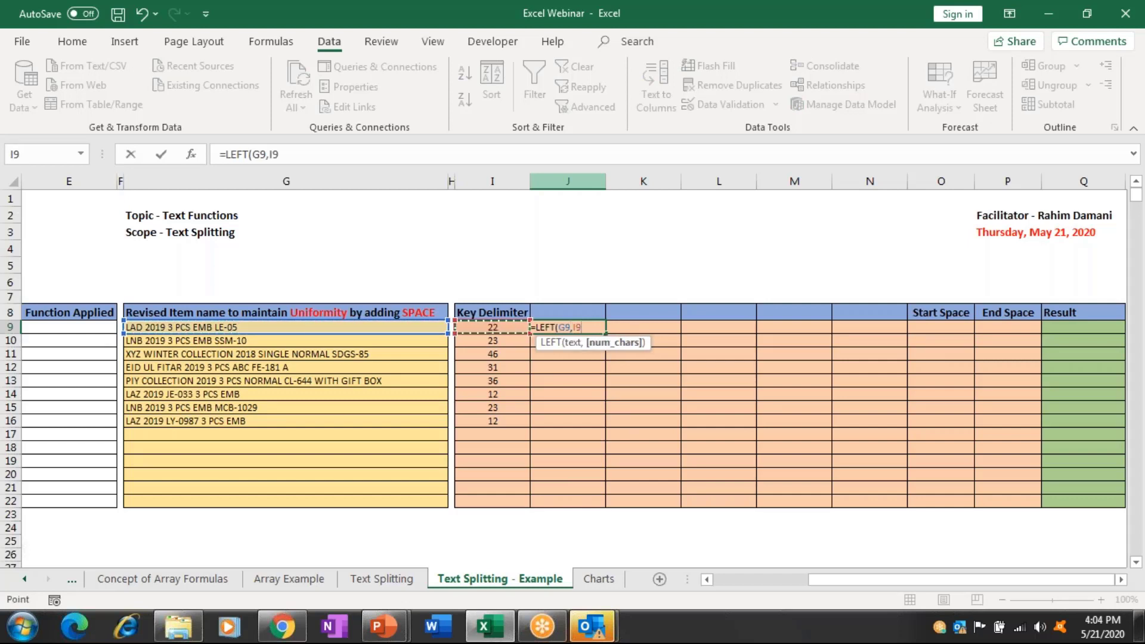
type("-1")
key("Return")
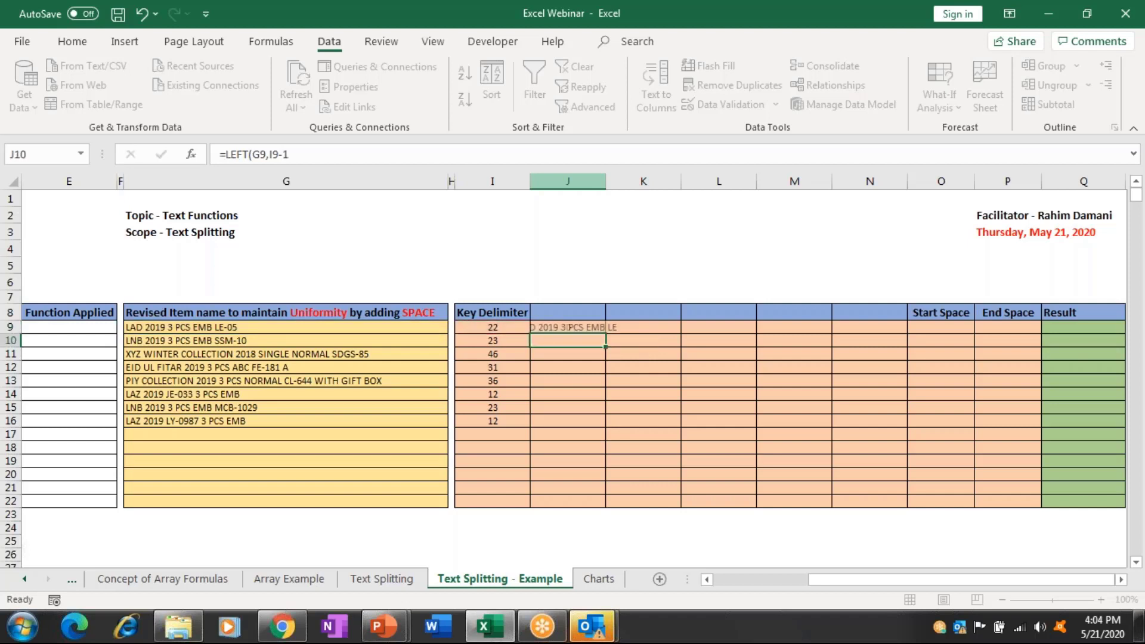
left_click_drag(567, 327, 567, 420)
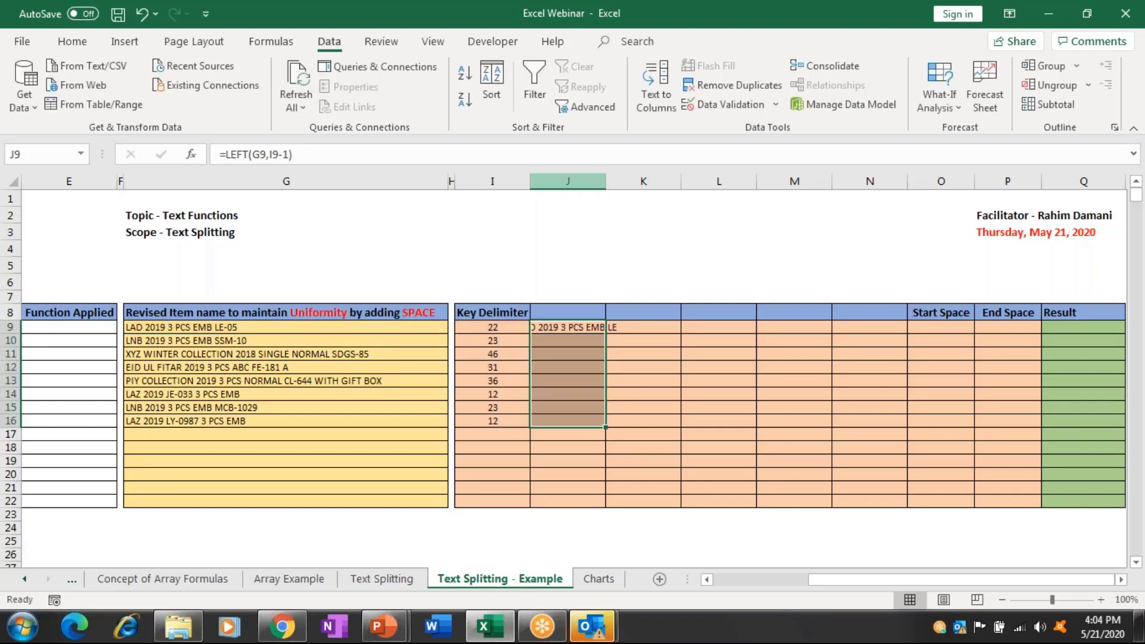
key("ctrl+d")
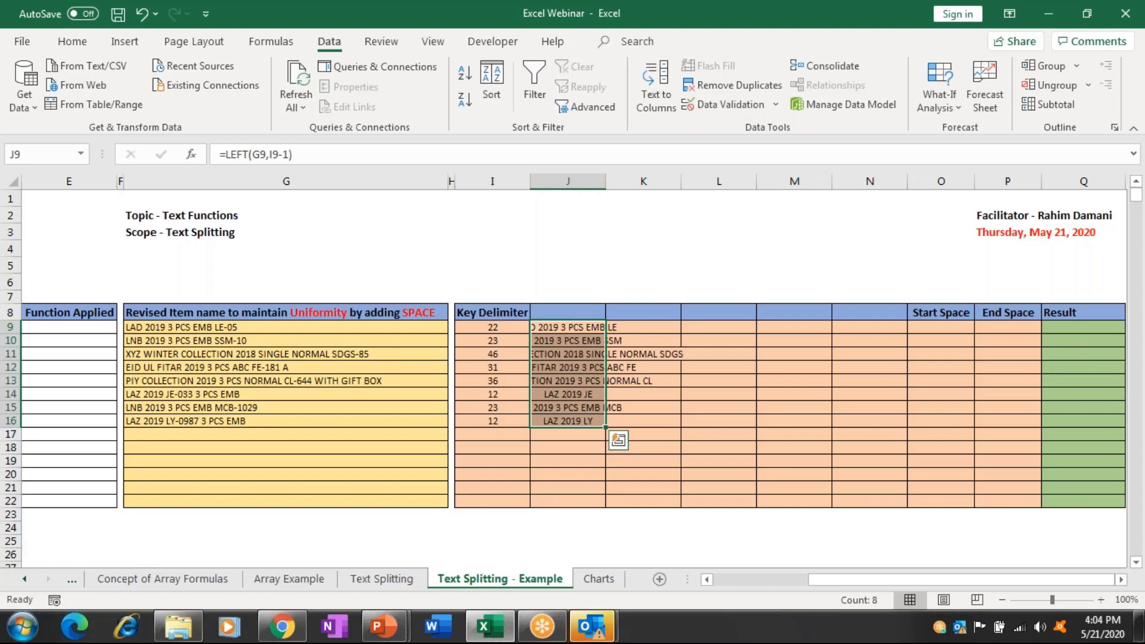
AutoFit column J and left-align the split item names.
key("alt+h")
key("o")
key("i")
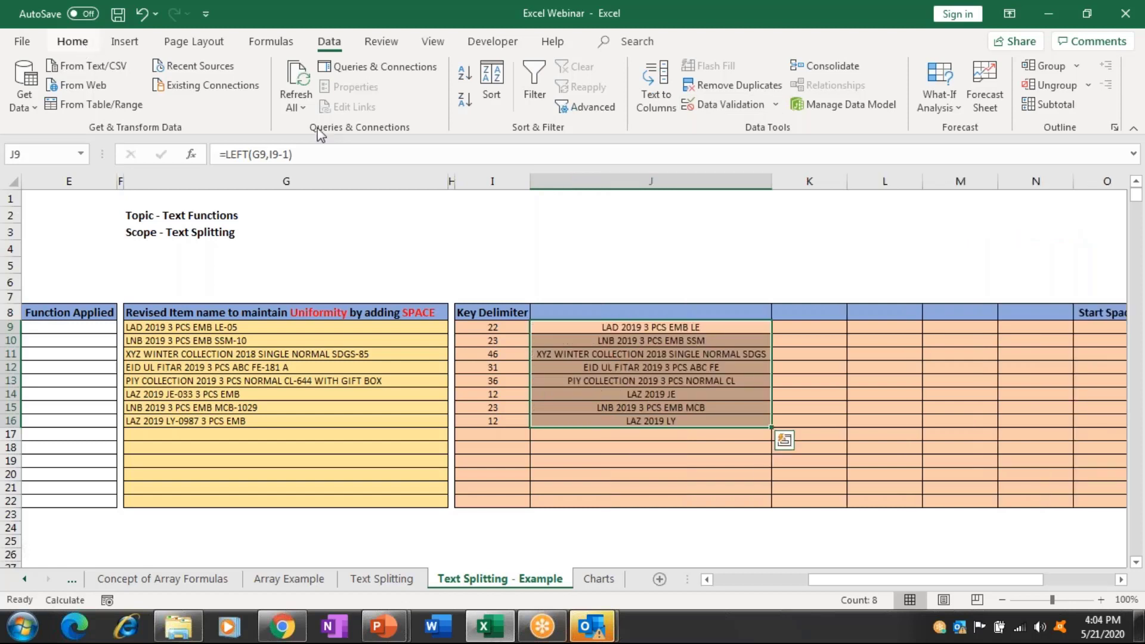
left_click(285, 105)
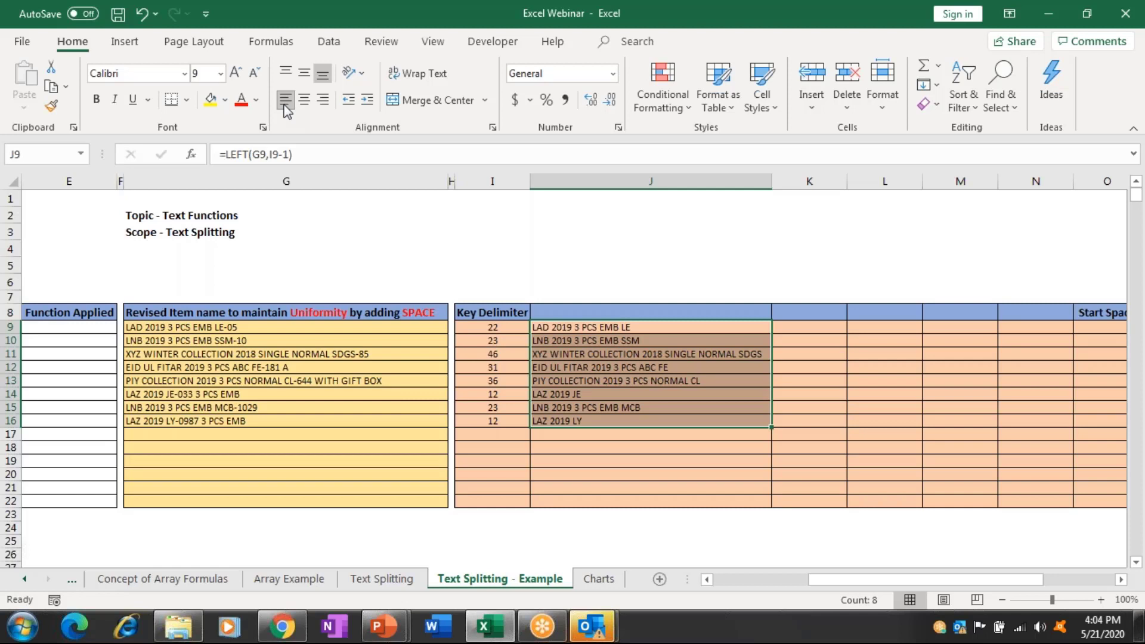
key("Left")
key("Right")
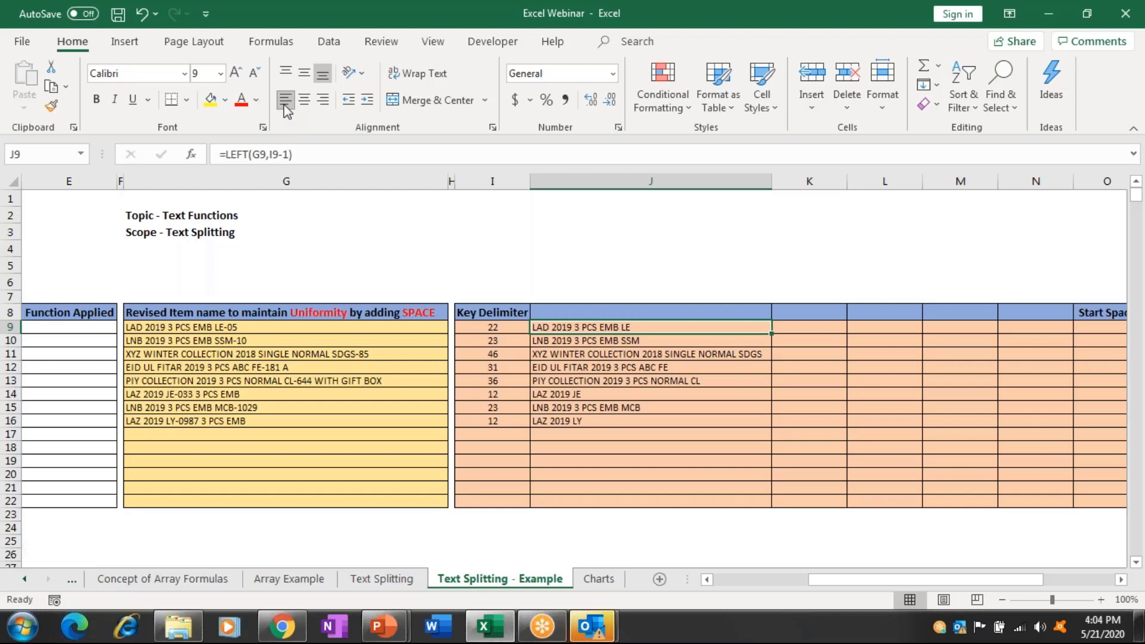
key("Right")
key("Right")
key("Right")
key("Right")
key("Right")
key("Right")
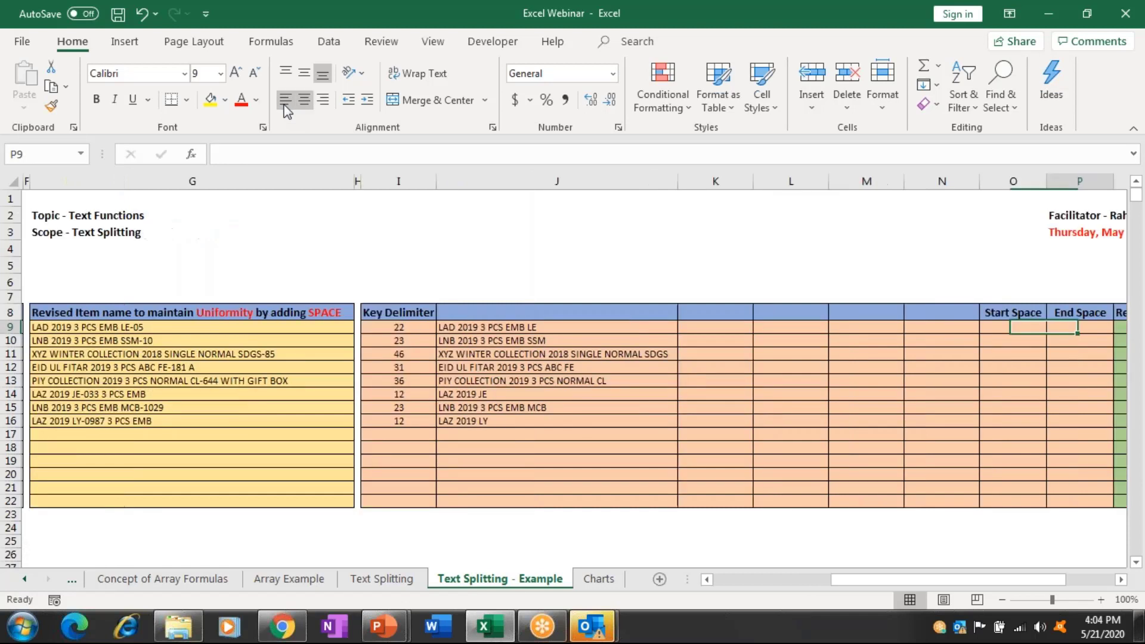
key("Left")
key("Left")
key("Left")
key("Left")
key("Left")
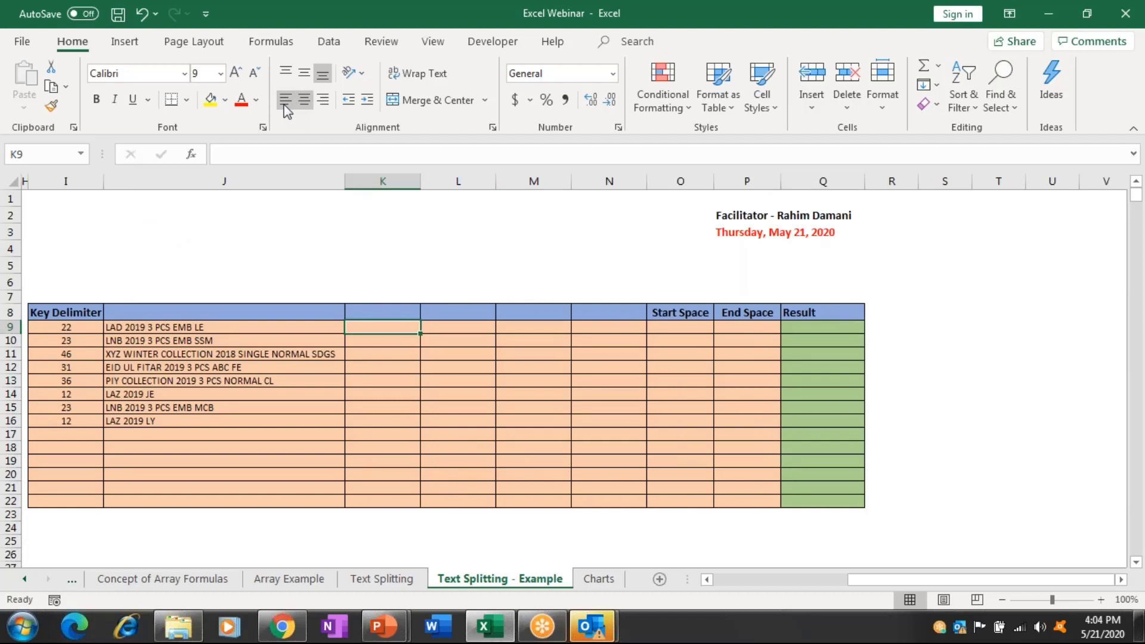
type("=SUB")
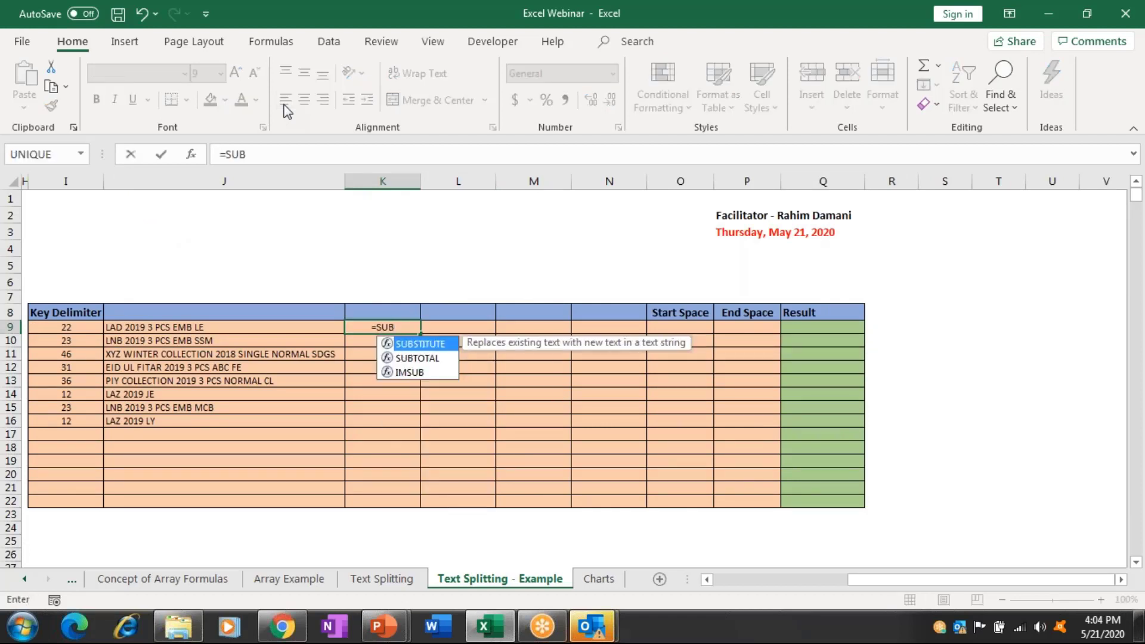
key("Tab")
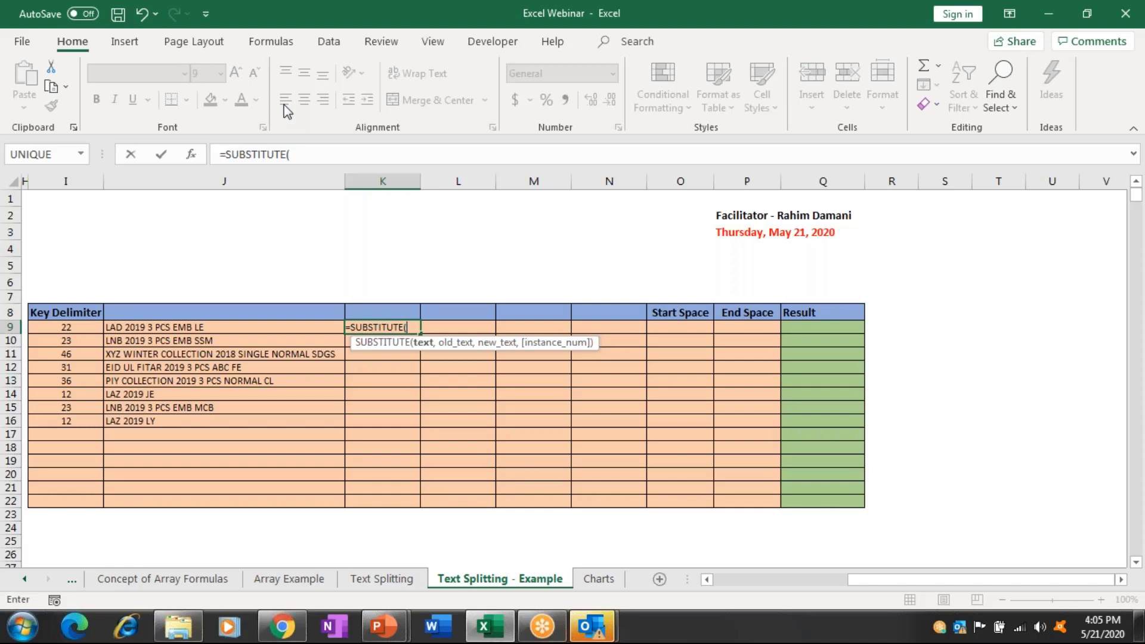
key("Escape")
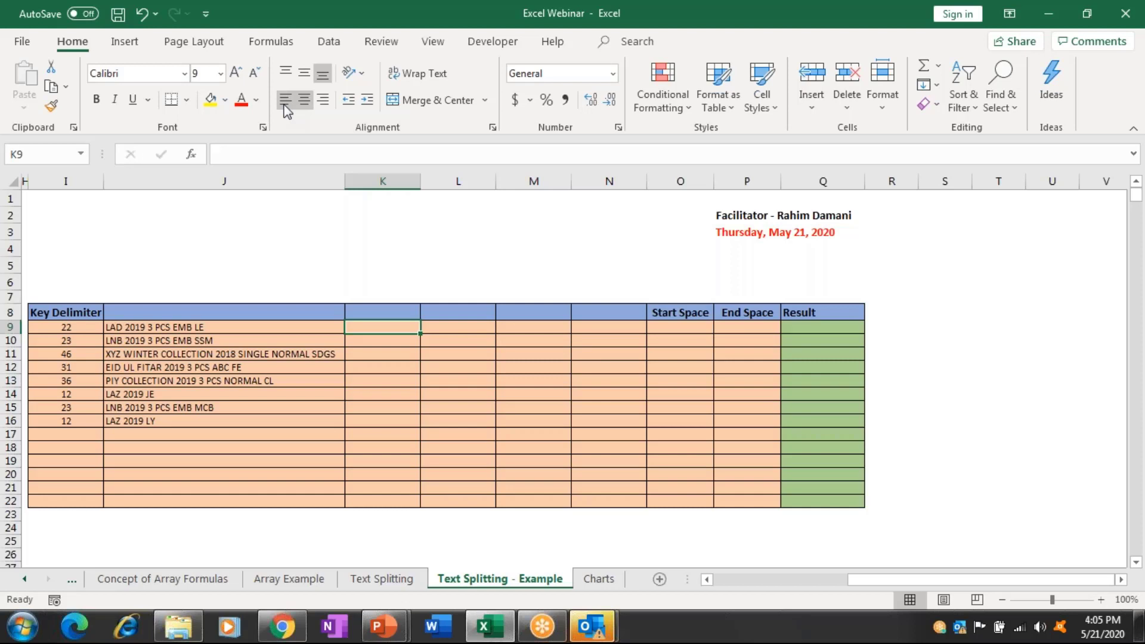
Enter =LEN(J9) in K9 and fill it down through K16.
type("=LEN")
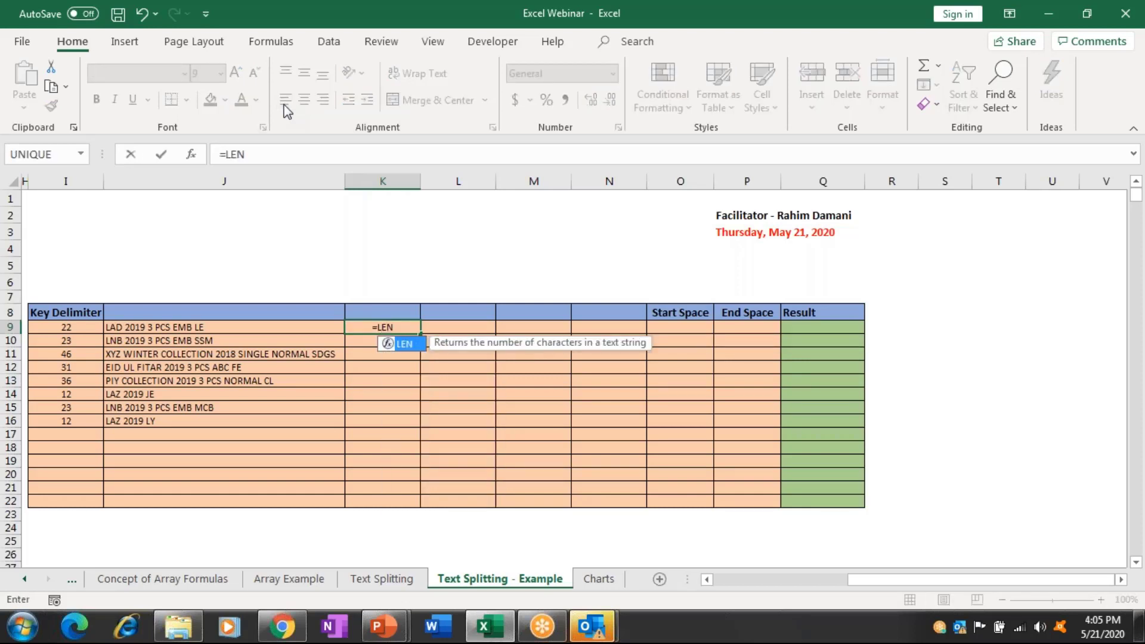
type("(")
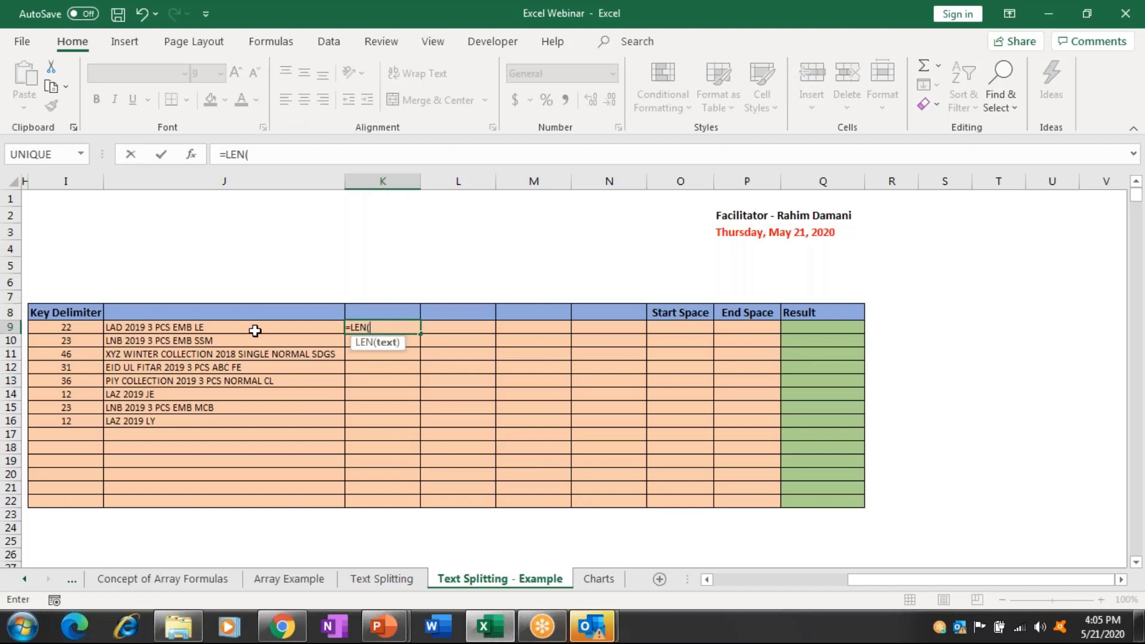
left_click(254, 330)
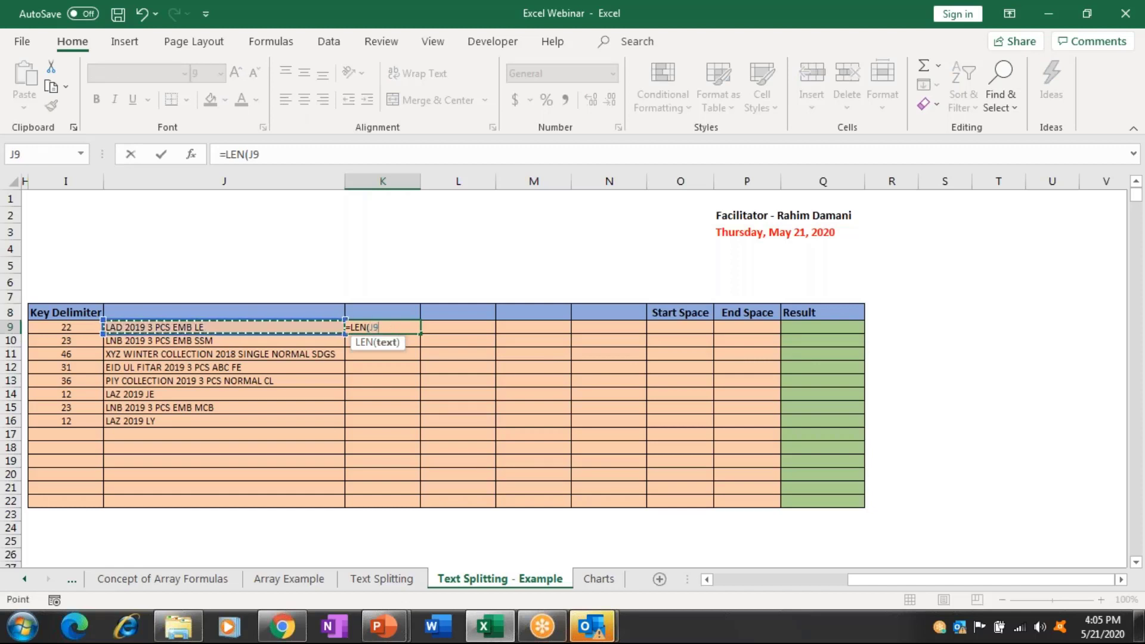
type(")")
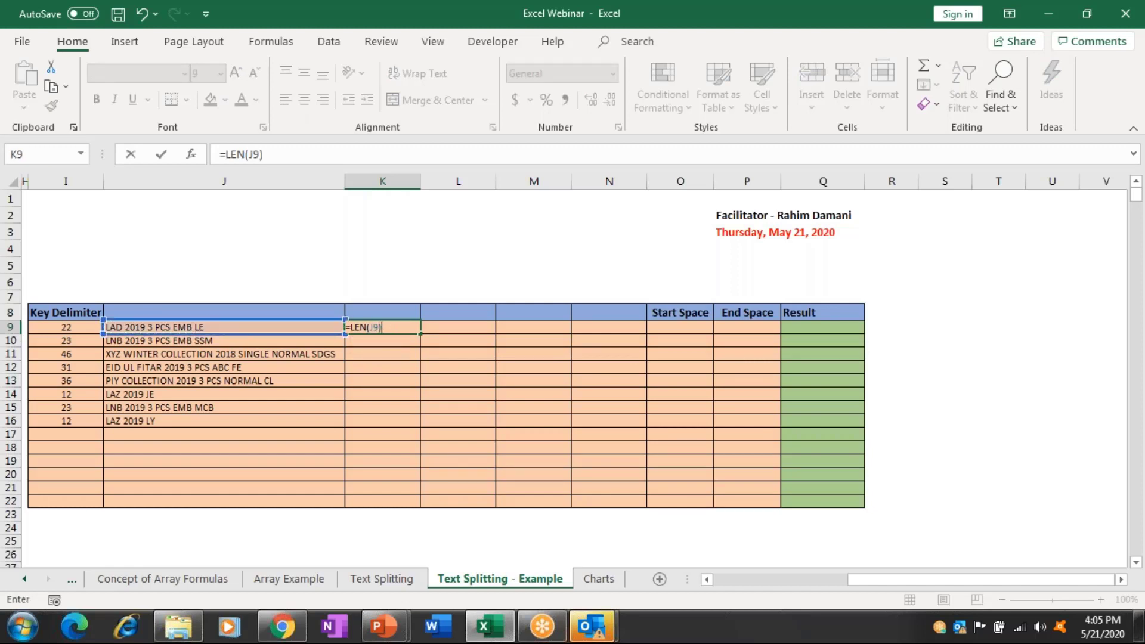
left_click_drag(382, 327, 382, 420)
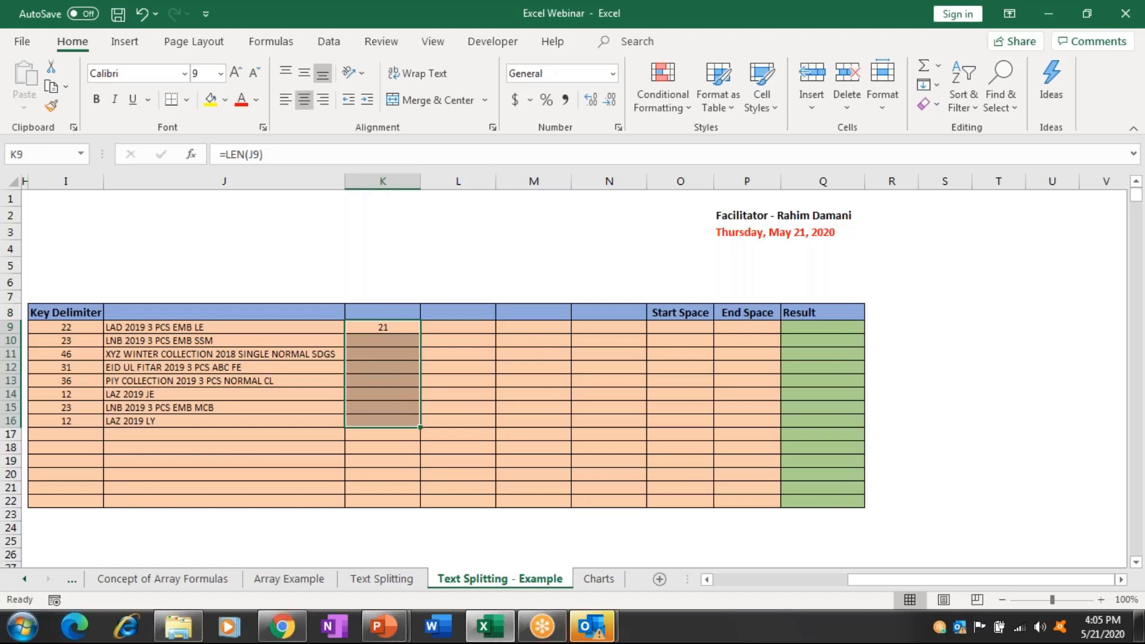
key("ctrl+d")
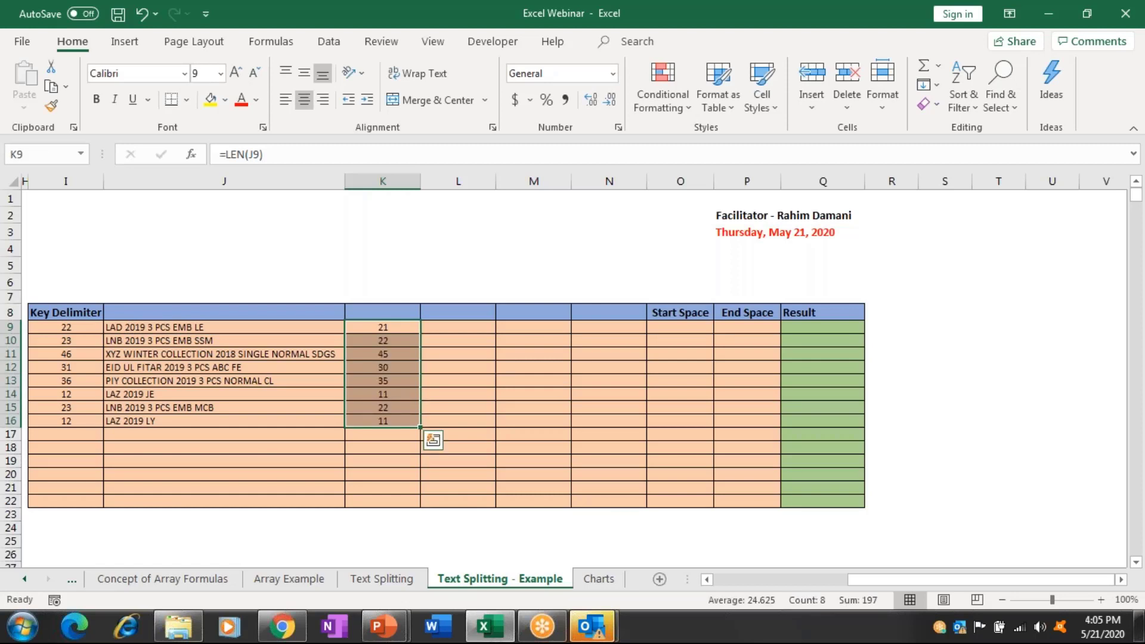
left_click(458, 327)
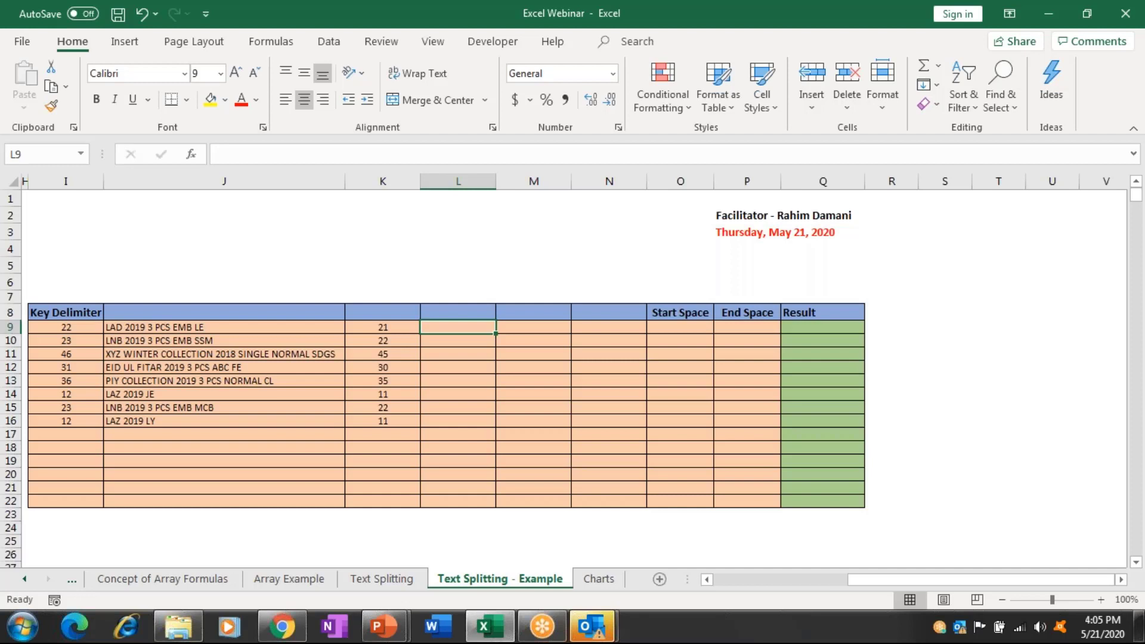
Enter =SUBSTITUTE(J9," ","") in L9 to strip spaces from the description.
type("=SUBS")
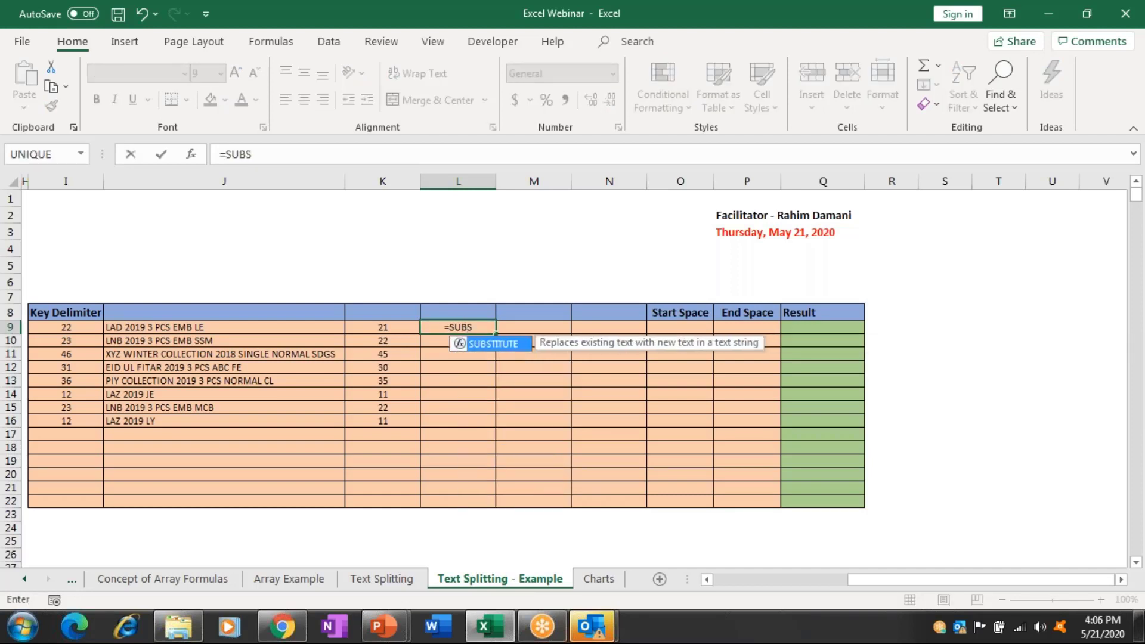
key("Tab")
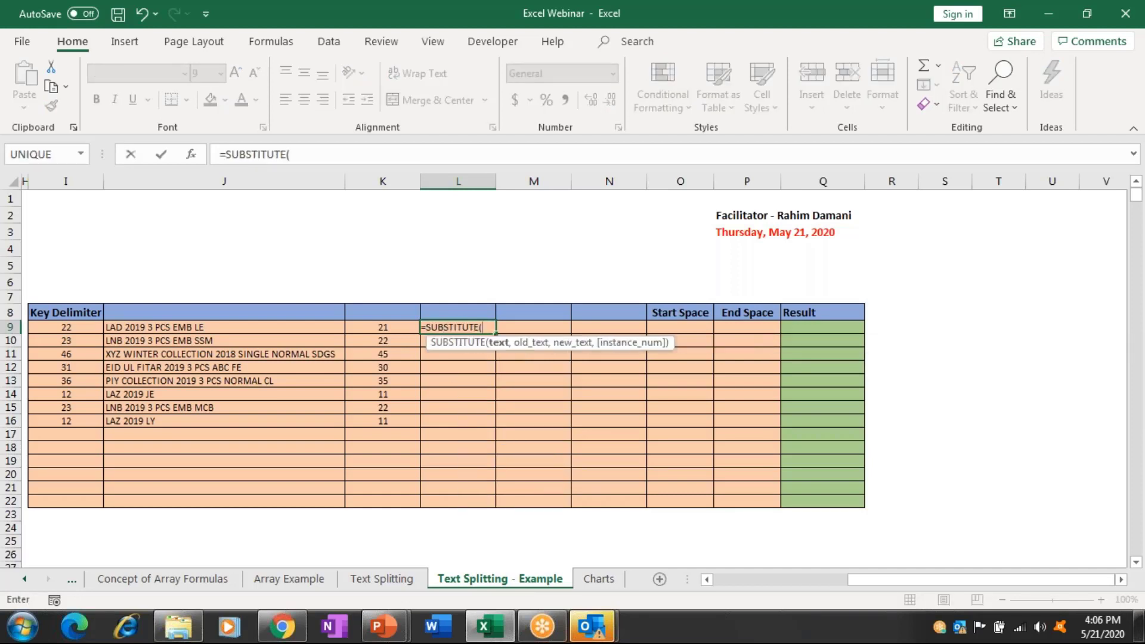
left_click(224, 326)
type(",")
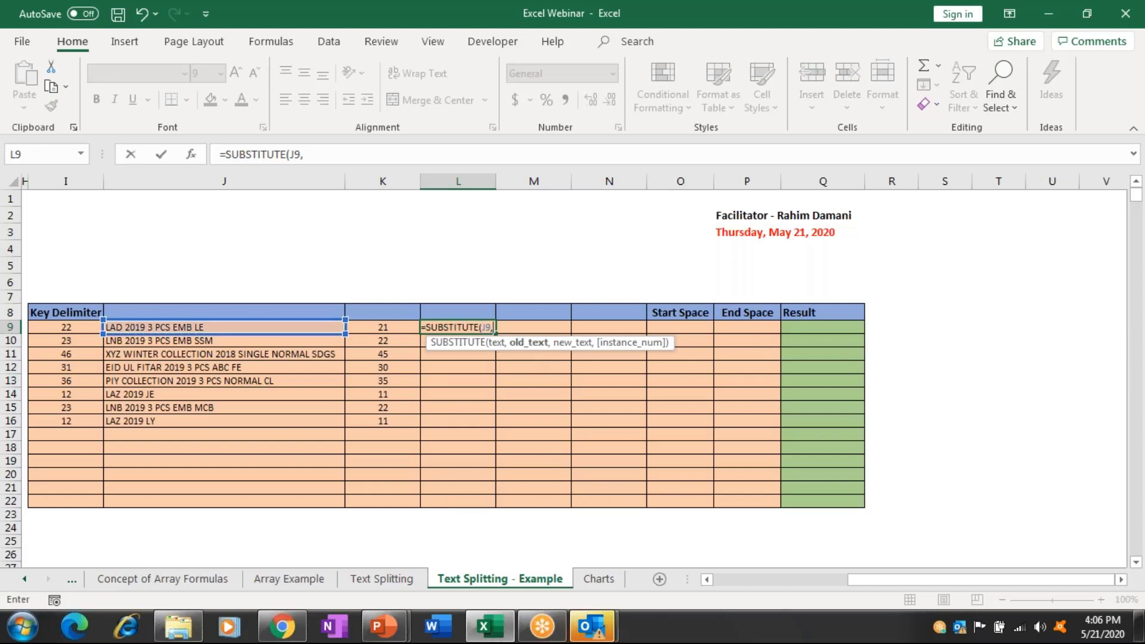
type("\" ")
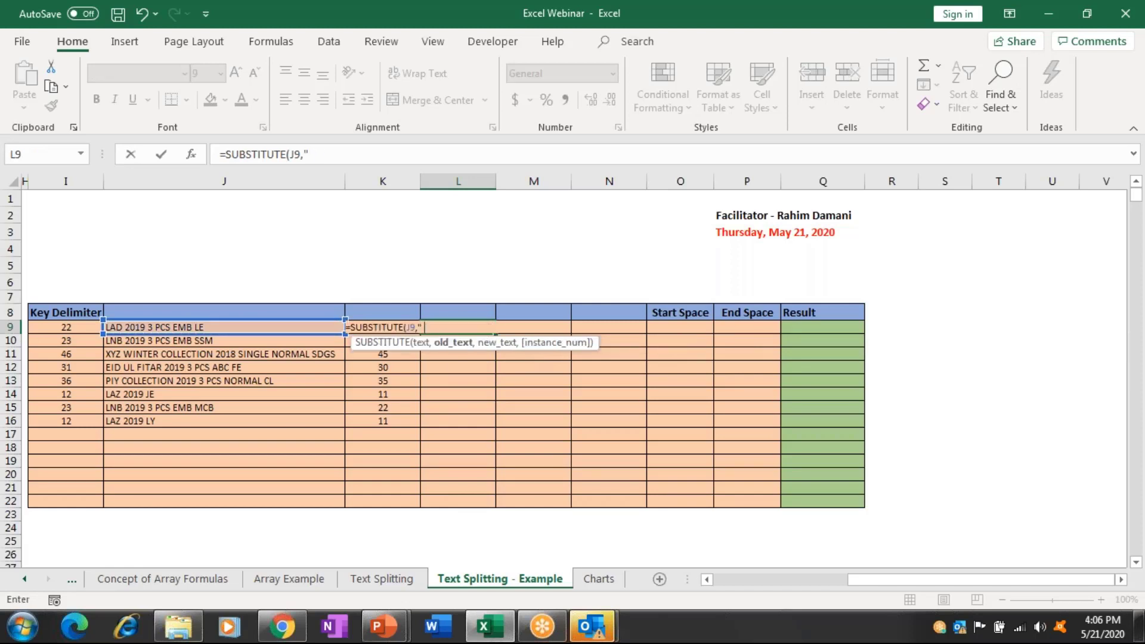
type("\",\"\"")
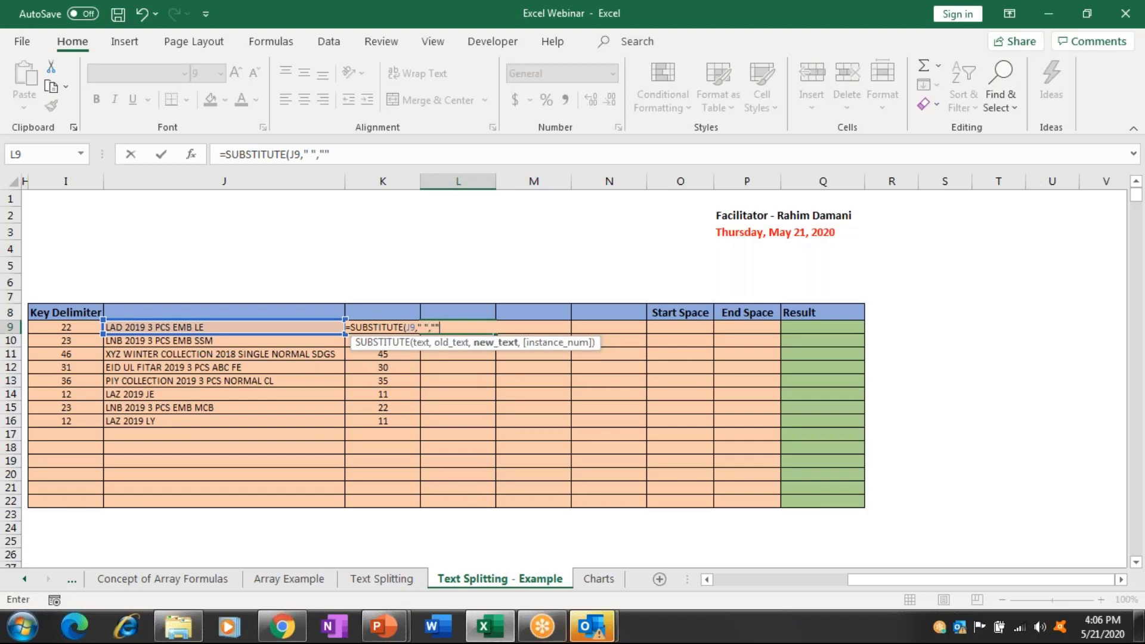
type(")")
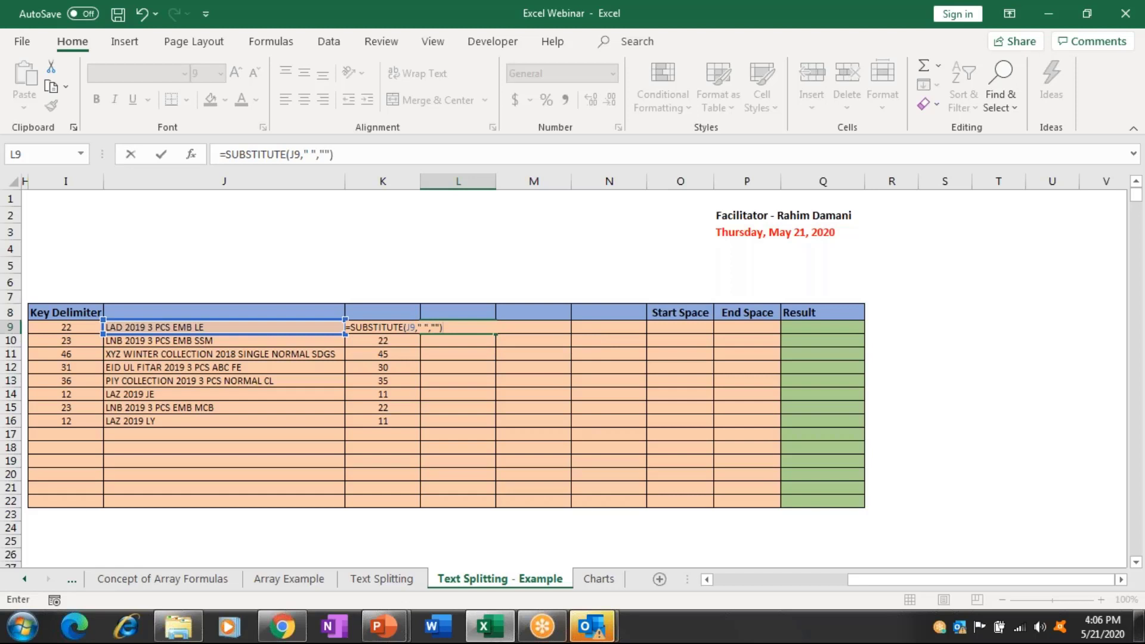
key("ctrl+Return")
Fill the SUBSTITUTE formula down to L16, left-align it, and widen column L.
double_click(496, 183)
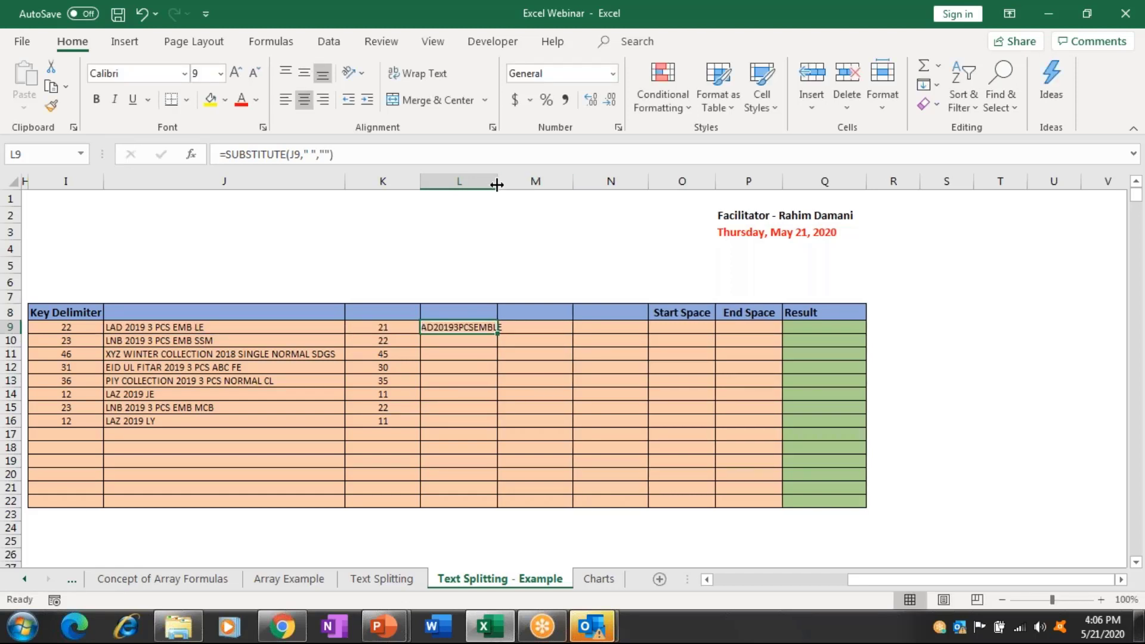
key("shift+Down")
key("shift+Down")
key("shift+Down")
key("shift+Down")
key("shift+Down")
key("shift+Down")
key("shift+Down")
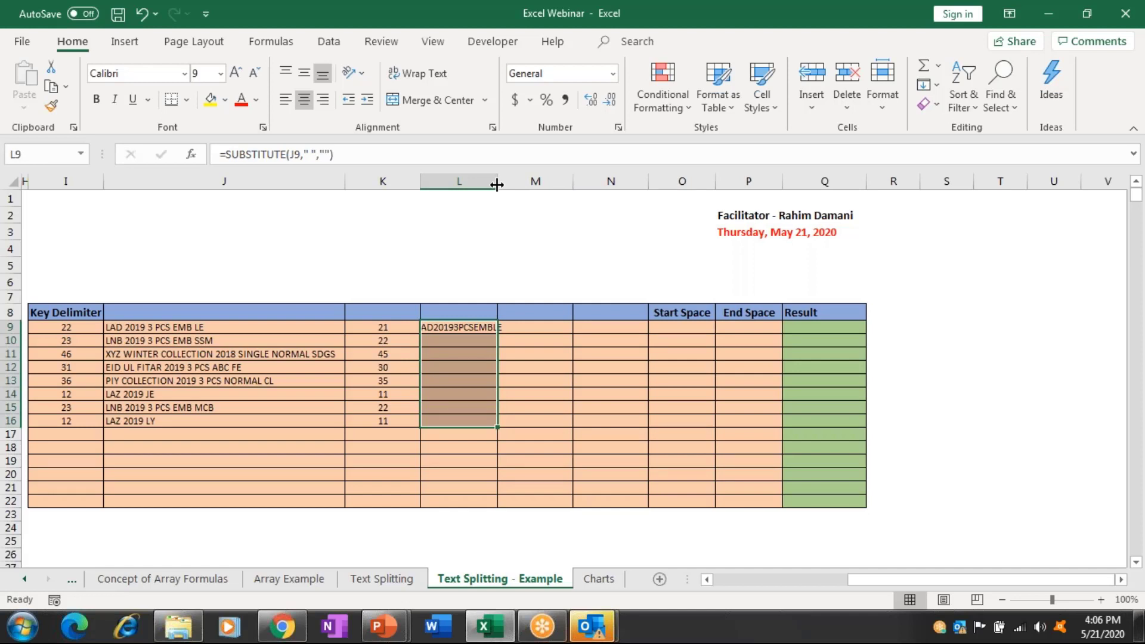
key("ctrl+e")
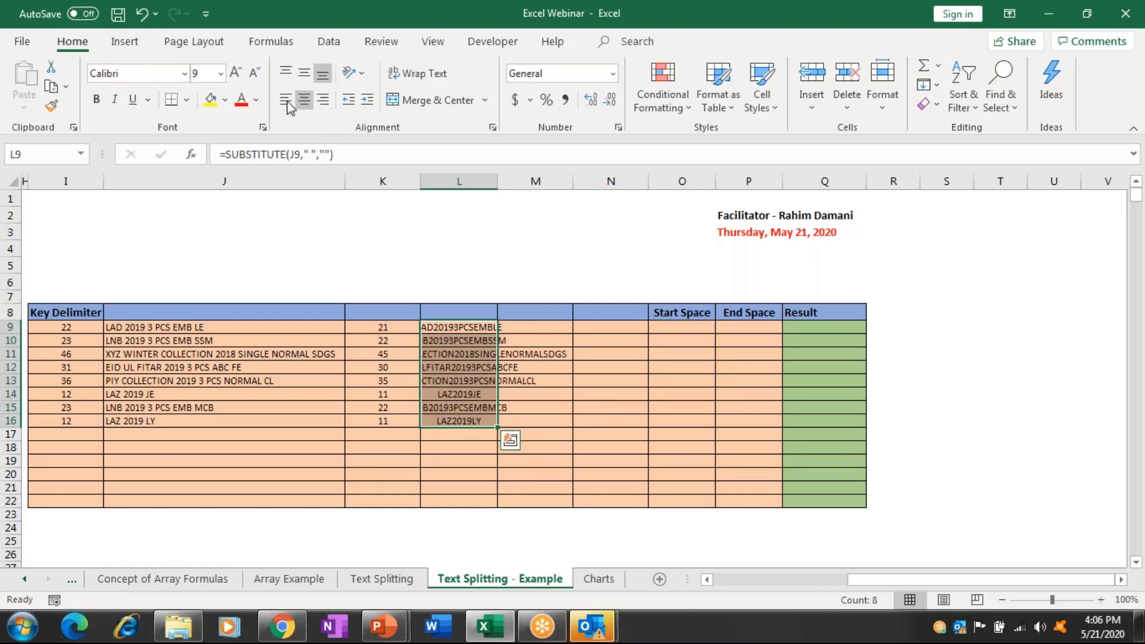
left_click(286, 101)
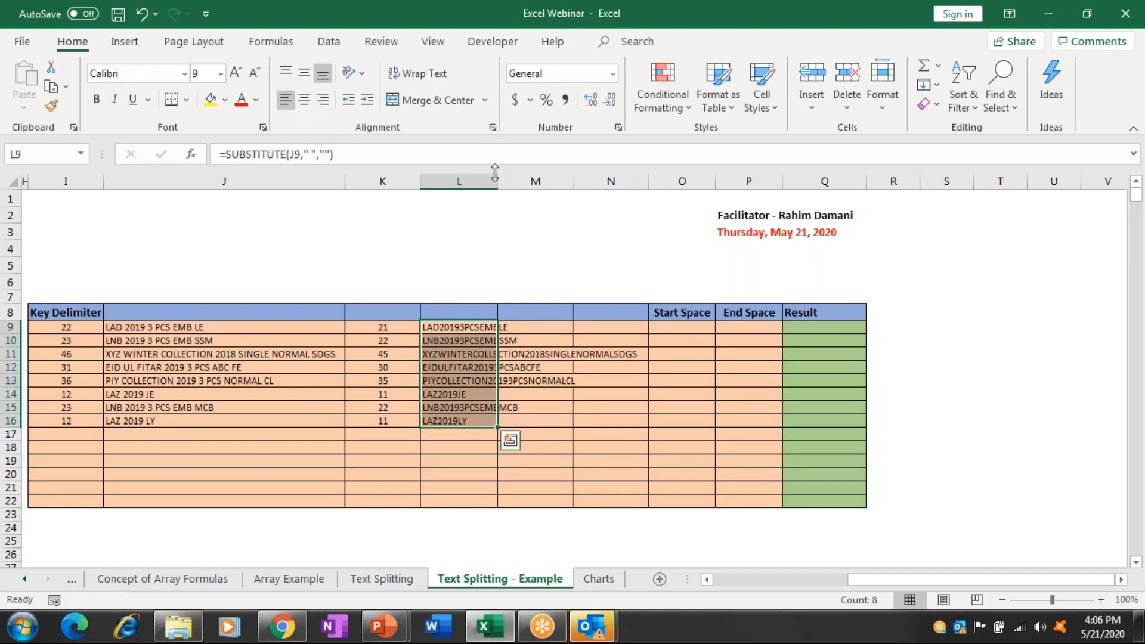
left_click_drag(495, 173, 646, 176)
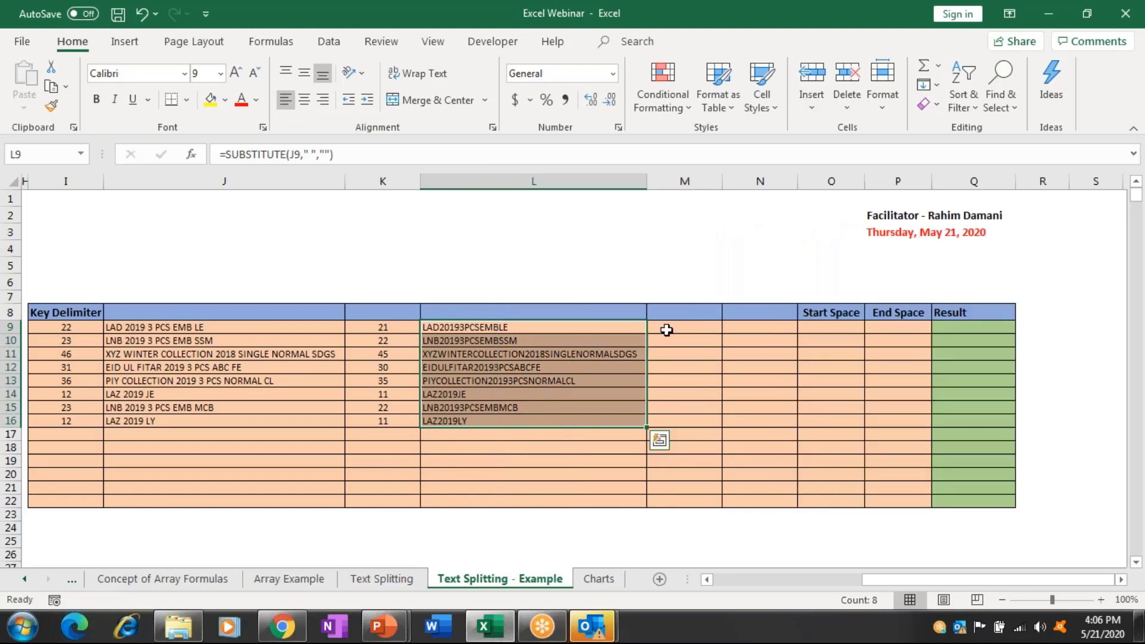
left_click(665, 330)
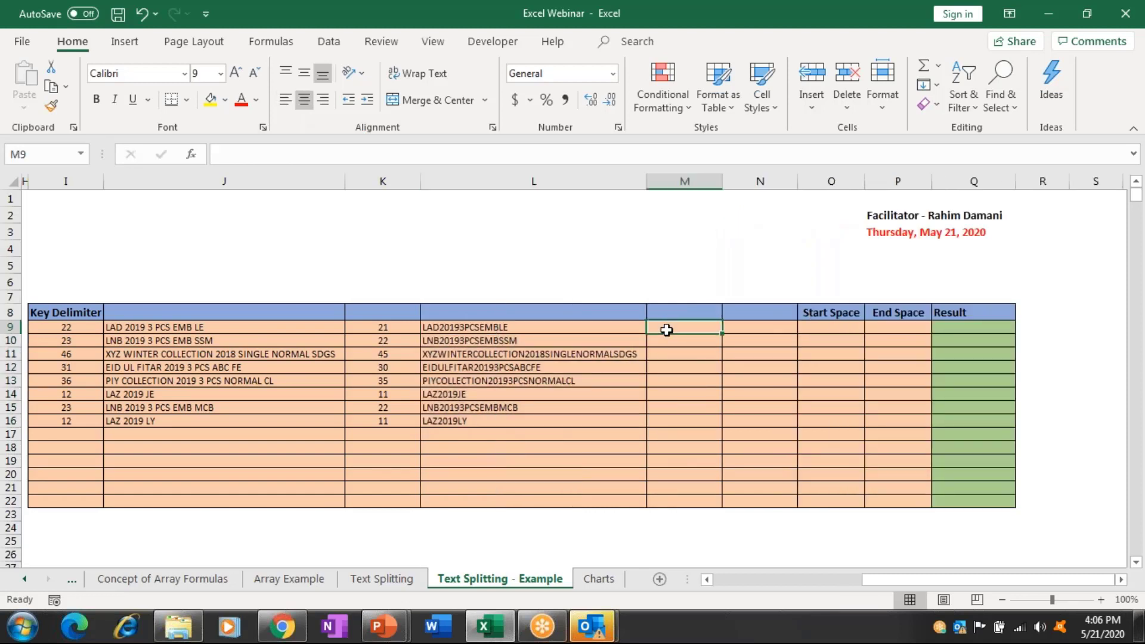
Enter =LEN(L9) in M9 and fill it down through M16.
type("=LE")
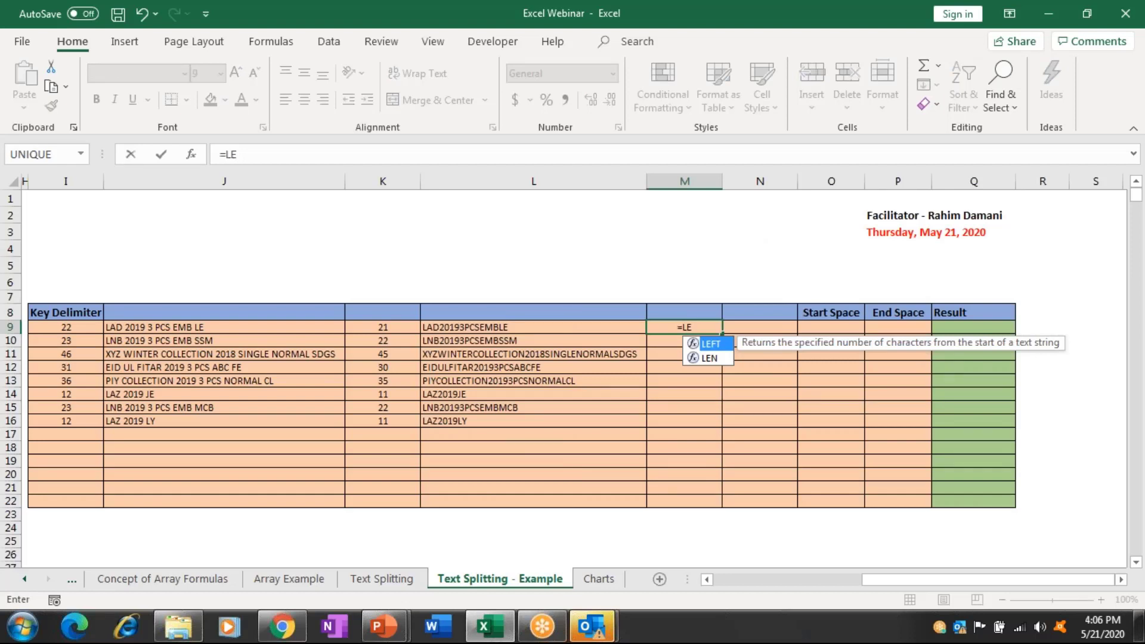
type("N(")
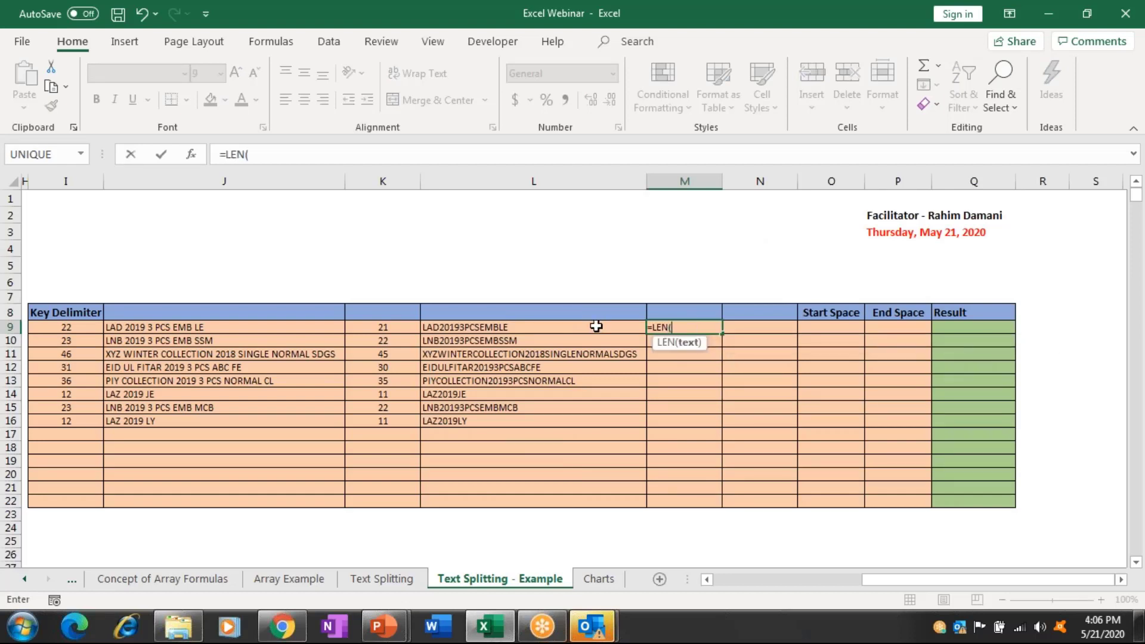
left_click(596, 326)
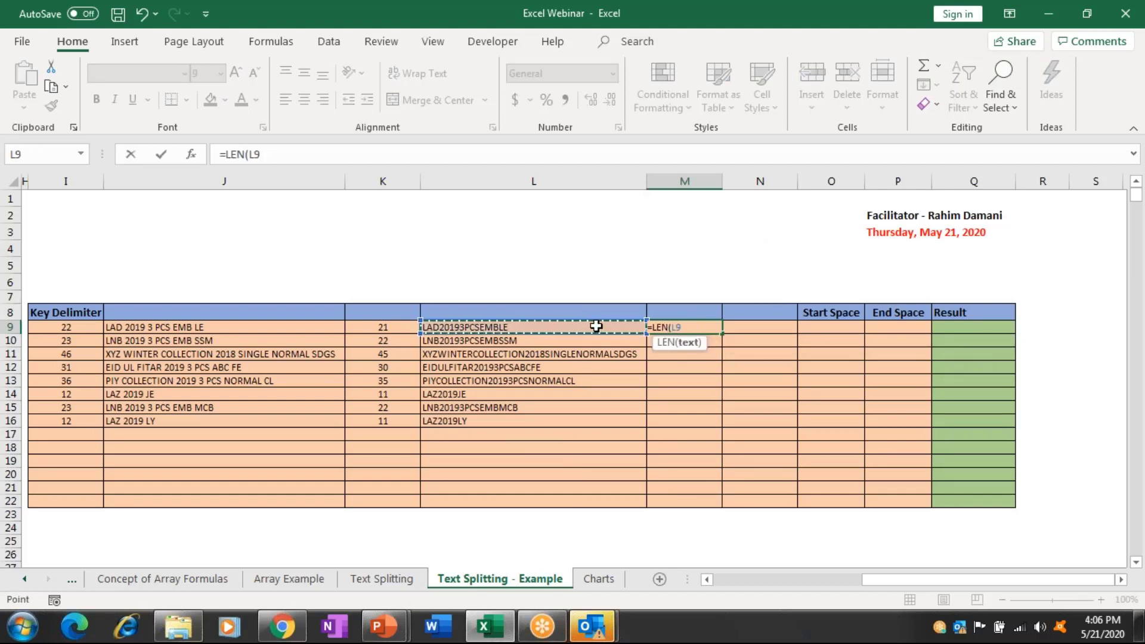
type(")")
key("ctrl+Return")
key("shift+Down")
key("shift+Down")
key("shift+Down")
key("shift+Down")
key("shift+Down")
key("shift+Down")
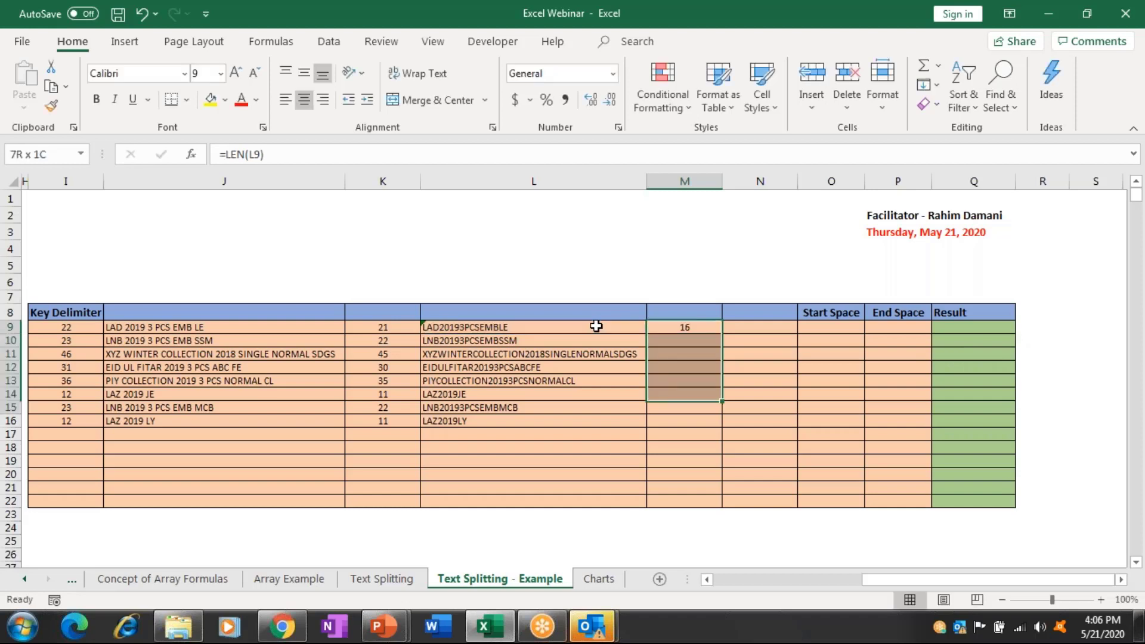
key("shift+Down")
key("ctrl+d")
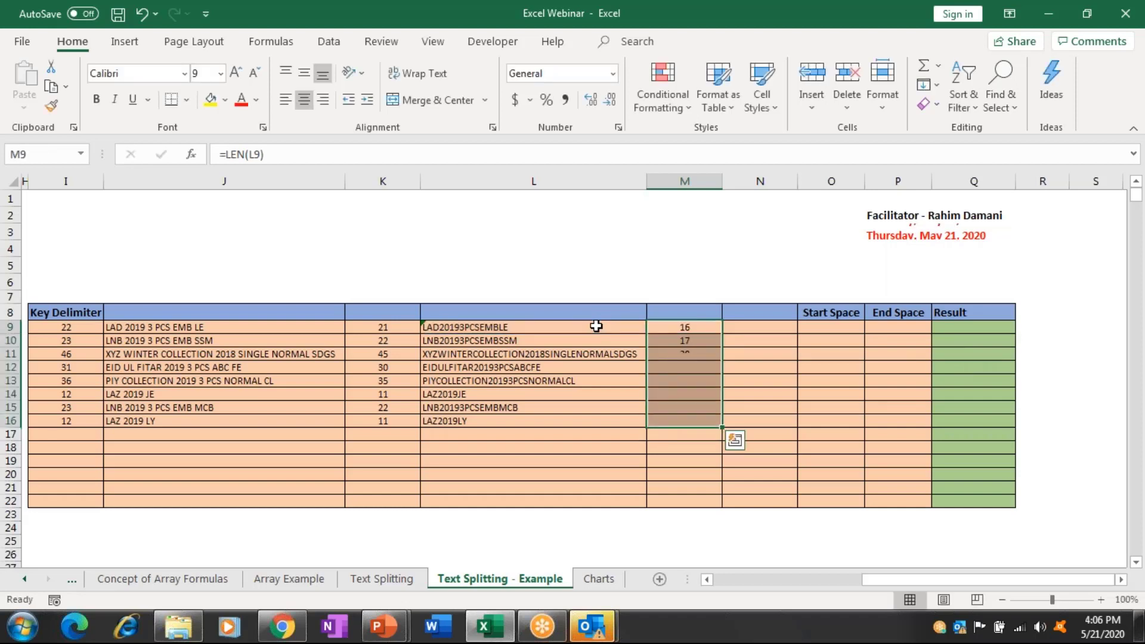
key("Right")
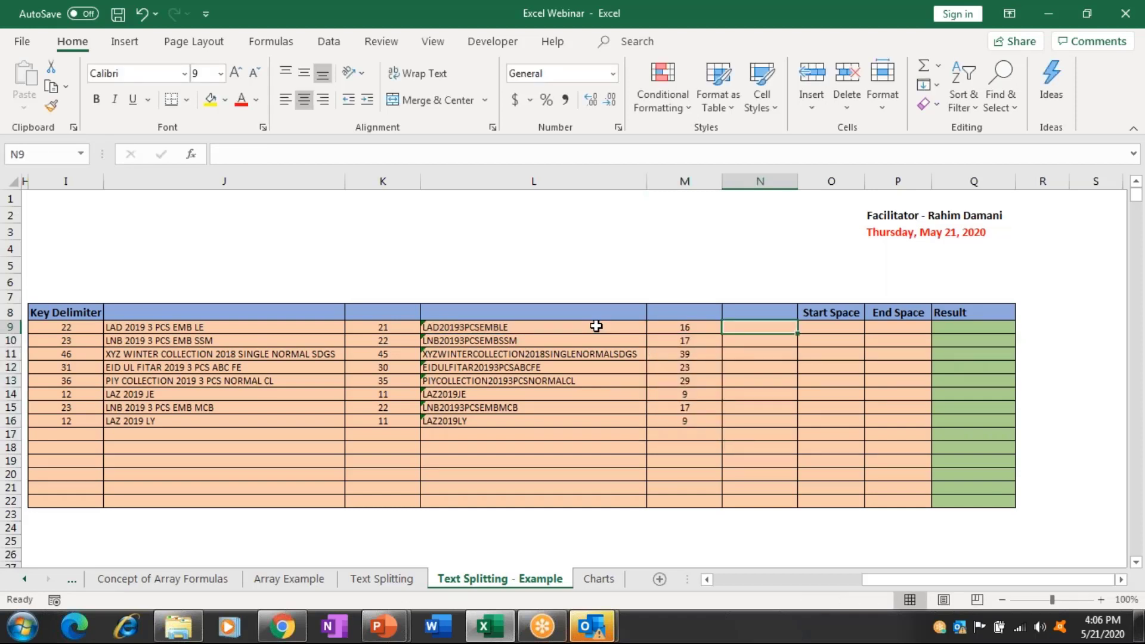
type("=")
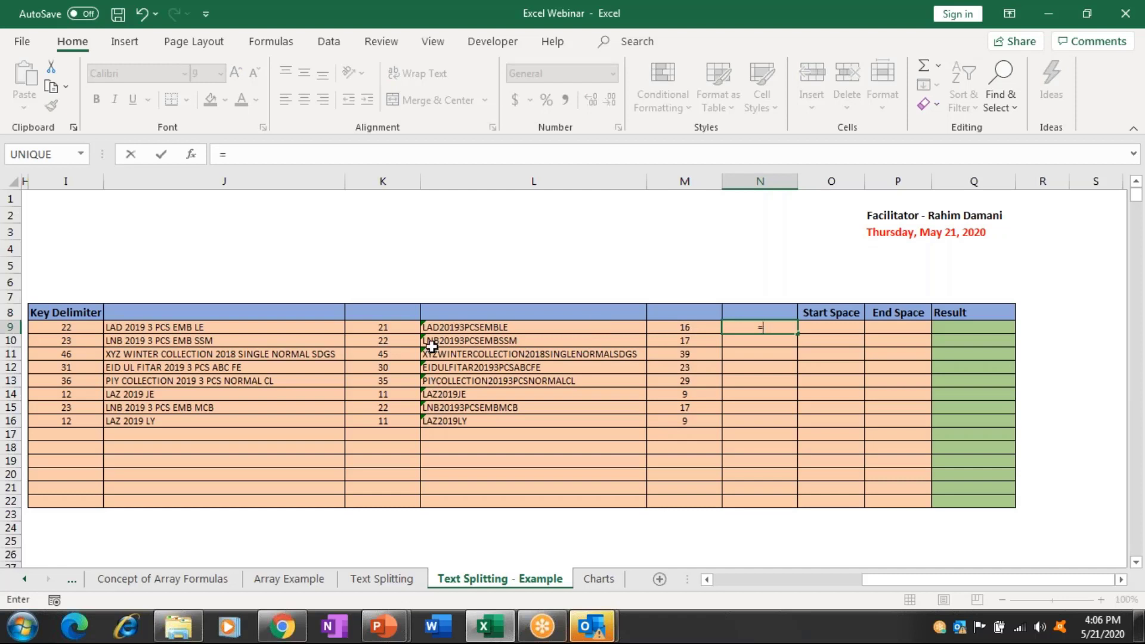
Enter =K9-M9 in N9 and fill it down through N16.
left_click(382, 327)
type("-")
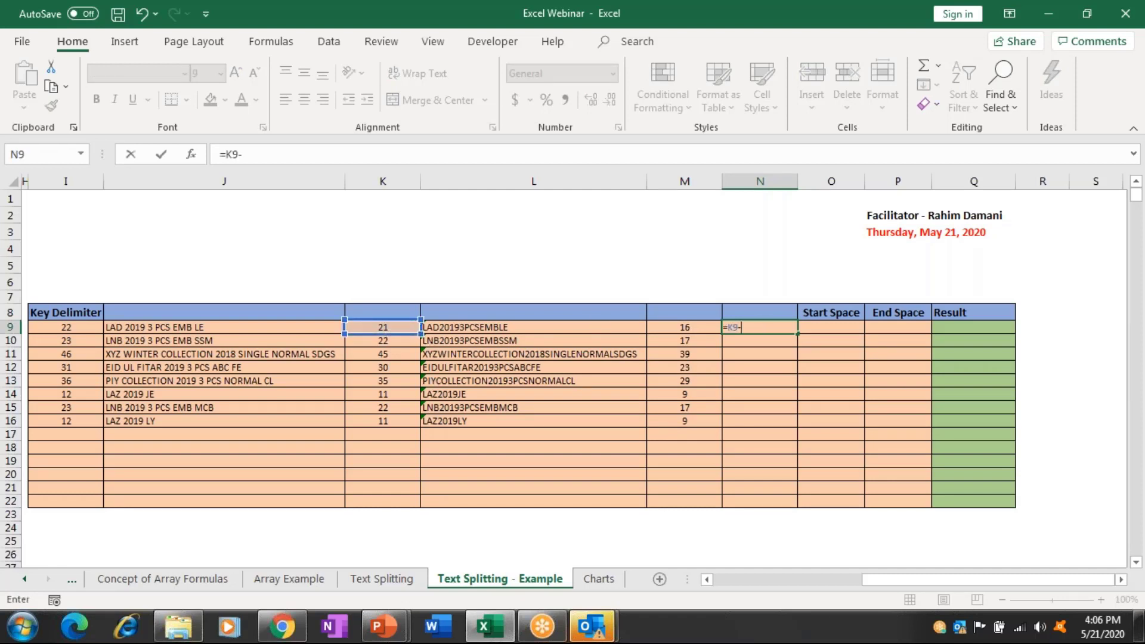
key("Left")
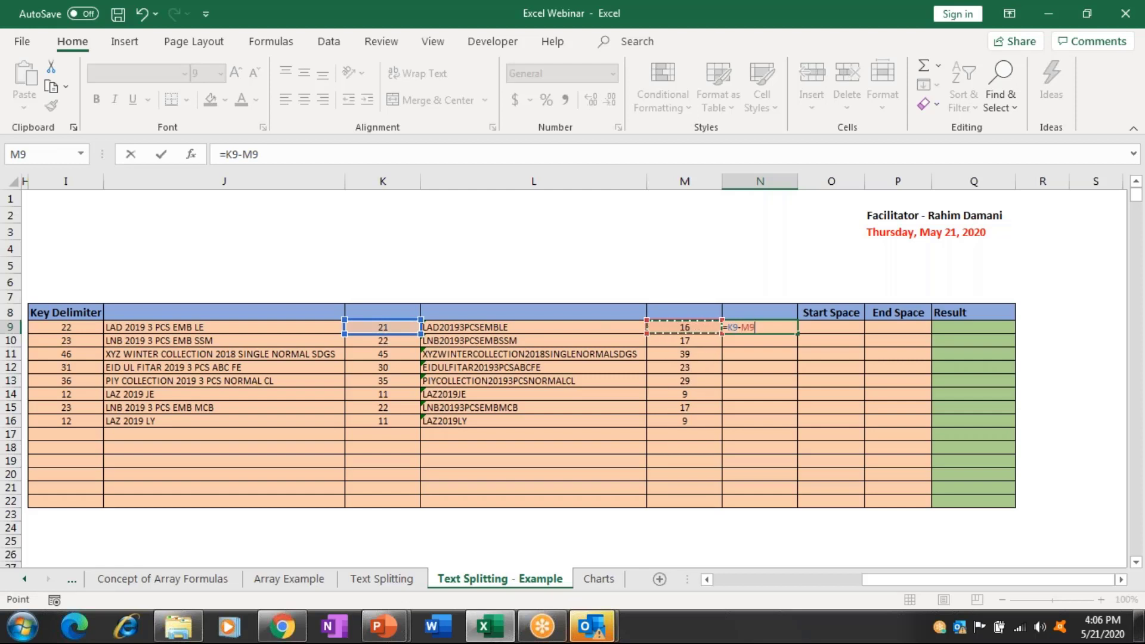
key("Return")
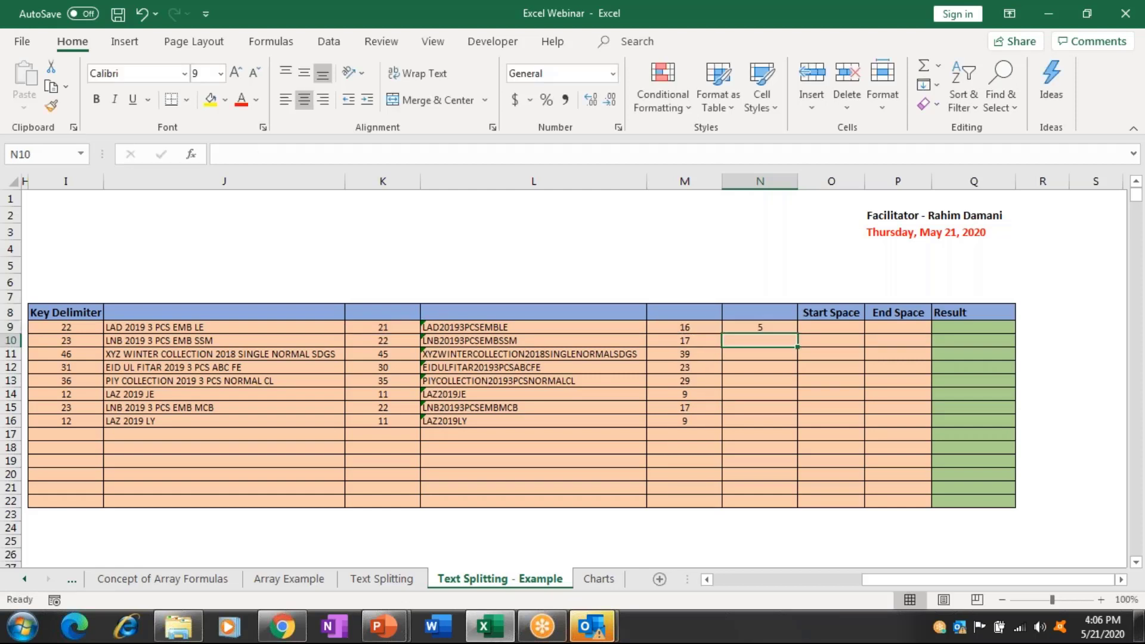
left_click_drag(759, 327, 760, 420)
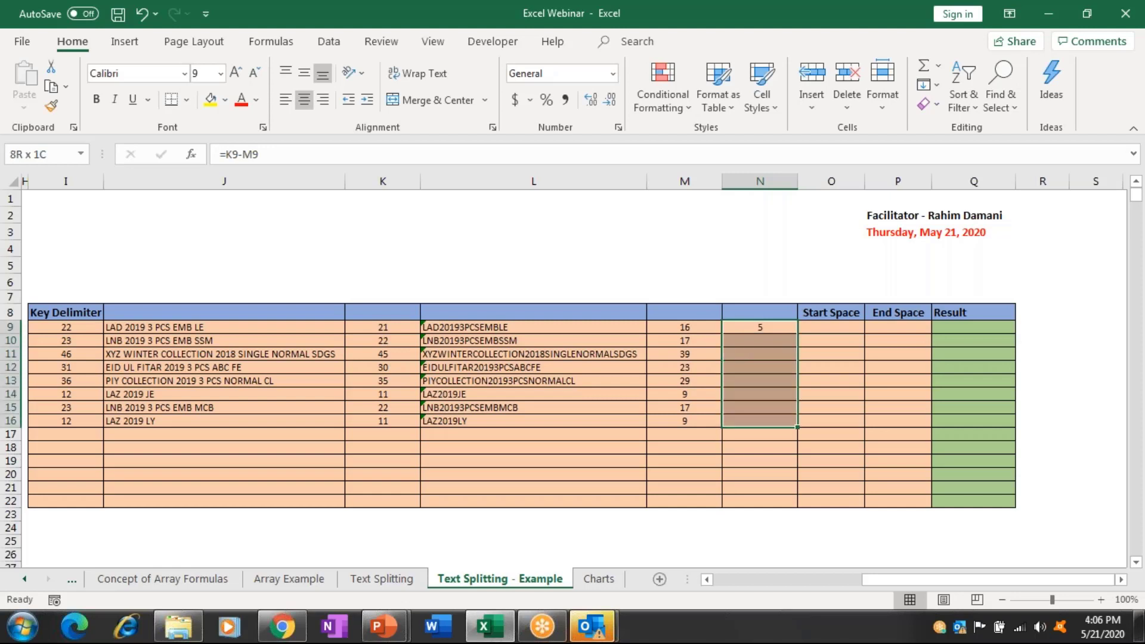
key("ctrl+d")
key("Right")
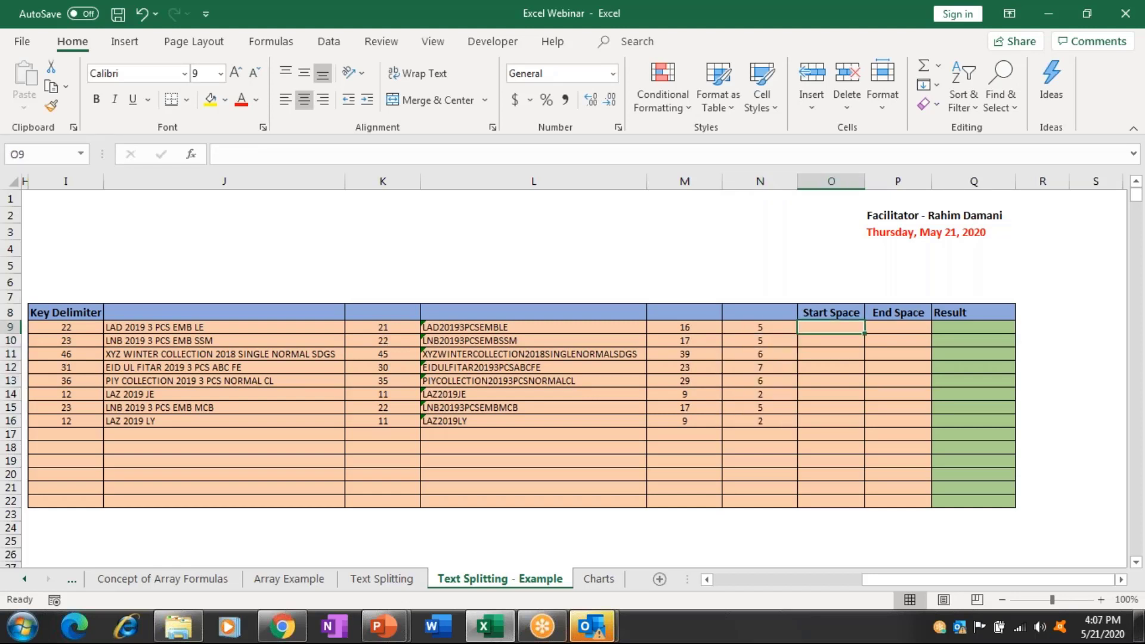
key("Right")
key("Right")
key("Right")
key("Right")
key("Right")
key("Right")
key("Right")
key("Right")
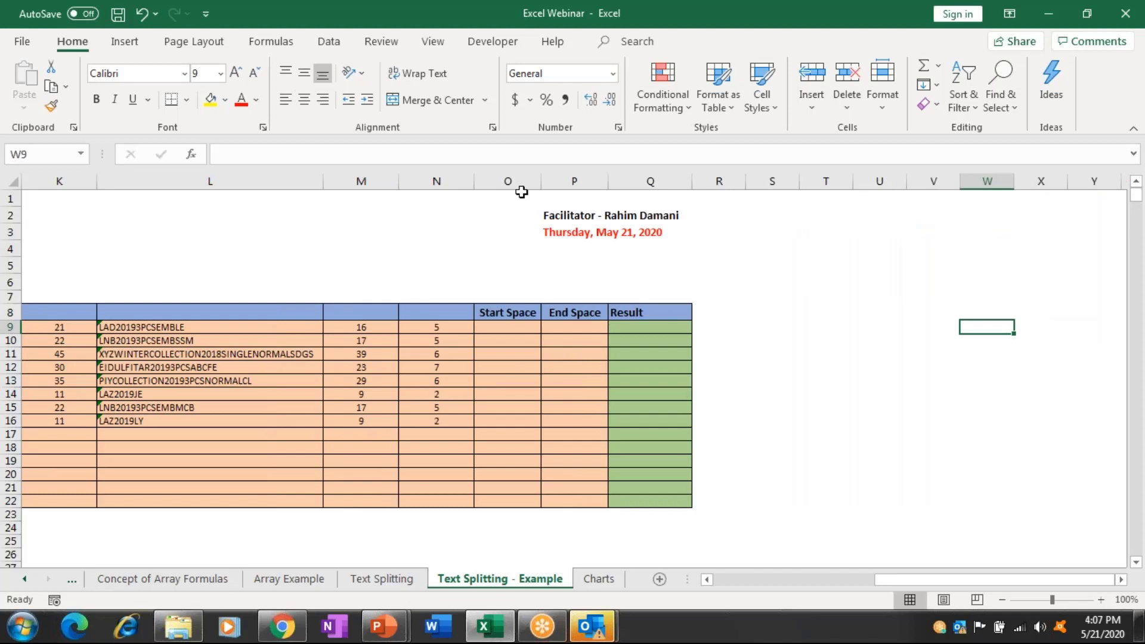
Insert a blank column at O, before the Start Space column.
left_click(650, 181)
left_click(507, 180)
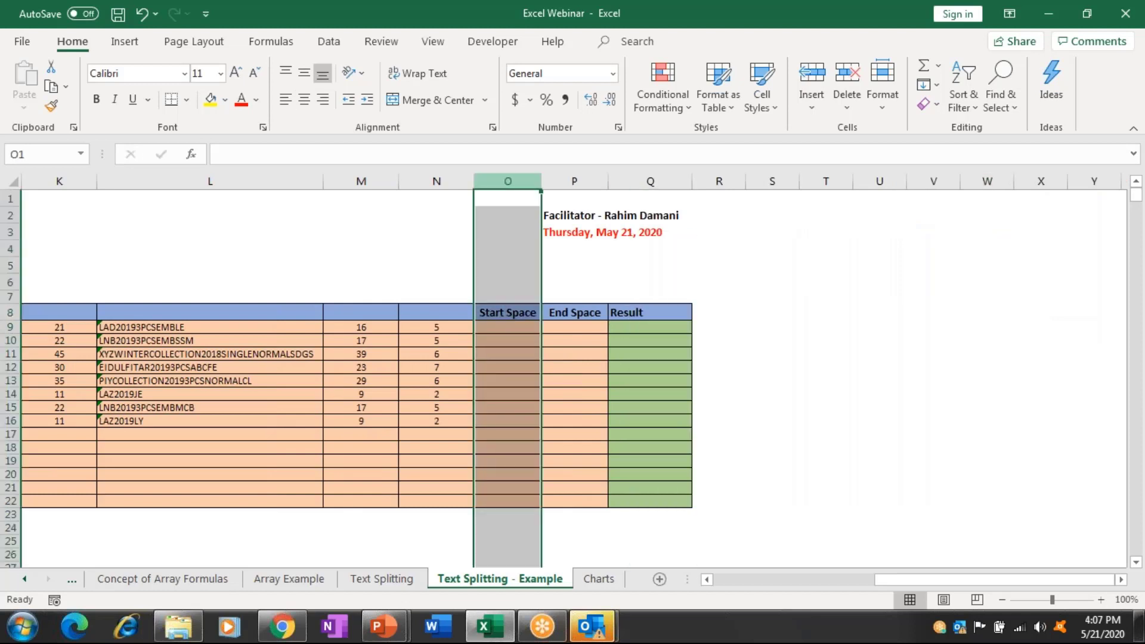
key("ctrl+shift+equal")
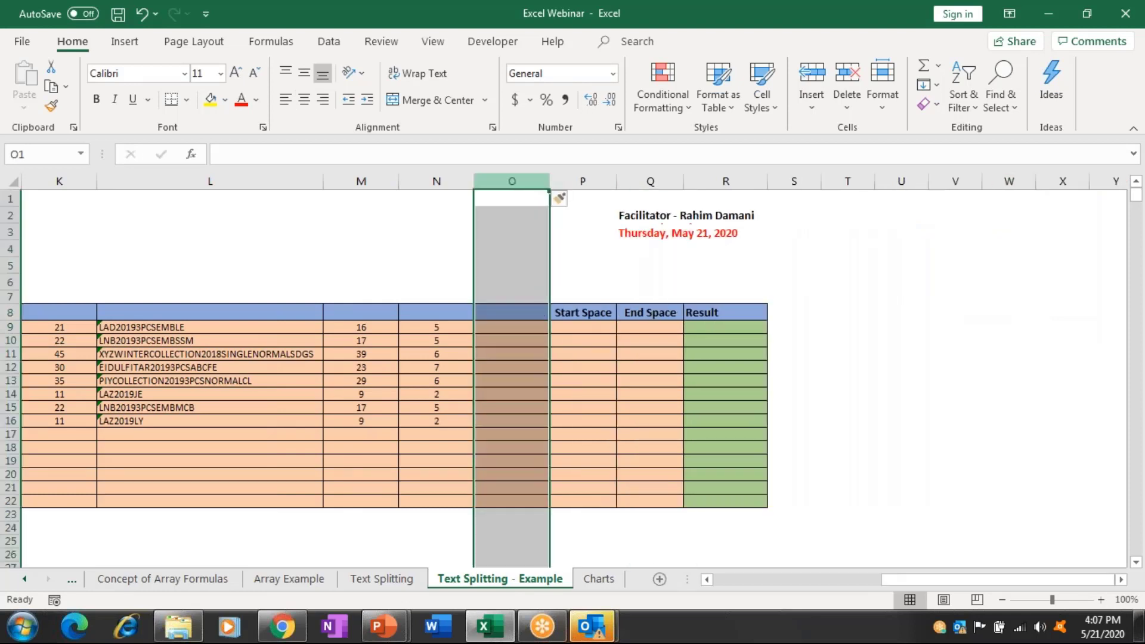
key("Down")
key("Down")
key("Down")
key("Down")
key("Down")
key("Down")
key("Down")
key("Down")
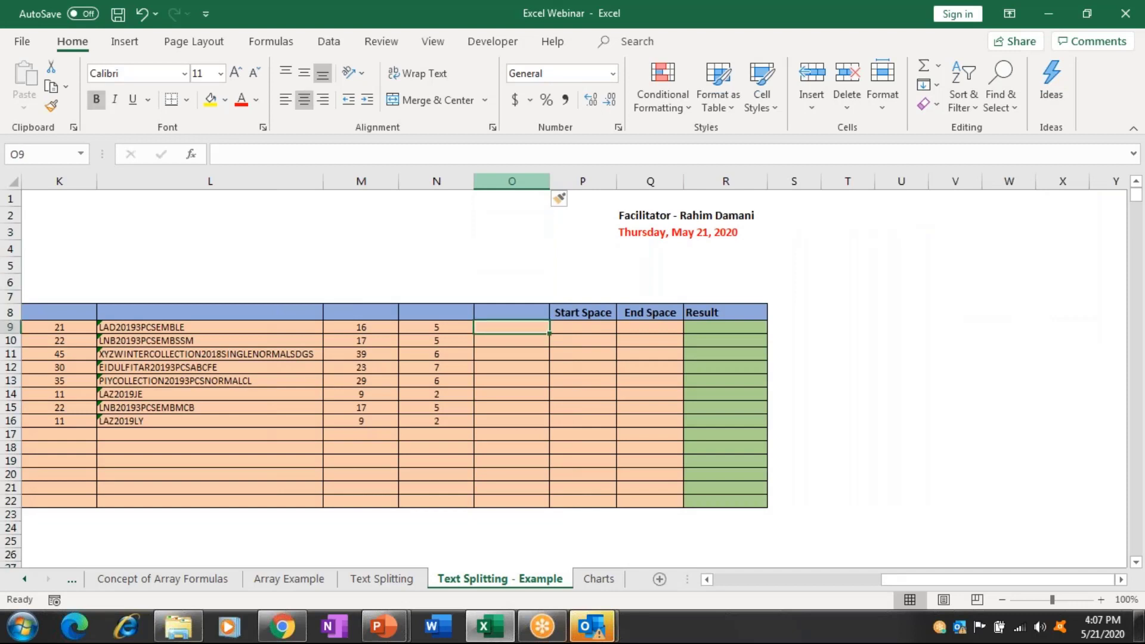
key("Left")
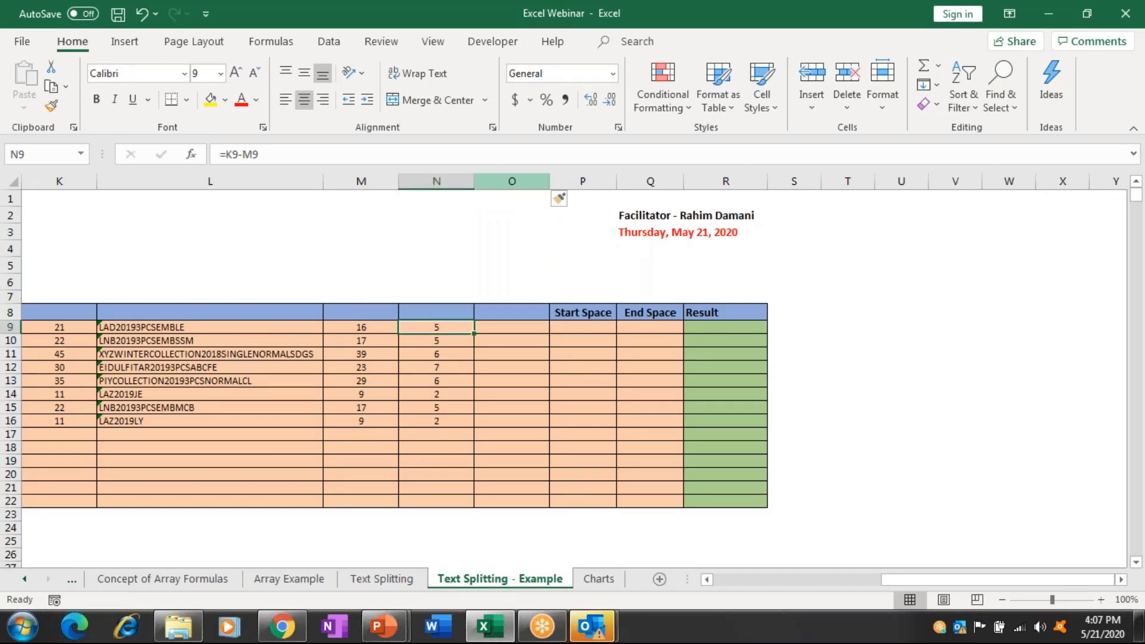
key("Right")
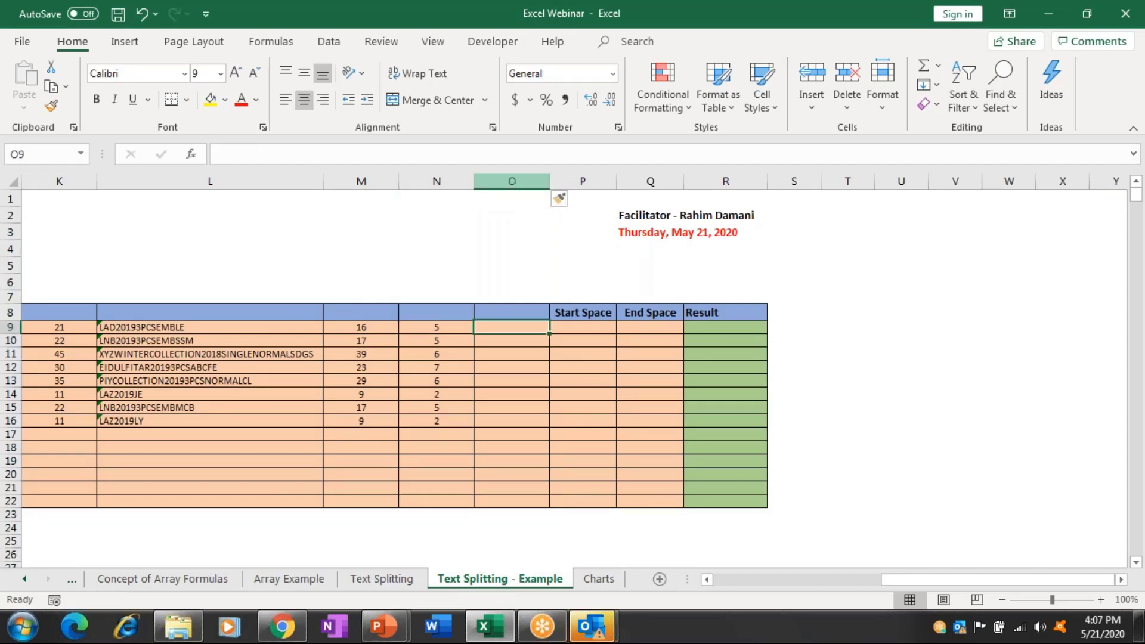
Enter =SUBSTITUTE(J9," ","-") in O9 to hyphenate the item text.
type("=")
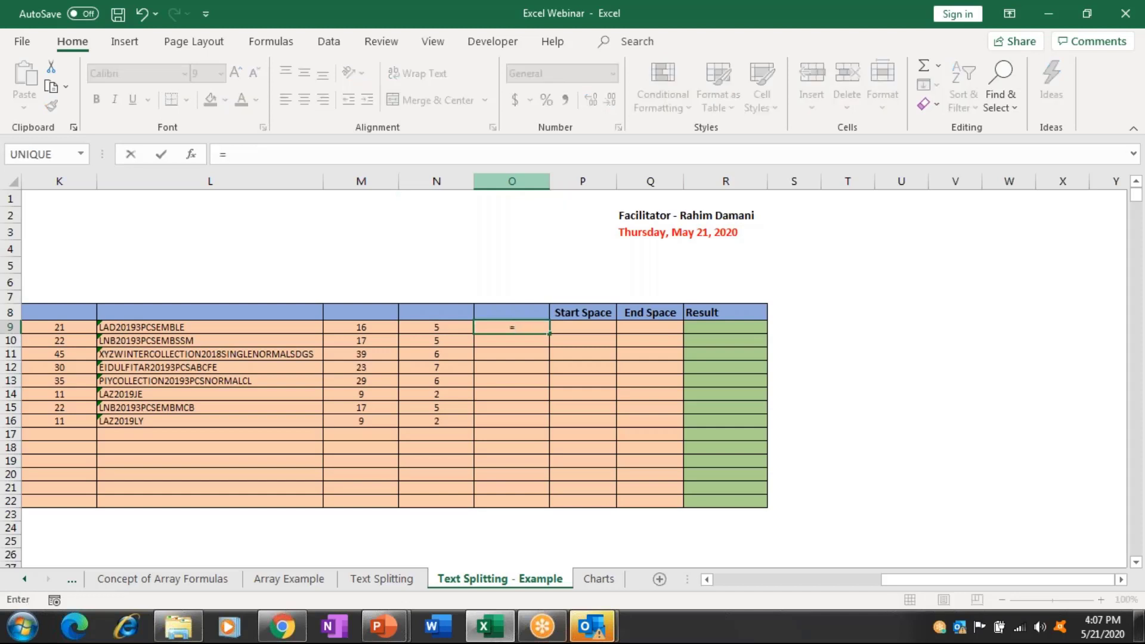
type("S")
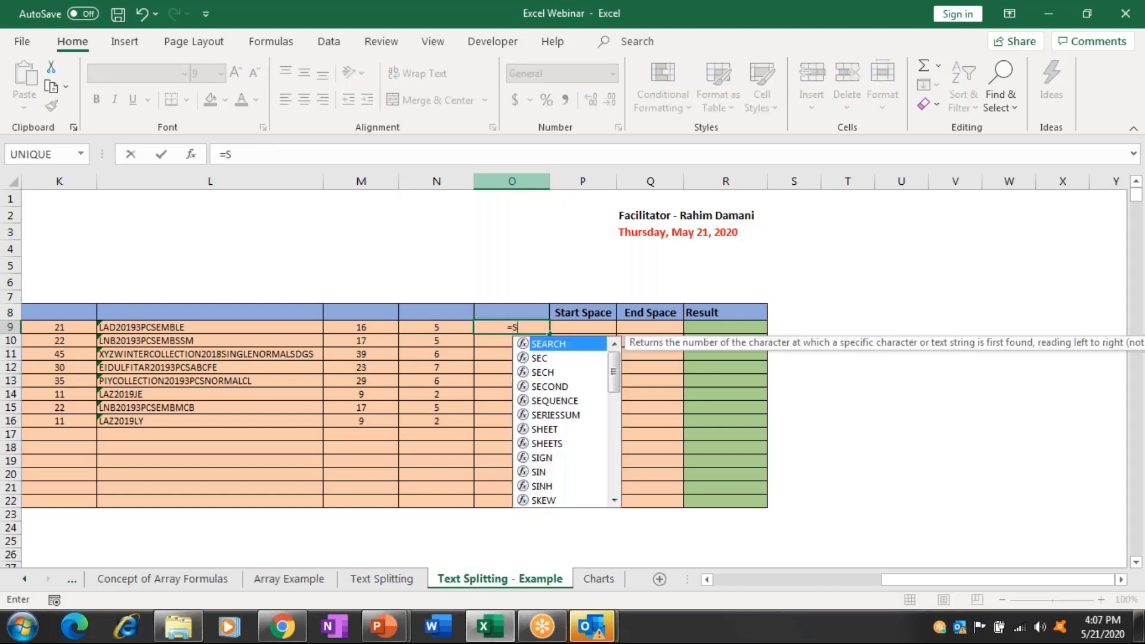
type("Y")
key("BackSpace")
type("UB")
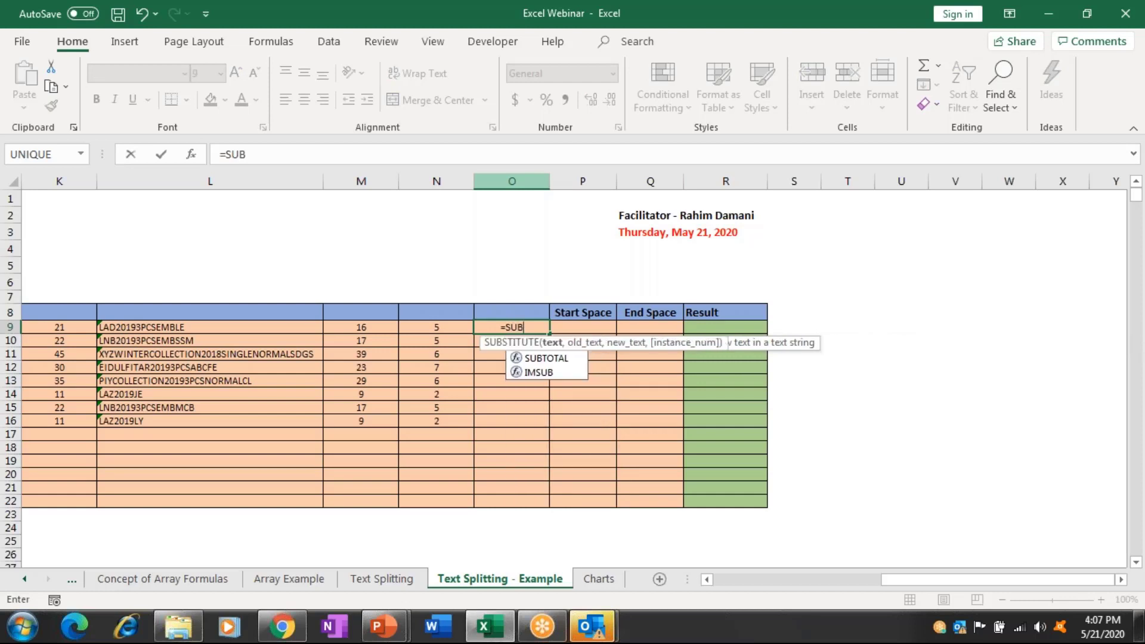
key("Tab")
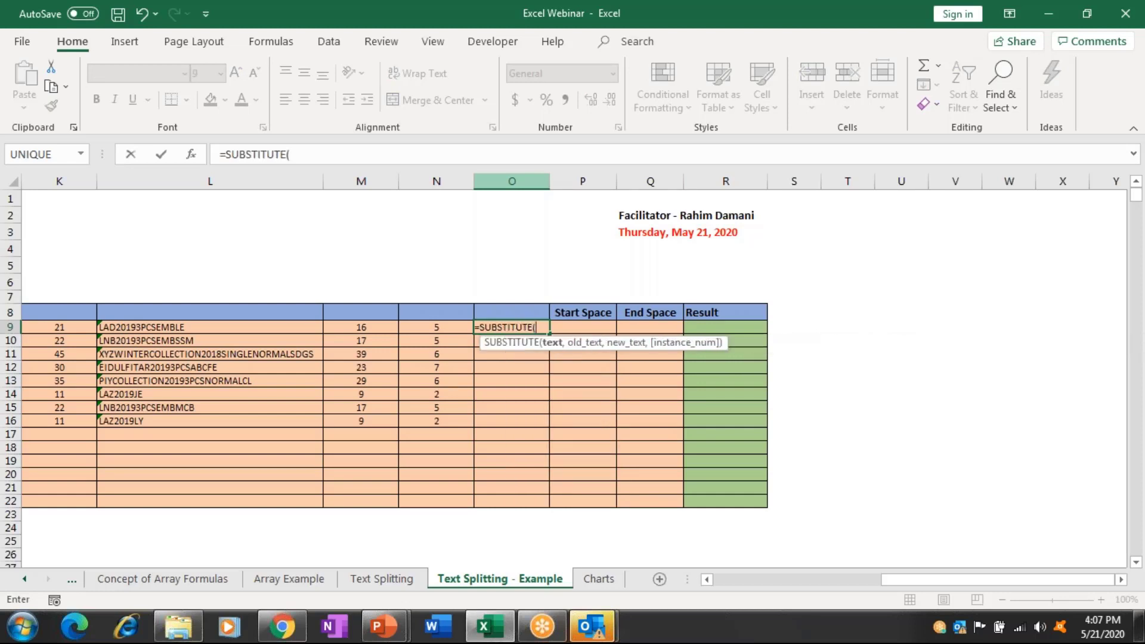
left_click(361, 327)
key("Left")
key("Left")
key("Left")
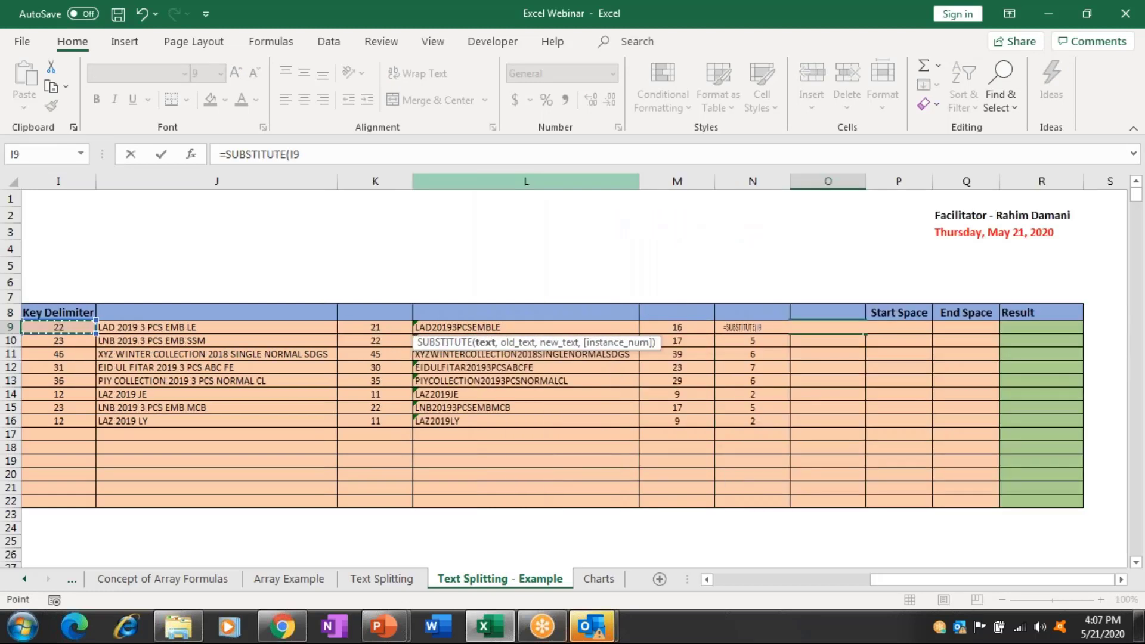
type(",")
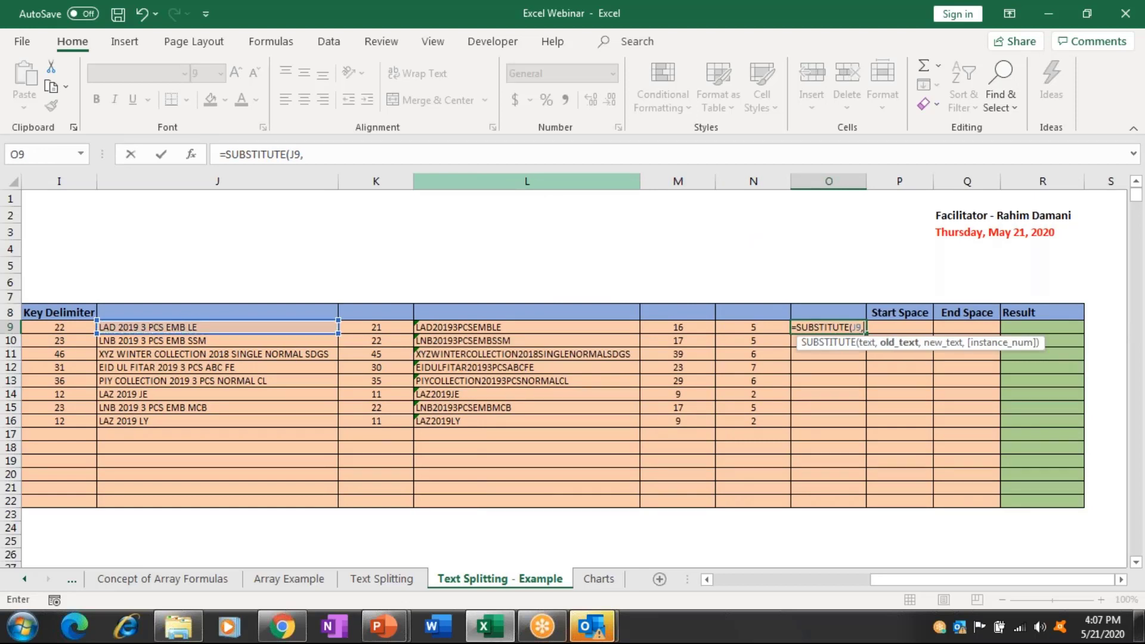
type("\" \"")
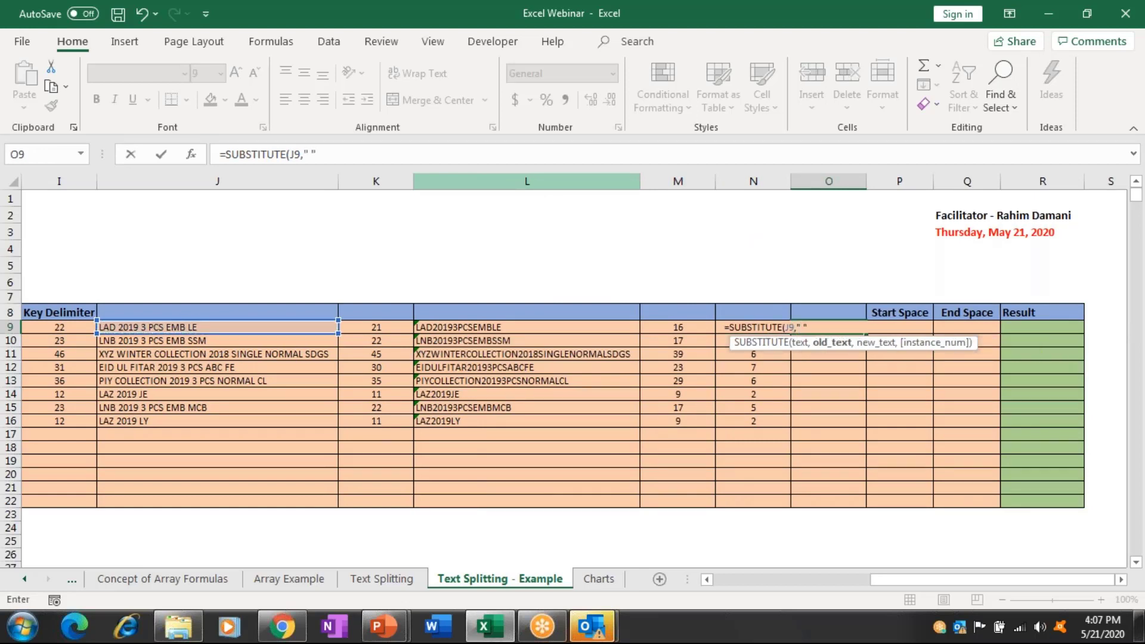
type(" \",")
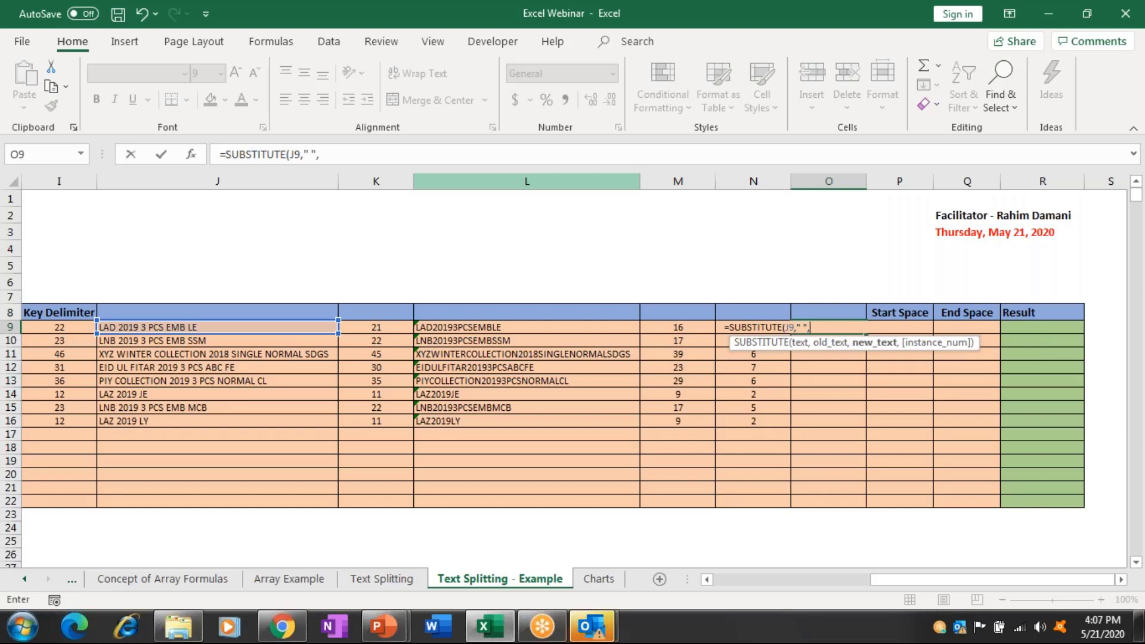
type("\"-\"")
key("ctrl+Return")
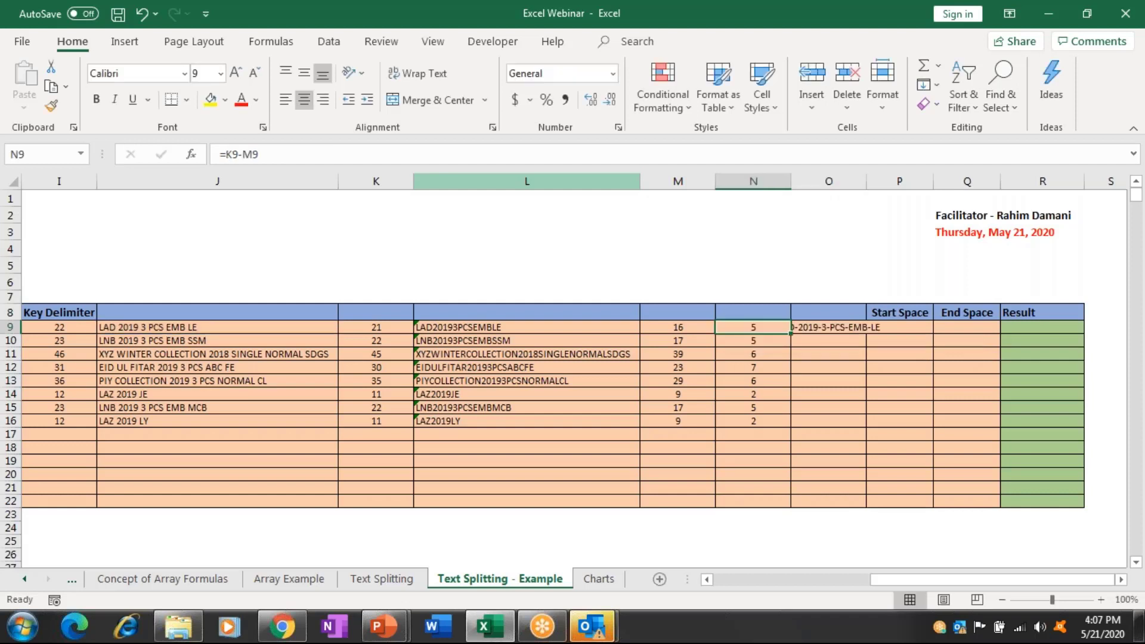
Add N9 as the occurrence number in O9's SUBSTITUTE formula and autofit column O.
left_click(966, 327)
key("Right")
key("Right")
key("Right")
key("Right")
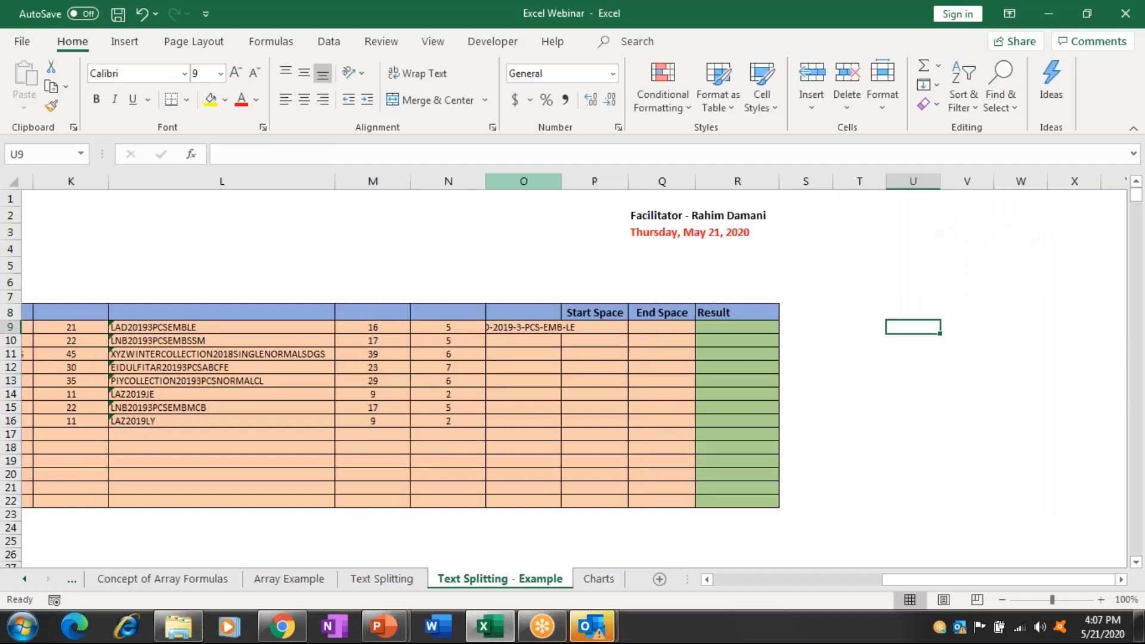
left_click(523, 326)
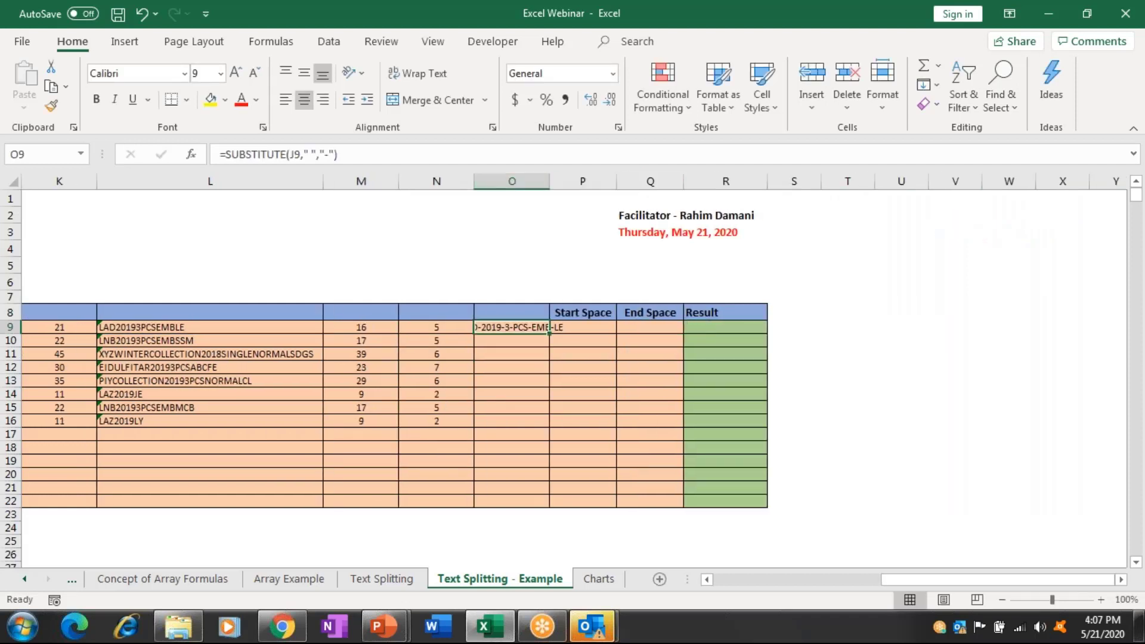
key("F2")
key("BackSpace")
type(",")
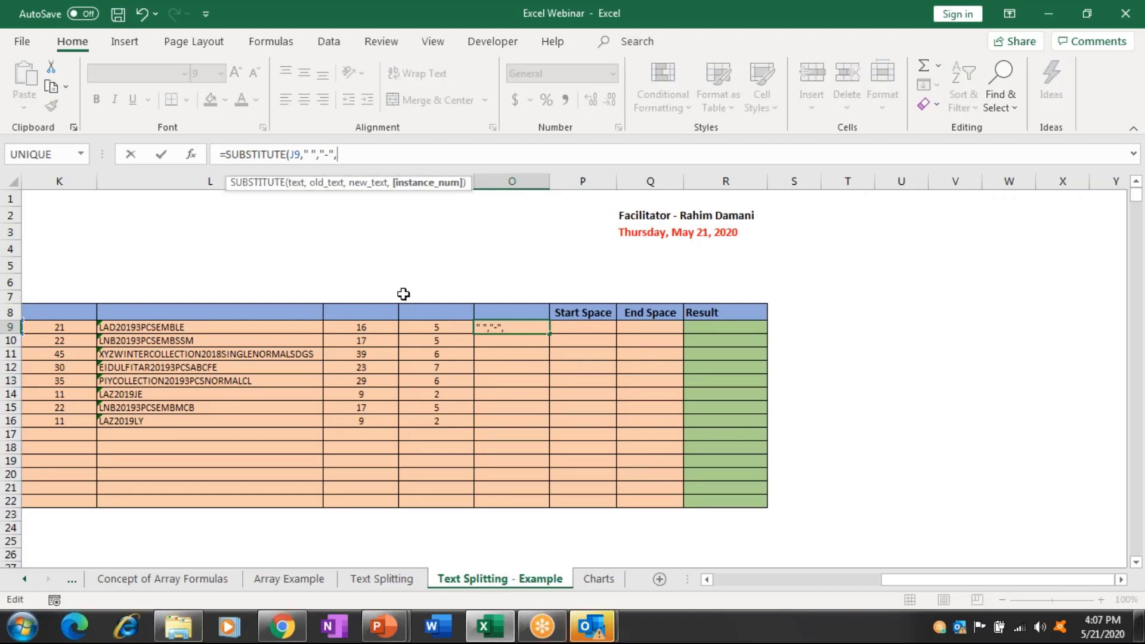
left_click(420, 324)
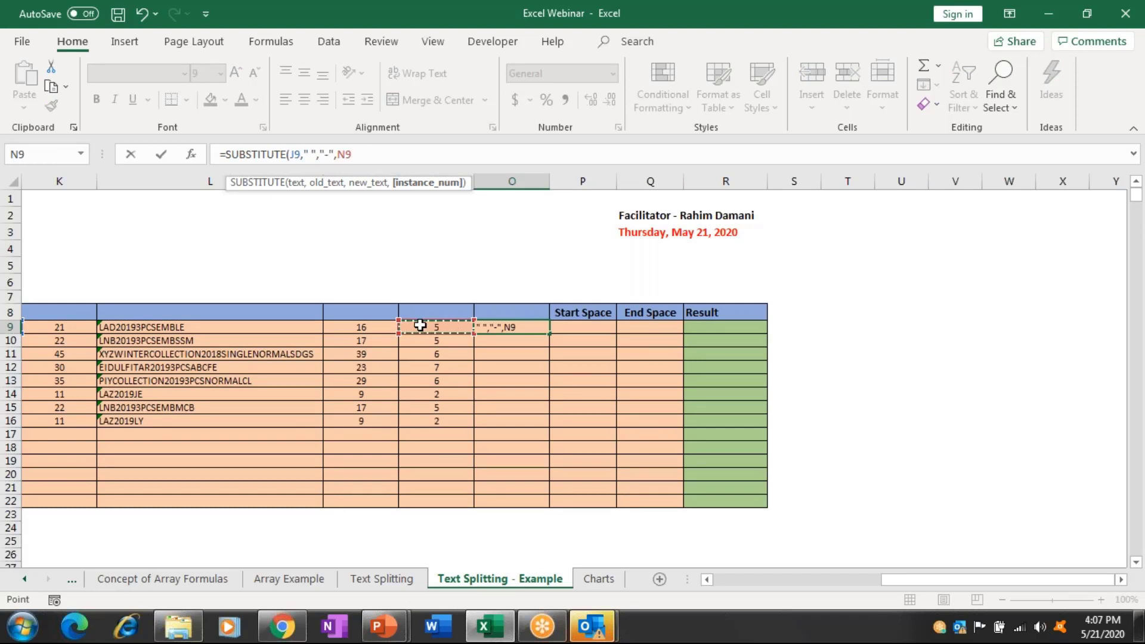
key("ctrl+Return")
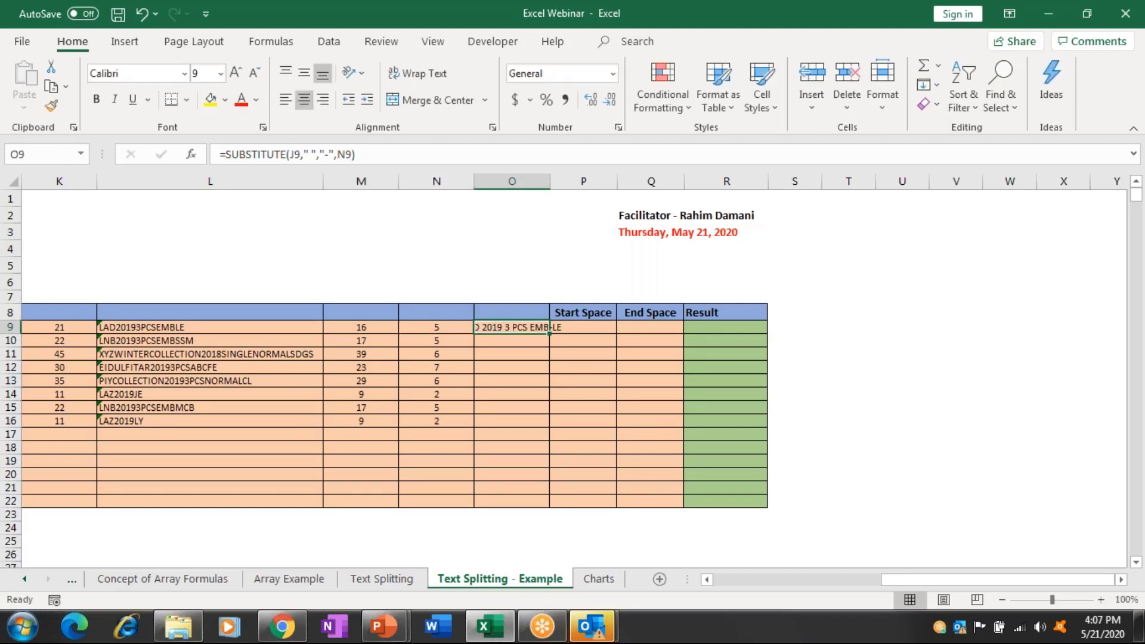
key("alt+h")
key("o")
key("i")
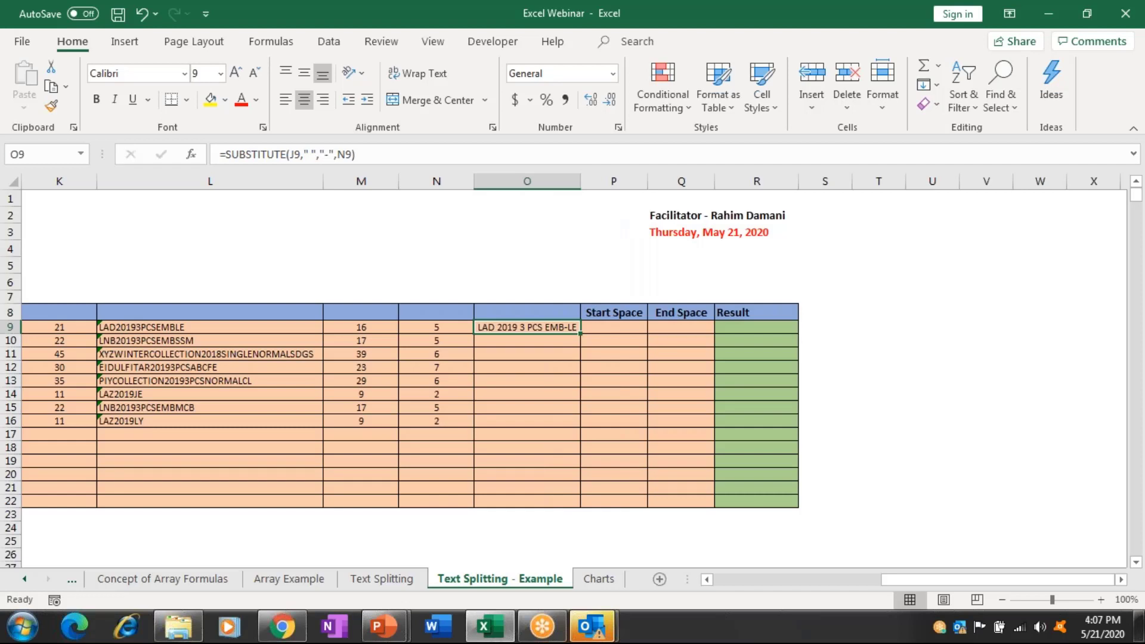
Enter =SEARCH("-",O9) in P9 and fill it down to P16.
left_click(614, 327)
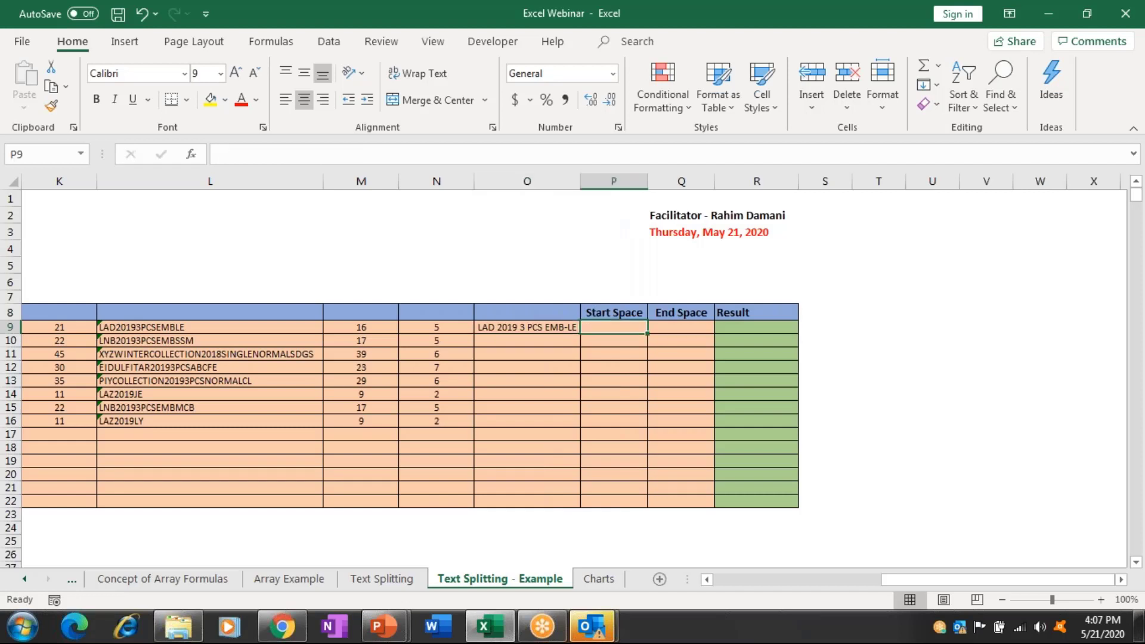
type("=")
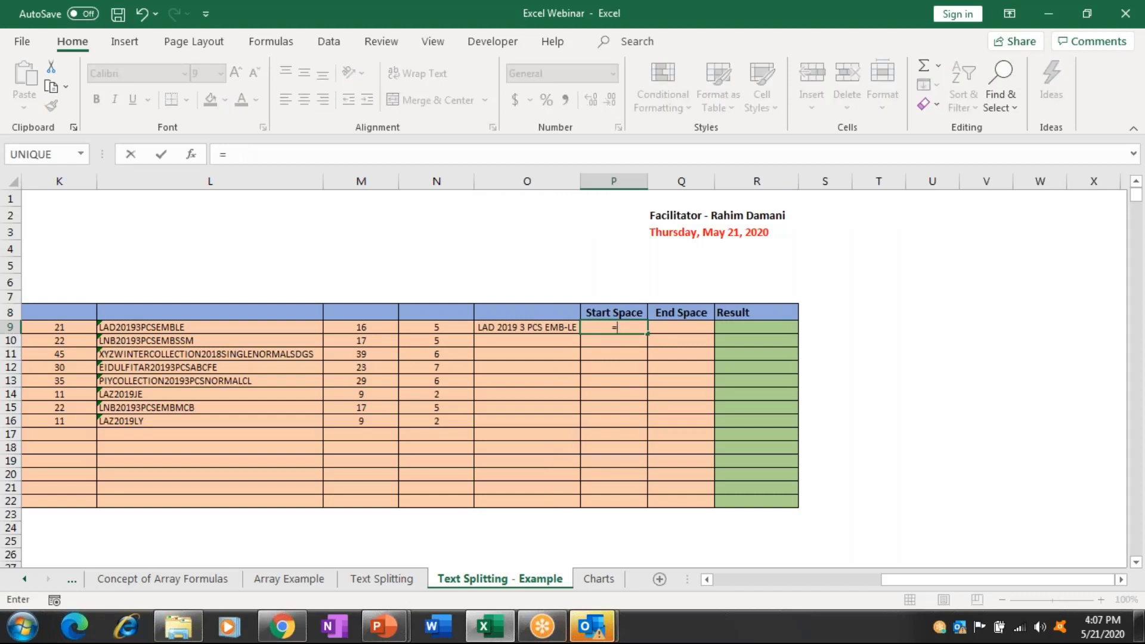
type("S")
key("Tab")
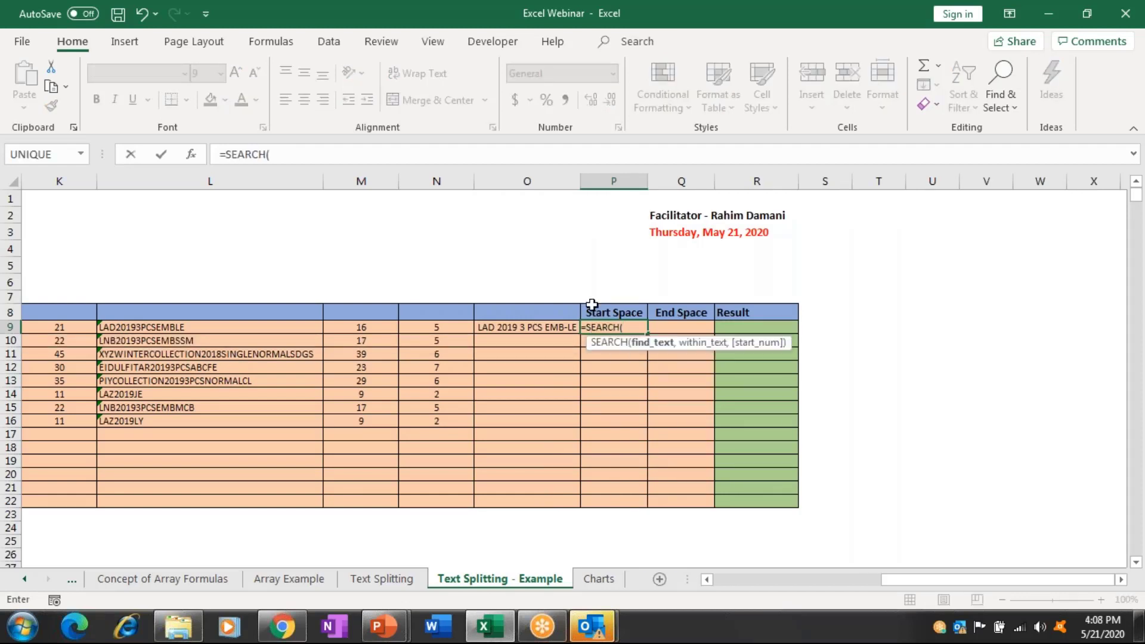
type("\"-\",")
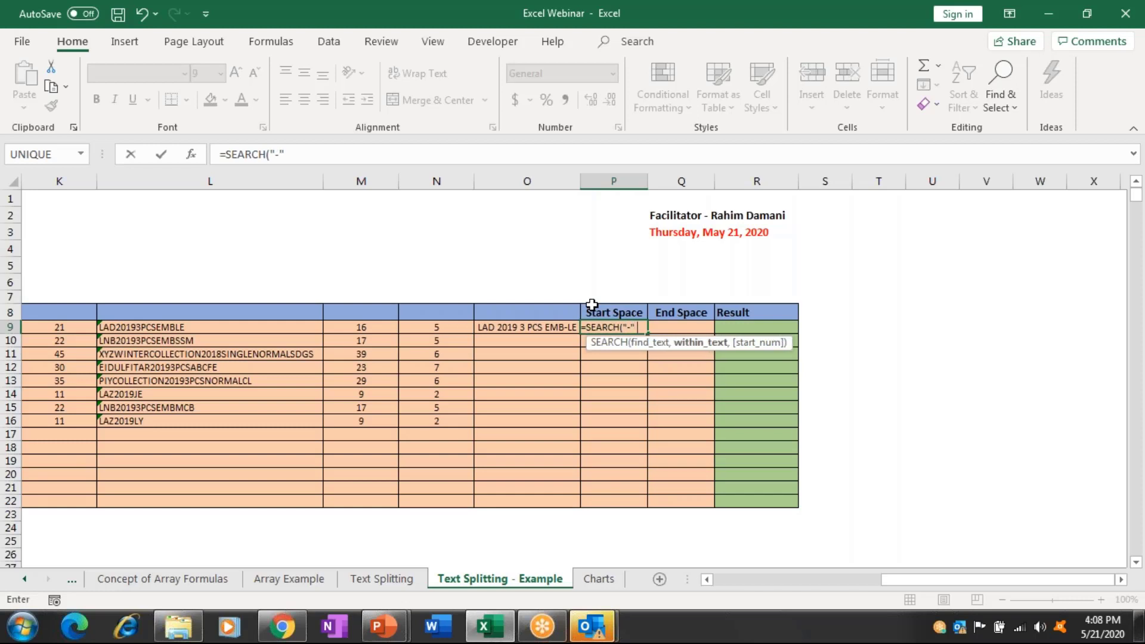
key("Left")
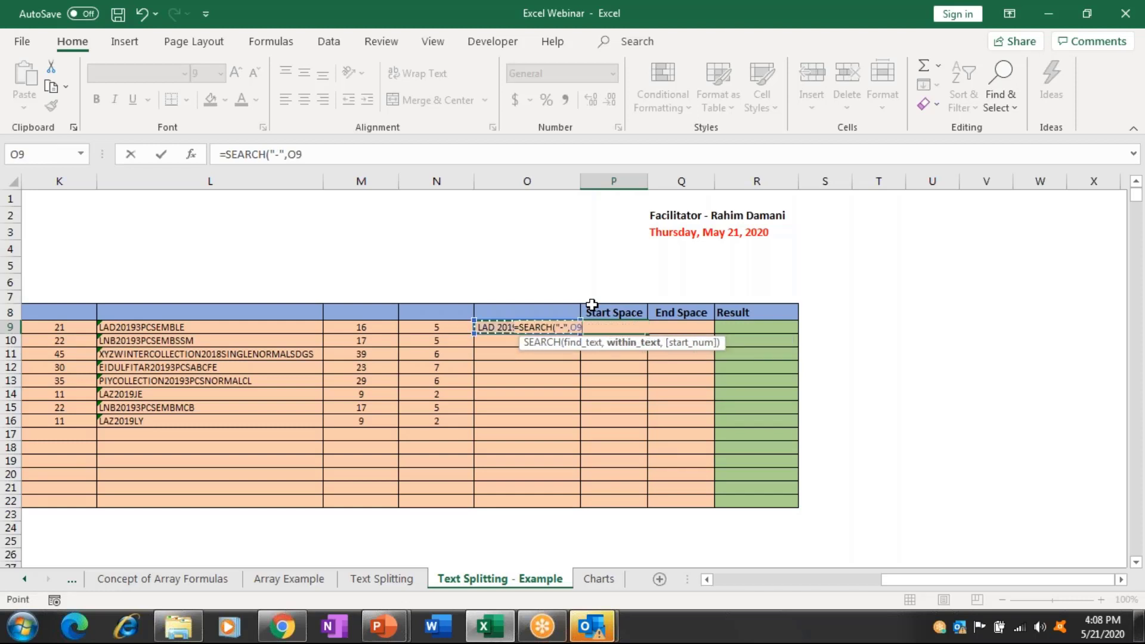
key("Return")
key("Up")
key("shift+Down")
key("shift+Down")
key("shift+Down")
key("shift+Down")
key("shift+Down")
key("shift+Down")
key("shift+Down")
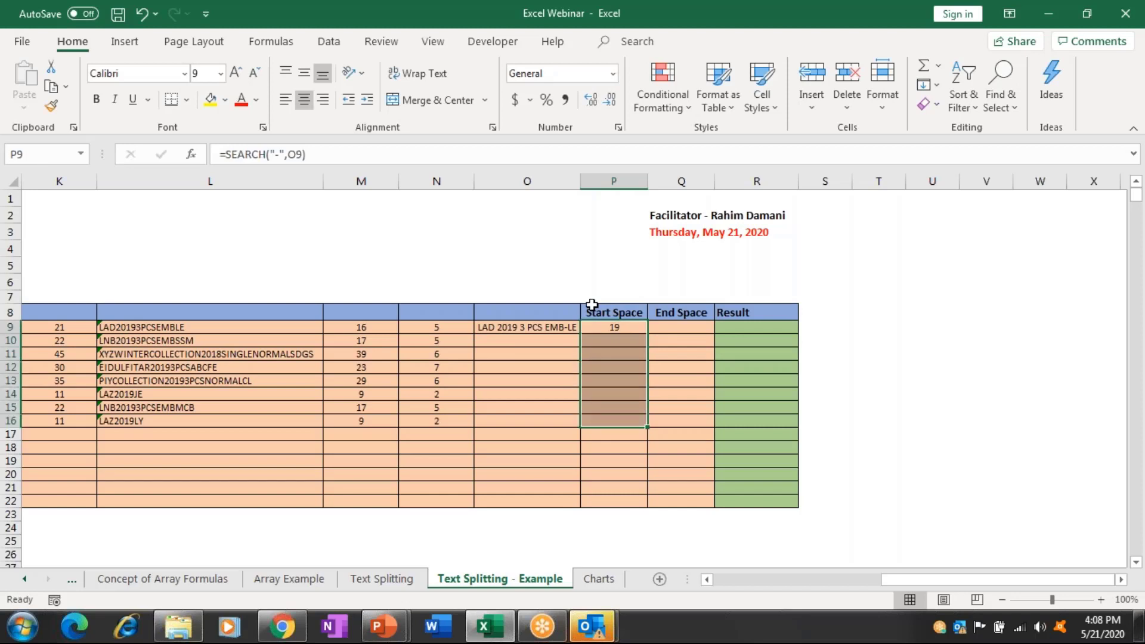
key("ctrl+d")
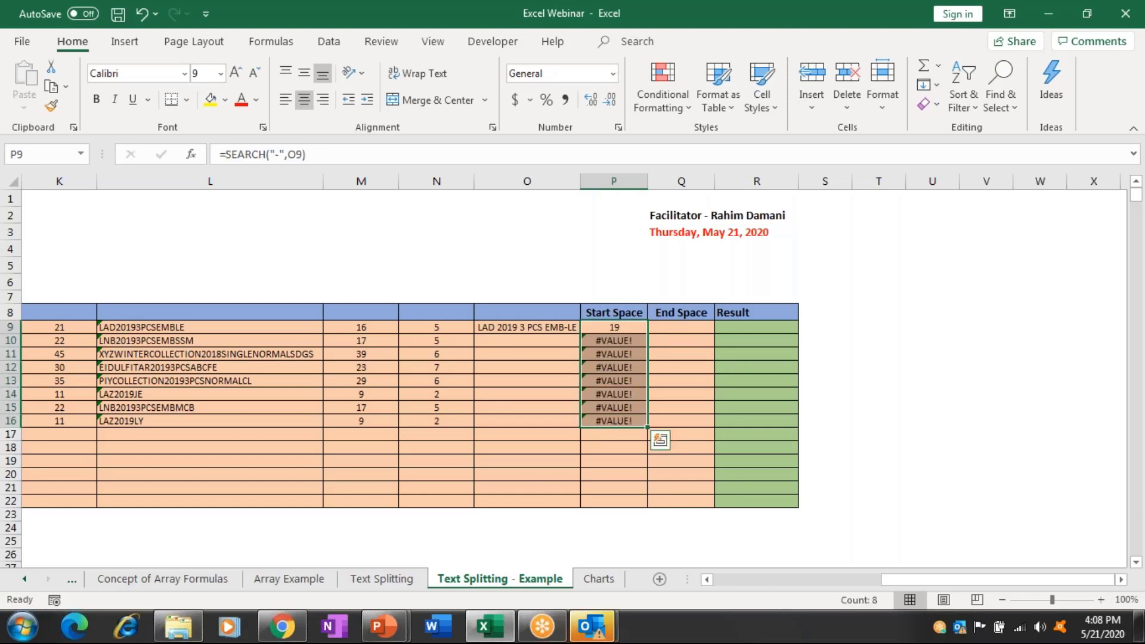
Fill the SUBSTITUTE formula from O9 down to O16 and check the copy in O14.
key("Up")
key("Left")
key("Down")
key("shift+Down")
key("shift+Down")
key("shift+Down")
key("shift+Down")
key("shift+Down")
key("shift+Down")
key("shift+Down")
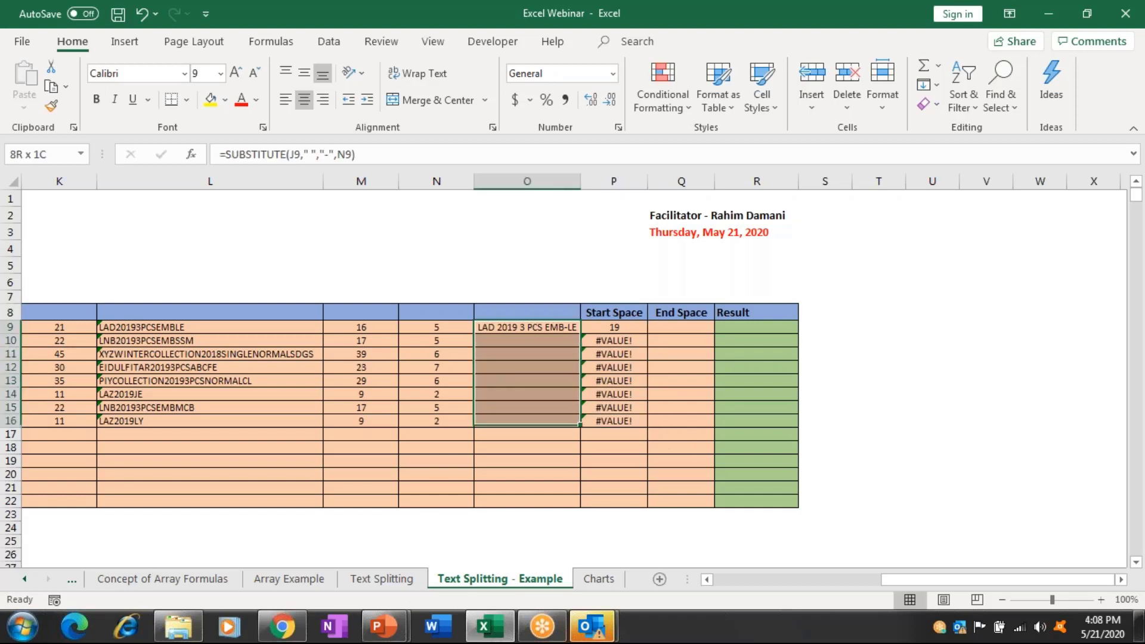
key("ctrl+d")
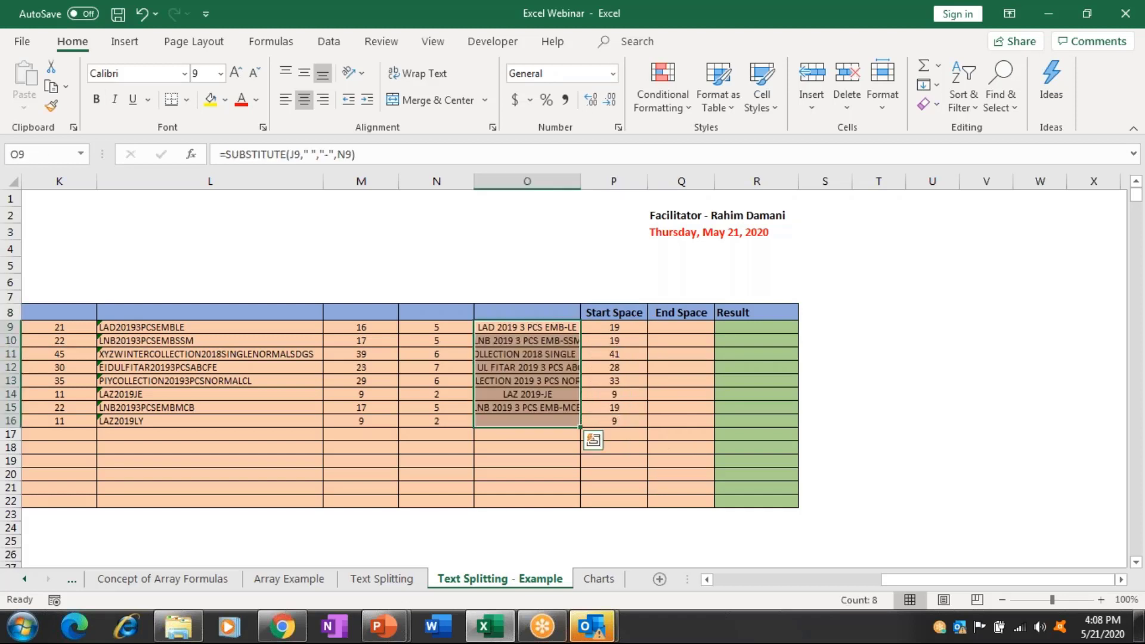
key("Right")
key("Down")
key("Down")
key("Down")
key("Down")
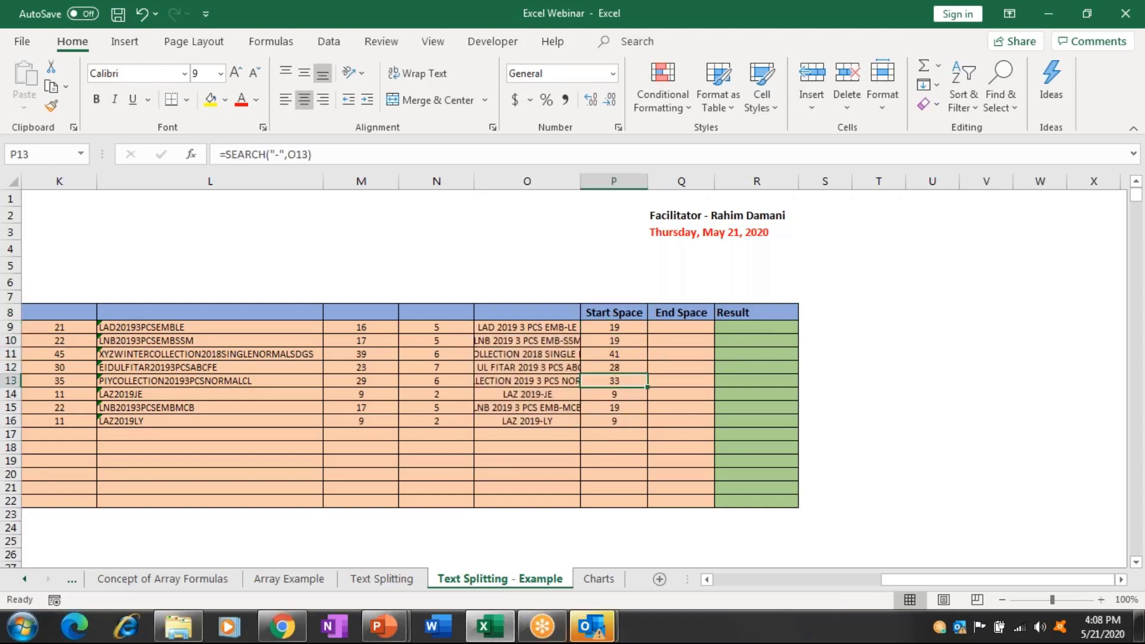
left_click(526, 394)
scroll(572, 406, "left", 10)
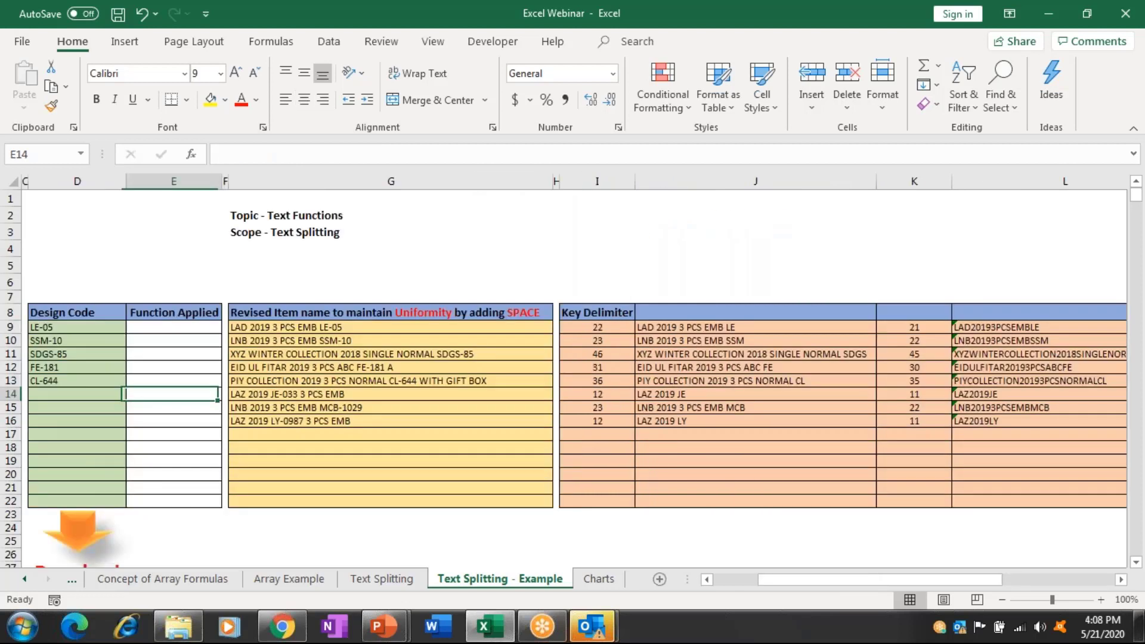
left_click(597, 394)
key("Up")
key("Up")
key("Up")
left_click(596, 327)
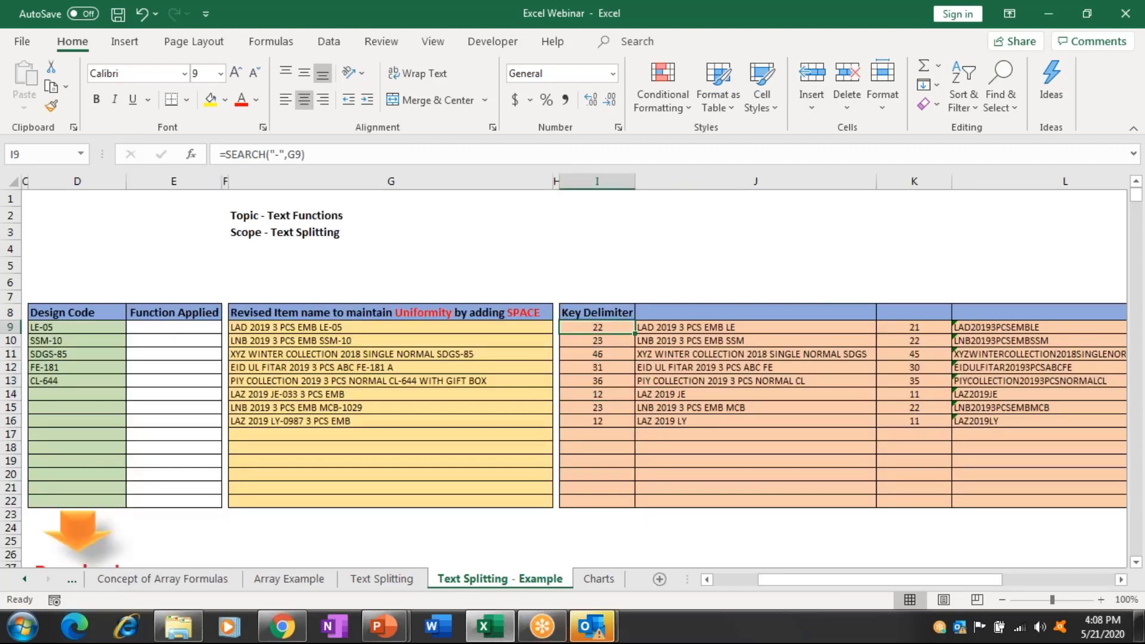
left_click(739, 327)
scroll(572, 406, "right", 10)
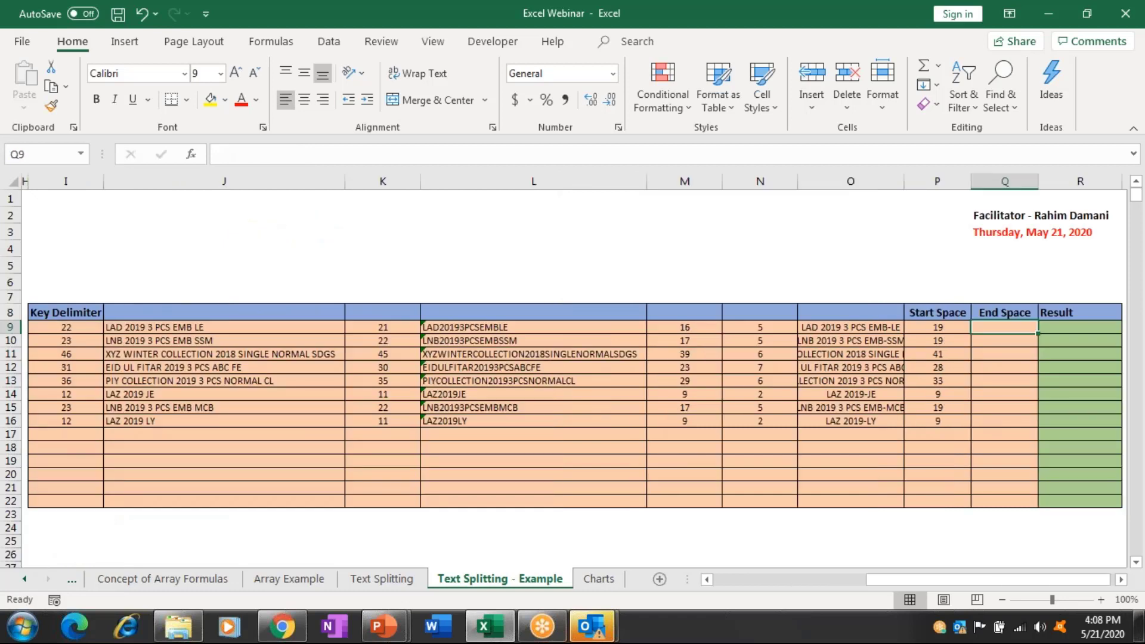
left_click(613, 327)
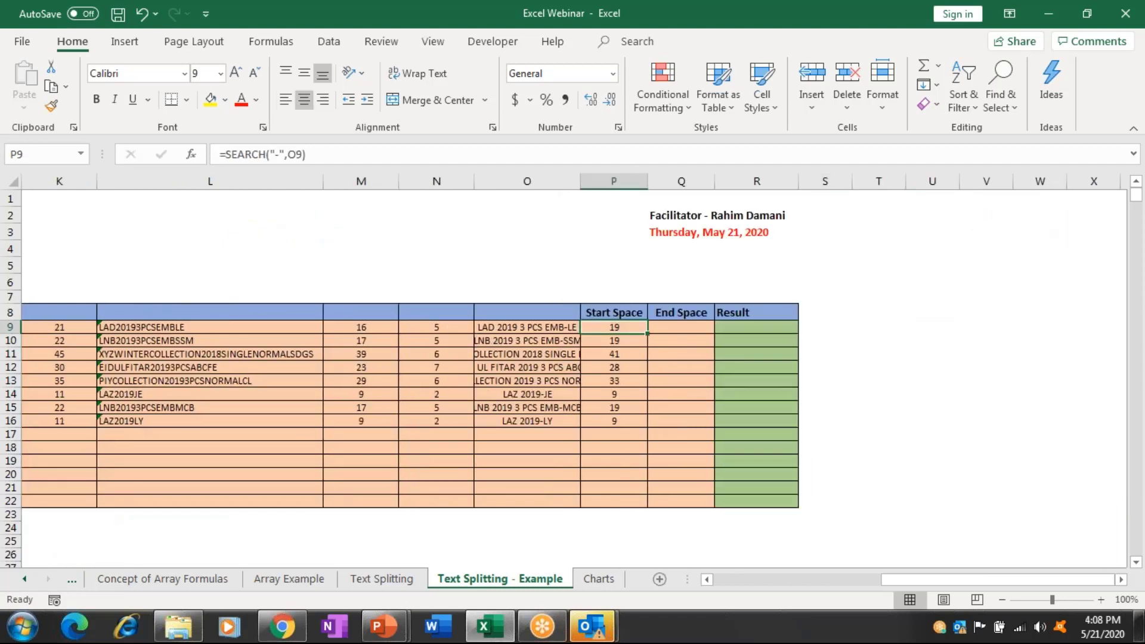
left_click(681, 326)
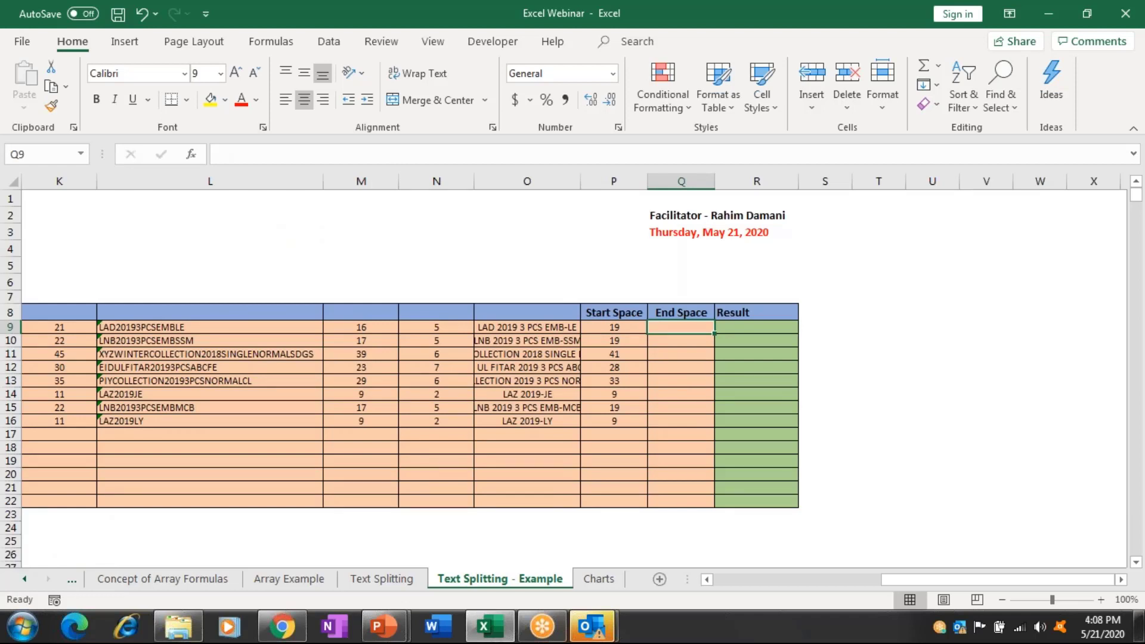
Enter a first End Space formula =SEARCH(" ",J9,K9) in Q9.
type("=SE")
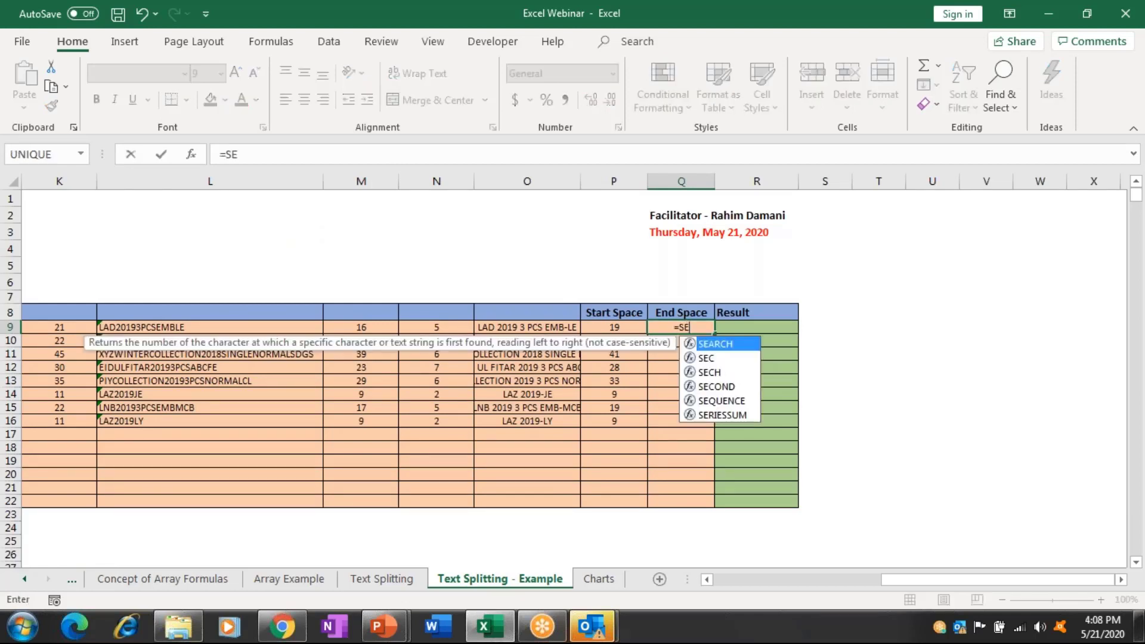
key("Tab")
key("Left")
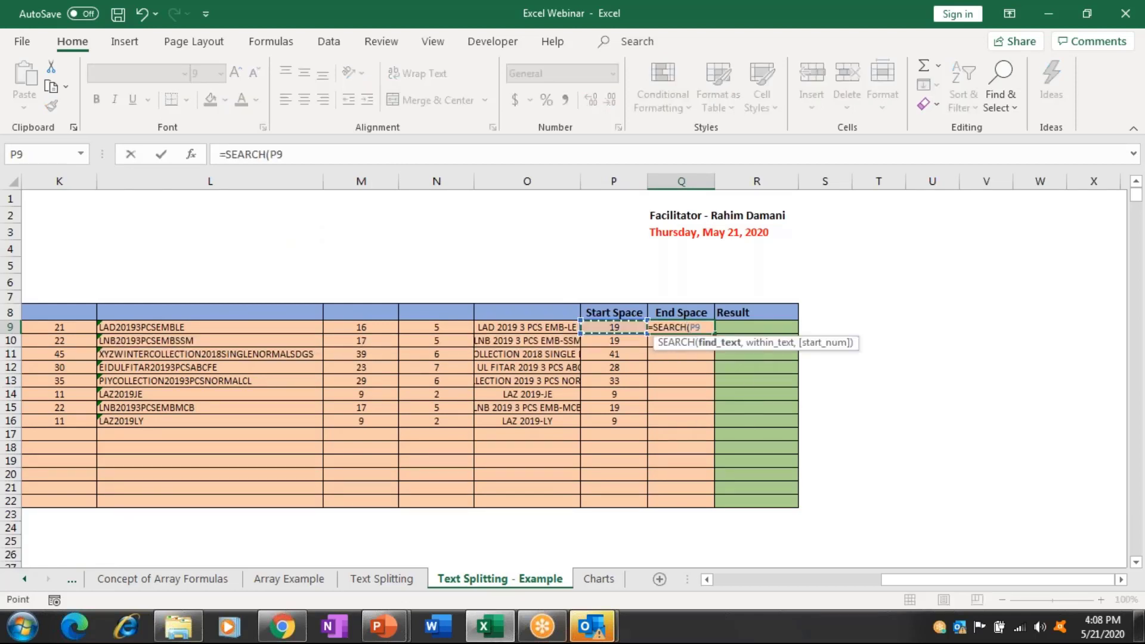
key("Left")
key("Left")
key("Left")
key("Left")
key("Left")
key("Left")
key("Left")
key("BackSpace")
key("BackSpace")
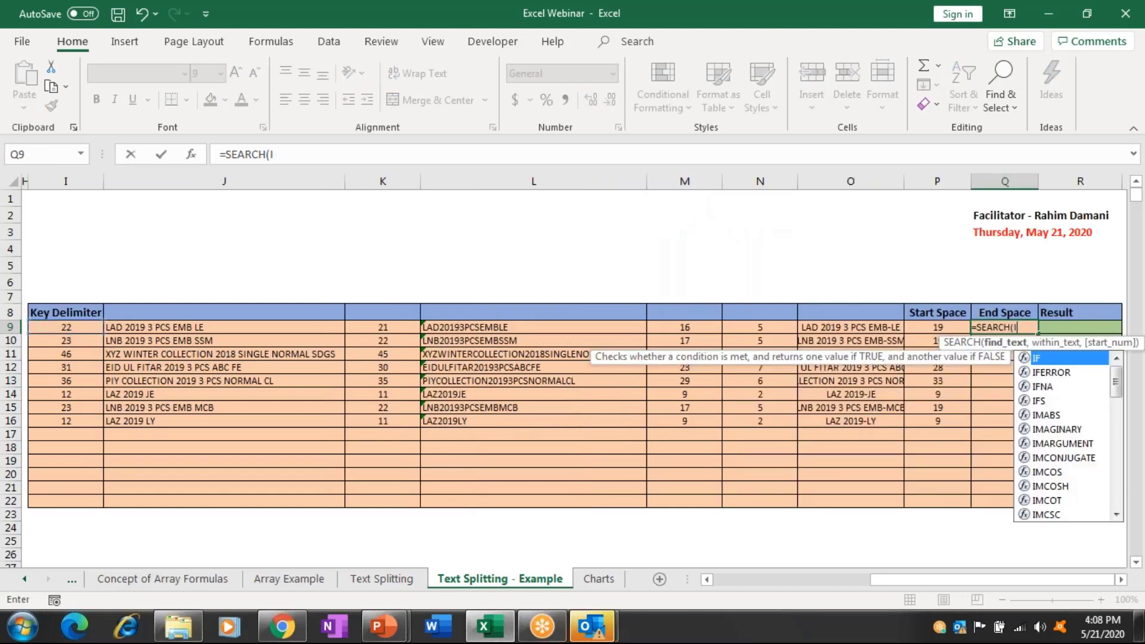
type("\"")
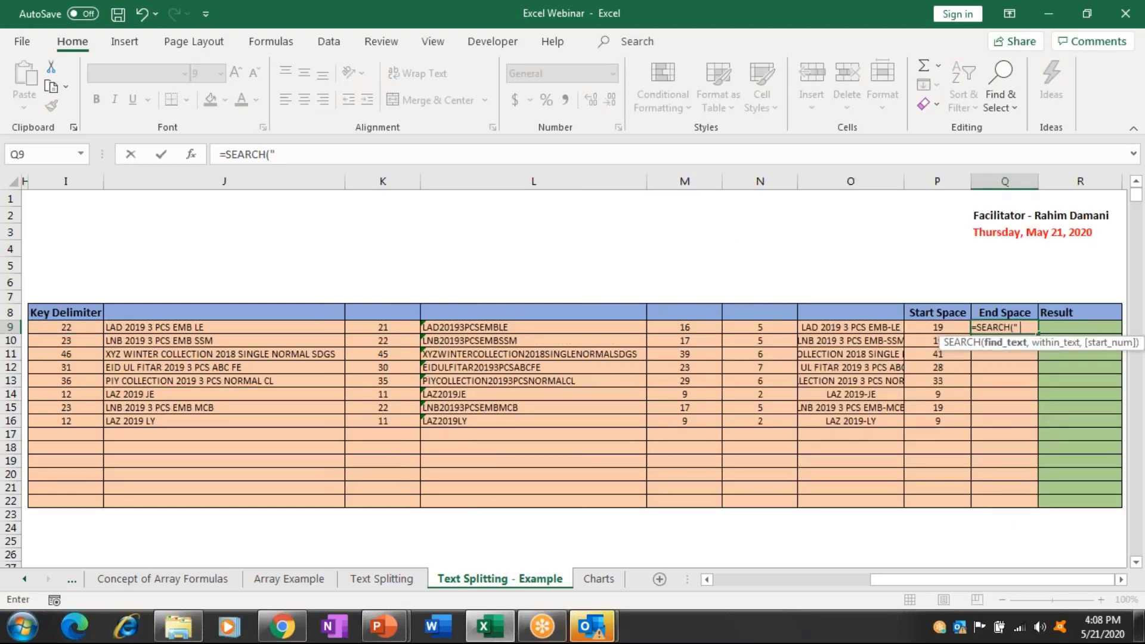
type(" \",")
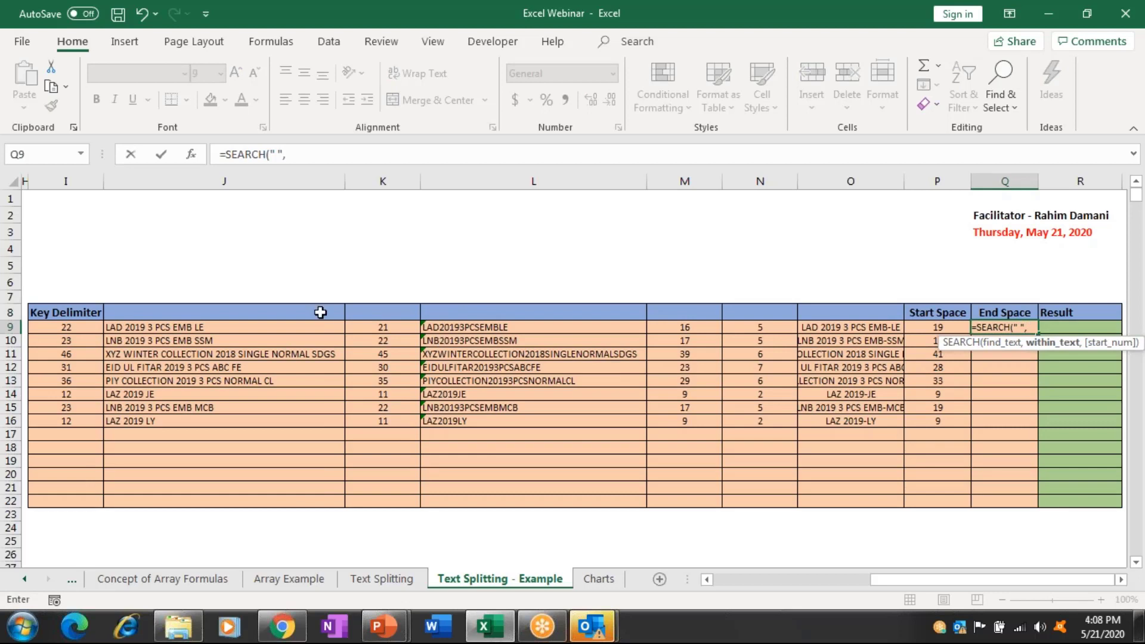
left_click(225, 326)
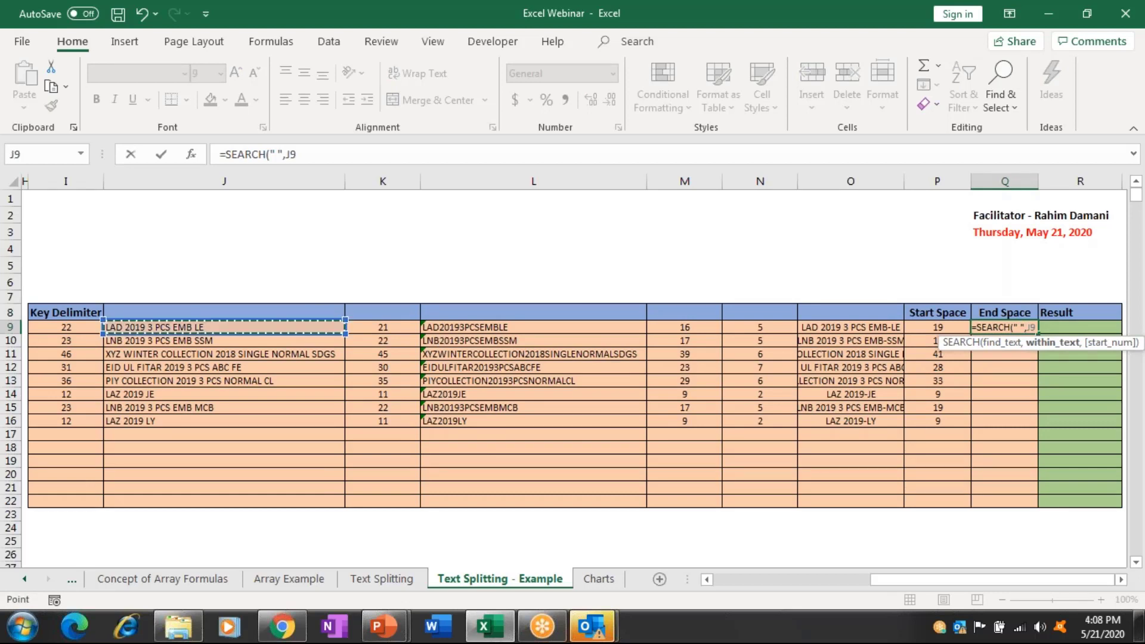
type(",")
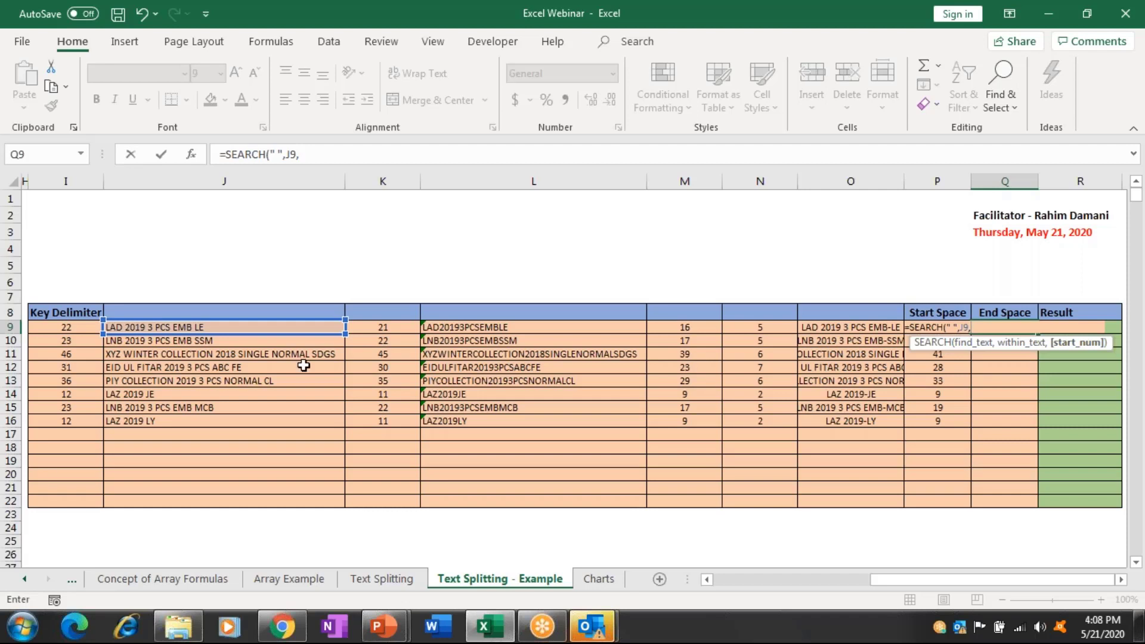
left_click(389, 329)
key("Return")
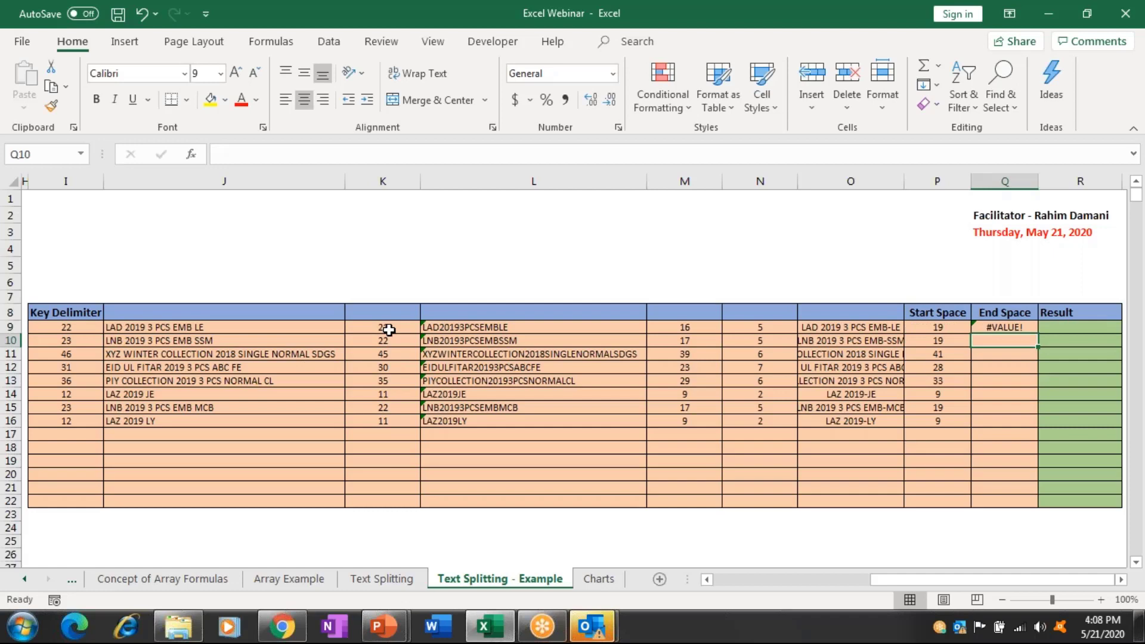
Edit the Q9 formula, which still shows a #VALUE! error.
key("Up")
key("Right")
key("Right")
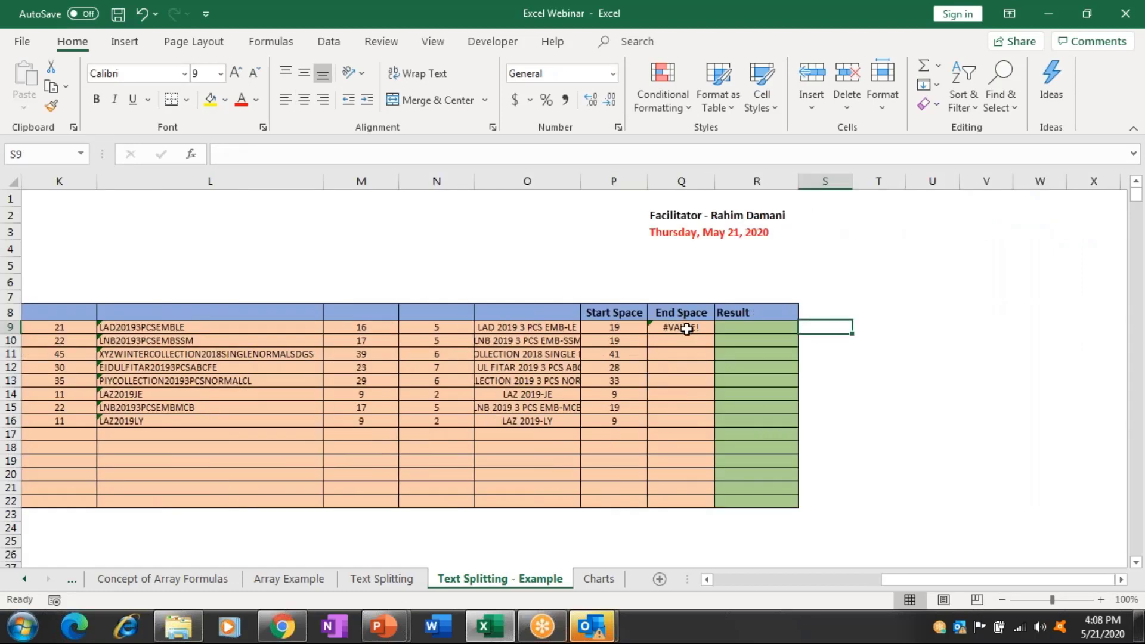
left_click(687, 328)
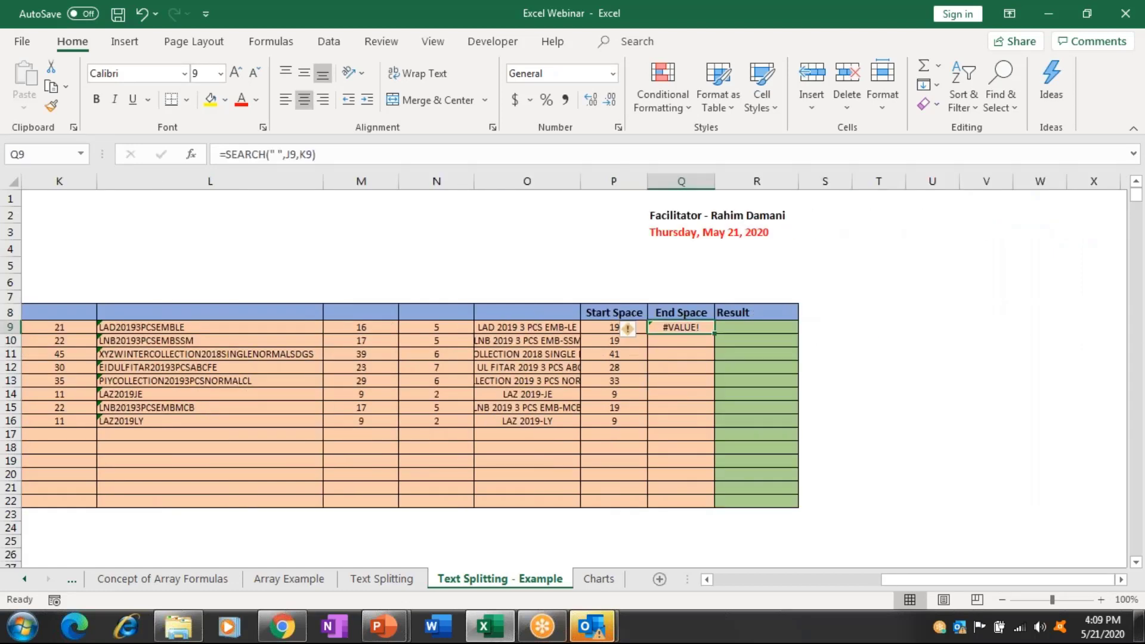
left_click(307, 155)
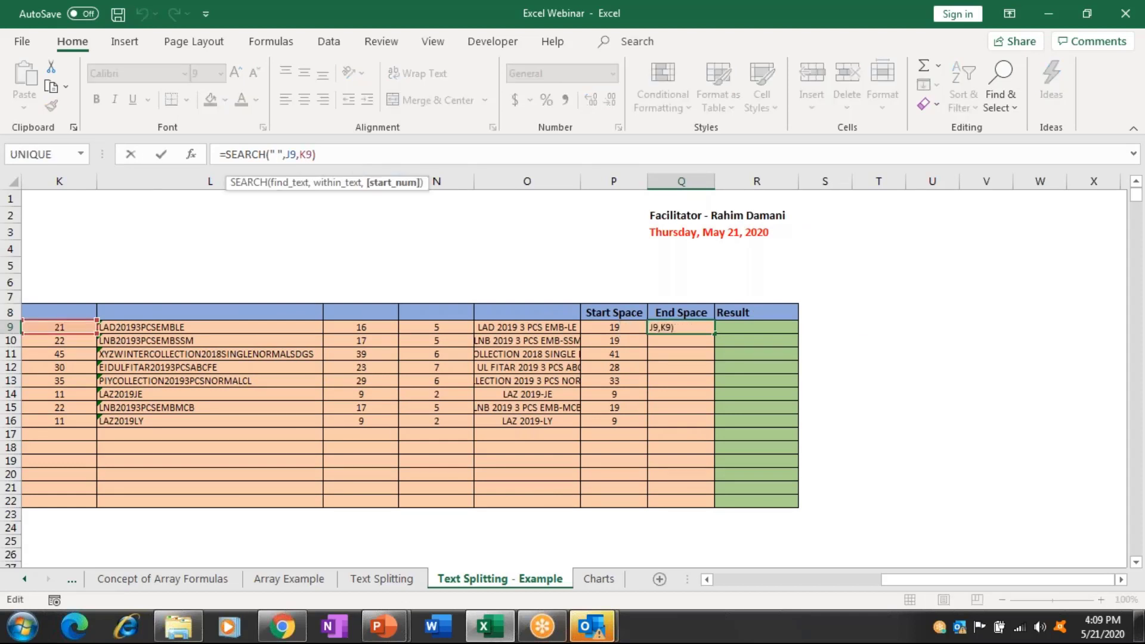
left_click(706, 579)
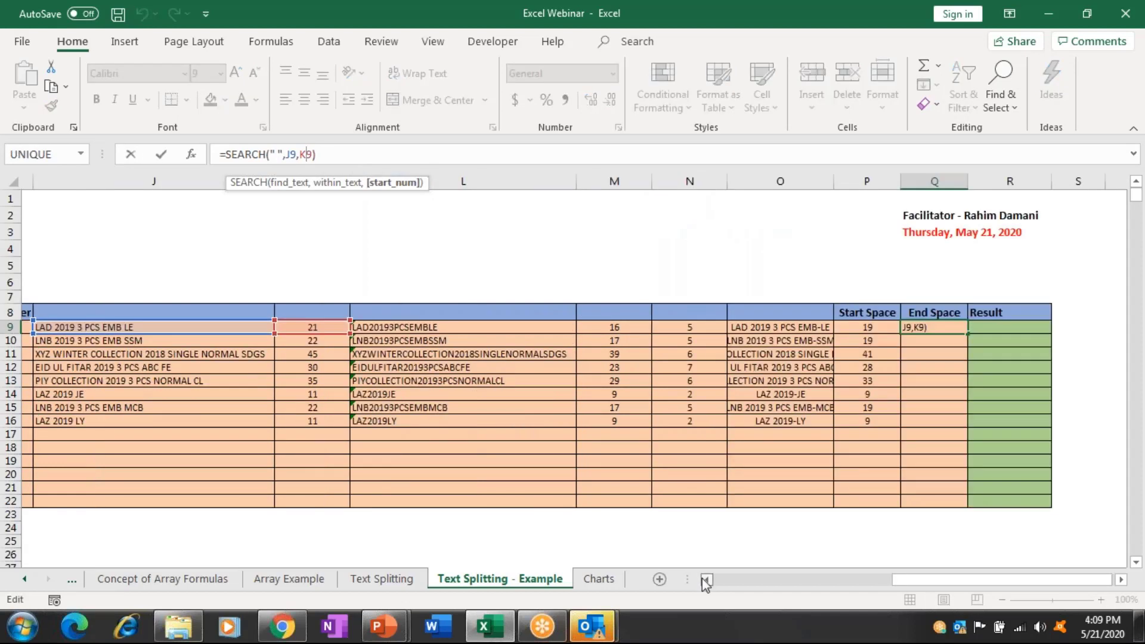
left_click(705, 578)
left_click_drag(531, 326, 494, 336)
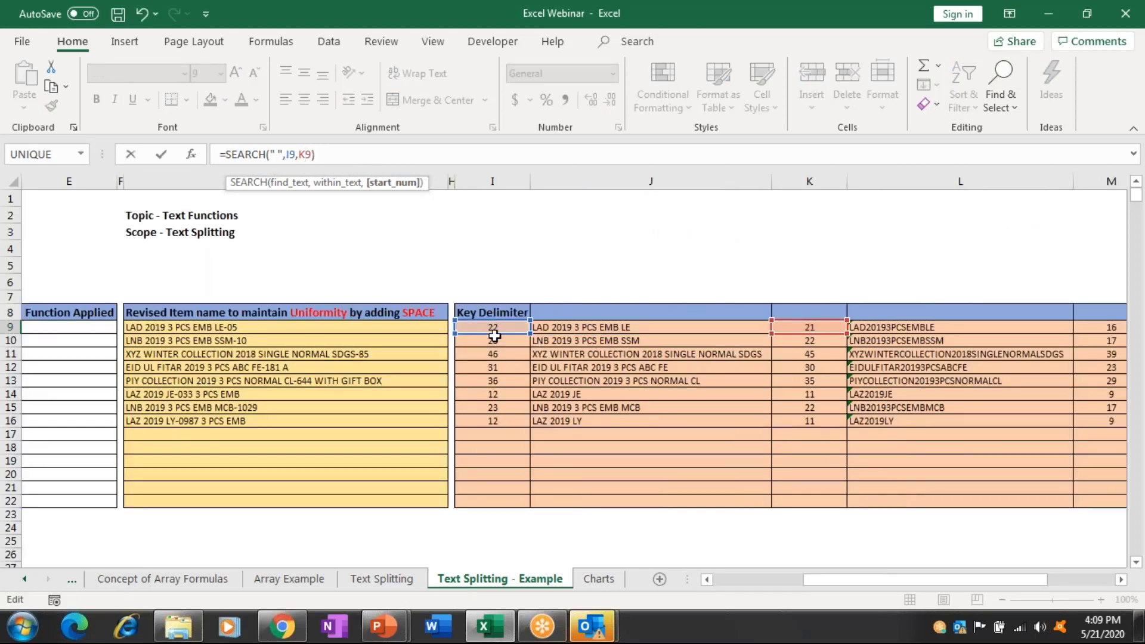
key("Return")
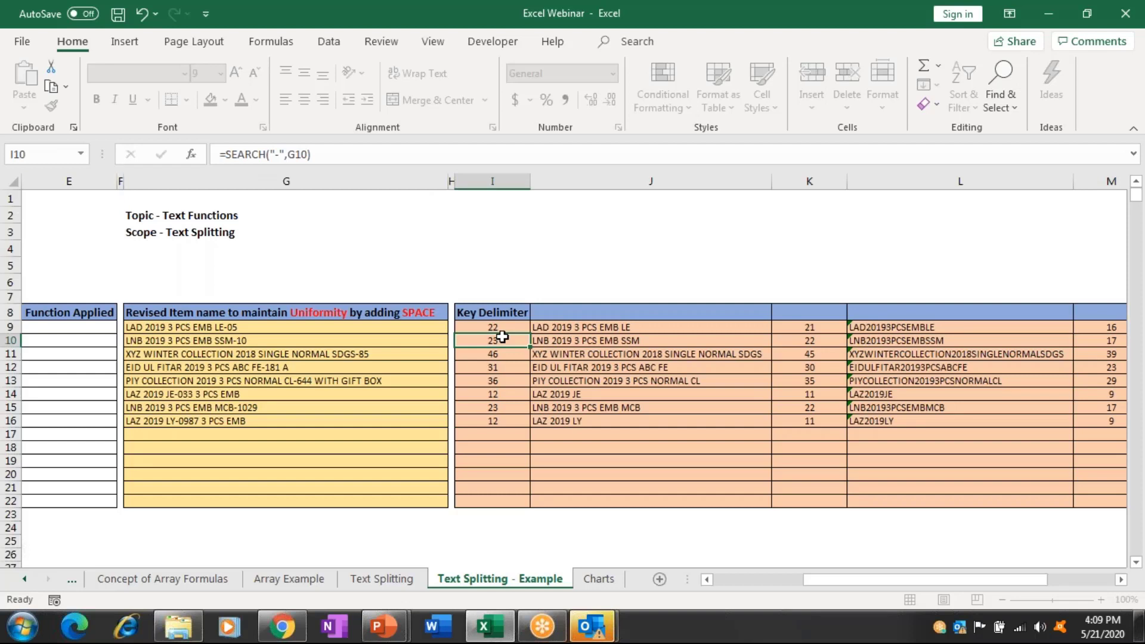
Correct Q9 to =SEARCH(" ",G9,I9), searching the revised item name from the Key Delimiter.
key("Right")
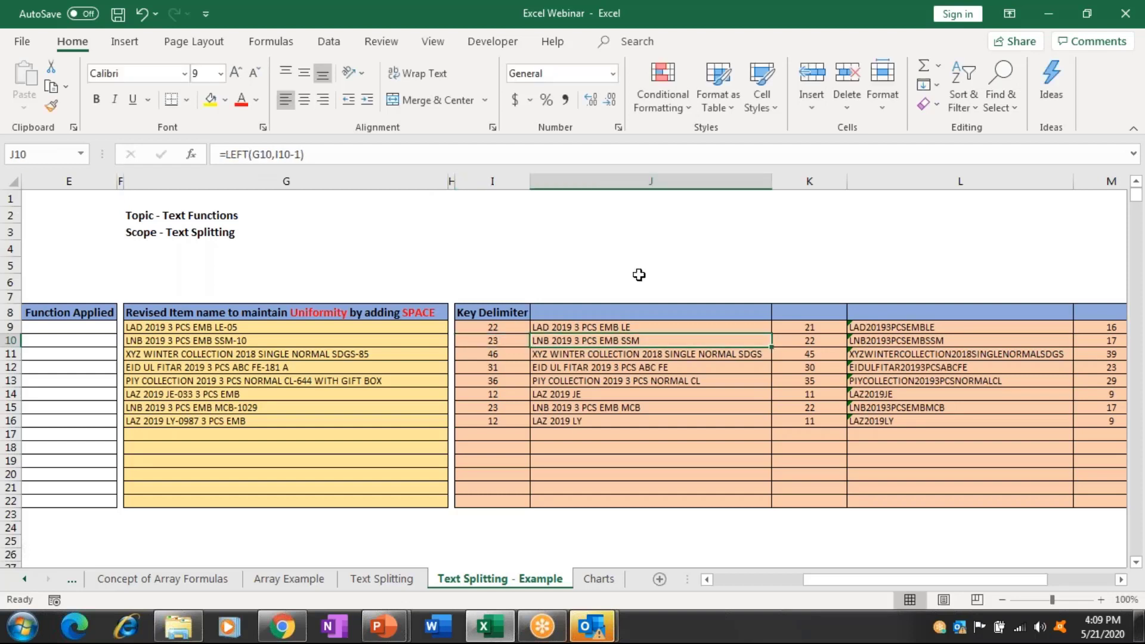
scroll(639, 274, "right", 3)
left_click(692, 327)
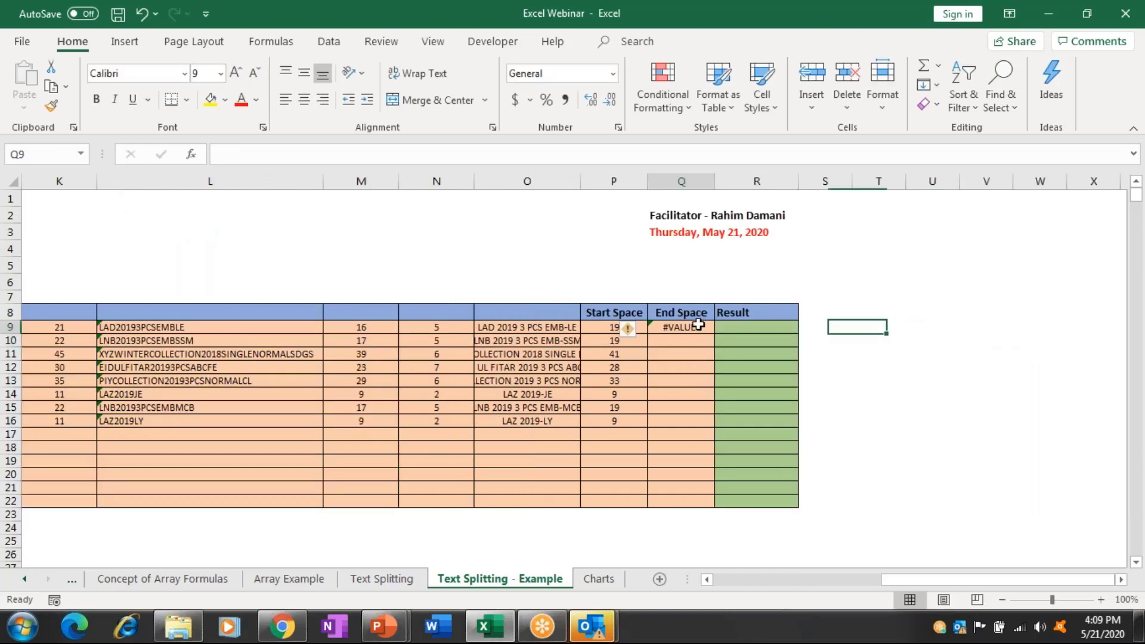
left_click(390, 156)
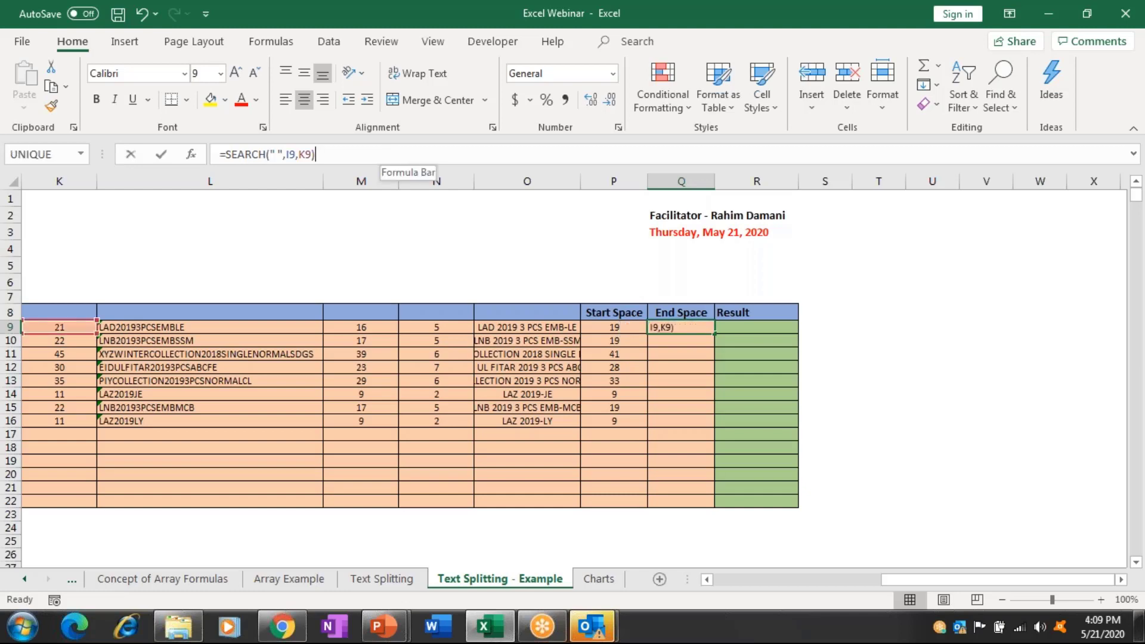
scroll(573, 406, "left", 3)
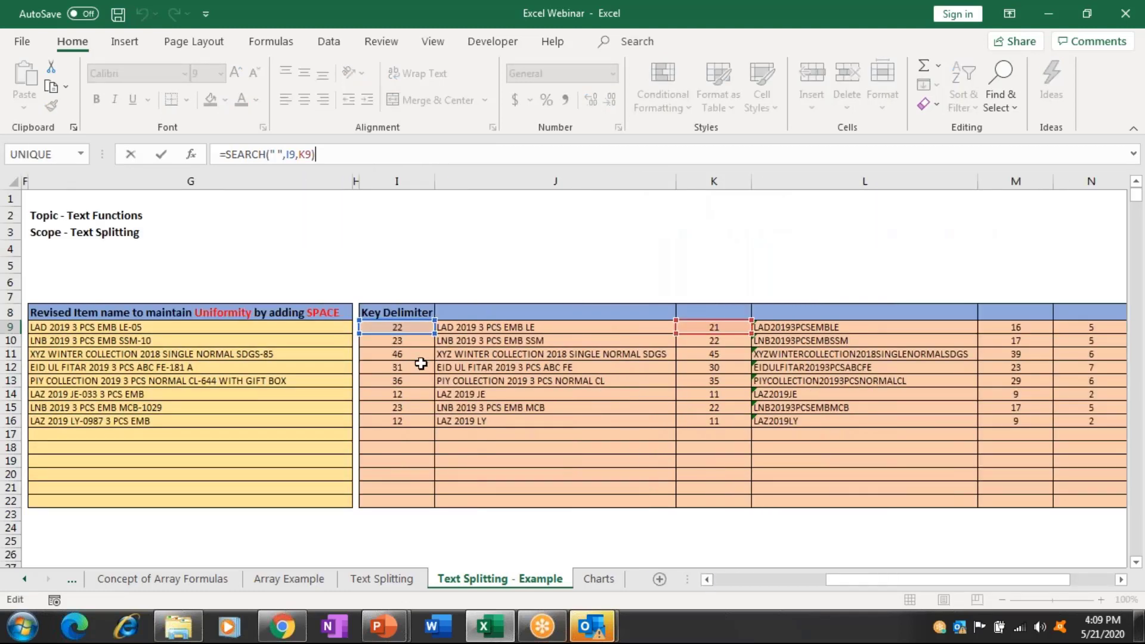
left_click(311, 155)
key("BackSpace")
key("BackSpace")
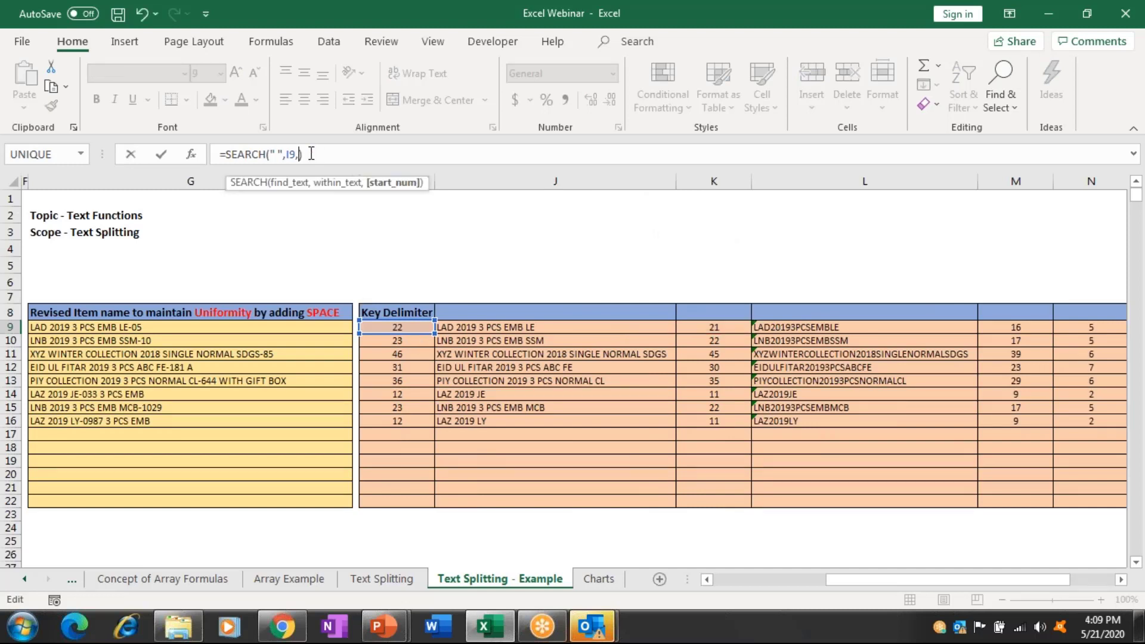
key("BackSpace")
key("BackSpace")
key("BackSpace")
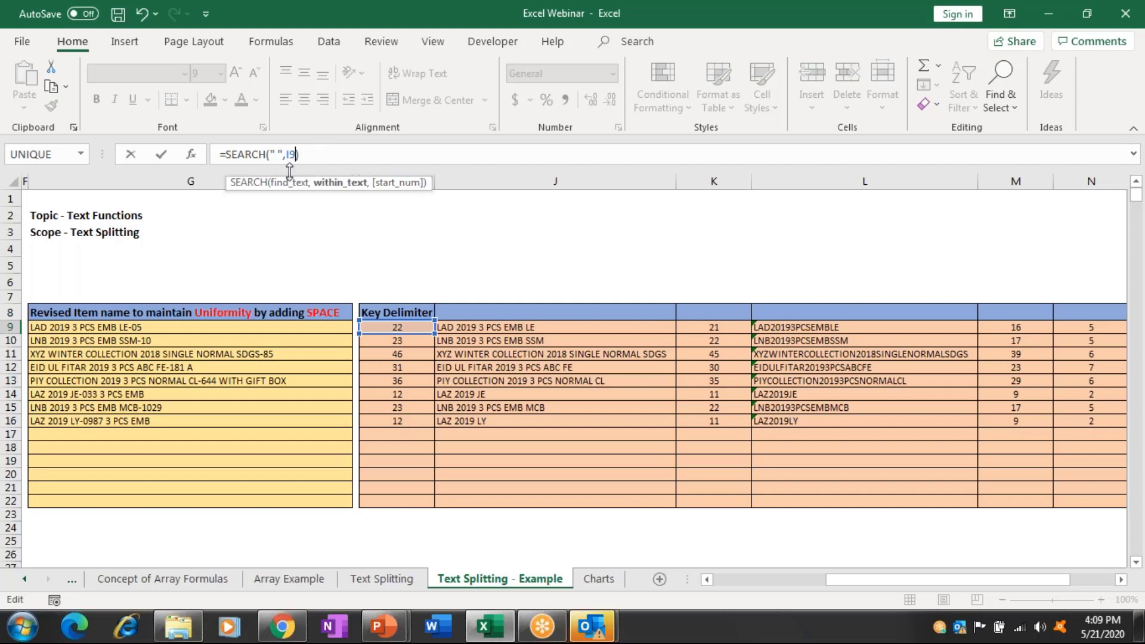
left_click(273, 326)
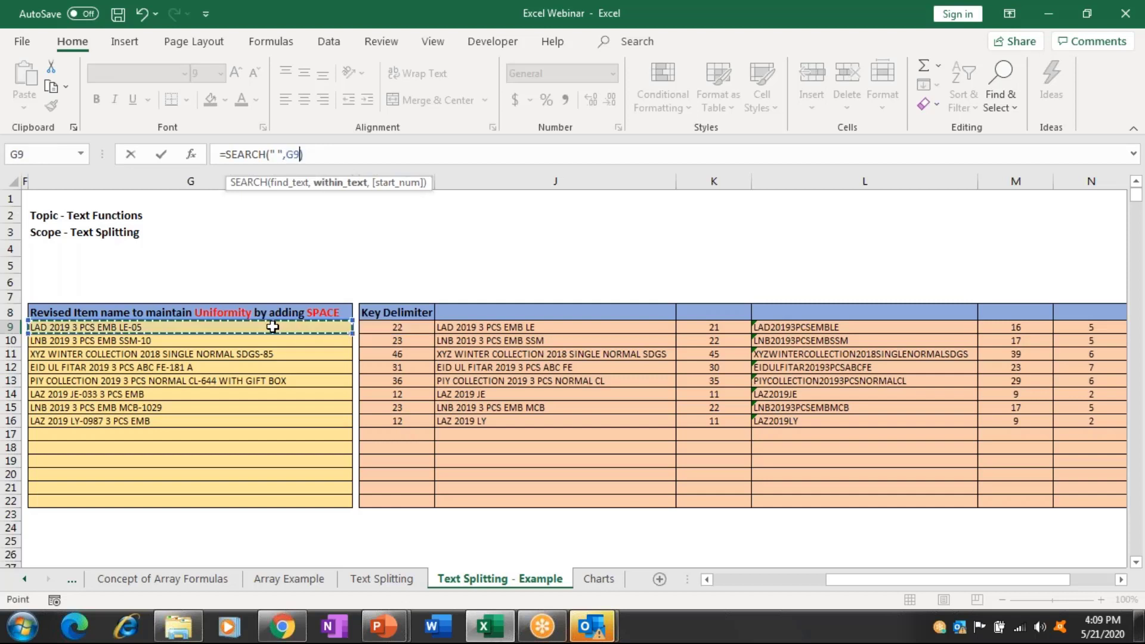
type(",")
left_click(380, 329)
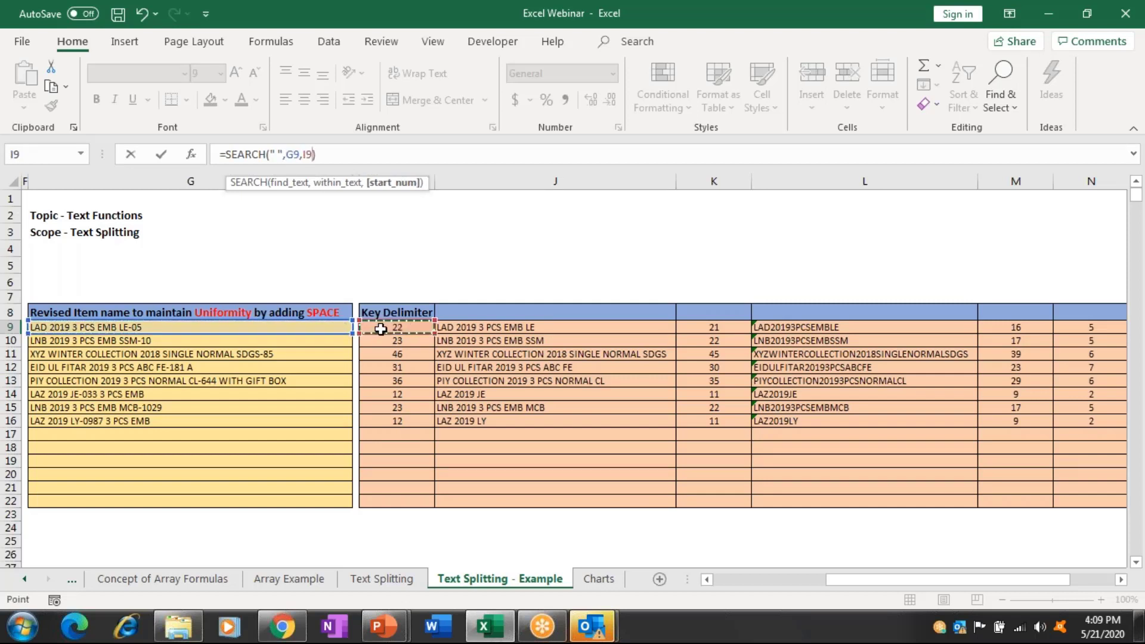
key("Return")
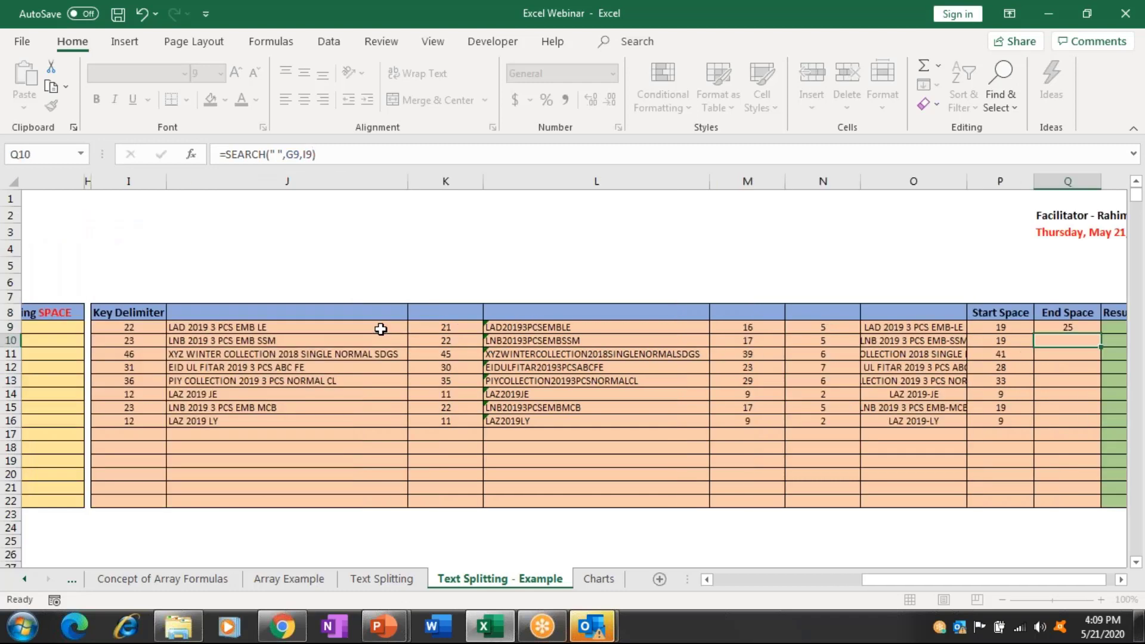
Fill the End Space formula from Q9 down through Q16.
key("Up")
key("Right")
key("Right")
key("Right")
key("Right")
key("Left")
key("Left")
key("Left")
key("Left")
key("shift+Down")
key("shift+Down")
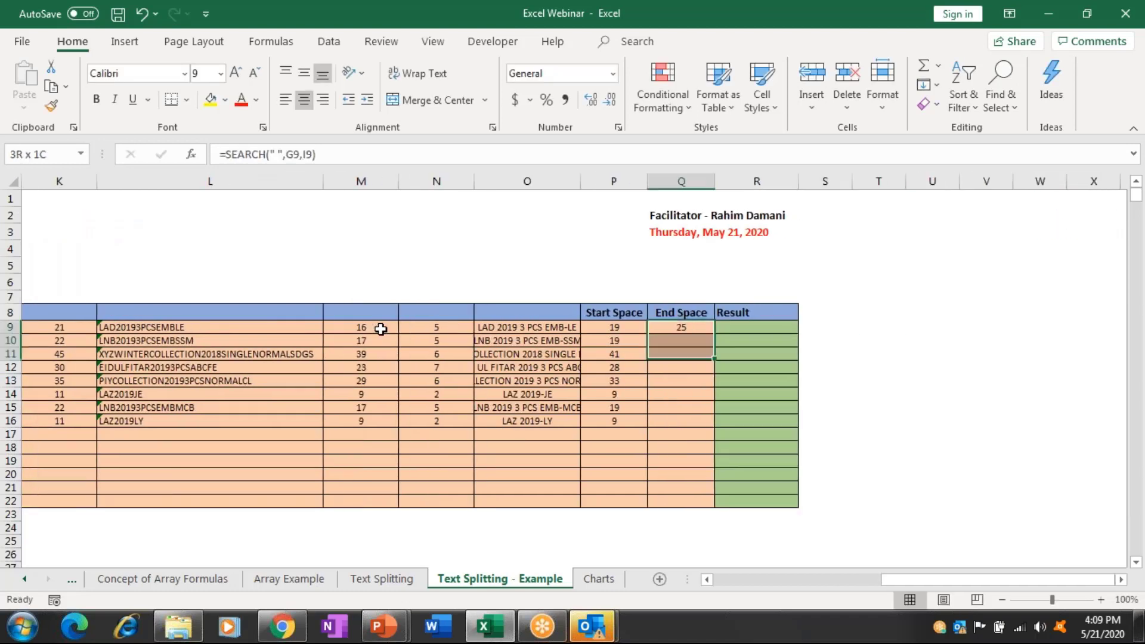
key("shift+Down")
key("shift+Down")
key("shift+Down")
key("shift+Down")
key("shift+Down")
key("ctrl+d")
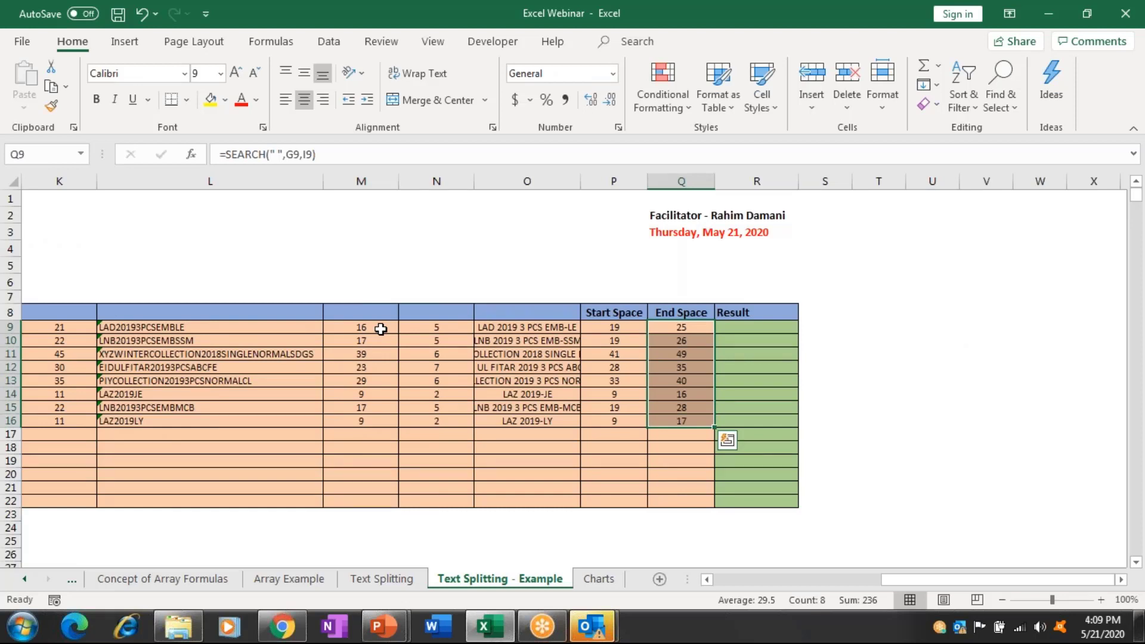
key("Right")
key("shift+Down")
Enter =MID(G9,P9,Q9-P9) in R9 to extract the design code.
type("=")
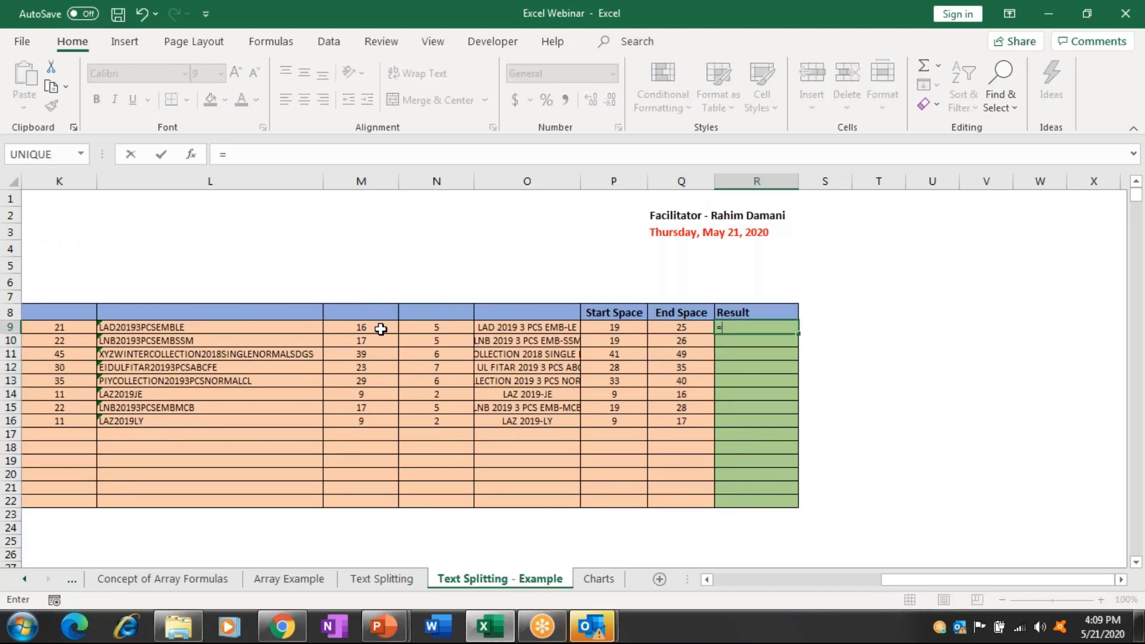
type("MID(")
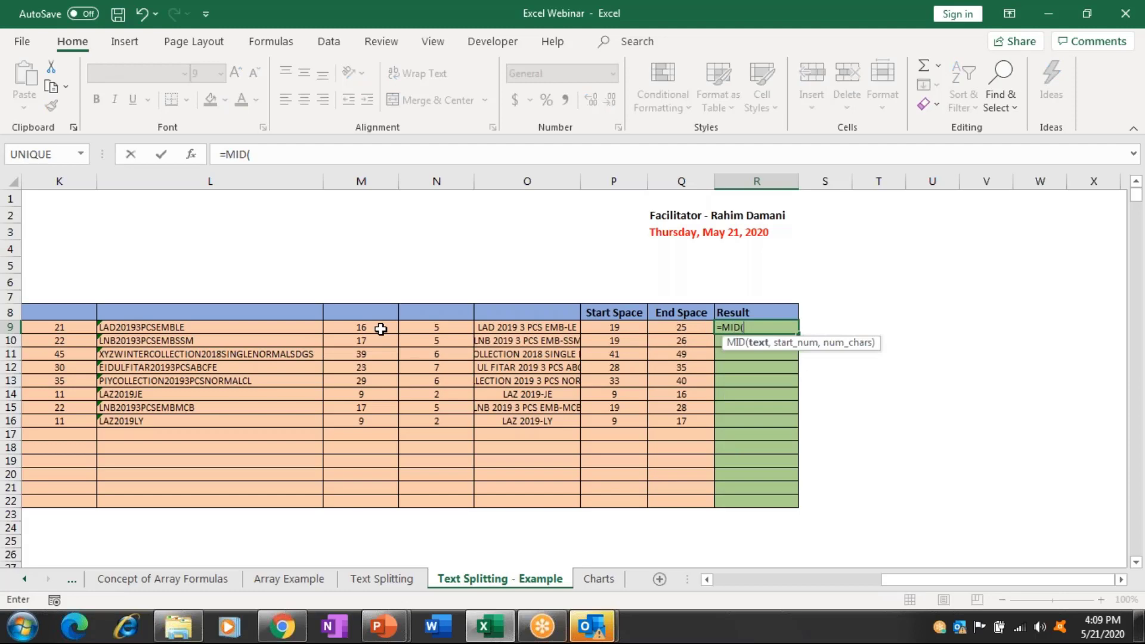
key("Left")
key("Left")
key("Left")
key("Left")
key("Left")
key("Left")
key("Left")
key("Left")
key("Left")
key("Left")
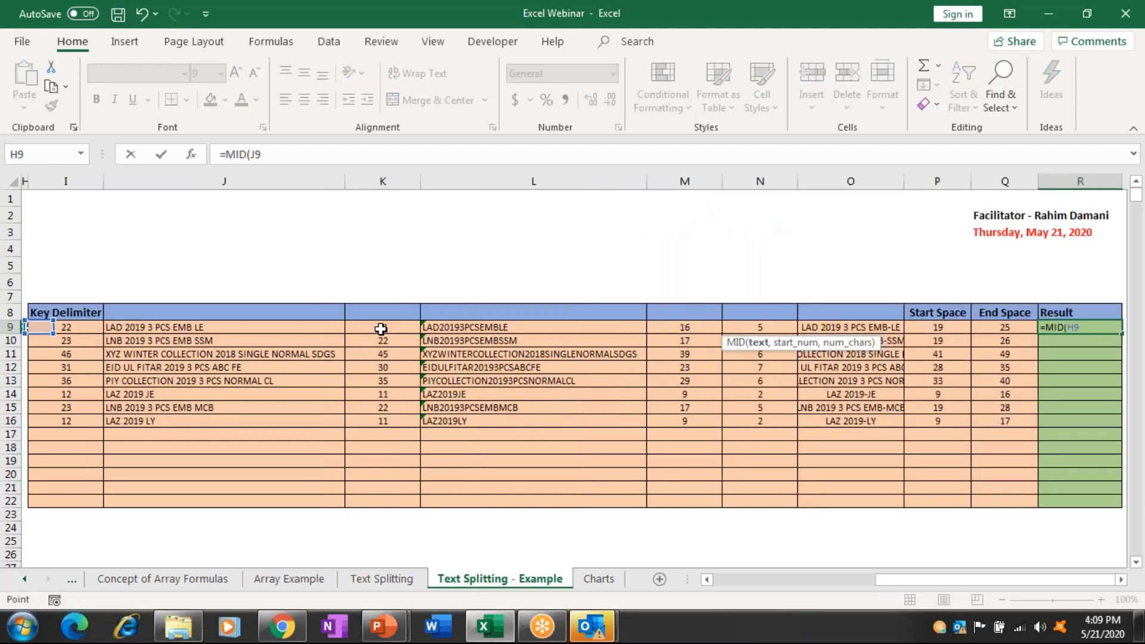
key("Left")
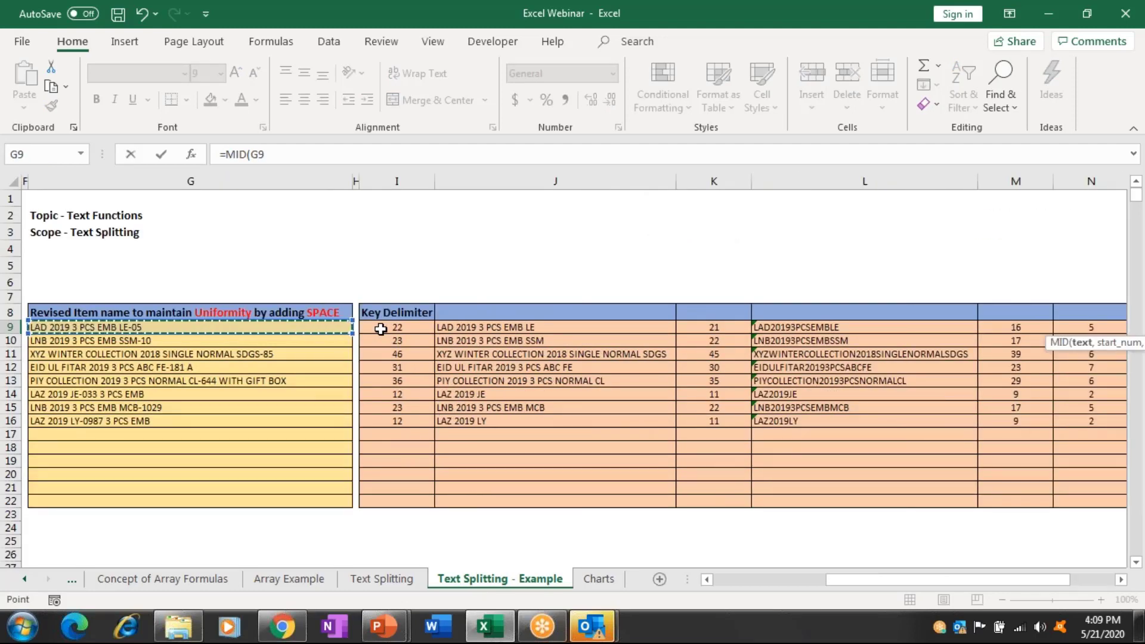
type(",")
key("Left")
key("Left")
key("Left")
key("Left")
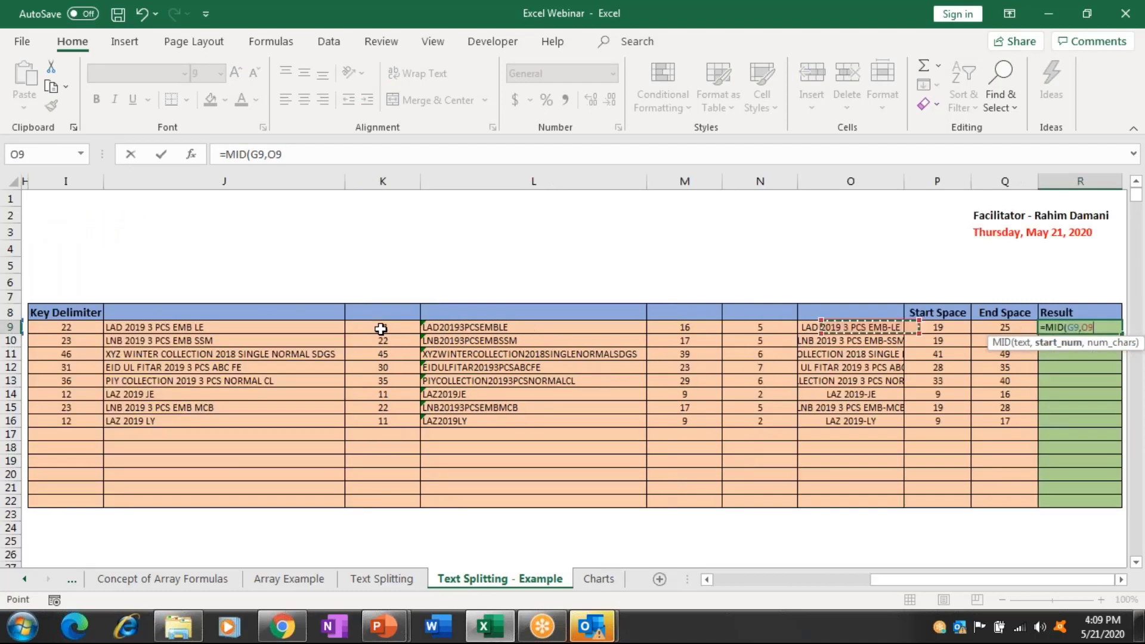
key("Right")
key("Right")
key("Right")
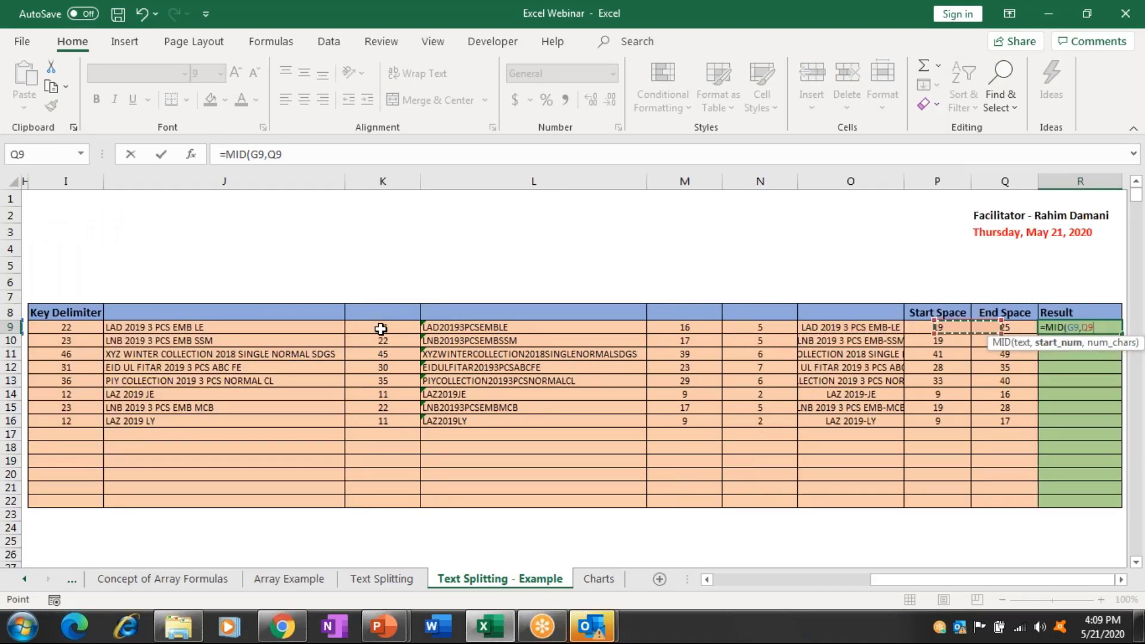
key("Left")
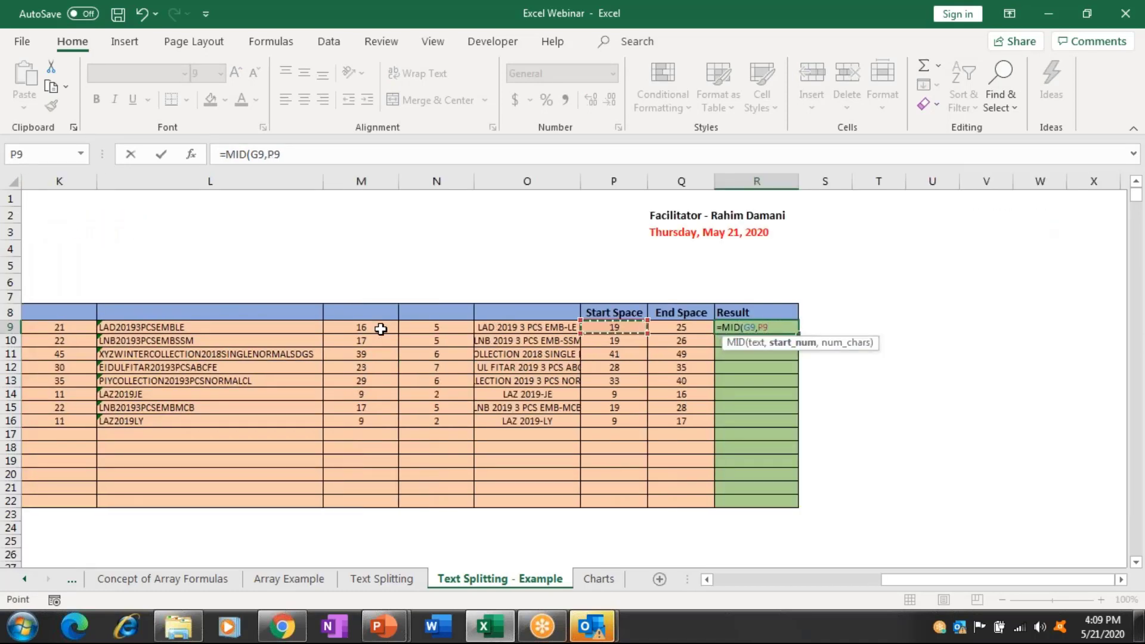
type(",")
key("Left")
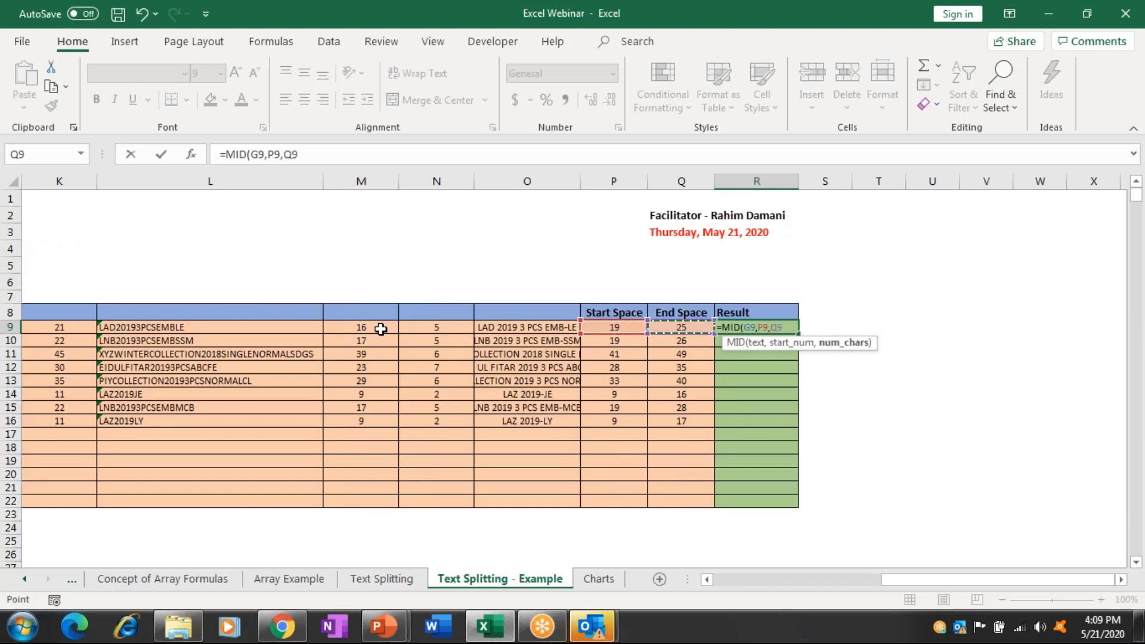
type("-")
key("Left")
key("Left")
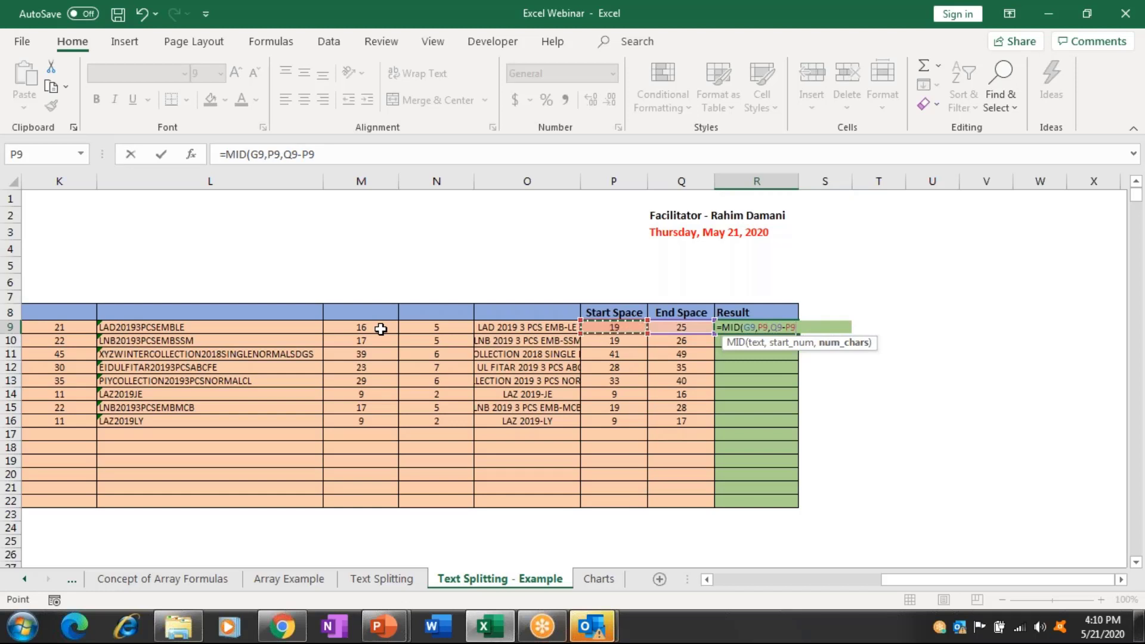
type(")")
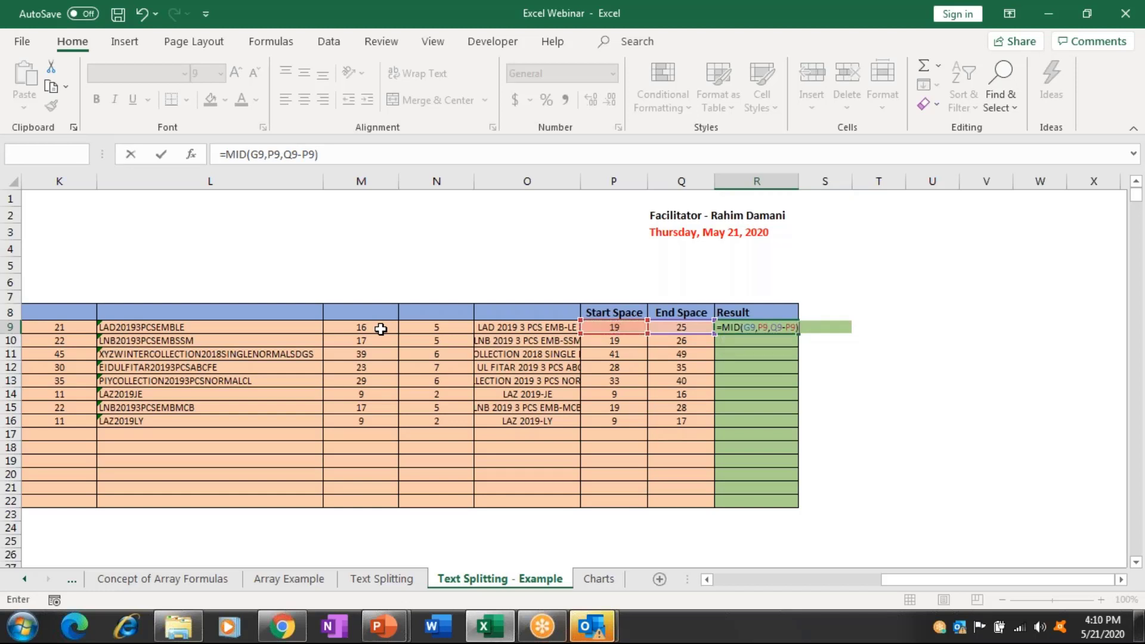
key("ctrl+Return")
Fill the MID formula from R9 down to R16.
key("shift+Down")
key("shift+Down")
key("shift+Down")
key("shift+Down")
key("shift+Down")
key("shift+Down")
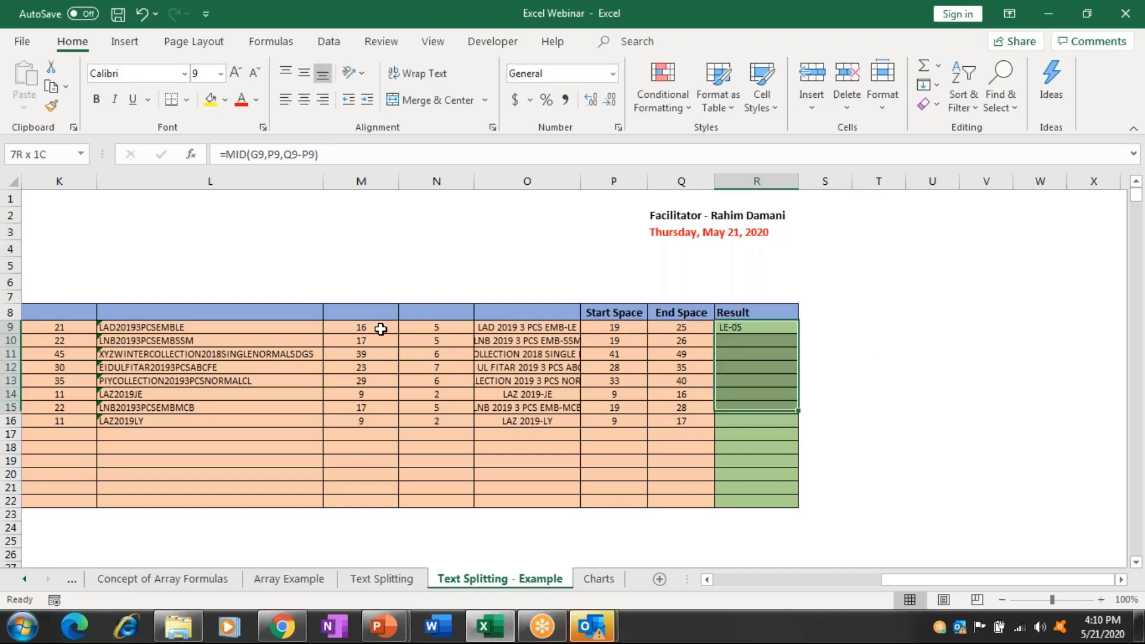
key("shift+Down")
key("ctrl+d")
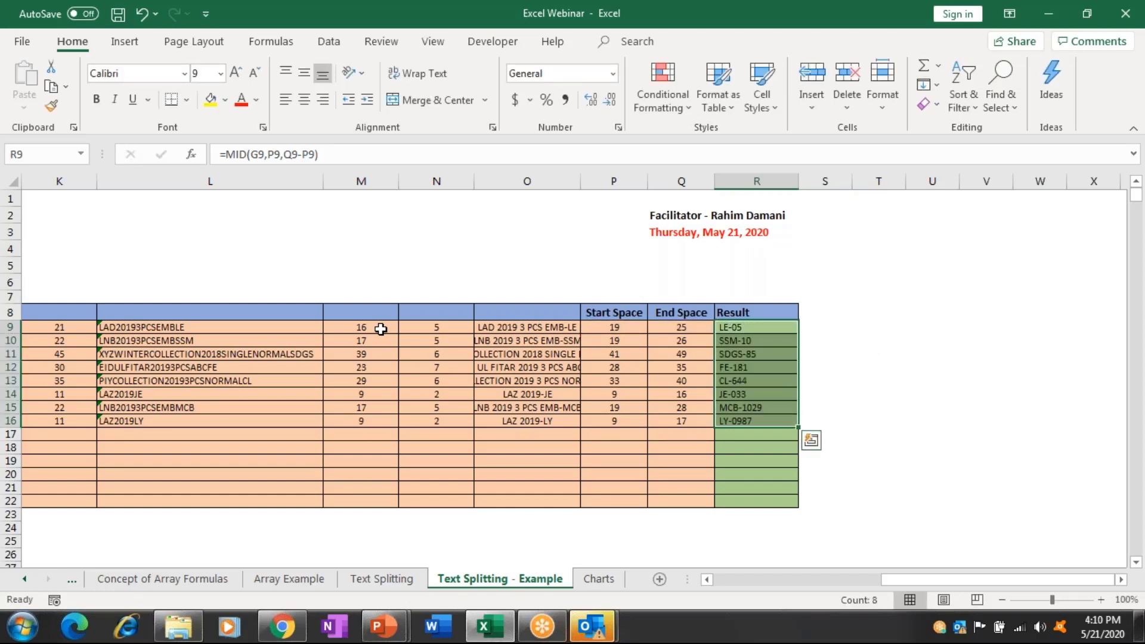
key("Left")
key("Home")
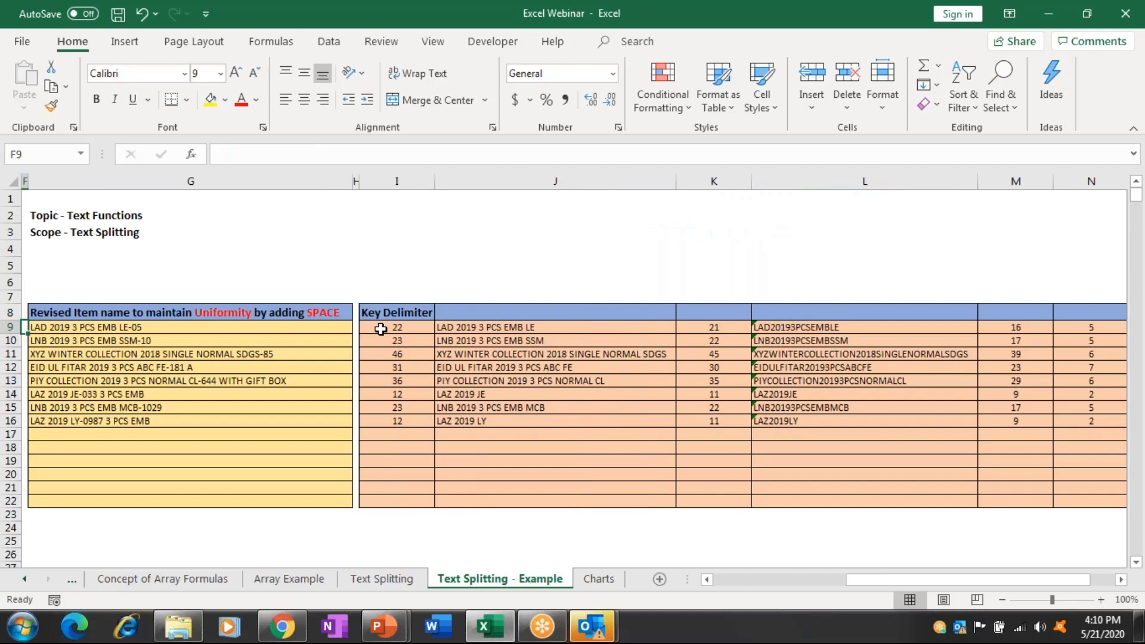
Review the revised item names and Result column, then move to the Charts sheet.
key("Right")
key("Down")
key("Down")
key("Down")
key("Down")
key("Down")
key("Down")
key("Down")
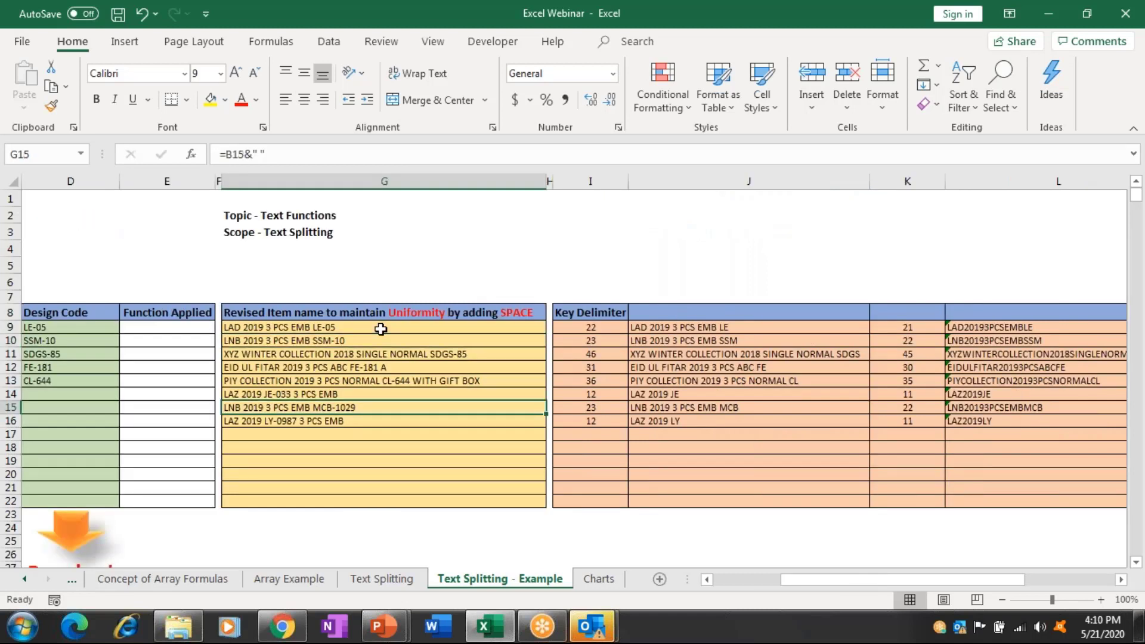
key("Right")
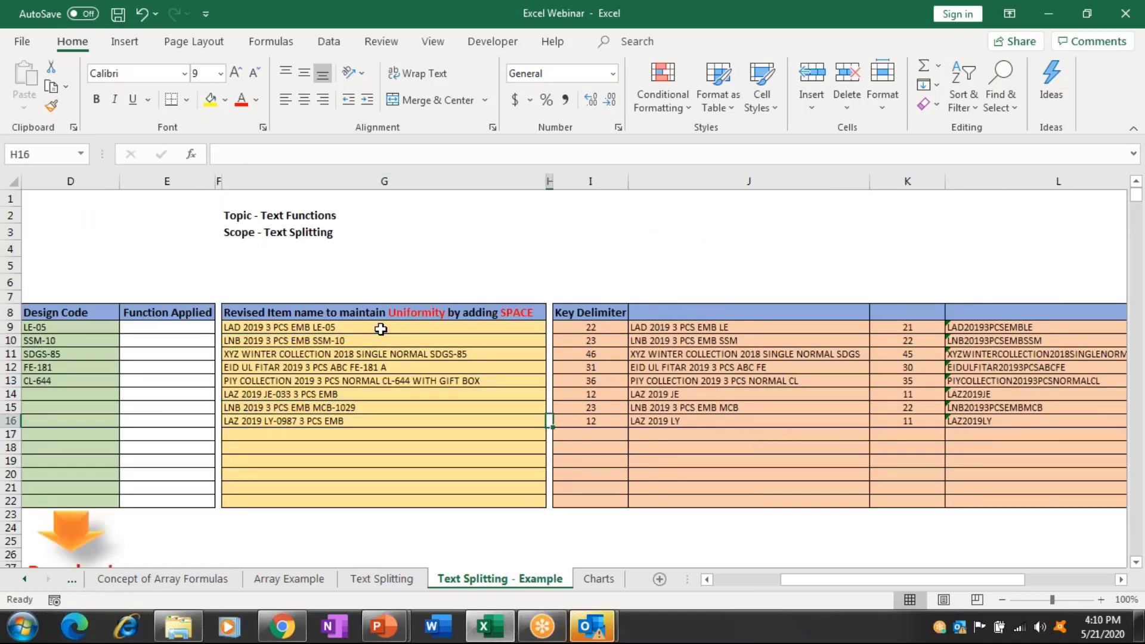
key("Right")
key("Right")
key("Right")
key("Right")
key("Right")
key("Right")
key("Right")
key("Right")
key("Right")
key("Right")
key("Right")
key("Right")
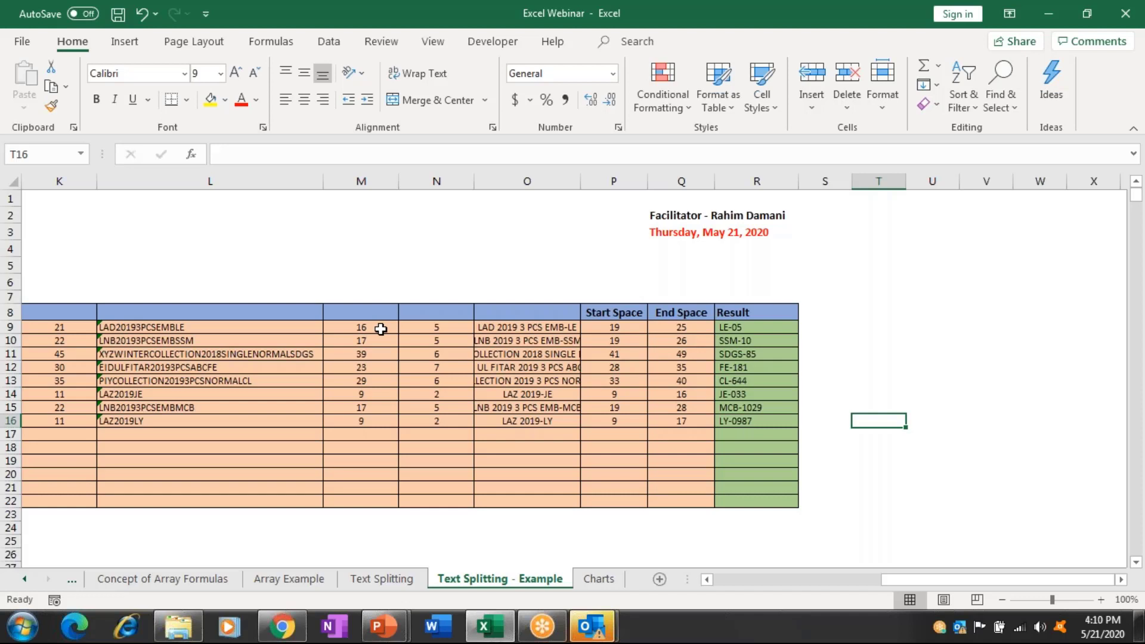
key("ctrl+Page_Down")
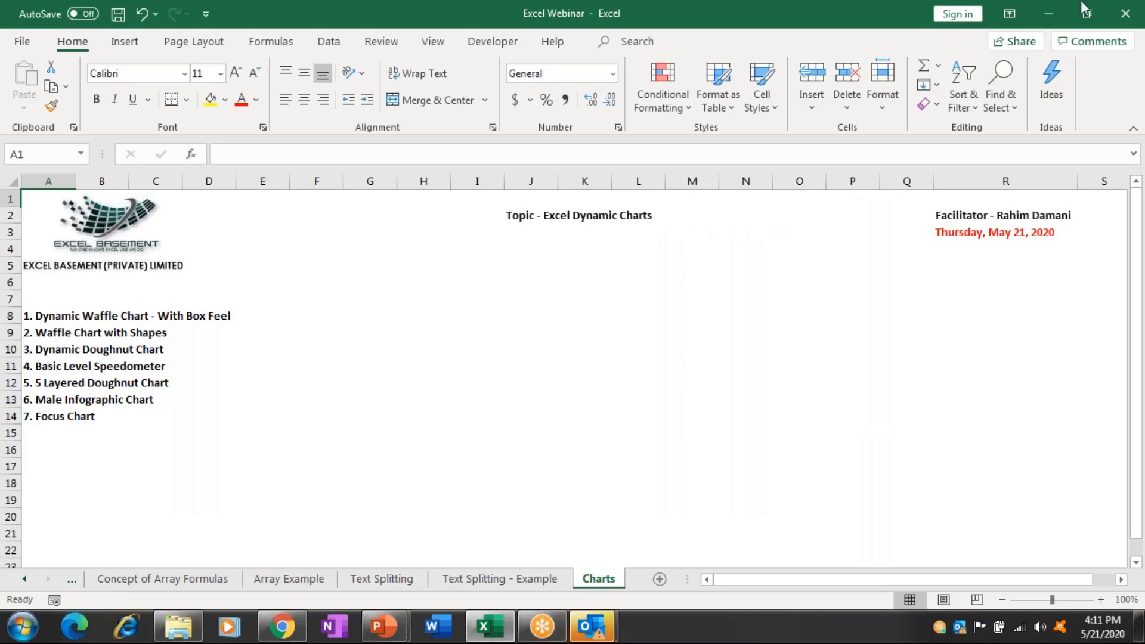
Minimize the webinar workbook and try KPI values 6%, 45% and 78% in A1.
left_click(1049, 14)
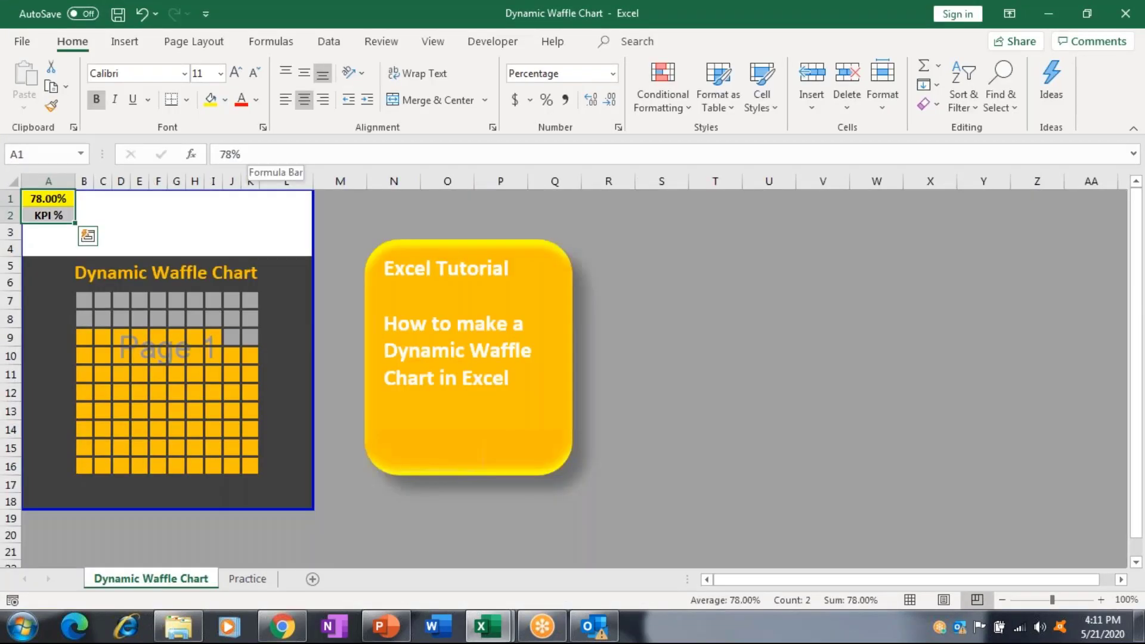
left_click(48, 199)
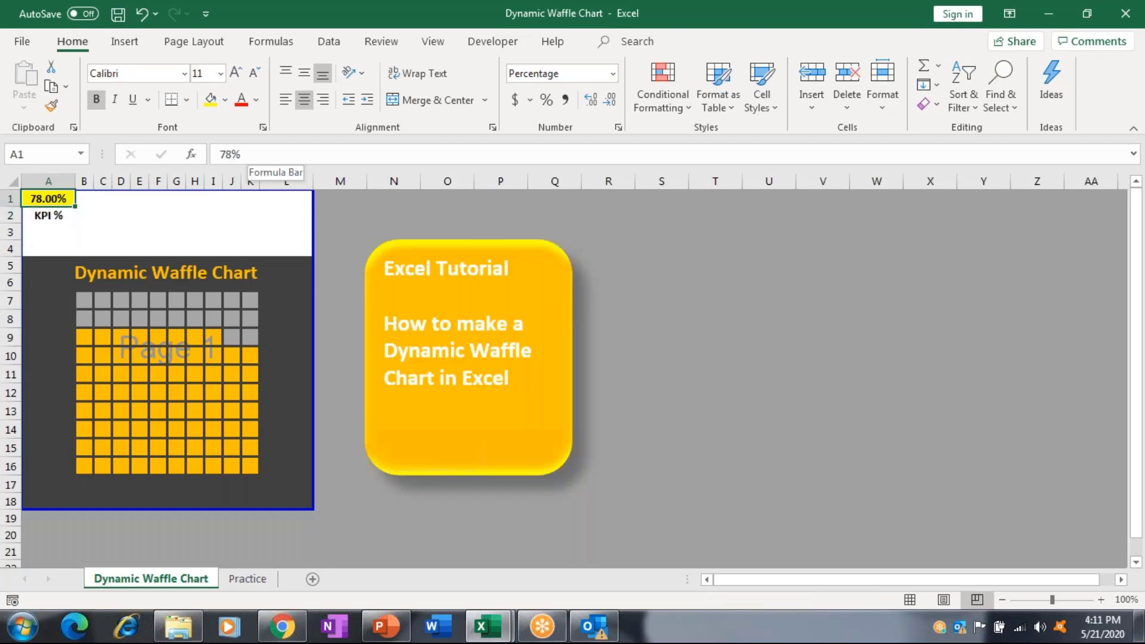
type("6")
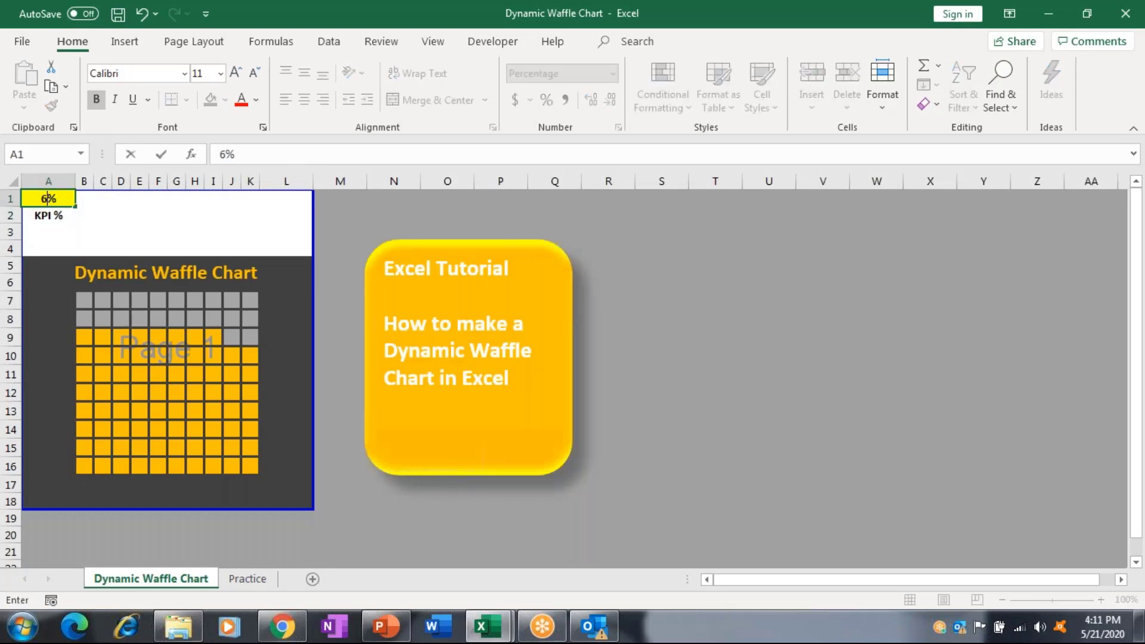
key("Return")
left_click(48, 199)
type("45")
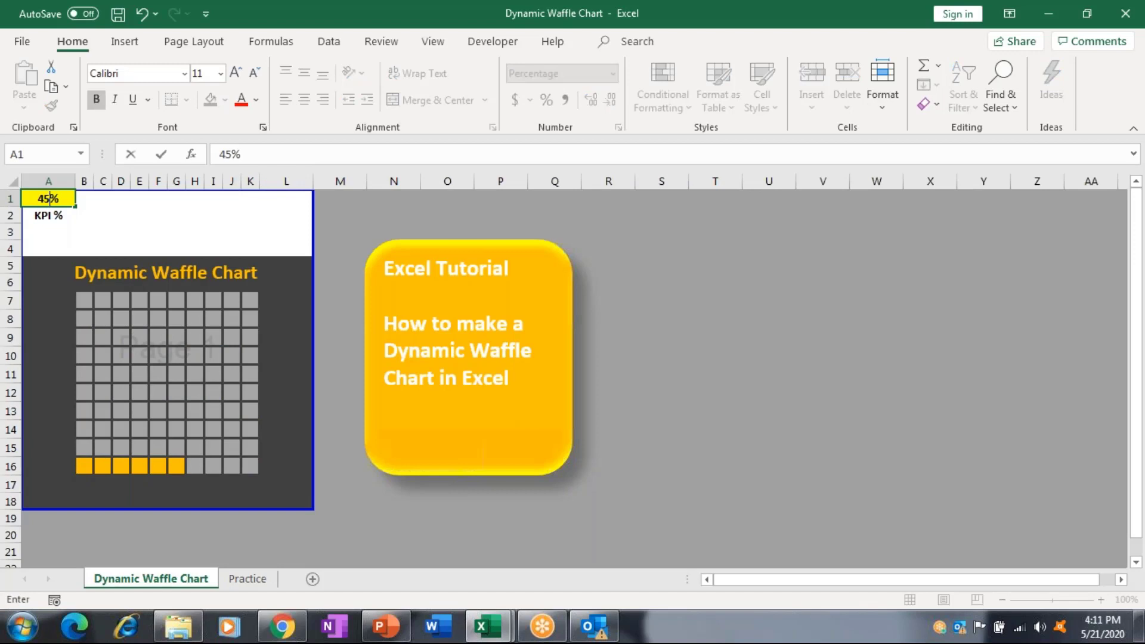
left_click(161, 154)
left_click(49, 199)
type("78")
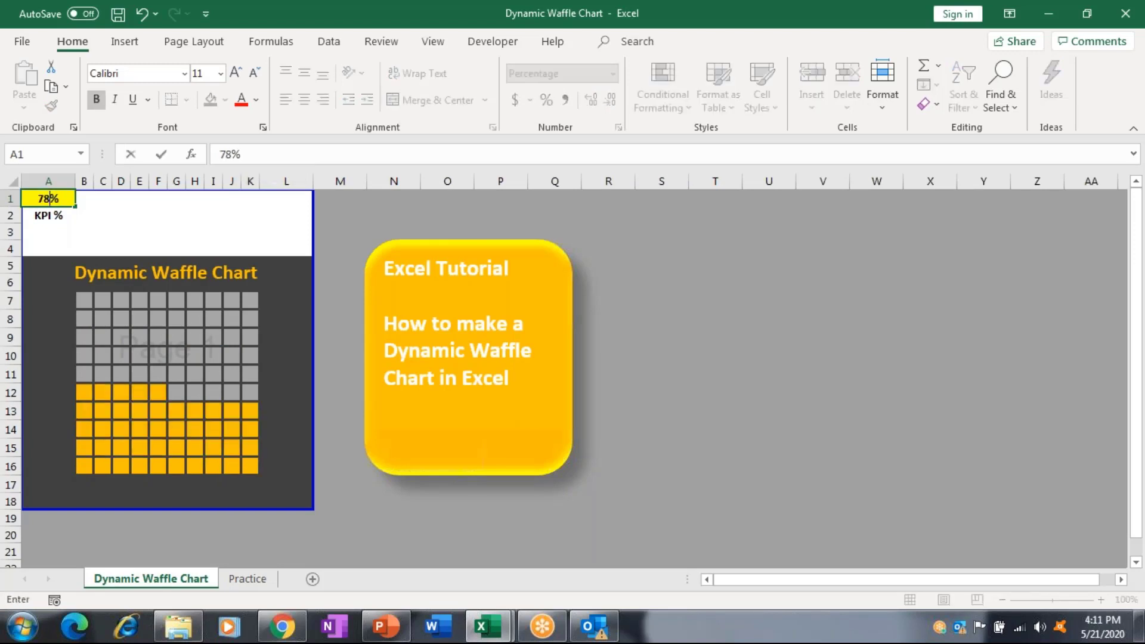
key("Return")
Set the KPI to 34% and go to the Practice sheet.
key("Up")
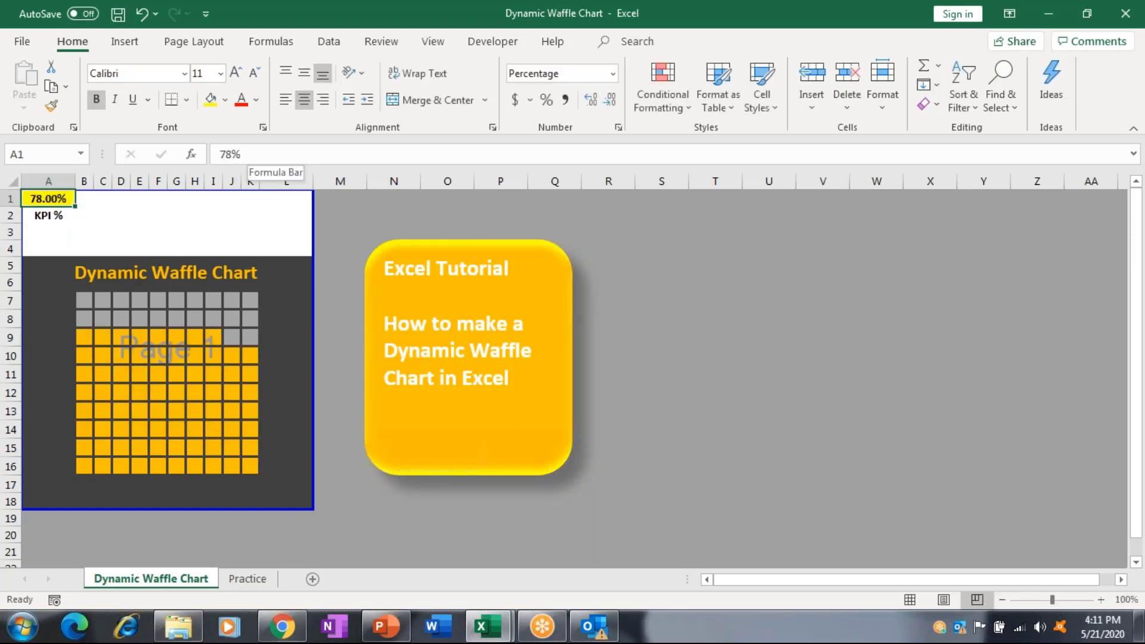
type("34")
key("Return")
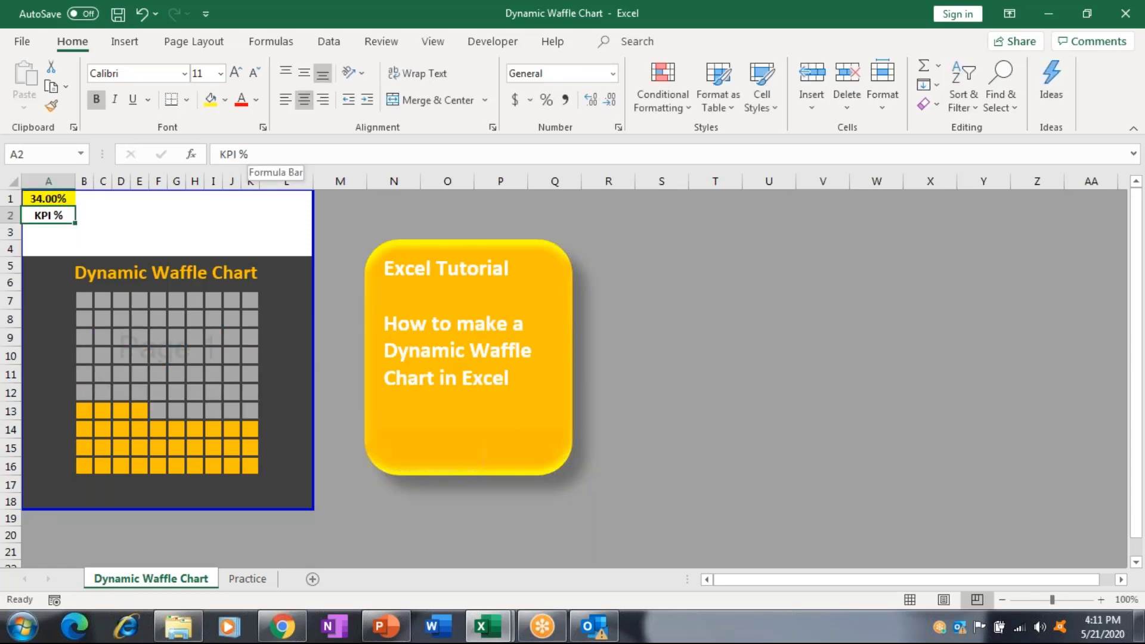
key("ctrl+Page_Down")
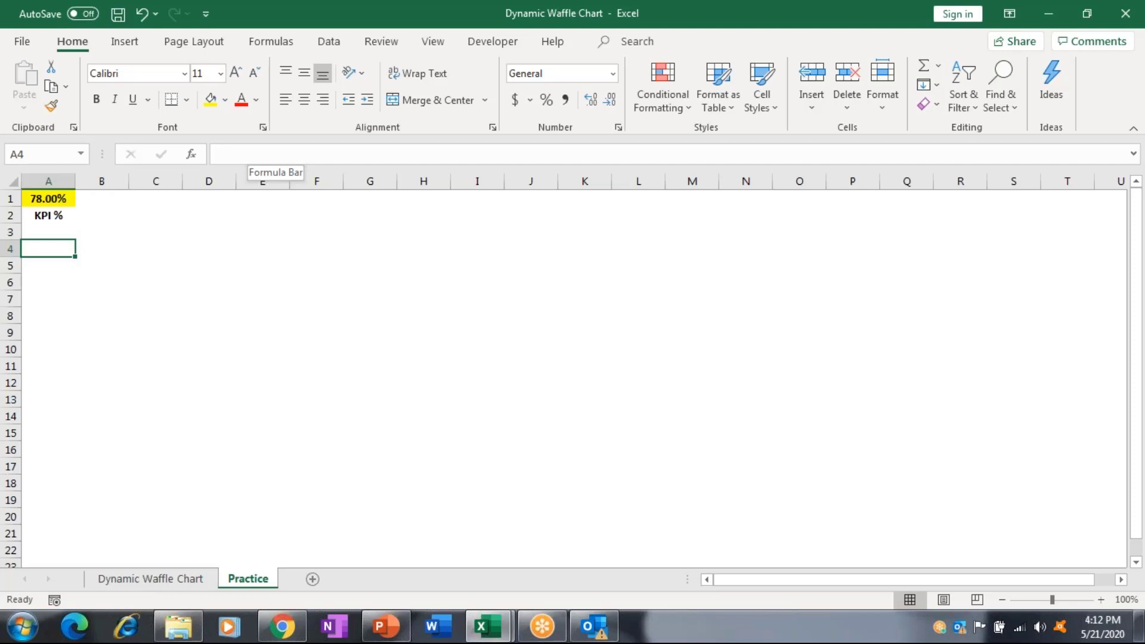
Select B4:B17 and give it a dark grey fill colour.
left_click(48, 265)
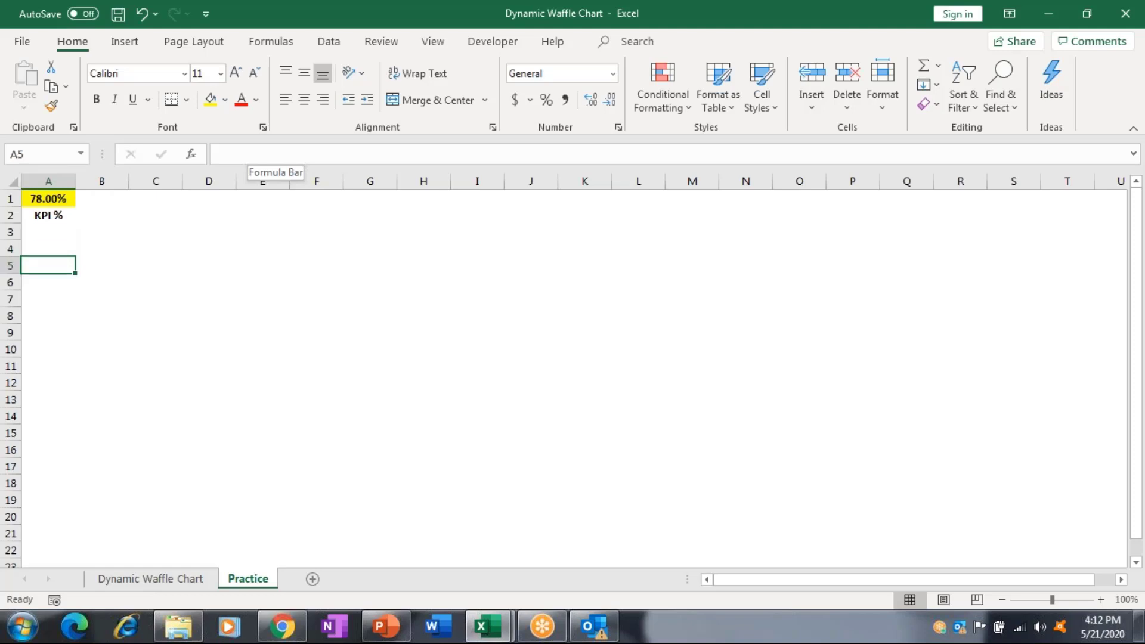
left_click(48, 249)
left_click(102, 249)
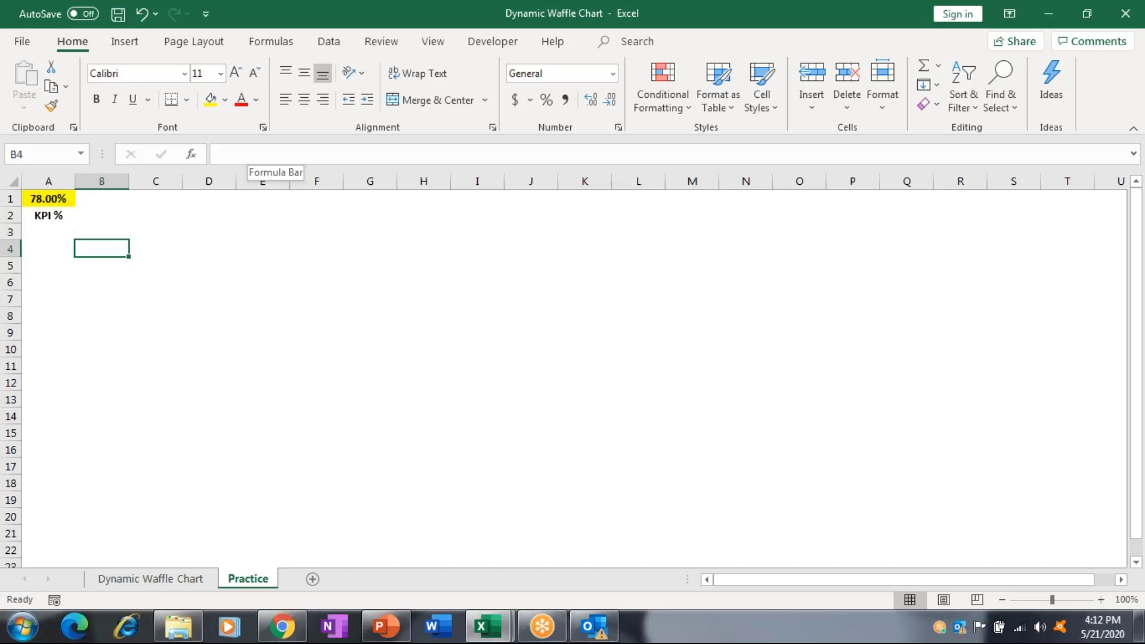
left_click_drag(101, 248, 101, 265)
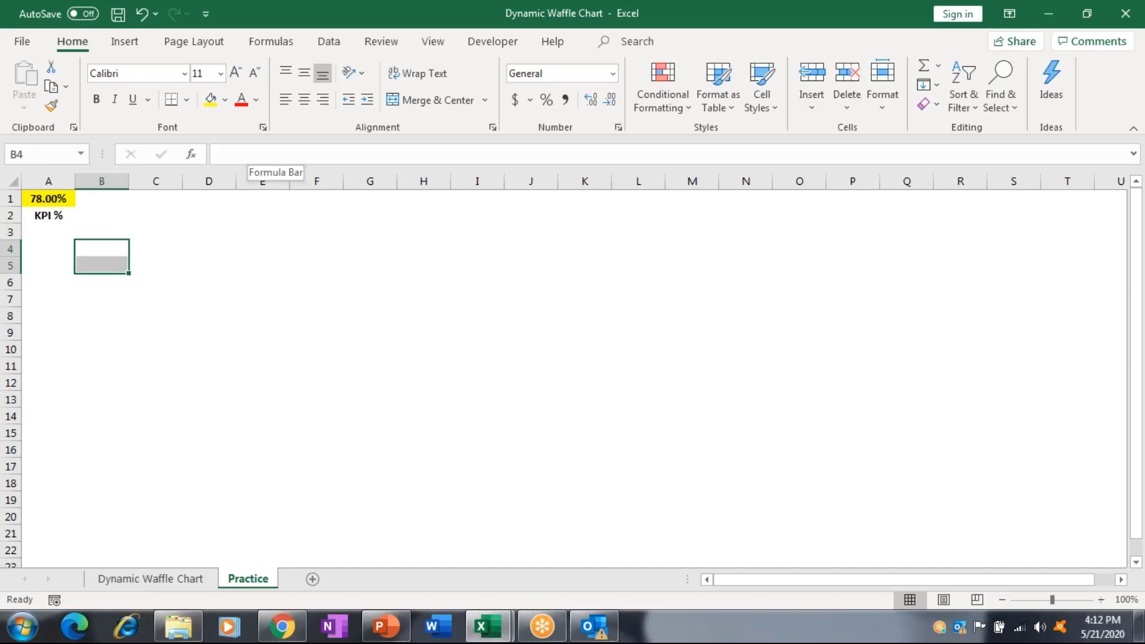
key("ctrl+Page_Up")
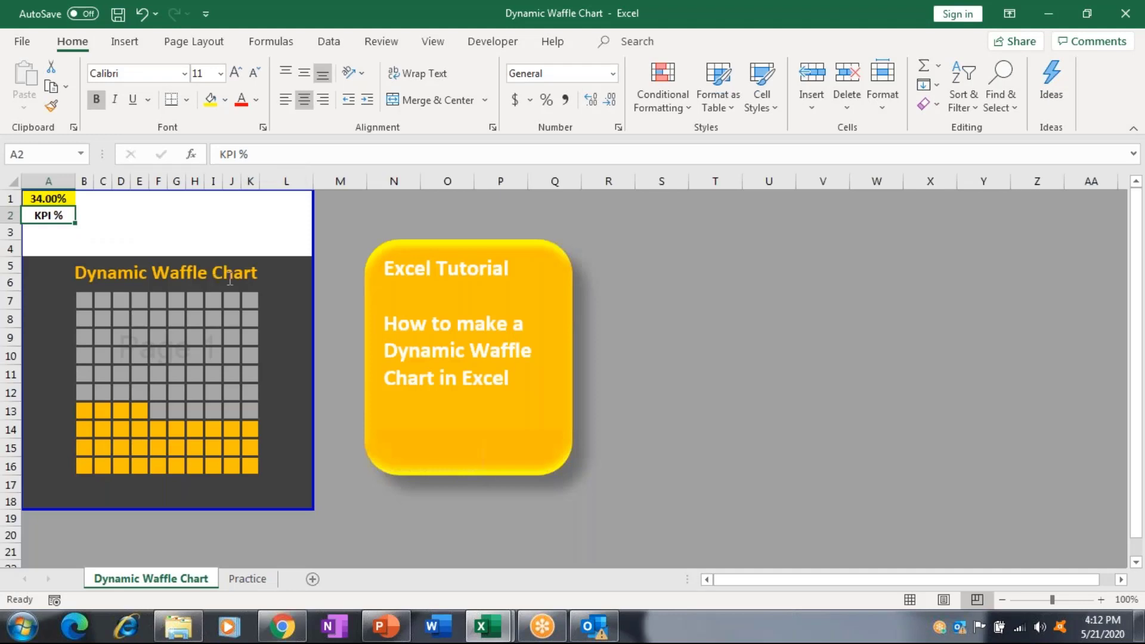
key("ctrl+Page_Down")
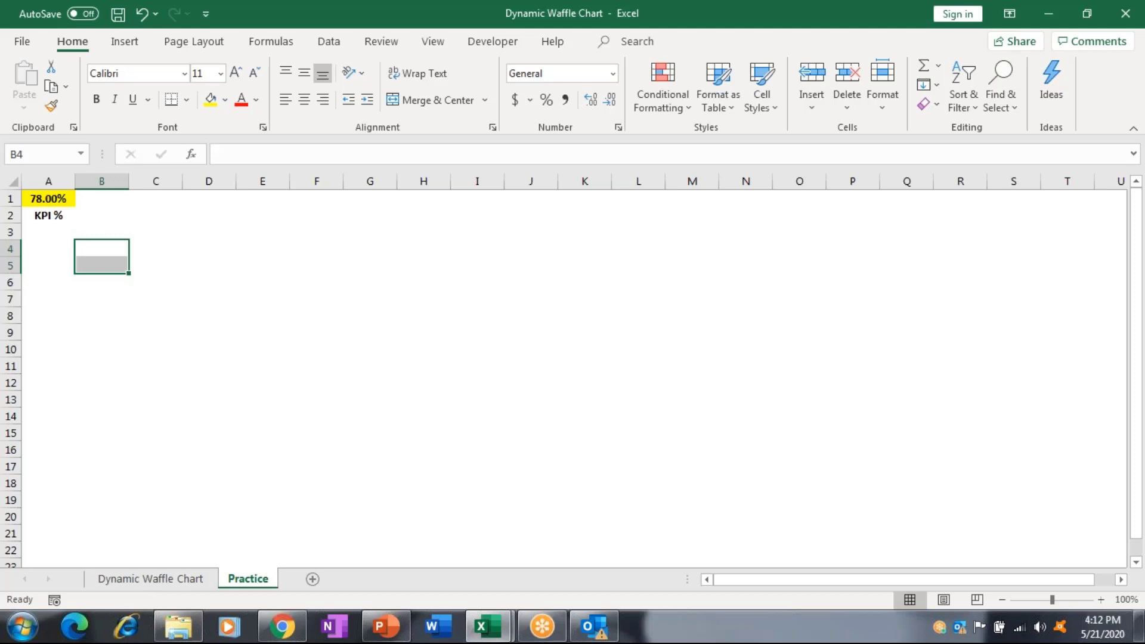
left_click_drag(102, 266, 101, 466)
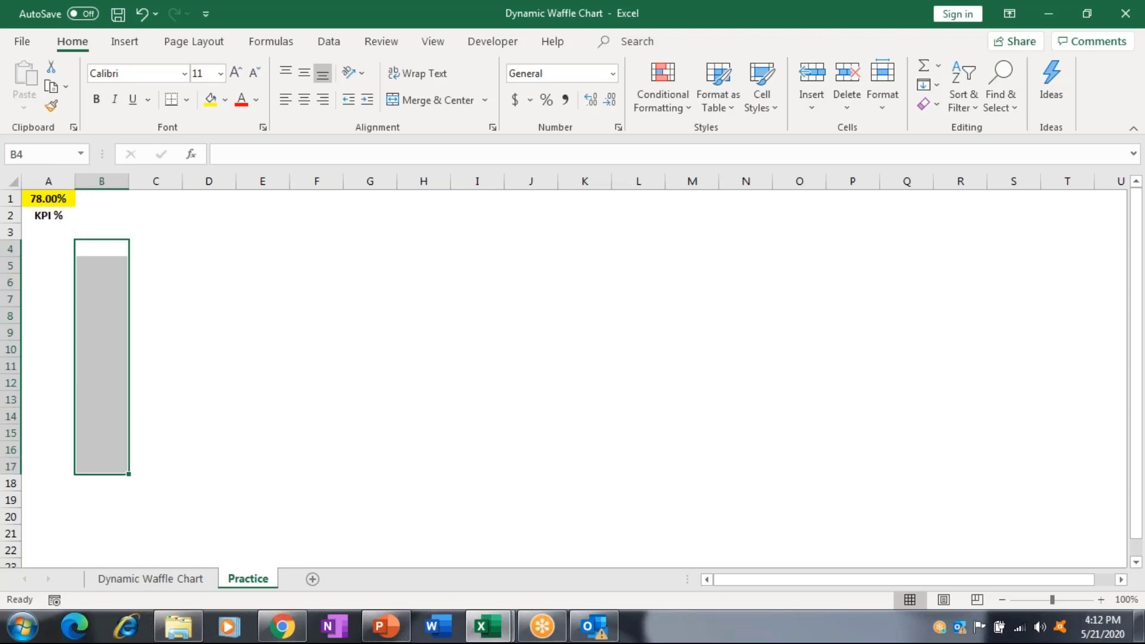
left_click(224, 106)
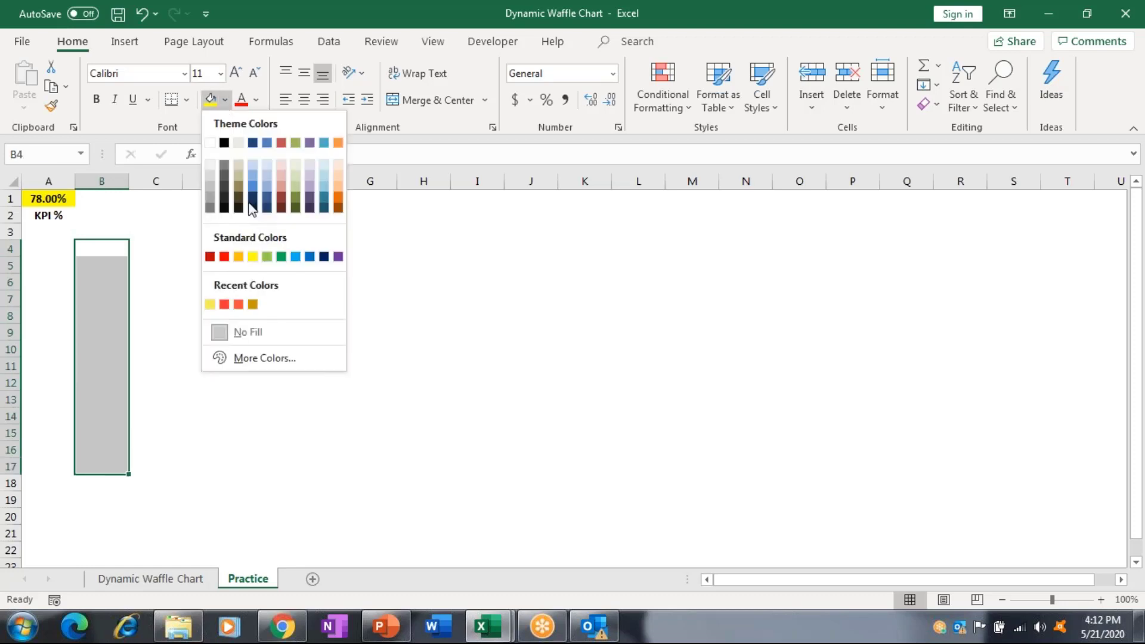
left_click(224, 175)
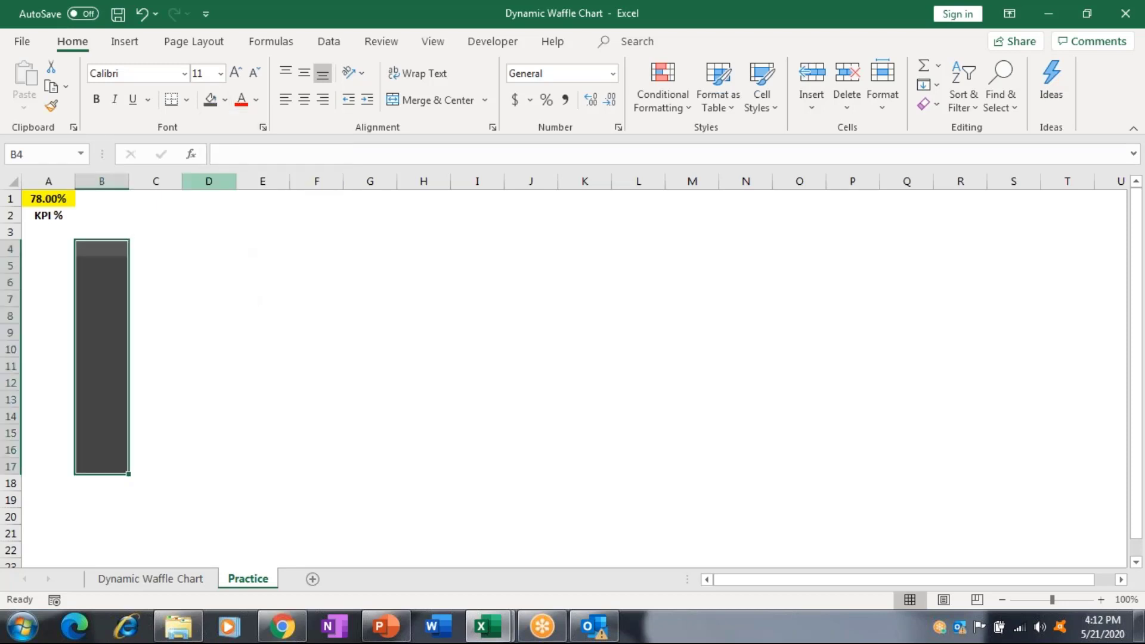
Extend the selection from column B across to column O.
key("shift+Right")
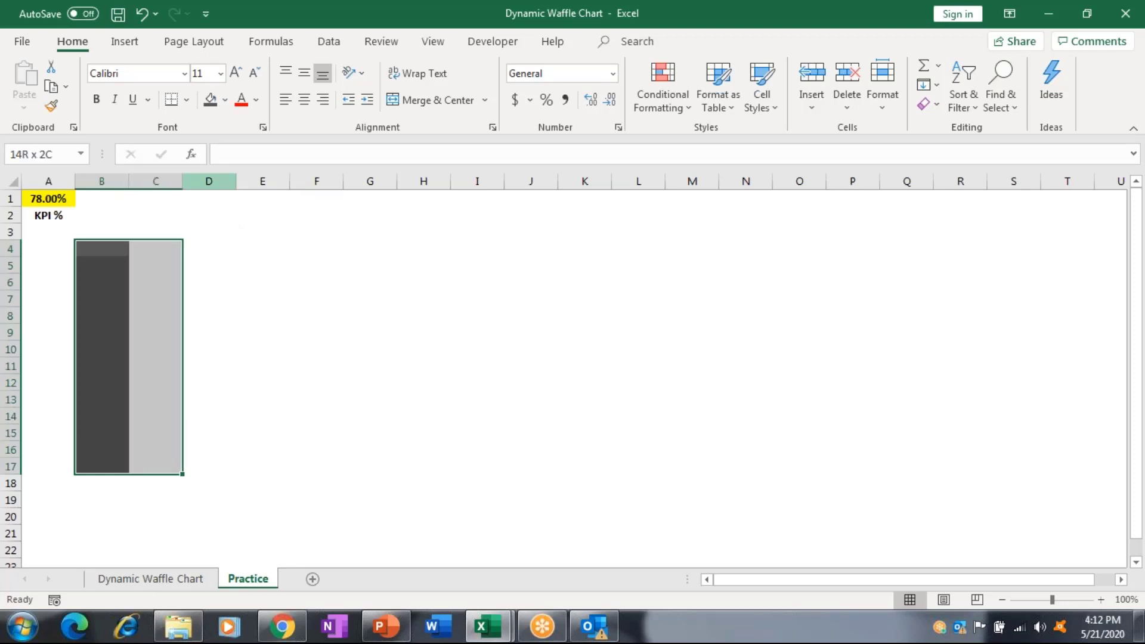
key("shift+Right")
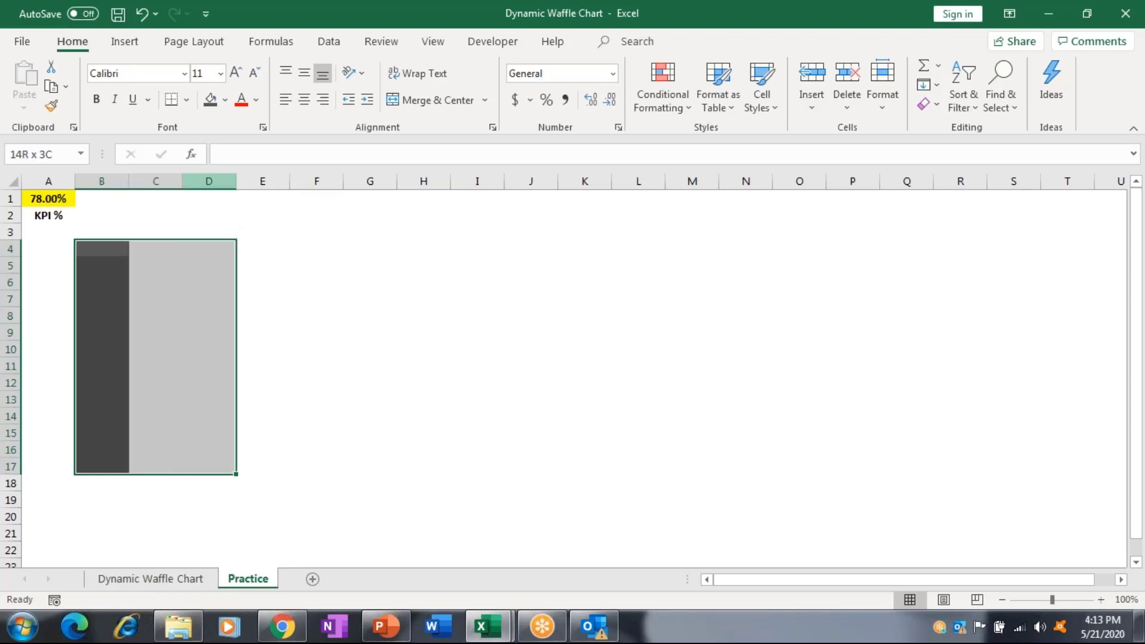
key("shift+Right")
key("shift+Right")
key("shift+Right")
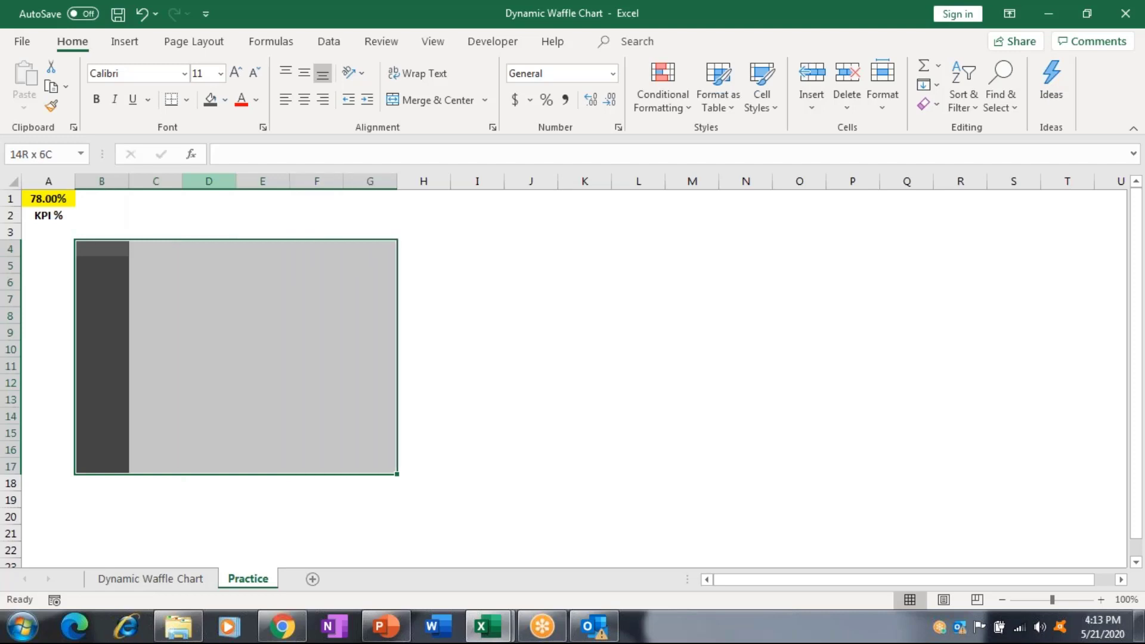
key("shift+Right")
key("shift+Right")
key("shift+Right")
key("shift+Right")
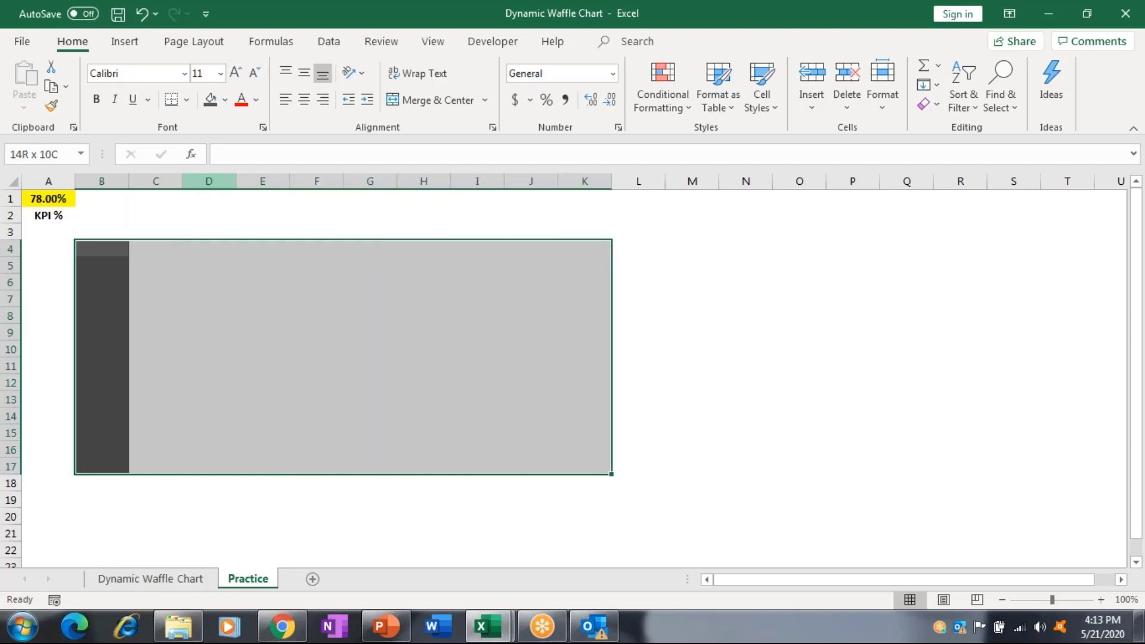
key("shift+Right")
key("shift+Right")
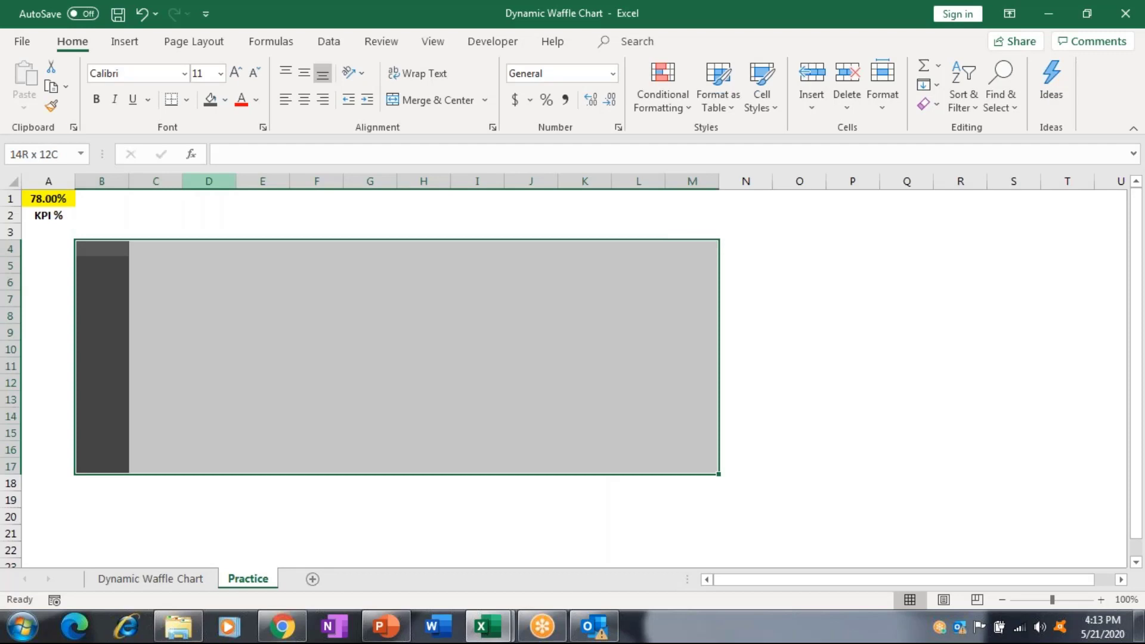
key("shift+Right")
key("shift+Right")
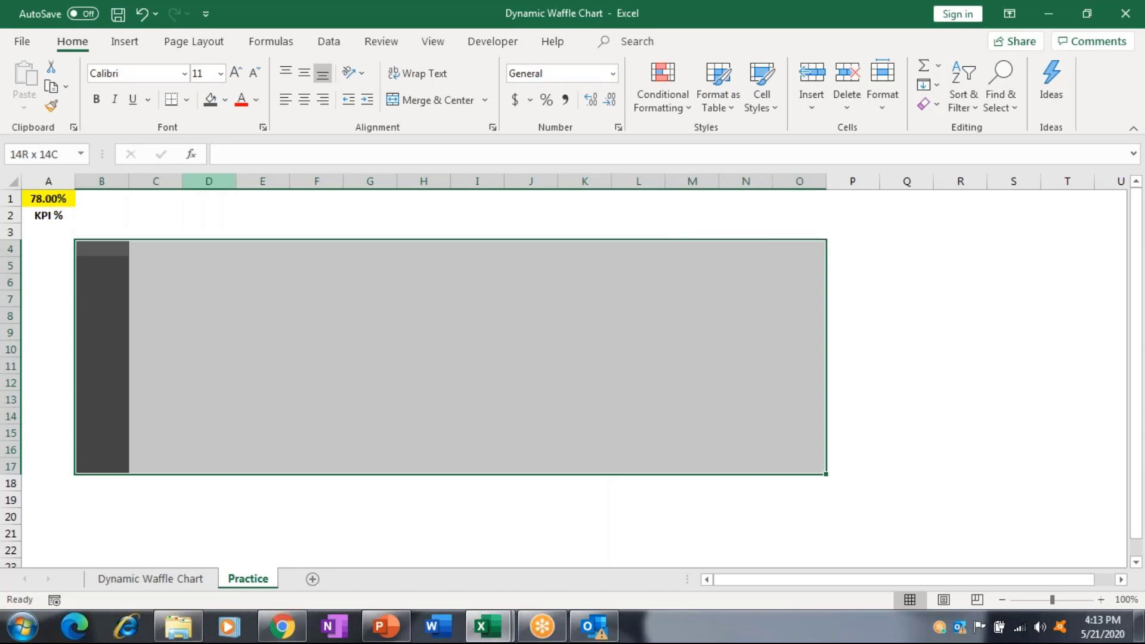
Fill B4:O17 dark grey and narrow columns B through O to 25 pixels.
left_click(210, 100)
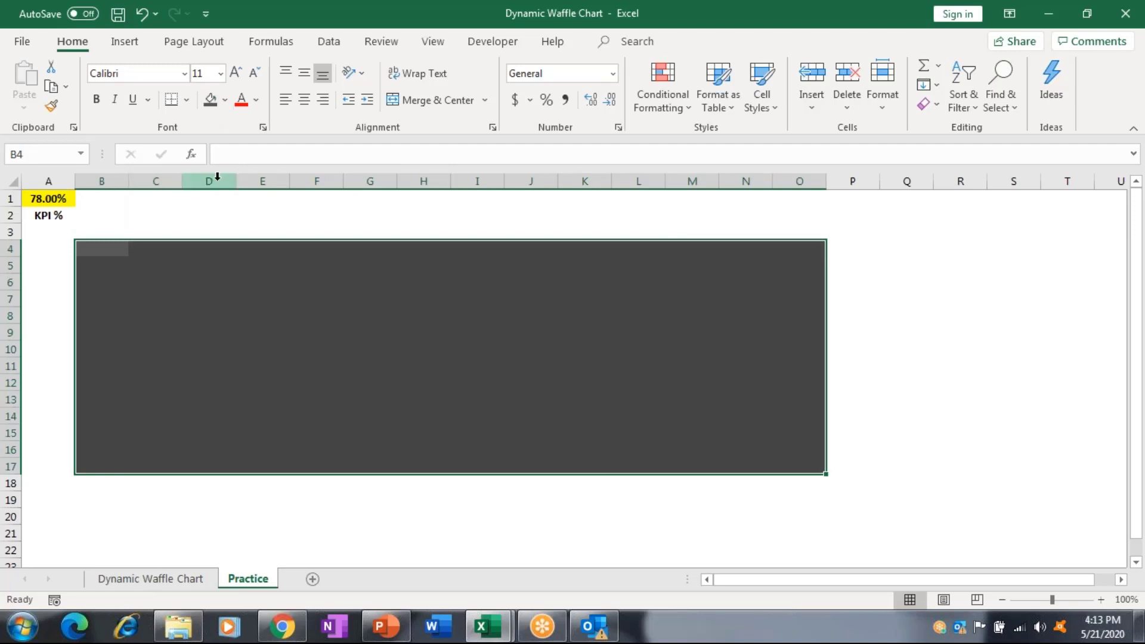
left_click_drag(217, 177, 397, 179)
left_click_drag(104, 177, 826, 178)
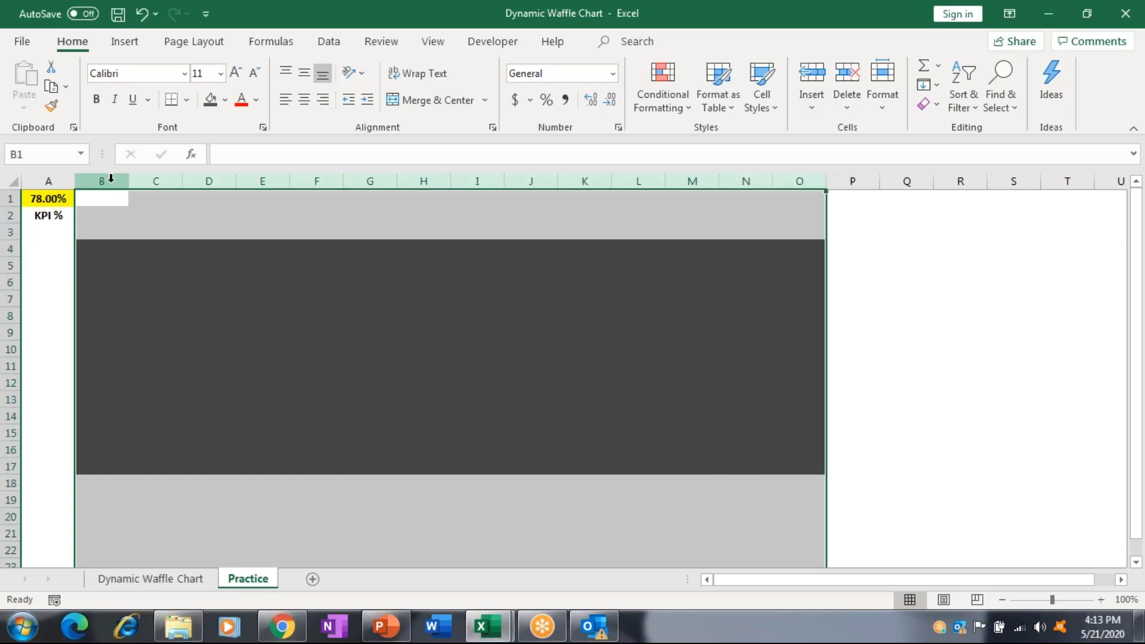
left_click(111, 178)
left_click_drag(111, 178, 826, 179)
left_click_drag(128, 181, 91, 188)
Make cell C15's font colour white.
key("Down")
key("Down")
key("Down")
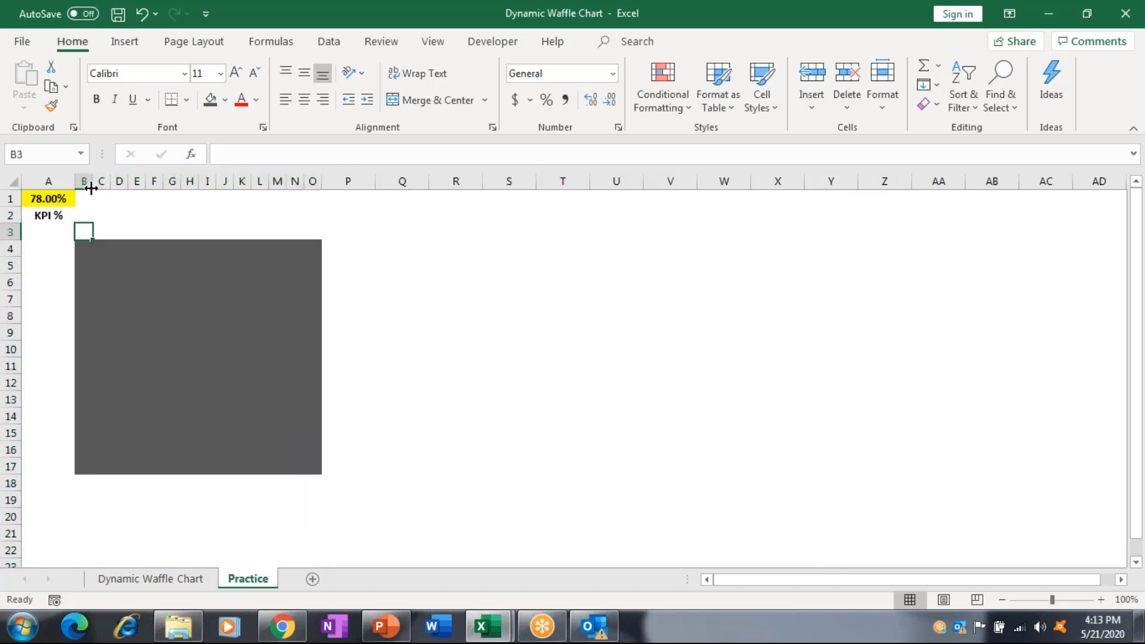
key("Down")
key("Right")
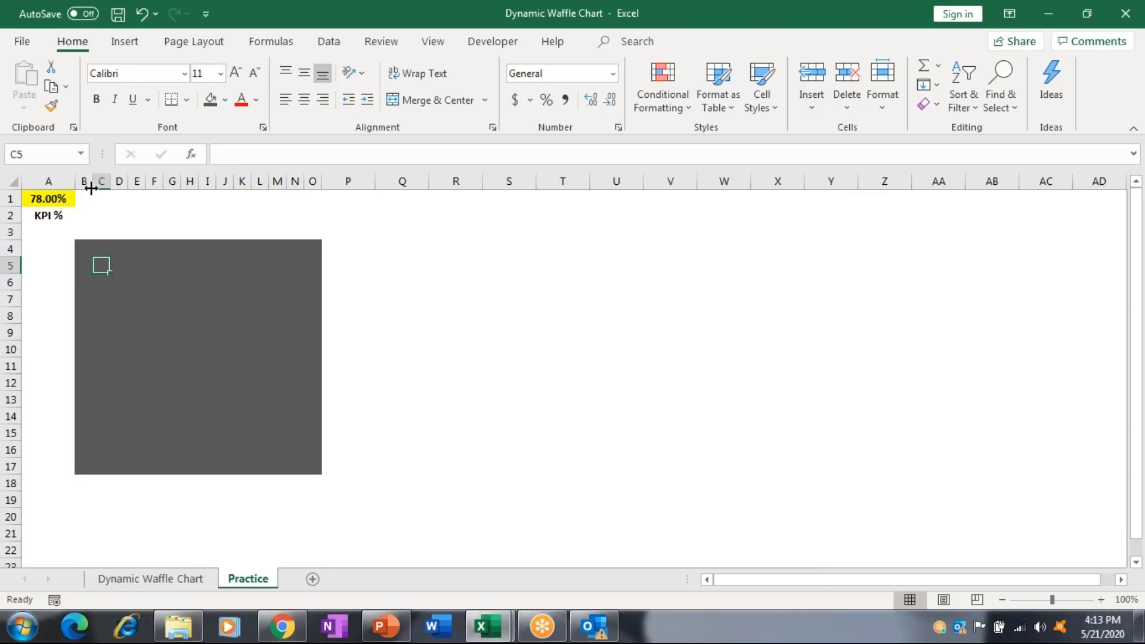
key("Down")
key("shift+Down")
key("shift+Down")
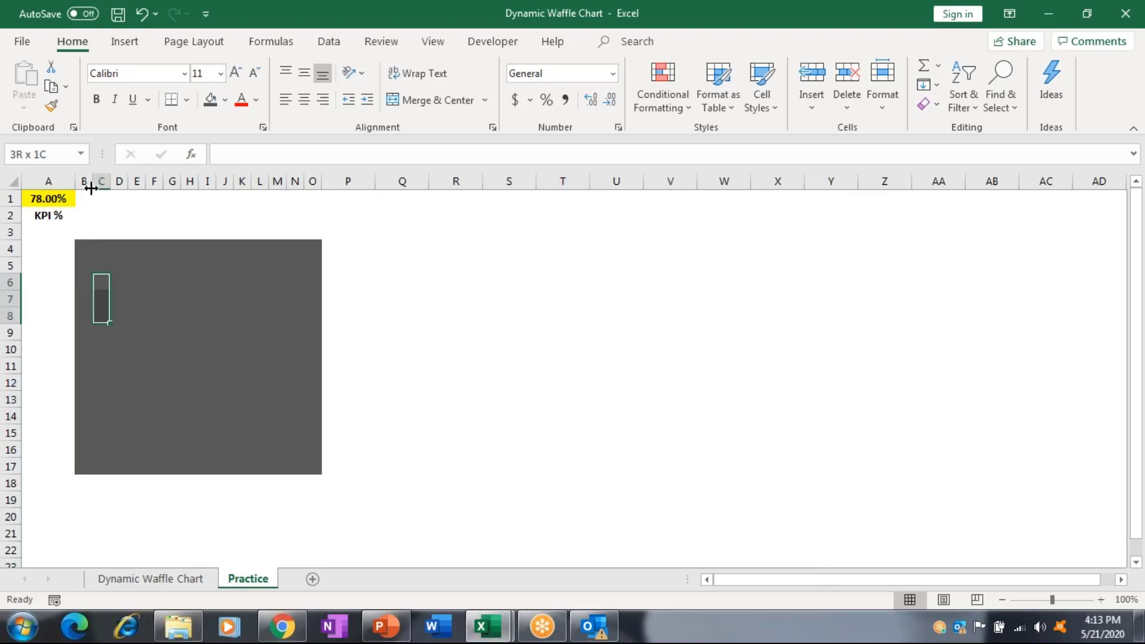
key("shift+Up")
key("Down")
key("Down")
key("Down")
key("Down")
key("Down")
key("Down")
key("Down")
key("Down")
key("Down")
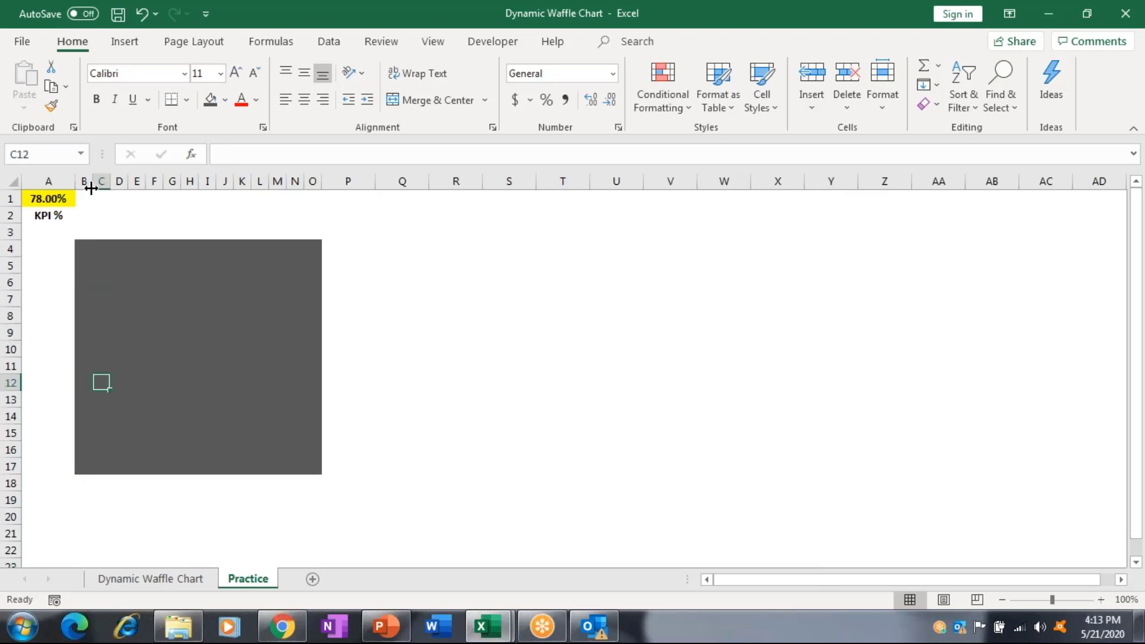
key("shift+Up")
key("shift+Up")
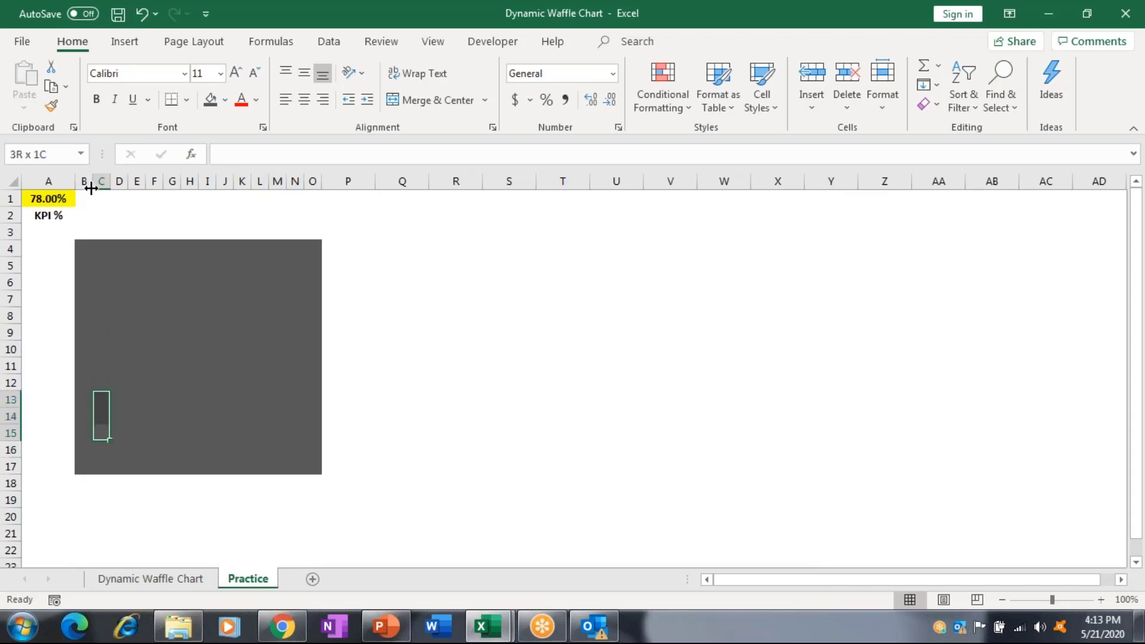
key("shift+Down")
key("Down")
key("Up")
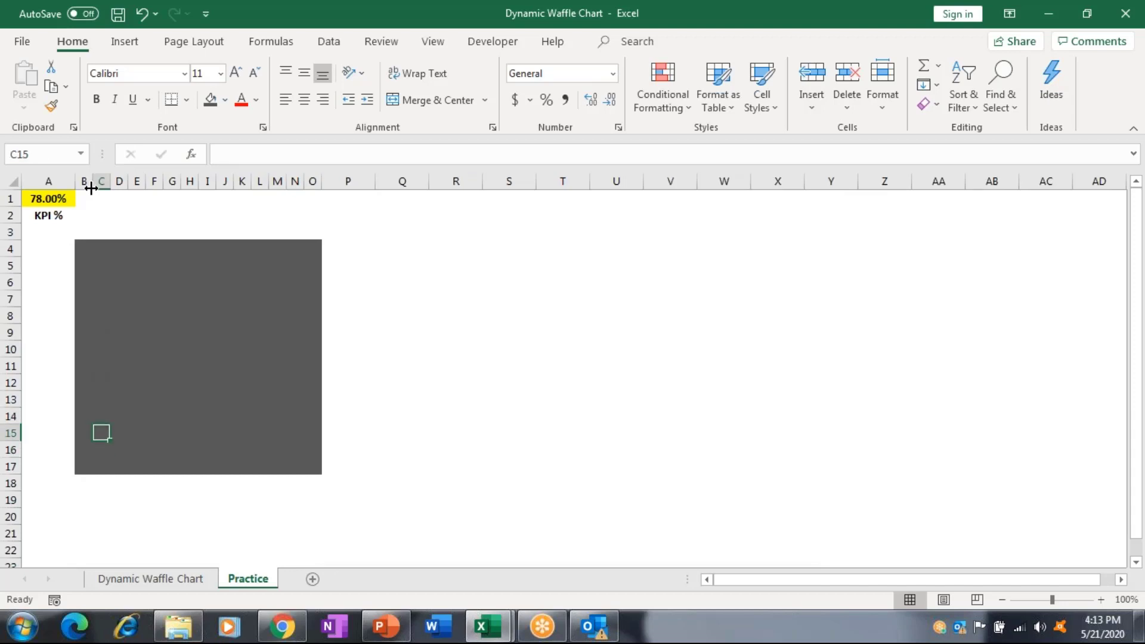
left_click(259, 103)
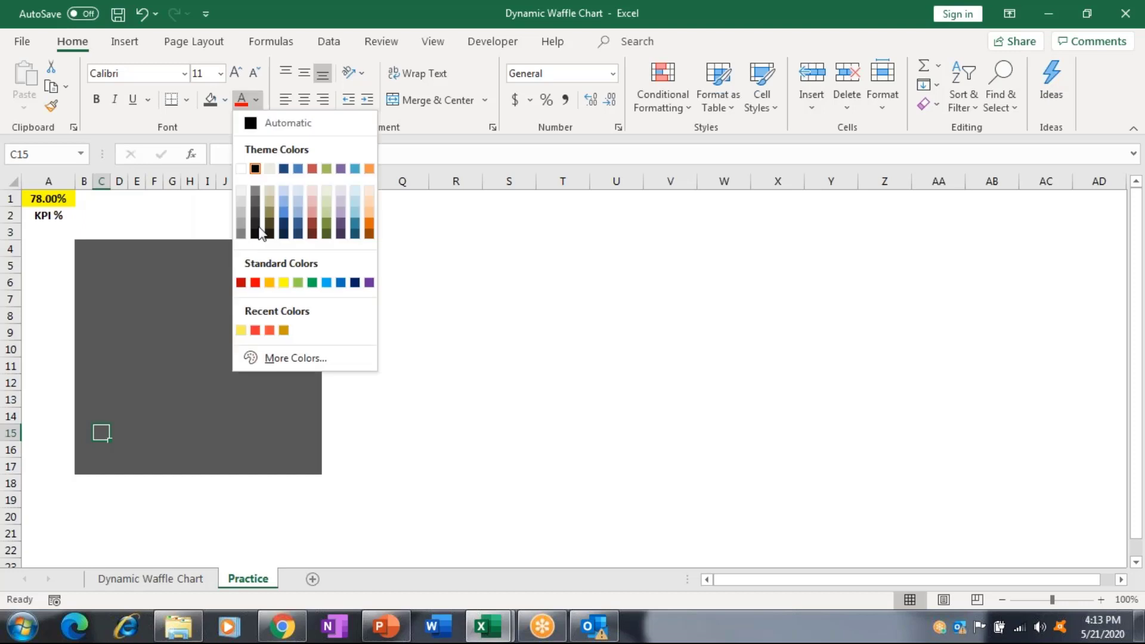
left_click(241, 169)
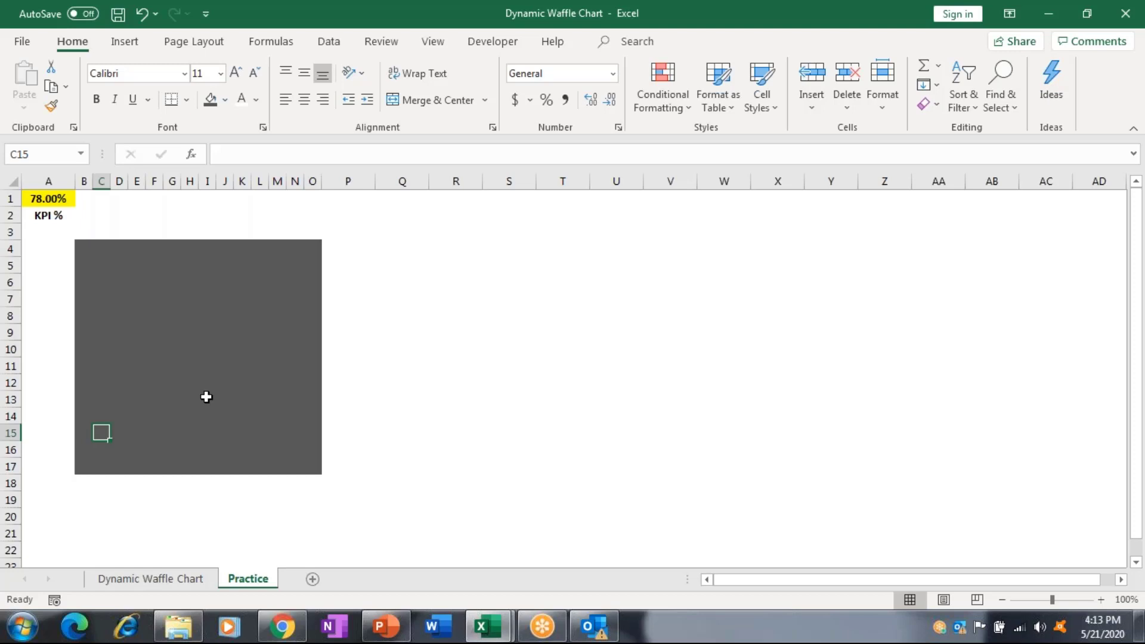
Enter 1 in D15 and the formula =D15+1 in E15.
key("Right")
key("F2")
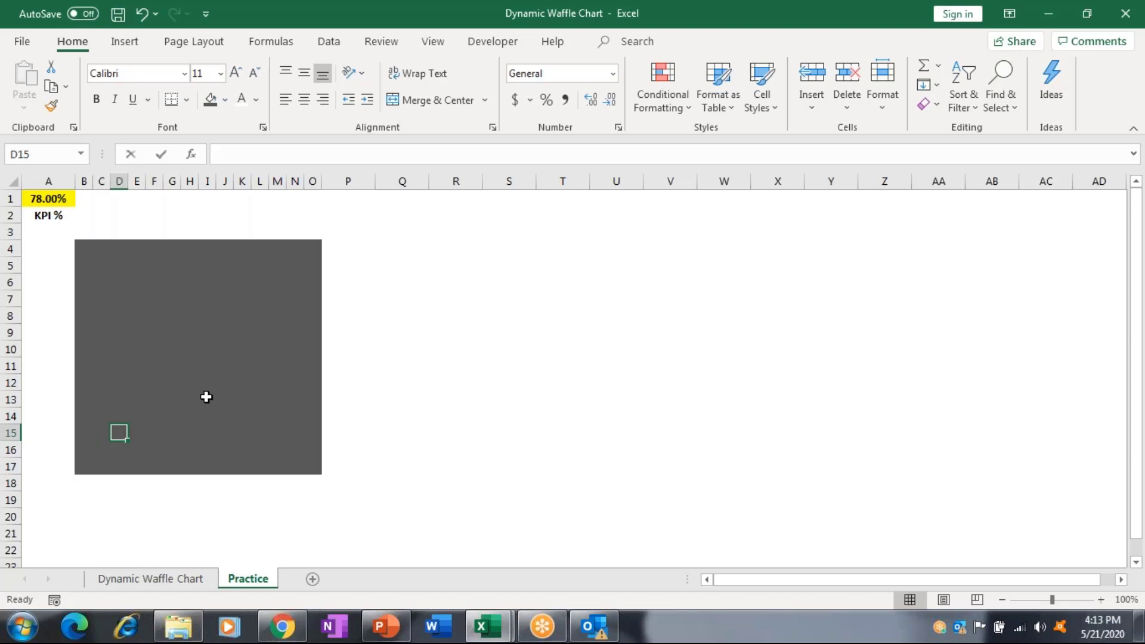
type("1")
key("ctrl+Return")
key("Right")
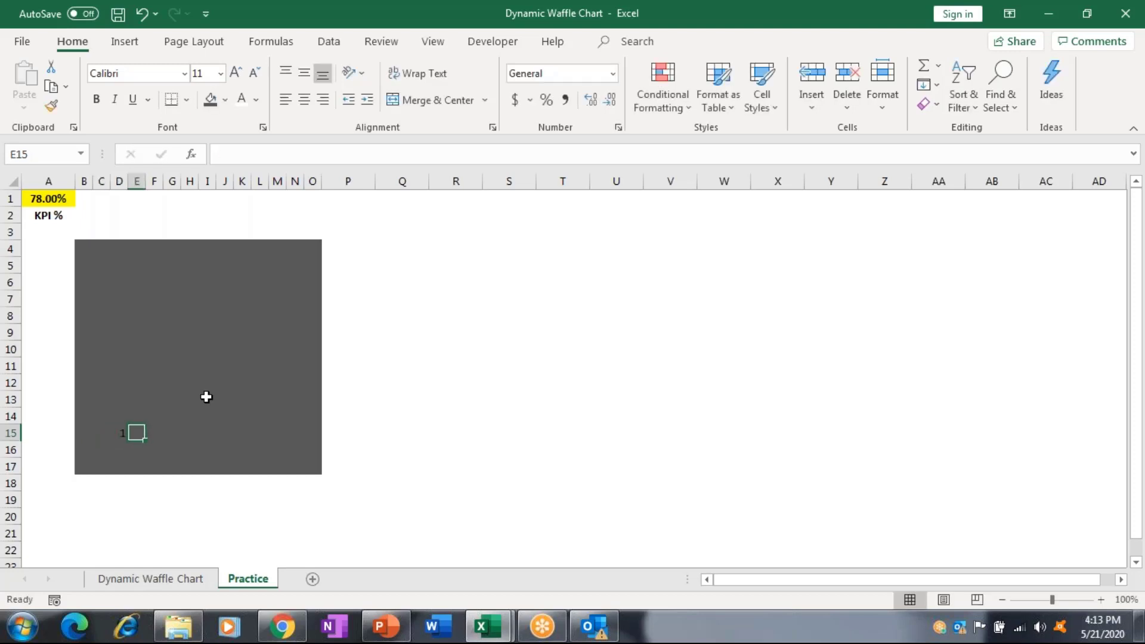
type("=")
key("Left")
type("+")
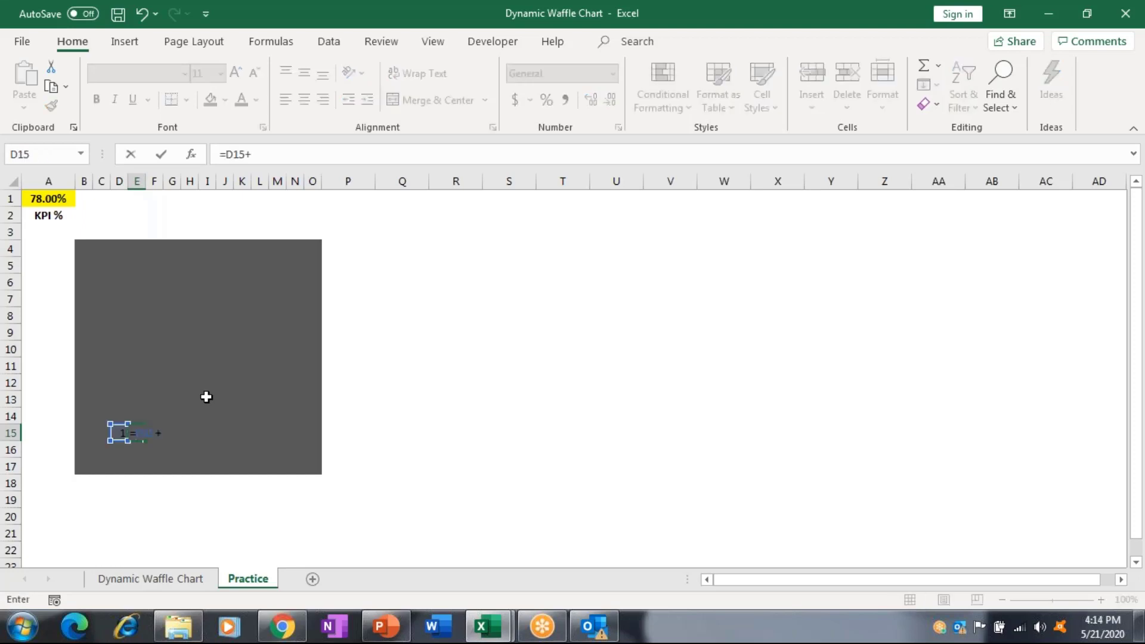
type("1")
key("ctrl+Return")
Copy E15's formula across F15:M15 so row 15 counts up to 10.
key("shift+Right")
key("shift+Right")
key("shift+Right")
key("shift+Right")
key("shift+Right")
key("shift+Right")
key("shift+Right")
key("shift+Right")
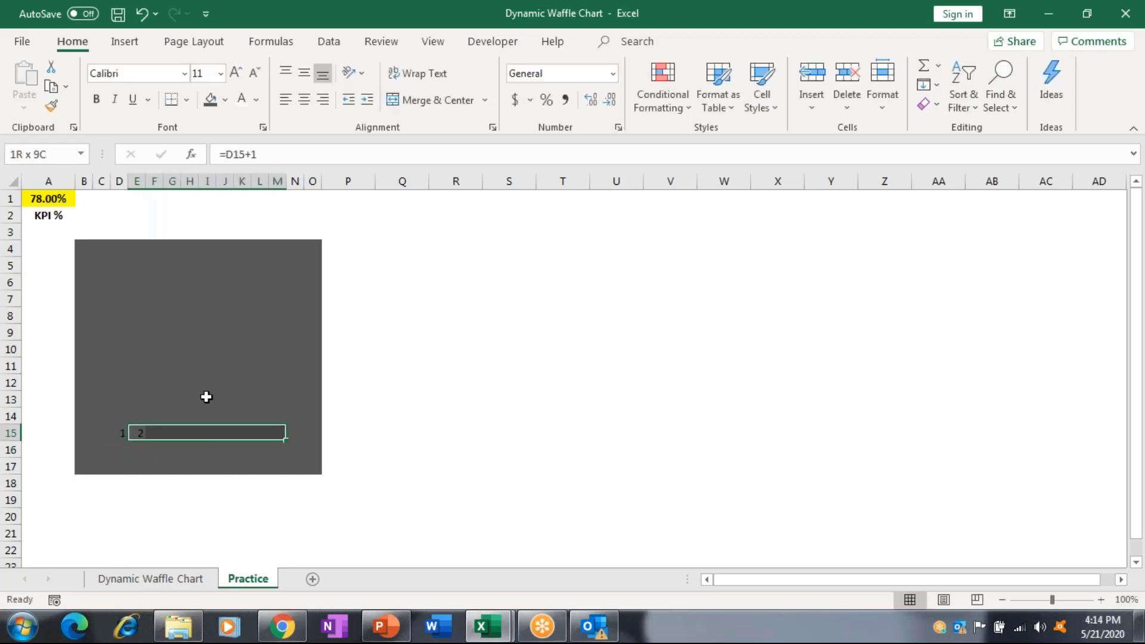
key("shift+Left")
key("shift+Left")
key("shift+Left")
key("shift+Left")
key("shift+Left")
key("shift+Left")
key("shift+Left")
key("shift+Left")
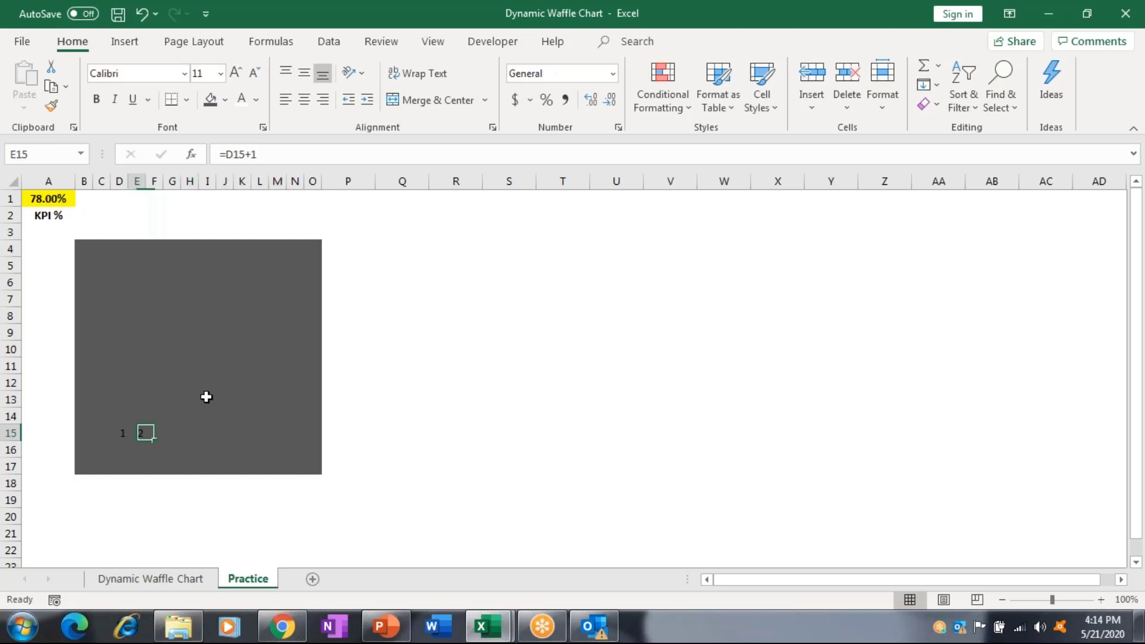
key("ctrl+c")
key("Right")
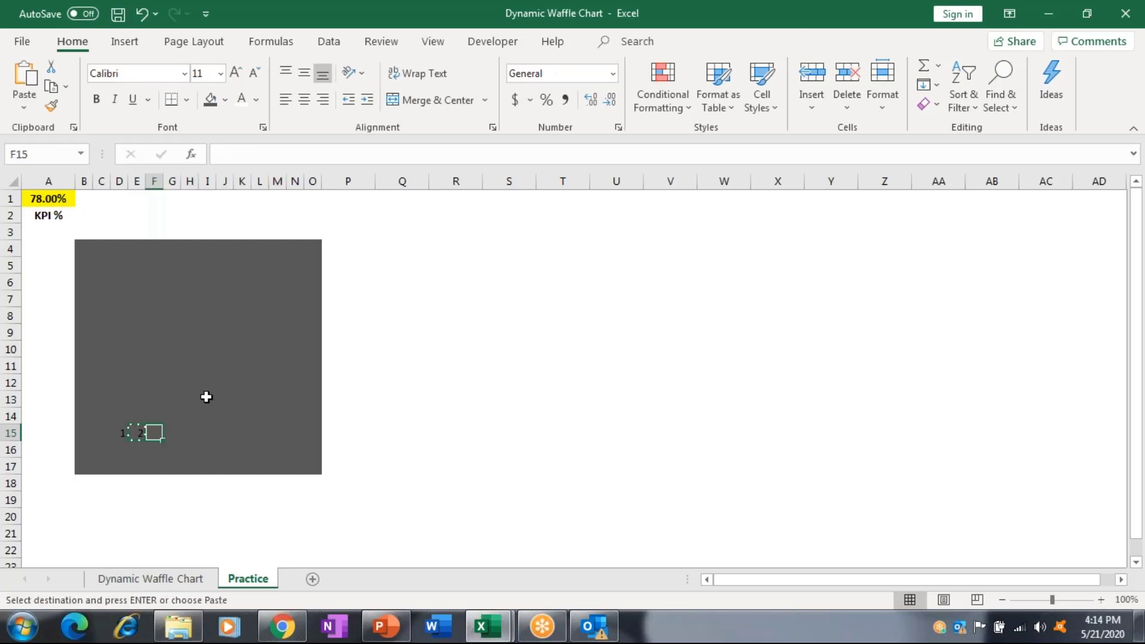
key("shift+Right")
key("shift+Right")
key("shift+Right")
key("shift+Right")
key("shift+Right")
key("shift+Right")
key("shift+Right")
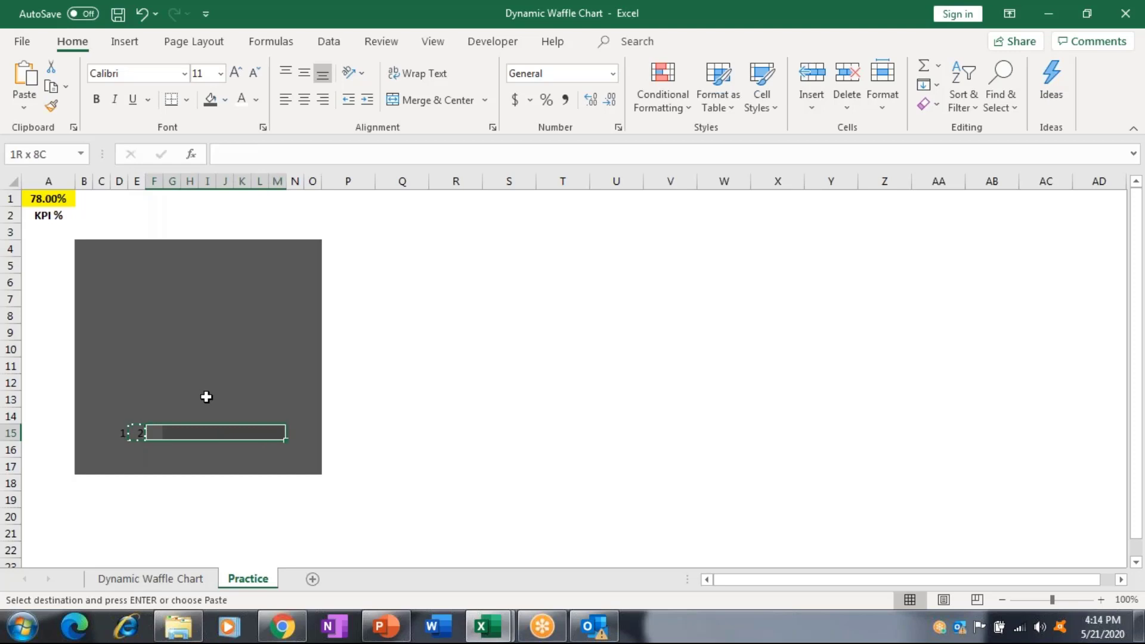
key("Return")
key("Left")
key("Left")
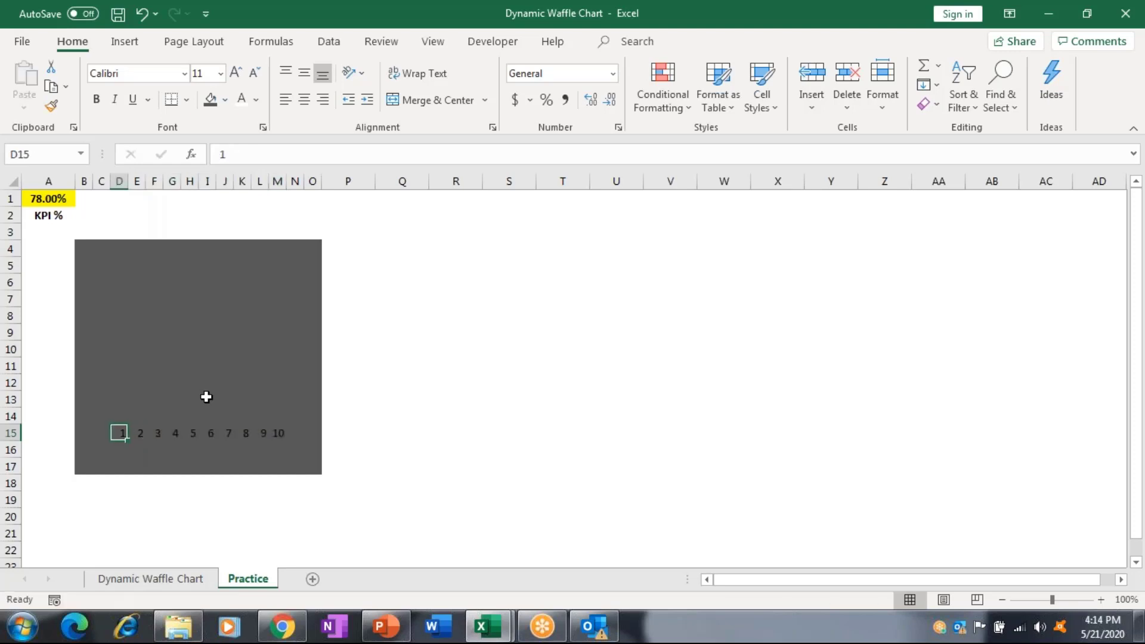
key("shift+Right")
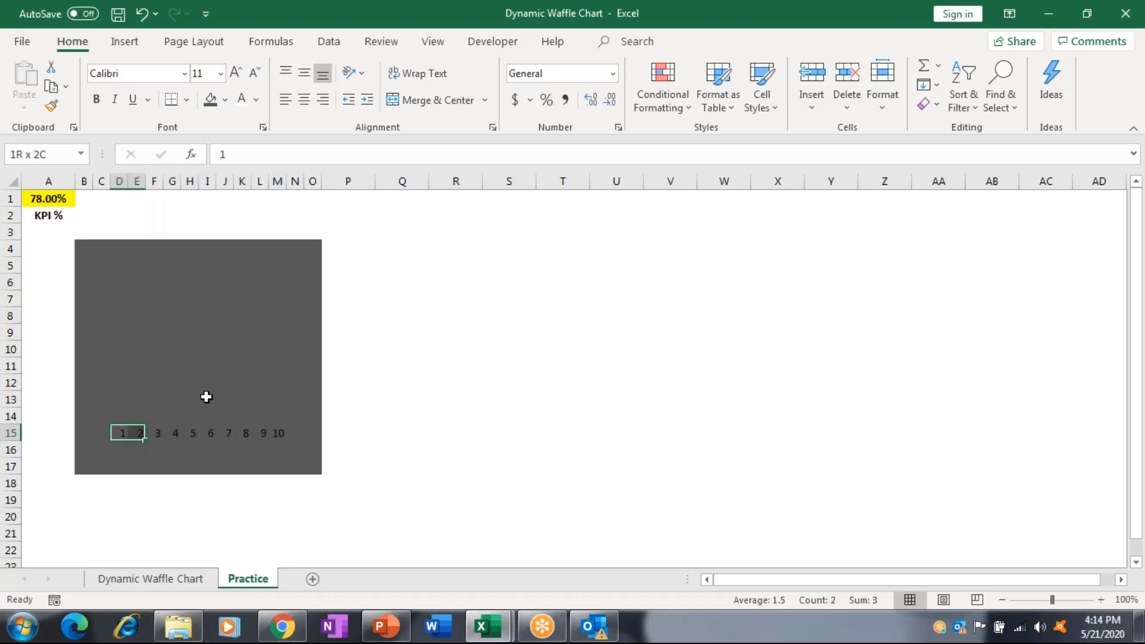
key("shift+Right")
key("shift+Right")
key("shift+Right")
key("shift+Right")
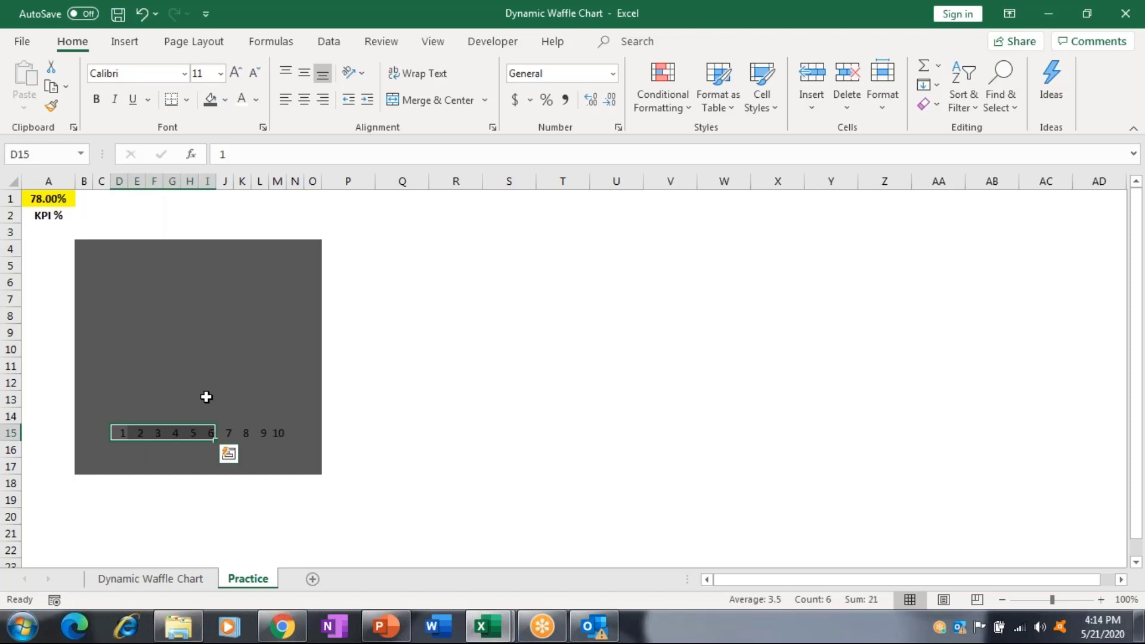
Enter =M15+1 in D14 and =D14+1 in E14.
key("Up")
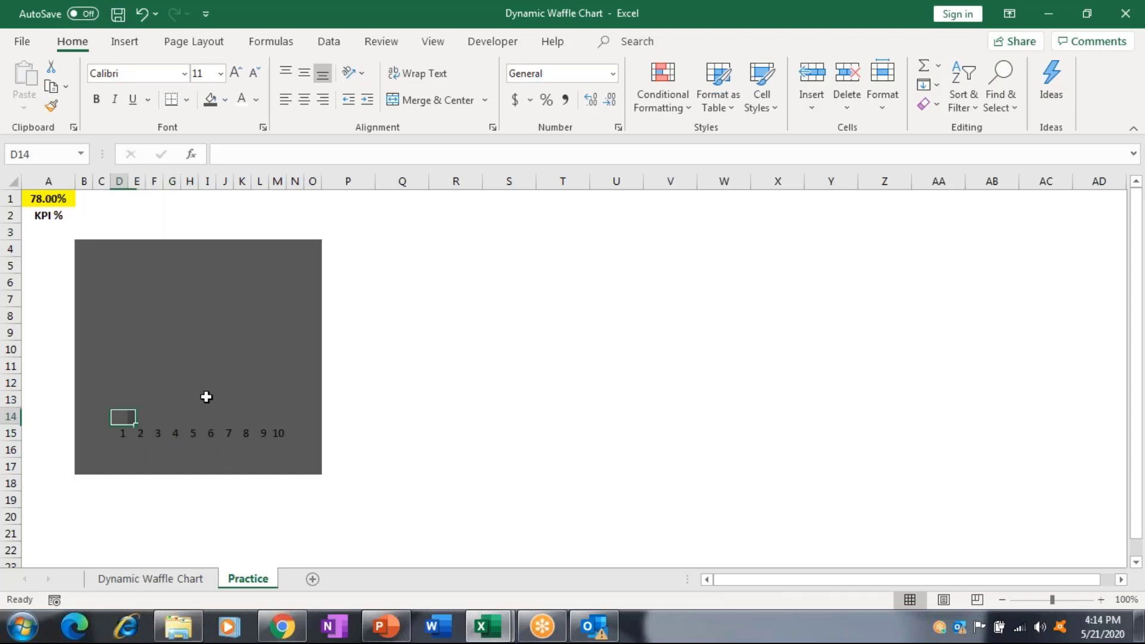
type("=")
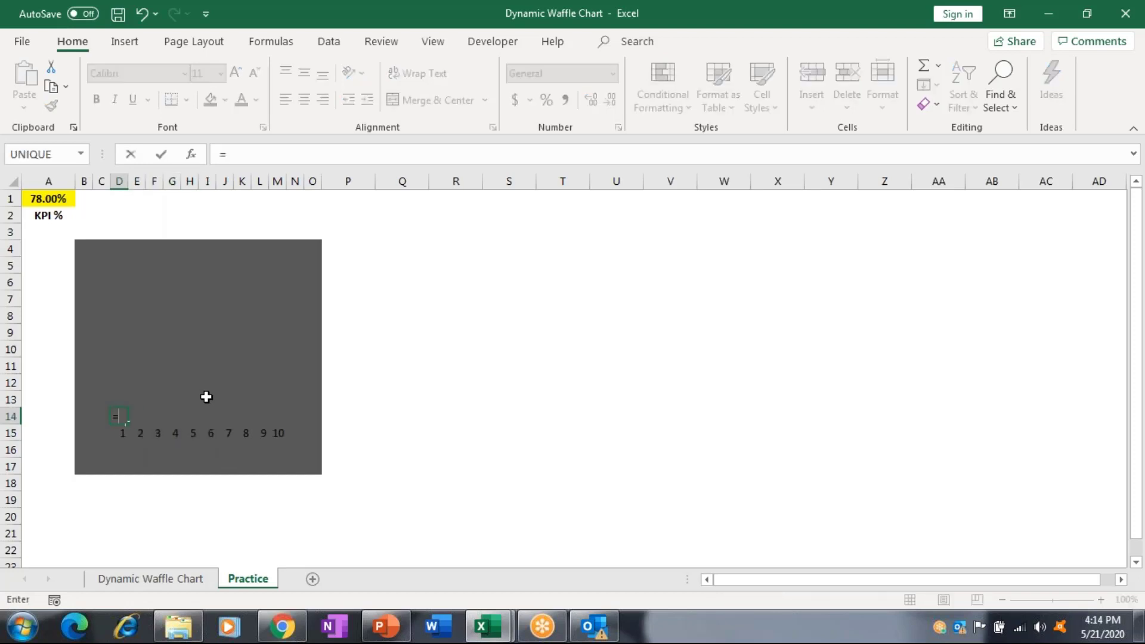
key("Down")
key("Right")
key("Right")
key("Right")
key("Right")
key("Right")
key("Right")
key("Right")
key("Right")
key("Right")
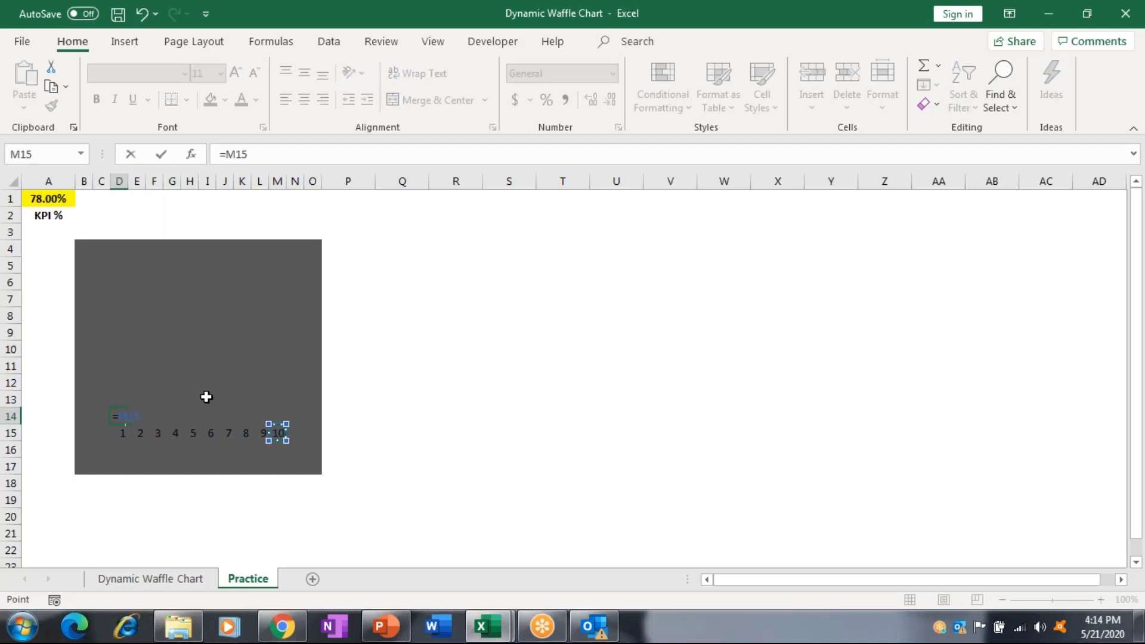
type("+1")
key("Return")
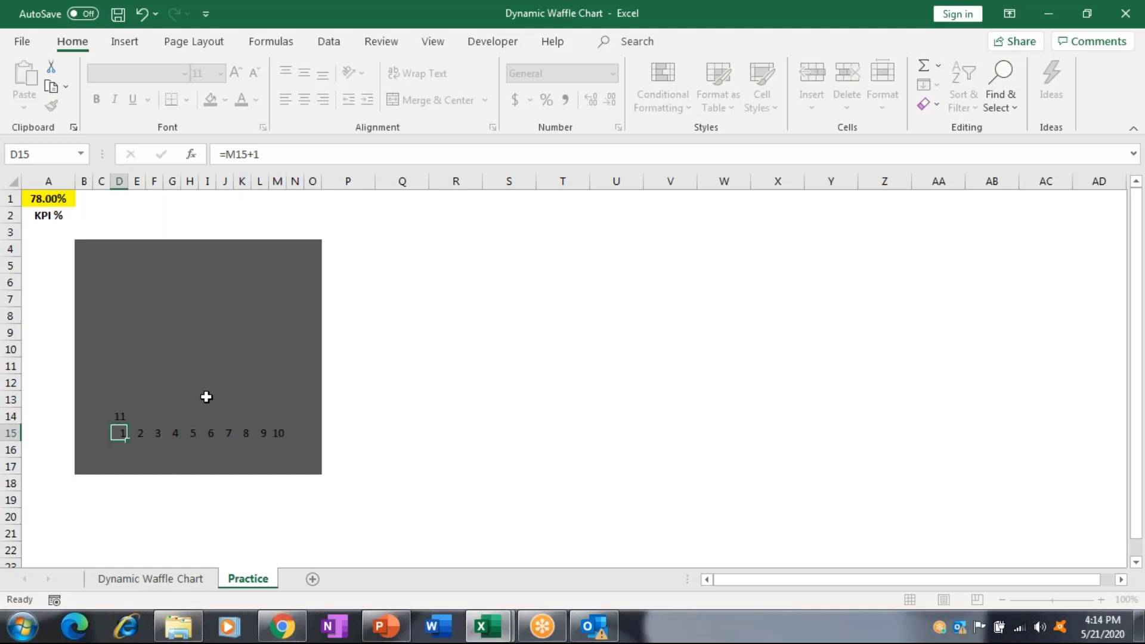
key("Up")
key("Right")
type("=")
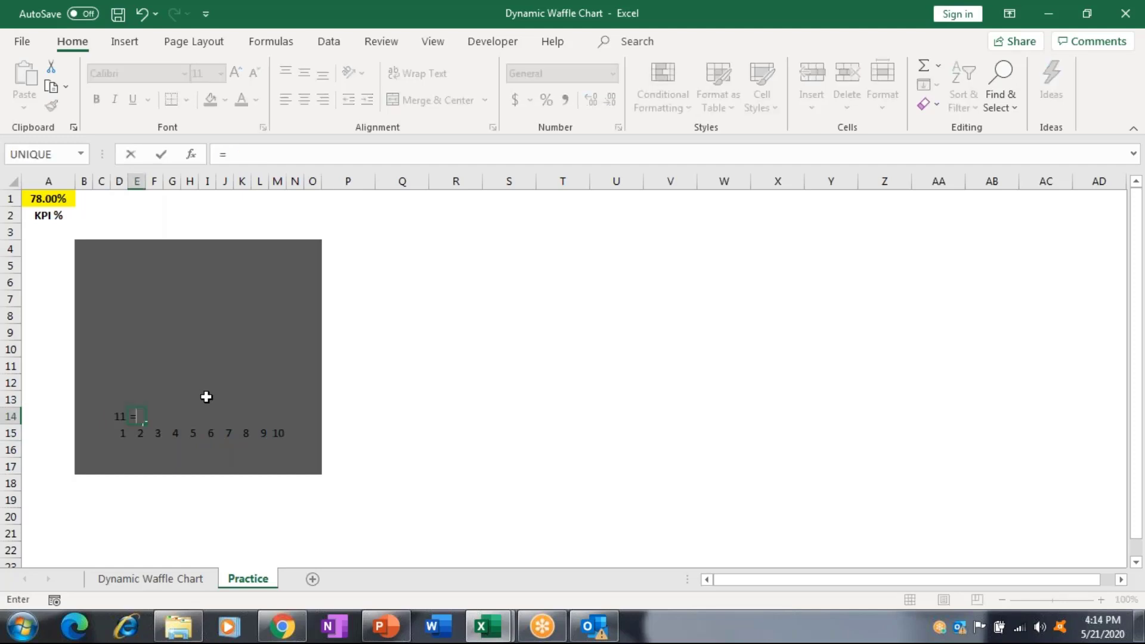
key("Left")
type("+1")
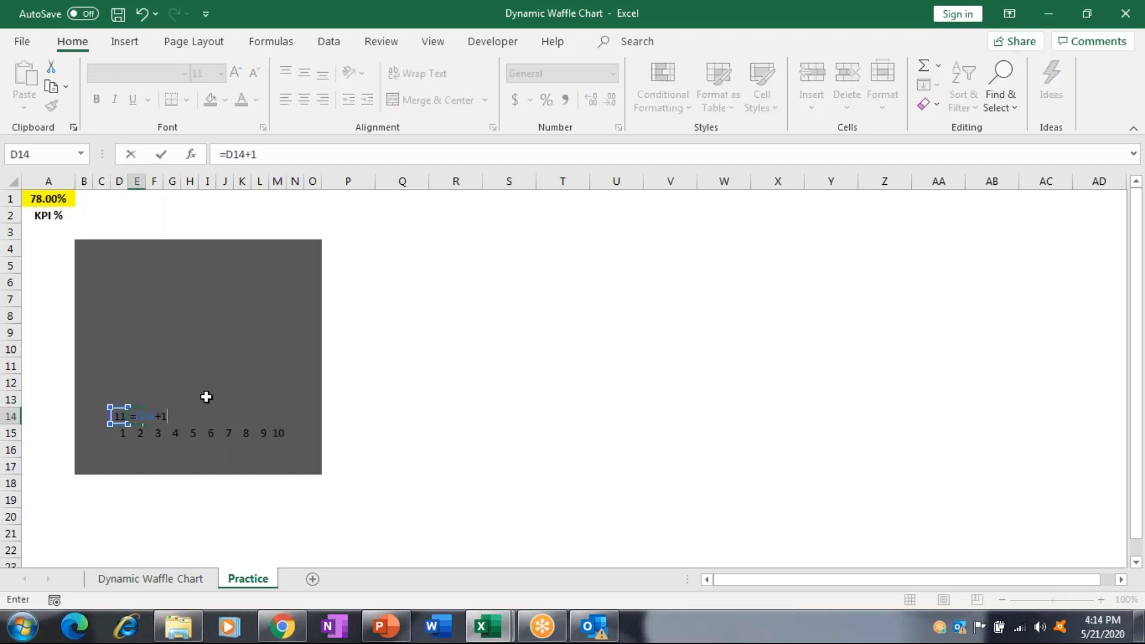
key("ctrl+Return")
Copy E14's formula across F14:M14 so row 14 reads 11 to 20.
key("ctrl+c")
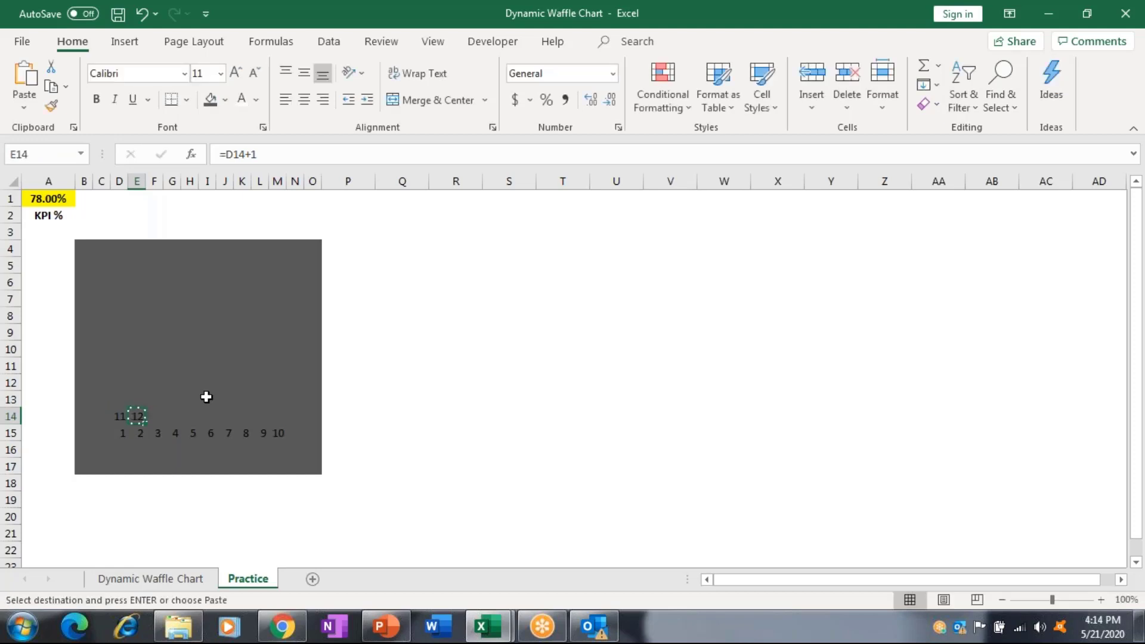
key("Right")
key("shift+Right")
key("shift+Right")
key("shift+Right")
key("shift+Right")
key("shift+Right")
key("shift+Right")
key("shift+Right")
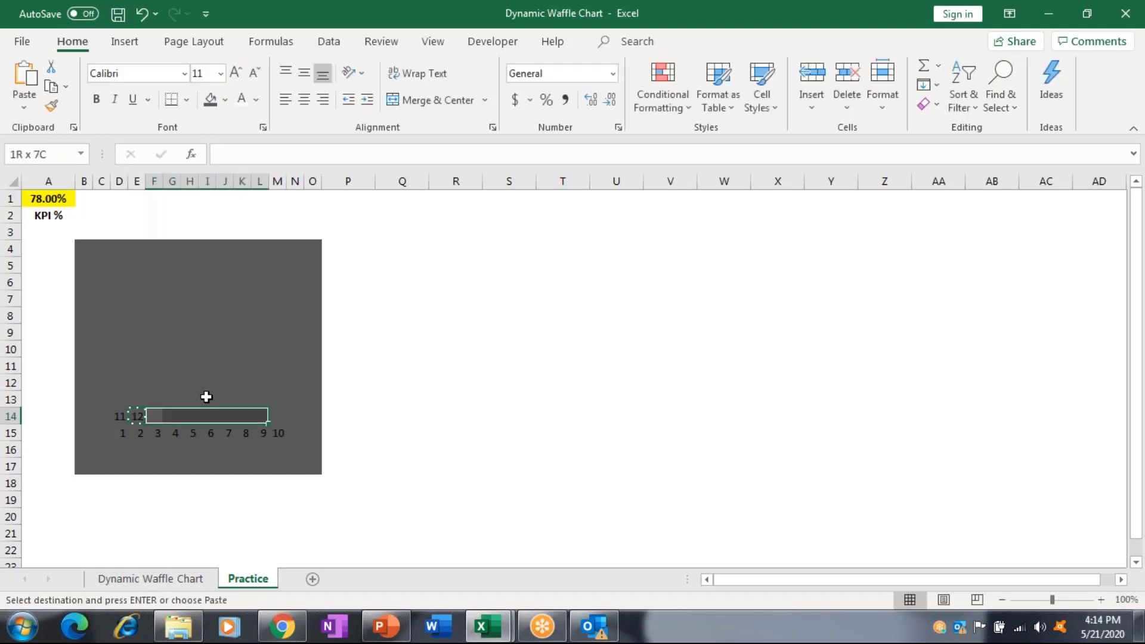
key("Escape")
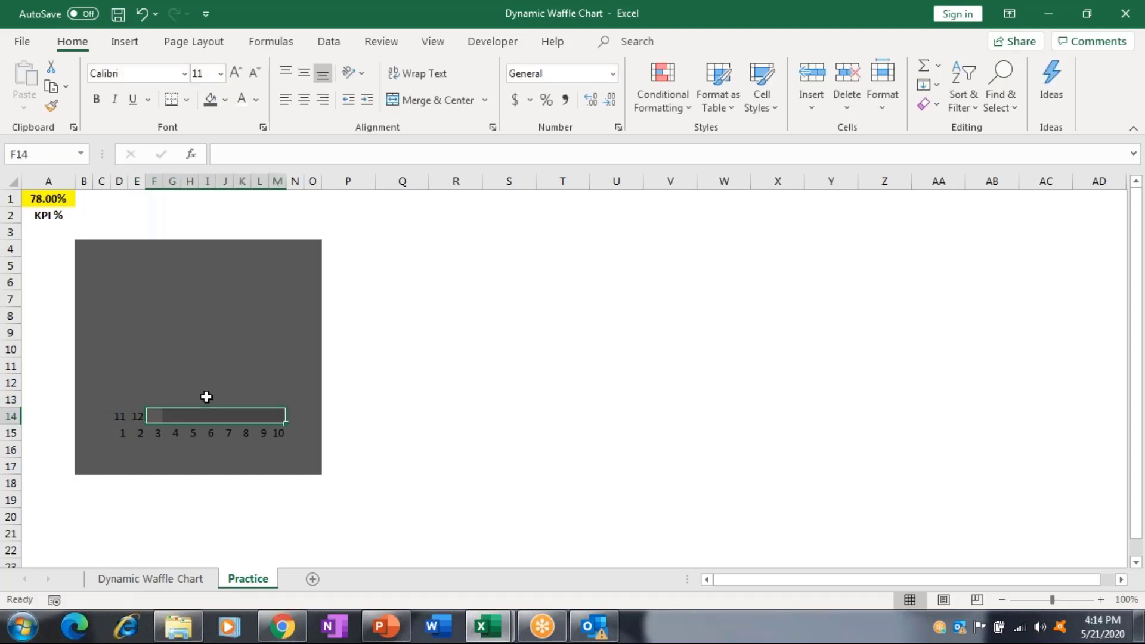
key("Left")
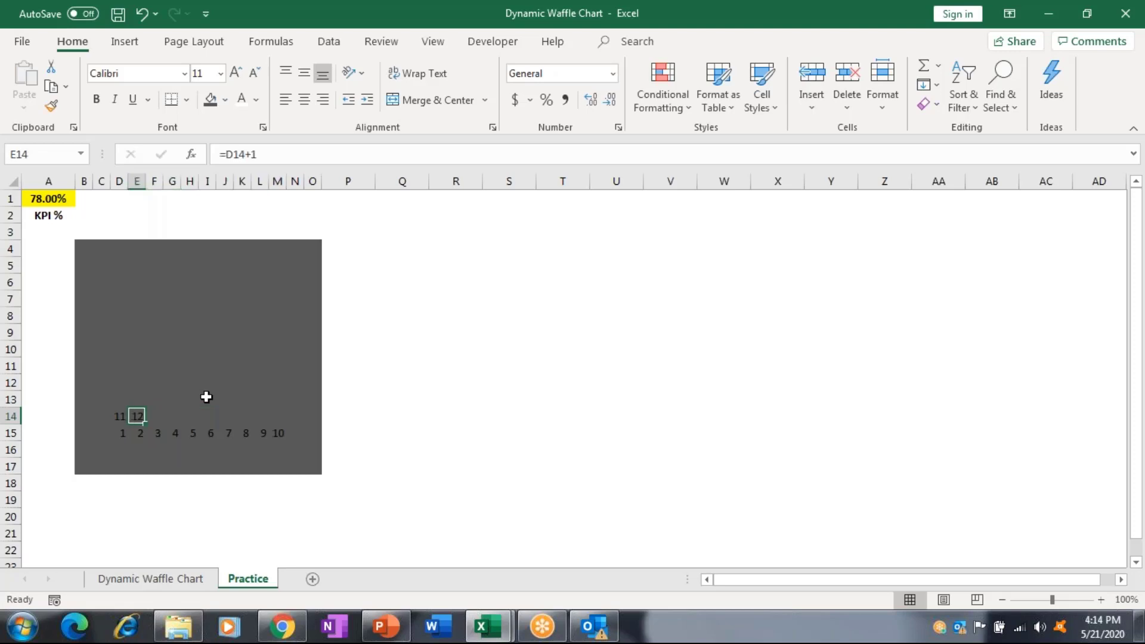
key("ctrl+c")
key("Right")
key("shift+Right")
key("shift+Right")
key("shift+Right")
key("shift+Right")
key("shift+Right")
key("shift+Right")
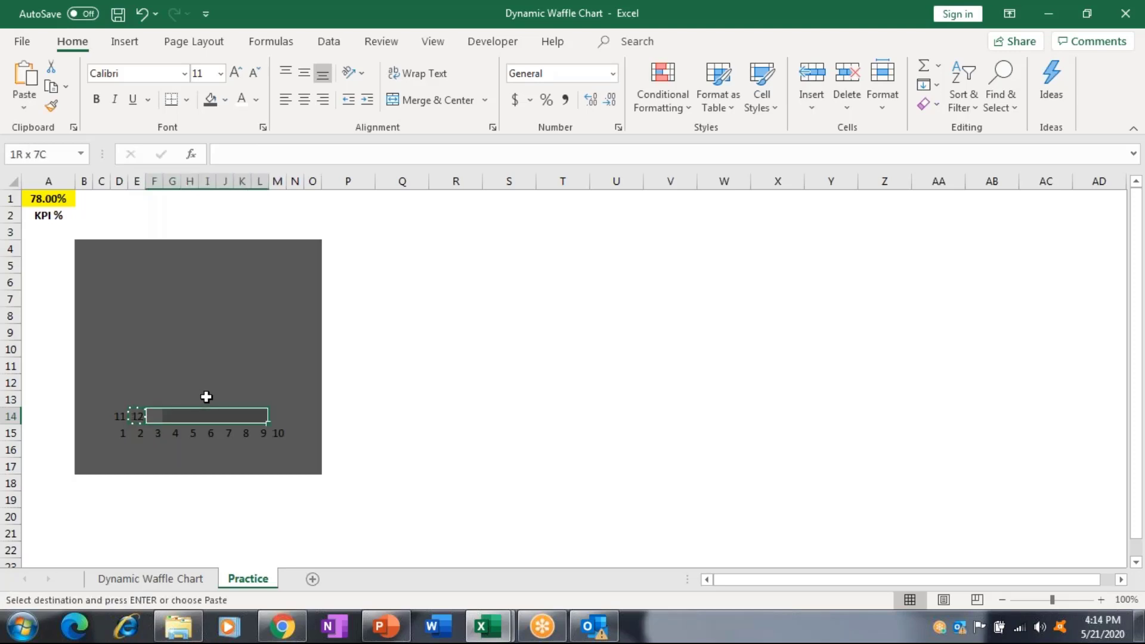
key("shift+Right")
key("Return")
key("Left")
key("Left")
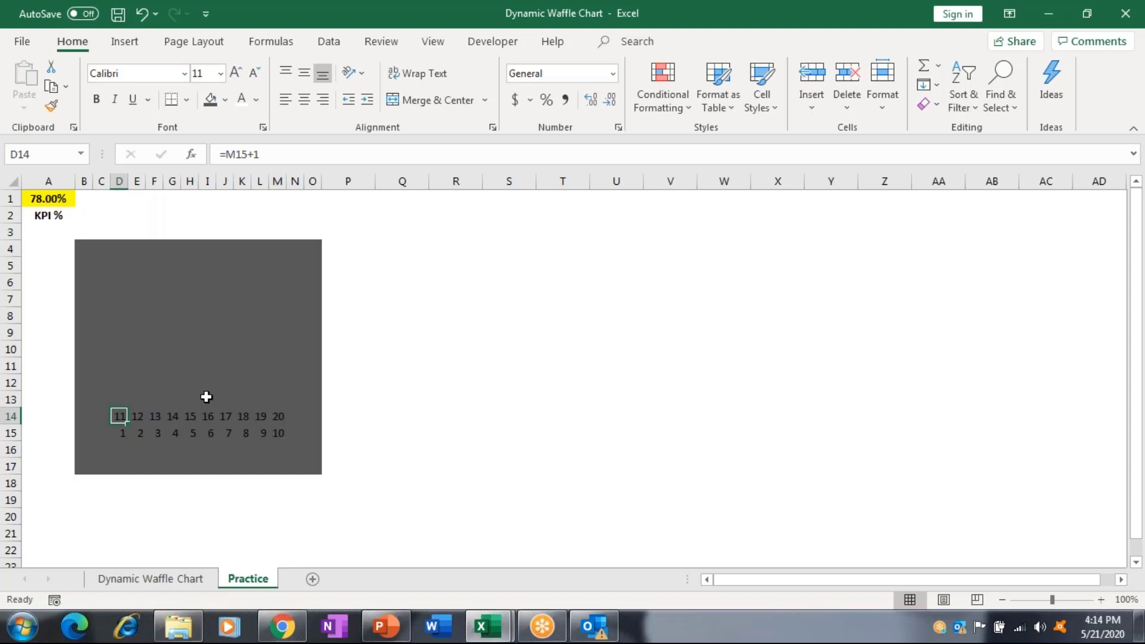
Copy row 14's numbers into D6:M13 to fill the grid up to 100.
key("shift+Down")
key("shift+Up")
key("ctrl+shift+Right")
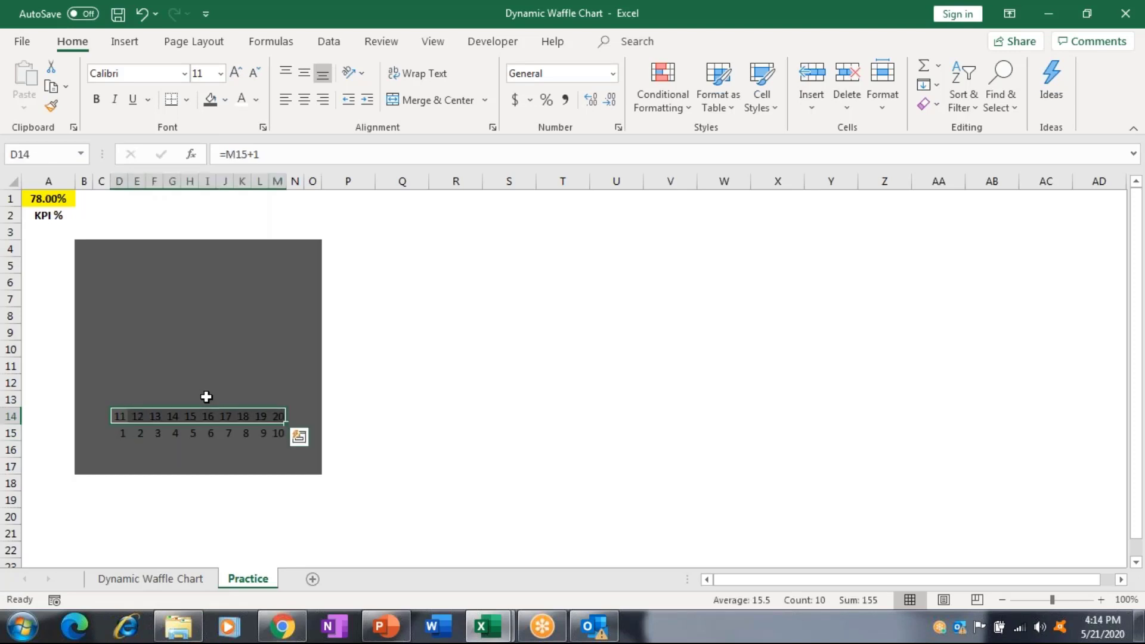
key("ctrl+c")
key("Up")
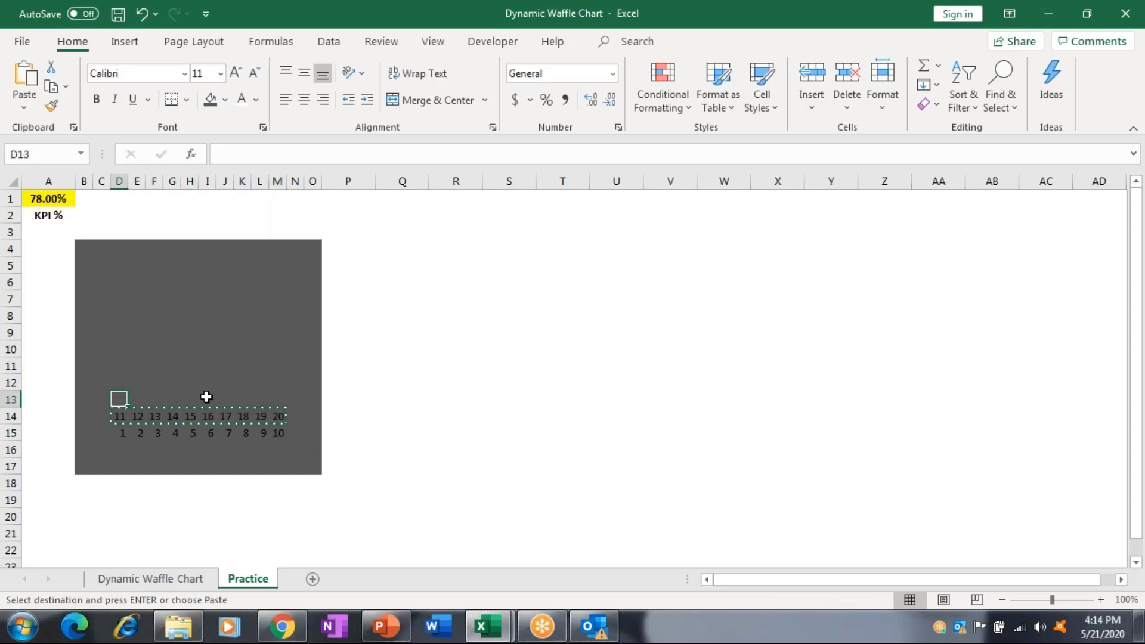
key("shift+Up")
key("shift+Up")
key("shift+Up")
key("shift+Up")
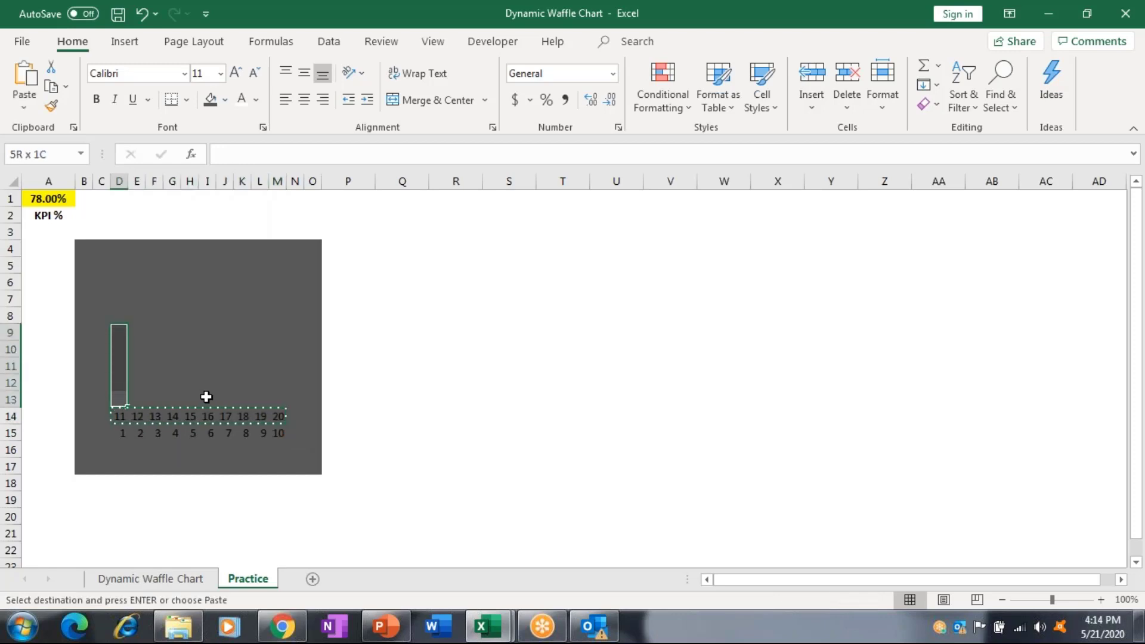
key("shift+Down")
key("shift+Down")
key("shift+Down")
key("shift+Down")
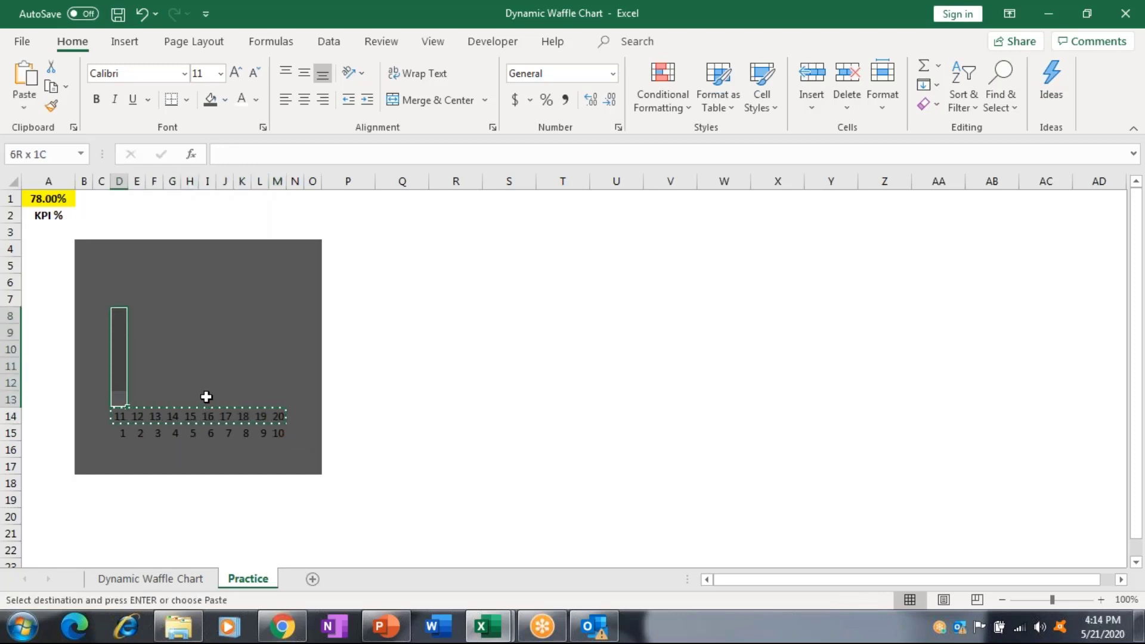
key("shift+Up")
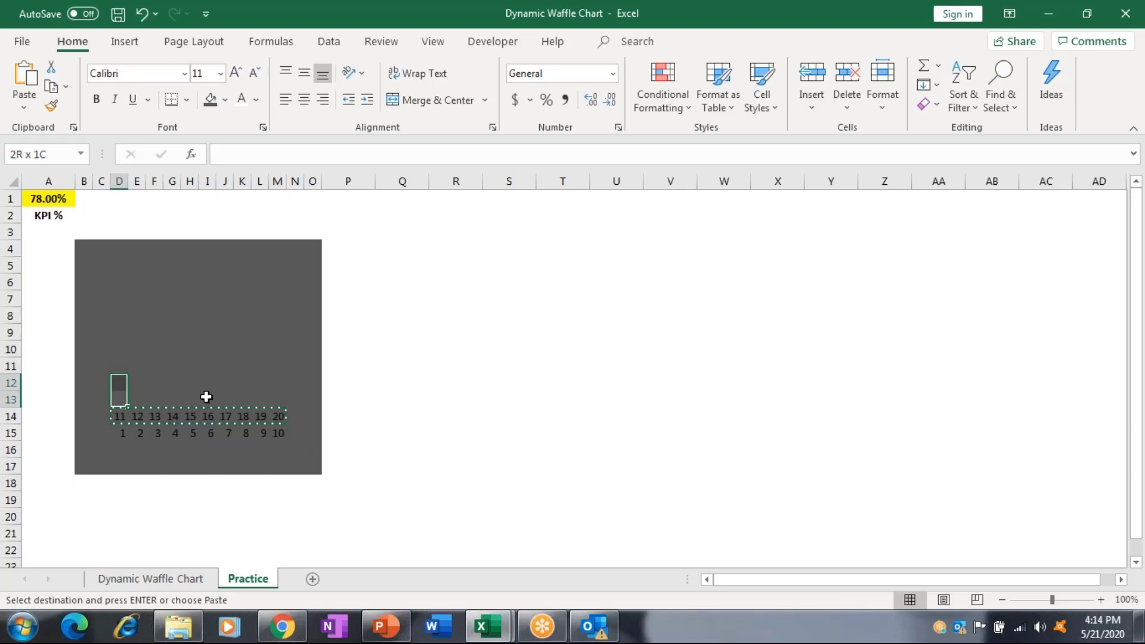
key("shift+Up")
key("shift+Up")
key("shift+Up")
key("shift+Up")
key("shift+Up")
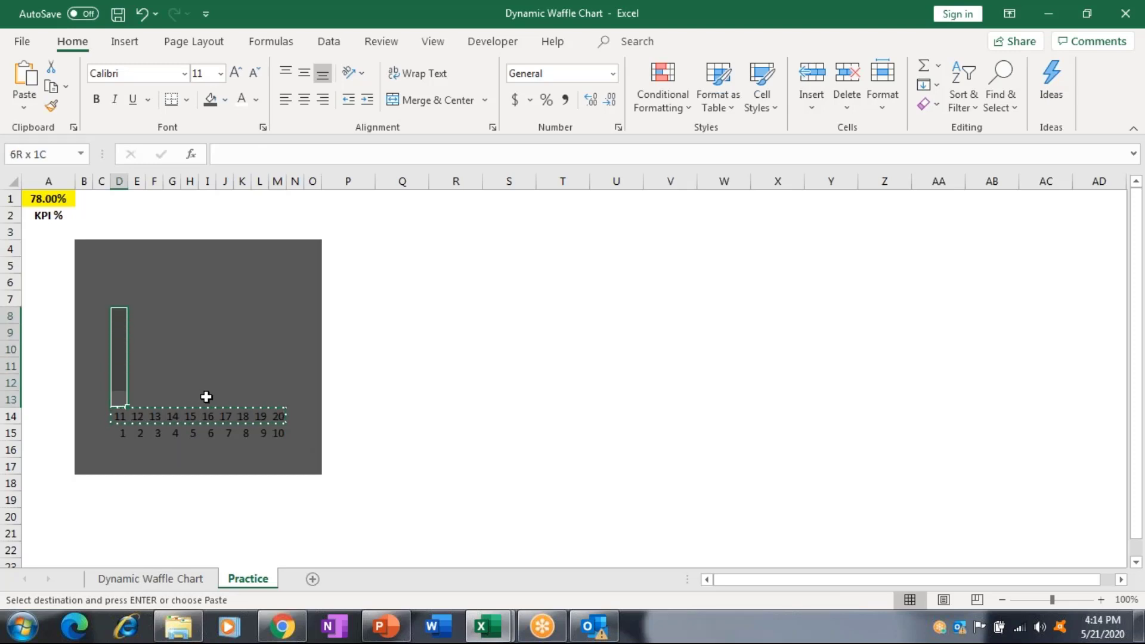
key("shift+Right")
key("shift+Right")
key("shift+Right")
key("shift+Right")
key("shift+Right")
key("shift+Right")
key("shift+Right")
key("shift+Right")
key("shift+Right")
key("Return")
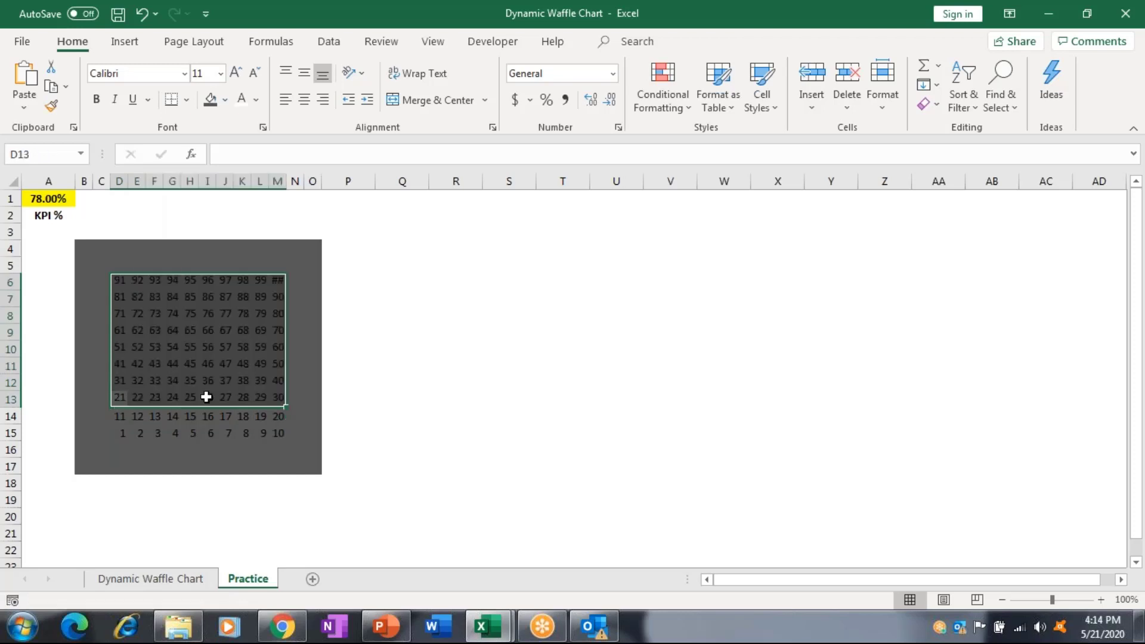
key("Left")
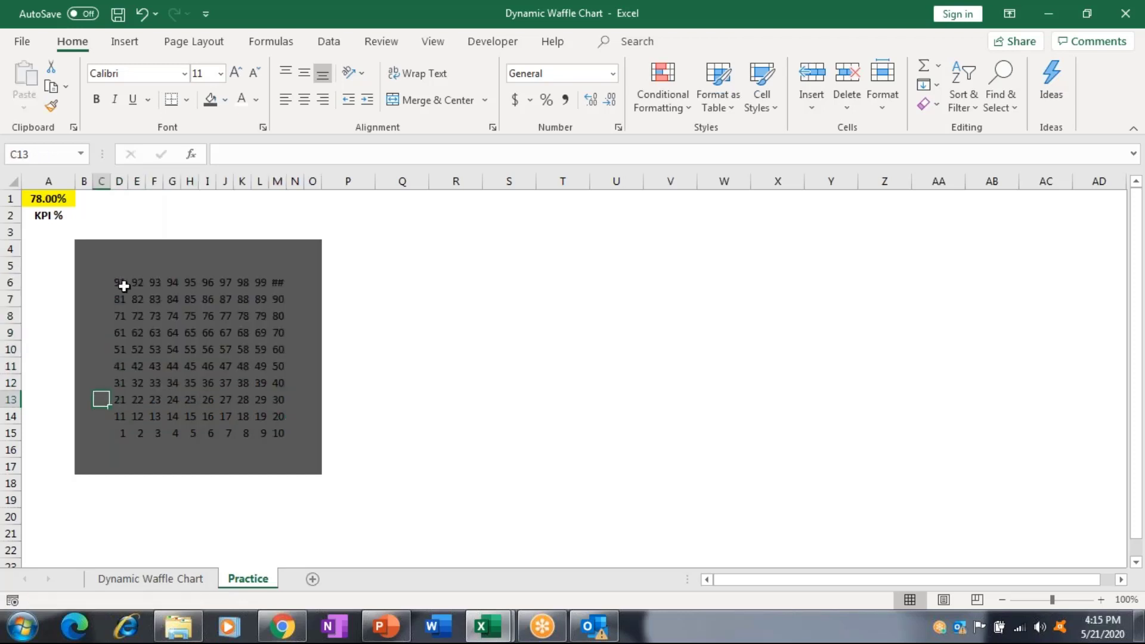
Select the D6:M15 grid and start a new conditional formatting rule.
left_click_drag(119, 282, 285, 439)
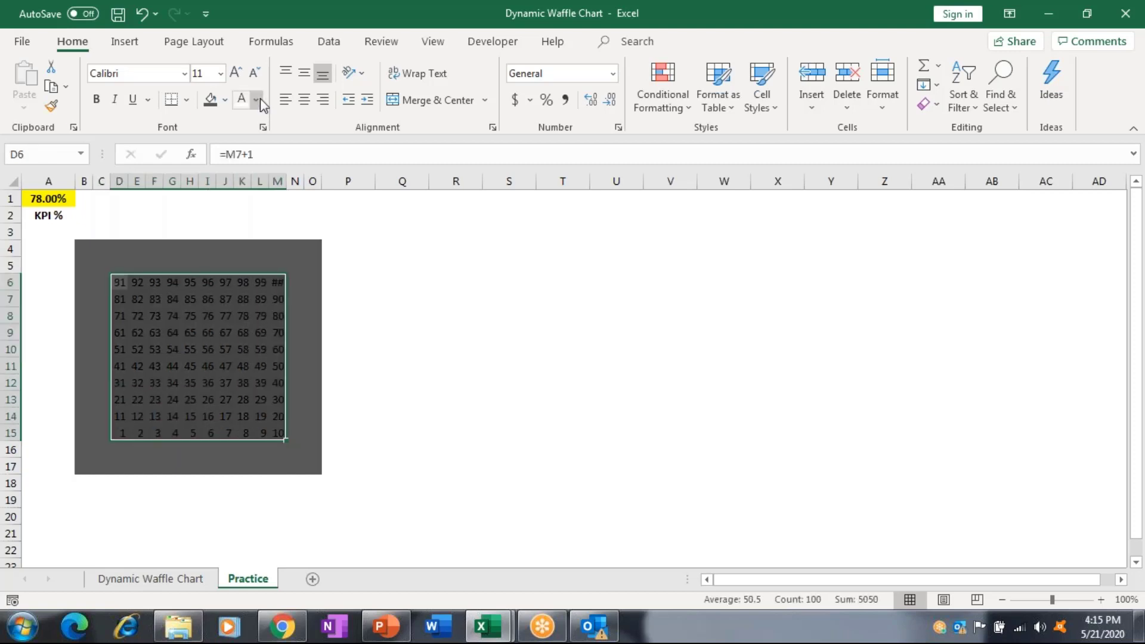
left_click(659, 112)
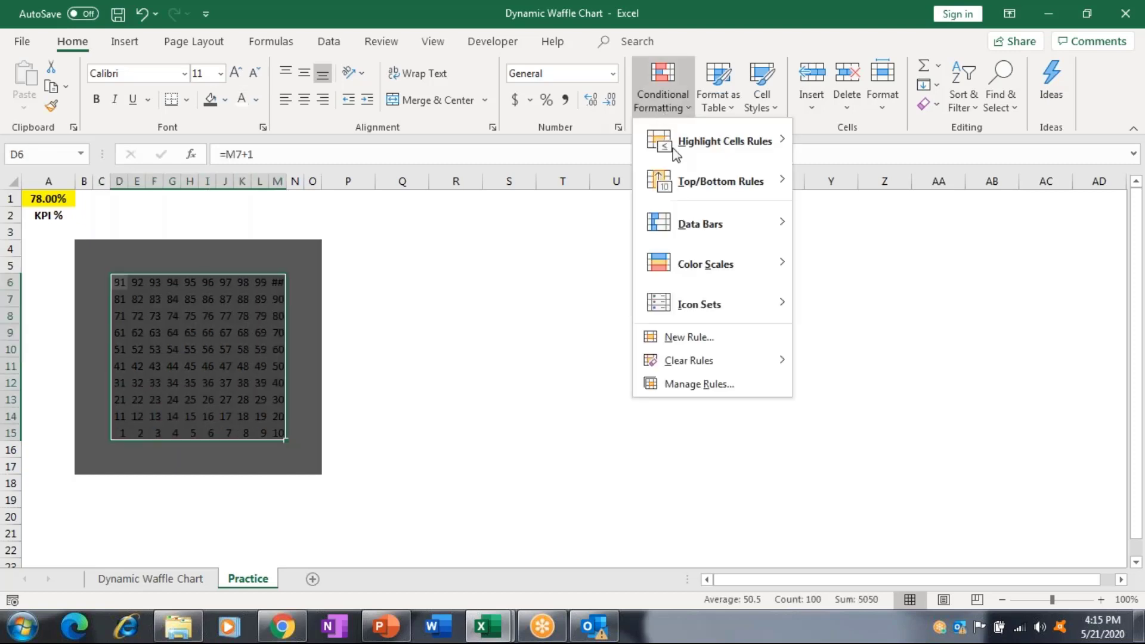
mouse_move(683, 314)
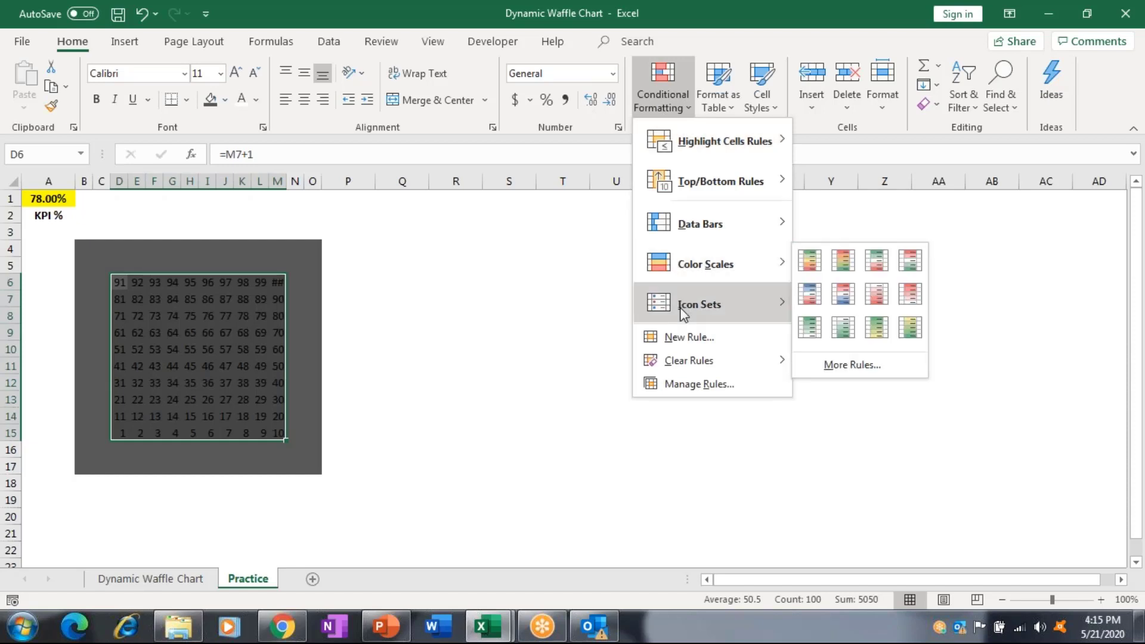
left_click(681, 331)
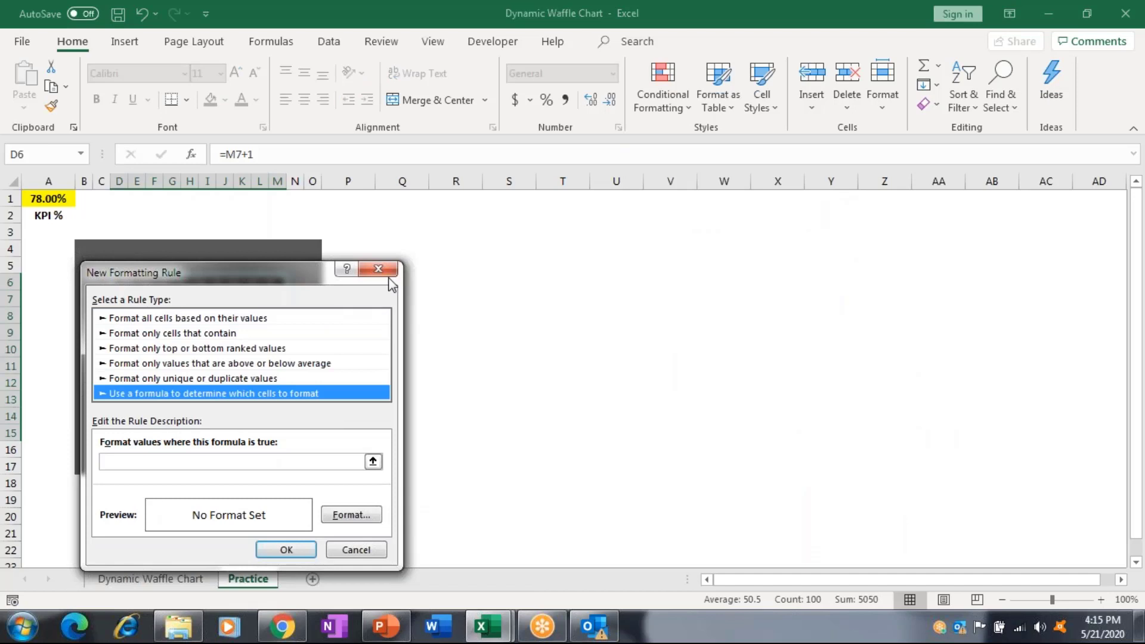
left_click_drag(389, 277, 687, 257)
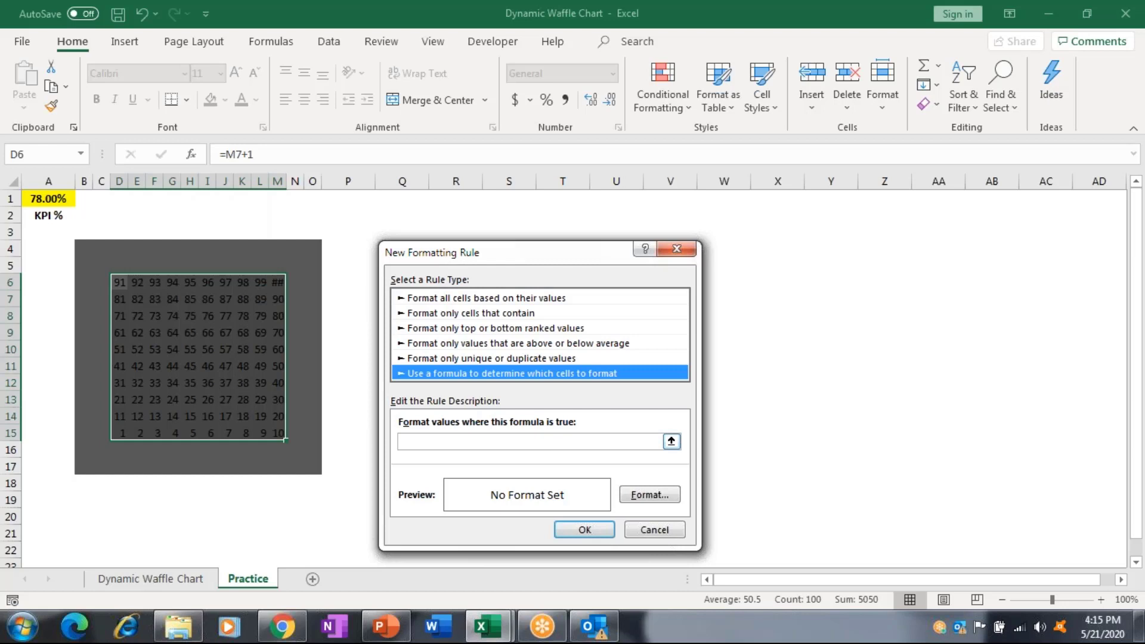
Begin the rule's formula as =IF( referencing cell $D$6.
left_click(418, 441)
type("=IF")
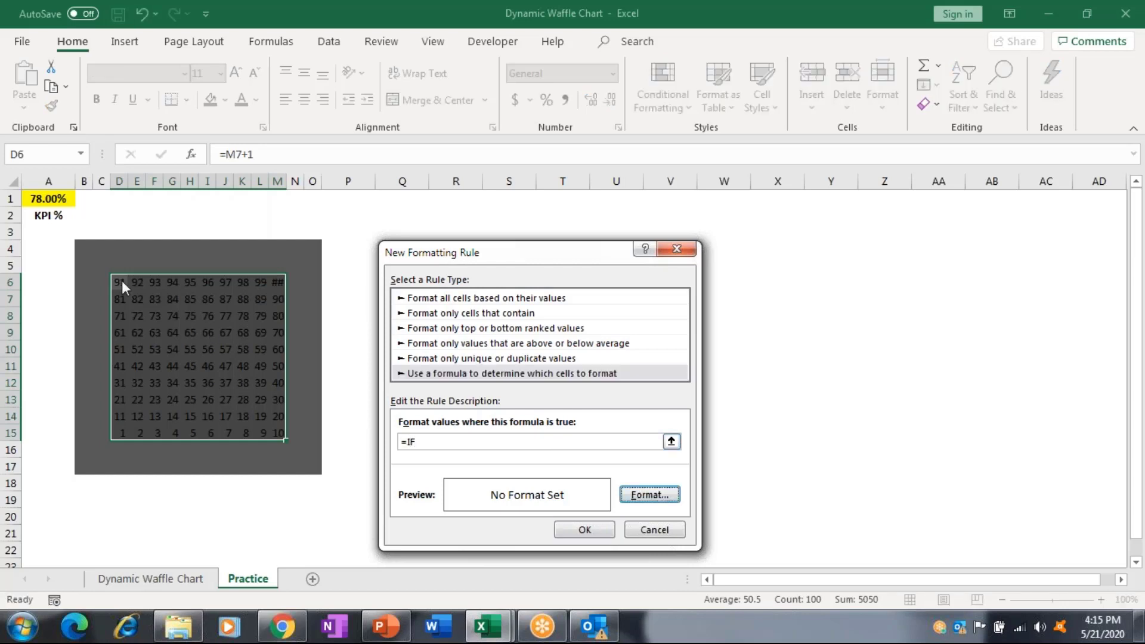
left_click(459, 442)
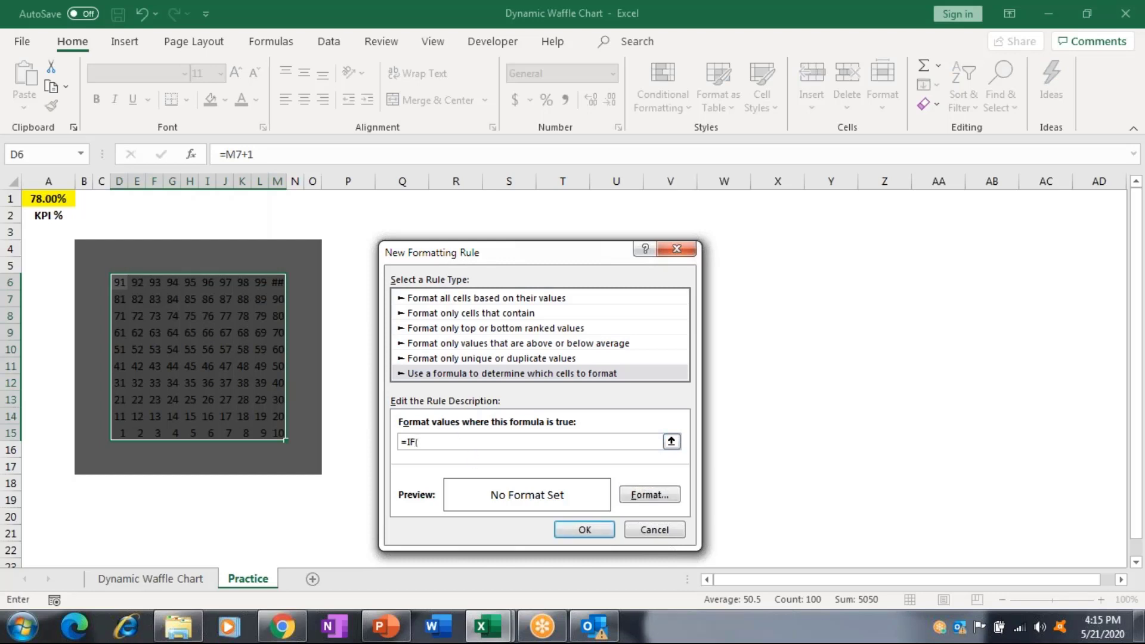
type("(")
left_click(126, 284)
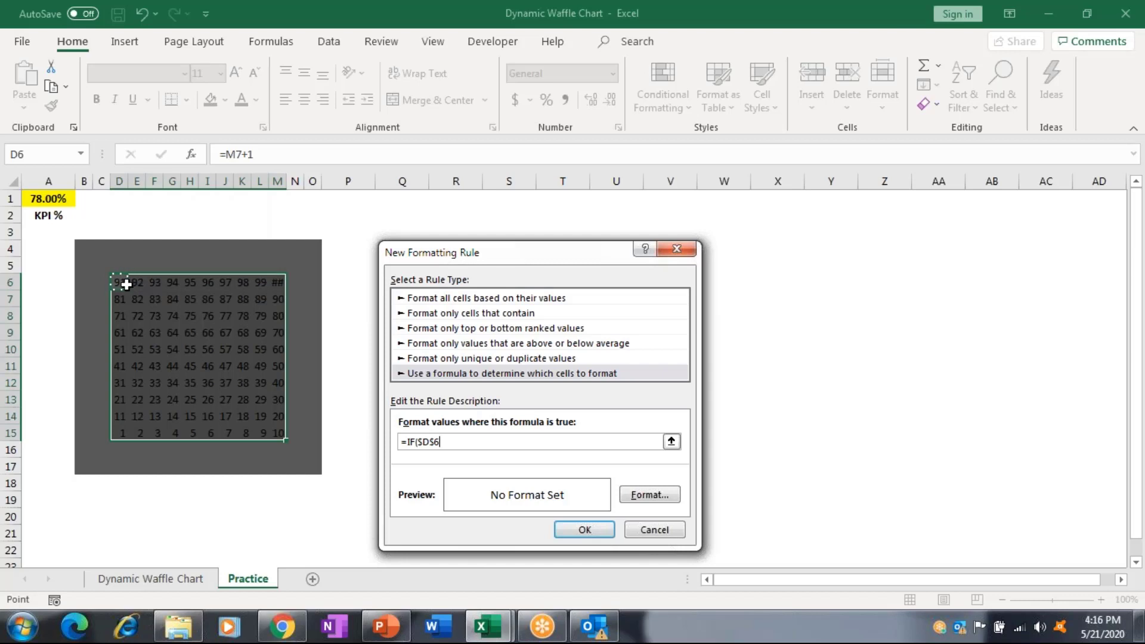
Continue the rule formula as =IF(D6<=($A$1*100),TRUE,False), with D6 relative and A1 absolute.
key("F4")
key("F4")
key("F4")
type("<=")
left_click(53, 202)
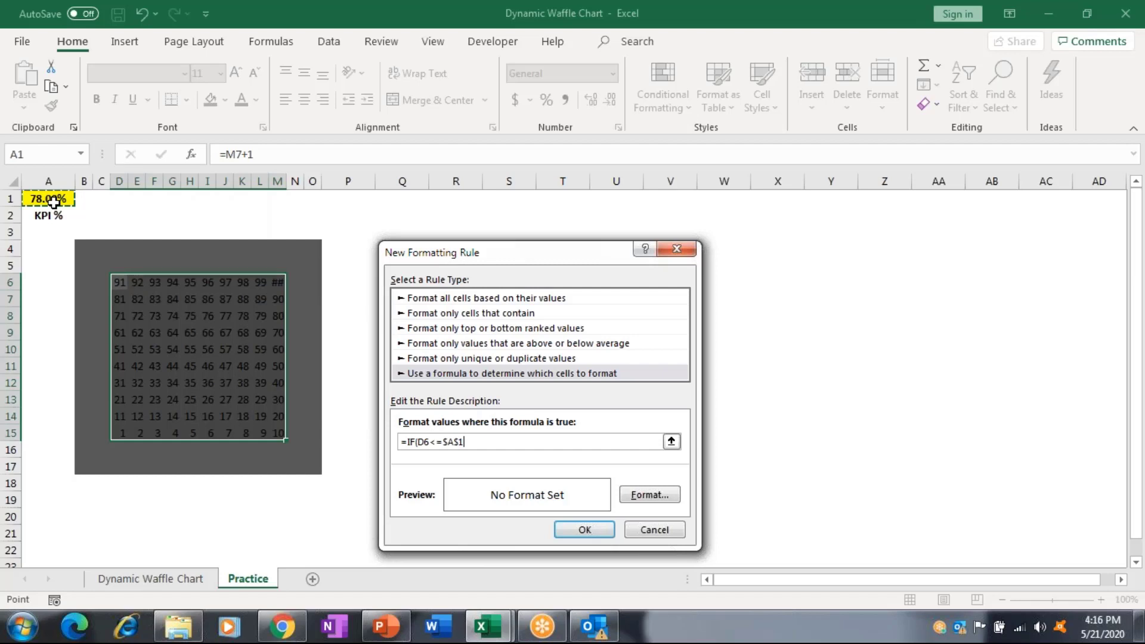
left_click(444, 441)
type("($A$1*1")
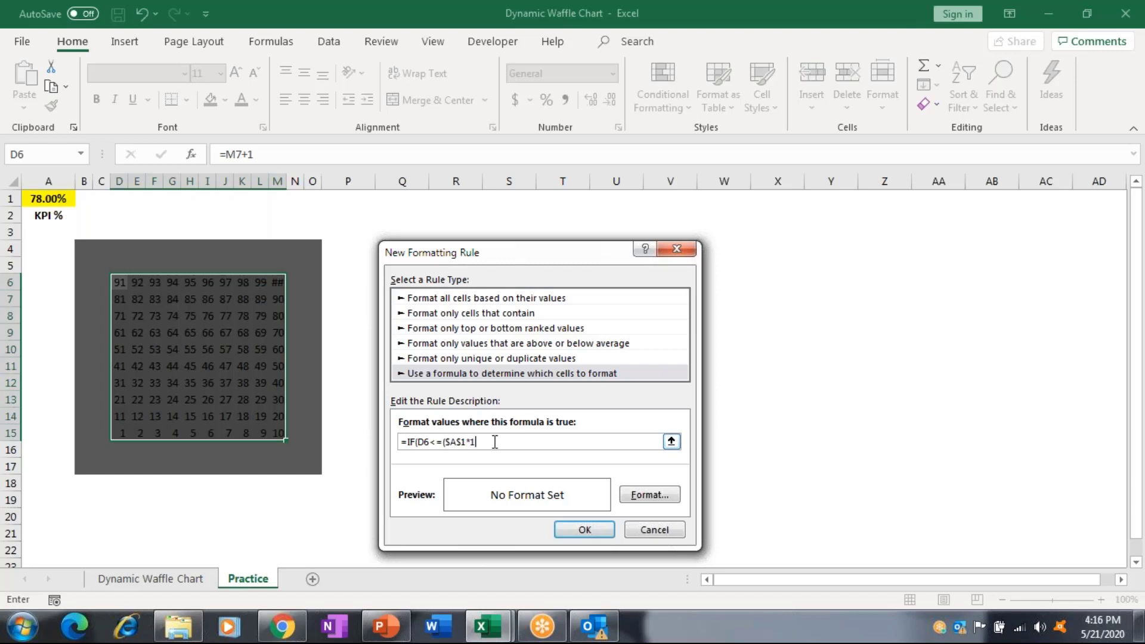
type("00)")
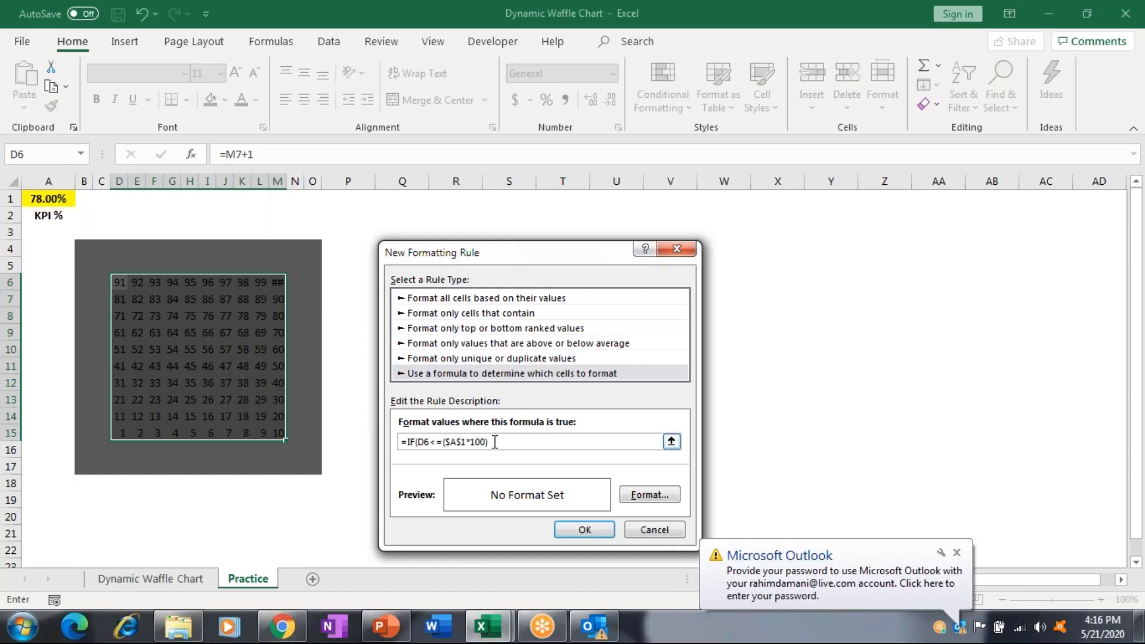
type(",")
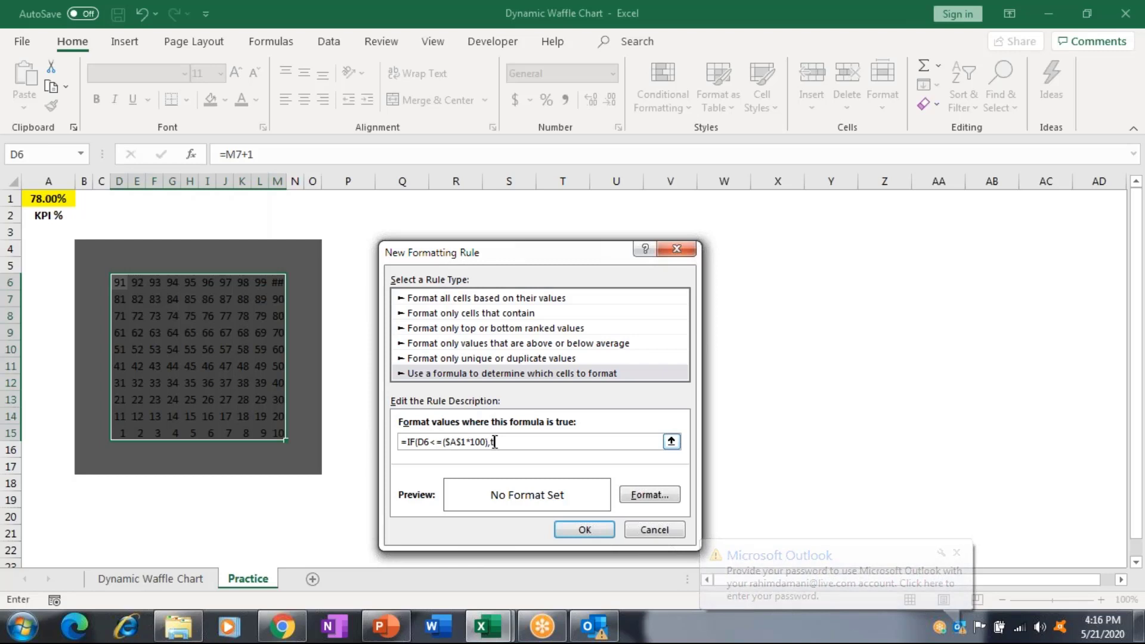
type("TRUE,")
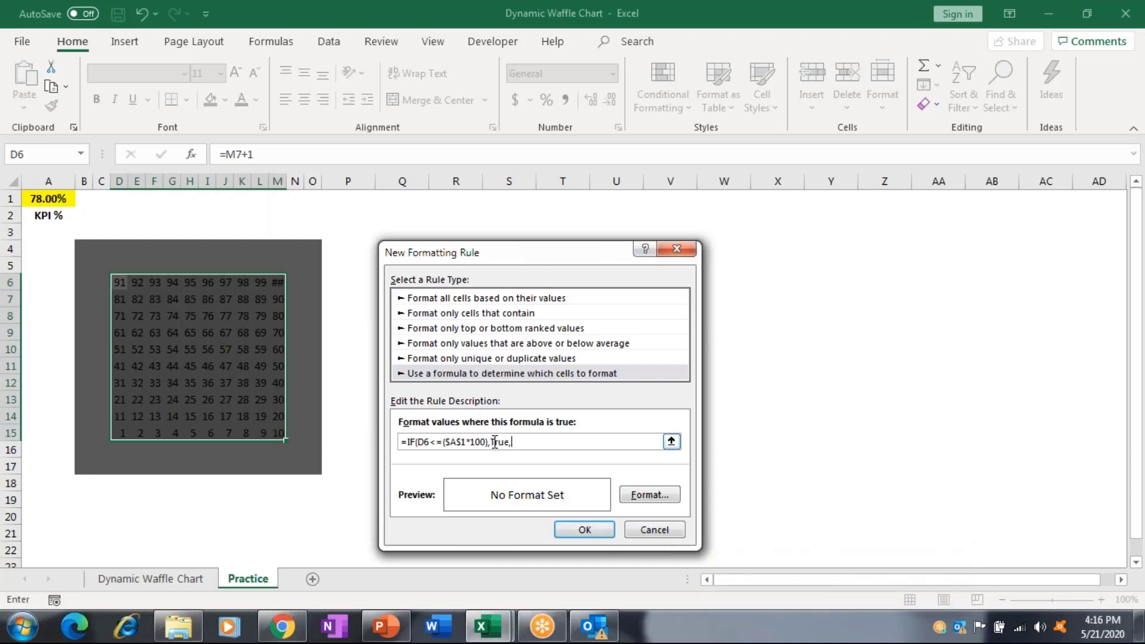
type("False)")
Give the rule's format dark grey left, top and bottom borders.
left_click(662, 500)
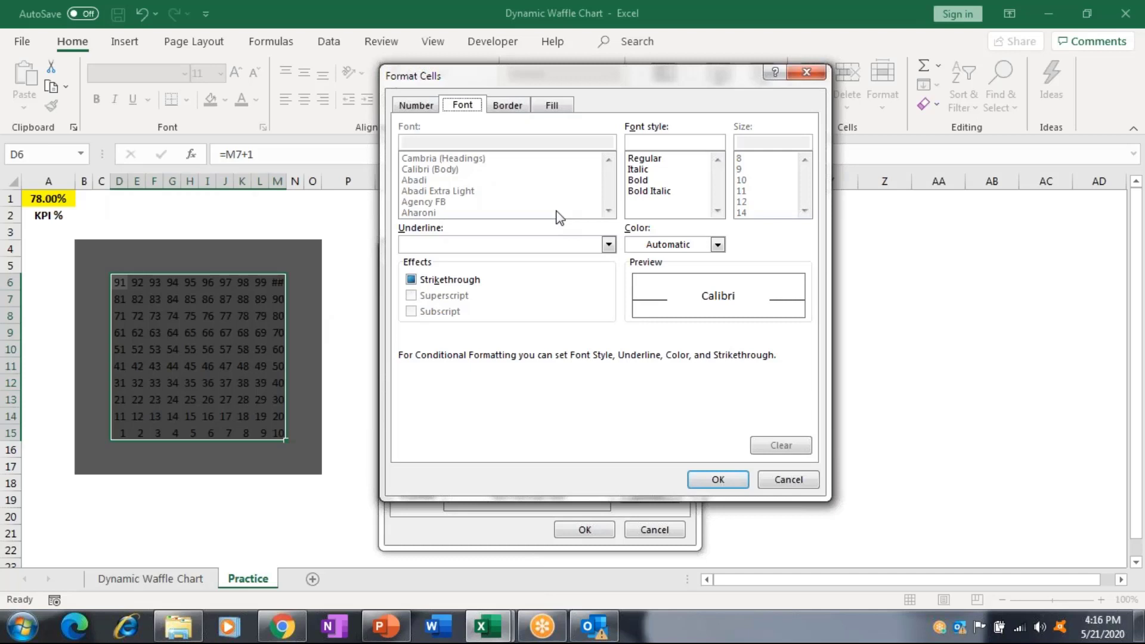
left_click(508, 108)
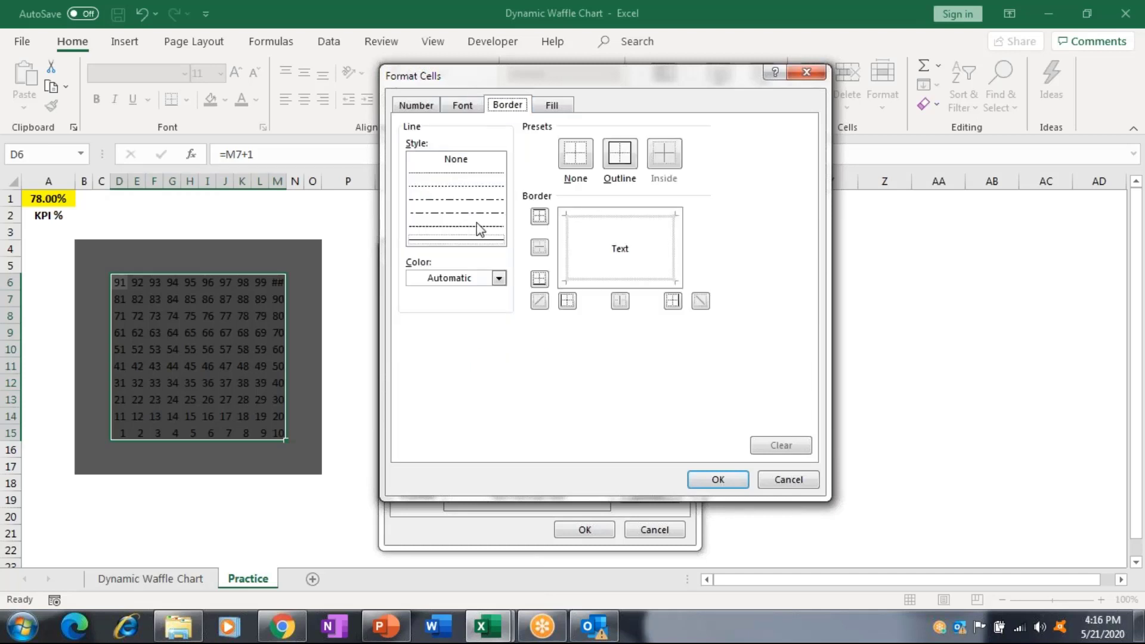
left_click(498, 279)
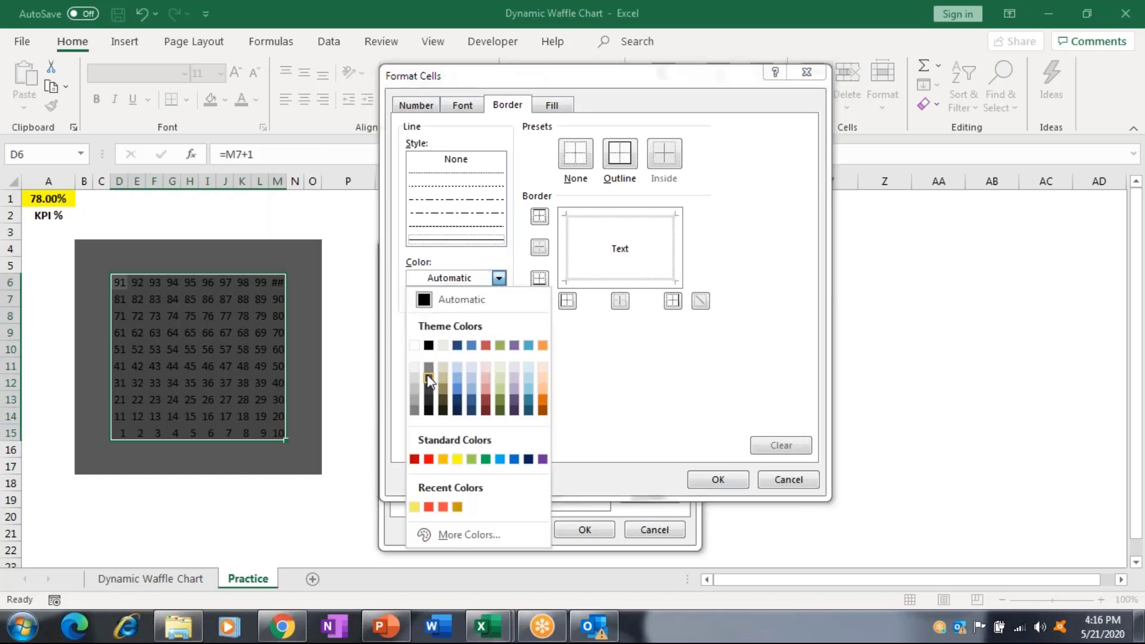
left_click(428, 378)
left_click(565, 262)
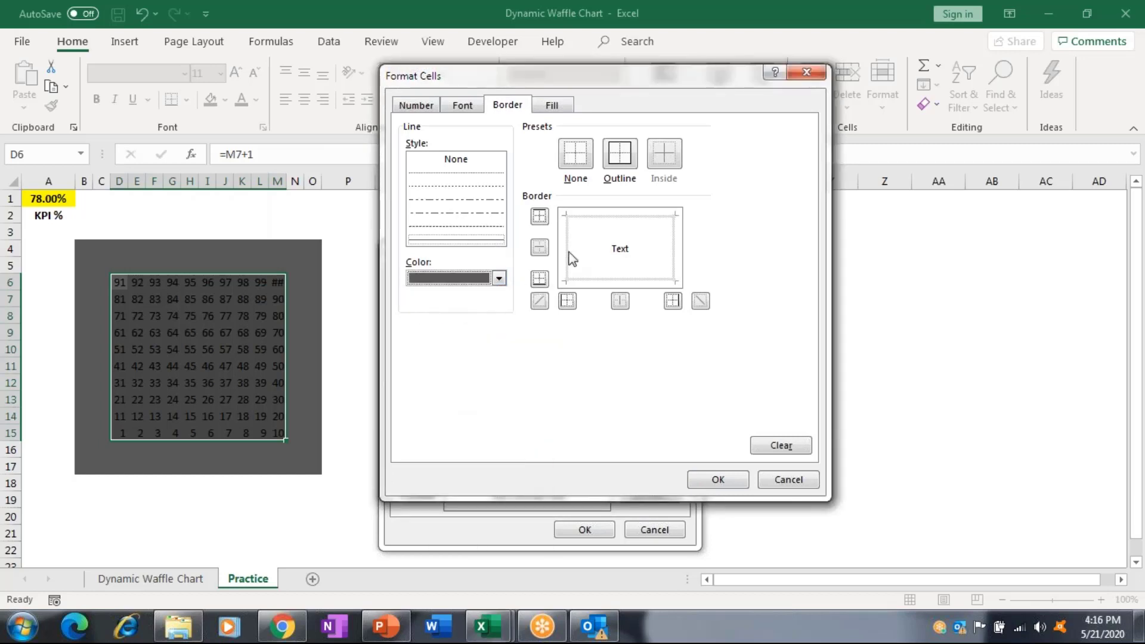
left_click(610, 220)
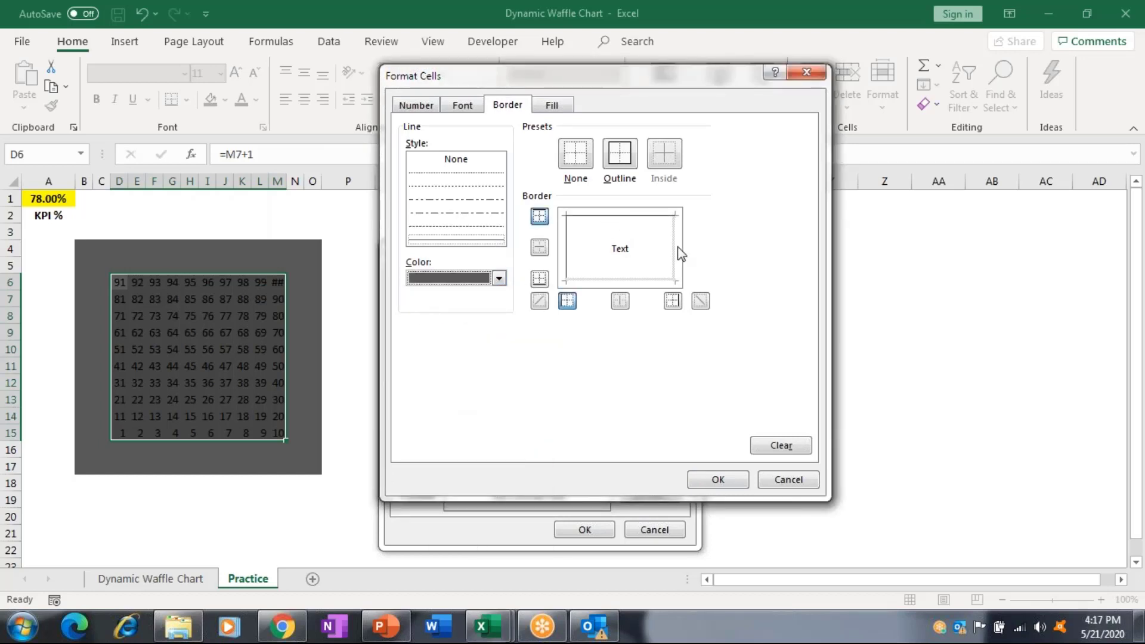
left_click(660, 281)
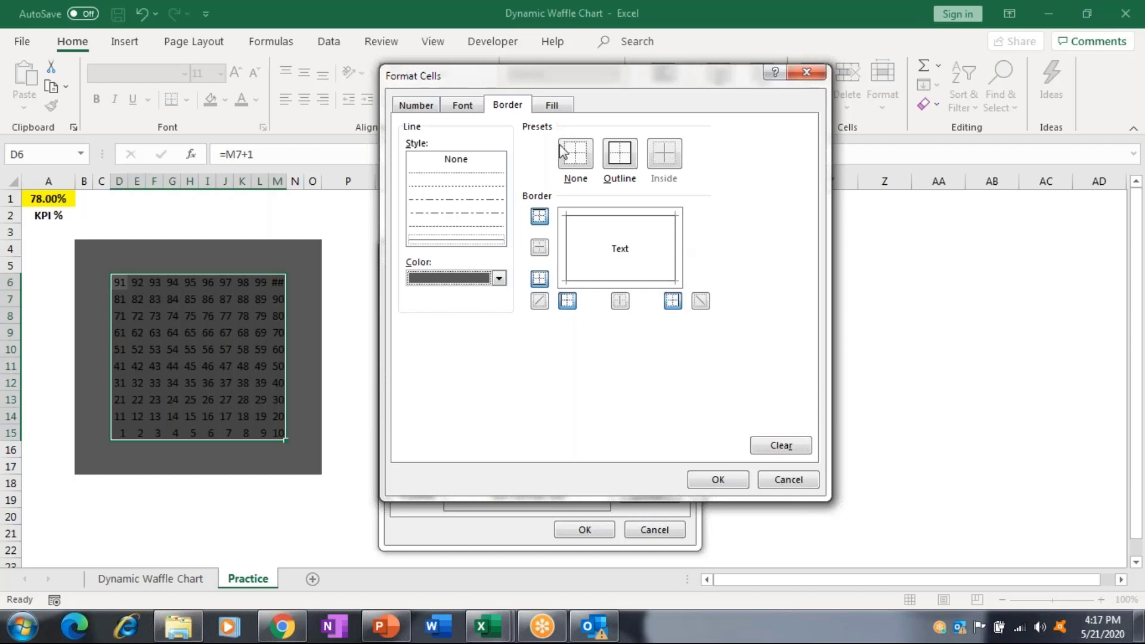
Set the rule's fill and font colour to orange and confirm the format.
left_click(565, 106)
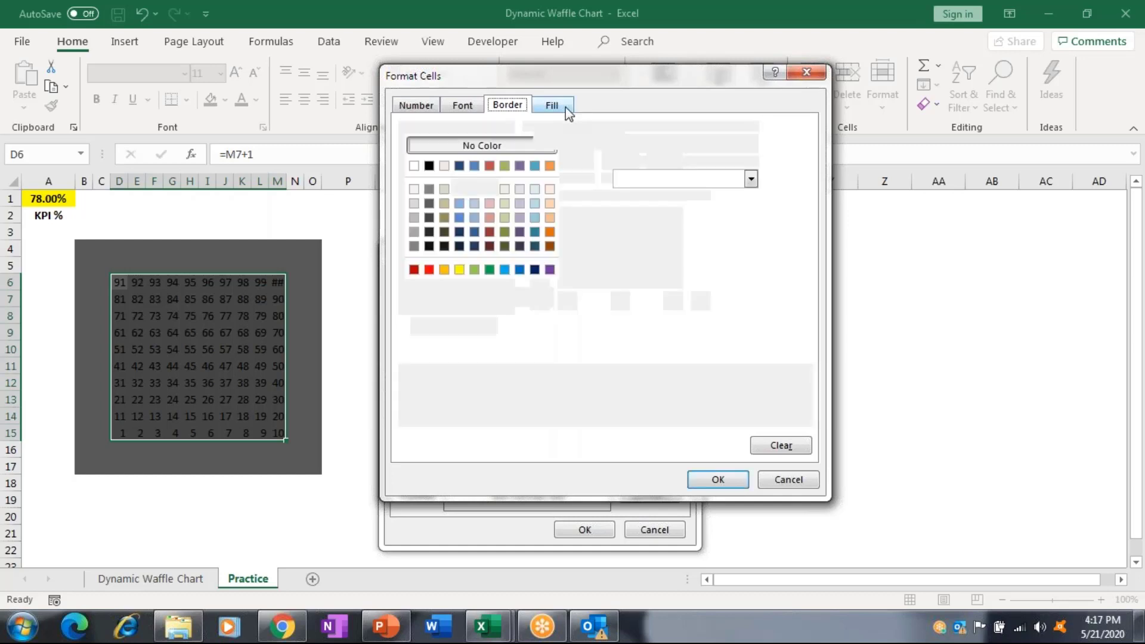
left_click(446, 270)
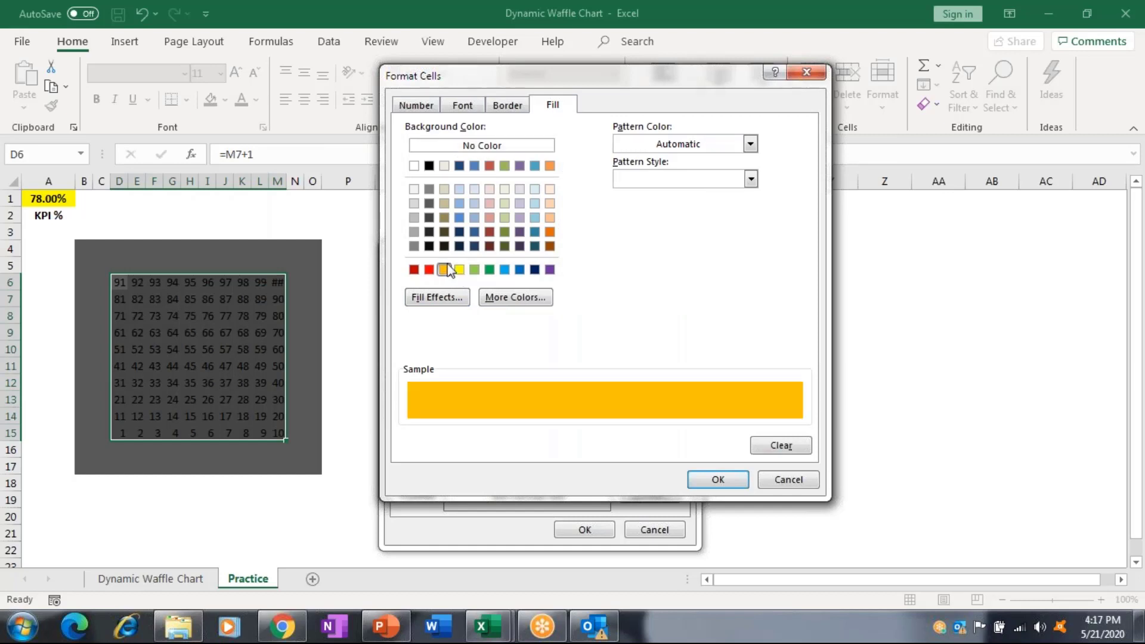
left_click(463, 107)
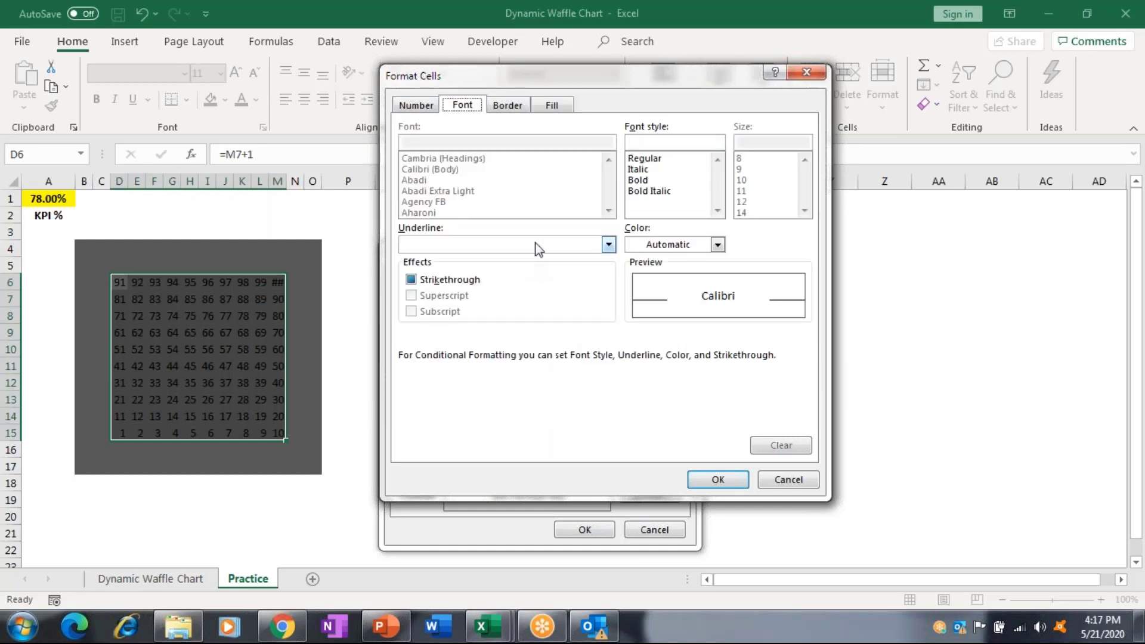
left_click(642, 249)
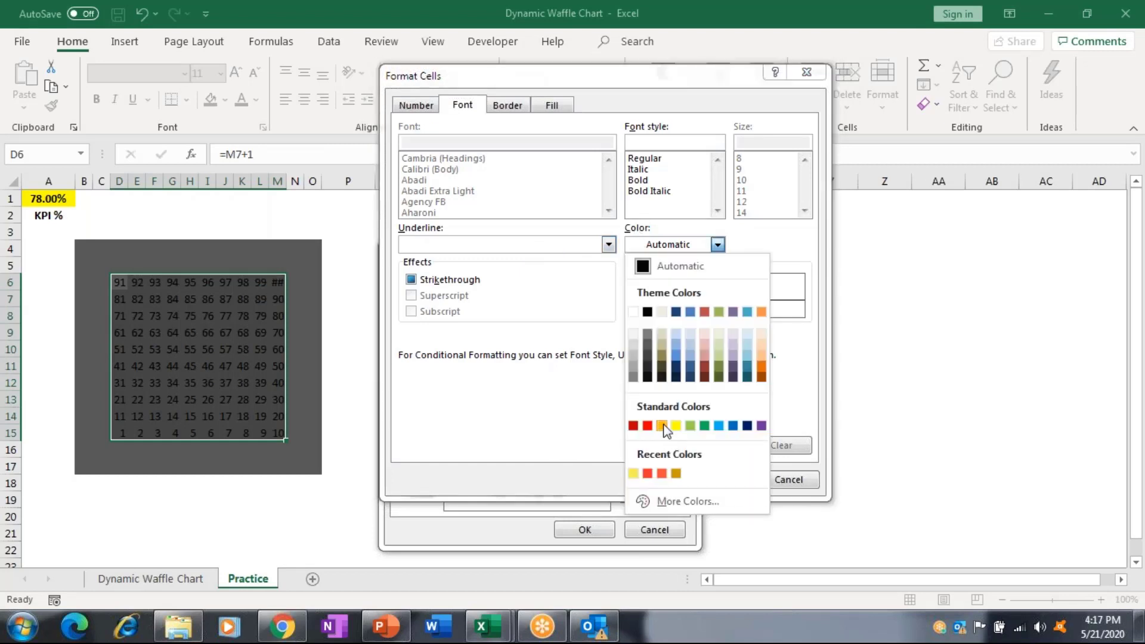
left_click(662, 426)
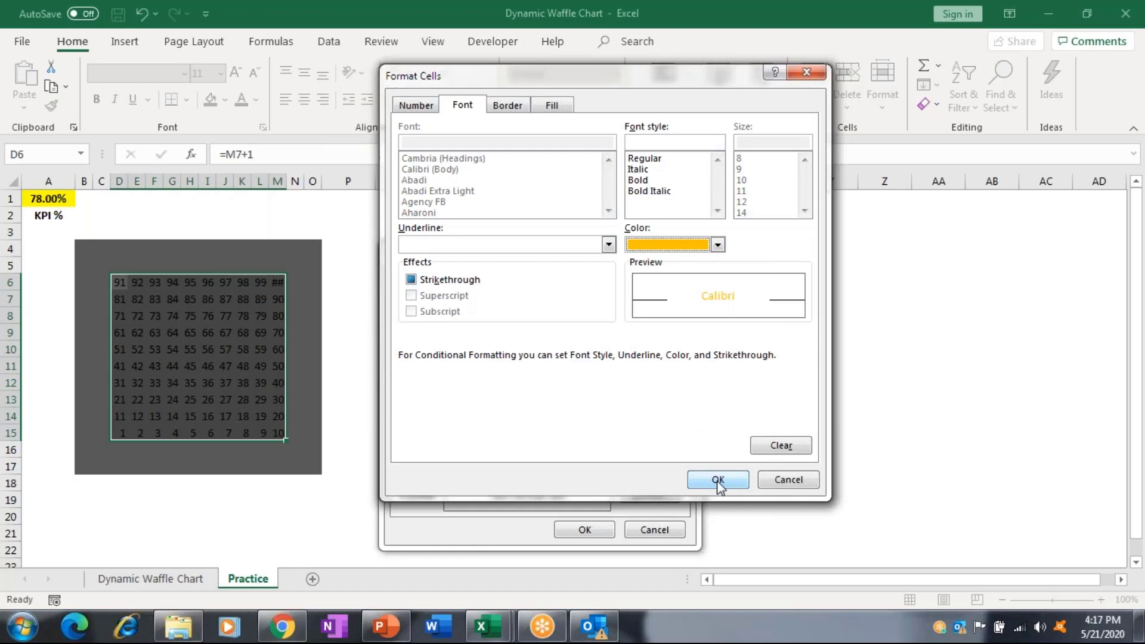
left_click(718, 480)
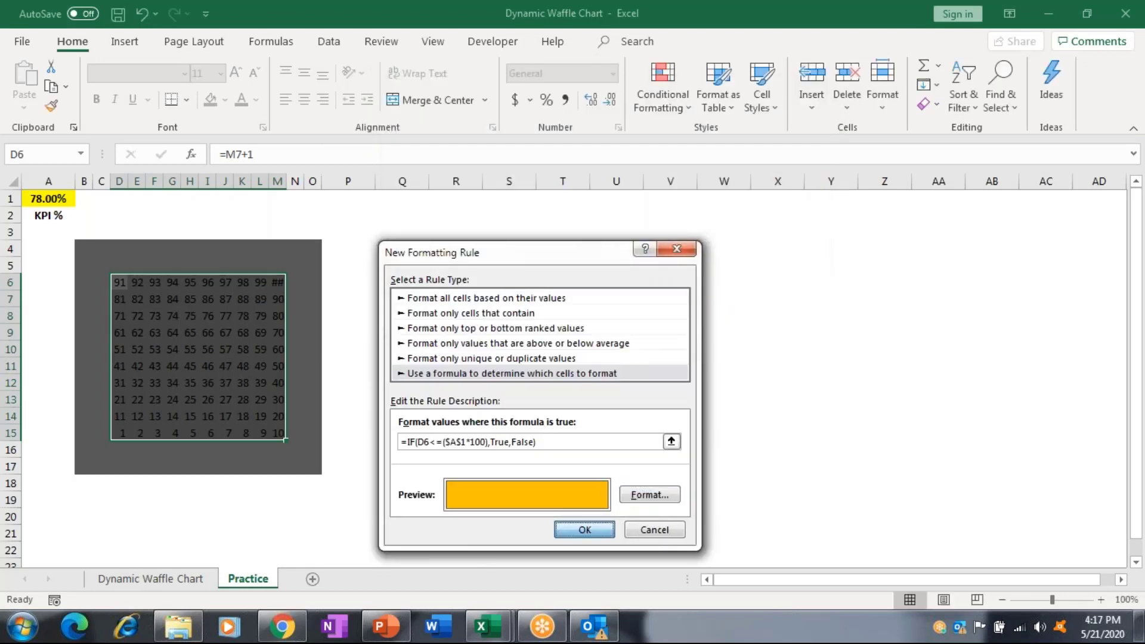
Apply the rule to the waffle and select the number grid D6:M15.
left_click(584, 530)
left_click(521, 283)
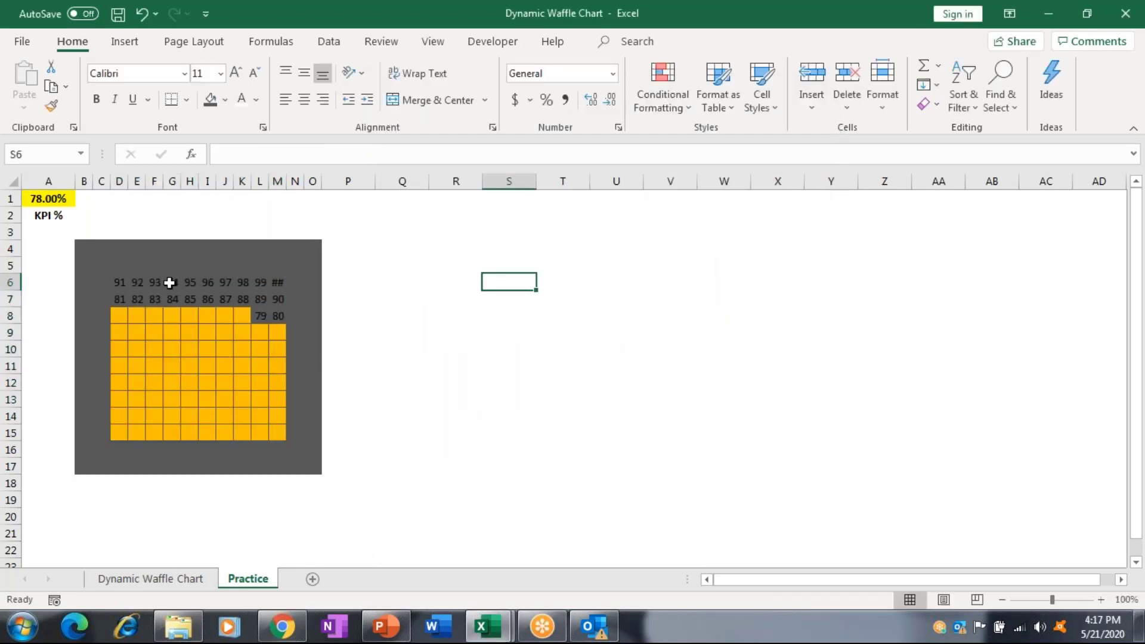
left_click(117, 283)
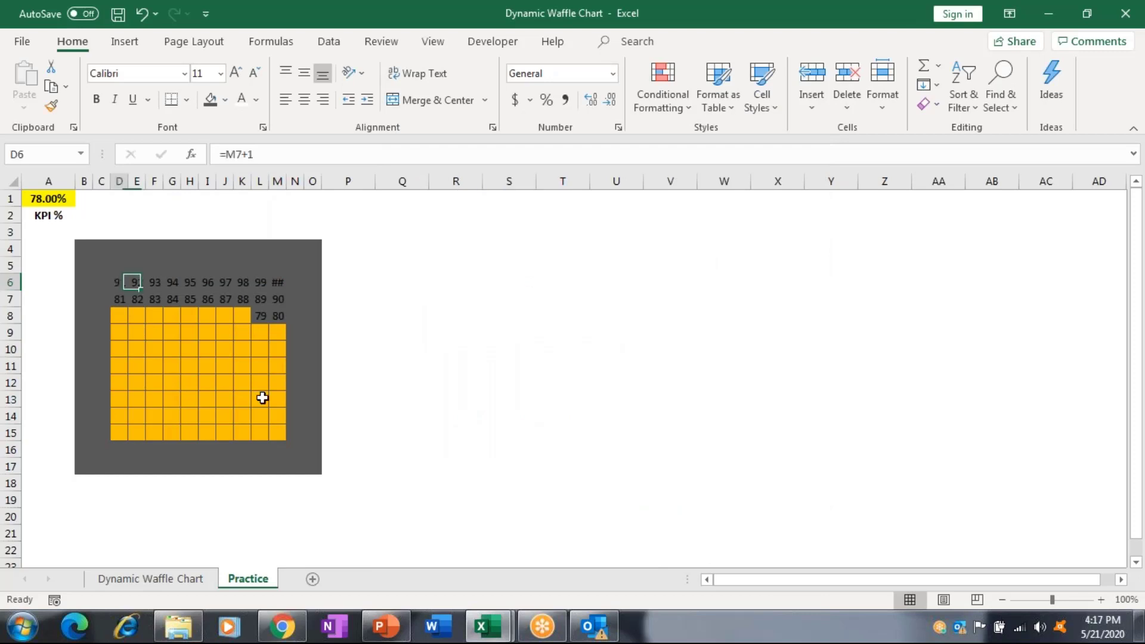
left_click_drag(262, 397, 281, 434)
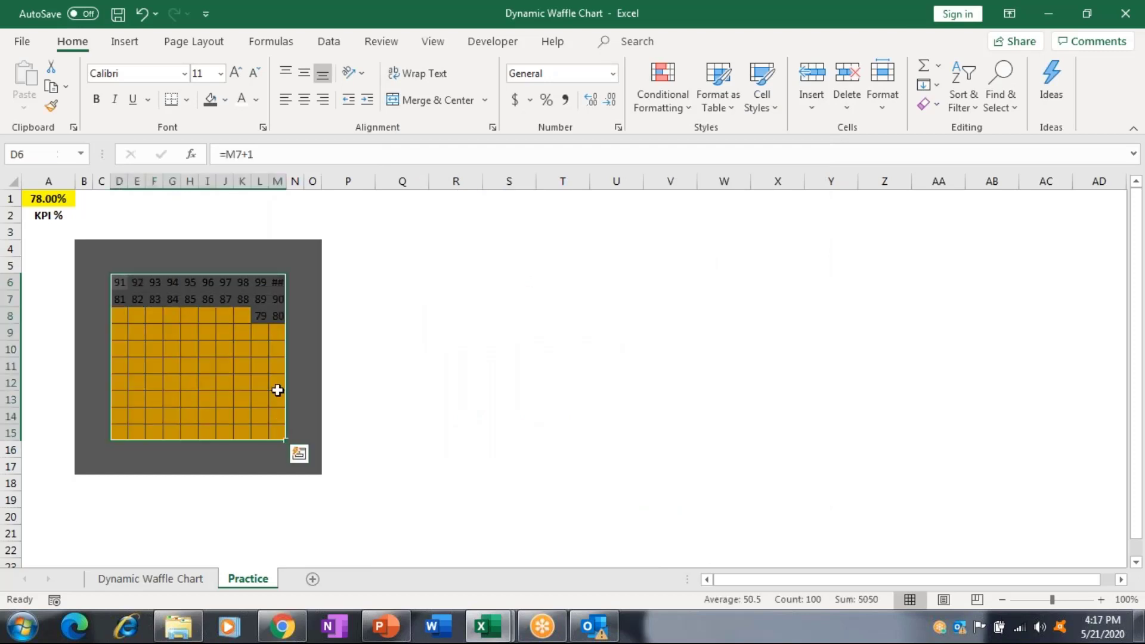
Give the grid a light grey fill and matching grey font to hide the numbers.
left_click(255, 100)
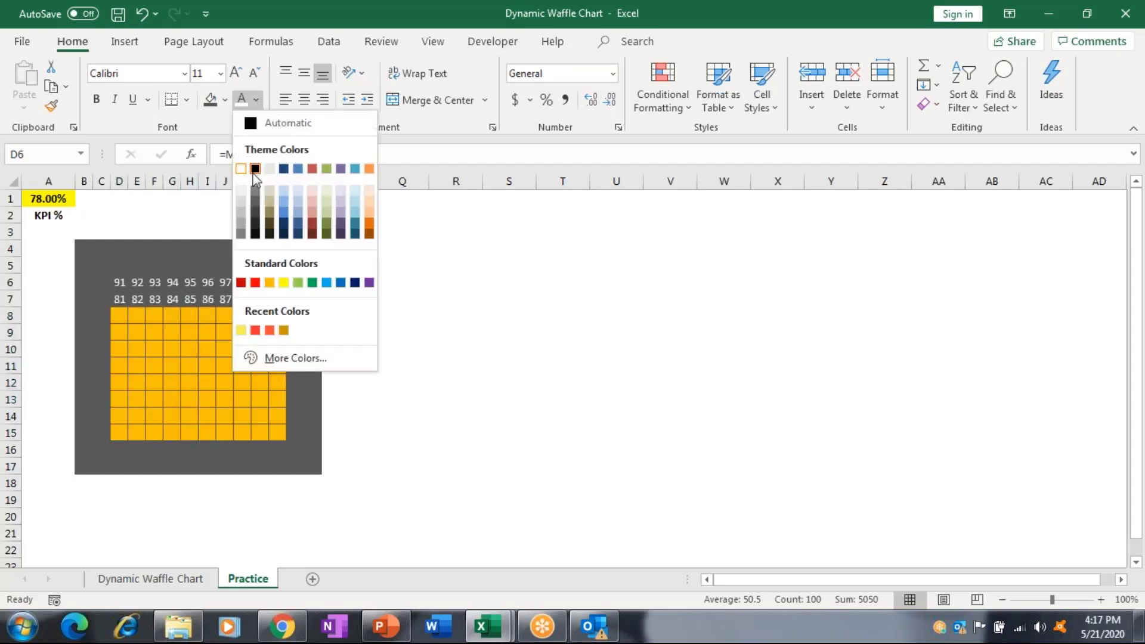
left_click(255, 203)
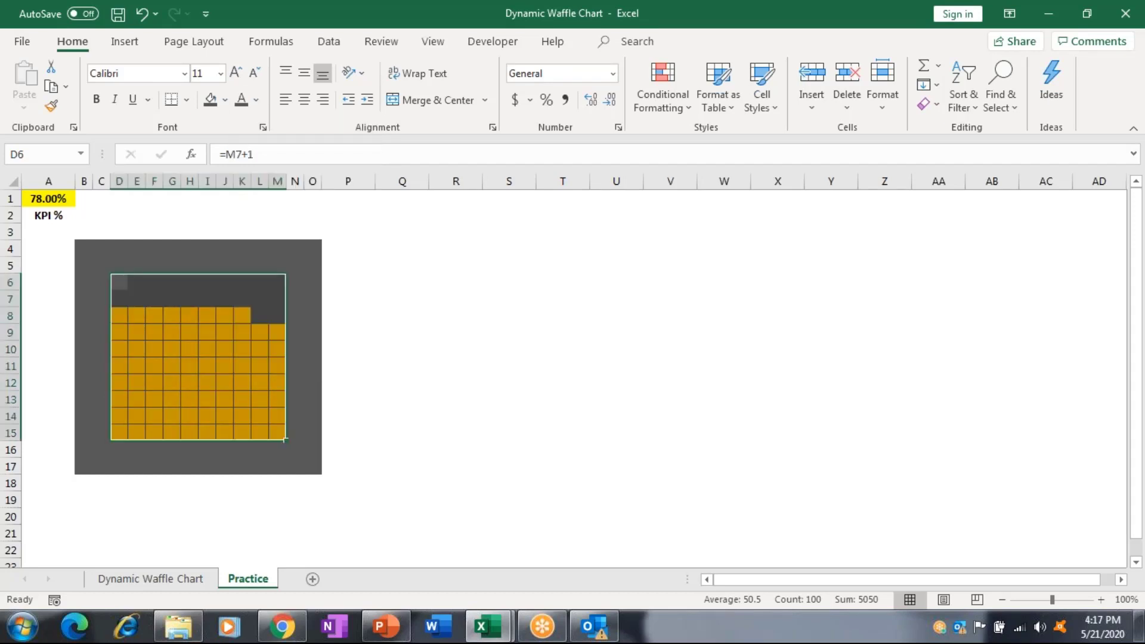
left_click(226, 99)
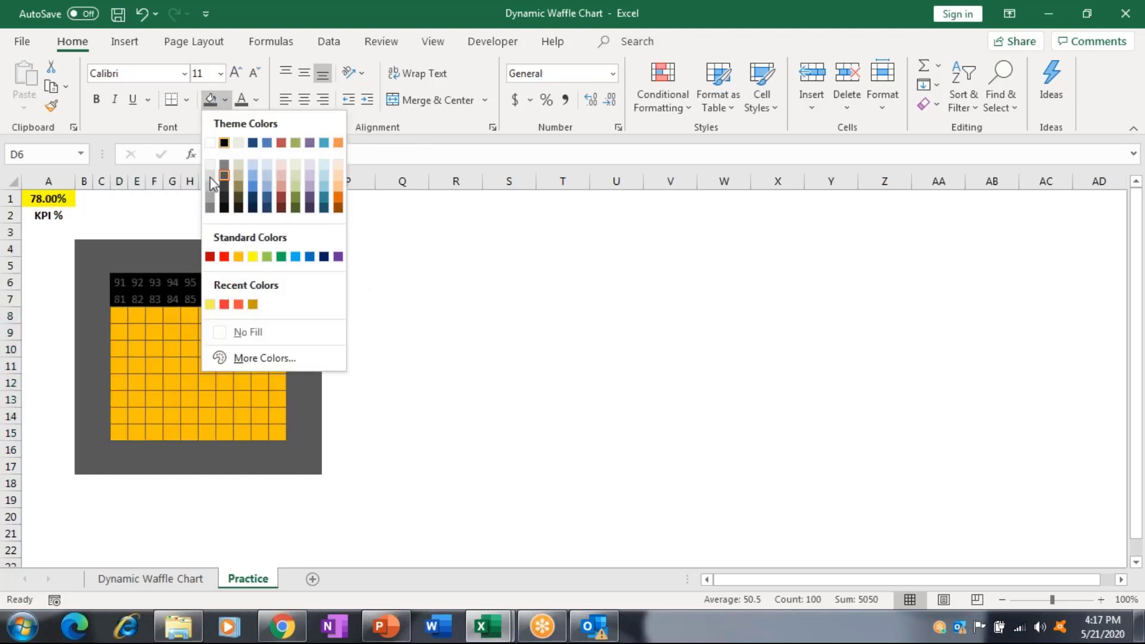
left_click(209, 175)
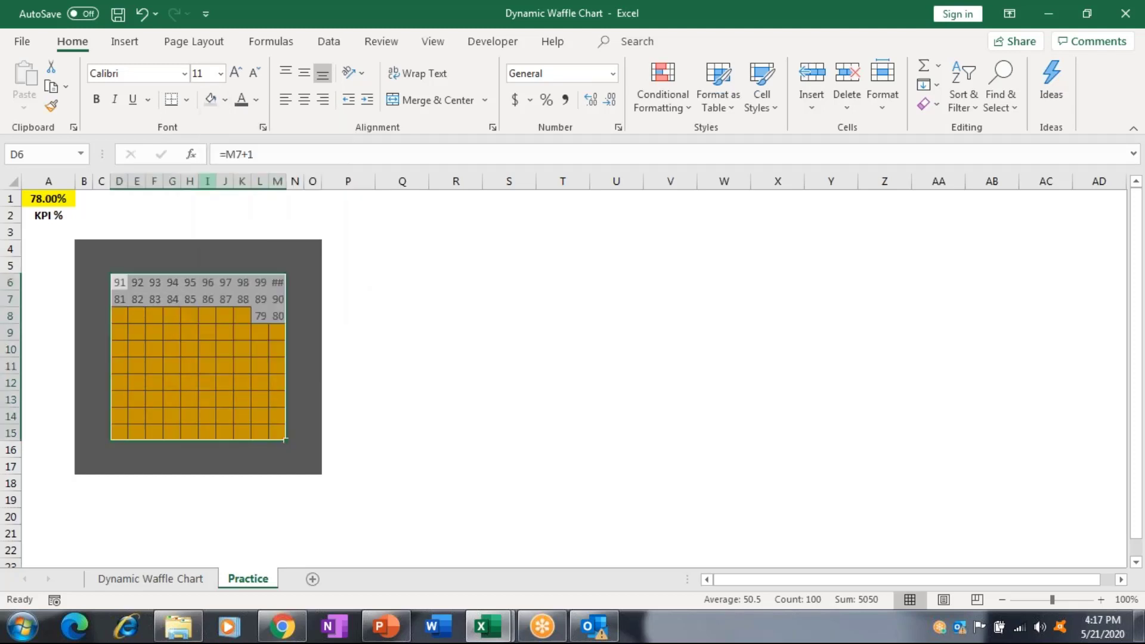
left_click(226, 99)
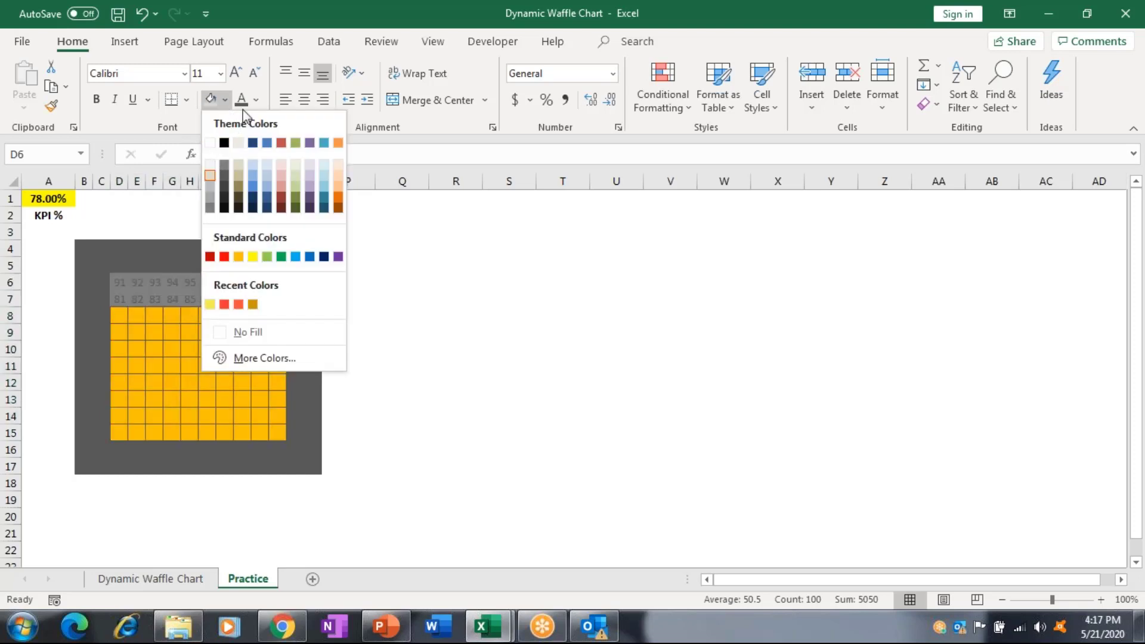
left_click(256, 100)
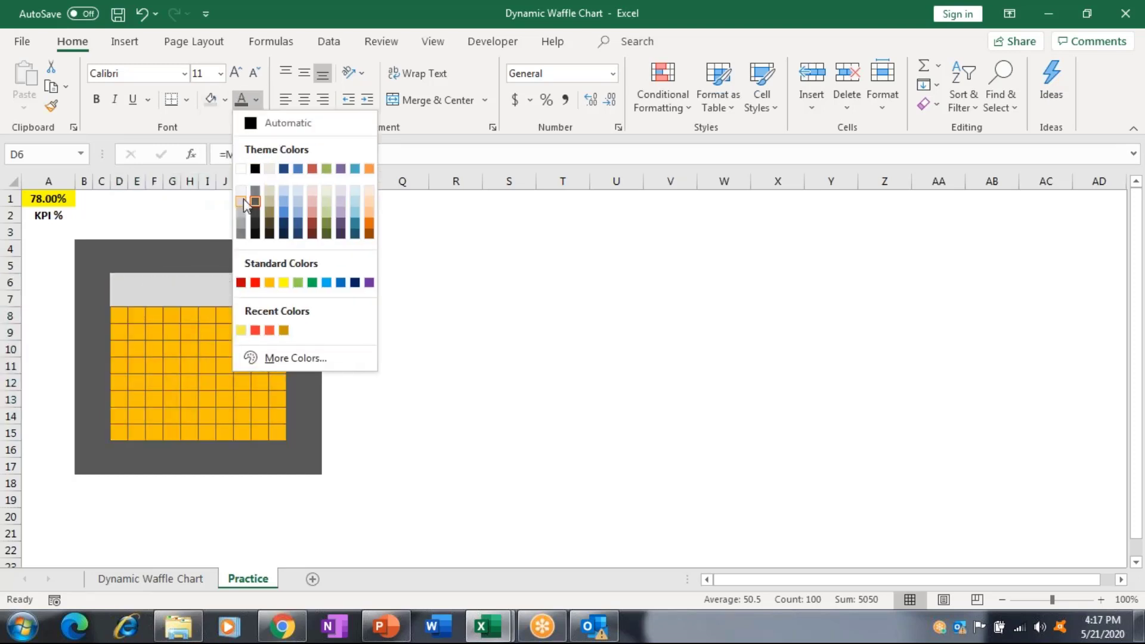
left_click(243, 198)
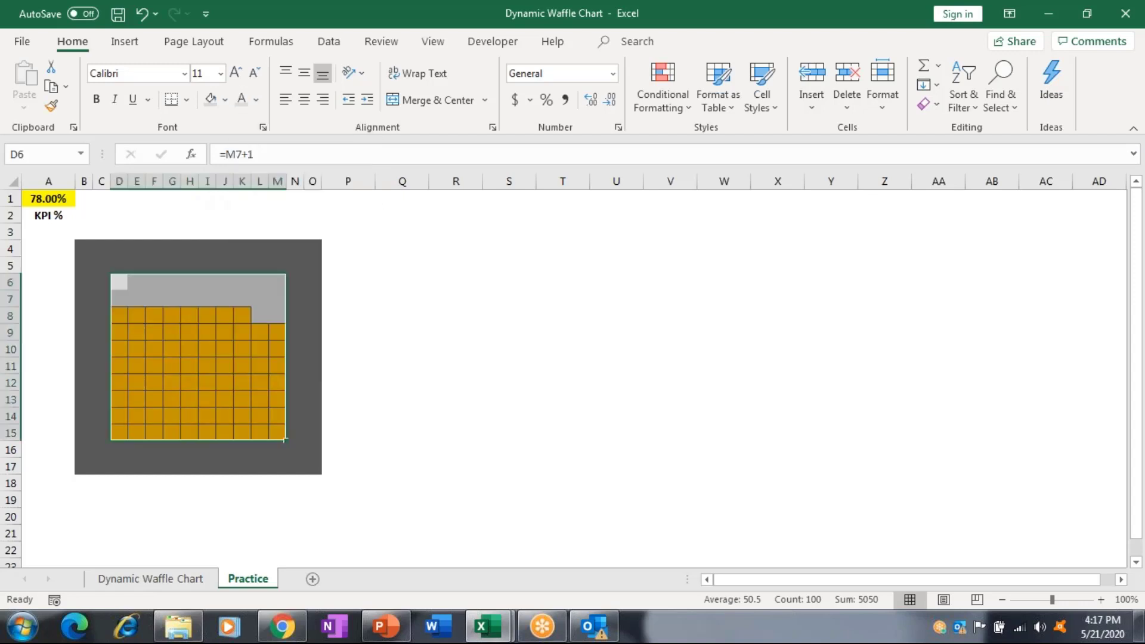
Edit the existing waffle rule so its border colour is light grey, confirming every dialog.
left_click(677, 102)
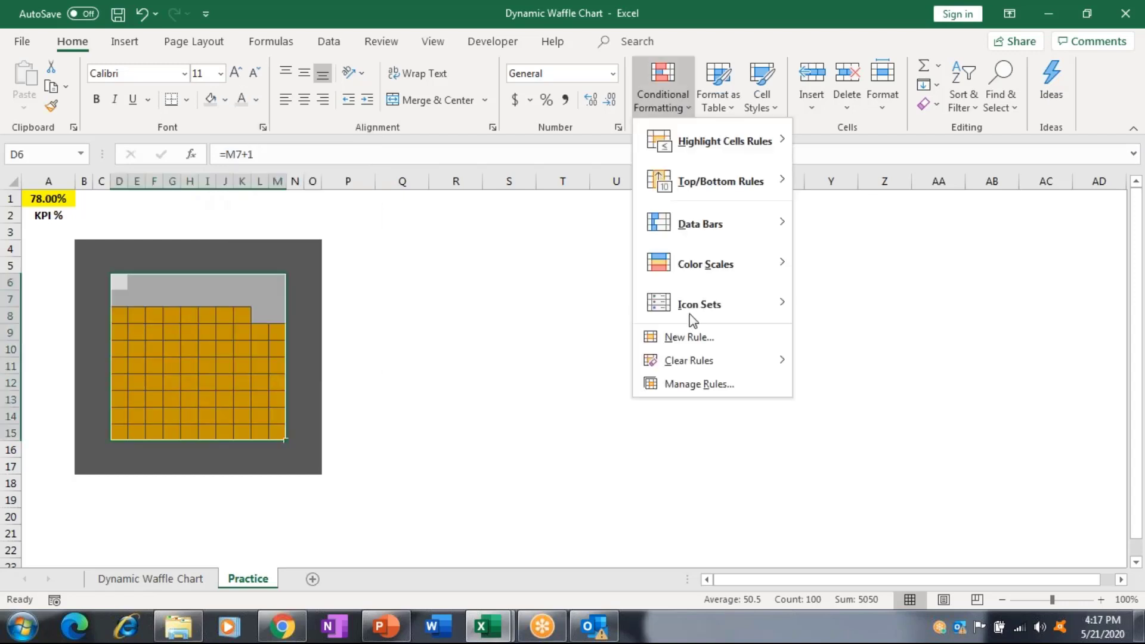
left_click(685, 384)
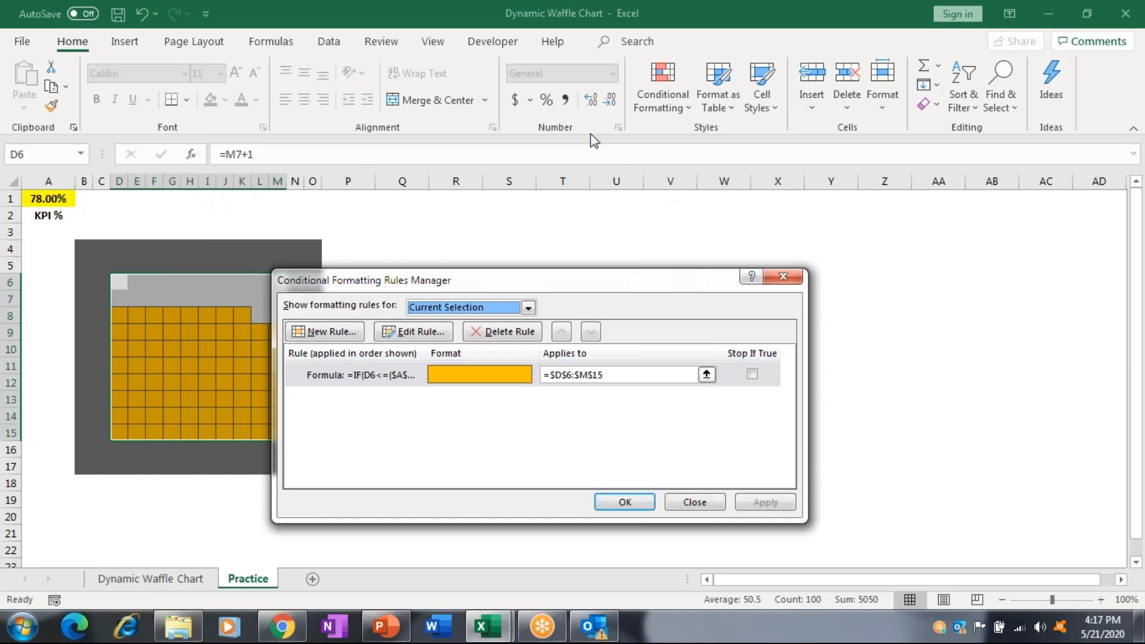
left_click(437, 333)
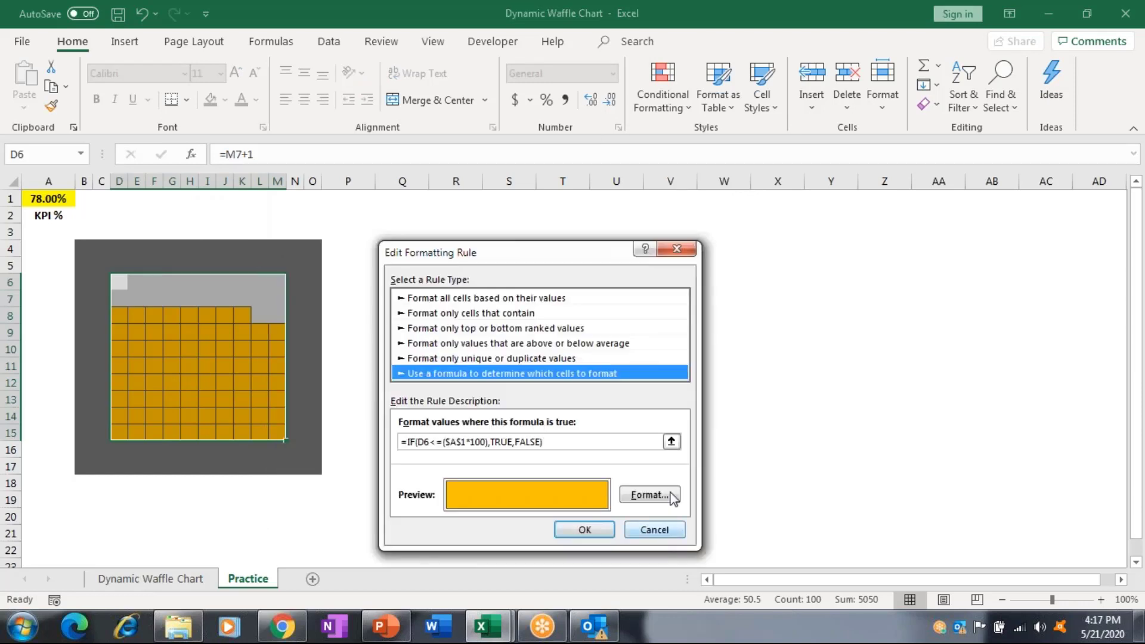
left_click(649, 495)
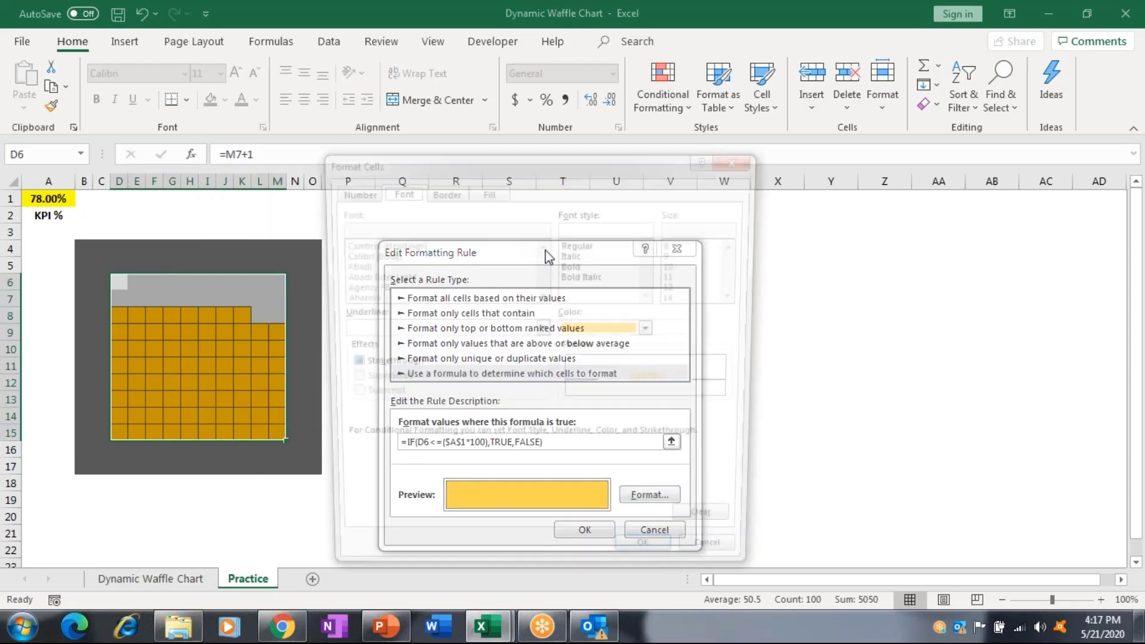
left_click(453, 189)
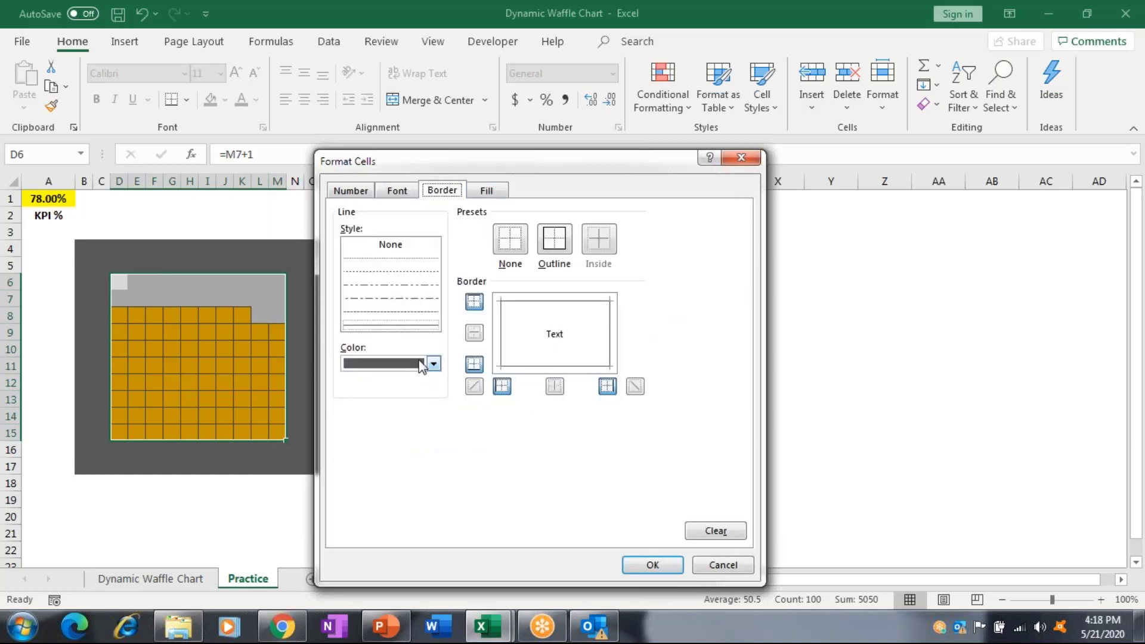
left_click(422, 364)
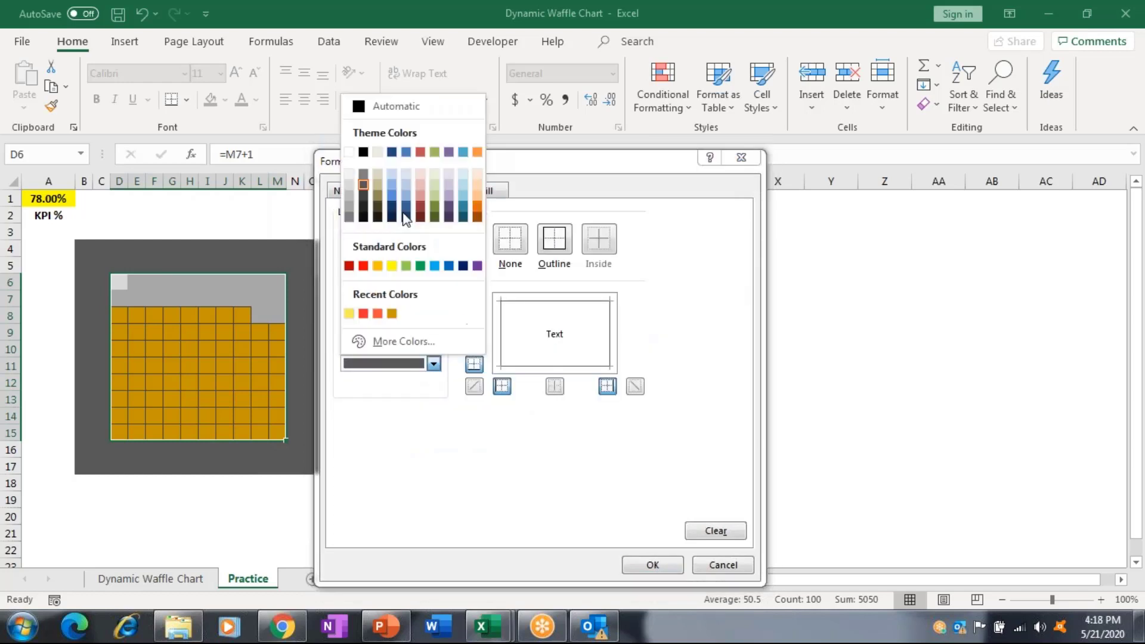
left_click(350, 185)
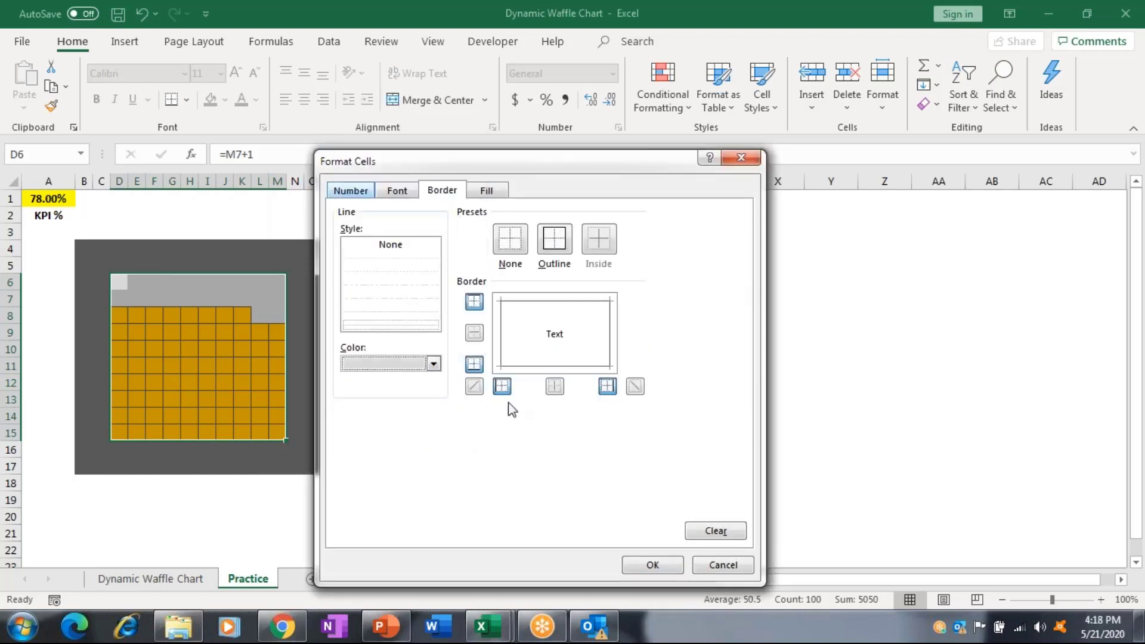
left_click(653, 565)
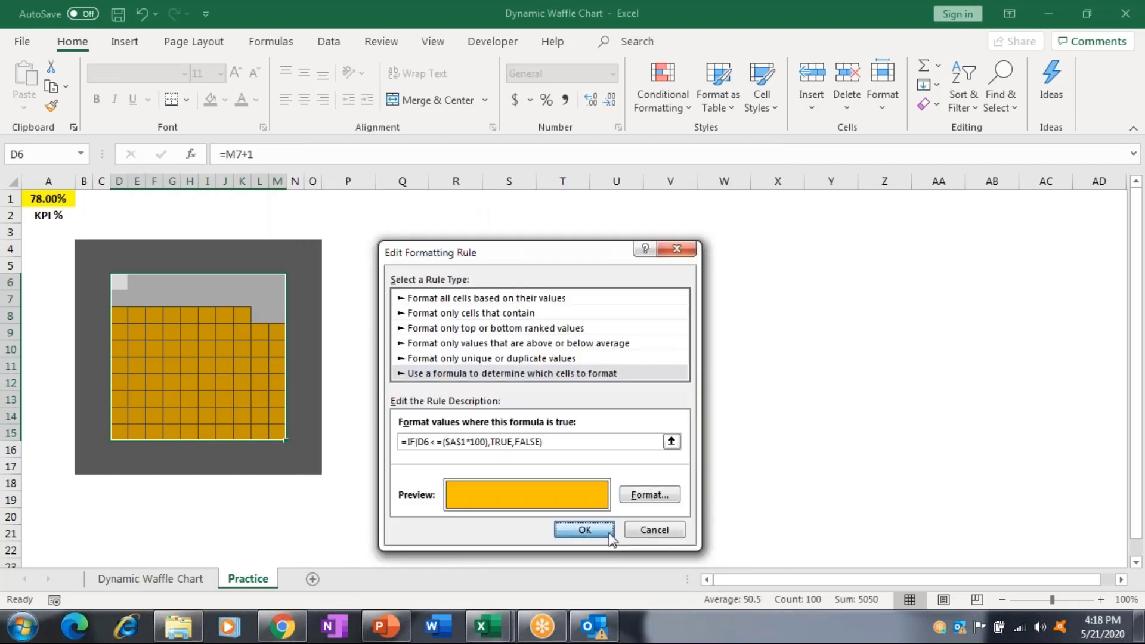
left_click(584, 529)
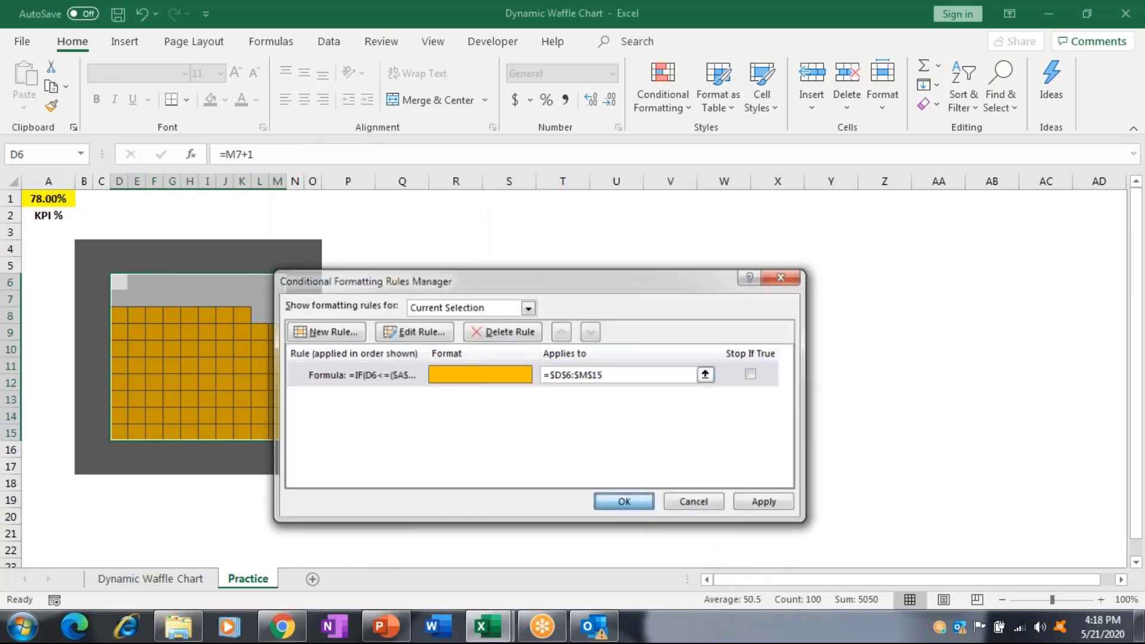
left_click(637, 506)
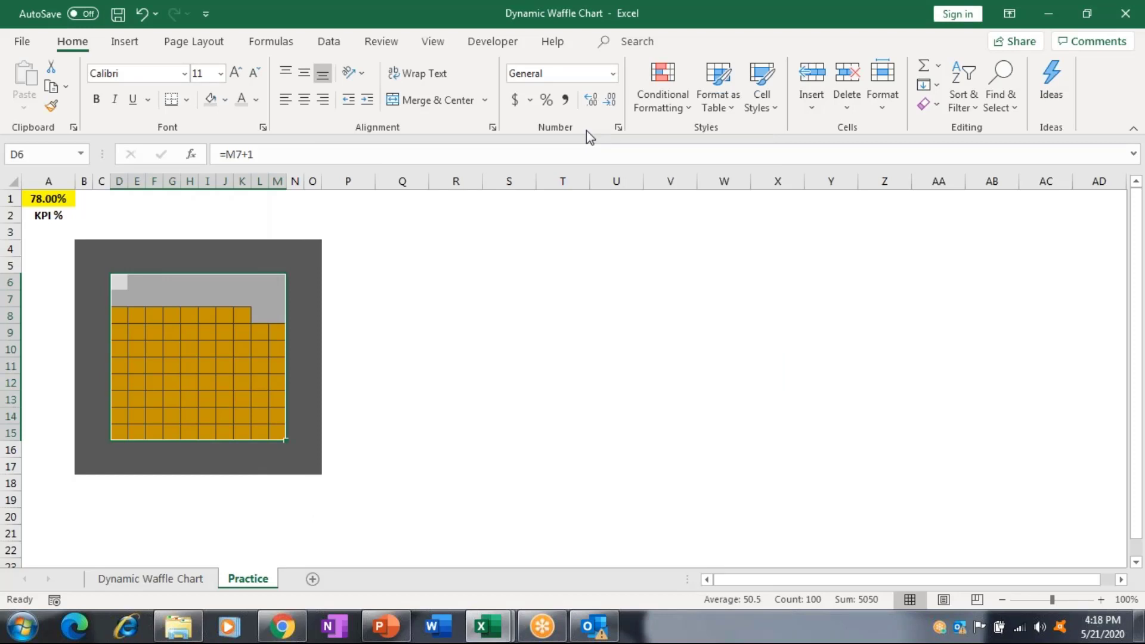
Undo twice to clear the orange highlighting, then start a new conditional formatting rule.
key("ctrl+z")
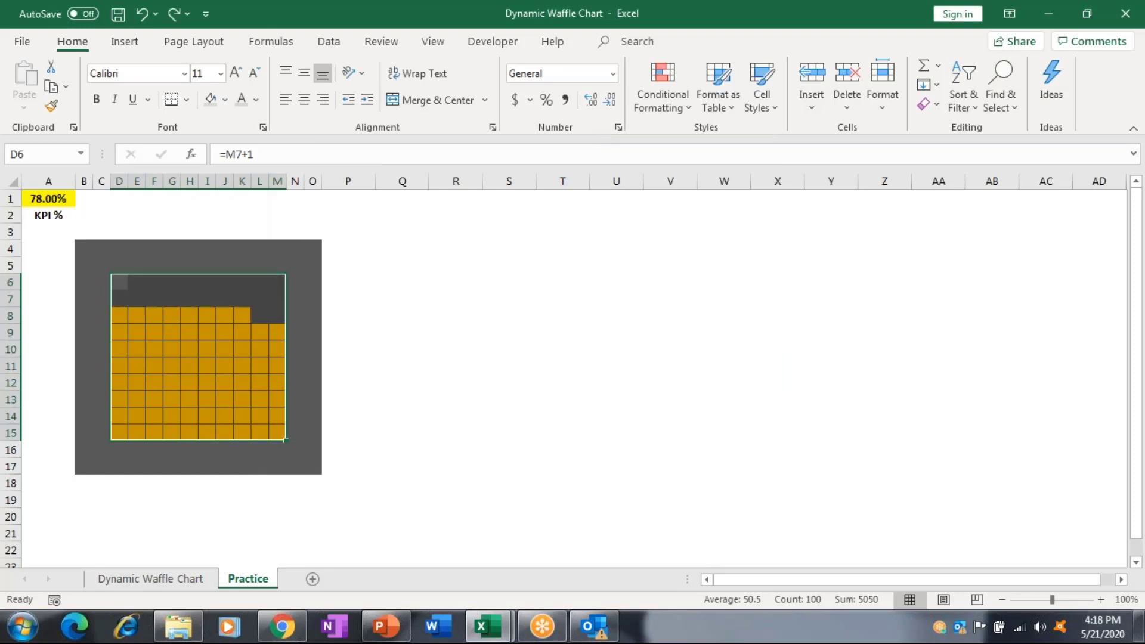
key("ctrl+z")
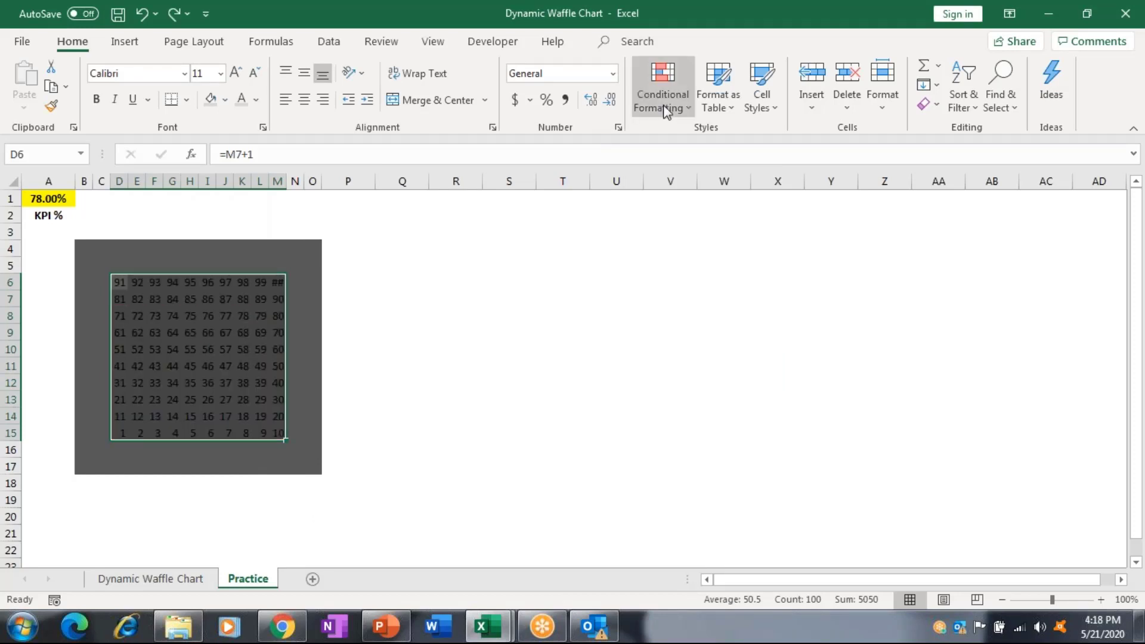
left_click(662, 101)
left_click(709, 342)
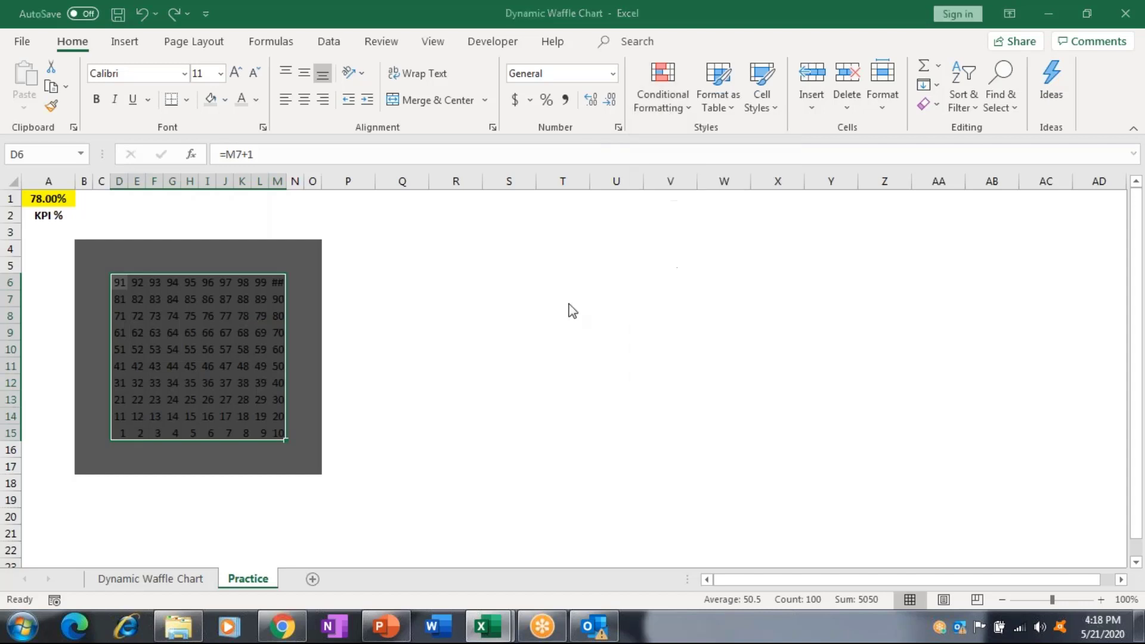
Choose a formula-based rule and enter =if(D6<=($A$1*100),True,False), fixing a typo.
left_click(483, 355)
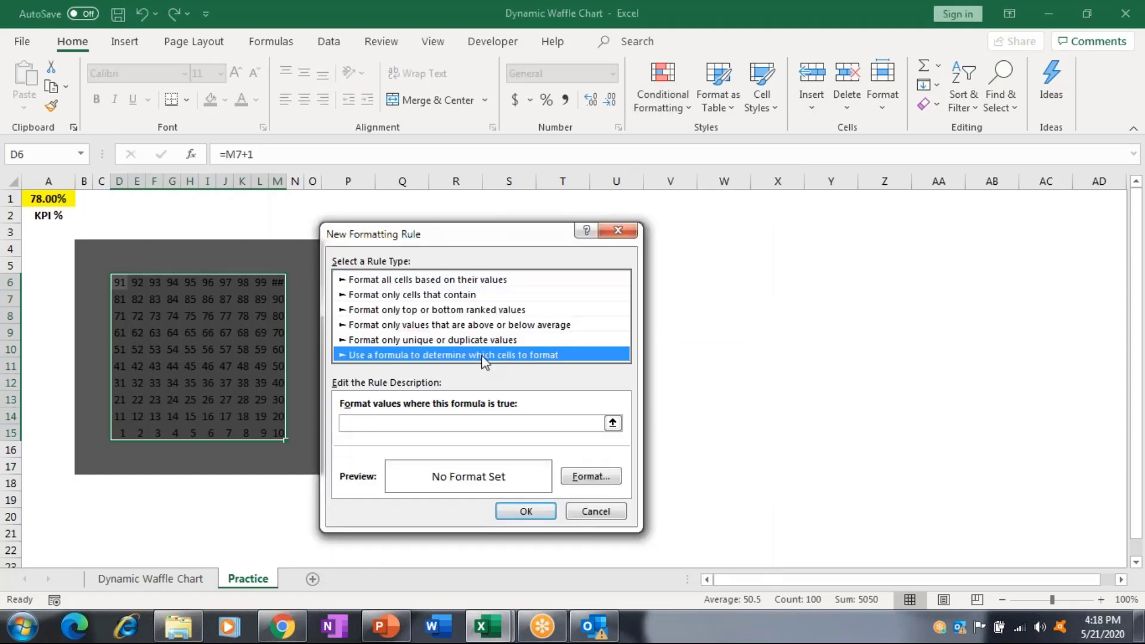
left_click(470, 422)
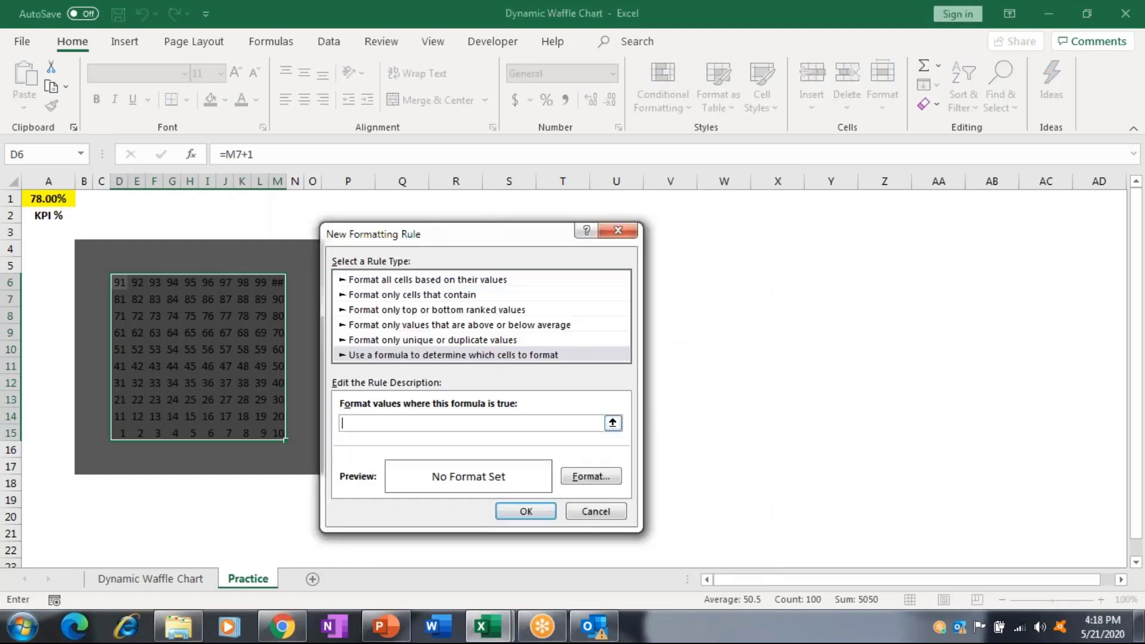
type("=if(")
left_click(125, 278)
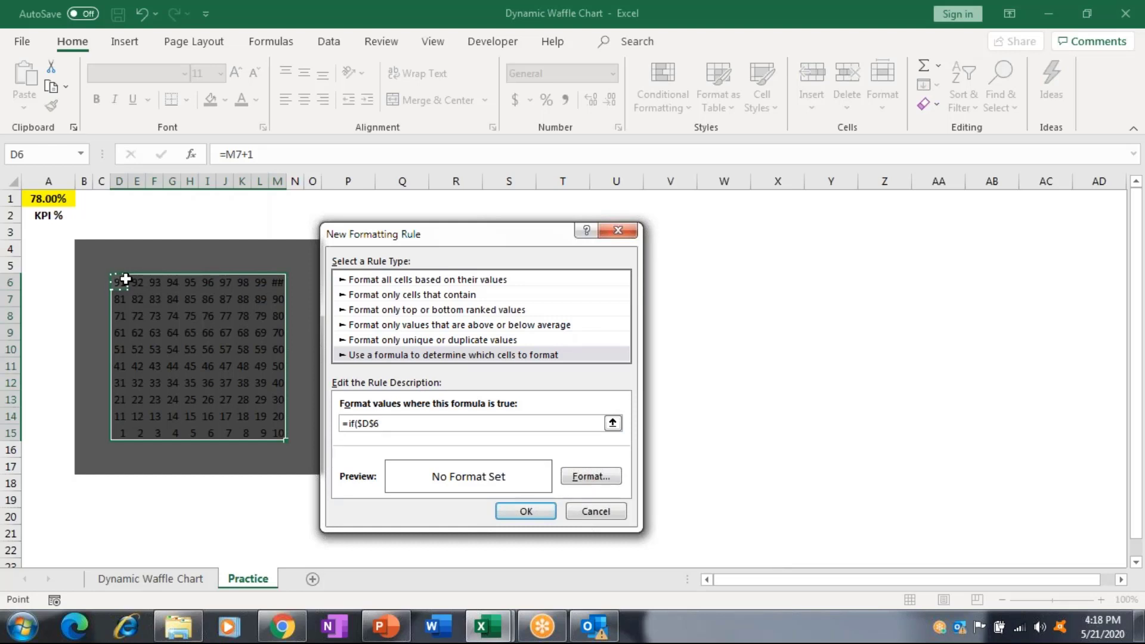
key("F4")
key("F4")
key("F4")
type("<=")
left_click(64, 203)
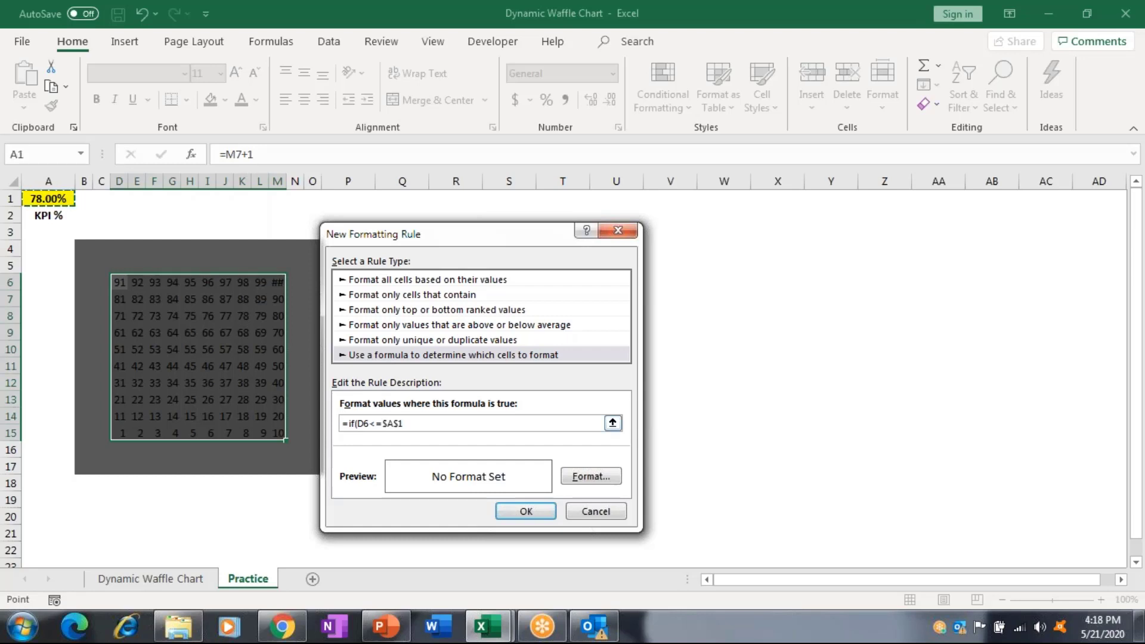
left_click(384, 423)
type("*100)")
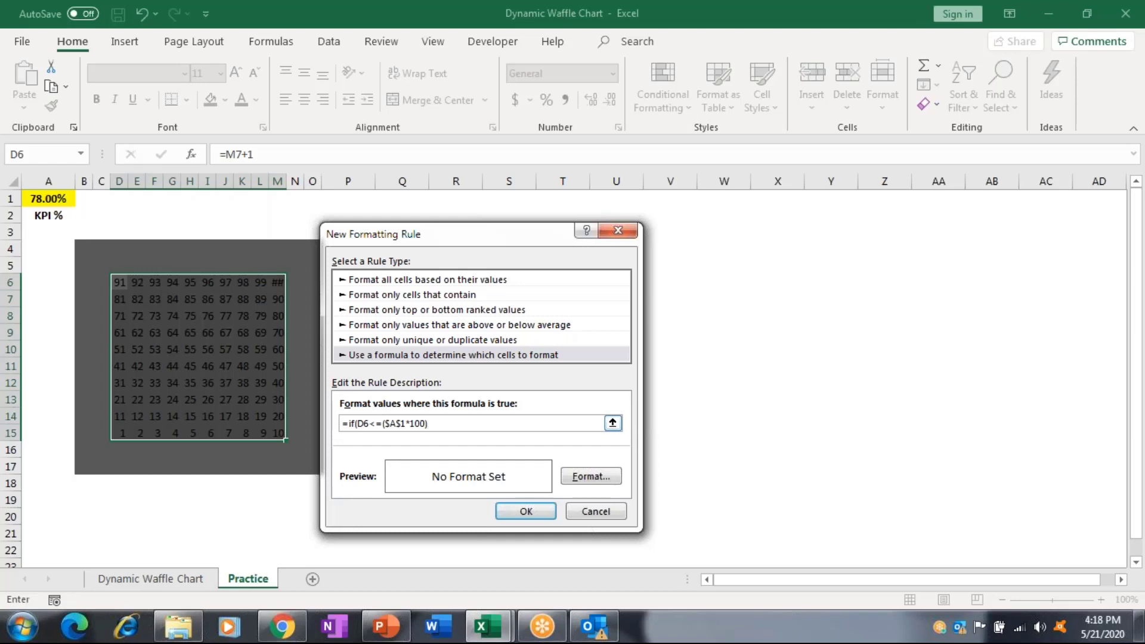
type(",T")
type("tr")
key("BackSpace")
key("BackSpace")
type("rue,False)")
Set the rule's fill colour and font colour to orange.
left_click(605, 485)
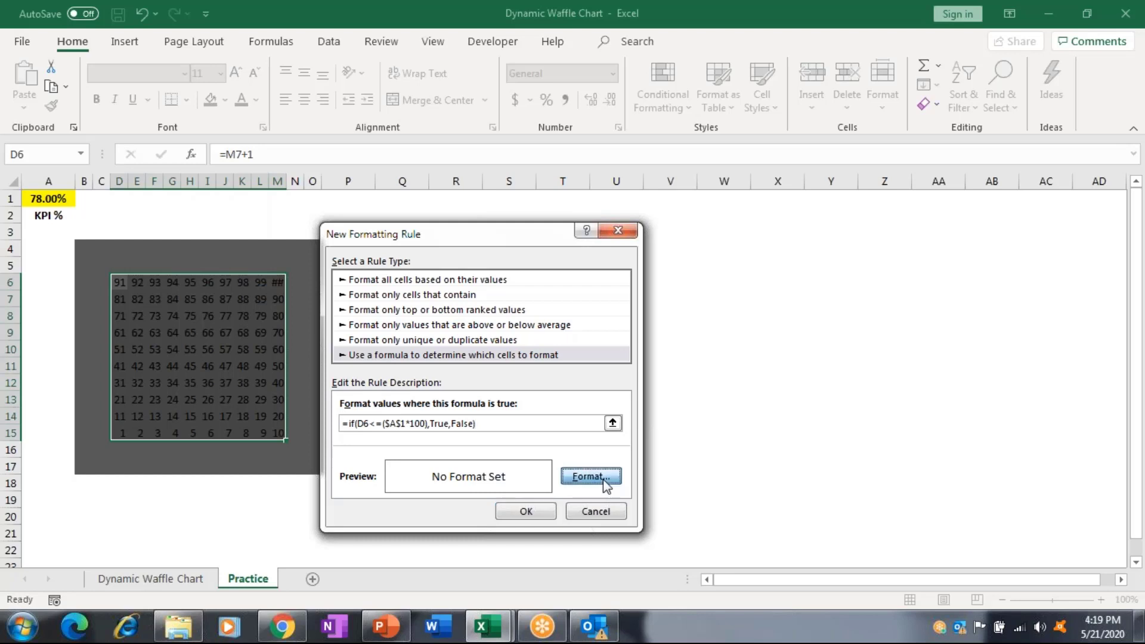
left_click(487, 191)
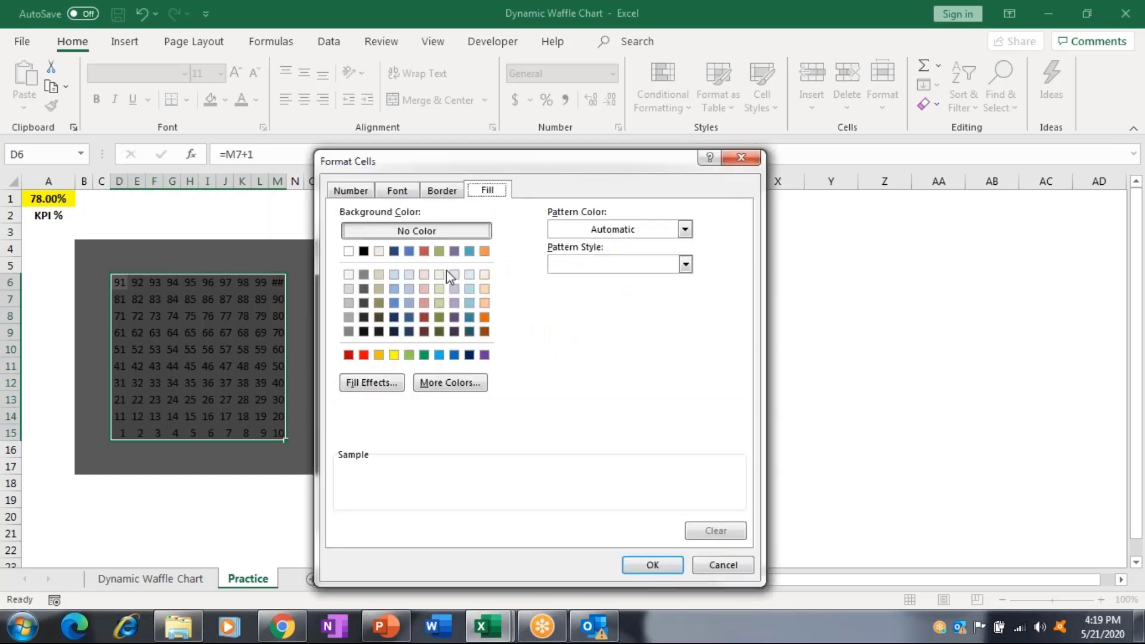
left_click(378, 355)
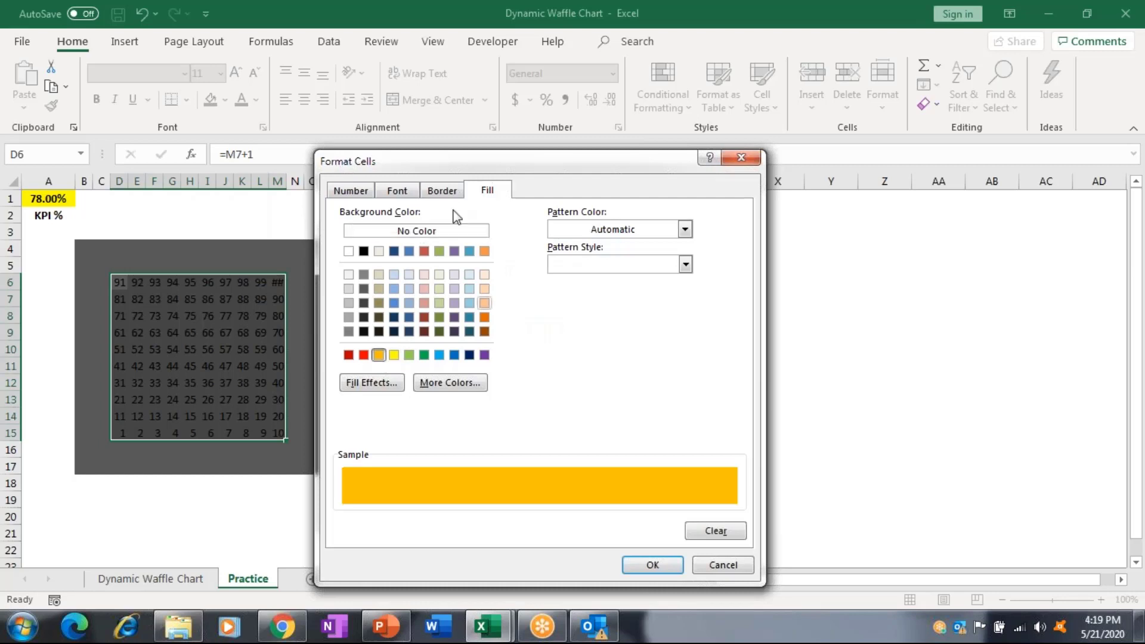
left_click(416, 194)
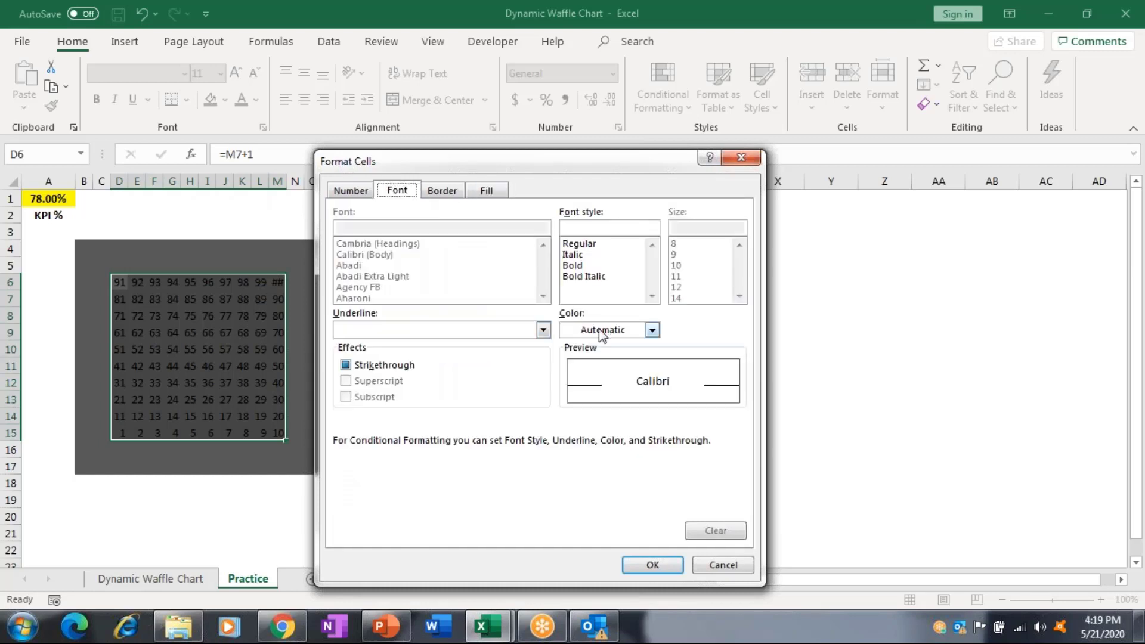
left_click(601, 333)
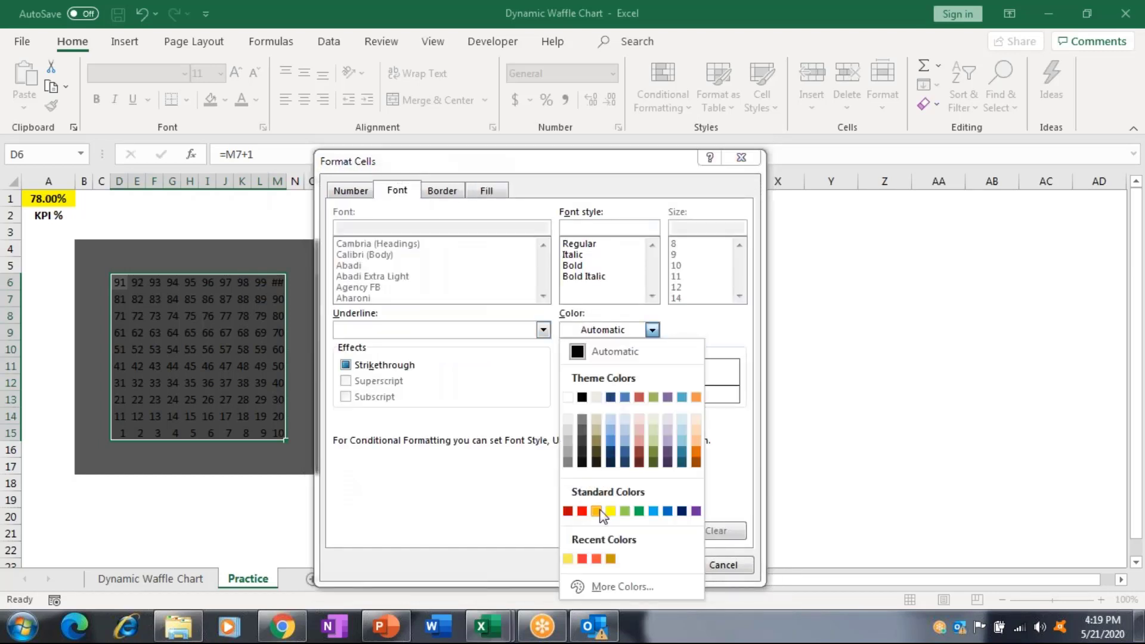
left_click(596, 511)
left_click(665, 568)
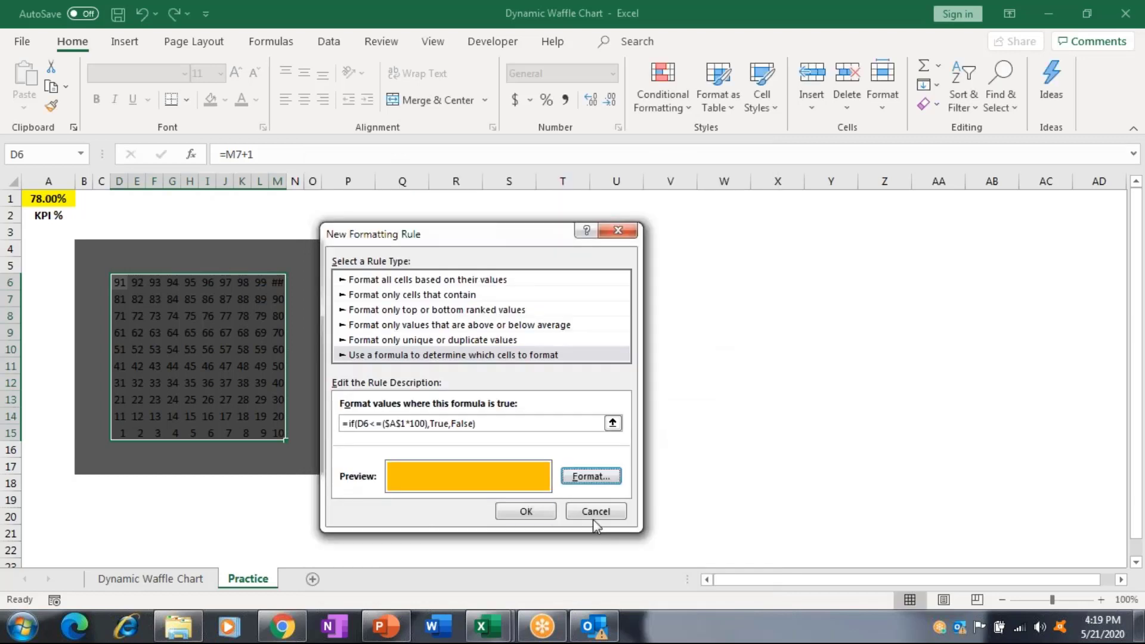
Apply the rule, make the grid numbers dark grey and add a thick outside border.
left_click(525, 511)
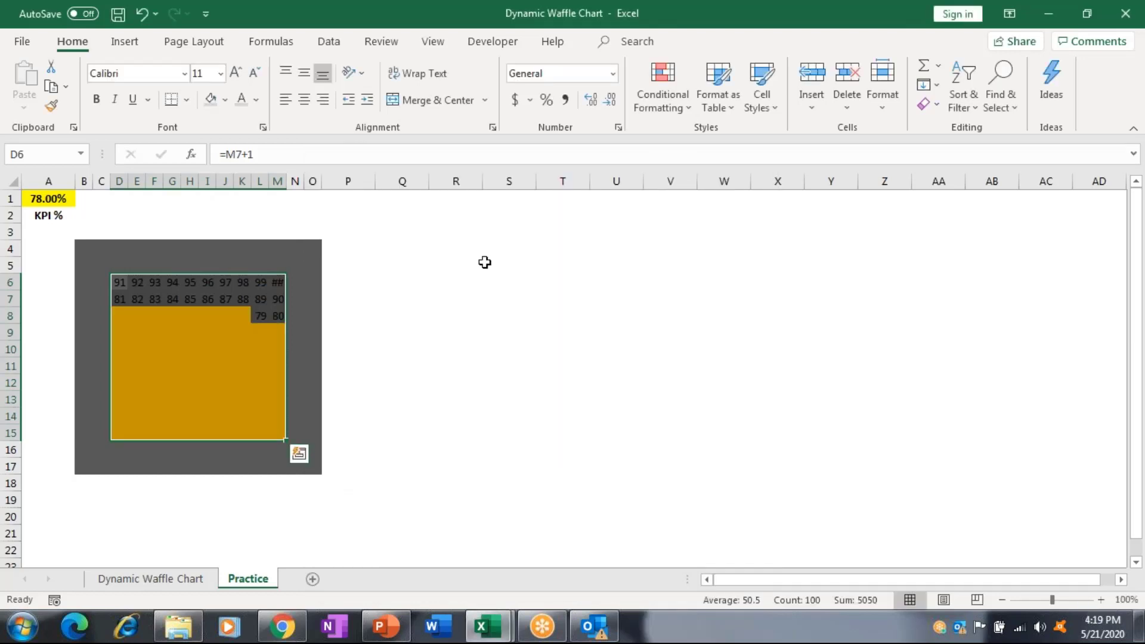
left_click(257, 101)
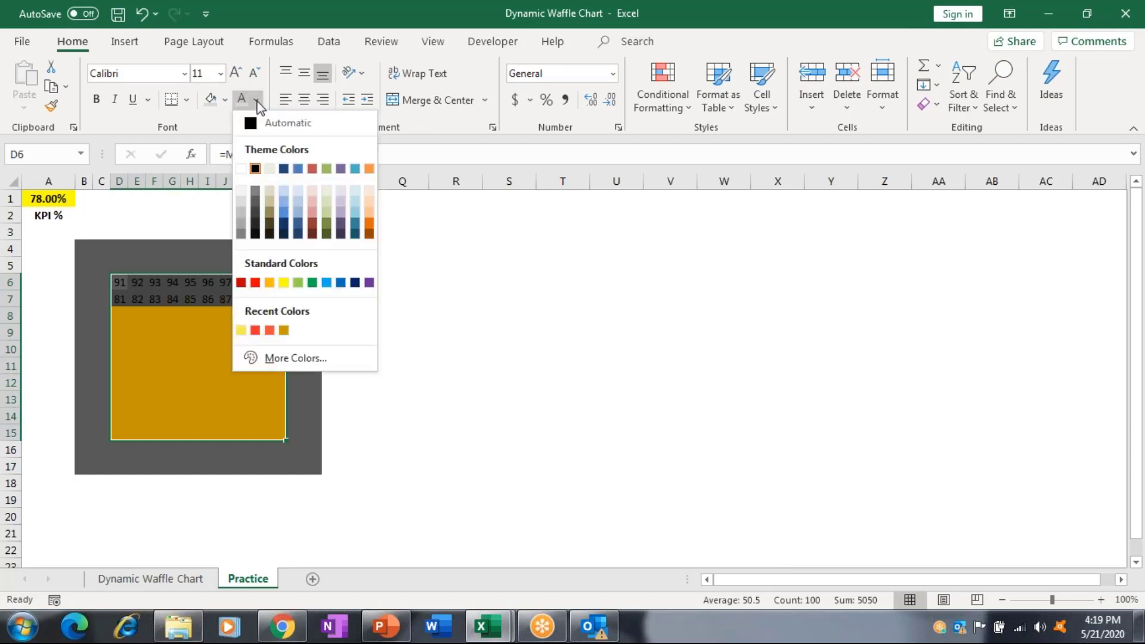
left_click(255, 203)
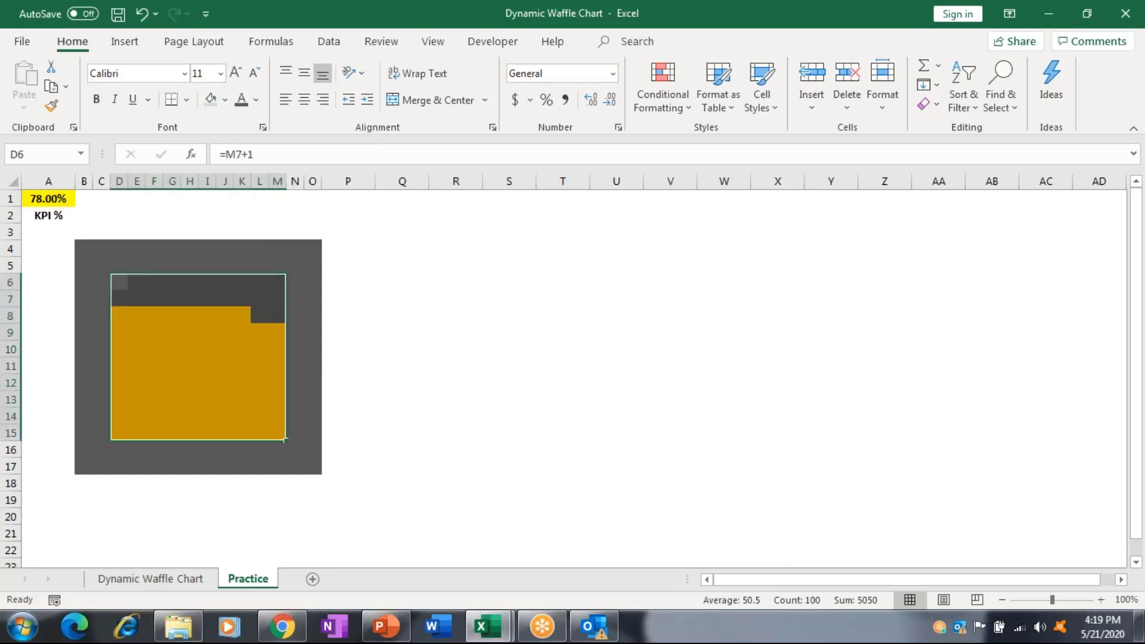
left_click(187, 100)
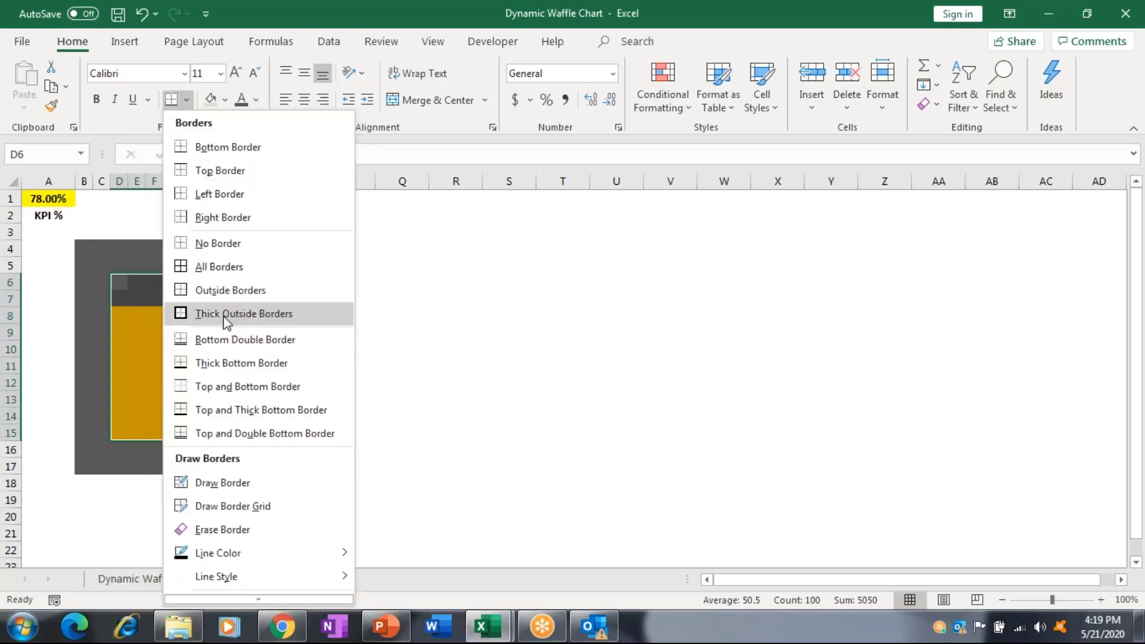
left_click(226, 315)
left_click(200, 282)
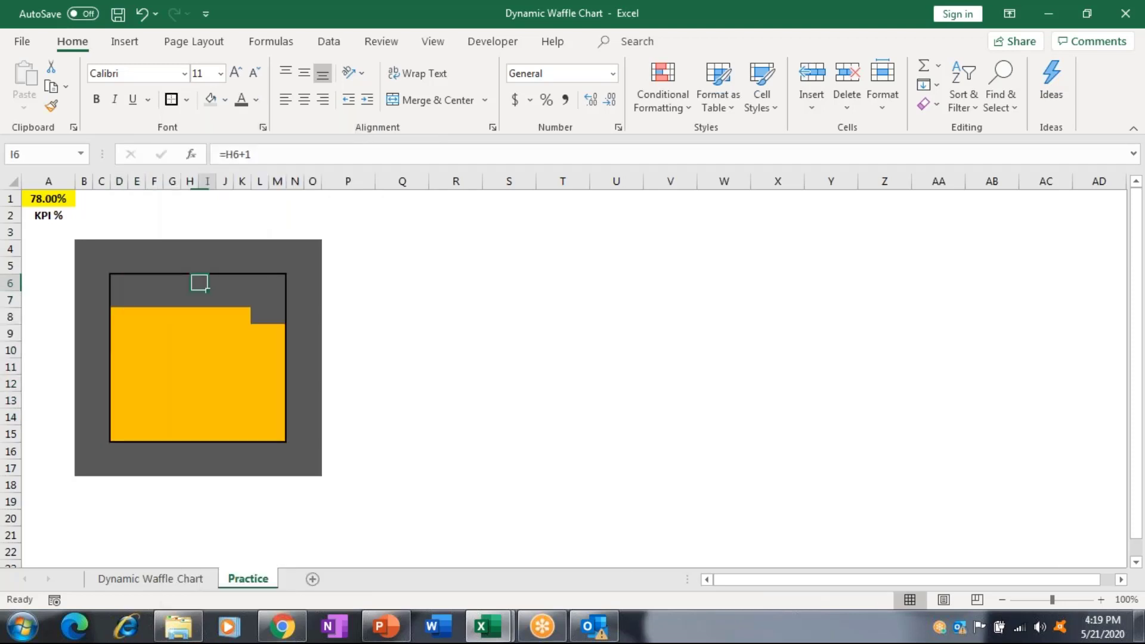
key("Right")
left_click(124, 41)
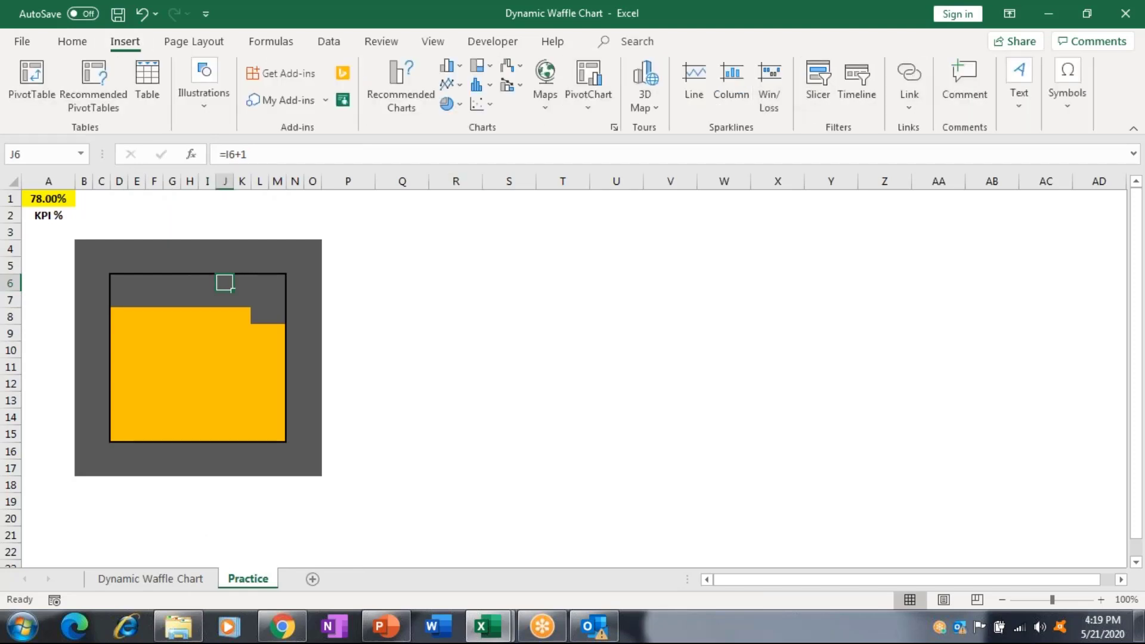
Test KPI values 67, 4, 99 and 67 in A1, then select the chart block.
left_click(62, 204)
type("67")
key("ctrl+Return")
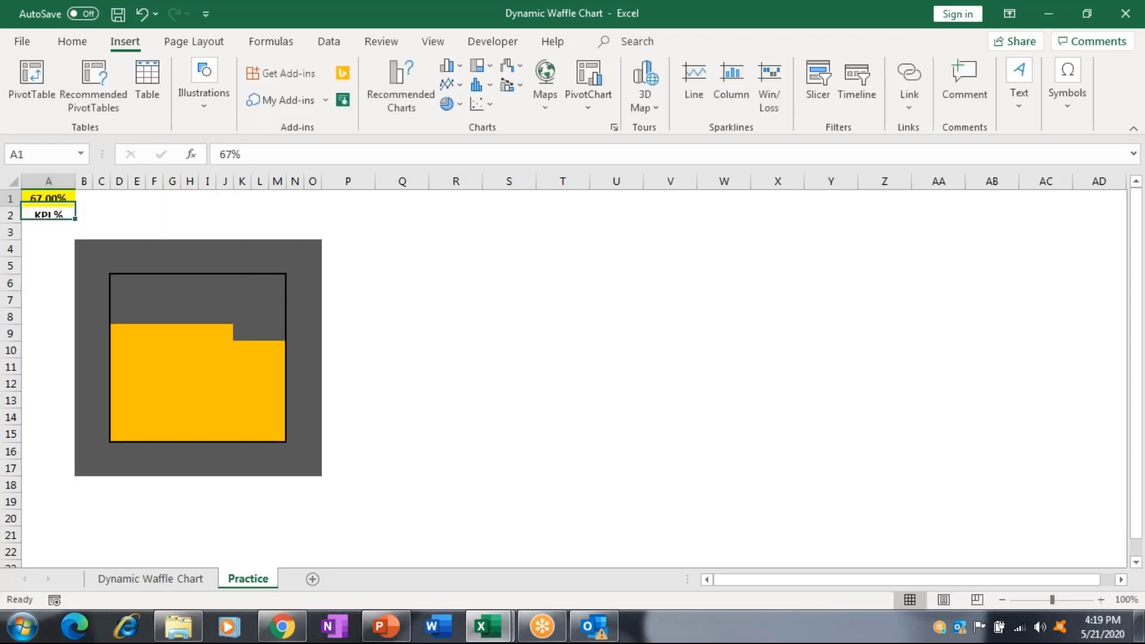
type("4")
key("Return")
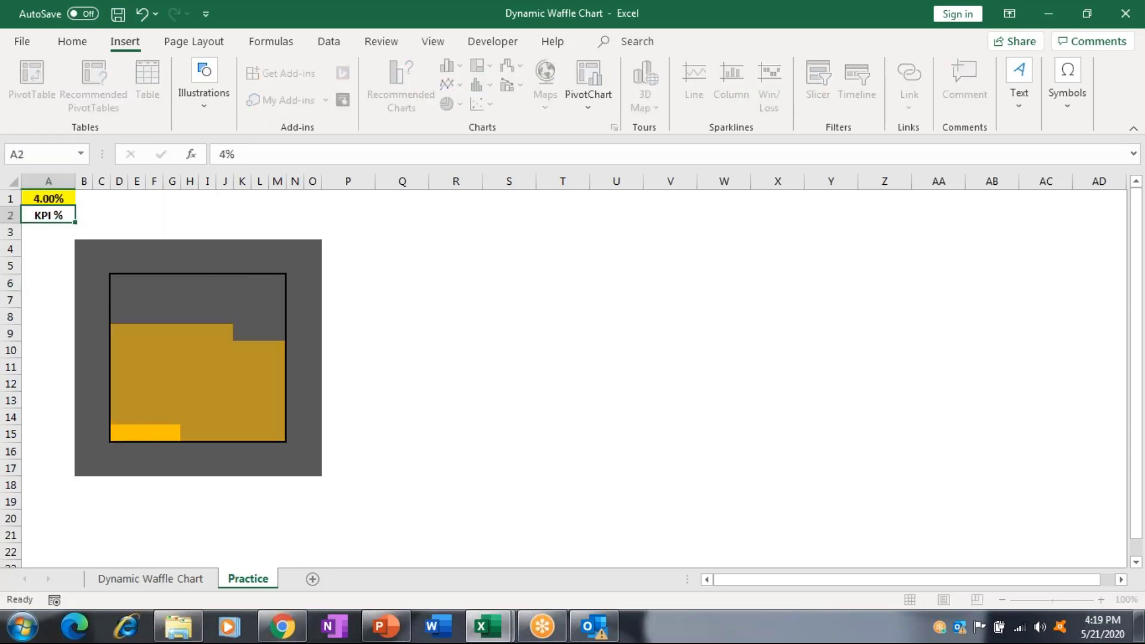
left_click(49, 198)
type("99")
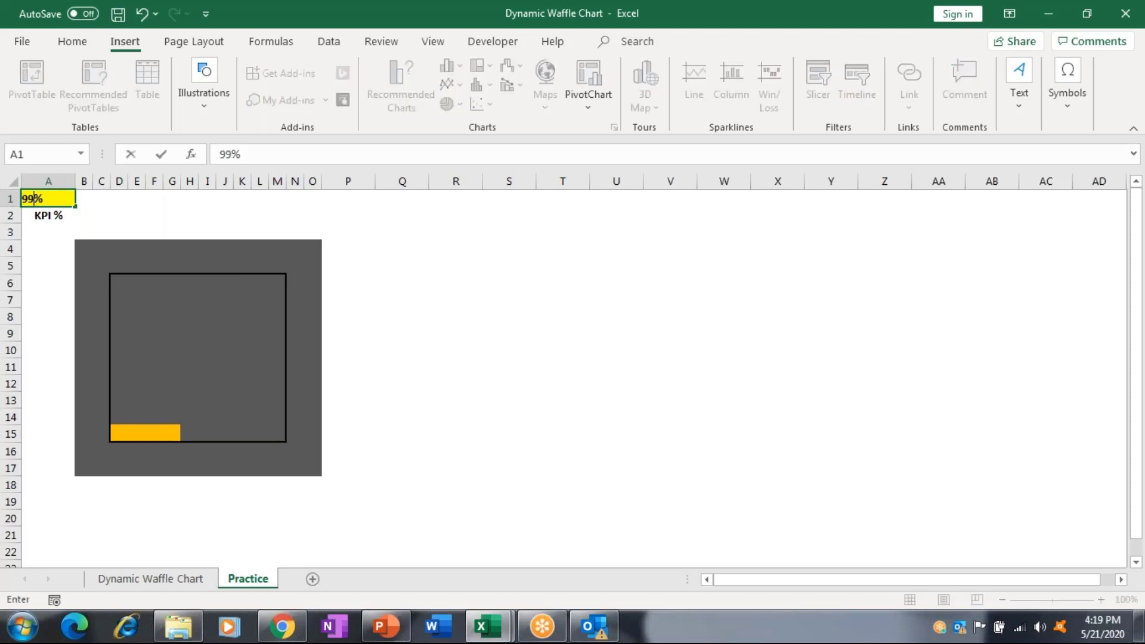
key("ctrl+Return")
type("67")
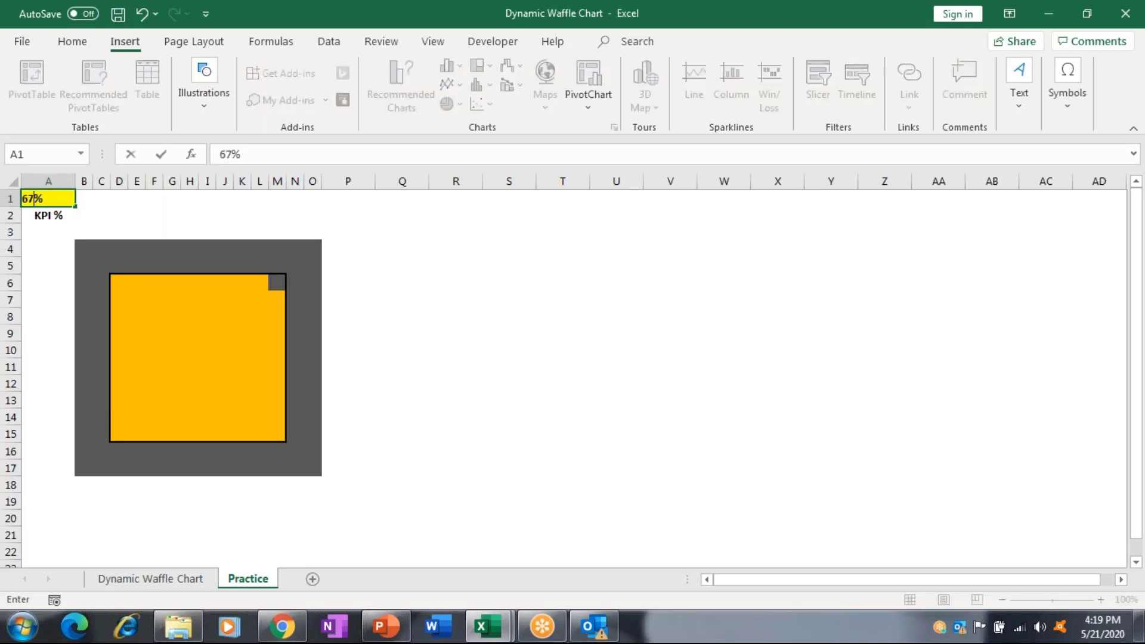
left_click_drag(84, 249, 321, 475)
Copy the waffle block B4:O17 and paste it at Q4.
key("ctrl+c")
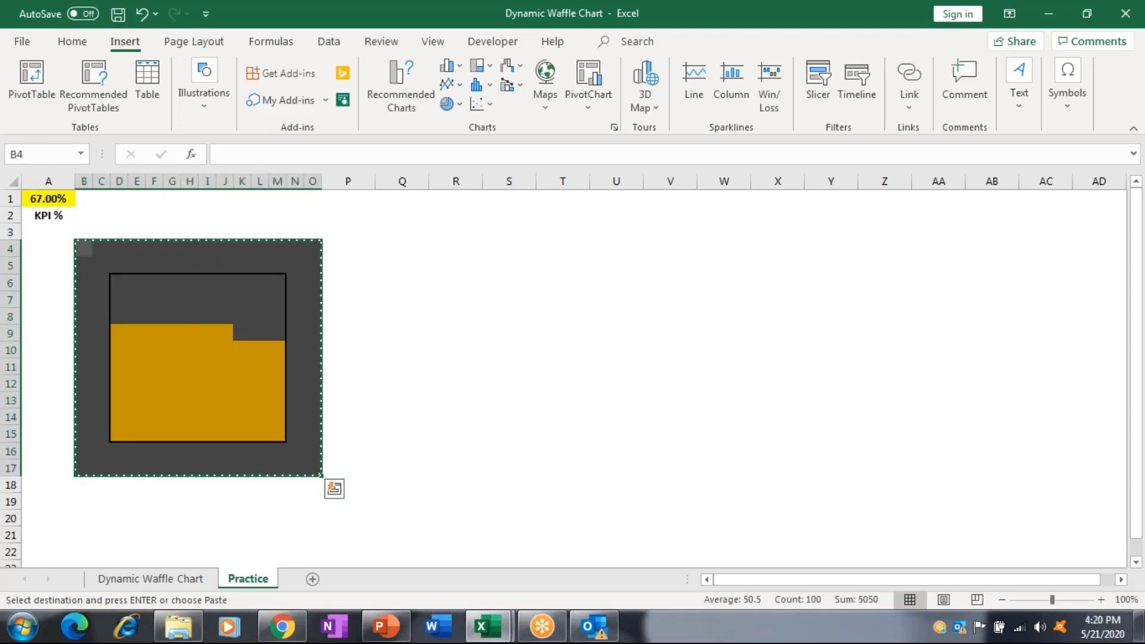
key("Right")
key("Right")
key("Right")
key("Right")
key("Right")
key("Right")
key("Right")
key("Right")
key("Right")
key("Right")
key("Right")
key("Right")
key("Right")
key("Right")
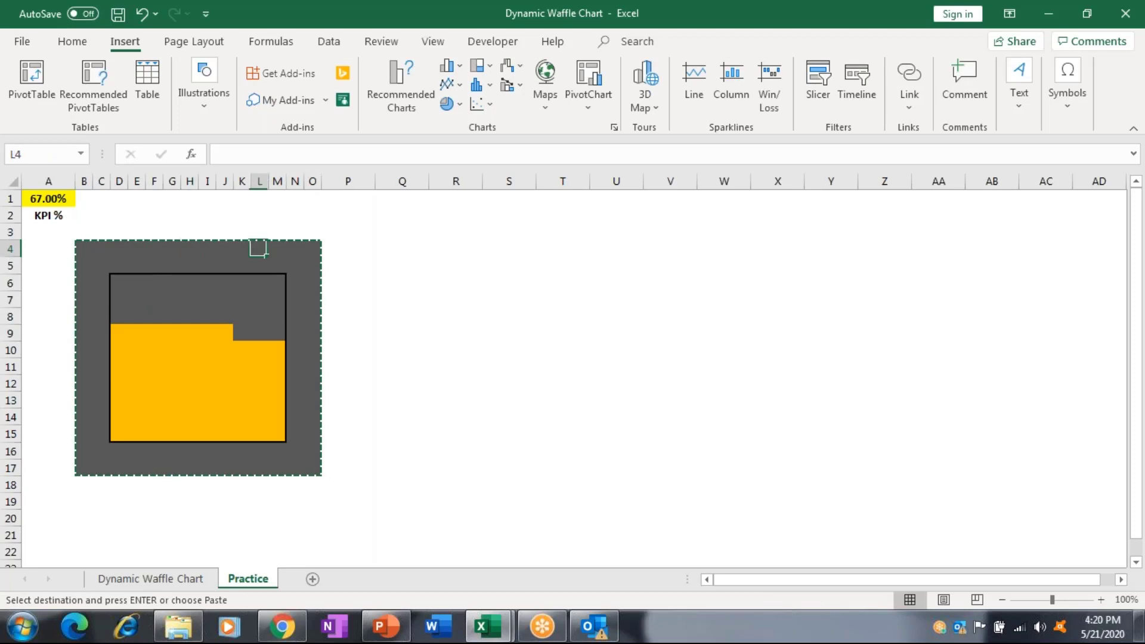
key("Right")
key("ctrl+v")
key("Escape")
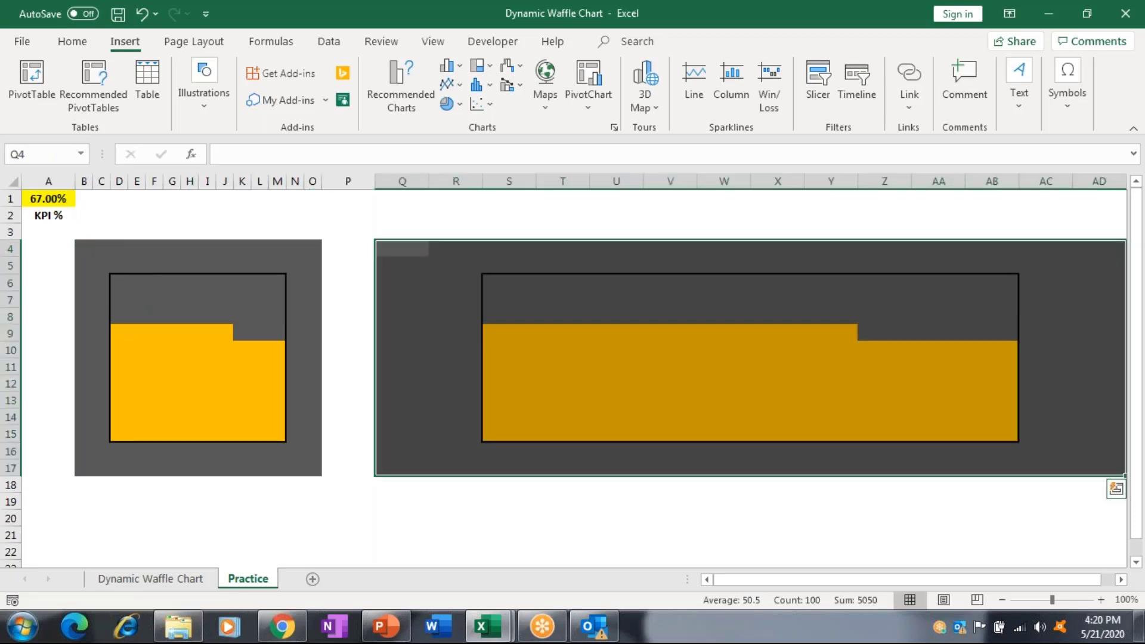
Narrow columns Q:AD to width 3.14 and select the copied grid S6:AB15.
left_click_drag(402, 180, 841, 180)
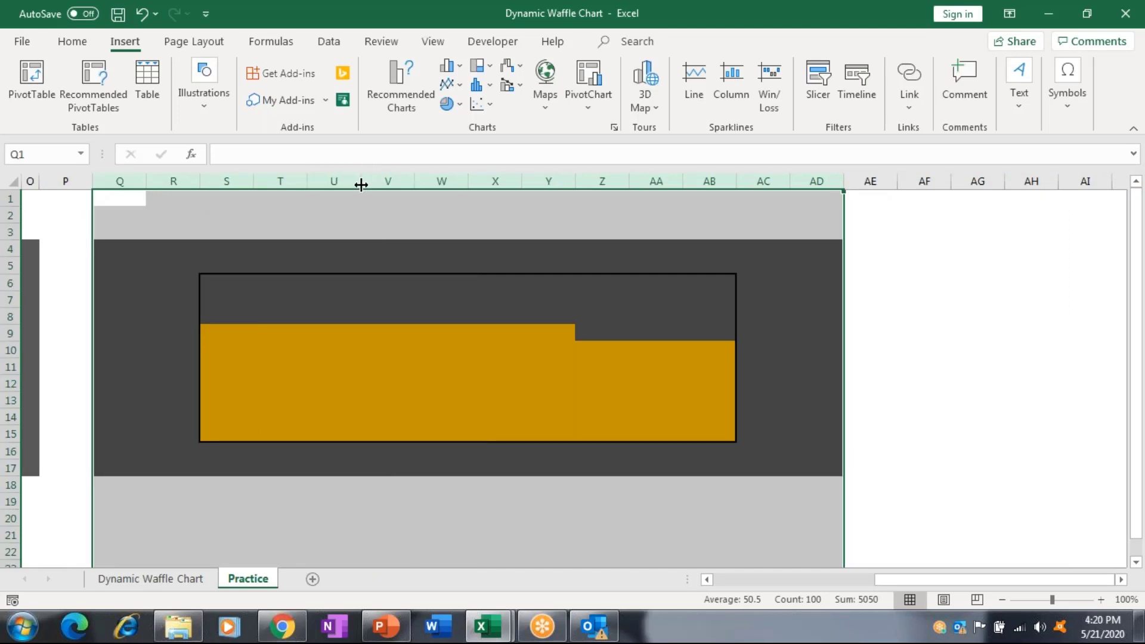
left_click_drag(361, 185, 327, 179)
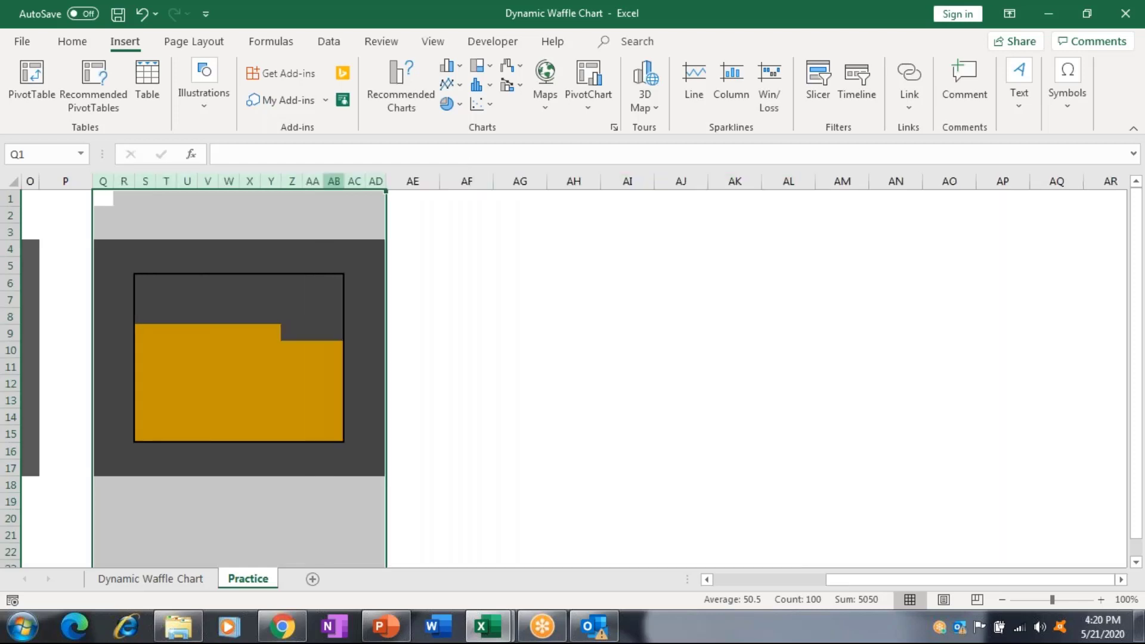
key("ctrl+Home")
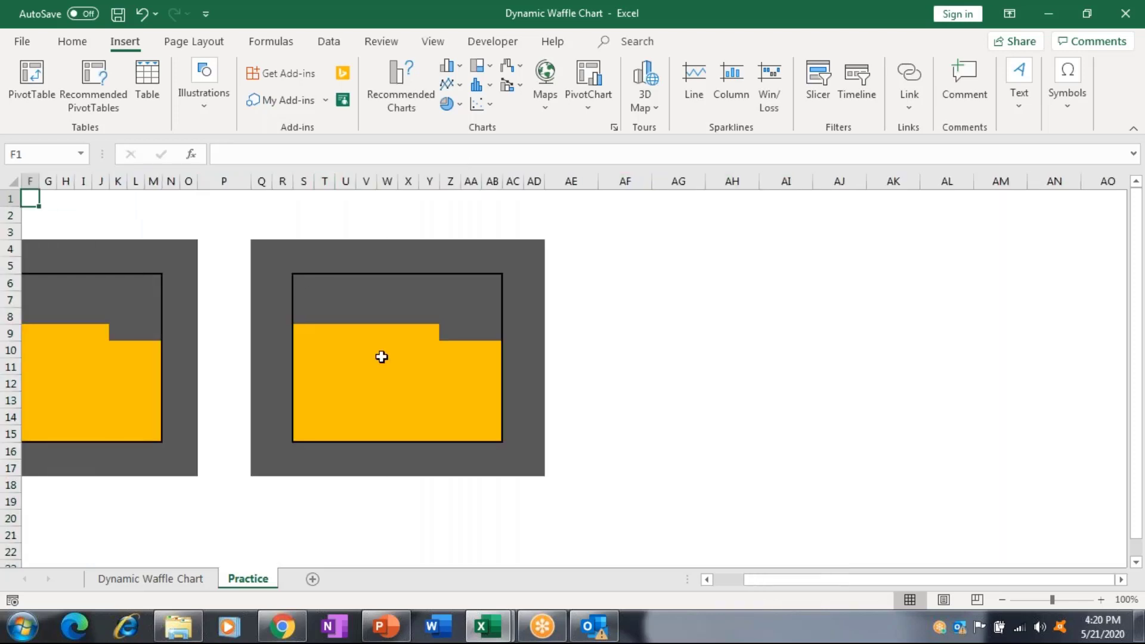
left_click_drag(303, 282, 492, 436)
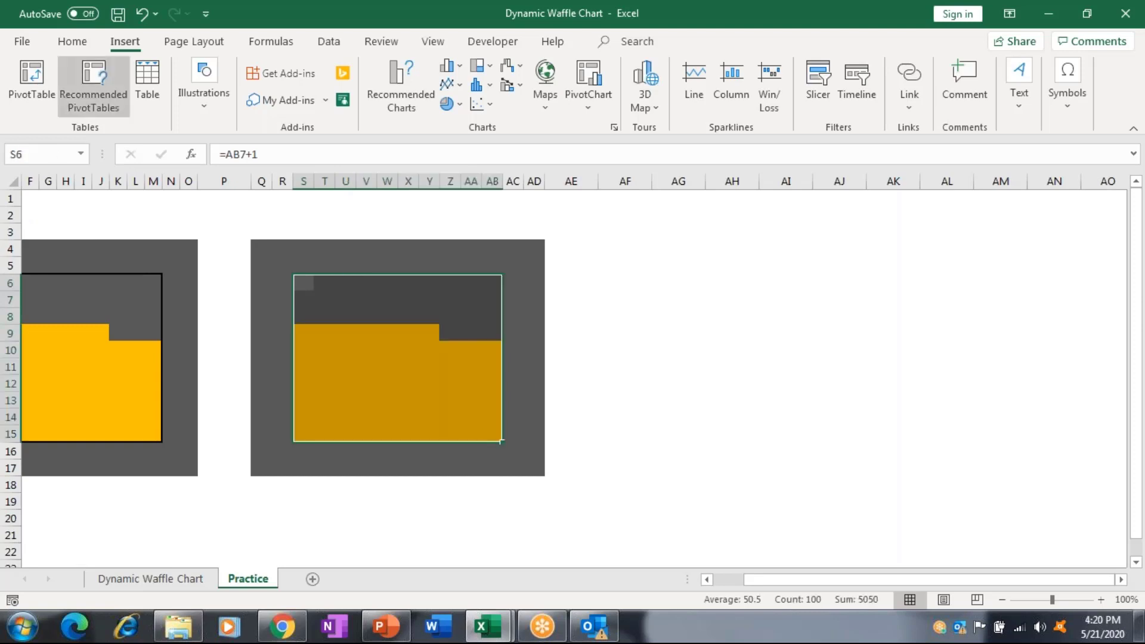
Remove the copied grid's borders and delete its existing conditional formatting rule.
left_click(72, 41)
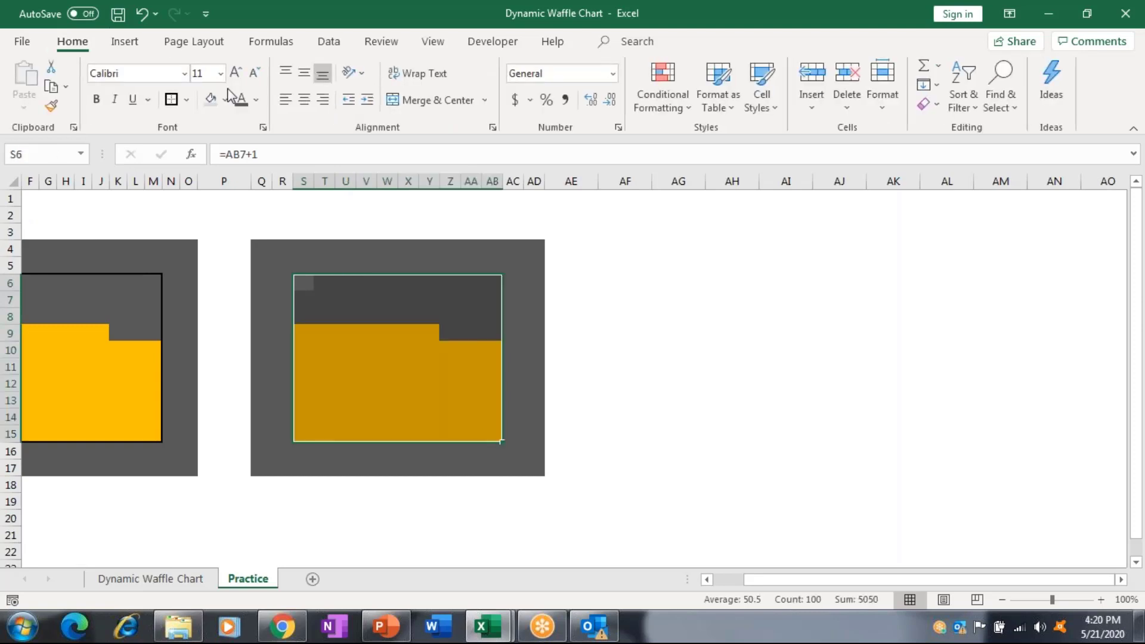
left_click(188, 101)
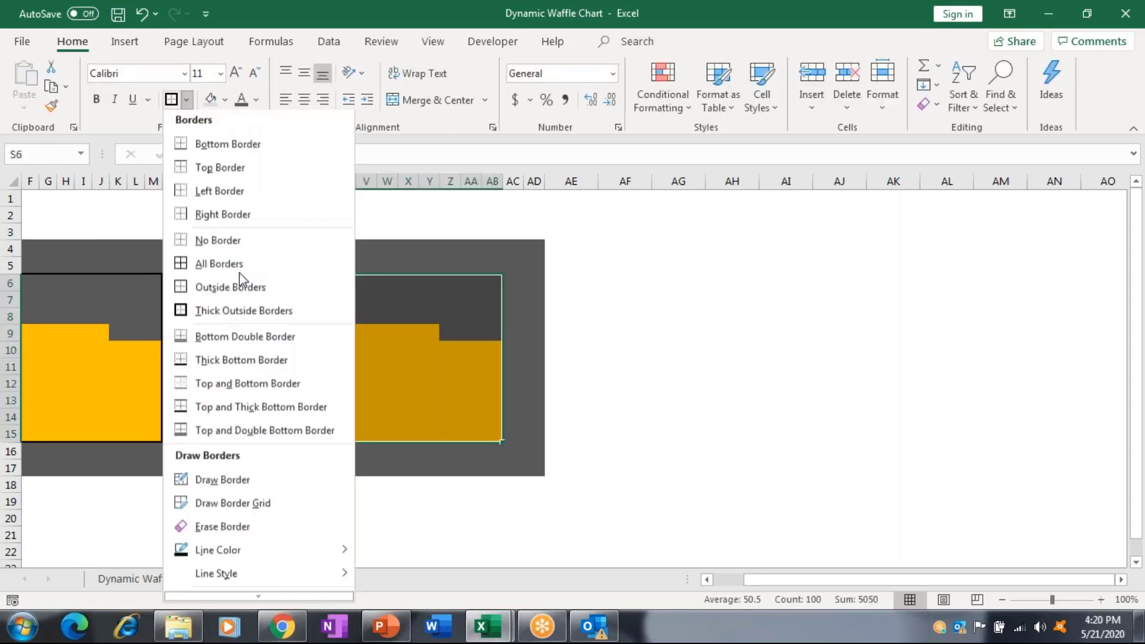
left_click(250, 243)
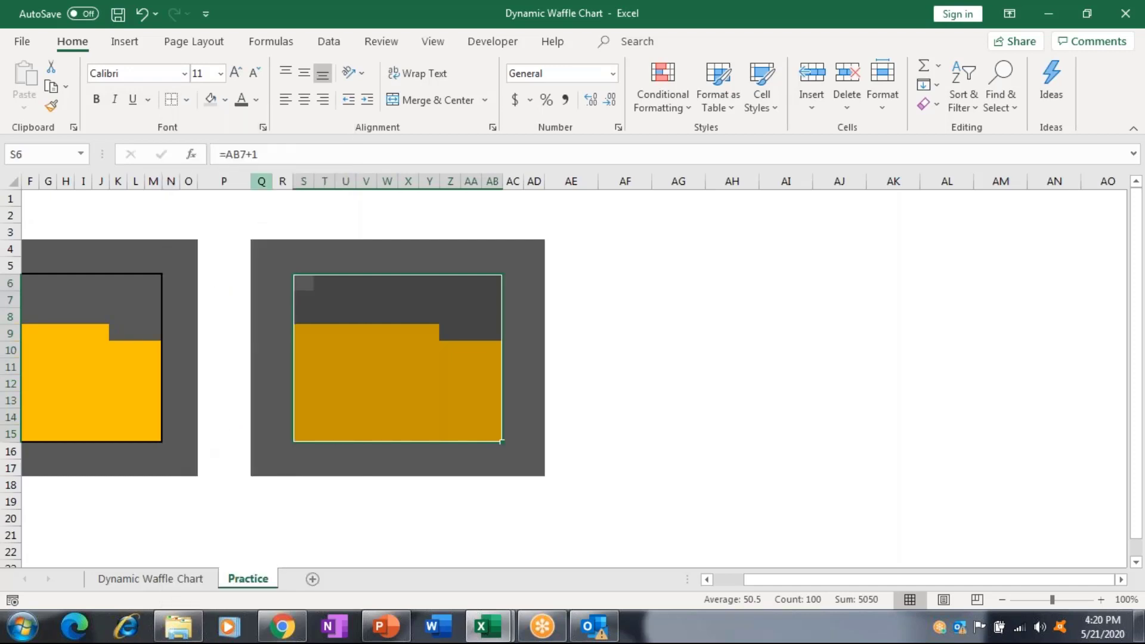
left_click(660, 109)
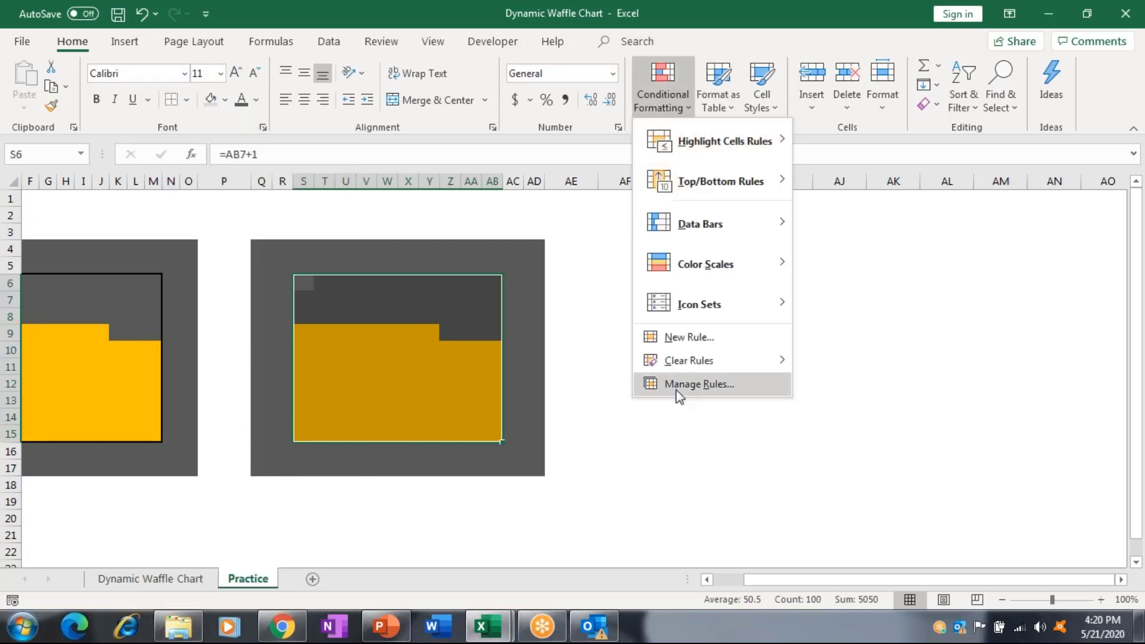
left_click(679, 386)
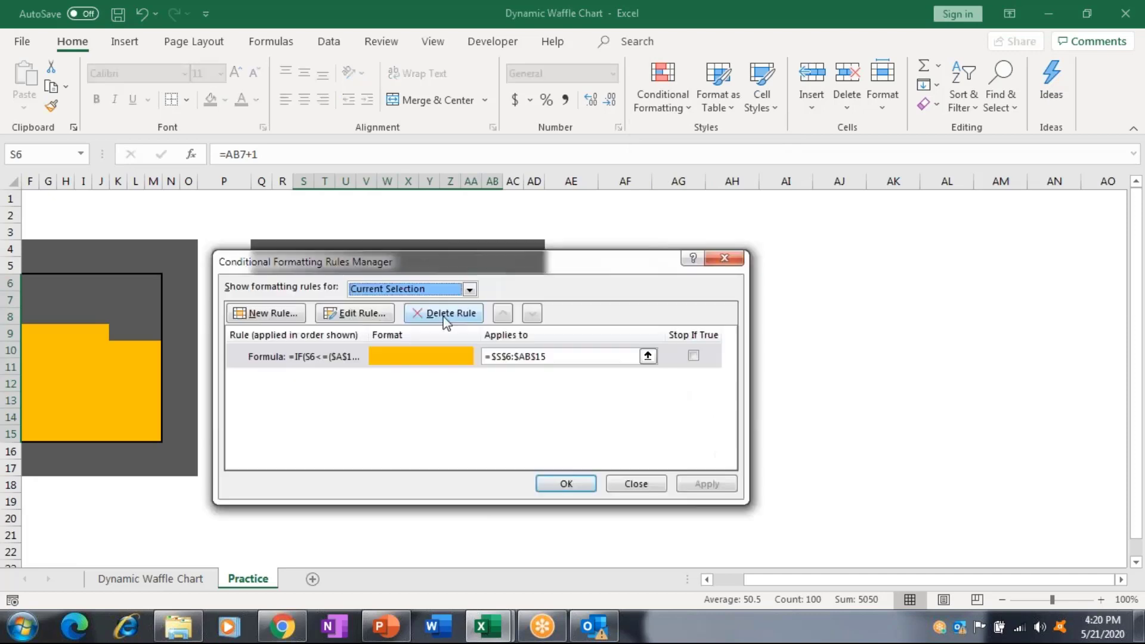
left_click(444, 313)
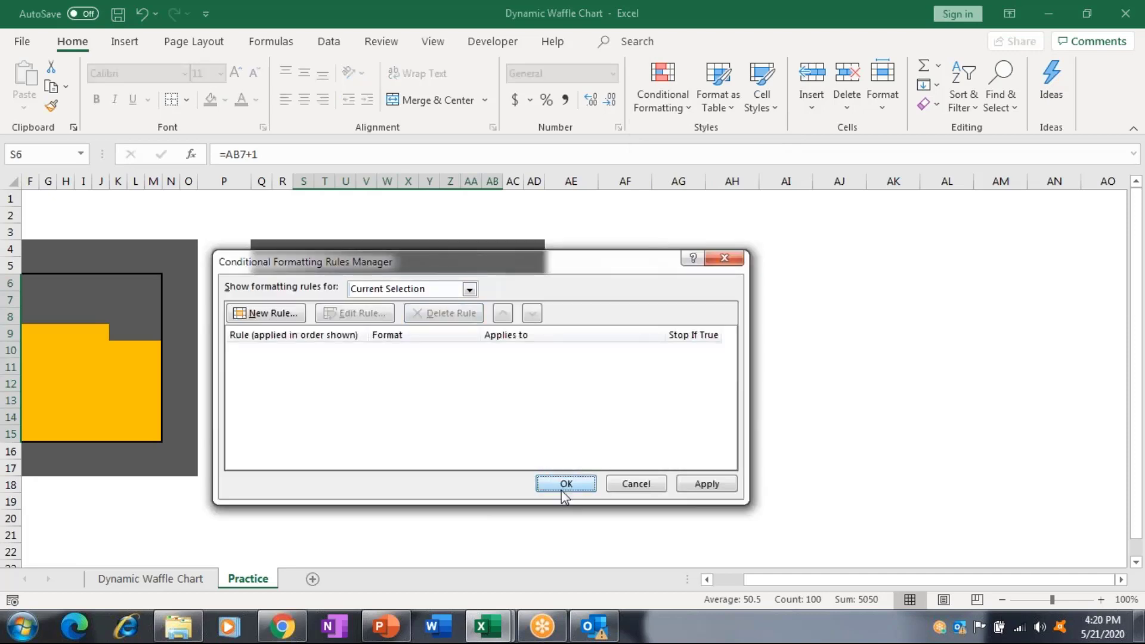
left_click(564, 485)
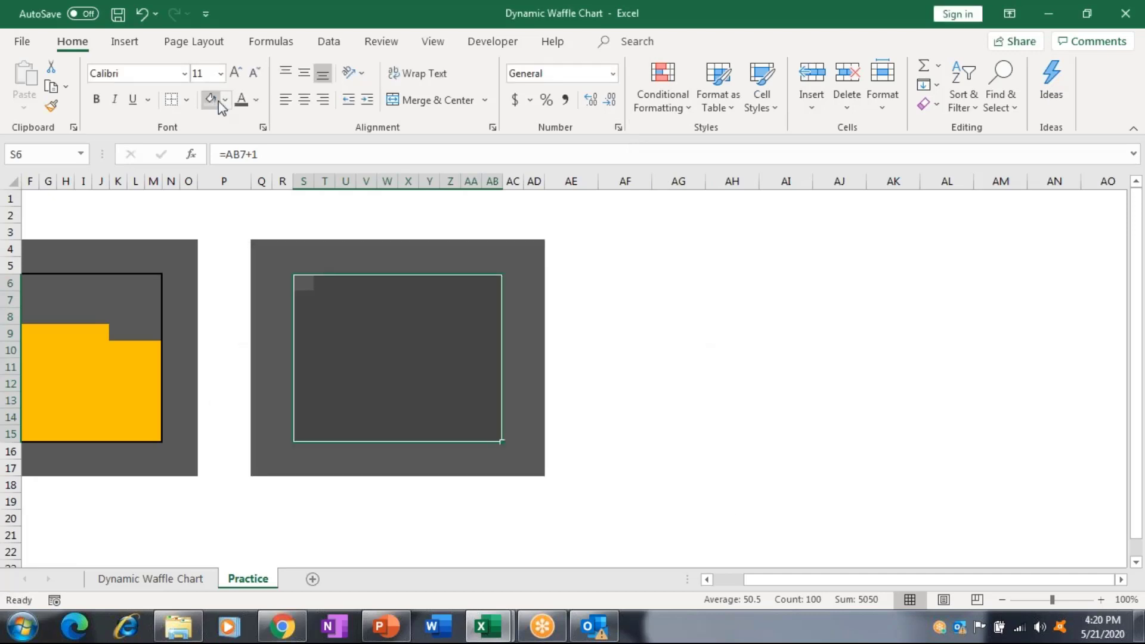
Fill the grid very light grey and pick a light border line colour.
left_click(225, 100)
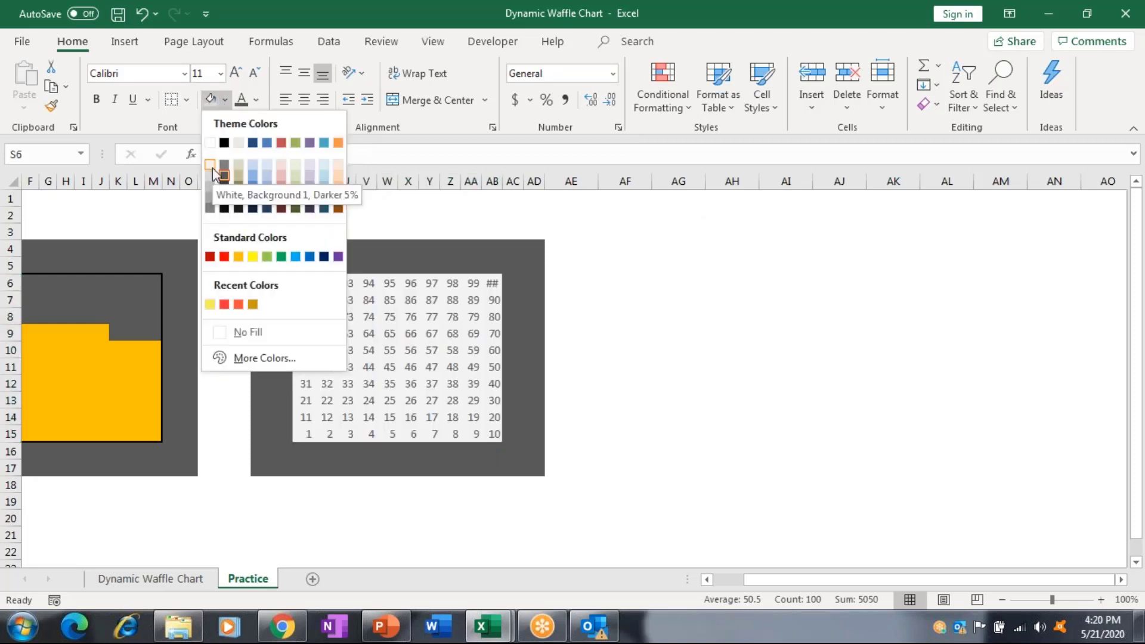
left_click(213, 167)
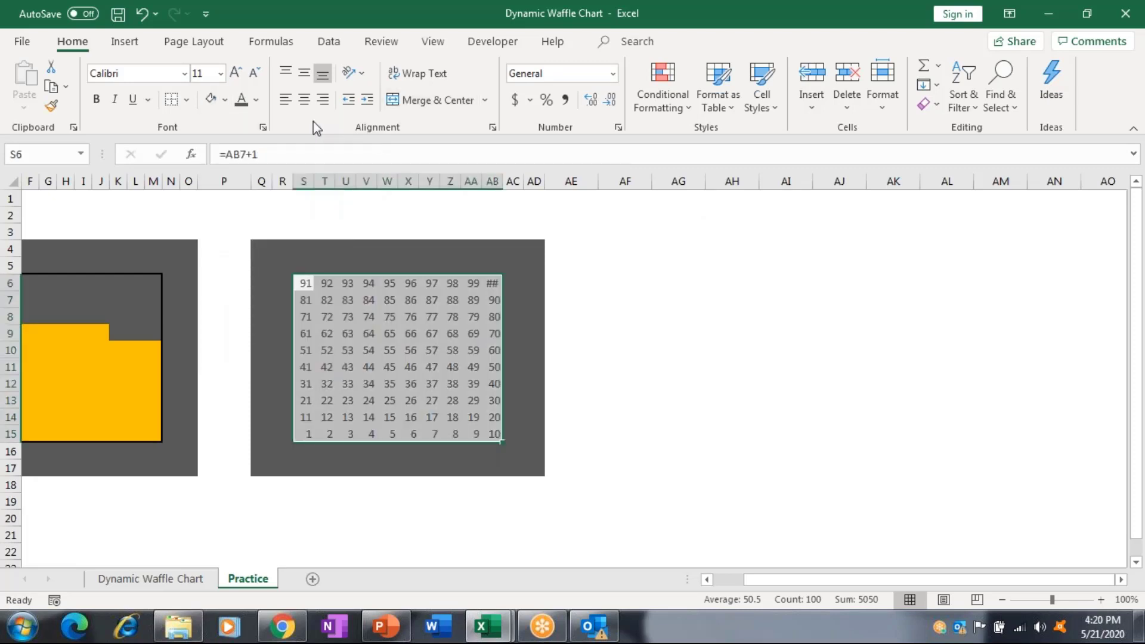
left_click(187, 100)
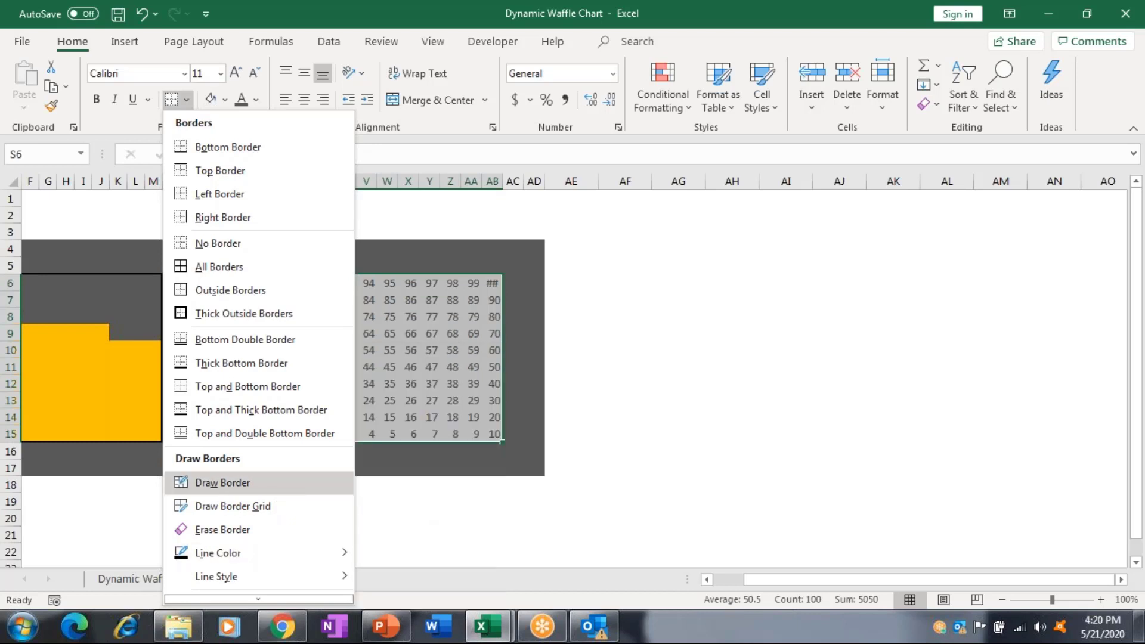
left_click(223, 483)
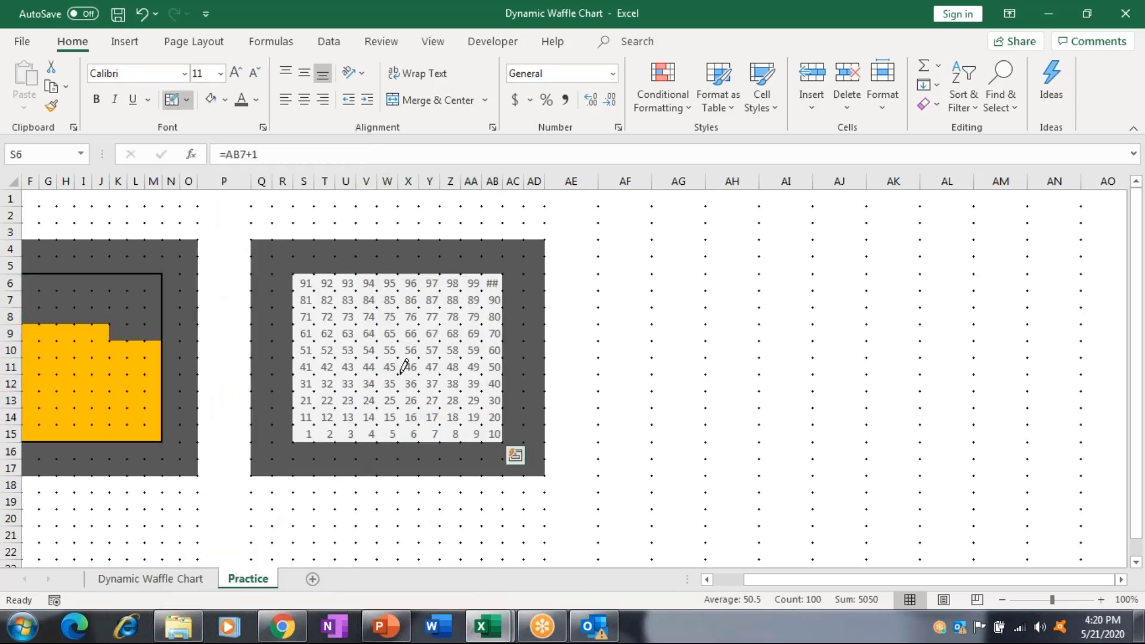
key("Escape")
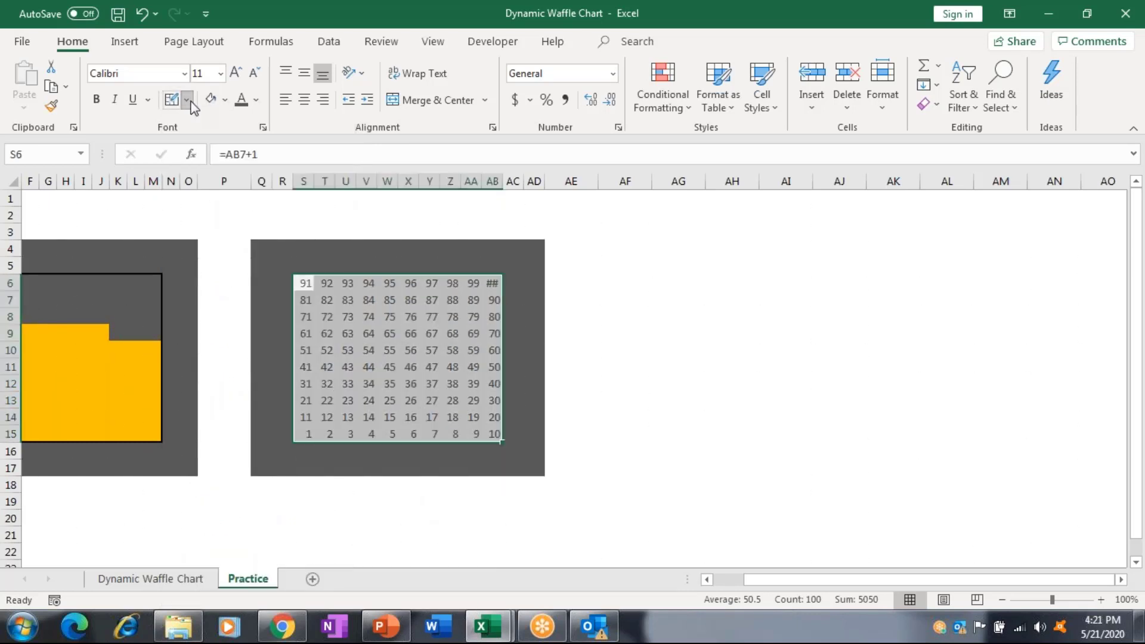
left_click(187, 99)
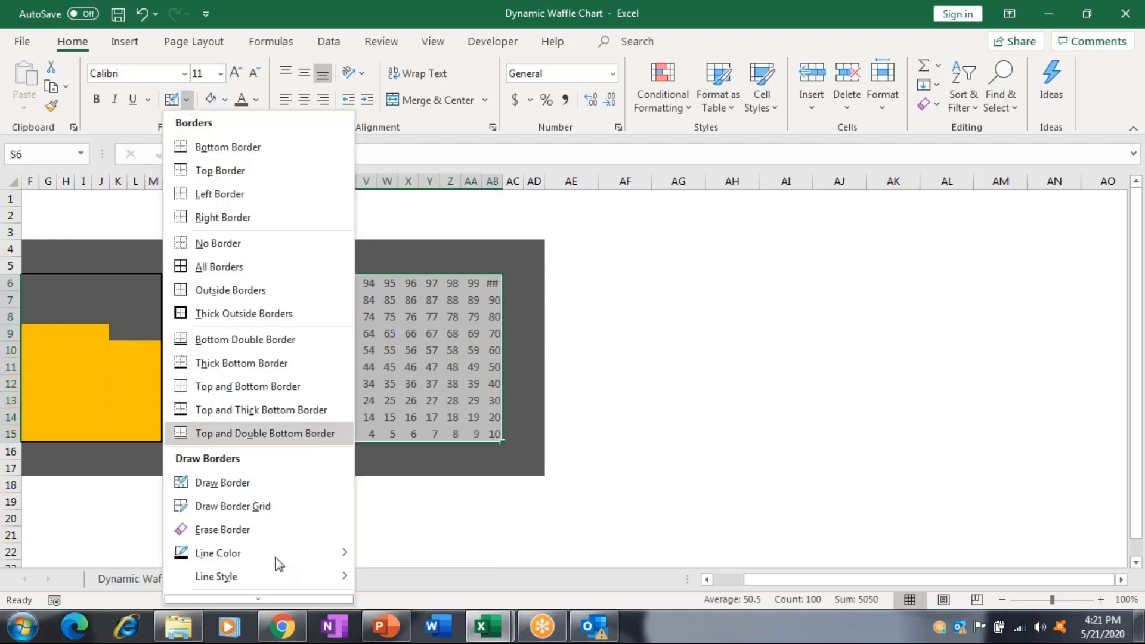
mouse_move(275, 558)
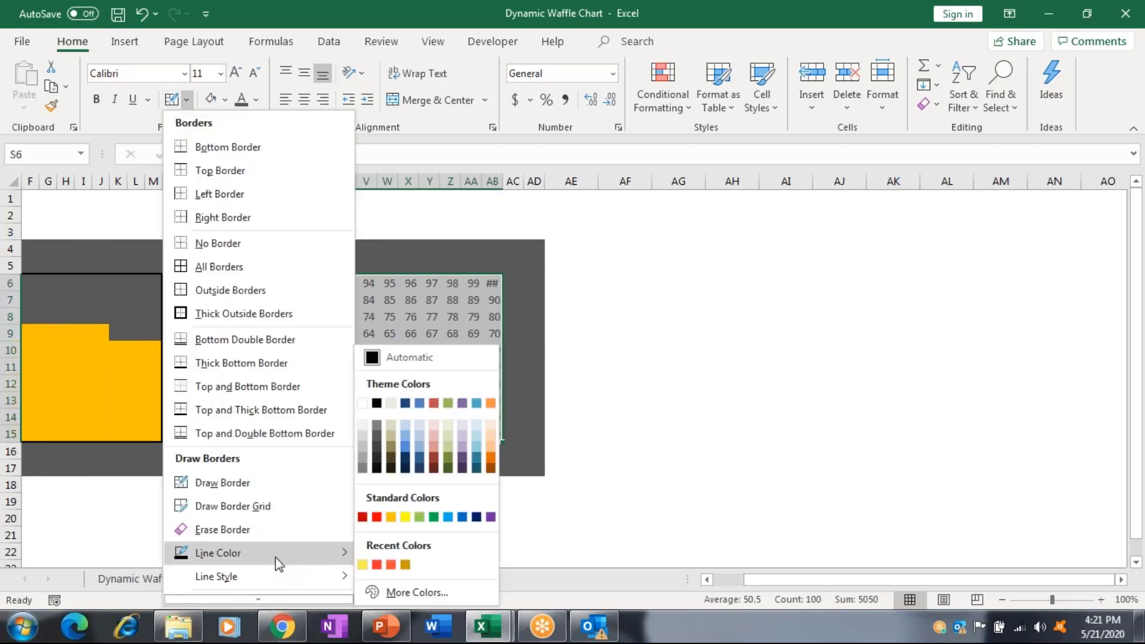
left_click(362, 436)
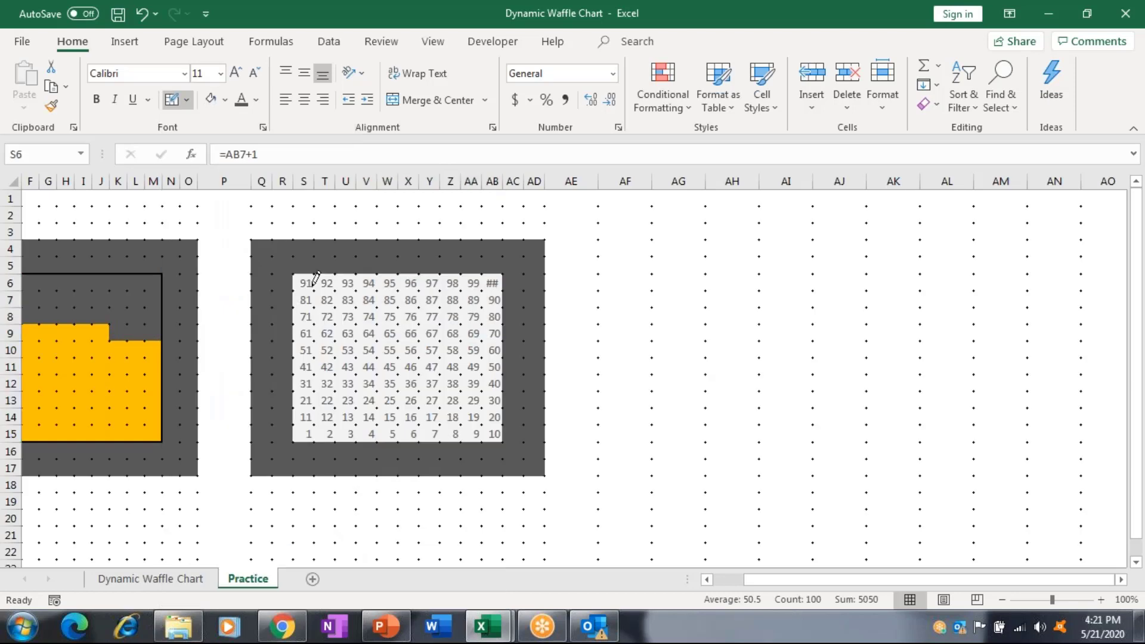
key("Escape")
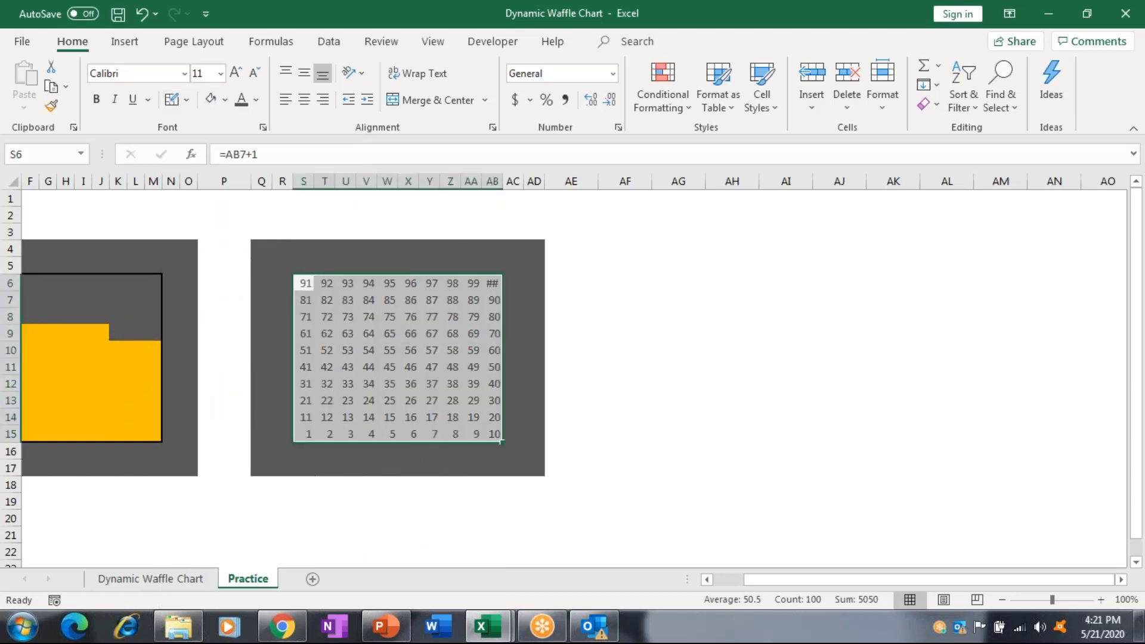
Add all borders to grid S6:AB15 and turn its numbers light grey to hide them.
left_click(225, 100)
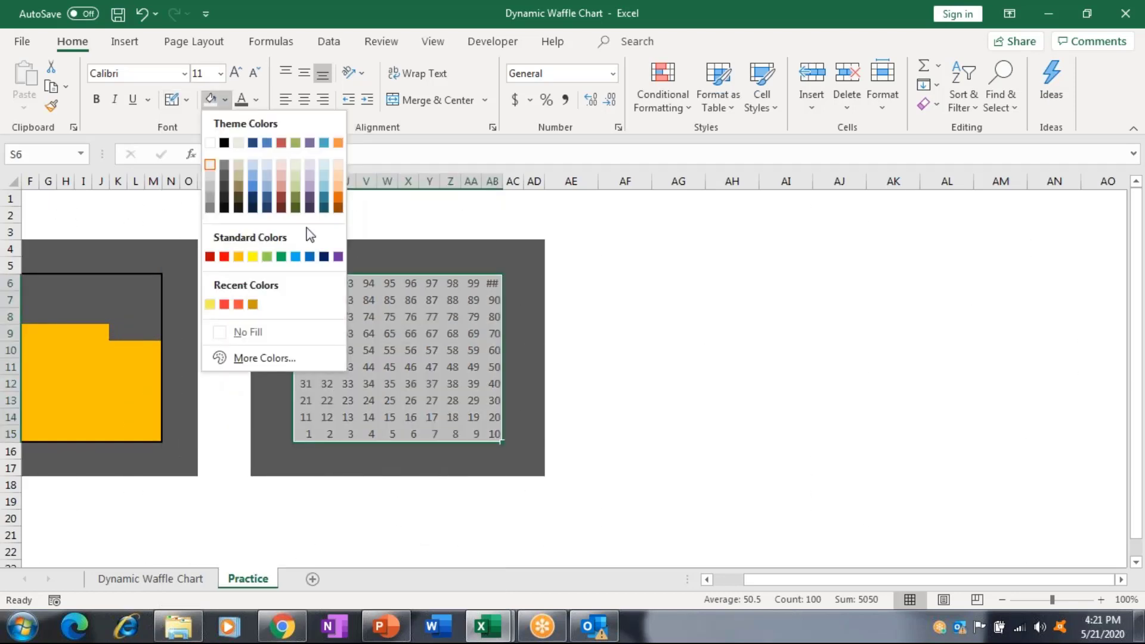
left_click(191, 102)
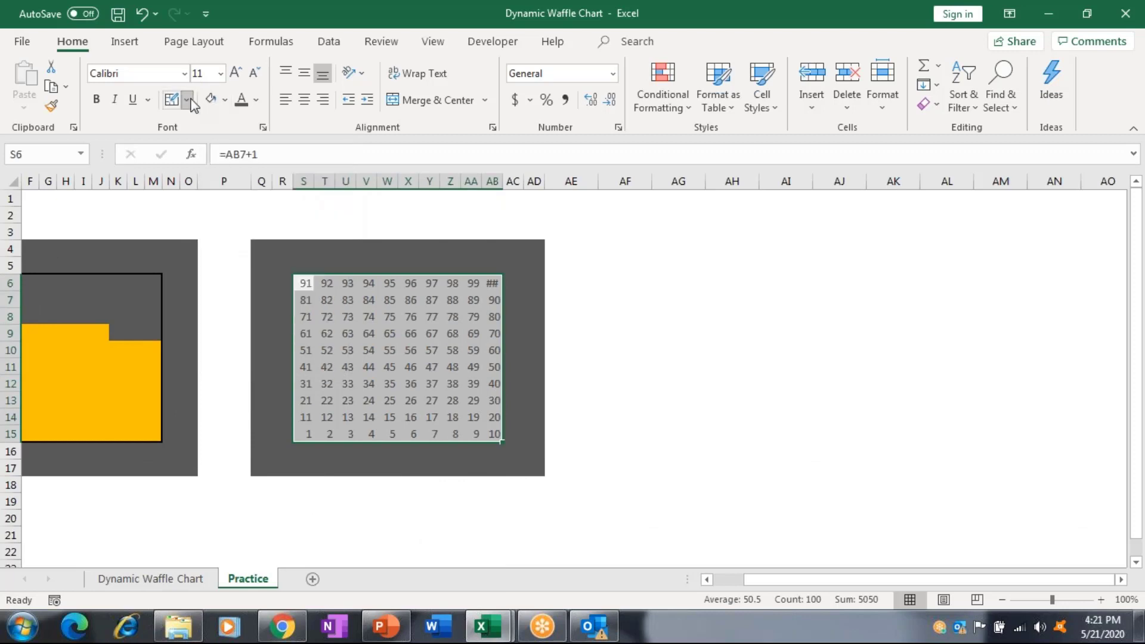
left_click(189, 101)
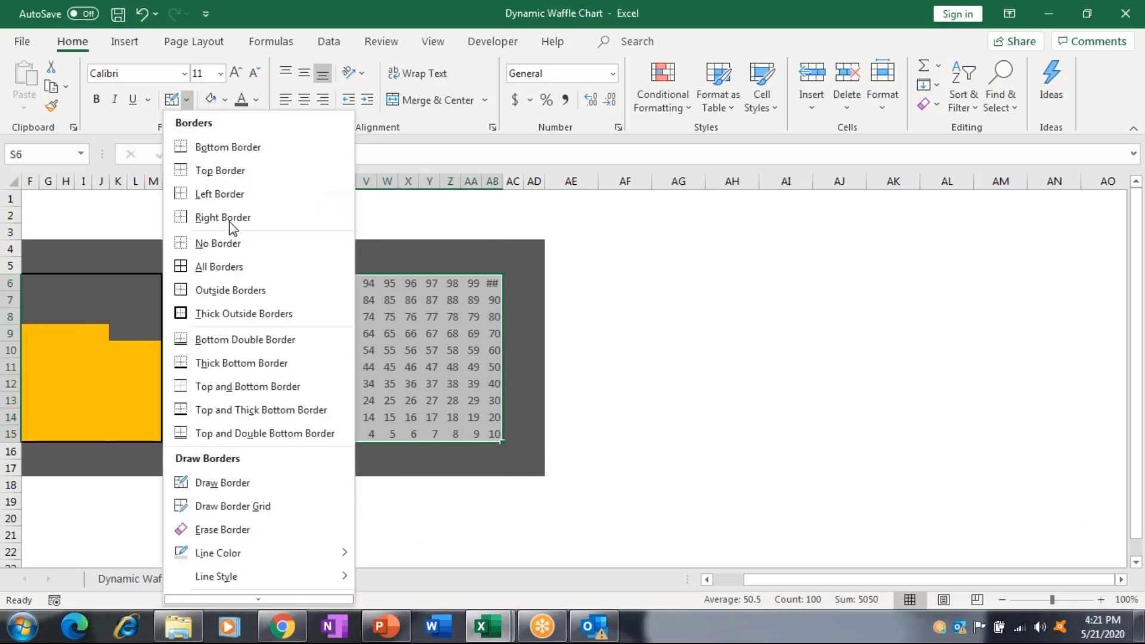
left_click(237, 276)
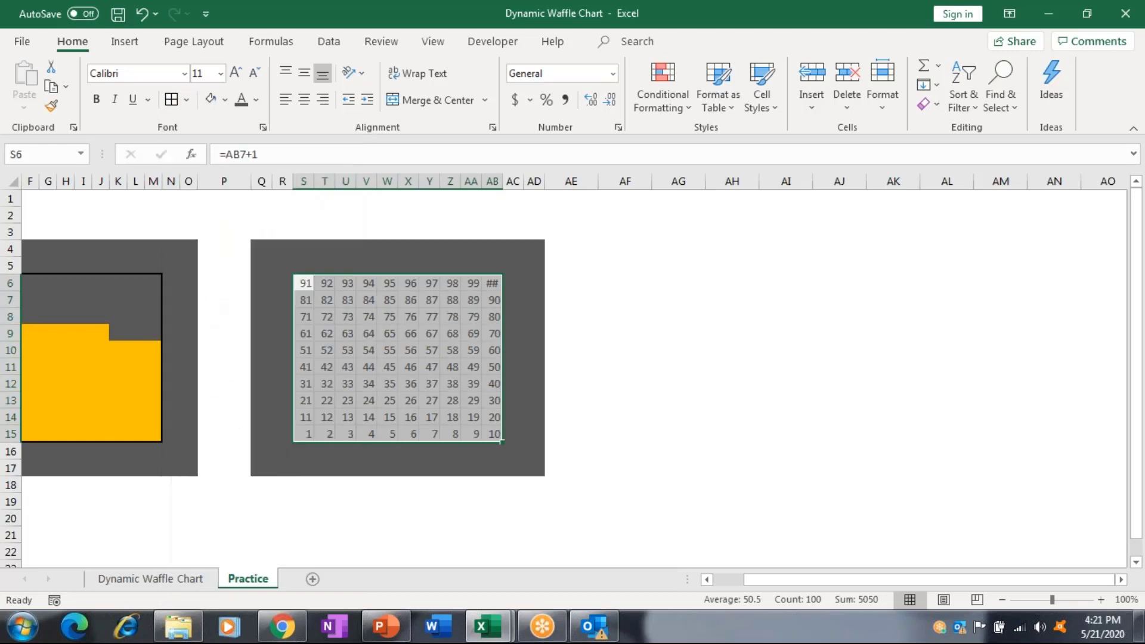
left_click(653, 406)
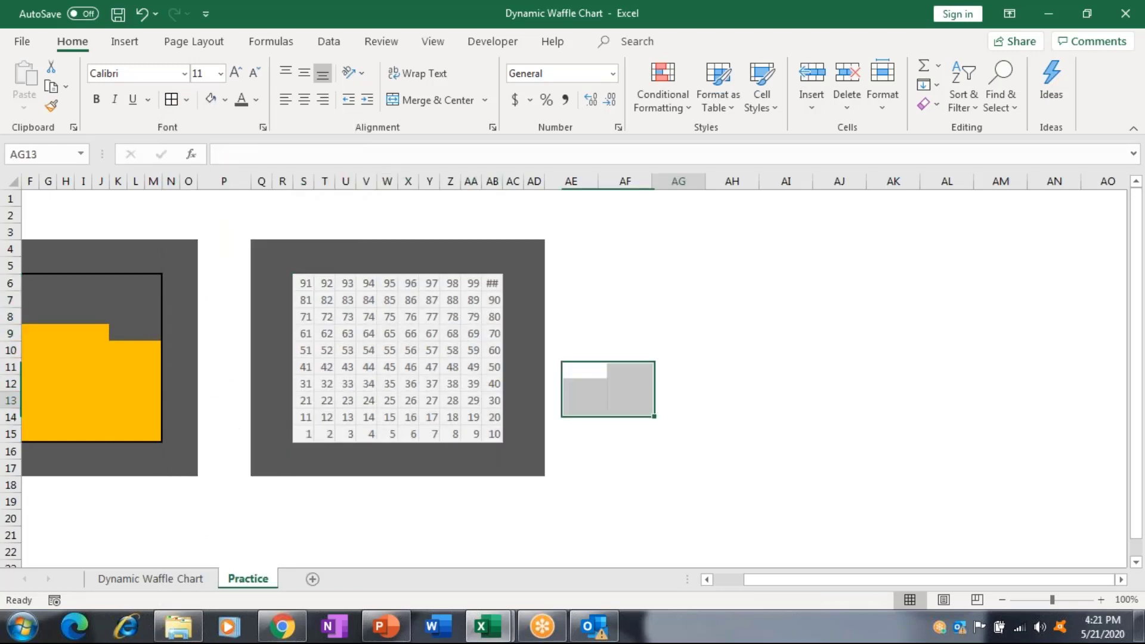
left_click_drag(305, 283, 495, 437)
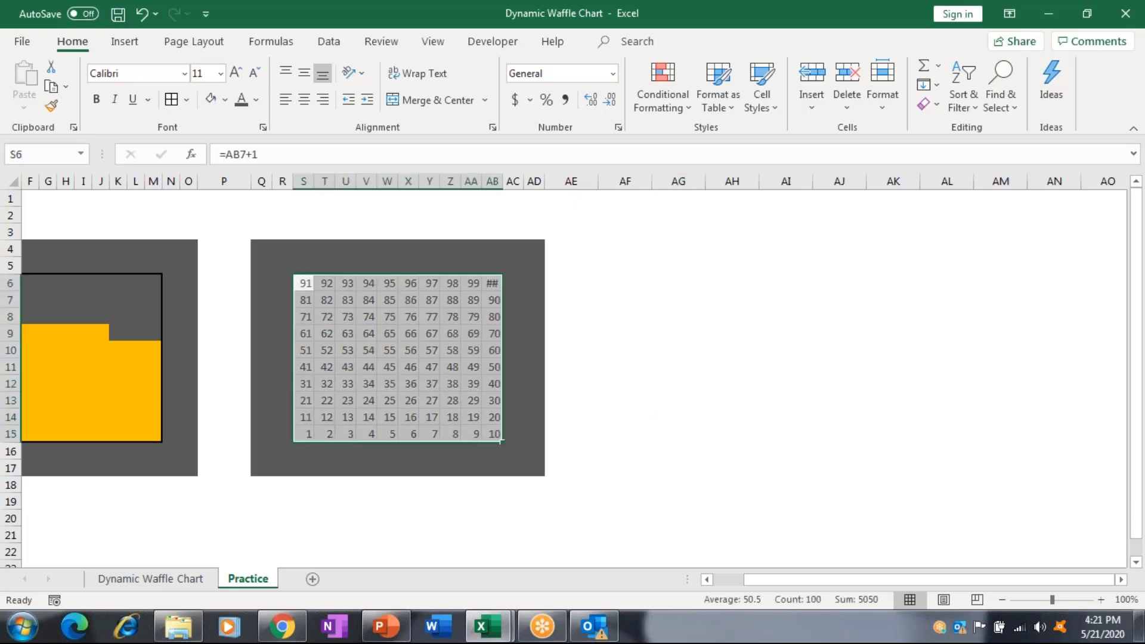
left_click(255, 101)
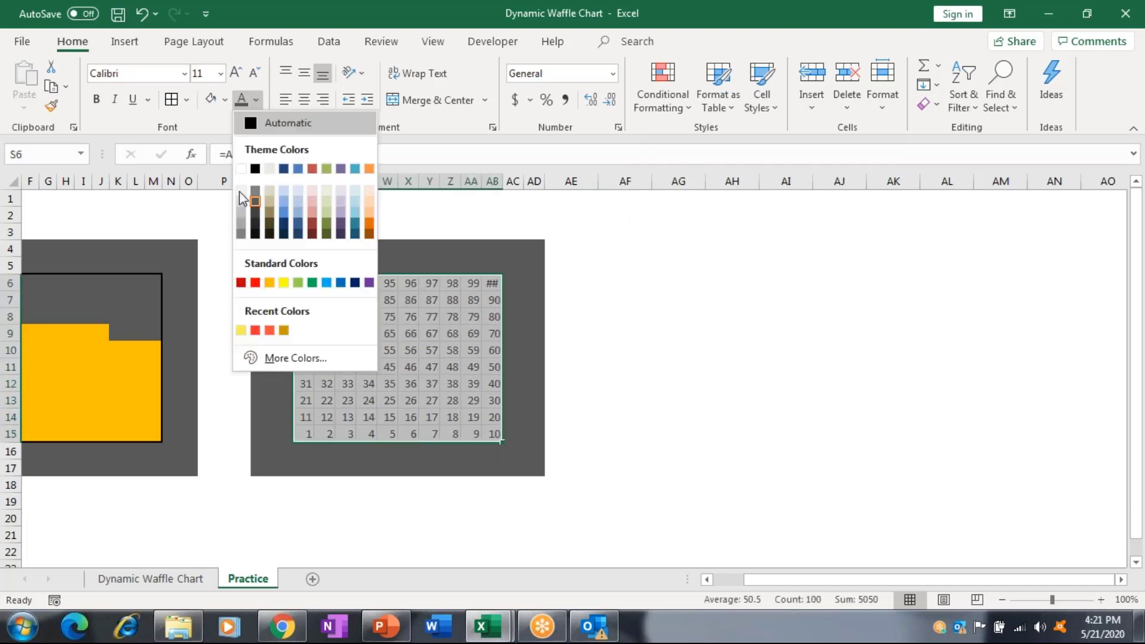
left_click(240, 192)
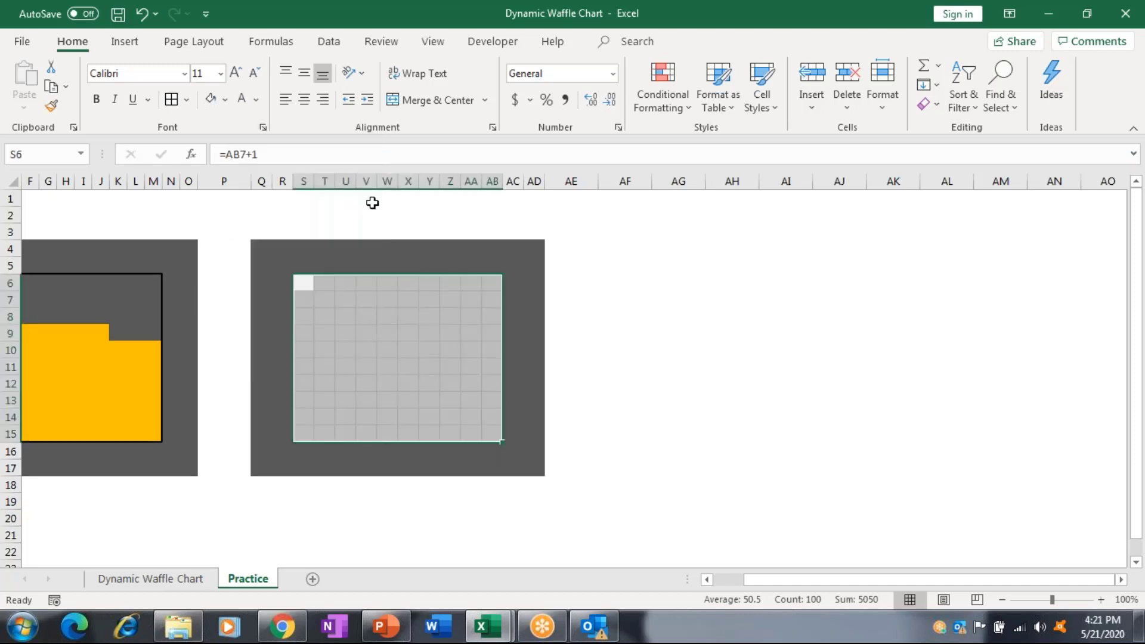
left_click(187, 100)
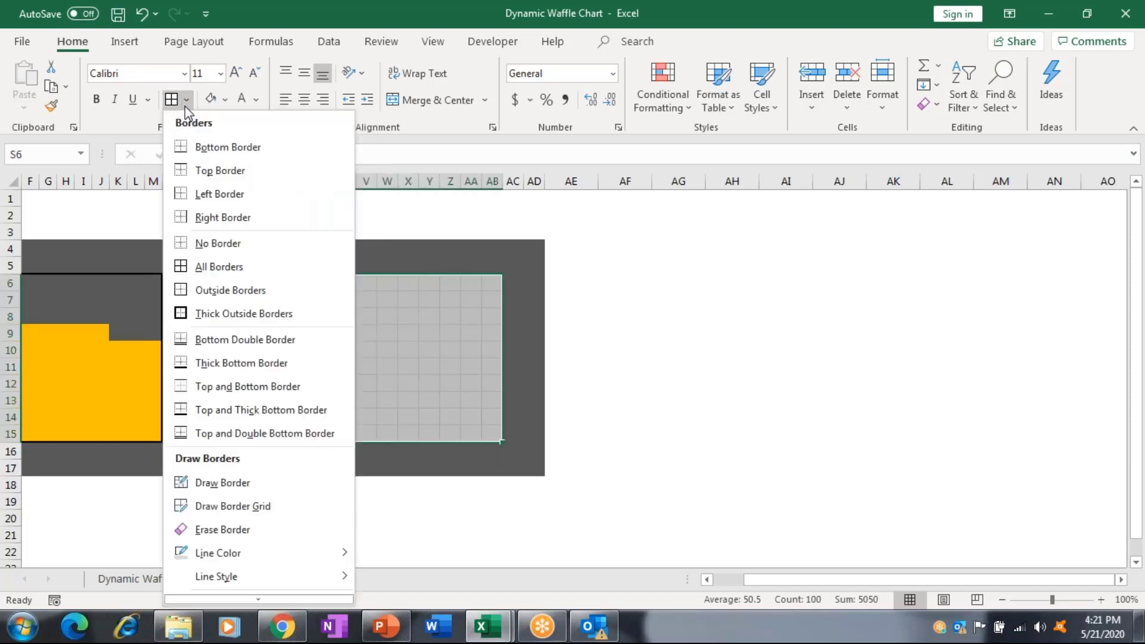
left_click(465, 313)
Start a new formula-based rule beginning =if( with a reference to cell S6.
left_click(667, 101)
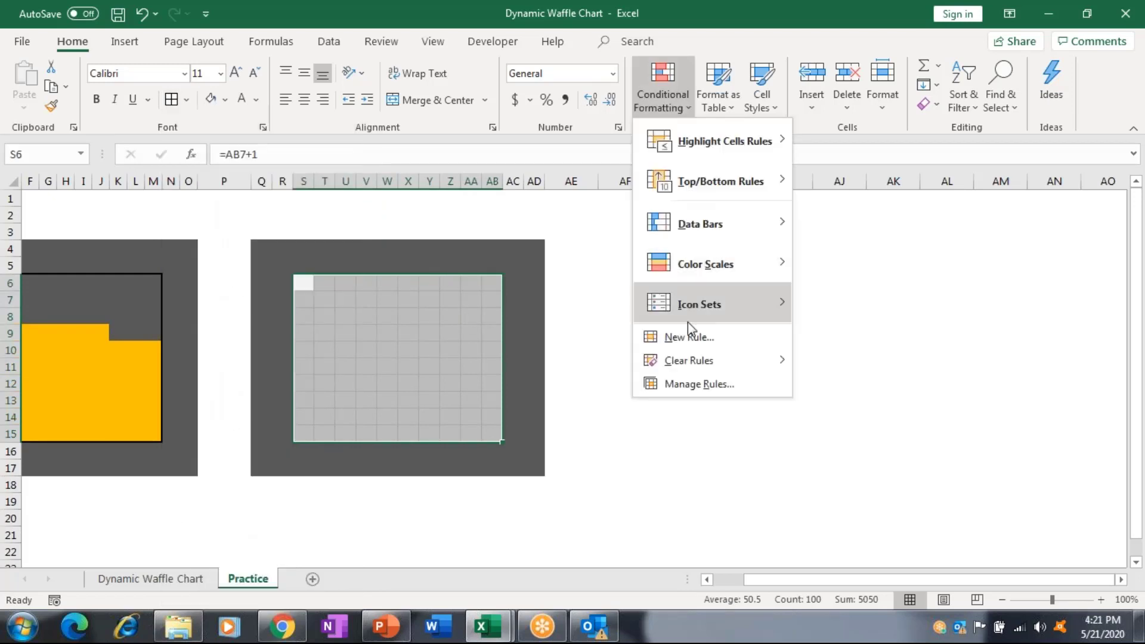
left_click(688, 337)
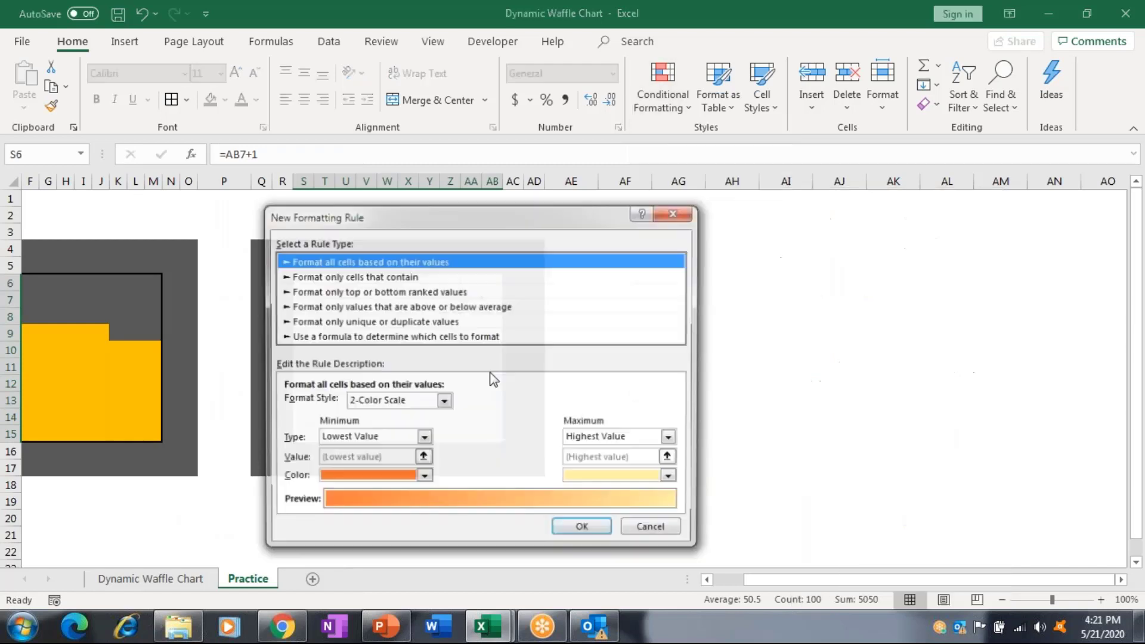
left_click(453, 337)
left_click(283, 405)
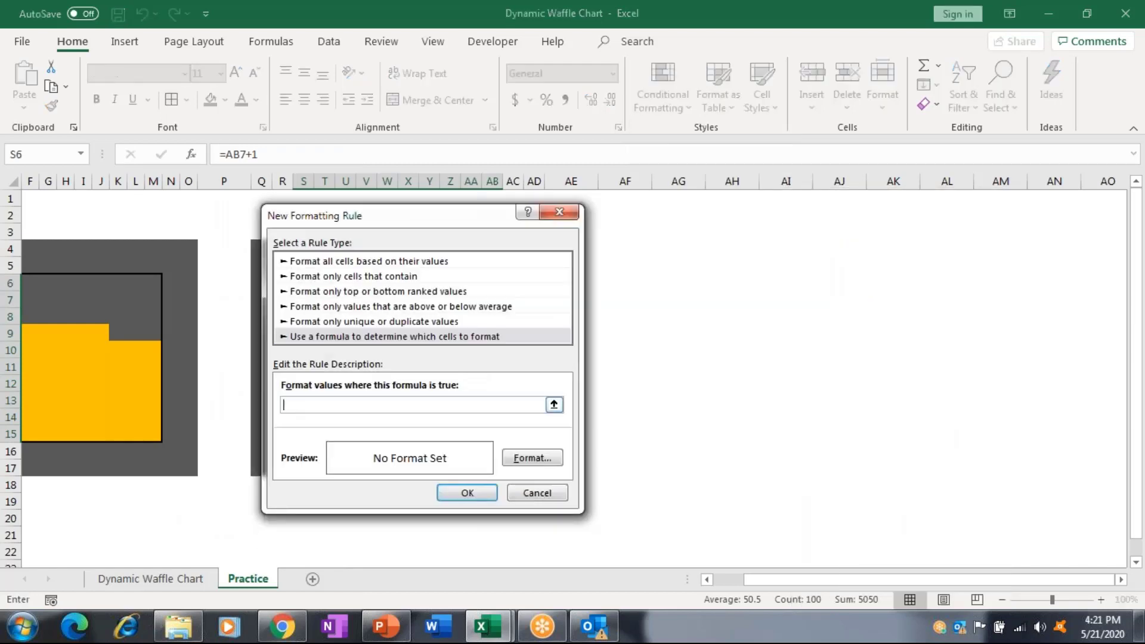
type("=if")
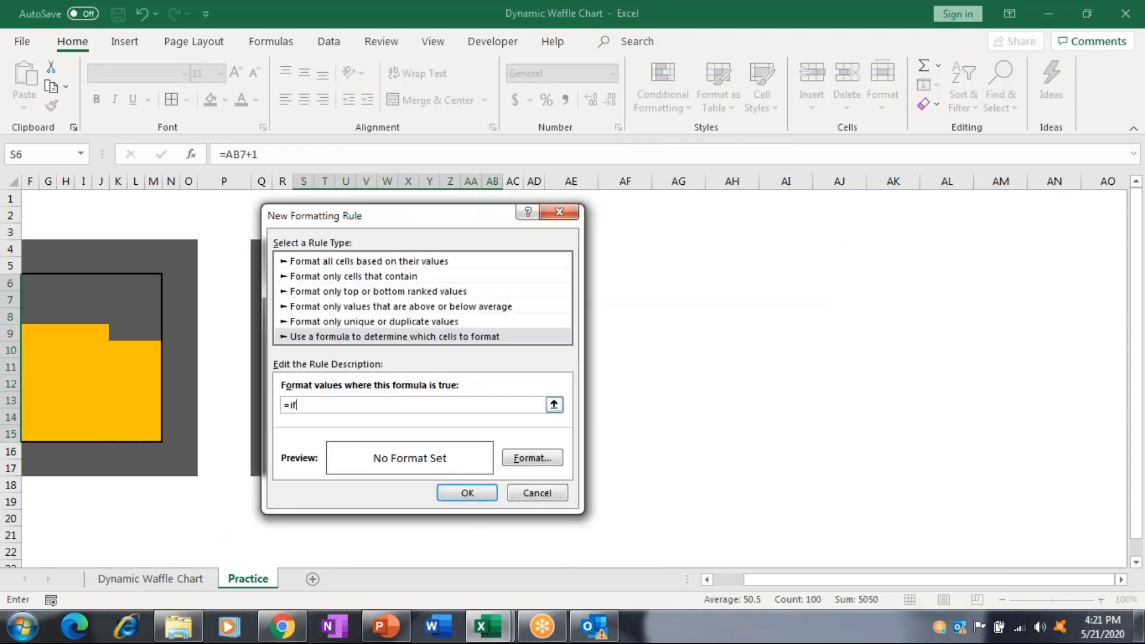
type("(")
left_click(107, 302)
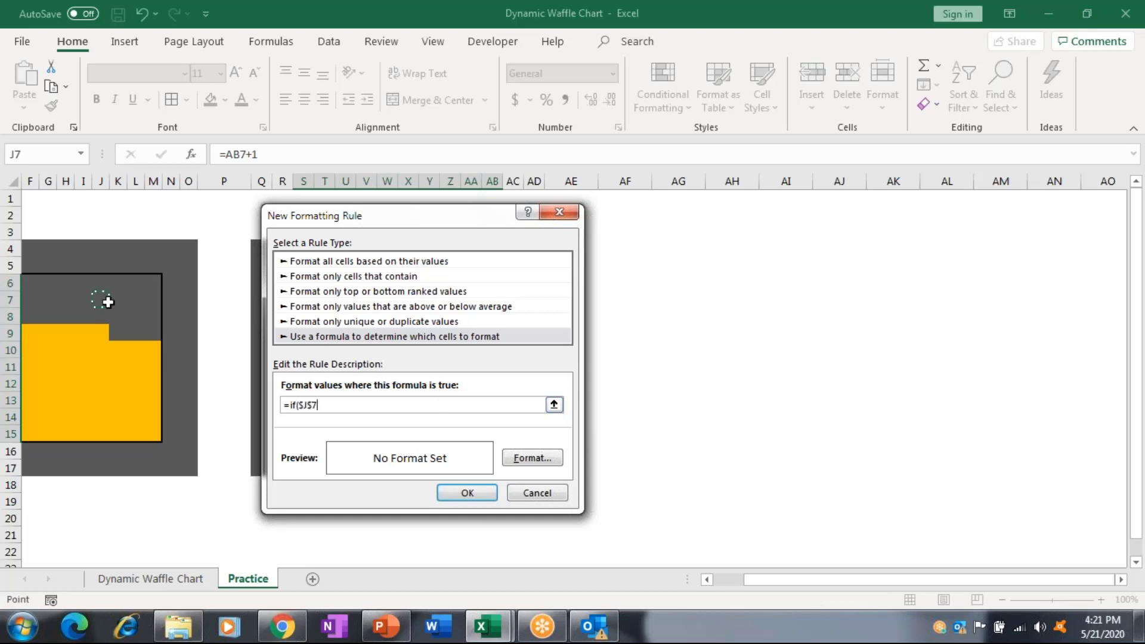
left_click_drag(278, 215, 30, 307)
left_click(303, 286)
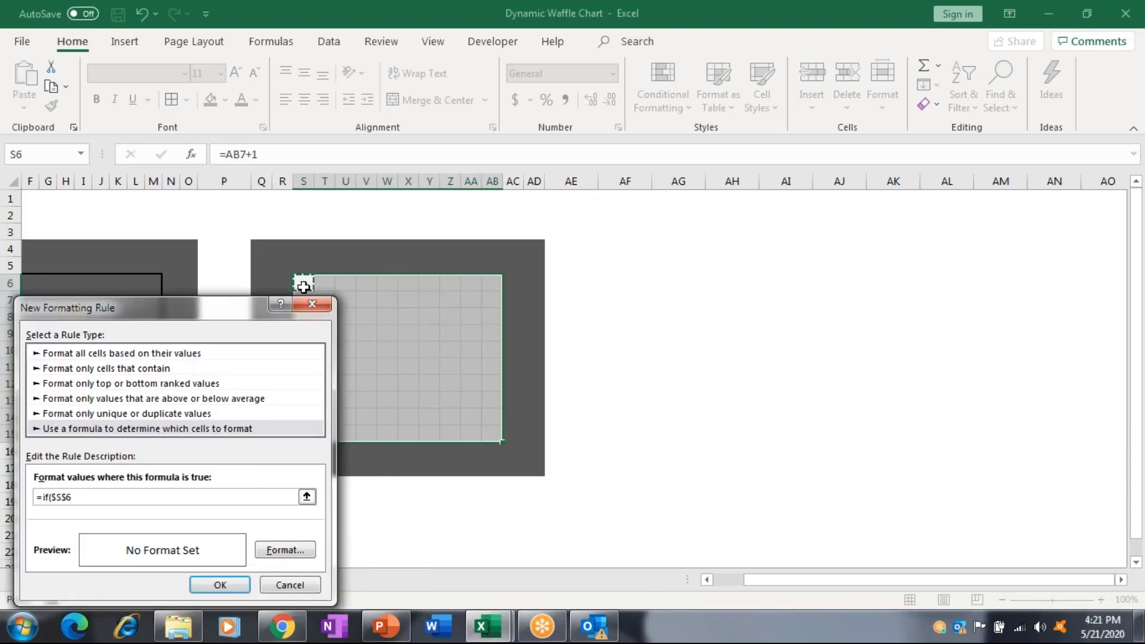
Complete the formula as =if(S6<=($A$1*100),True,False) with S6 relative.
key("F4")
key("F4")
key("F4")
type("<=$N$2")
key("Home")
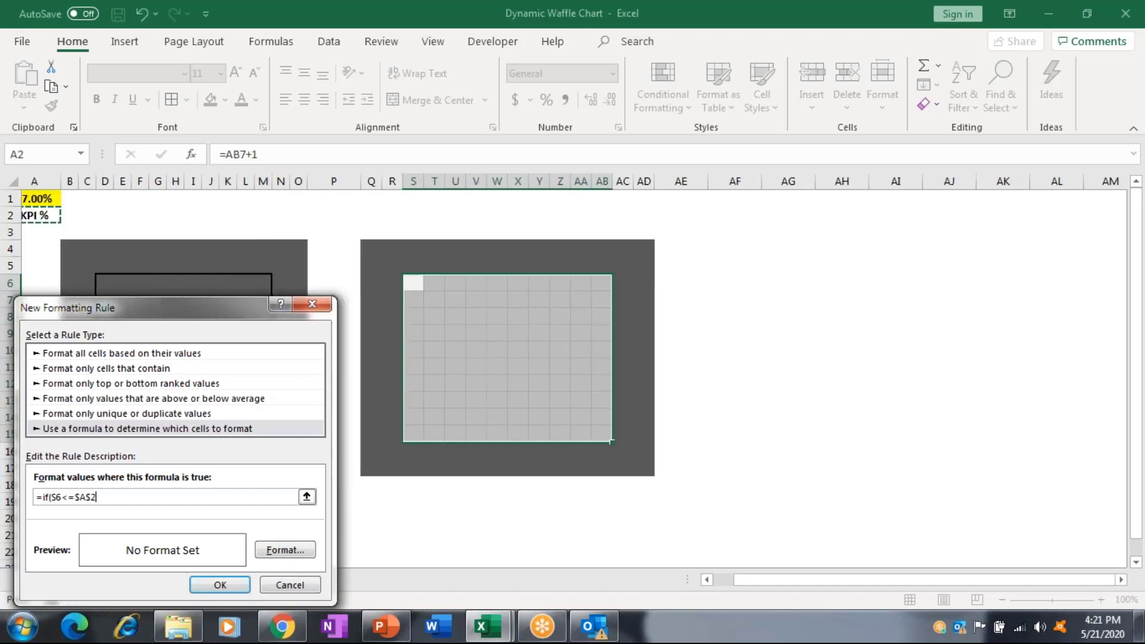
key("Up")
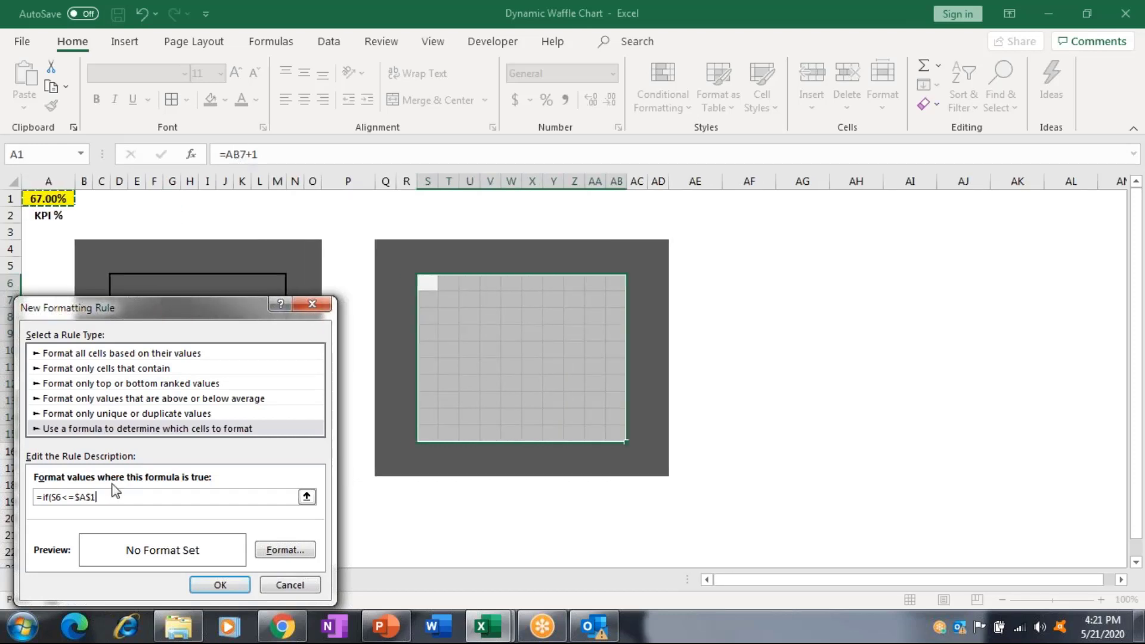
left_click(78, 496)
type("(")
left_click(103, 496)
type("100)")
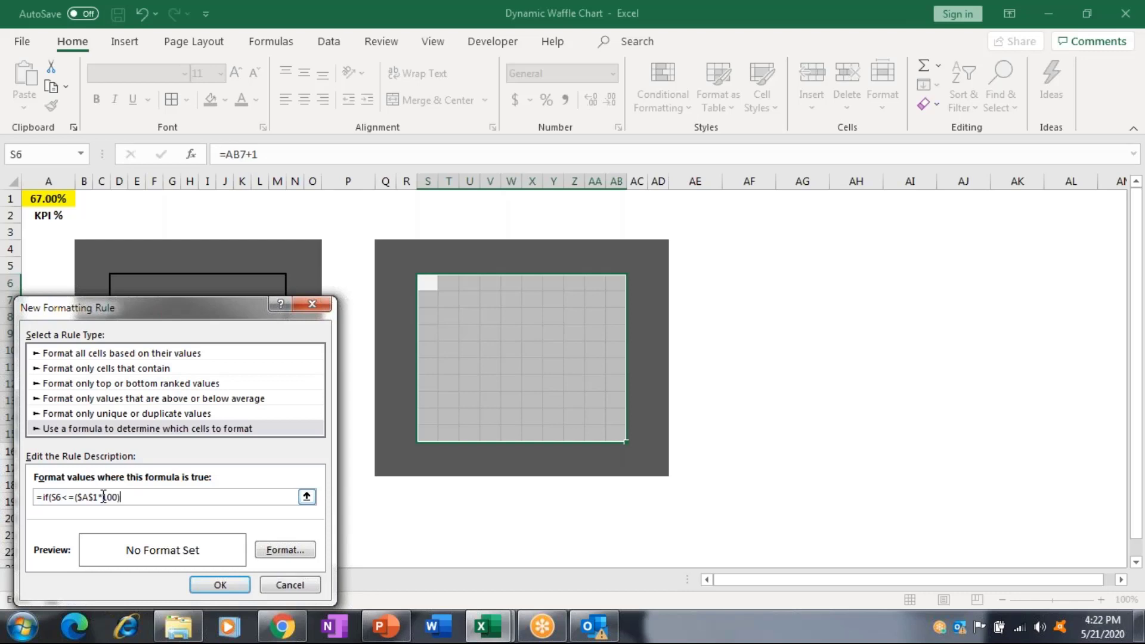
type(",True,False)")
Give the rule's cell format an orange fill and an orange font colour.
left_click(307, 548)
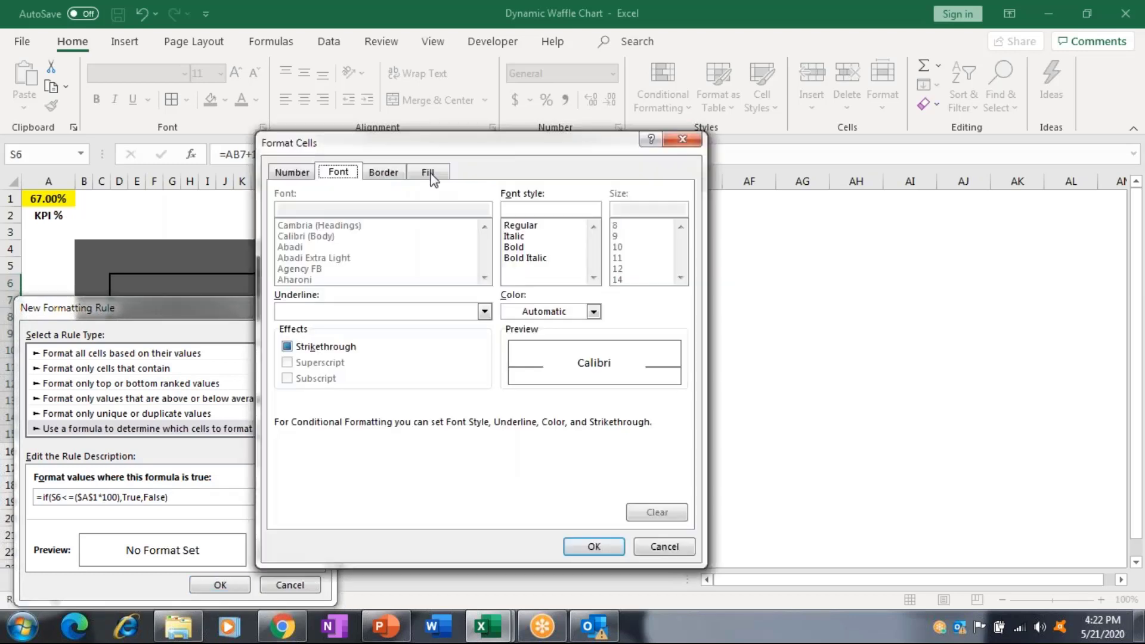
left_click(428, 173)
left_click(321, 337)
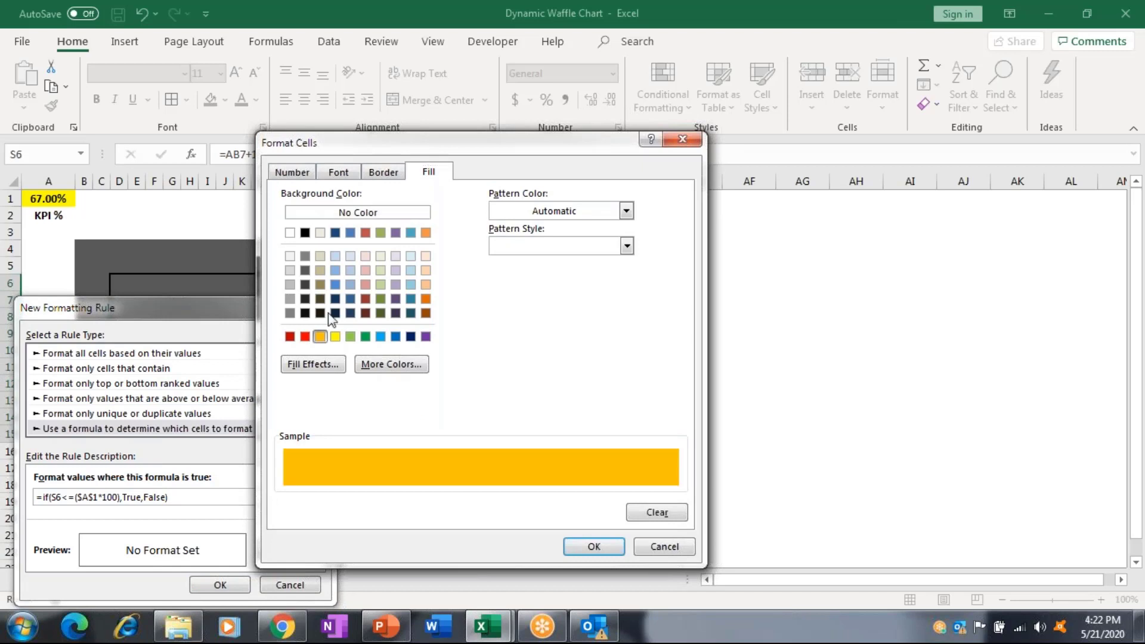
left_click(360, 175)
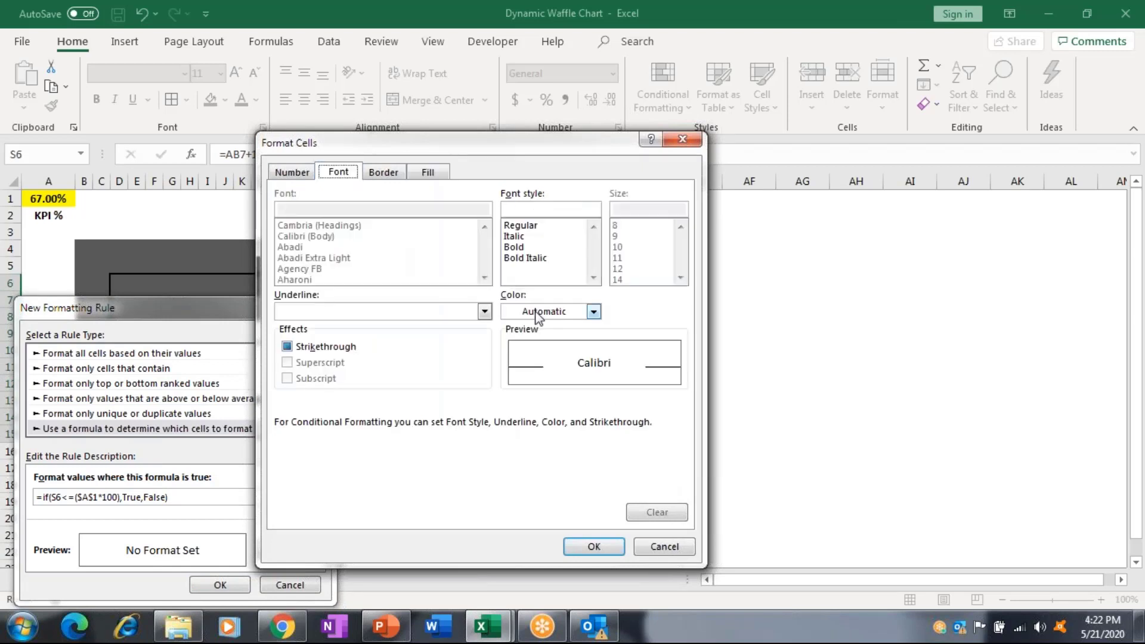
left_click(538, 313)
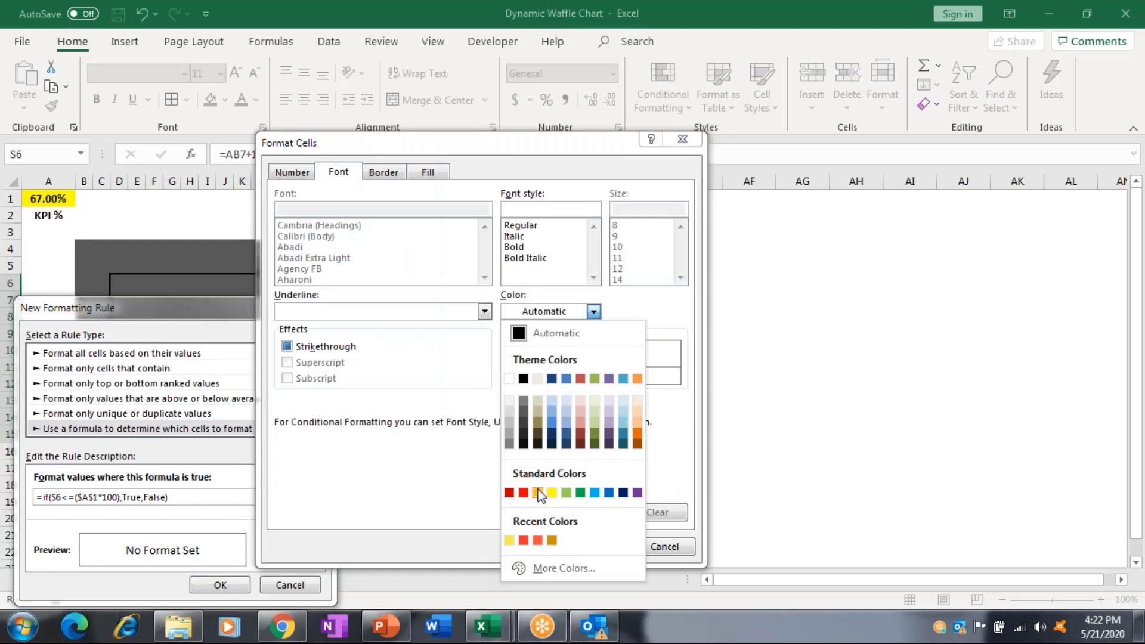
left_click(538, 492)
Add light grey borders on all four edges, then confirm the rule on the grid.
left_click(394, 174)
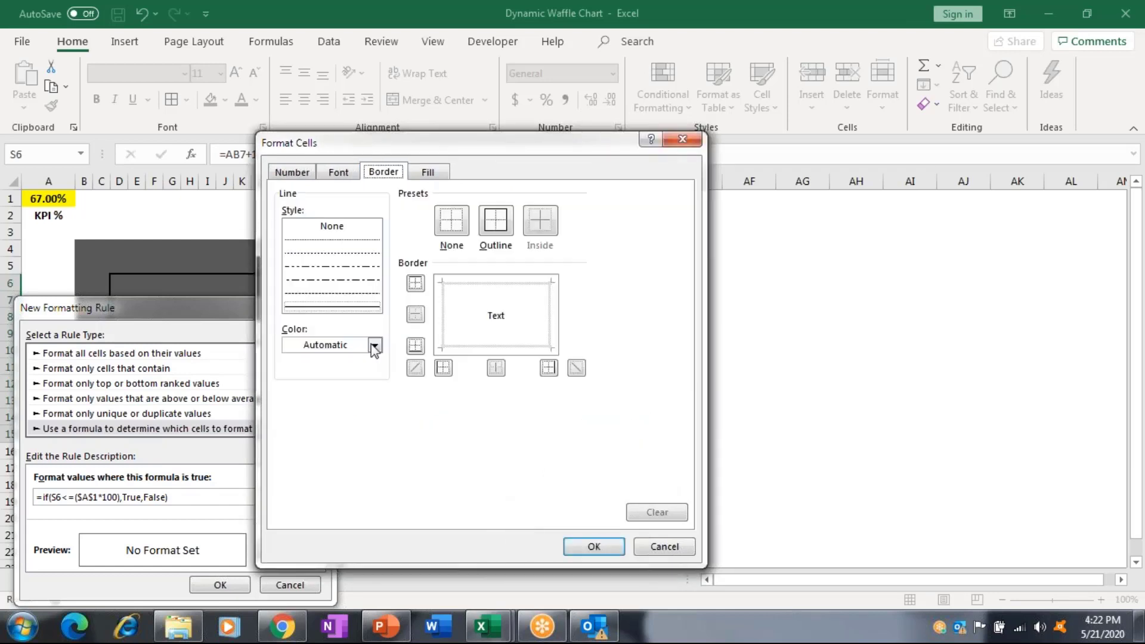
left_click(356, 350)
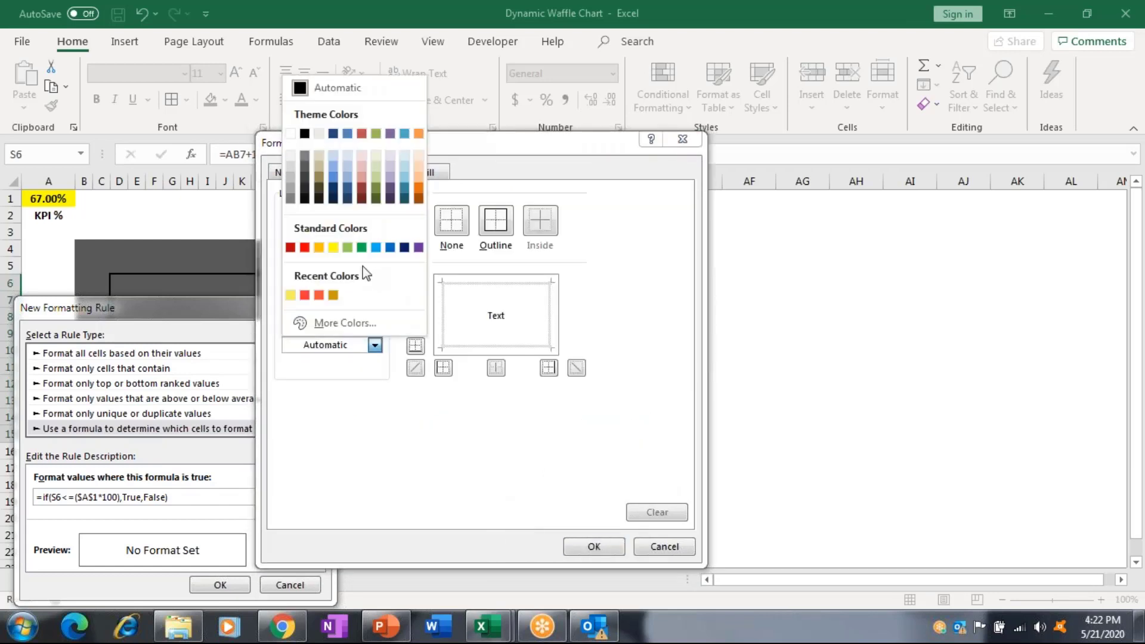
left_click(291, 167)
left_click(443, 367)
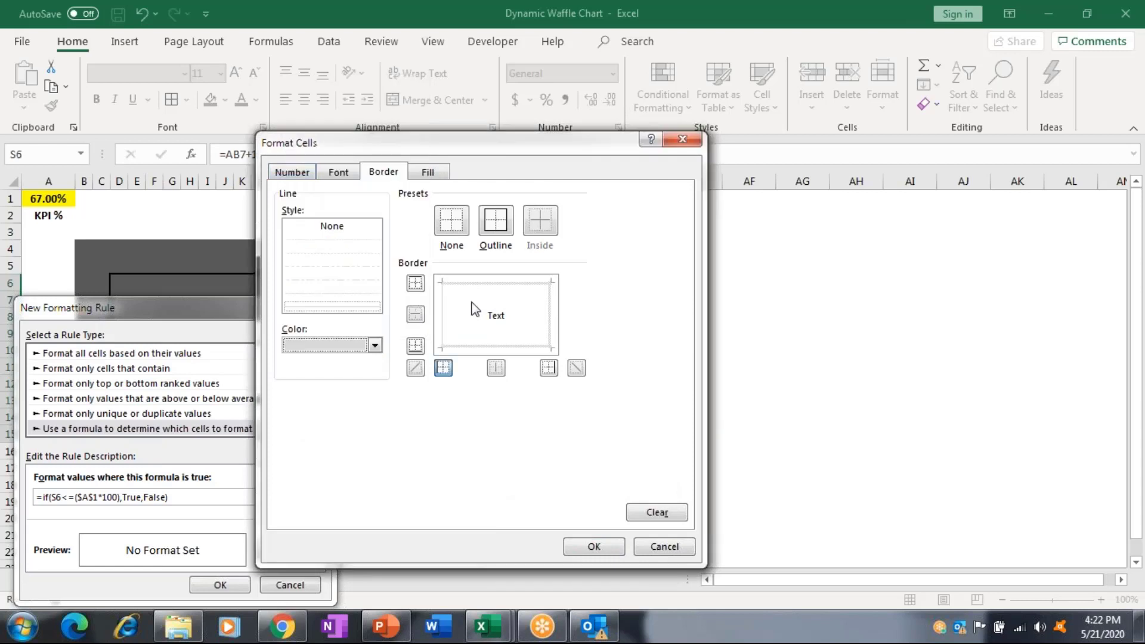
left_click(487, 291)
left_click(554, 329)
left_click(530, 349)
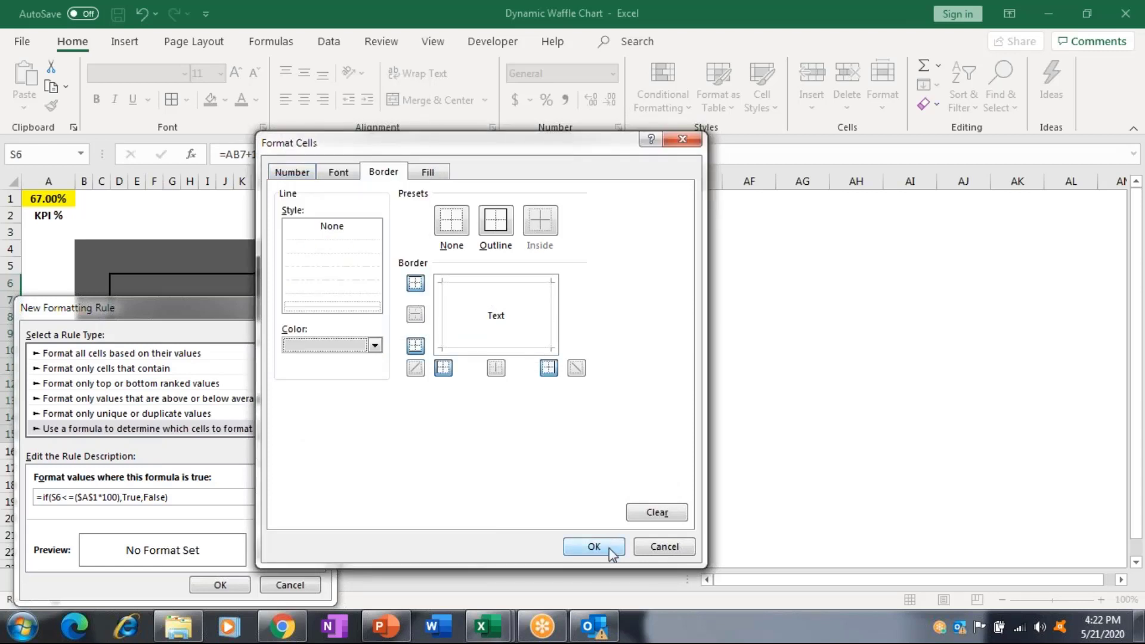
left_click(610, 548)
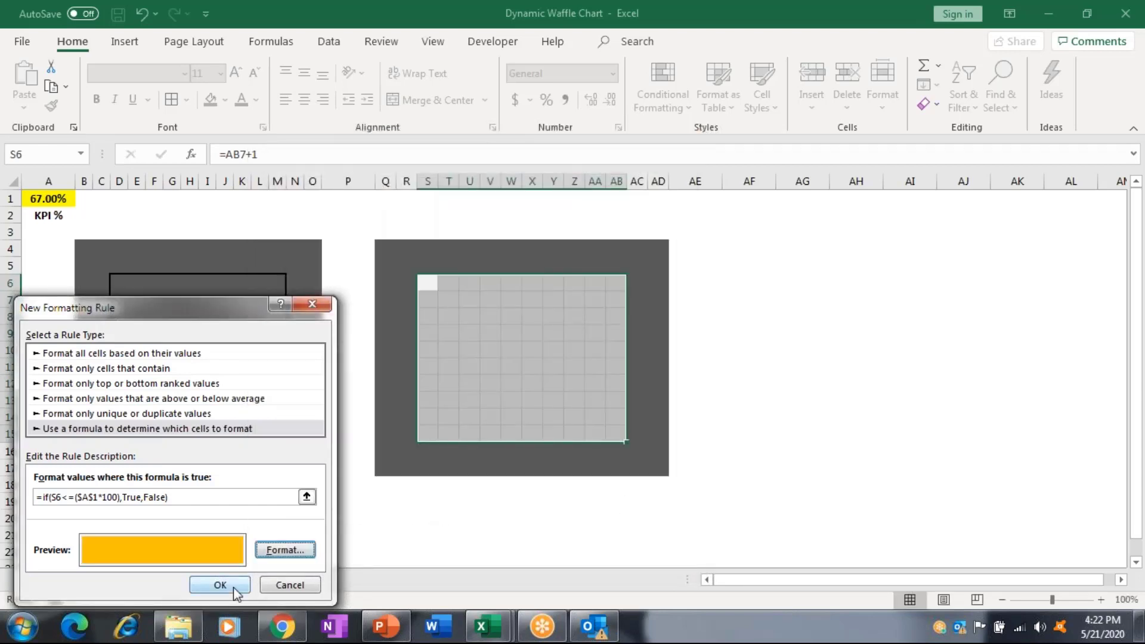
left_click(234, 590)
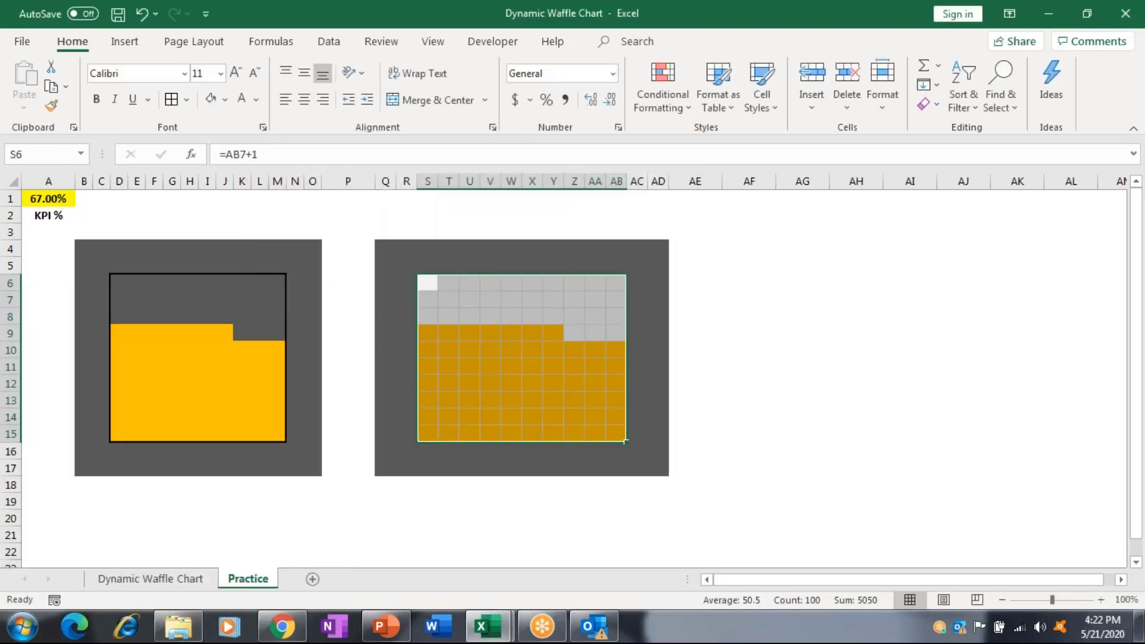
left_click(278, 399)
Set the KPI in A1 to 55% and then 99%.
left_click(48, 399)
left_click(48, 198)
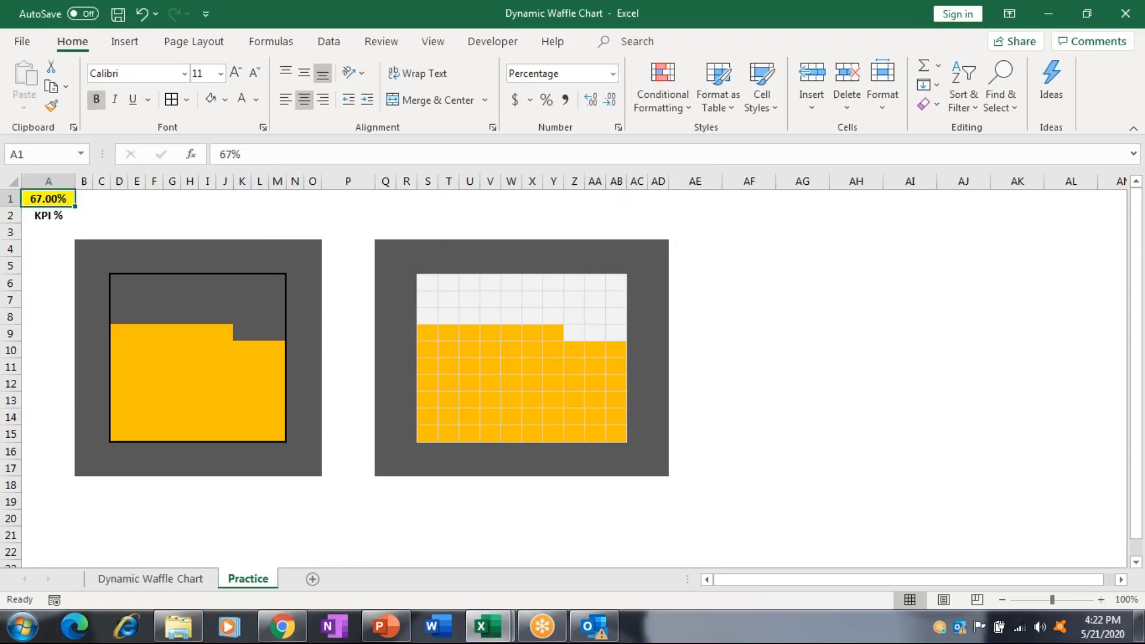
type("55")
key("Return")
left_click(48, 198)
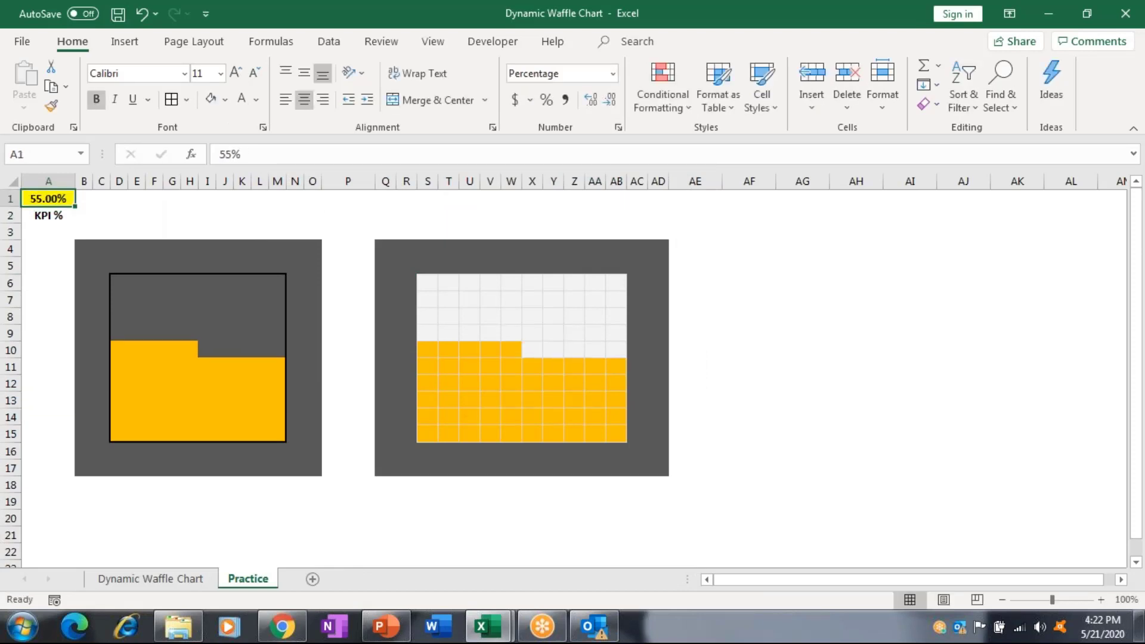
type("99")
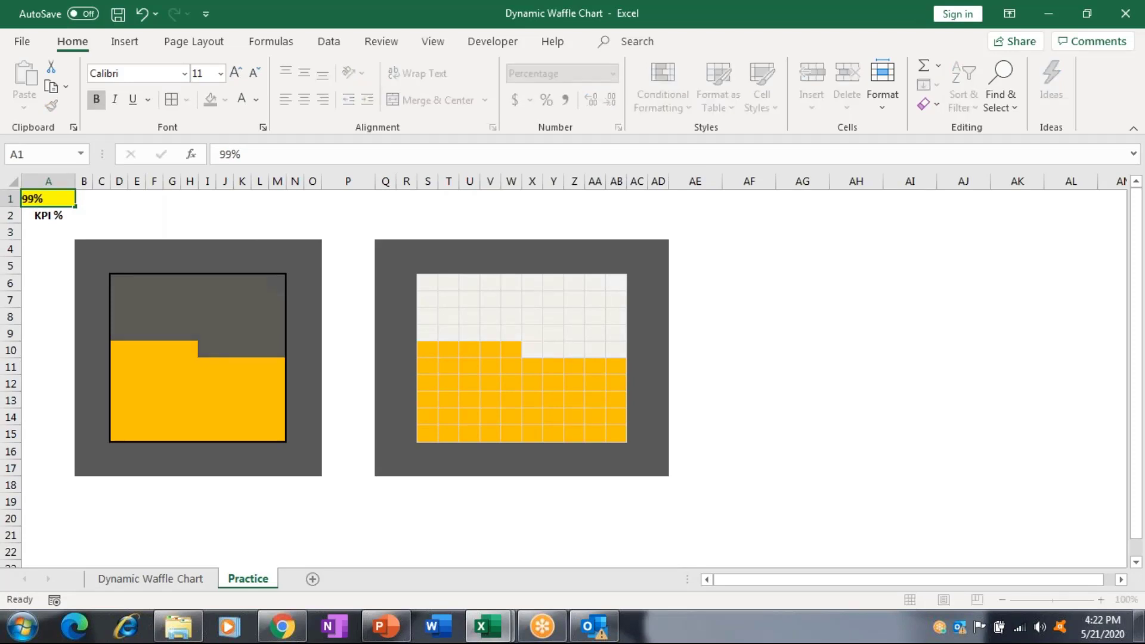
key("ctrl+Return")
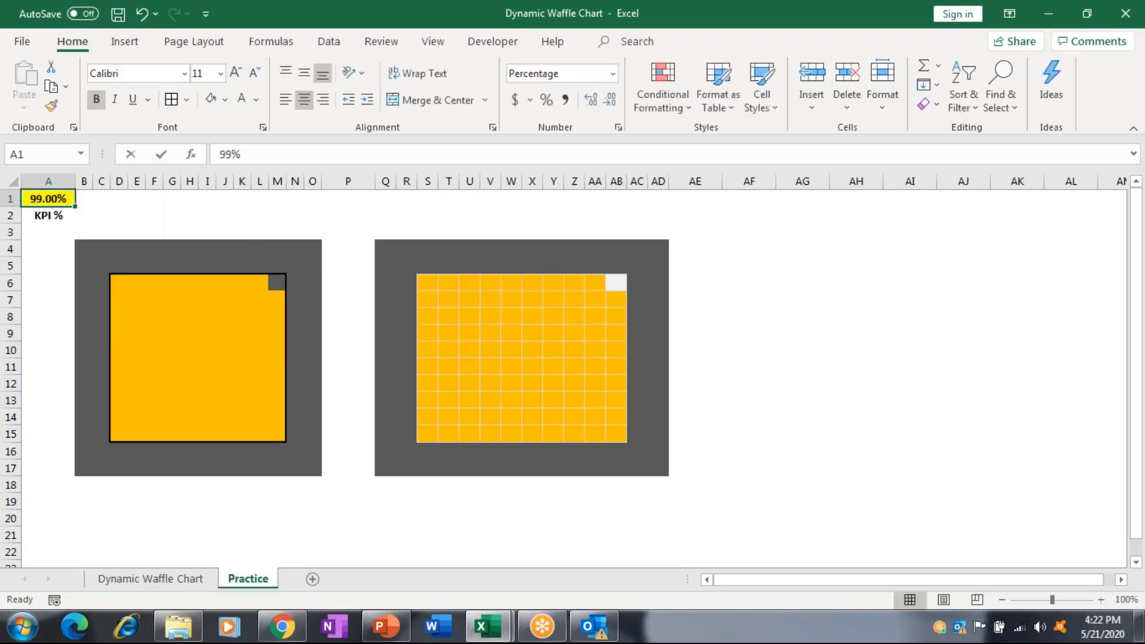
Try KPI values of 34%, 12% and 99% in A1 to watch the waffles redraw.
type("34")
key("Return")
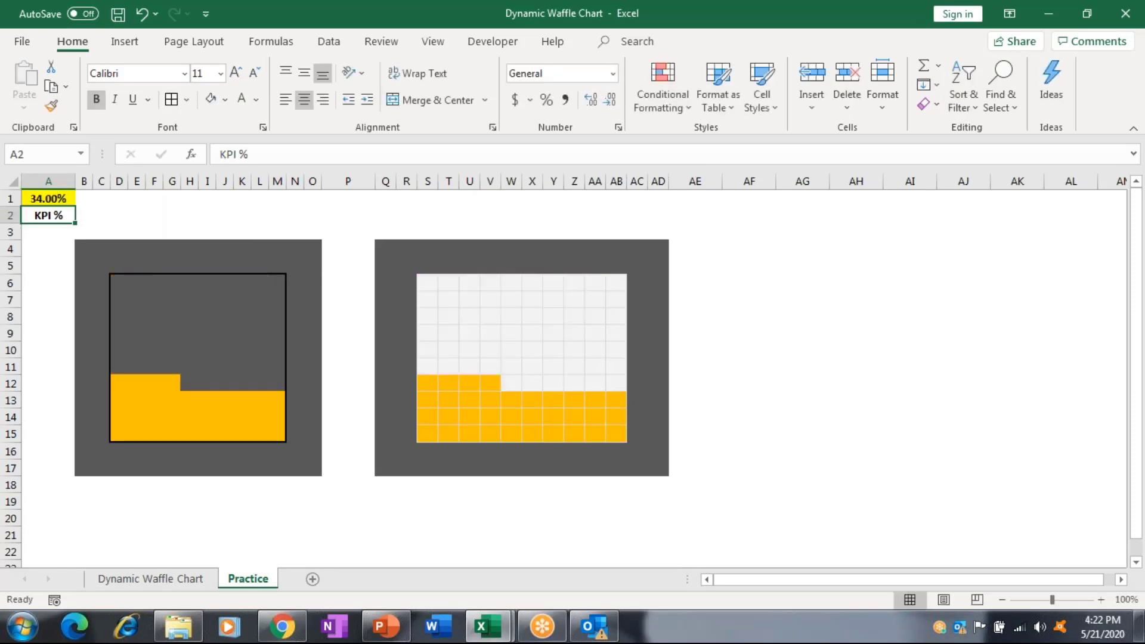
left_click(49, 198)
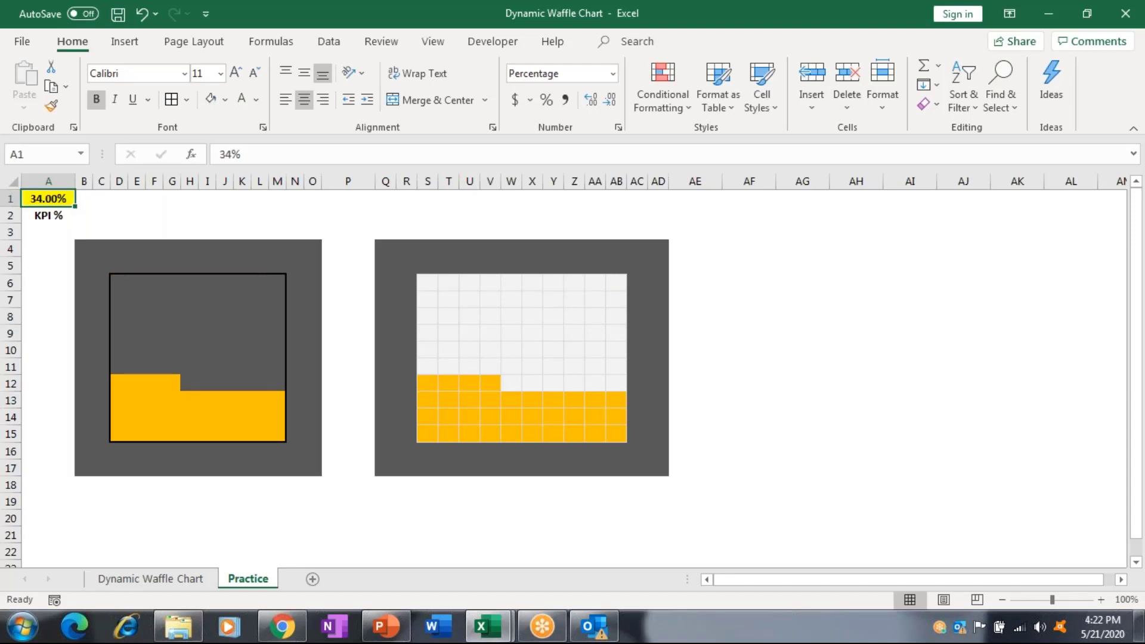
type("12")
key("Return")
left_click(48, 199)
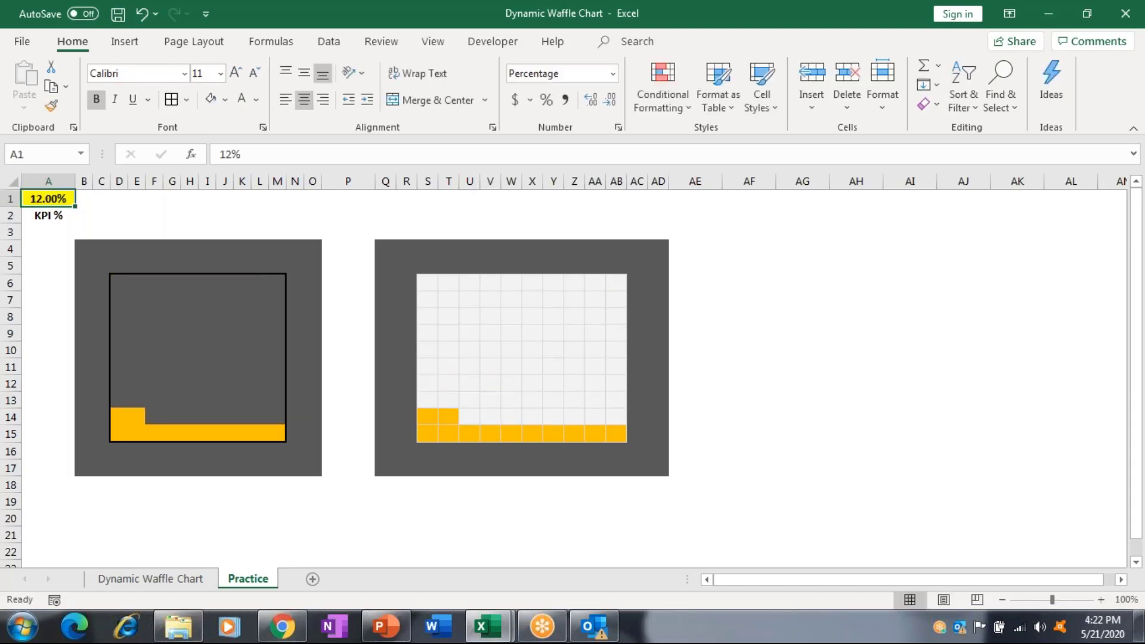
type("99")
key("Return")
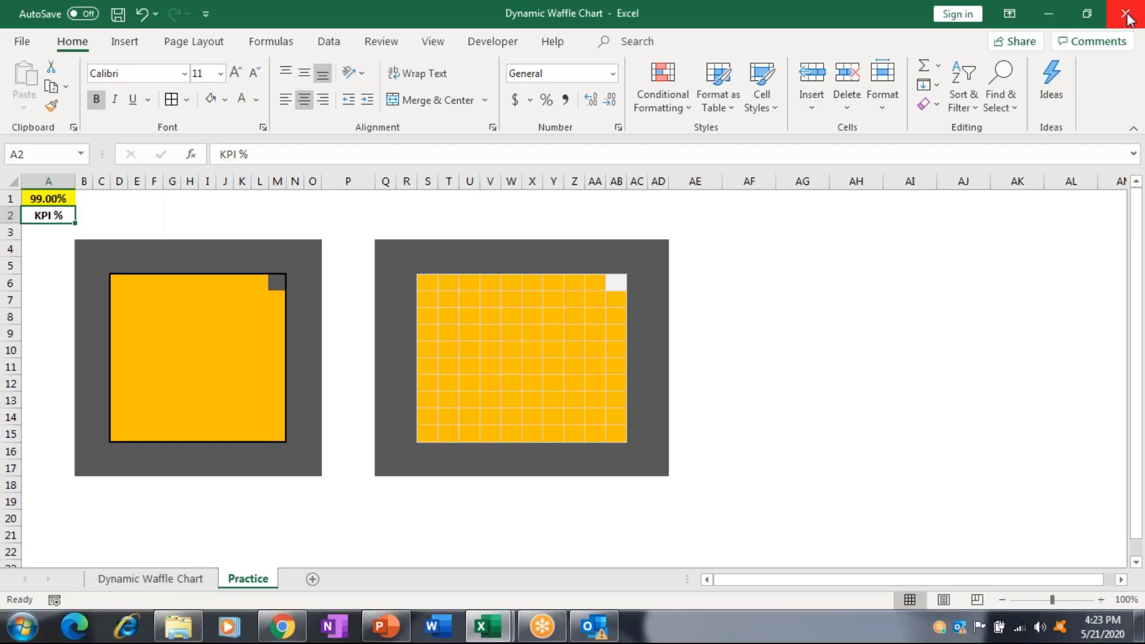
Close the Dynamic Waffle Chart workbook, answering the save prompt, and return to the Training folder.
left_click(1125, 14)
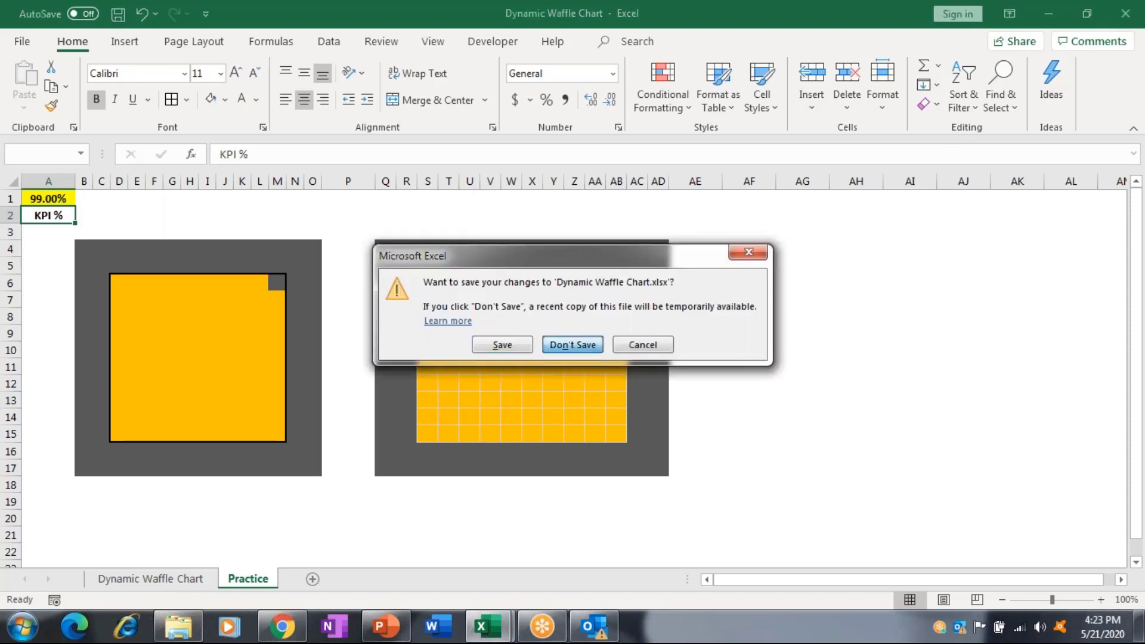
left_click(572, 345)
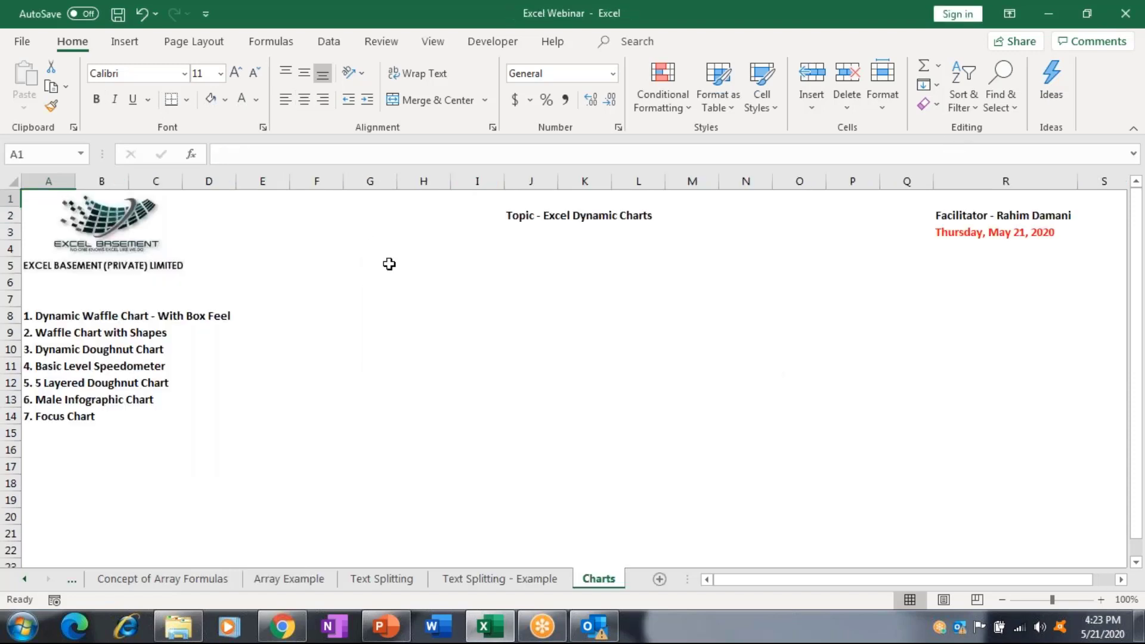
key("alt+Tab")
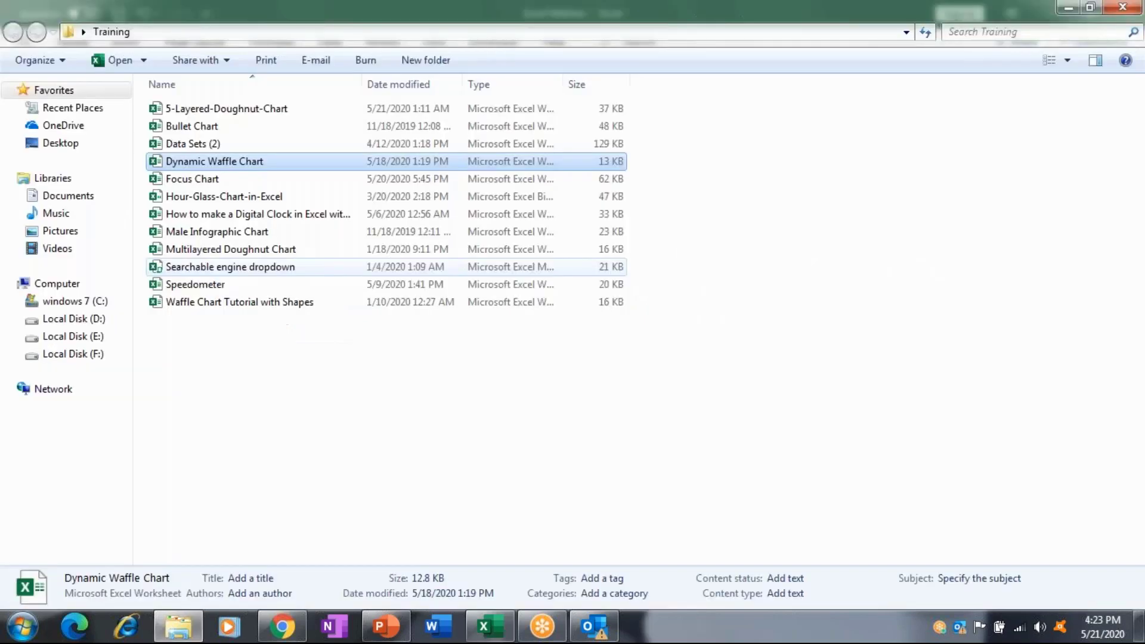
Select the Male Infographic Chart file in the Training folder and open it.
key("Down")
key("Down")
key("Down")
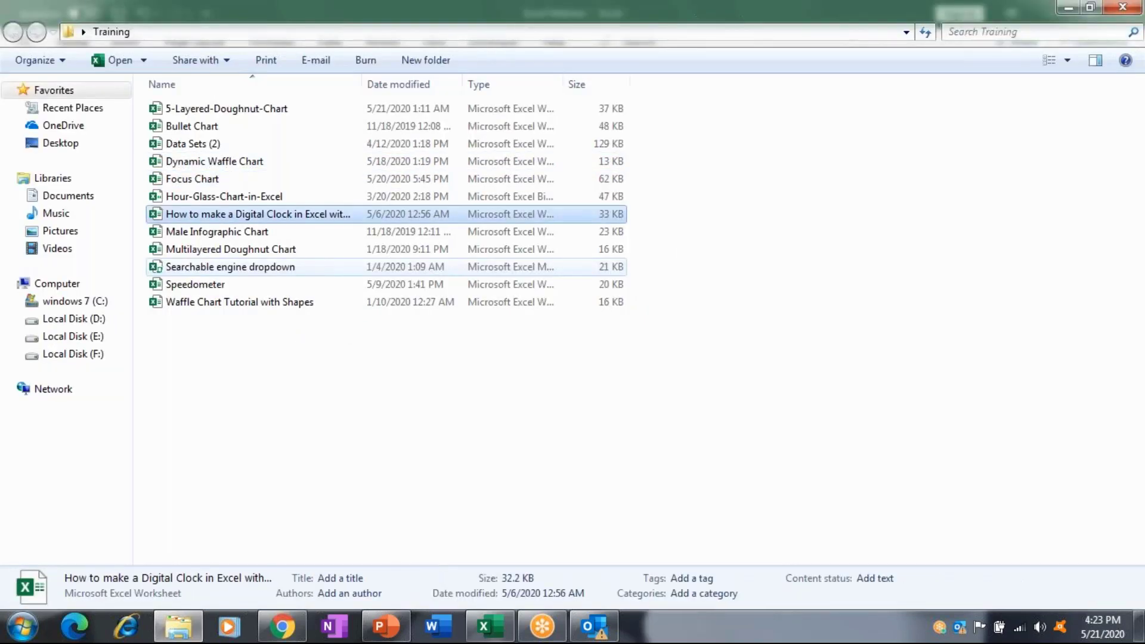
key("Down")
key("alt+Tab")
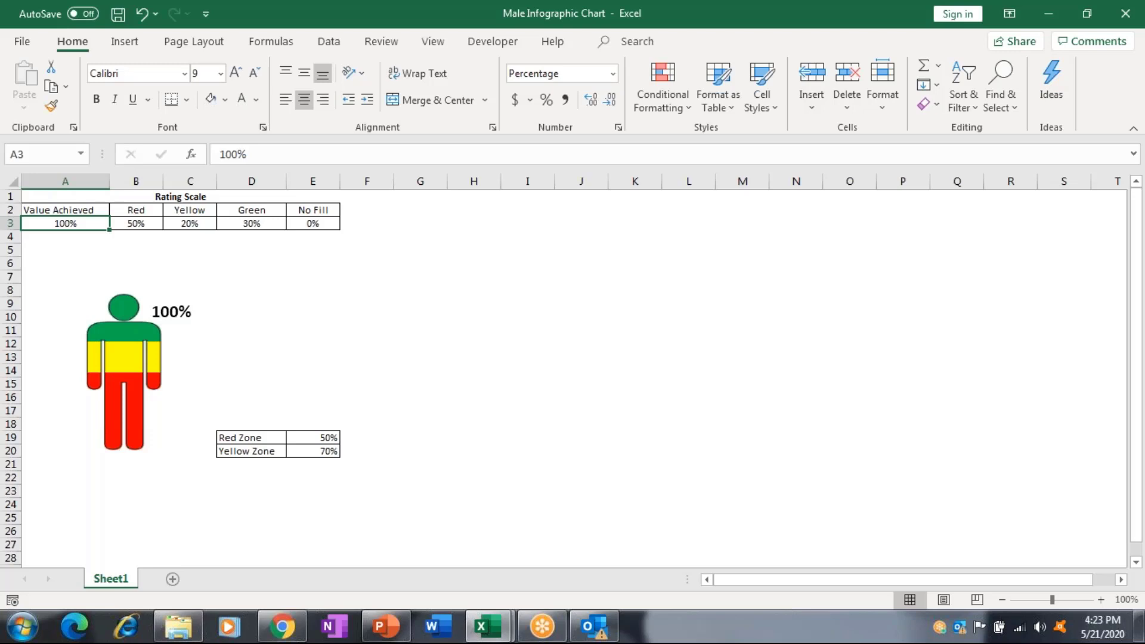
Enter 78% and then 56% as the Value Achieved in A3.
type("78")
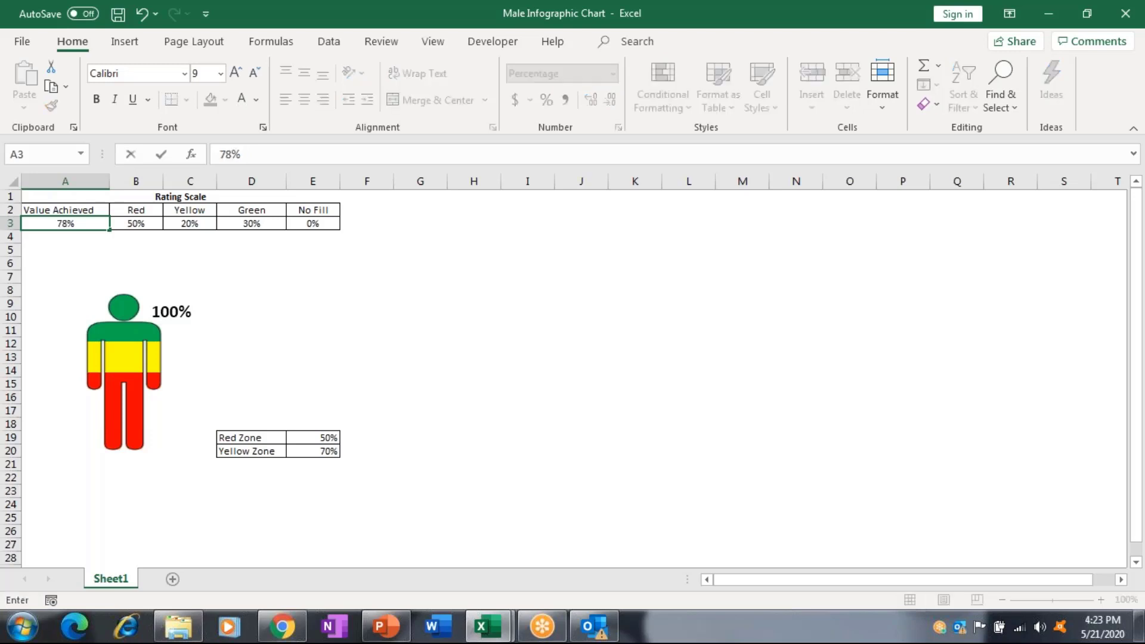
key("Return")
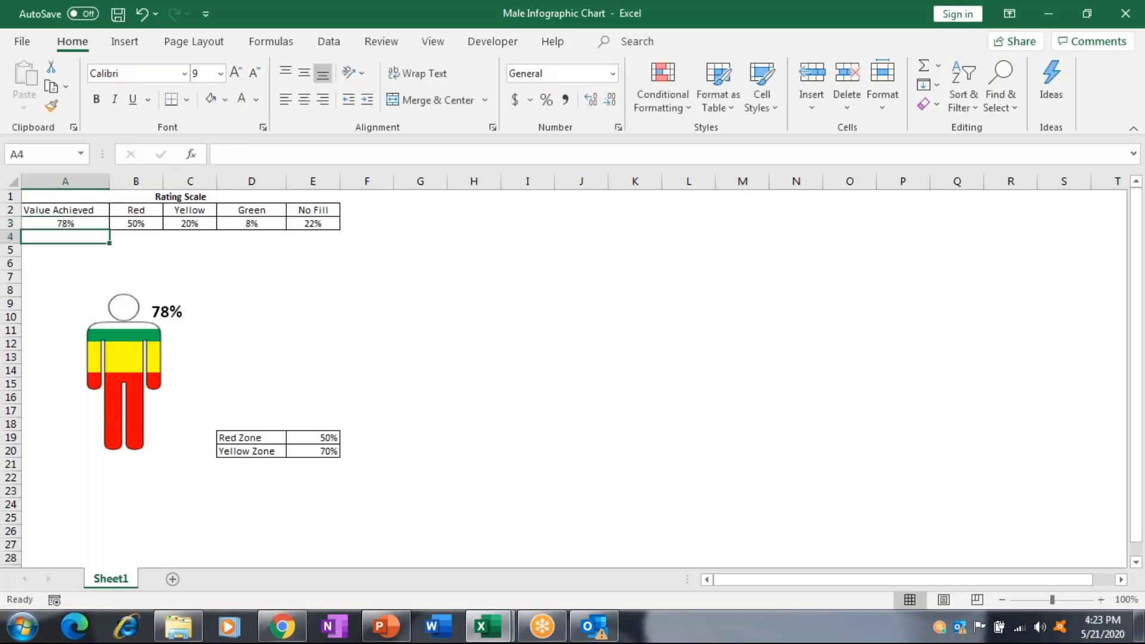
left_click(66, 223)
type("5")
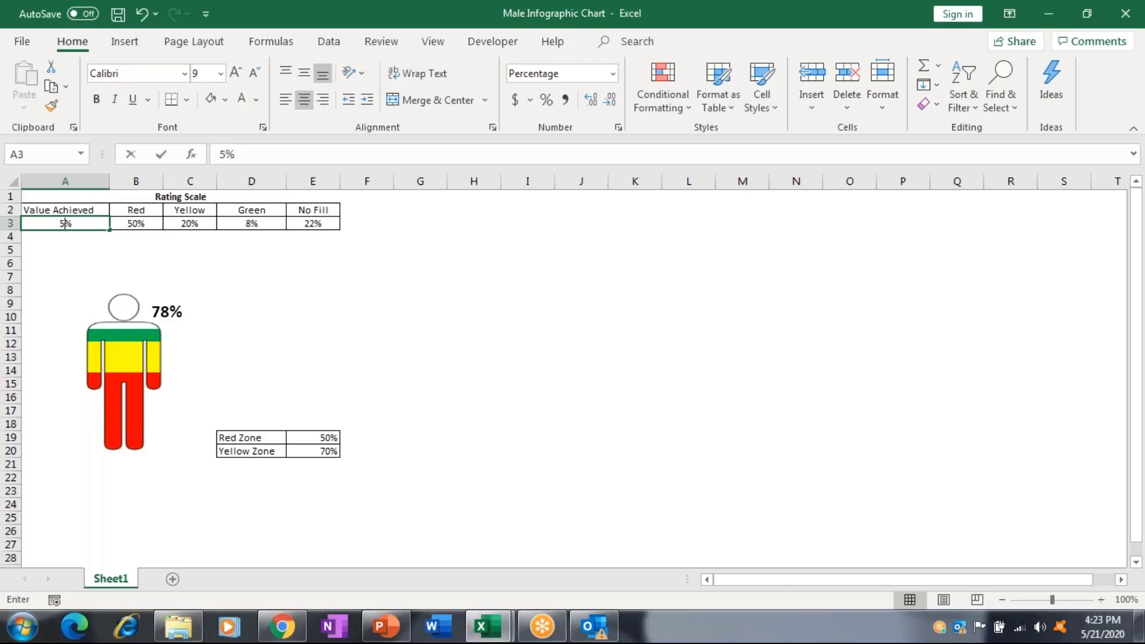
type("6")
key("Return")
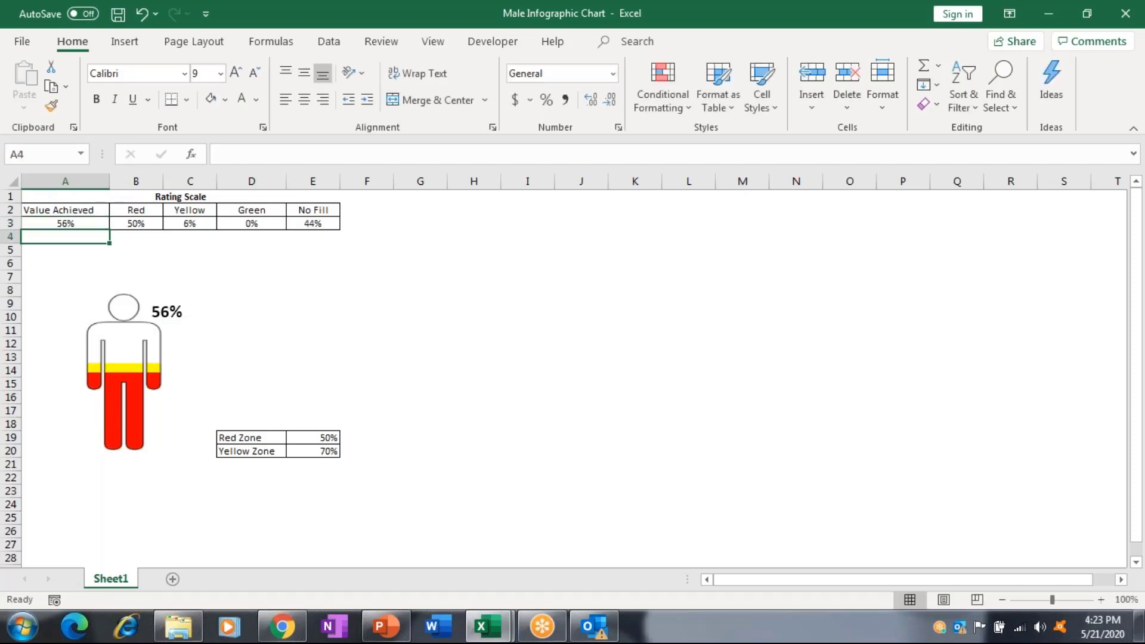
Add a new blank sheet and apply All Borders to a small selected range.
left_click(173, 579)
left_click_drag(341, 421, 359, 429)
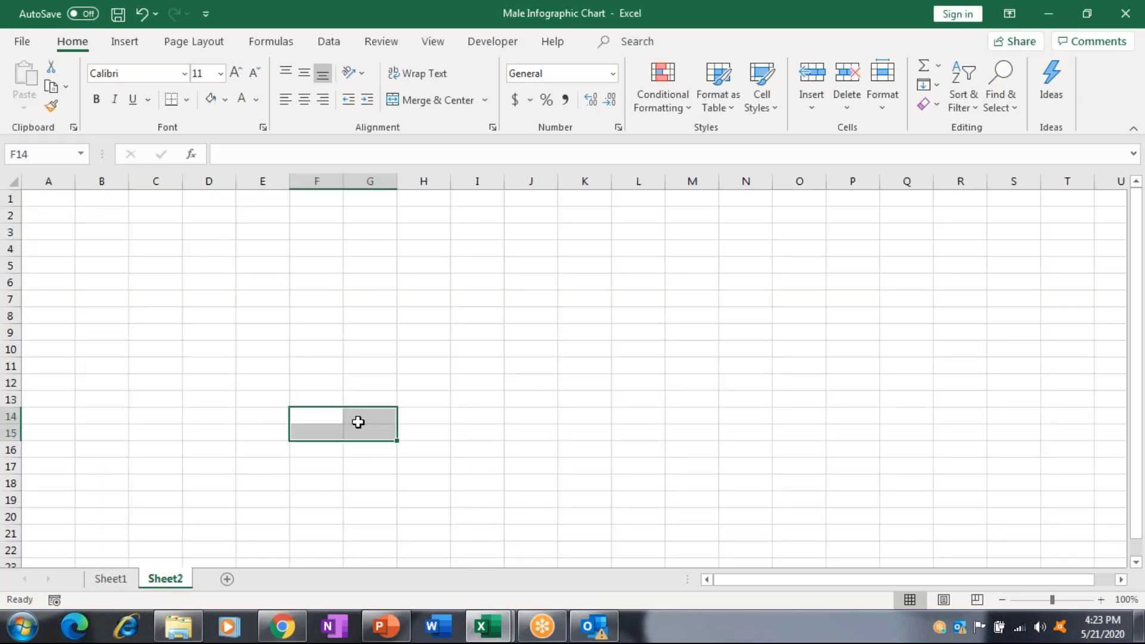
left_click(187, 100)
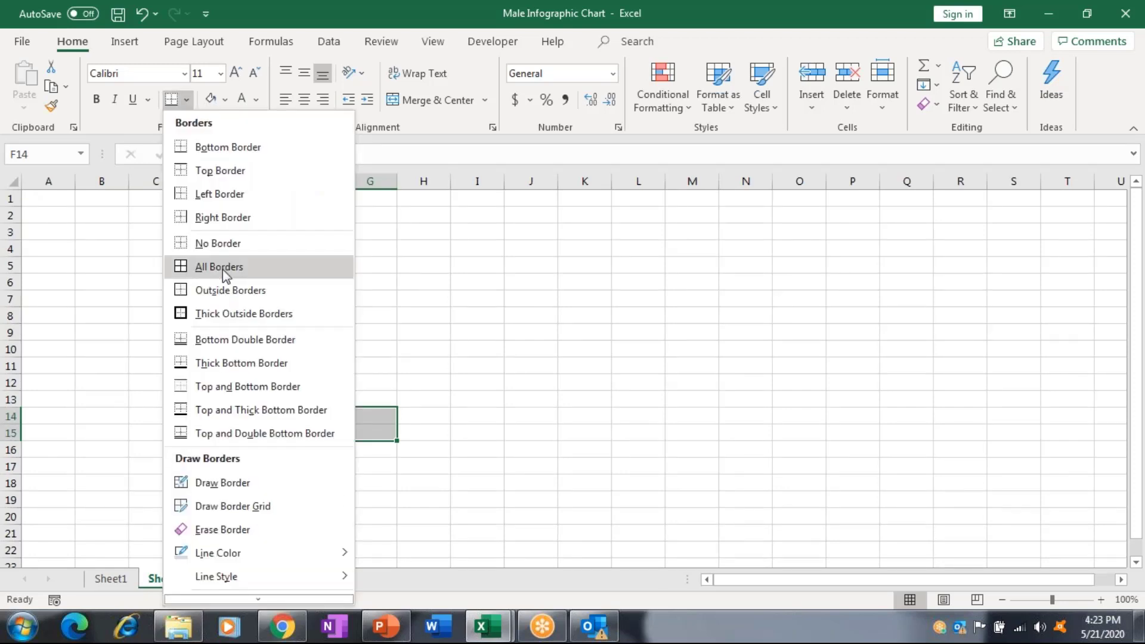
left_click(223, 267)
Set the border colour to black and give every cell of F14:G15 borders.
left_click(316, 416)
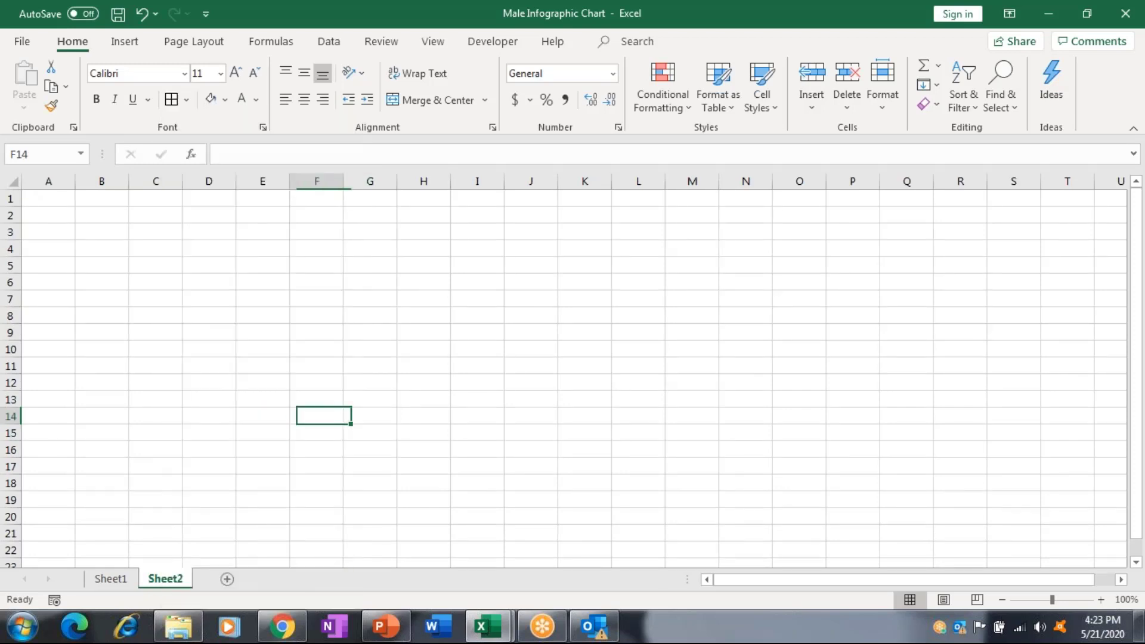
left_click(187, 102)
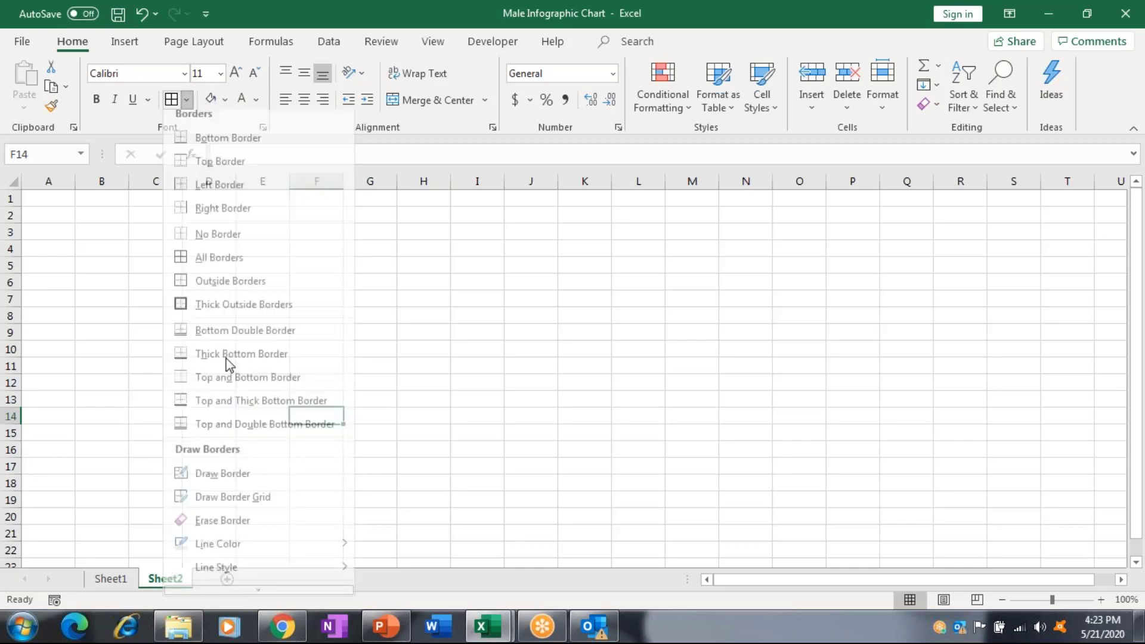
mouse_move(255, 548)
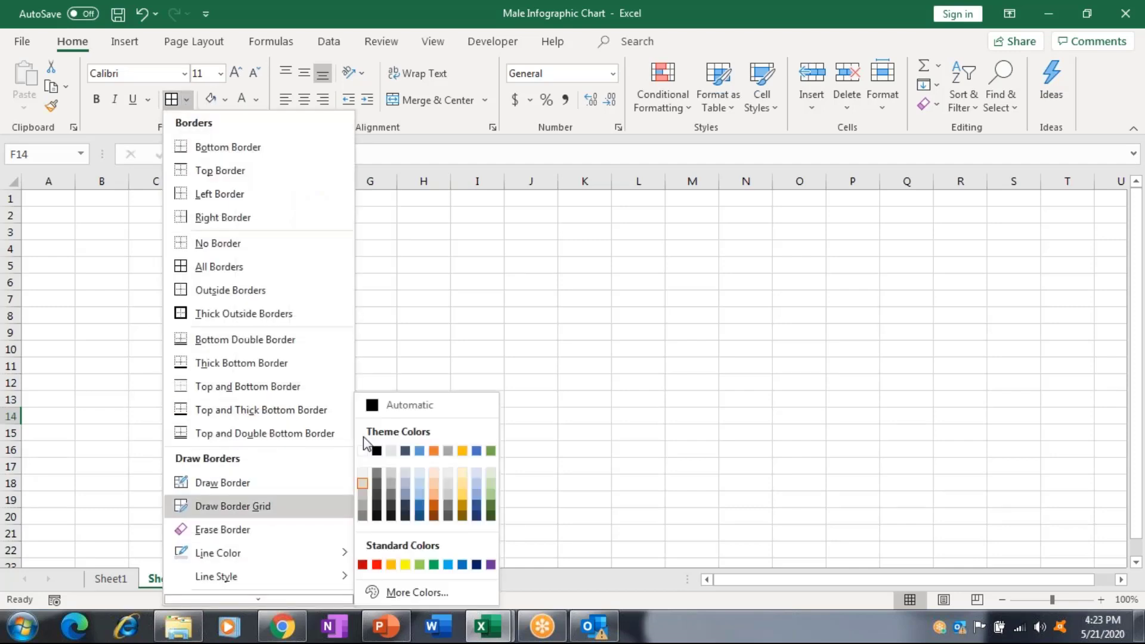
left_click(377, 451)
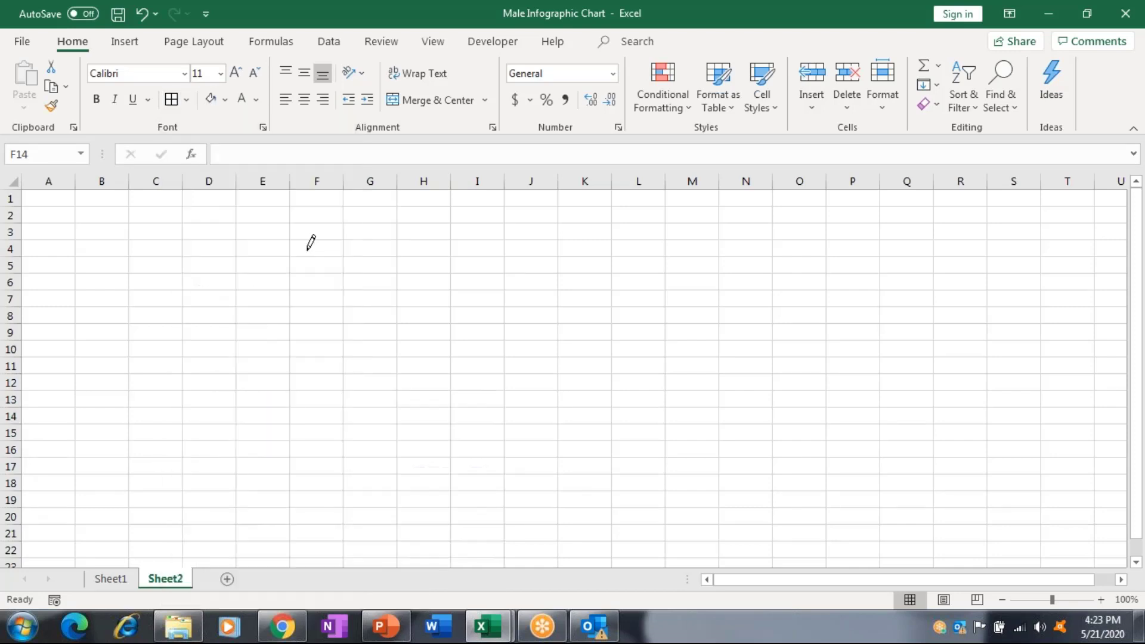
left_click(310, 407)
left_click(187, 99)
left_click(225, 270)
left_click_drag(316, 416, 370, 432)
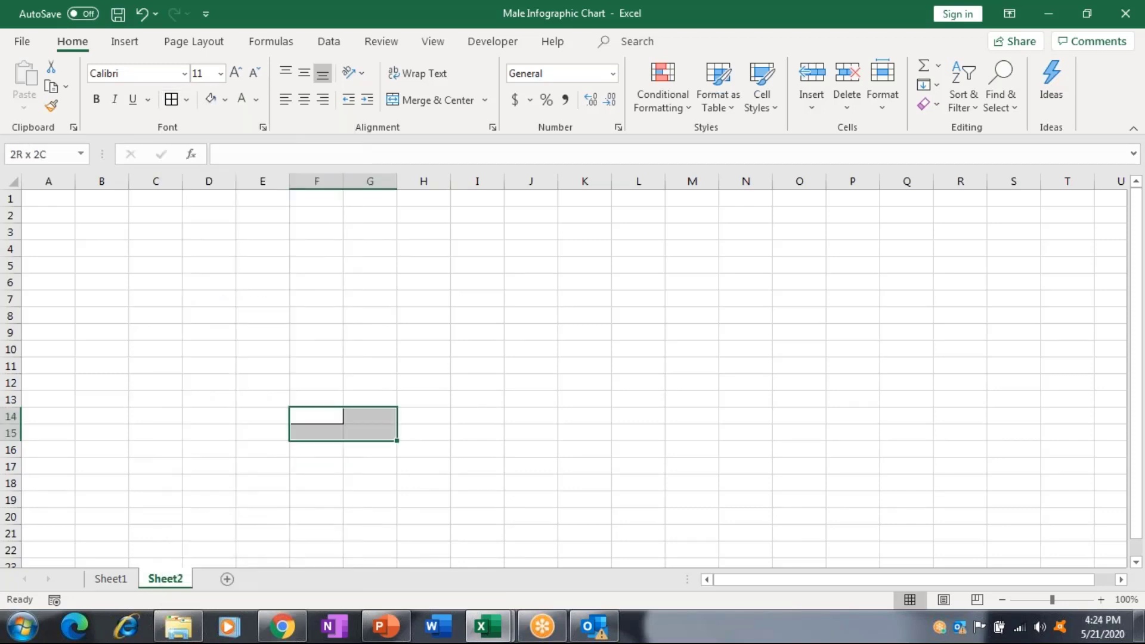
left_click(172, 99)
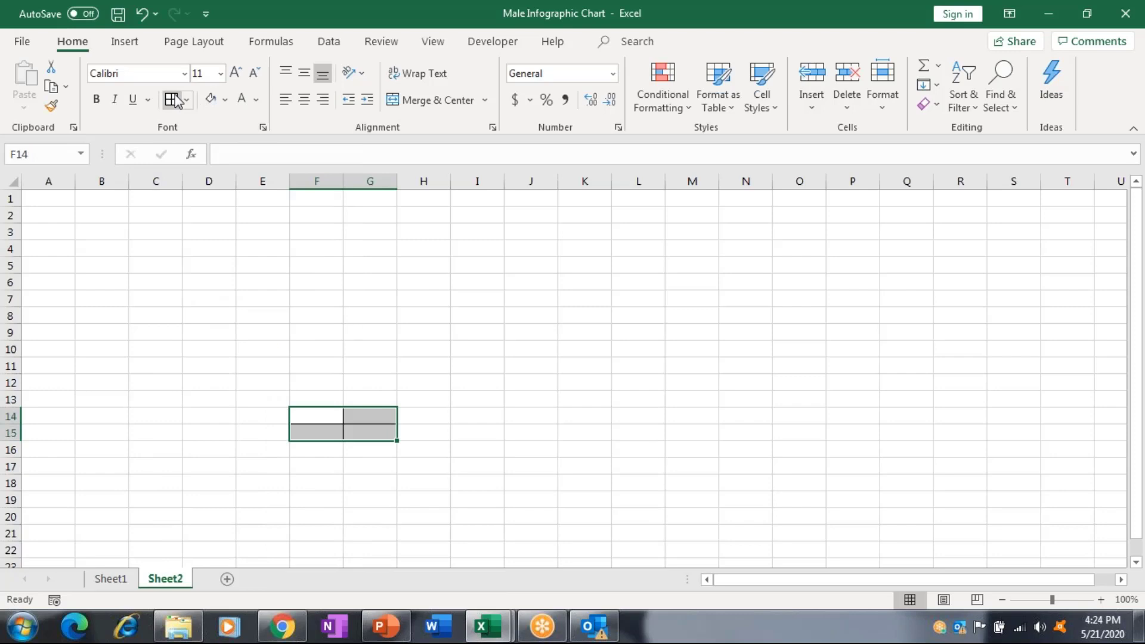
Type Red in F14, Yellow in F15, and 50% in G14.
key("Right")
key("Right")
key("Left")
key("Left")
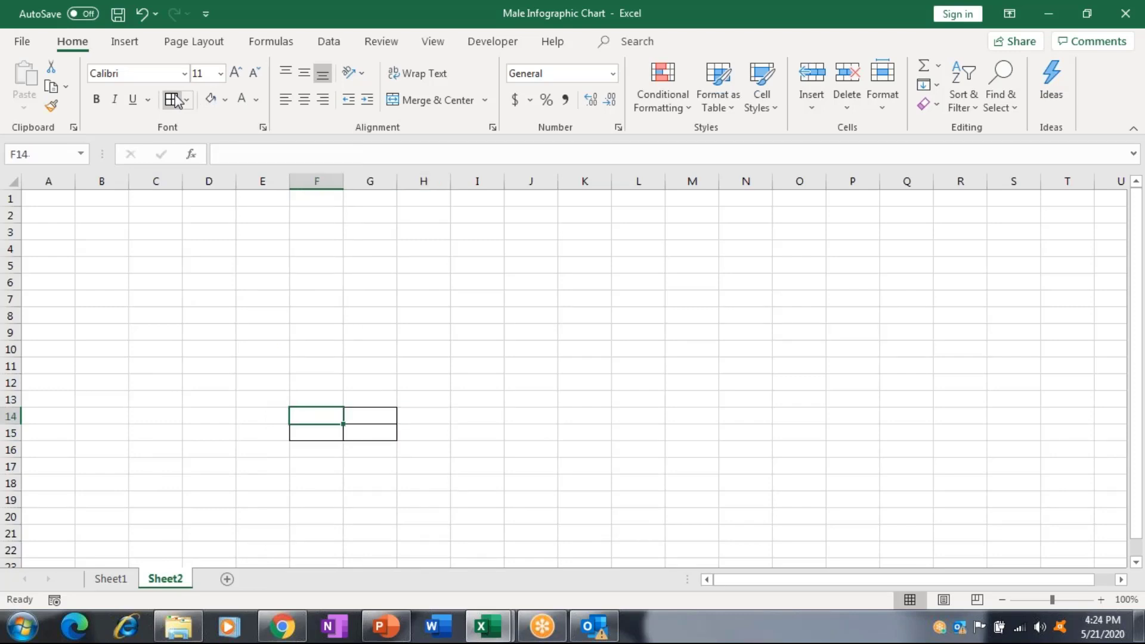
type("Red")
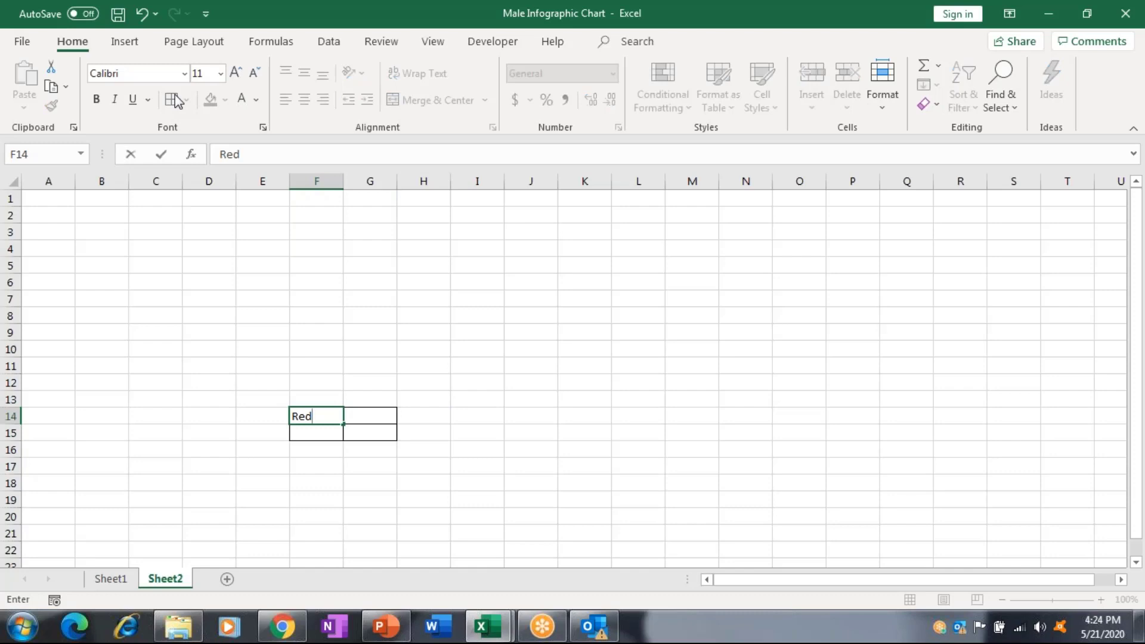
key("Return")
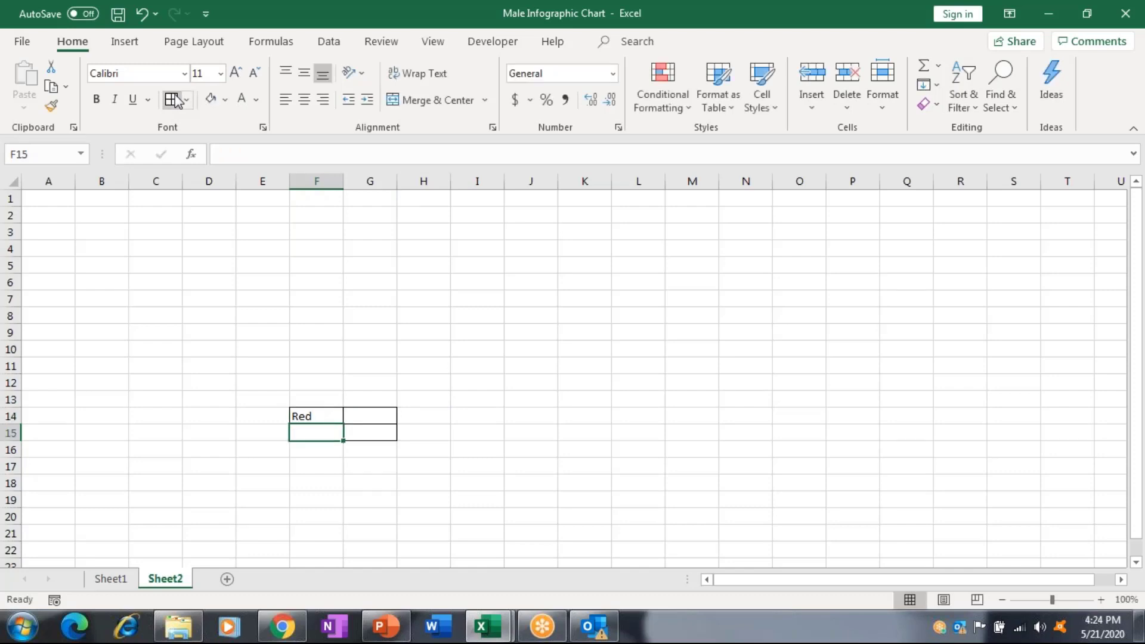
type("Yello")
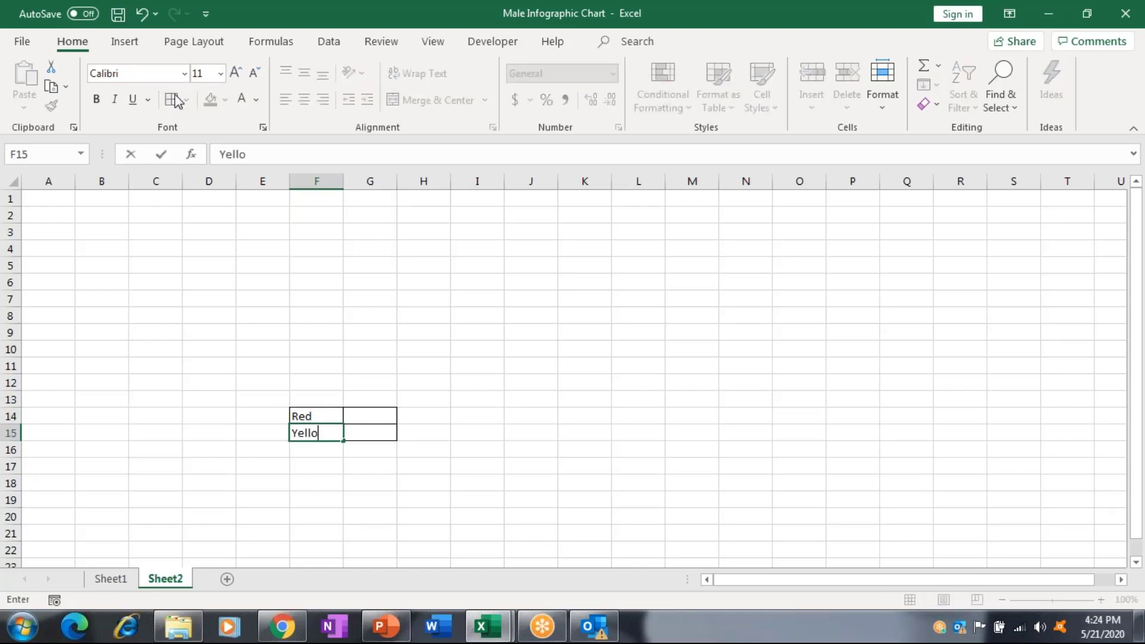
type("w")
key("Tab")
key("Up")
type("5")
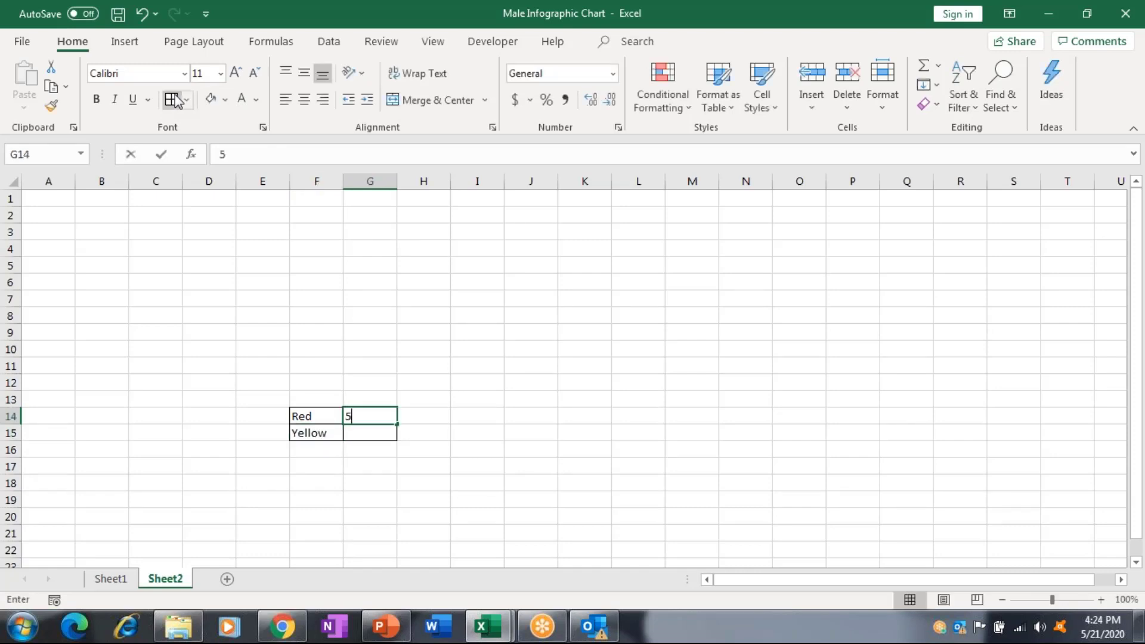
type("0")
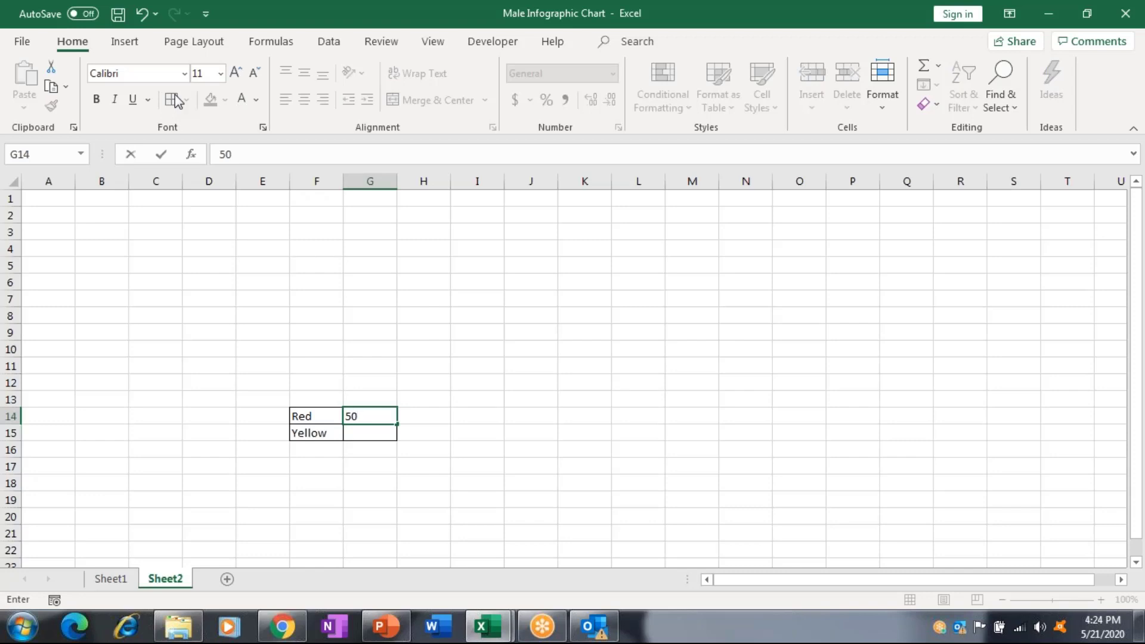
type("%")
key("Return")
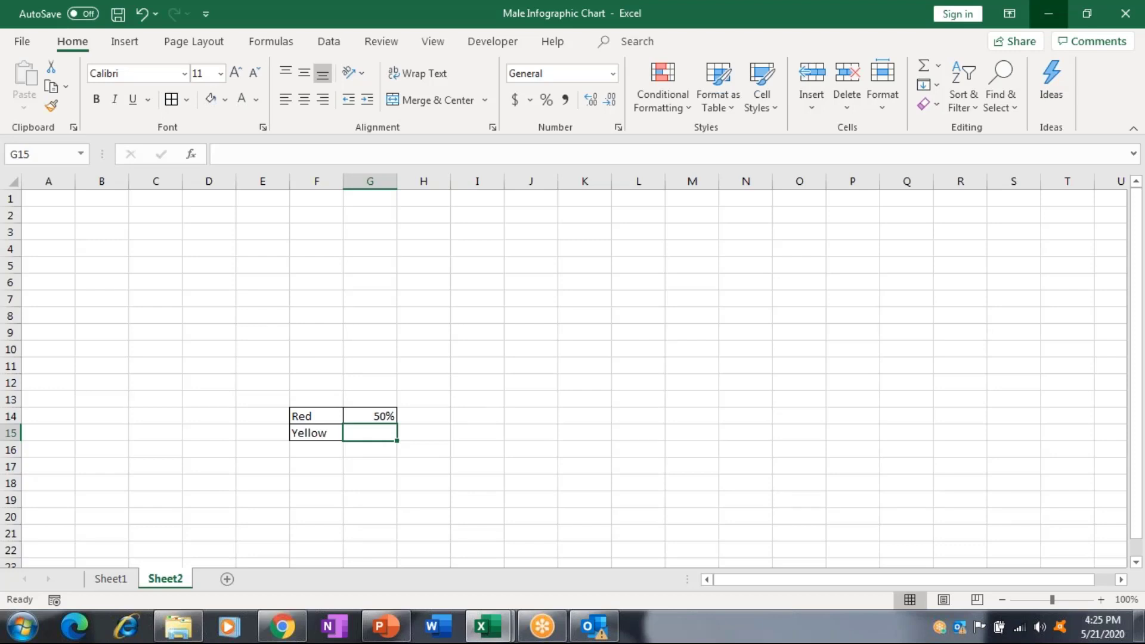
Minimize the male infographic workbook and open Waffle Chart Tutorial with Shapes from the Training folder.
left_click(1047, 13)
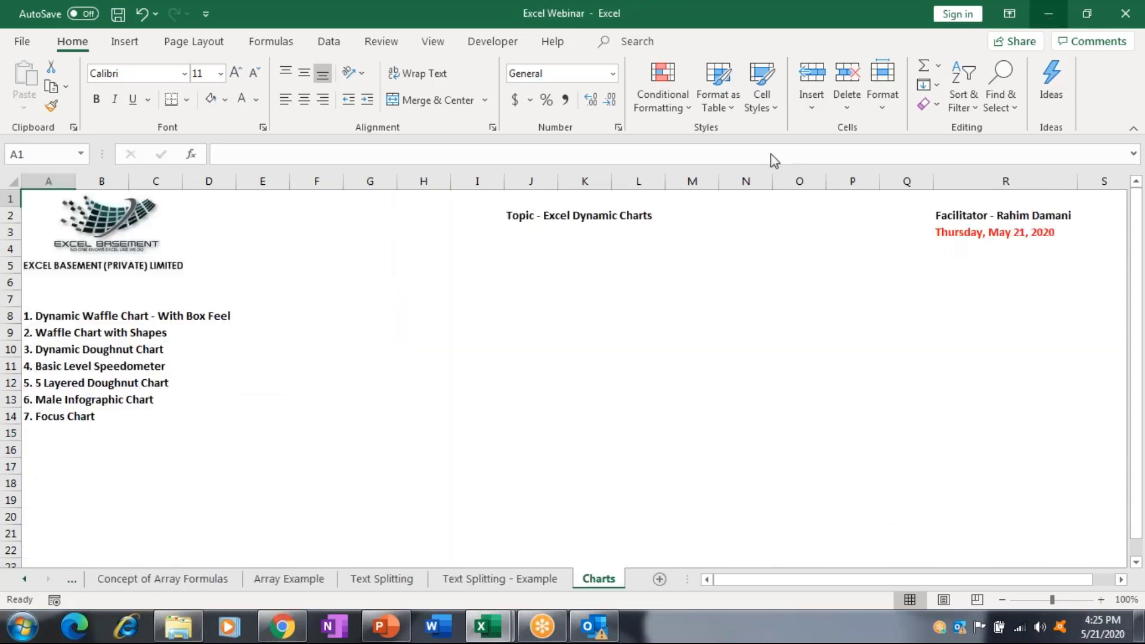
key("alt+Tab")
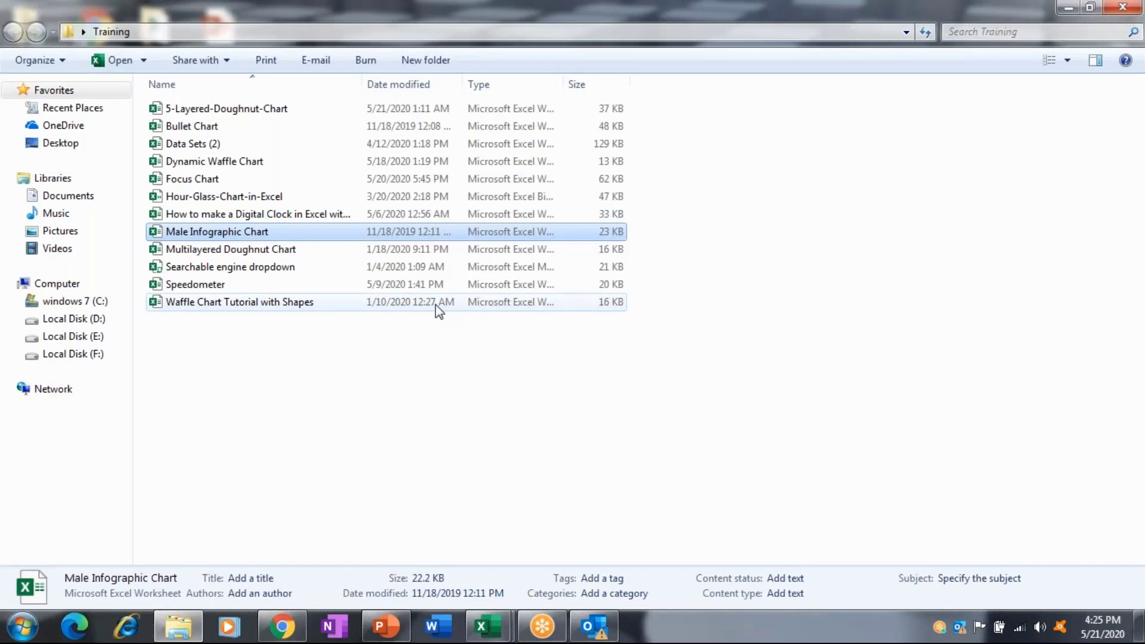
left_click(435, 304)
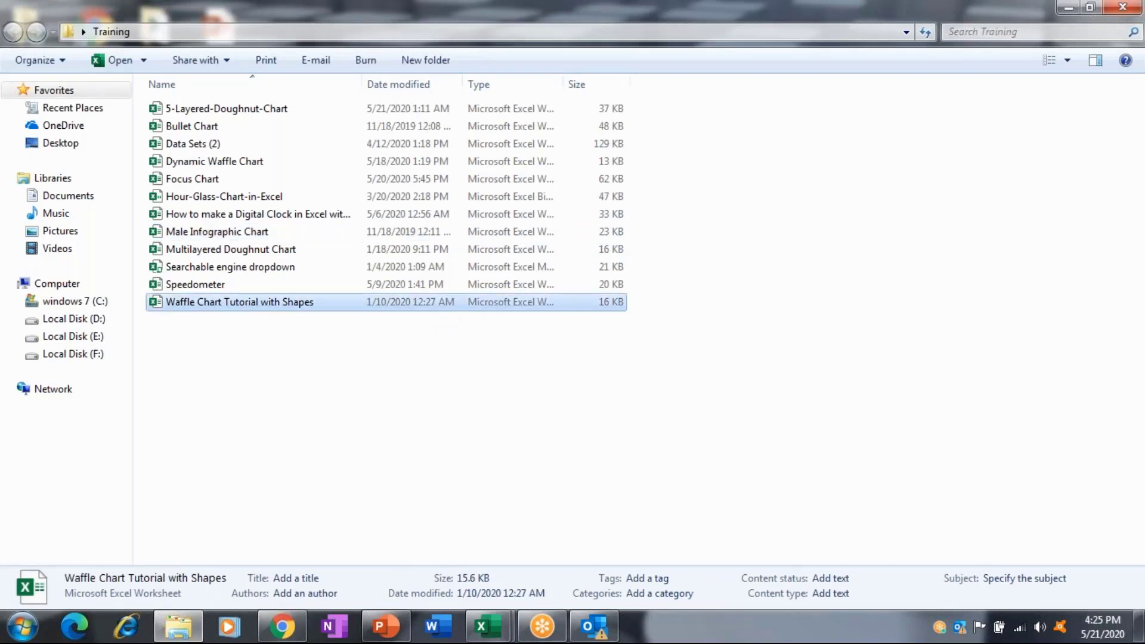
key("Return")
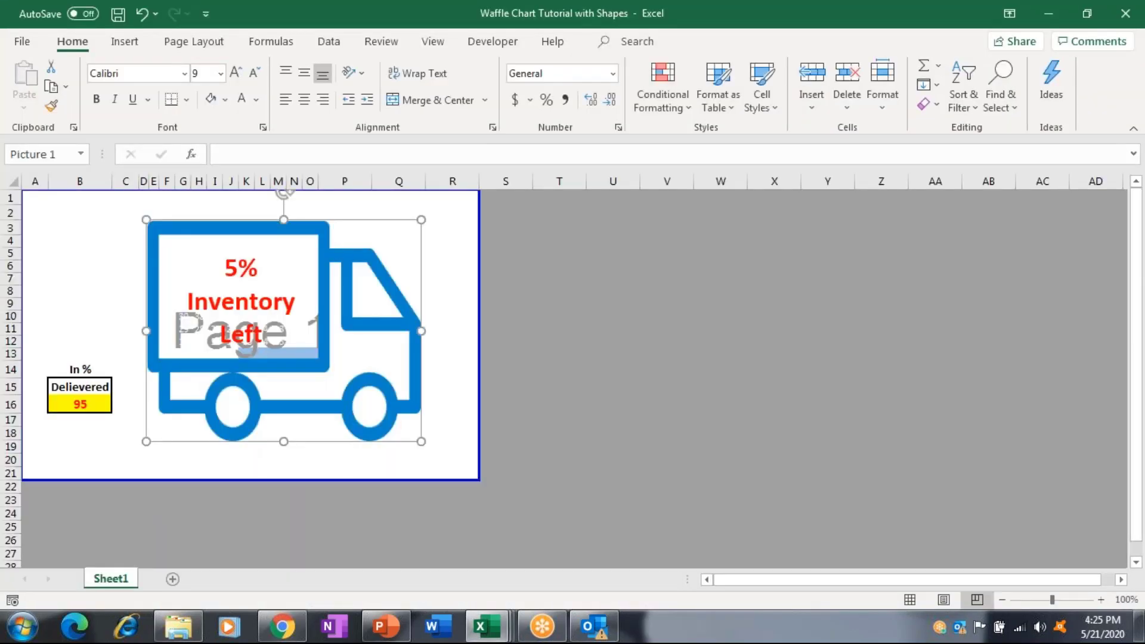
Nudge the truck picture right and type 56 over 95 in Delivered cell B16.
mouse_move(354, 316)
left_mouse_down()
mouse_move(521, 316)
mouse_move(355, 320)
left_mouse_up()
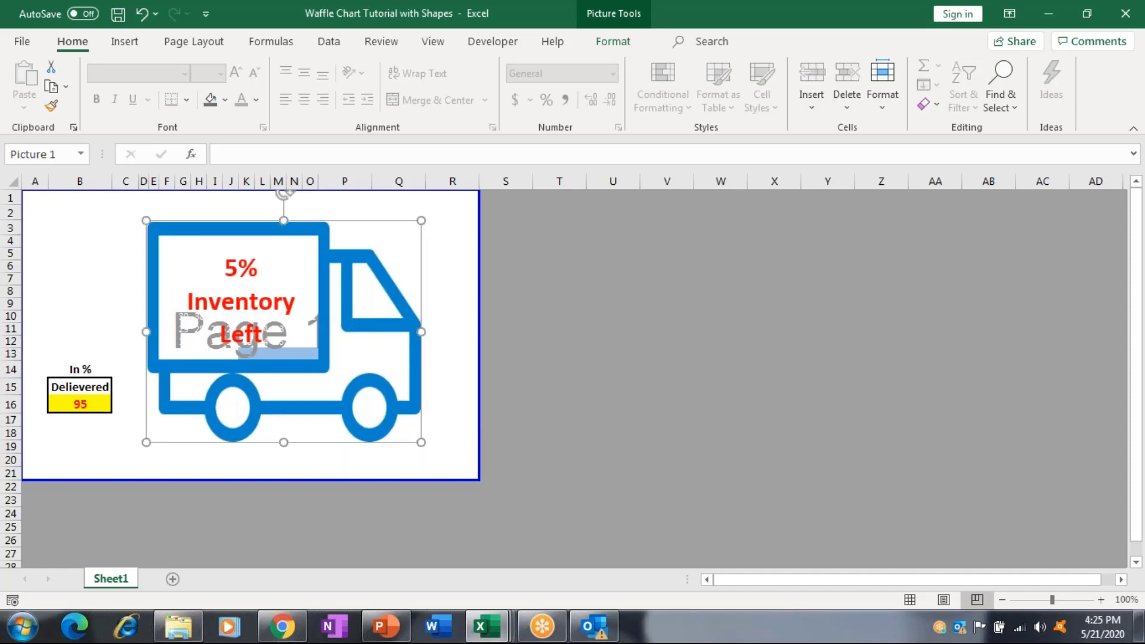
left_click(84, 402)
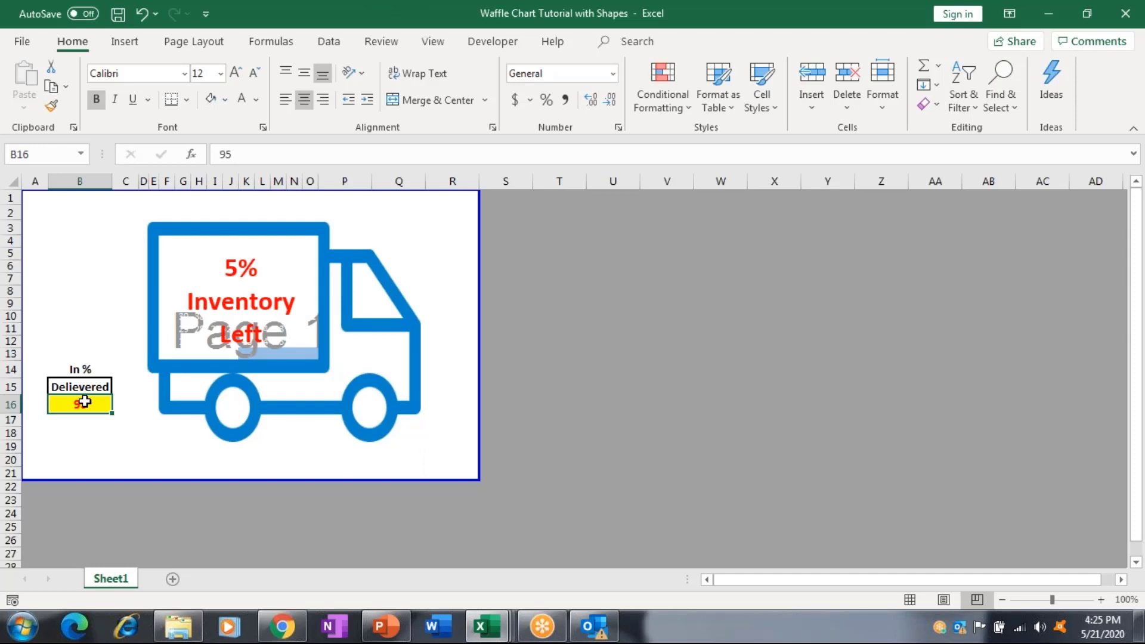
type("56")
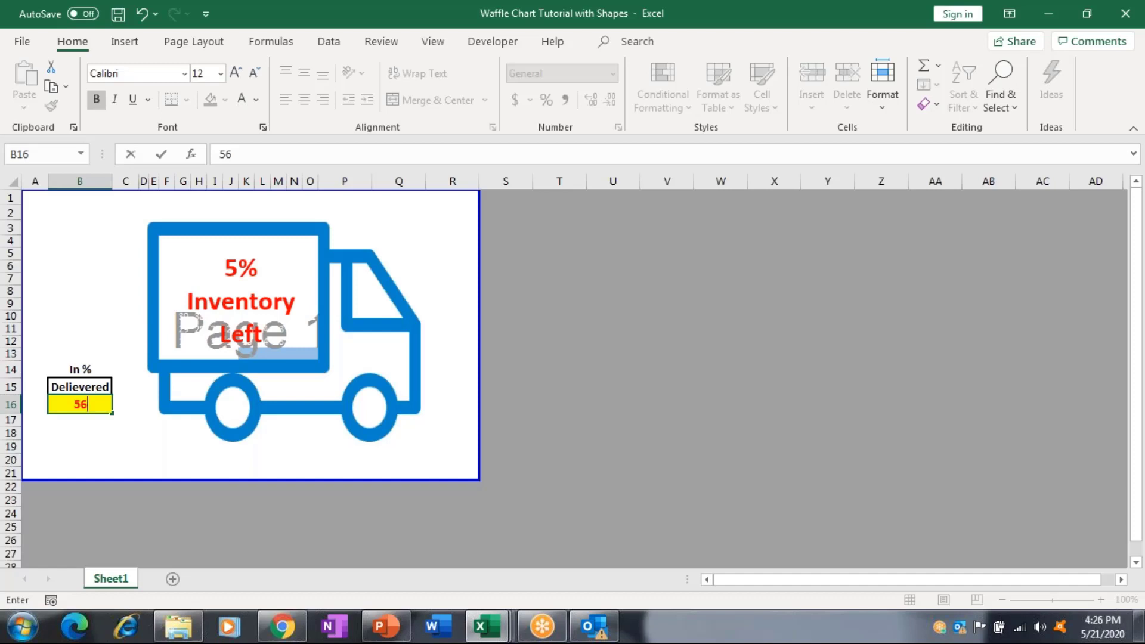
Commit 56 in B16, then try Delivered values 89 and 23.
key("ctrl+Return")
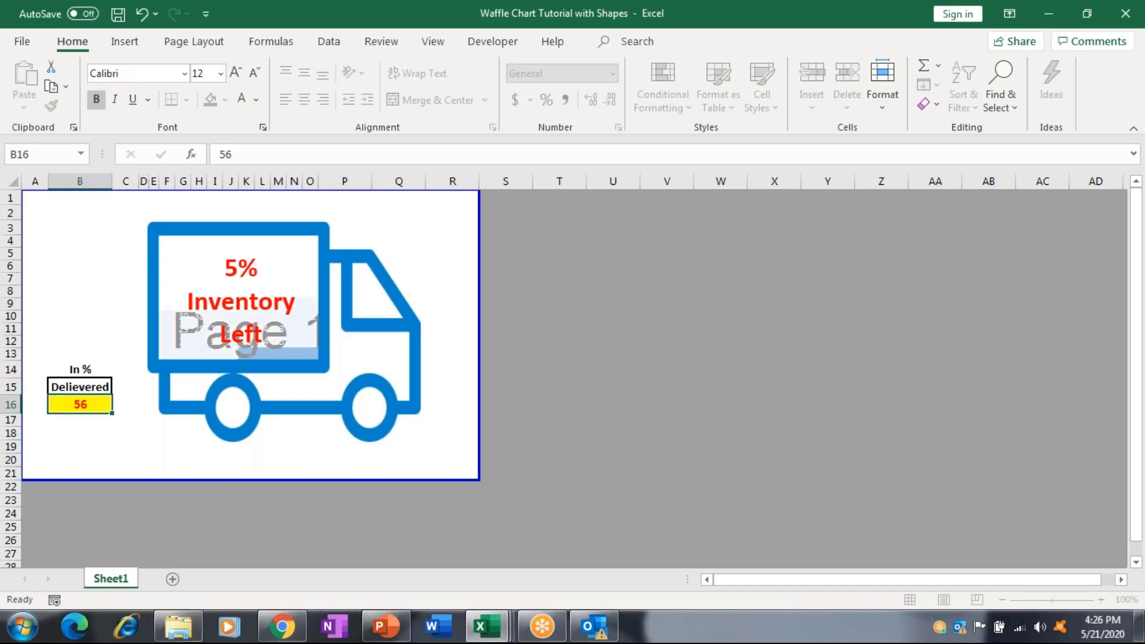
key("Return")
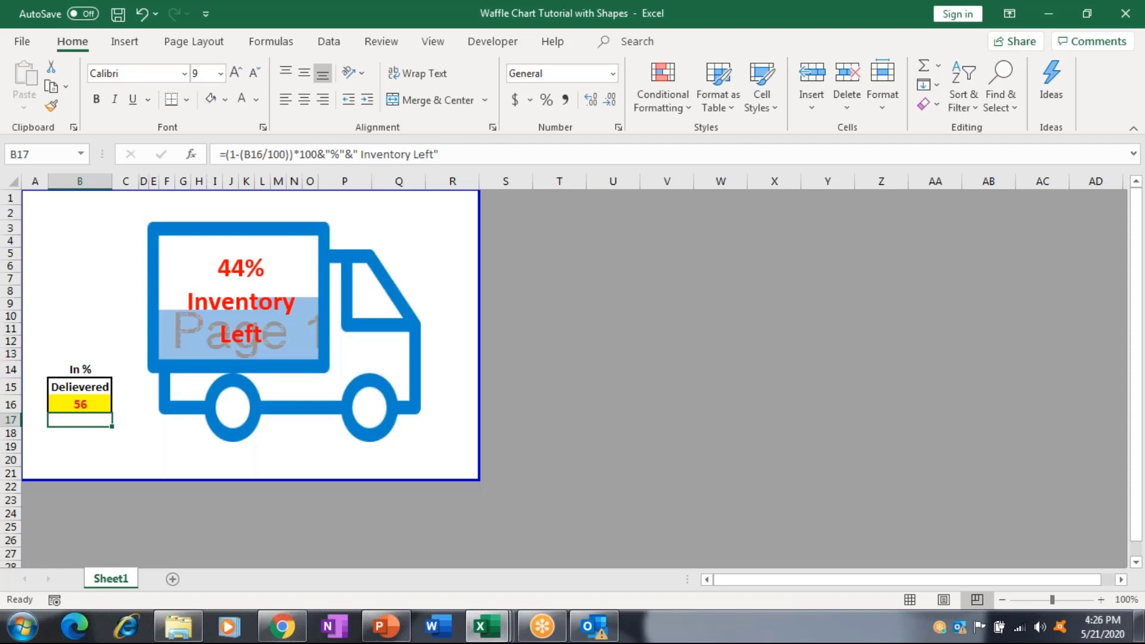
left_click(80, 404)
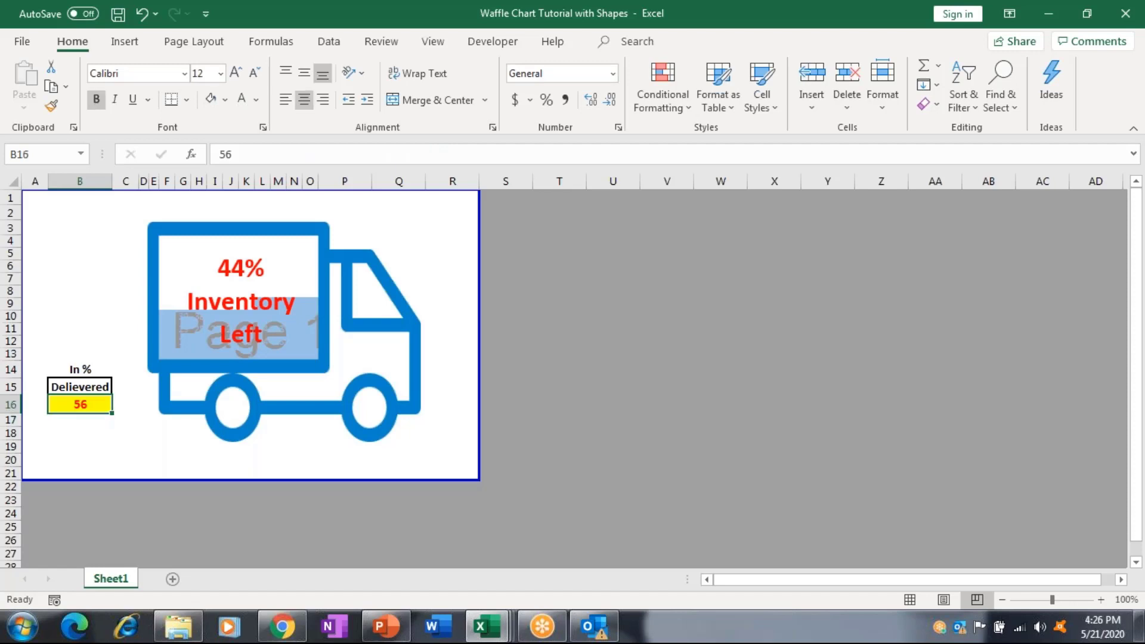
type("89")
key("Return")
left_click(79, 404)
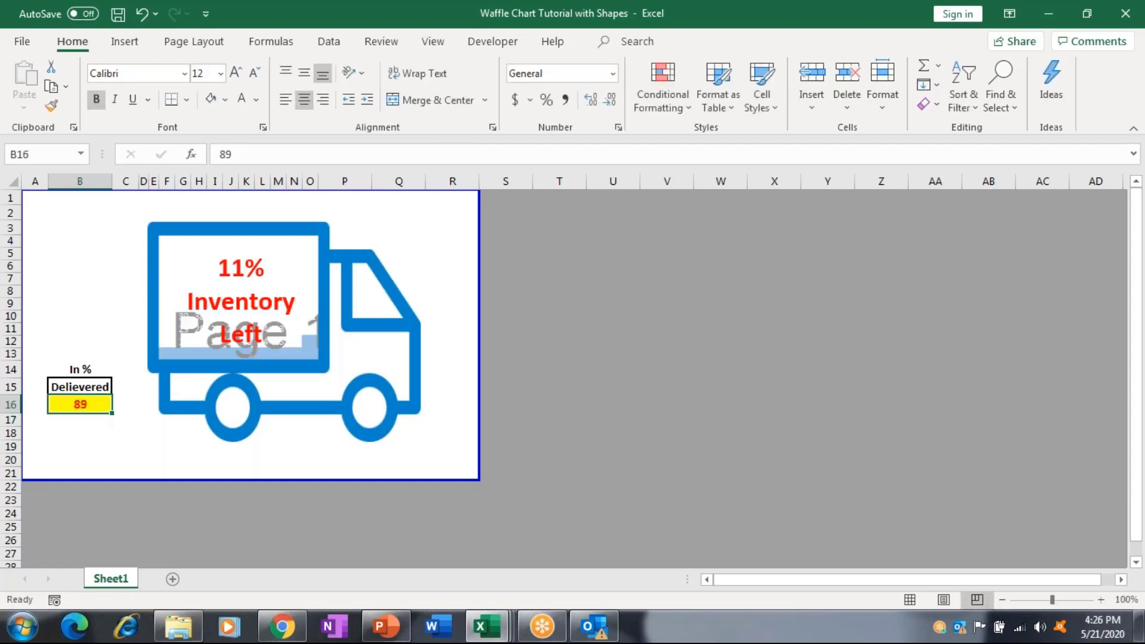
type("23")
key("ctrl+Return")
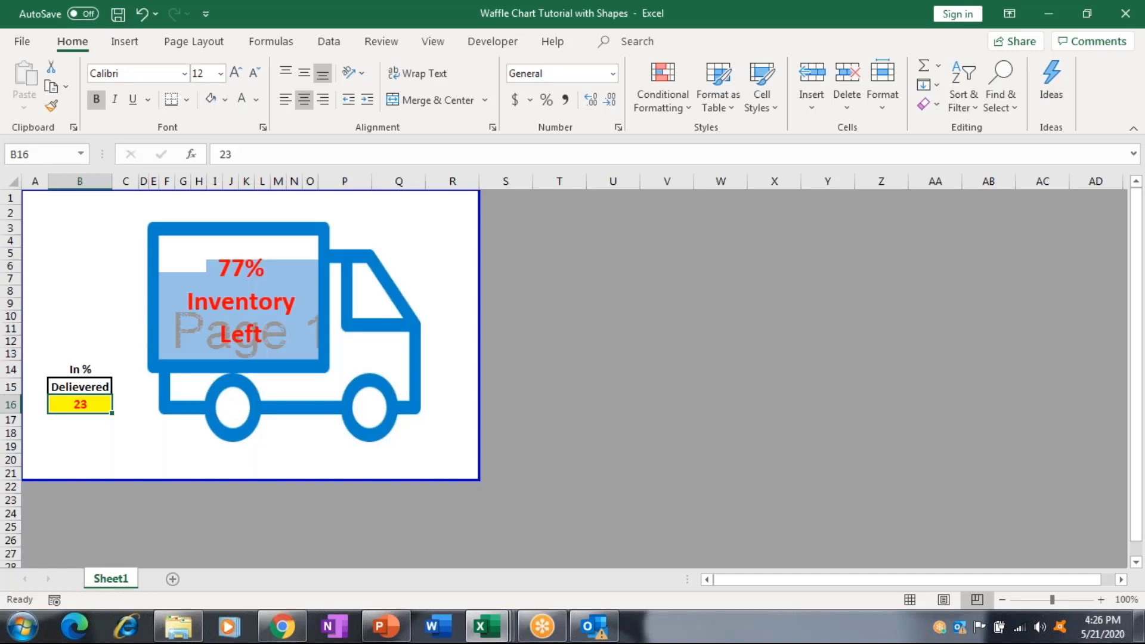
Try Delivered values 9, 56 and 23, then close the workbook without saving.
type("9")
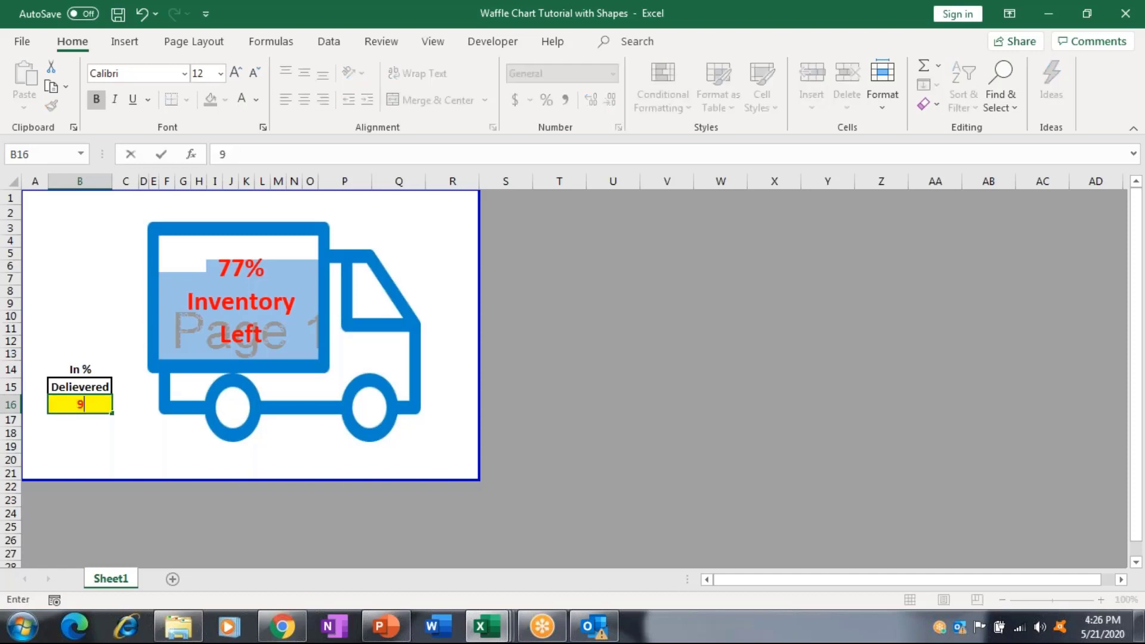
key("Return")
key("Up")
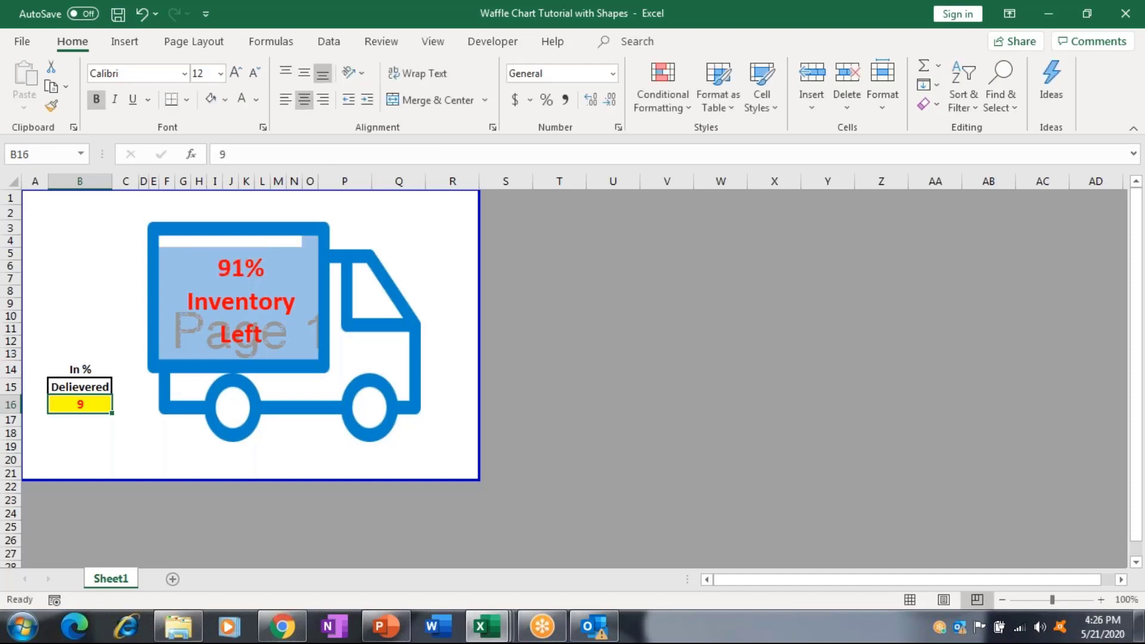
type("56")
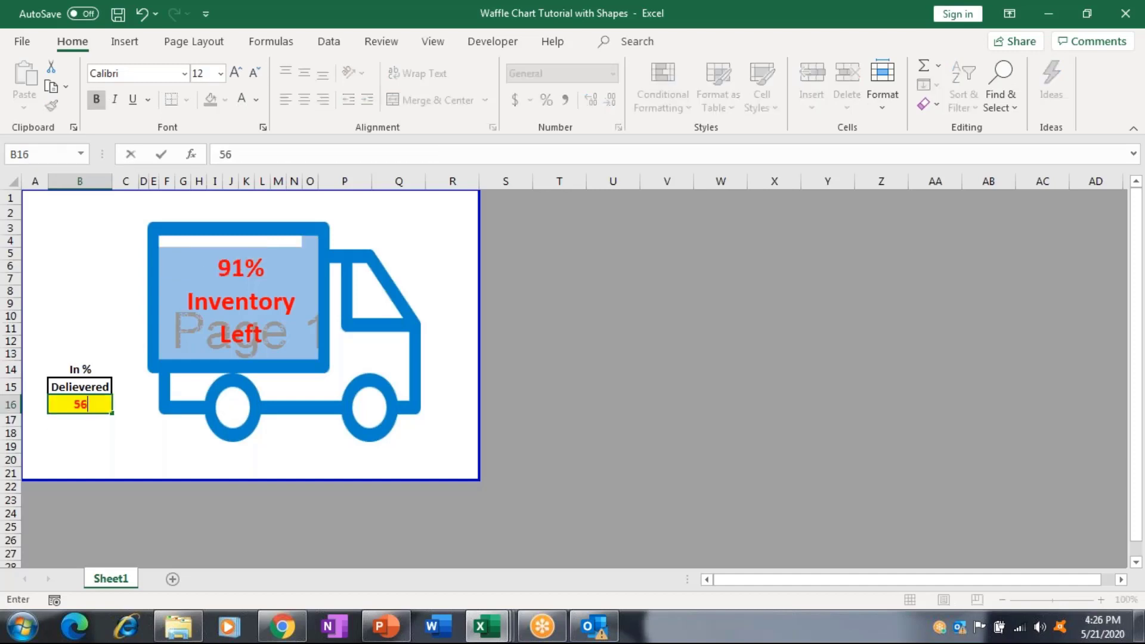
key("Return")
key("Up")
type("2")
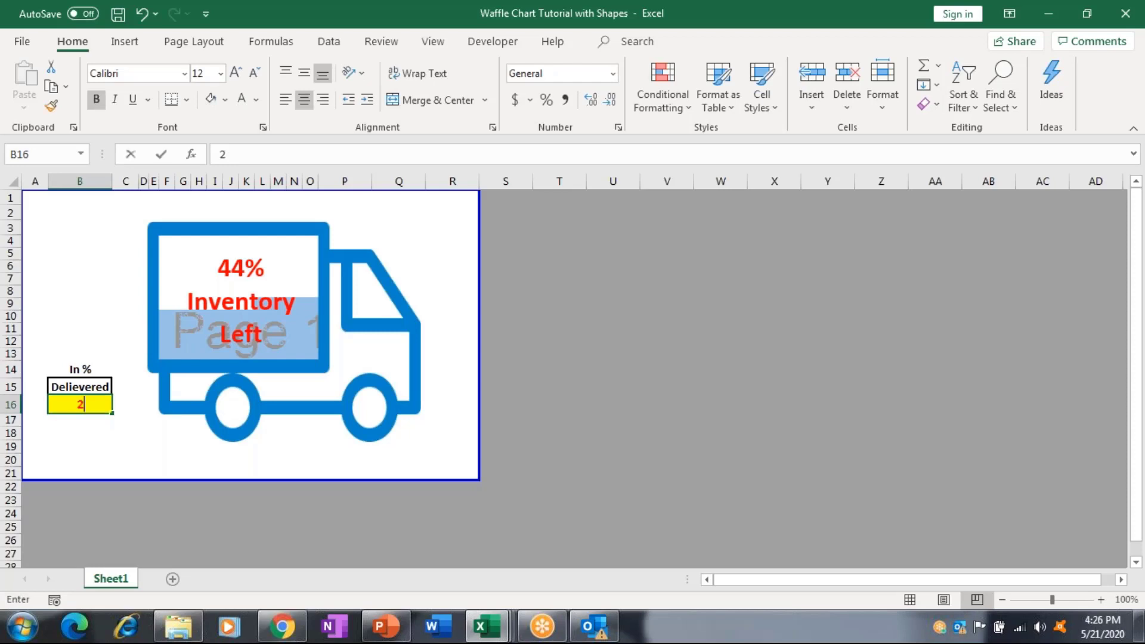
type("3")
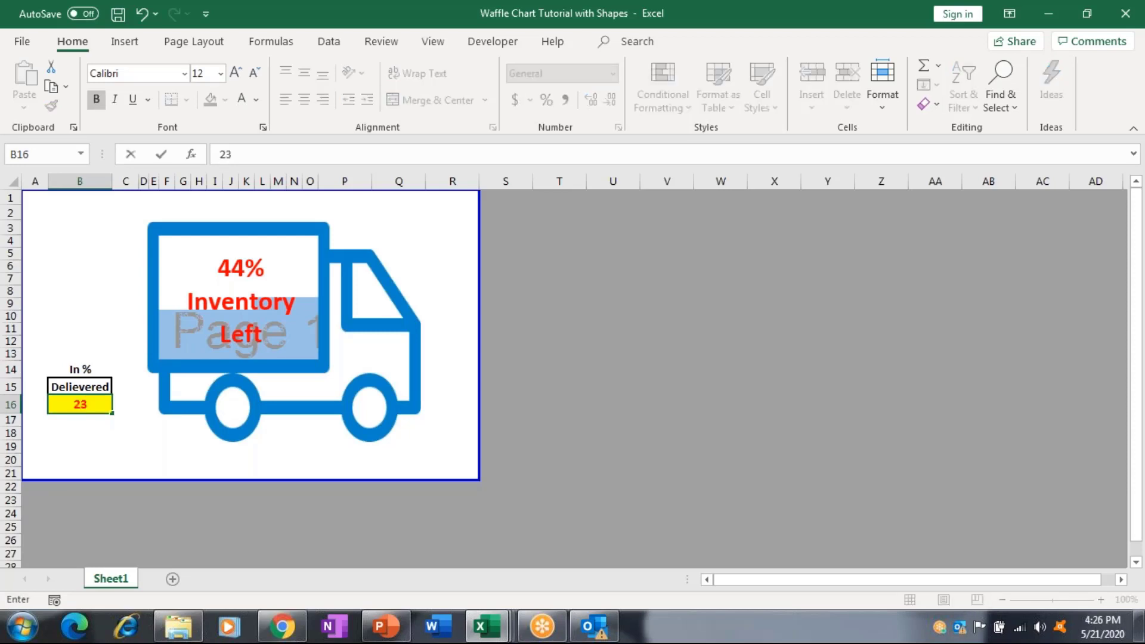
key("Return")
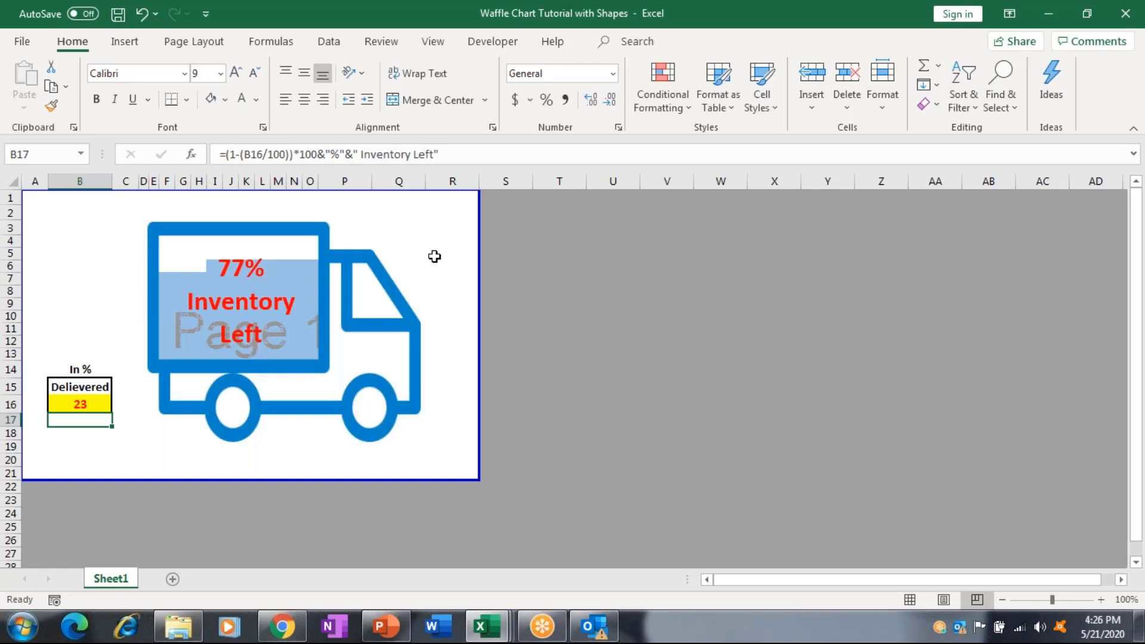
left_click(1123, 24)
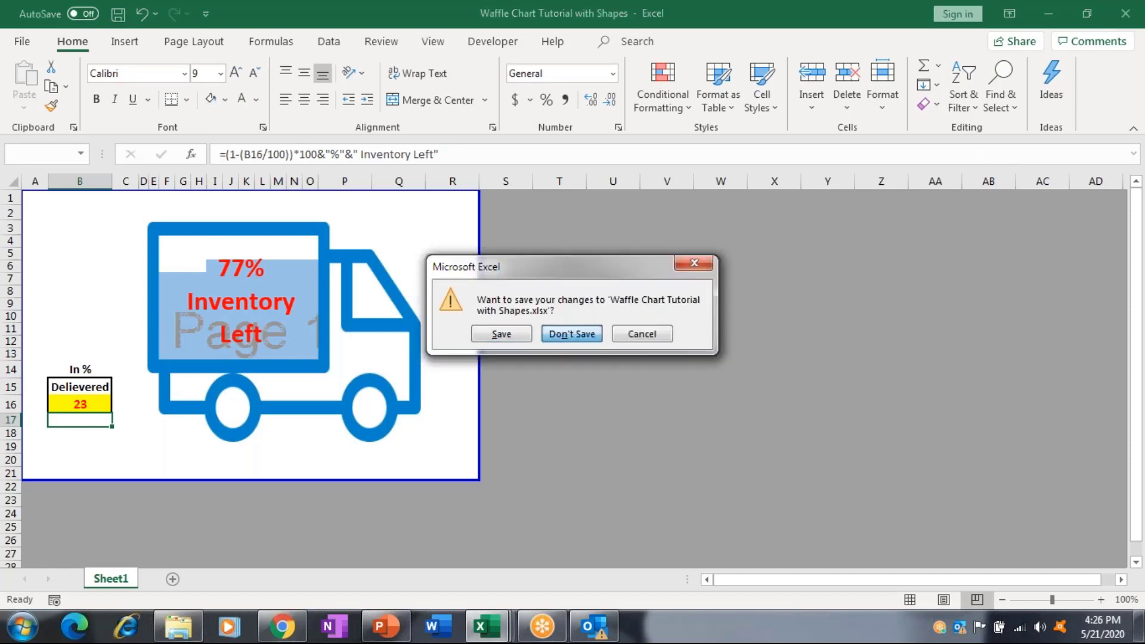
key("Return")
Switch back to Male Infographic Chart and enter 70% in G15 beside Yellow.
key("alt+Tab")
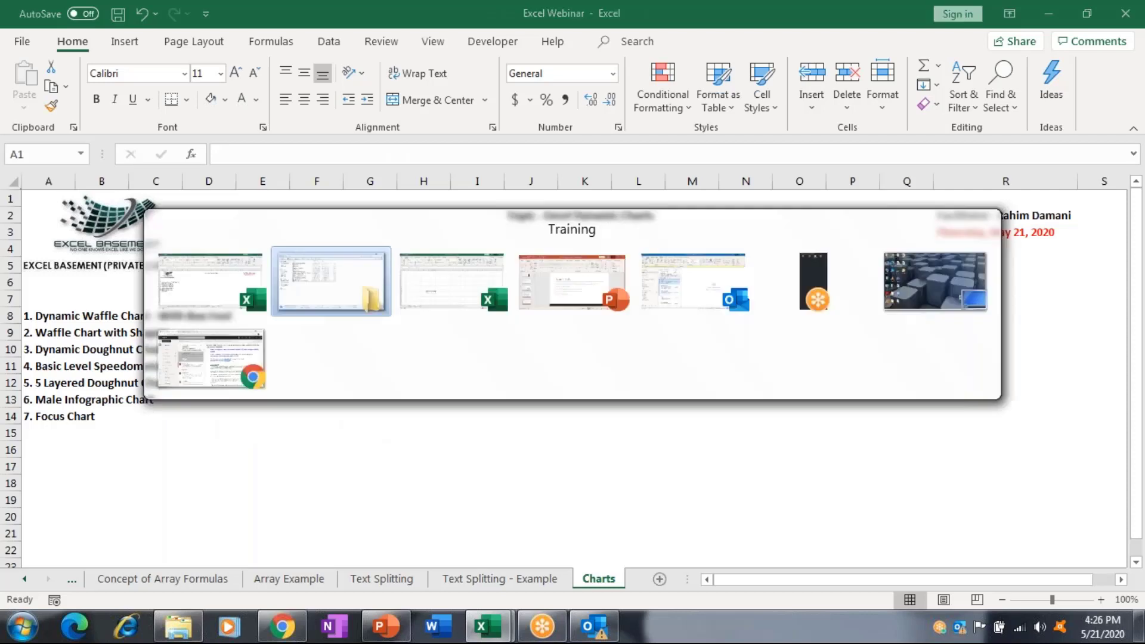
key("alt+Tab")
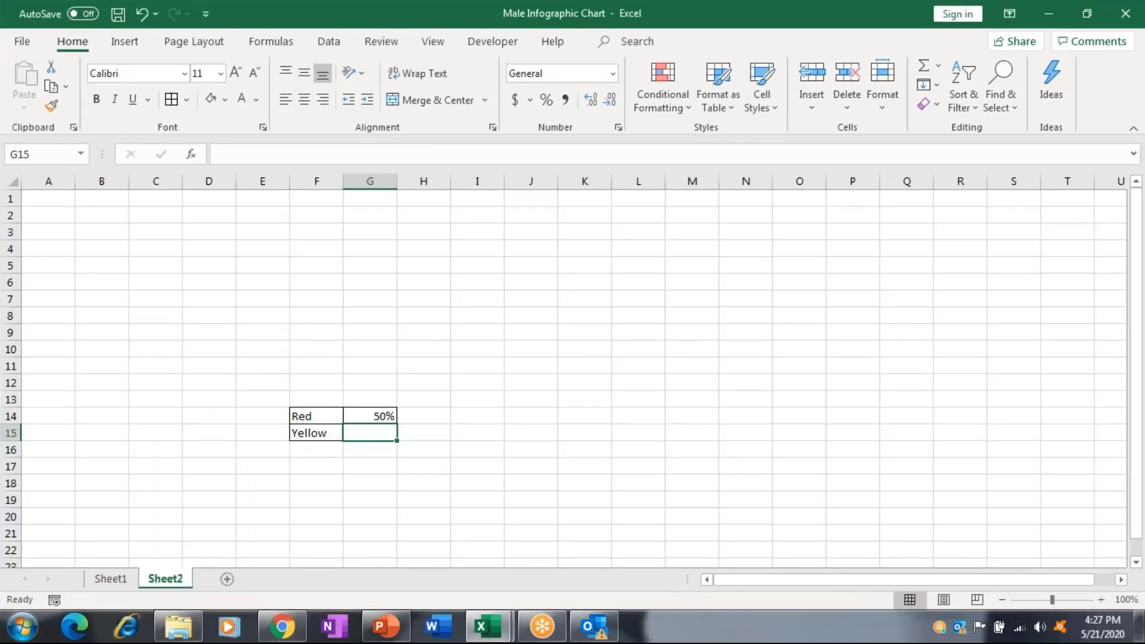
left_click(316, 433)
left_click(369, 432)
key("F2")
type("7")
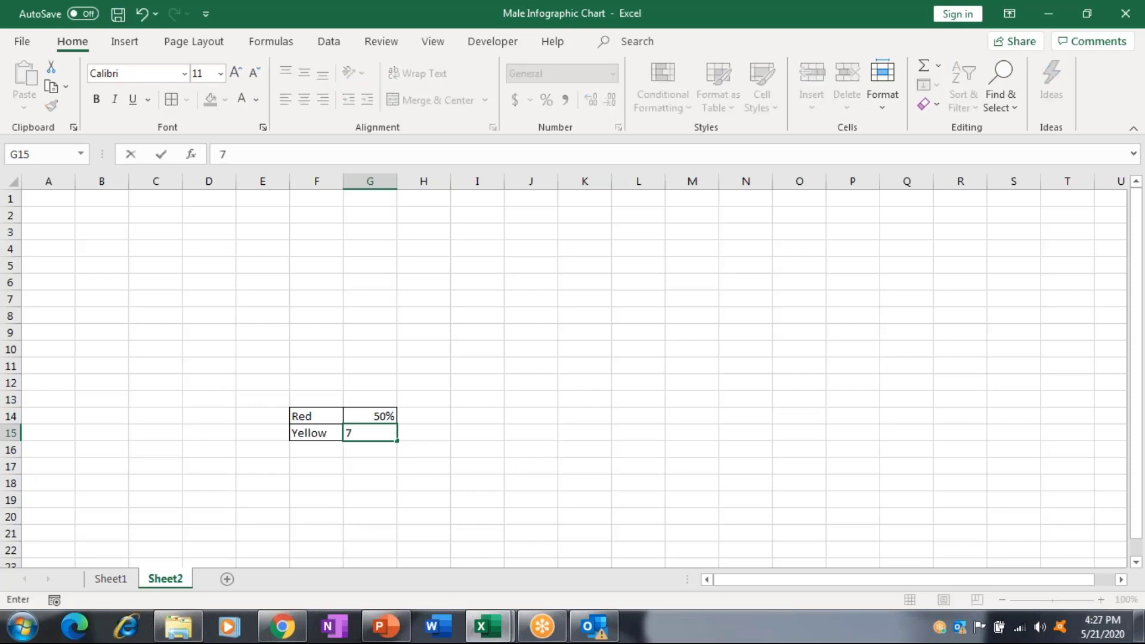
type("0%")
key("Return")
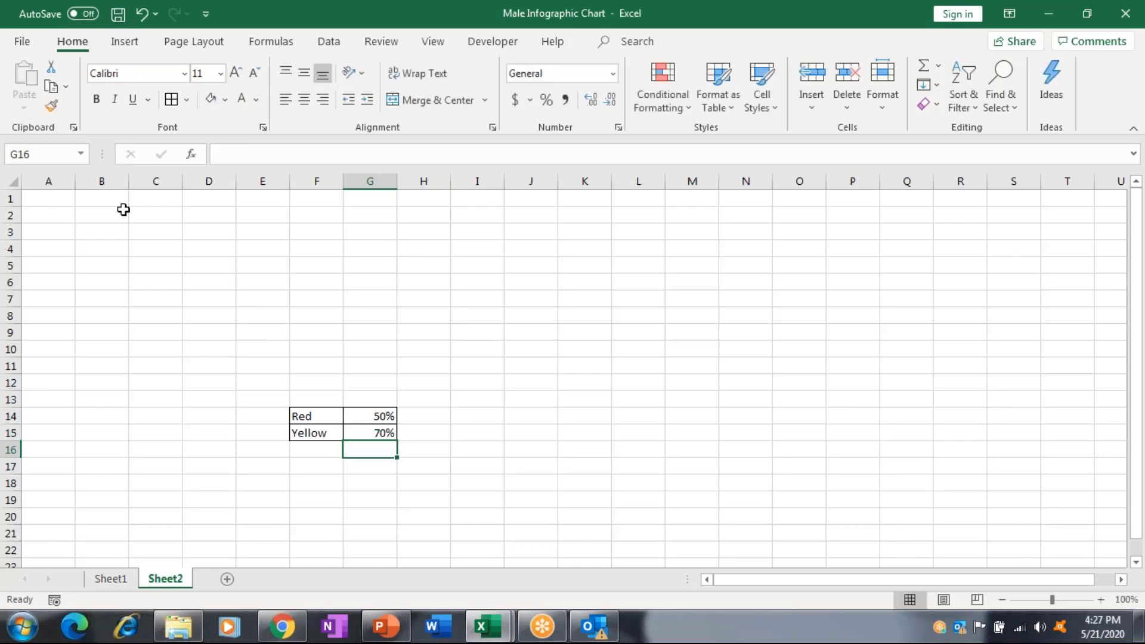
left_click(58, 201)
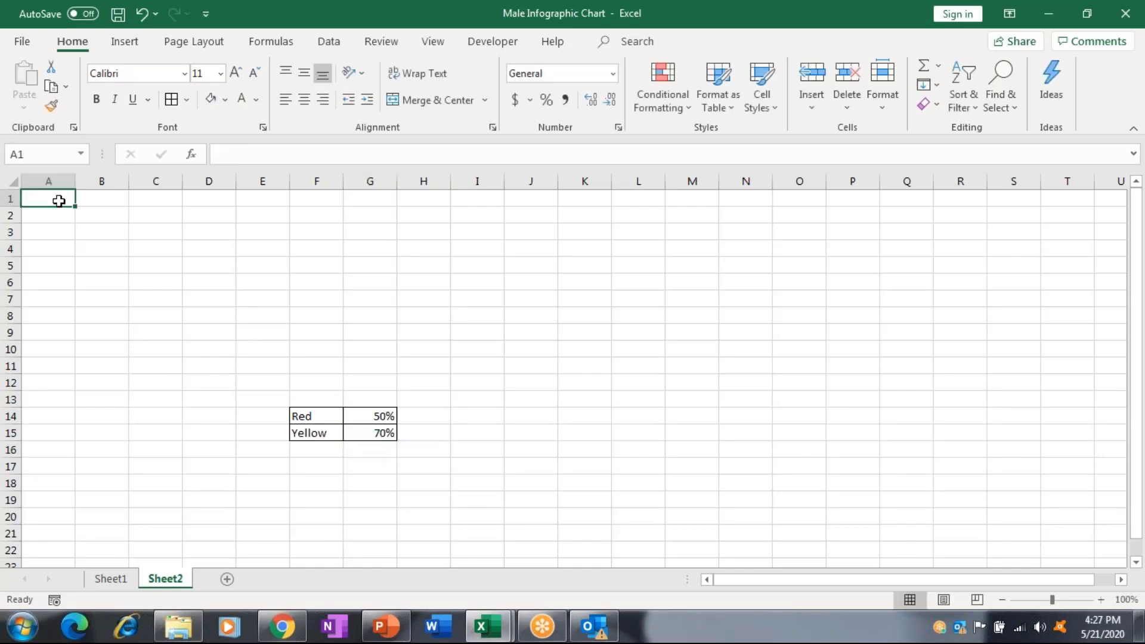
Type the headers Value, Red, Yollow, Green and Unfilled across A1:E1.
type("Value")
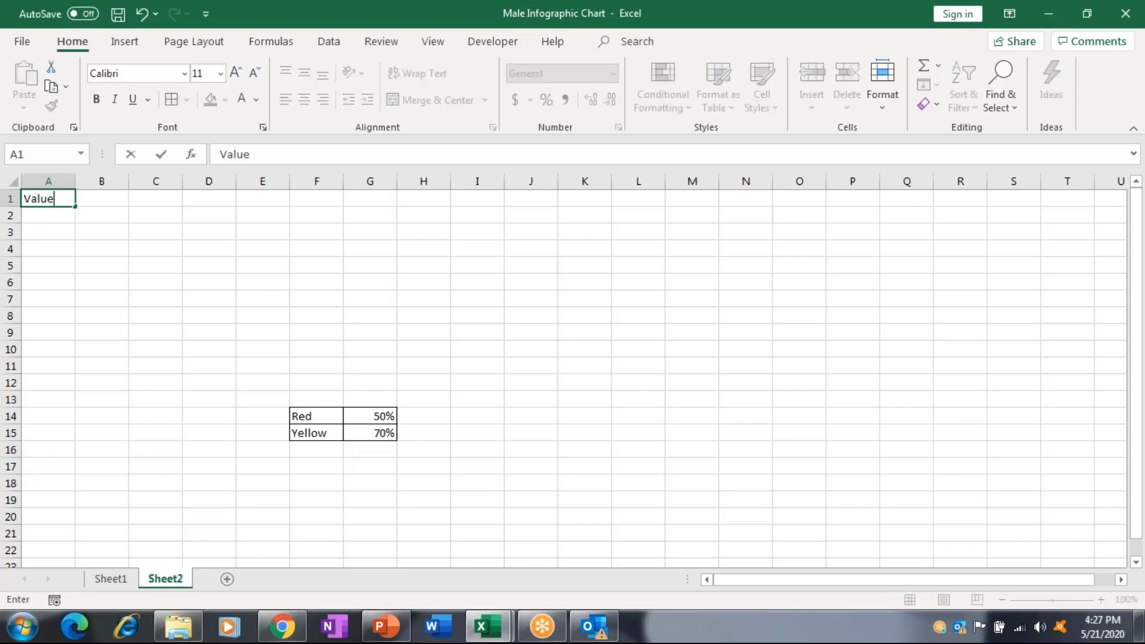
key("Tab")
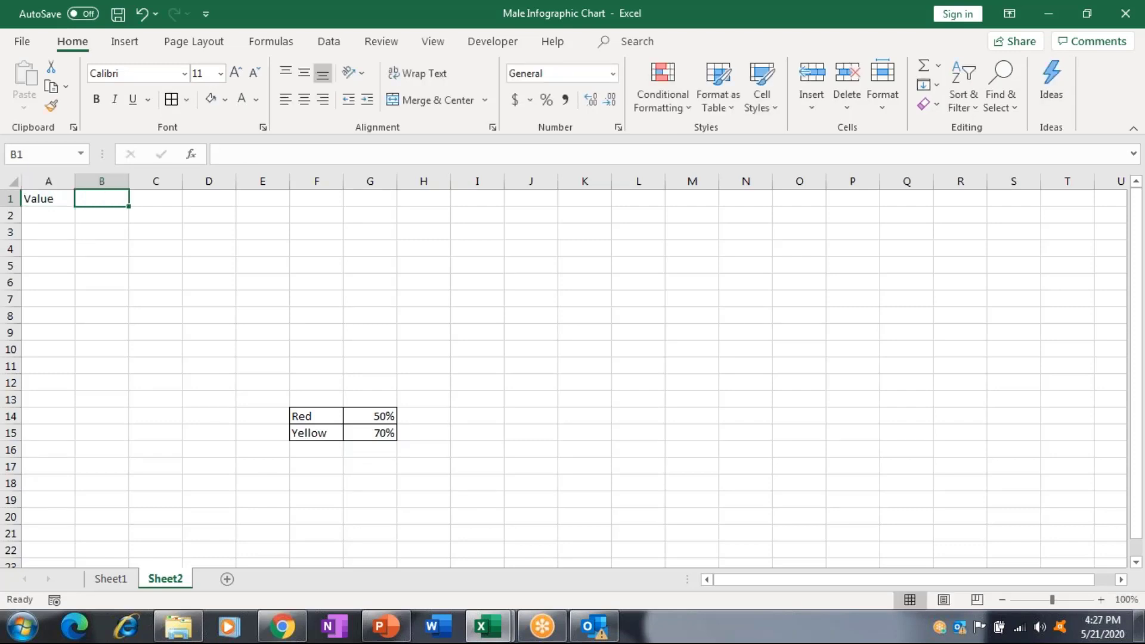
type("Red")
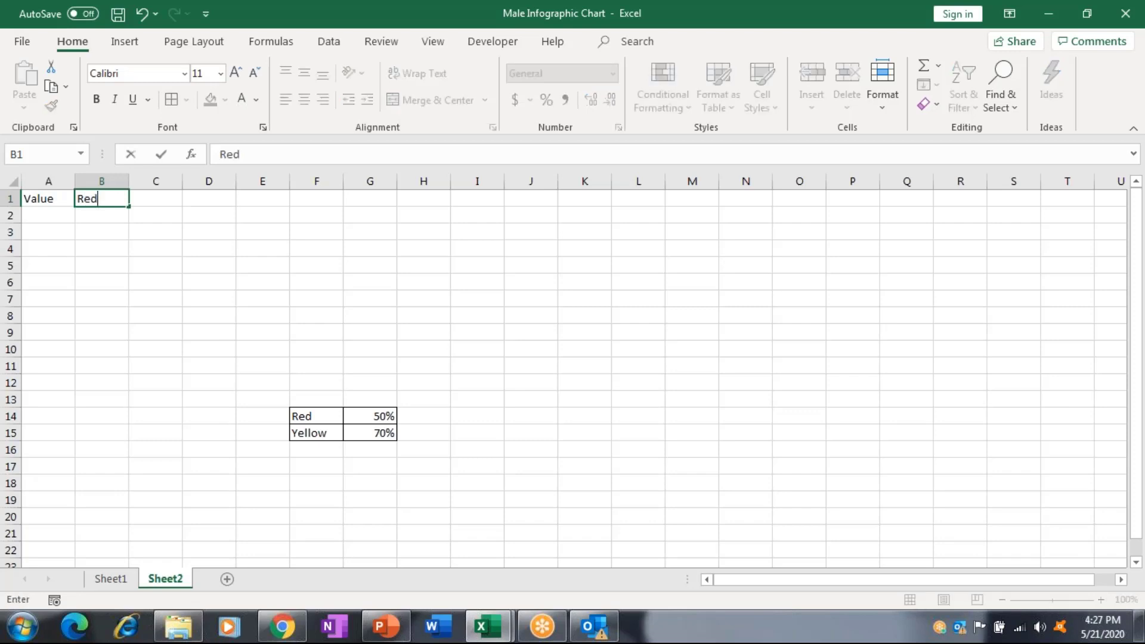
key("Tab")
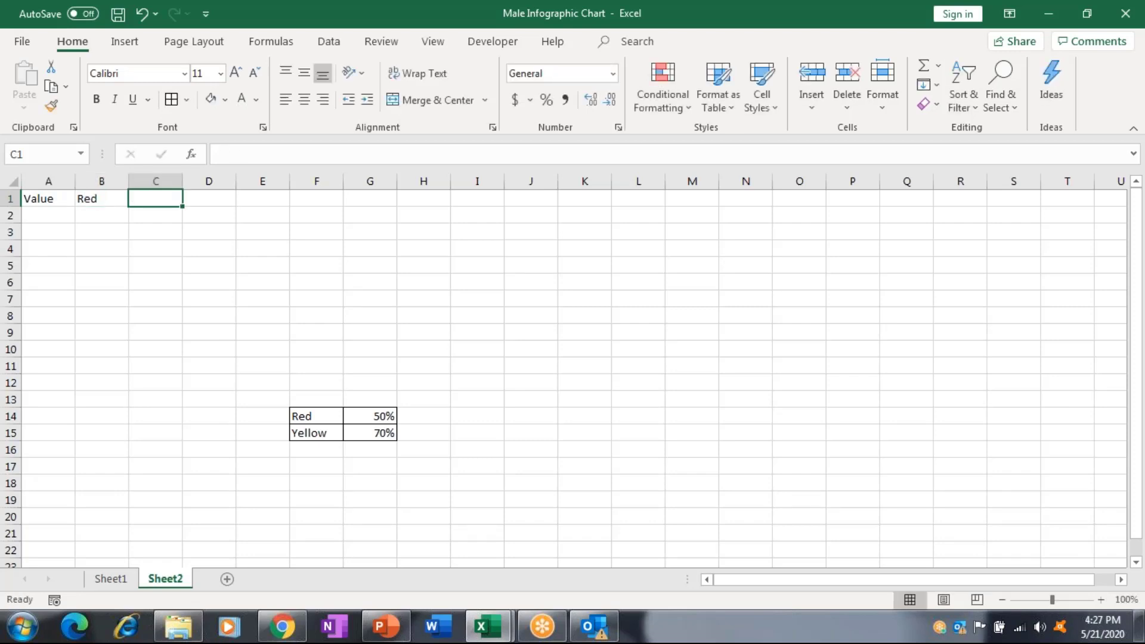
type("Yollow")
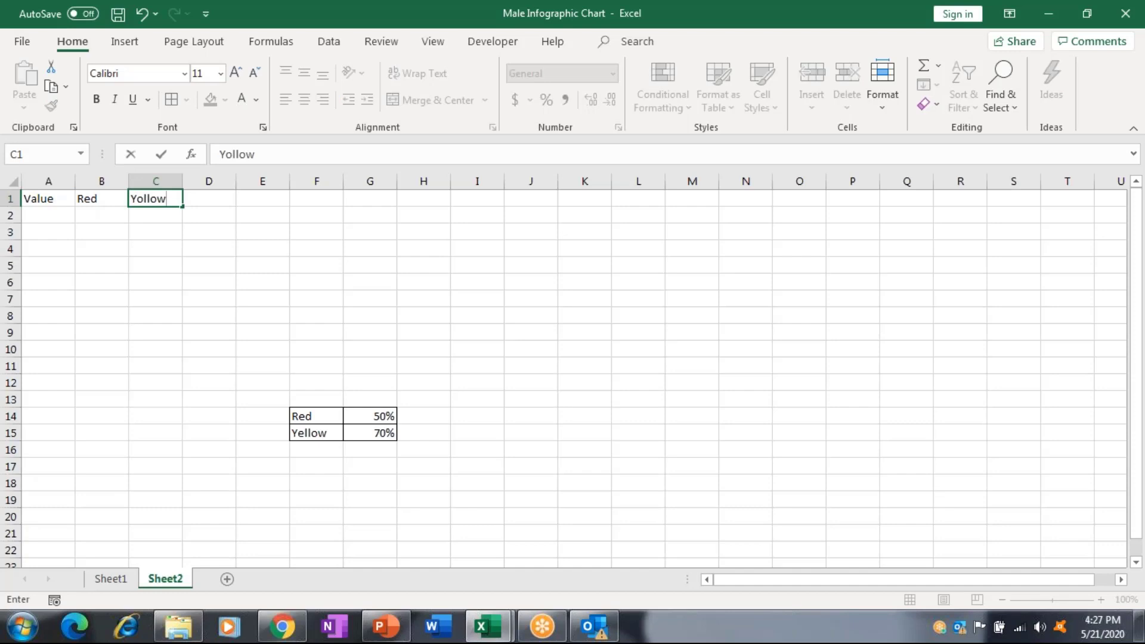
key("Tab")
type("Gree")
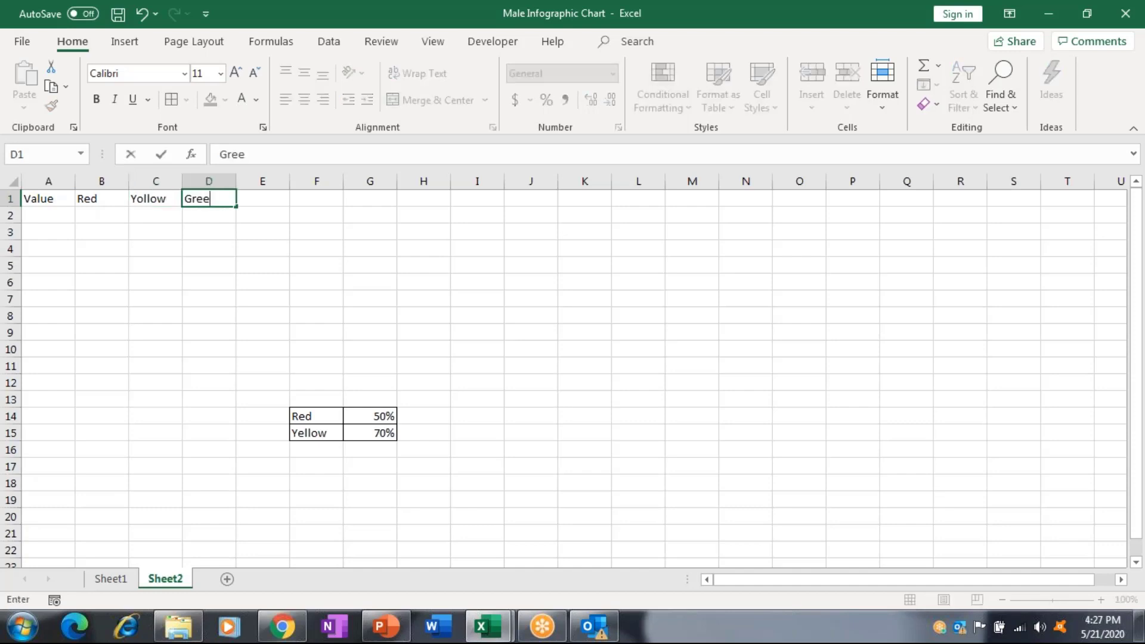
type("n")
key("Tab")
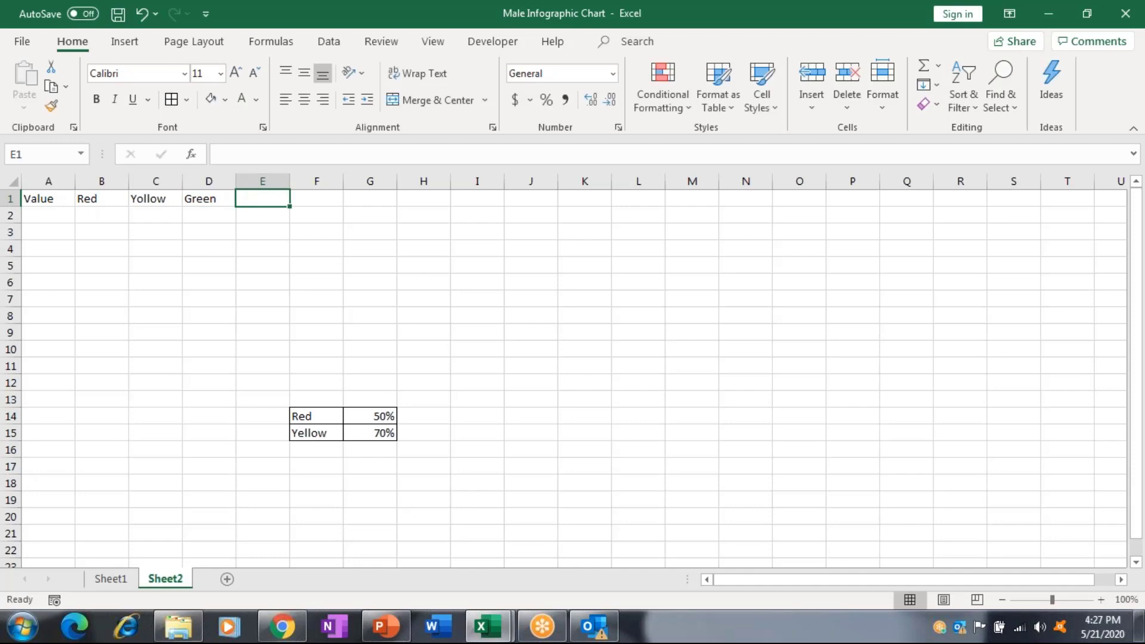
type("Unfi")
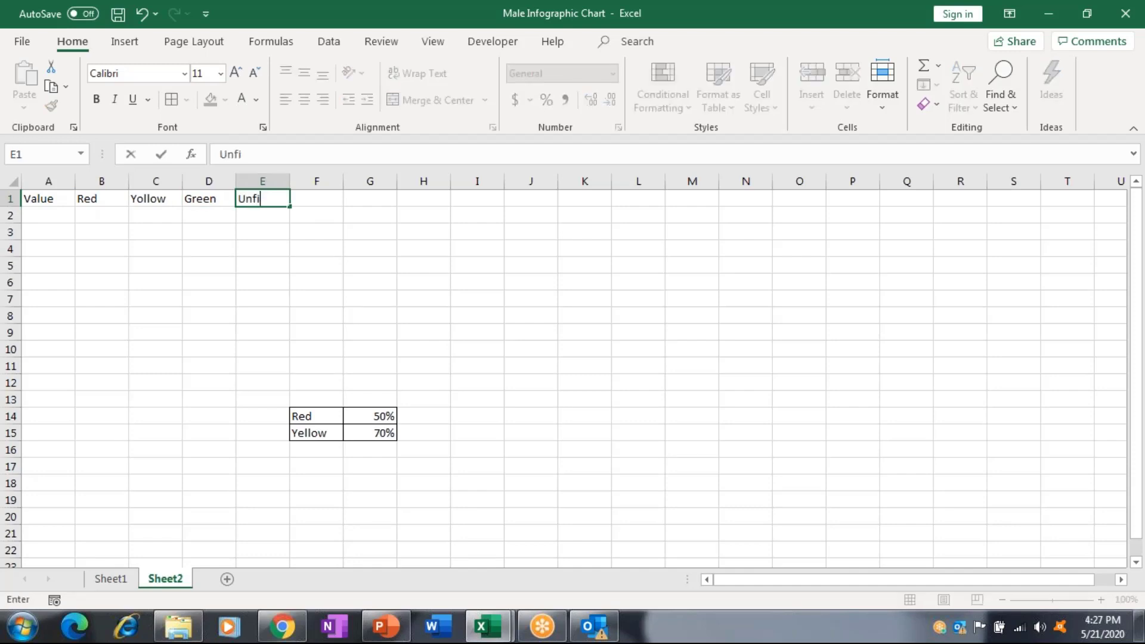
type("lled")
Apply All Borders to A1:E2 and centre the A1:E1 headers.
left_click_drag(48, 199, 262, 214)
left_click(172, 100)
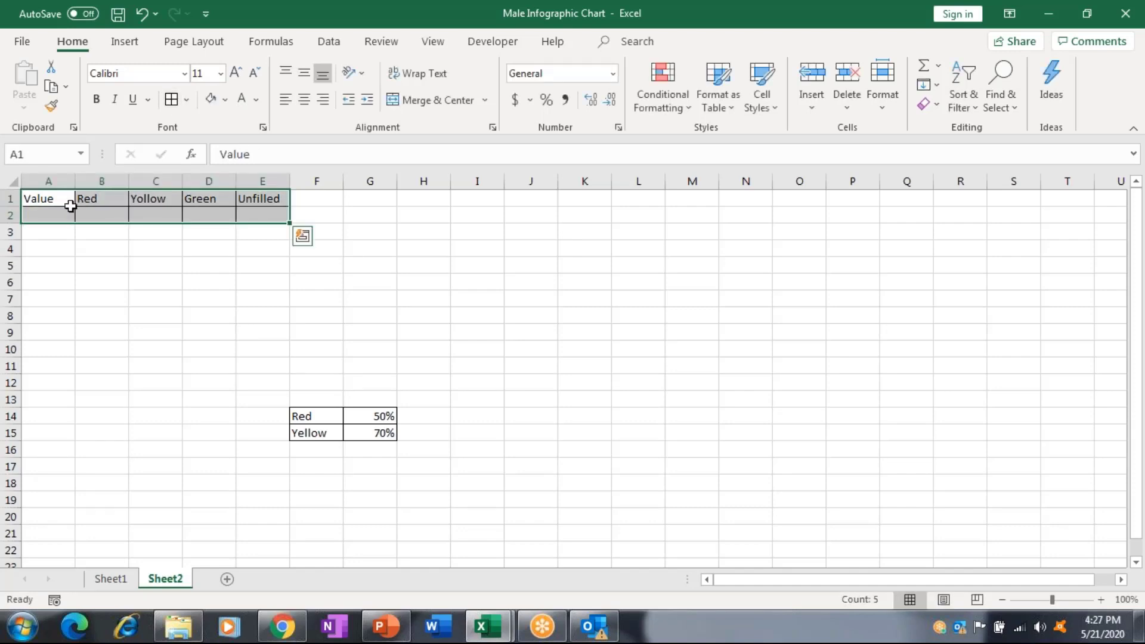
left_click(62, 198)
key("shift+Right")
key("shift+Right")
key("shift+Right")
key("shift+Right")
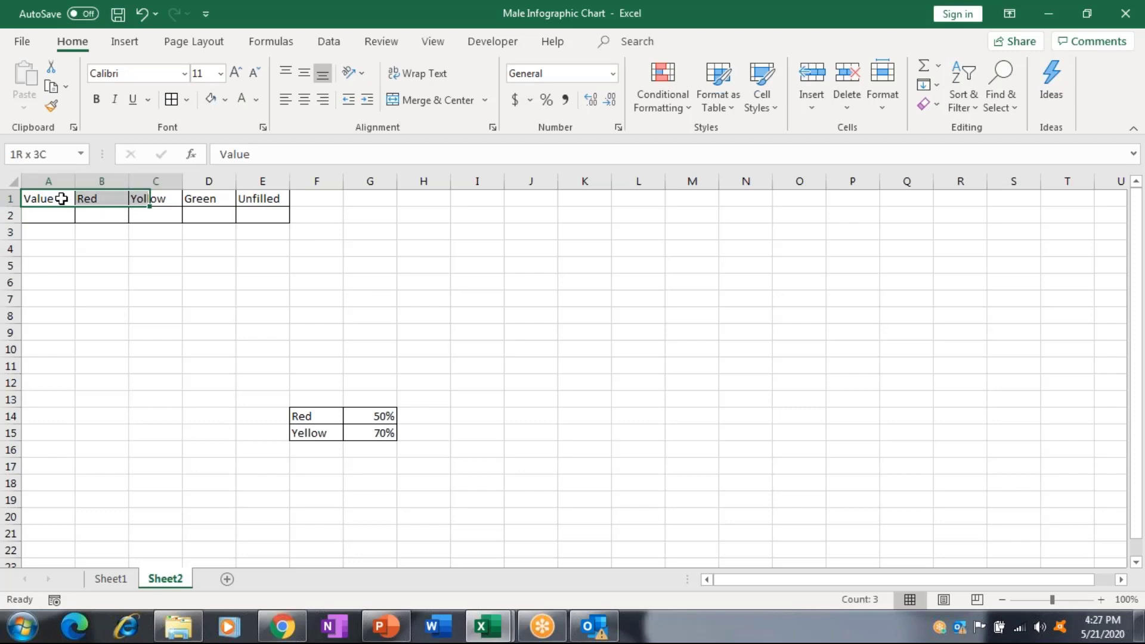
left_click(304, 100)
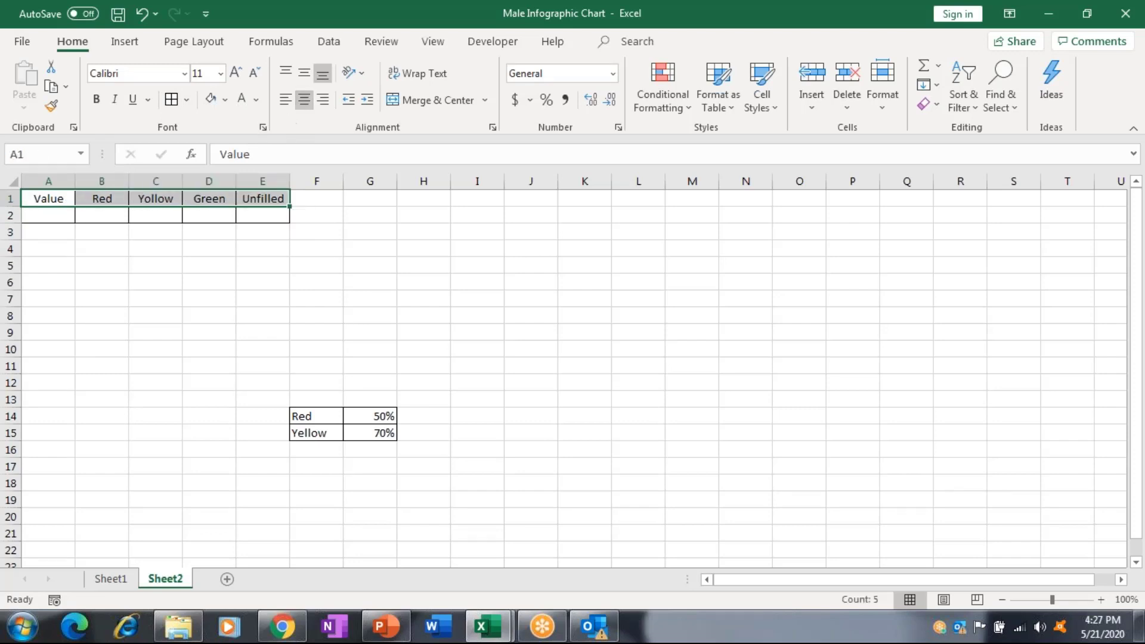
left_click(48, 216)
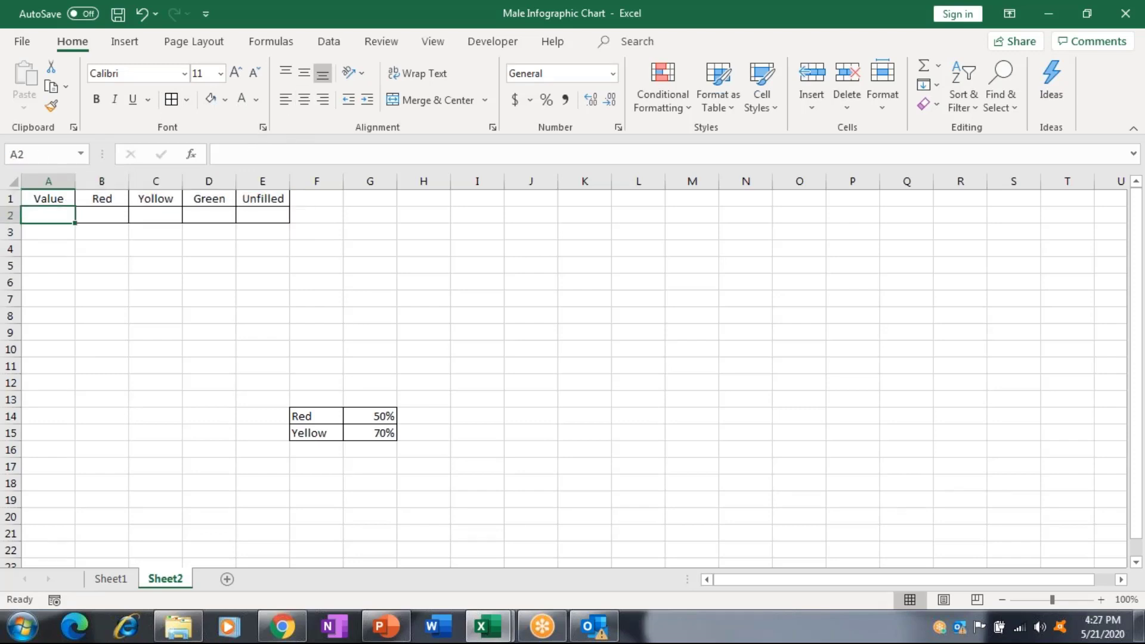
Enter 98% in the Value cell A2 using Percent Style.
type("9")
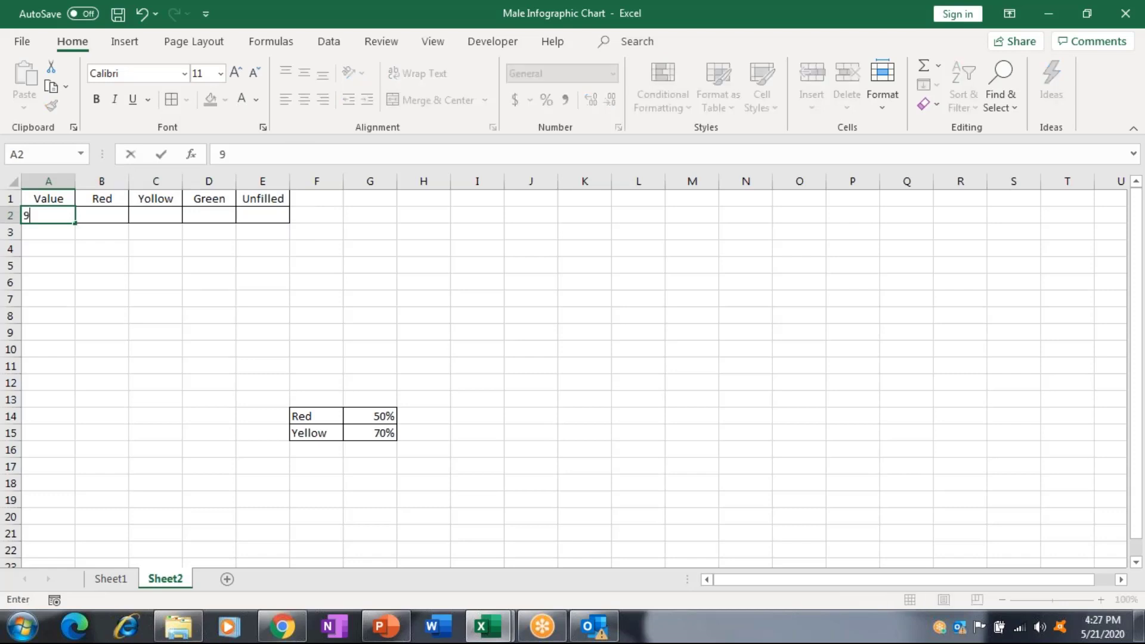
type("8")
key("Tab")
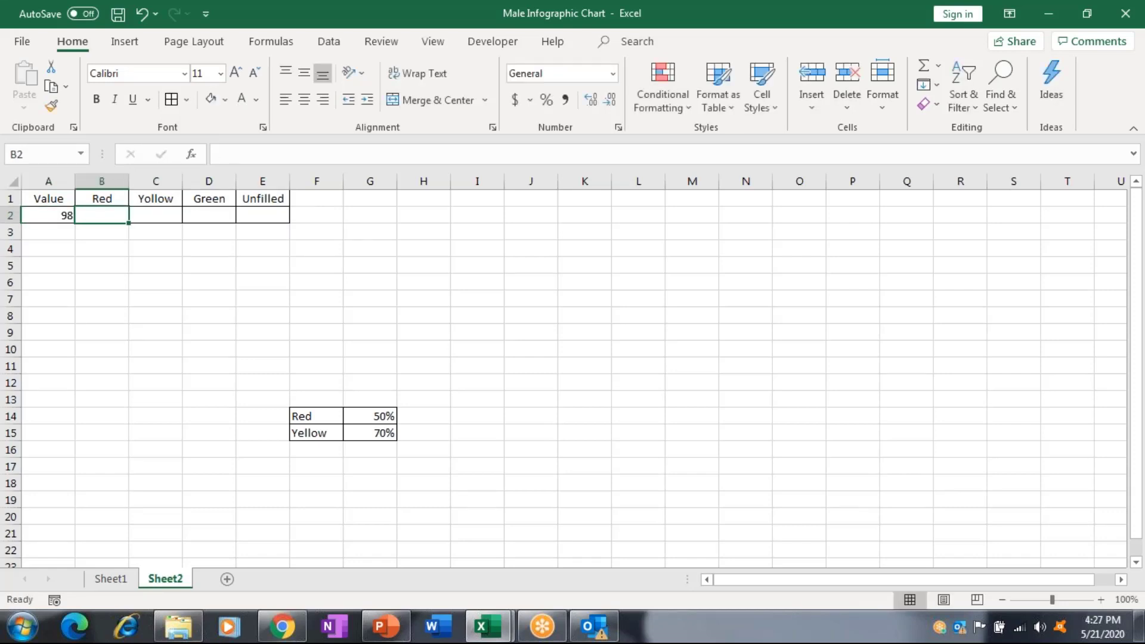
type("=IF(")
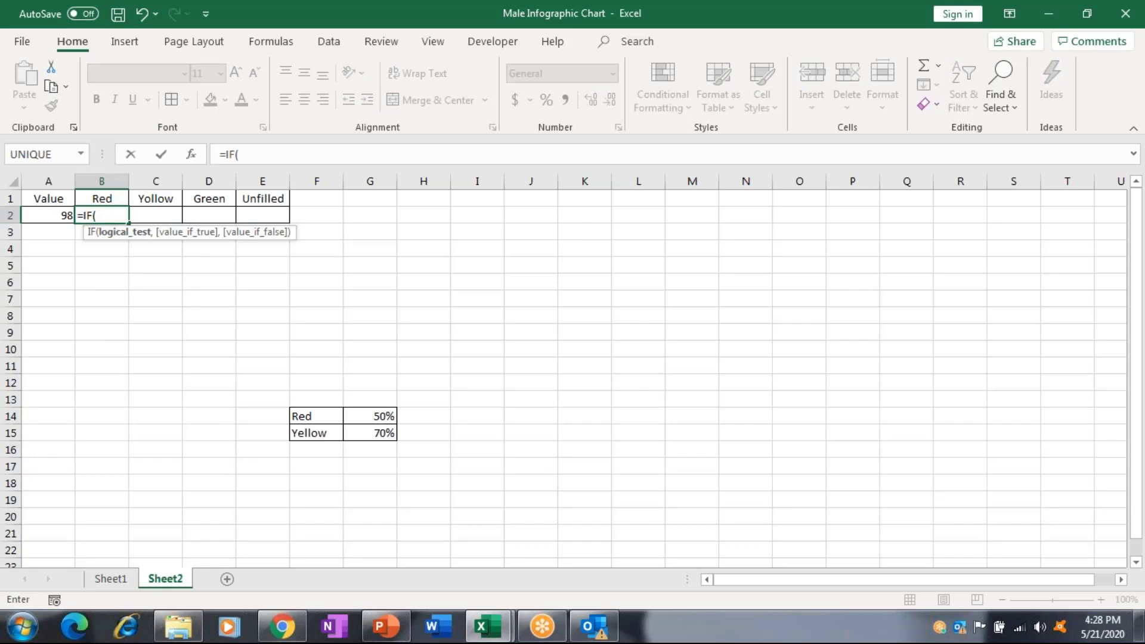
key("Escape")
left_click(58, 210)
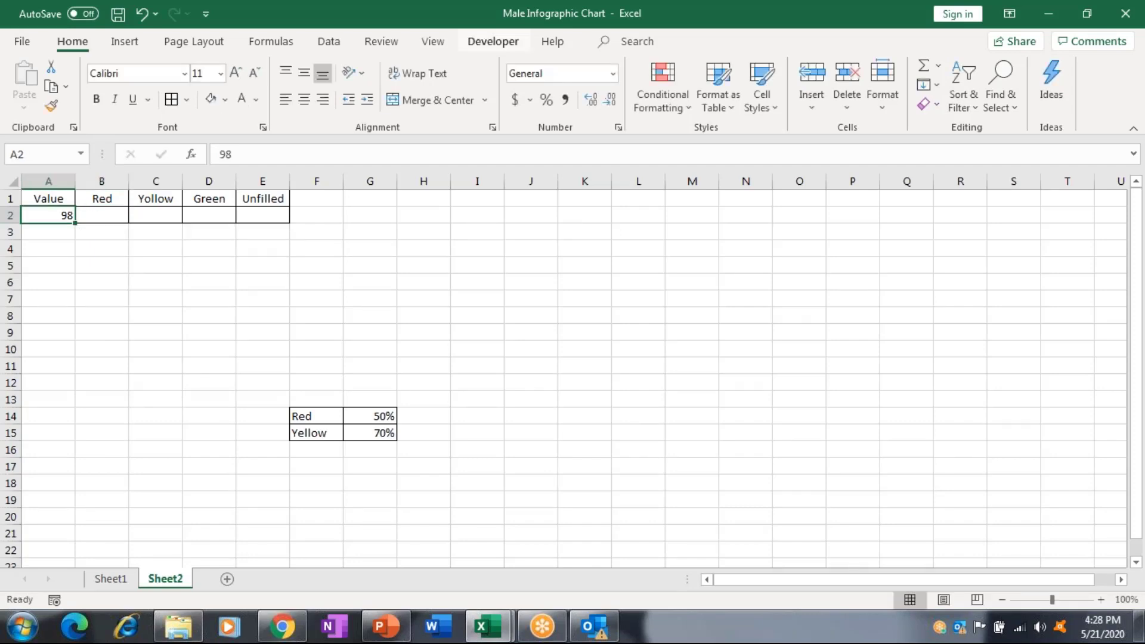
left_click(544, 101)
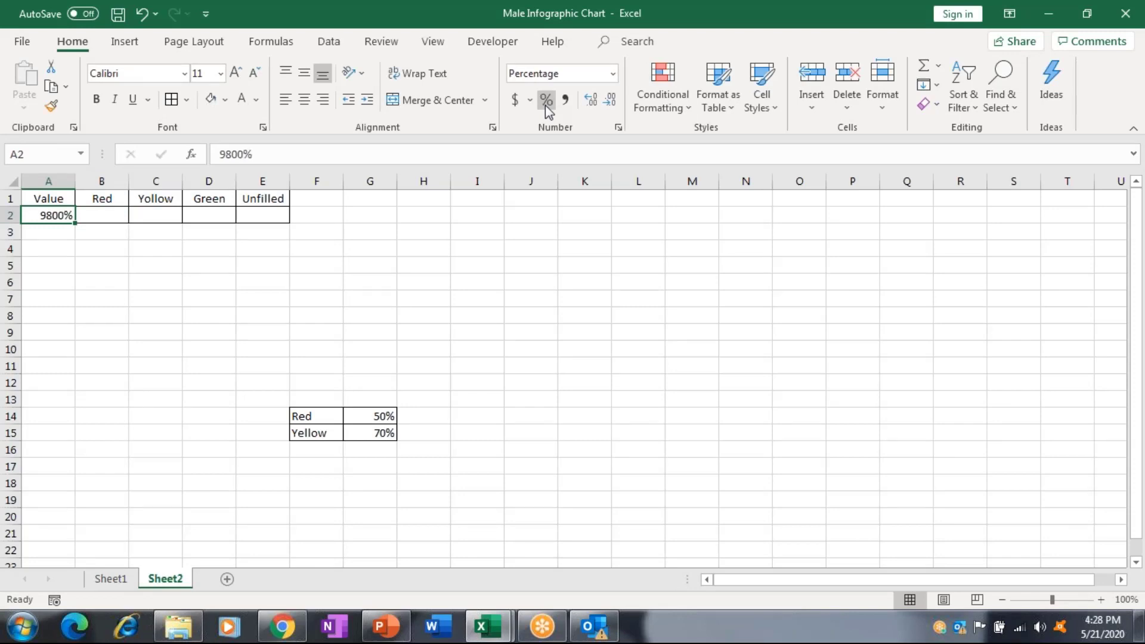
type("98")
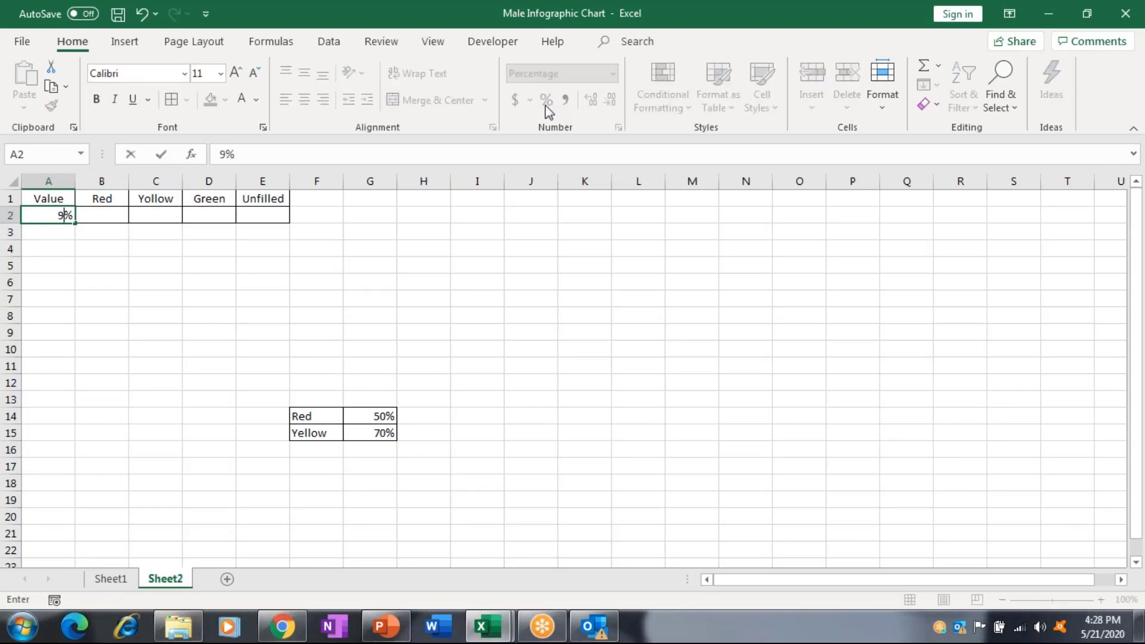
key("ctrl+Return")
Enter the Red formula =IF(A2>G14,.5,G14-A2) in B2.
key("Tab")
type("=IF(")
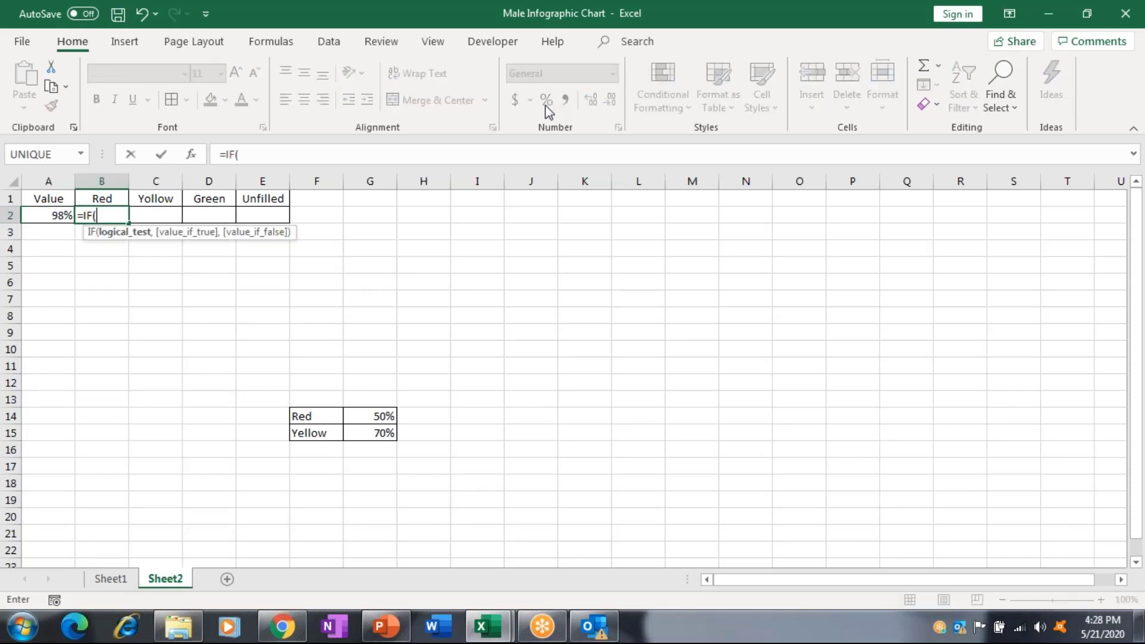
key("Left")
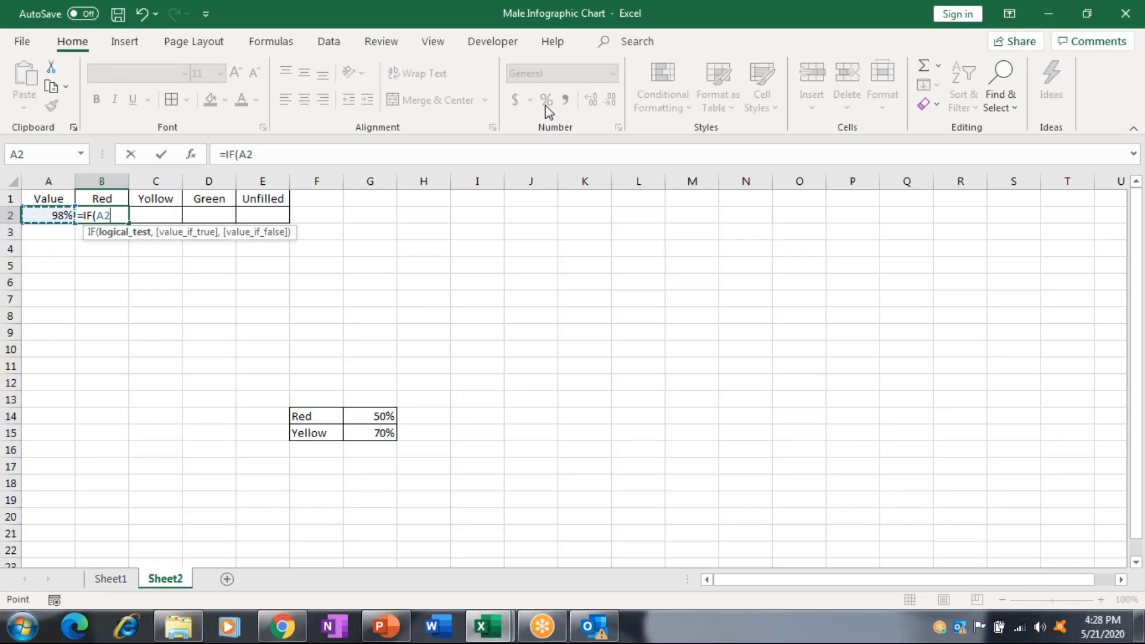
type(">")
left_click(374, 419)
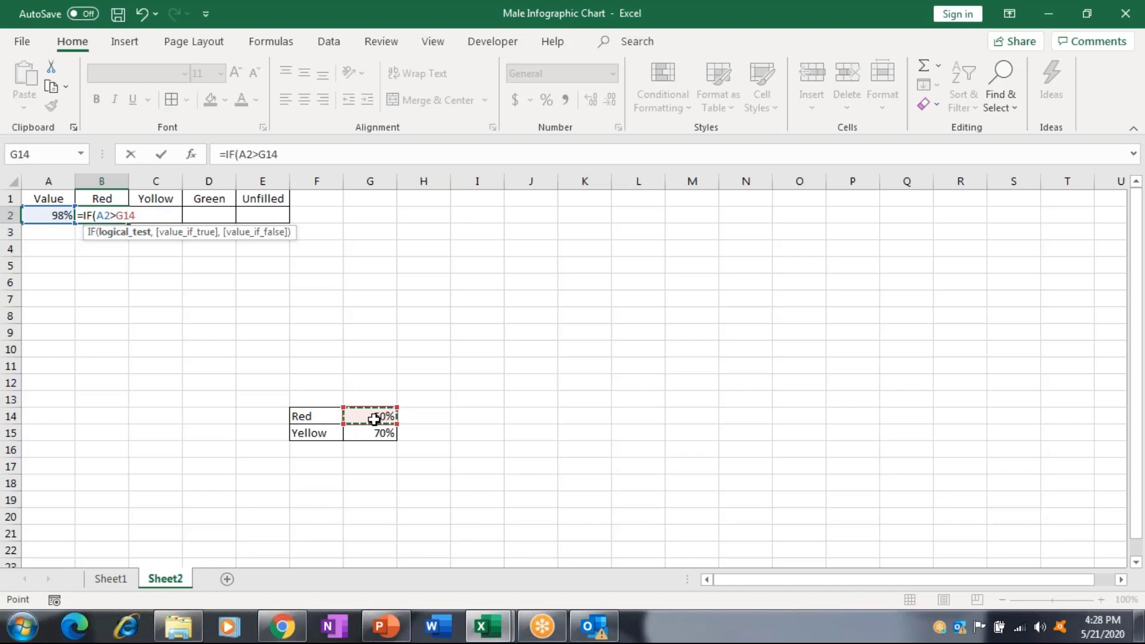
type(",")
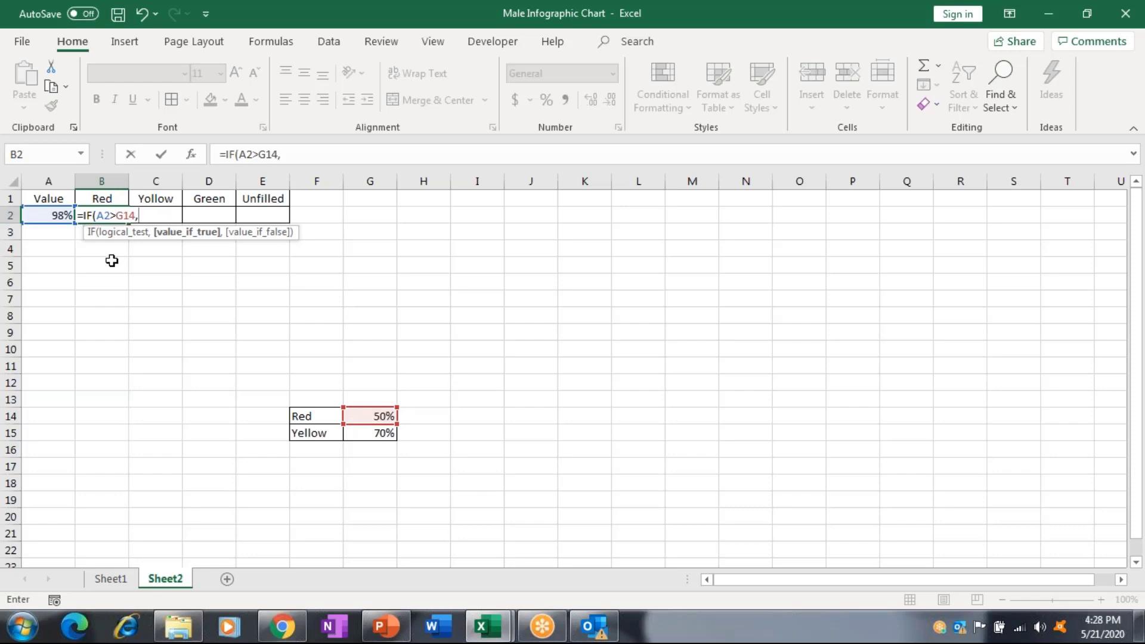
type(".5,")
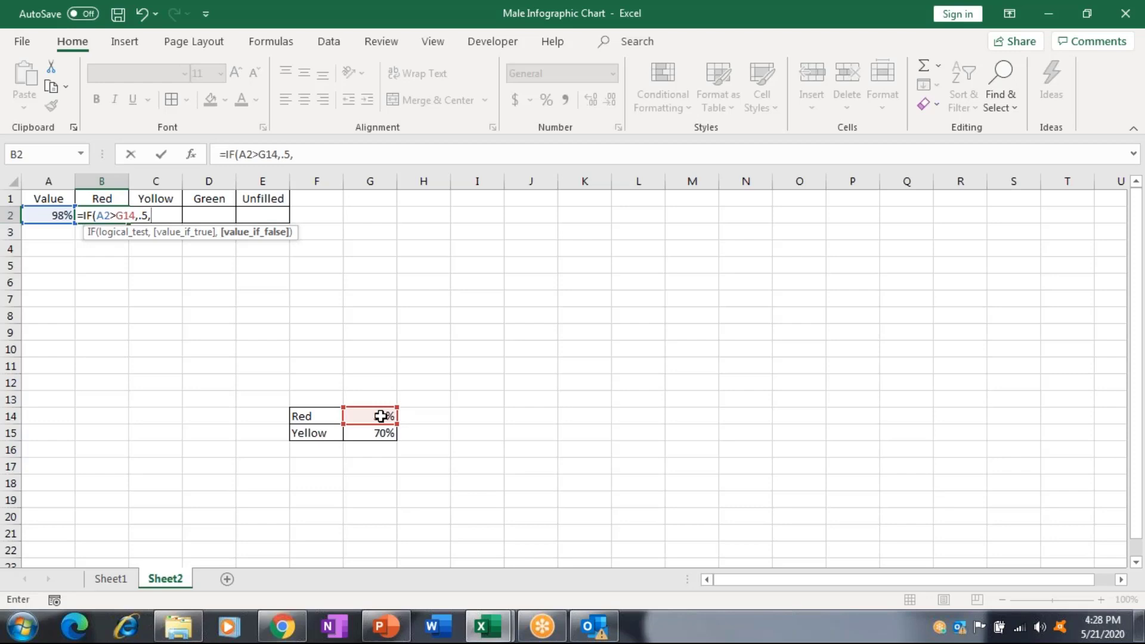
left_click(380, 416)
type("-")
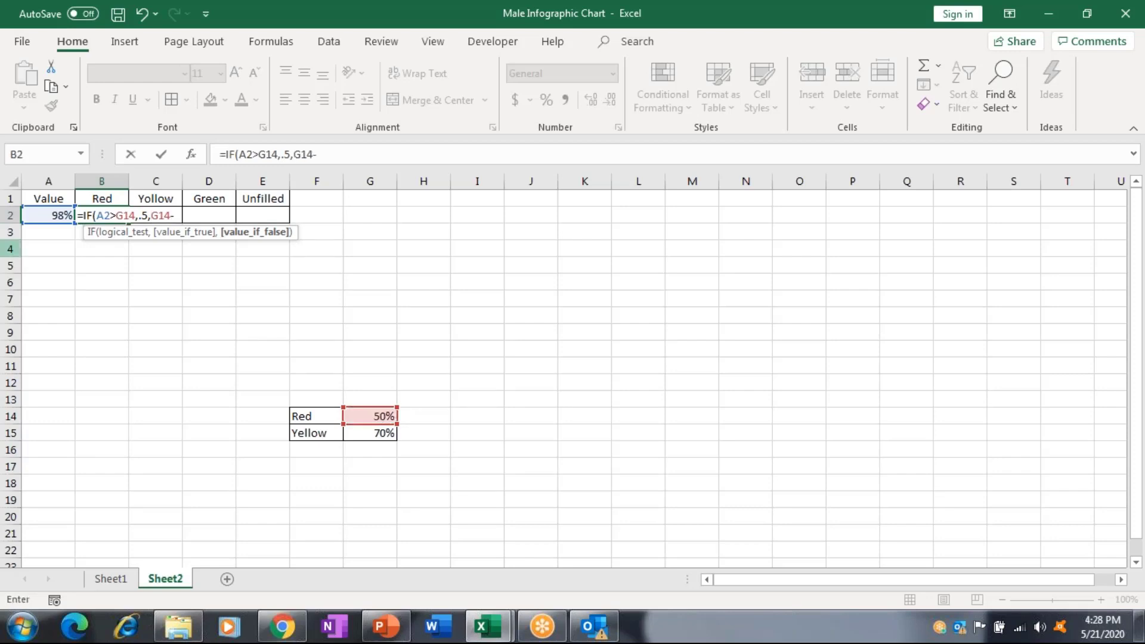
left_click(45, 216)
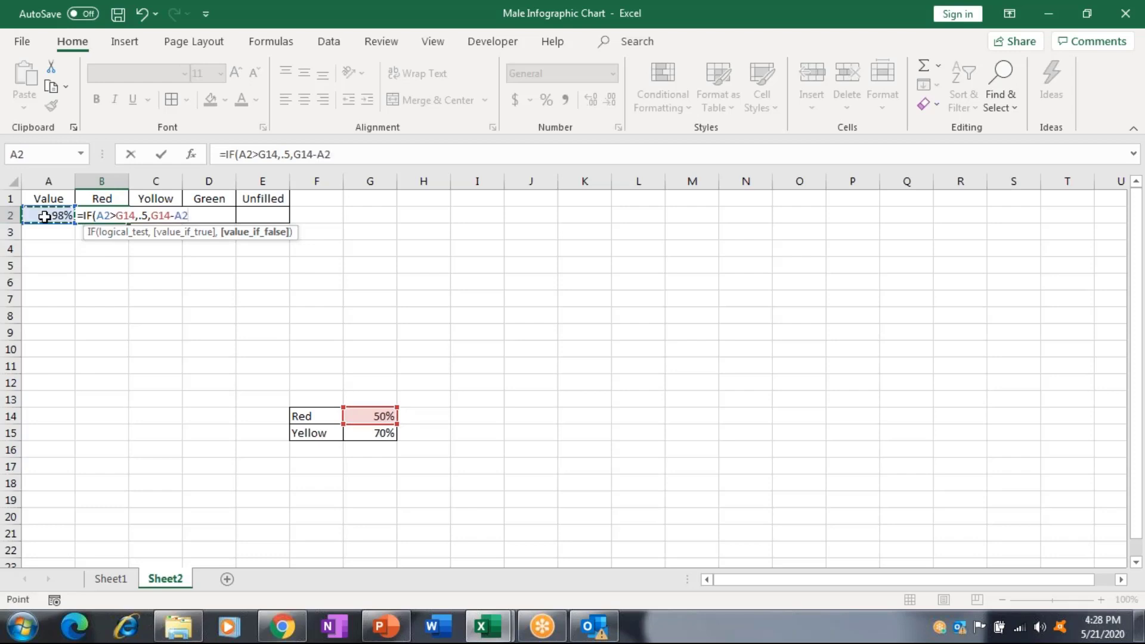
key("Return")
left_click(44, 217)
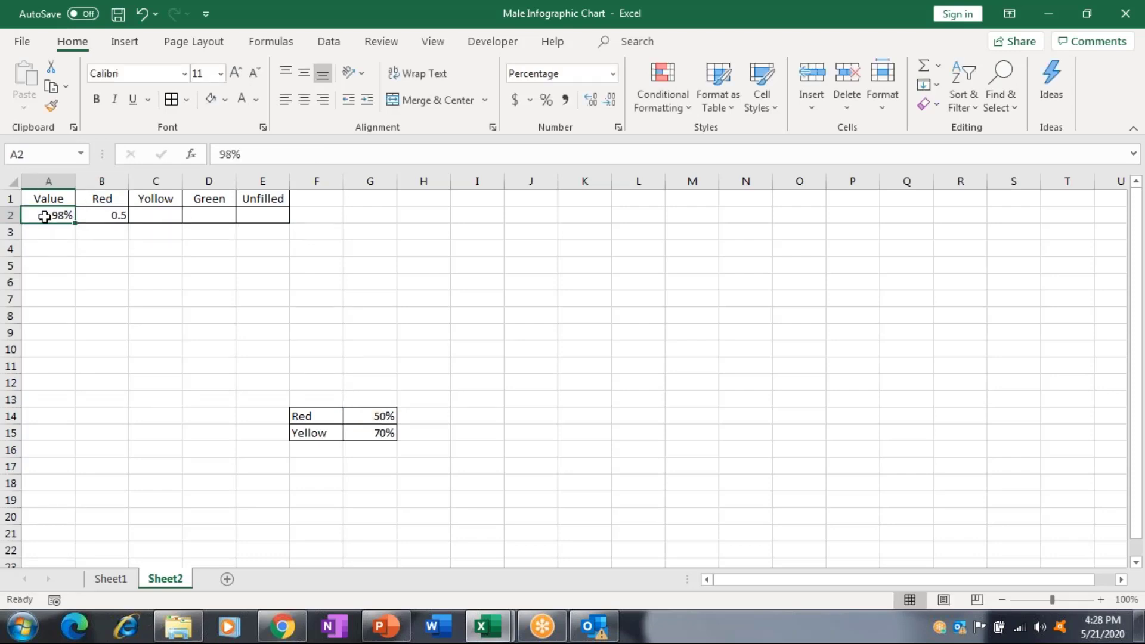
key("Right")
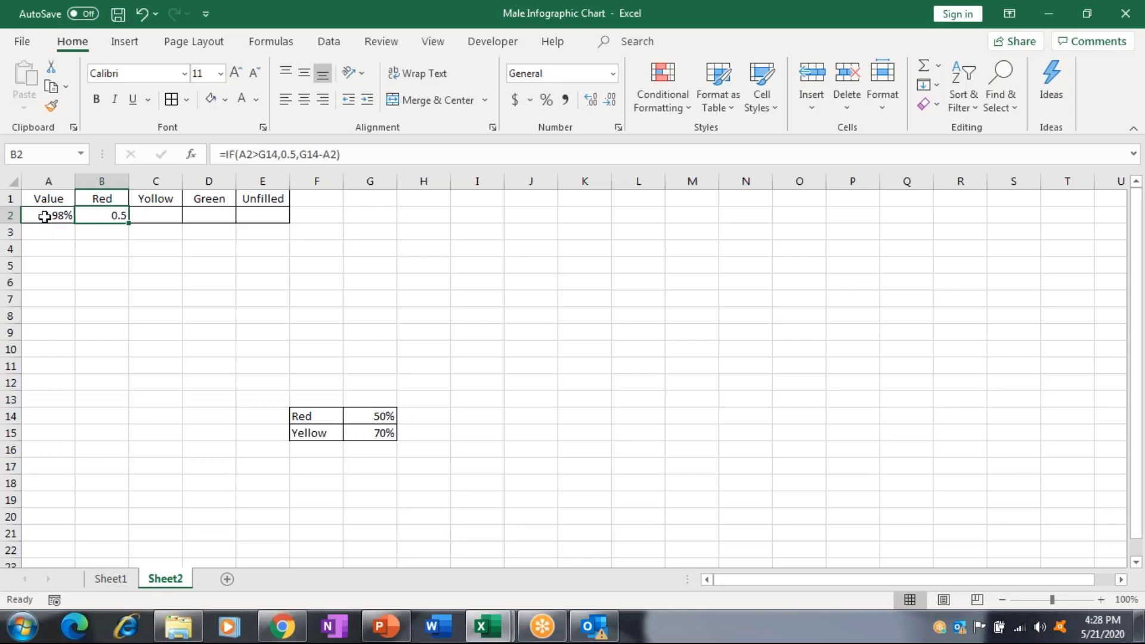
key("shift+Right")
key("shift+Right")
key("shift+Right")
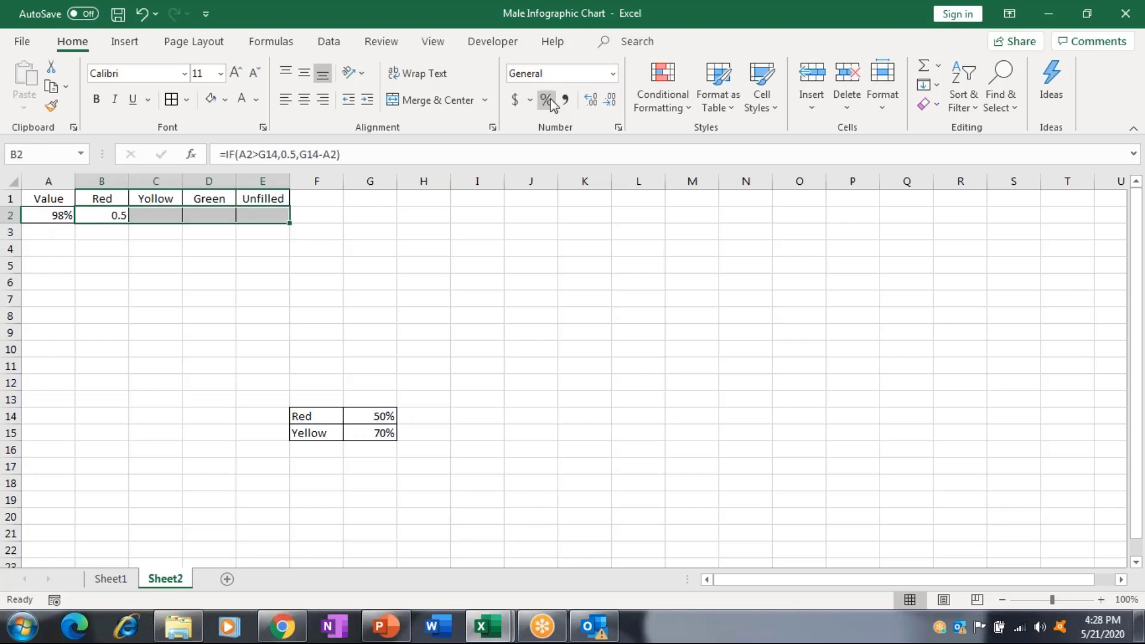
Format B2:E2 as percentages and enter 45 in A2, so Red shows 5%.
left_click(549, 101)
key("Right")
key("Left")
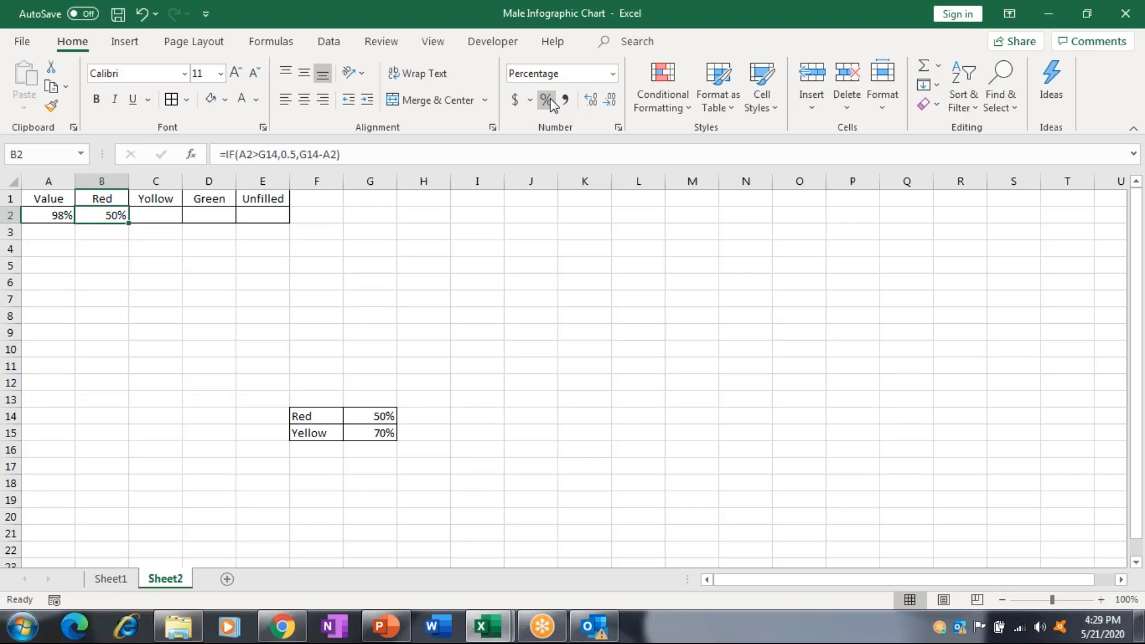
key("Left")
type("4")
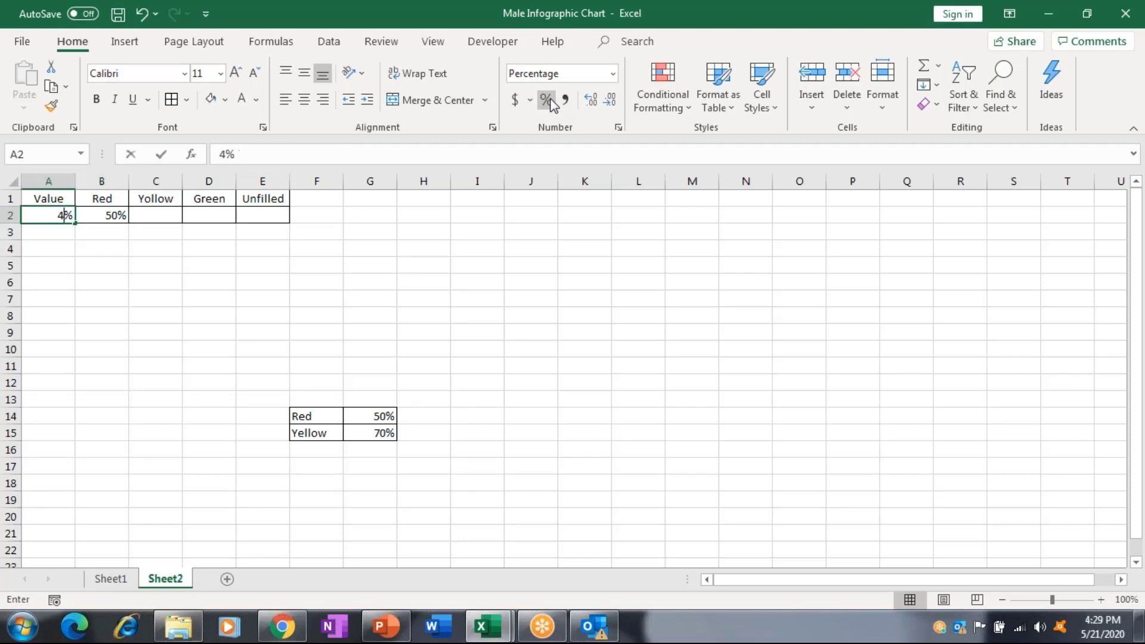
type("5")
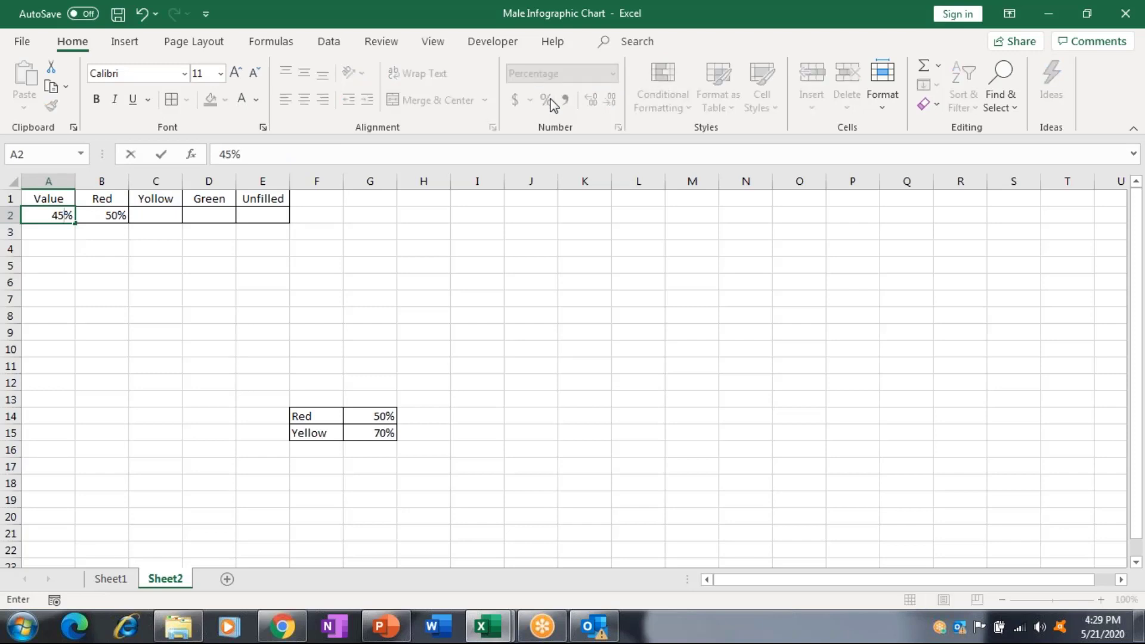
key("Right")
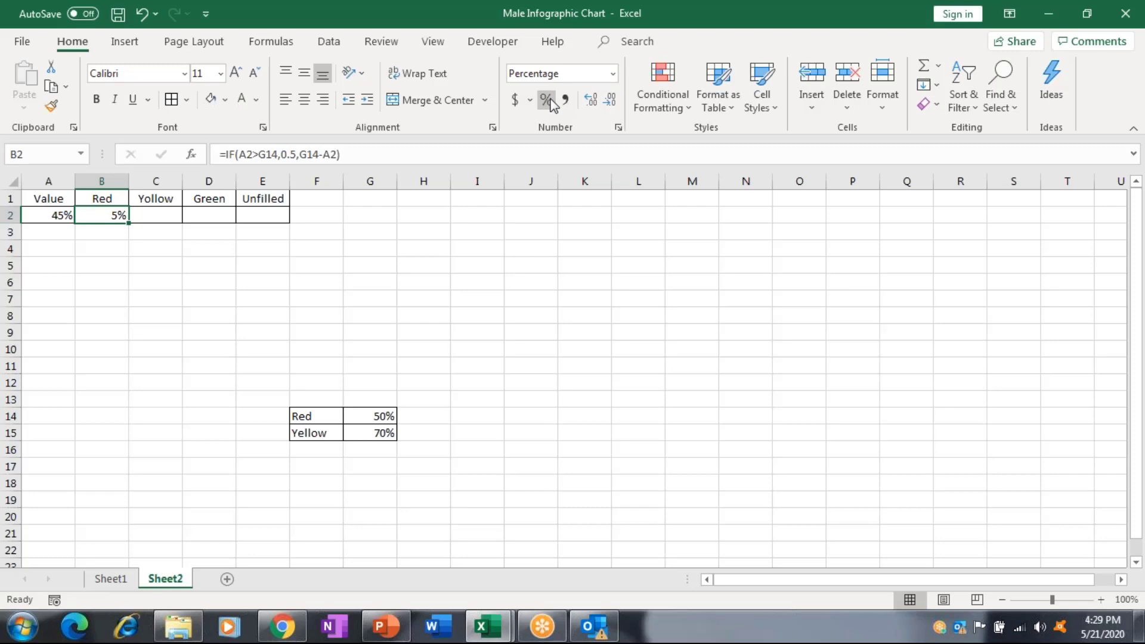
Rewrite the Red formula in B2 as =IF(A2>G14,0.5,A2), now showing 45%.
key("Right")
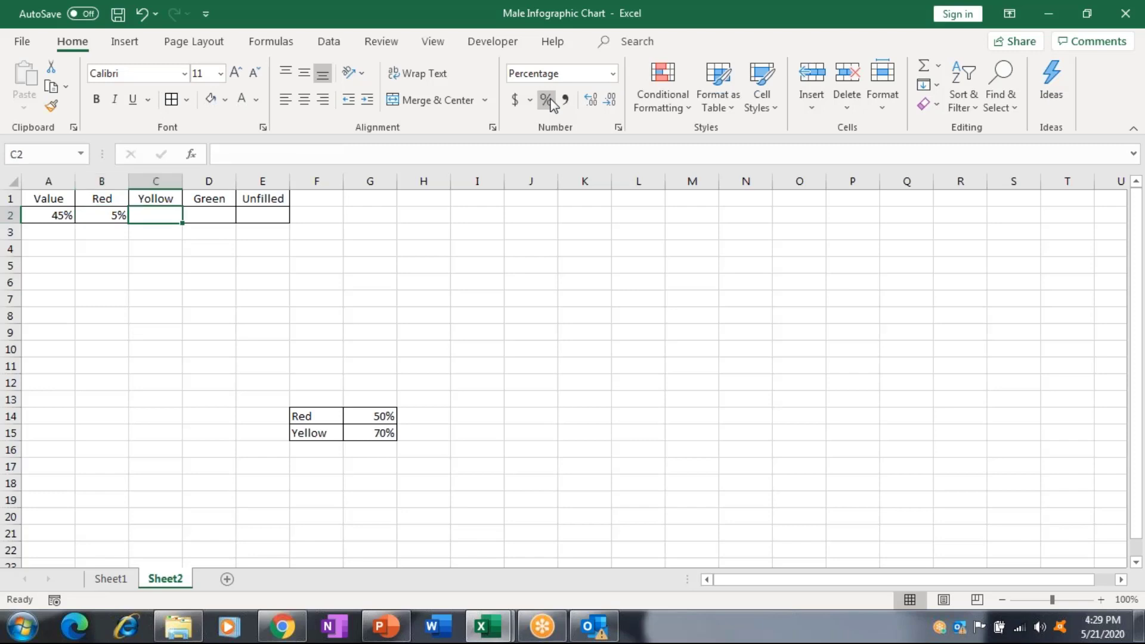
key("Left")
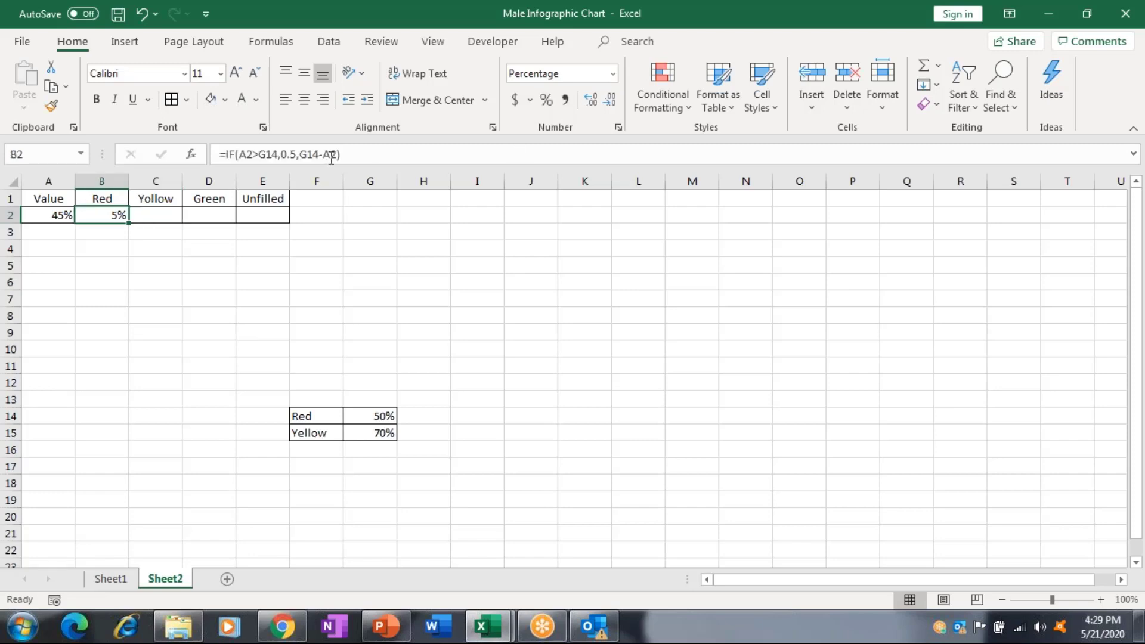
left_click(331, 155)
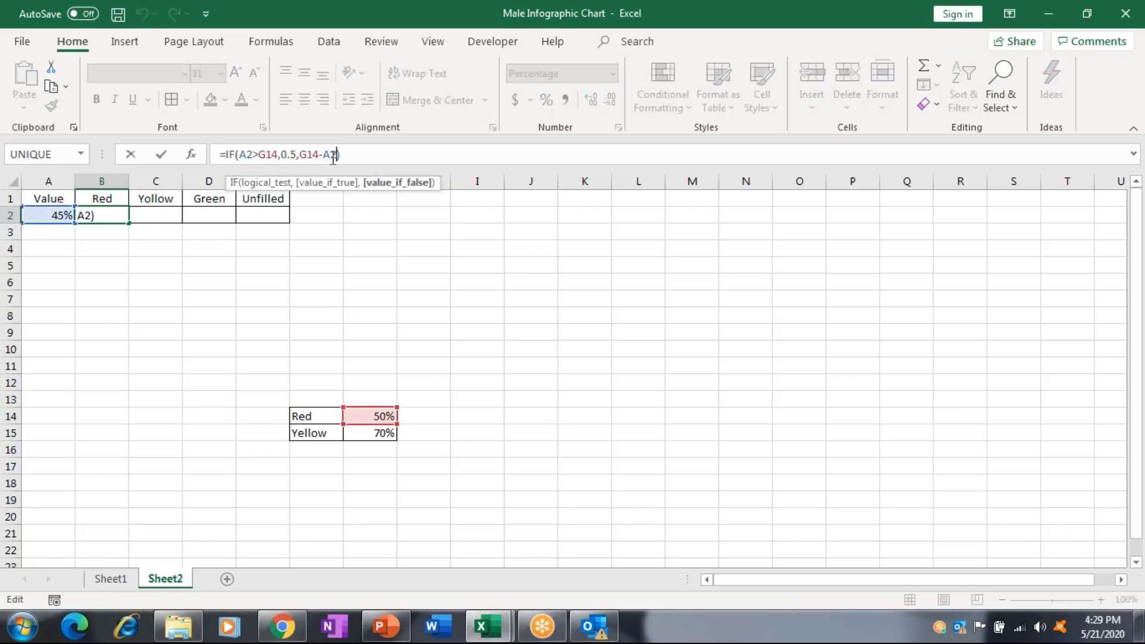
key("Delete")
key("BackSpace")
key("BackSpace")
key("BackSpace")
key("BackSpace")
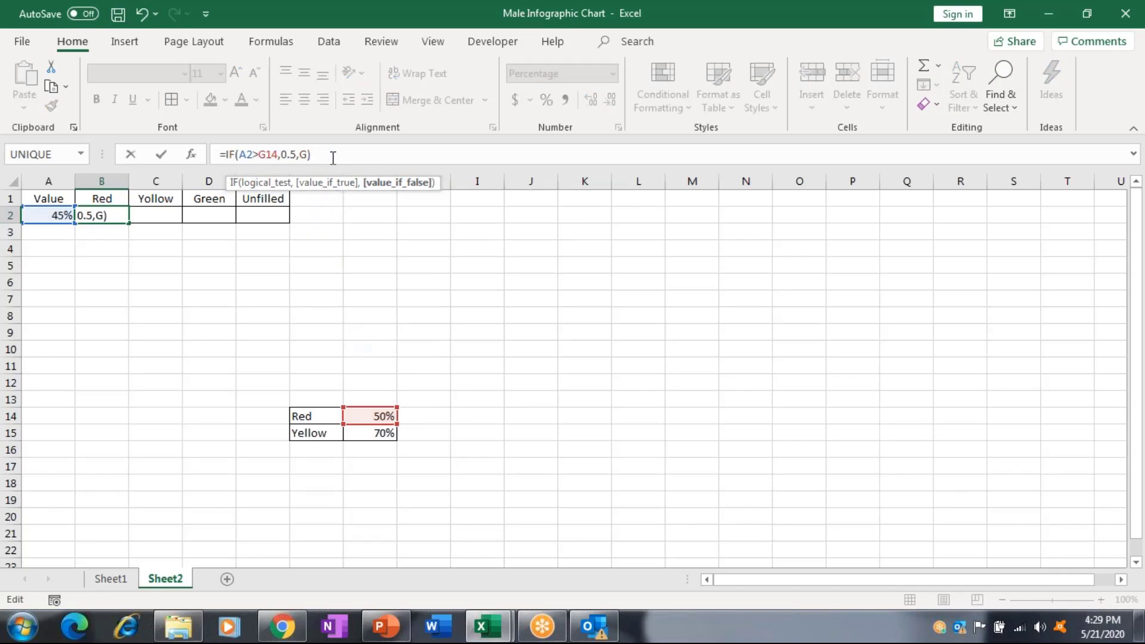
key("BackSpace")
left_click(47, 215)
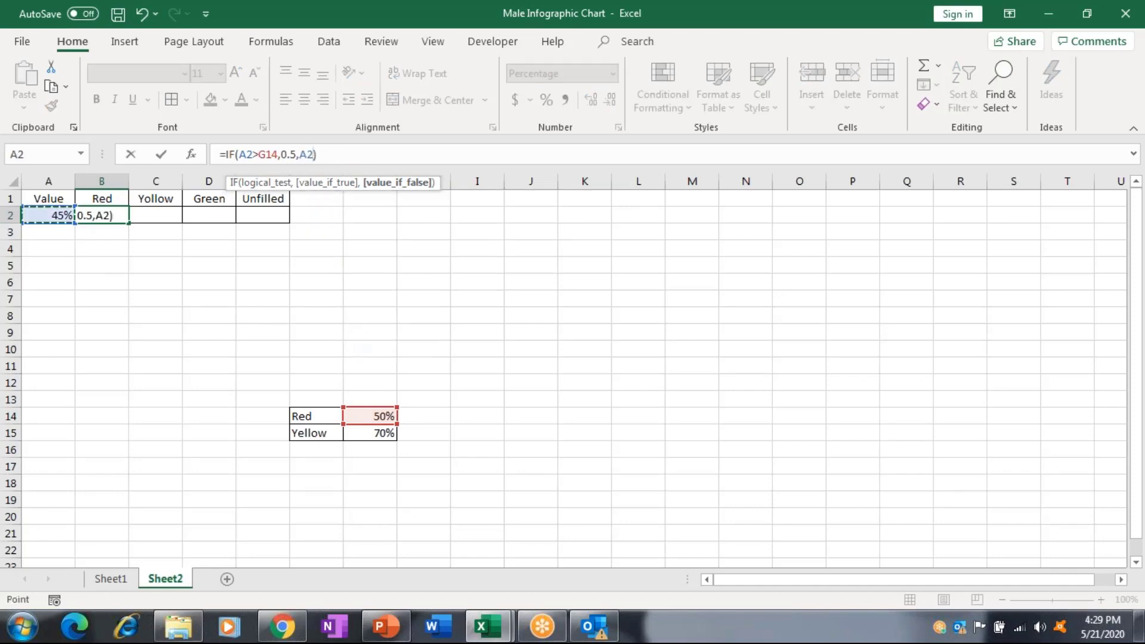
key("ctrl+Return")
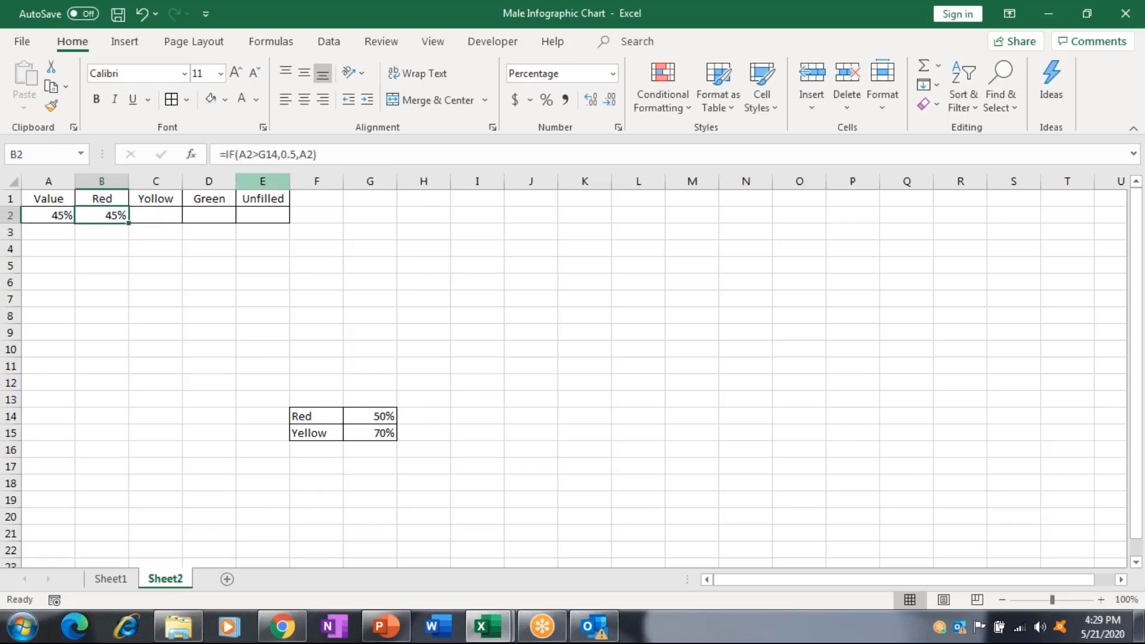
Review the G14 threshold in the B2 formula and leave it unchanged.
left_click(269, 153)
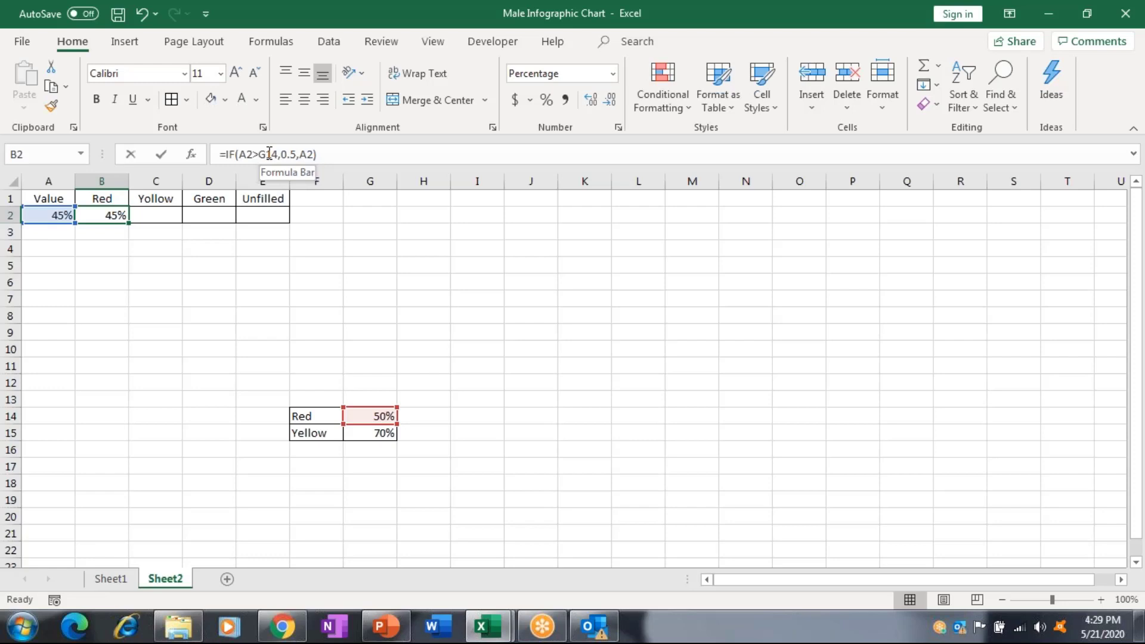
left_click(269, 154)
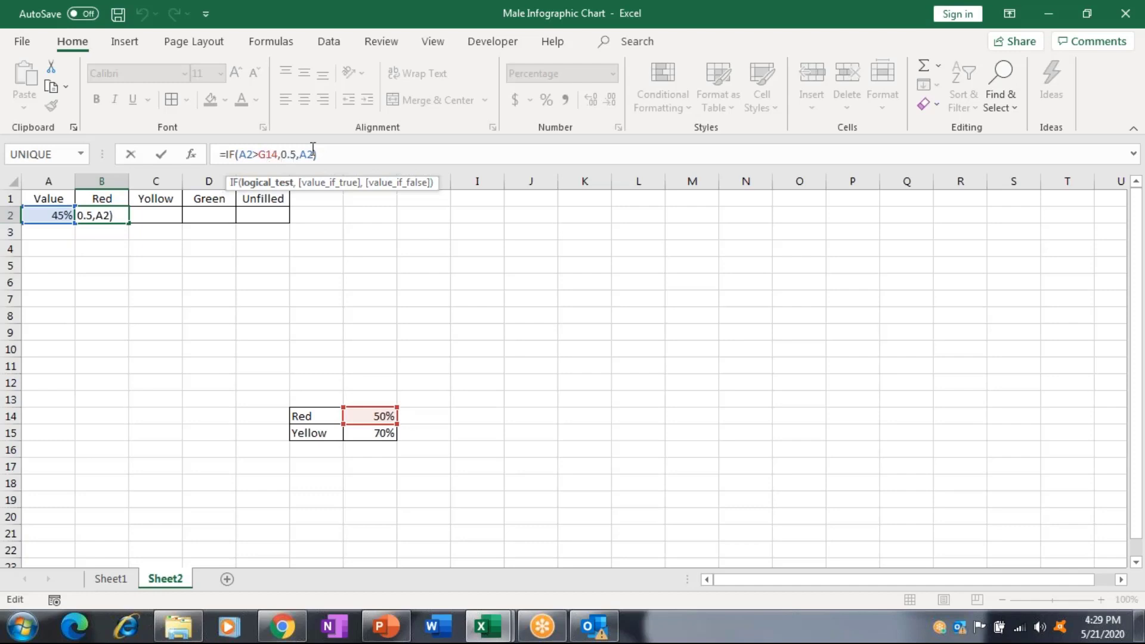
left_click(267, 154)
key("Return")
Enter =IF(A2>G15,.2,A2-B2) in the Yellow cell C2.
key("Right")
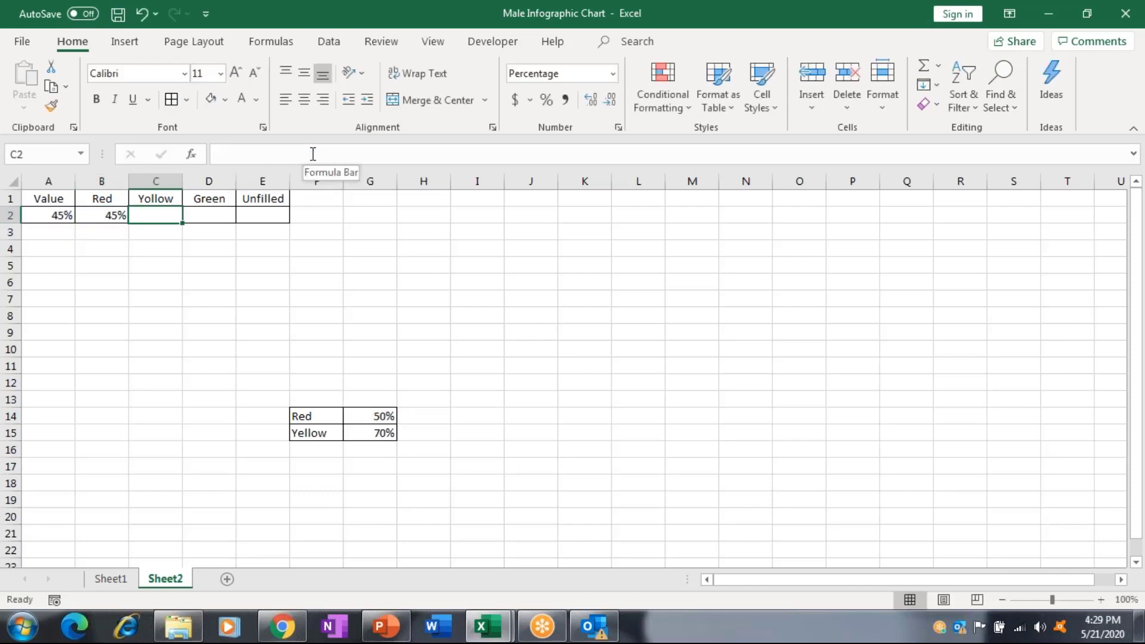
type("=")
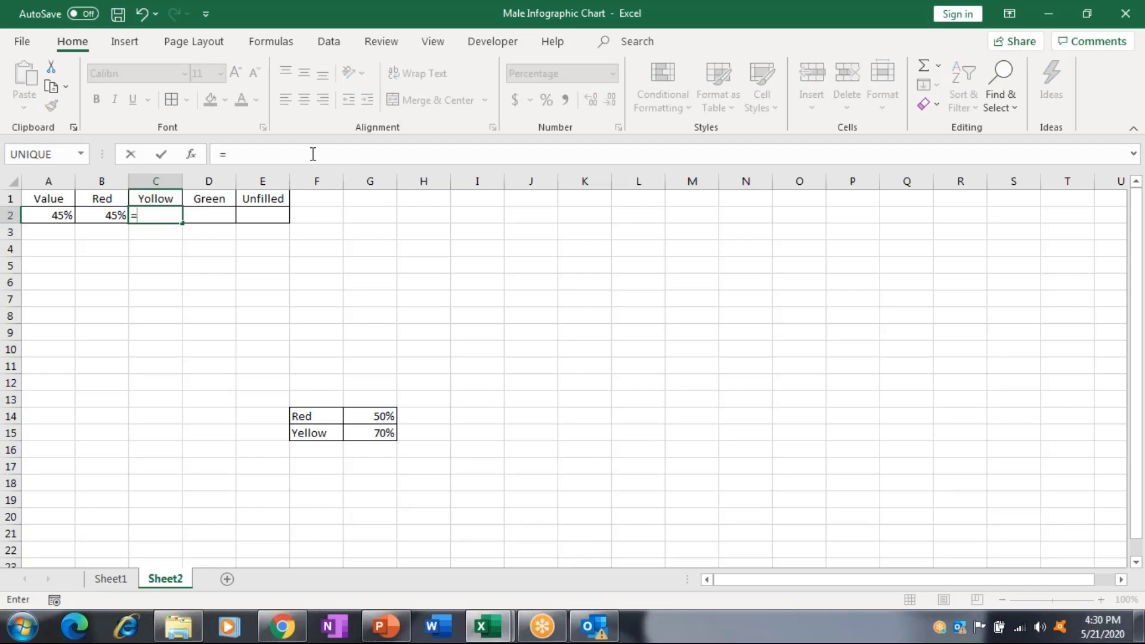
type("IF(")
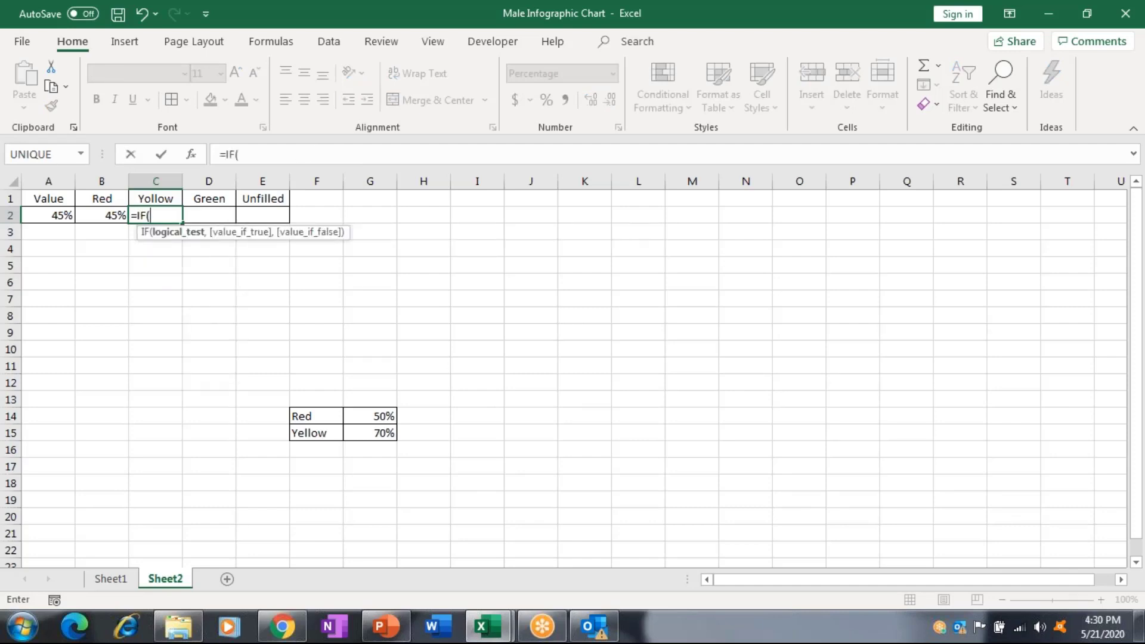
left_click(56, 219)
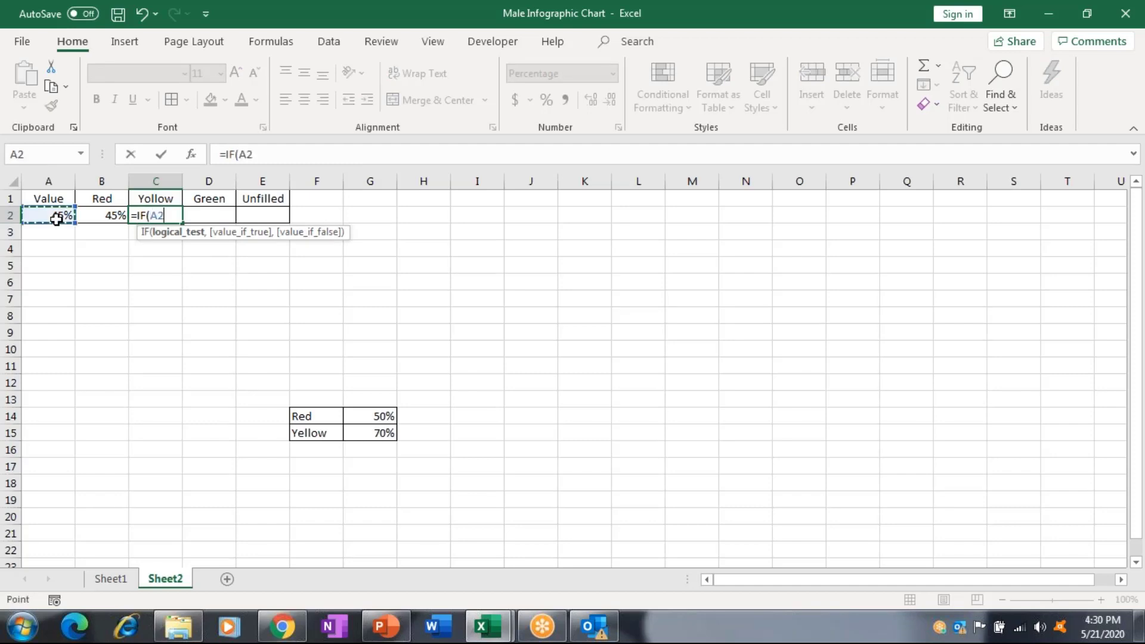
type(">")
left_click(379, 434)
type(",")
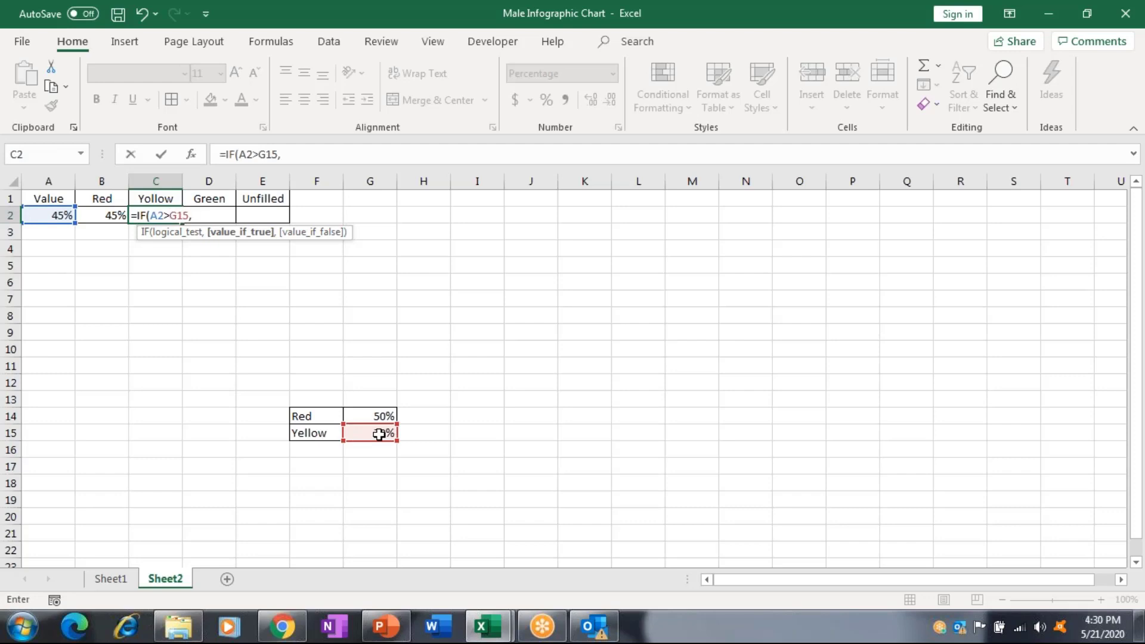
type(".2,")
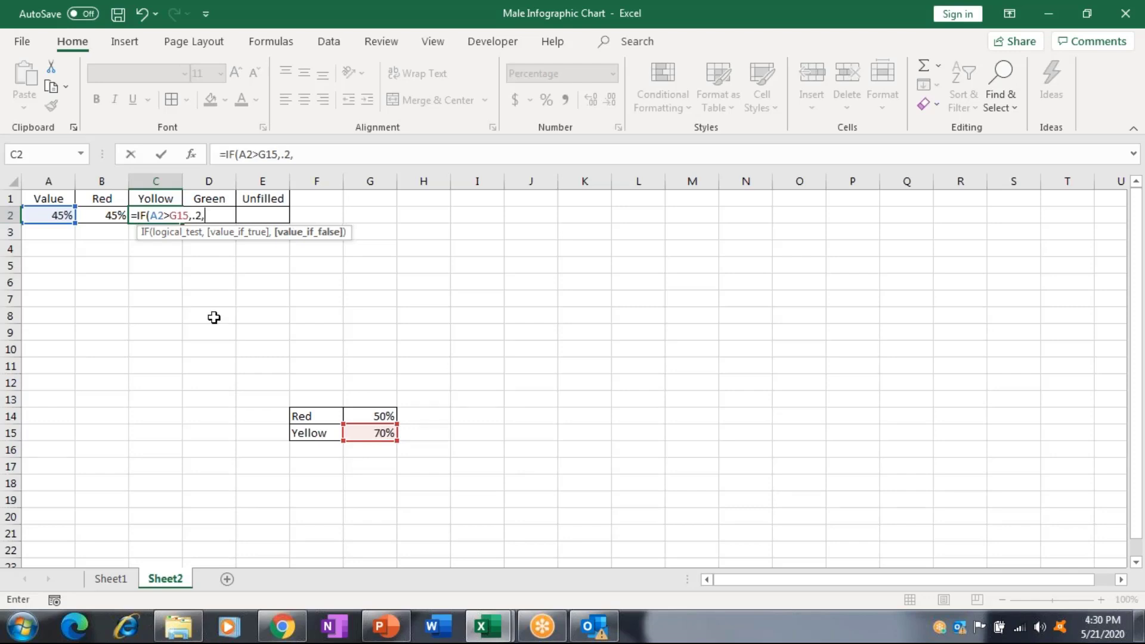
left_click(65, 214)
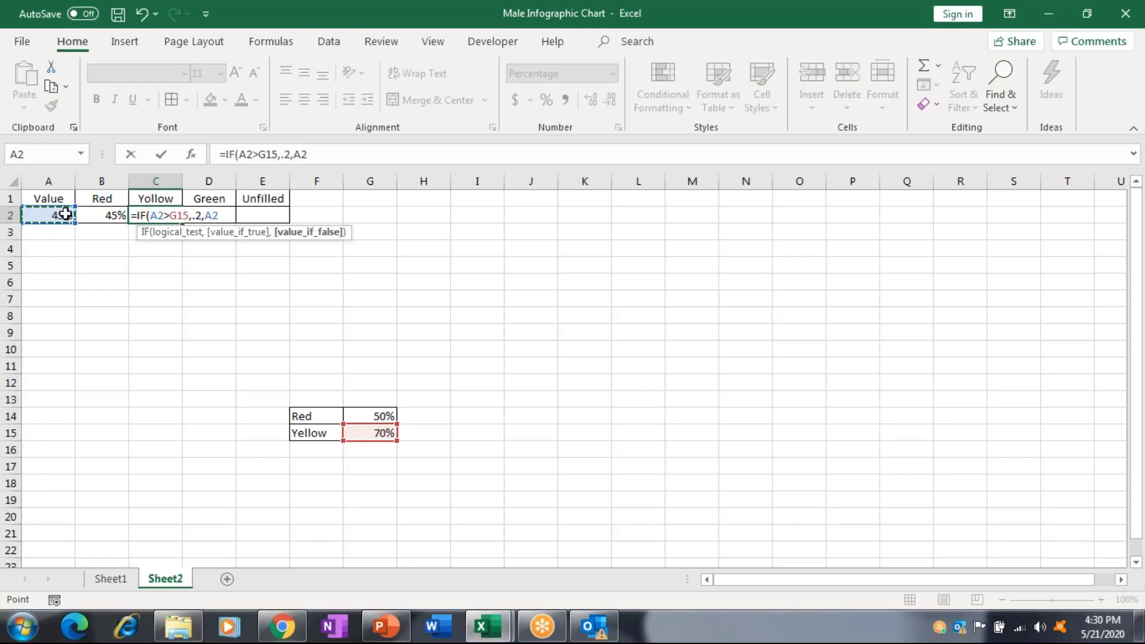
type("-")
left_click(92, 215)
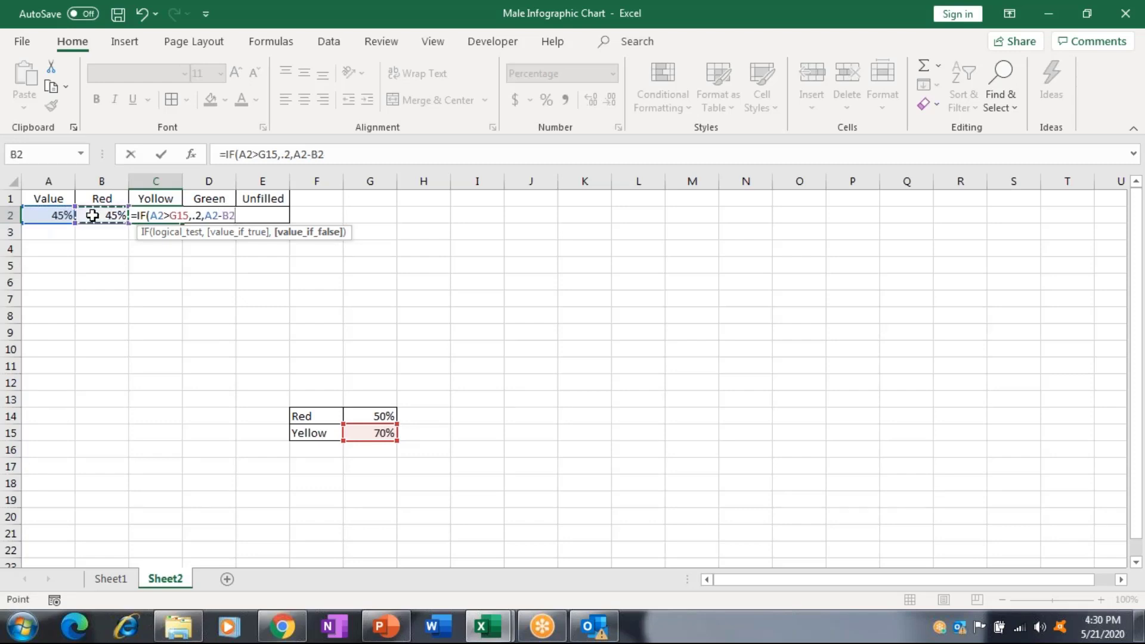
key("ctrl+Return")
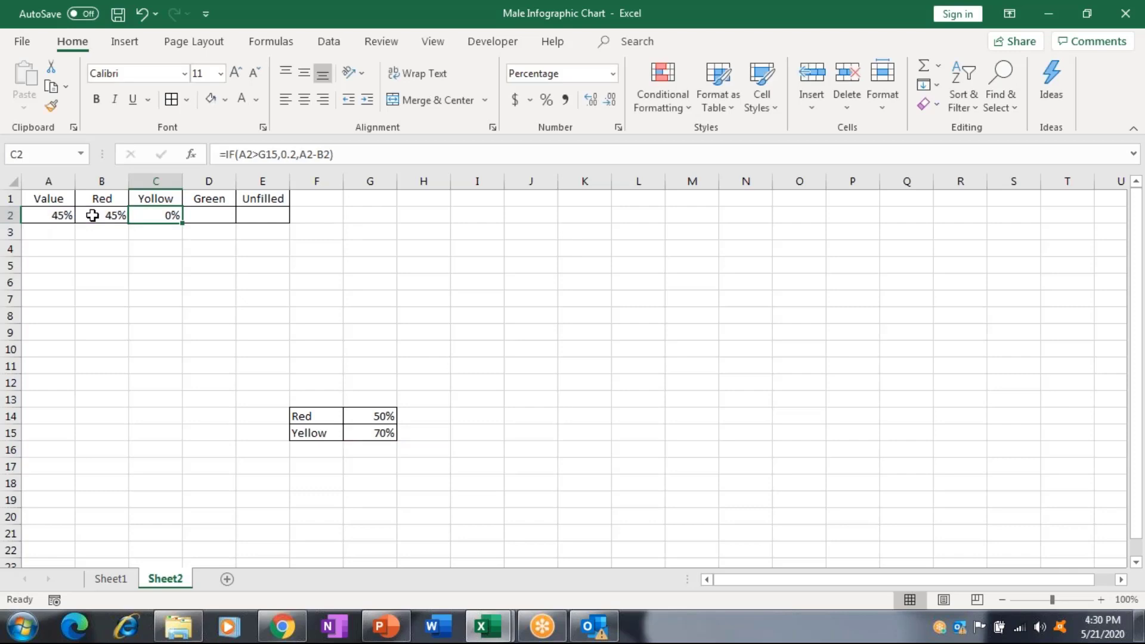
Set Value A2 to 55%, check Red and Yellow results, then change it to 78%.
key("Left")
key("Left")
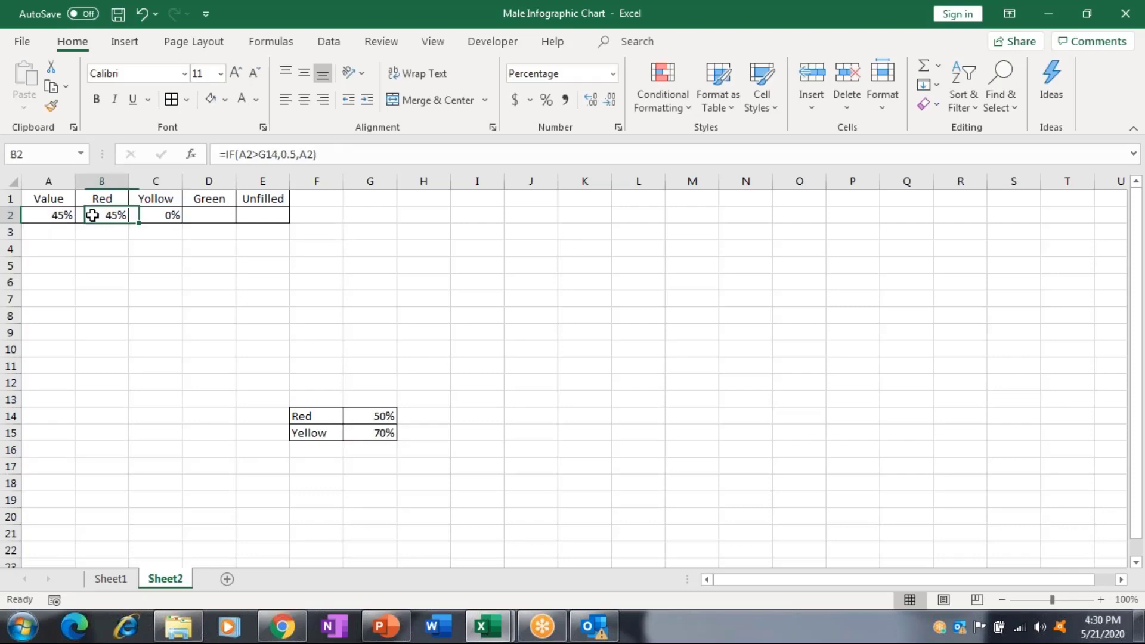
type("5")
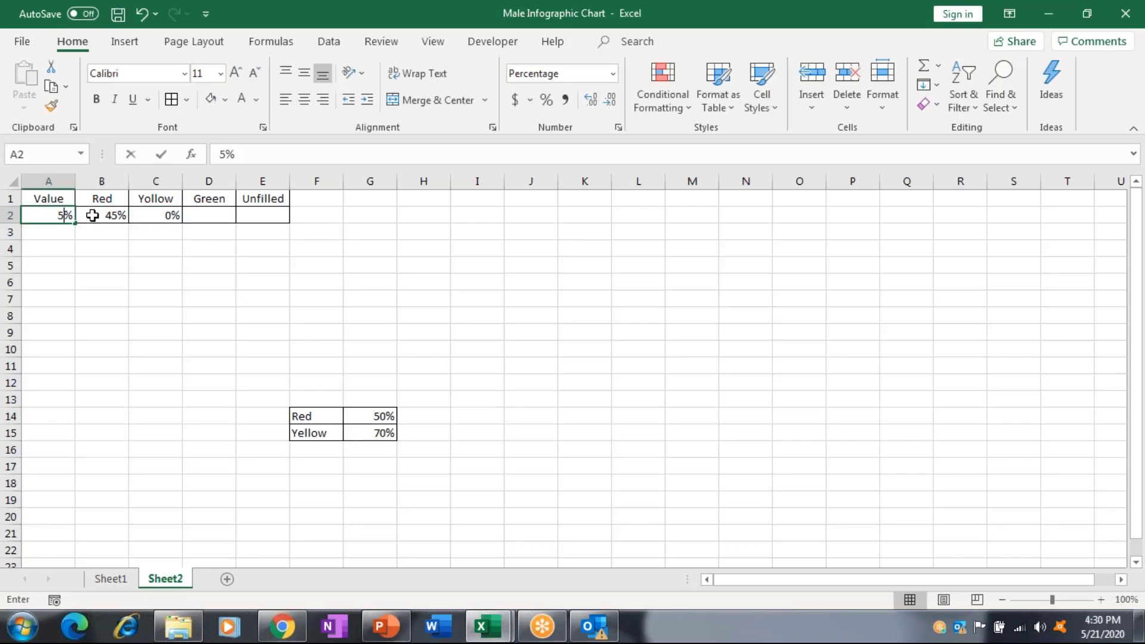
type("5")
key("Return")
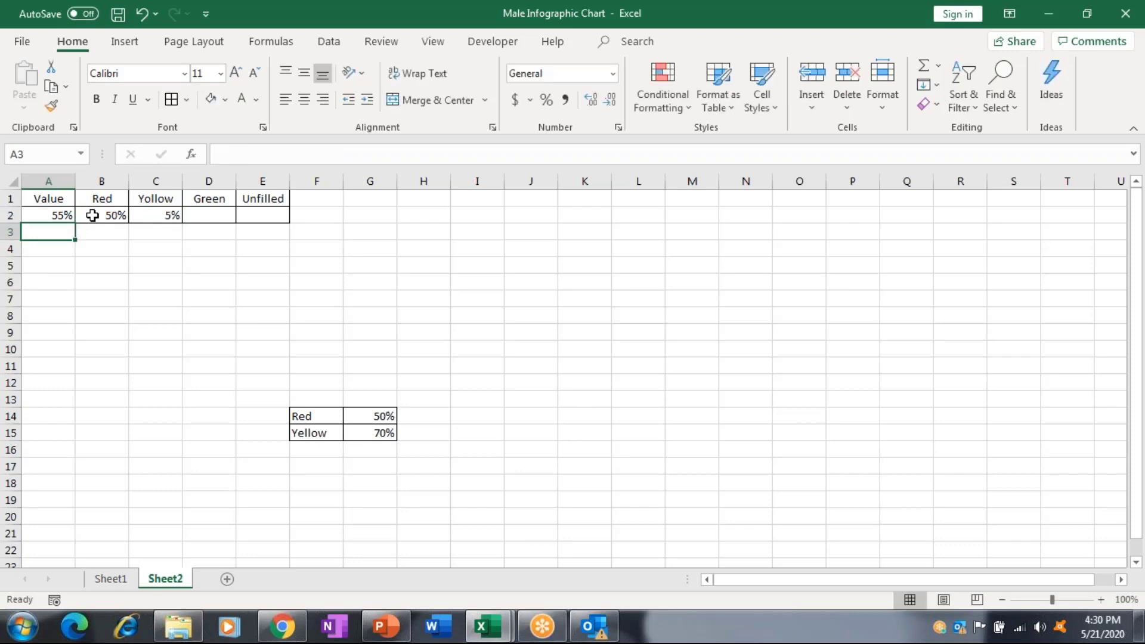
left_click(93, 215)
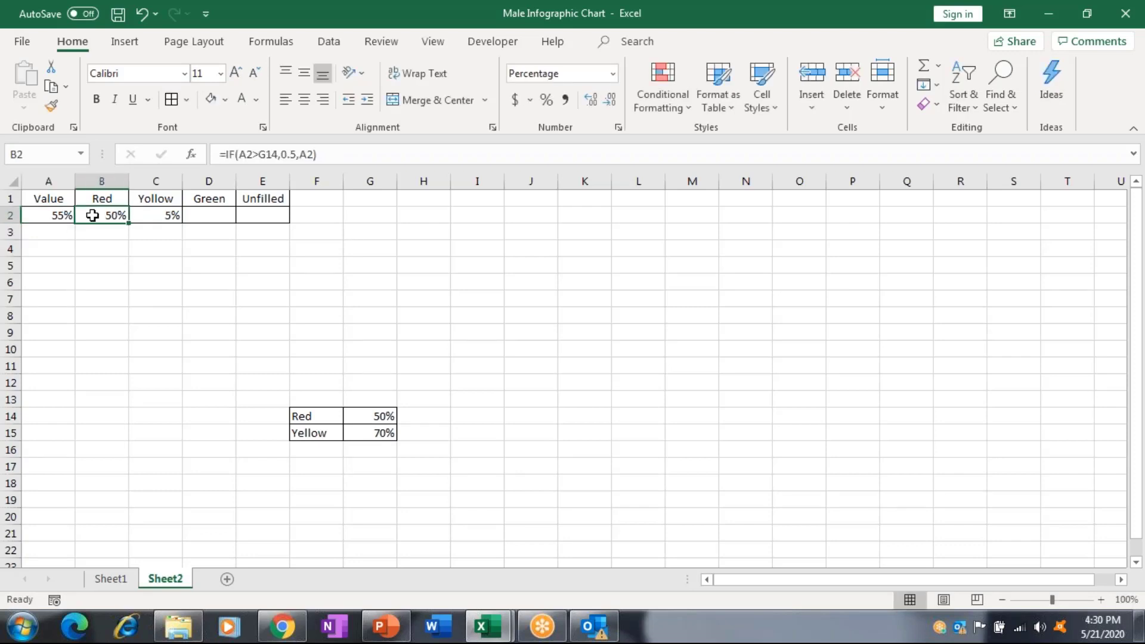
key("Right")
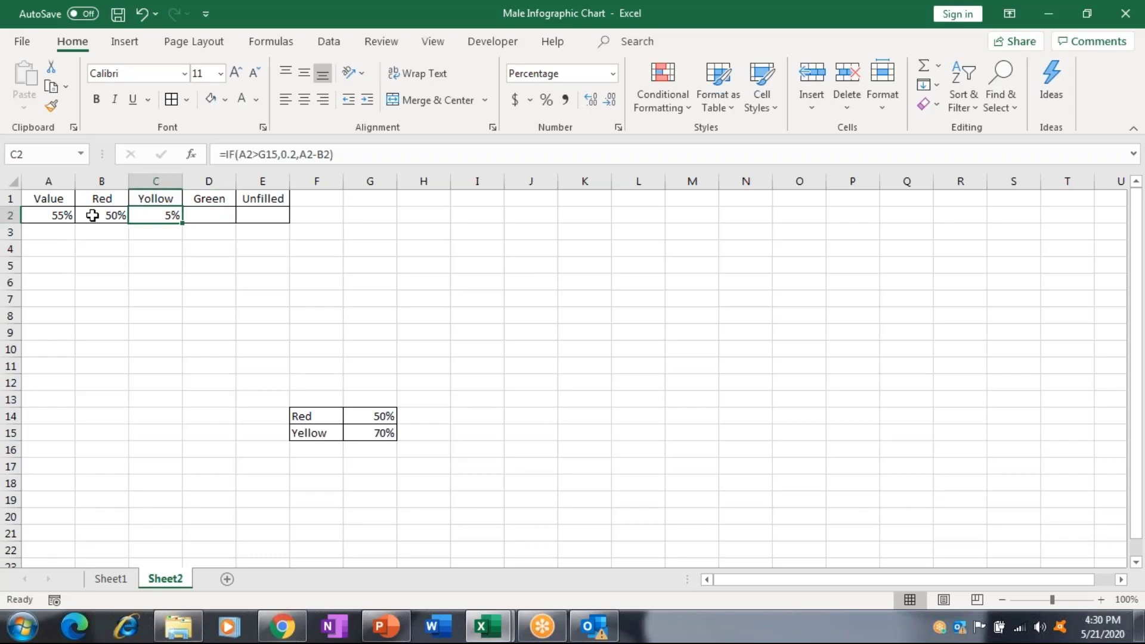
key("Left")
key("Left")
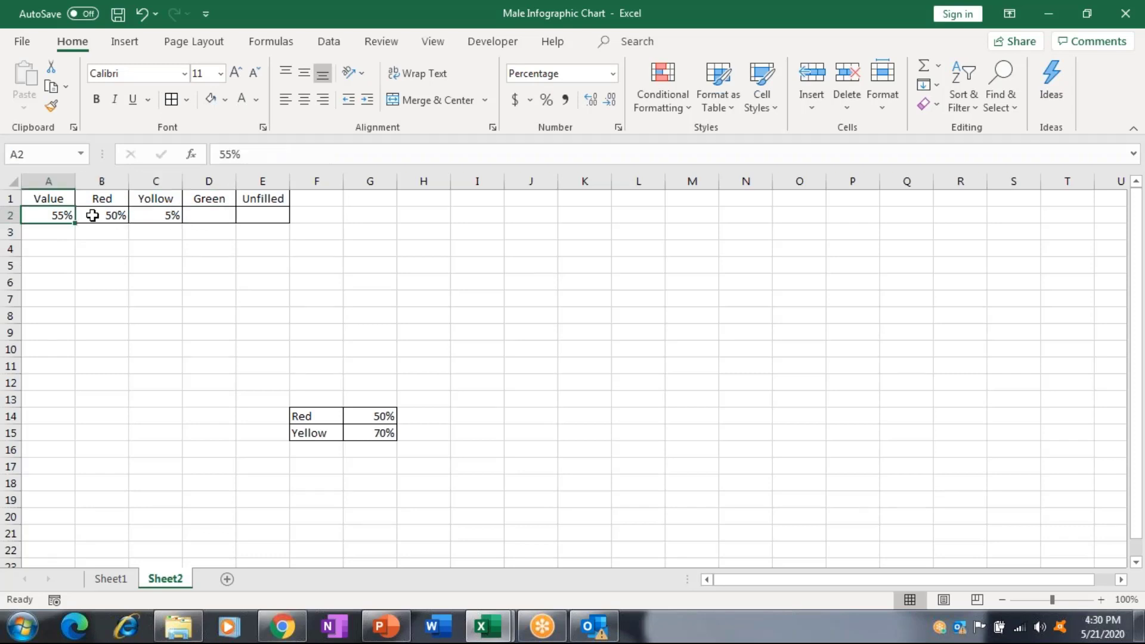
type("78")
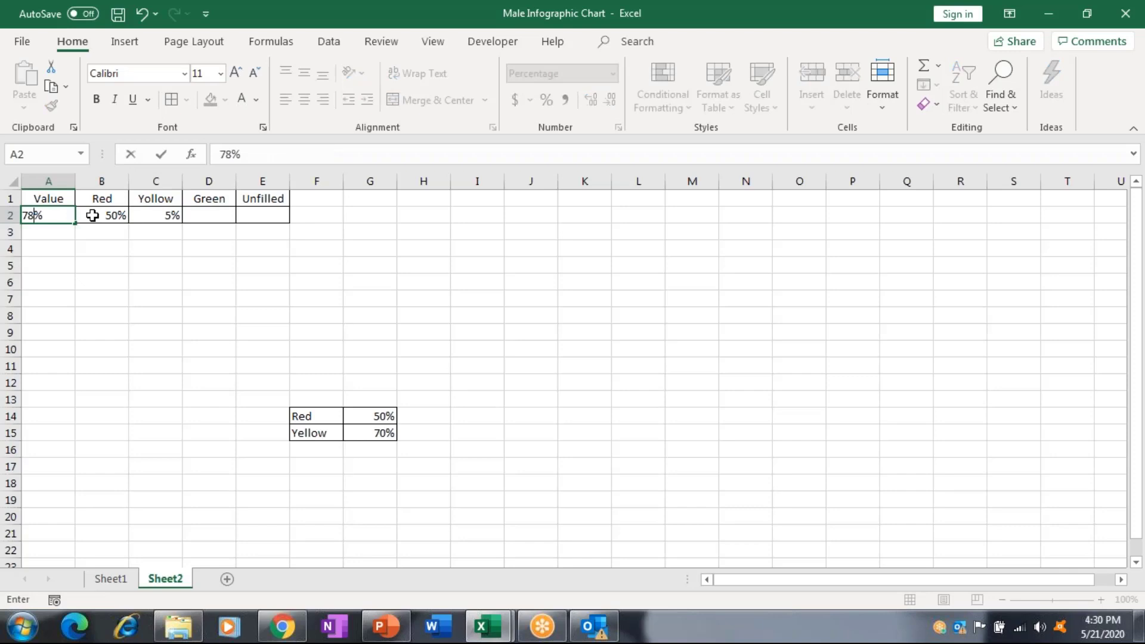
key("Right")
key("Right")
key("Right")
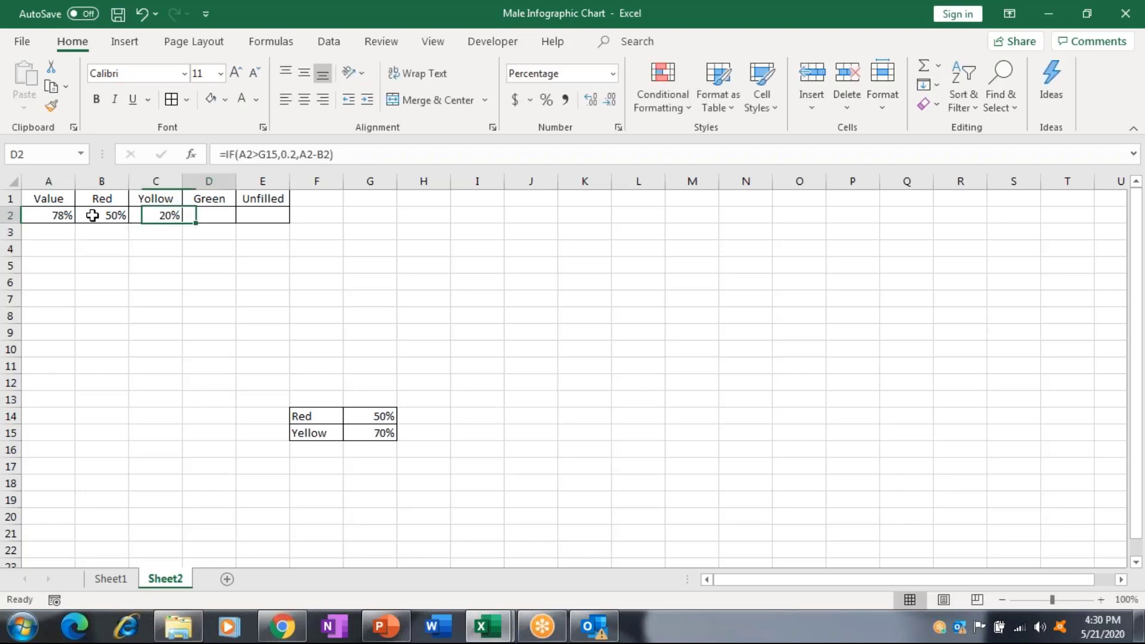
Enter =A2-B2-C2 in the Green cell D2 and begin =1- in E2.
type("-")
key("BackSpace")
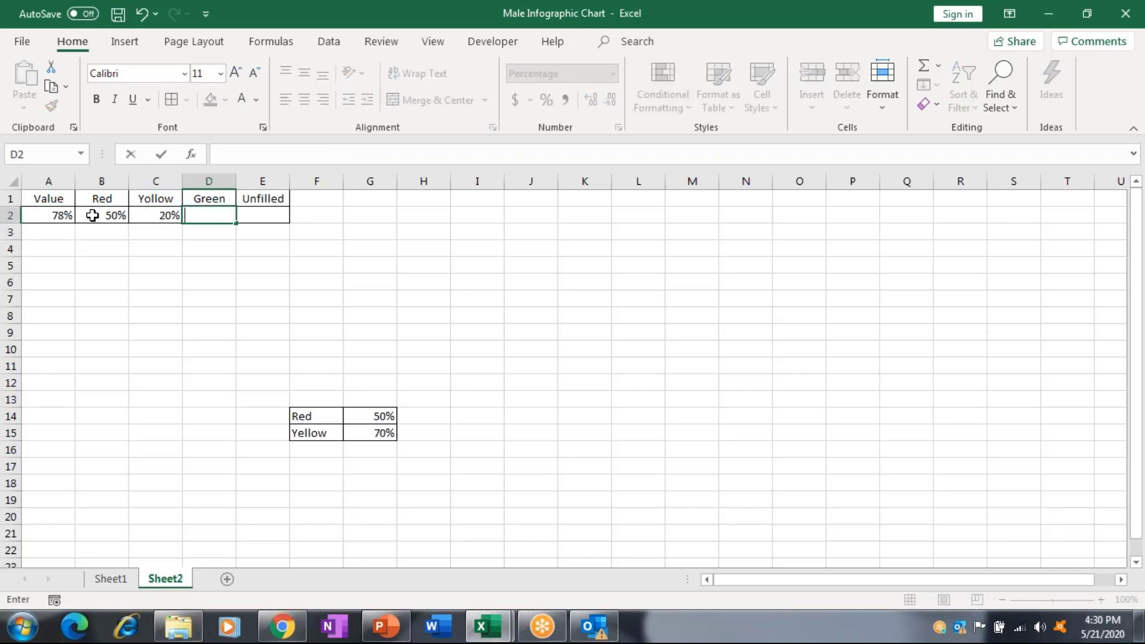
type("=")
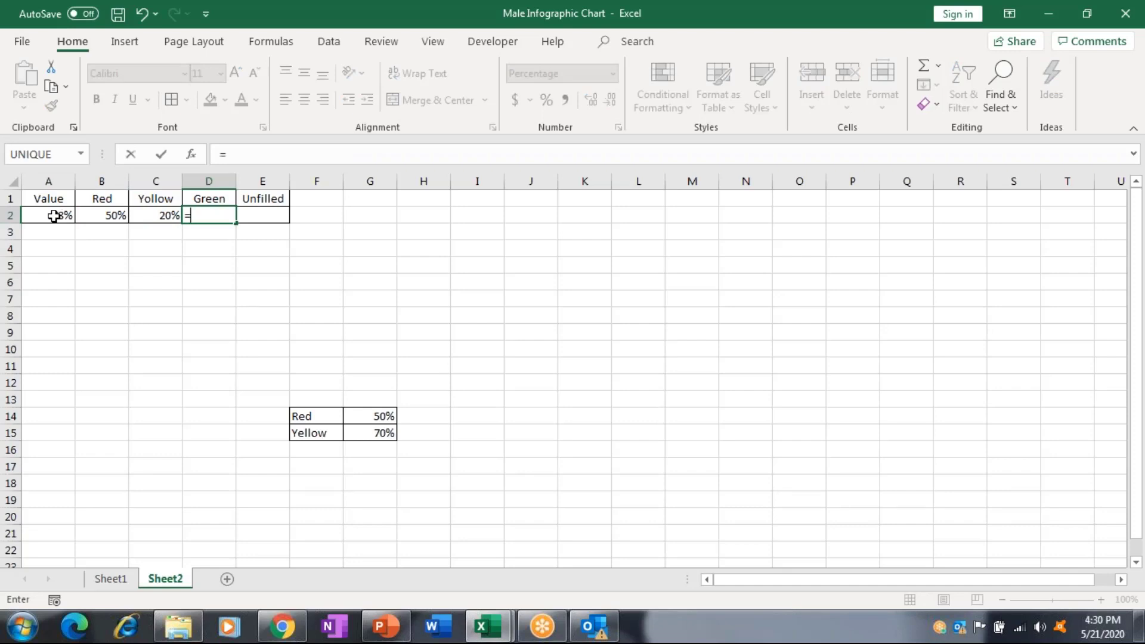
left_click(54, 216)
type("0")
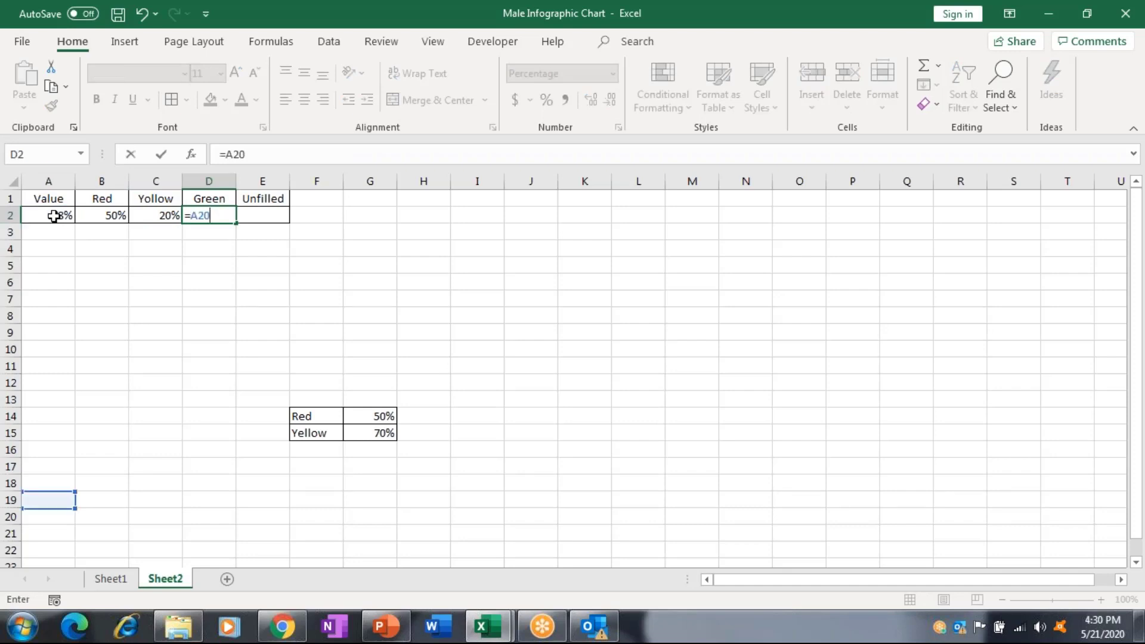
key("BackSpace")
type("-")
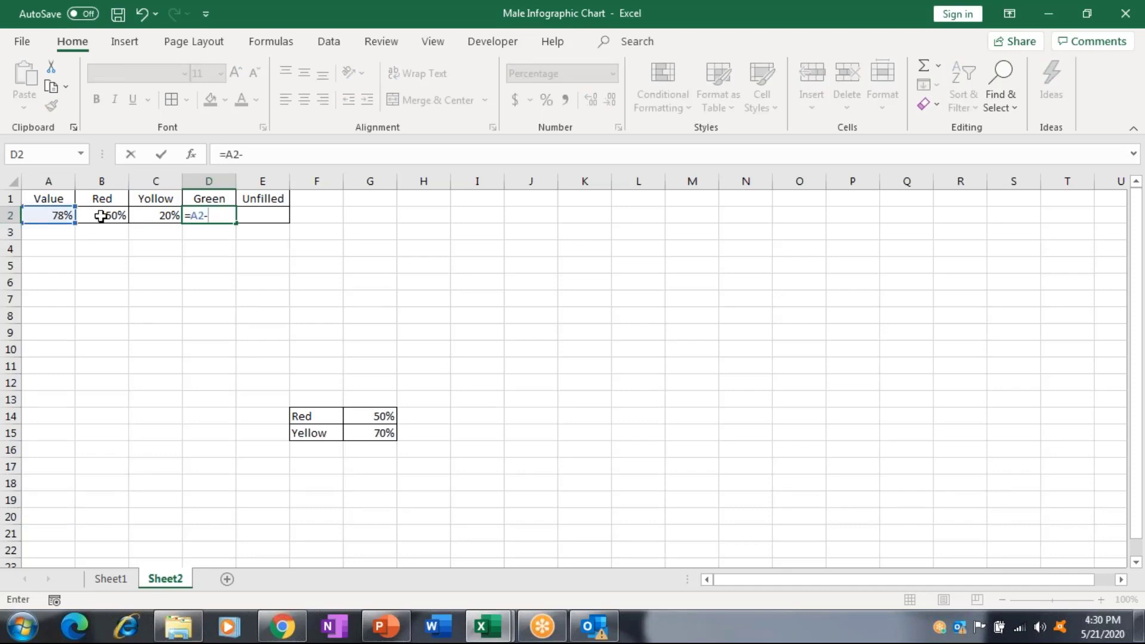
left_click(100, 216)
type("-")
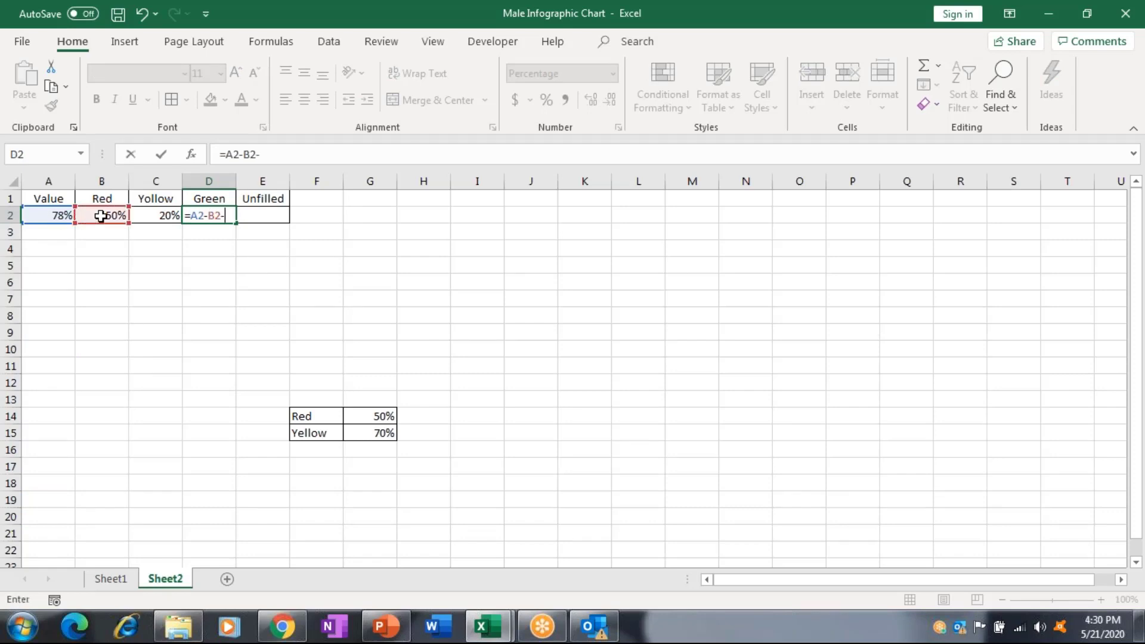
left_click(150, 218)
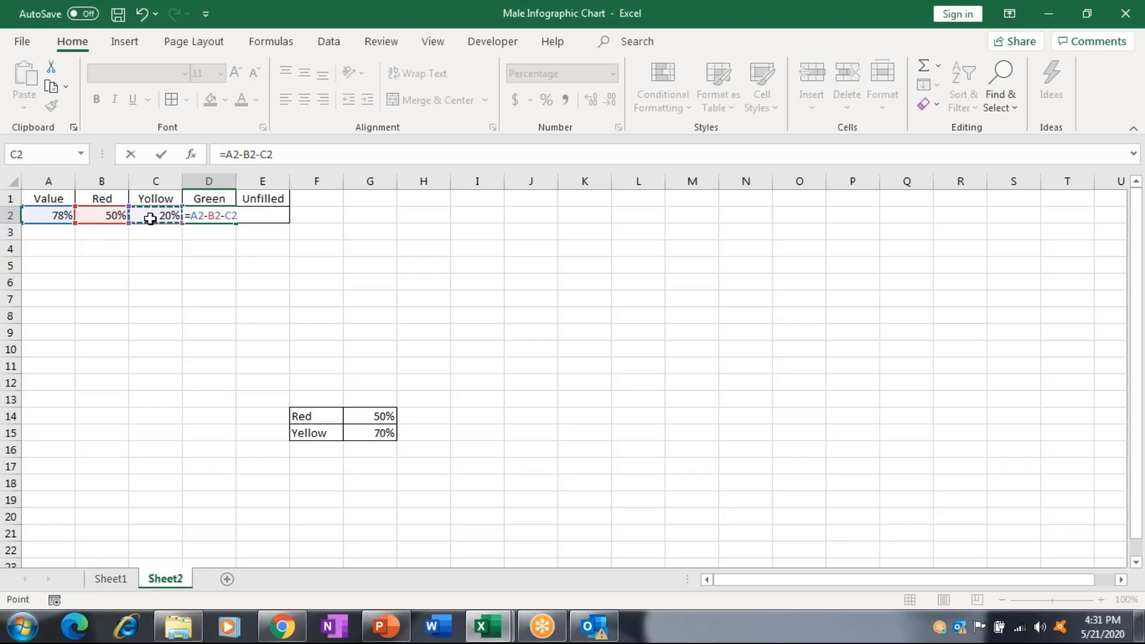
key("Tab")
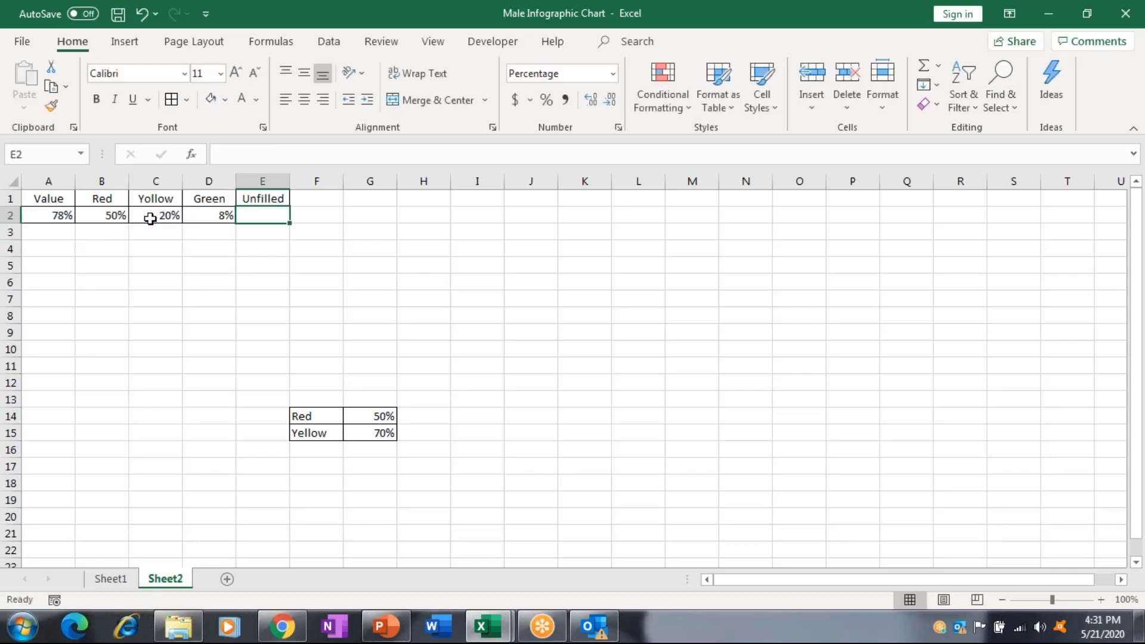
type("=")
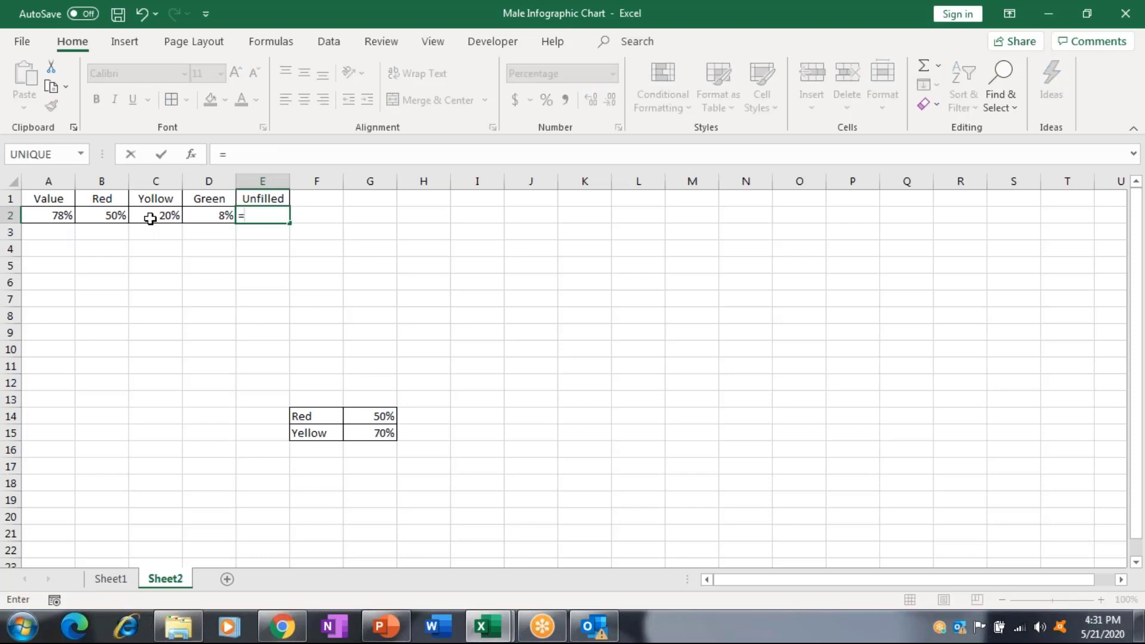
type("1-")
Complete the Unfilled formula in E2 as =1-B2-C2-D2, showing 22%.
left_click(91, 218)
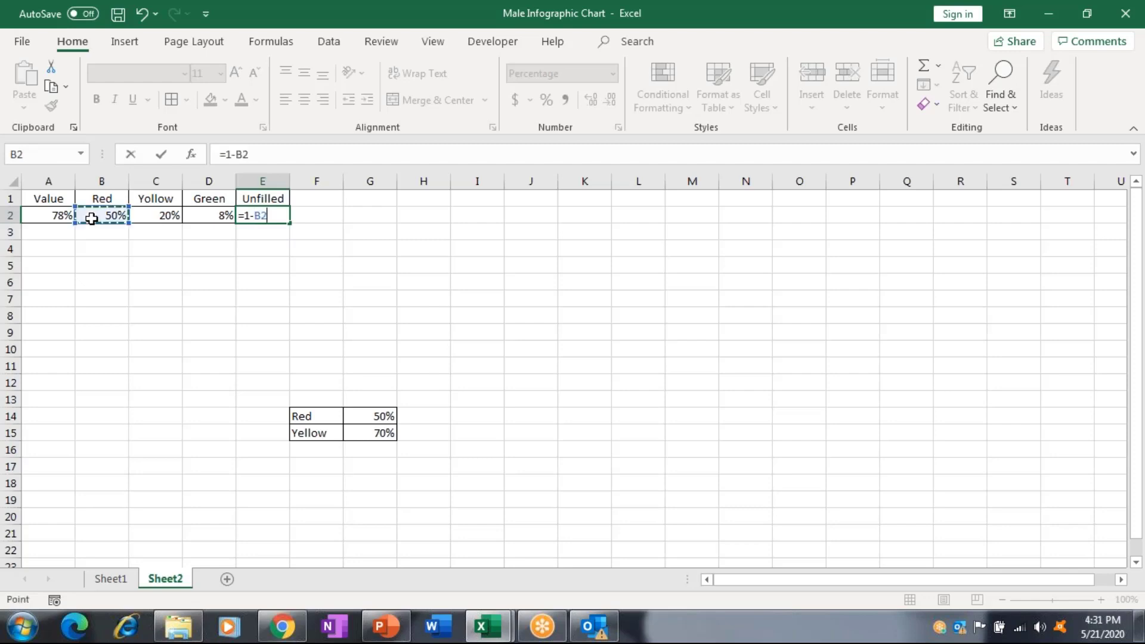
type("-")
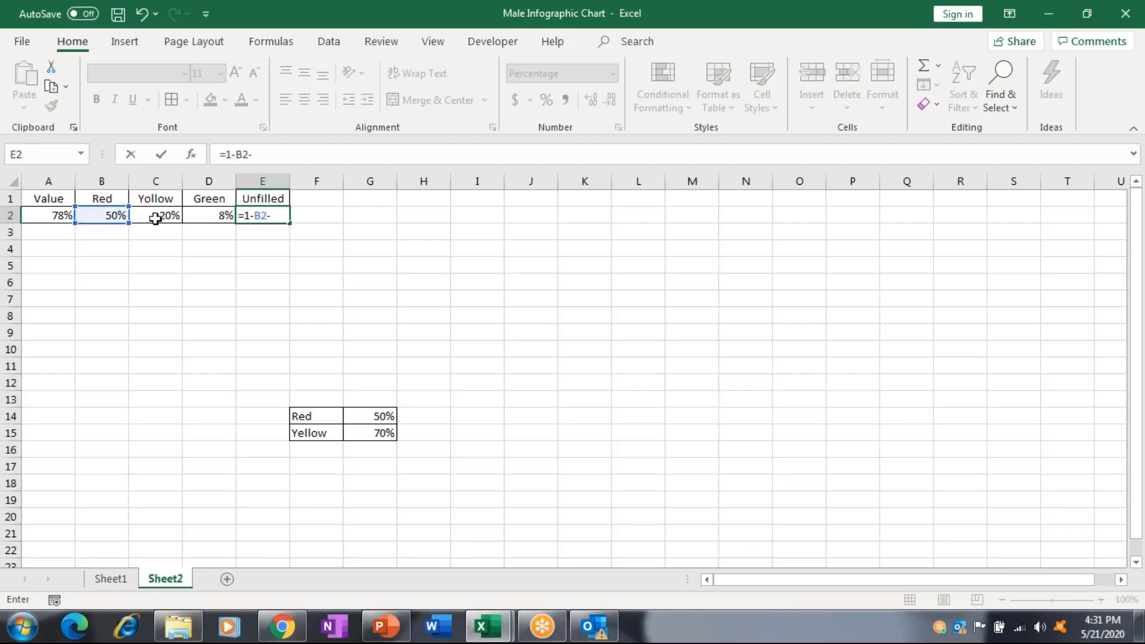
left_click(155, 219)
type("-")
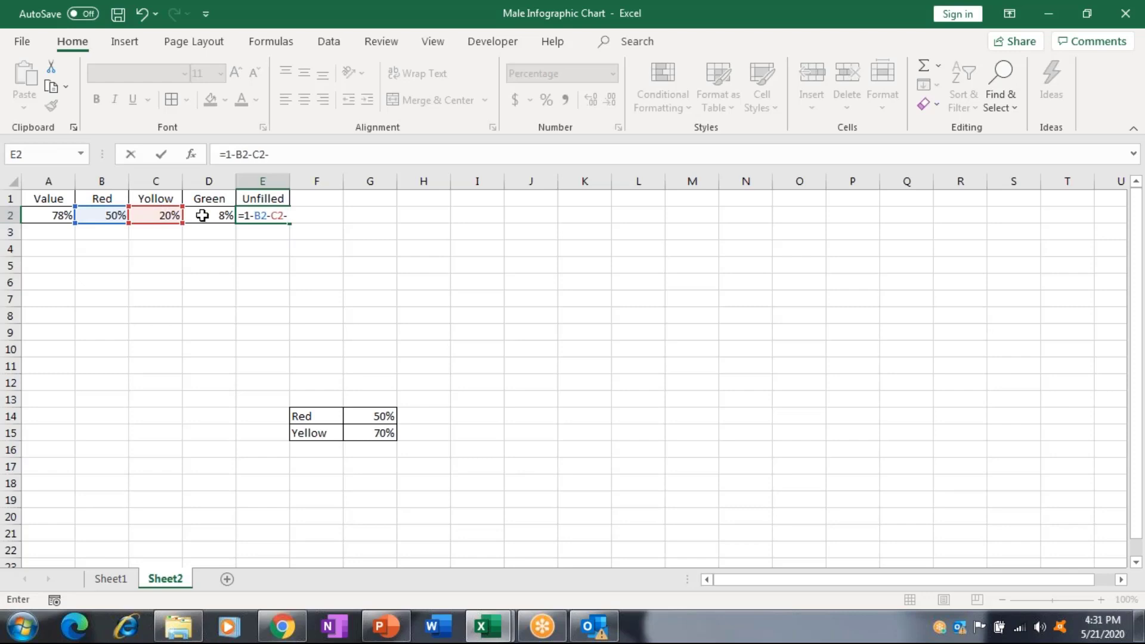
left_click(202, 215)
key("Return")
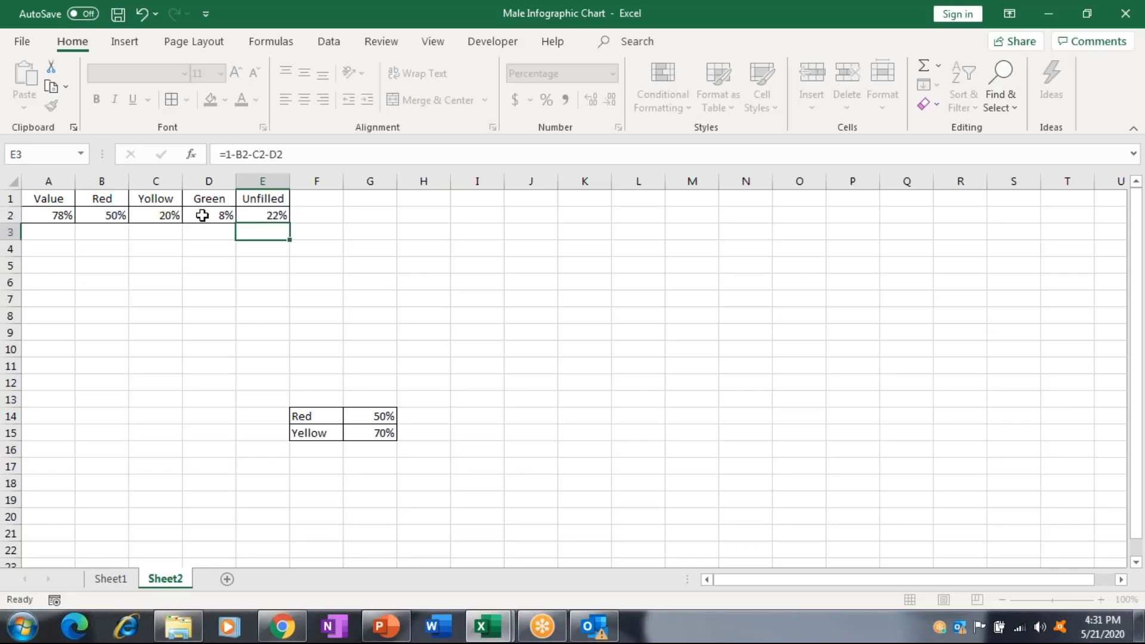
Go back to the Red cell B2 and extend the selection toward Unfilled.
key("Up")
key("Left")
key("Left")
key("Left")
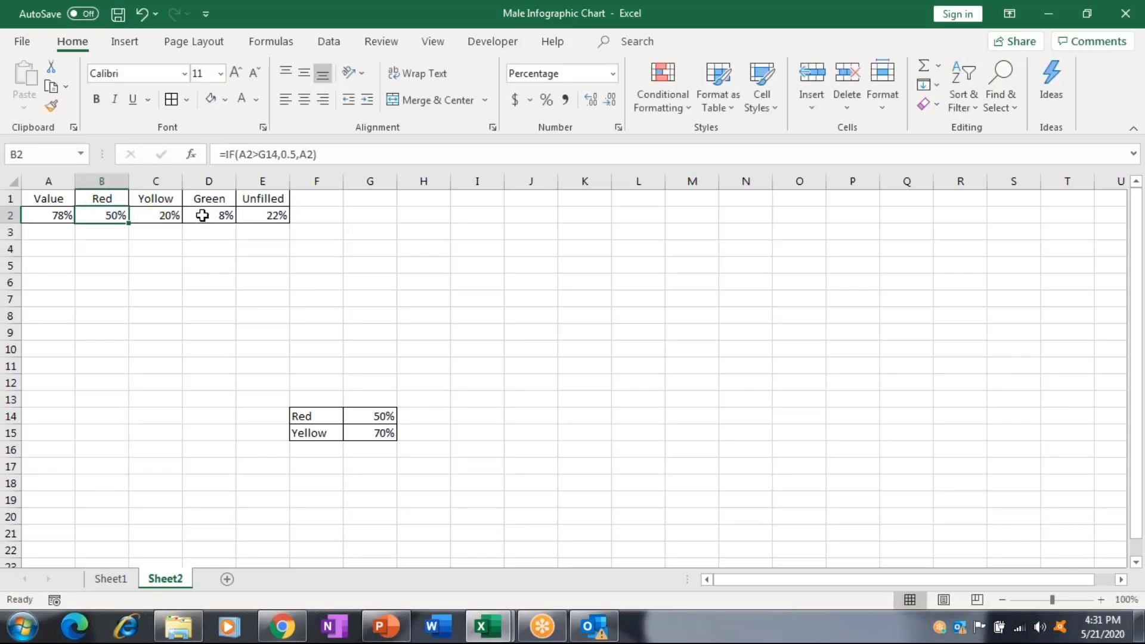
key("shift+Right")
key("shift+Right")
key("shift+Right")
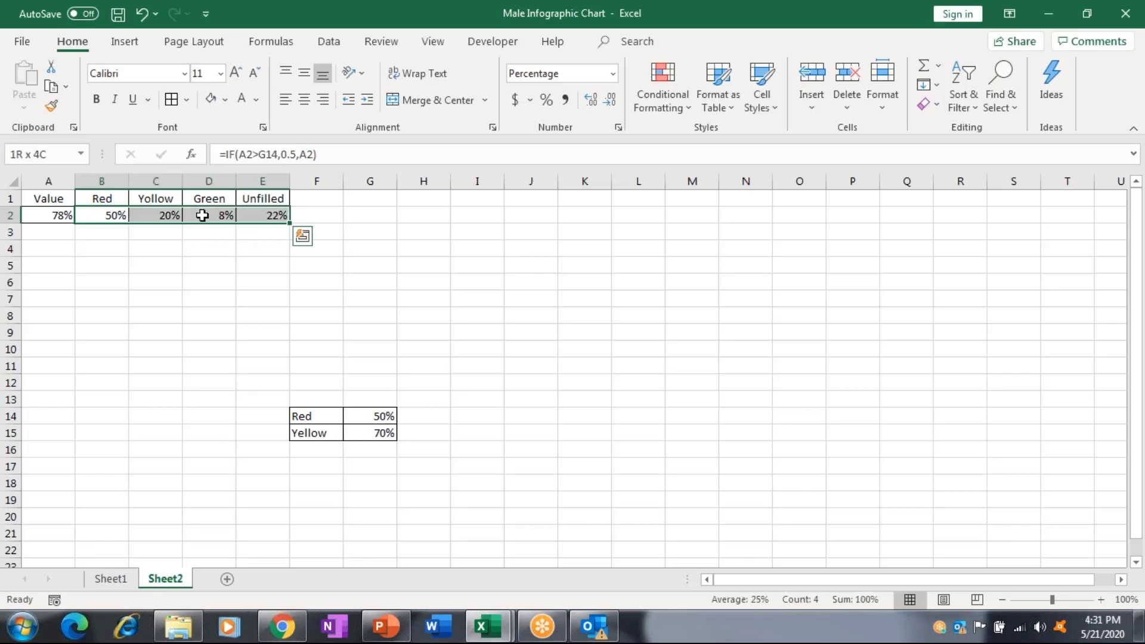
Change Value A2 to 67% and check the recalculated Yellow and Unfilled results.
key("Left")
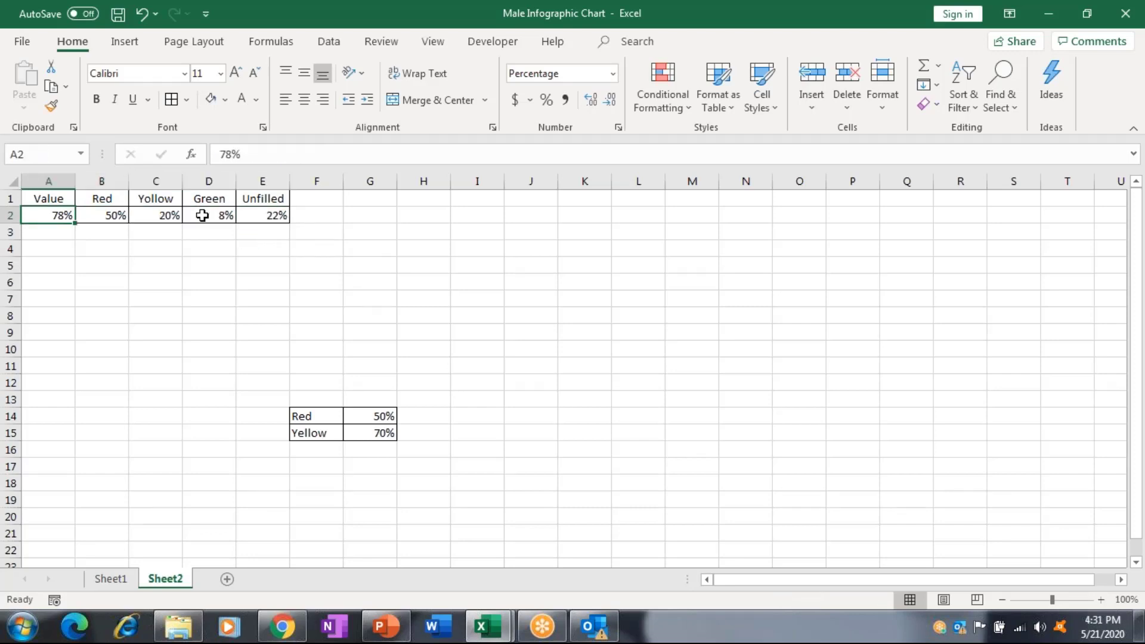
type("67")
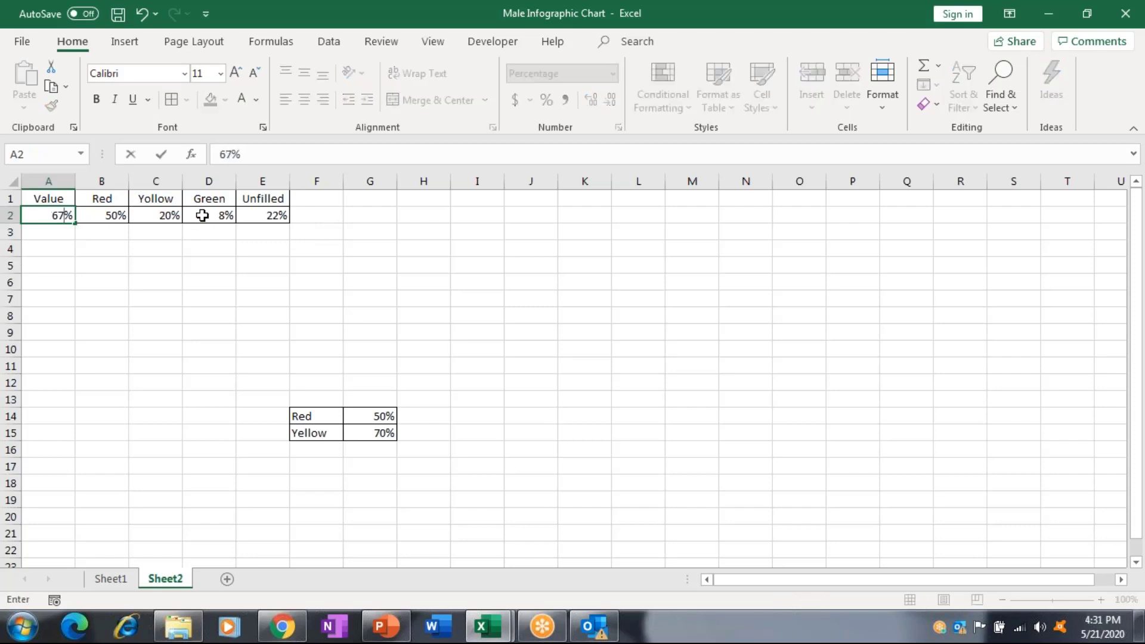
key("Right")
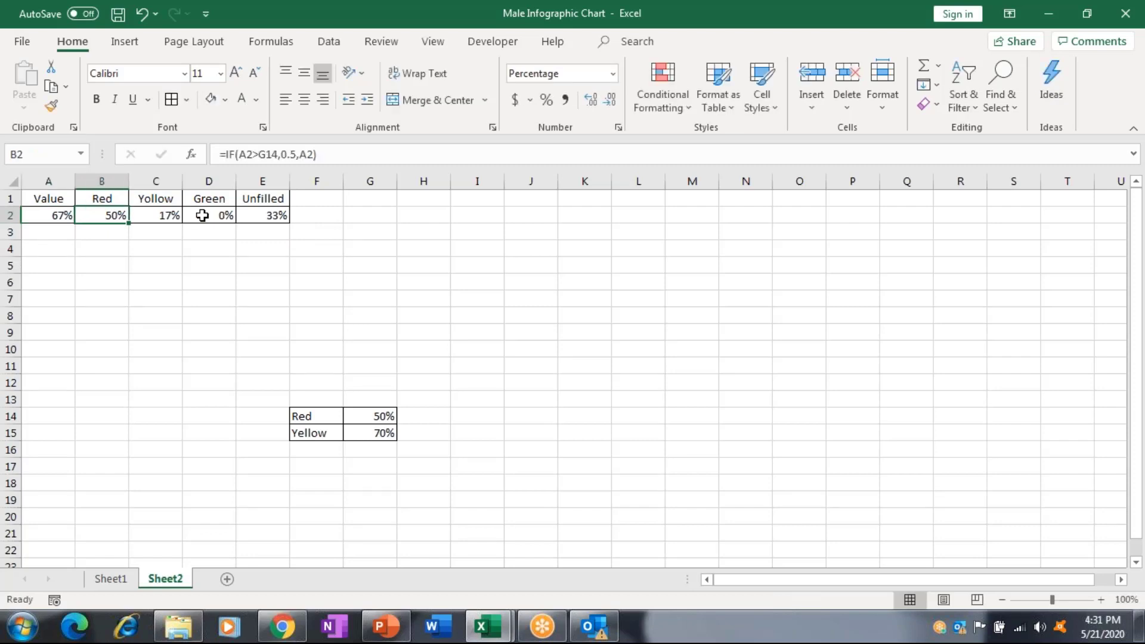
key("Right")
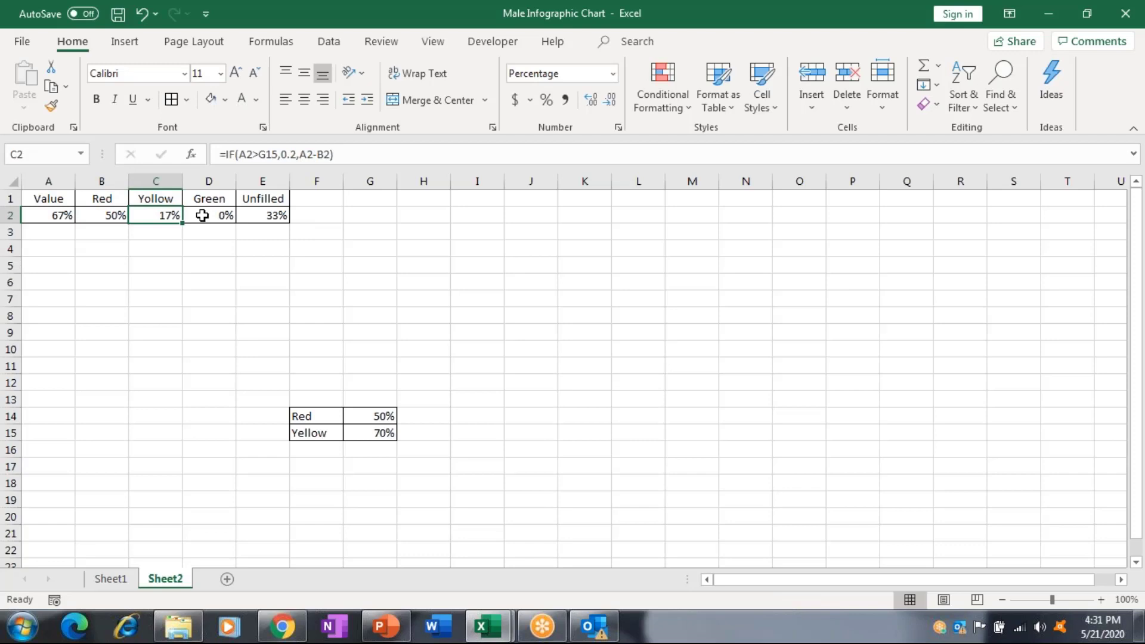
key("Right")
key("Right")
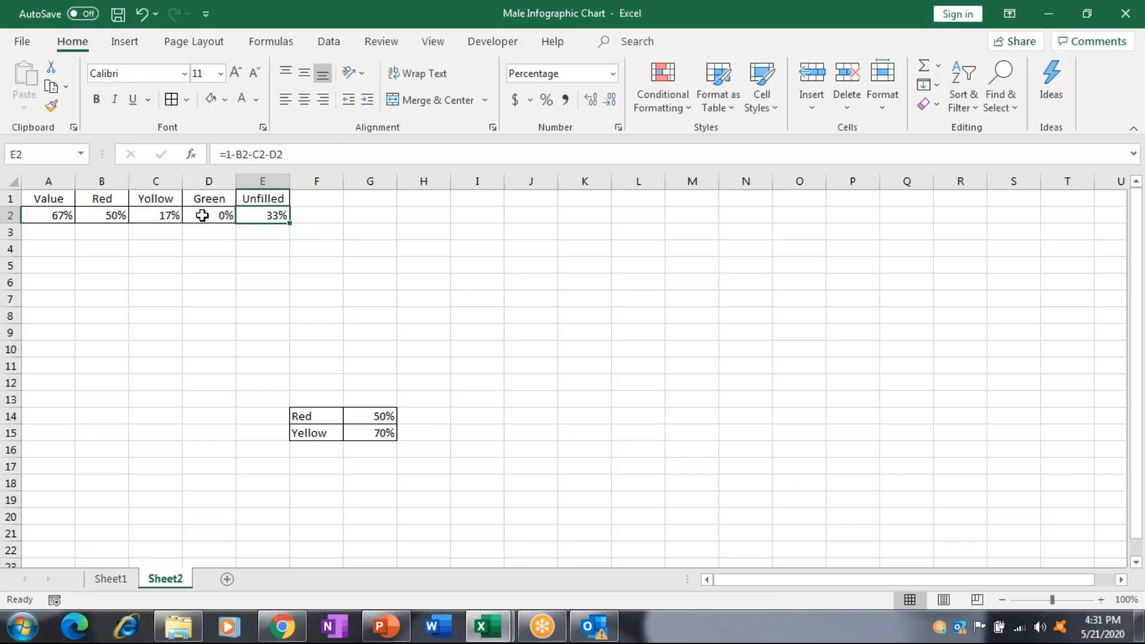
Re-confirm the Red formula in B2 and select the Red through Unfilled values.
key("Left")
key("Left")
key("Left")
key("Left")
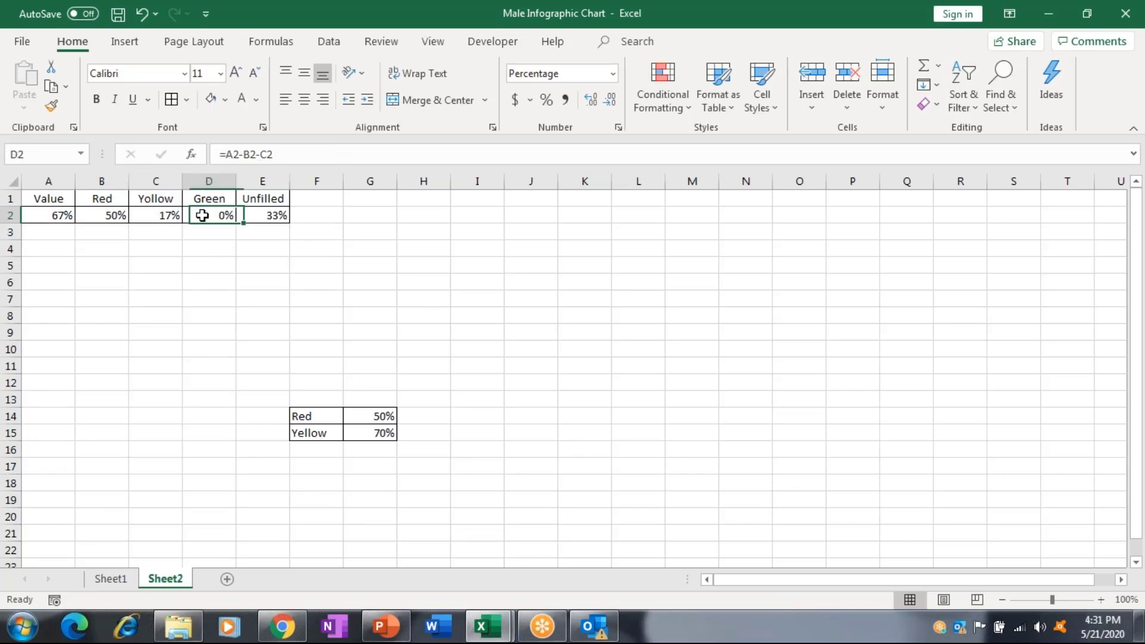
key("shift+Right")
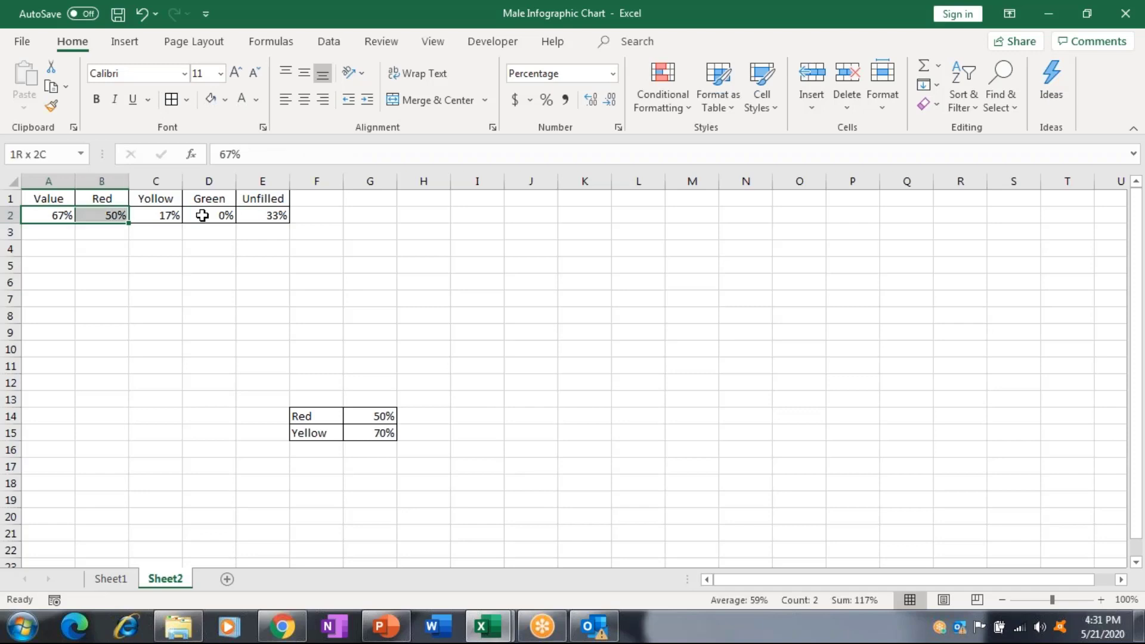
key("shift+Right")
key("shift+Right")
key("shift+Right")
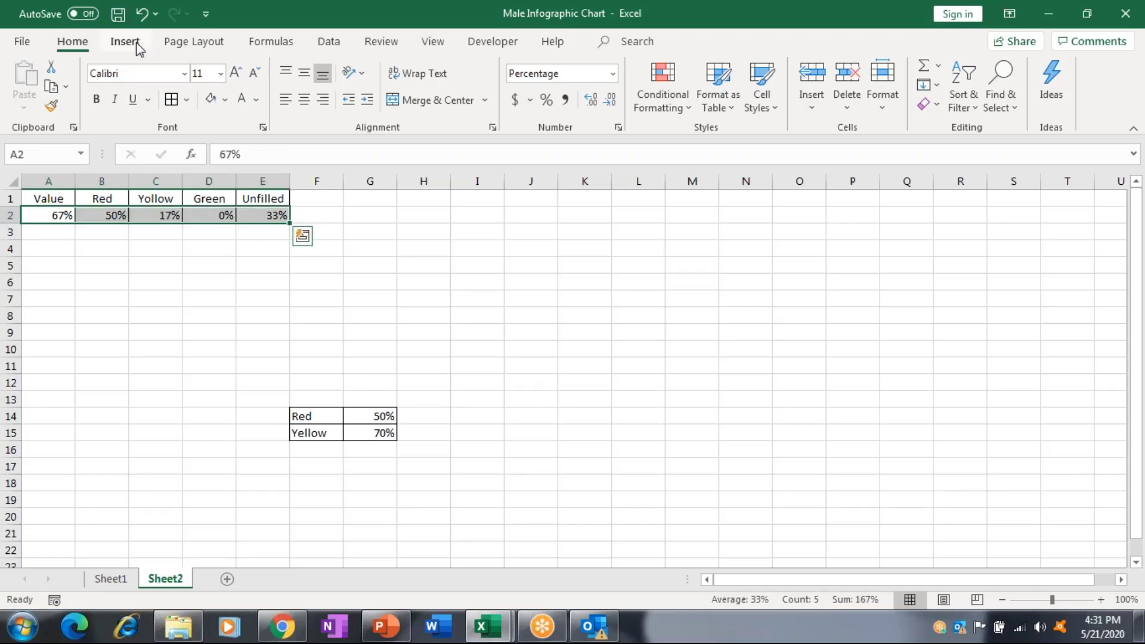
left_click(104, 215)
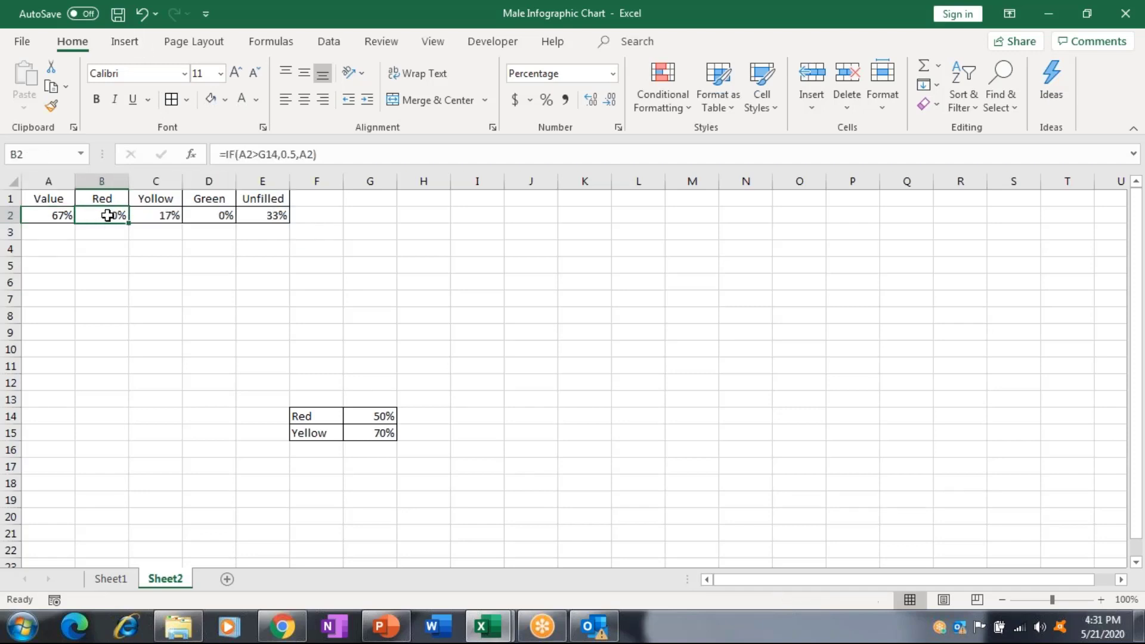
key("F2")
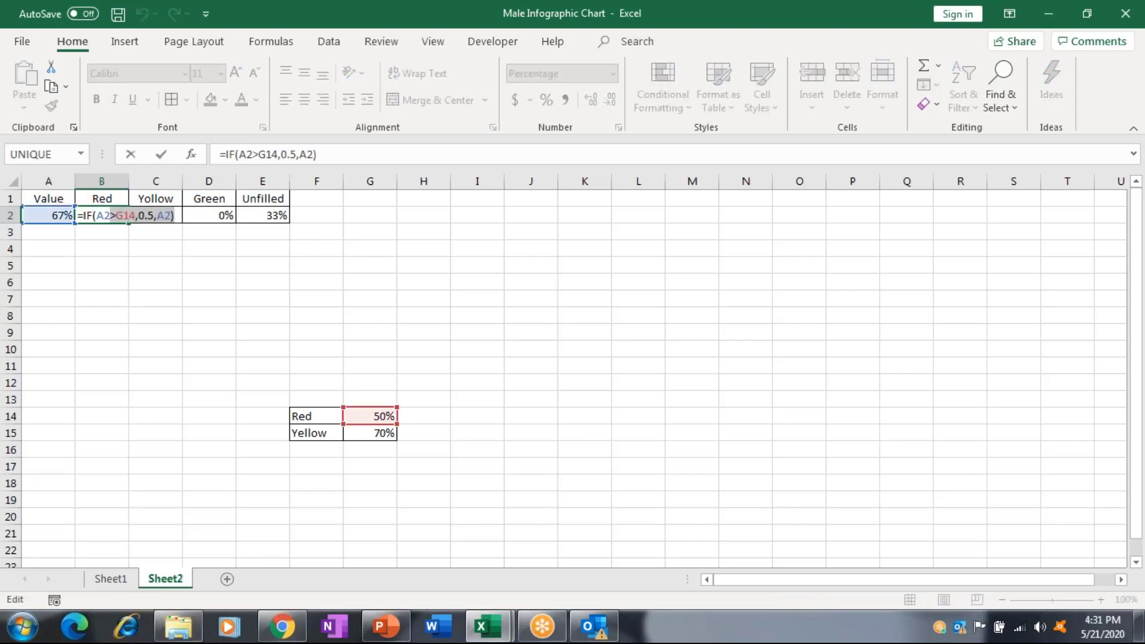
key("ctrl+Return")
key("shift+Right")
key("shift+Right")
key("shift+Right")
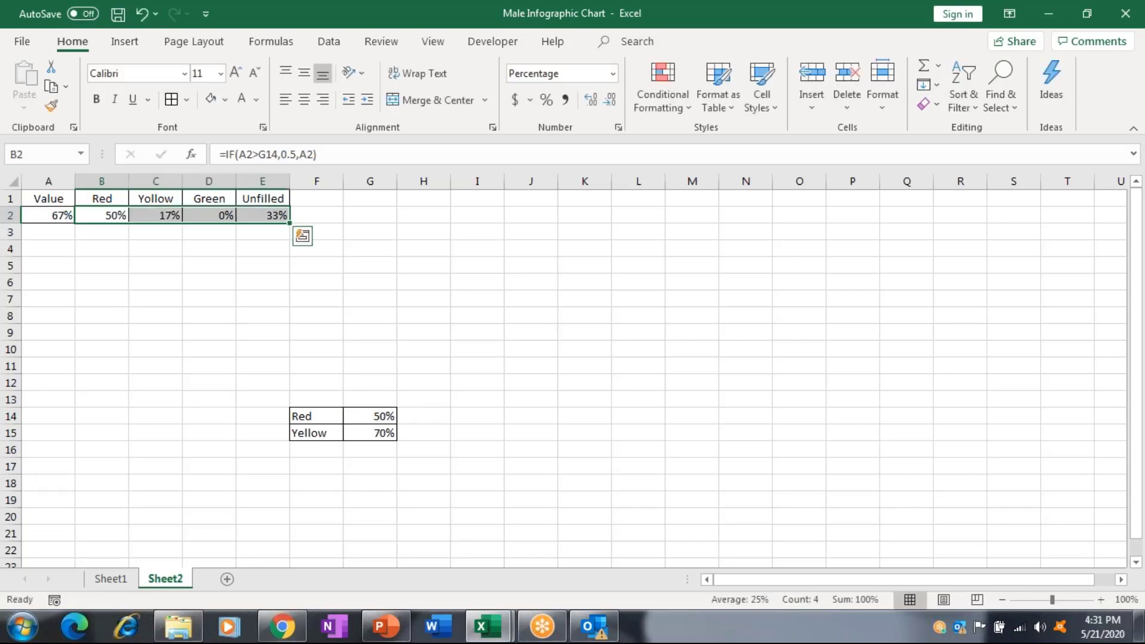
left_click(142, 40)
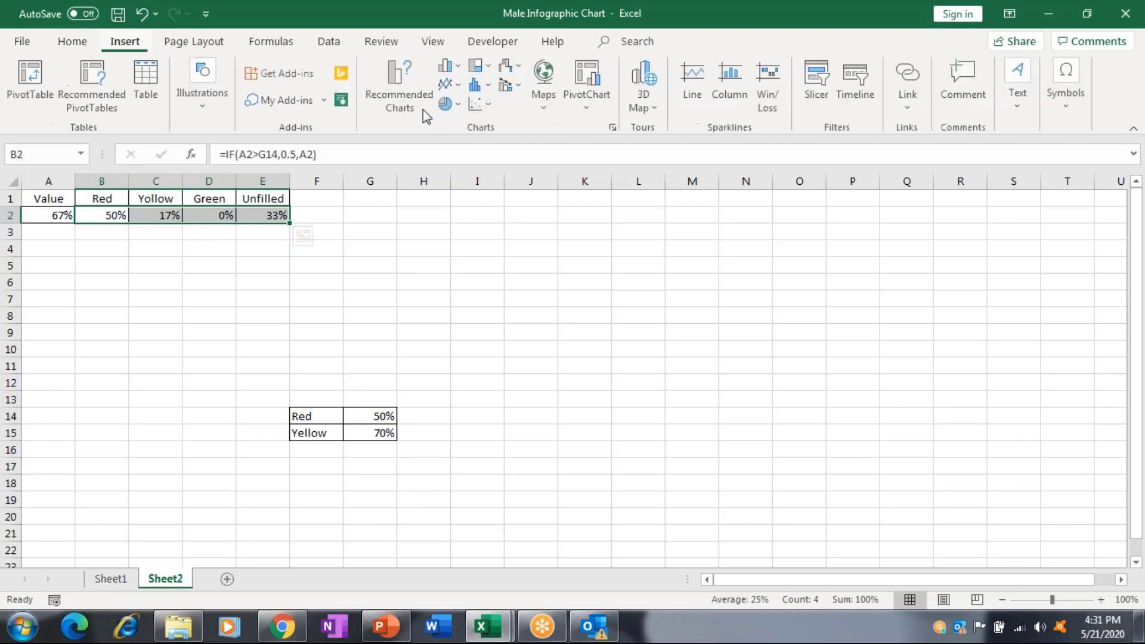
left_click(452, 69)
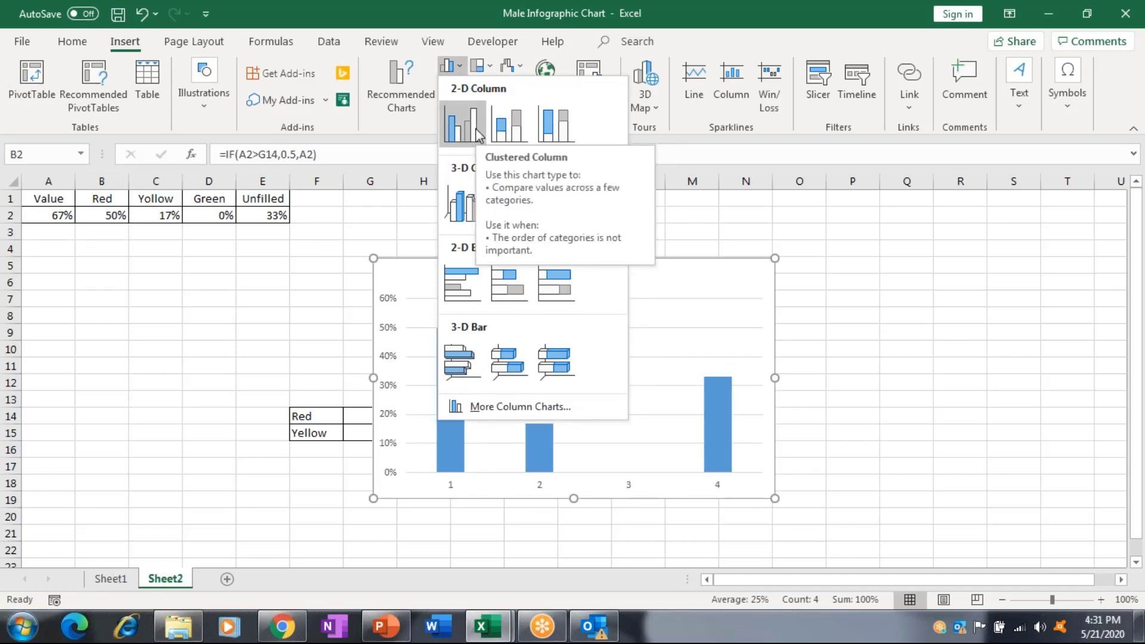
left_click(477, 132)
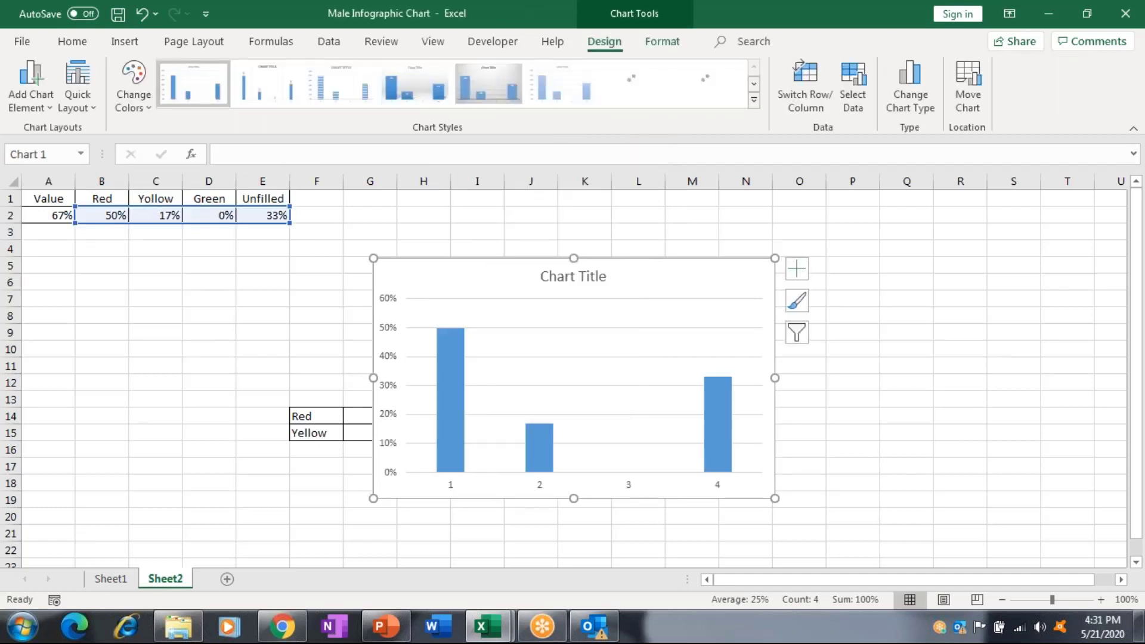
left_click_drag(637, 376, 476, 335)
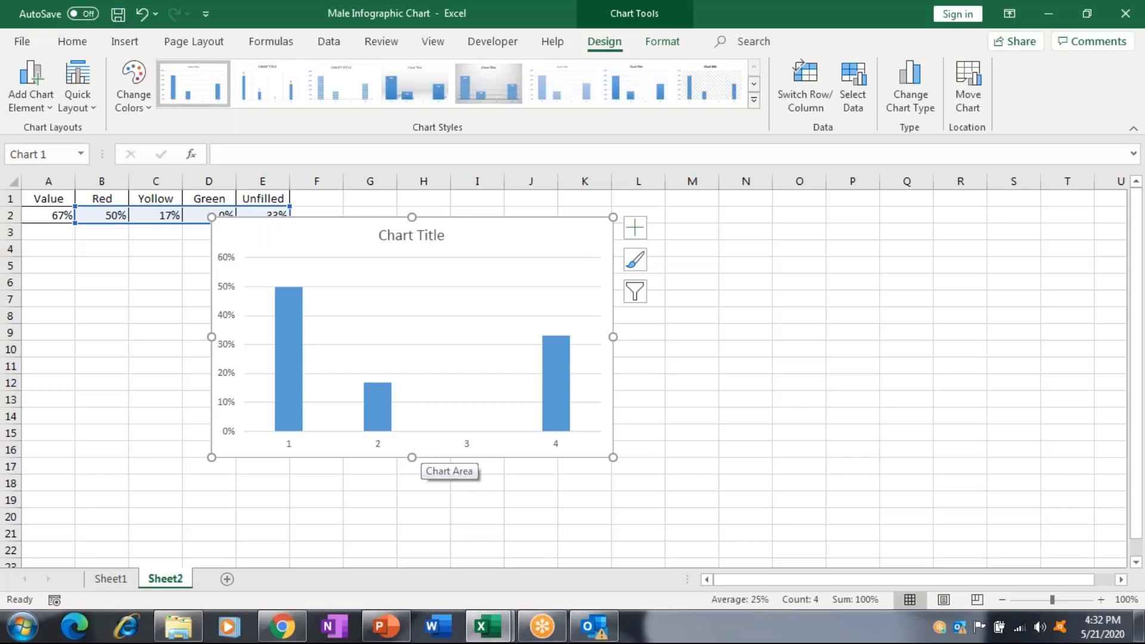
left_click(795, 89)
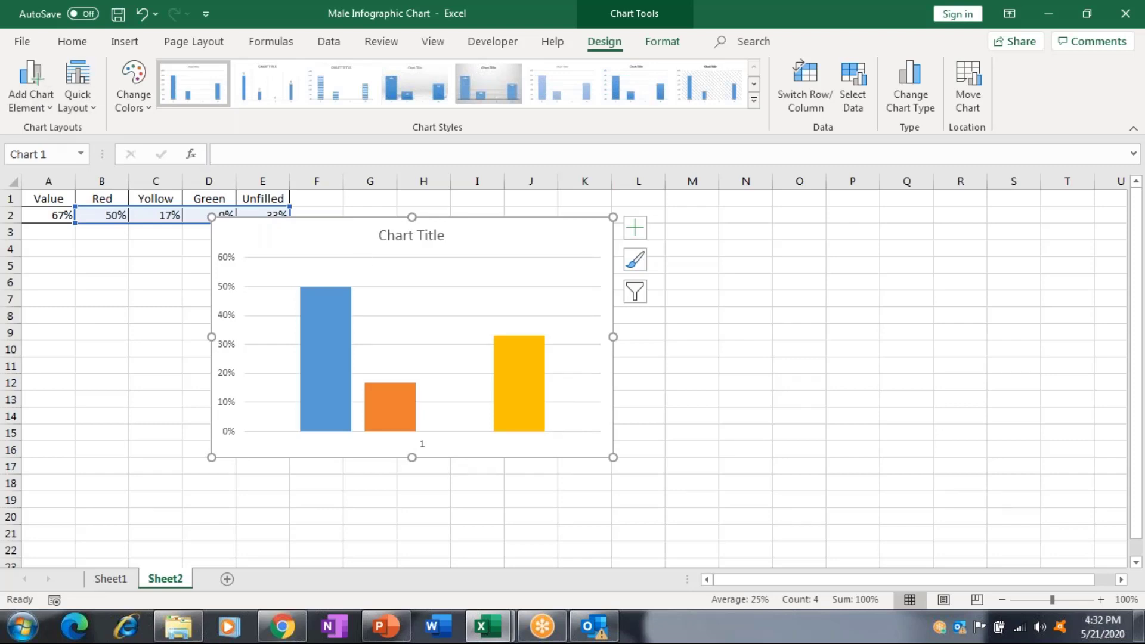
key("Delete")
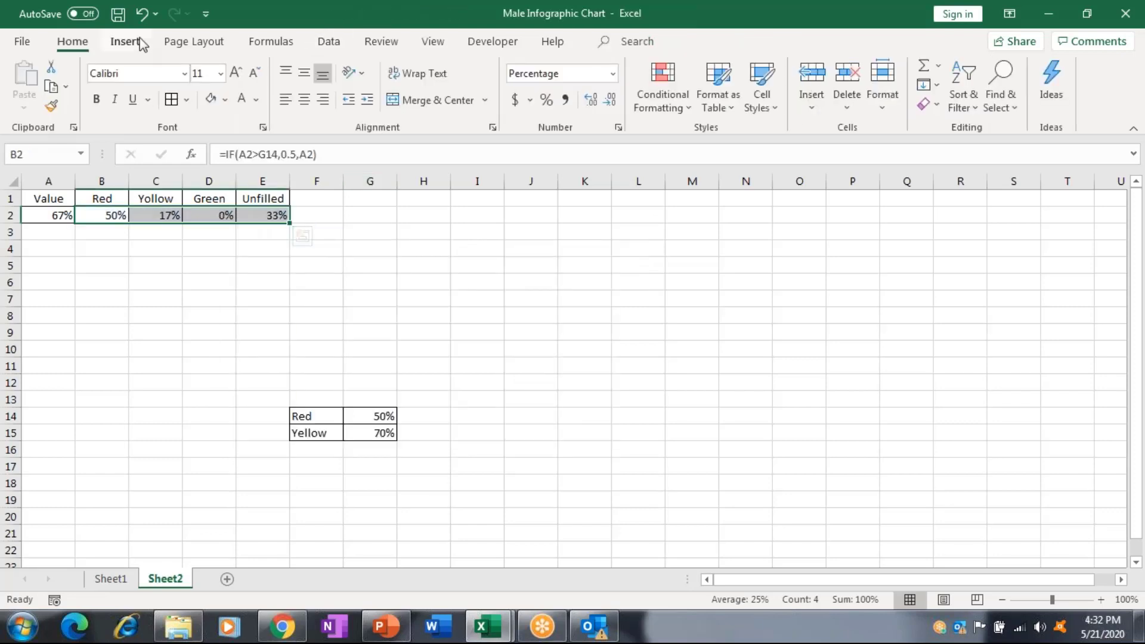
Insert a single stacked column chart of the values and move it below the data.
left_click(139, 39)
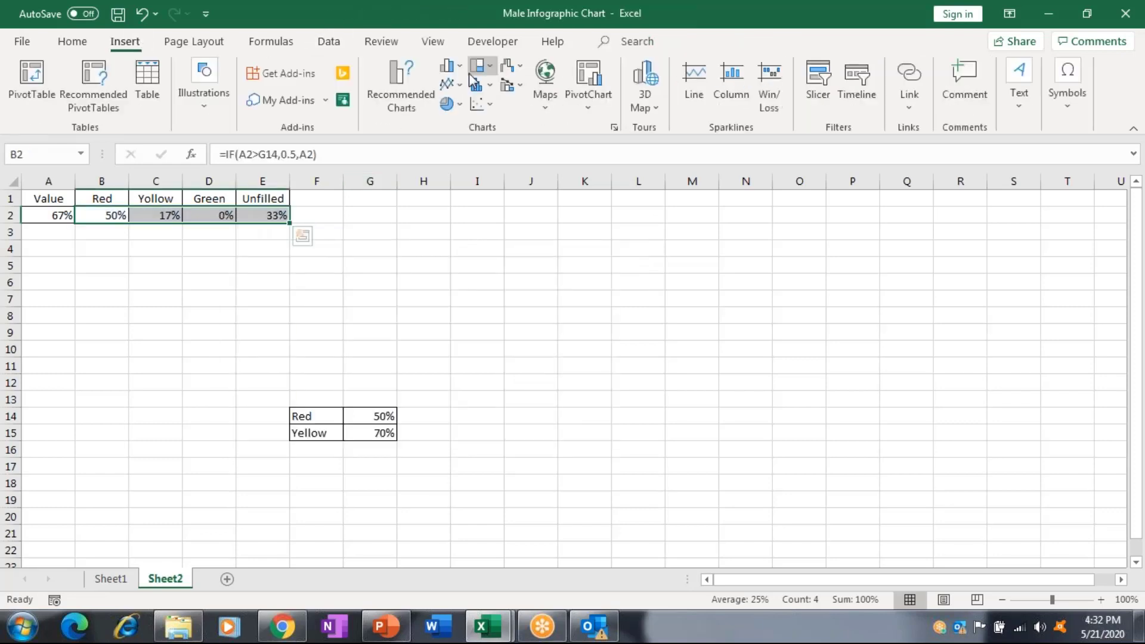
left_click(479, 66)
left_click(510, 121)
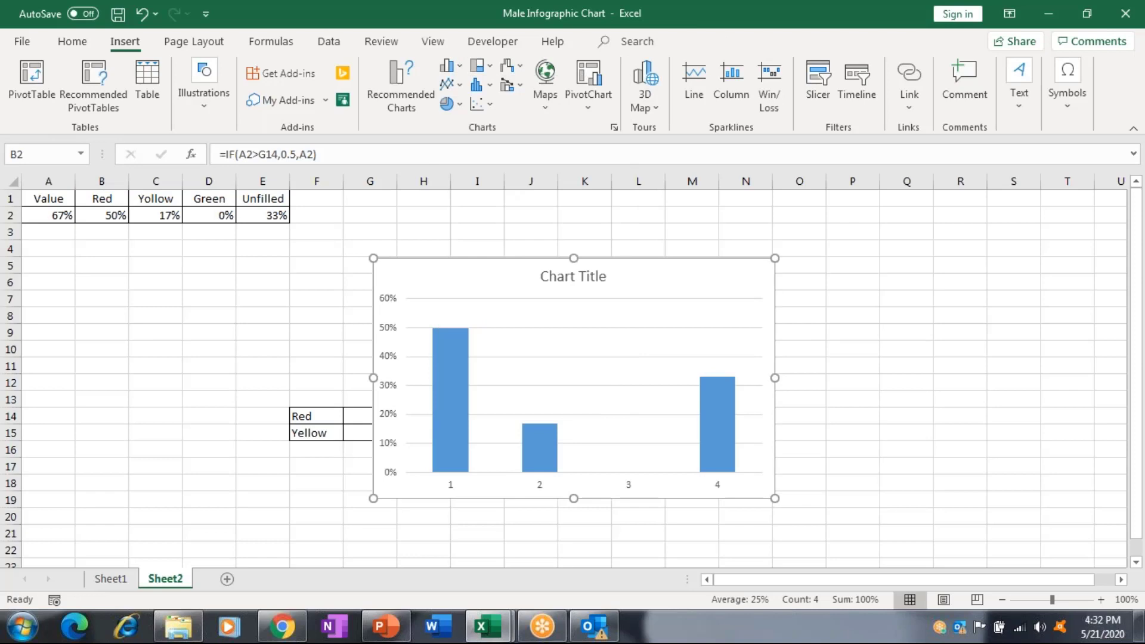
left_click(804, 86)
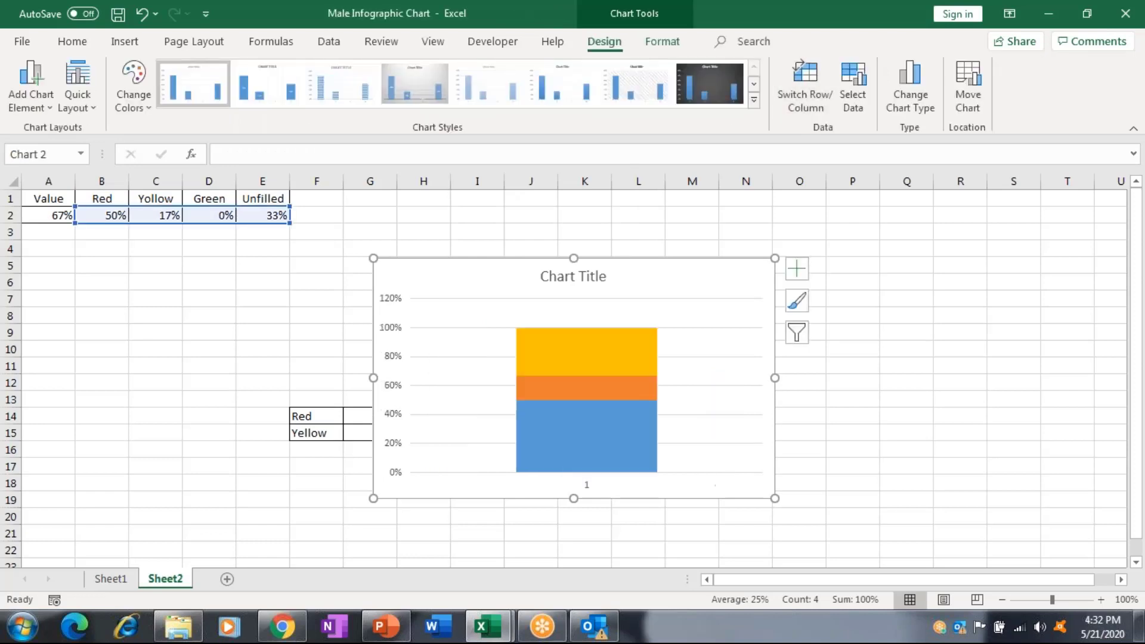
left_click_drag(757, 270, 510, 253)
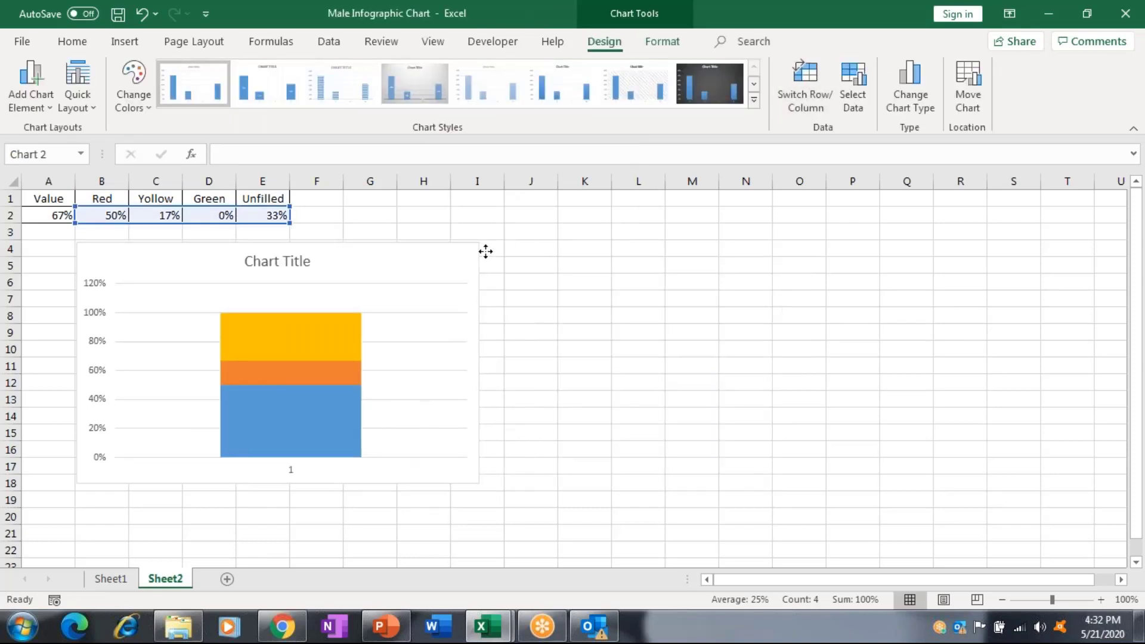
Delete the chart title and the horizontal axis.
left_click(347, 261)
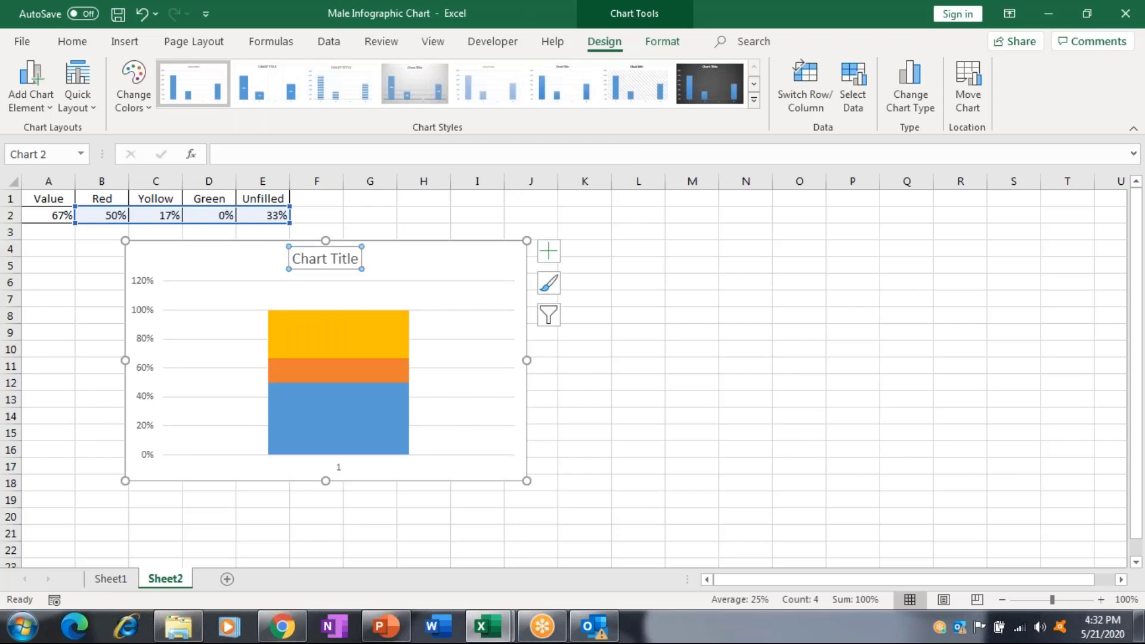
key("Delete")
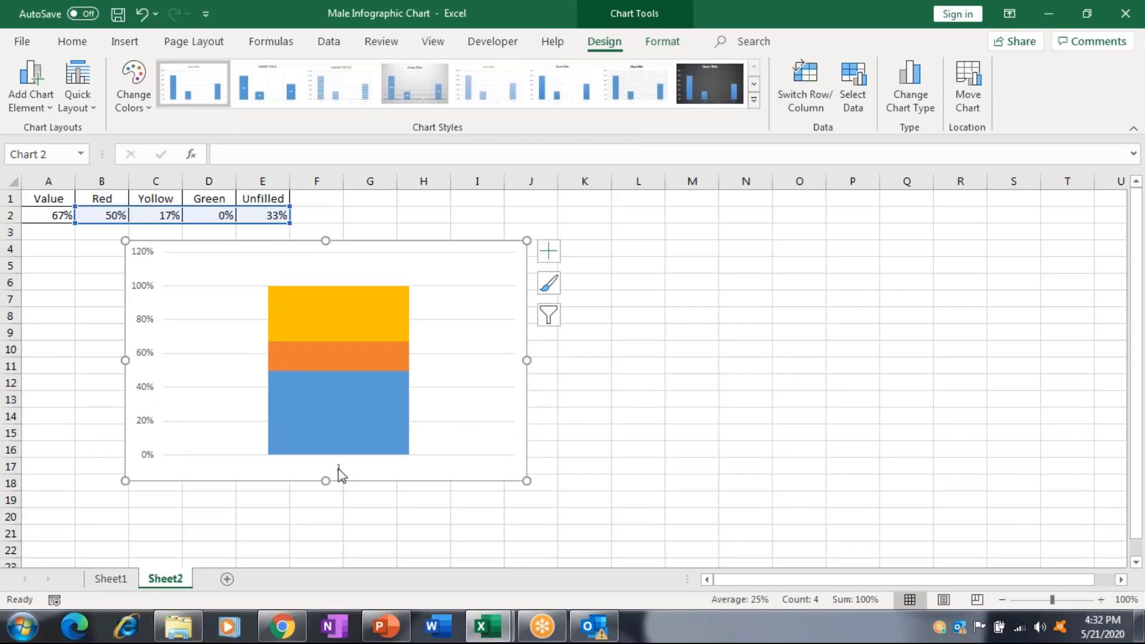
left_click(341, 474)
key("Delete")
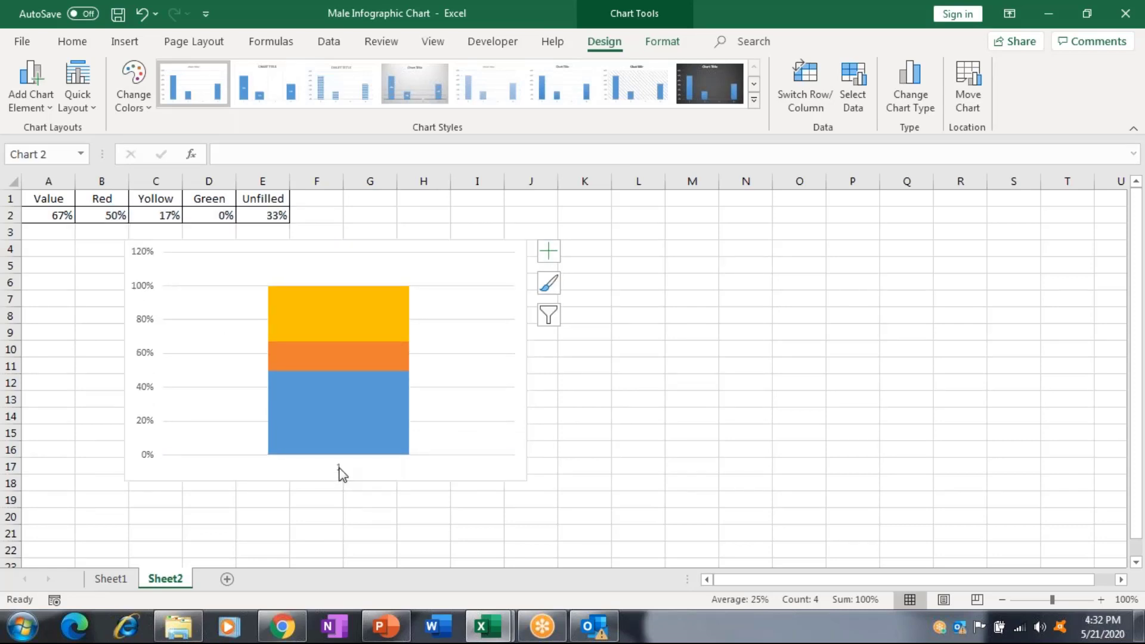
Set the vertical axis maximum bound to 1.0 in Format Axis.
right_click(144, 376)
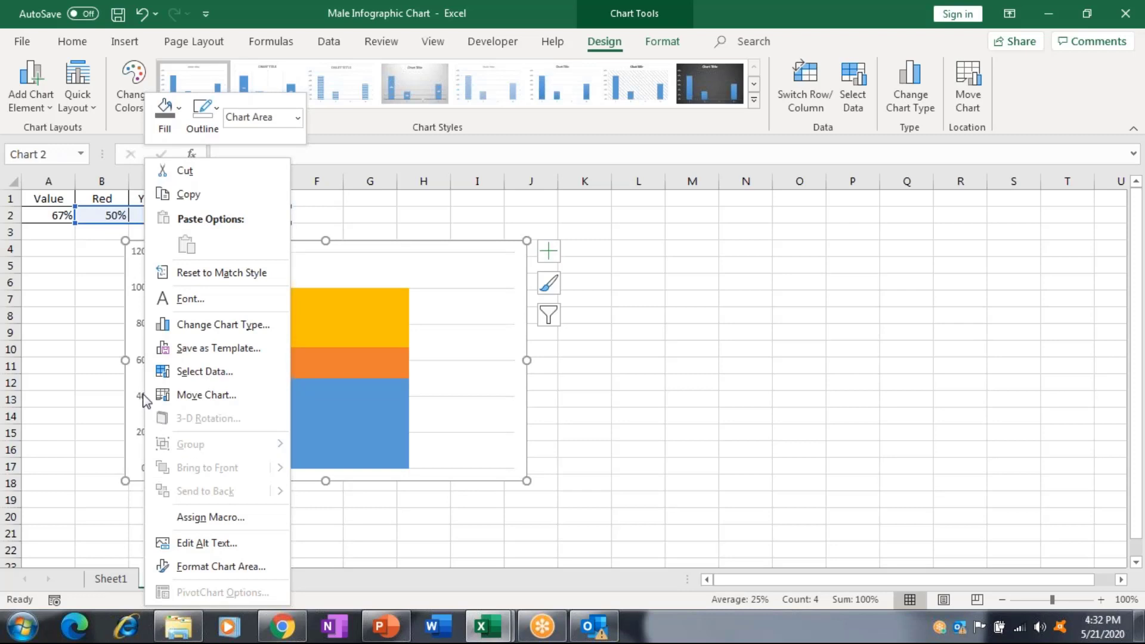
left_click(145, 399)
left_click(145, 398)
right_click(145, 398)
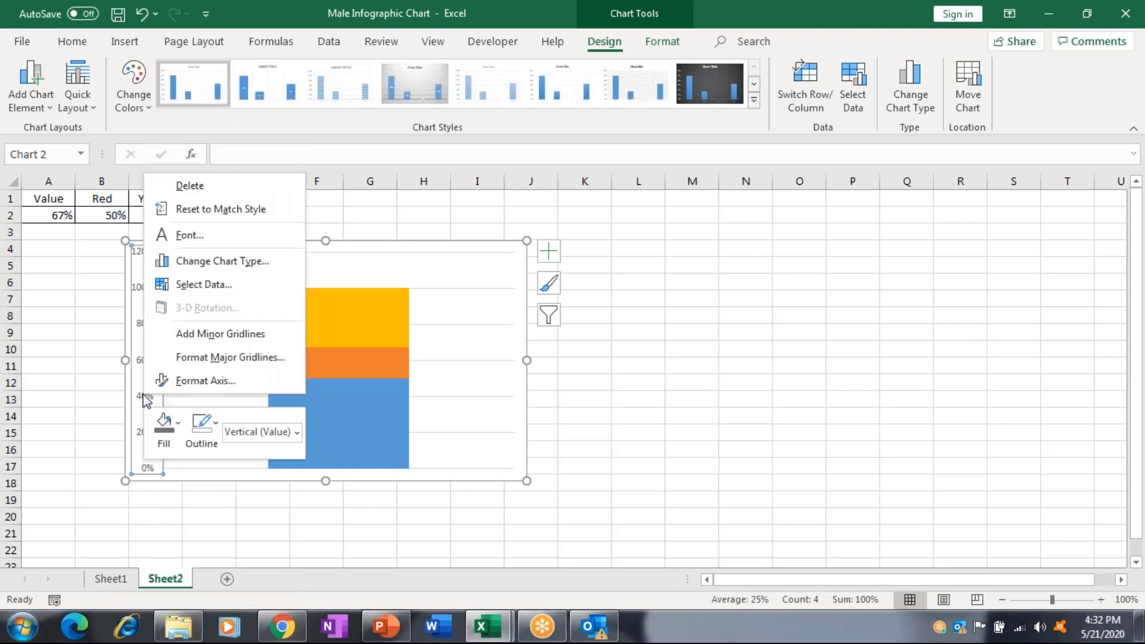
left_click(241, 382)
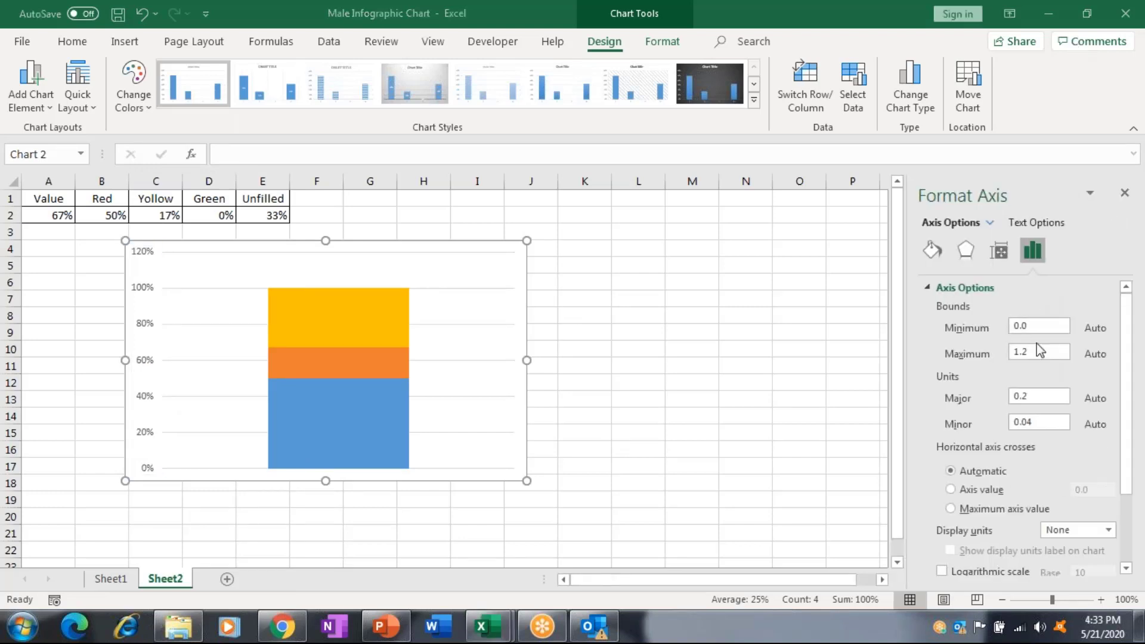
left_click(1037, 350)
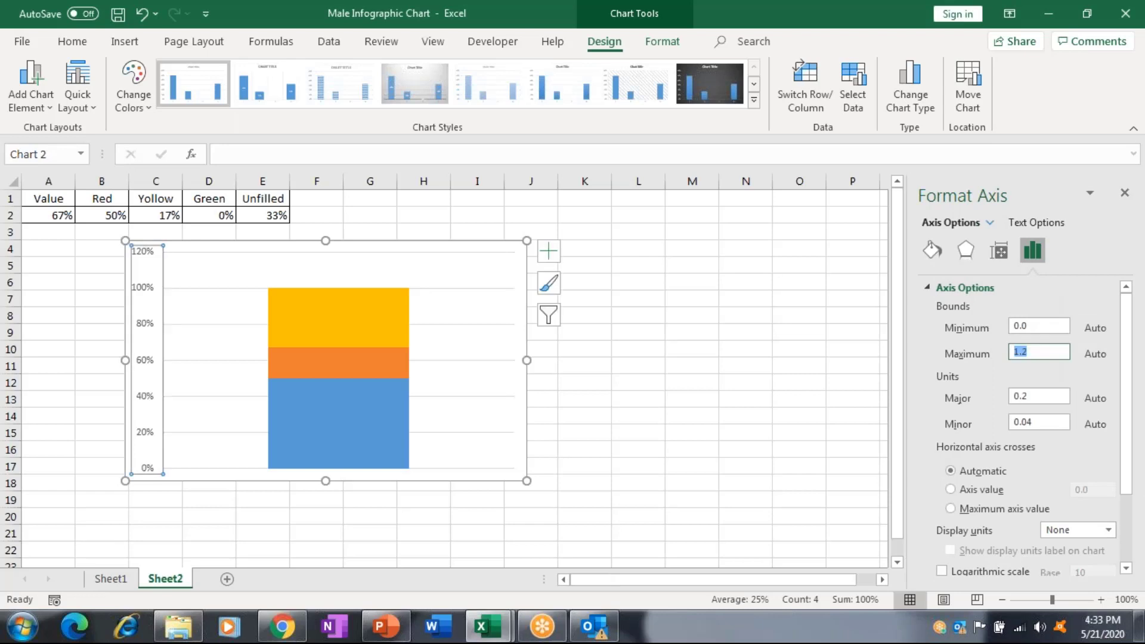
type("1")
key("Return")
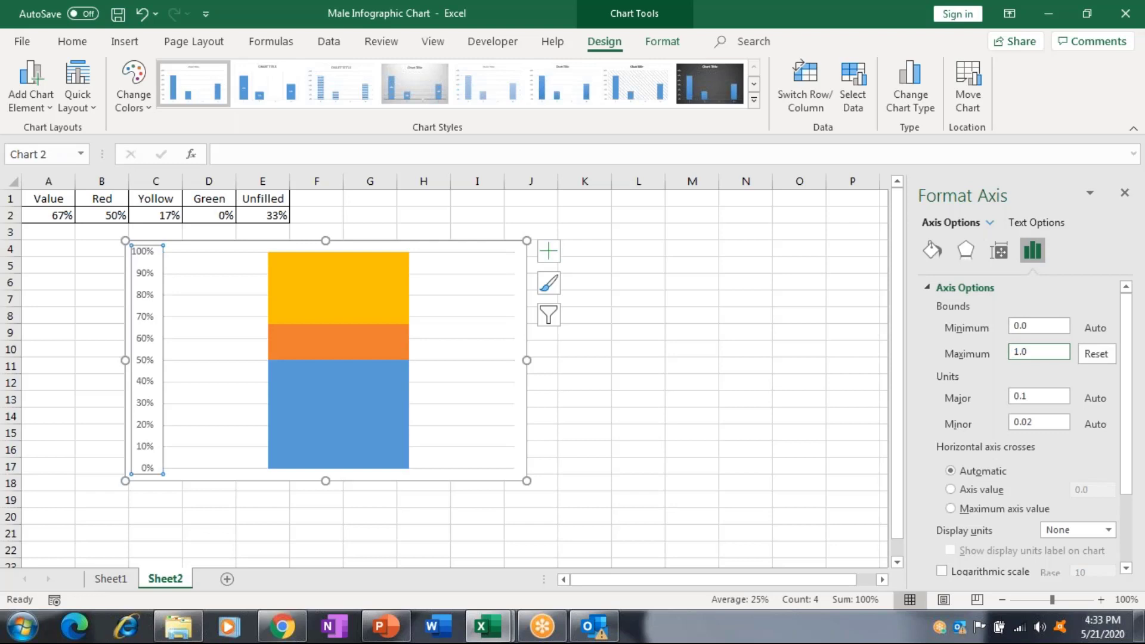
Undo the stray axis change, delete the vertical axis labels, and shift the chart to column A.
left_click(160, 305)
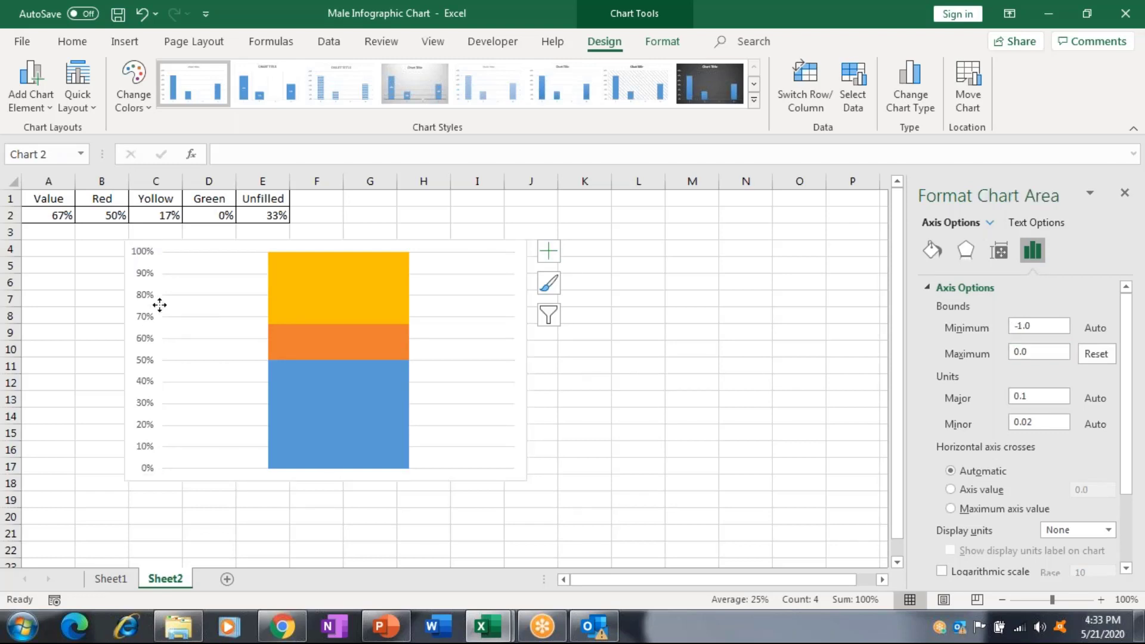
key("ctrl+z")
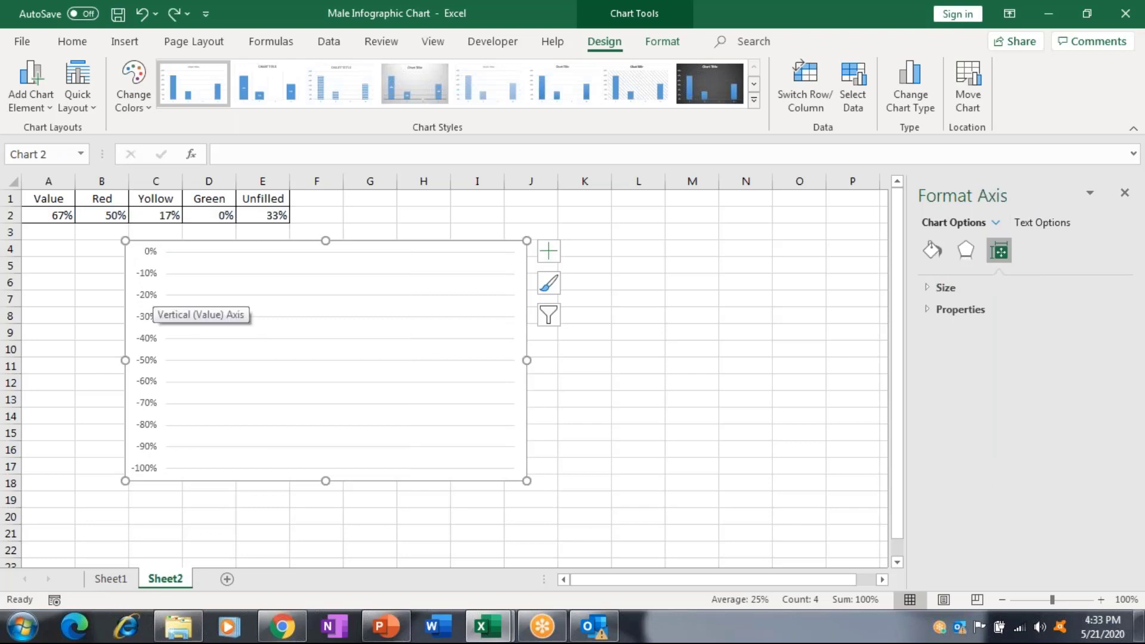
key("ctrl+z")
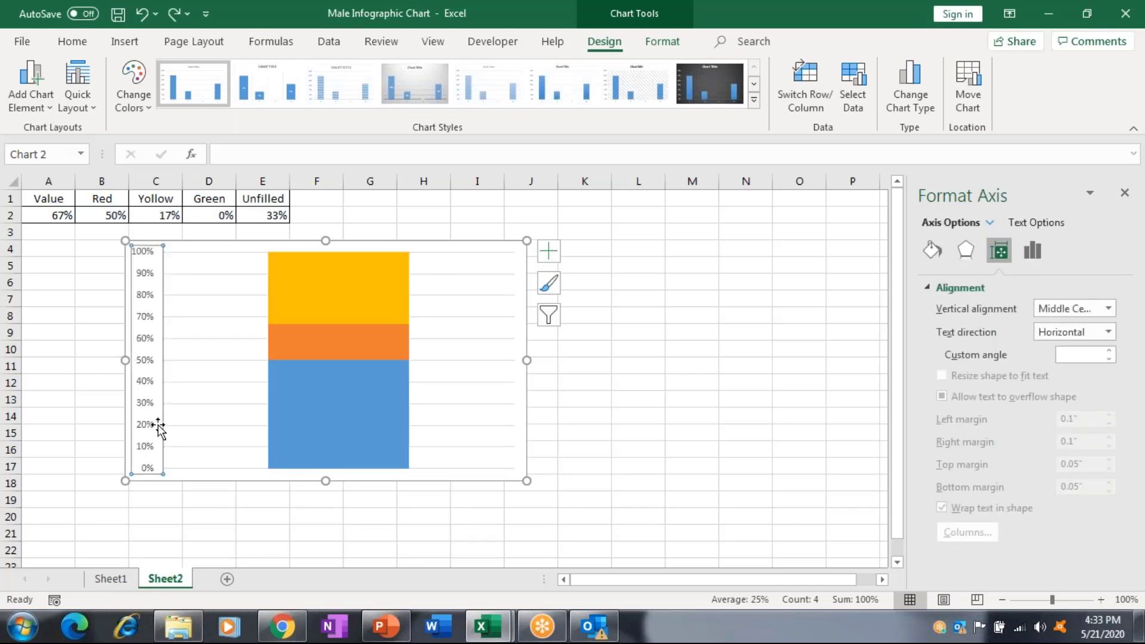
key("Escape")
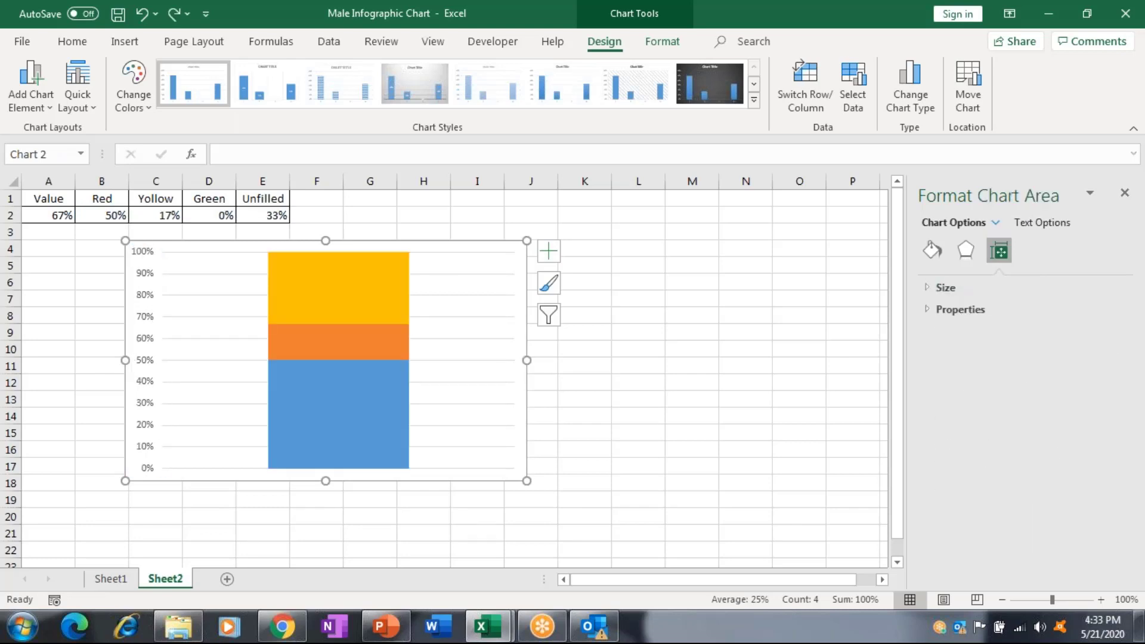
key("ctrl+1")
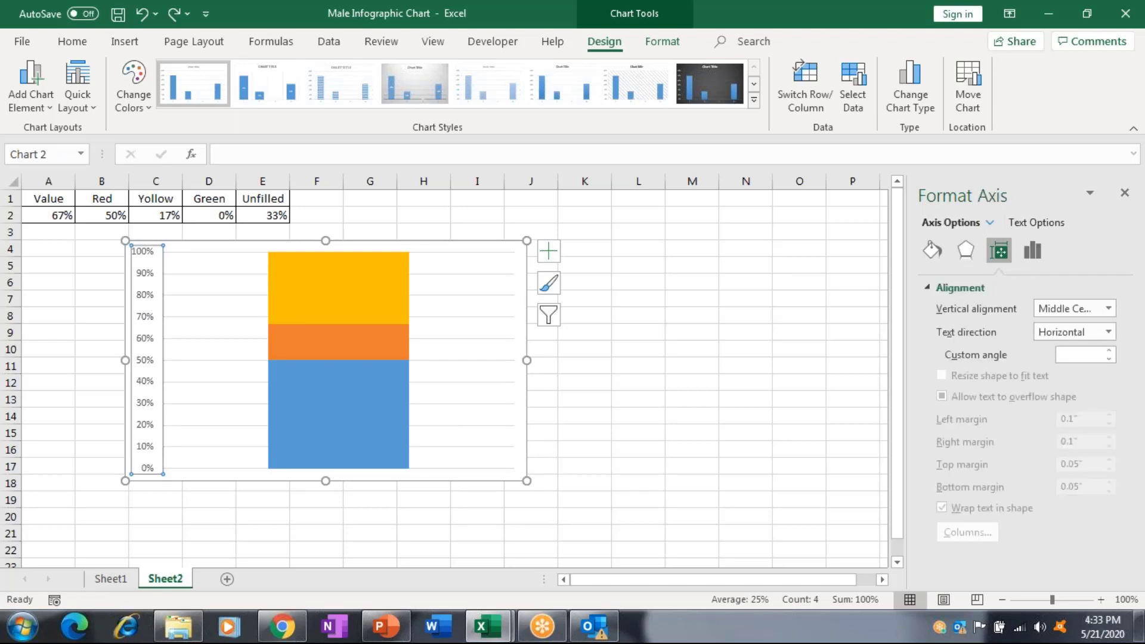
key("Delete")
left_click_drag(291, 419, 216, 452)
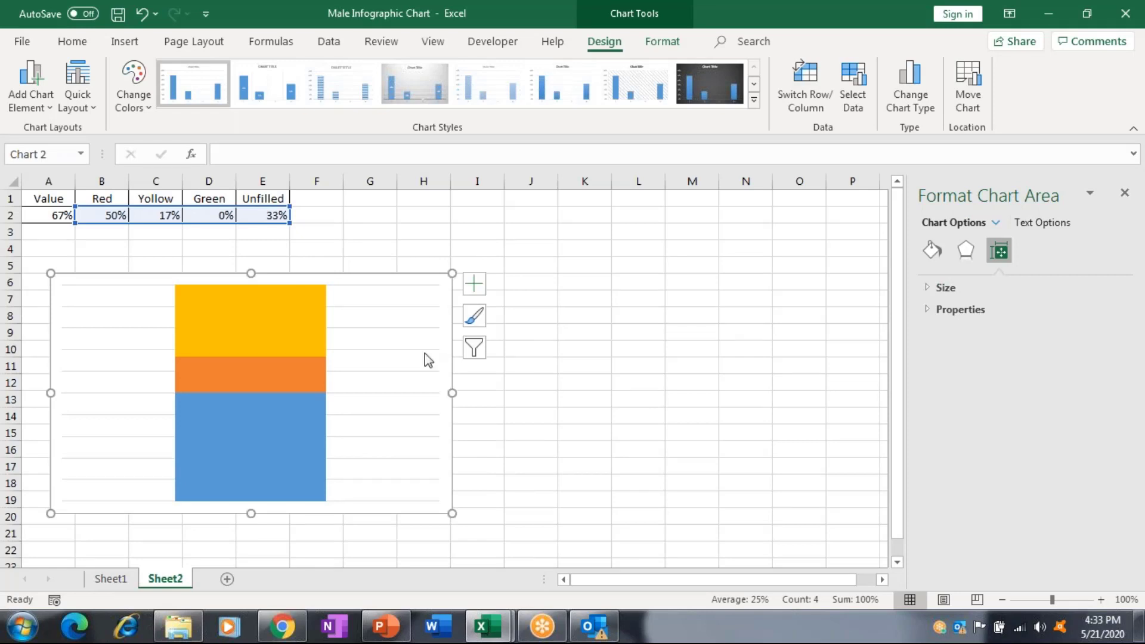
mouse_move(255, 336)
Switch to the maximized PowerPoint window and add a new slide 7 after Today's Topic.
left_click(394, 632)
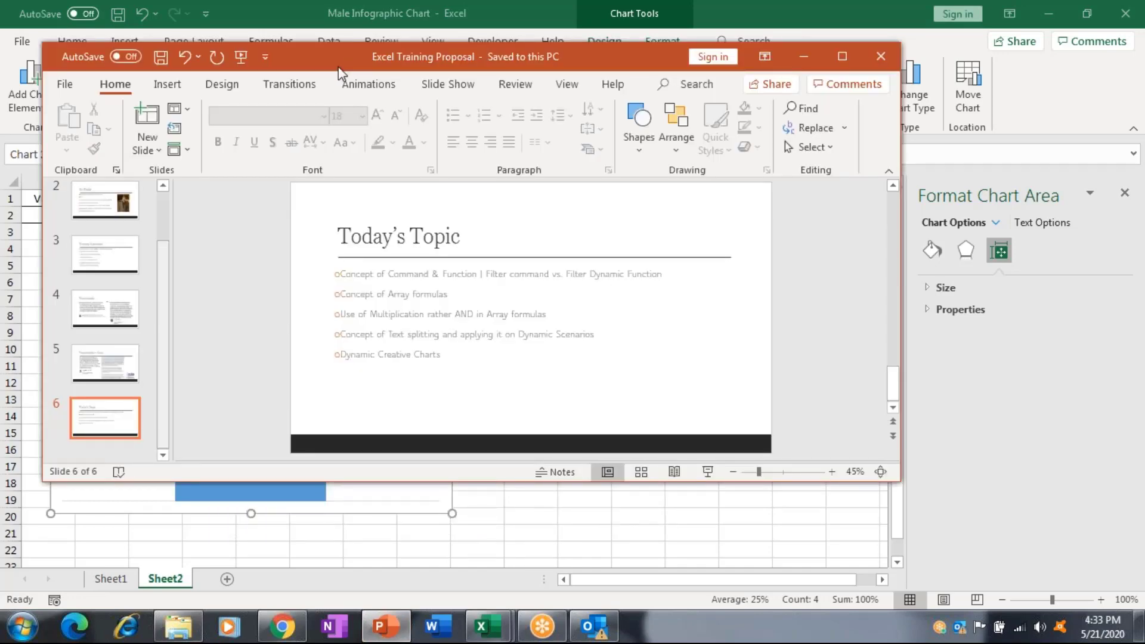
double_click(338, 67)
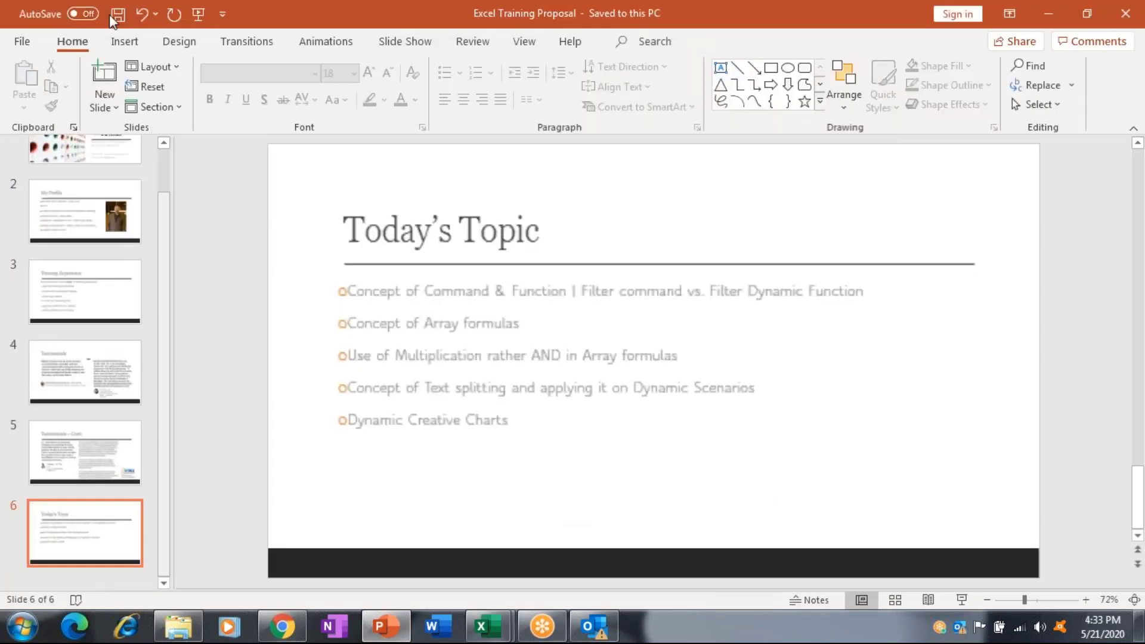
left_click(124, 41)
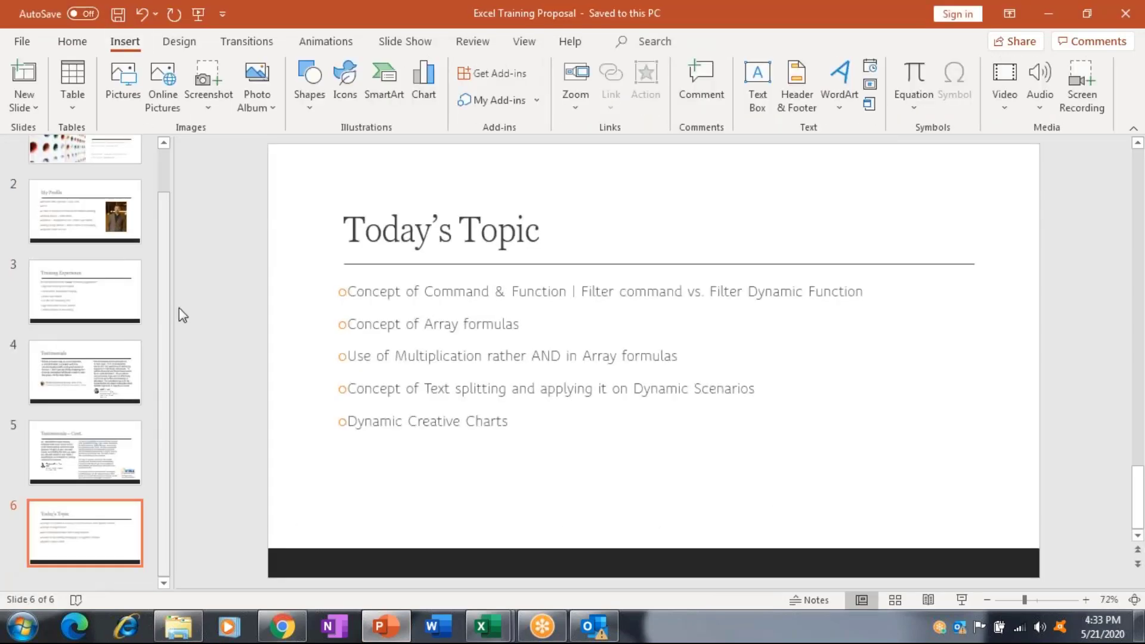
left_click(24, 73)
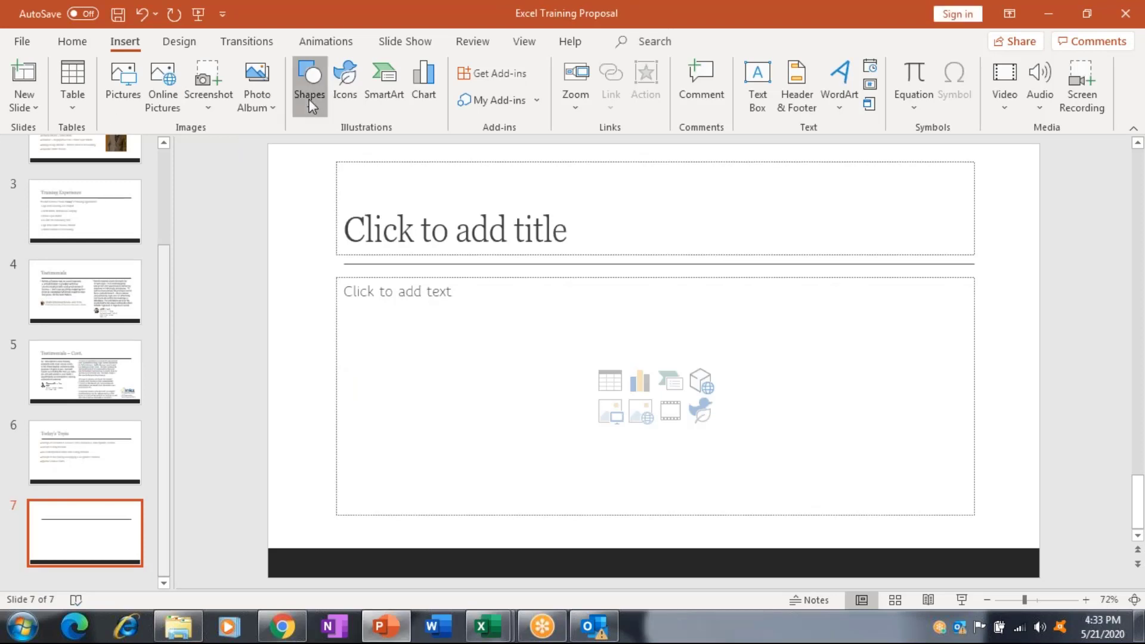
left_click(309, 99)
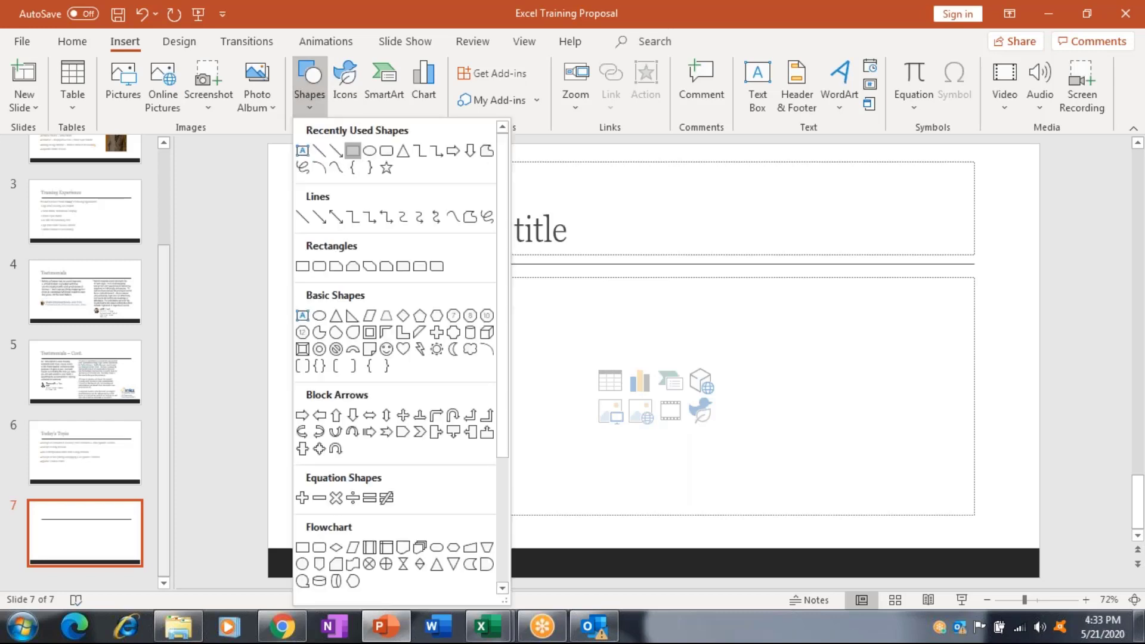
Draw a large rectangle across slide 7 and give it a solid black style.
left_click(352, 150)
left_click_drag(428, 192, 701, 455)
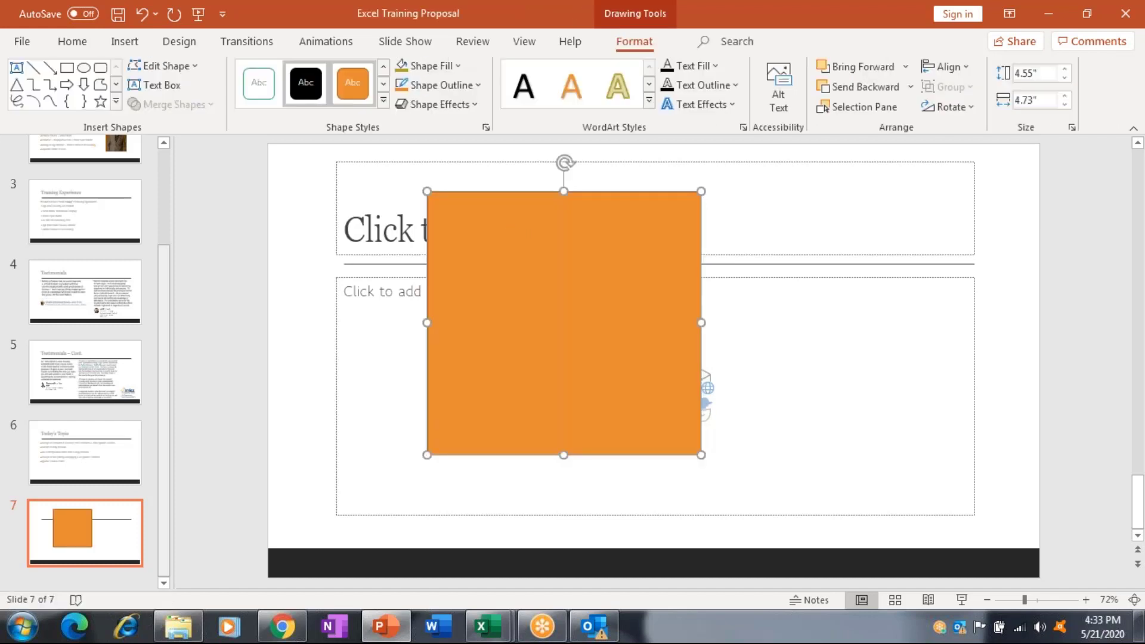
left_click(305, 83)
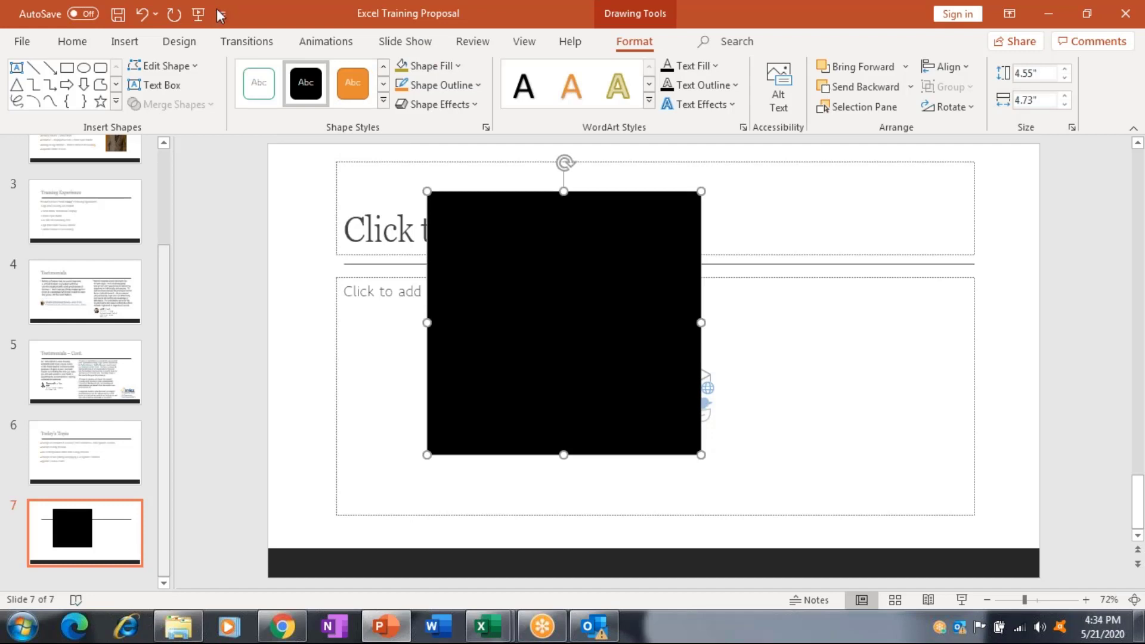
left_click(124, 41)
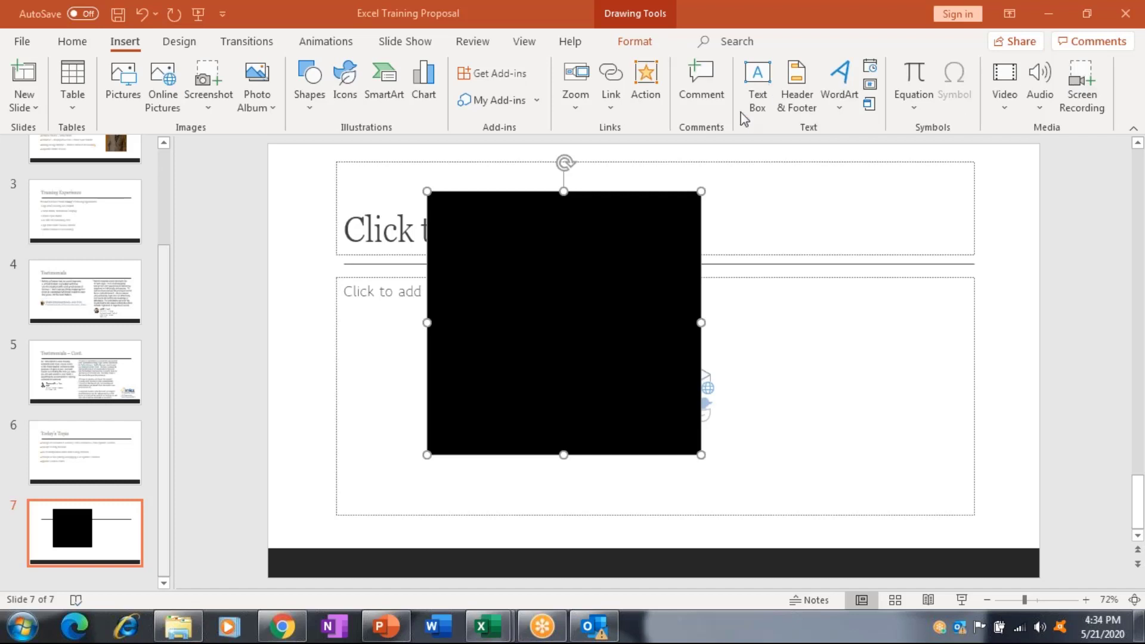
Draw a text box at the slide's right edge.
left_click(759, 84)
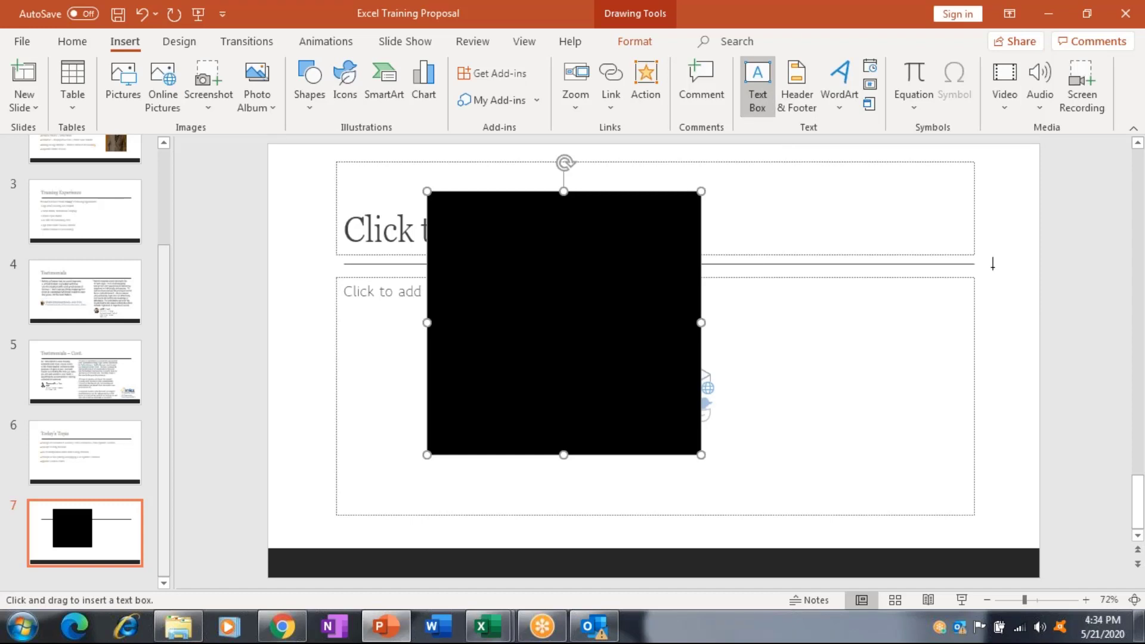
key("Escape")
left_click(72, 41)
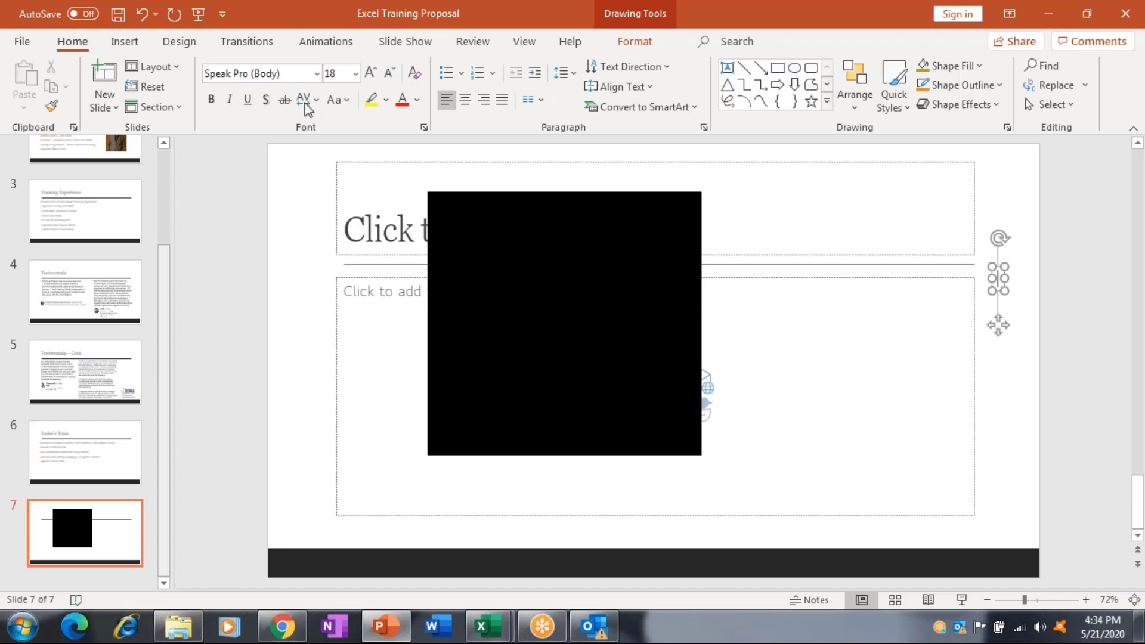
left_click(126, 41)
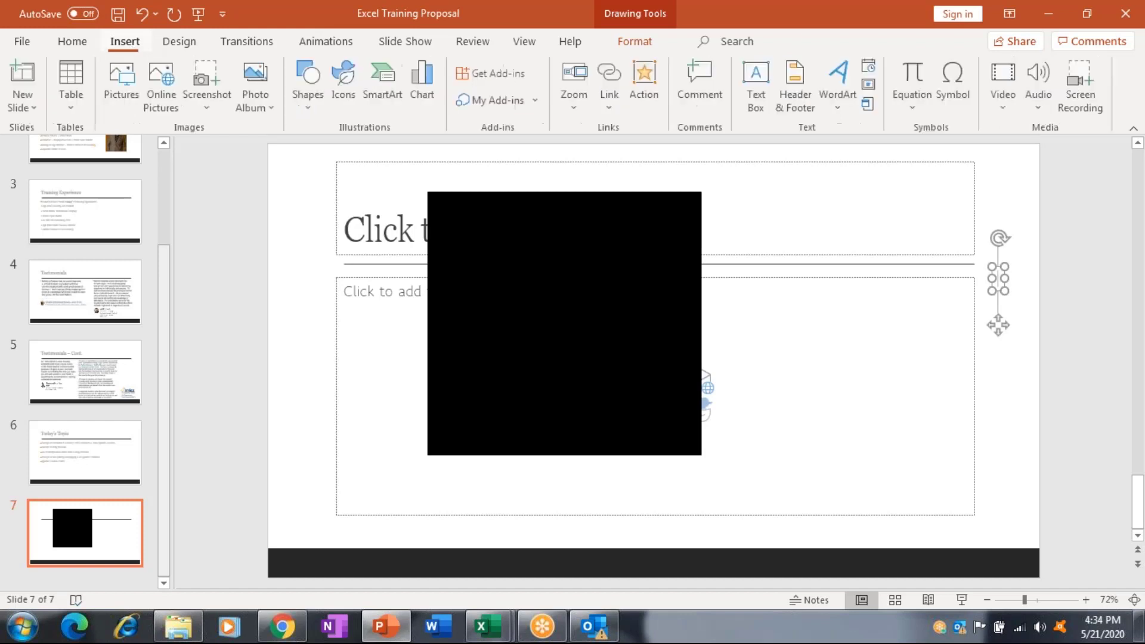
Insert the Webdings standing-person symbol (code 128) into the text box.
left_click(964, 74)
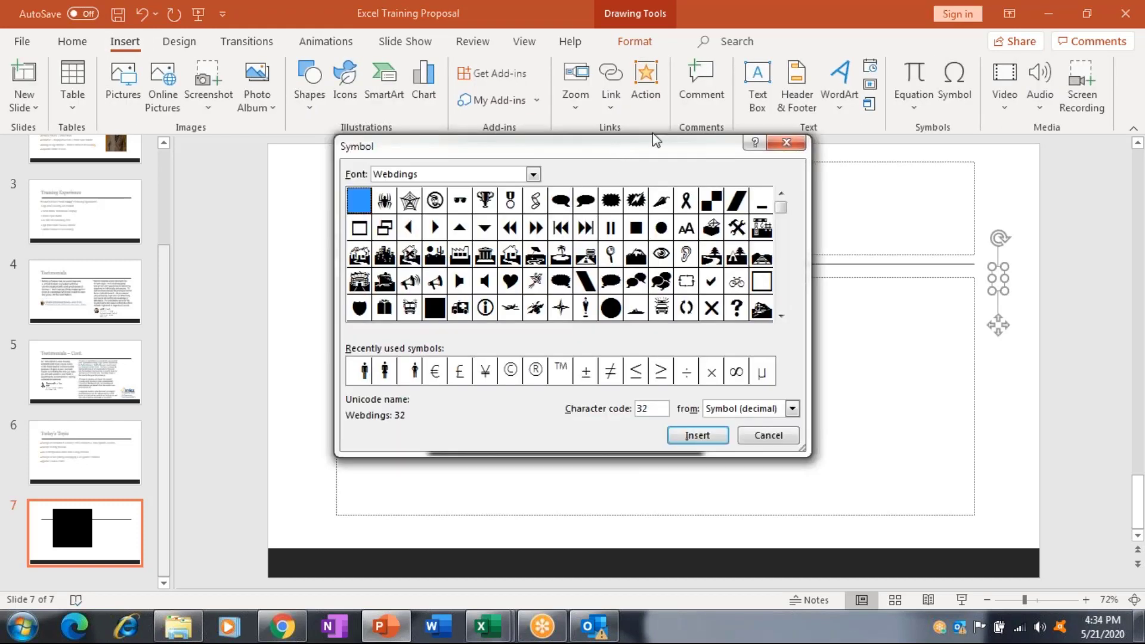
left_click_drag(652, 140, 728, 69)
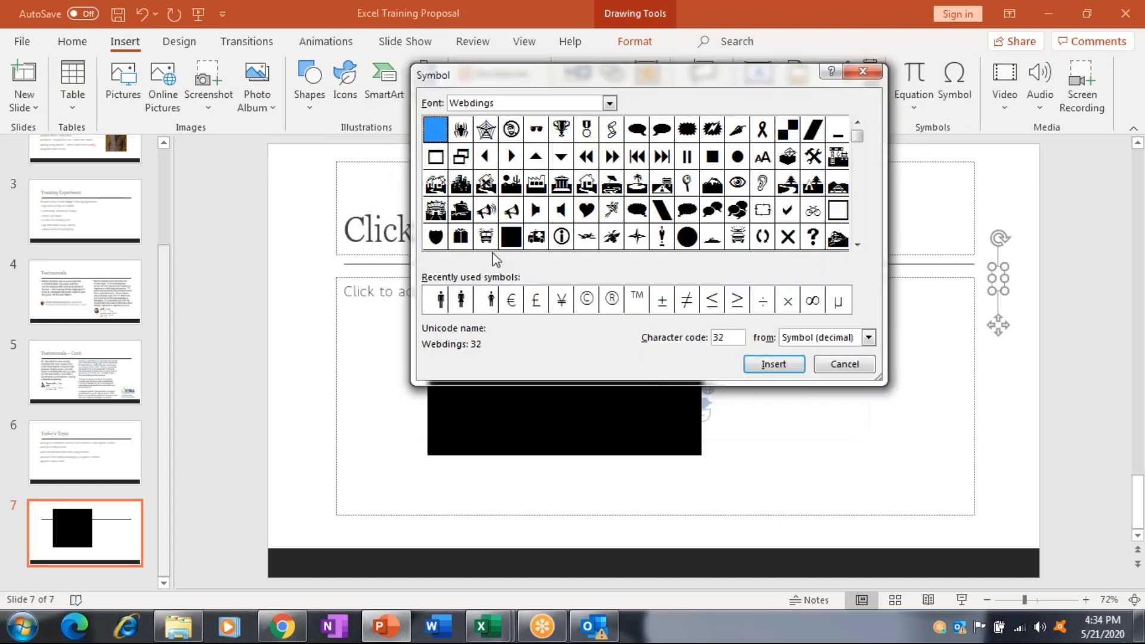
left_click(438, 300)
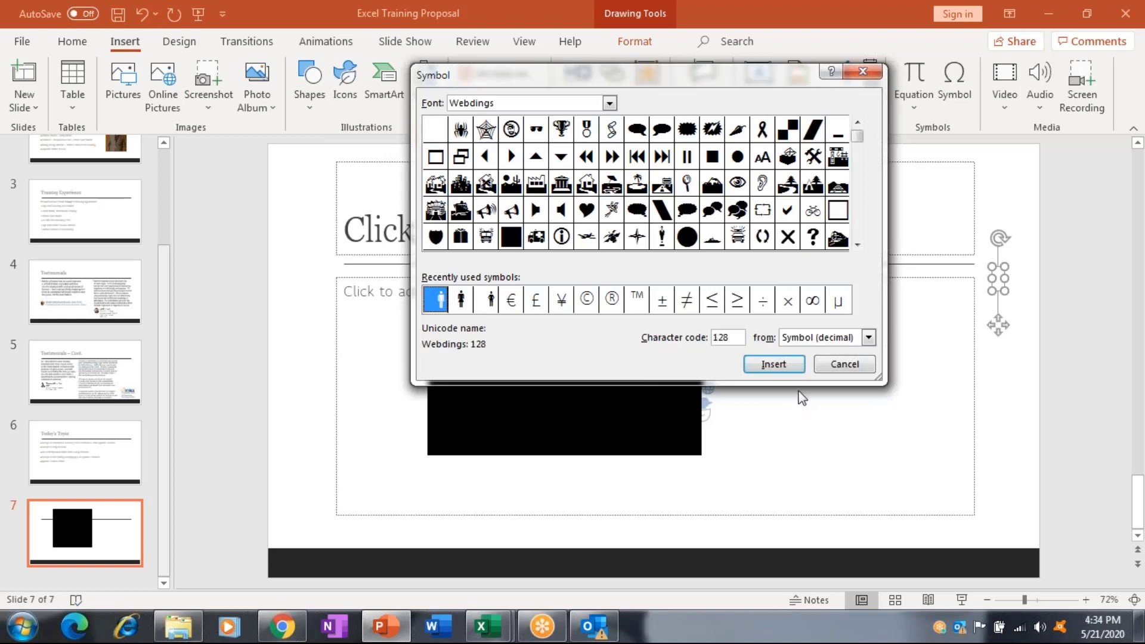
left_click(793, 366)
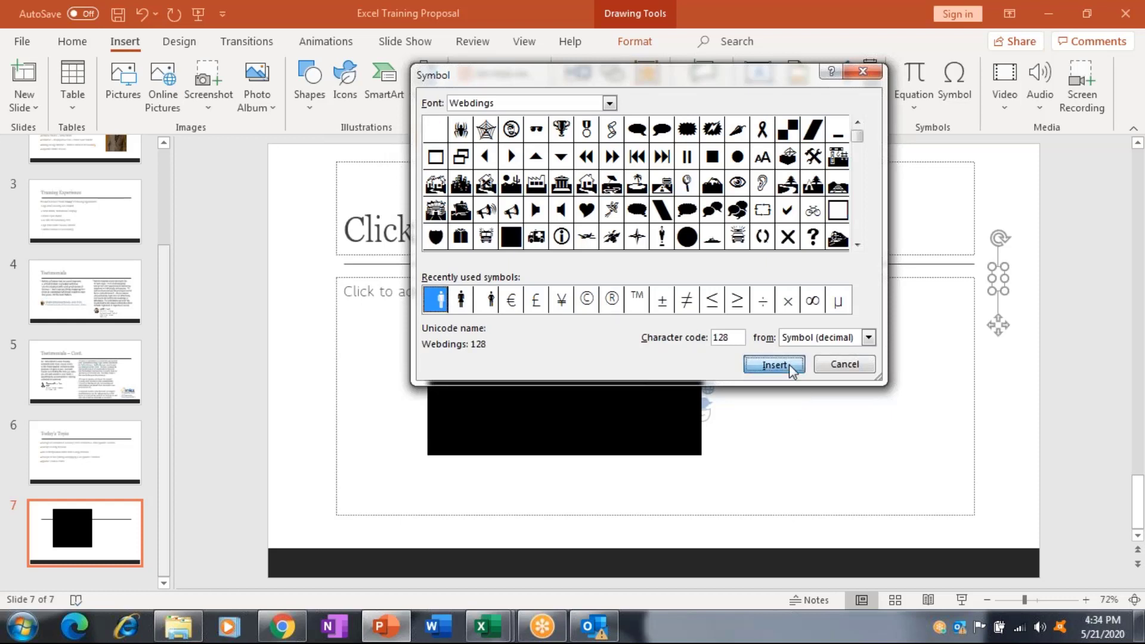
left_click(871, 365)
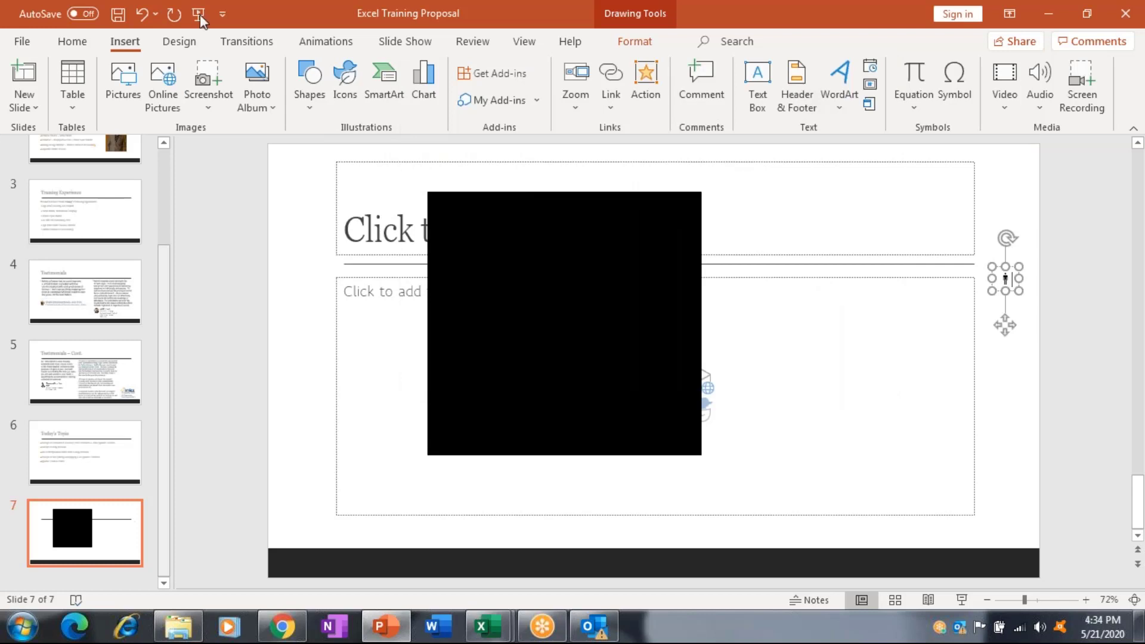
Enlarge the person symbol's font size to 344.
left_click(72, 41)
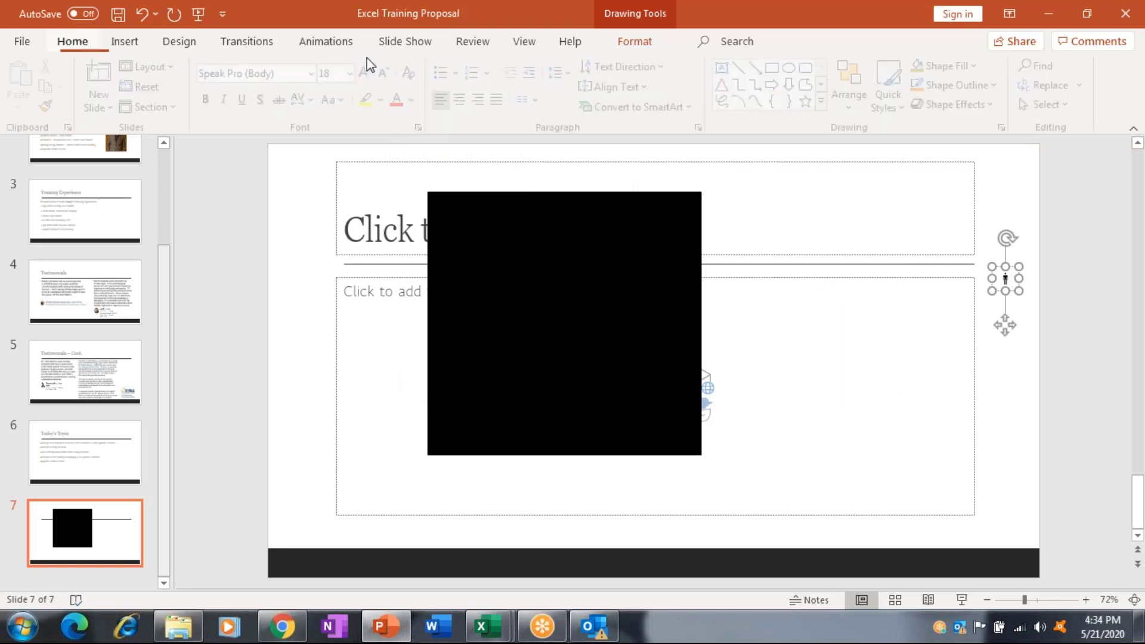
left_click(370, 73)
left_click(370, 73)
left_click(371, 73)
left_click(370, 73)
left_click(370, 72)
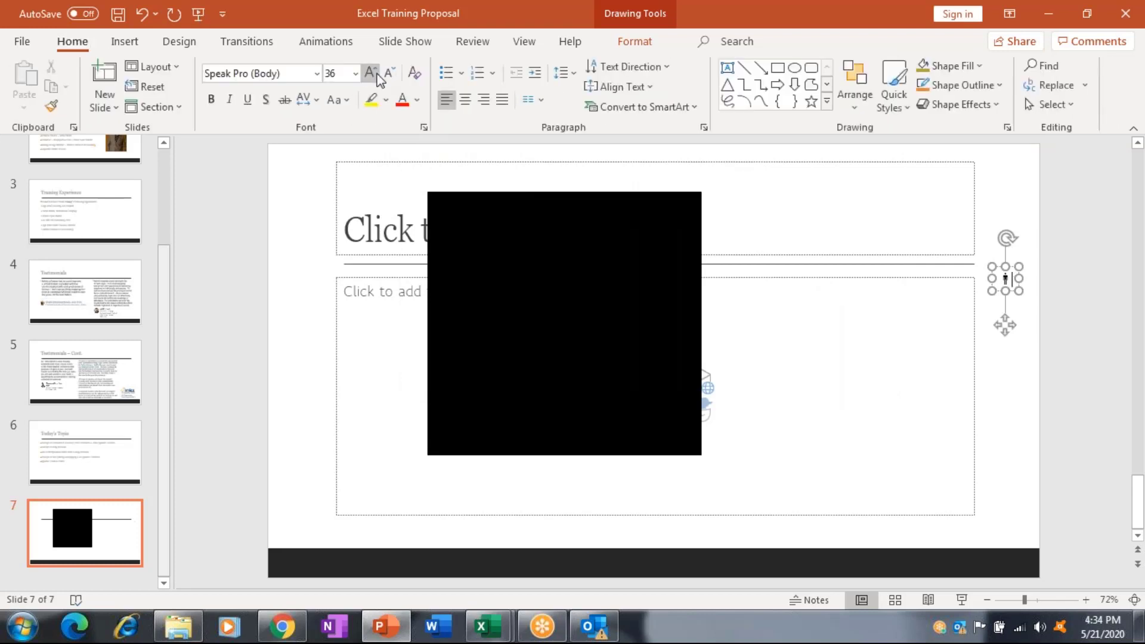
key("shift+Left")
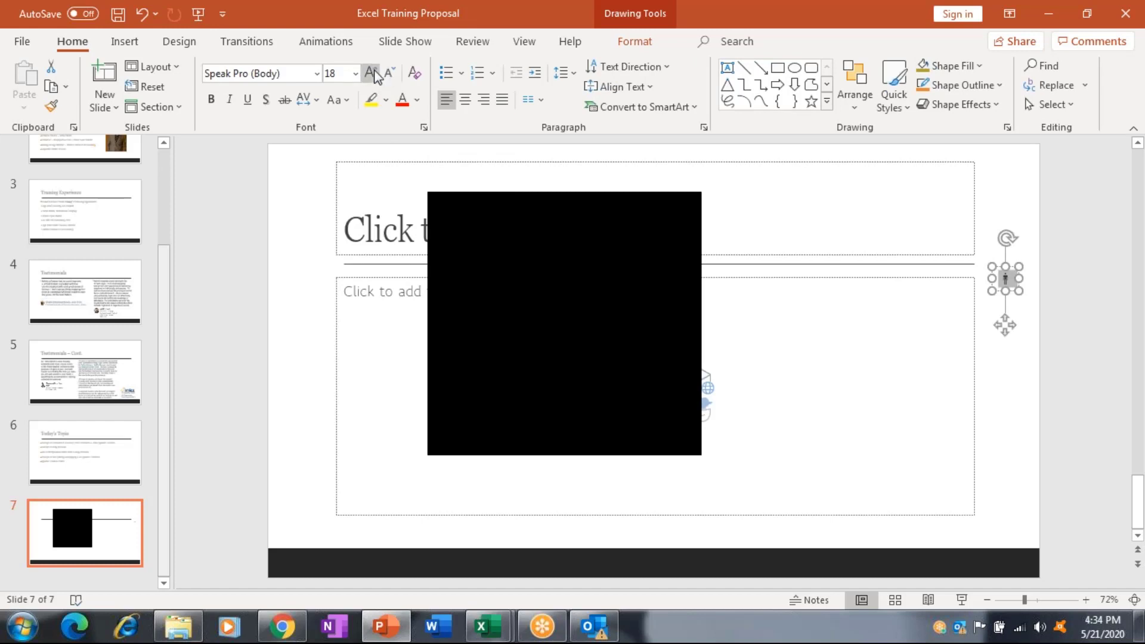
left_click(374, 72)
left_click(374, 72)
left_click(372, 72)
left_click(372, 73)
left_click(372, 72)
left_click(372, 73)
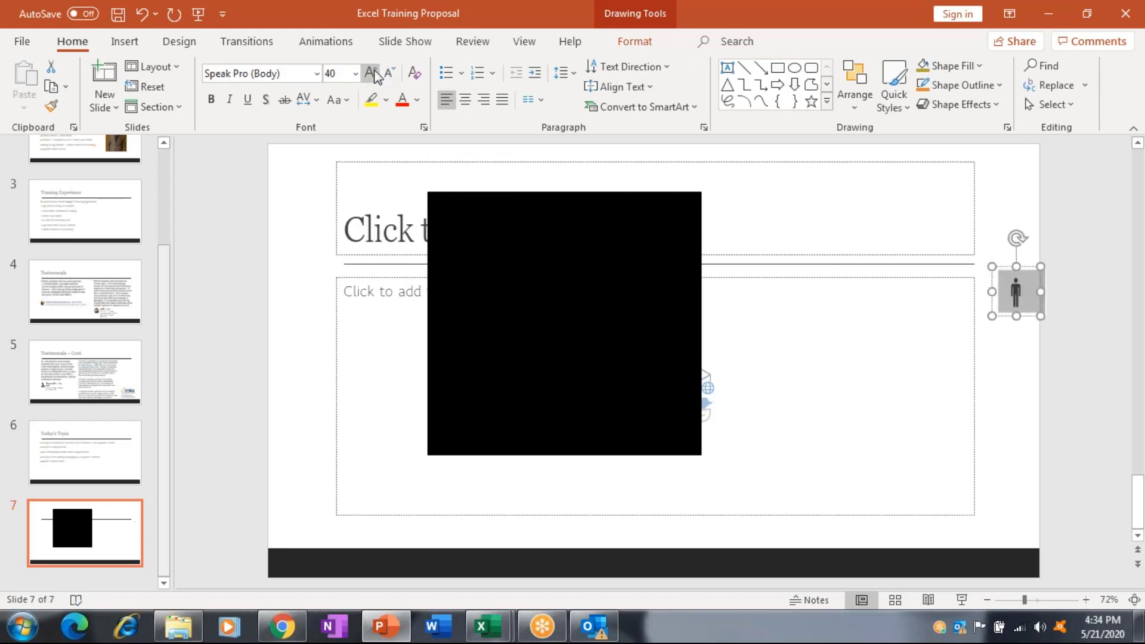
left_click(372, 72)
left_click(372, 73)
left_click(372, 73)
left_click(372, 72)
left_click(372, 73)
left_click(372, 73)
key("ctrl+shift+period")
key("ctrl+shift+period")
key("ctrl+shift+period")
key("ctrl+shift+period")
key("ctrl+shift+period")
key("ctrl+shift+period")
key("ctrl+shift+period")
key("ctrl+shift+period")
key("ctrl+shift+period")
key("ctrl+shift+period")
key("ctrl+shift+period")
key("ctrl+shift+period")
key("ctrl+shift+period")
key("ctrl+shift+period")
key("ctrl+shift+period")
key("ctrl+shift+period")
key("ctrl+shift+period")
key("ctrl+shift+period")
key("ctrl+shift+period")
key("ctrl+shift+period")
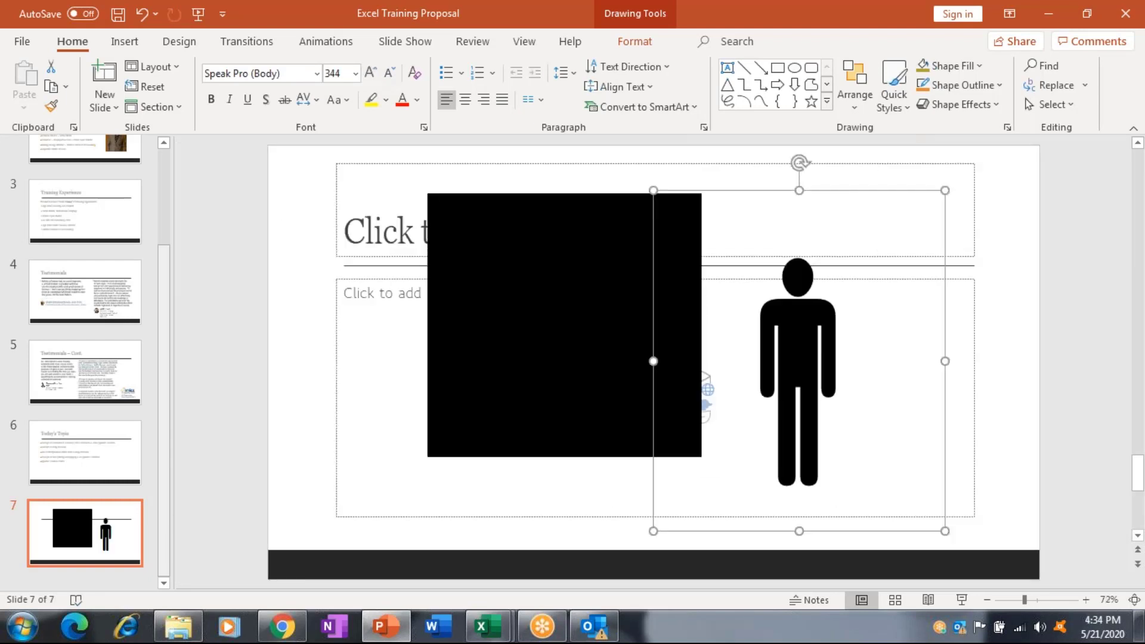
Move the person figure beside the square and give the square an orange shape style.
left_click_drag(775, 238, 677, 195)
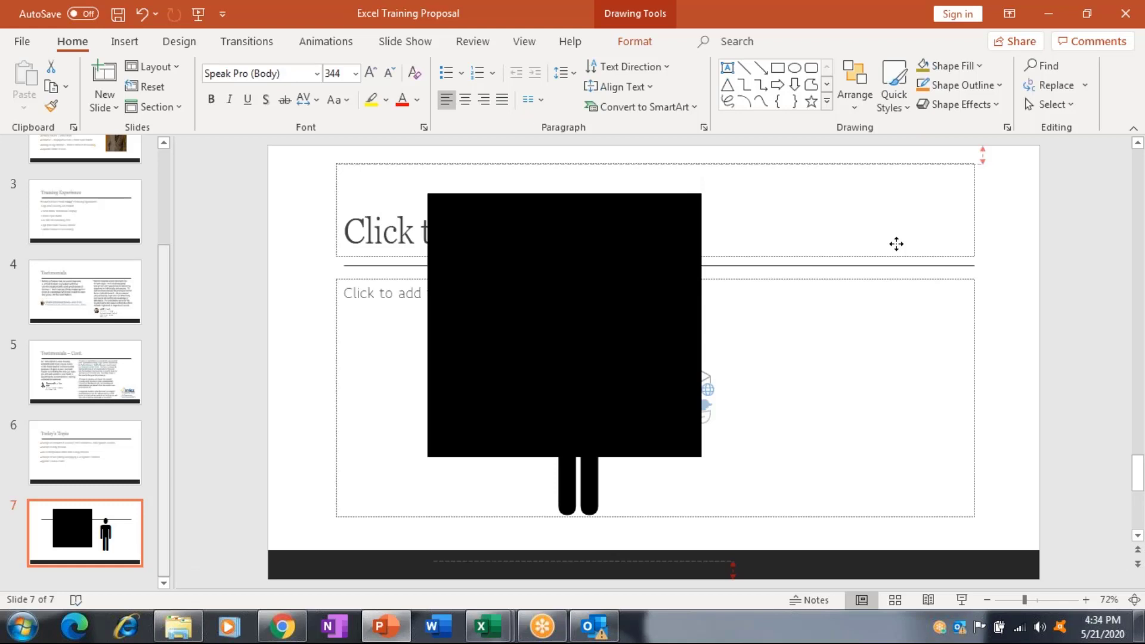
left_click_drag(896, 244, 894, 244)
left_click(604, 279)
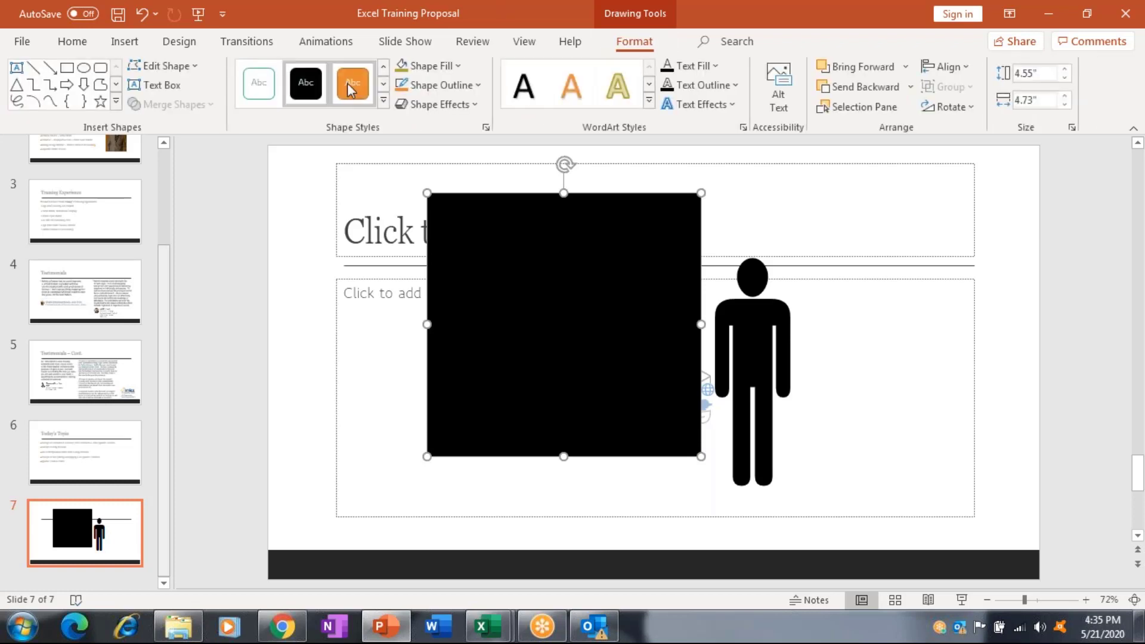
left_click(351, 90)
Place the person figure centred on the orange square.
left_click(752, 333)
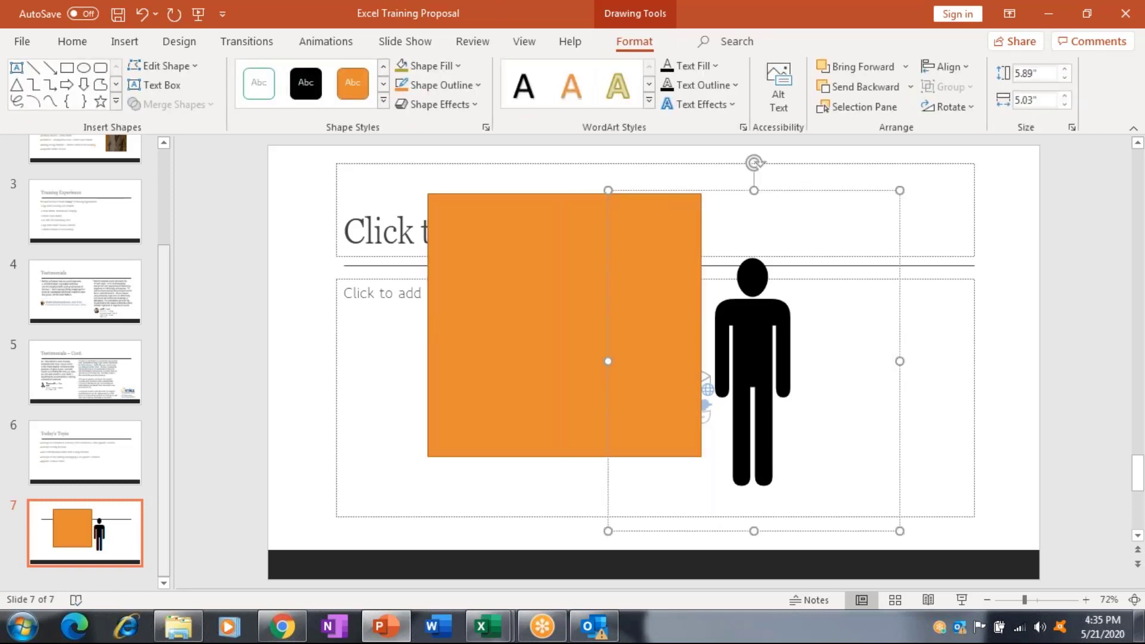
left_click_drag(734, 305, 718, 281)
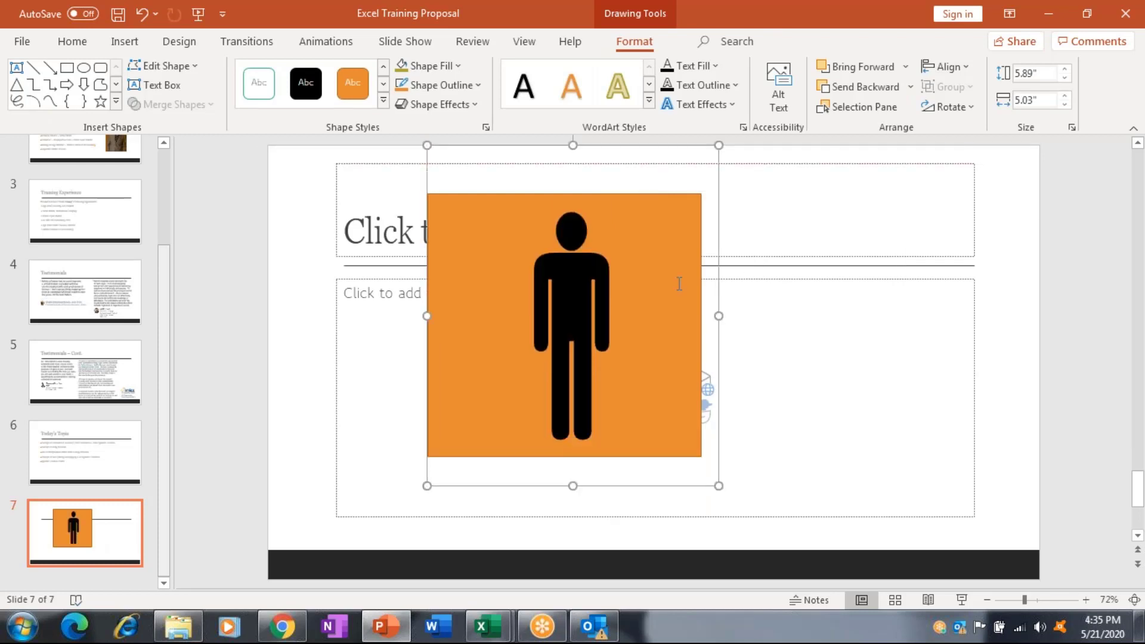
left_click(973, 229)
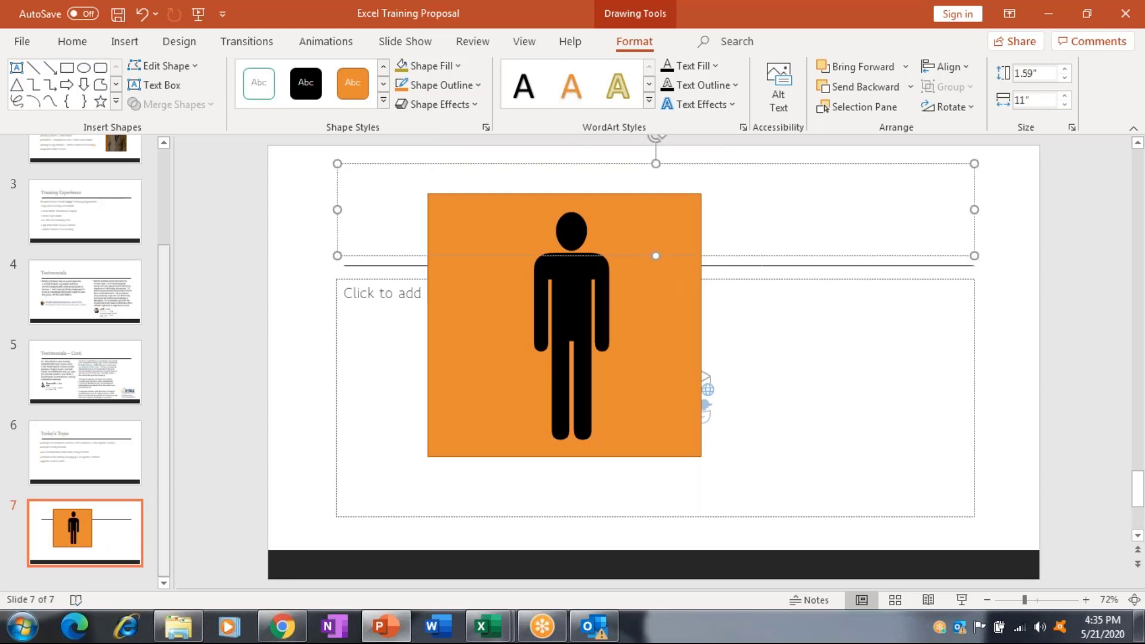
left_click(344, 292)
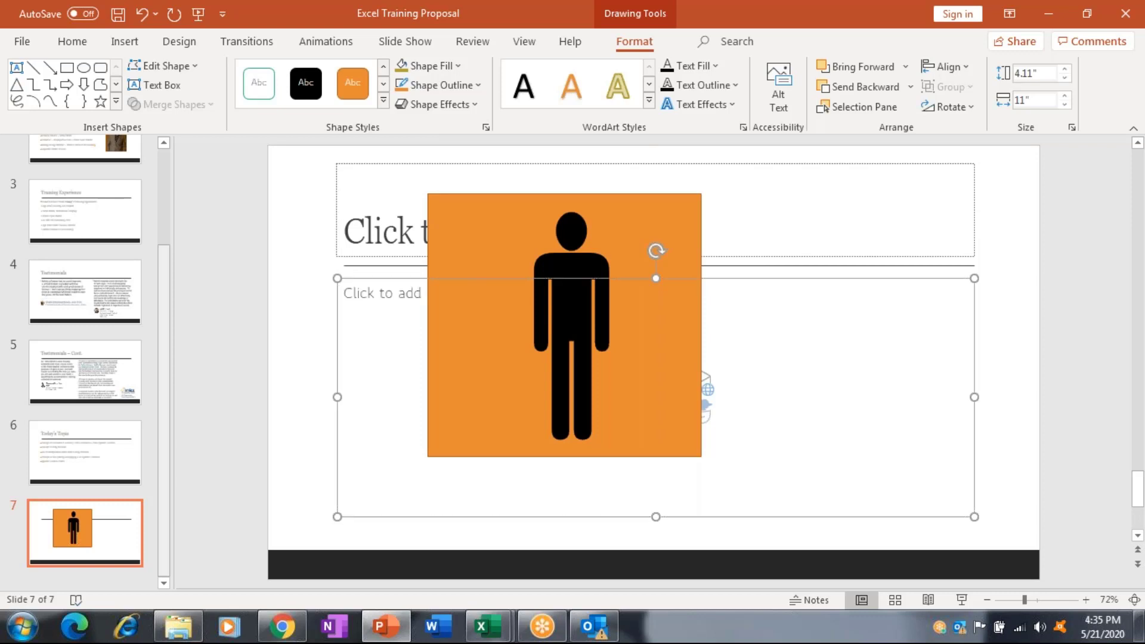
Cut the content and title placeholders from the slide.
right_click(974, 333)
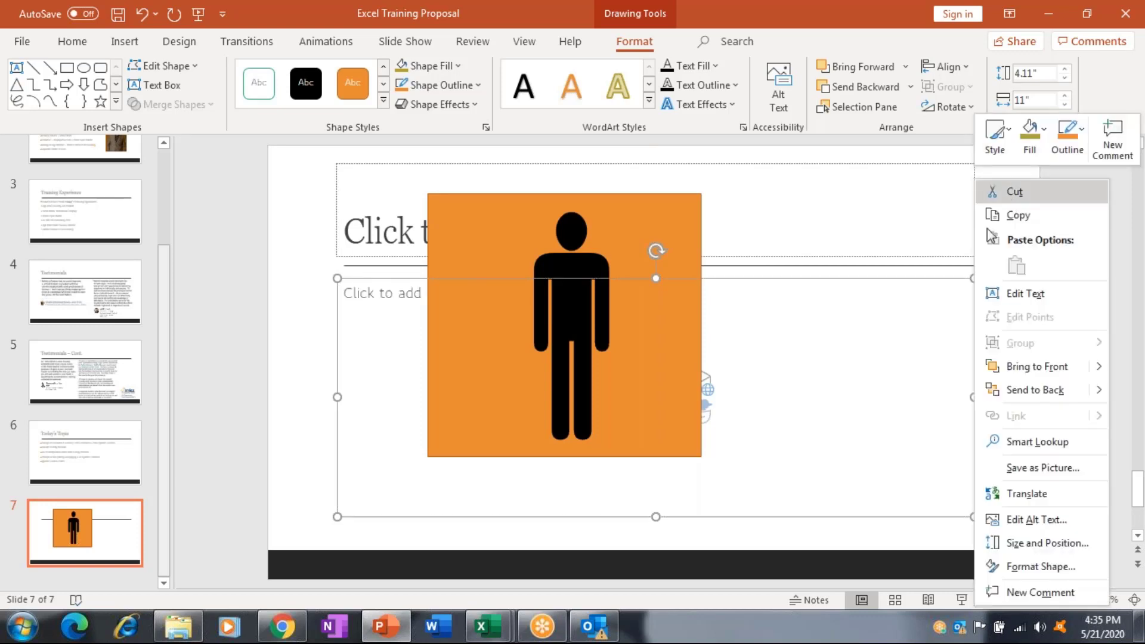
left_click(1013, 191)
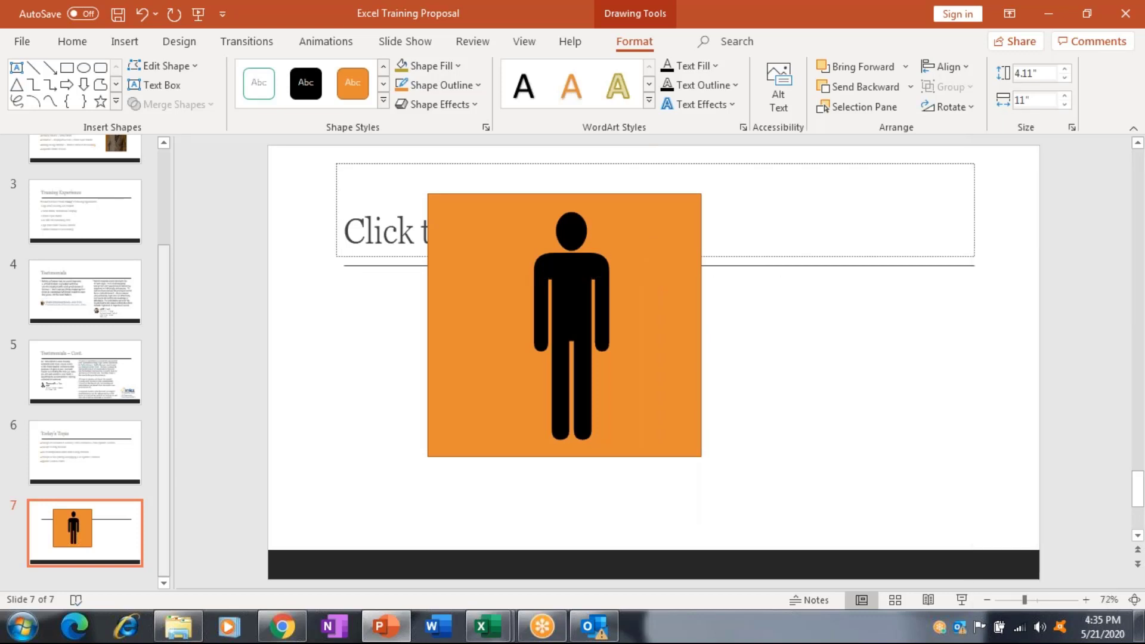
left_click(974, 210)
right_click(974, 209)
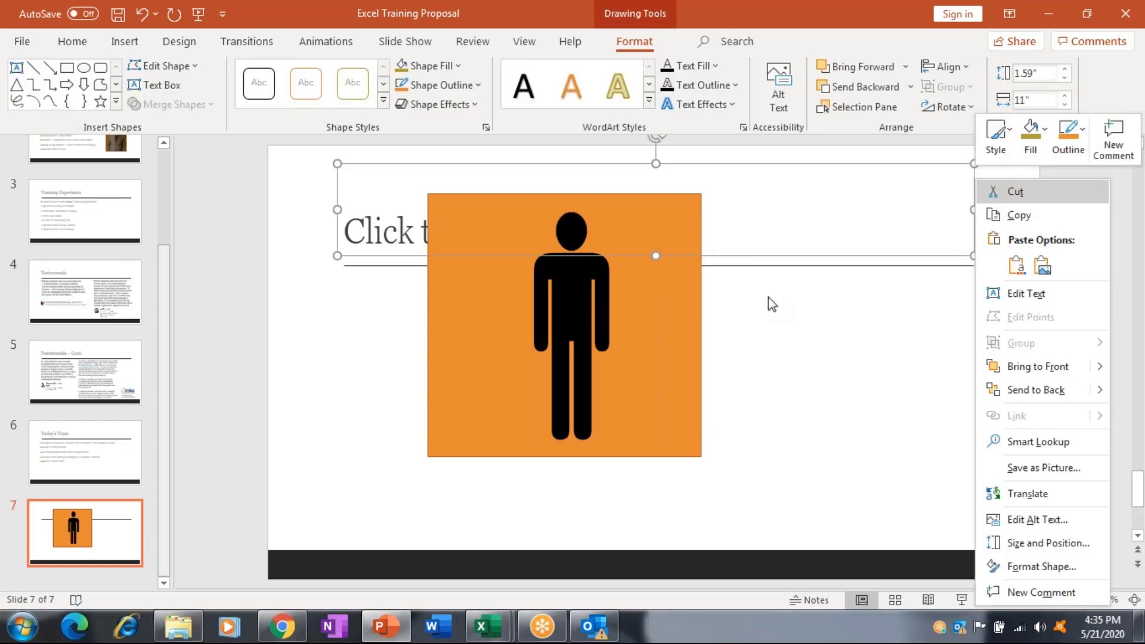
left_click(997, 189)
Nudge the person figure right to centre it, then select both figure and square.
left_click(572, 357)
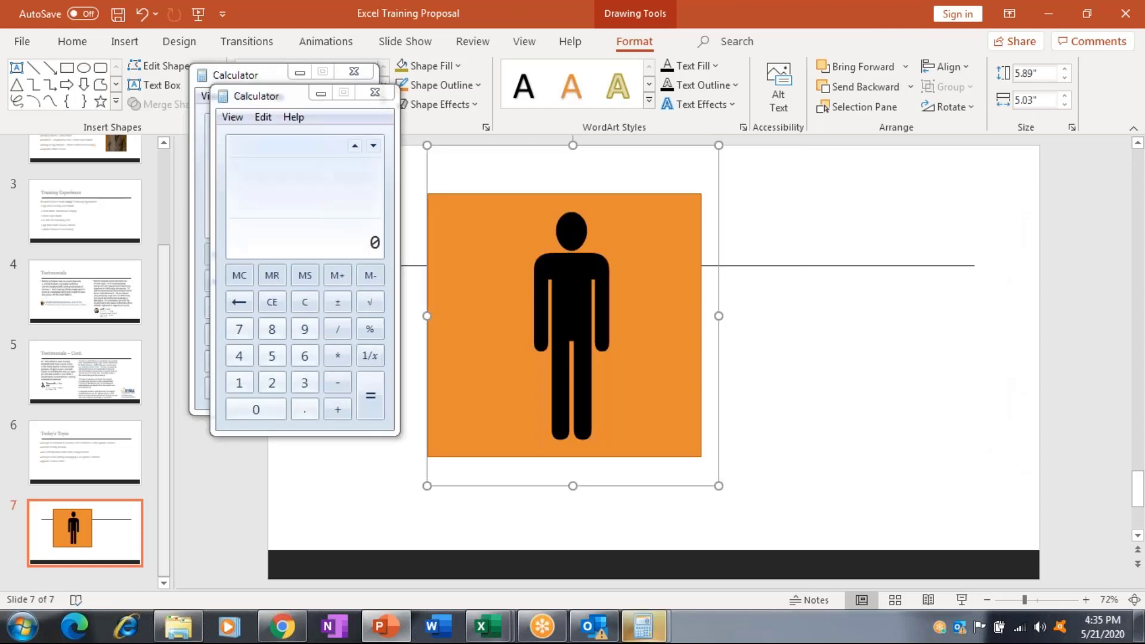
left_click(375, 94)
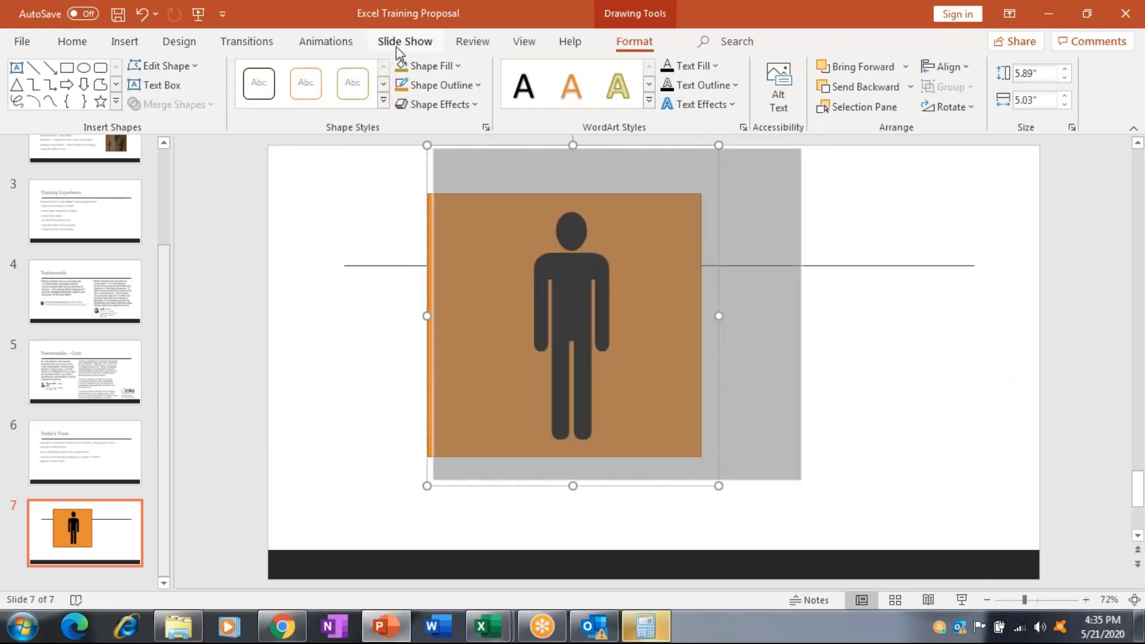
left_click(649, 434)
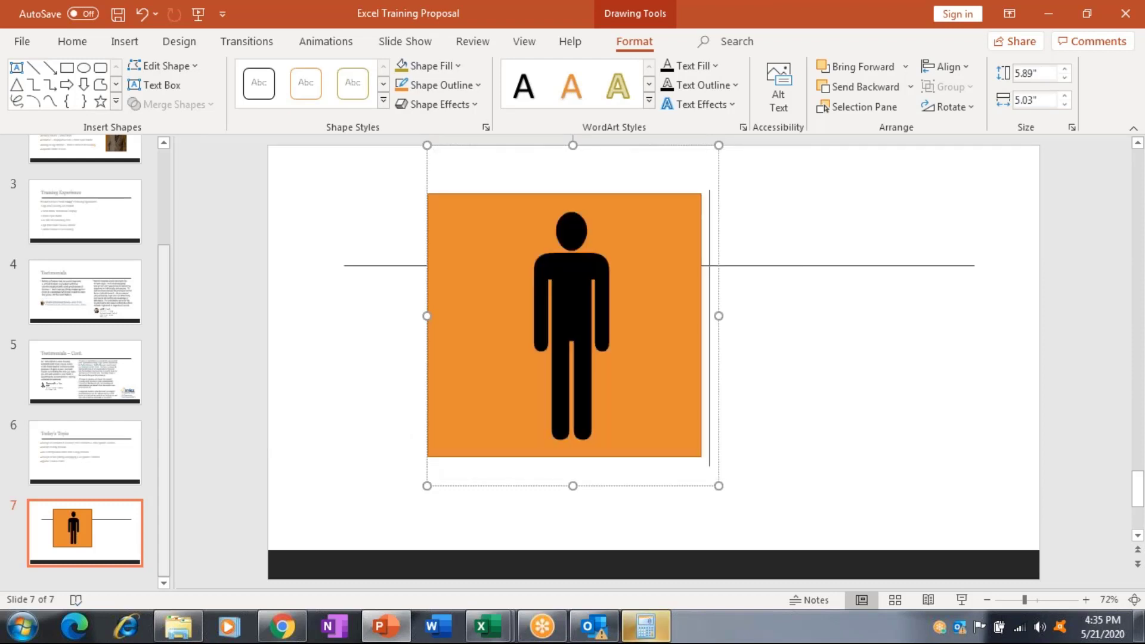
key("Escape")
key("Tab")
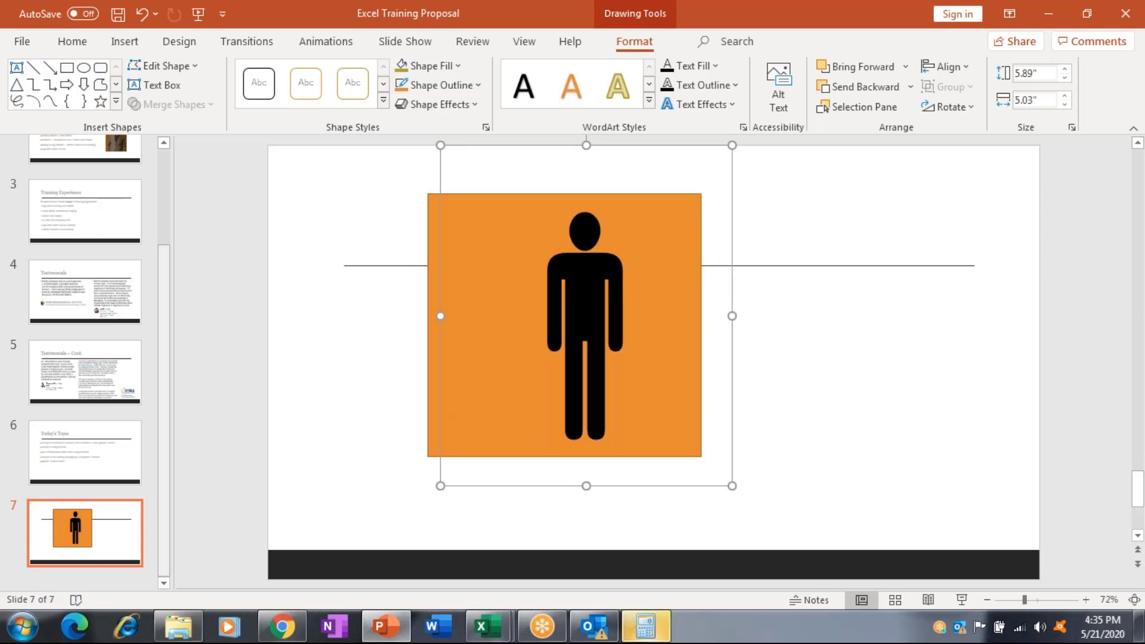
key("ctrl+a")
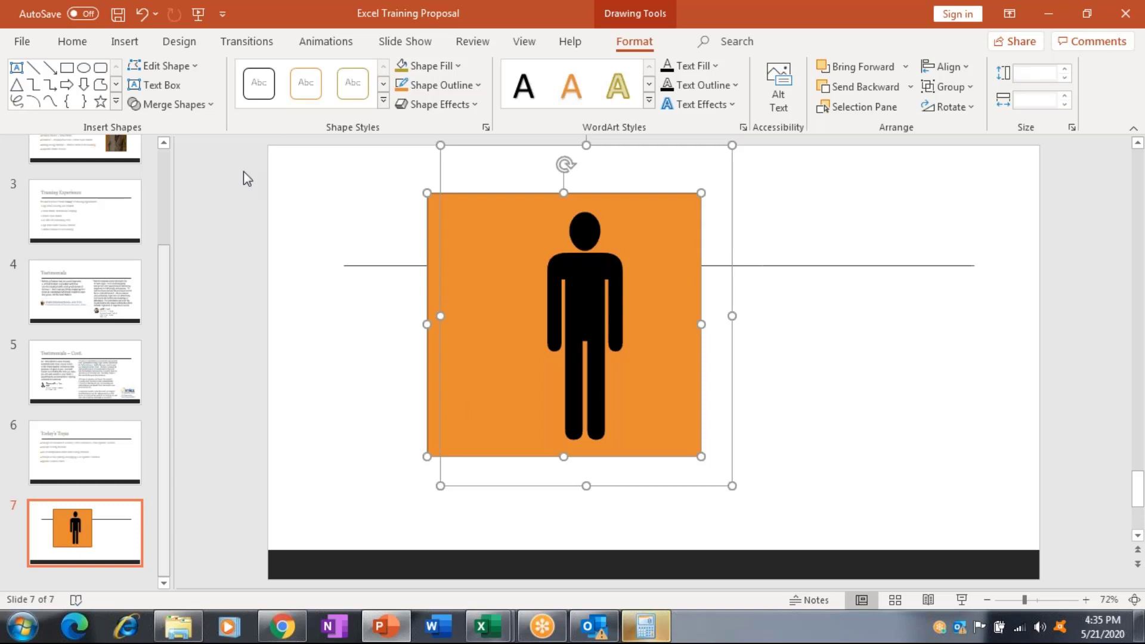
Combine figure and square via Merge Shapes and apply the outline-only shape style.
left_click(198, 107)
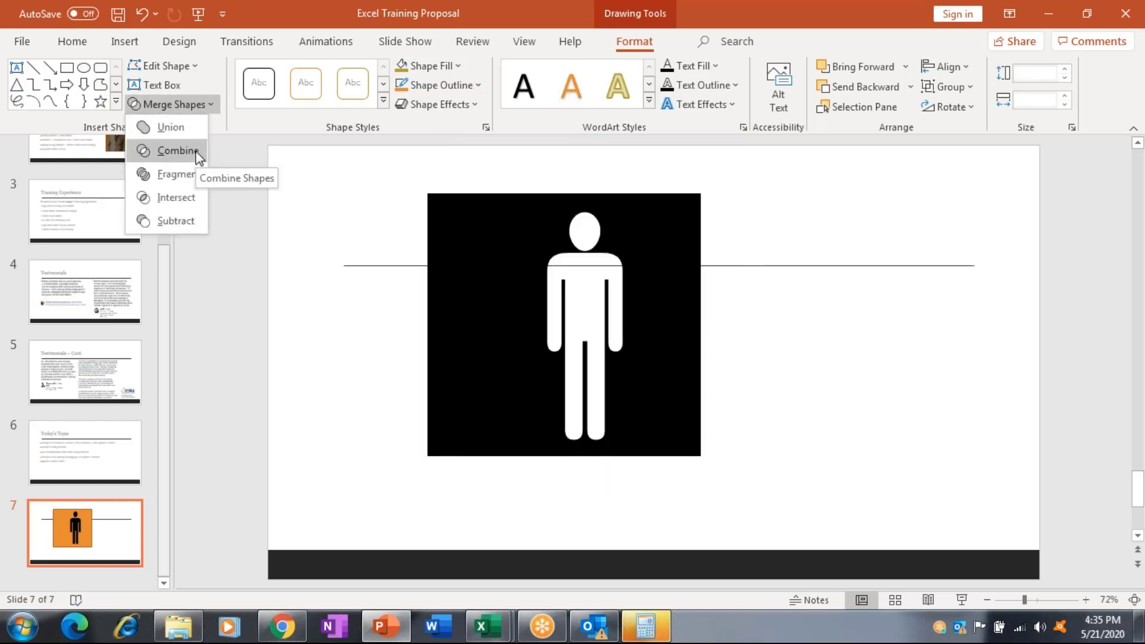
left_click(196, 151)
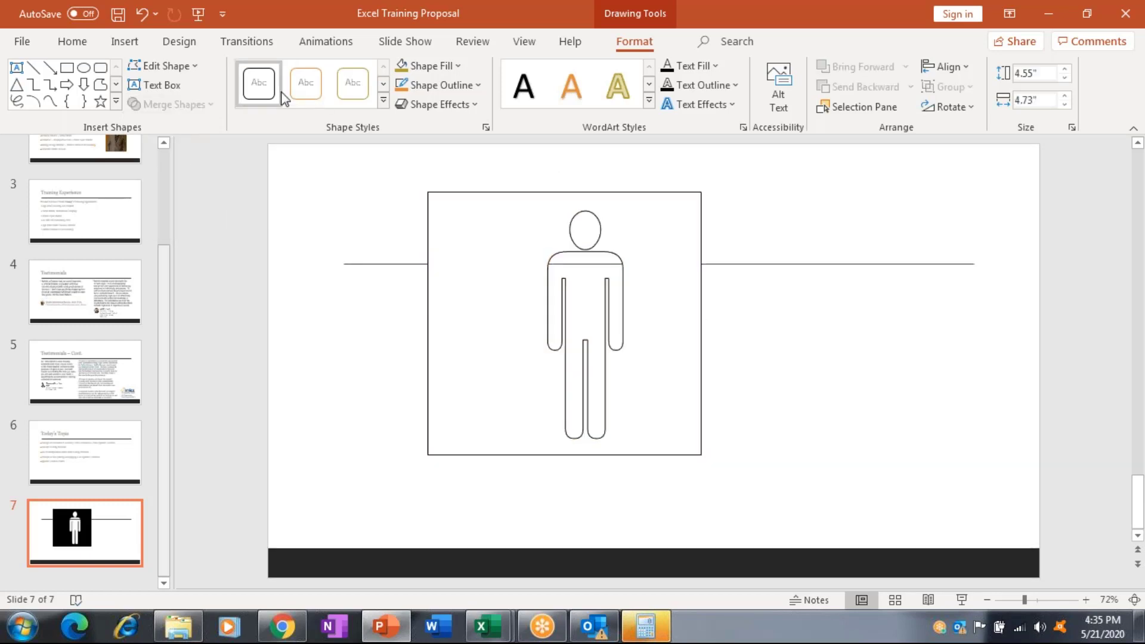
left_click(282, 95)
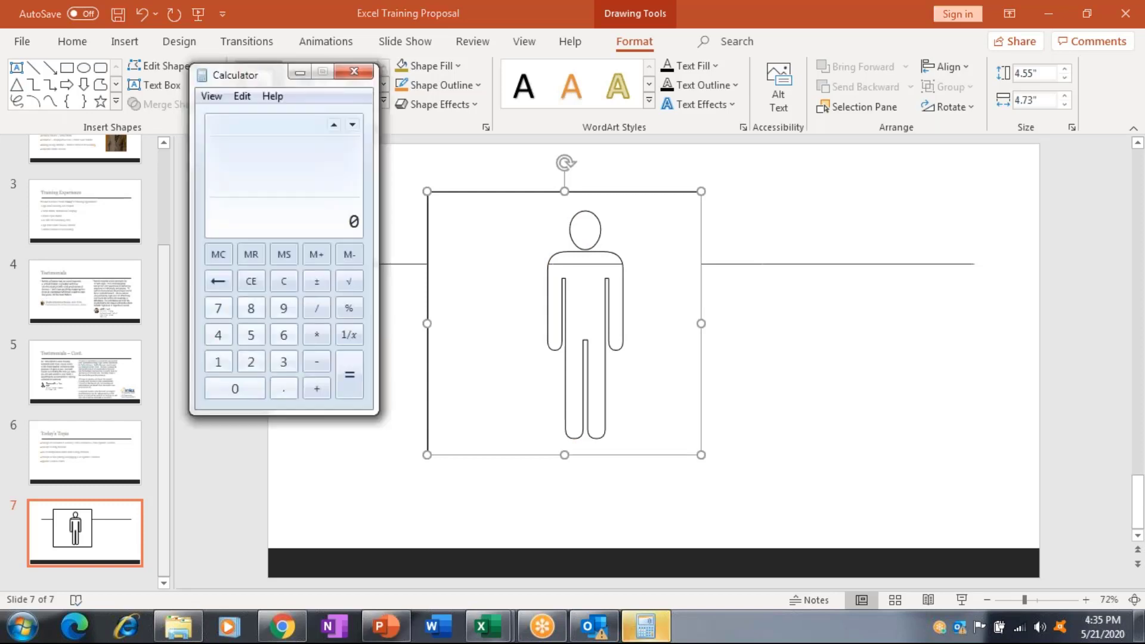
Minimize PowerPoint and switch to the Male Infographic Chart workbook in Excel.
left_click(1049, 10)
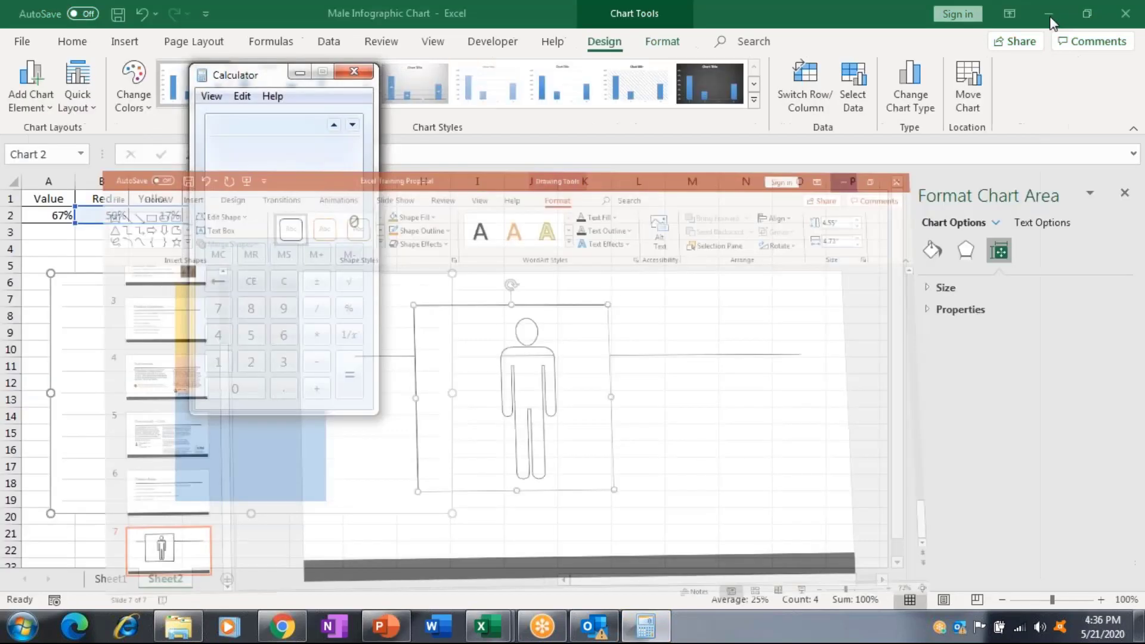
left_click(1049, 14)
left_click(487, 626)
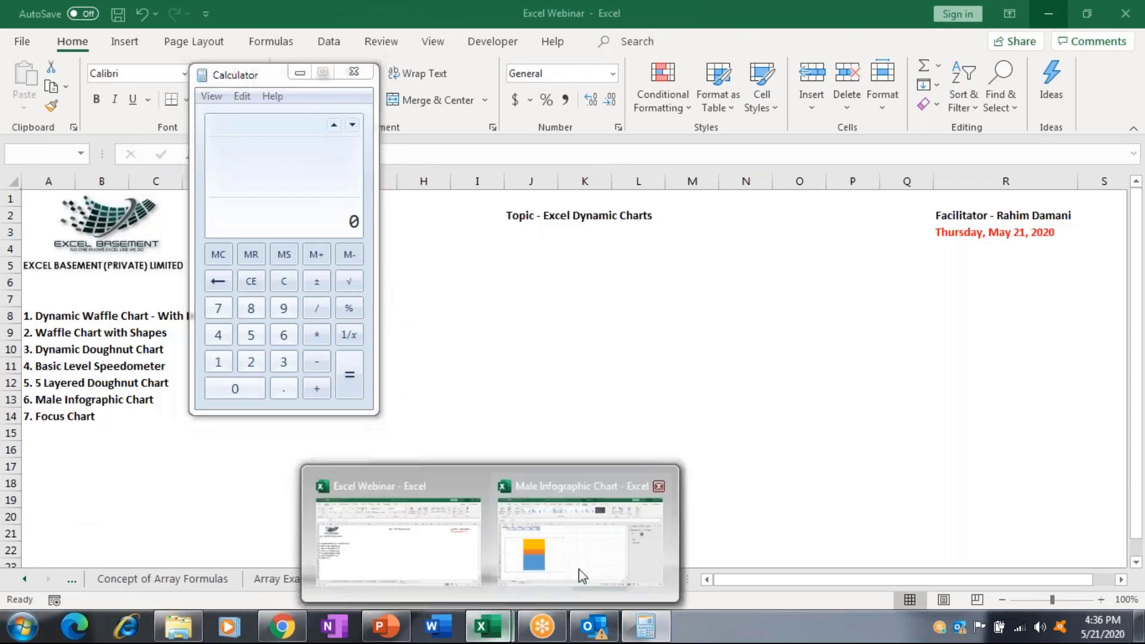
left_click(581, 575)
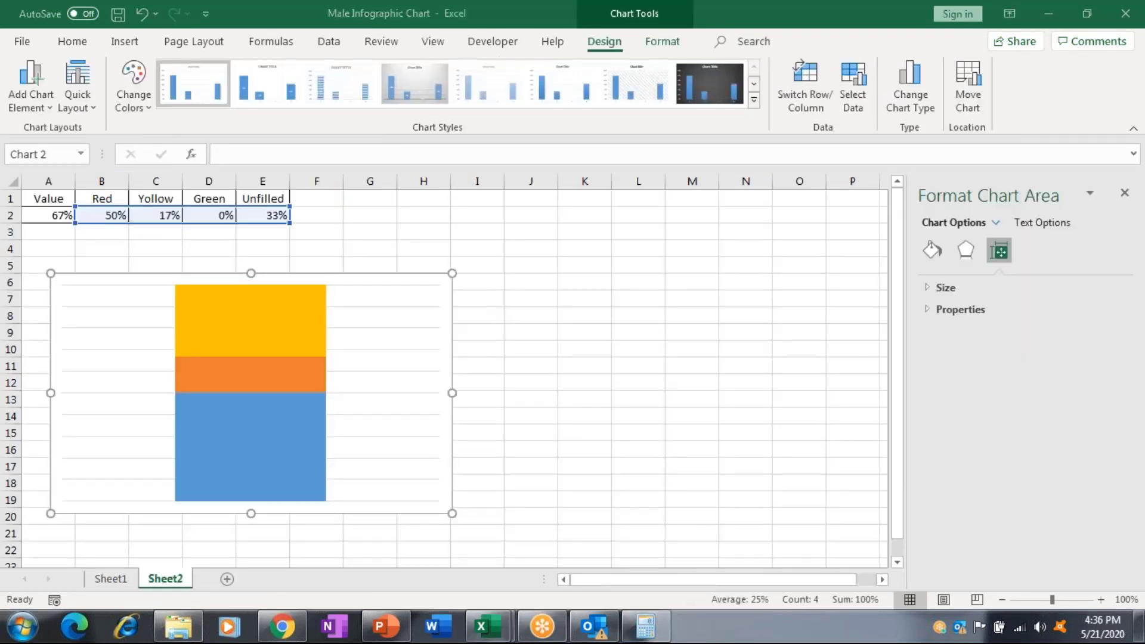
Paste the figure outline as a picture at cell I3 and move it beside the chart.
left_click(488, 237)
right_click(488, 237)
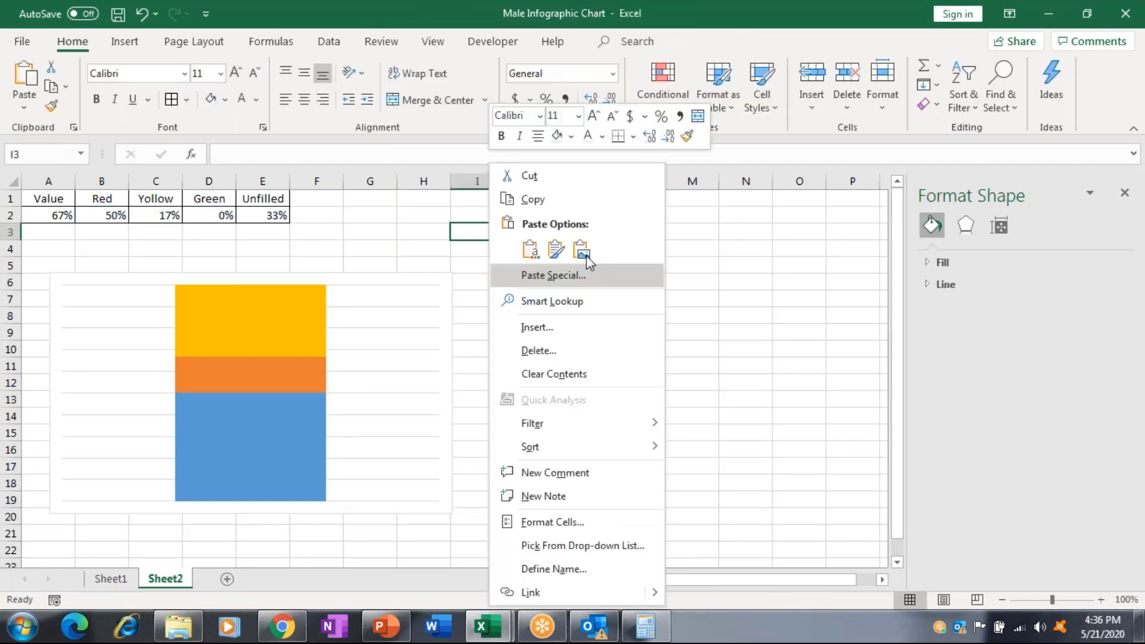
left_click(580, 249)
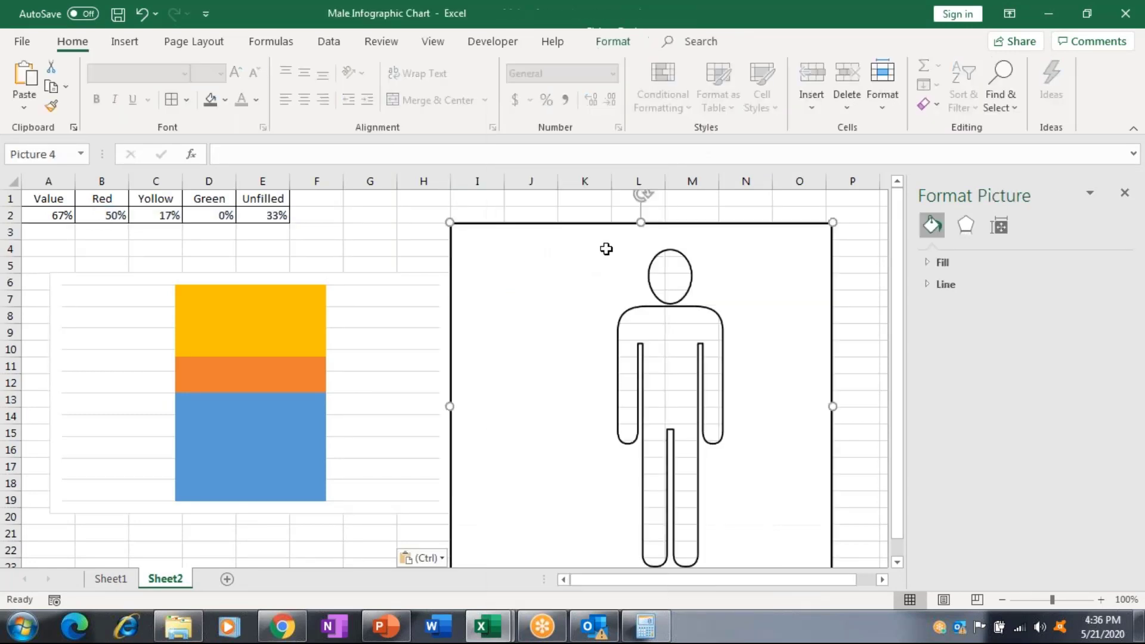
left_click_drag(606, 249, 422, 213)
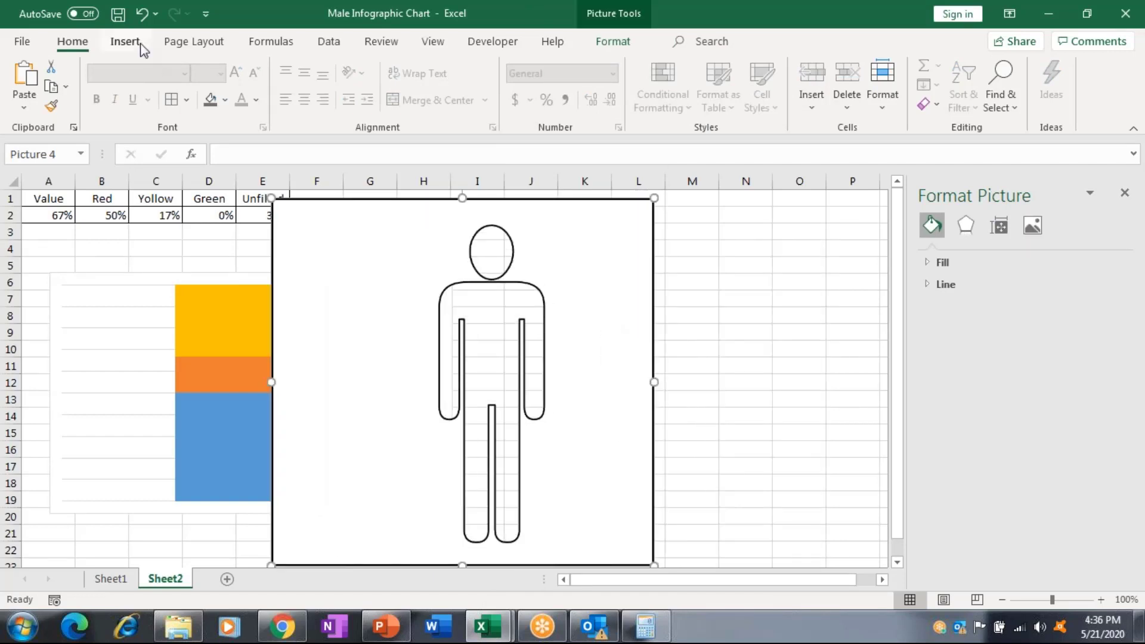
left_click(625, 43)
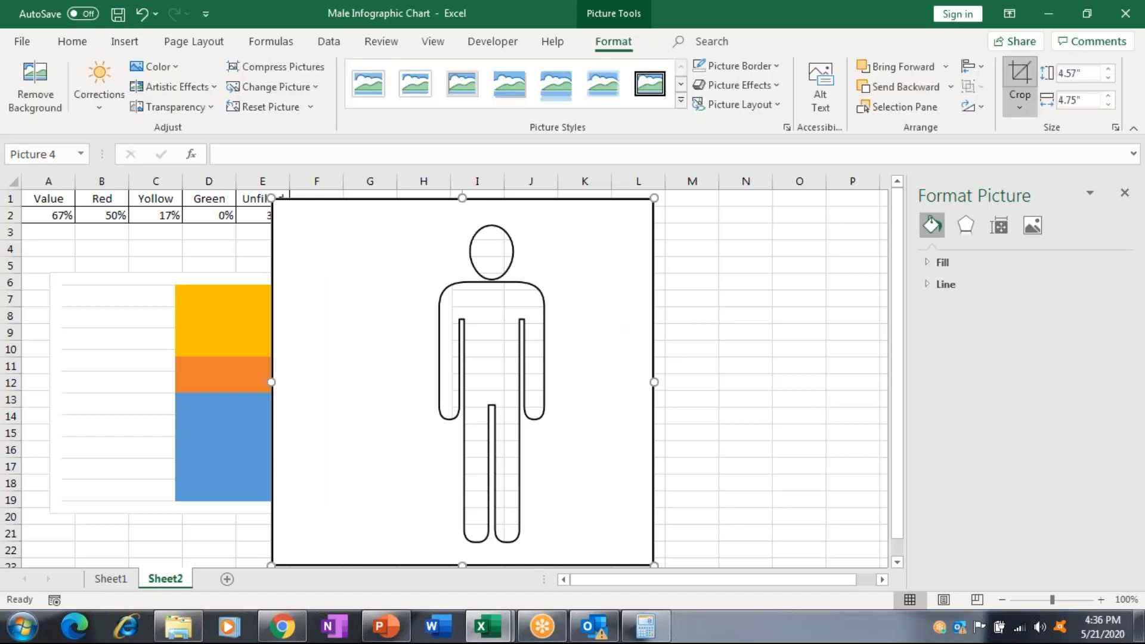
Crop the figure picture's right, top and left margins, then resize it to 2.81" by 1.41".
left_click(1019, 83)
left_click_drag(654, 371, 597, 373)
left_click_drag(434, 200, 434, 214)
left_click_drag(273, 388, 410, 388)
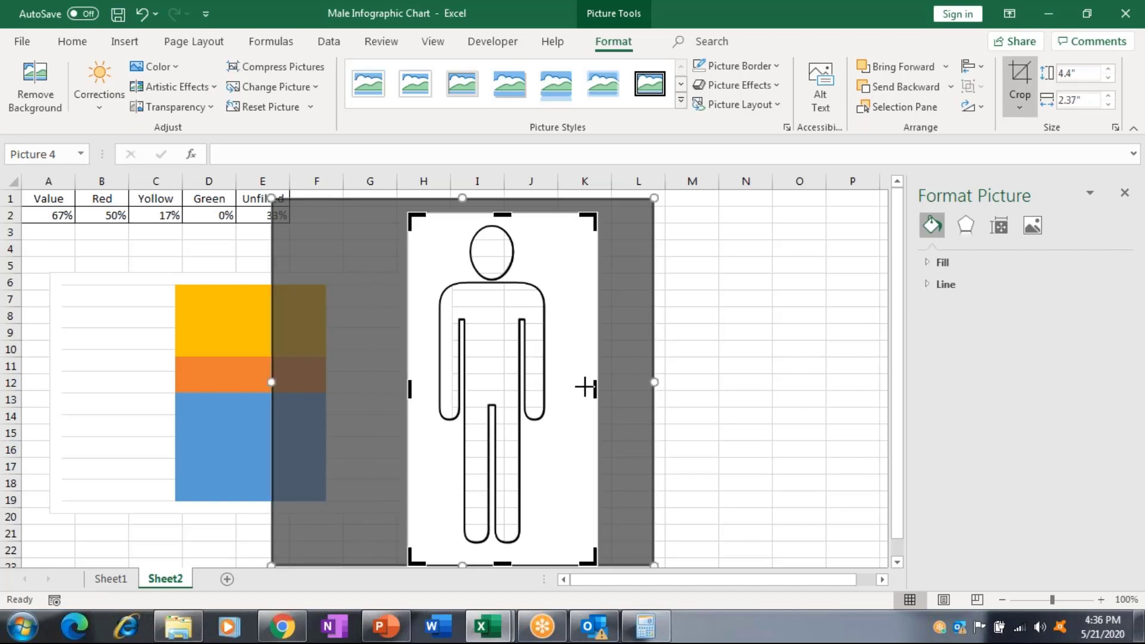
left_click_drag(585, 387, 584, 387)
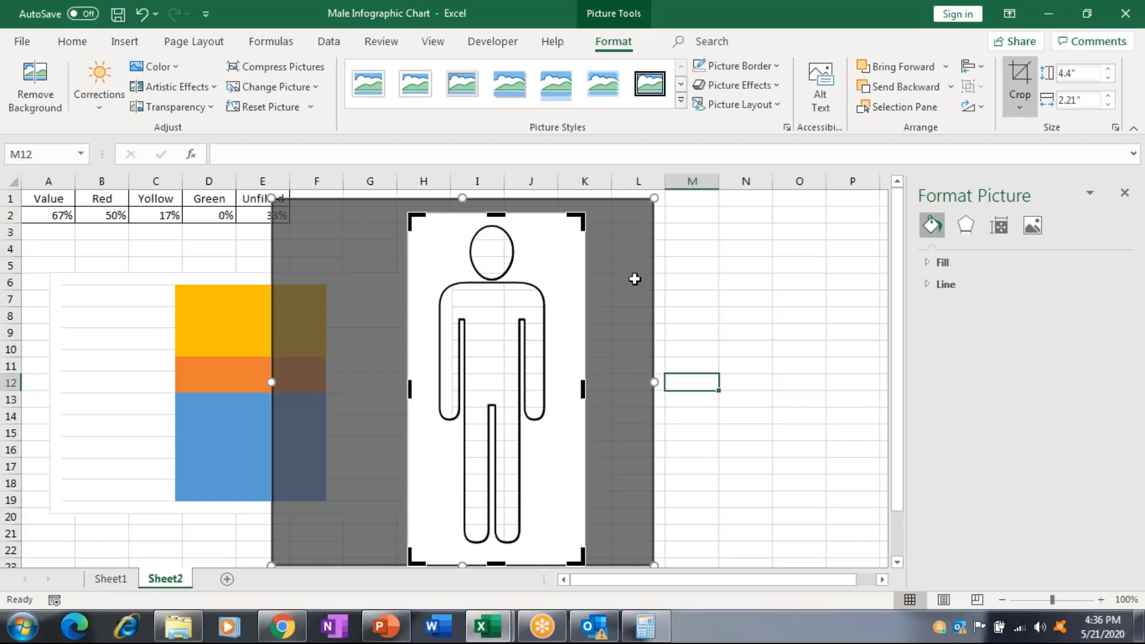
key("Escape")
key("Escape")
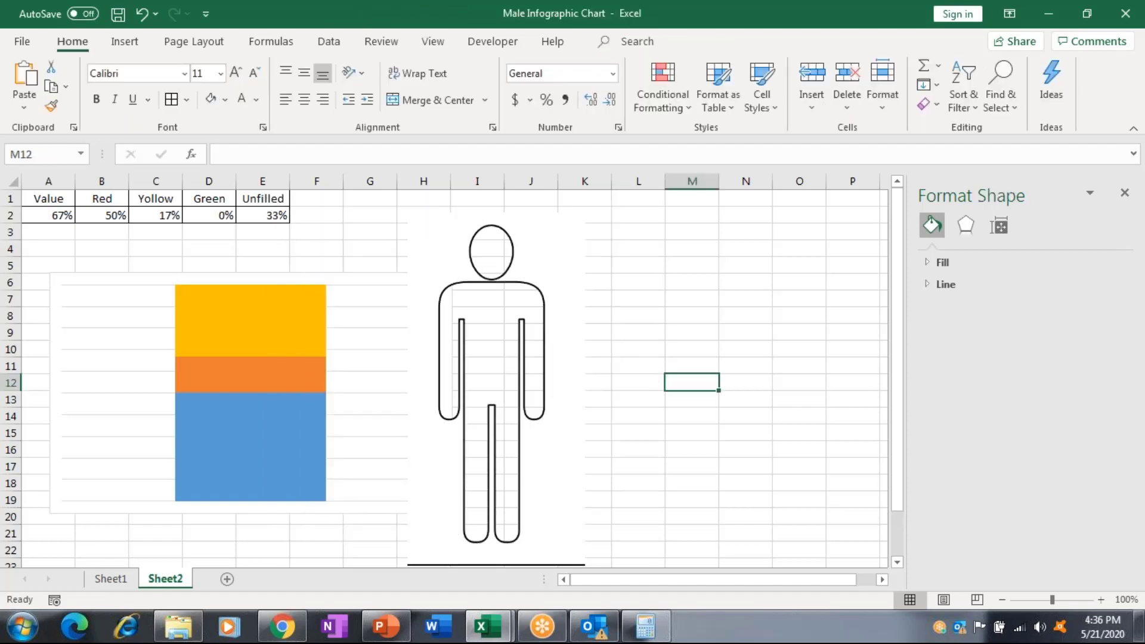
left_click(581, 216)
left_click_drag(584, 211, 522, 339)
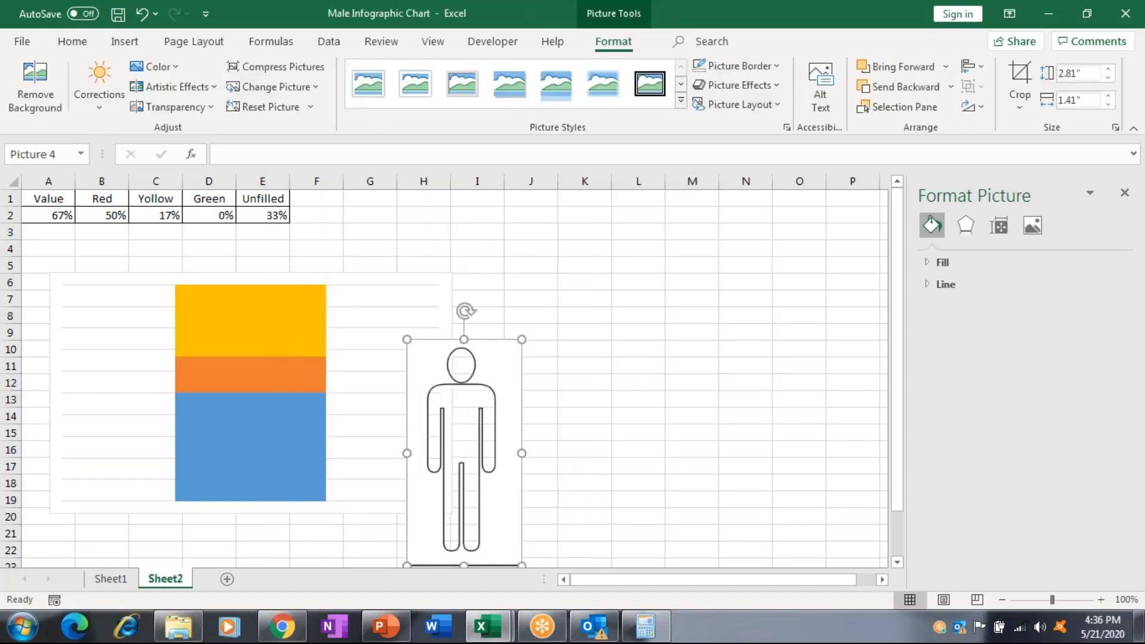
Set the Value cell A2 to 100%.
left_click(65, 210)
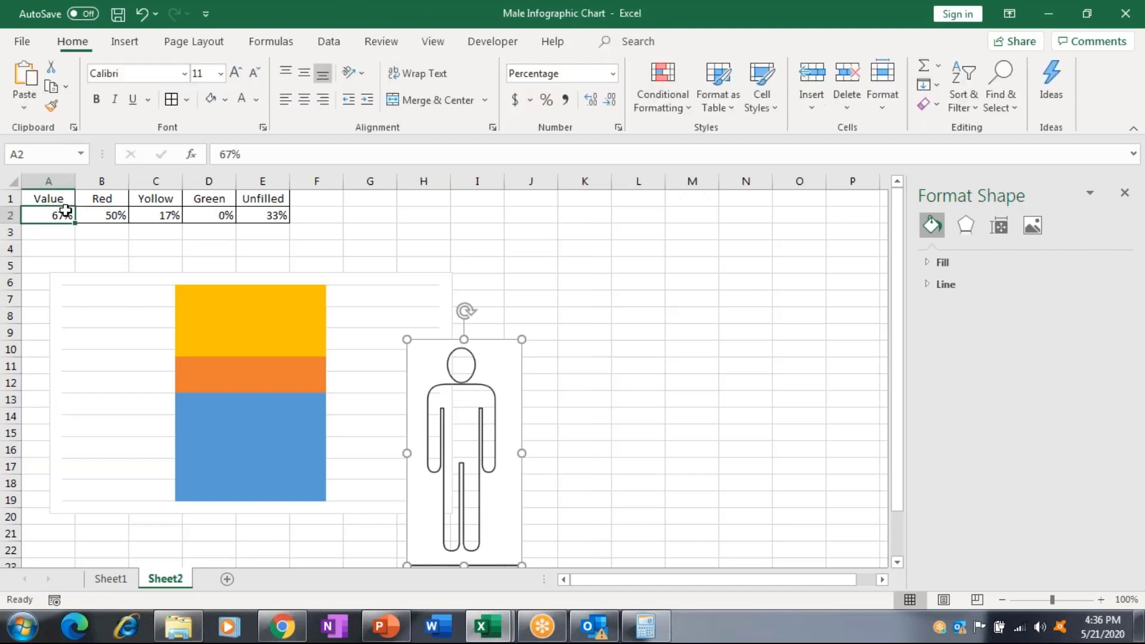
type("10")
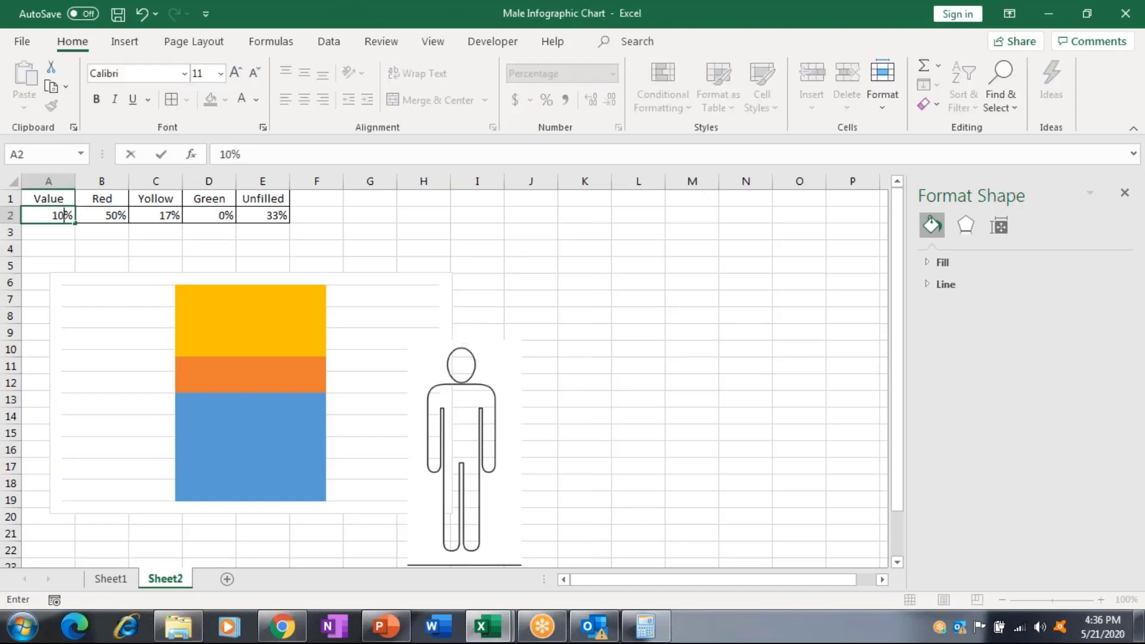
type("0")
key("Return")
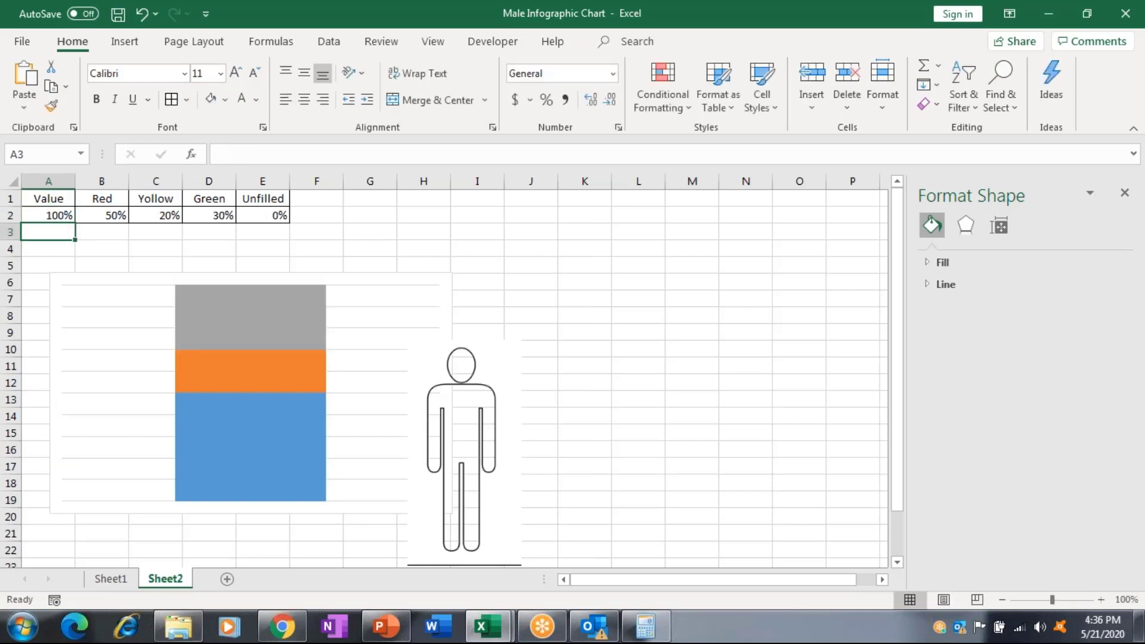
Fill the chart's bottom, middle and top series red, yellow and green.
left_click(398, 347)
right_click(276, 473)
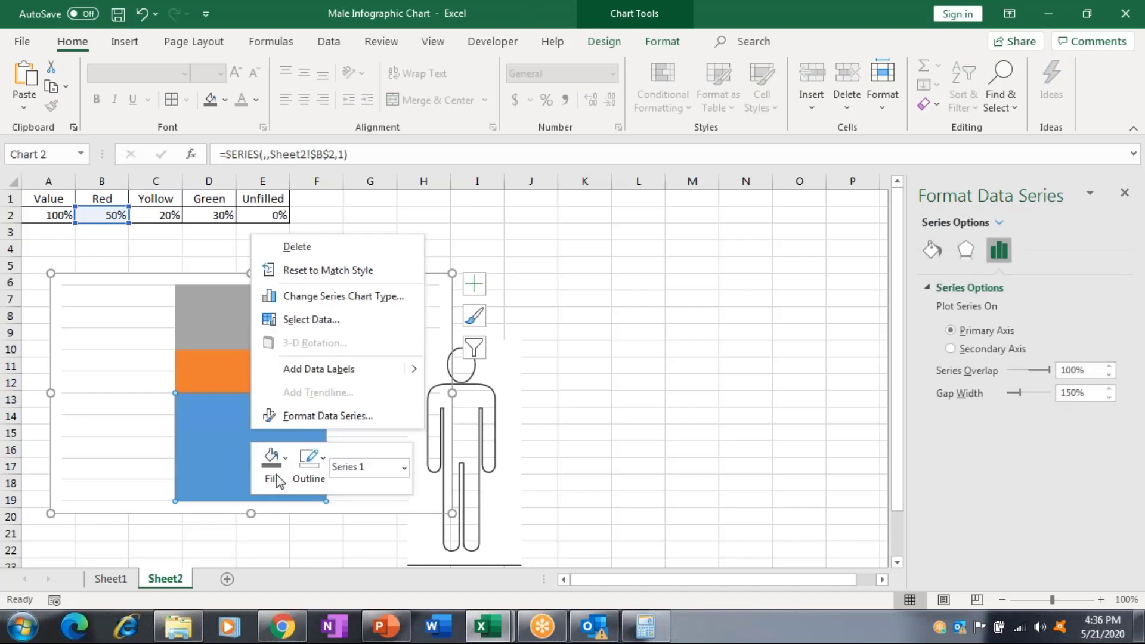
left_click(277, 474)
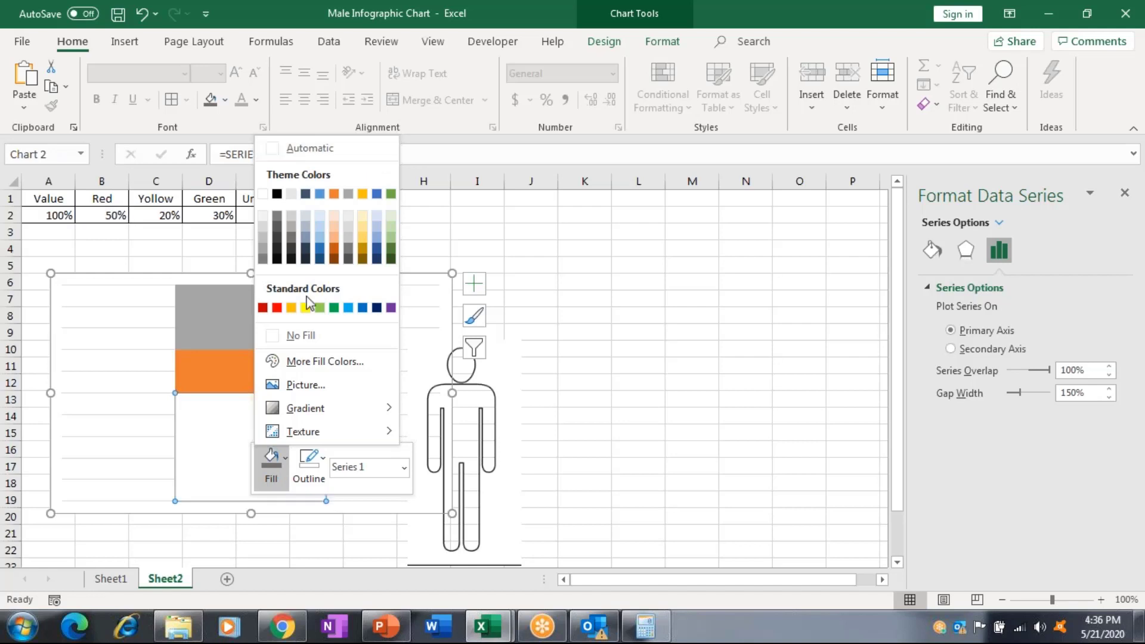
left_click(276, 307)
right_click(216, 387)
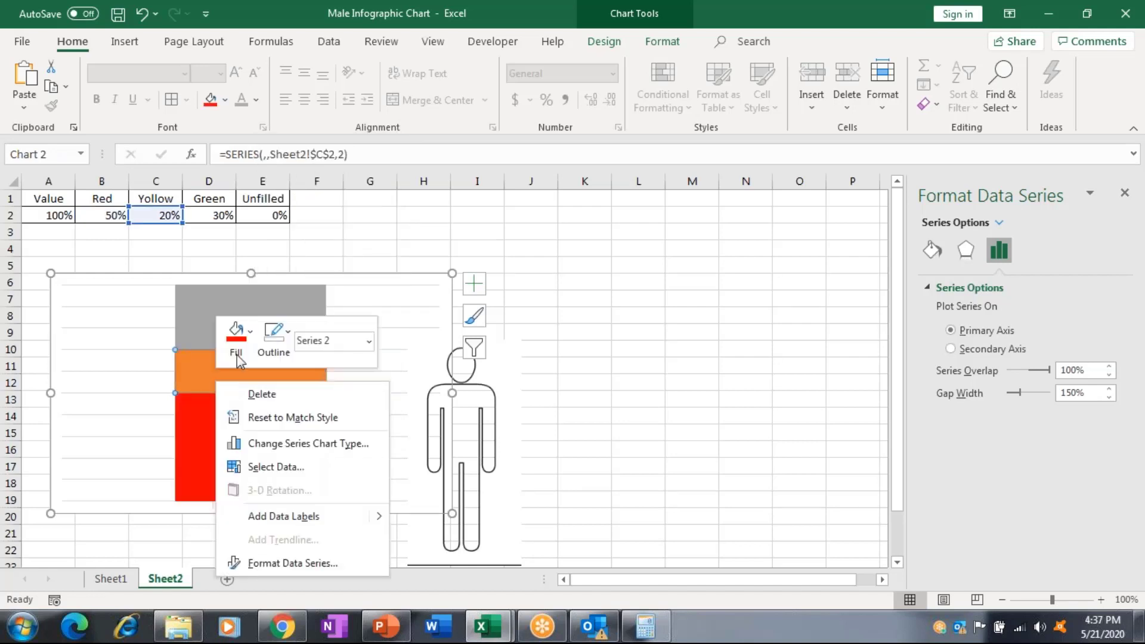
left_click(235, 352)
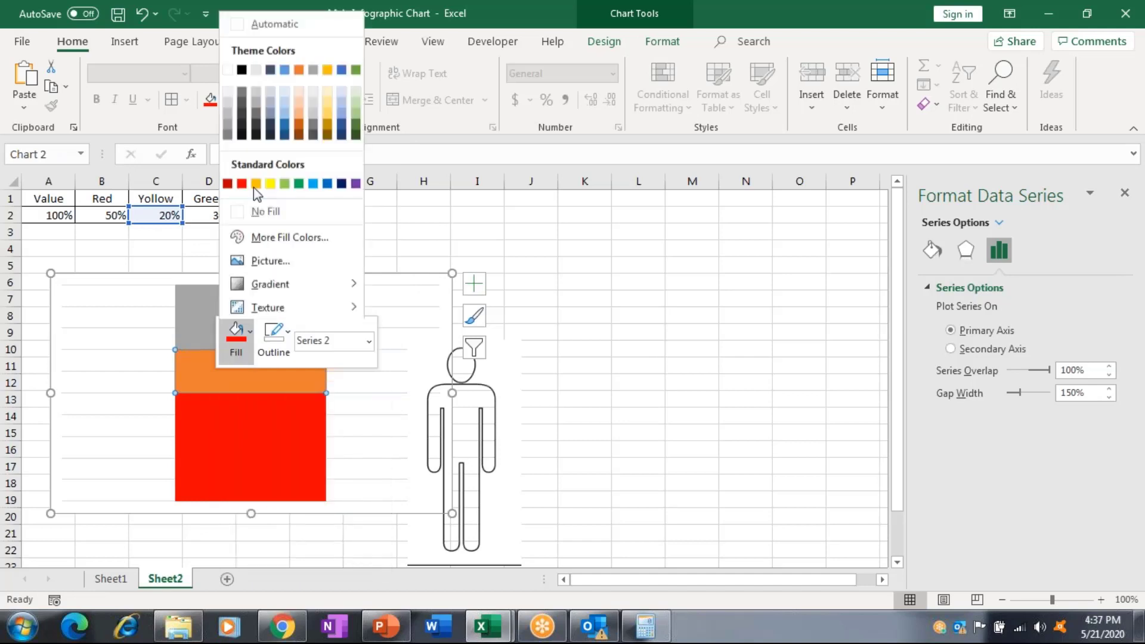
left_click(273, 182)
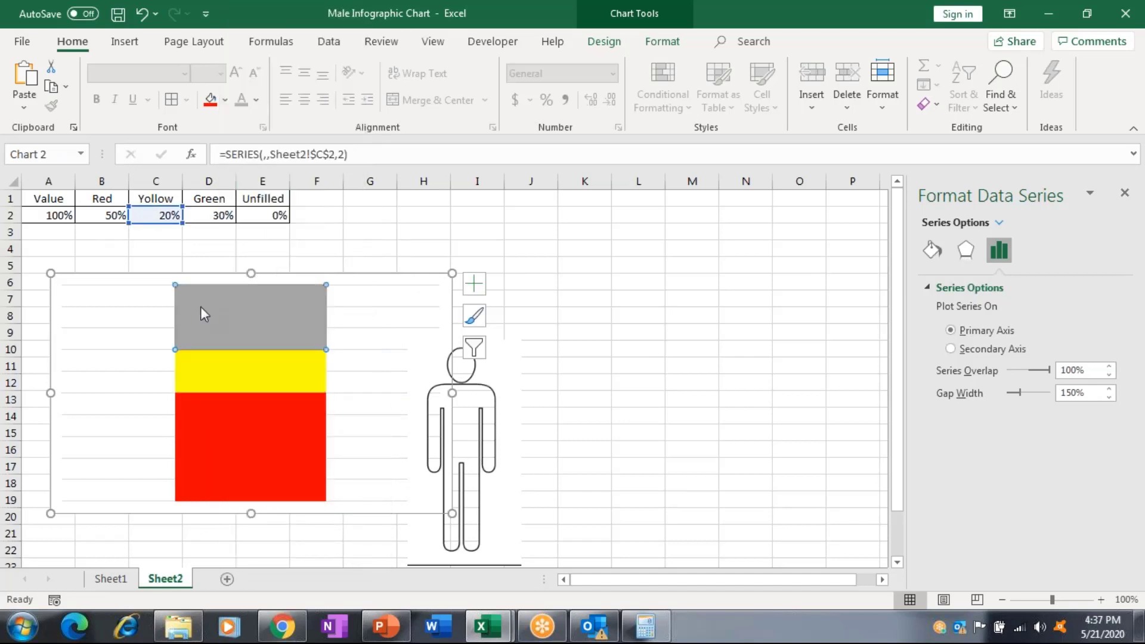
right_click(201, 307)
left_click(222, 263)
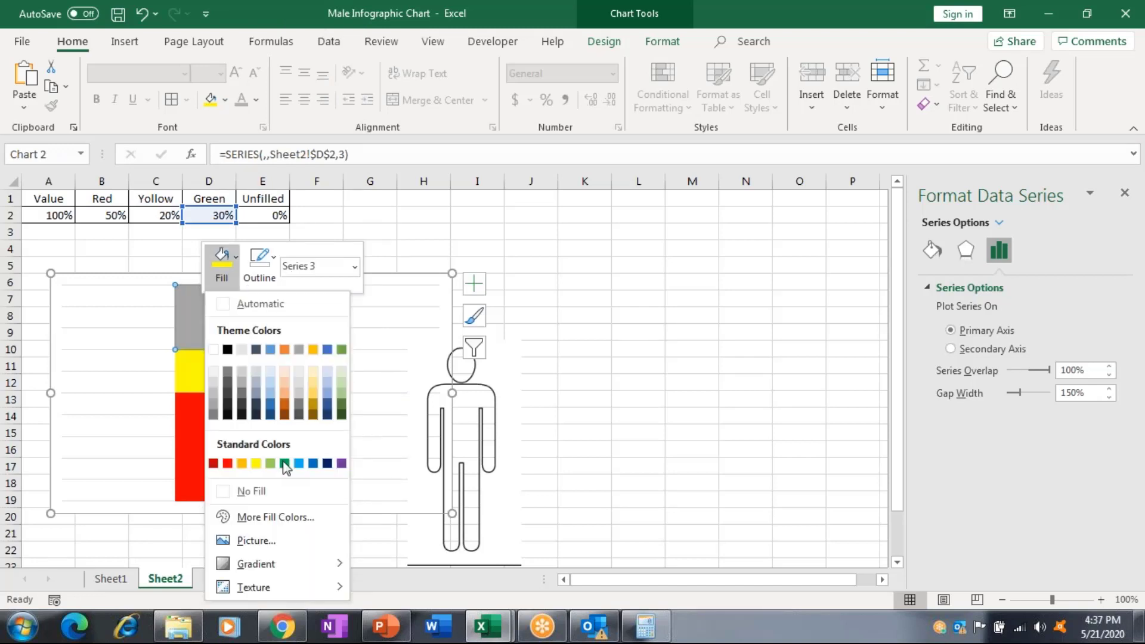
left_click(285, 463)
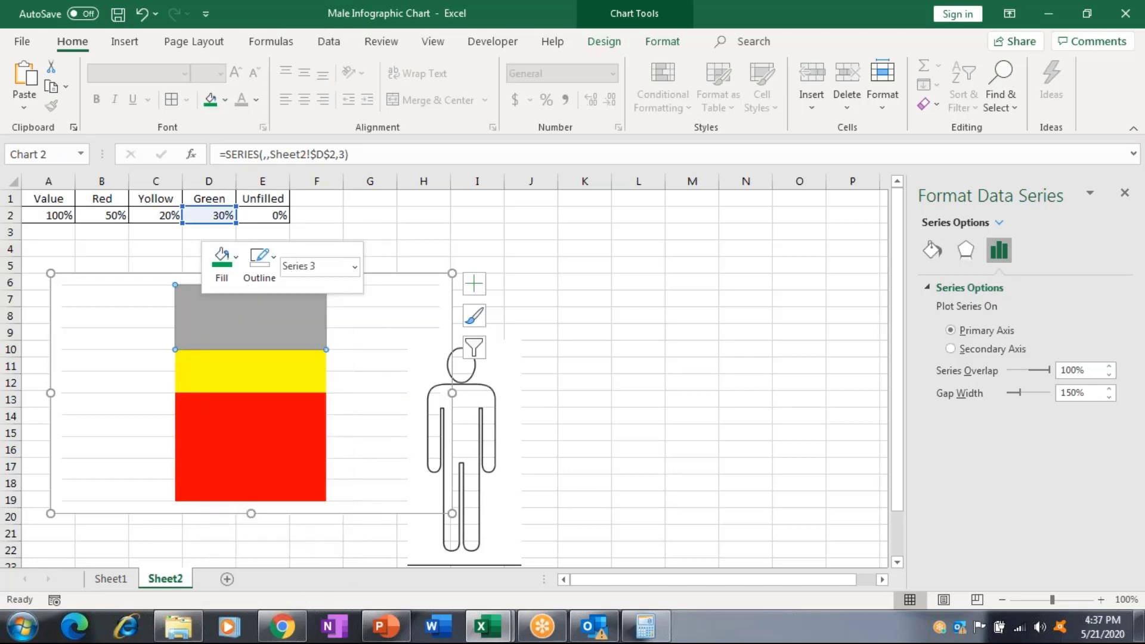
left_click(65, 215)
Set A2 to 45% and give the top Unfilled series No Fill.
type("45%")
key("Return")
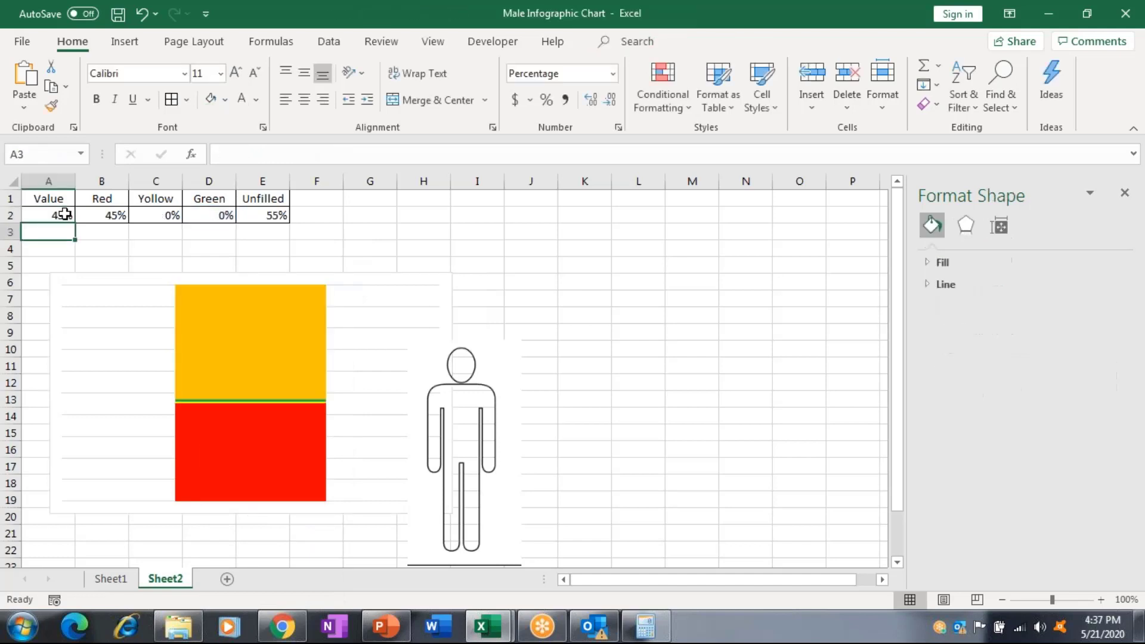
left_click(238, 371)
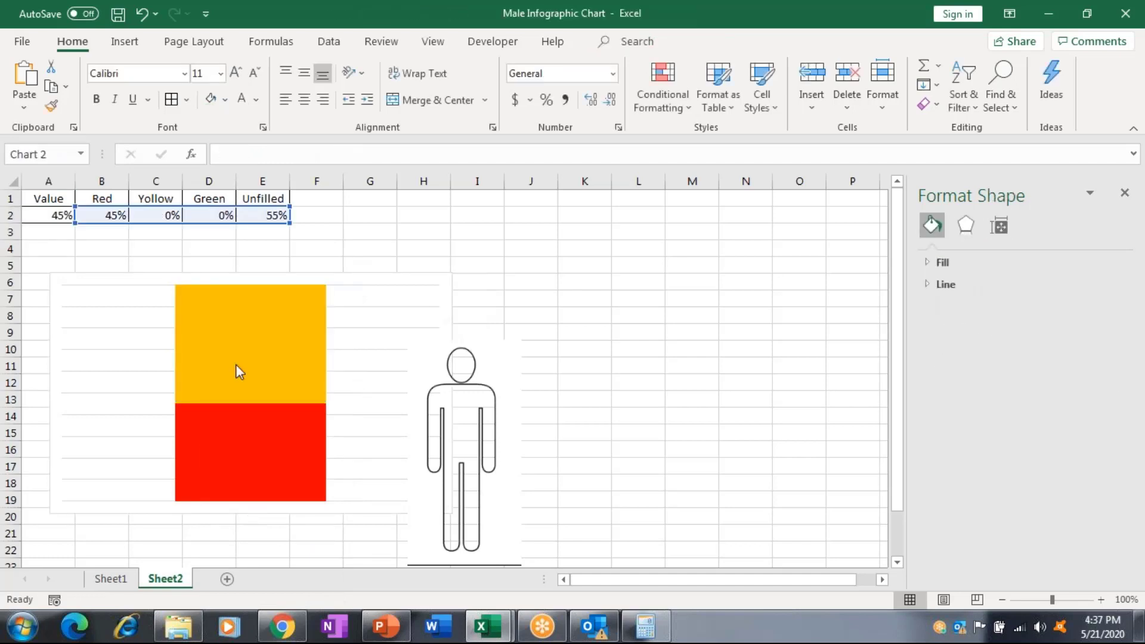
right_click(235, 365)
left_click(266, 331)
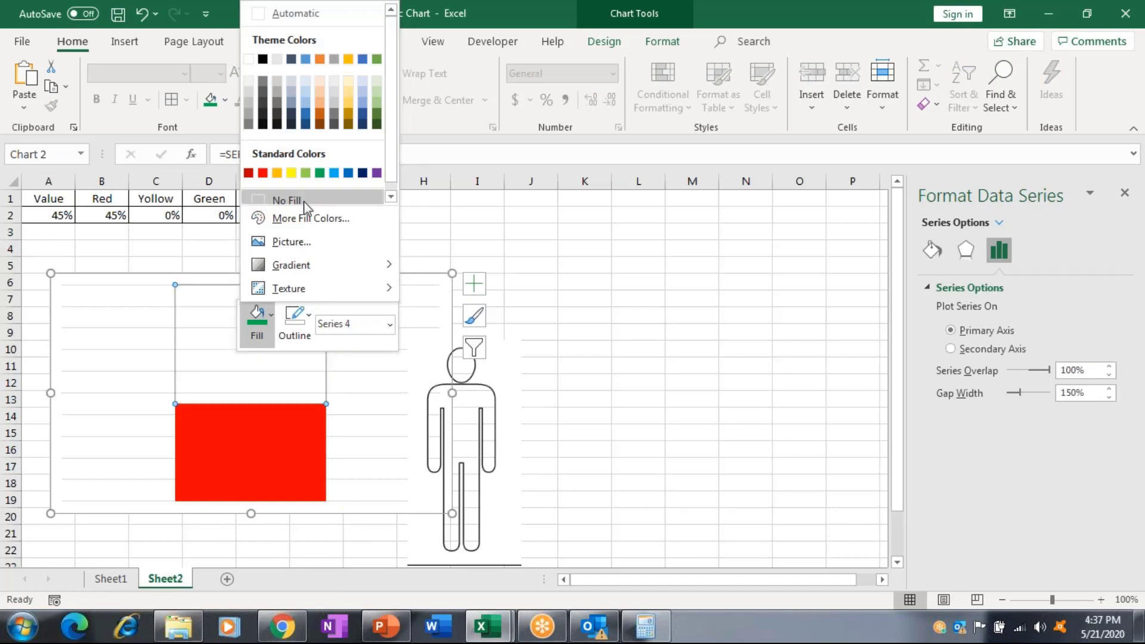
left_click(304, 203)
Select the whole chart and drag it into position beneath the male-figure outline.
left_click(585, 416)
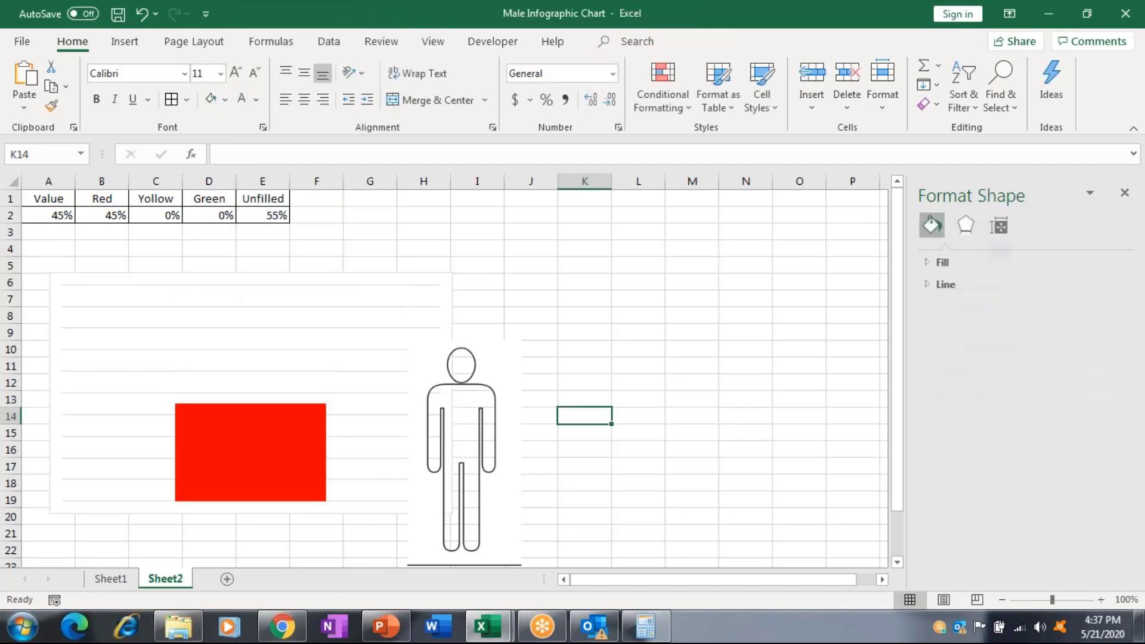
left_click(443, 281)
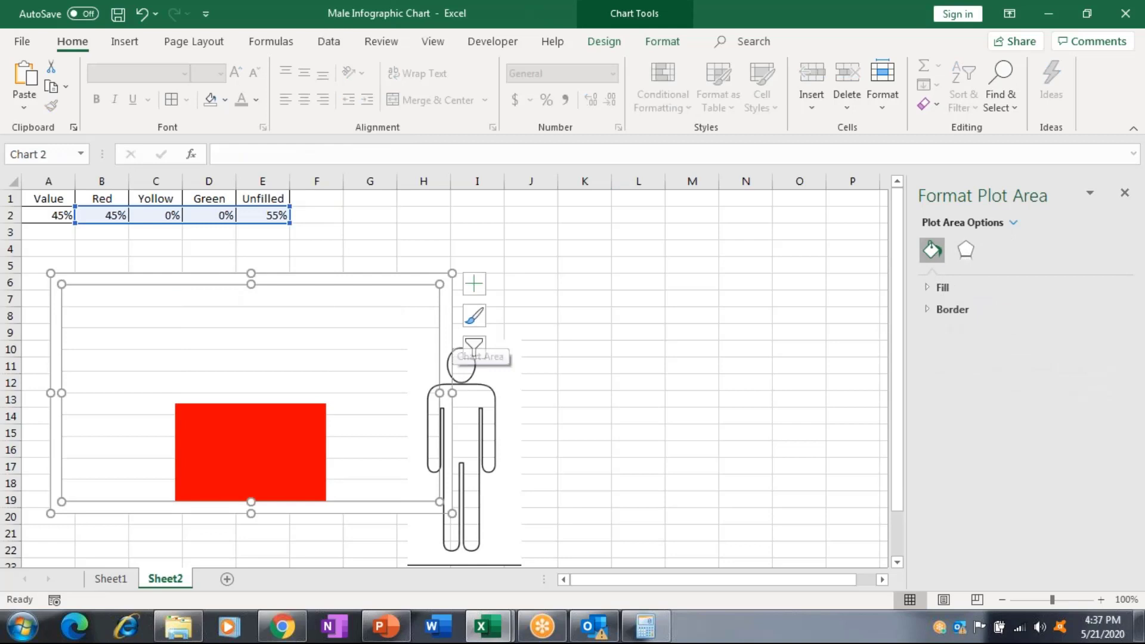
left_click(352, 409)
left_click_drag(352, 408, 358, 408)
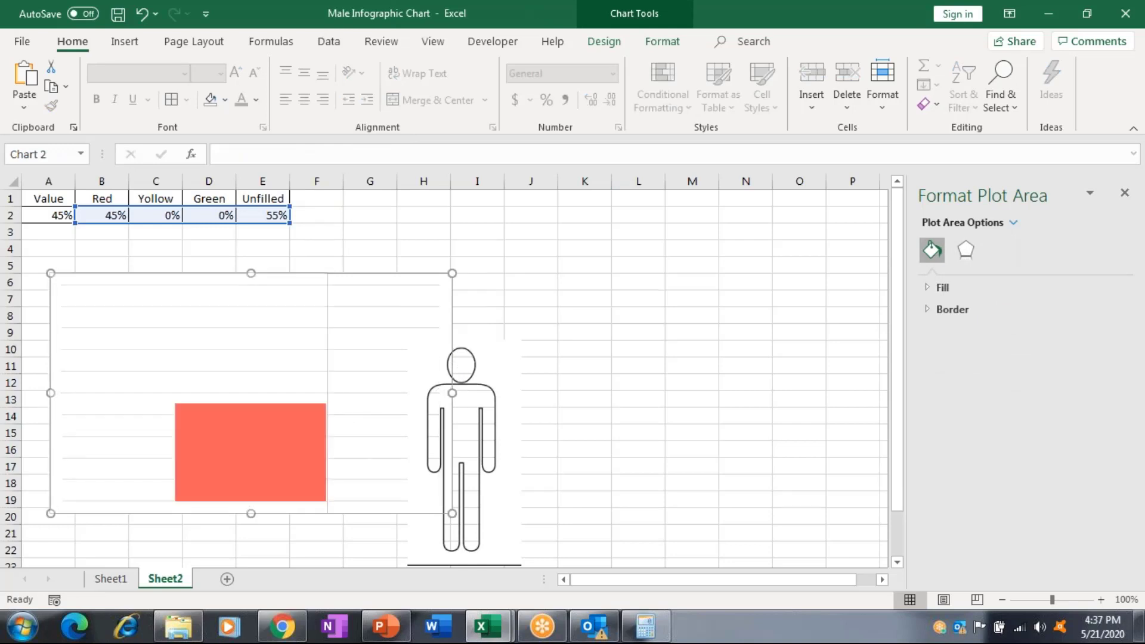
left_click_drag(451, 417, 170, 365)
Undo the last two moves and adjust the chart's width.
key("ctrl+z")
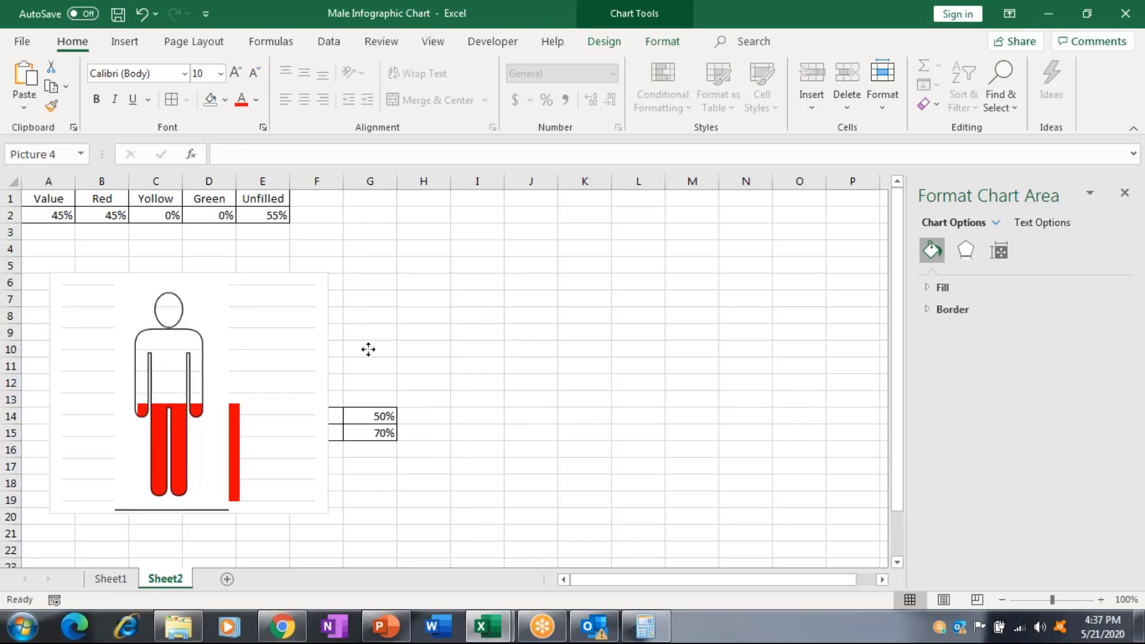
key("ctrl+z")
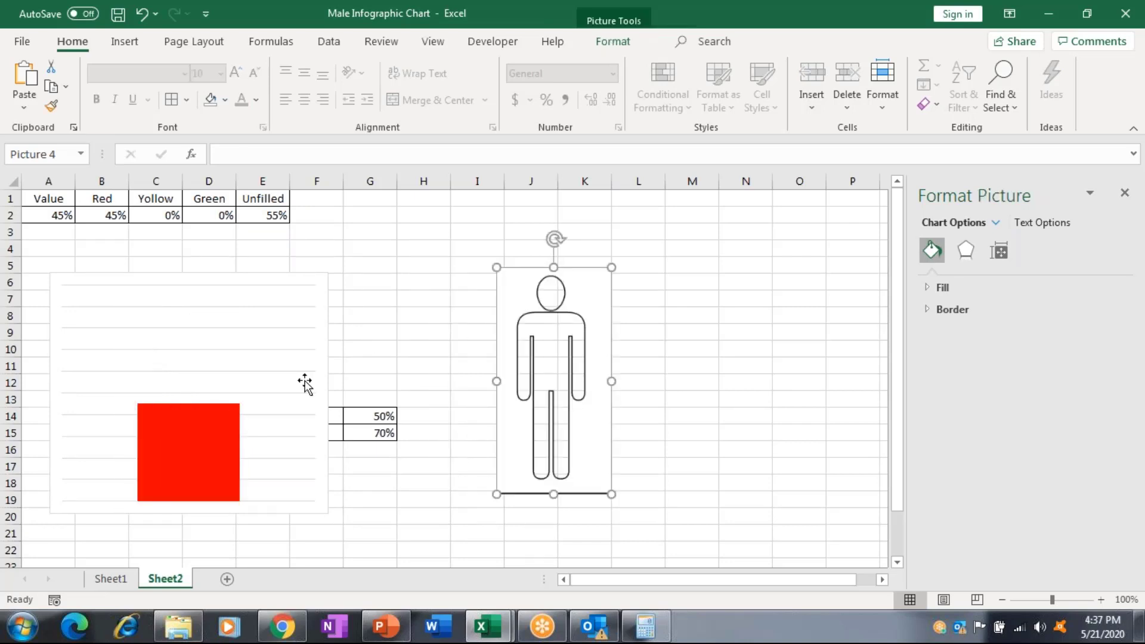
left_click(304, 383)
left_click(331, 395)
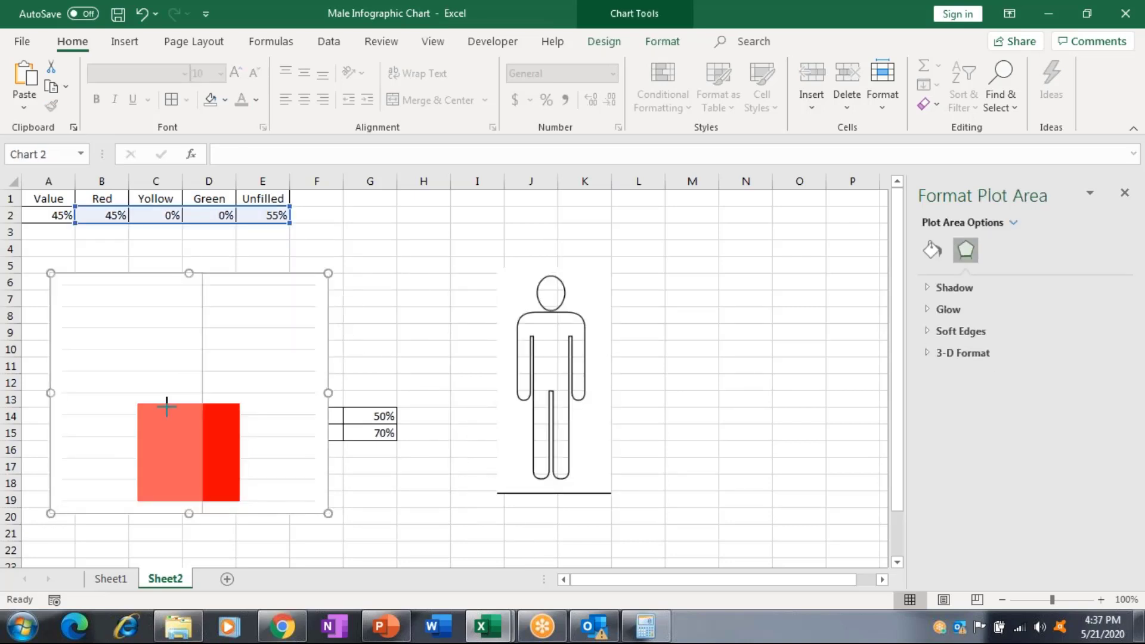
left_click_drag(166, 407, 167, 407)
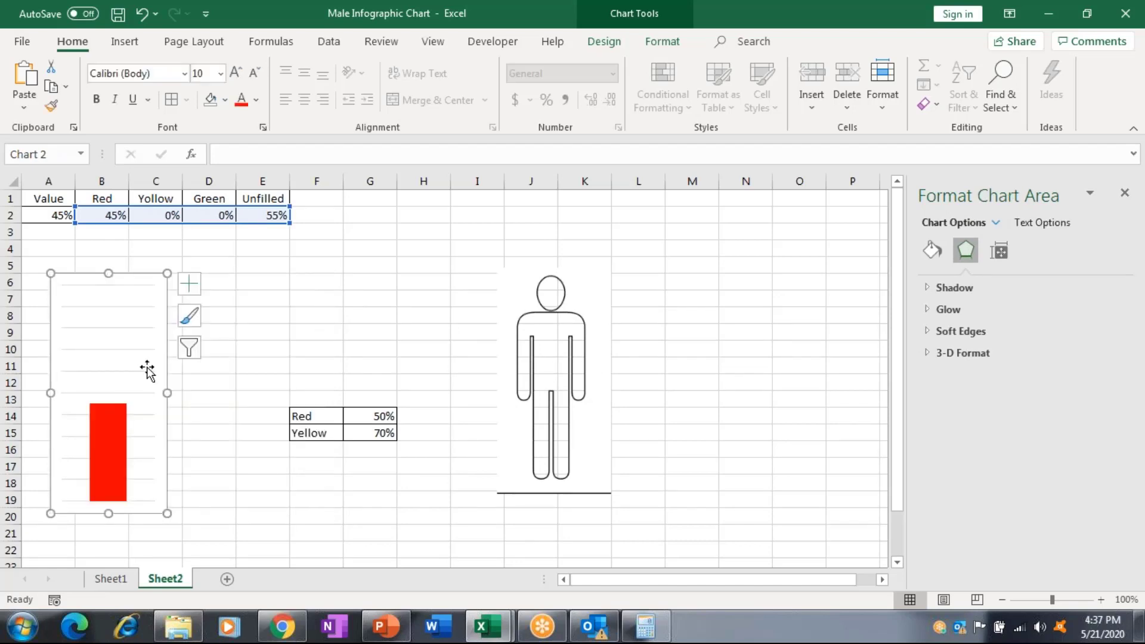
left_click_drag(167, 394, 244, 392)
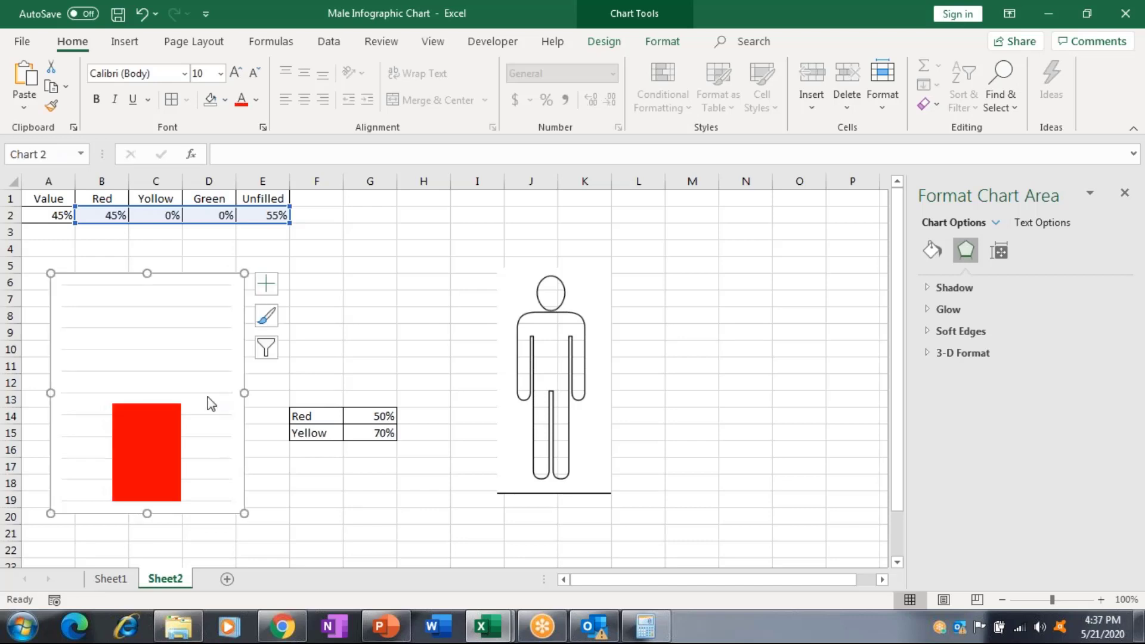
Delete the chart gridlines and position the man figure over the red bar.
left_click(209, 397)
key("Delete")
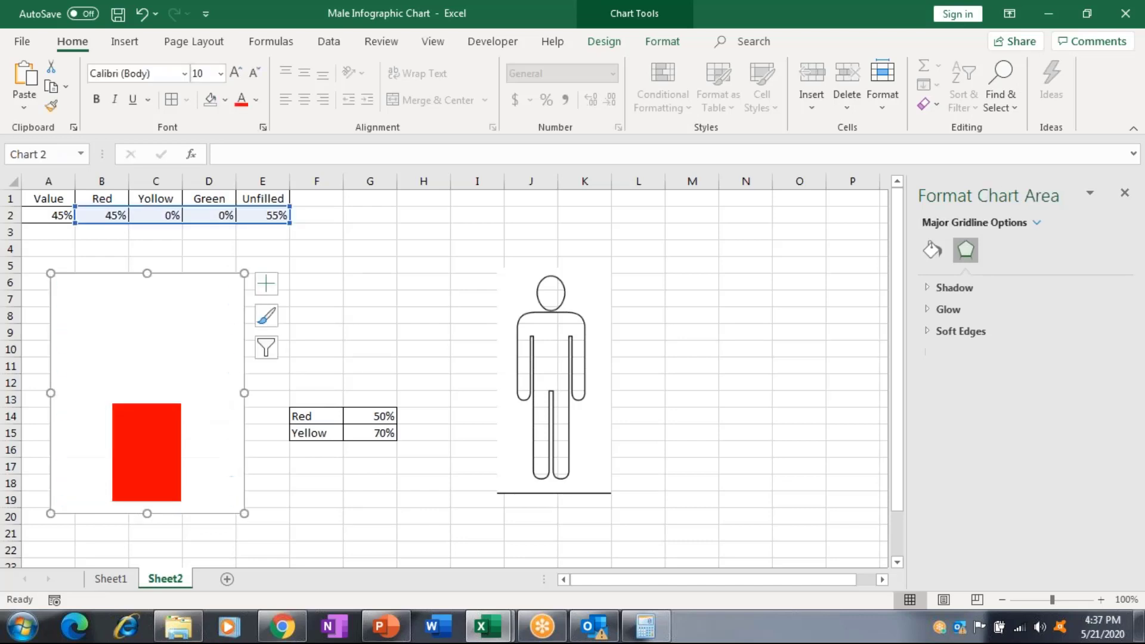
left_click_drag(551, 376, 234, 362)
left_click_drag(260, 411, 159, 445)
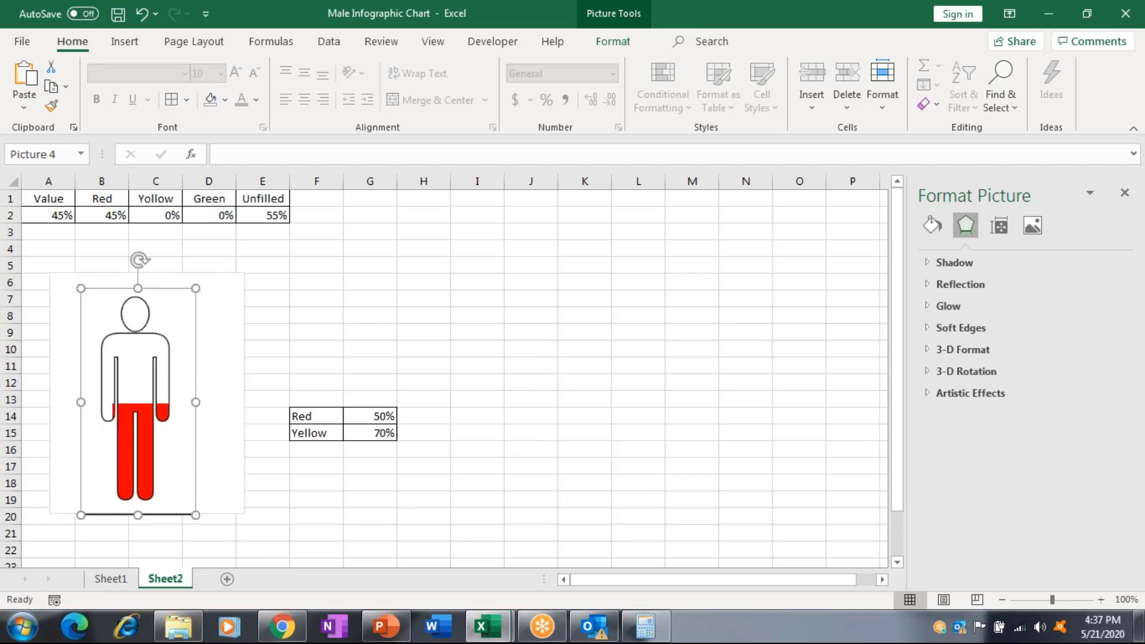
left_click(237, 396)
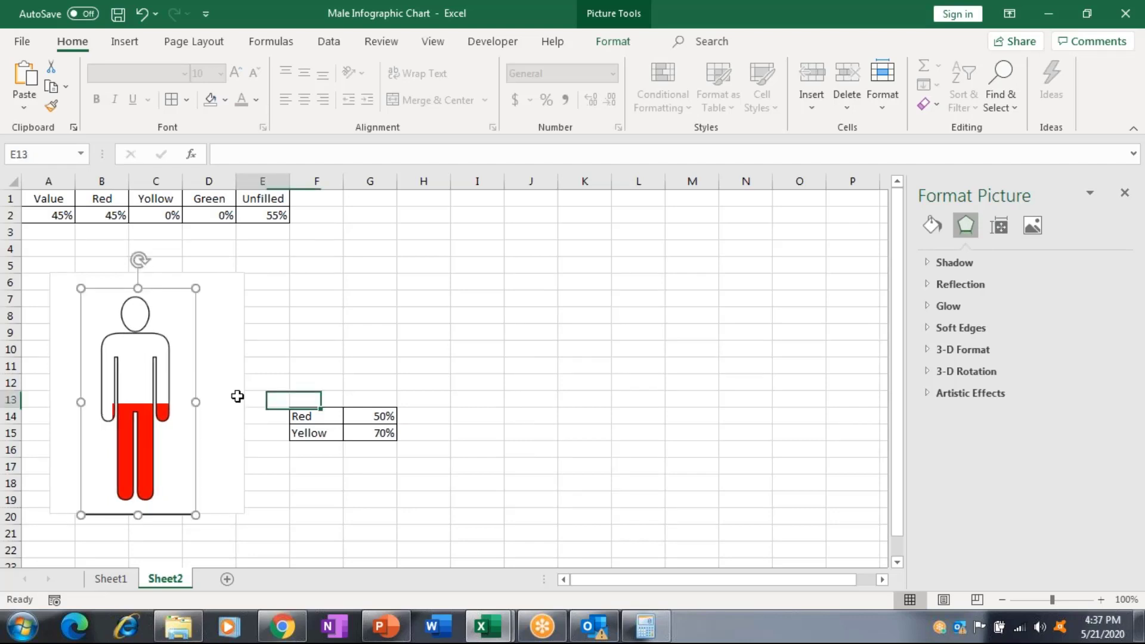
Narrow the chart slightly to fit the figure and enter 78% in A2.
left_click(238, 396)
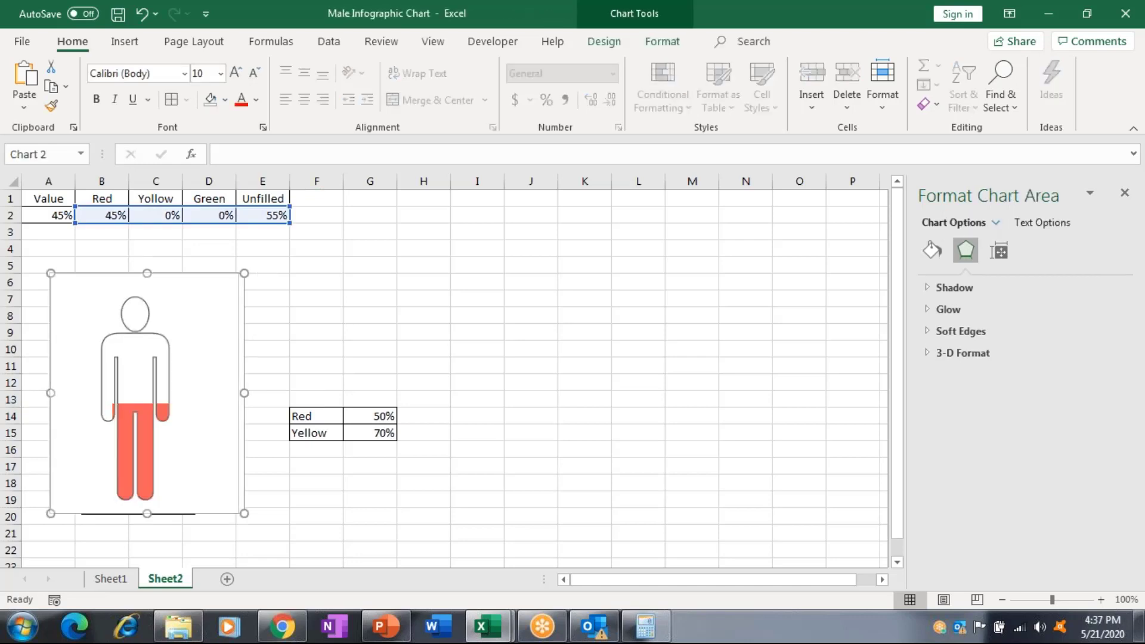
left_click_drag(244, 392, 185, 407)
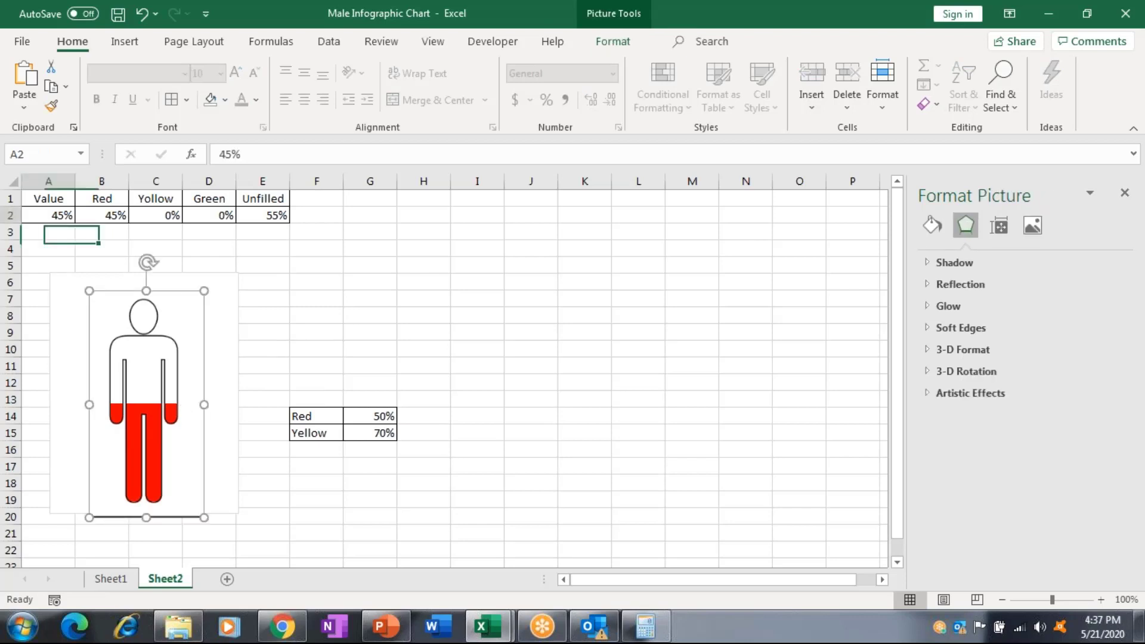
key("Escape")
type("78")
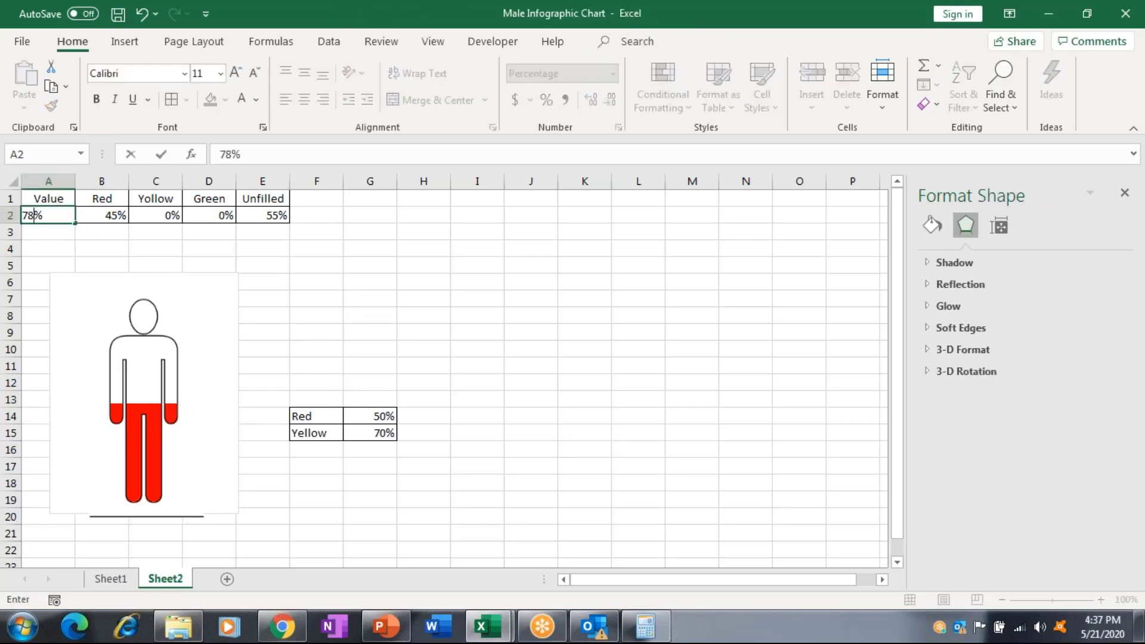
key("ctrl+Return")
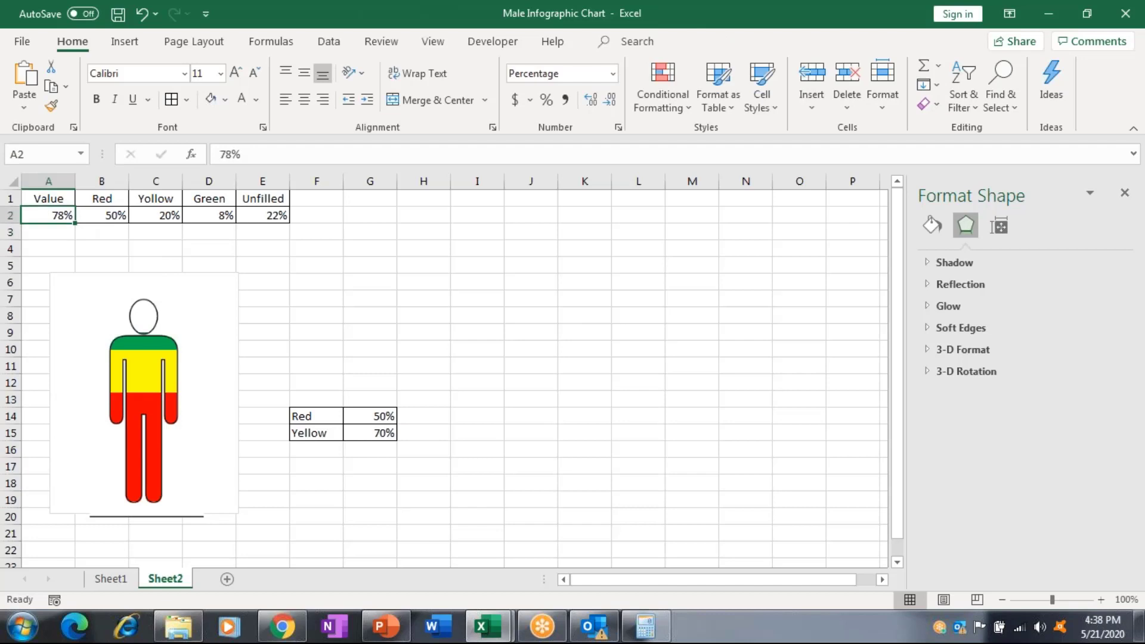
Enter 100% in A2 and inspect the updated man figure.
type("1")
type("00")
key("Return")
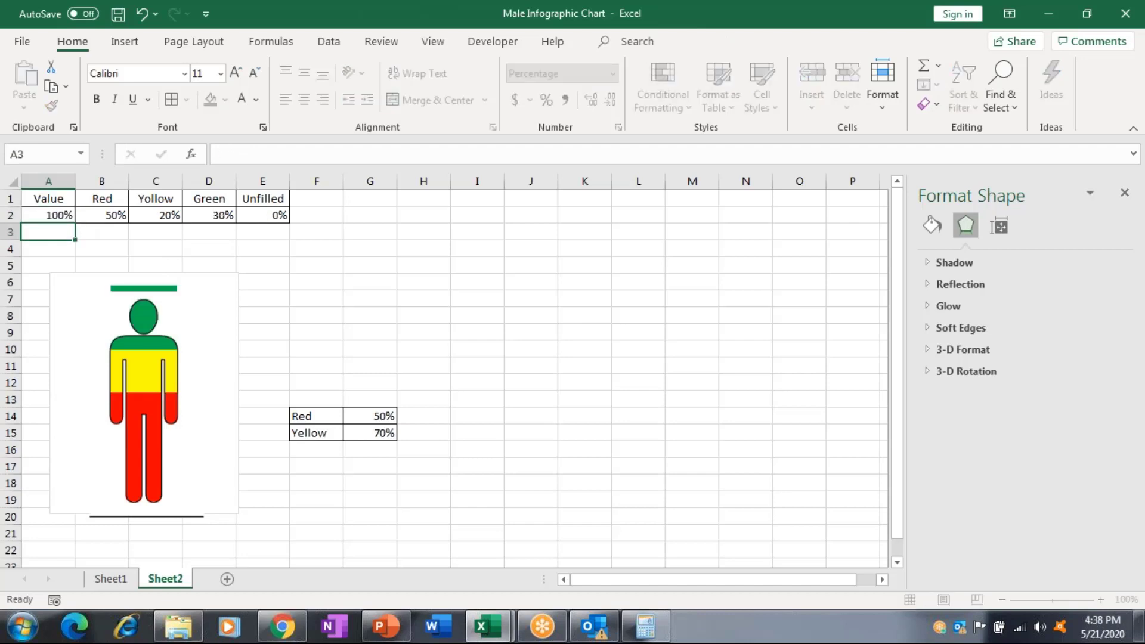
left_click(145, 275)
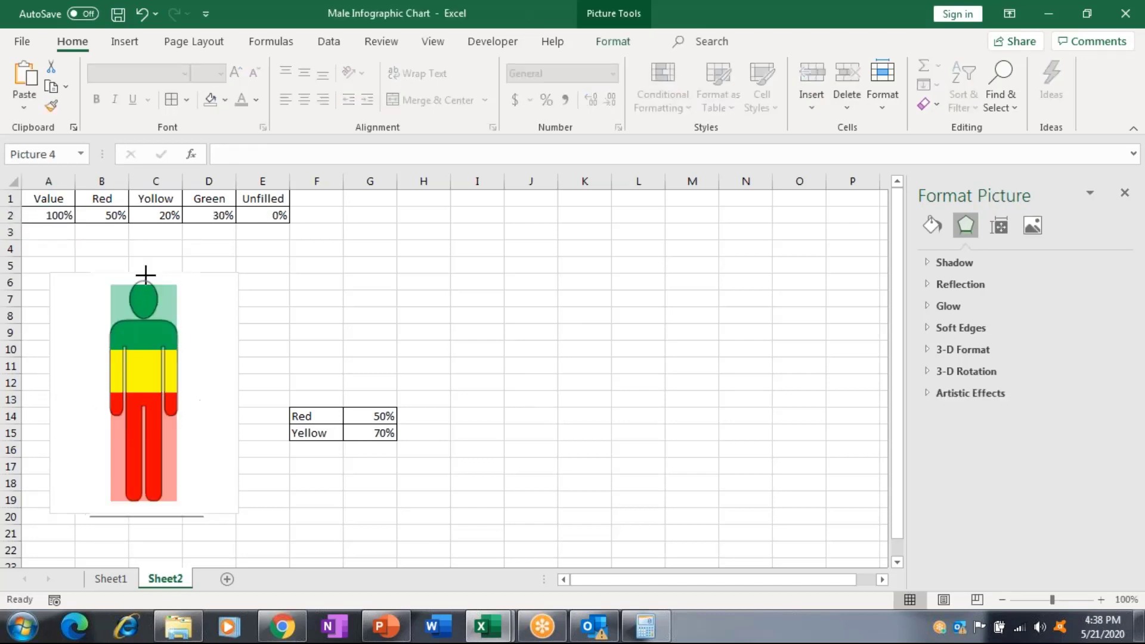
left_click(328, 333)
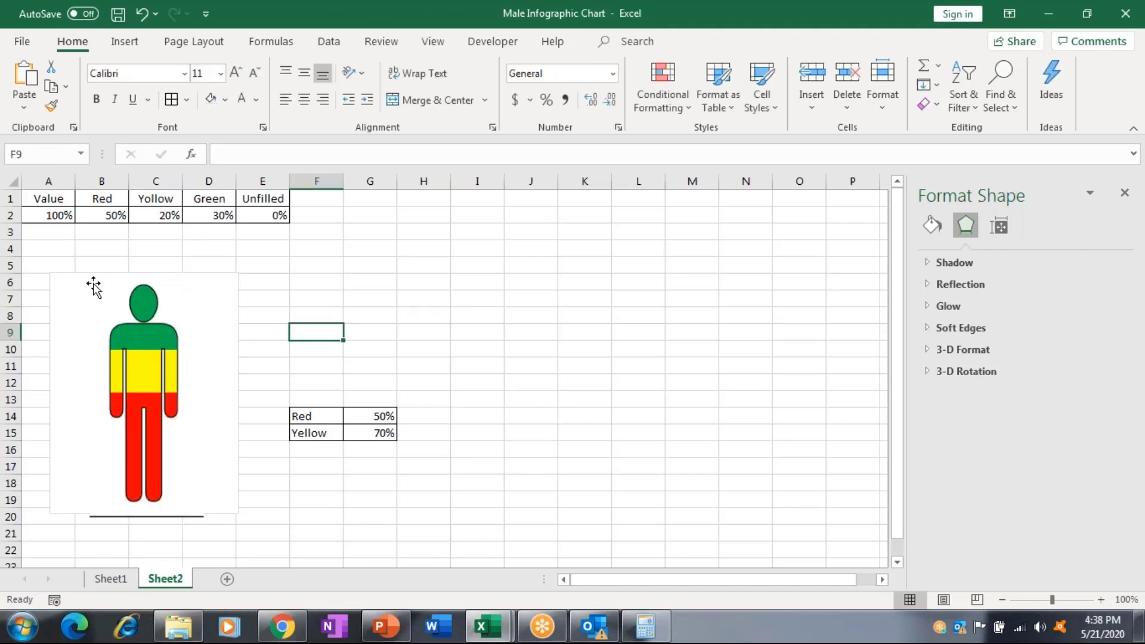
Try 56% and 7% in A2, finally leaving it at 55%.
left_click(45, 215)
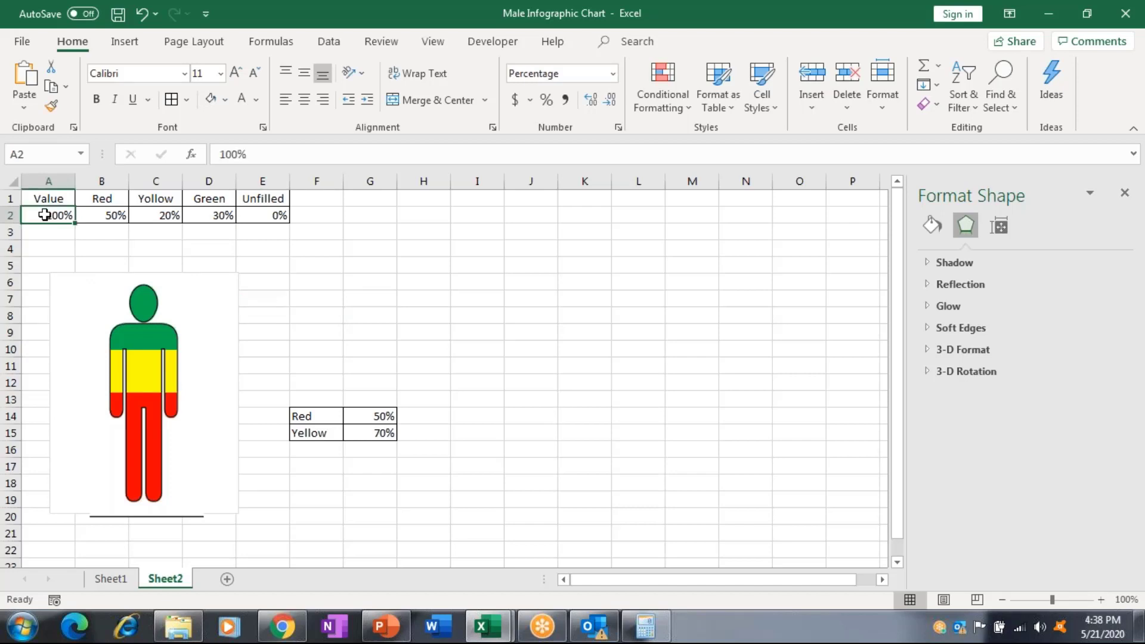
type("56")
key("Return")
left_click(44, 214)
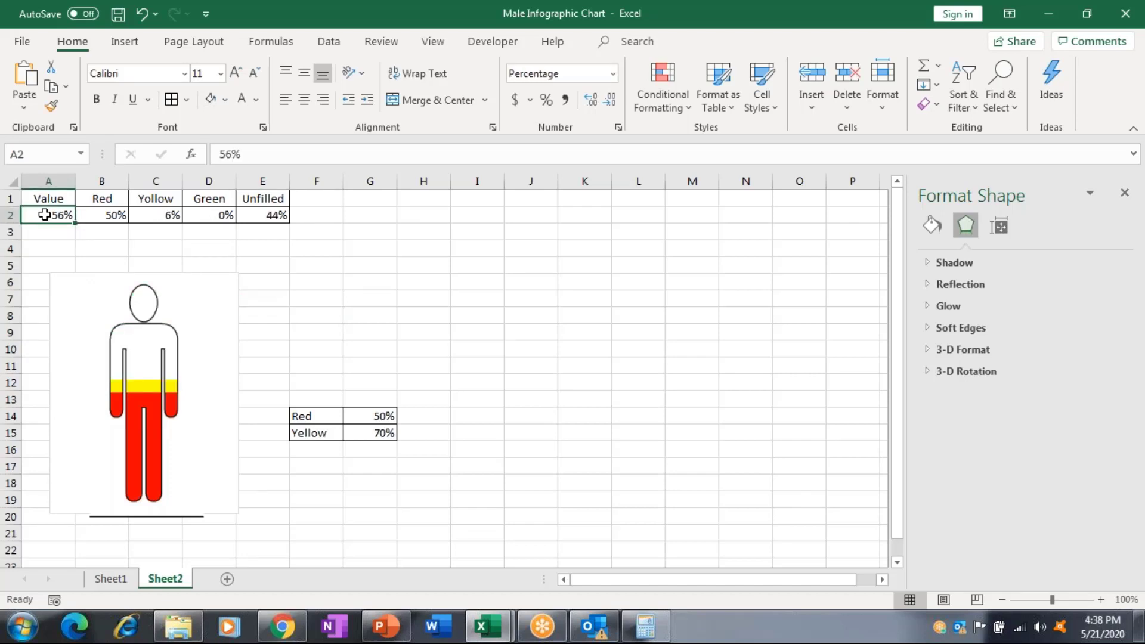
type("7")
key("Return")
left_click(45, 215)
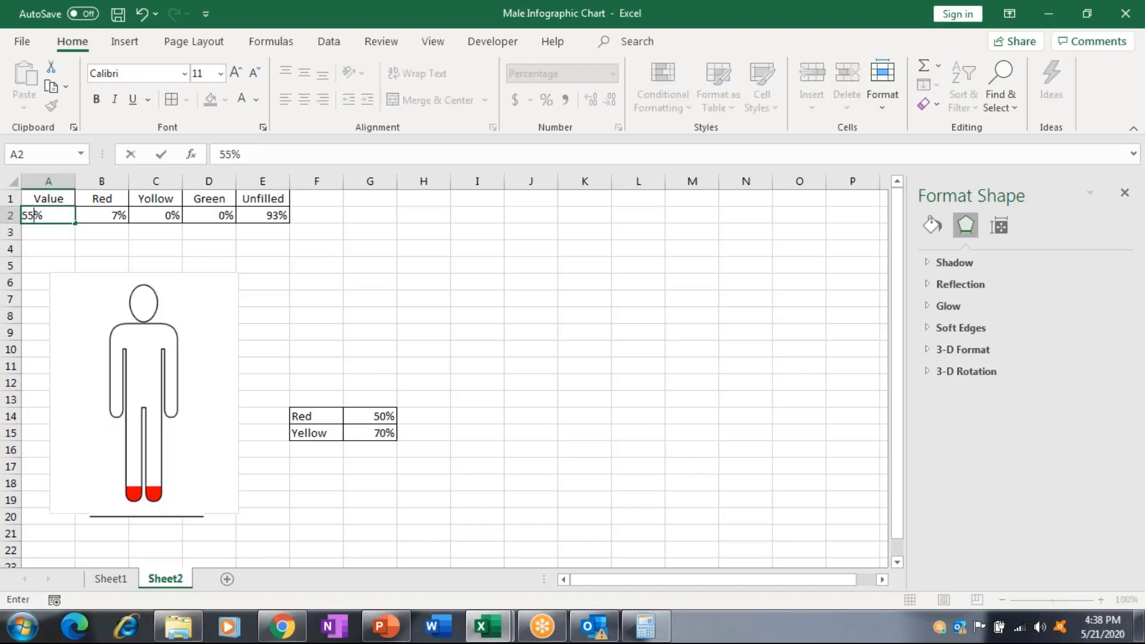
key("Return")
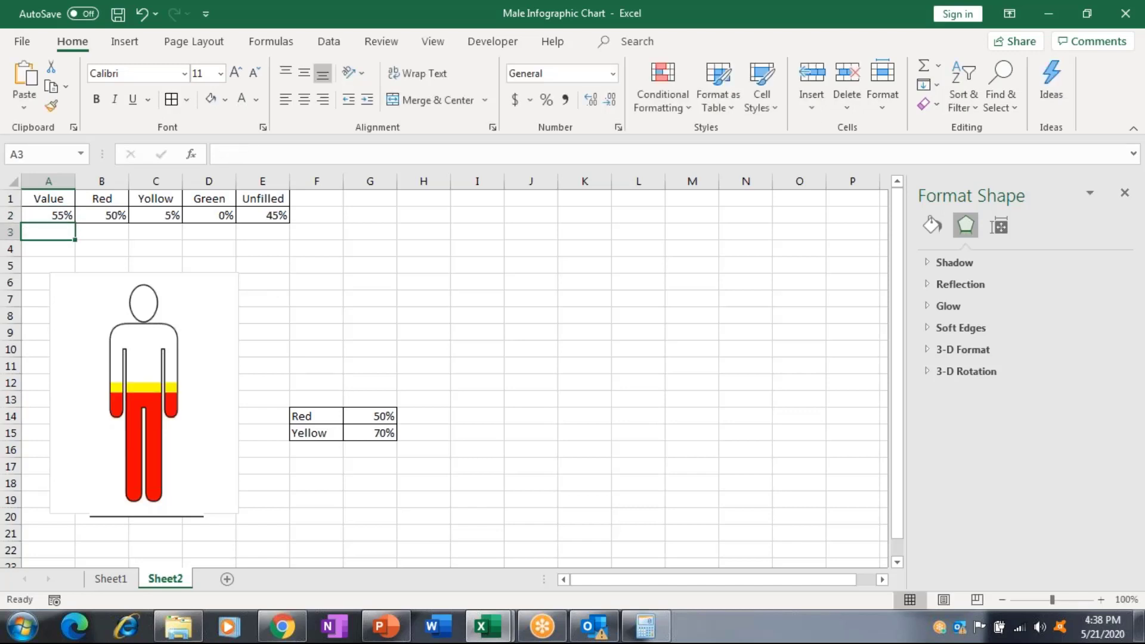